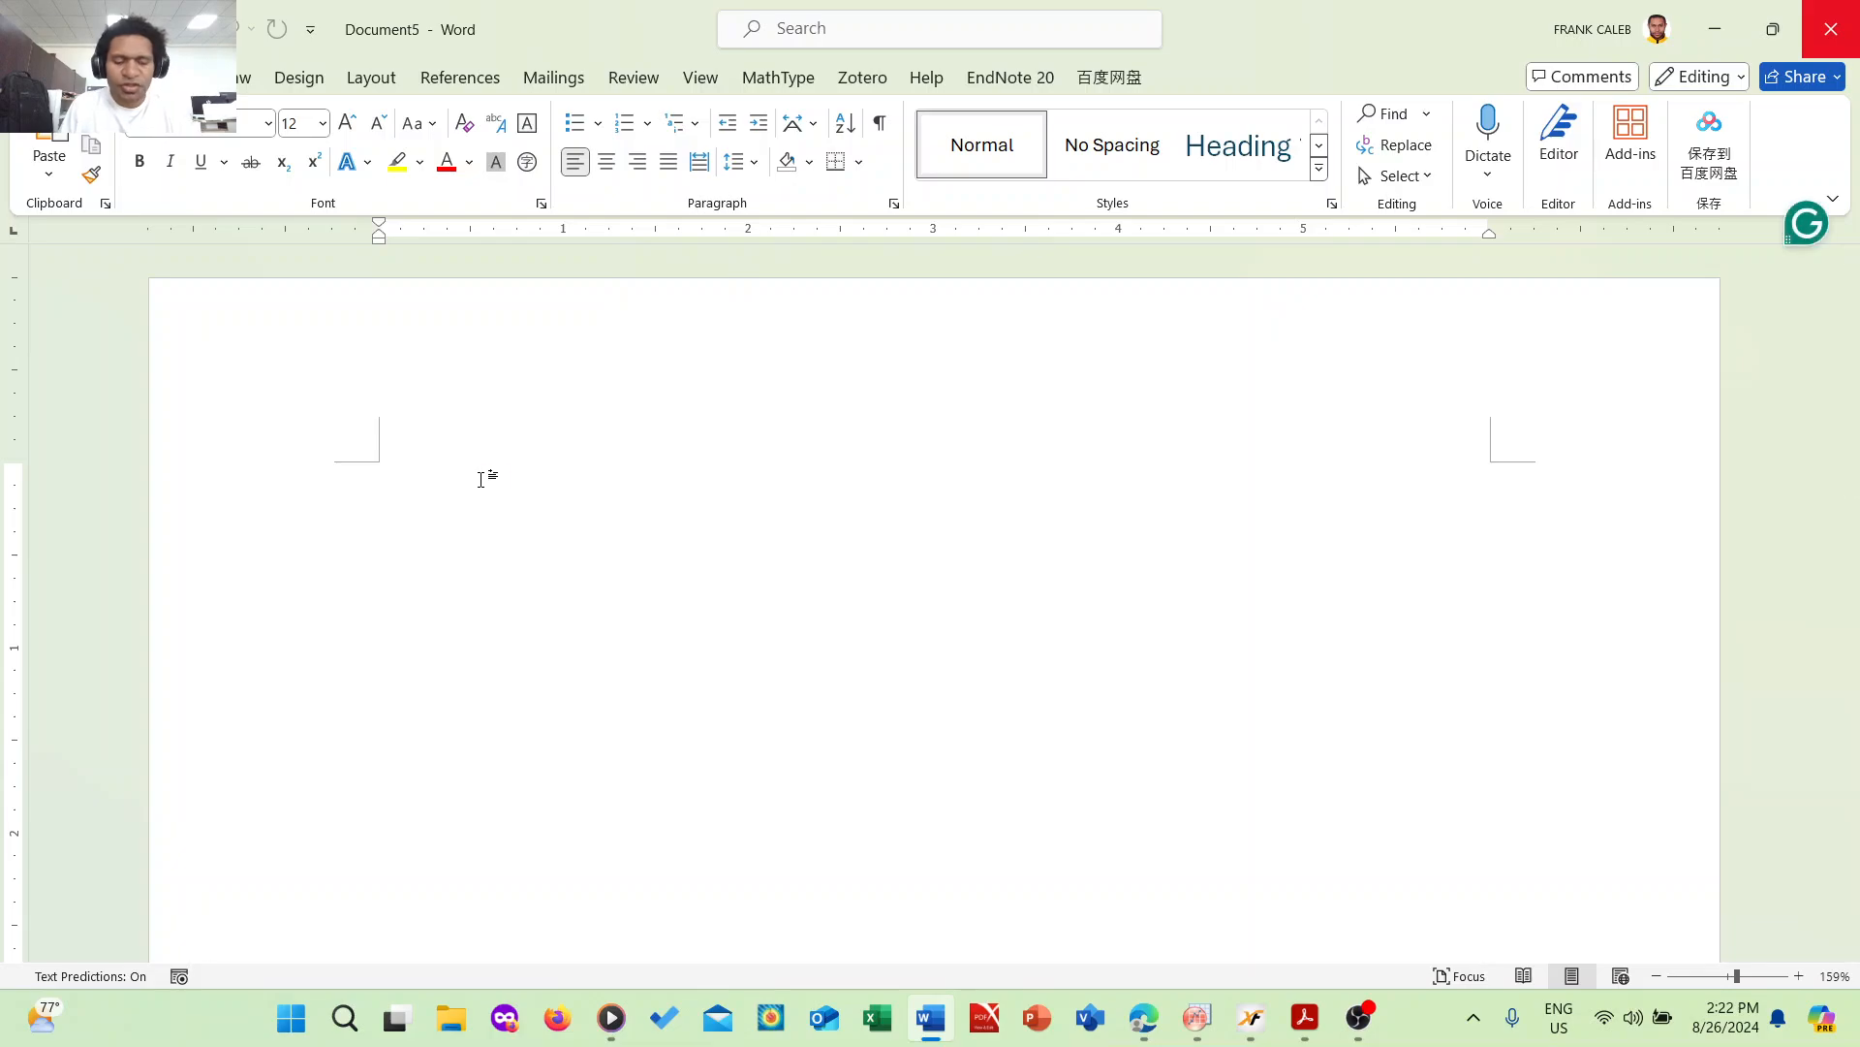
- Start a numbered list with the first item "Get the airfoil of the rotor blade"
type("1.")
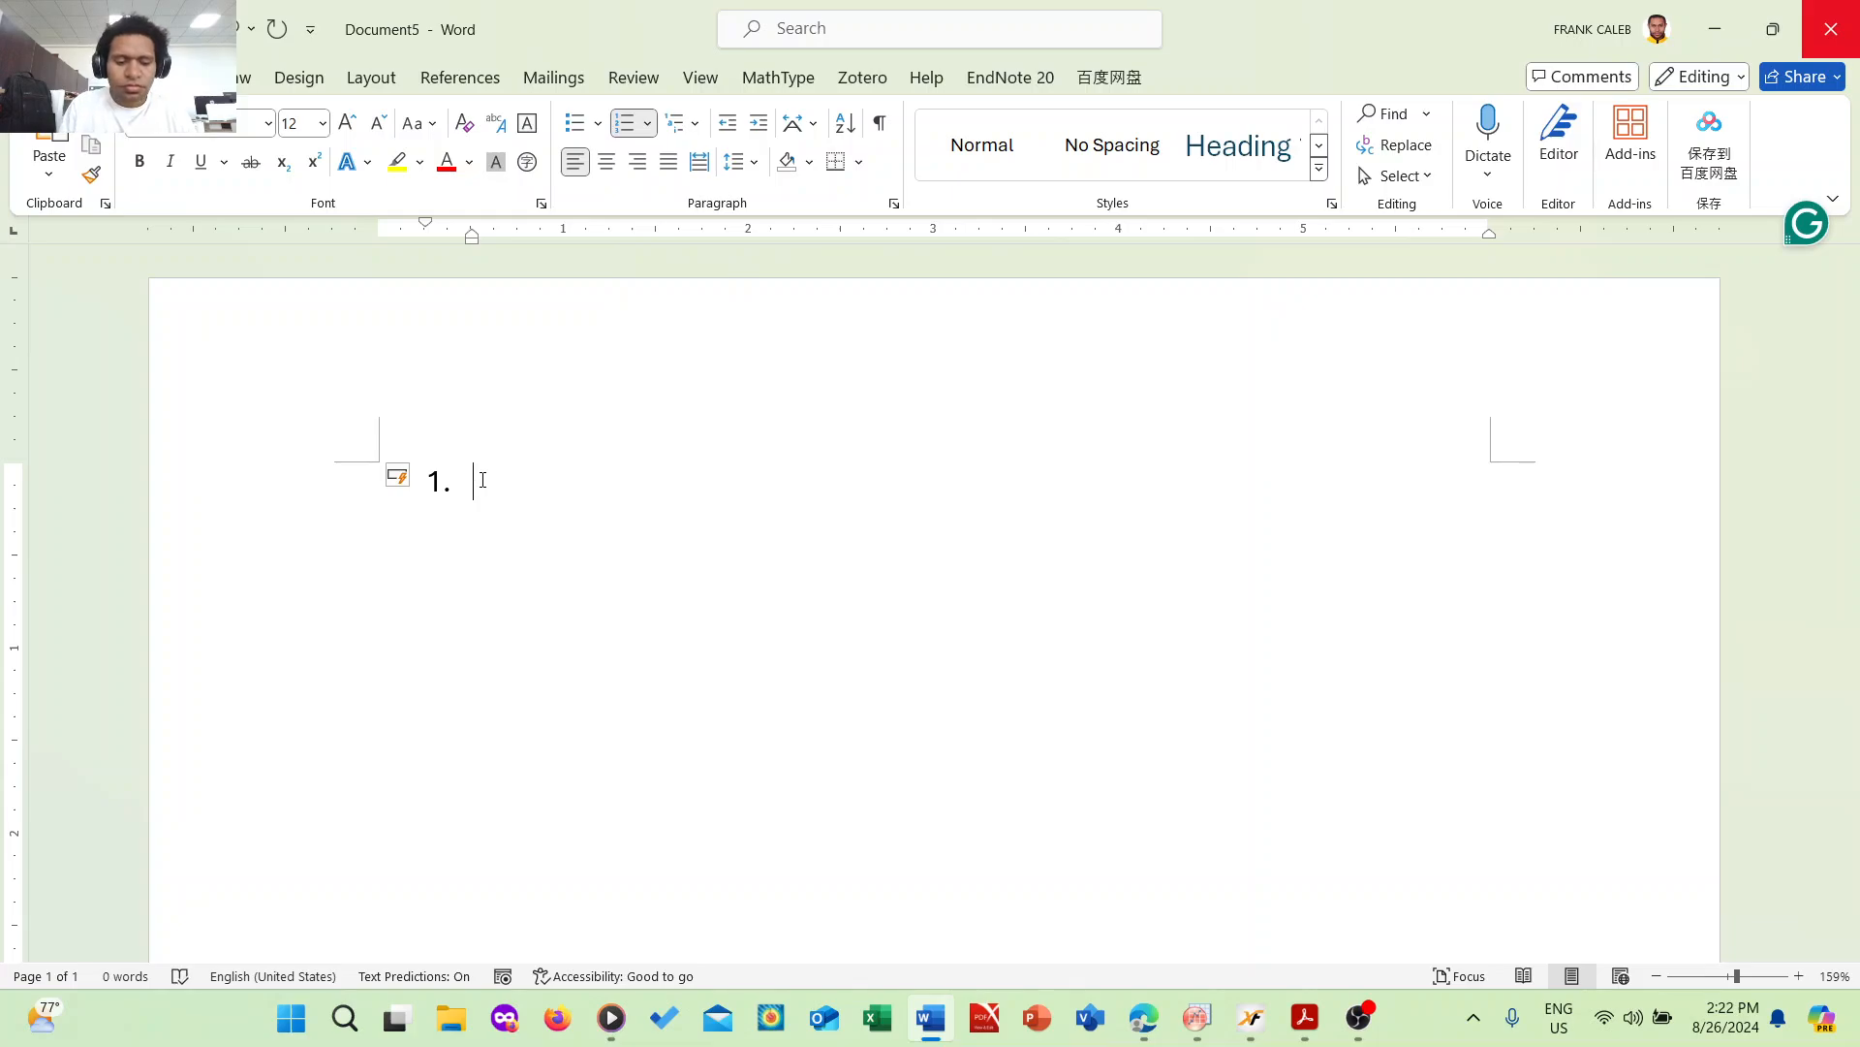
type(" E")
key("BackSpace")
type("G")
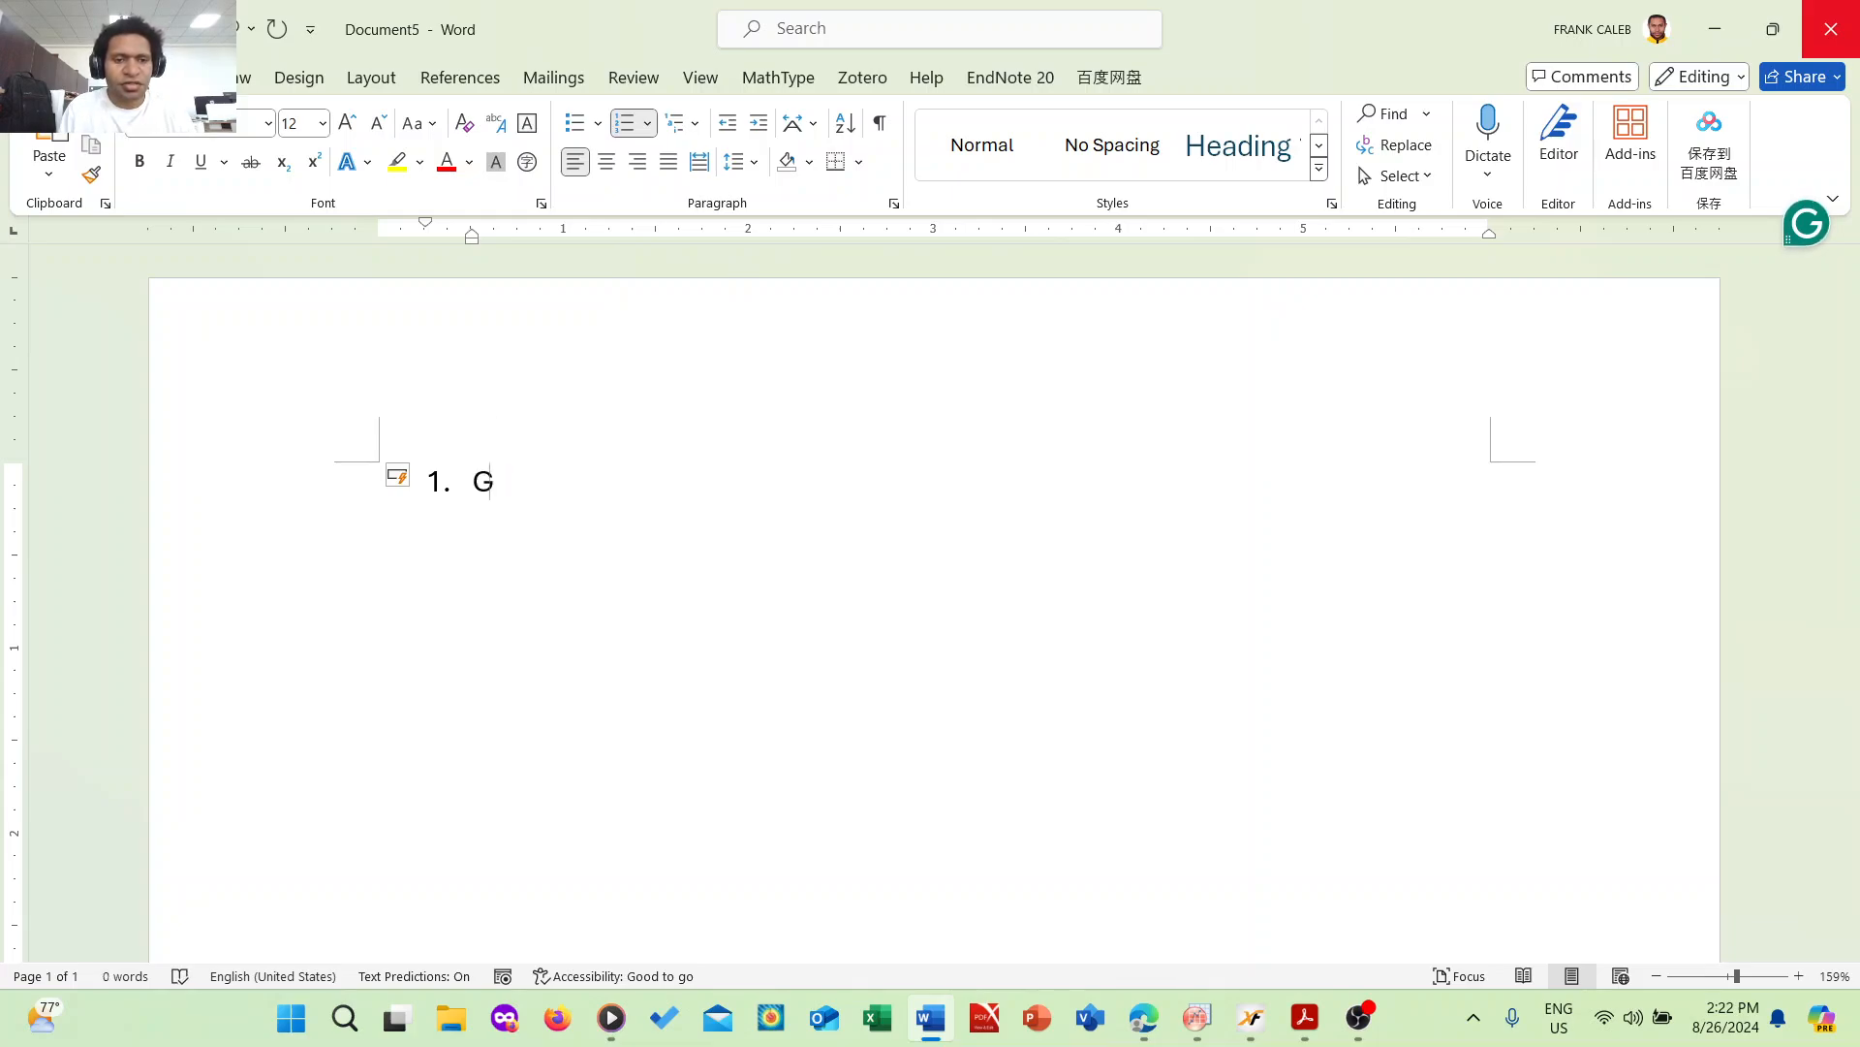
type("et the airfoul")
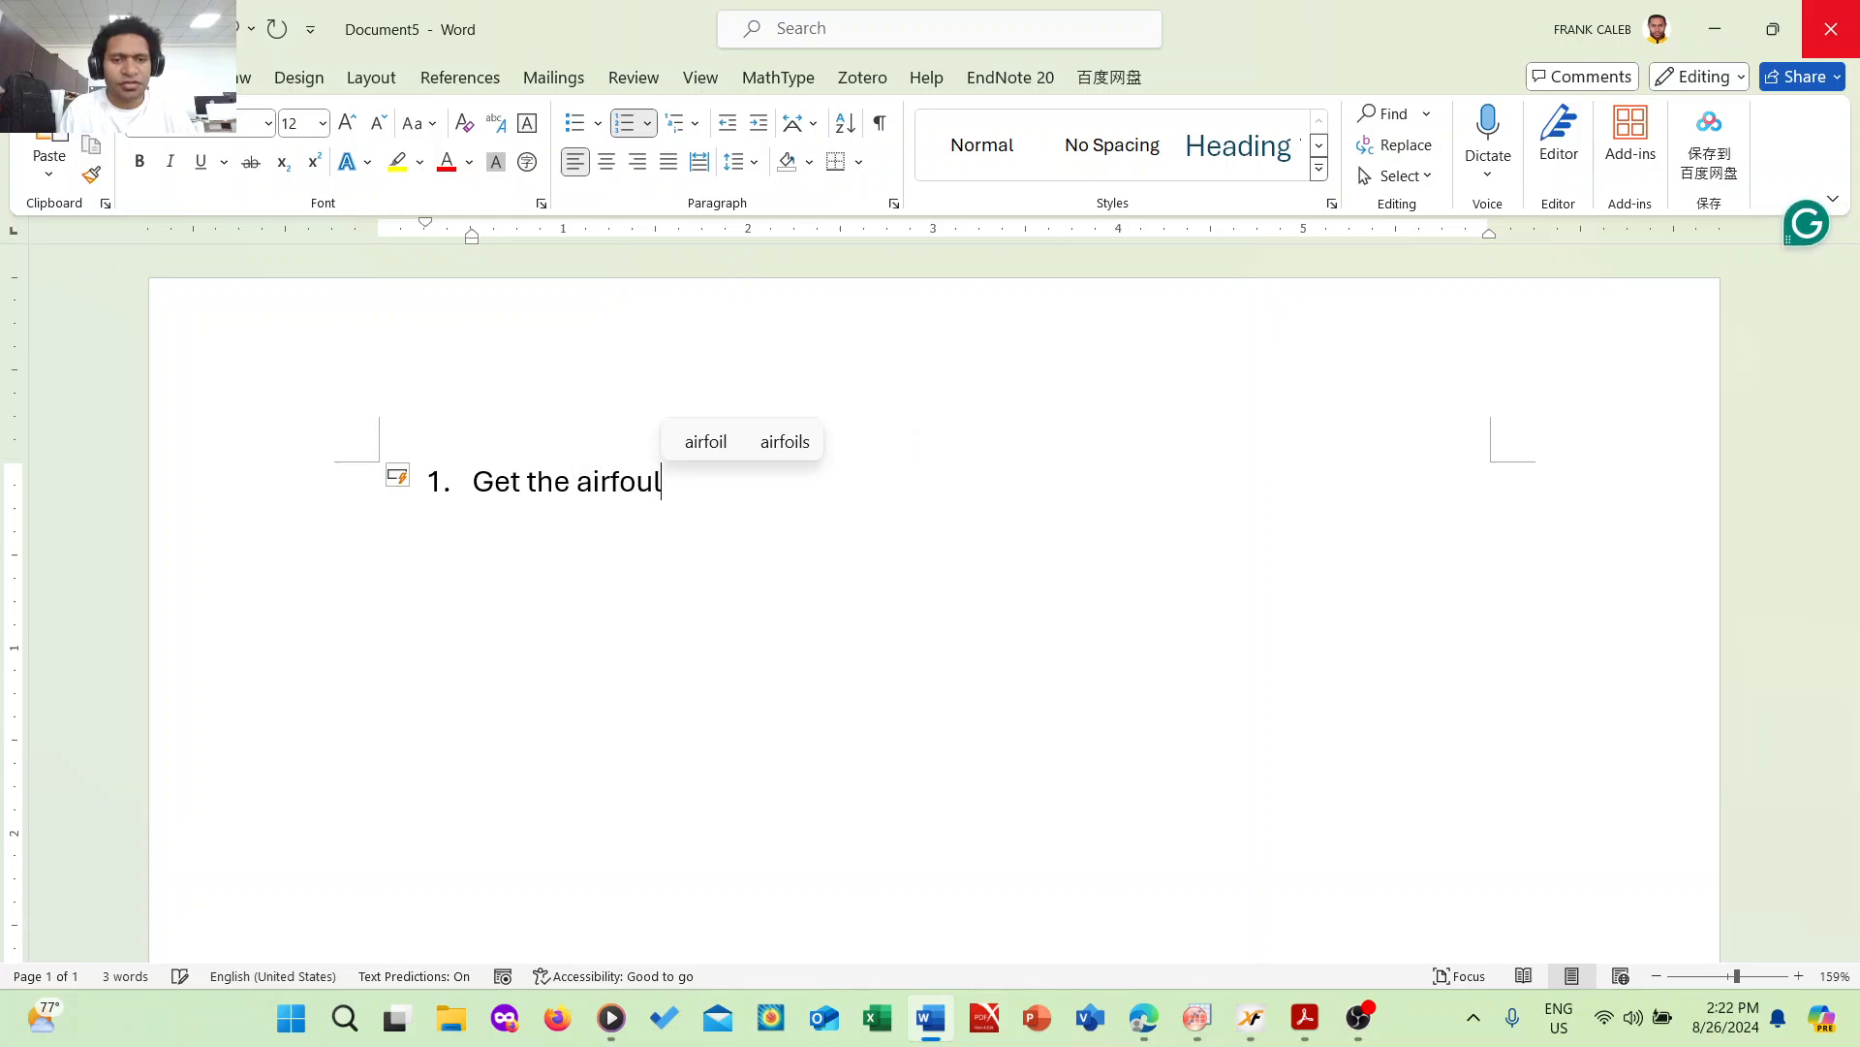
key("BackSpace")
type("il")
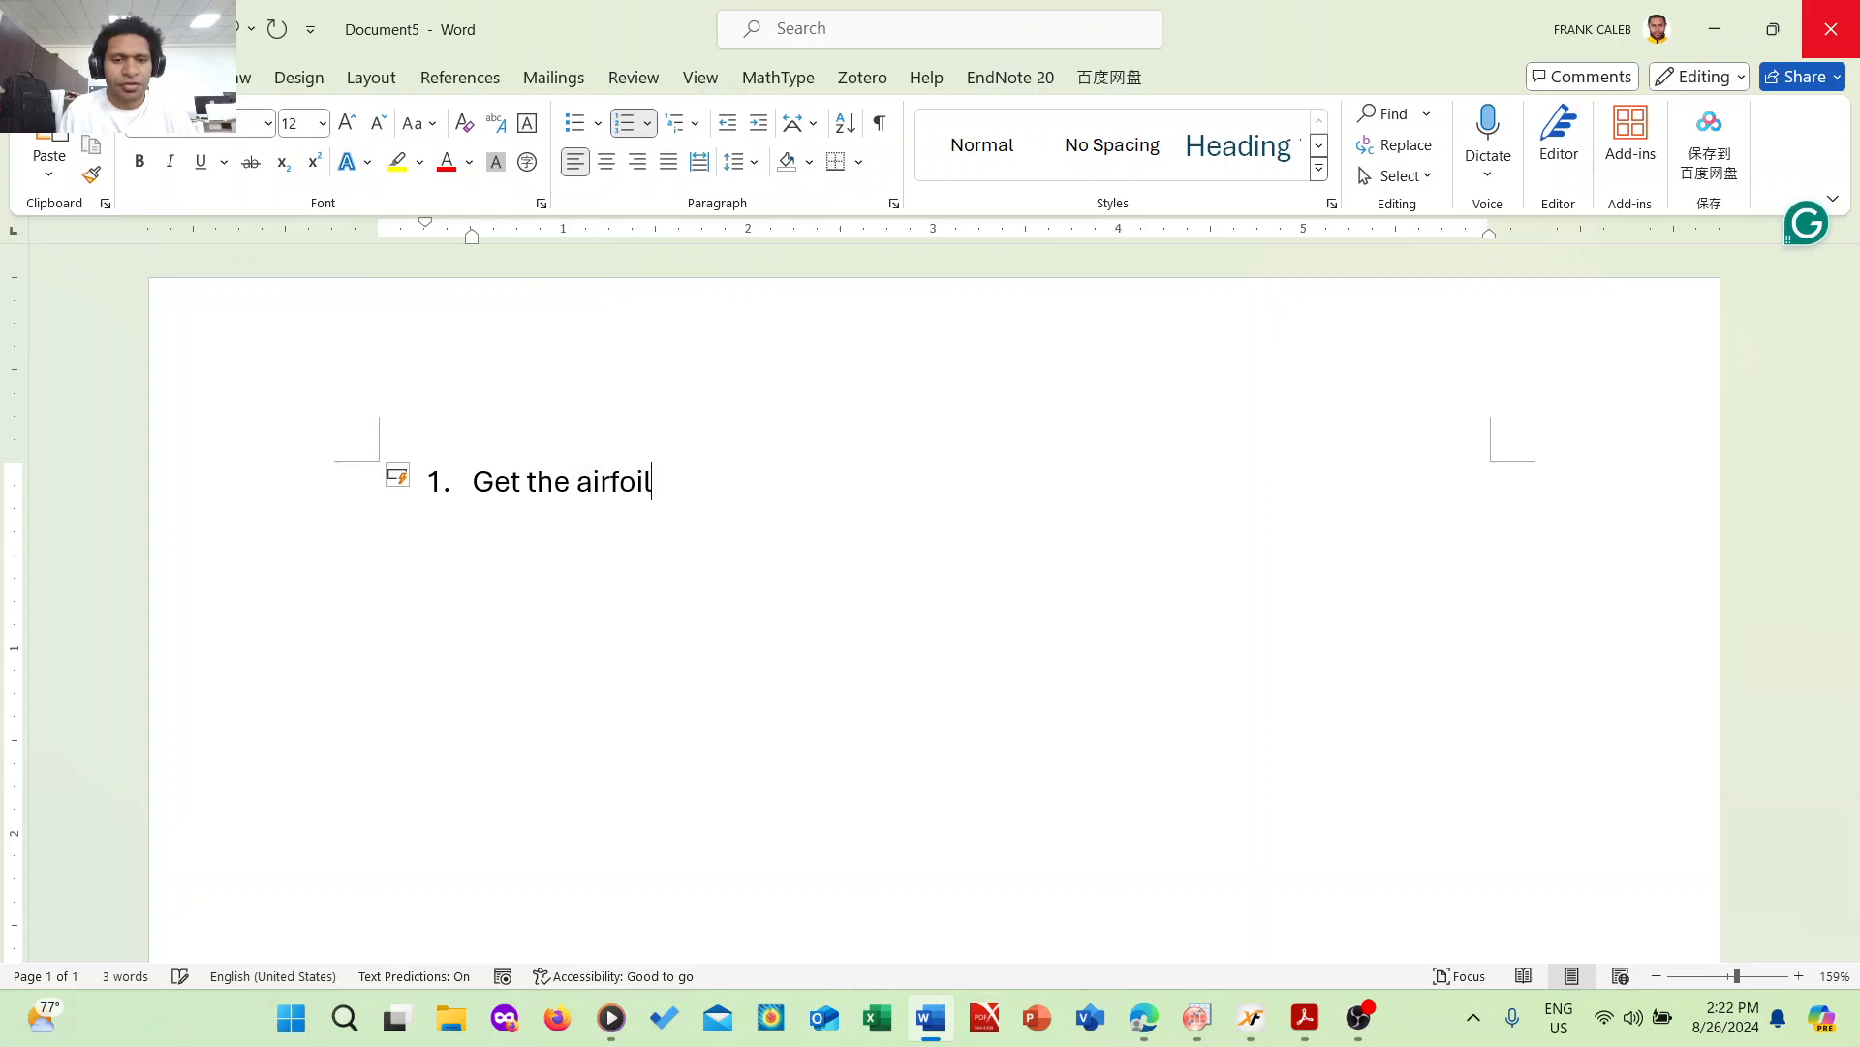
type(" of the rotor b")
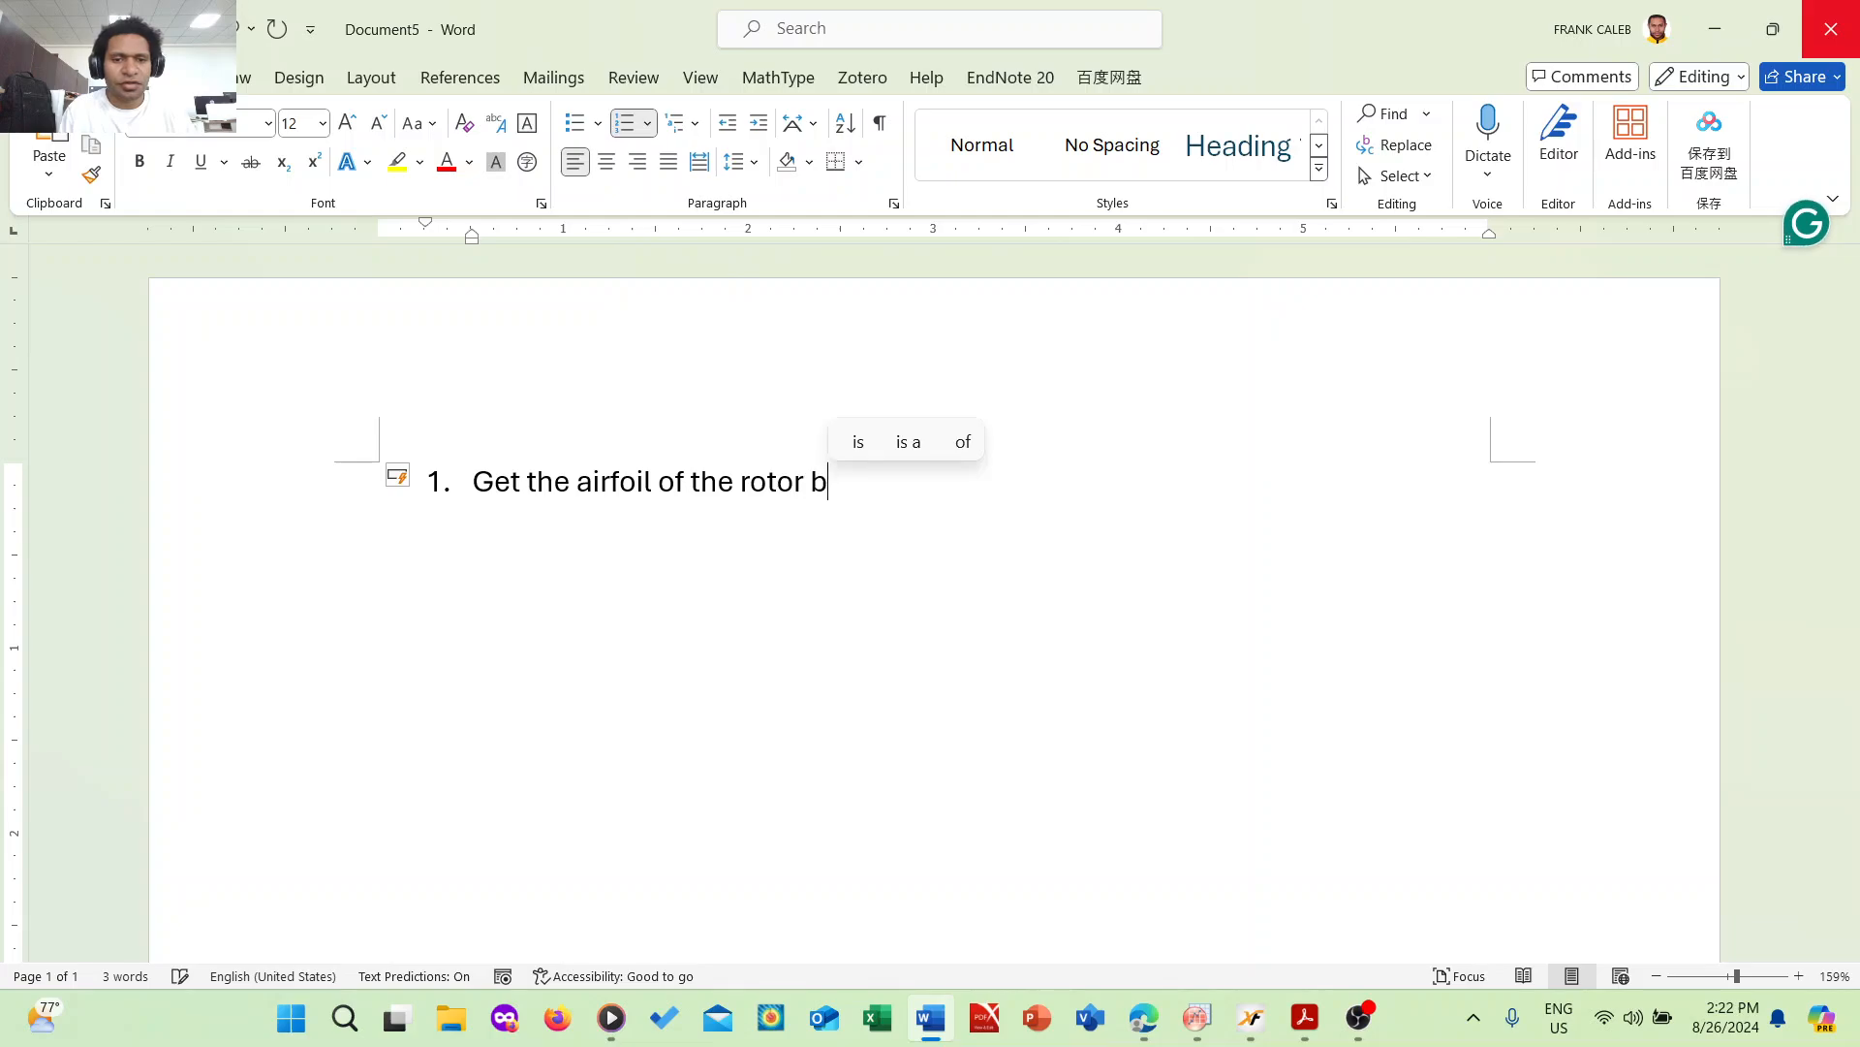
type("lade")
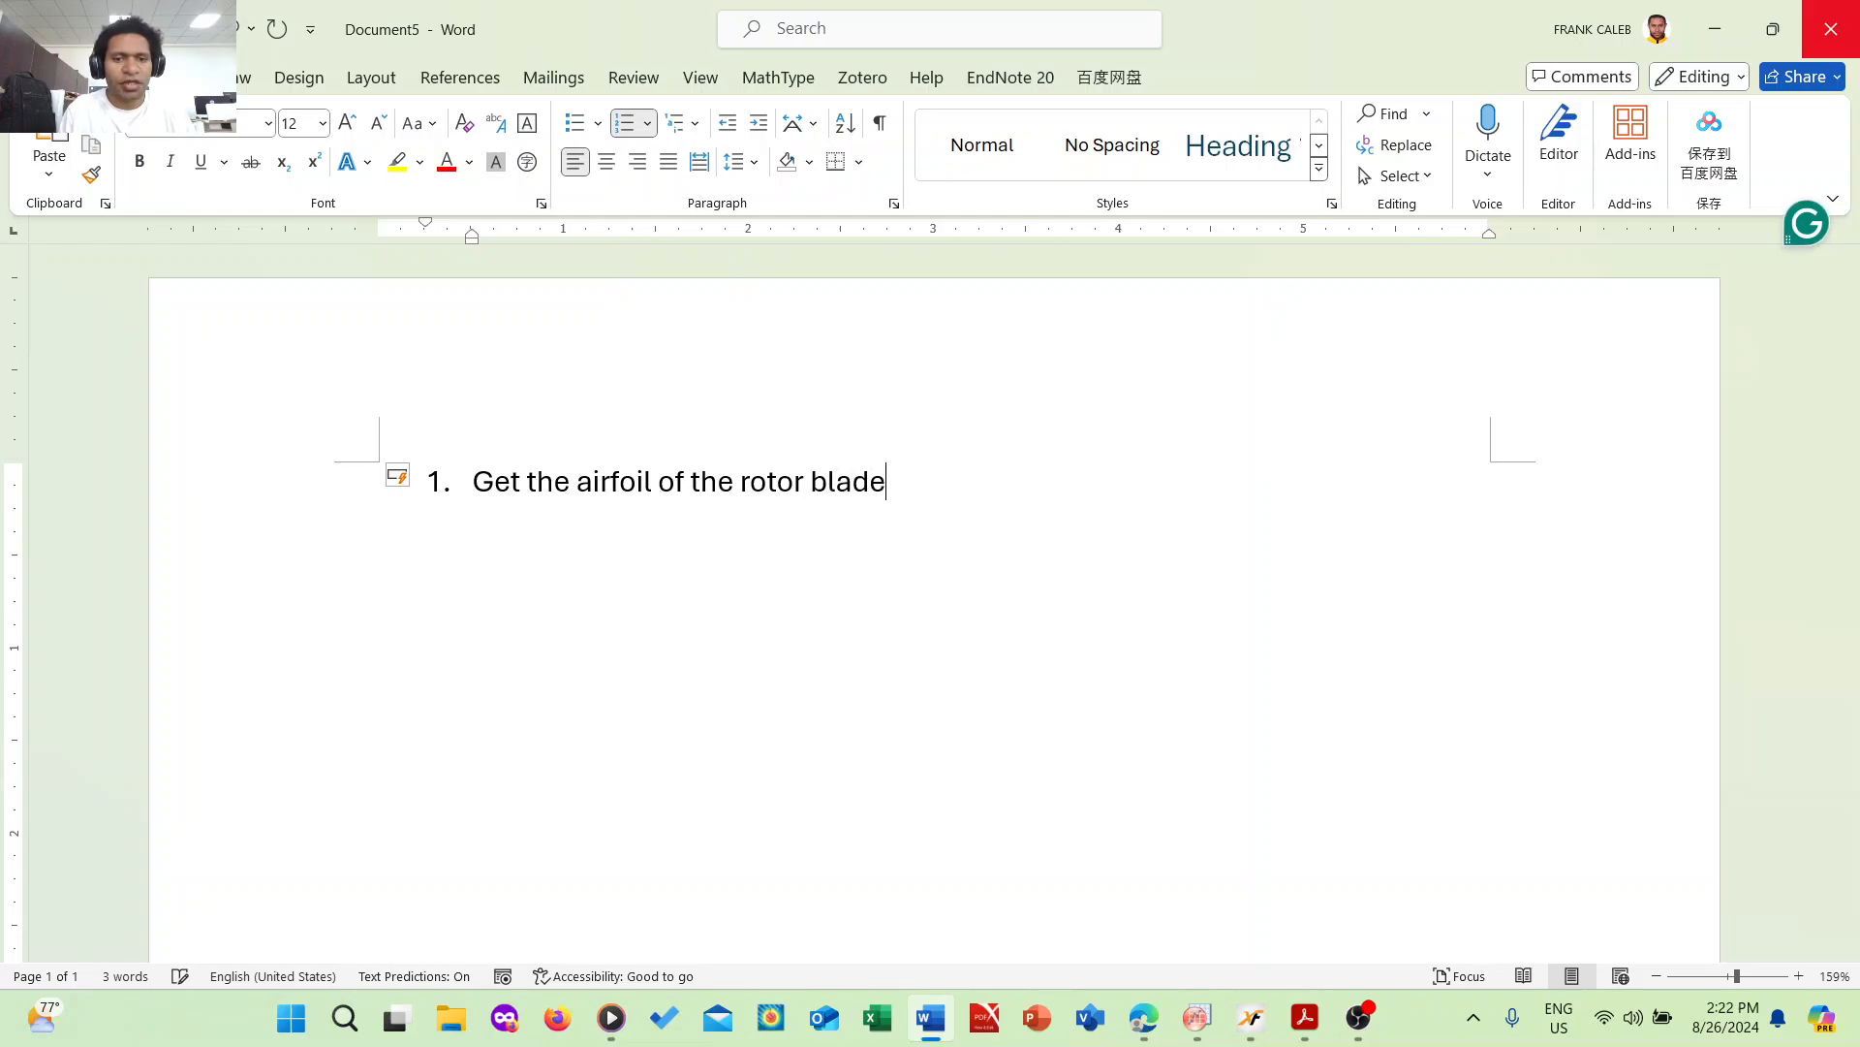
- Add "Design the rotor blade in CATIA" as the second list item and start a third item
key("Return")
type("Desi")
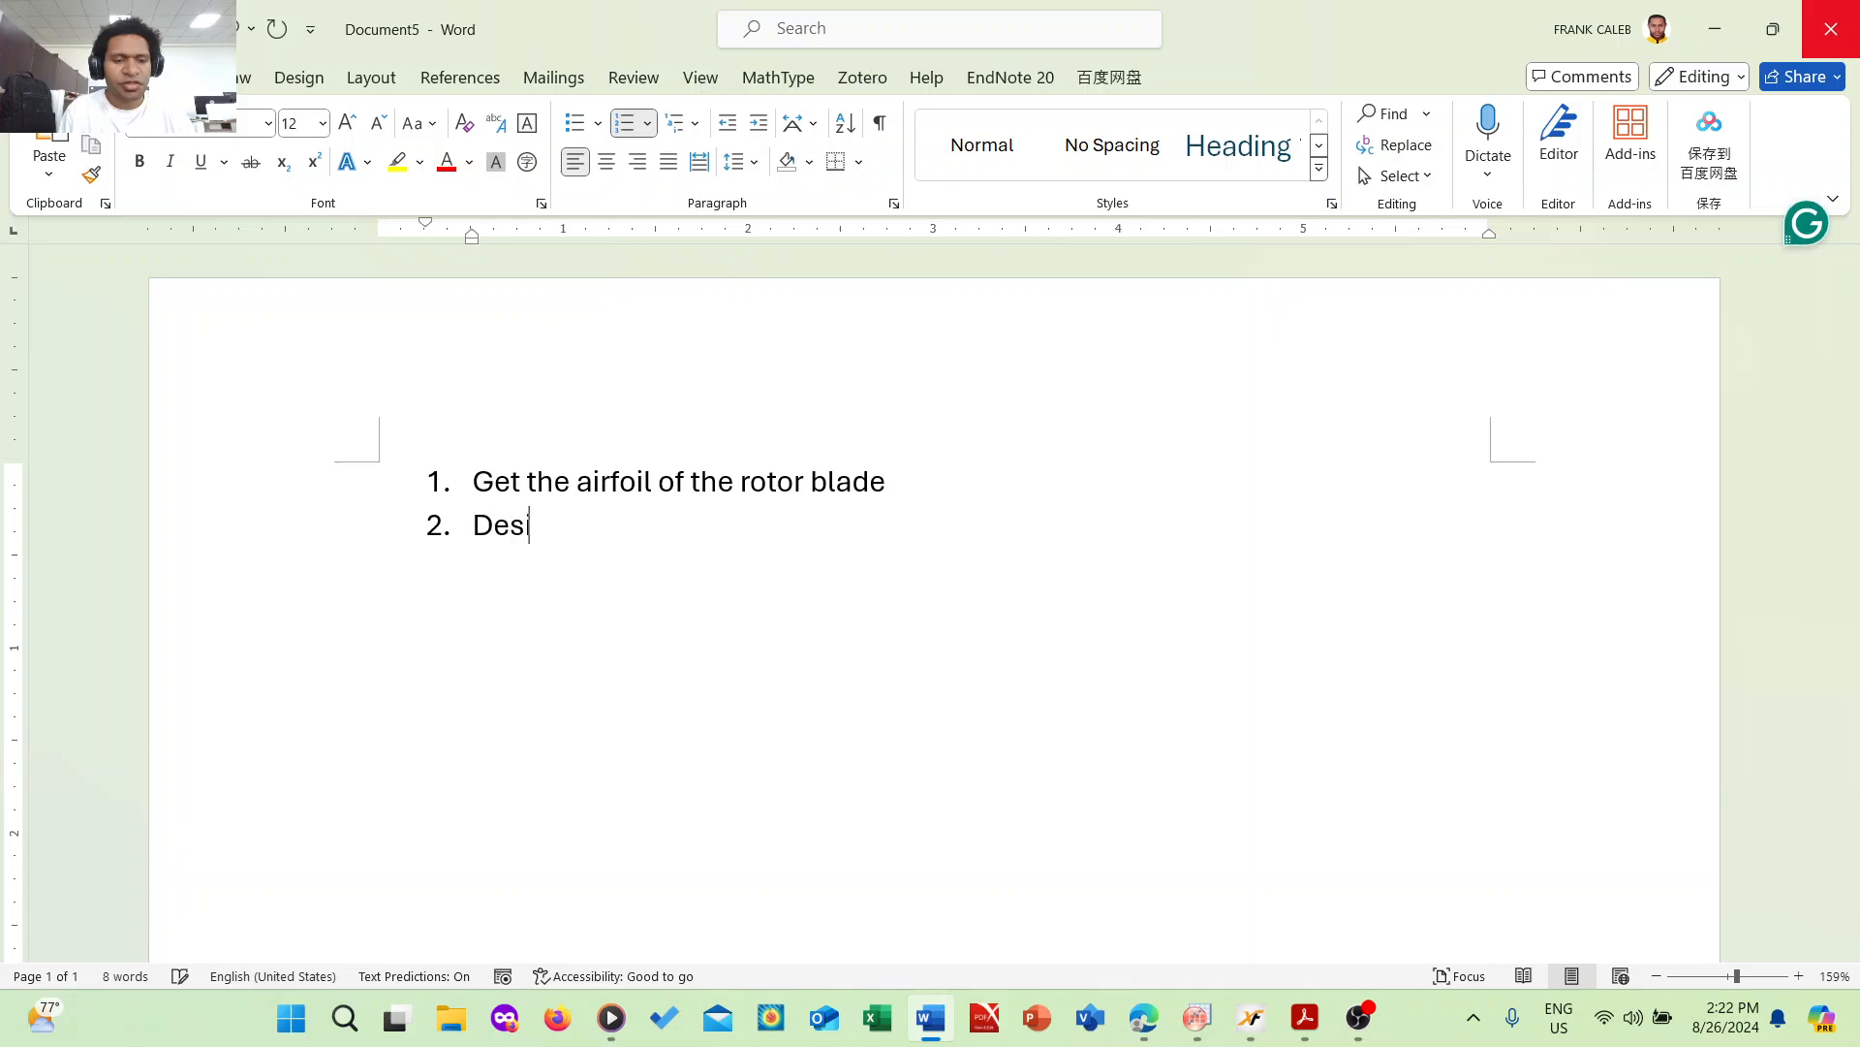
type("gn the rotor bkla")
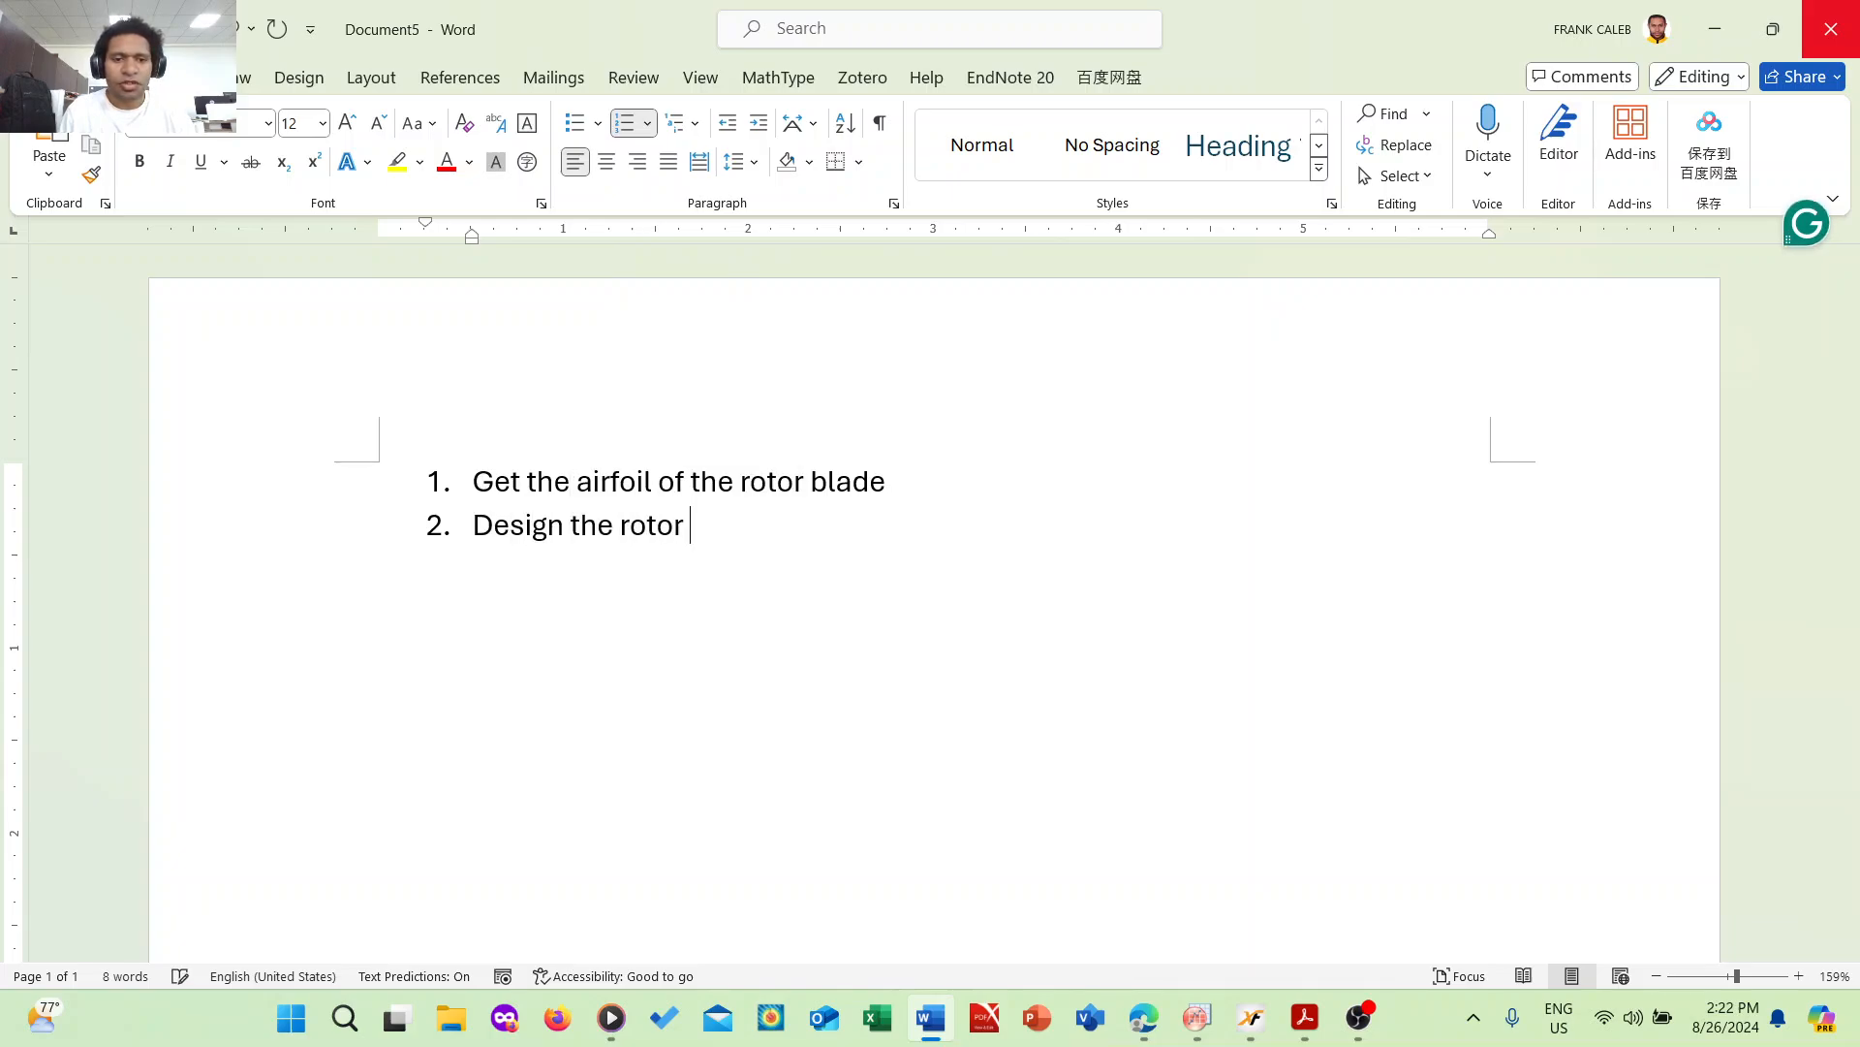
key("BackSpace")
key("BackSpace")
key("BackSpace")
type("lade in CAIA")
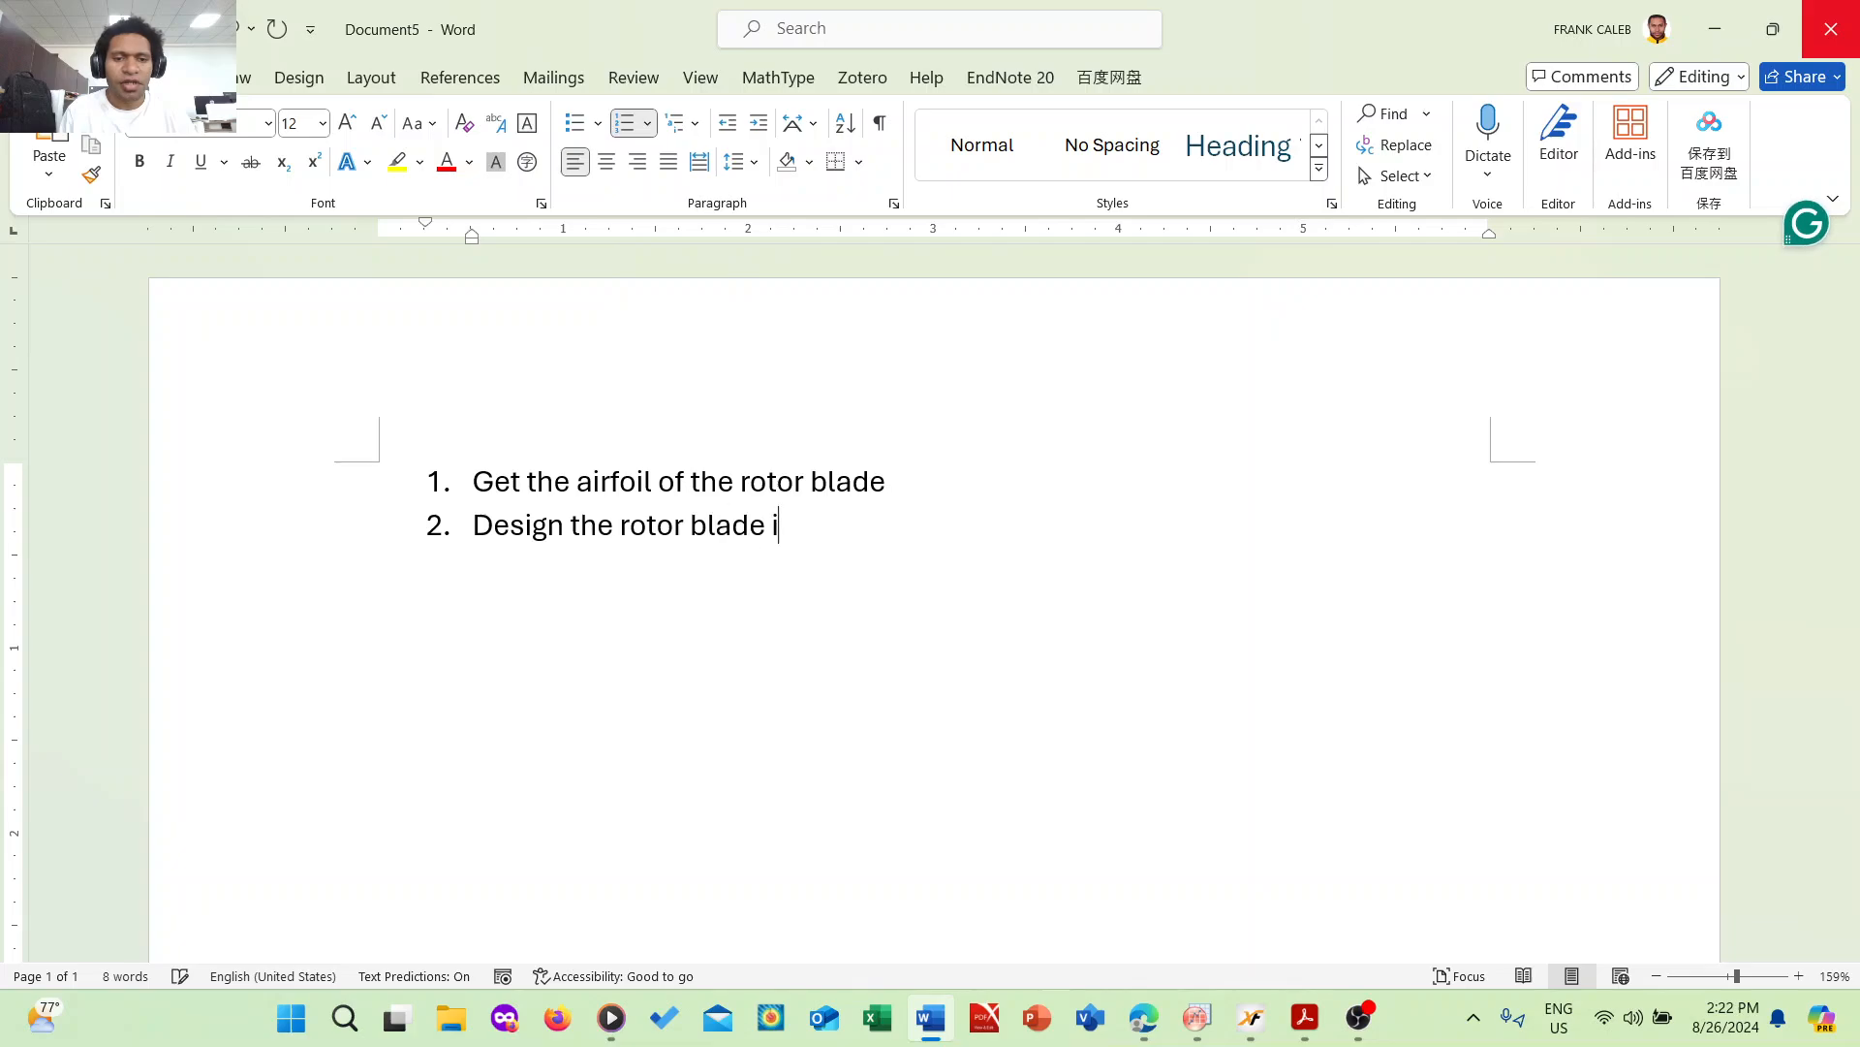
key("BackSpace")
key("BackSpace")
type("TIA")
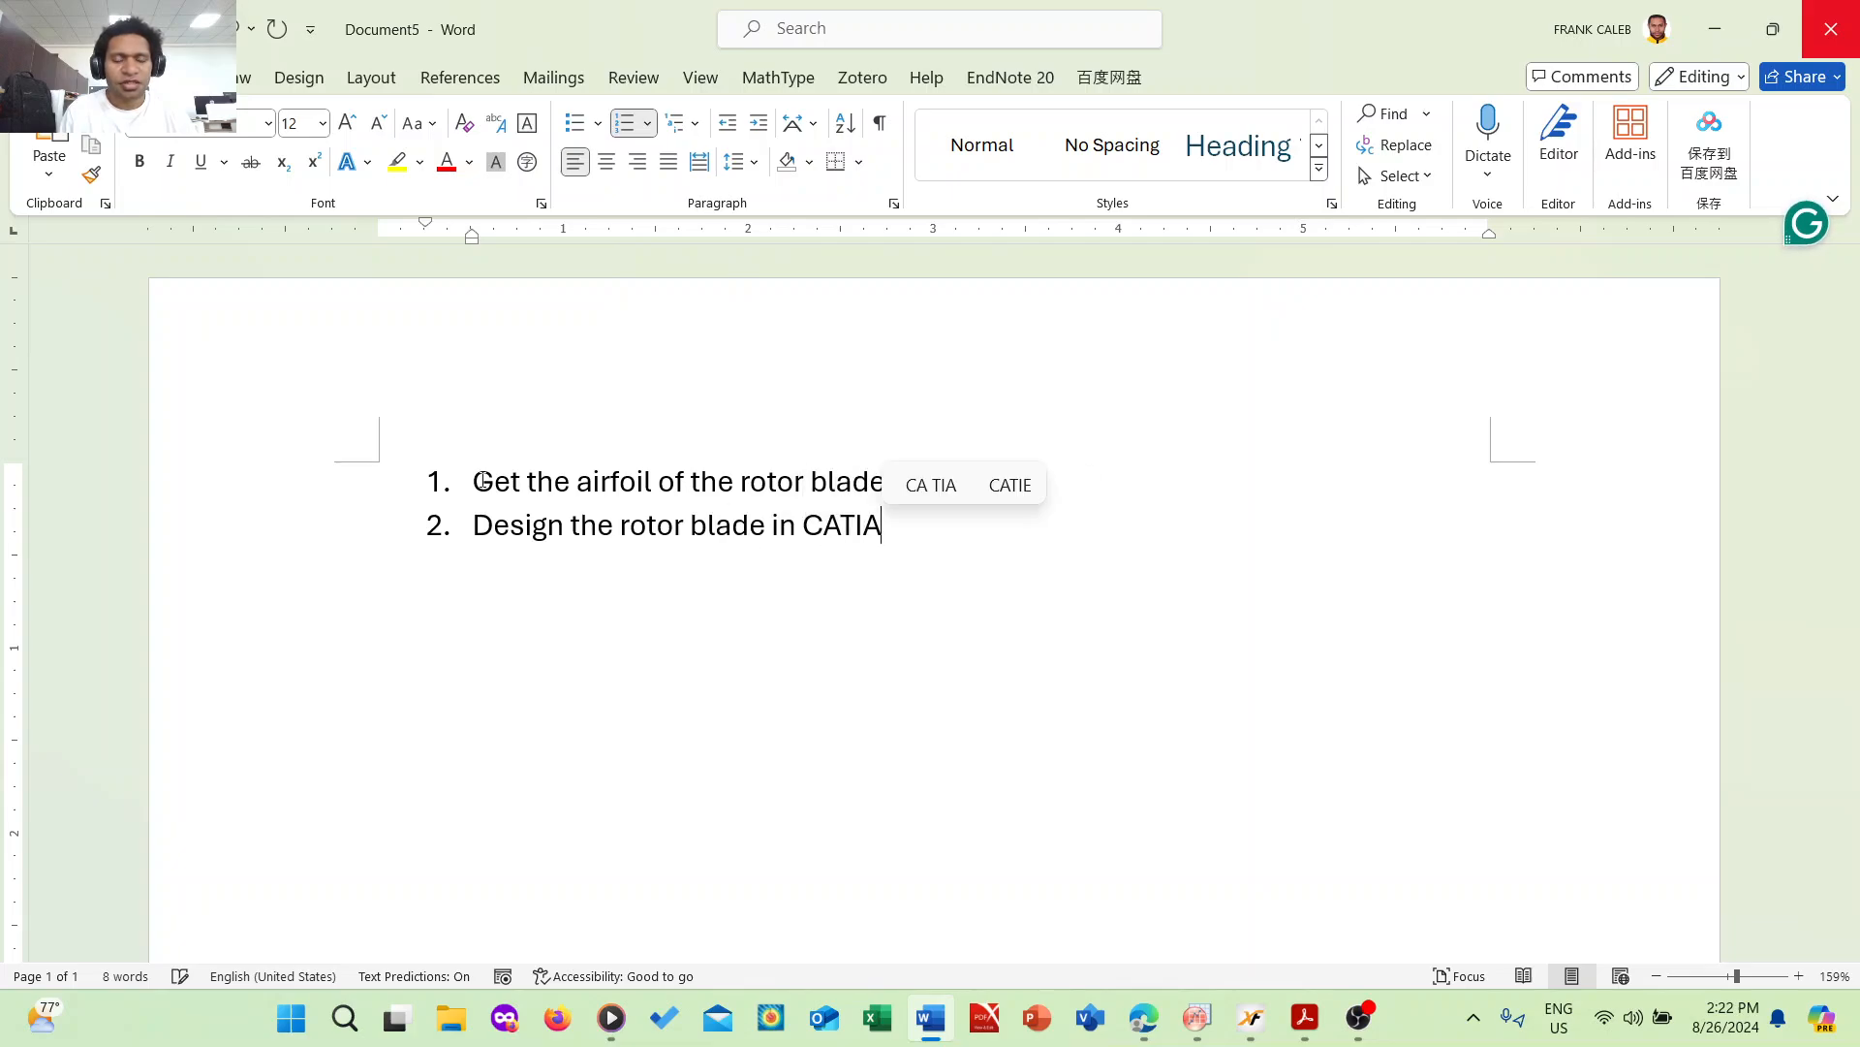
key("Return")
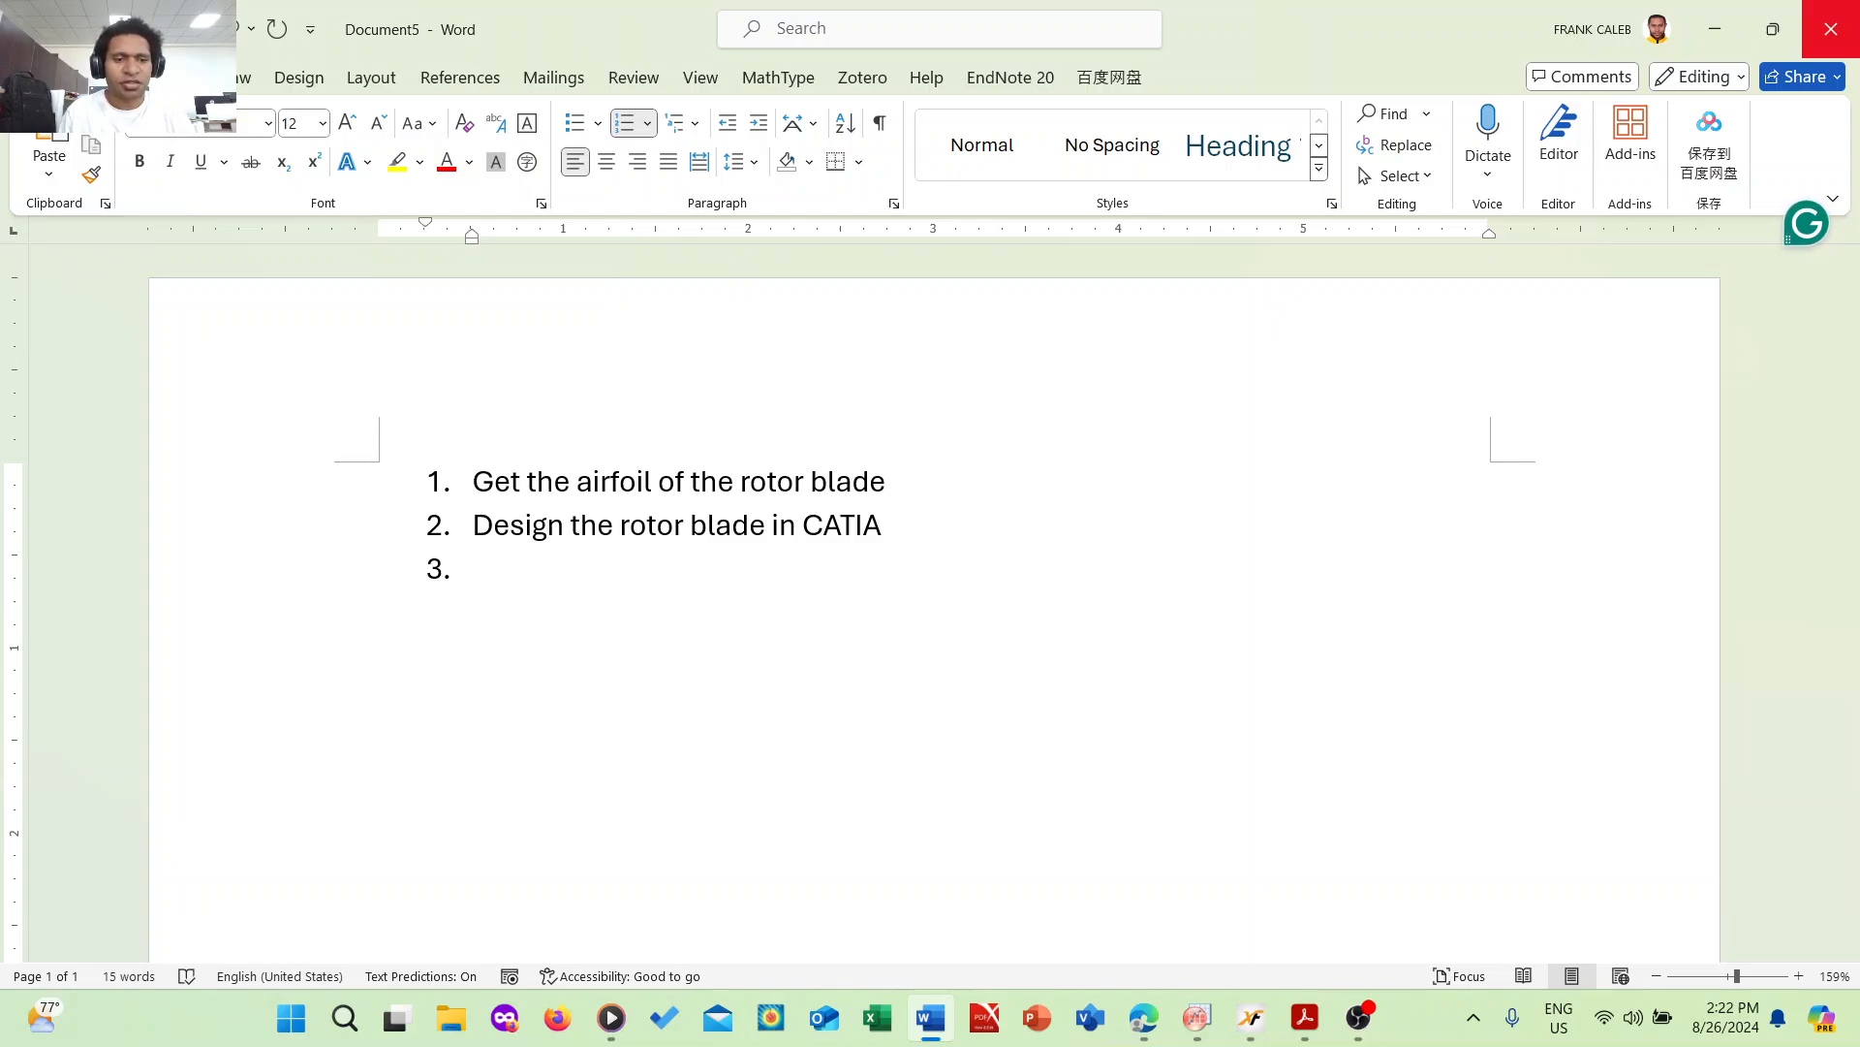
type("XFLow")
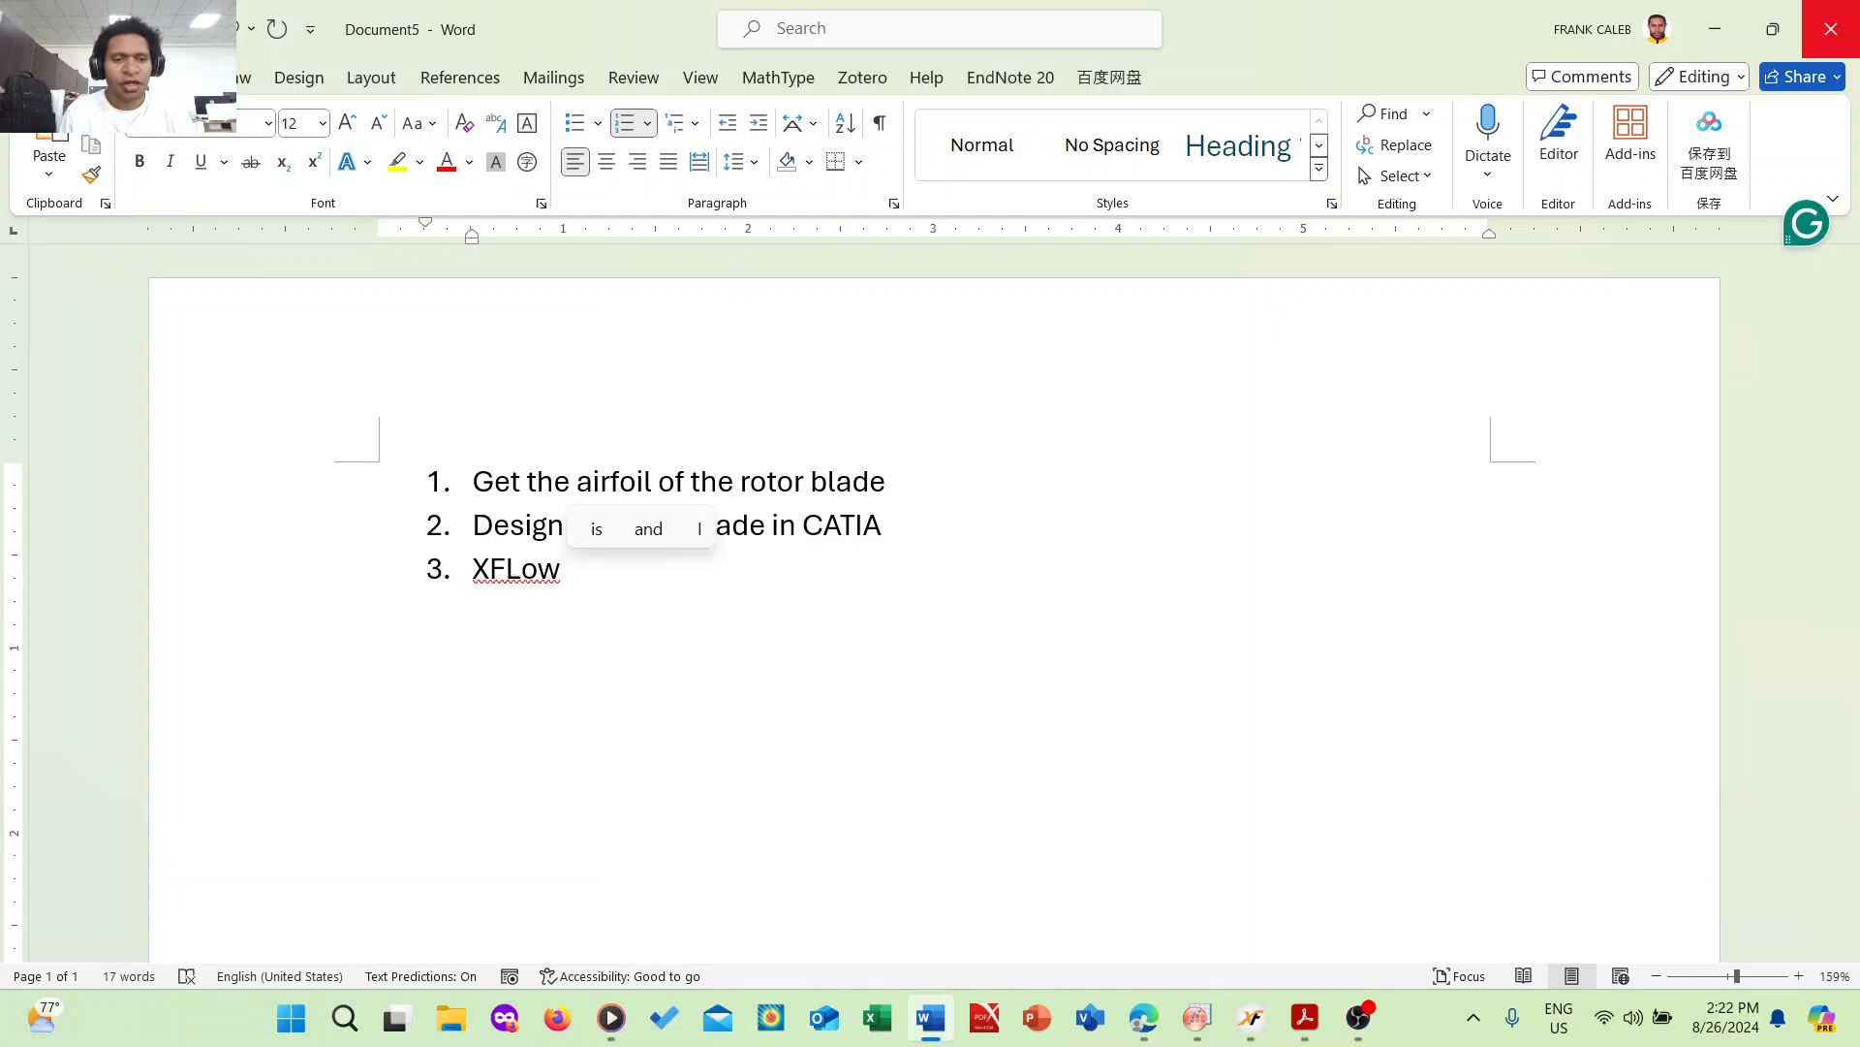
key("BackSpace")
key("BackSpace")
key("BackSpace")
key("BackSpace")
key("BackSpace")
key("BackSpace")
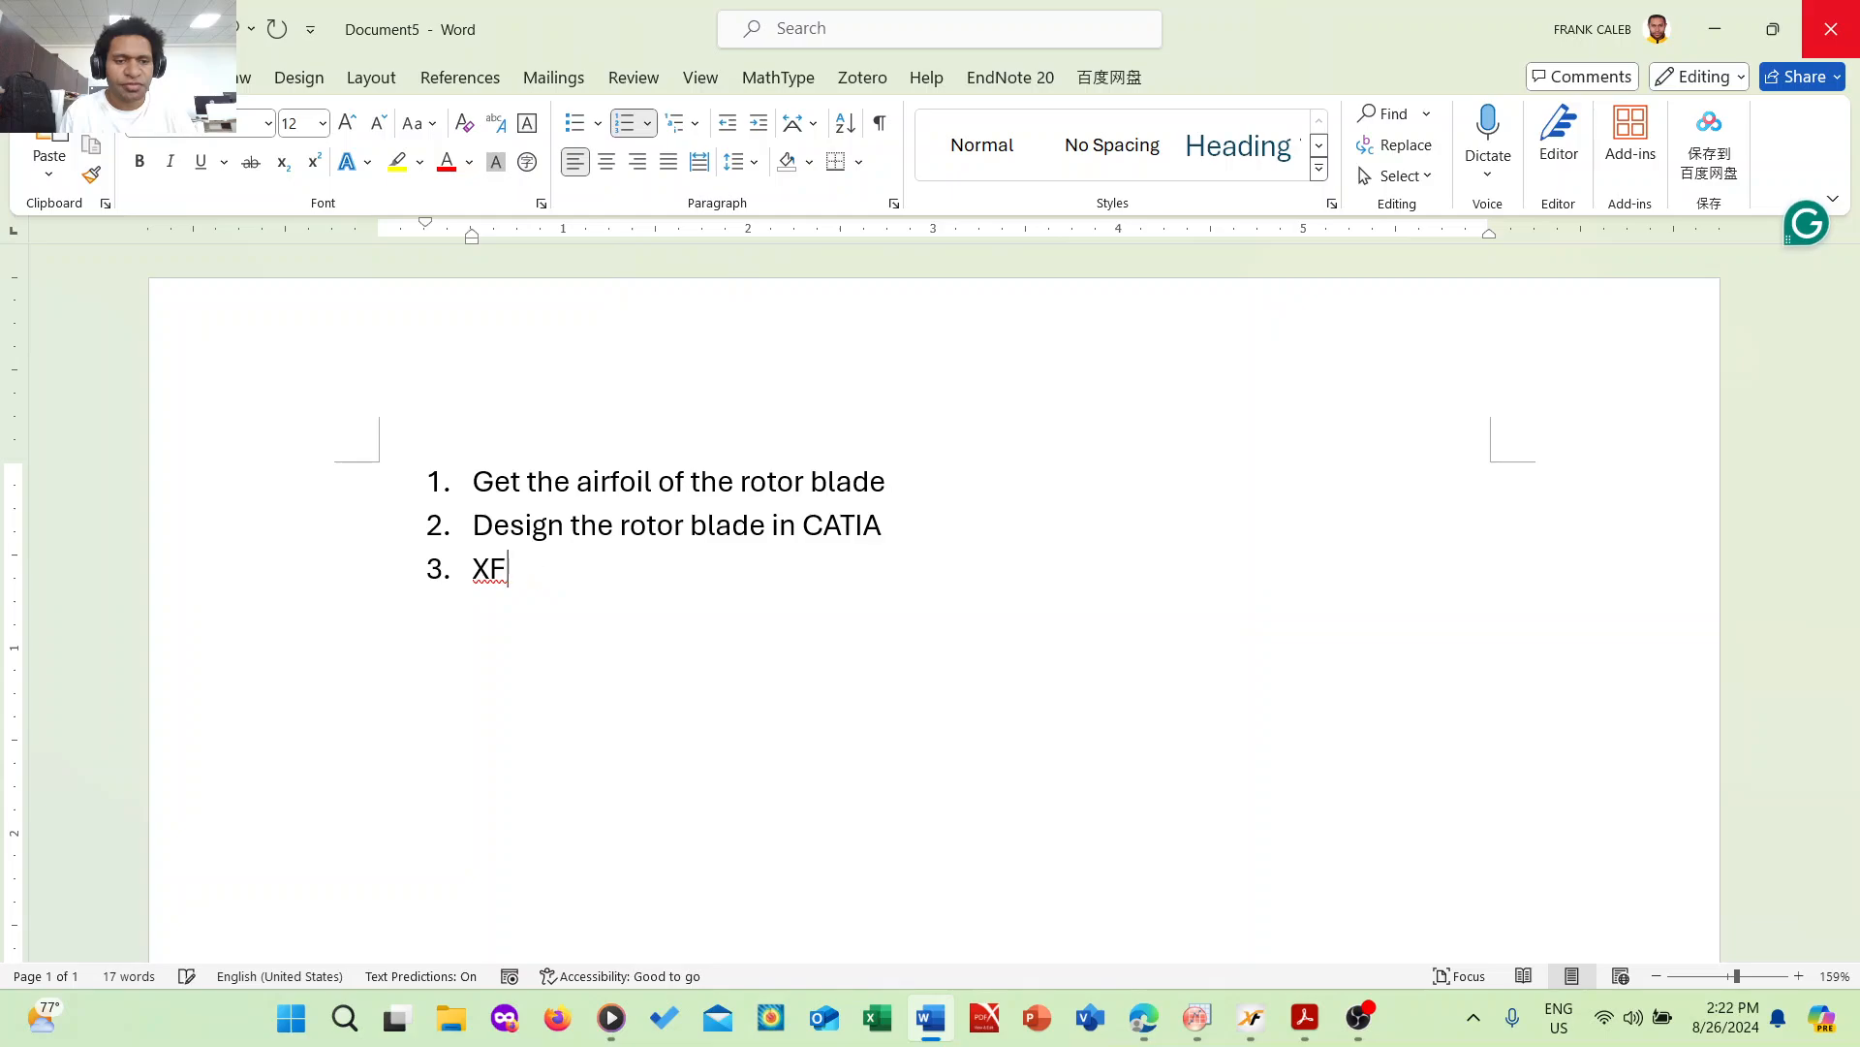
- Write "Simulations in XFLow Simulia" as the third list item
type("Simulation")
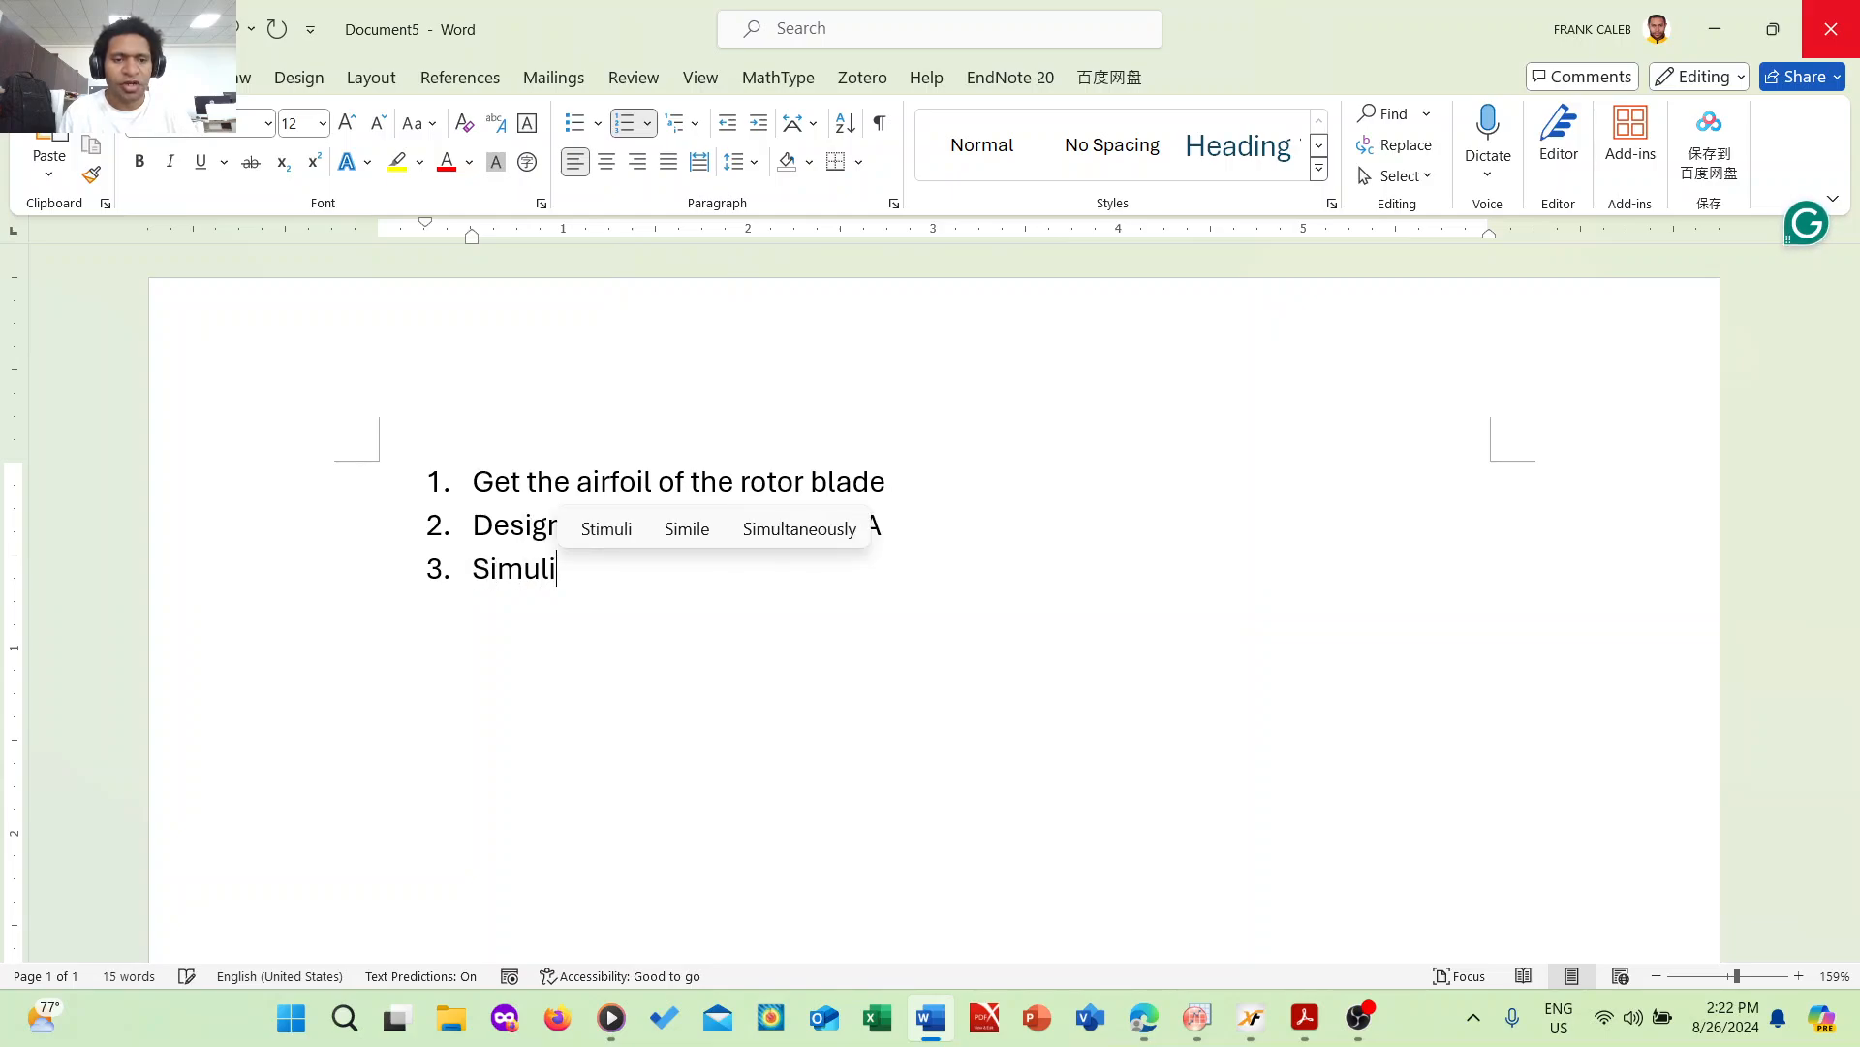
type("s in X")
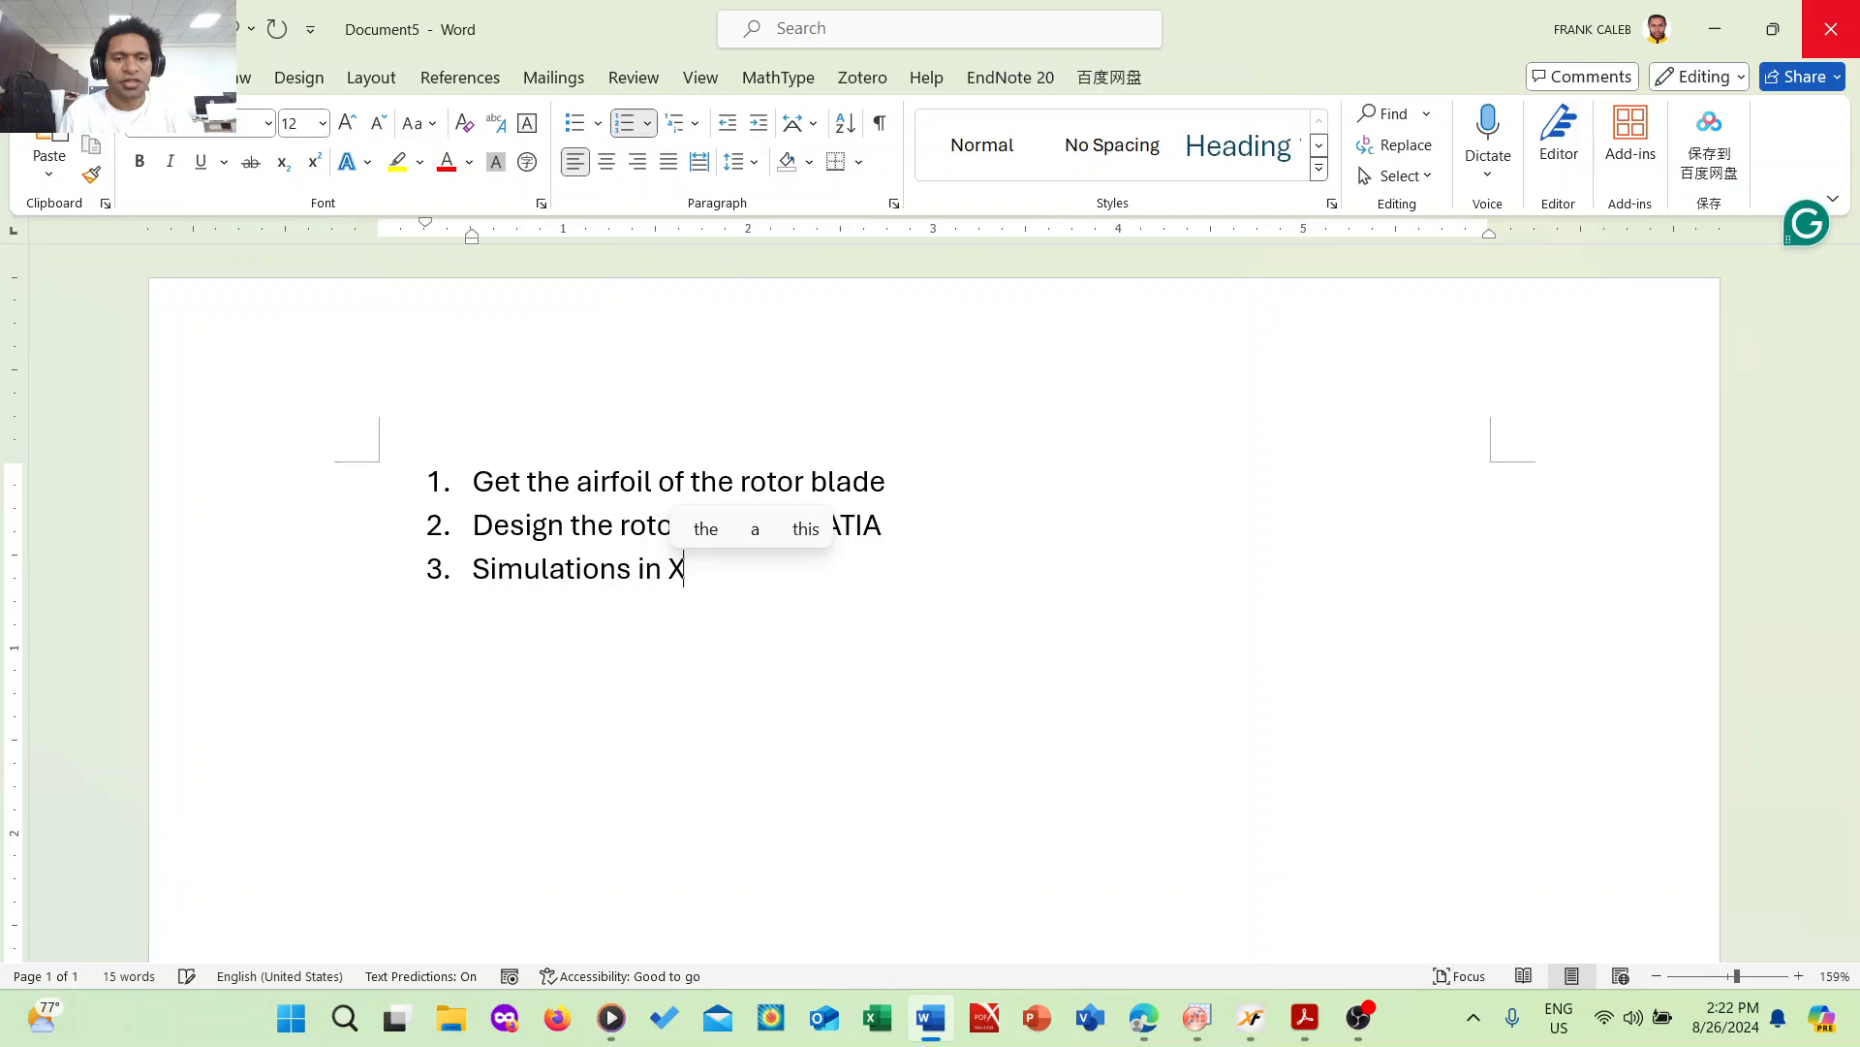
type("FLow S")
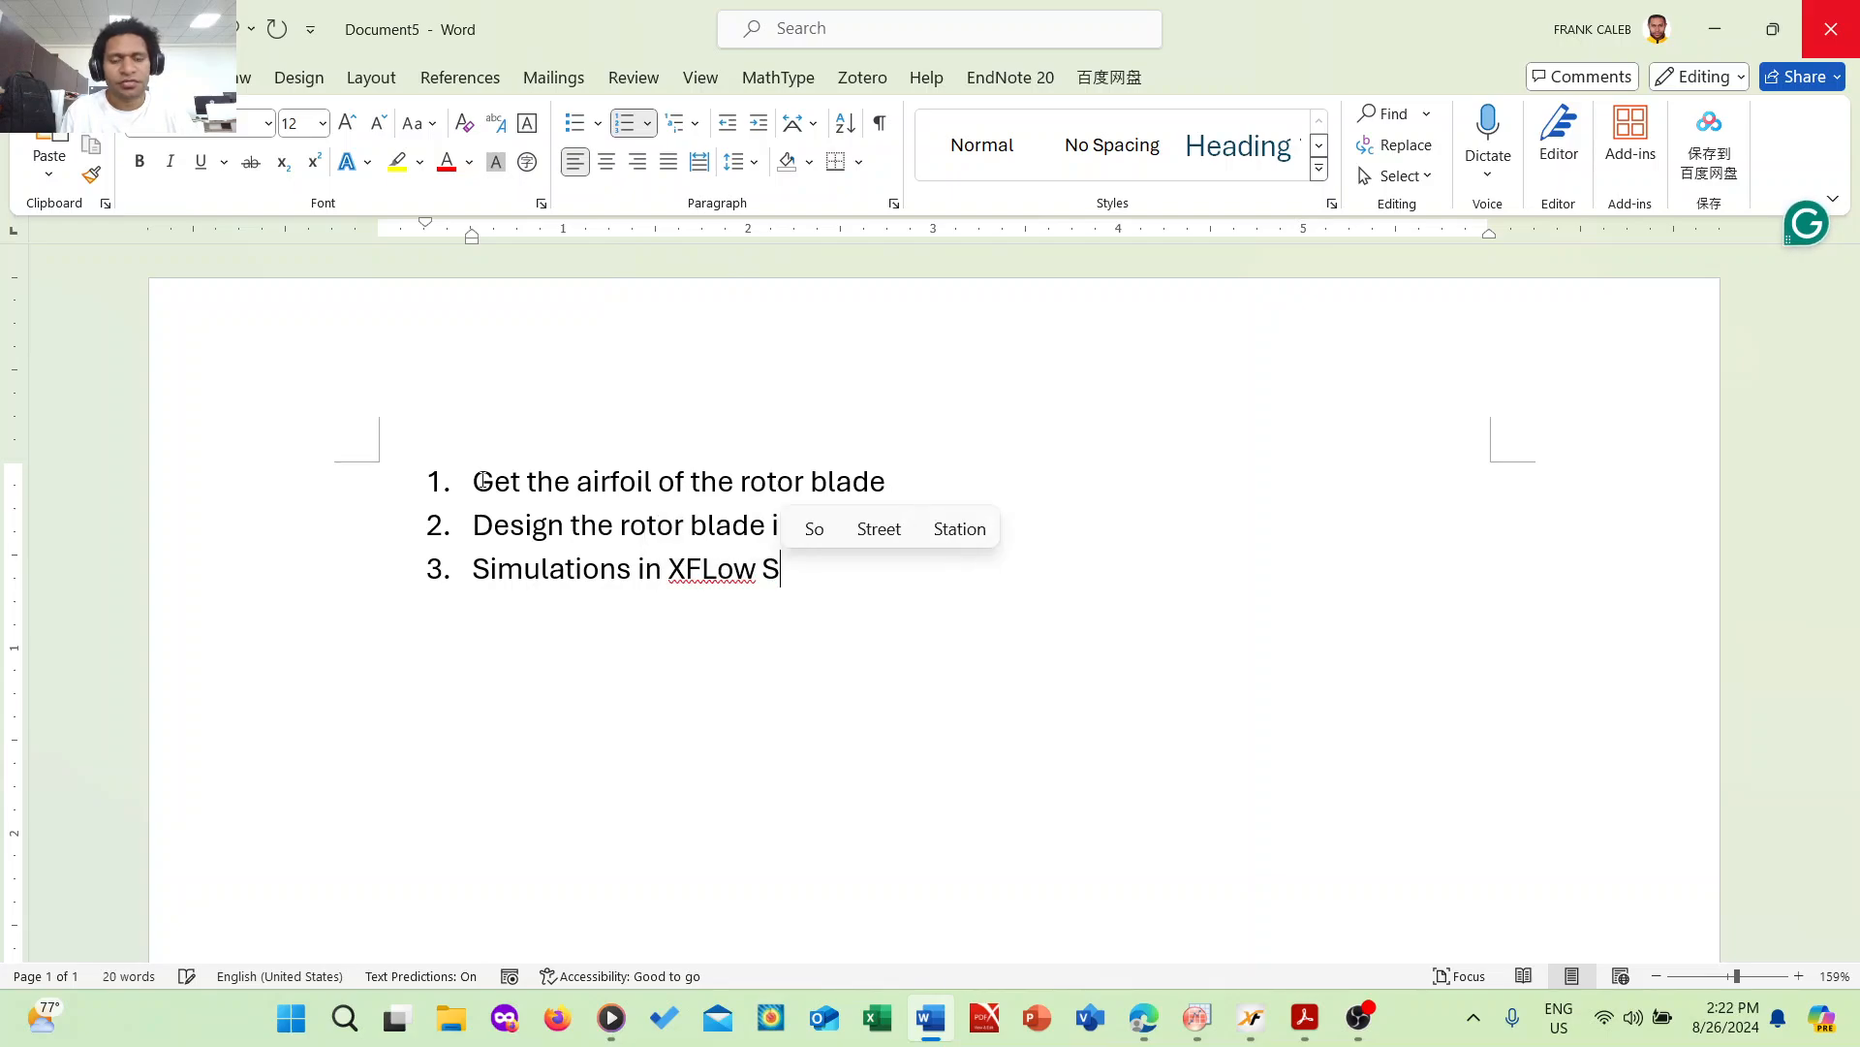
key("BackSpace")
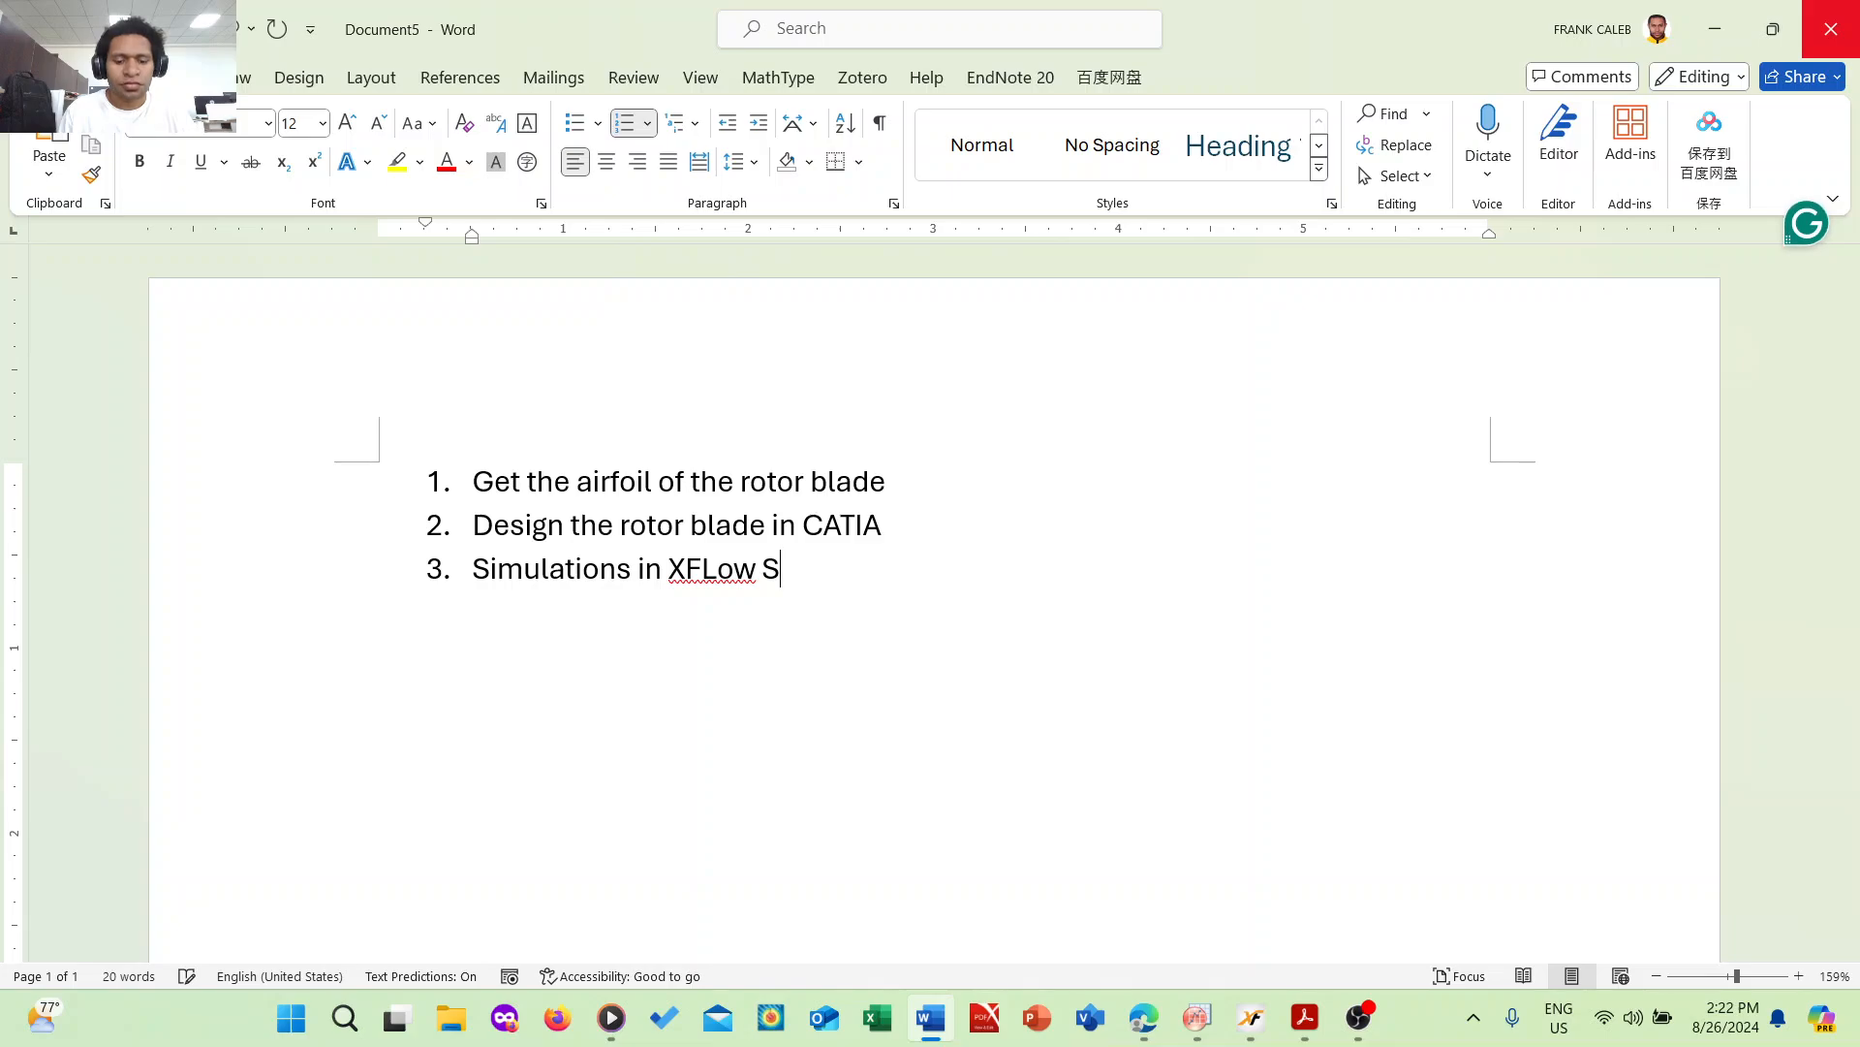
type("imulia")
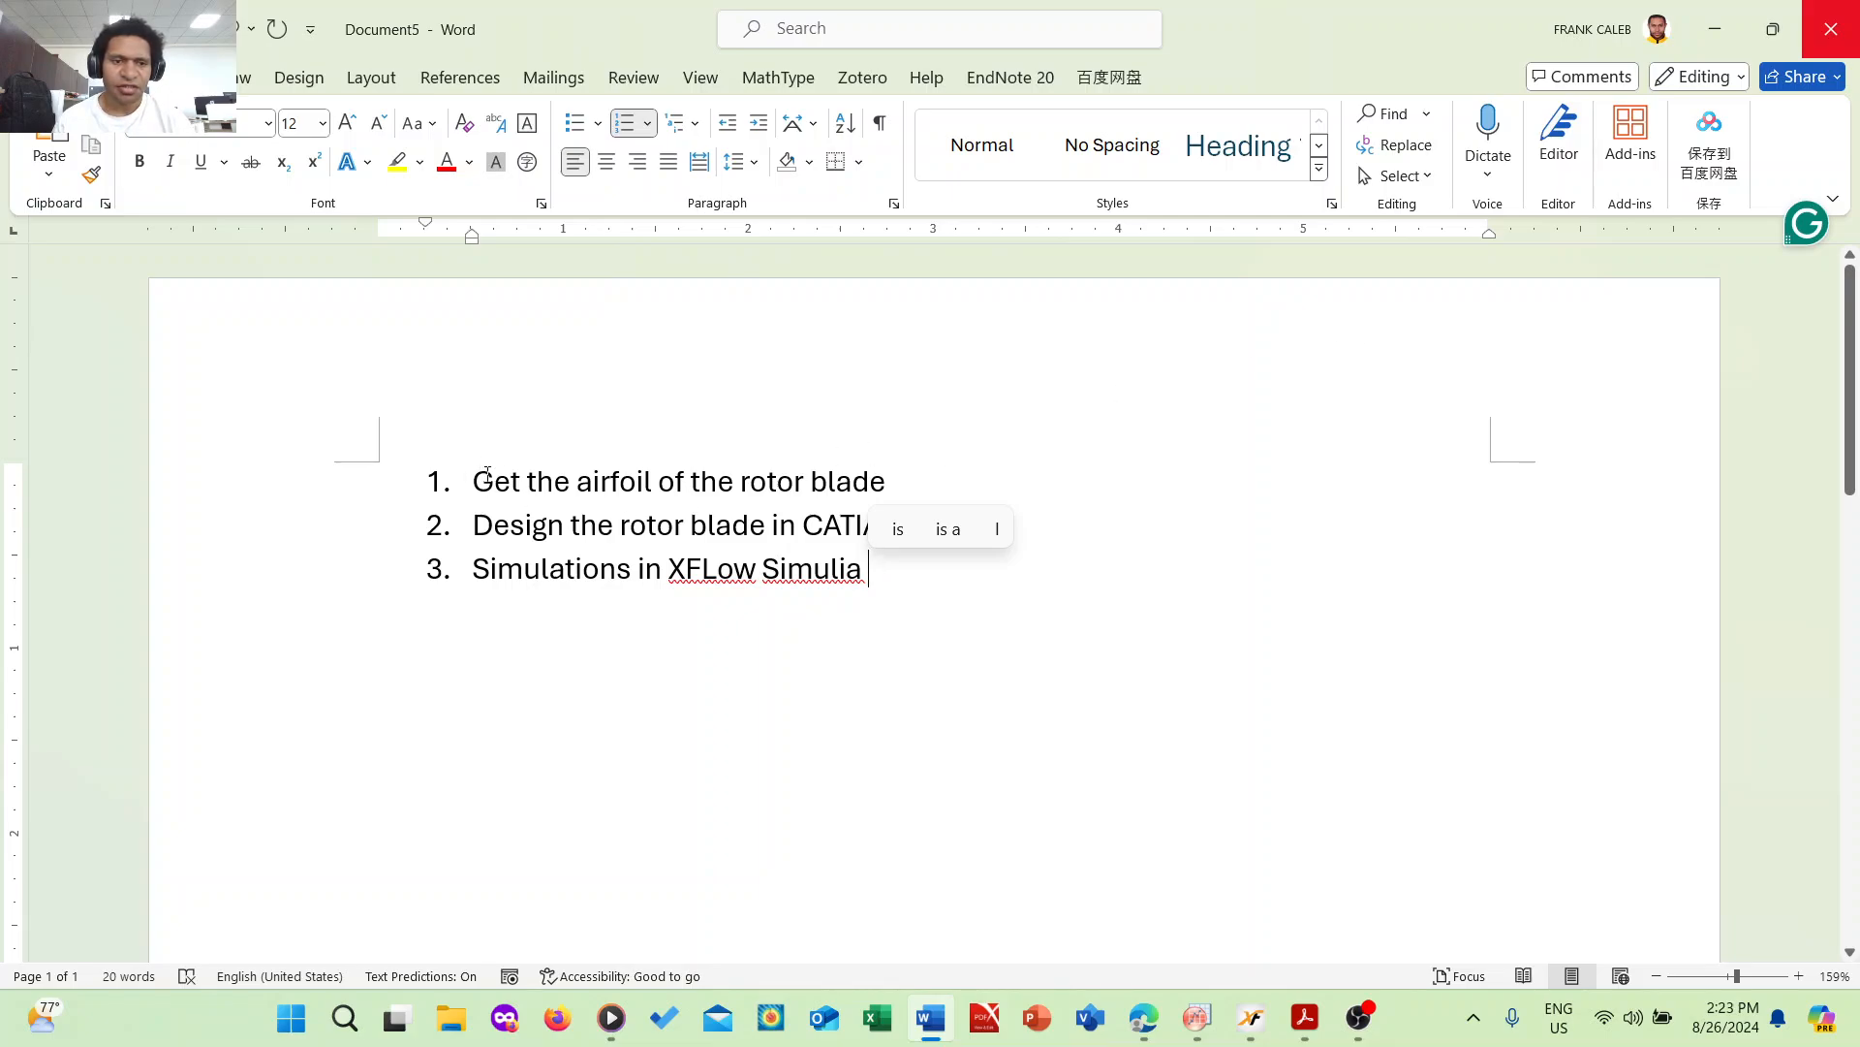
scroll(746, 471, "down", 1)
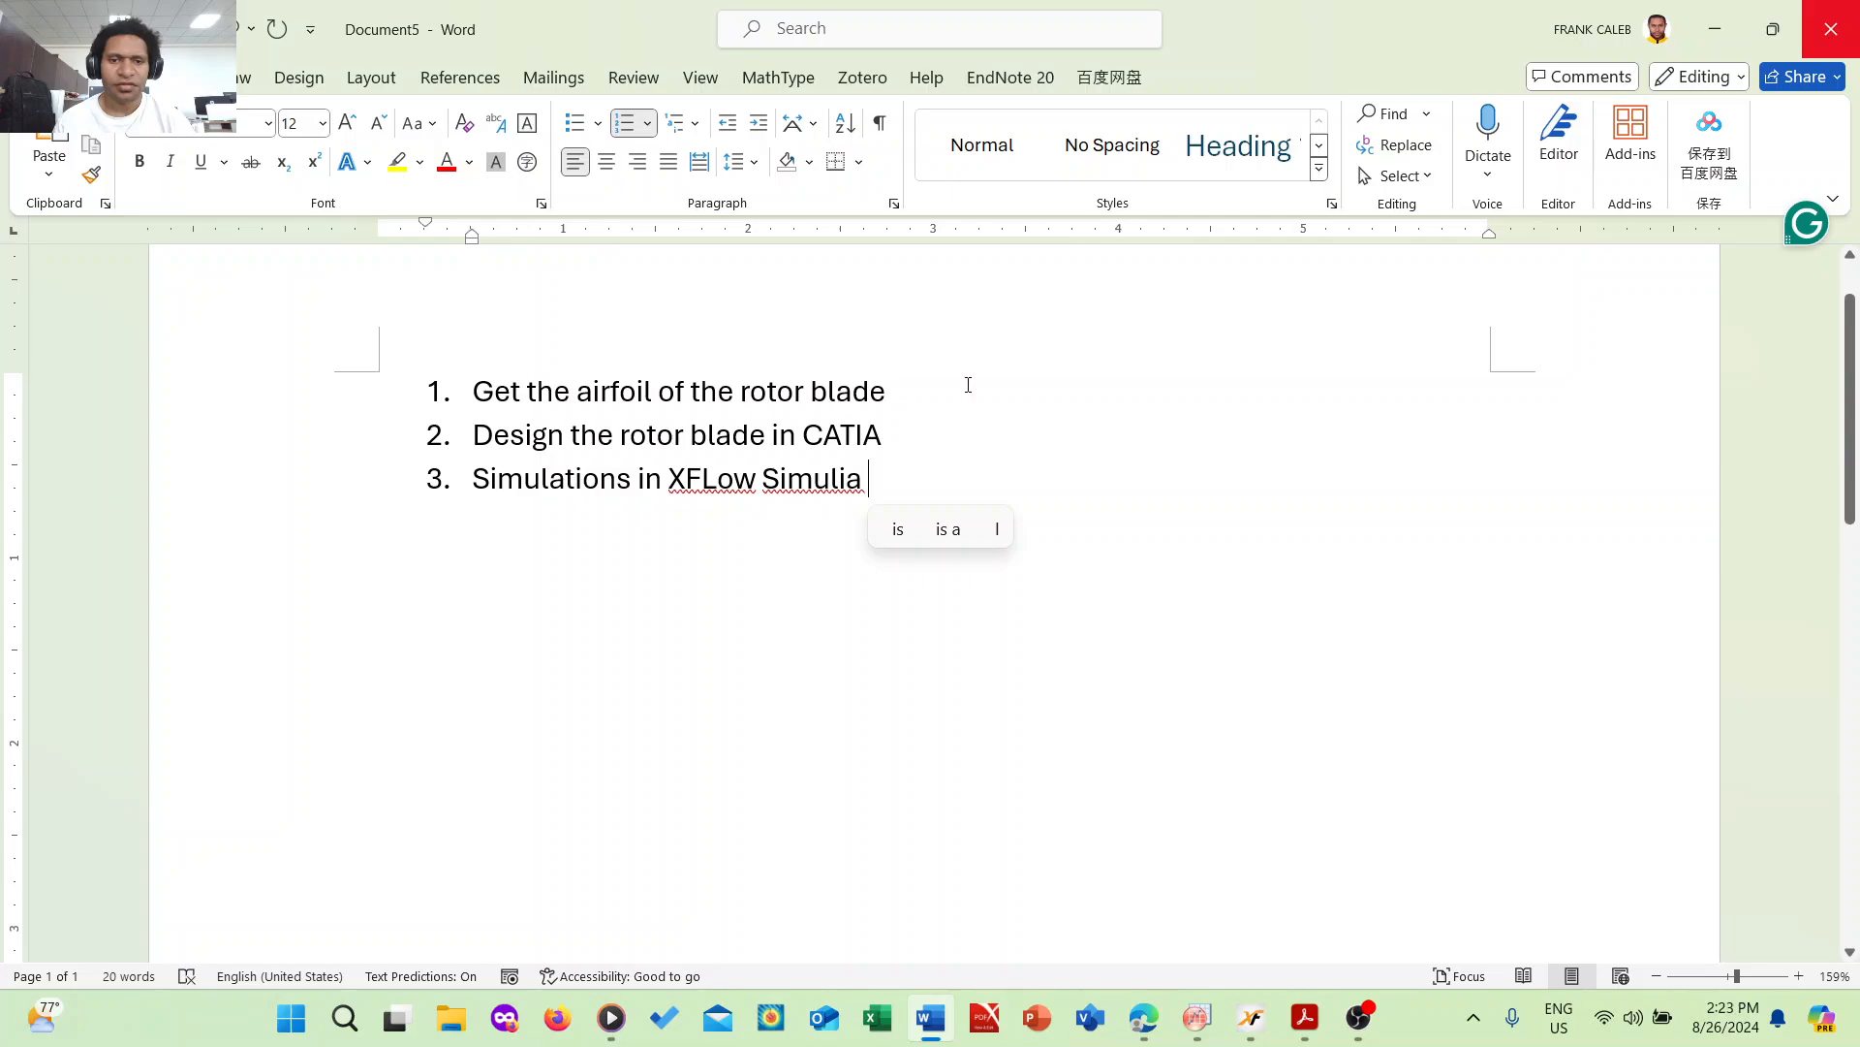
- Switch to the twin-rotor paper in Acrobat Reader and examine the rotor blade figure's airfoil label and dimensions
left_click(1715, 27)
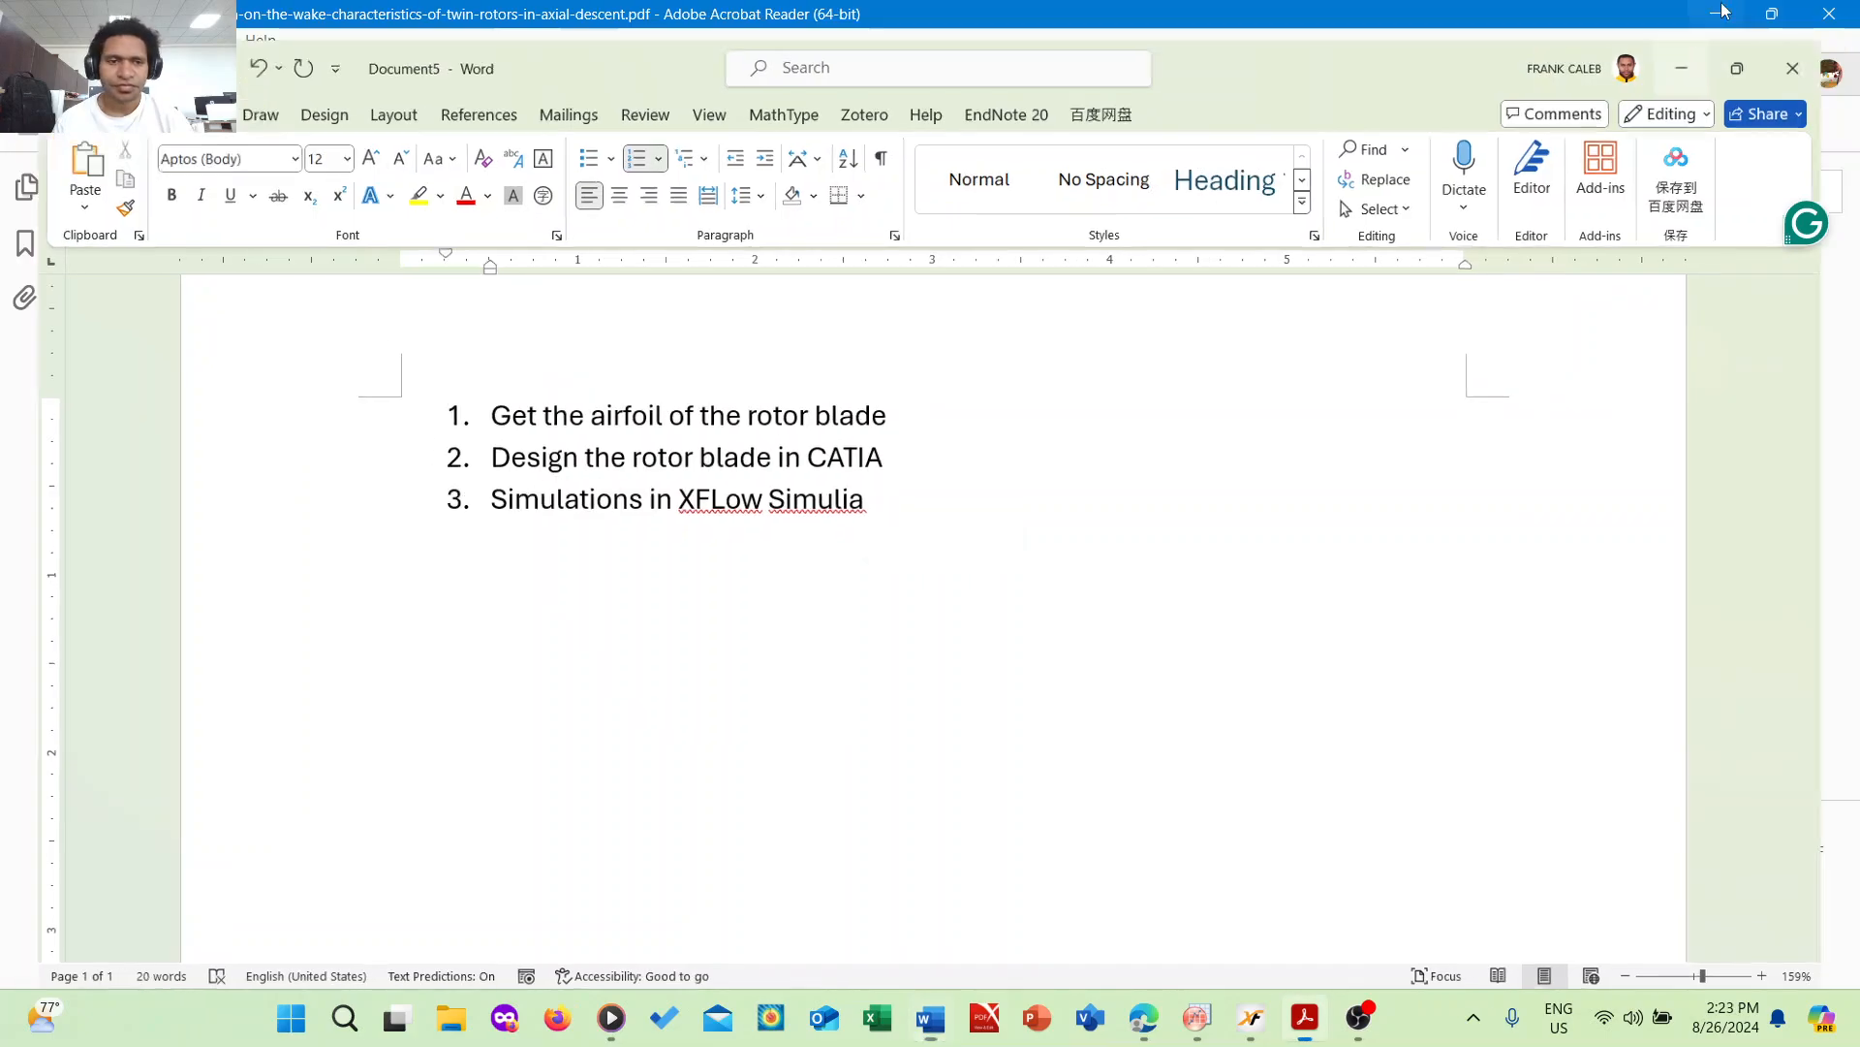
scroll(523, 513, "down", 1)
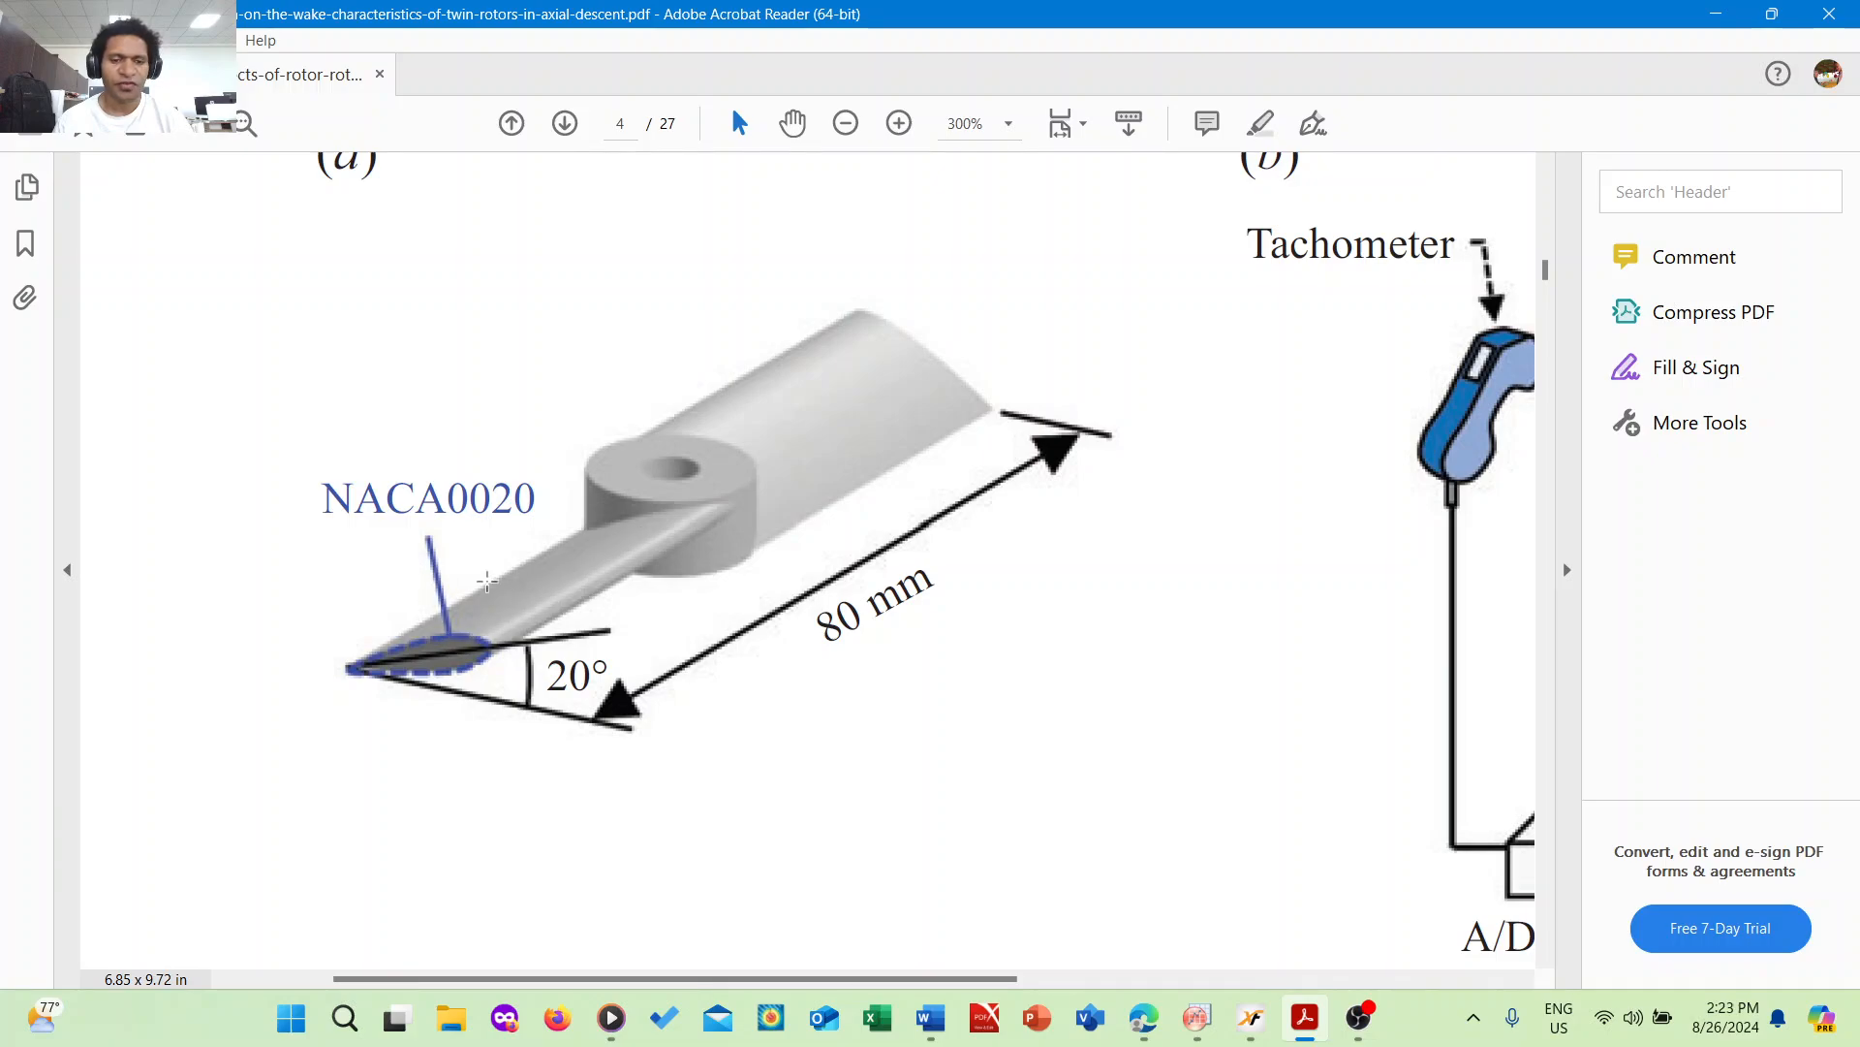
scroll(487, 607, "up", 1)
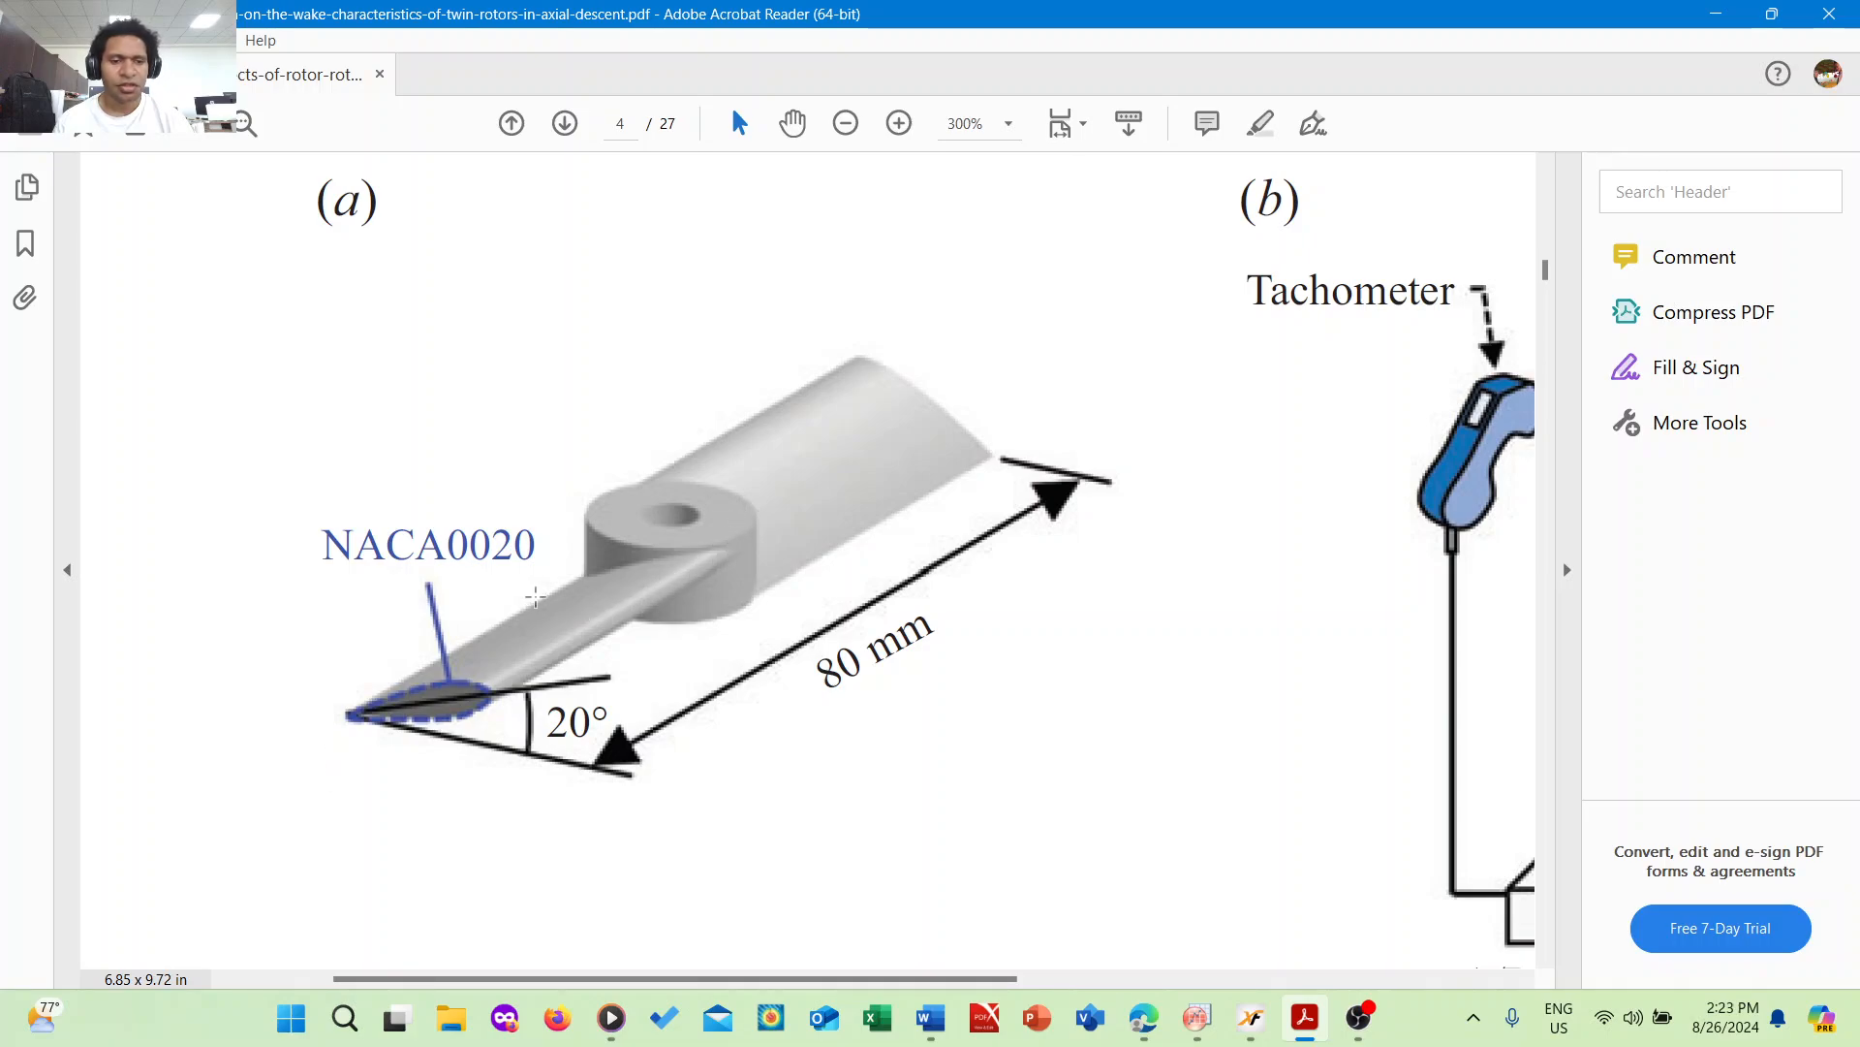
scroll(529, 590, "down", 1)
left_click_drag(321, 499, 532, 499)
left_click(1078, 625)
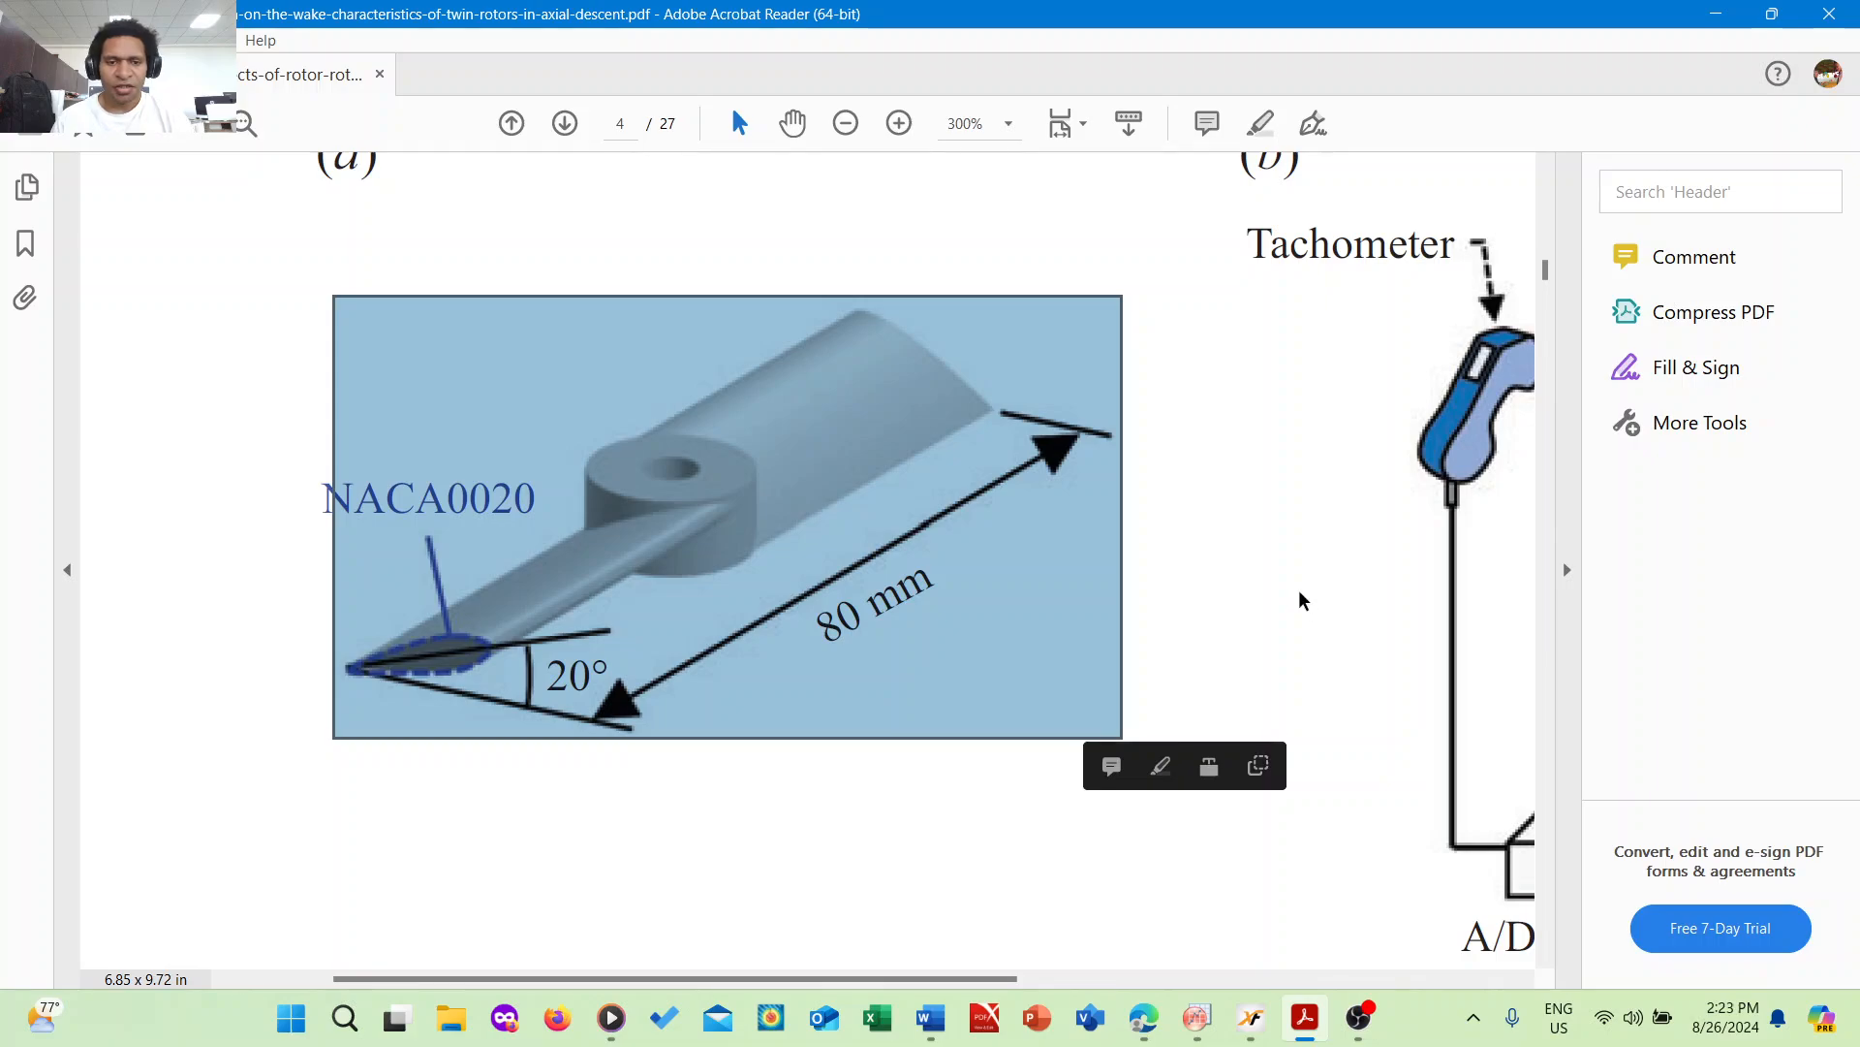
left_click(1312, 508)
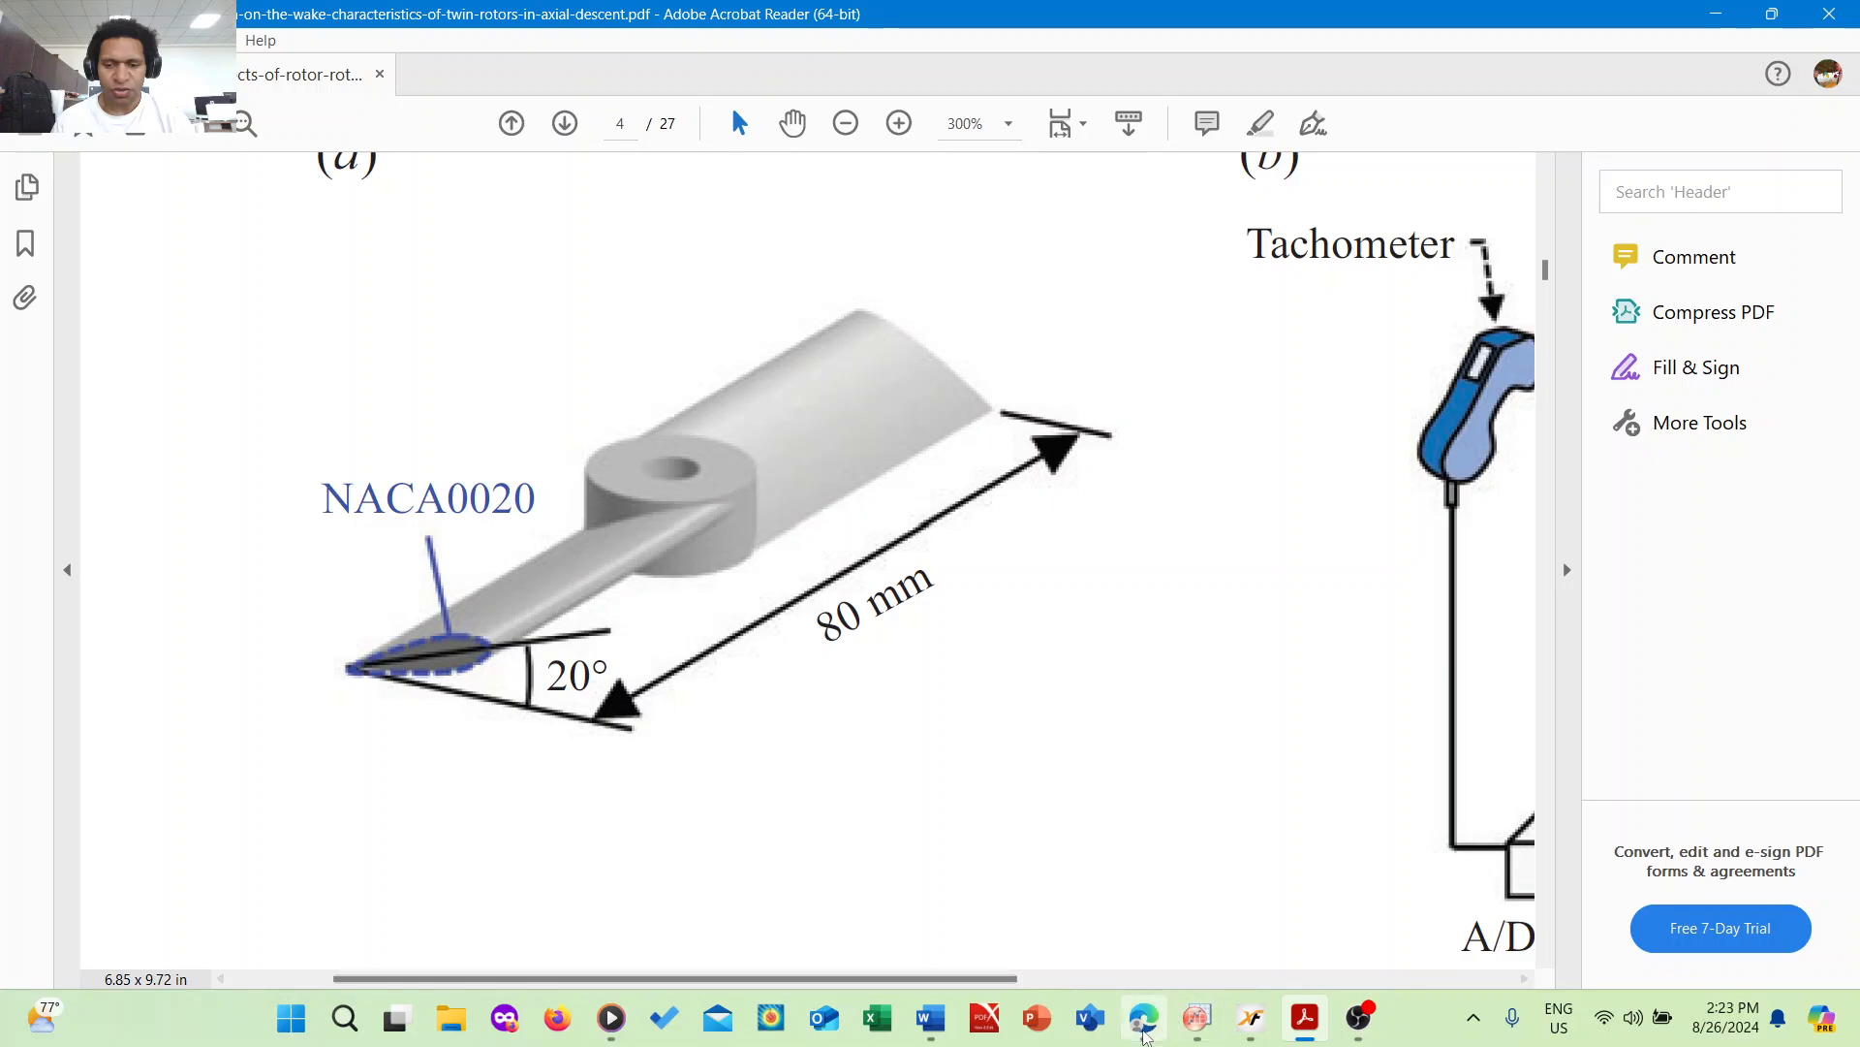
- Switch to the Edge browser and open Google in a new tab
left_click(1144, 1033)
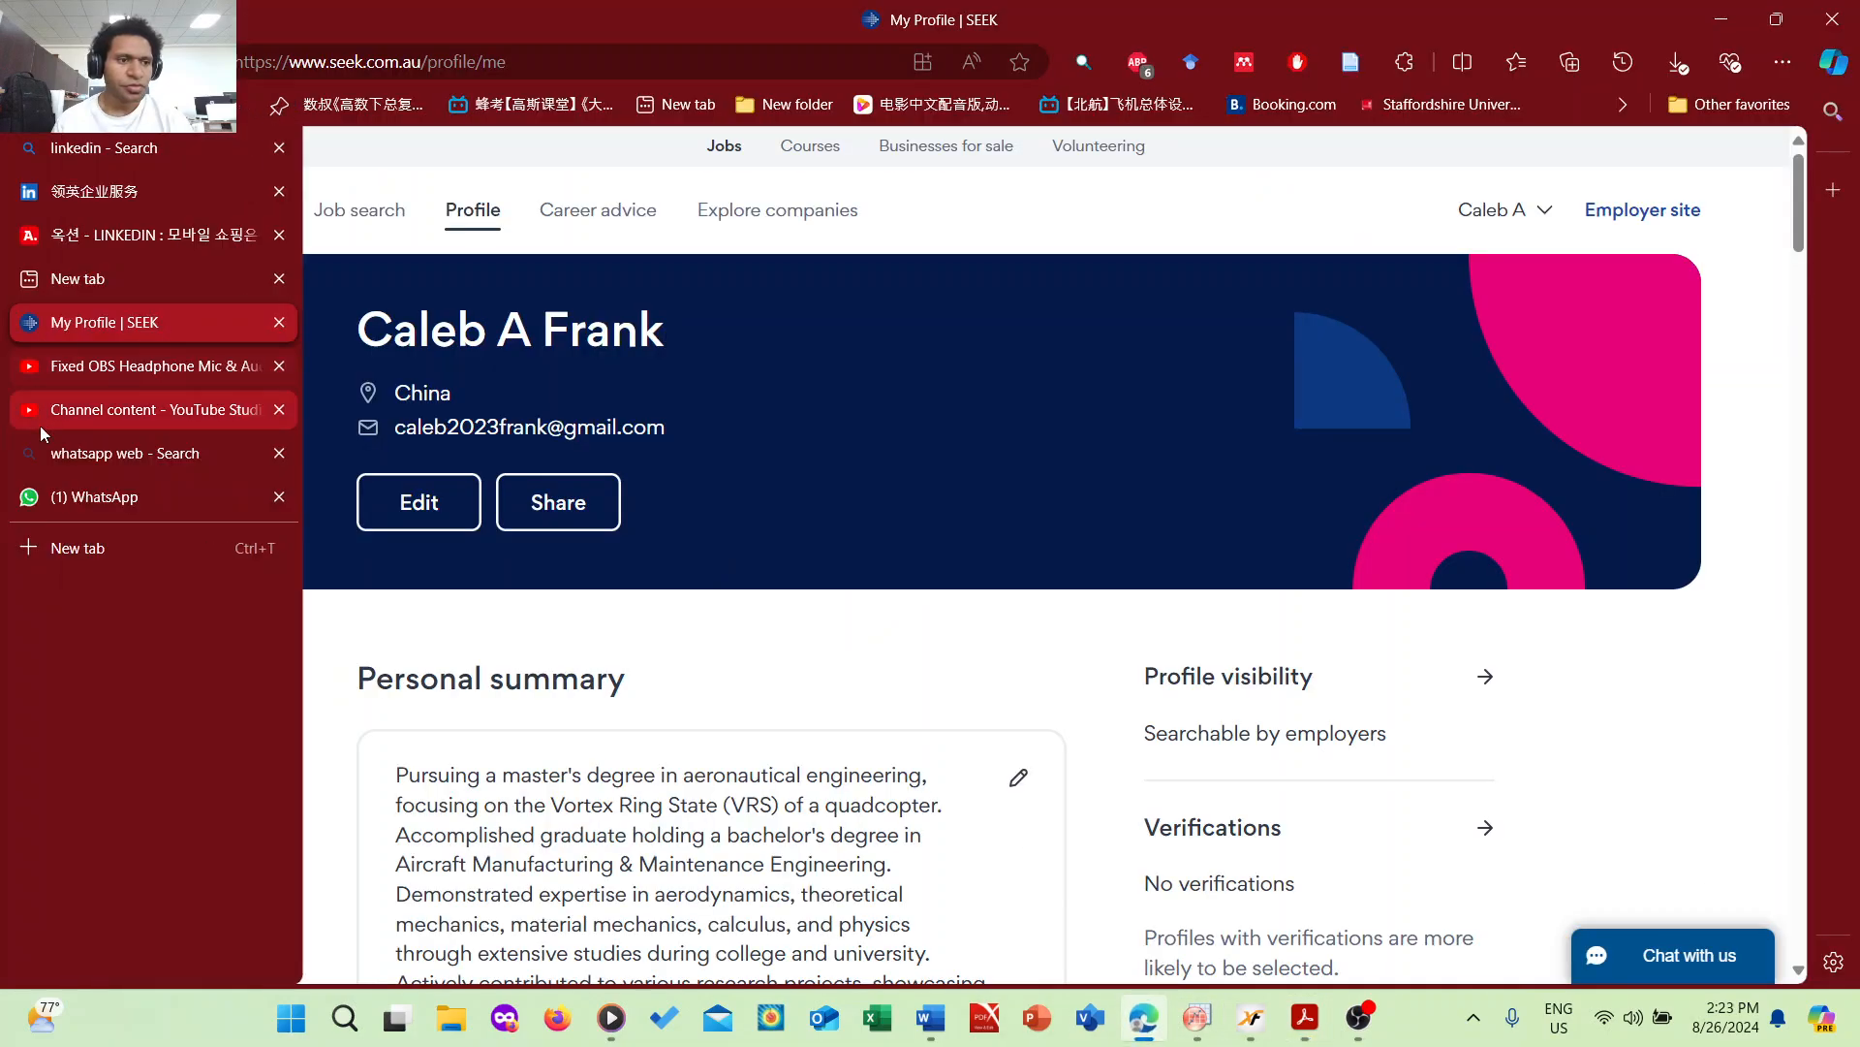
left_click(103, 410)
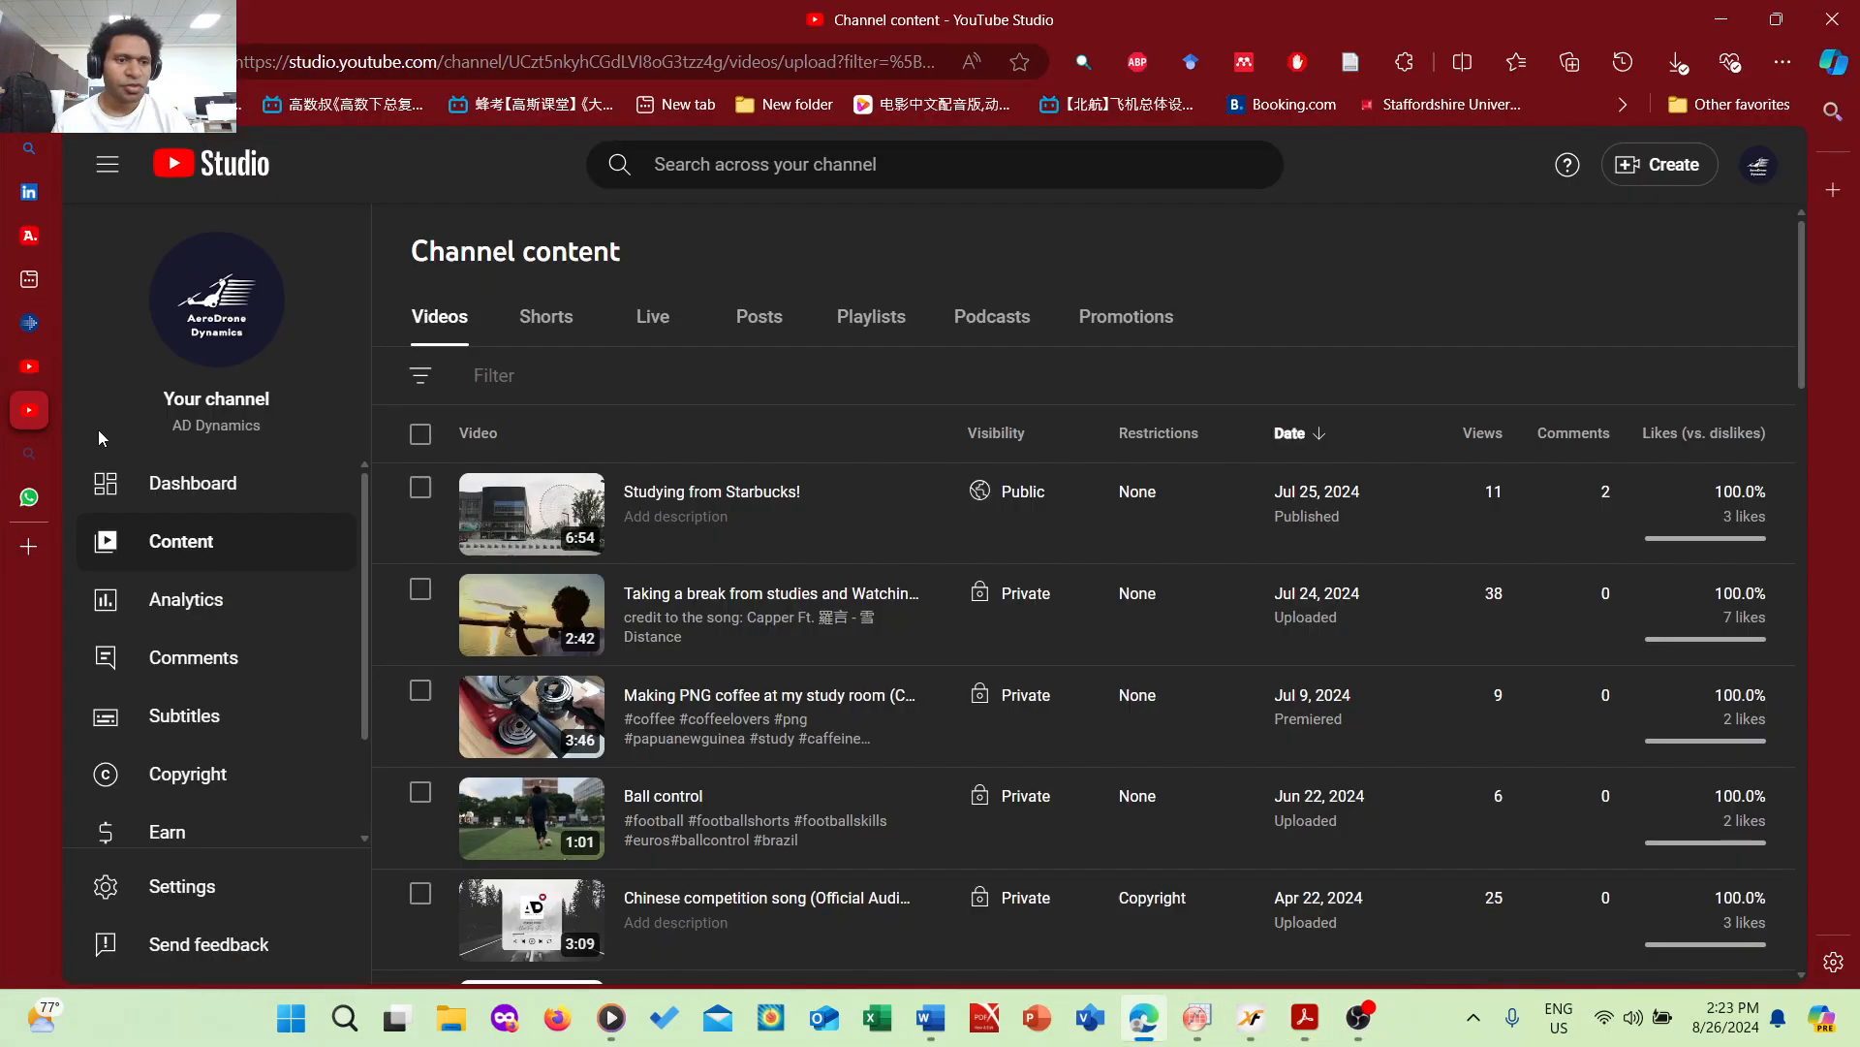
left_click(37, 544)
left_click(586, 229)
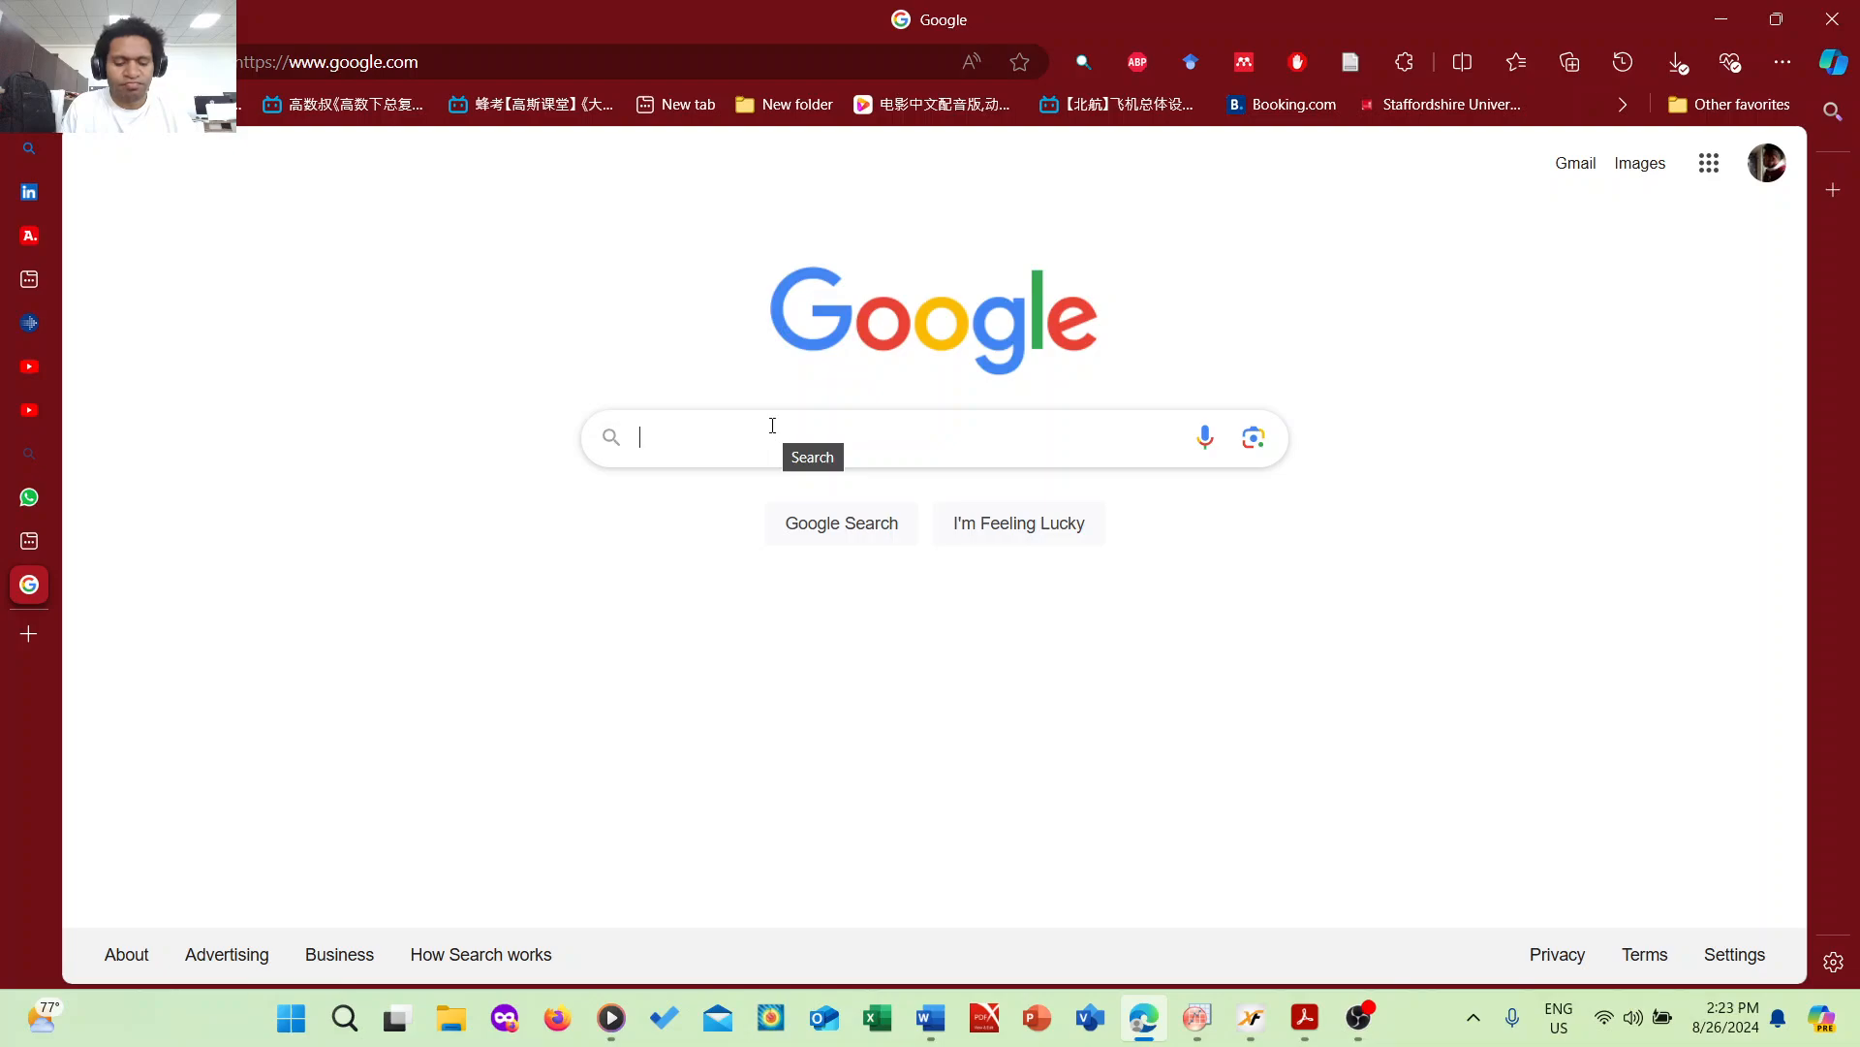
- Search Google for "naca airfoil generator" and open the NACA 4 digit airfoil generator on Airfoil Tools
type("naca a")
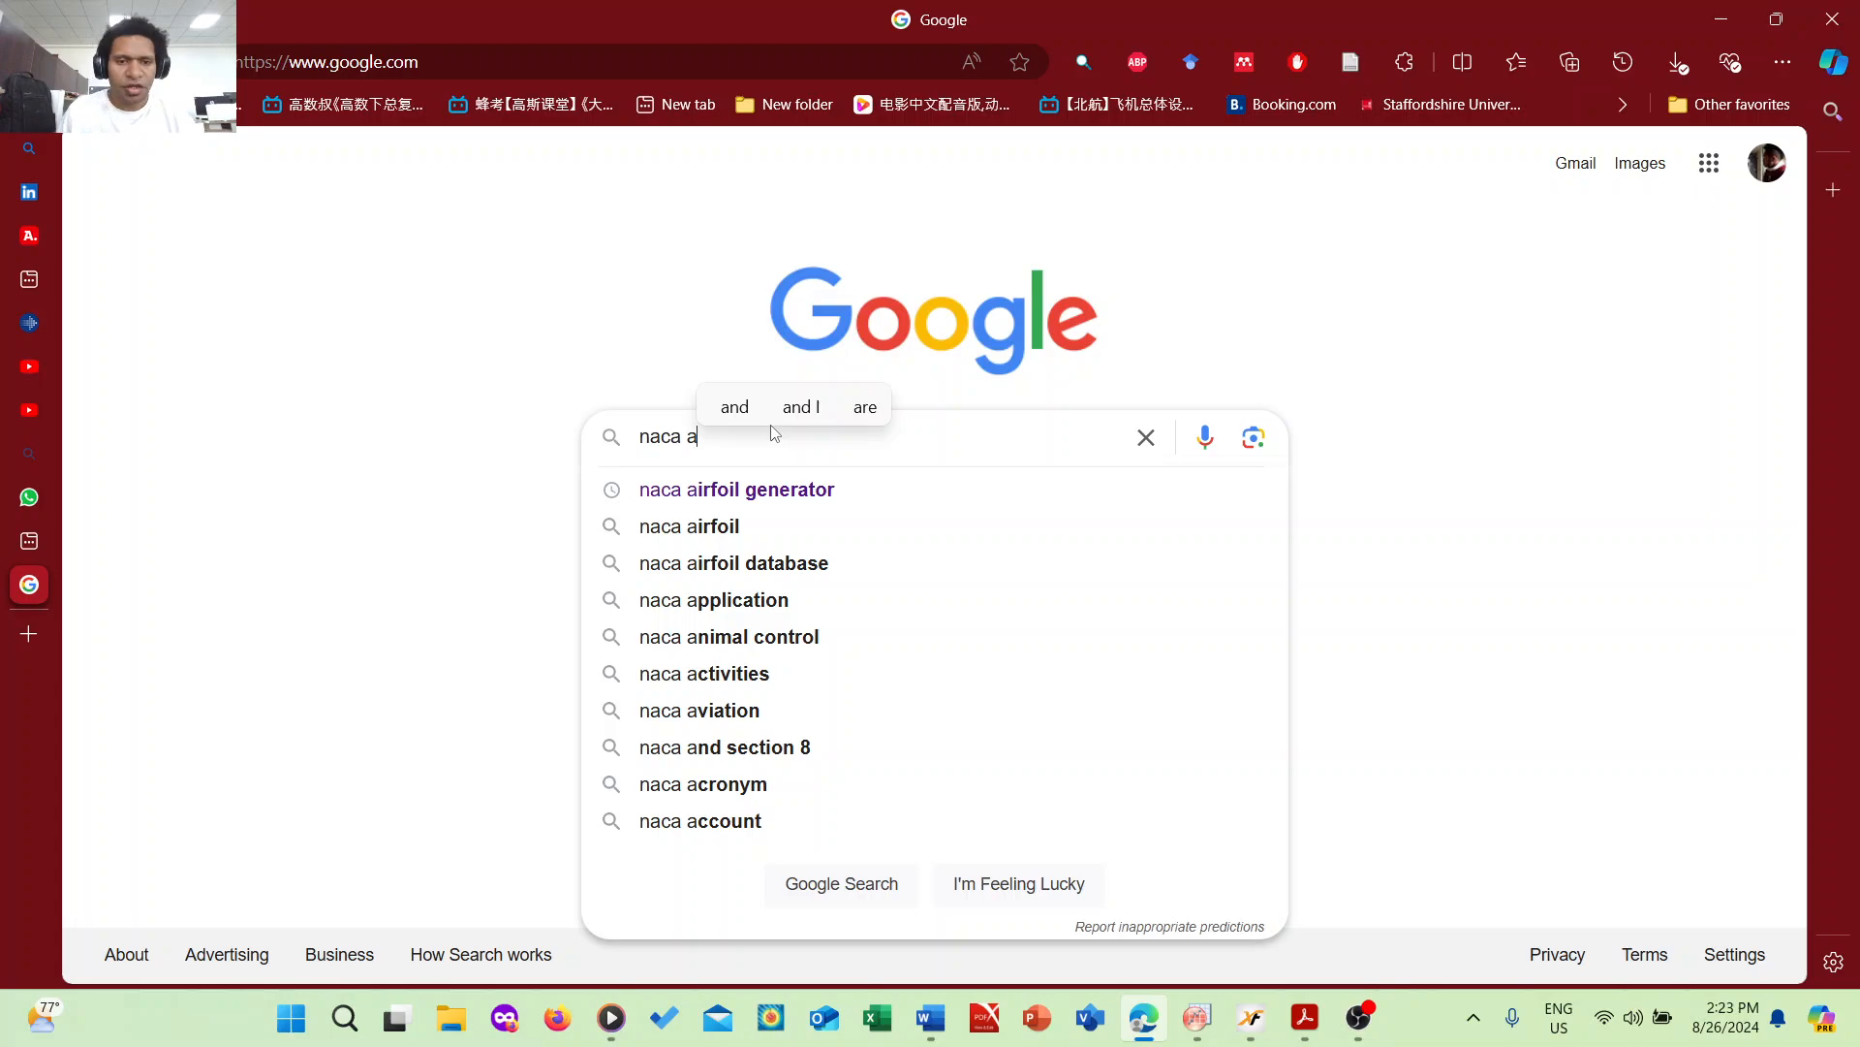
left_click(836, 499)
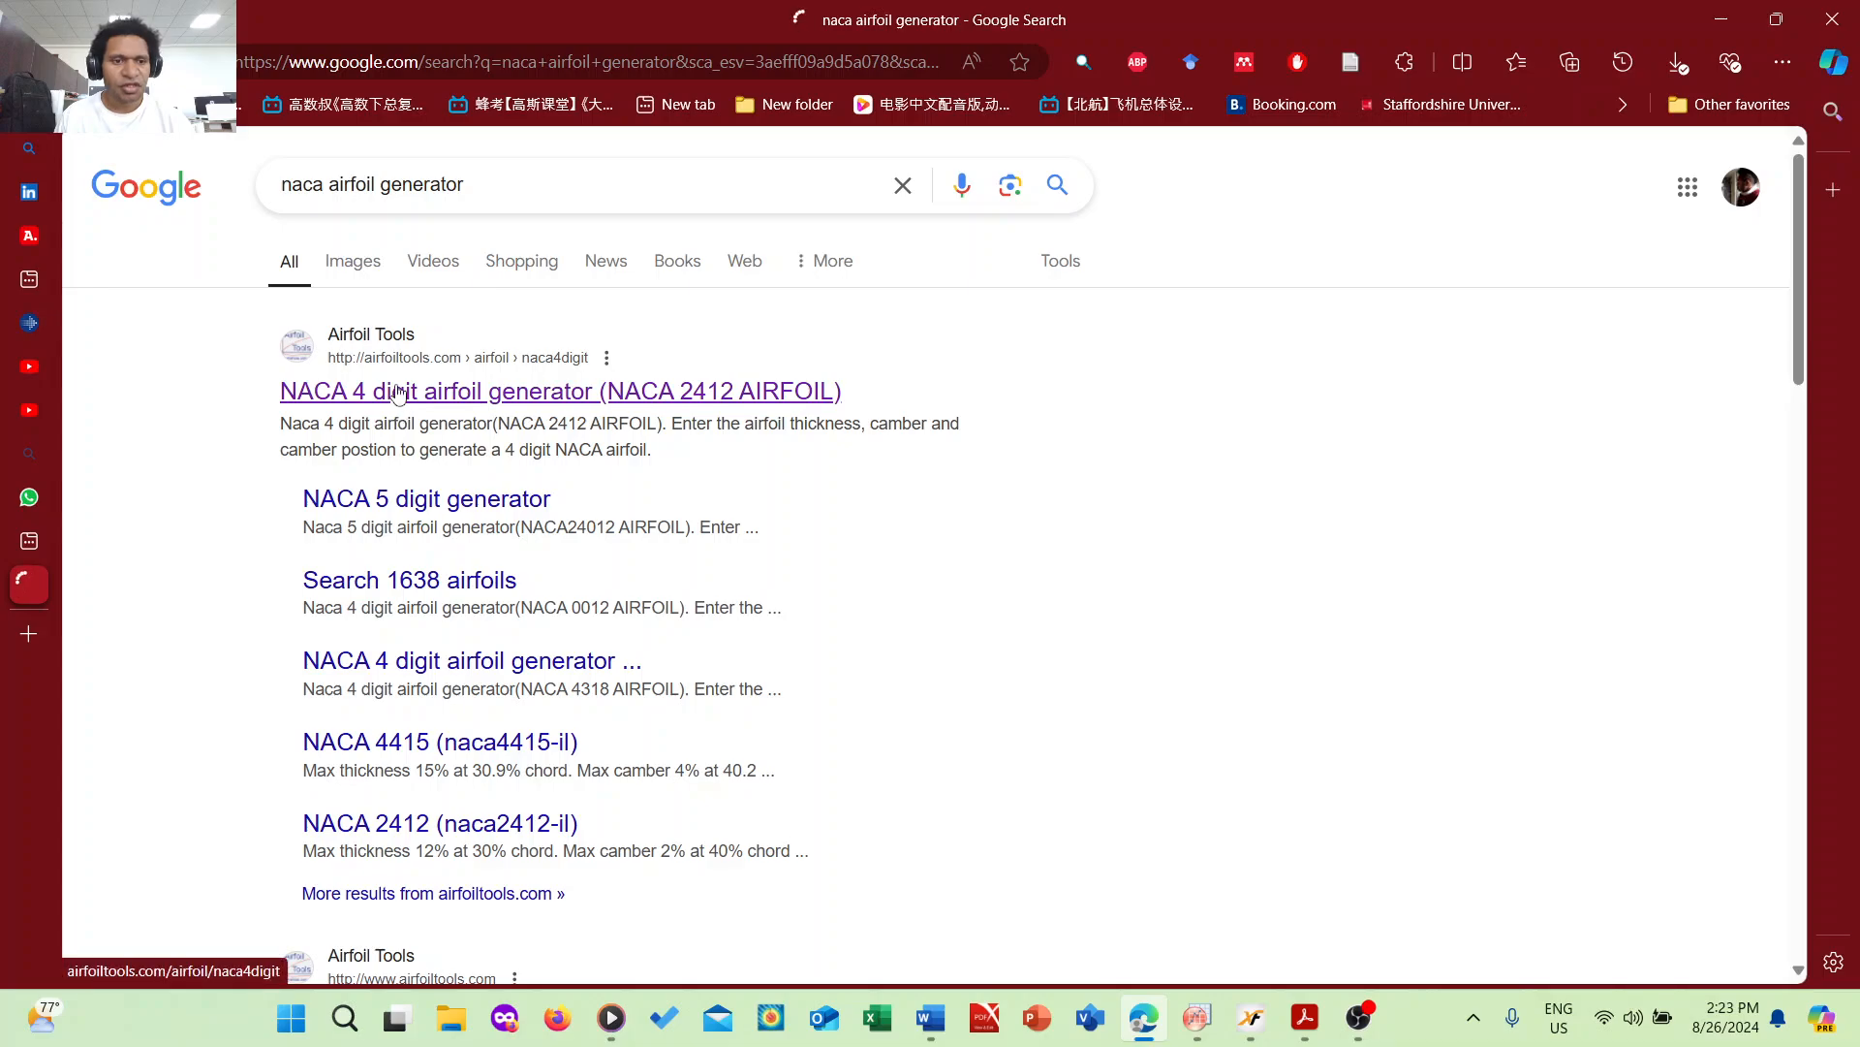
left_click(398, 391)
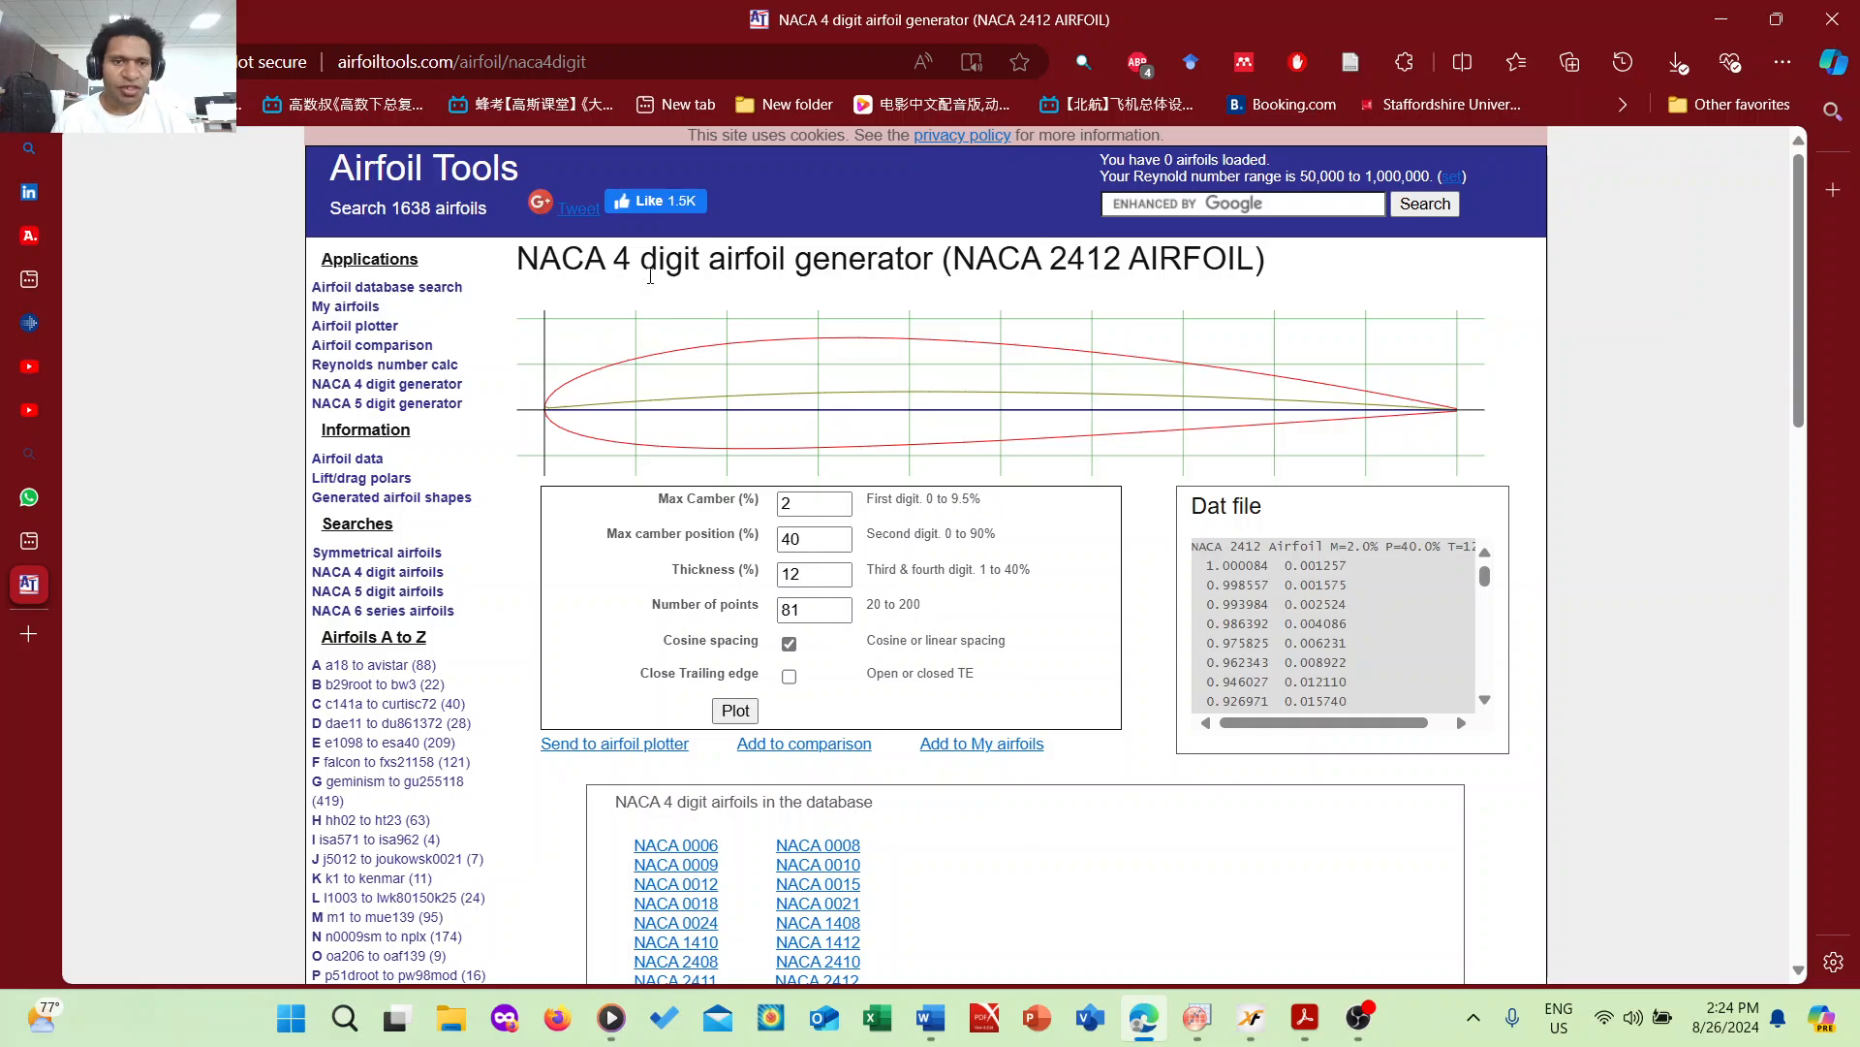
- Search the Airfoil Tools site for NACA0020 and open the 4 digit airfoil generator result for the NACA 0020 airfoil
left_click_drag(1050, 249, 1117, 254)
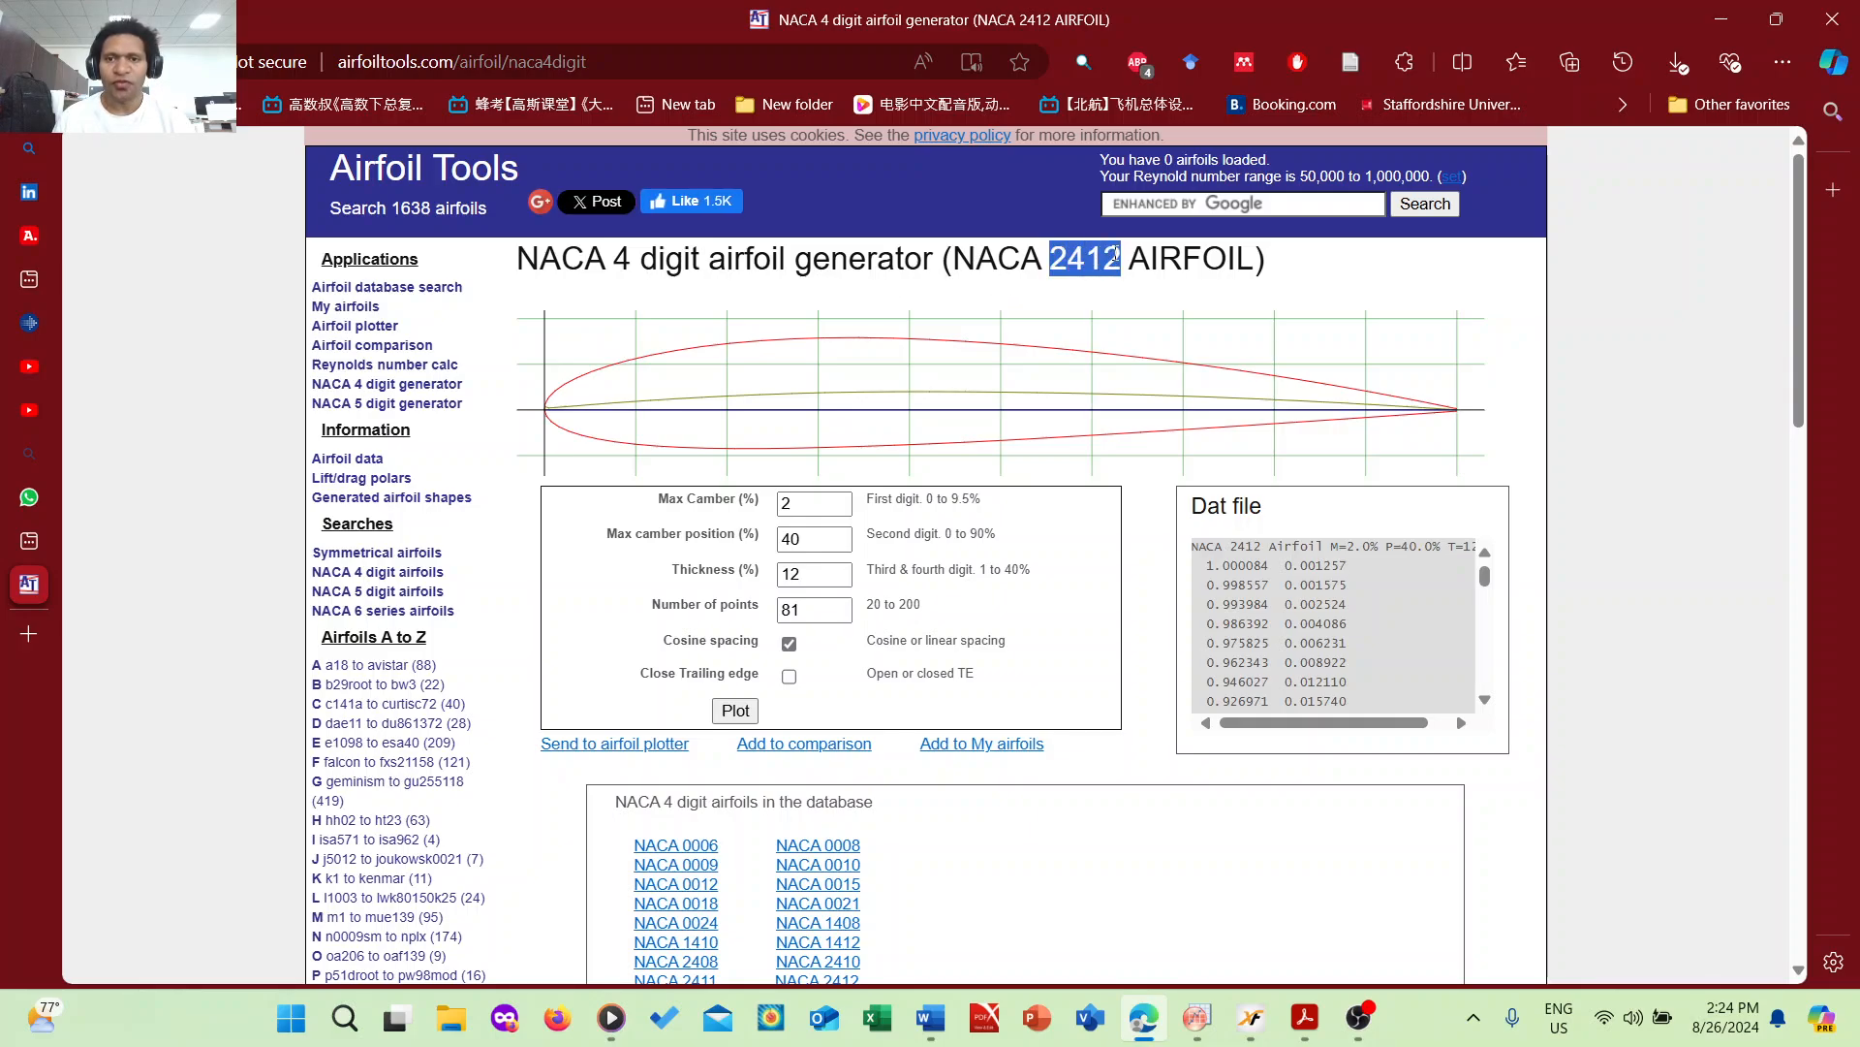
left_click(1116, 255)
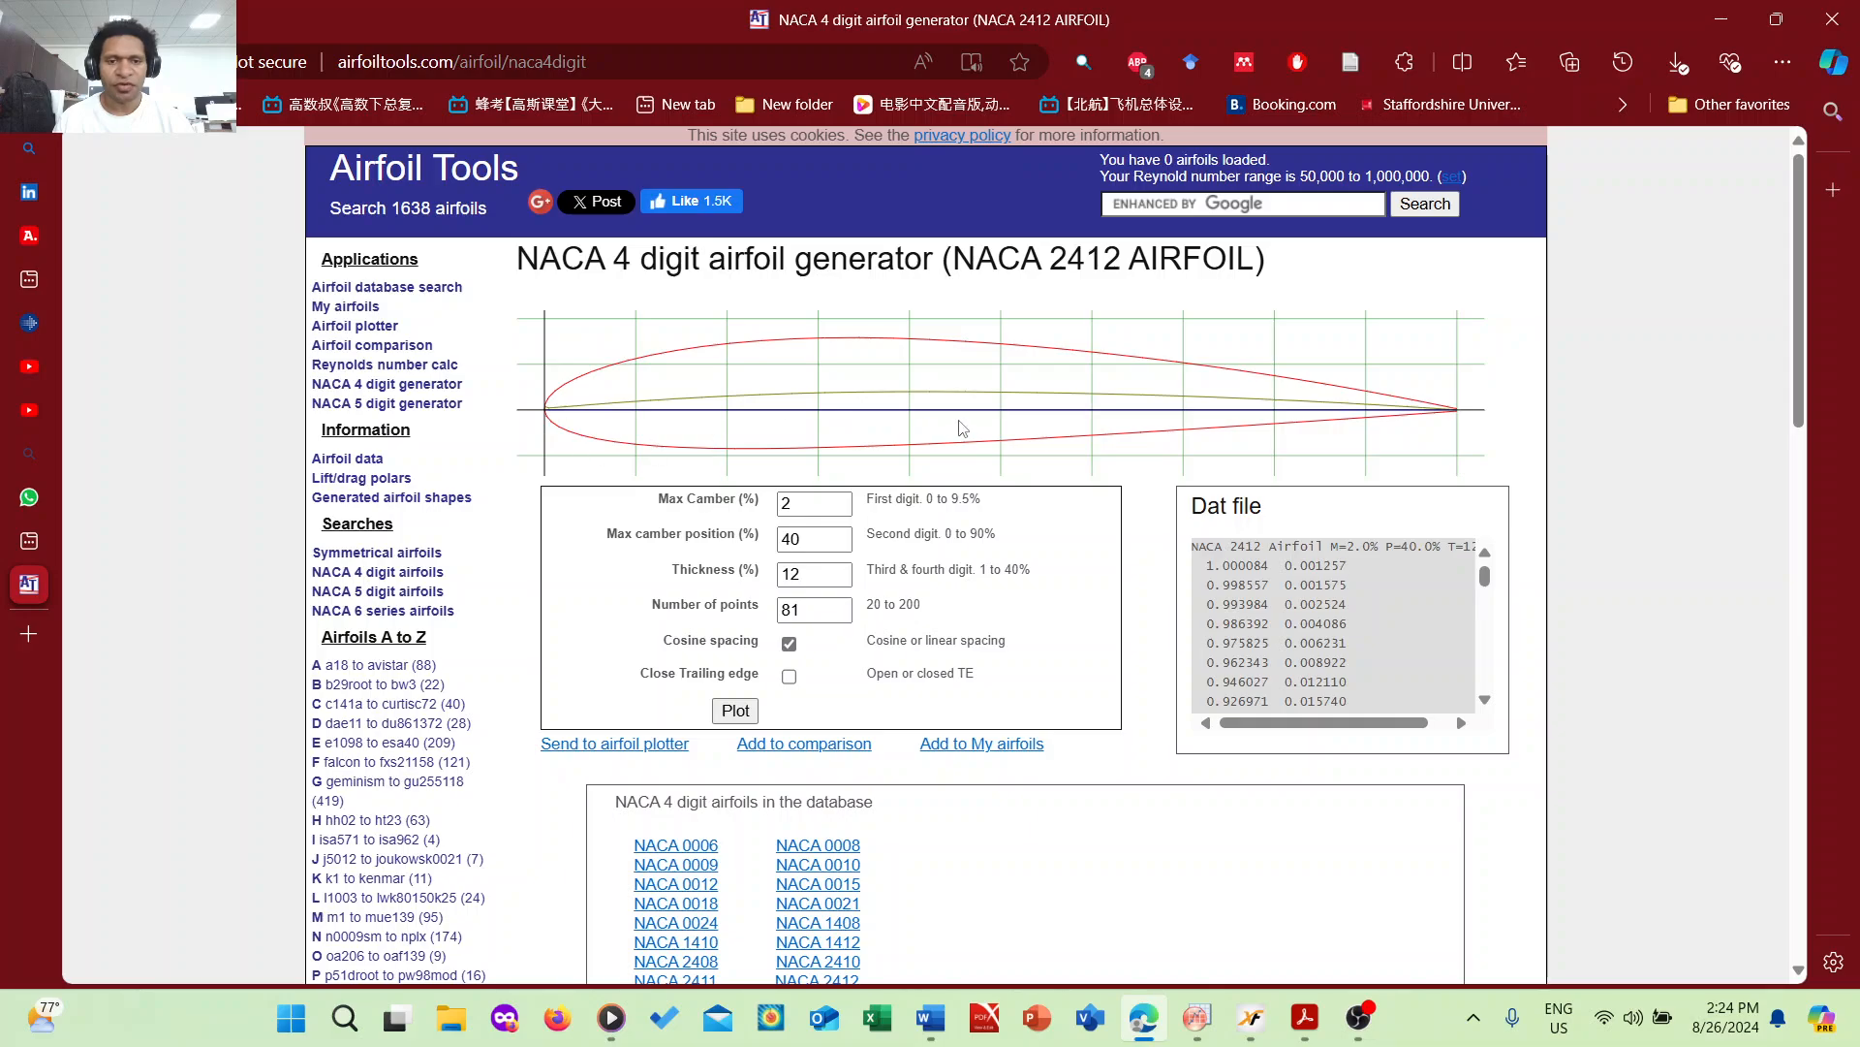
left_click(1185, 205)
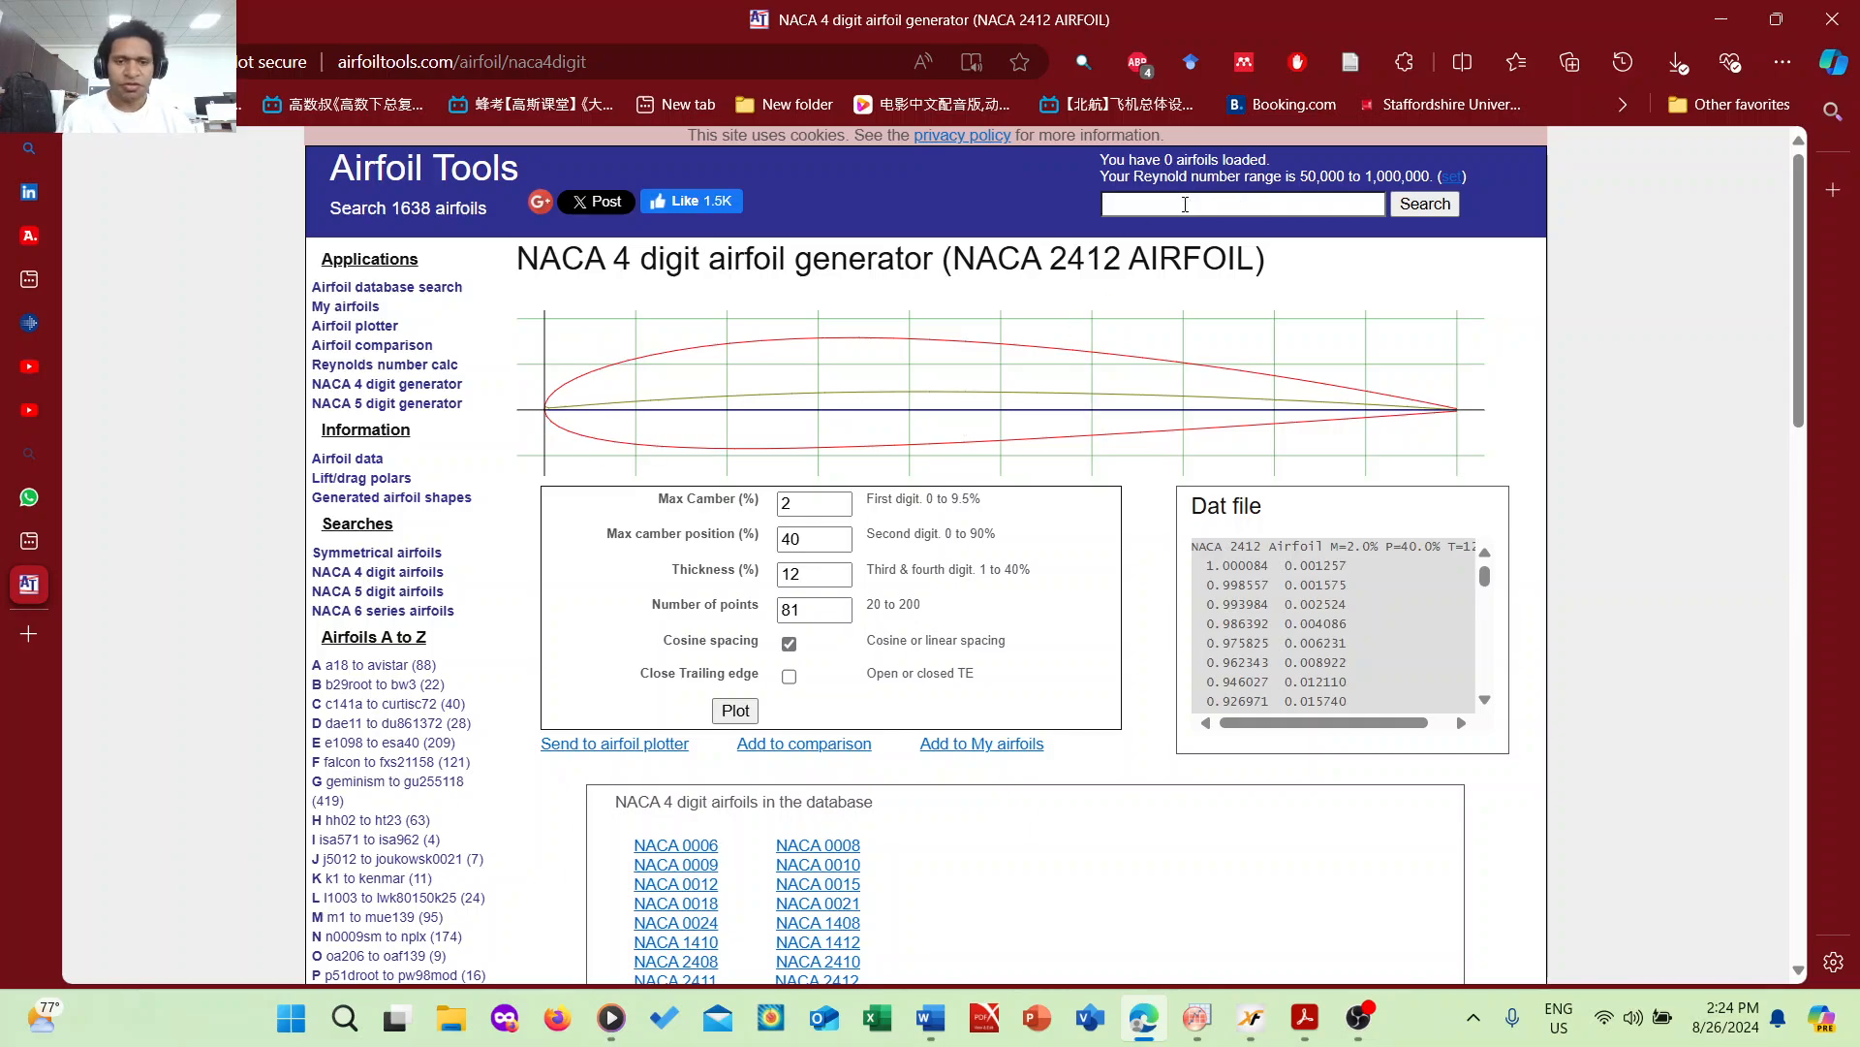
type("NACA")
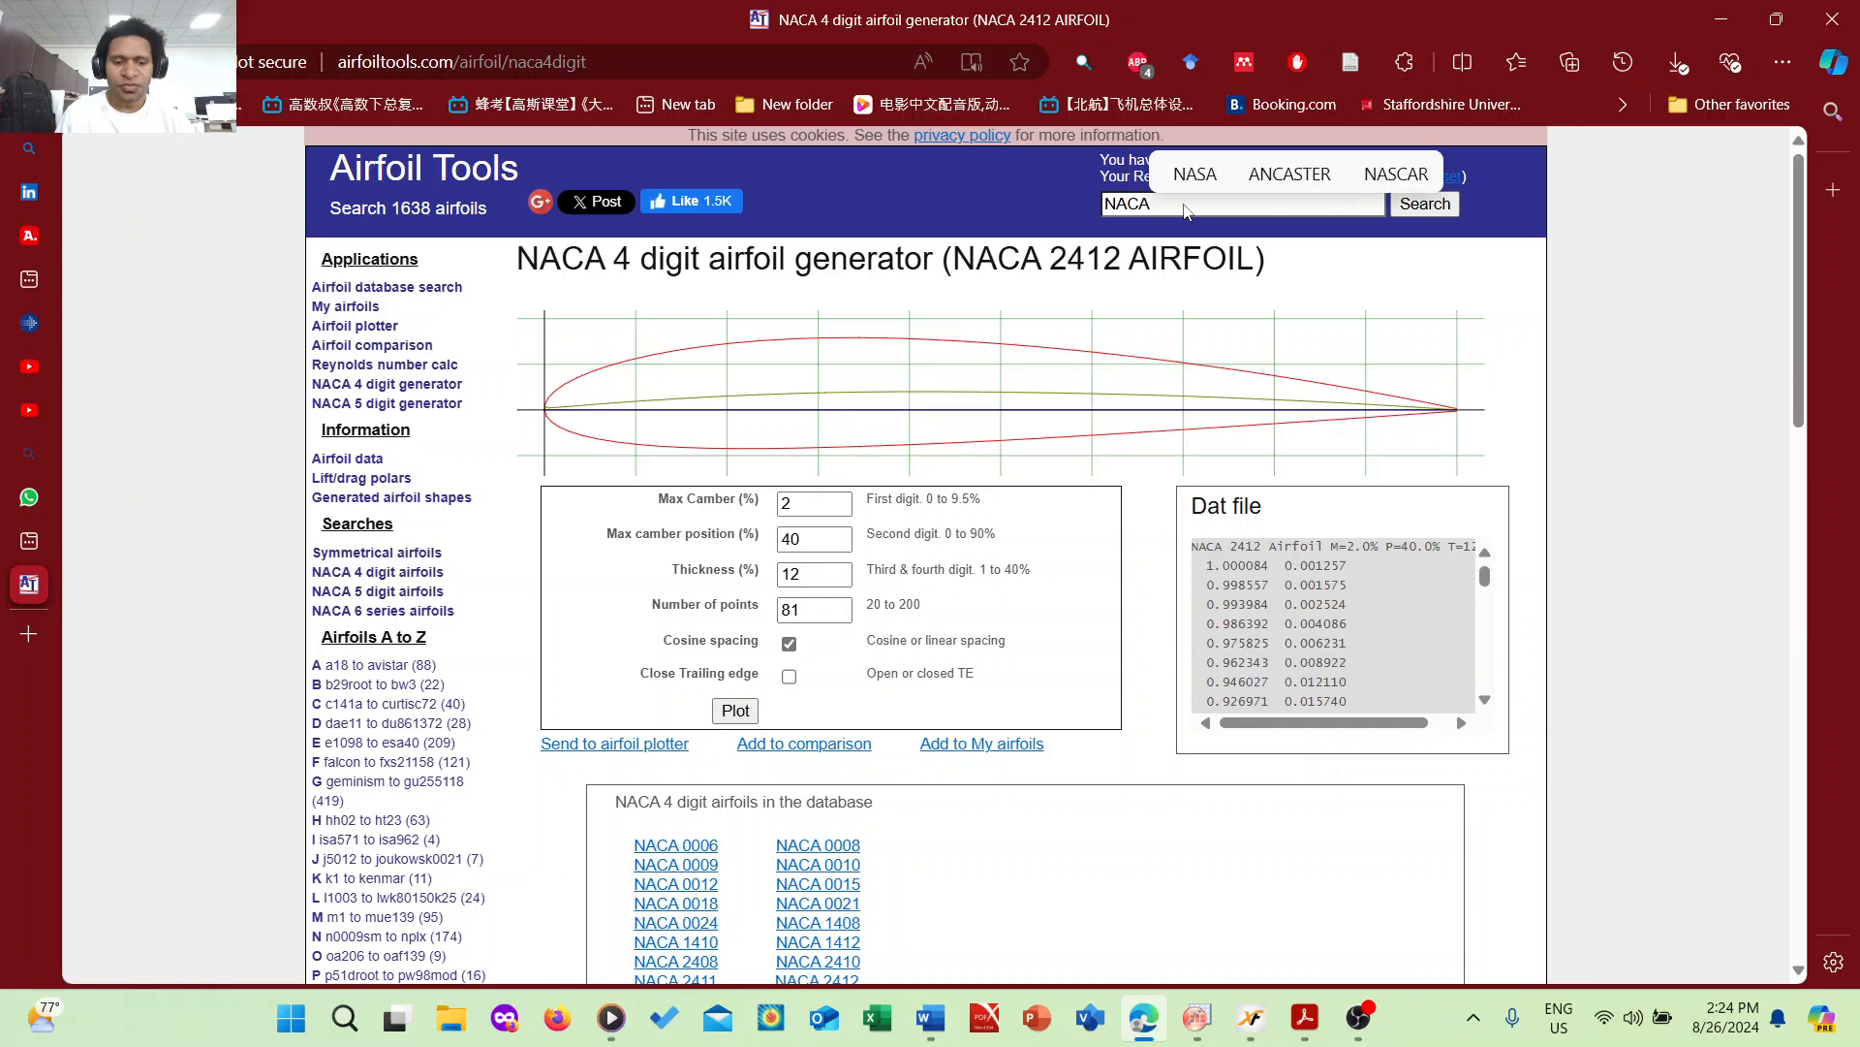
type("0020")
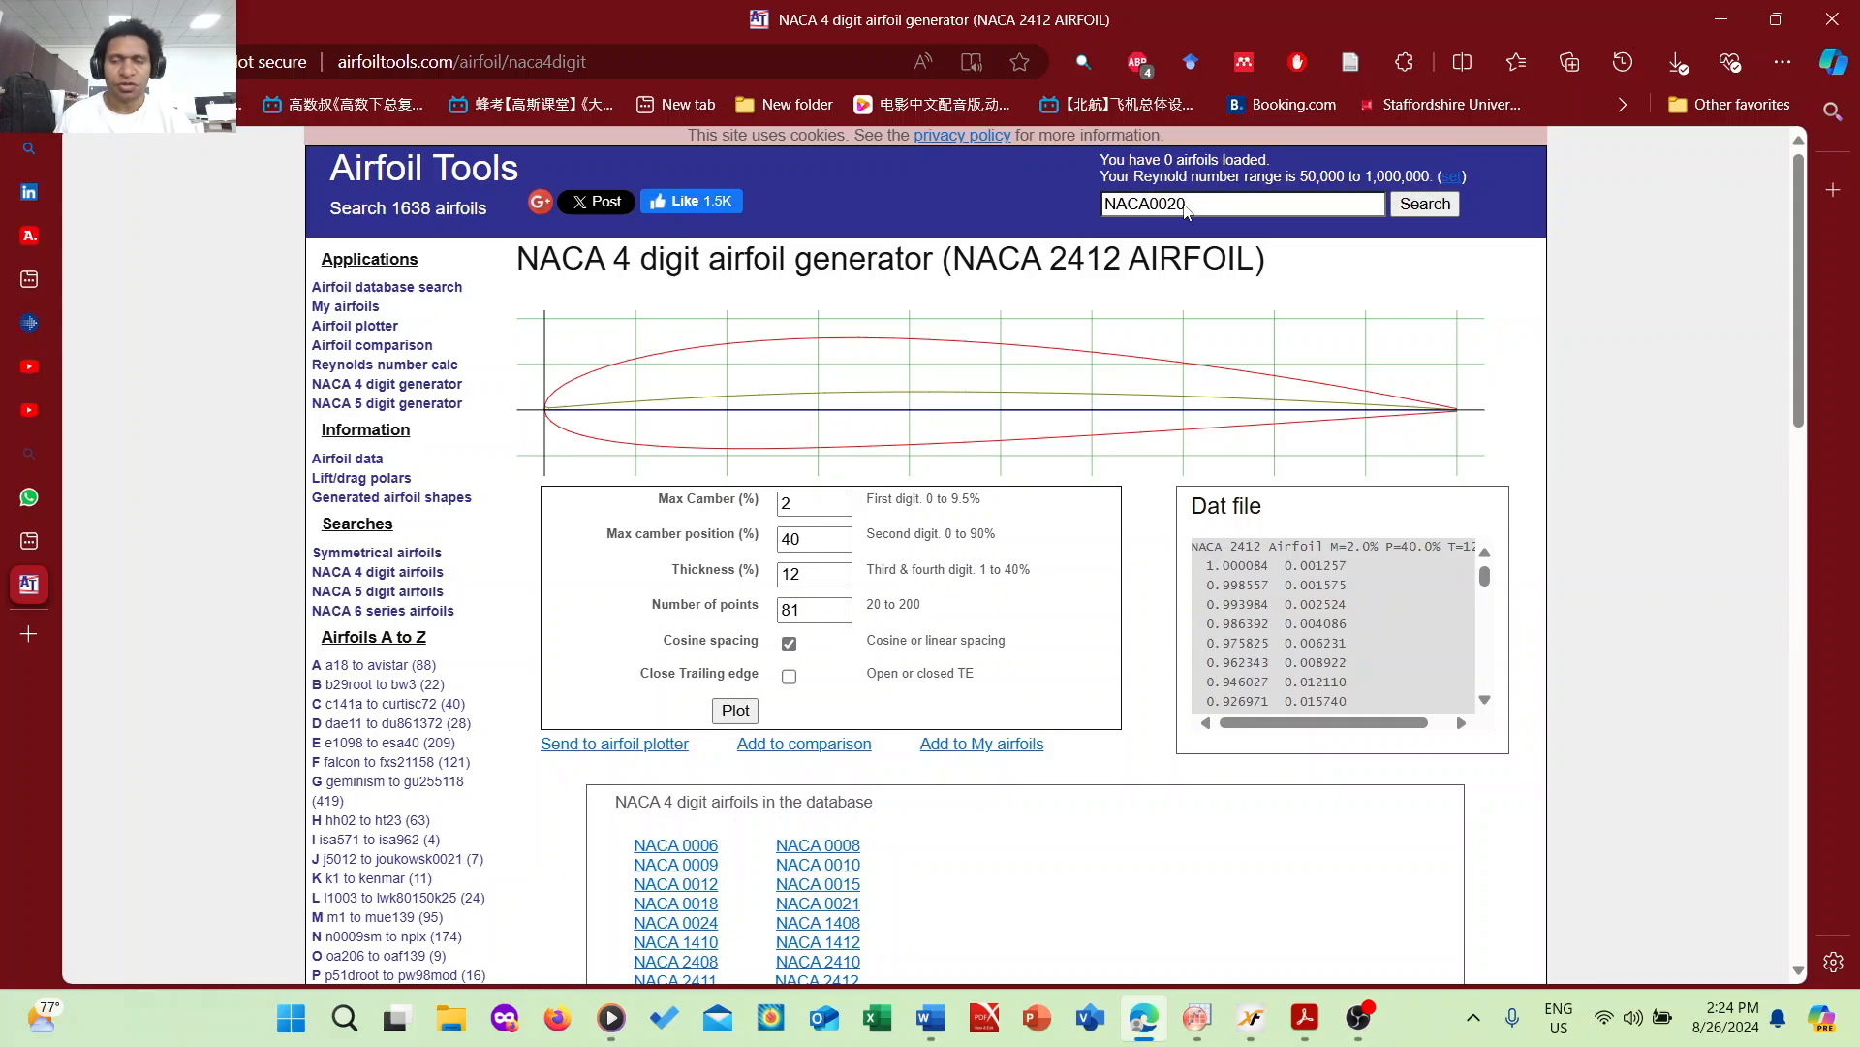
left_click(1432, 206)
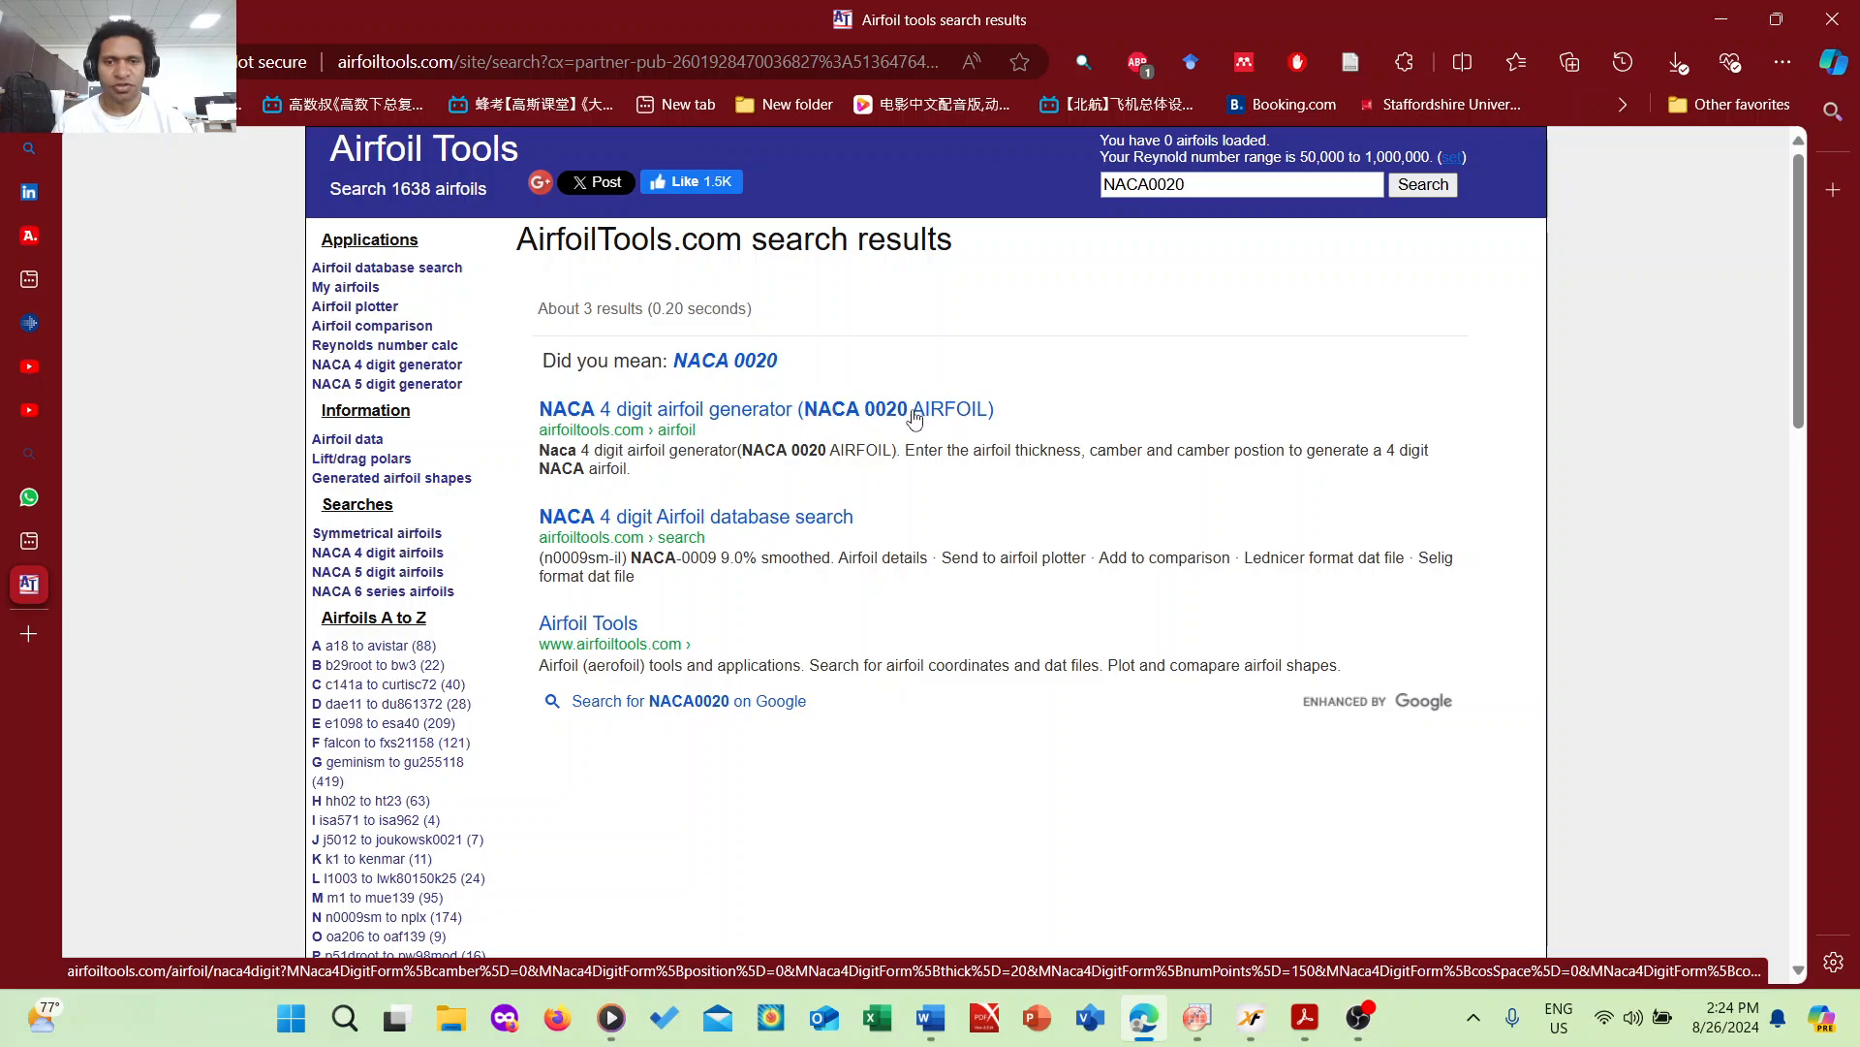
left_click(828, 415)
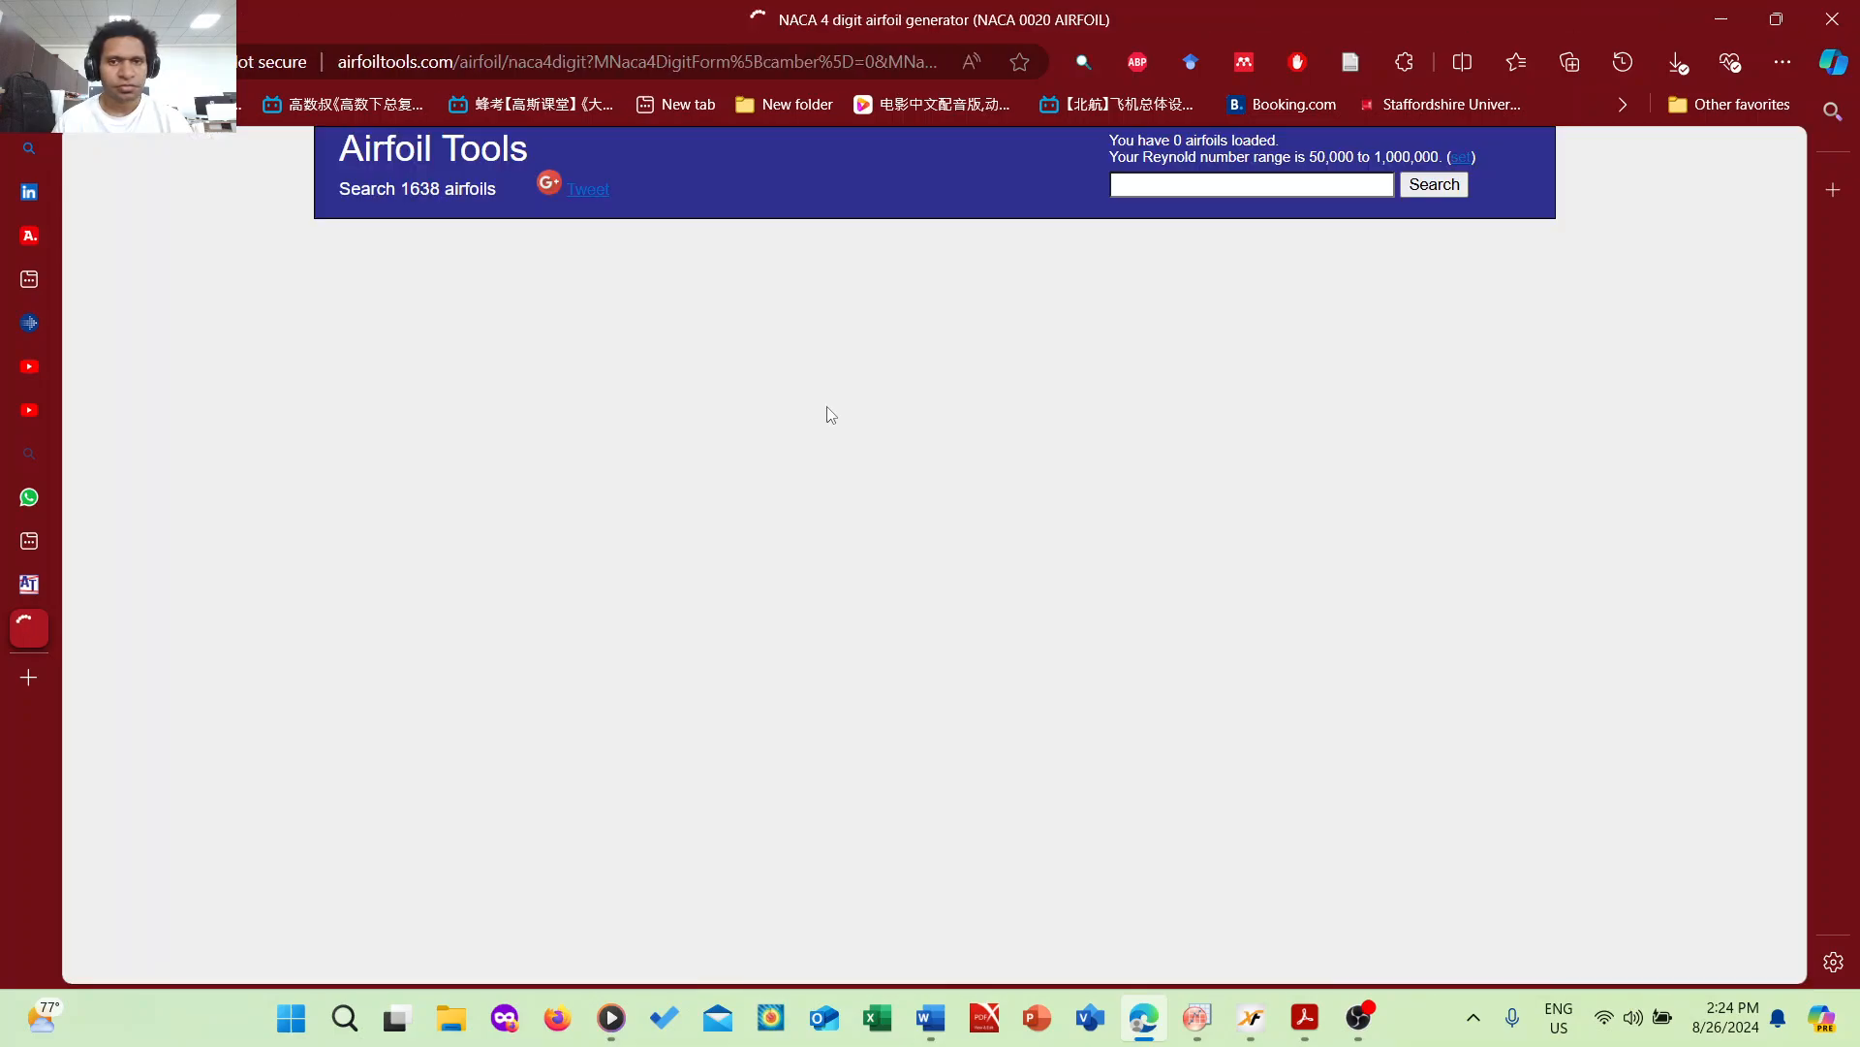
- Set the number of points to 200 and replot the NACA 0020 airfoil with a closed trailing edge
scroll(828, 413, "down", 1)
scroll(829, 414, "up", 1)
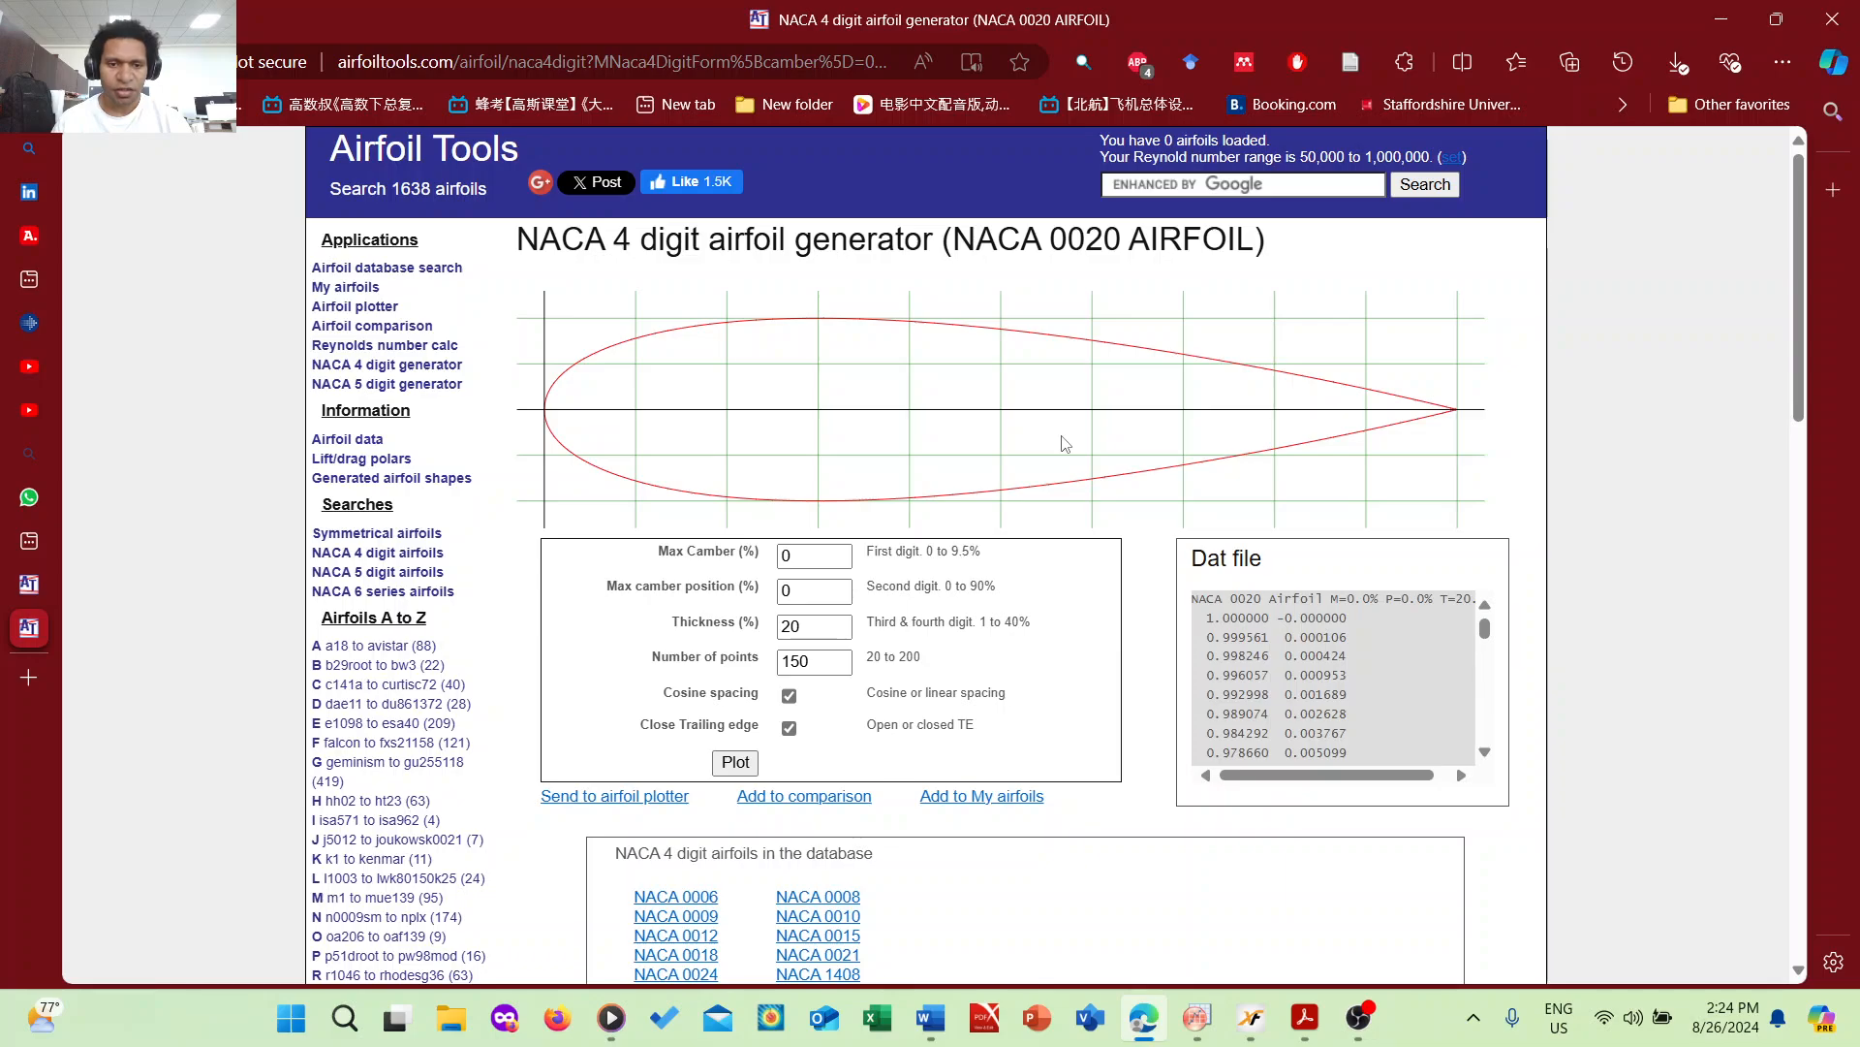
scroll(1001, 462, "down", 1)
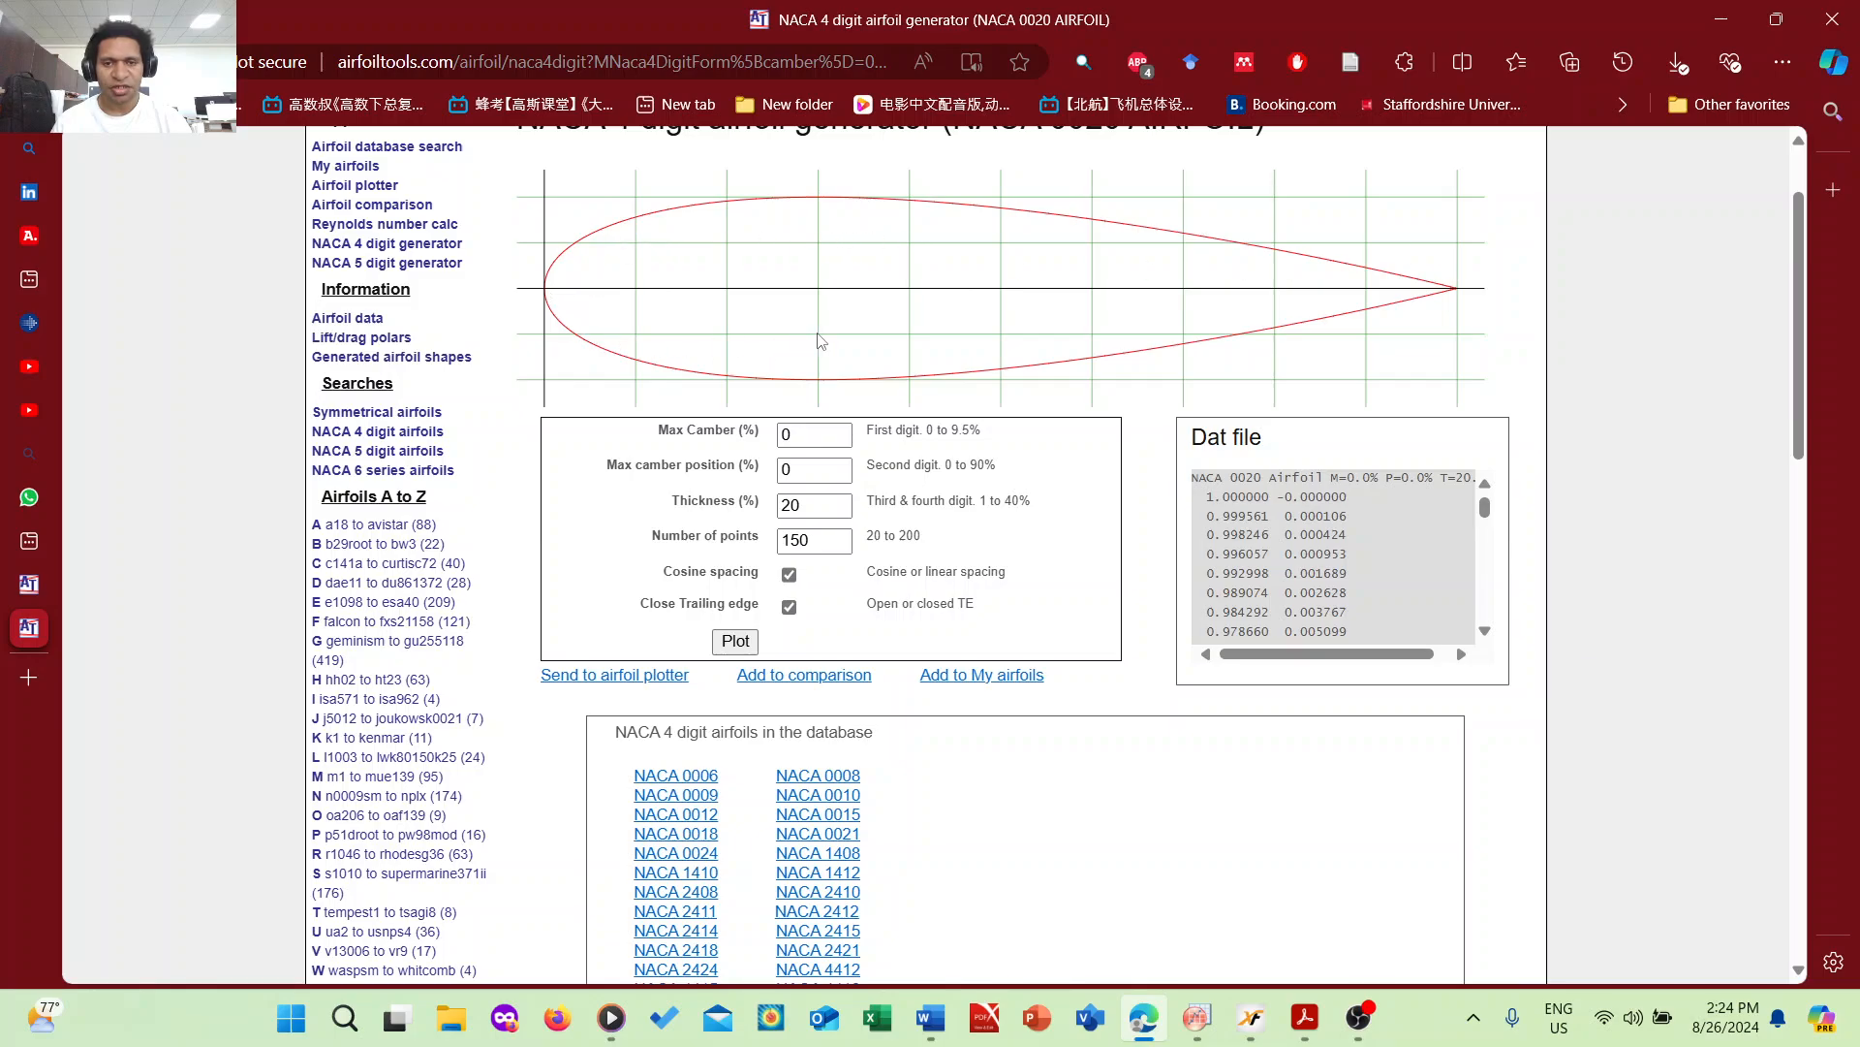
double_click(818, 545)
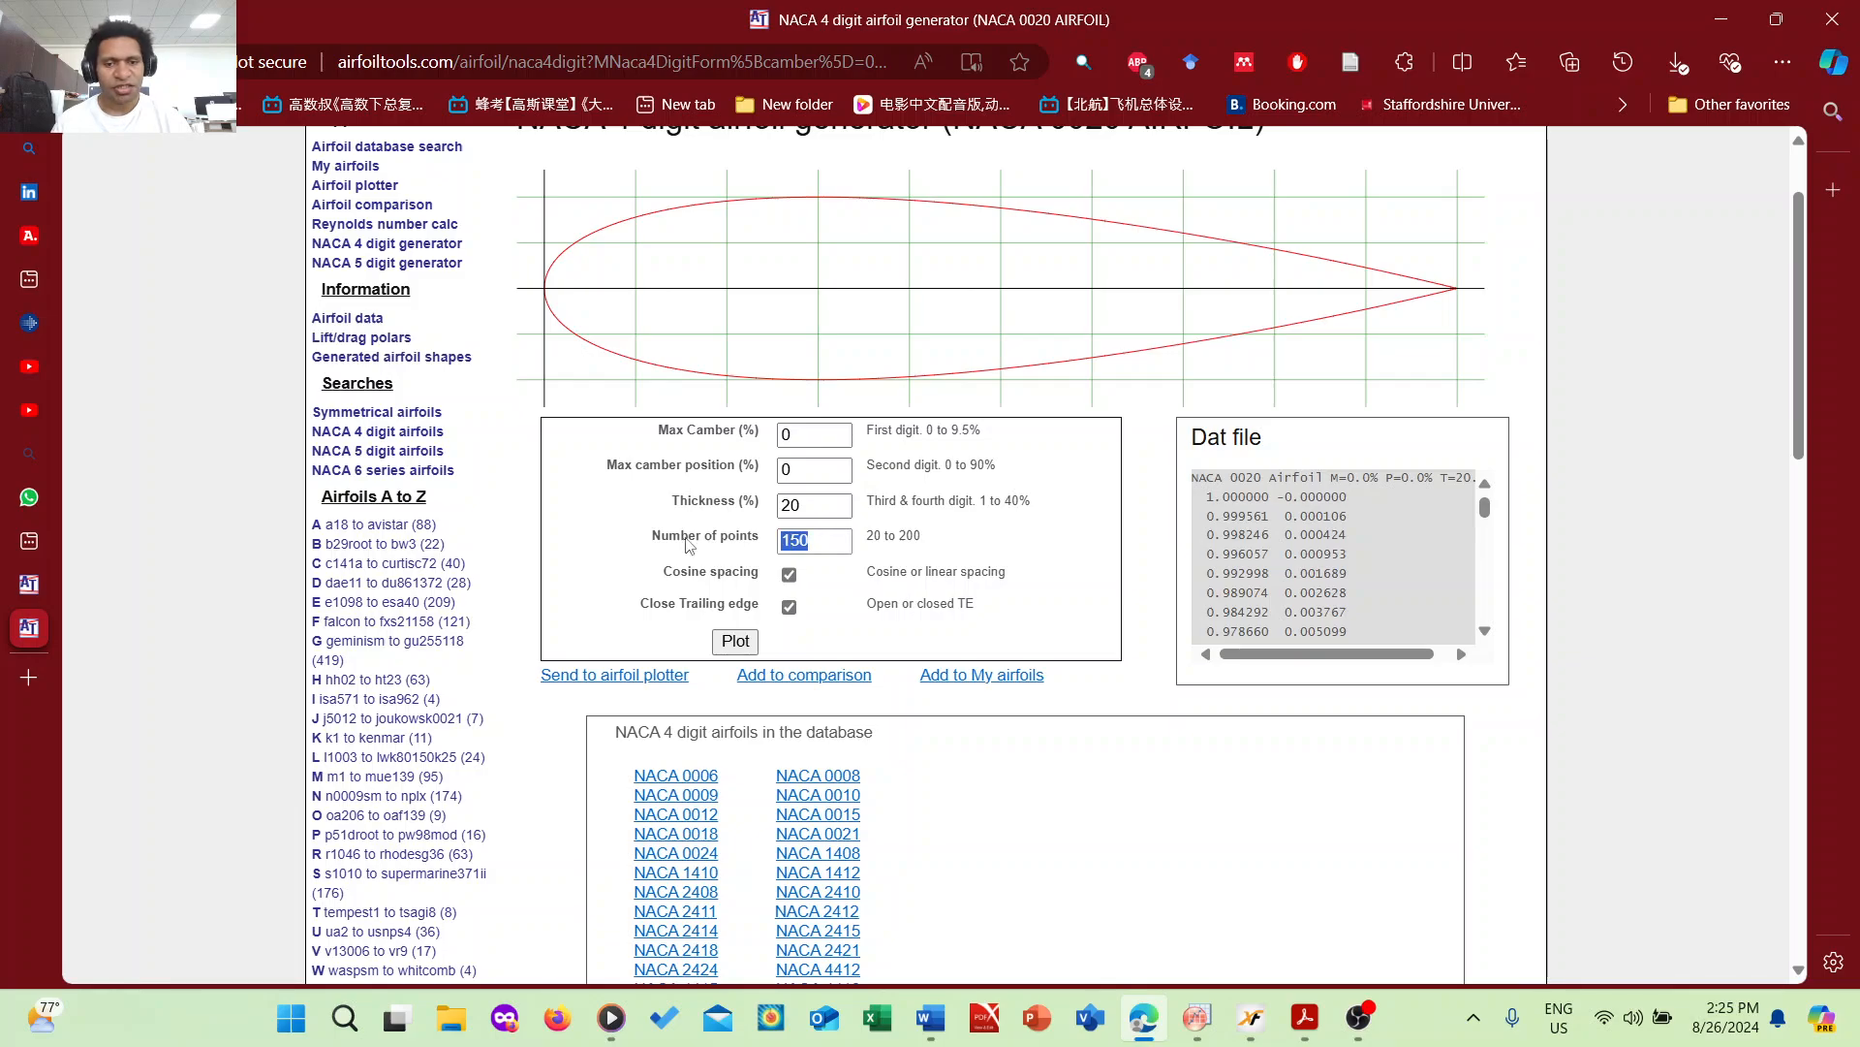
type("200")
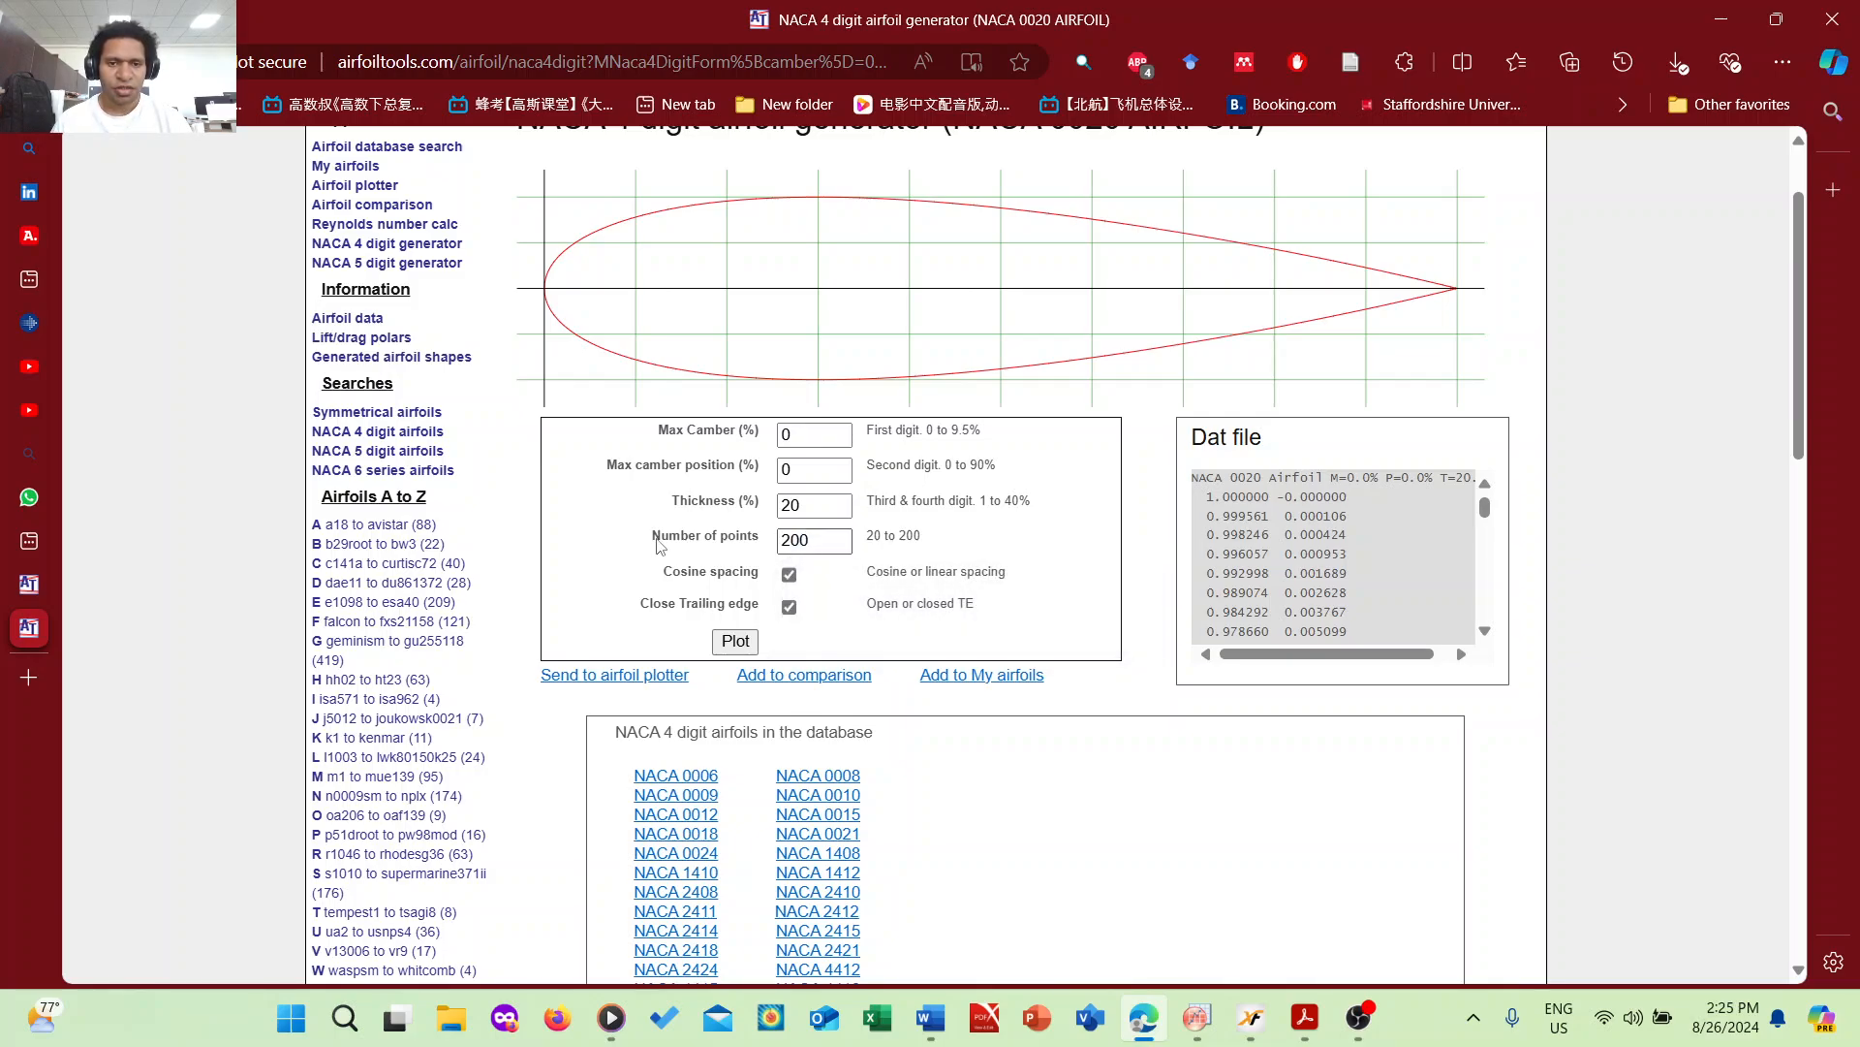
left_click(789, 607)
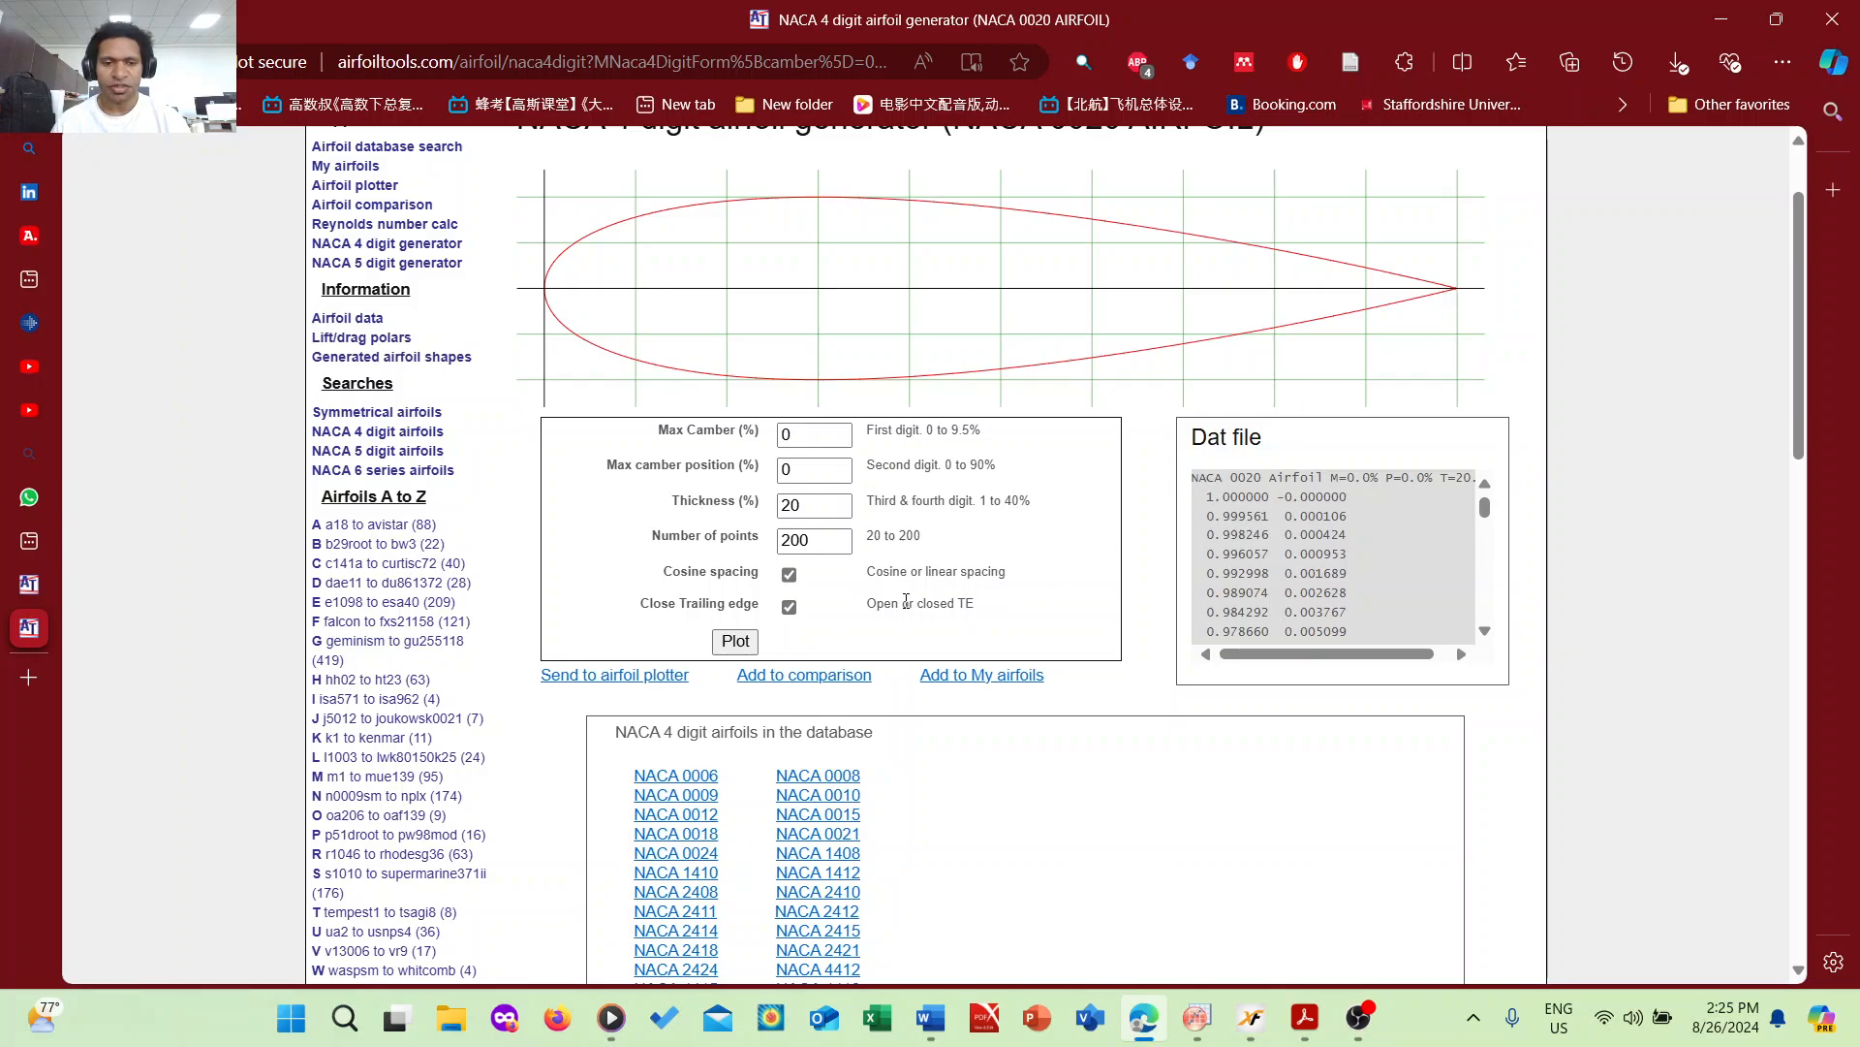
left_click(790, 608)
left_click(735, 642)
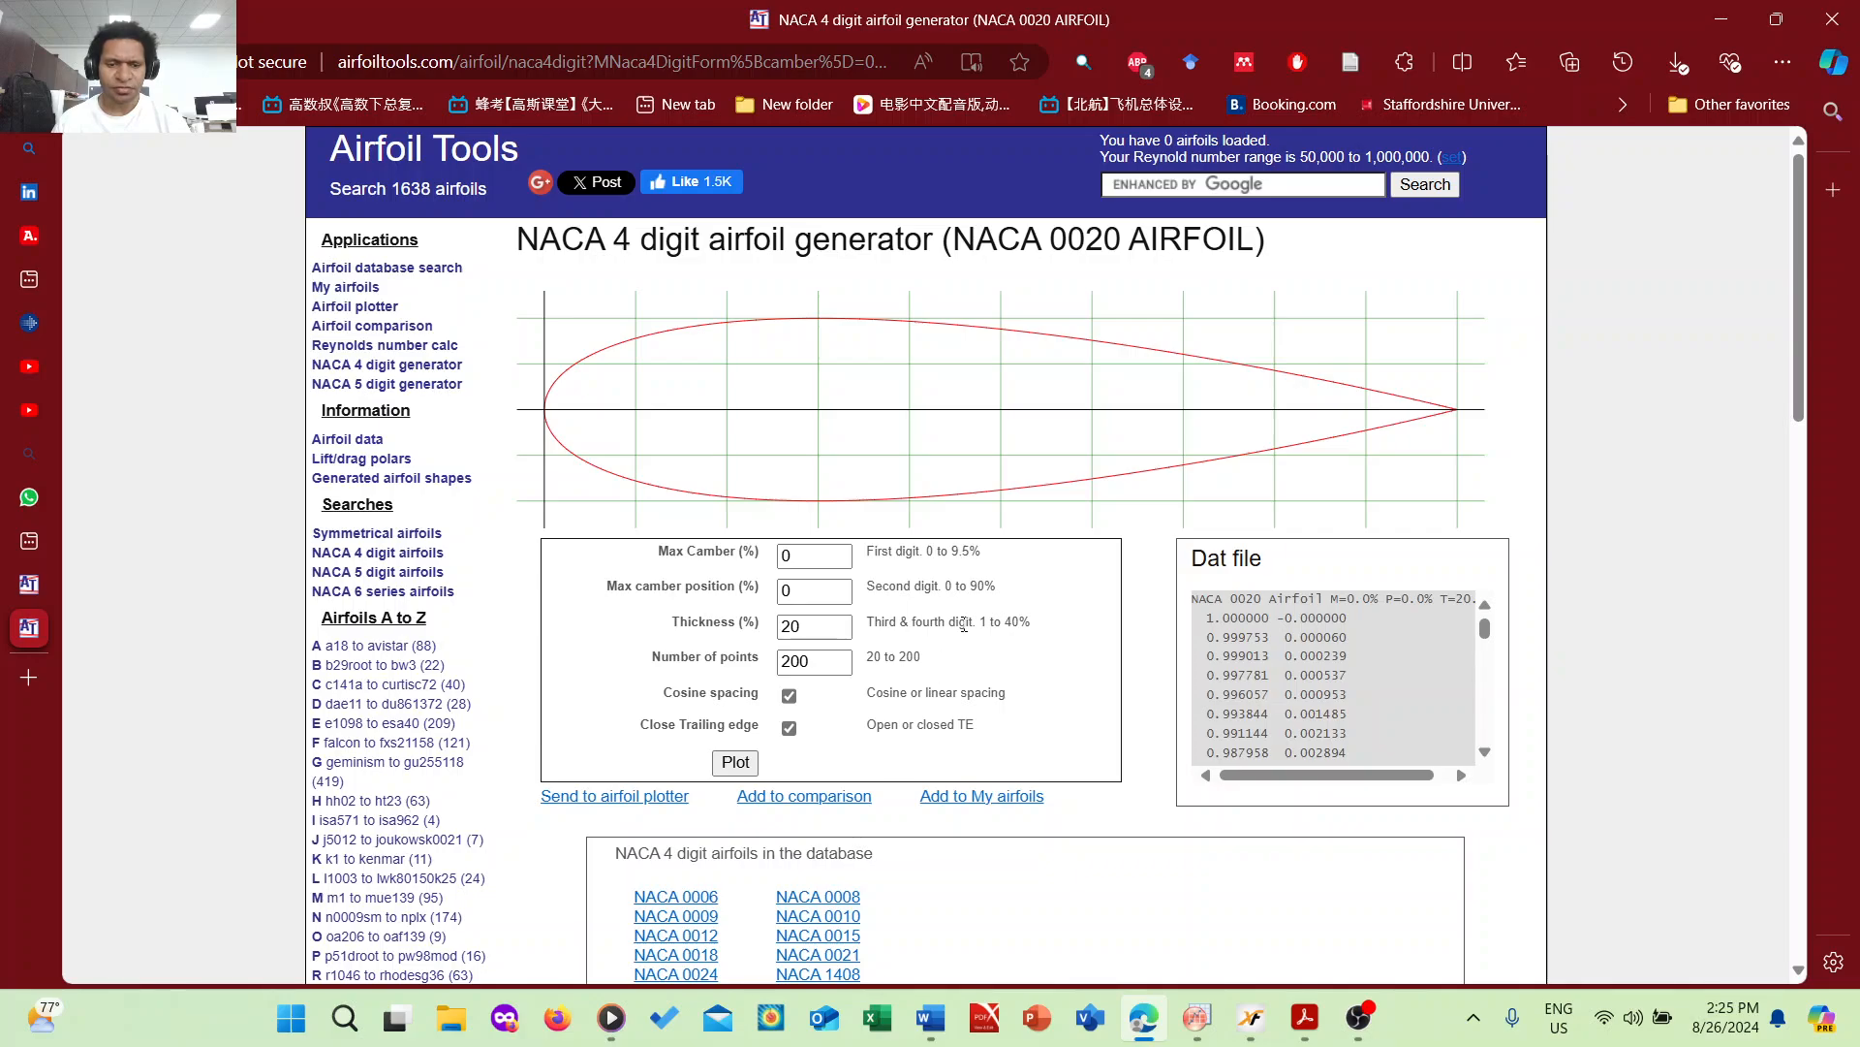
- Send the generated NACA 0020 airfoil to the airfoil plotter and look over its plotting parameters
scroll(747, 766, "down", 3)
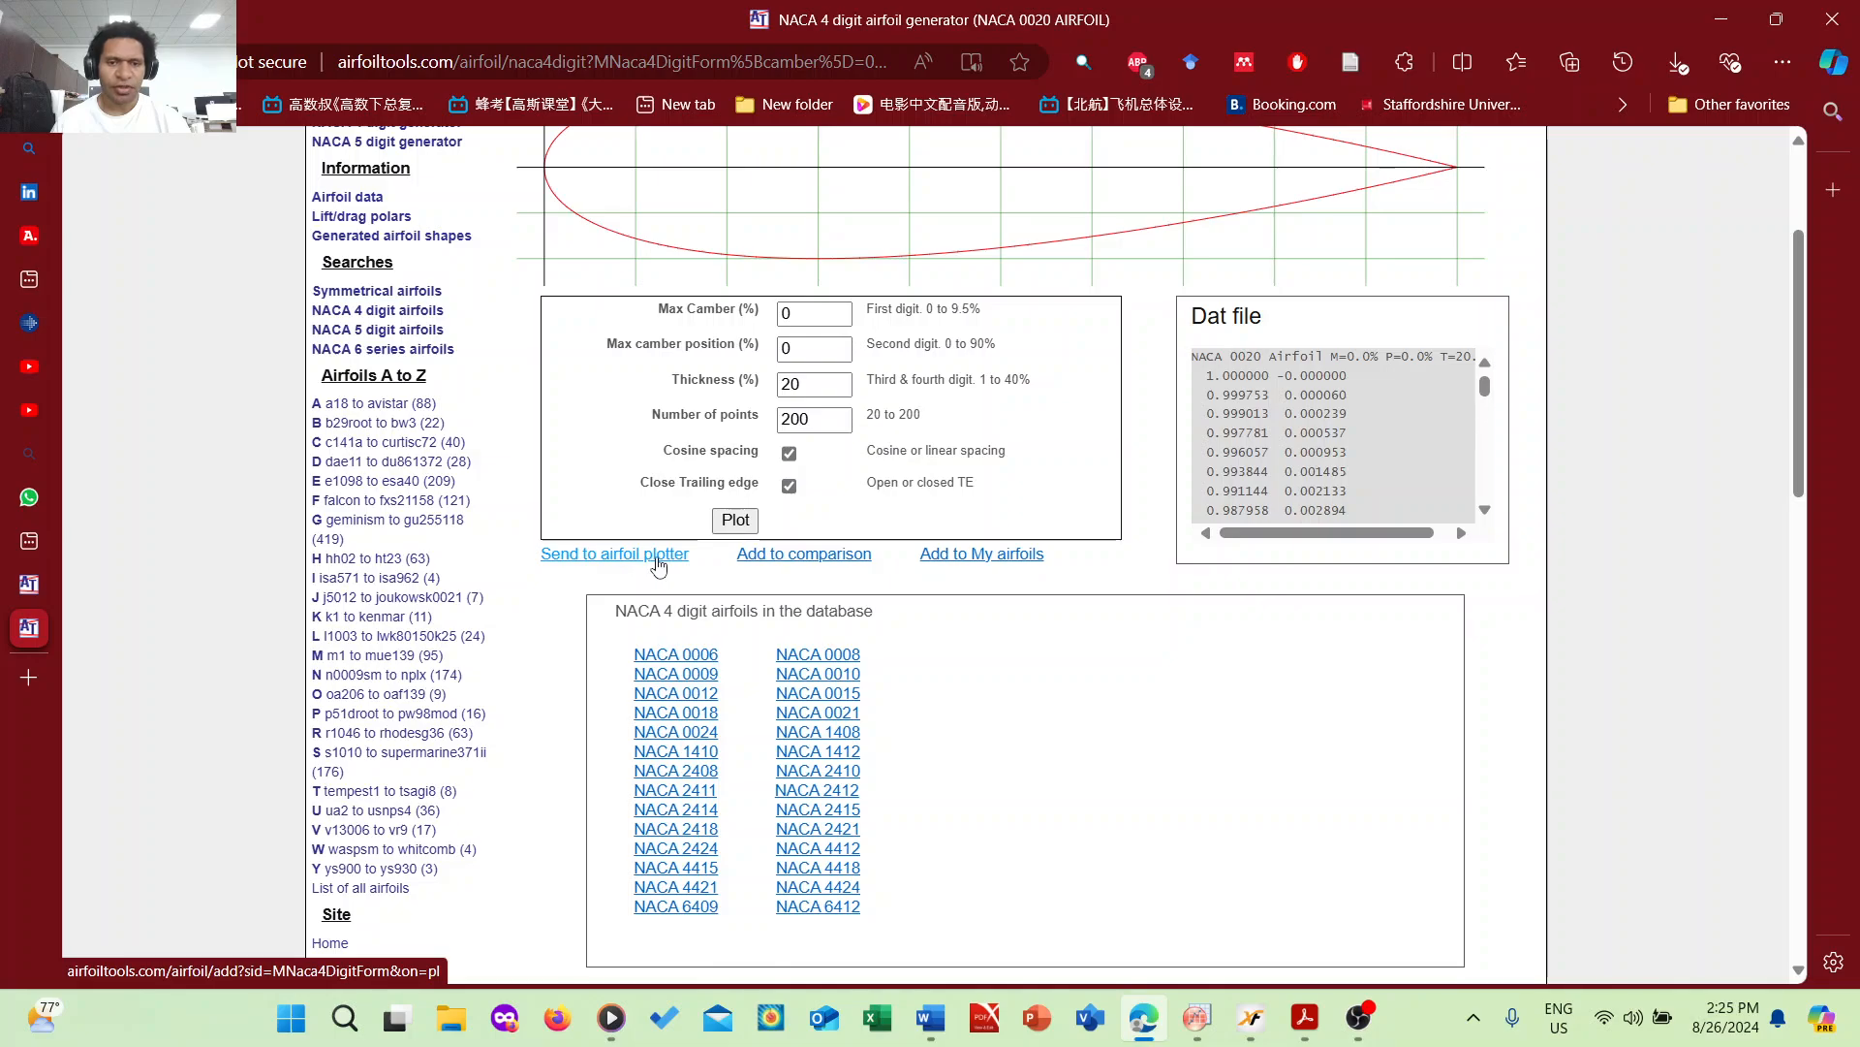
left_click(592, 569)
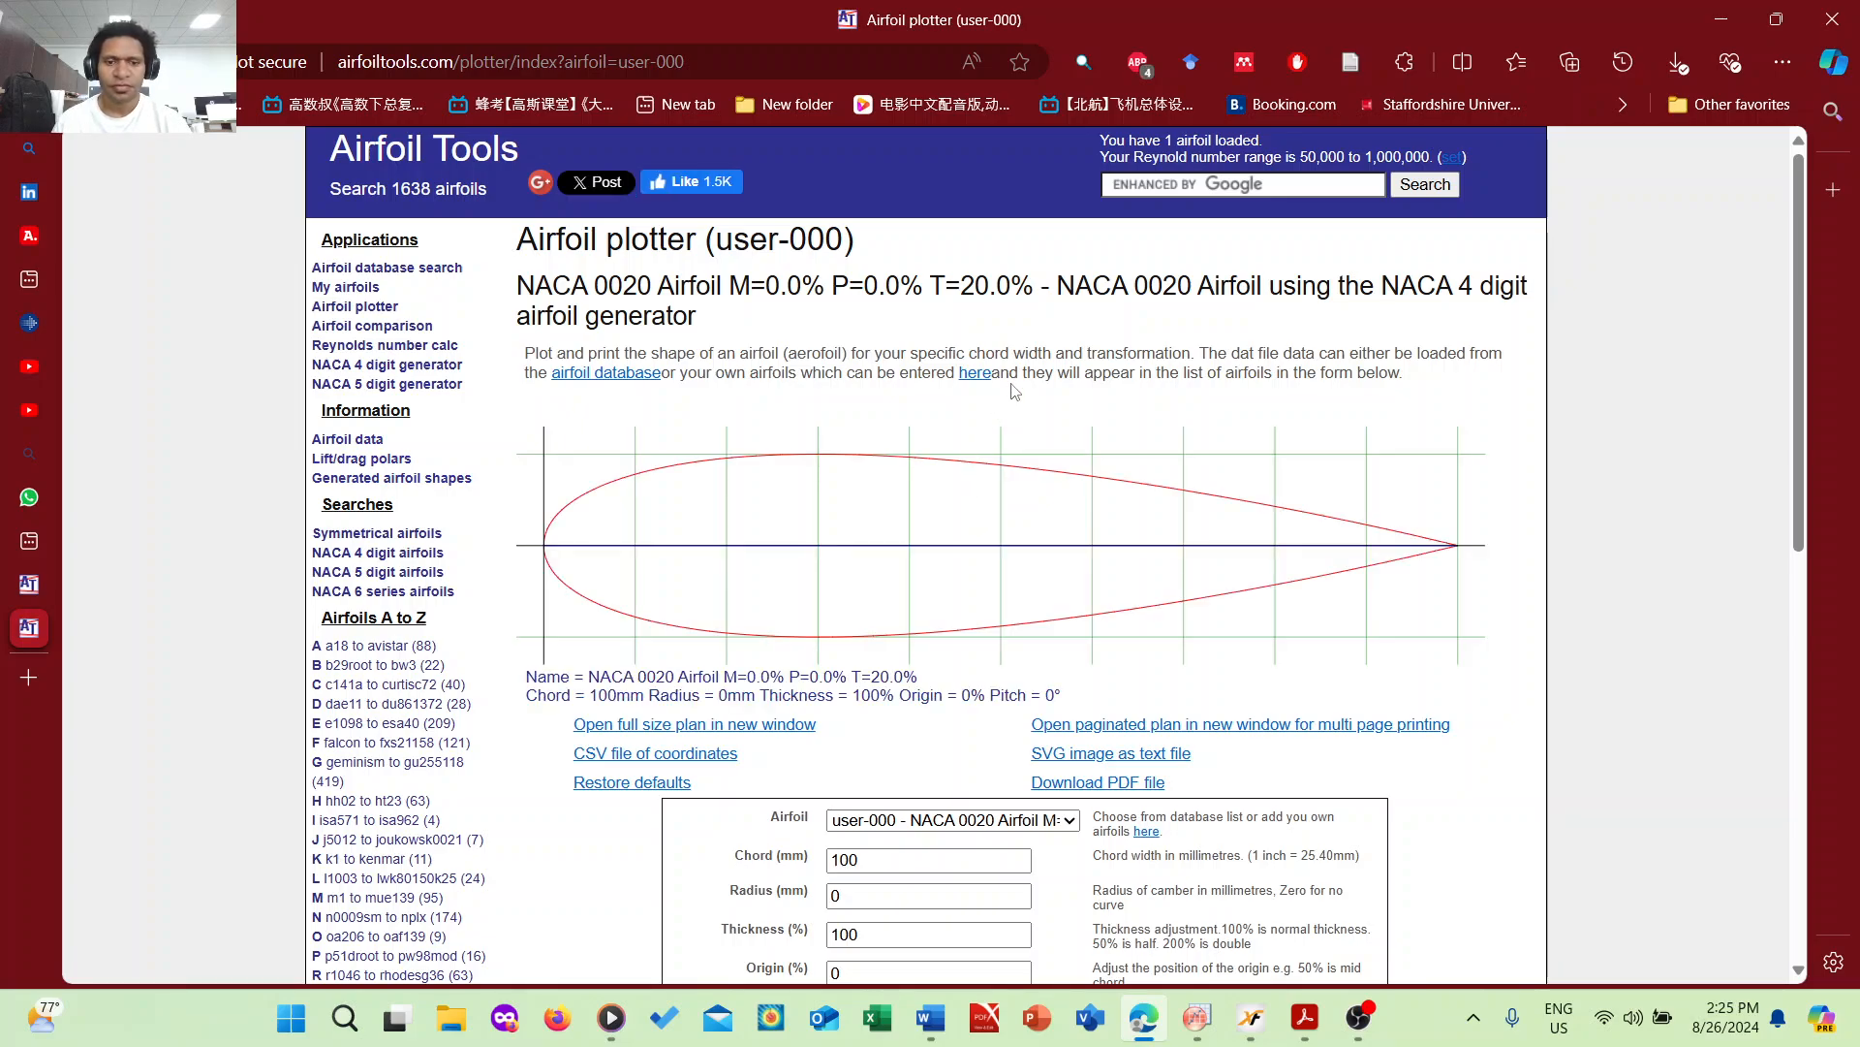
scroll(1019, 378, "down", 2)
scroll(1027, 373, "down", 3)
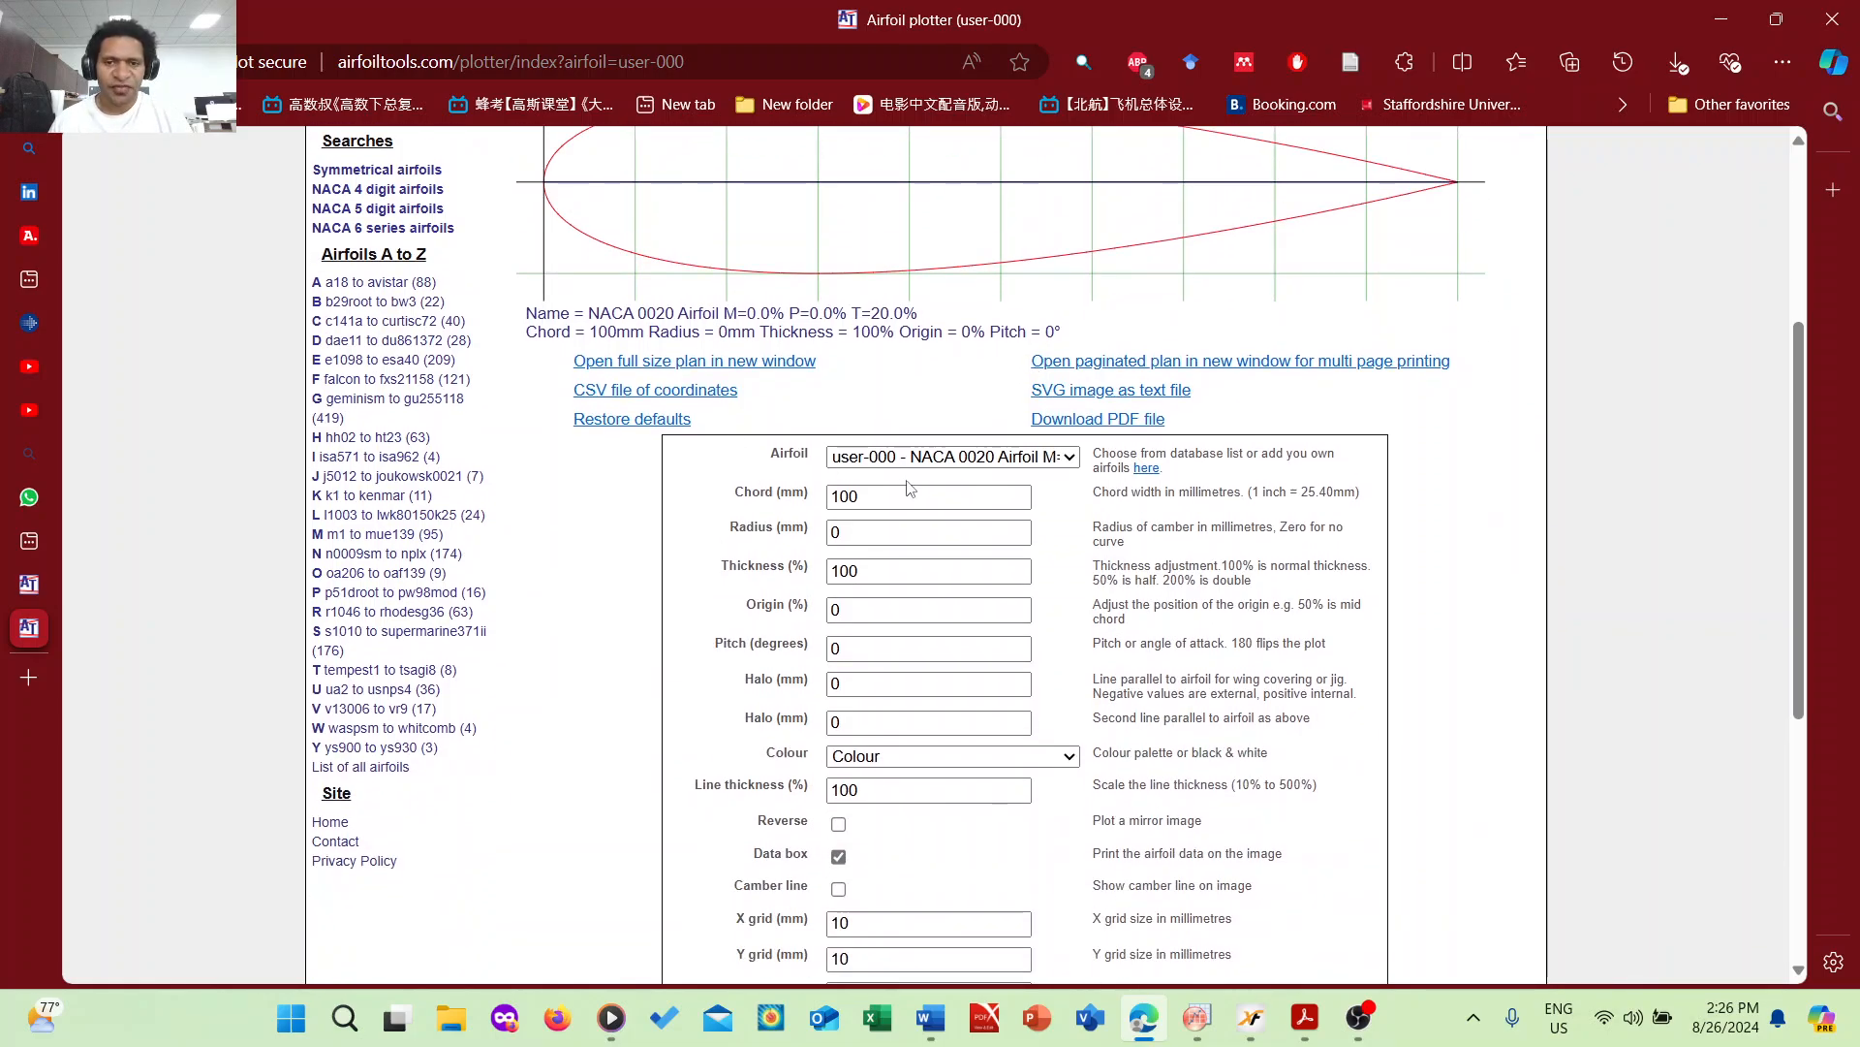
scroll(775, 465, "up", 1)
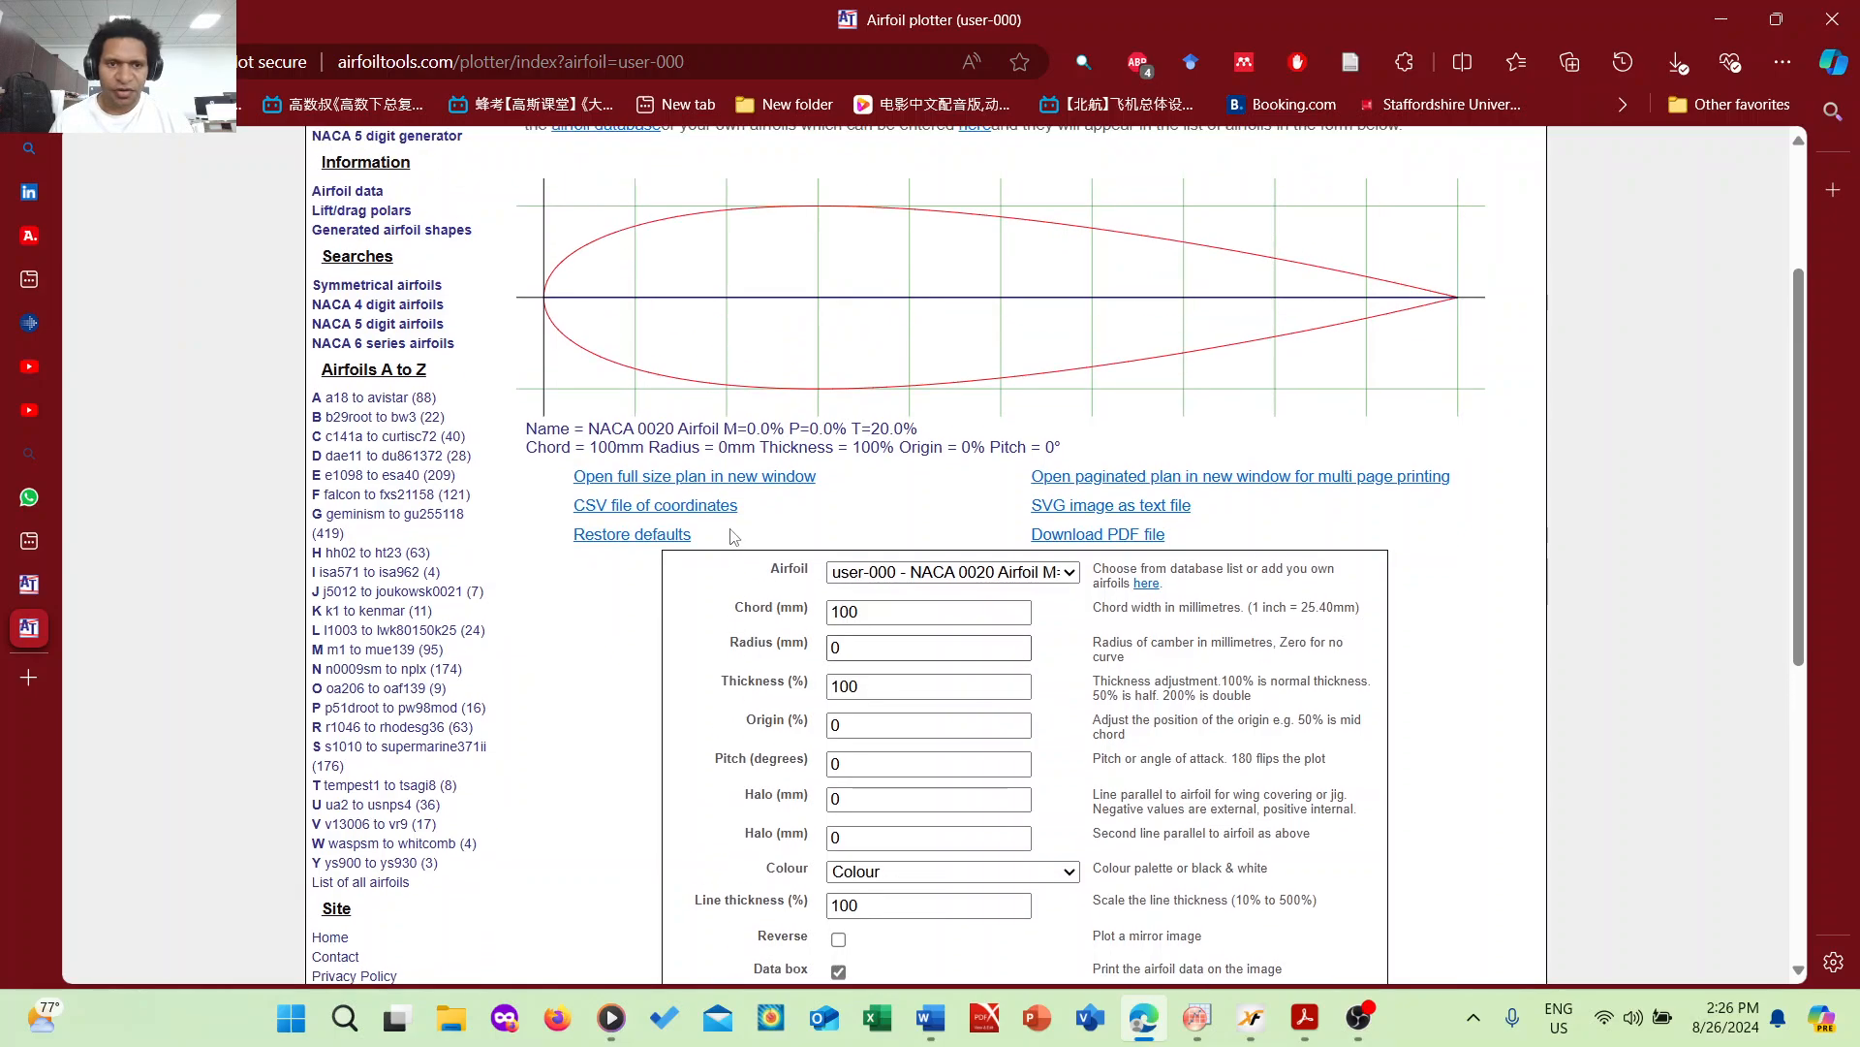
- Switch to the twin-rotor paper in Acrobat Reader to check the rotor blade figure, and return to the airfoil plotter in Edge
key("ctrl+shift+Tab")
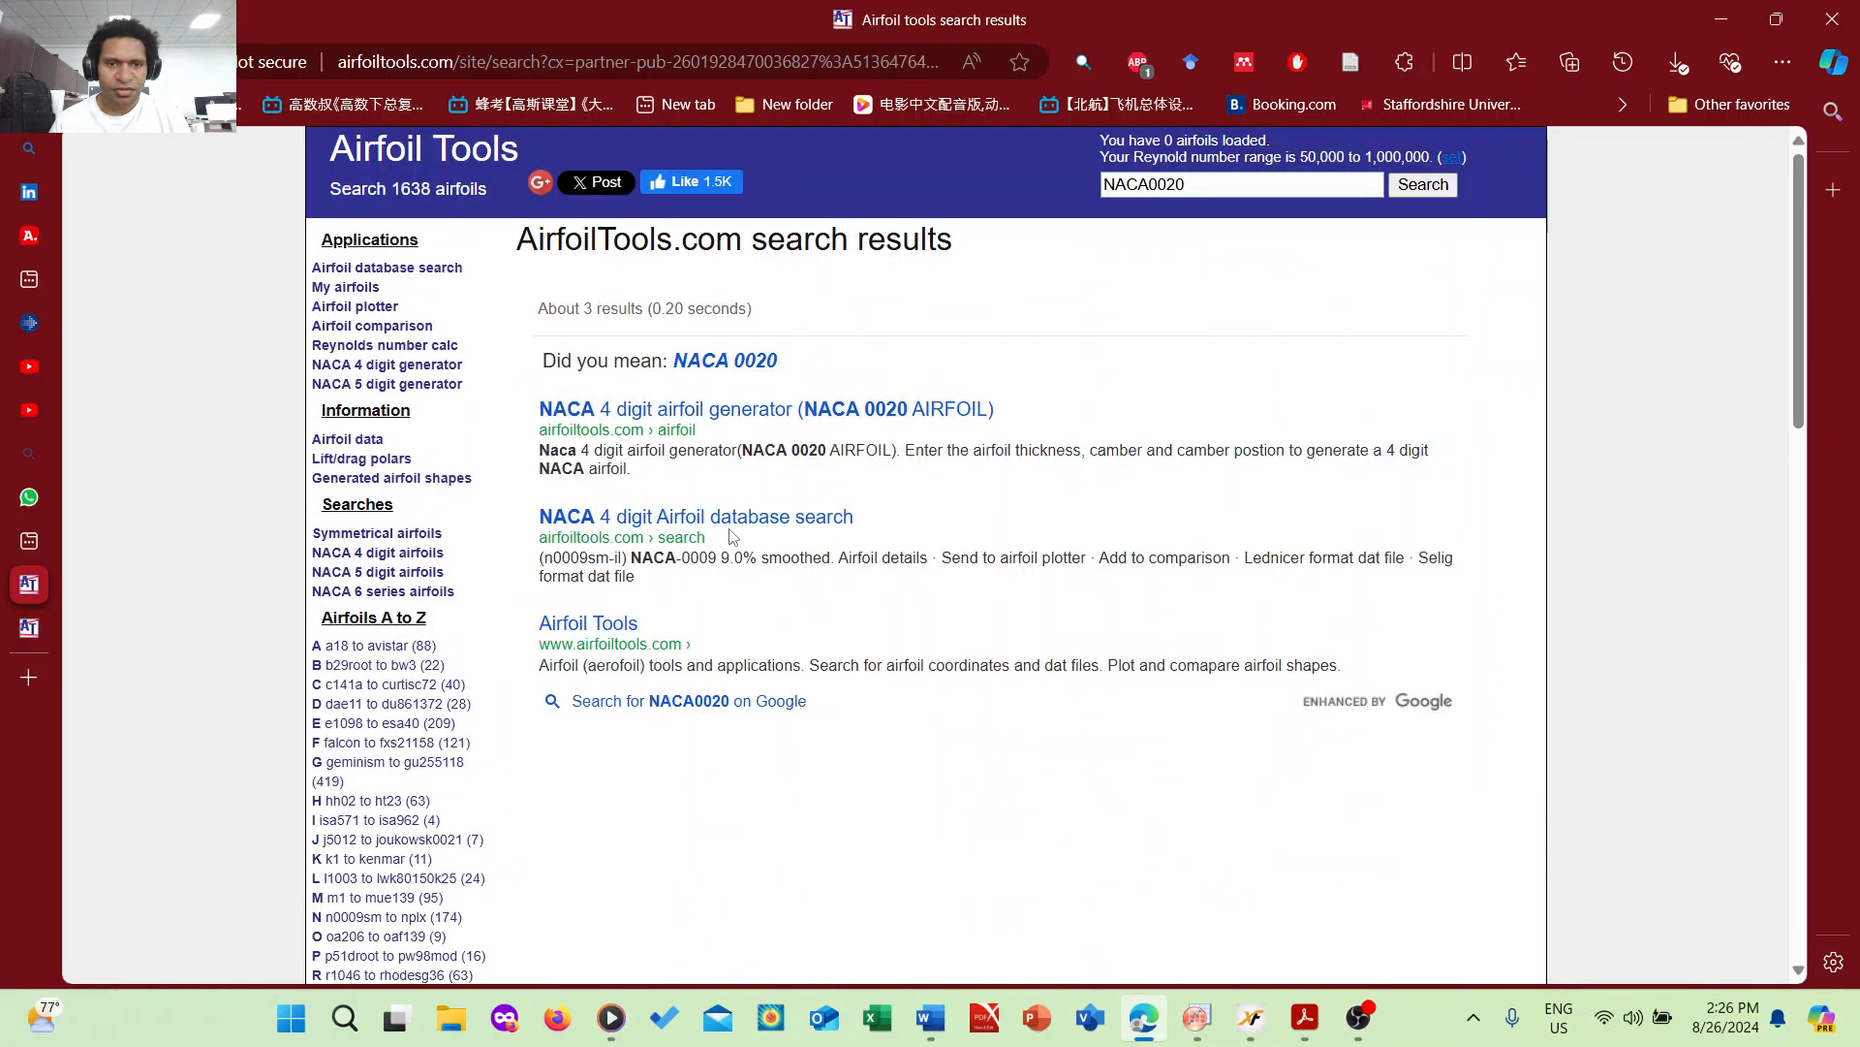
key("alt+Tab")
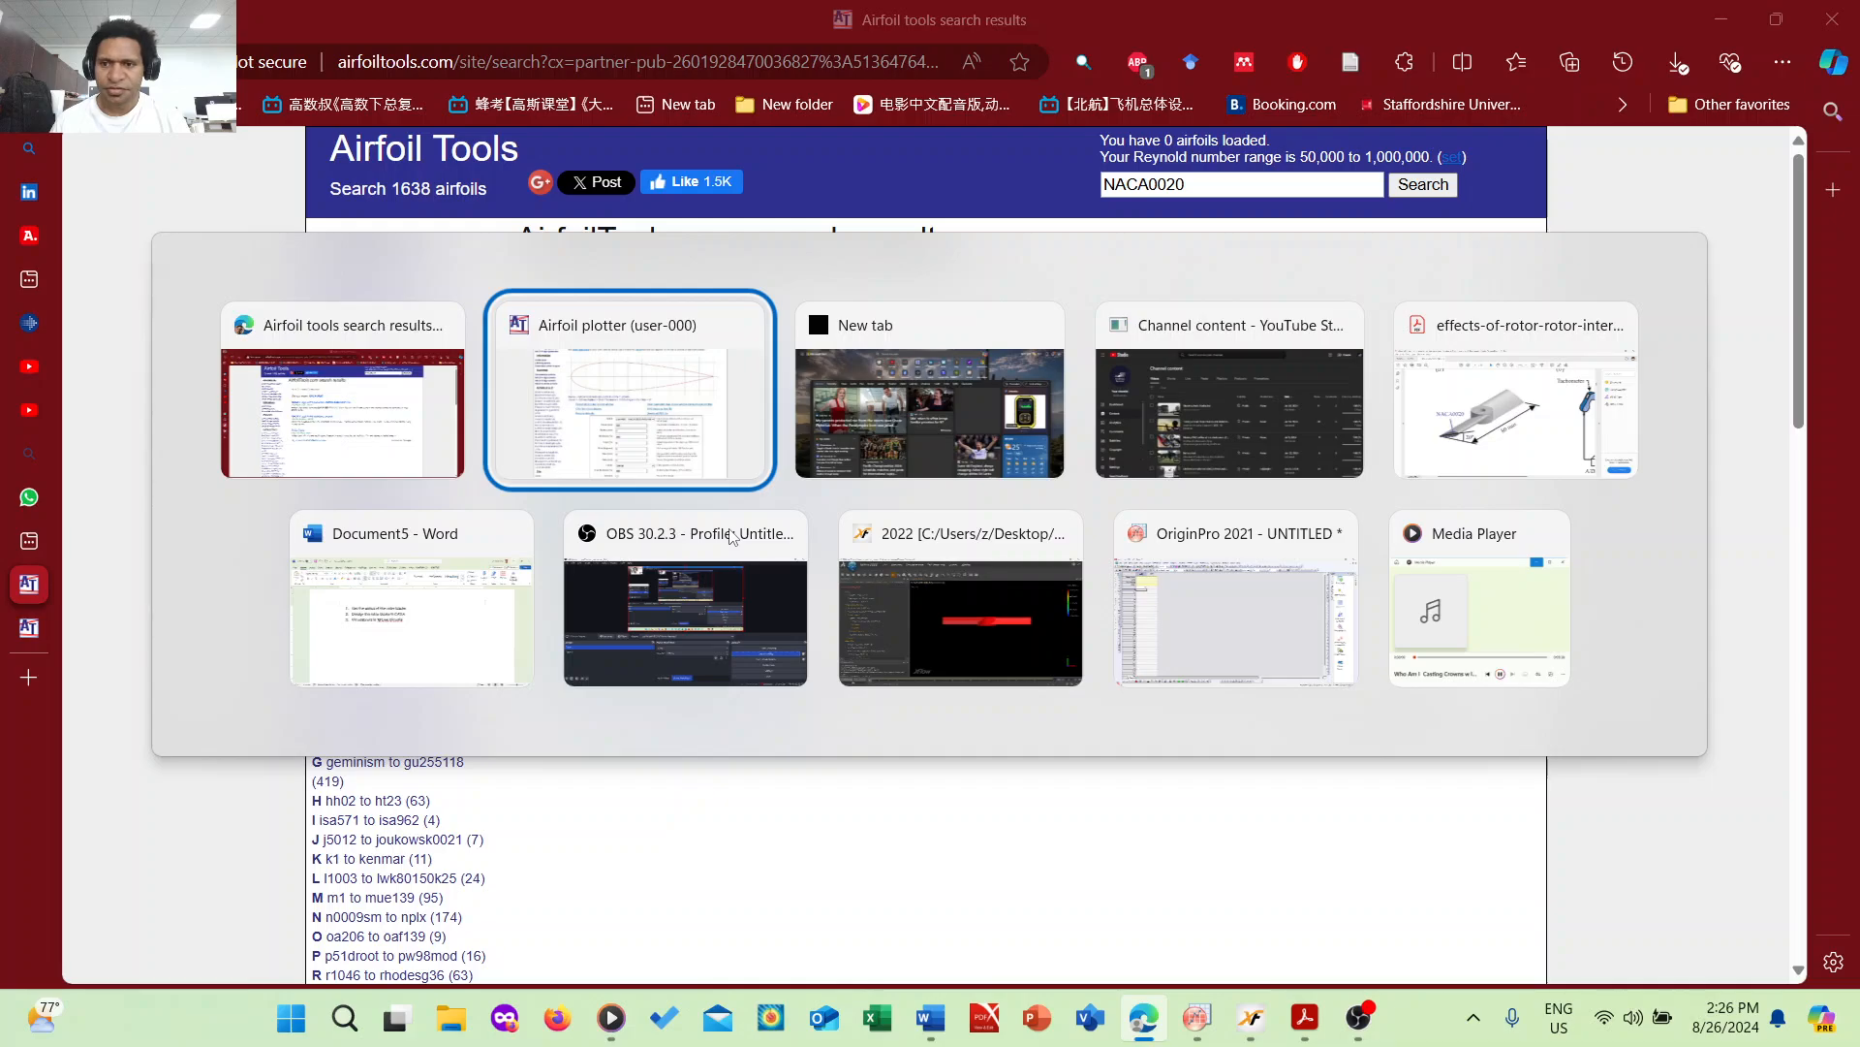
key("alt+Tab")
key("alt+Tab")
key("alt+Tab")
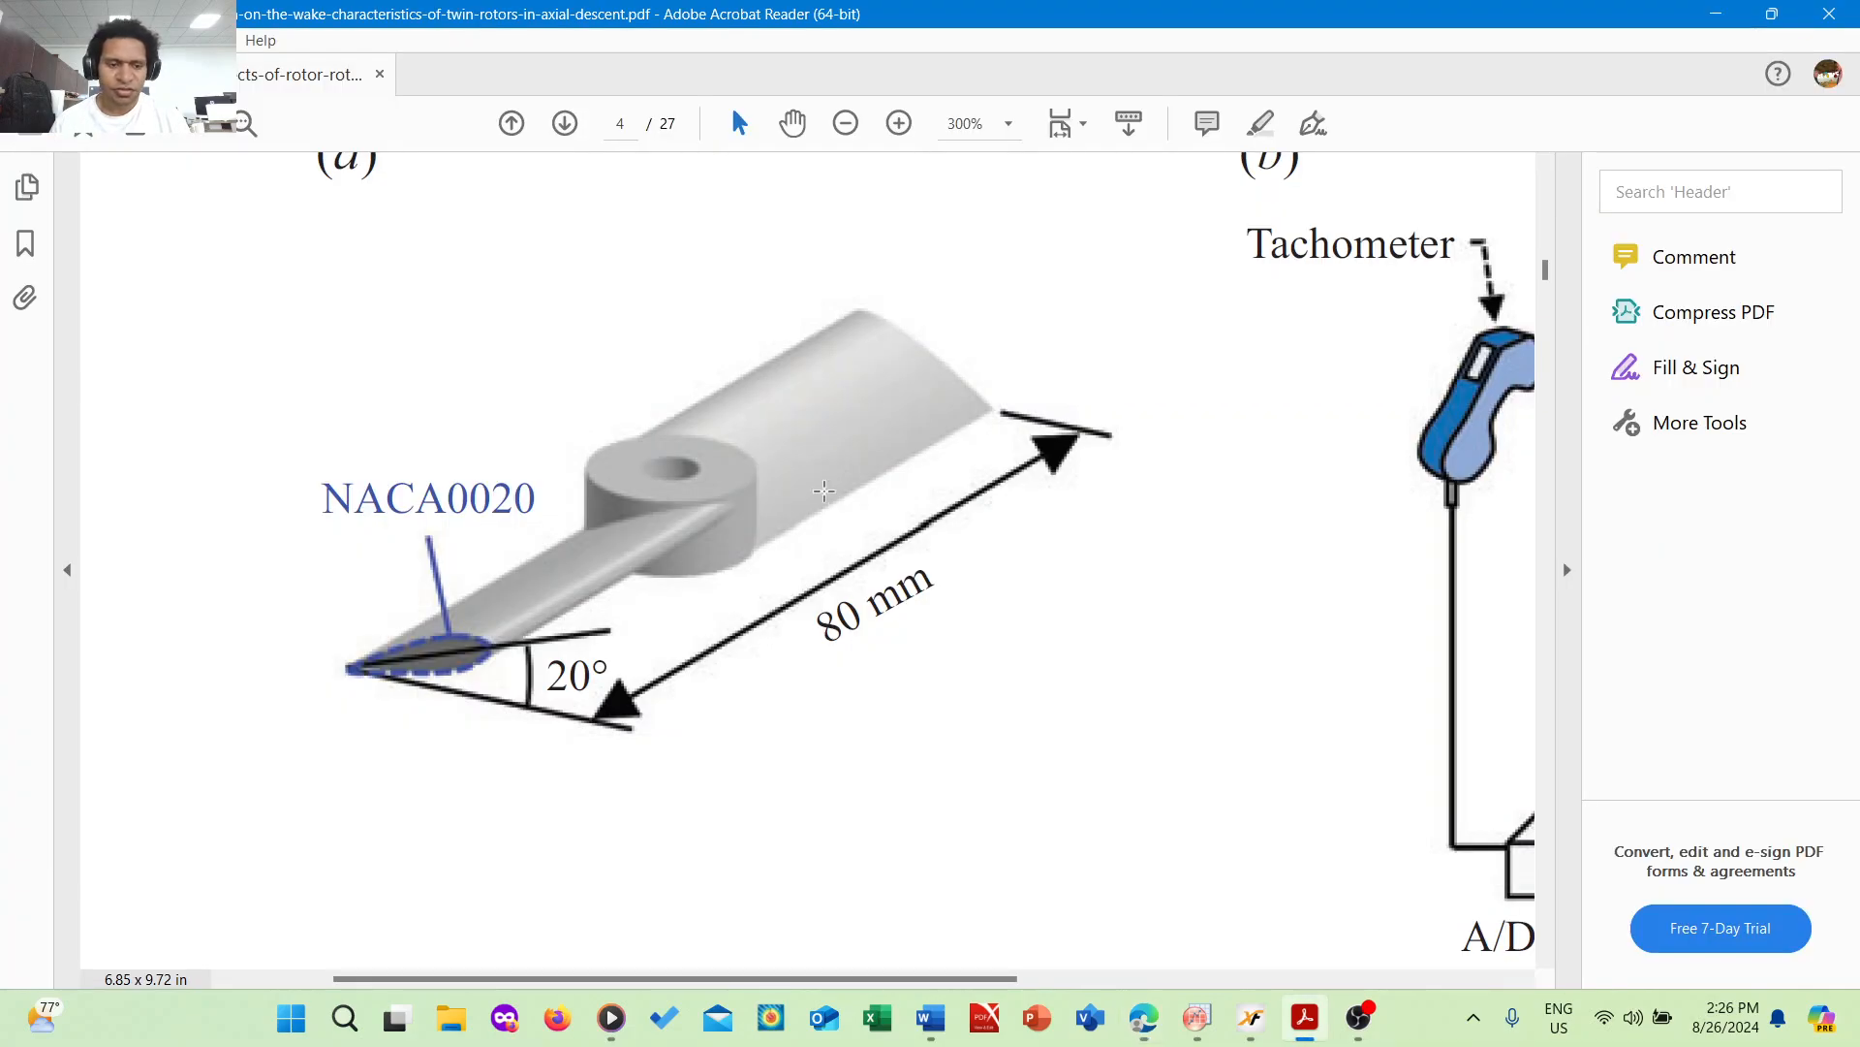
key("alt+Tab")
key("alt+Tab")
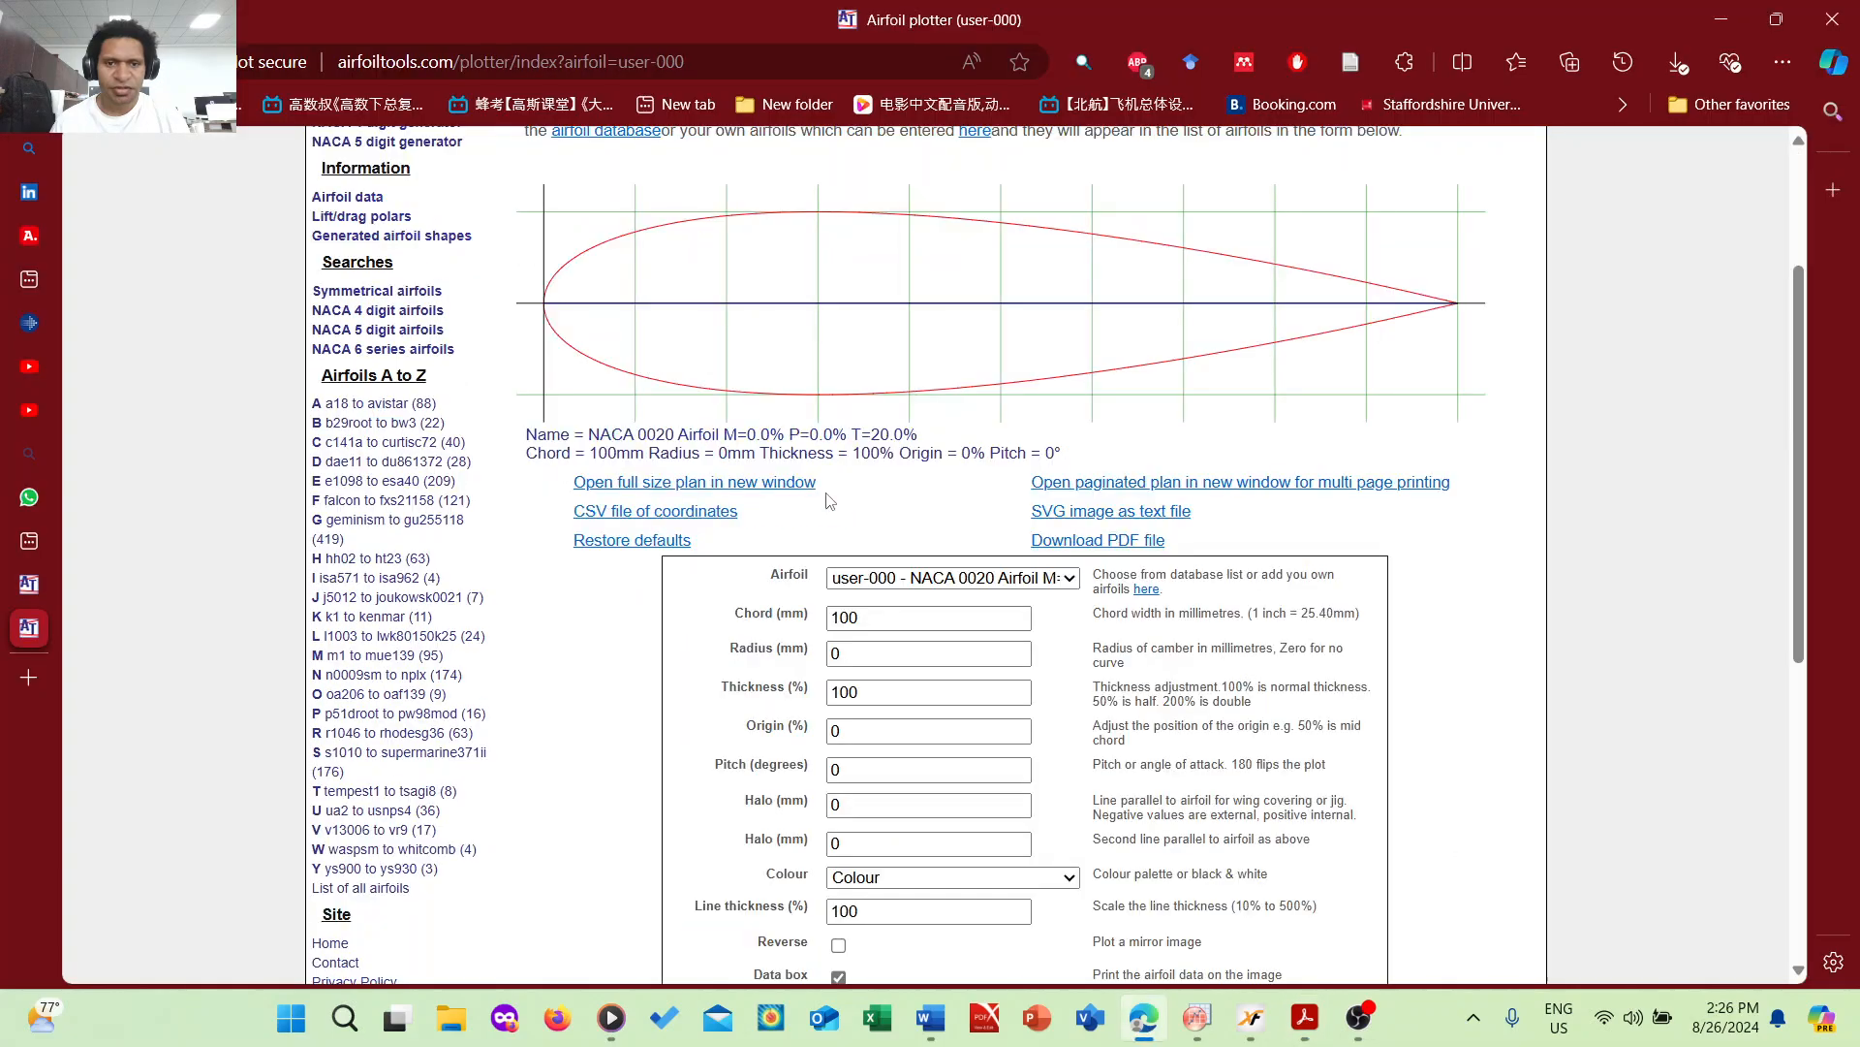
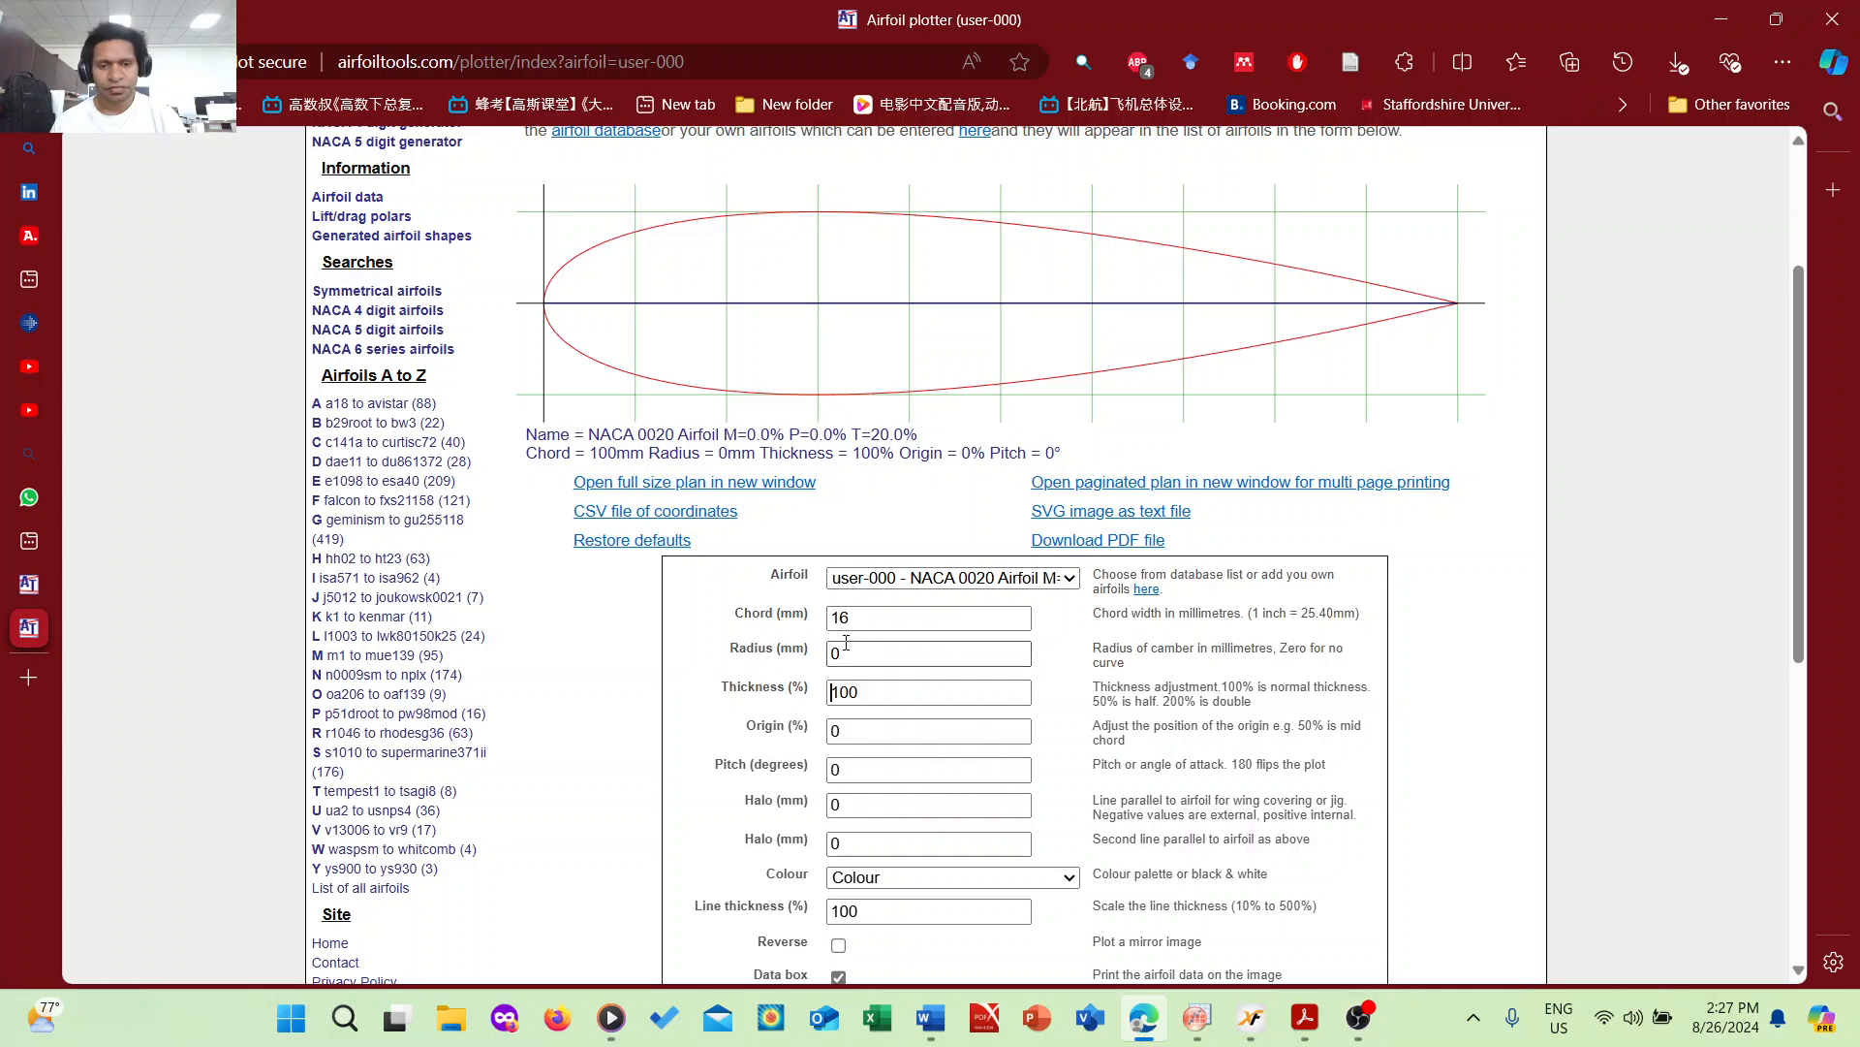
- Set the airfoil's origin to 50% in the plotter form and review the remaining plot settings
scroll(873, 601, "down", 1)
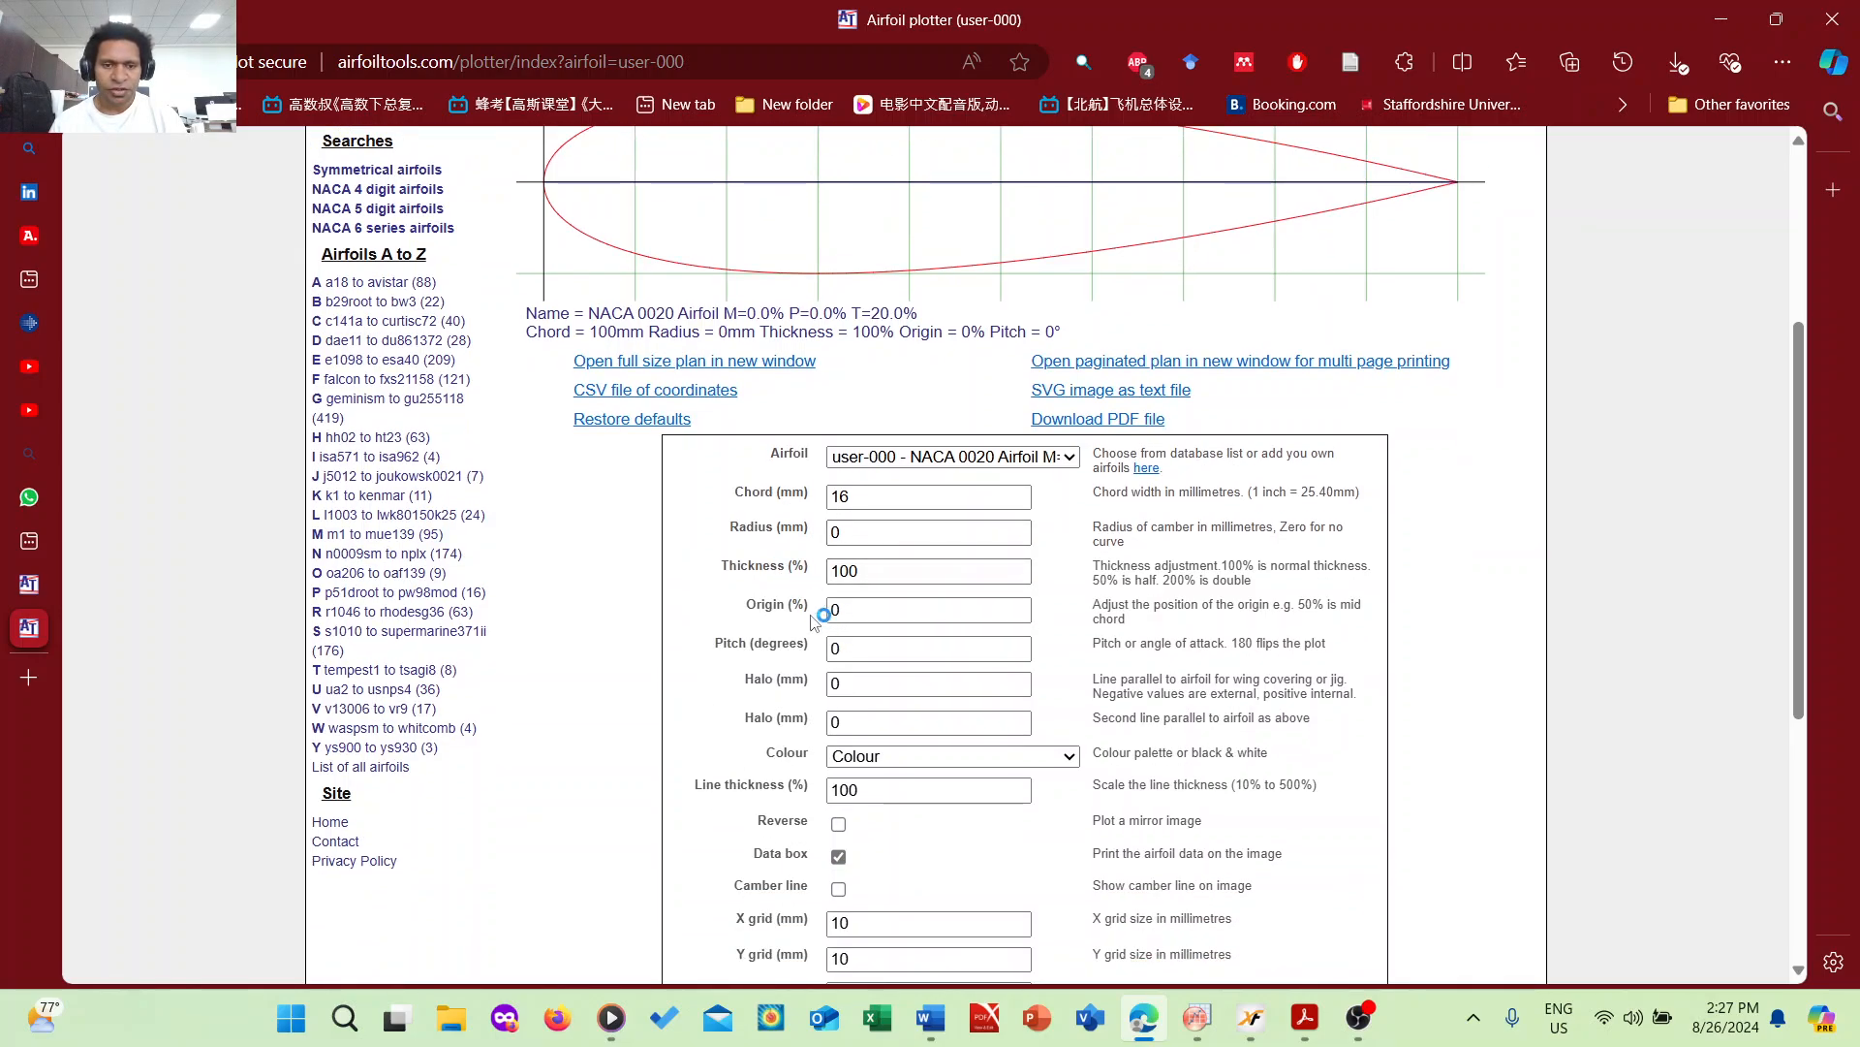
left_click(765, 606)
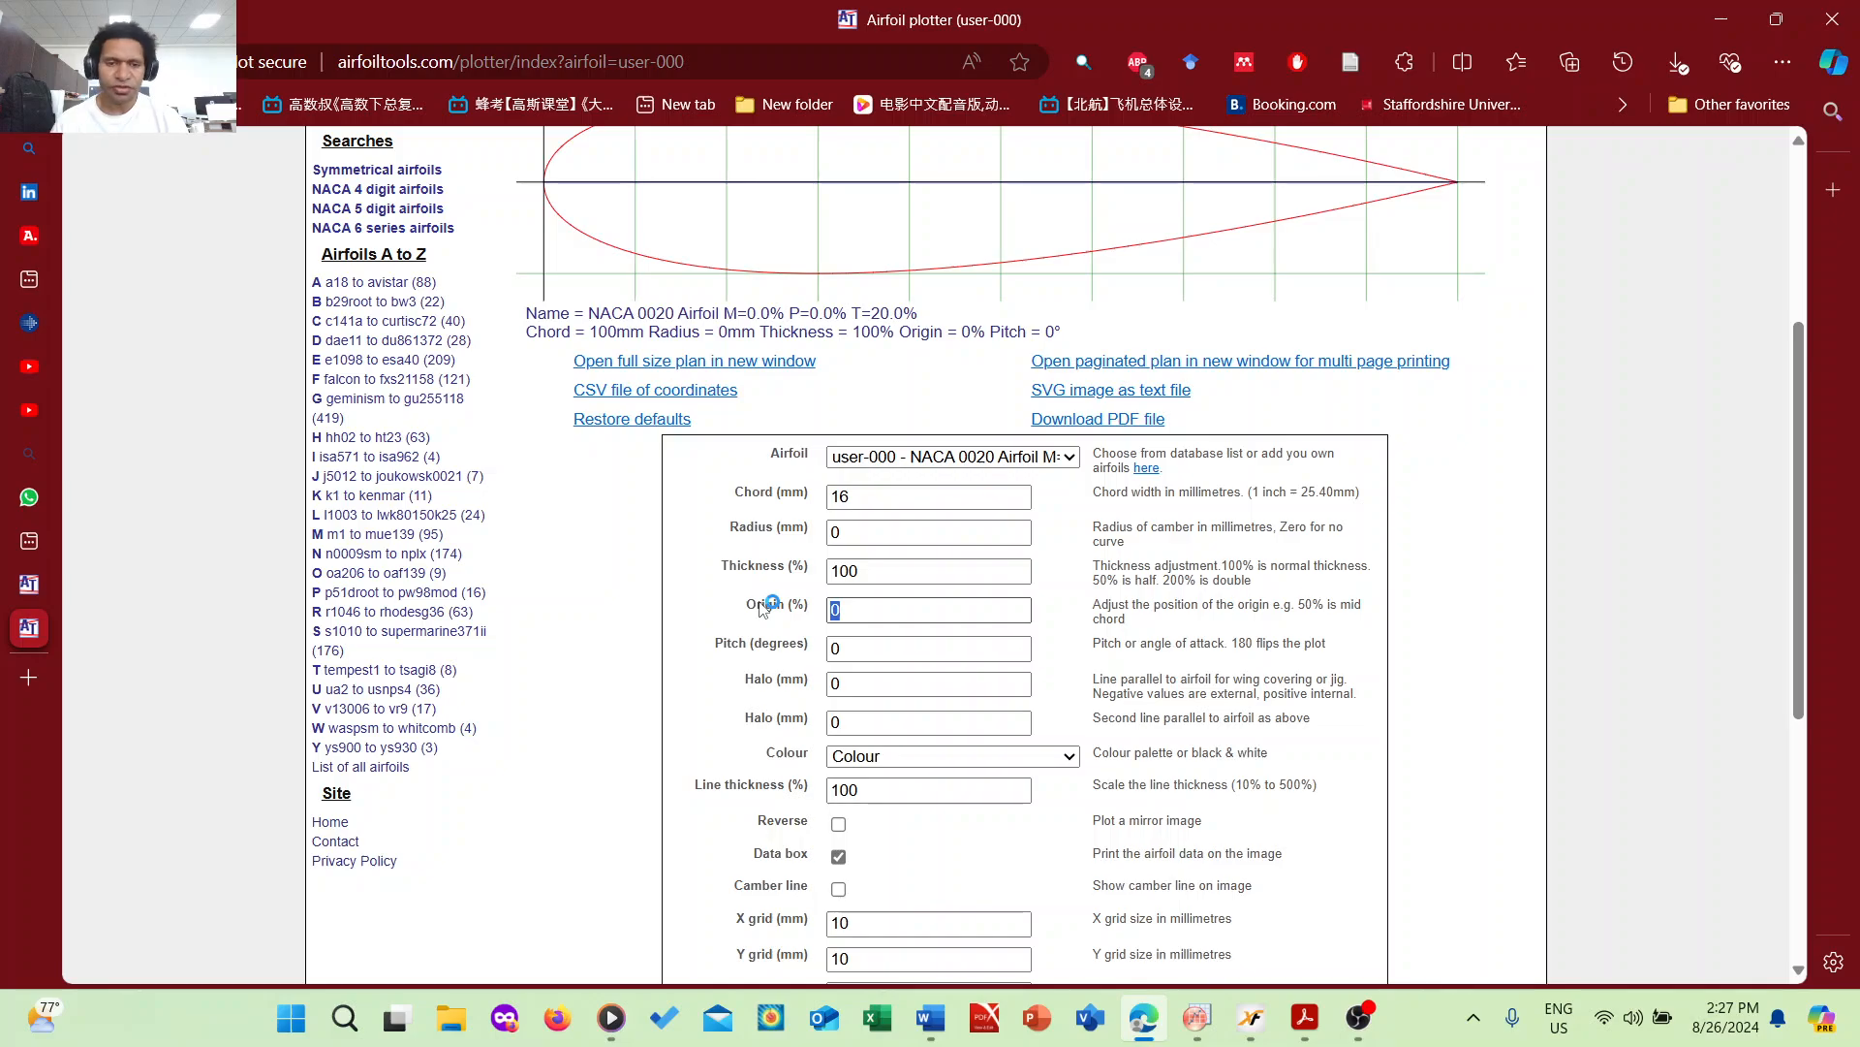
type("50")
scroll(764, 609, "up", 2)
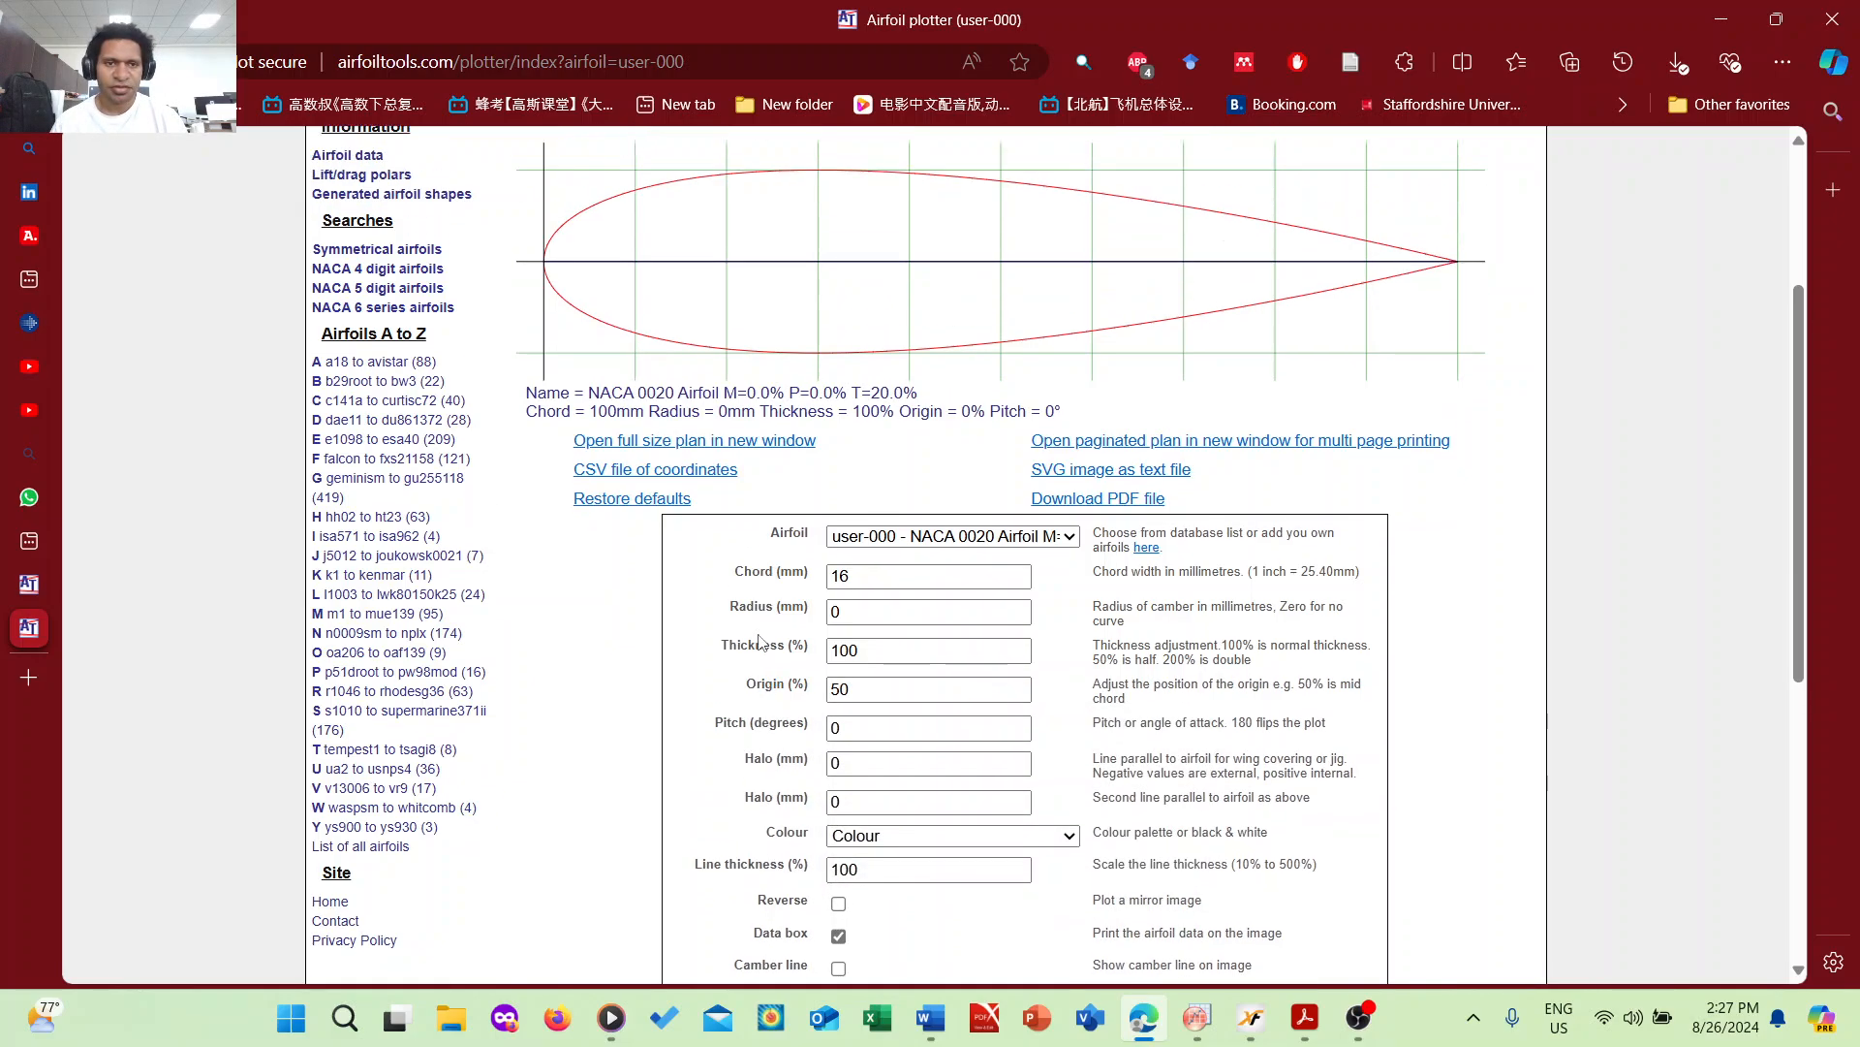
scroll(1035, 514, "down", 5)
scroll(969, 543, "down", 1)
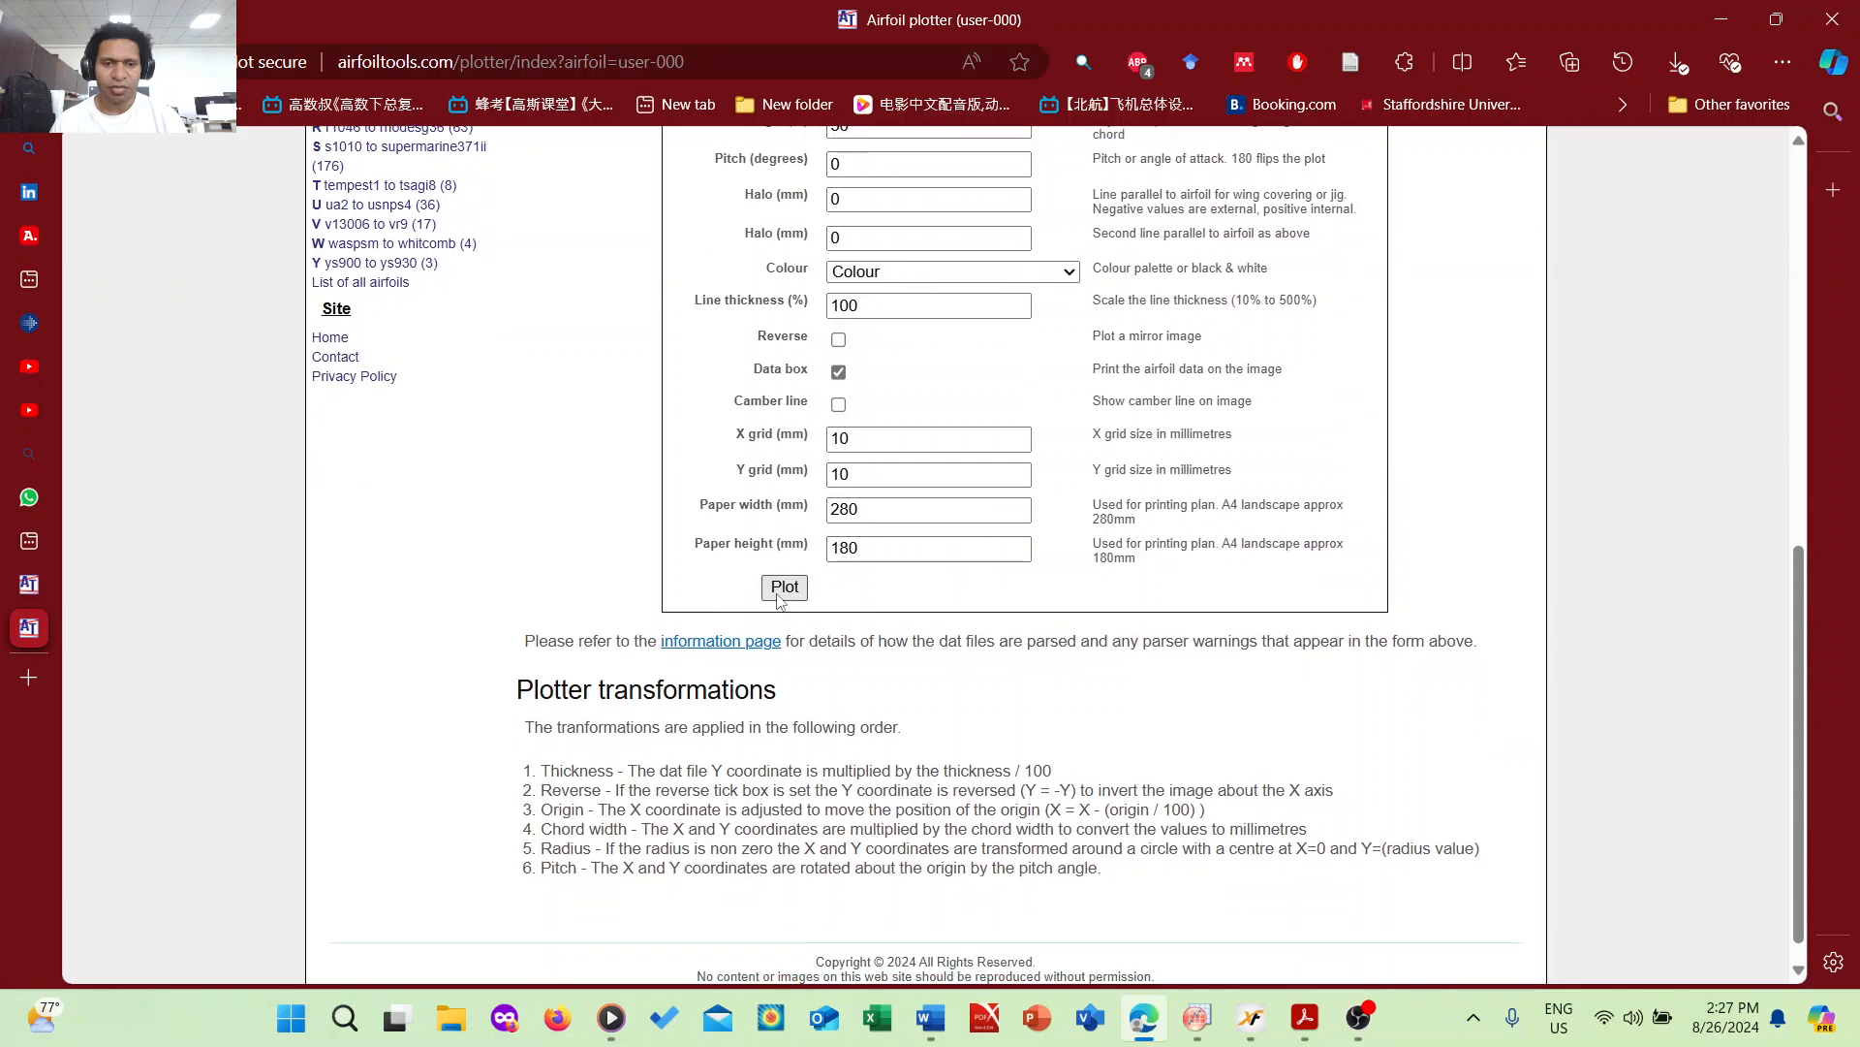
scroll(581, 437, "up", 6)
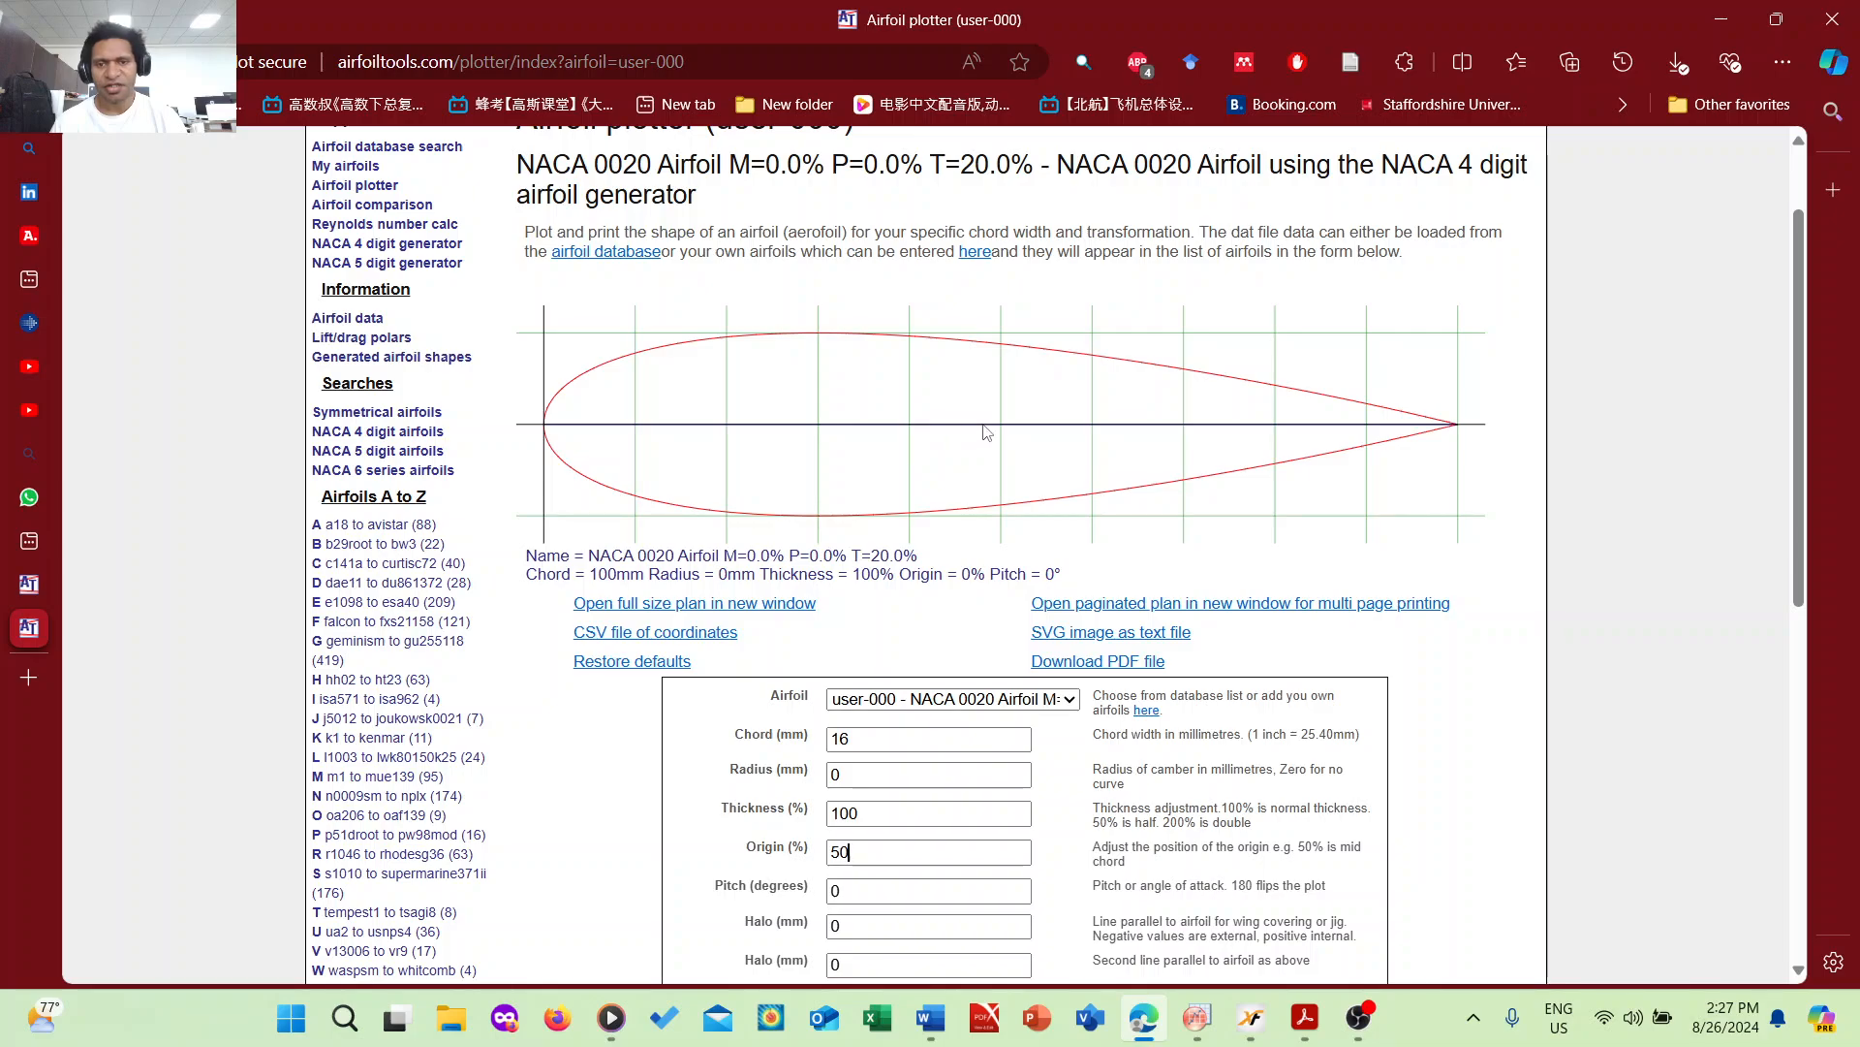
scroll(1015, 391, "down", 2)
scroll(1015, 391, "down", 2)
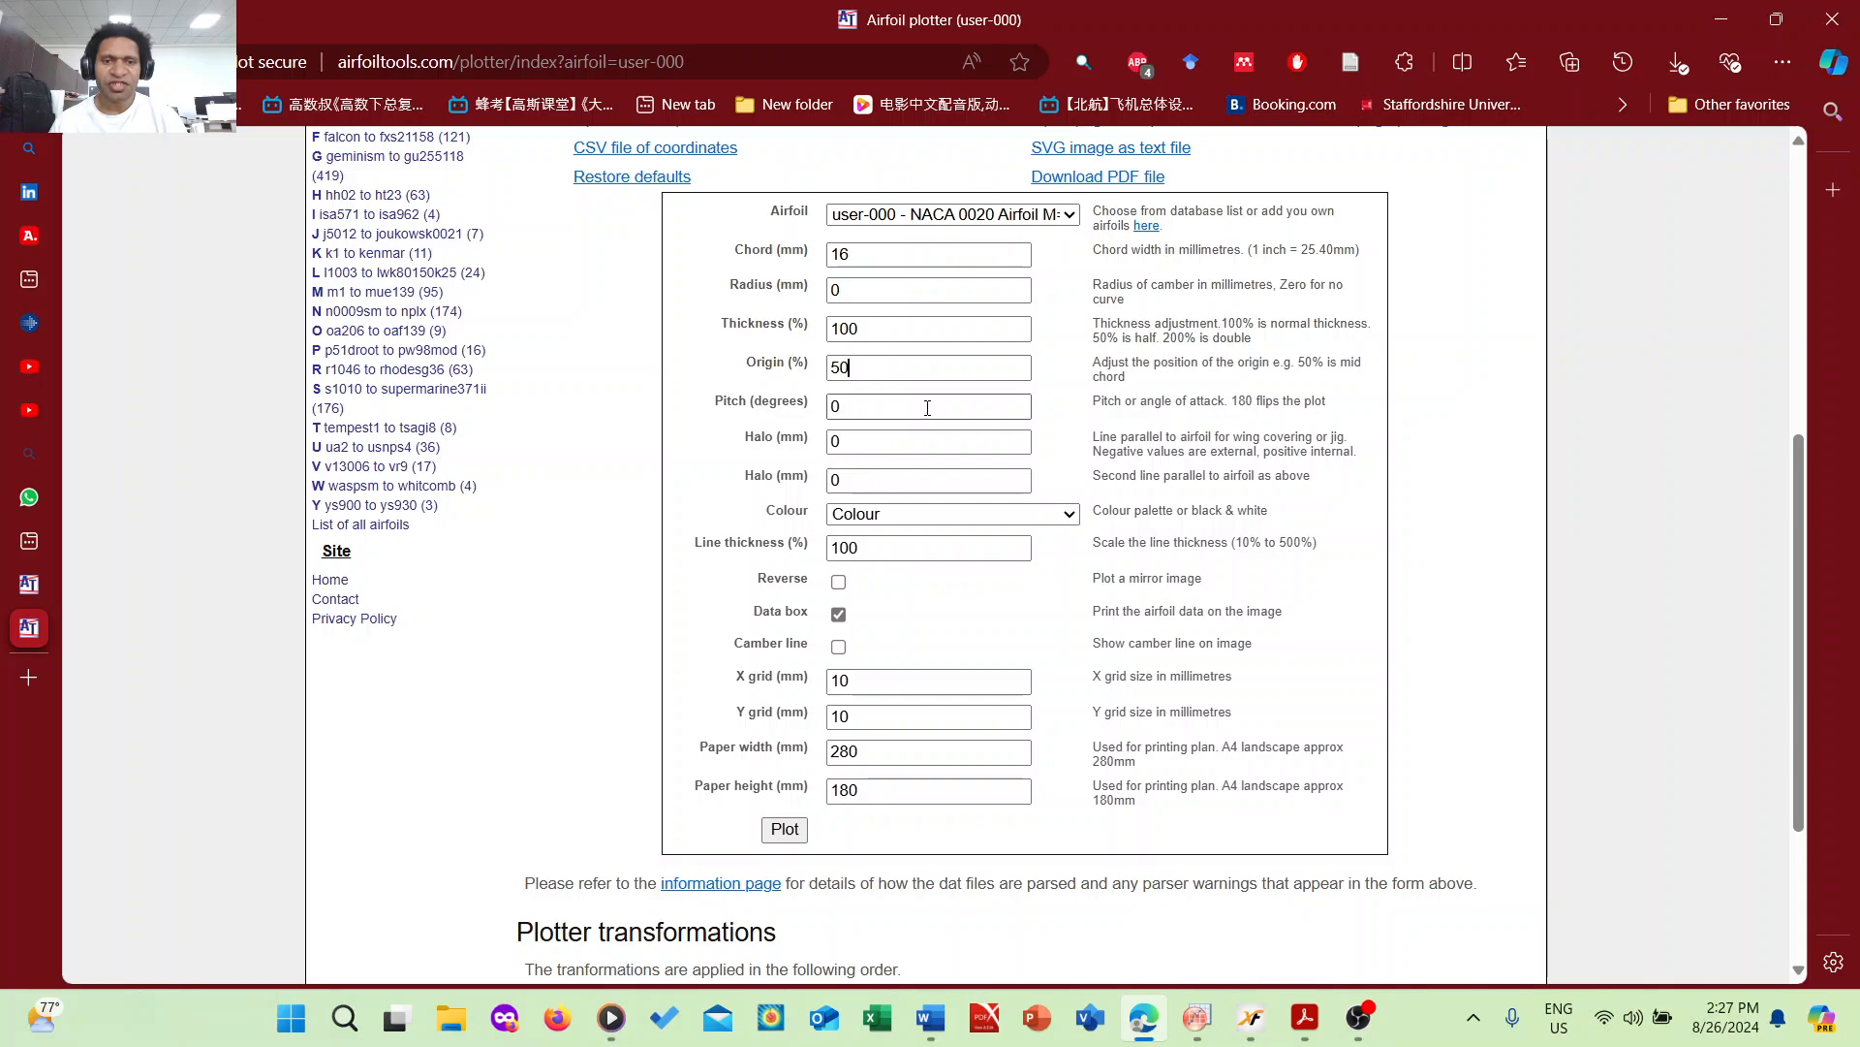
- Look up the collective pitch angle in the Acrobat Reader paper and set the airfoil's pitch to 20 degrees in Edge's airfoil plotter
key("alt+Tab")
scroll(755, 521, "down", 3)
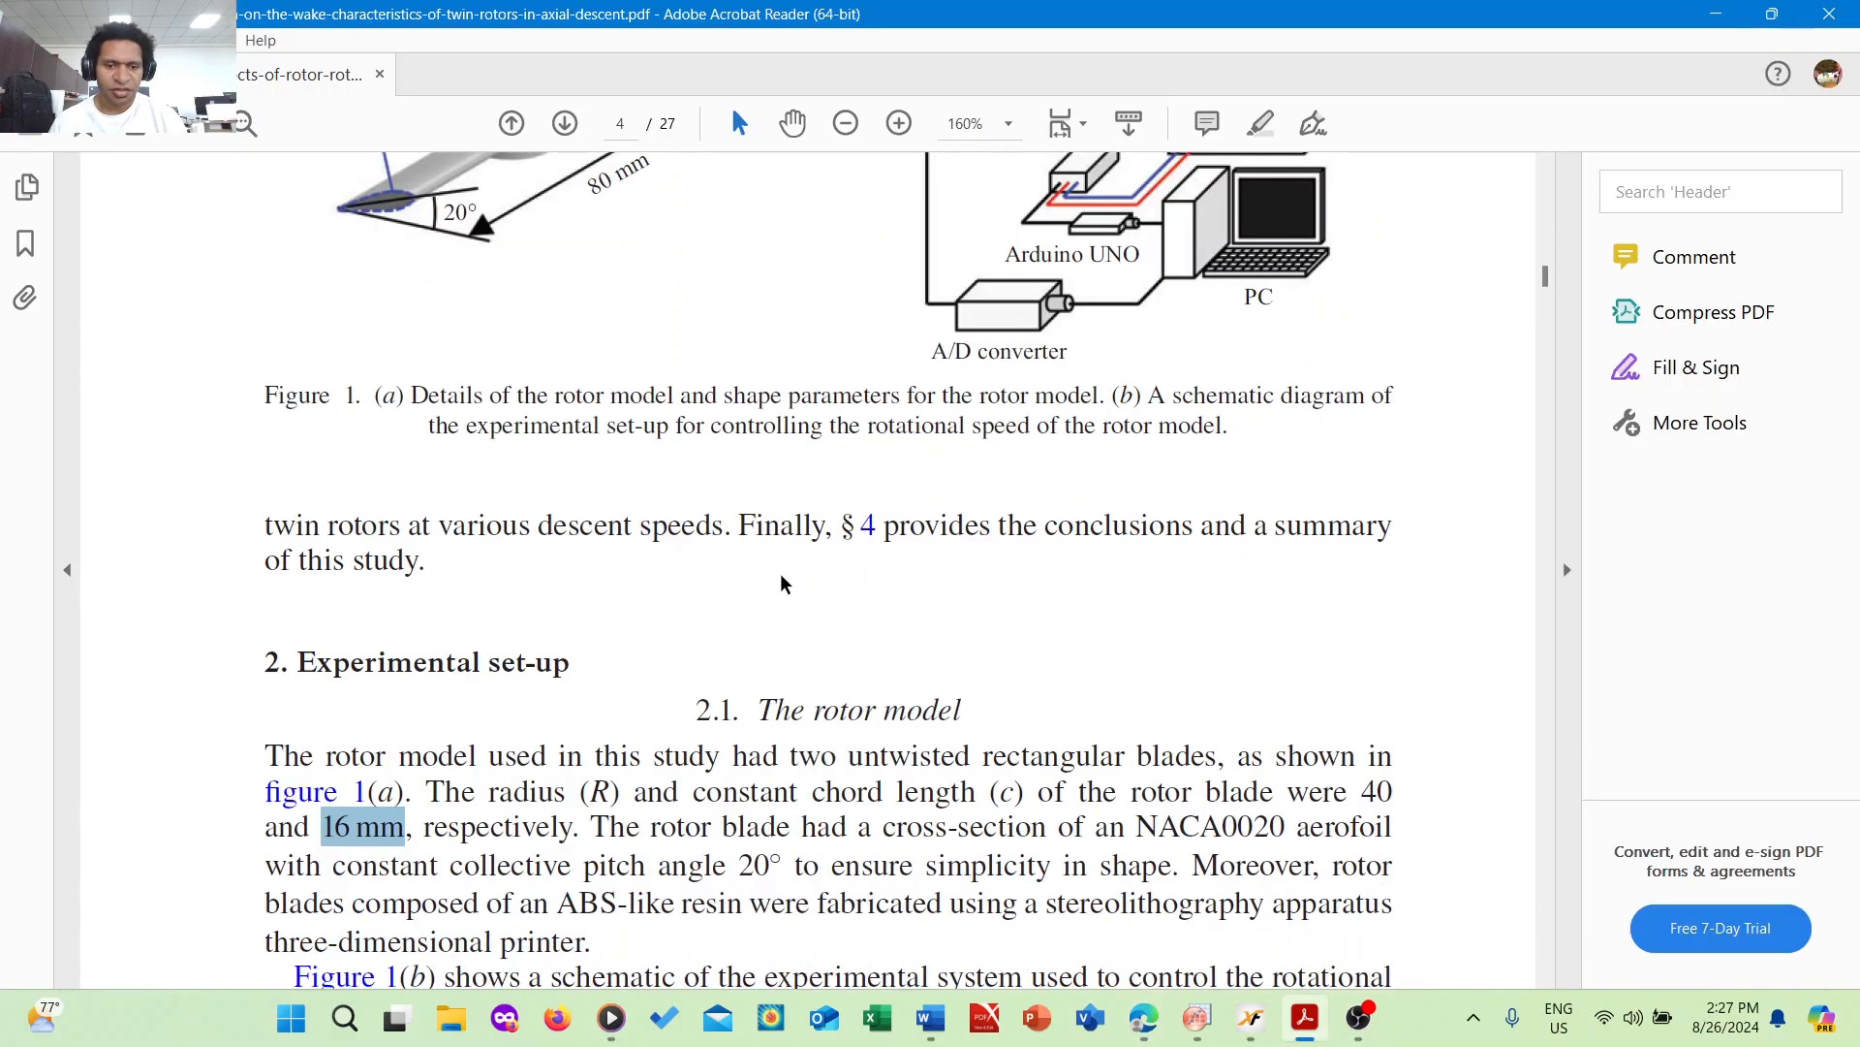
scroll(697, 794, "down", 1)
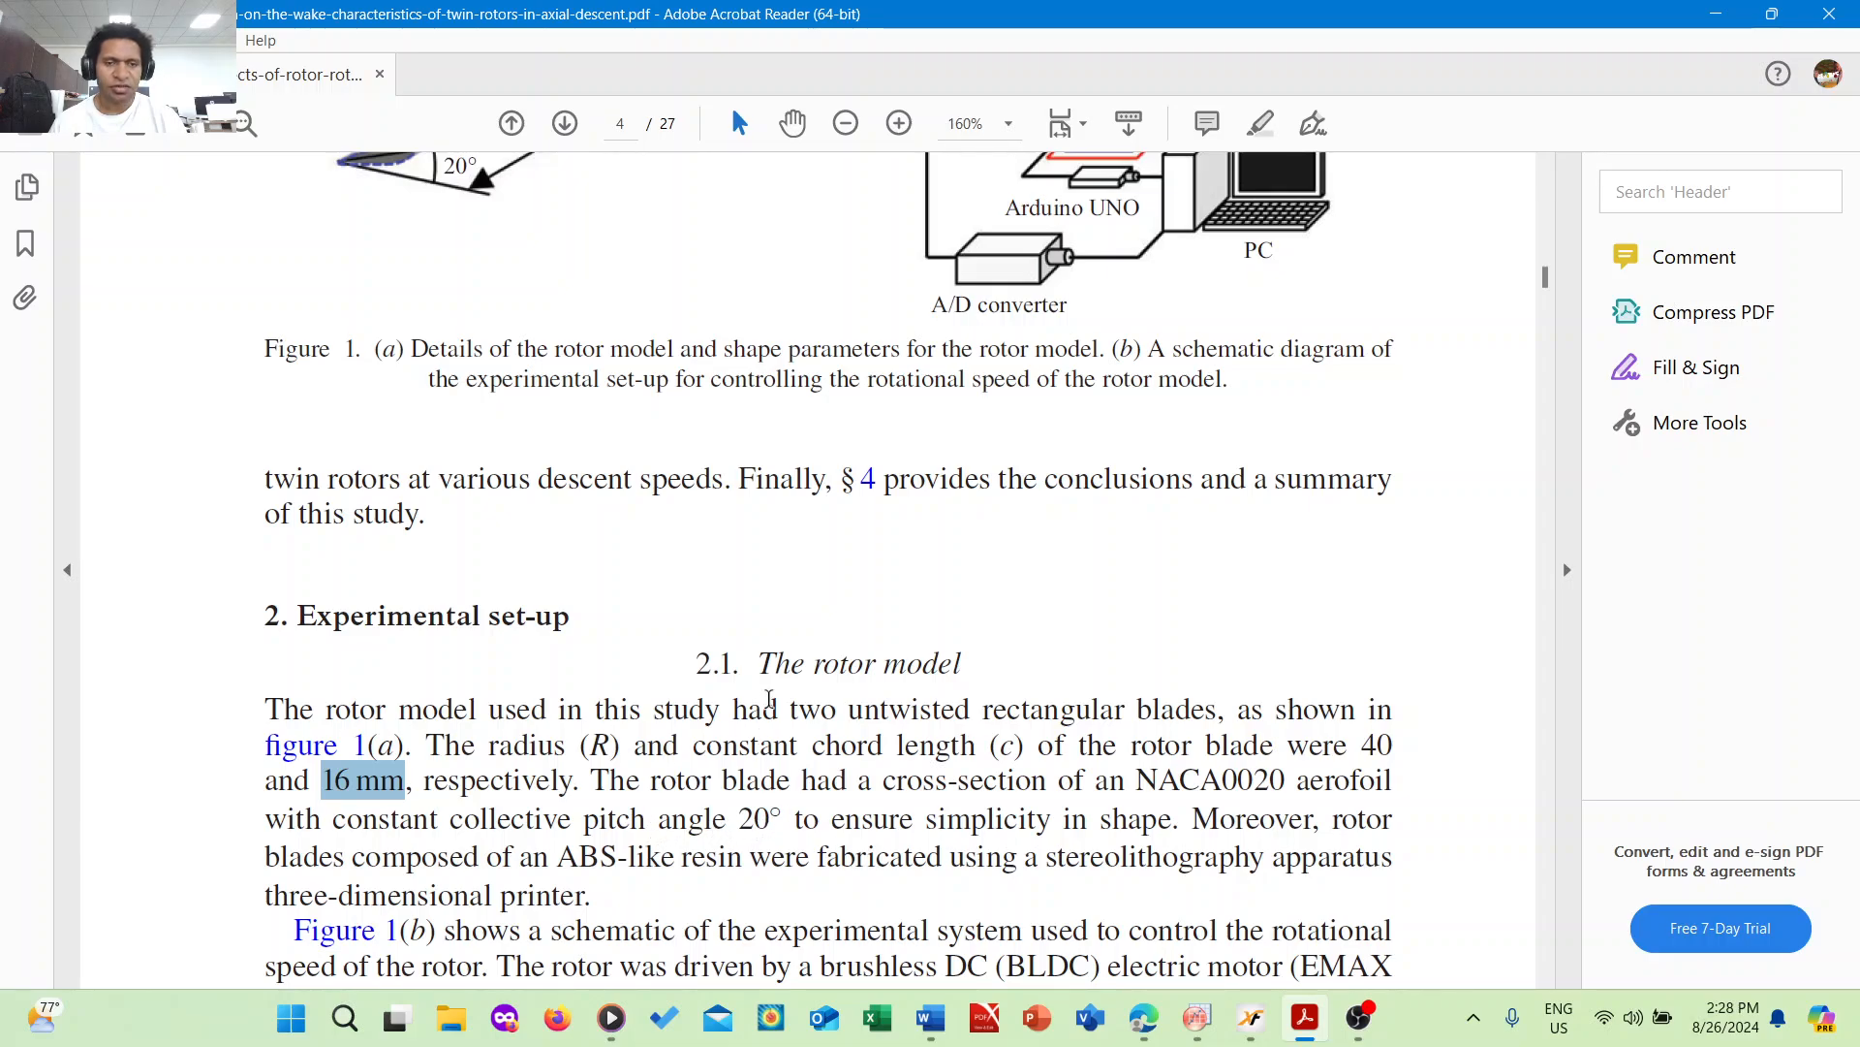
key("alt+Tab")
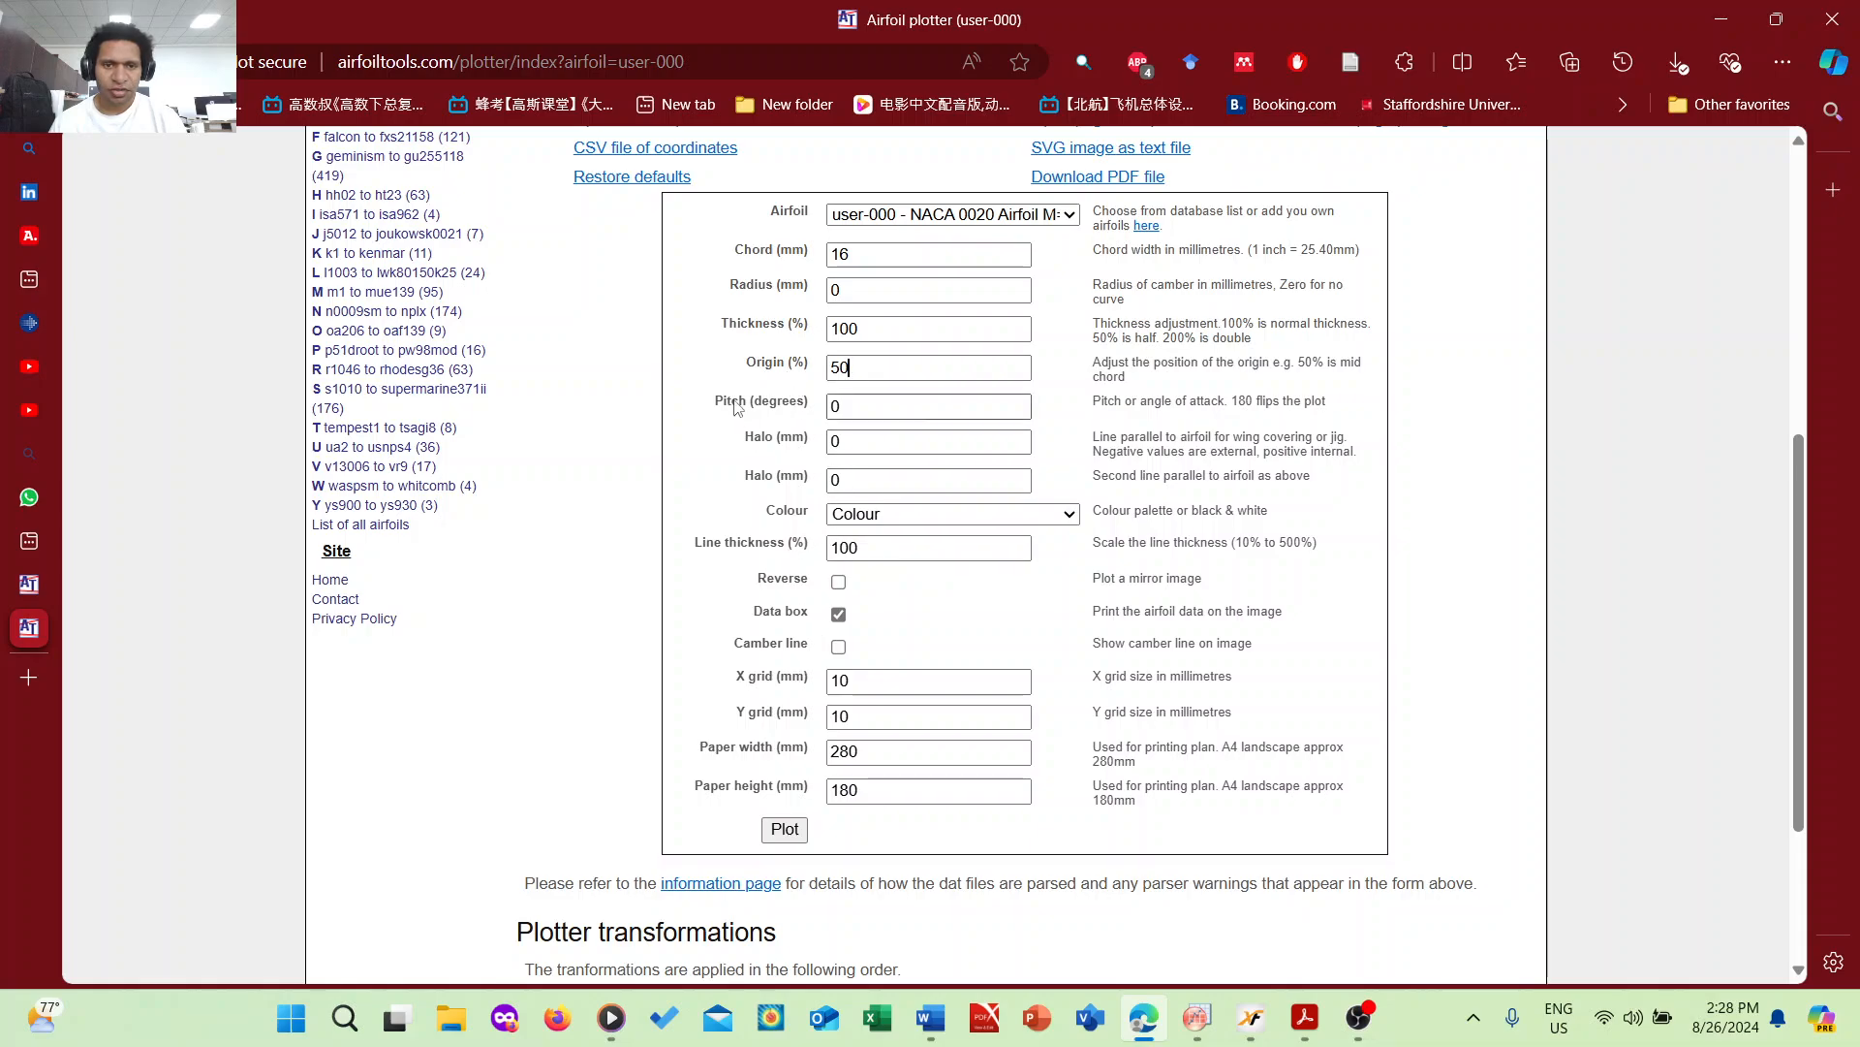
key("Tab")
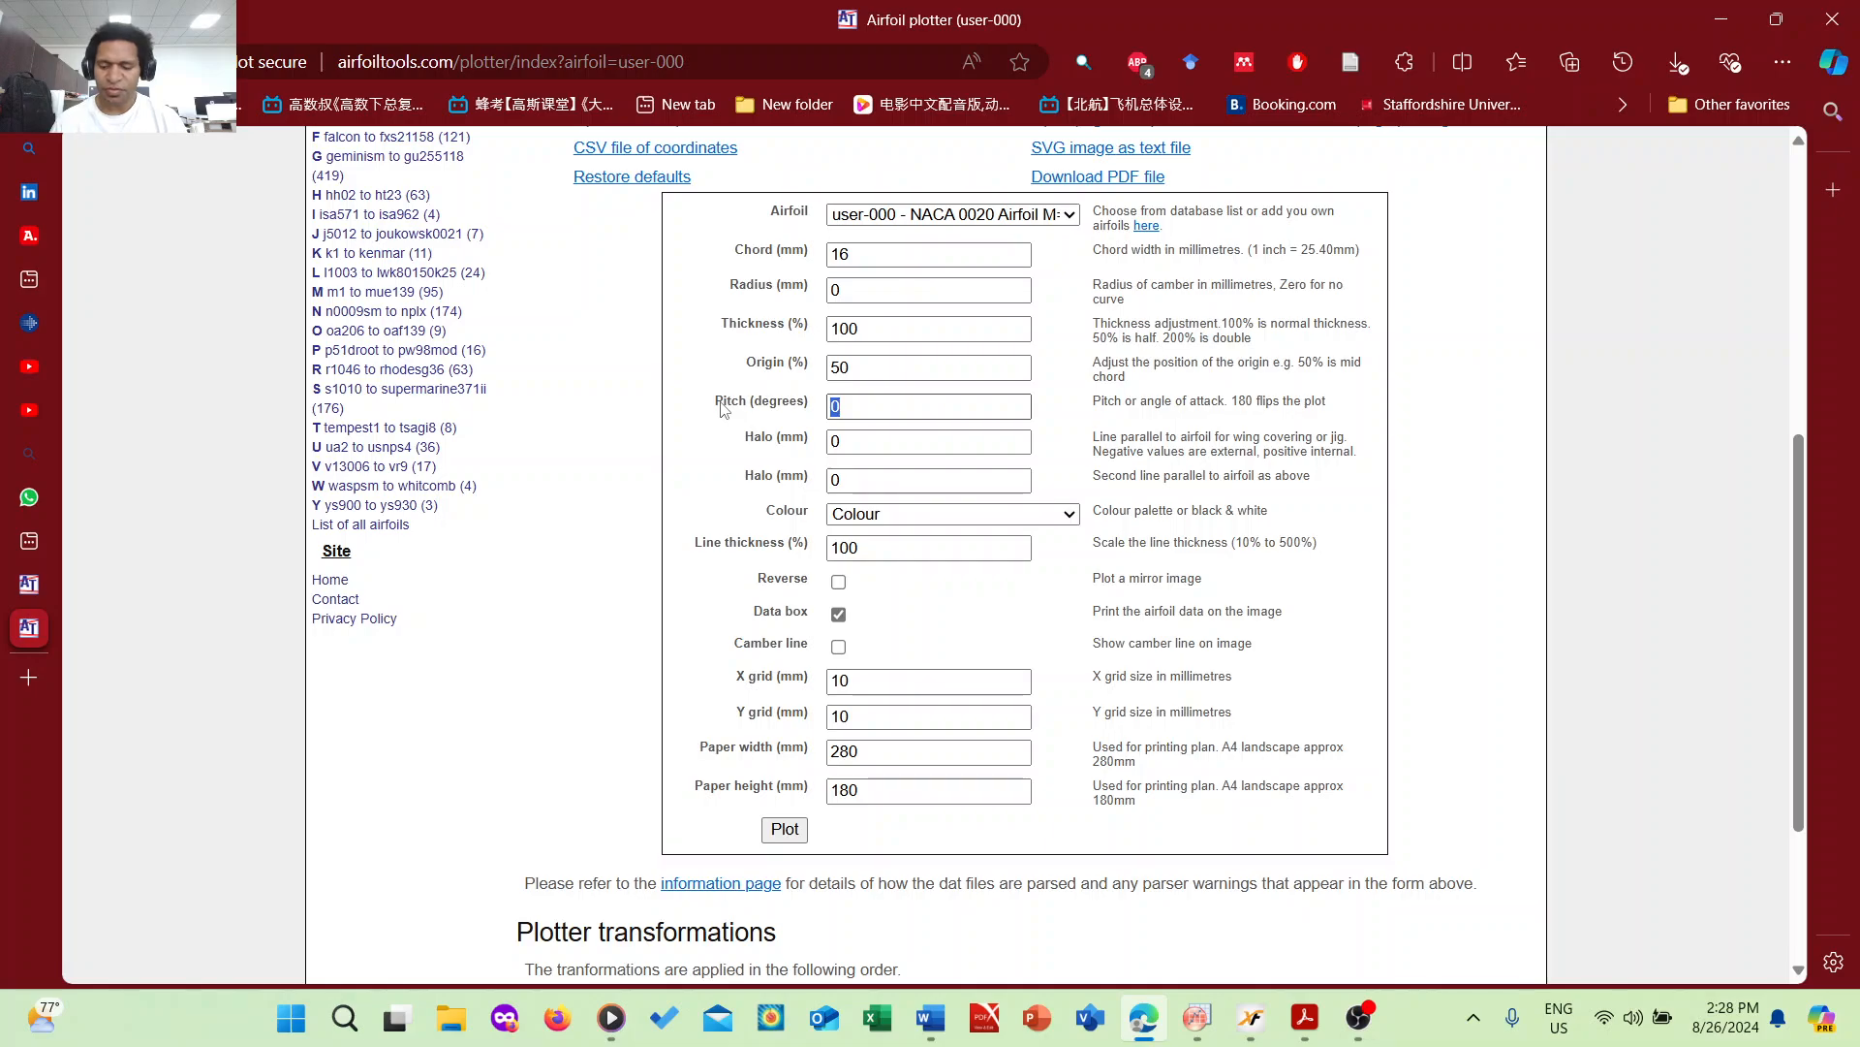
type("20")
left_click(674, 426)
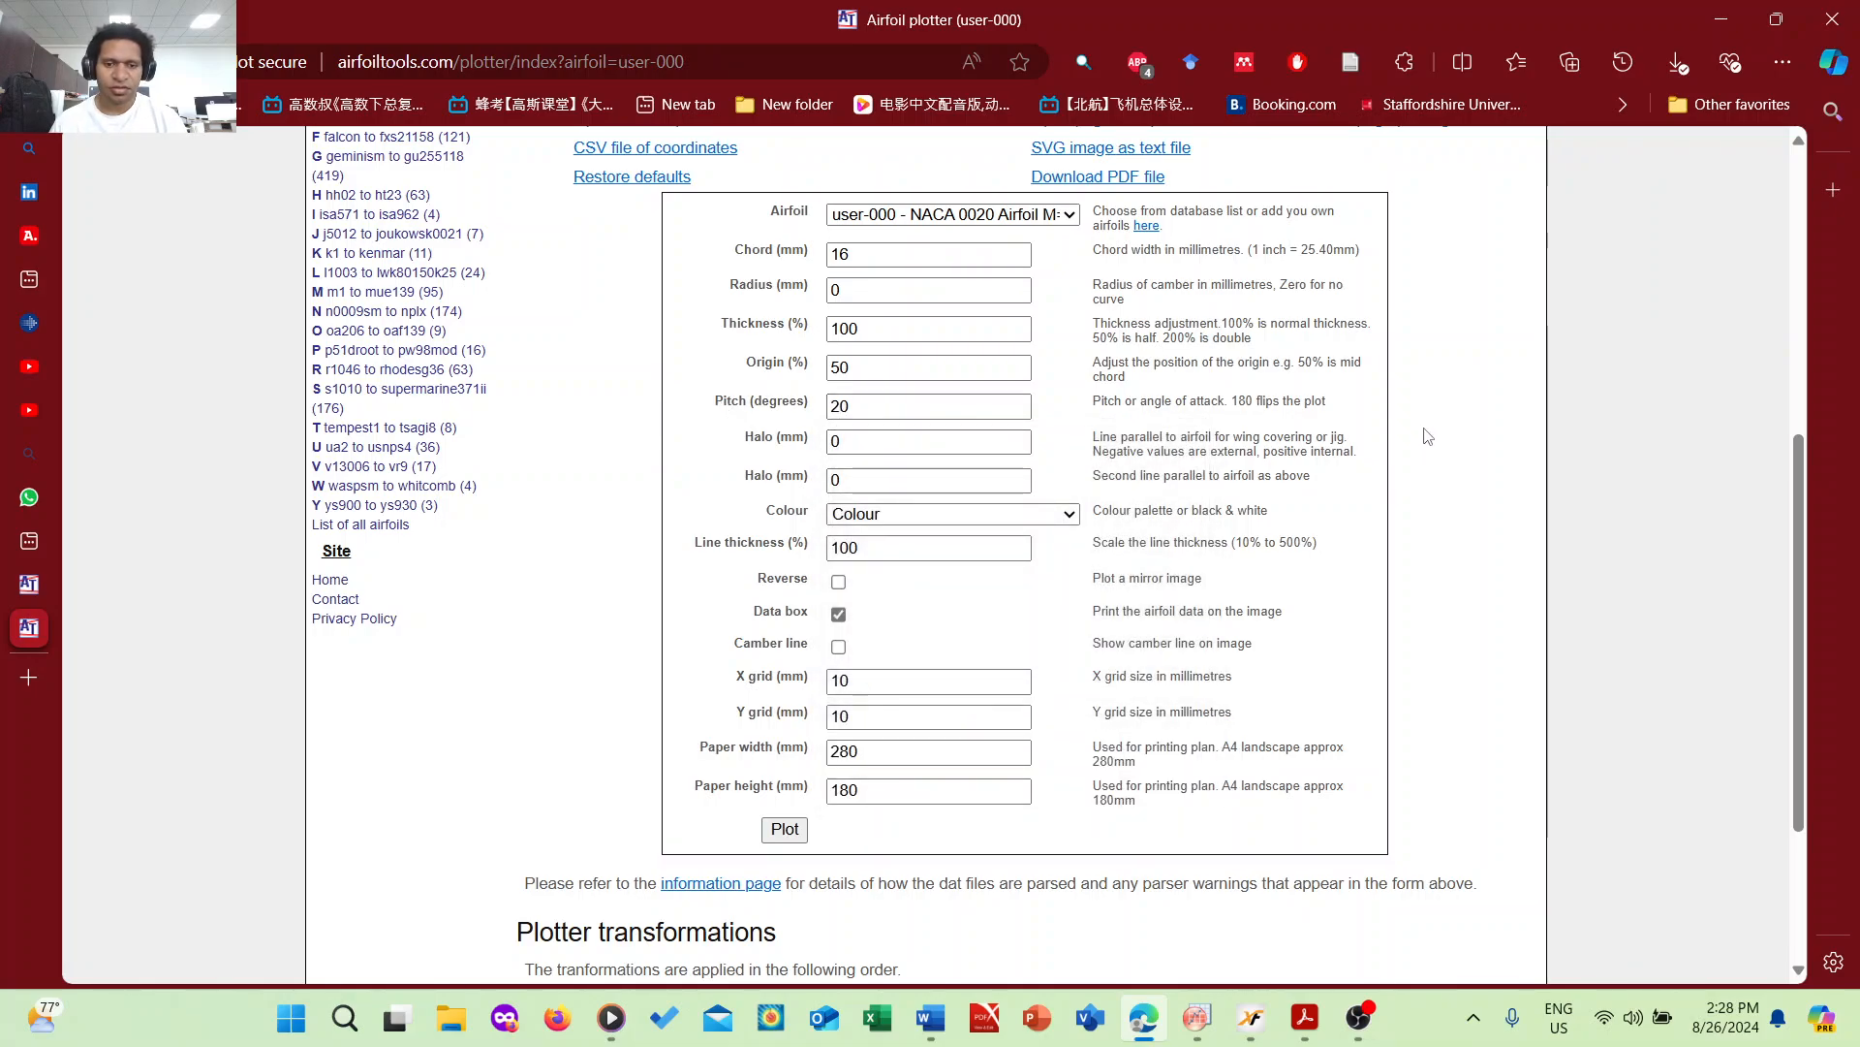
- Recheck the rotor model's blade parameters in the Acrobat Reader paper, return to Edge and plot the airfoil with the entered settings
scroll(1427, 436, "up", 5)
key("alt+Tab")
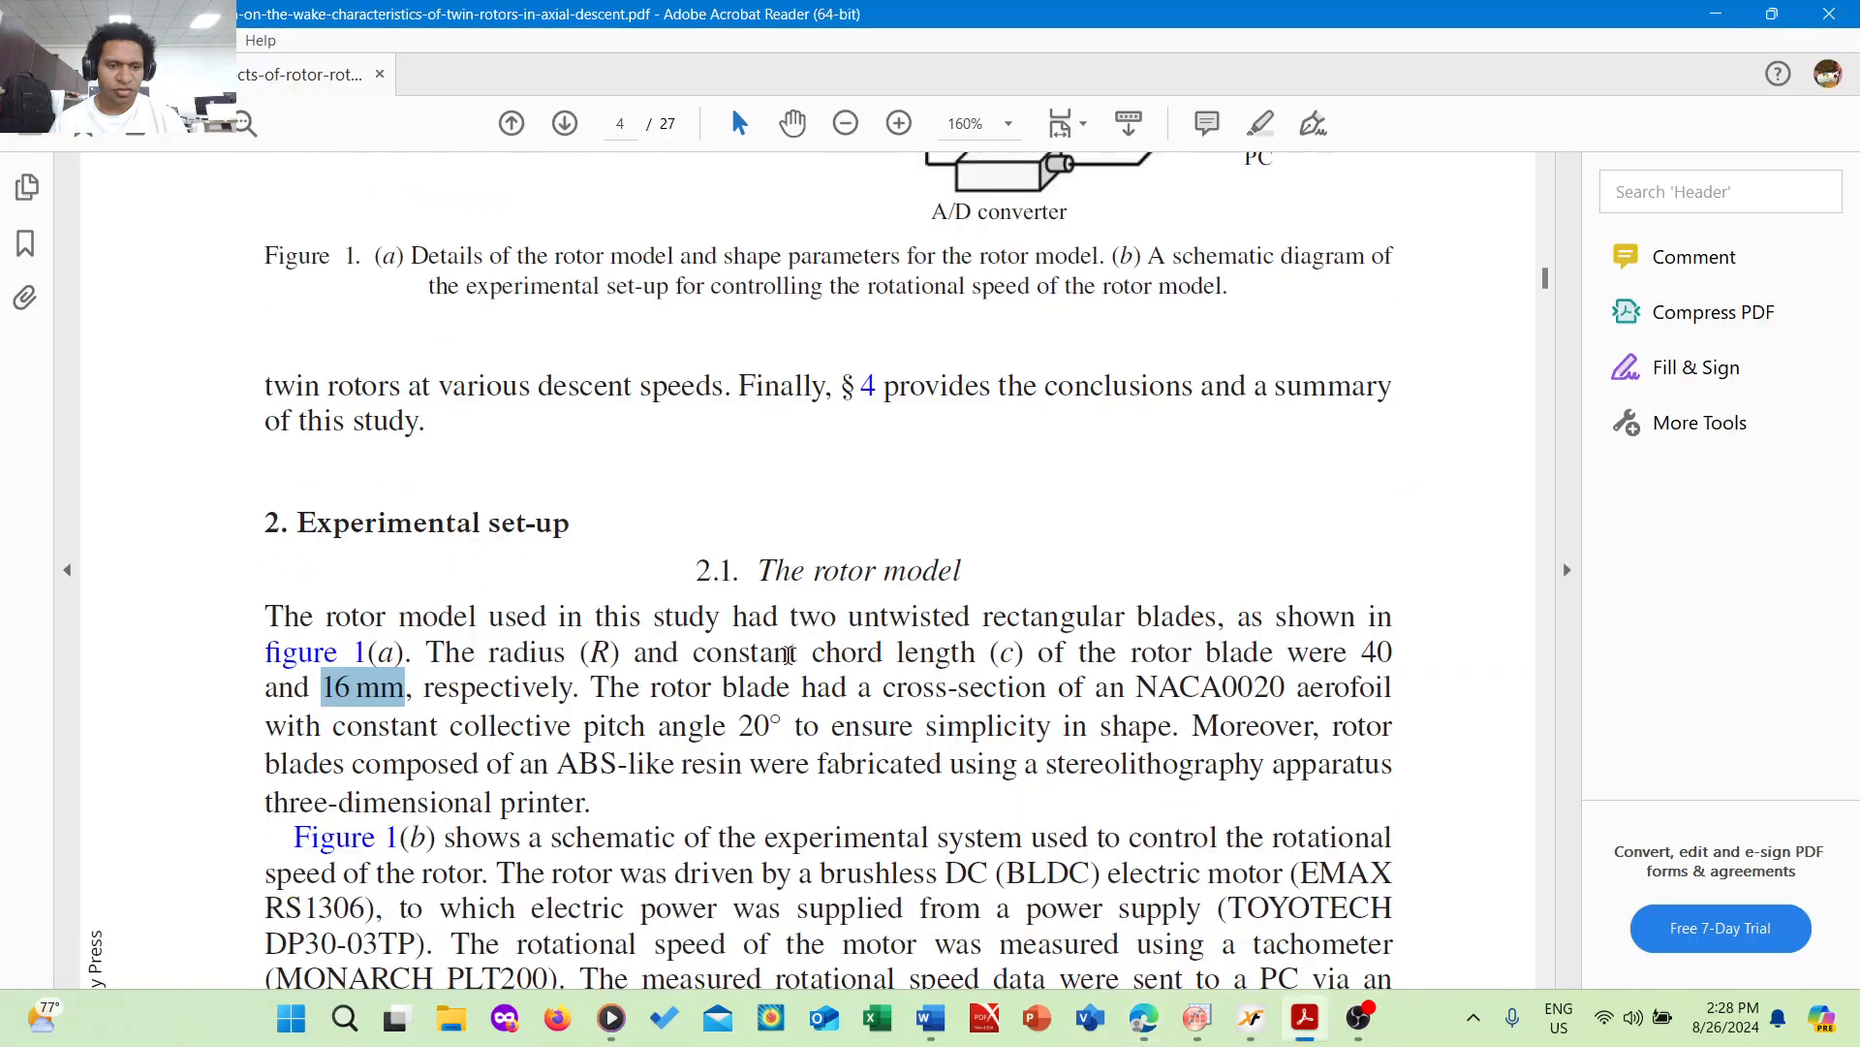
scroll(698, 669, "down", 2)
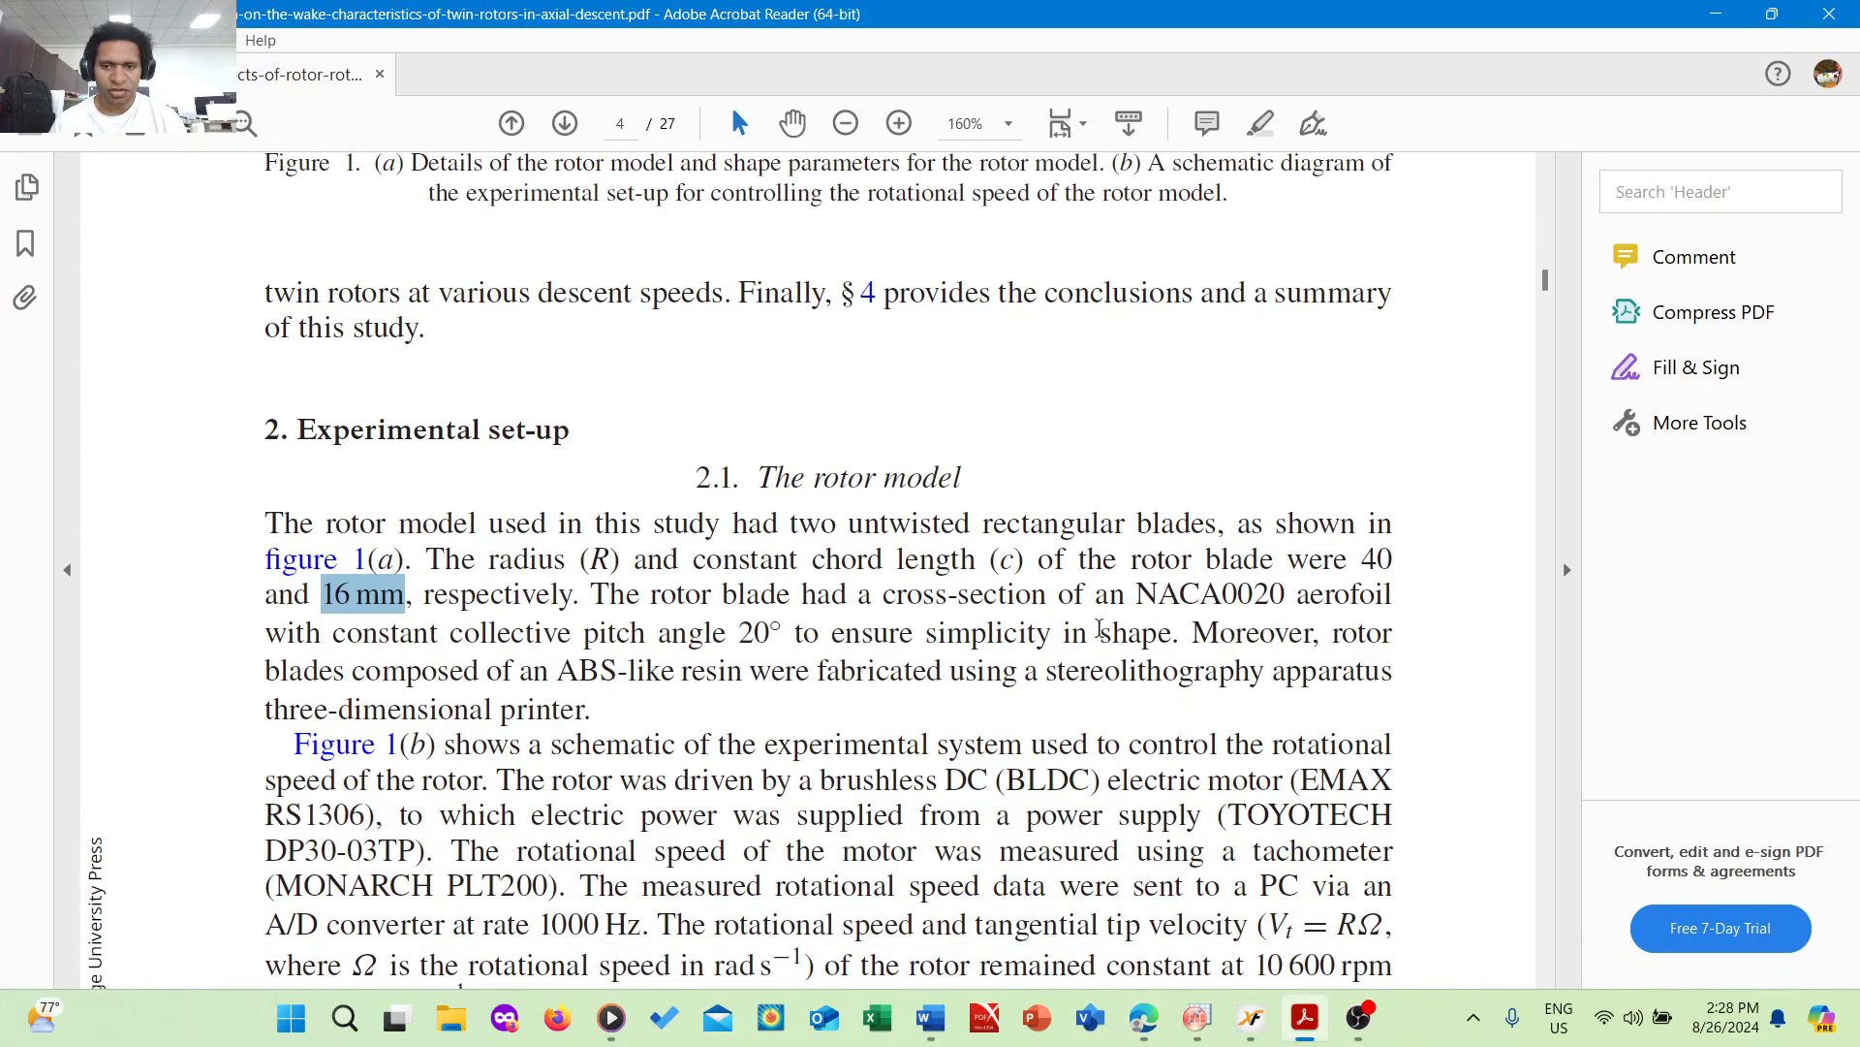
key("alt+Tab")
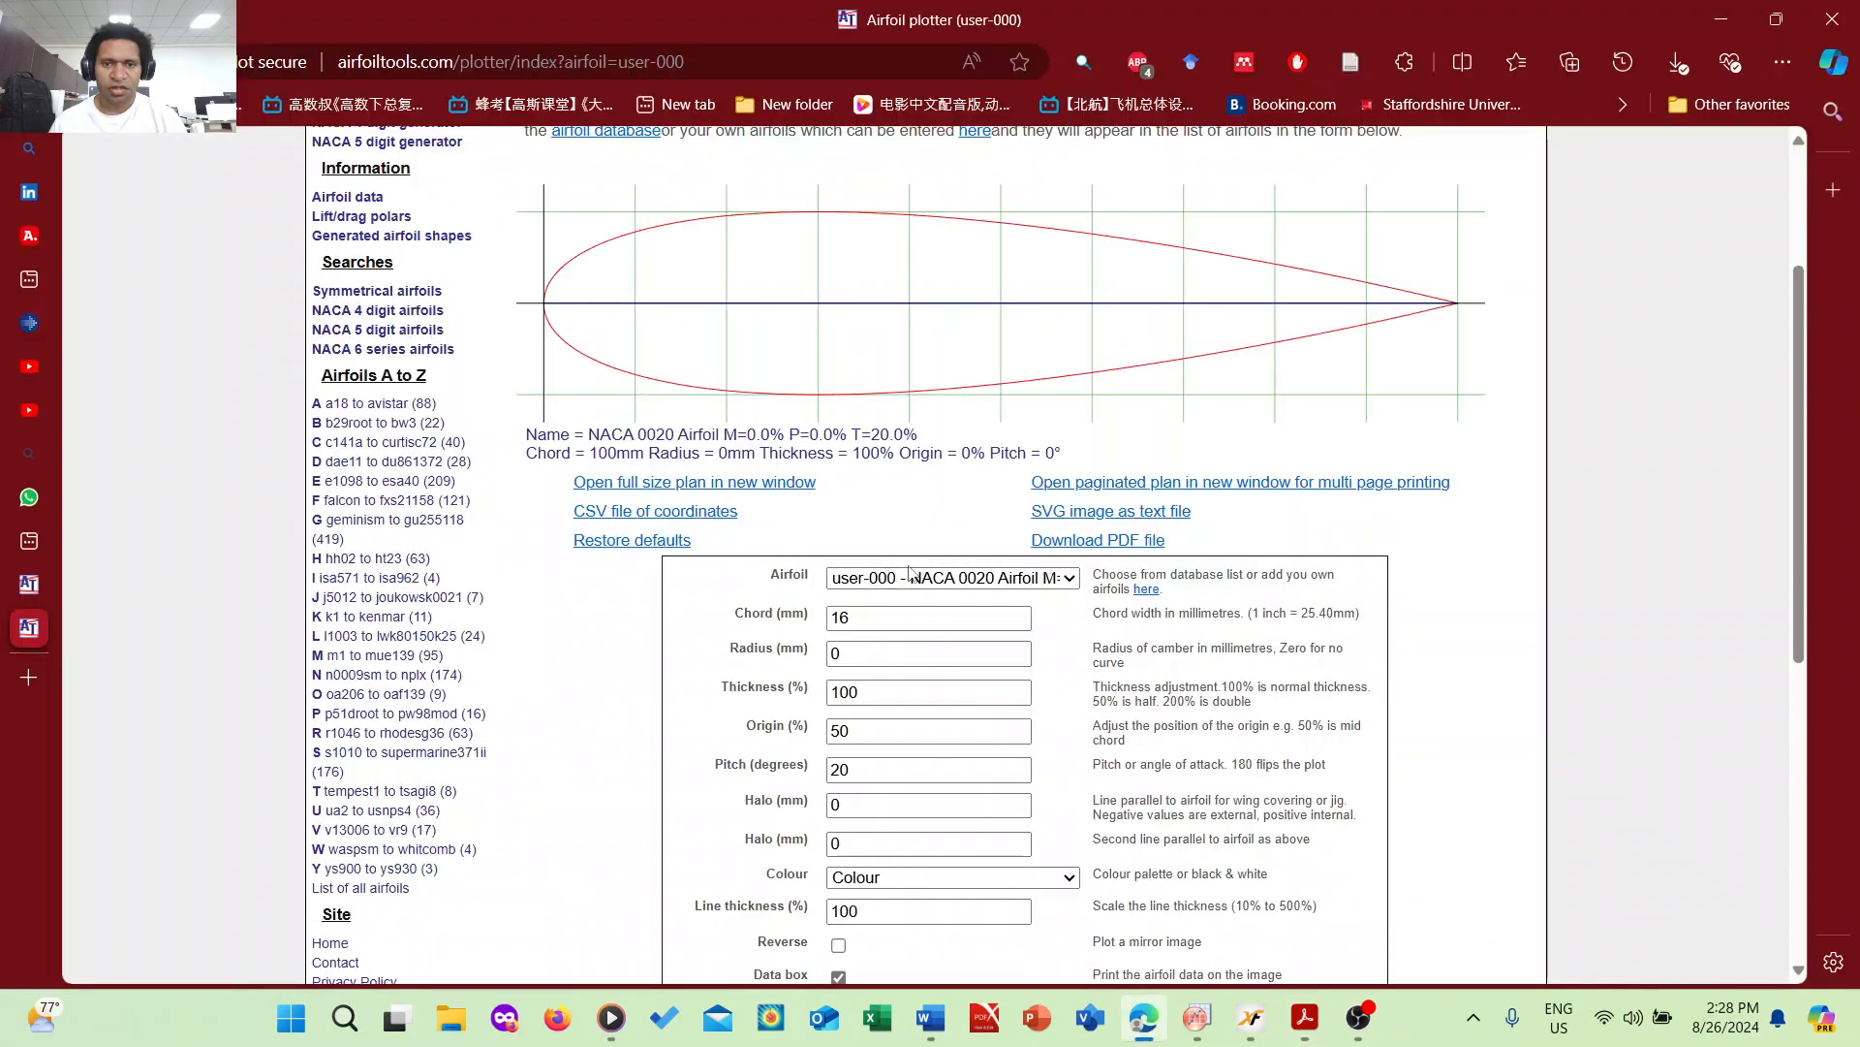
key("alt+Tab")
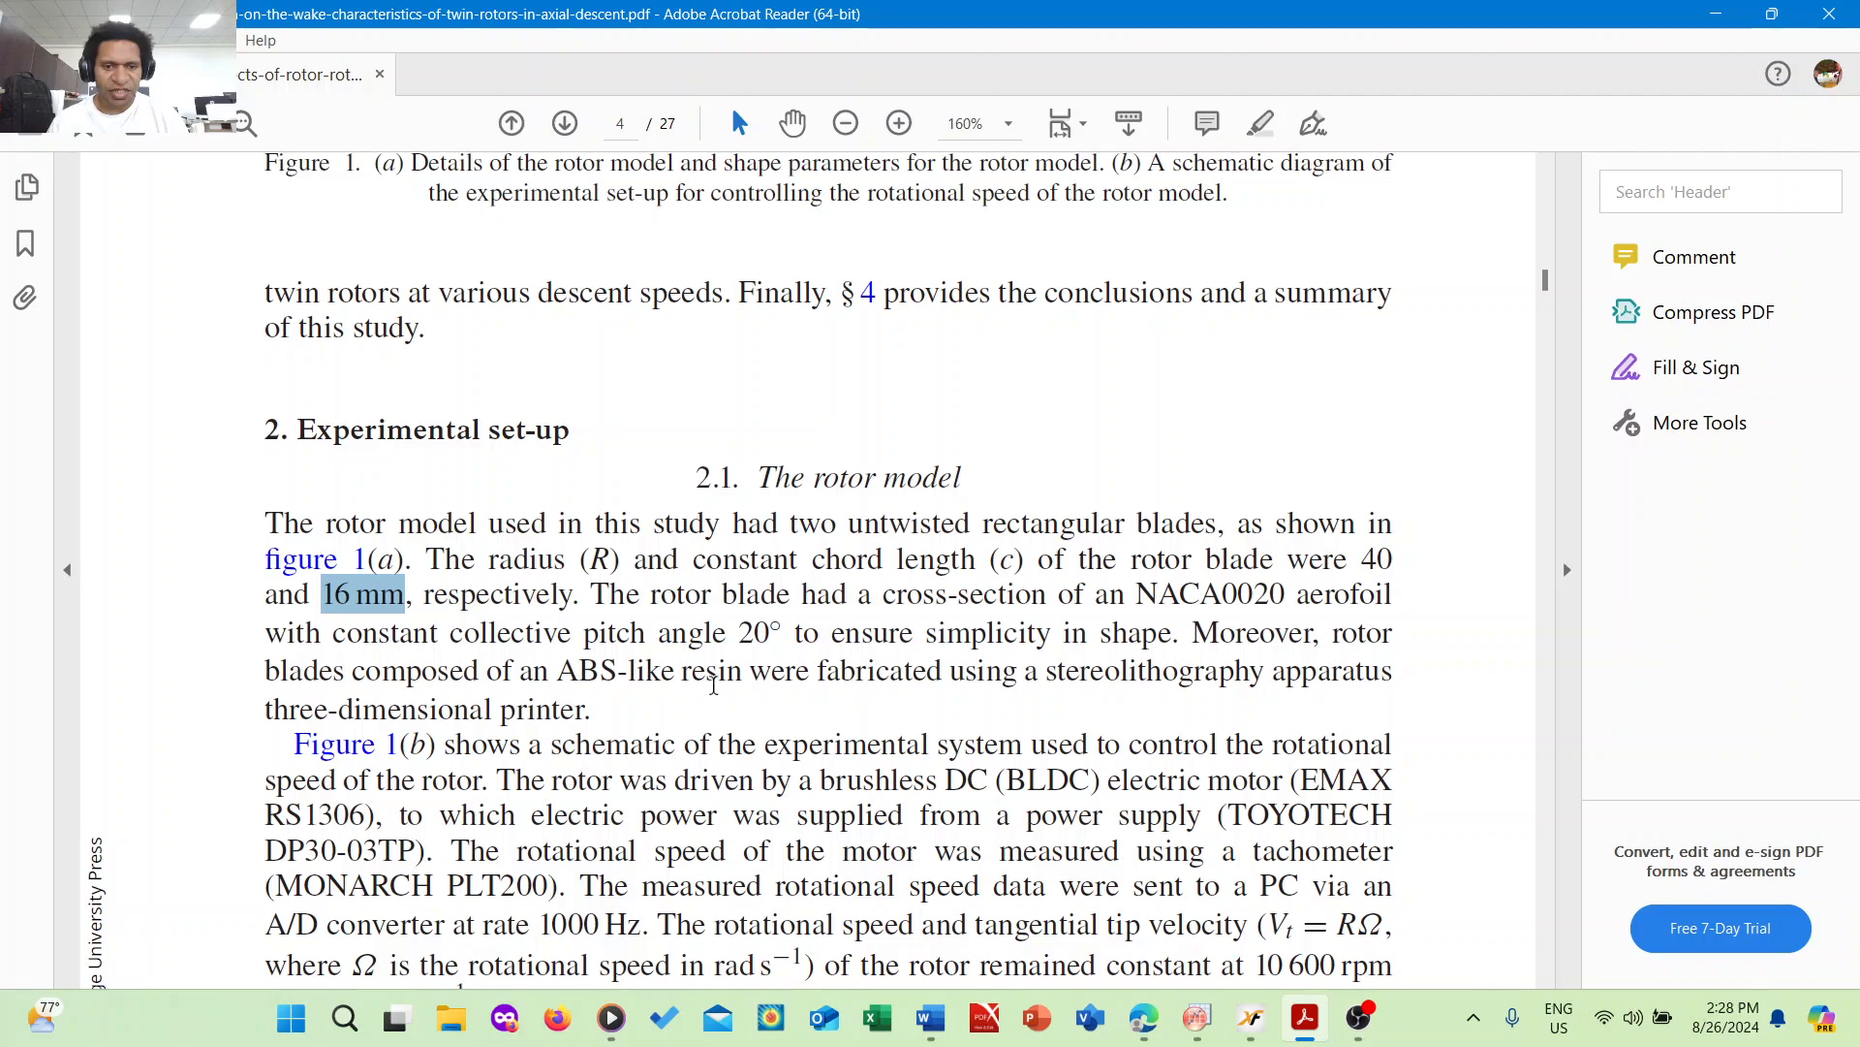
key("alt+Tab")
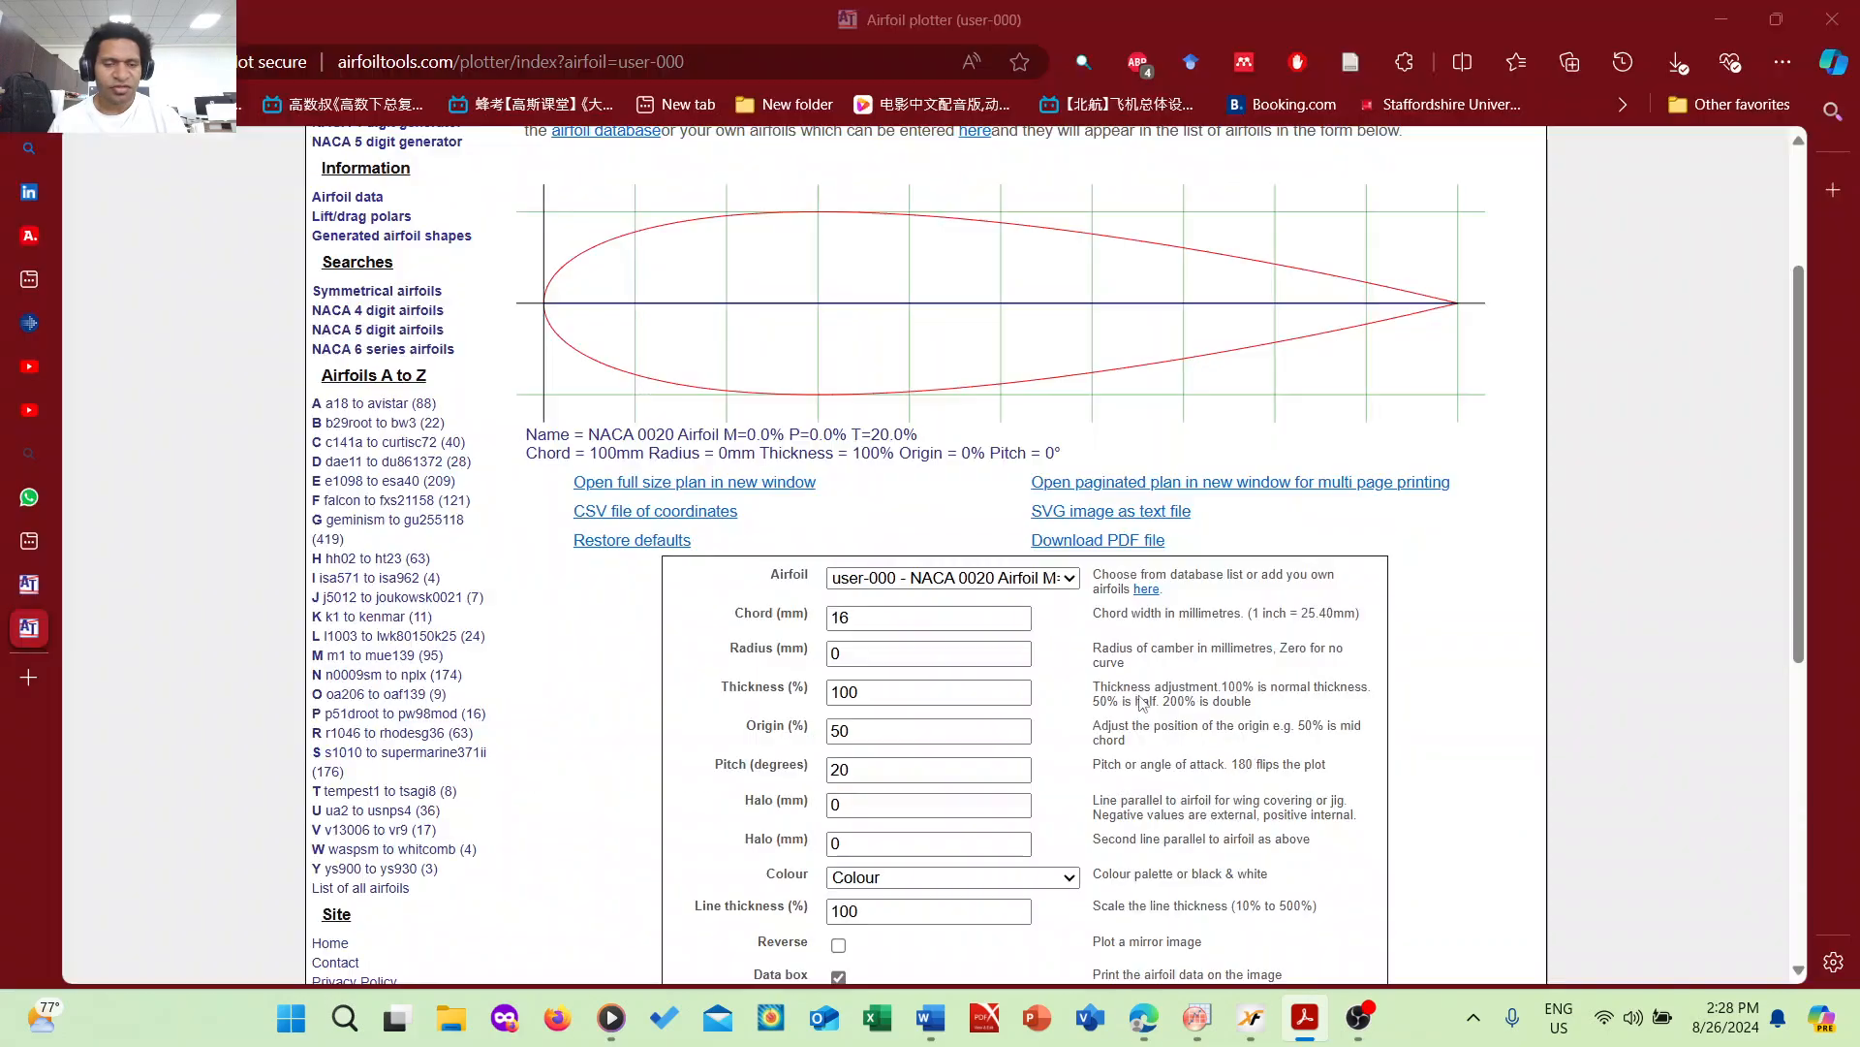
scroll(1028, 472, "down", 5)
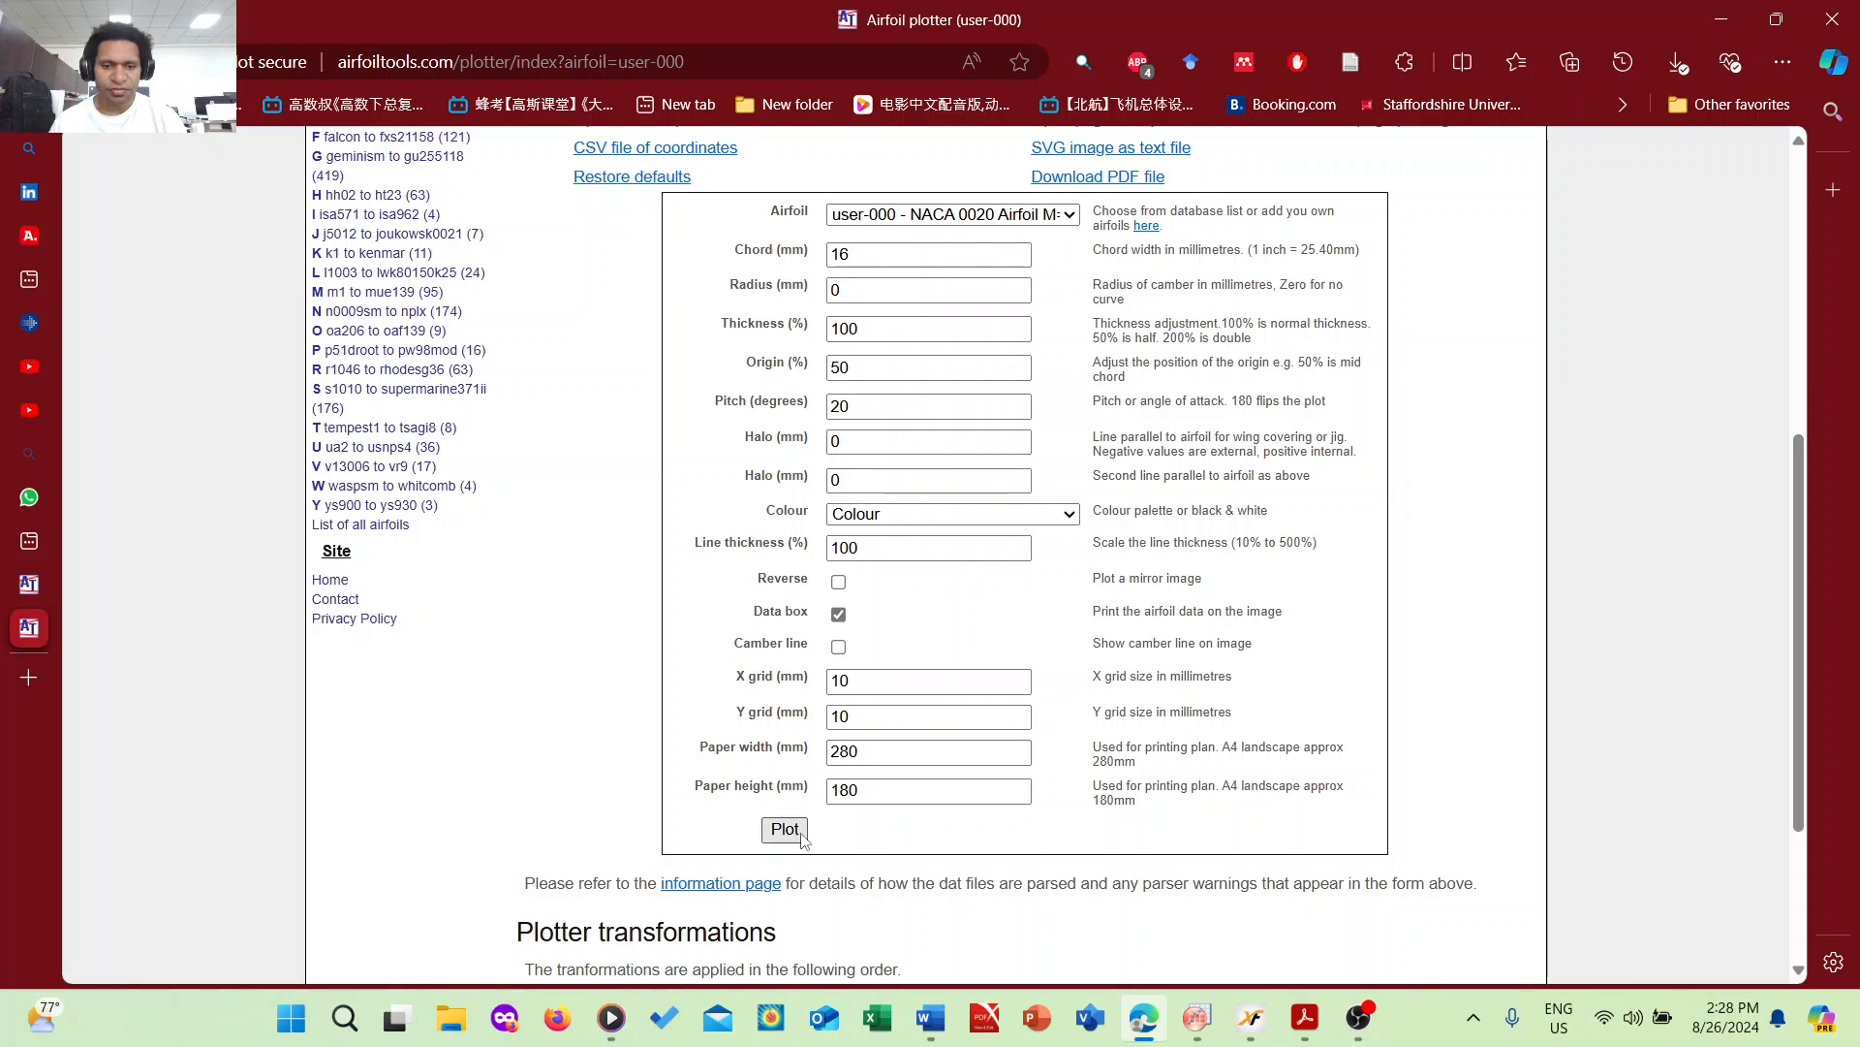
left_click(785, 829)
- Examine the plotted airfoil and check its name, chord, origin and pitch in the data line below the plot
scroll(1260, 524, "up", 5)
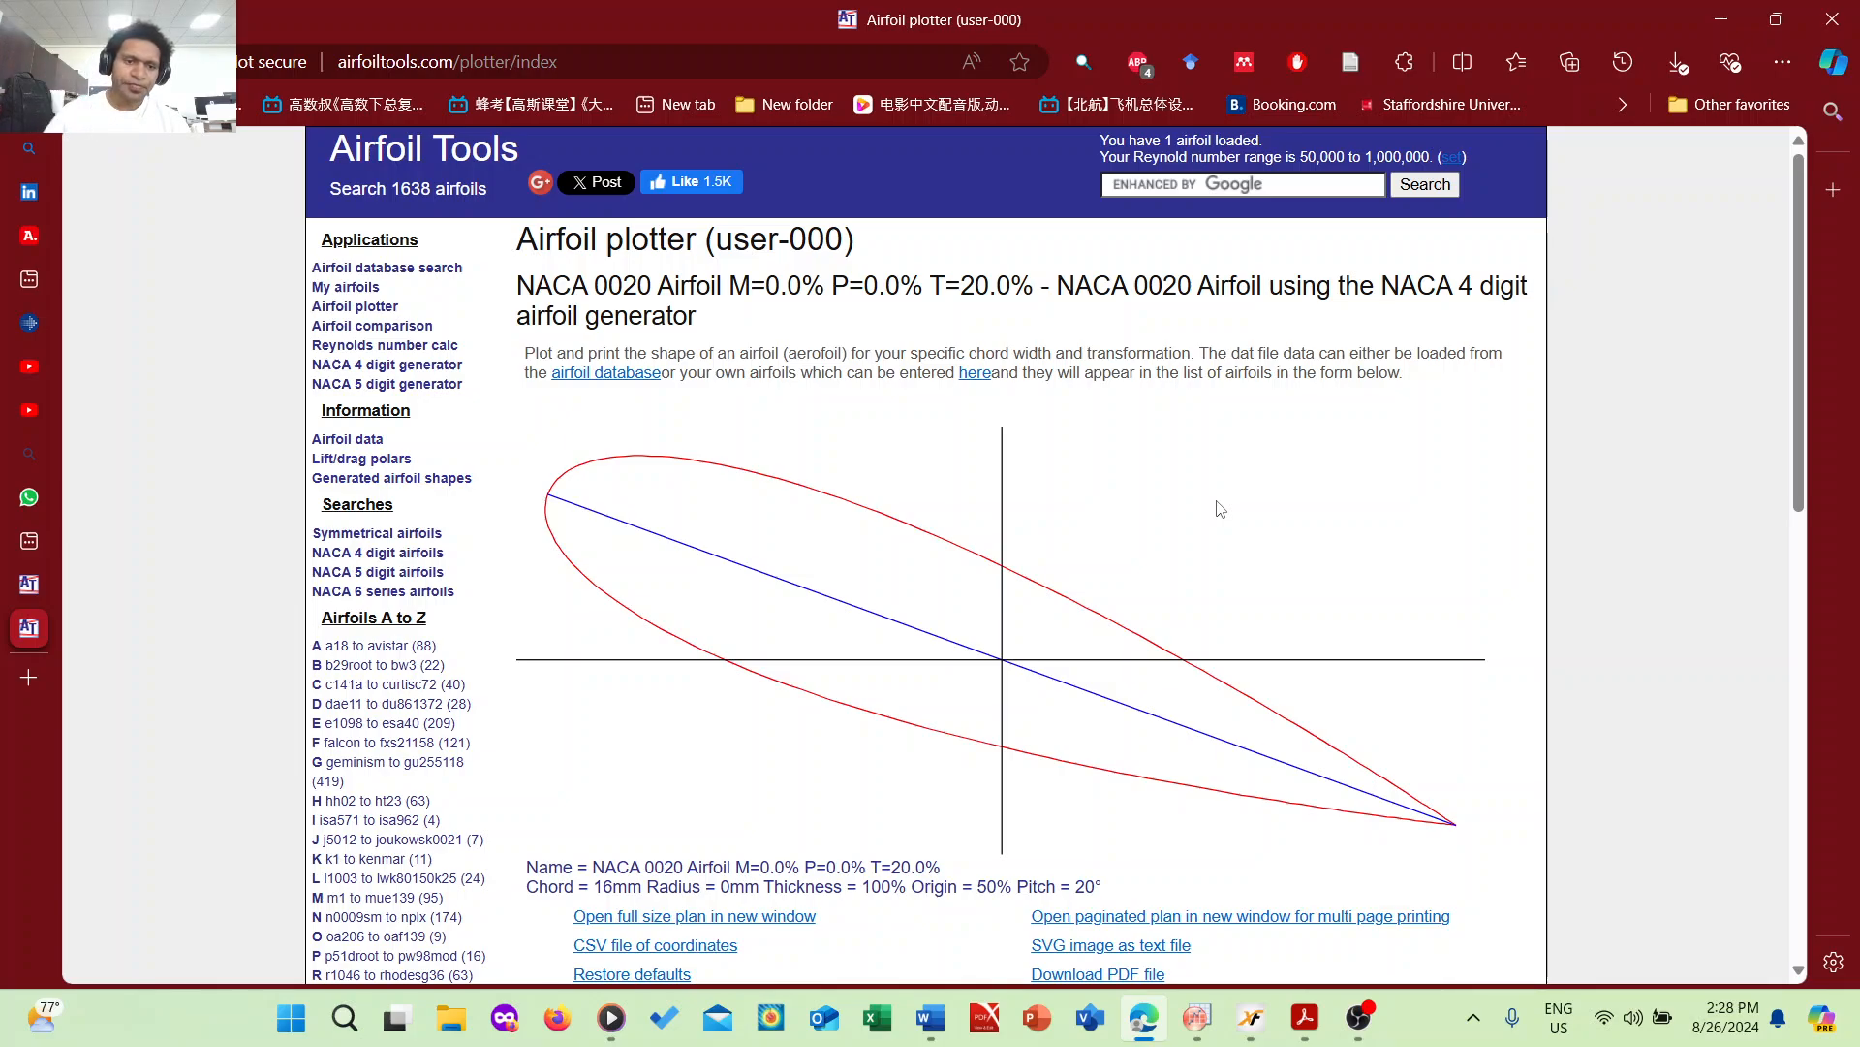
scroll(1021, 550, "down", 1)
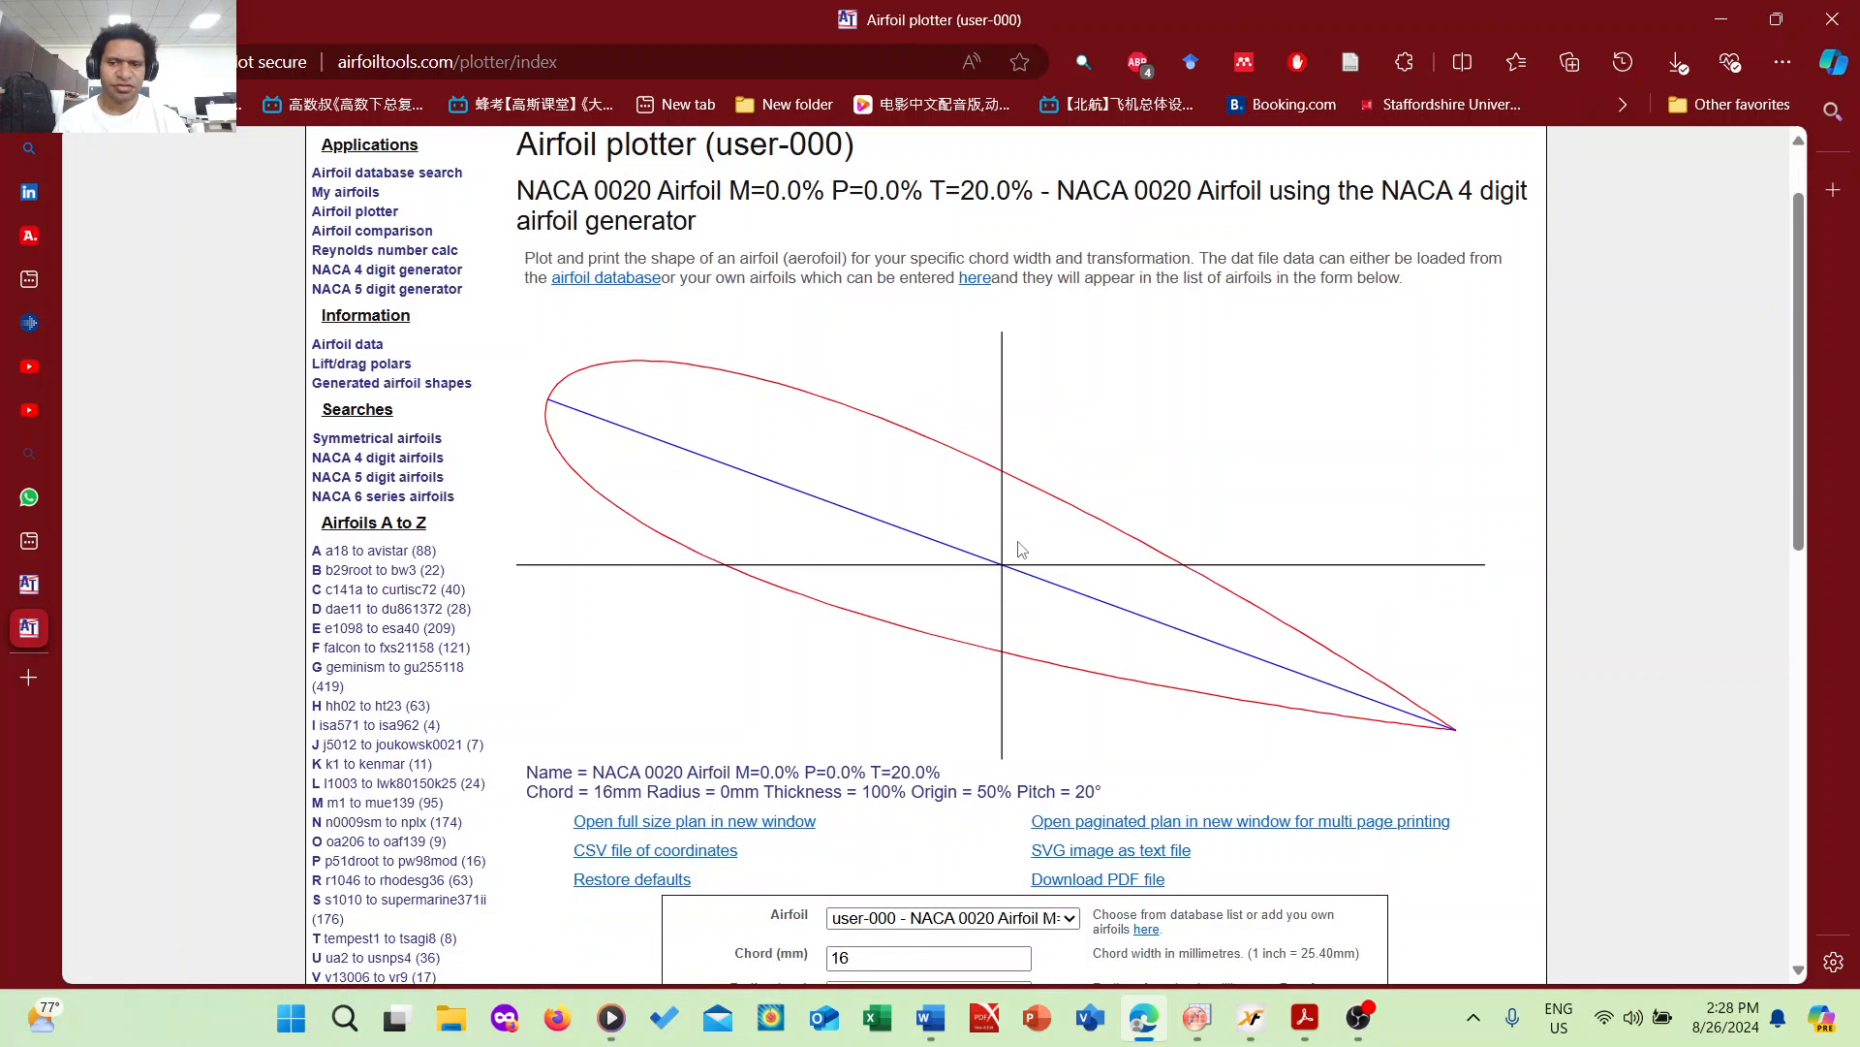
scroll(940, 502, "down", 2)
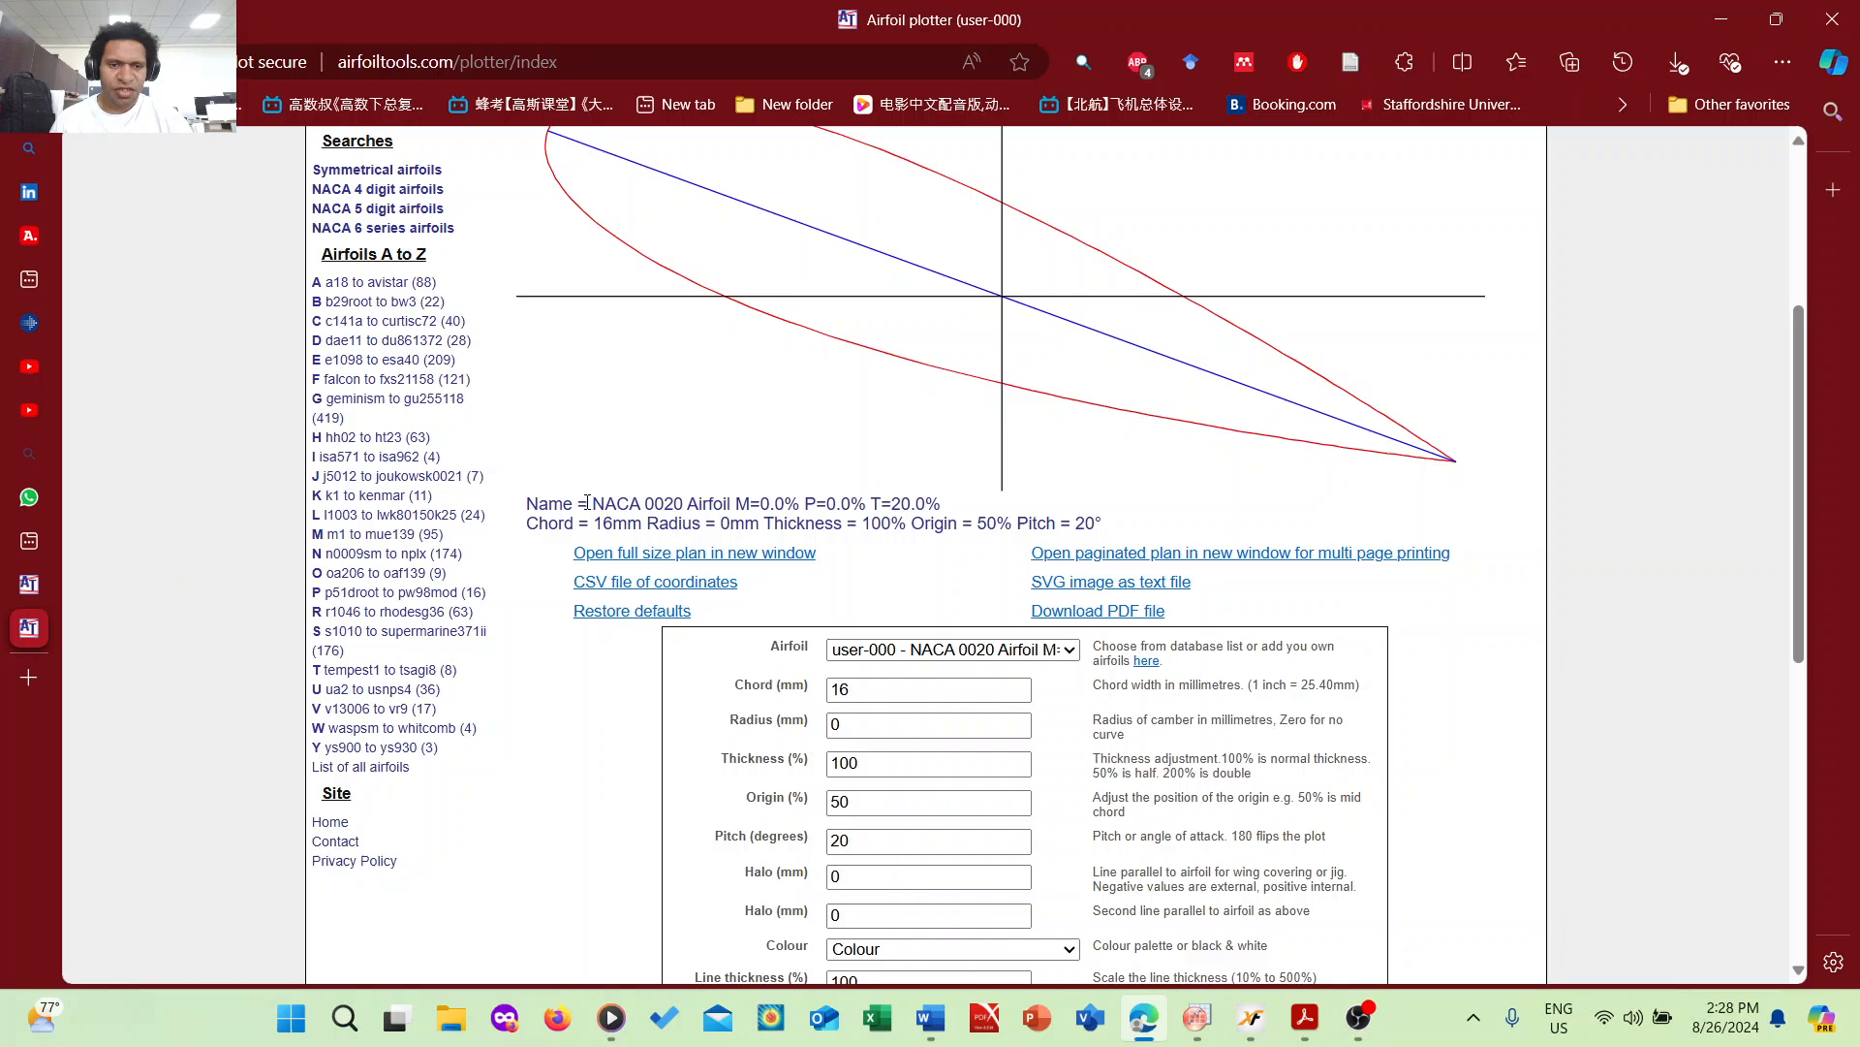
left_click_drag(594, 502, 683, 502)
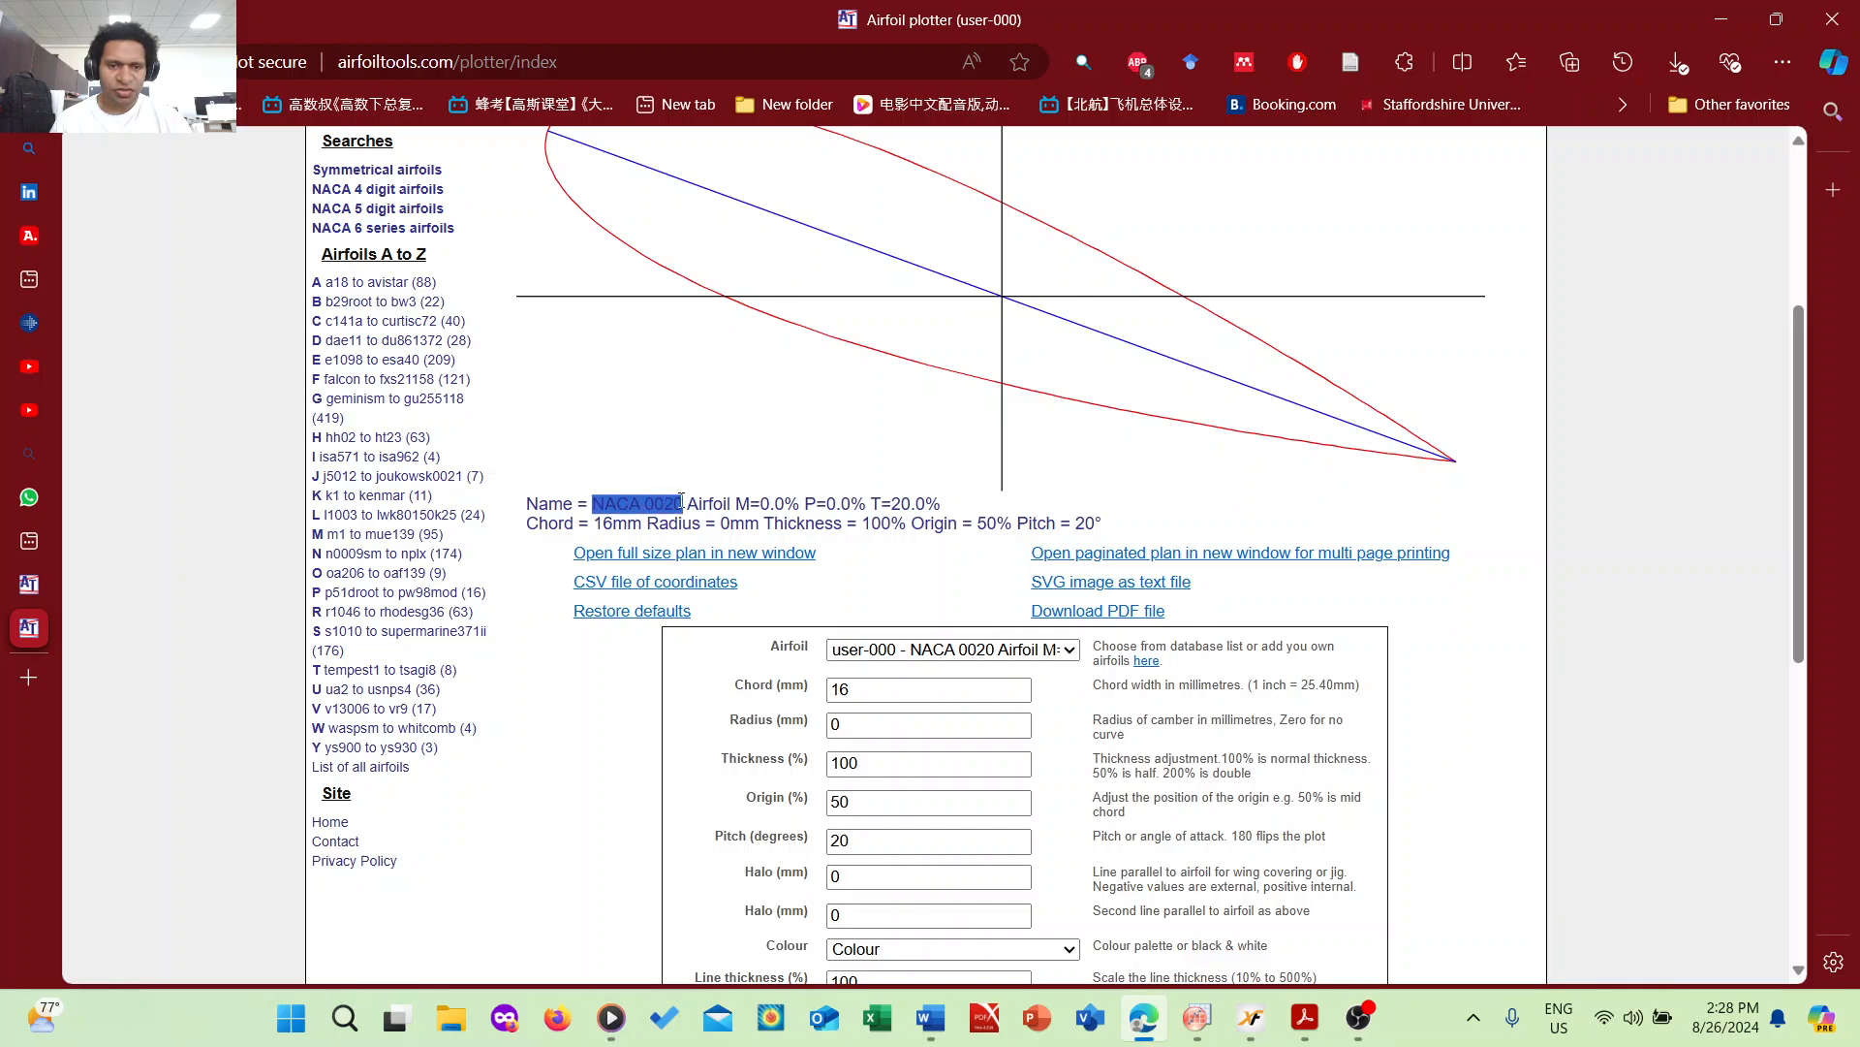
left_click(877, 447)
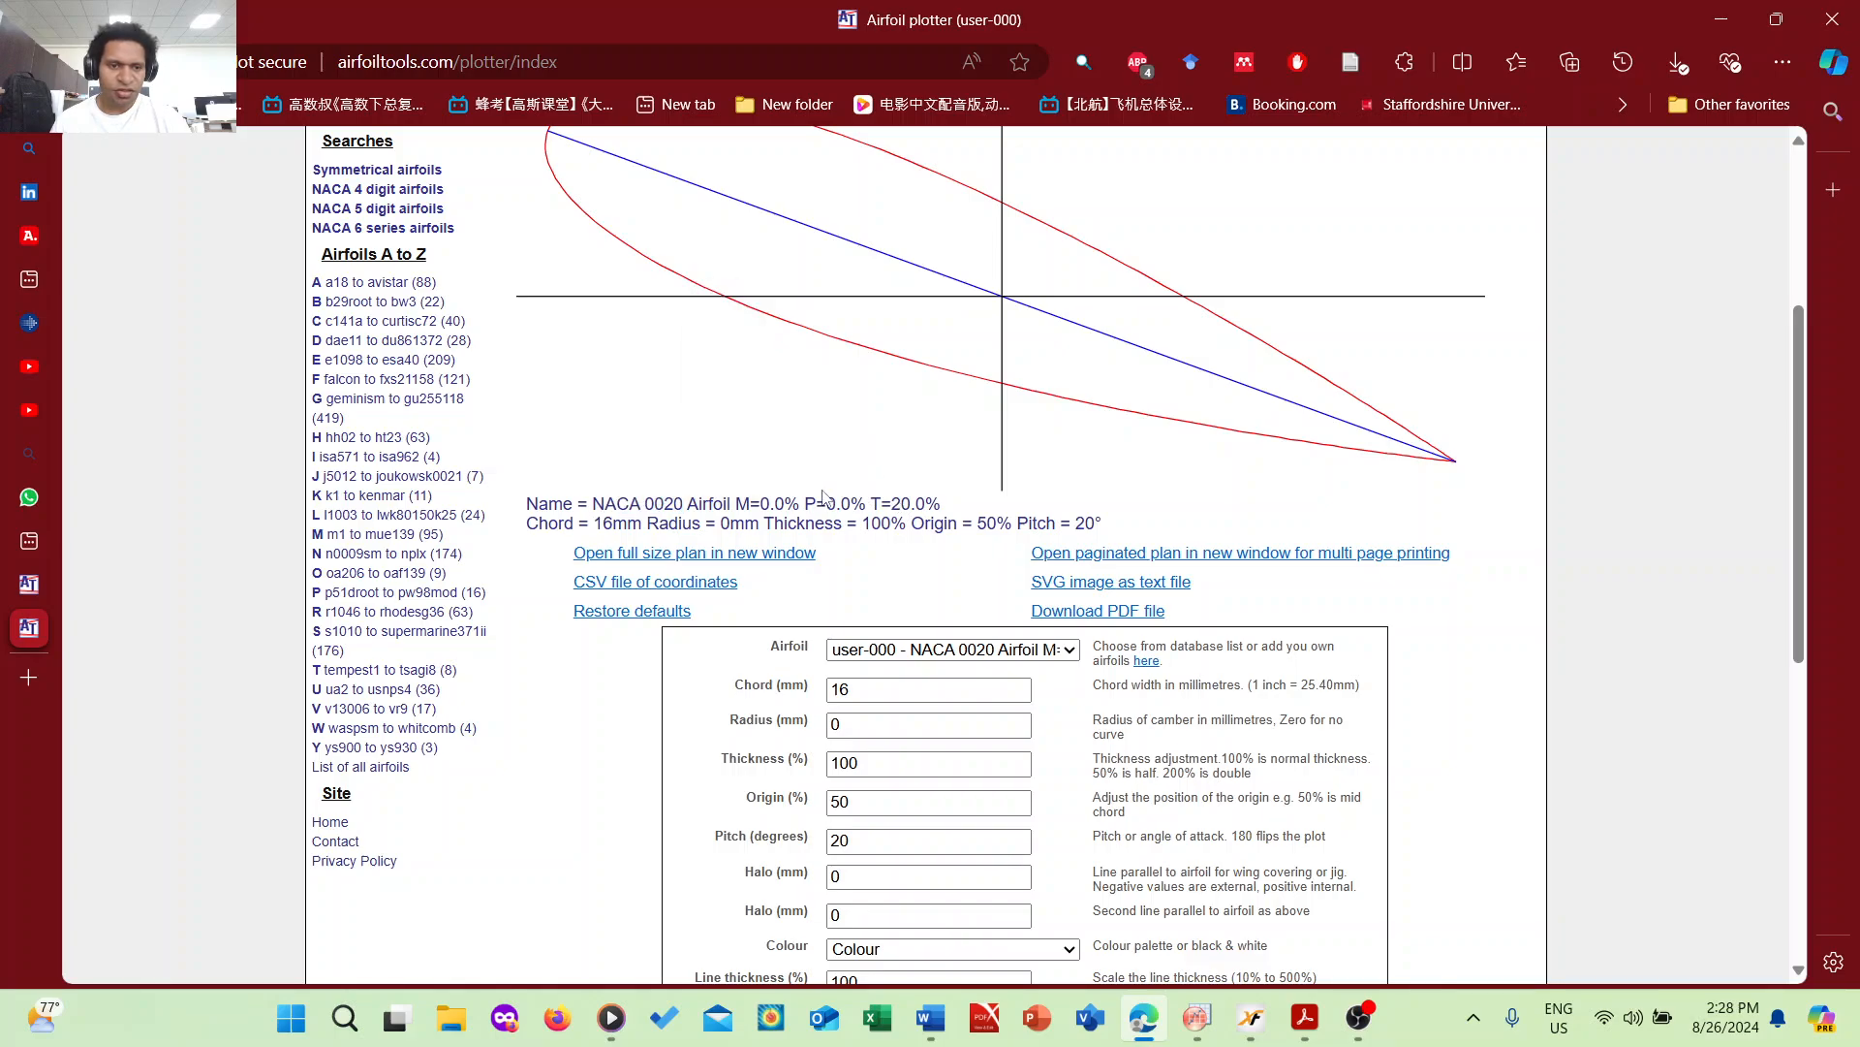
left_click_drag(529, 524, 646, 528)
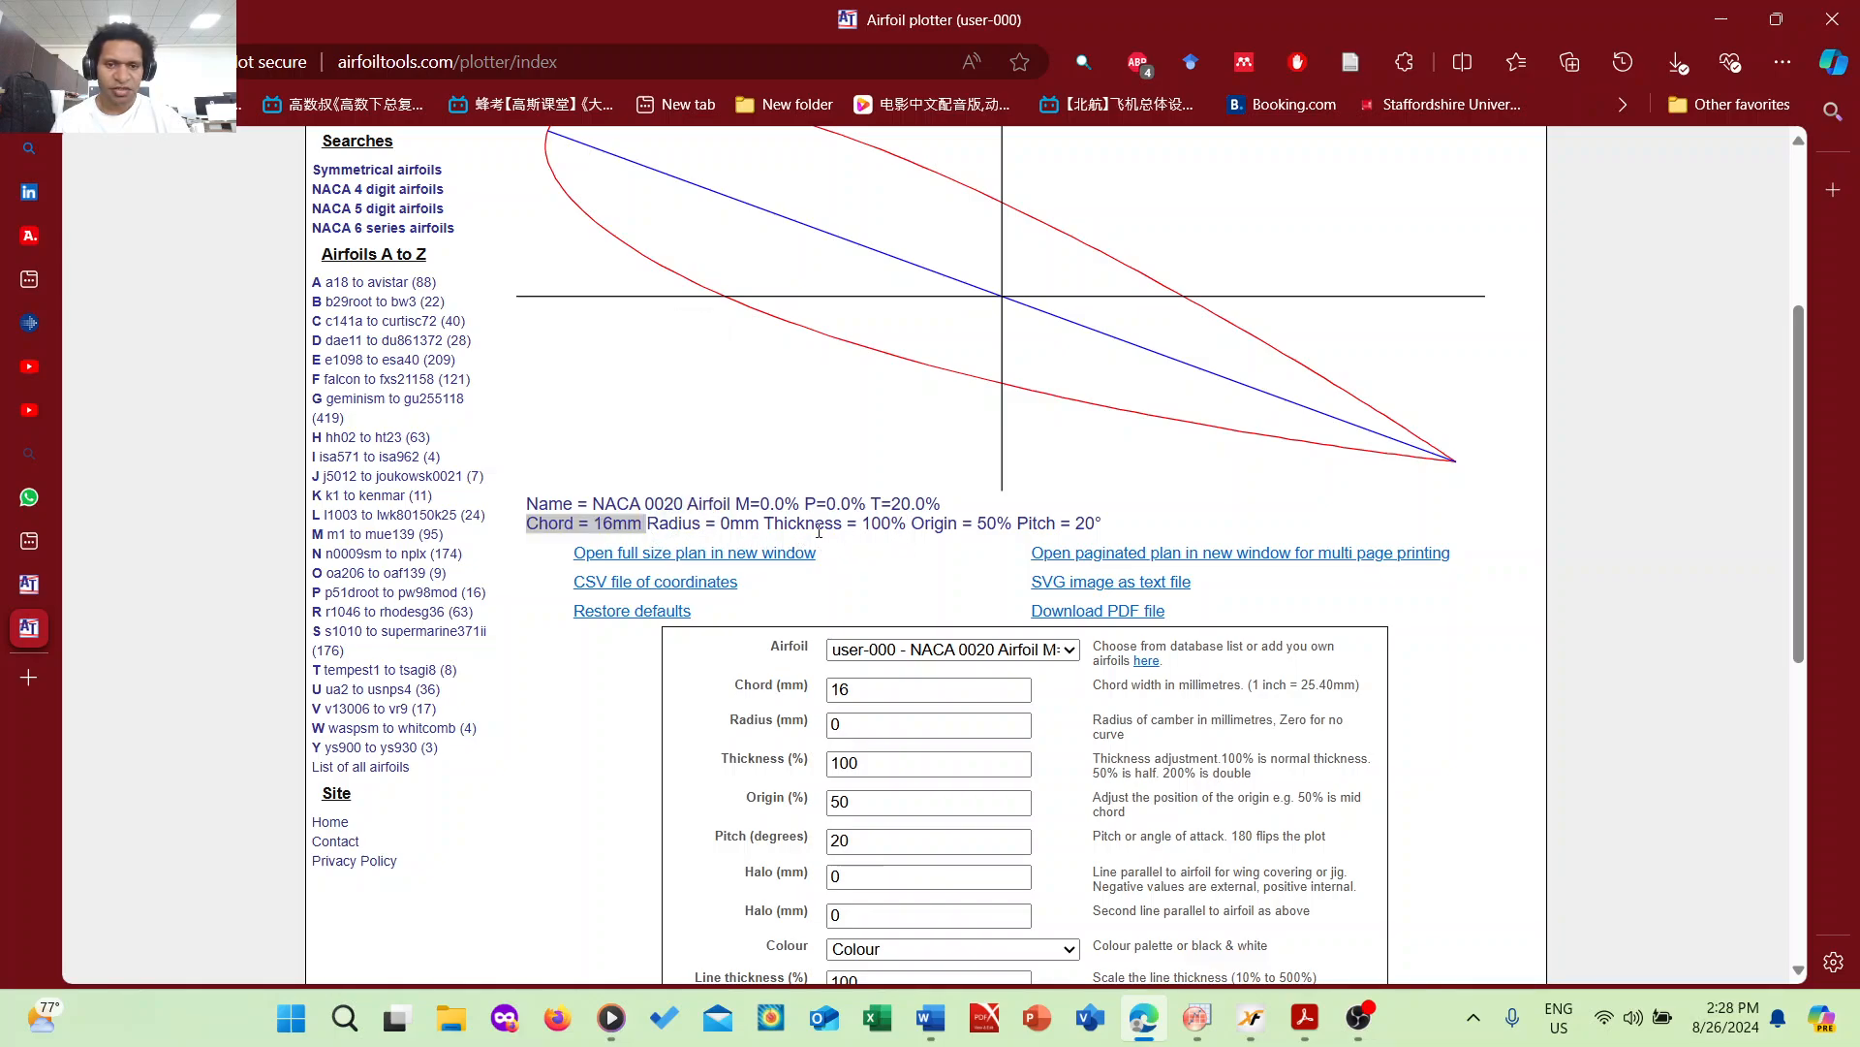
left_click_drag(912, 524, 1014, 534)
scroll(1015, 534, "up", 2)
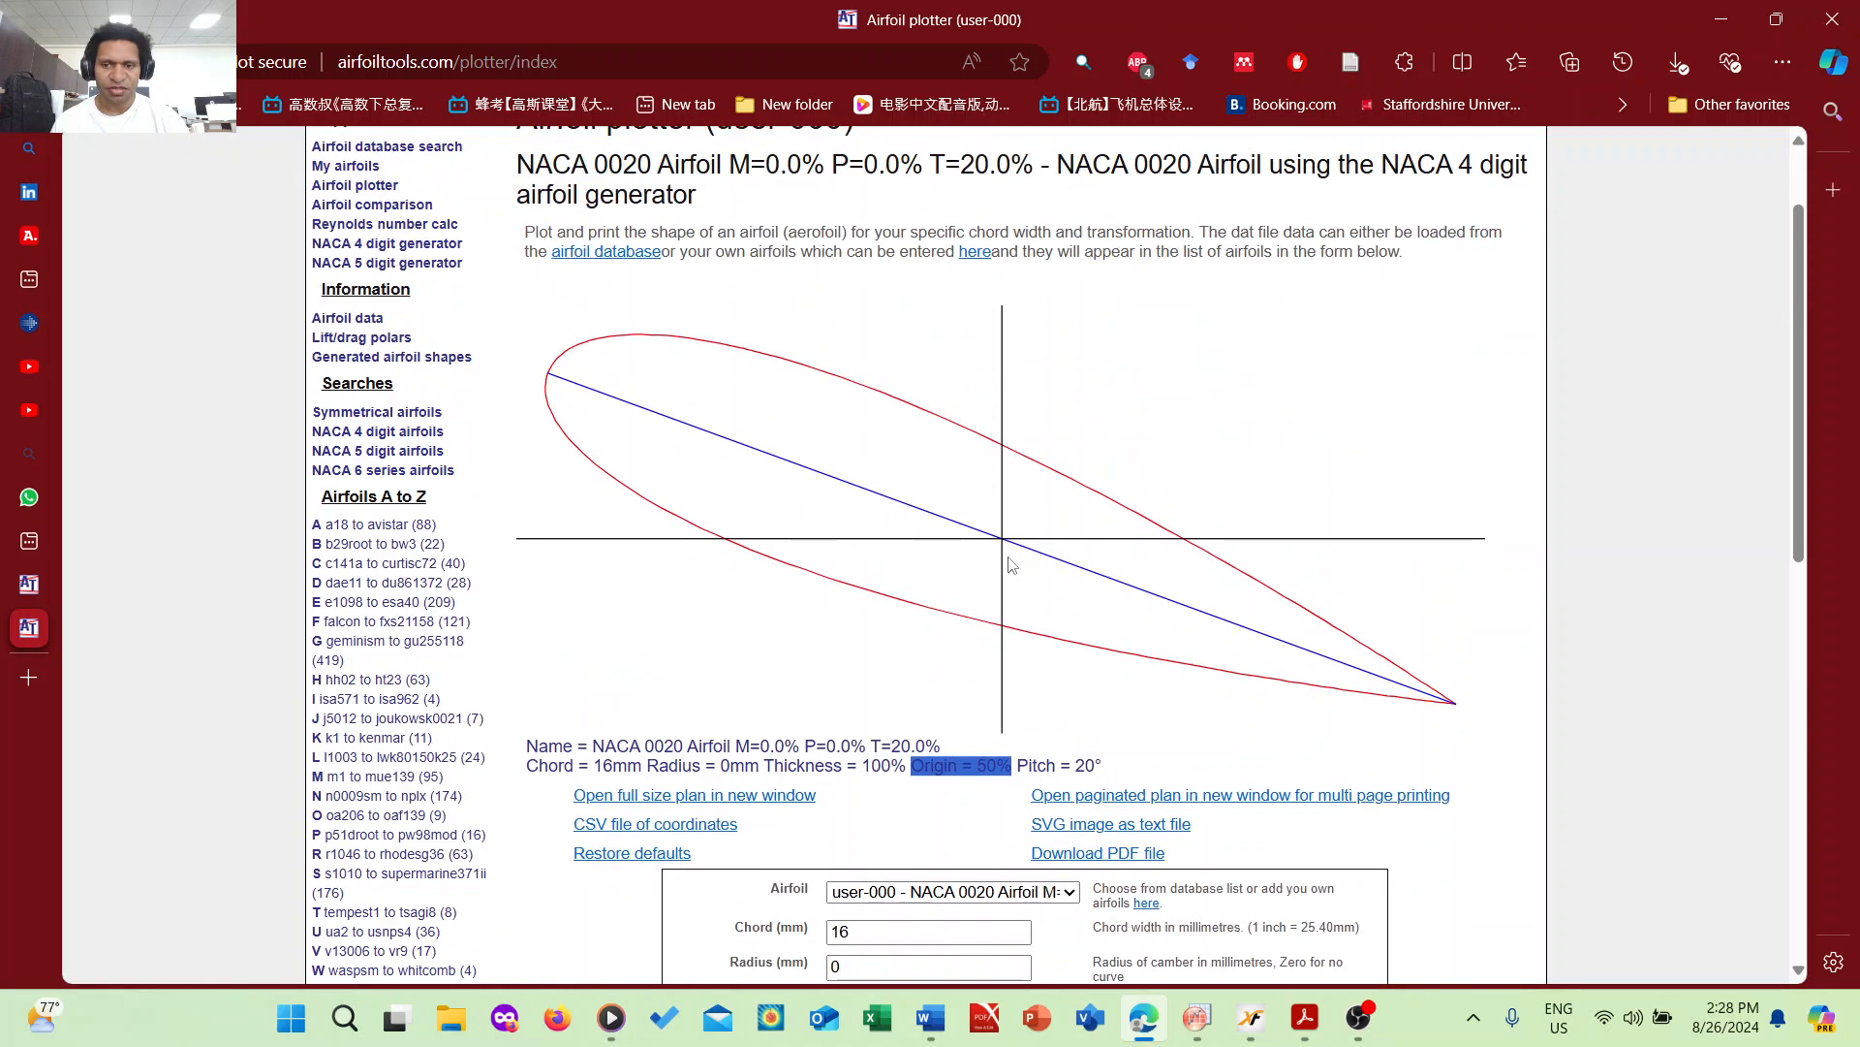
scroll(1010, 562, "down", 1)
left_click(1175, 617)
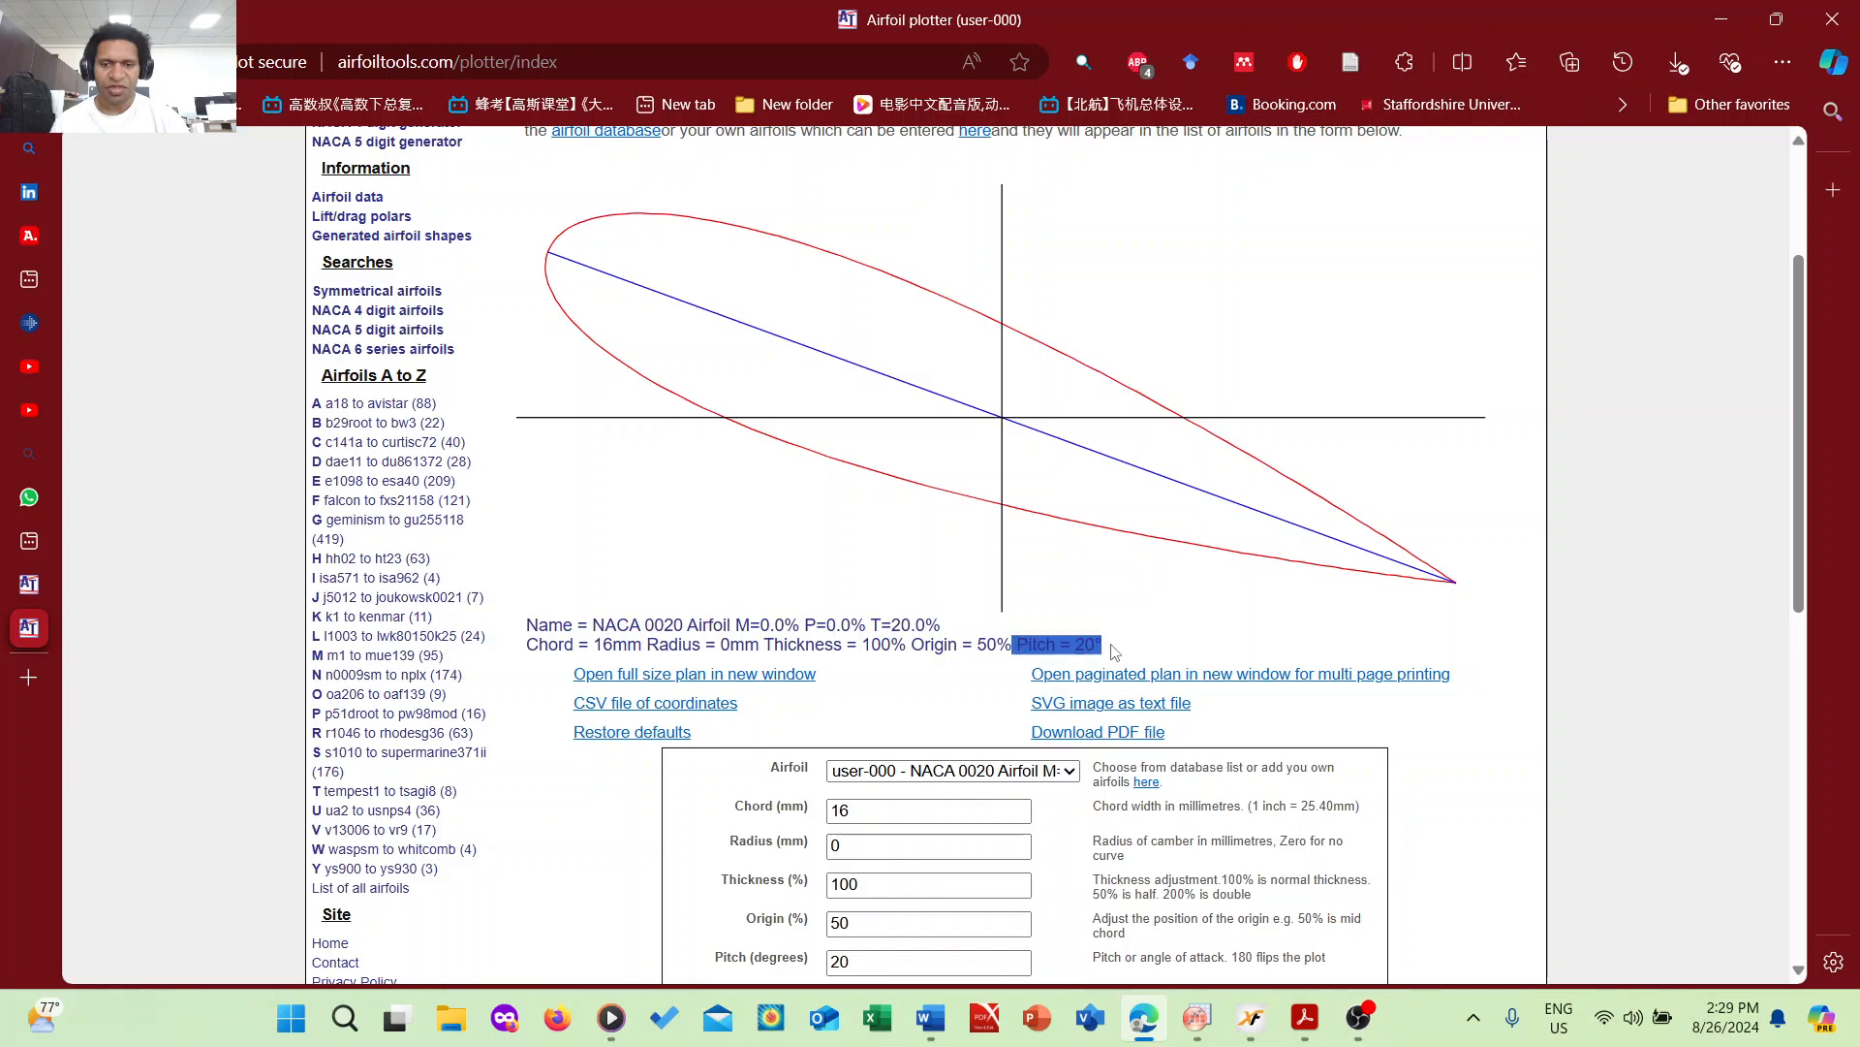
left_click_drag(1012, 644, 1114, 648)
left_click(800, 555)
- Download the CSV file of the airfoil coordinates and show user-000.csv in its Downloads folder
scroll(800, 554, "down", 3)
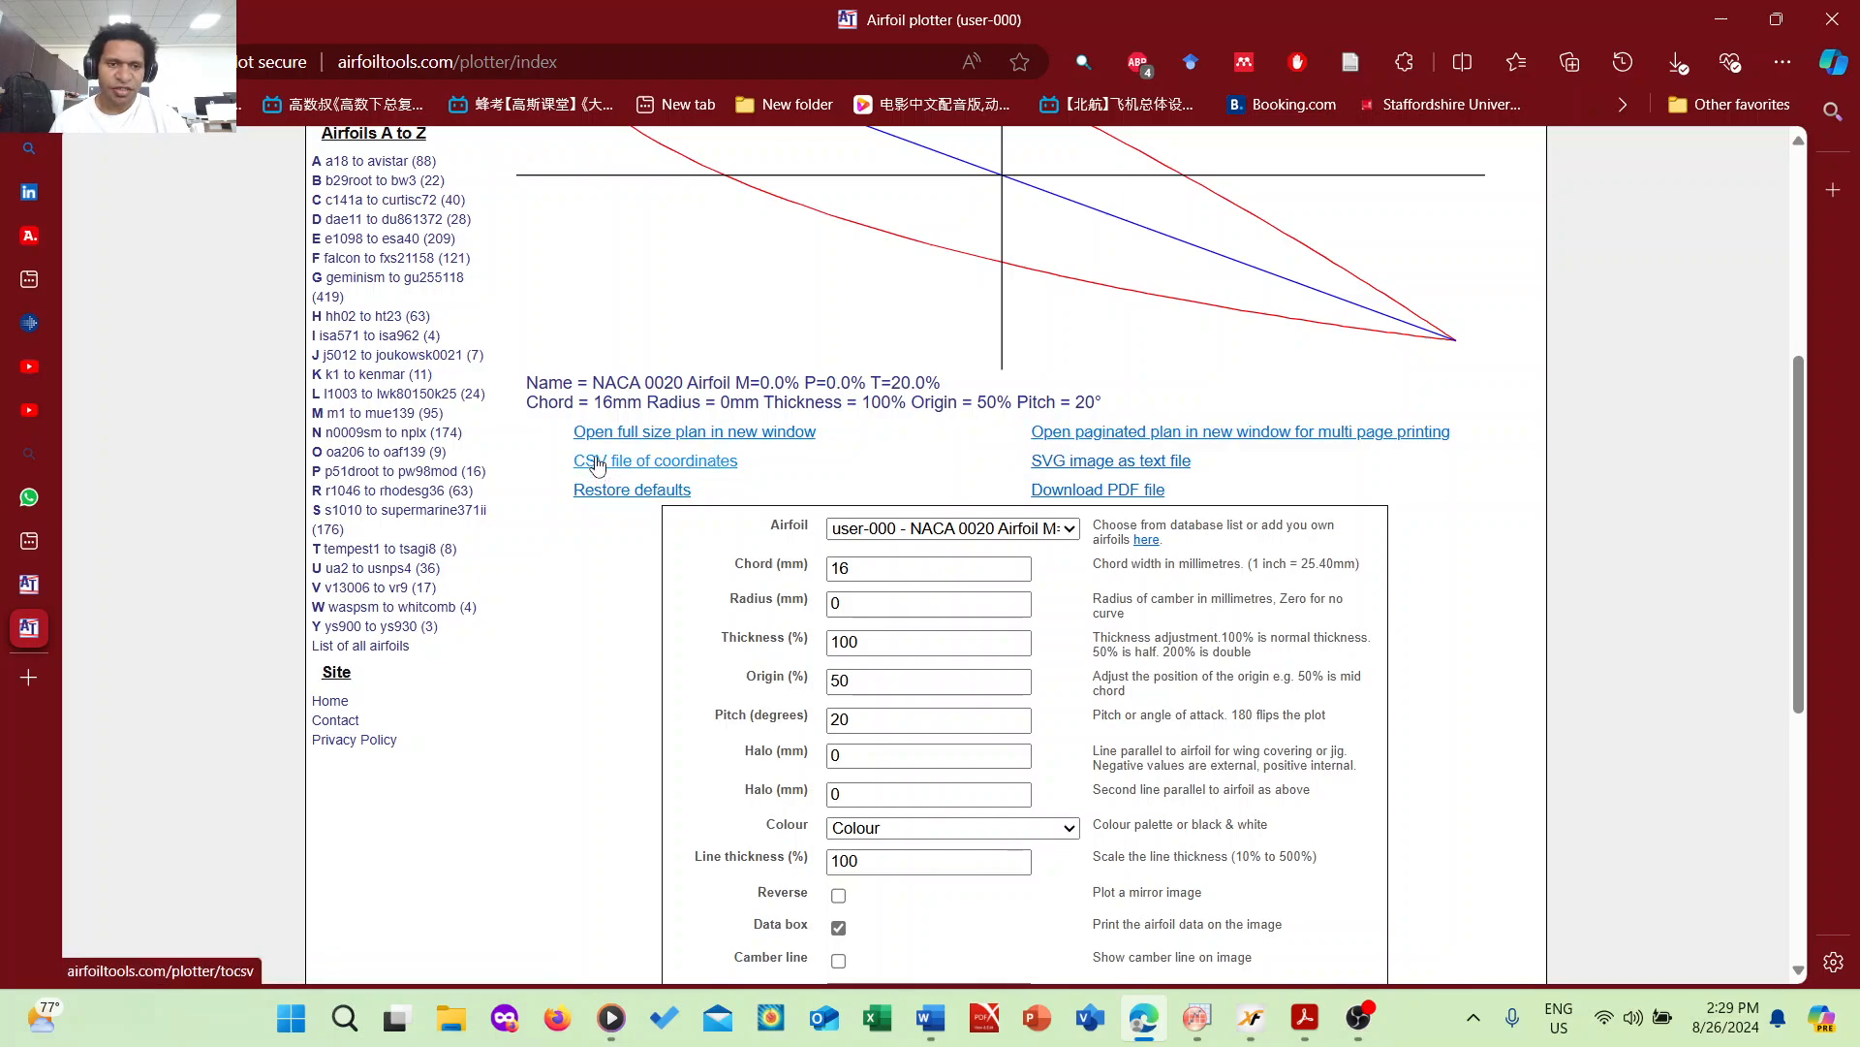
left_click(672, 472)
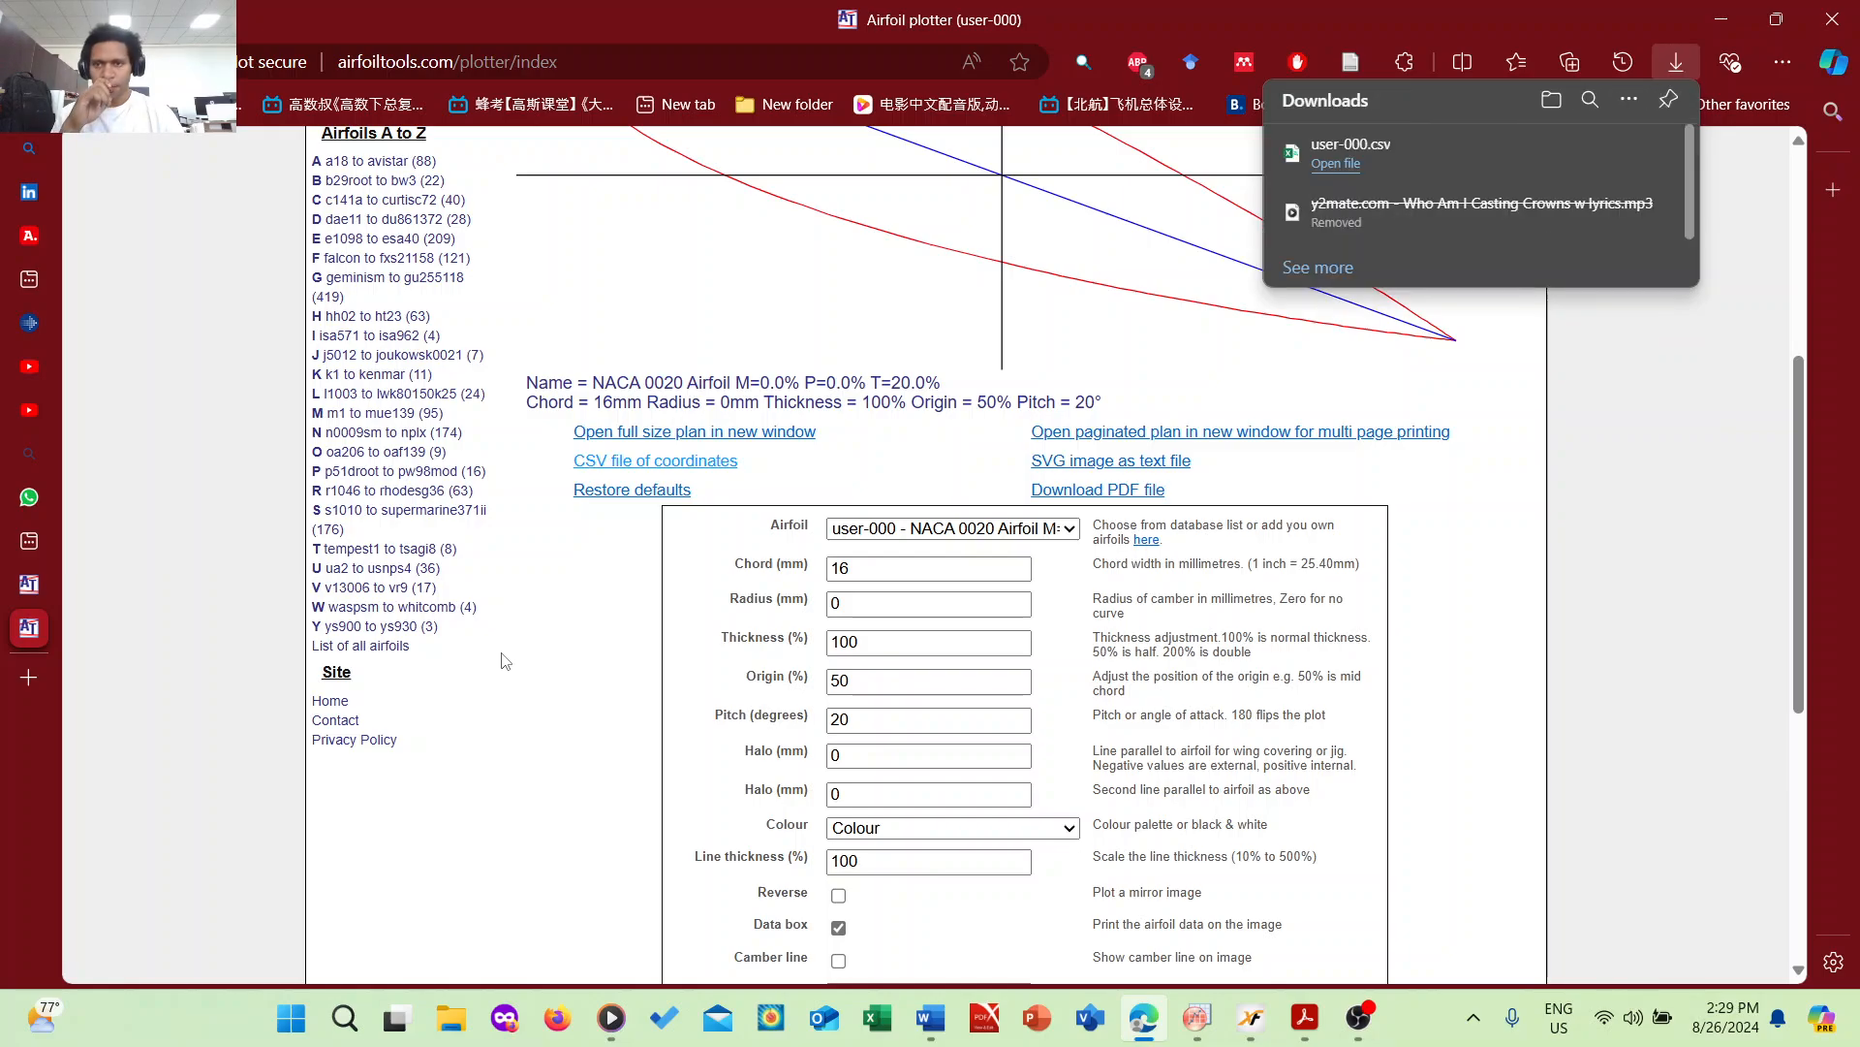
mouse_move(1529, 165)
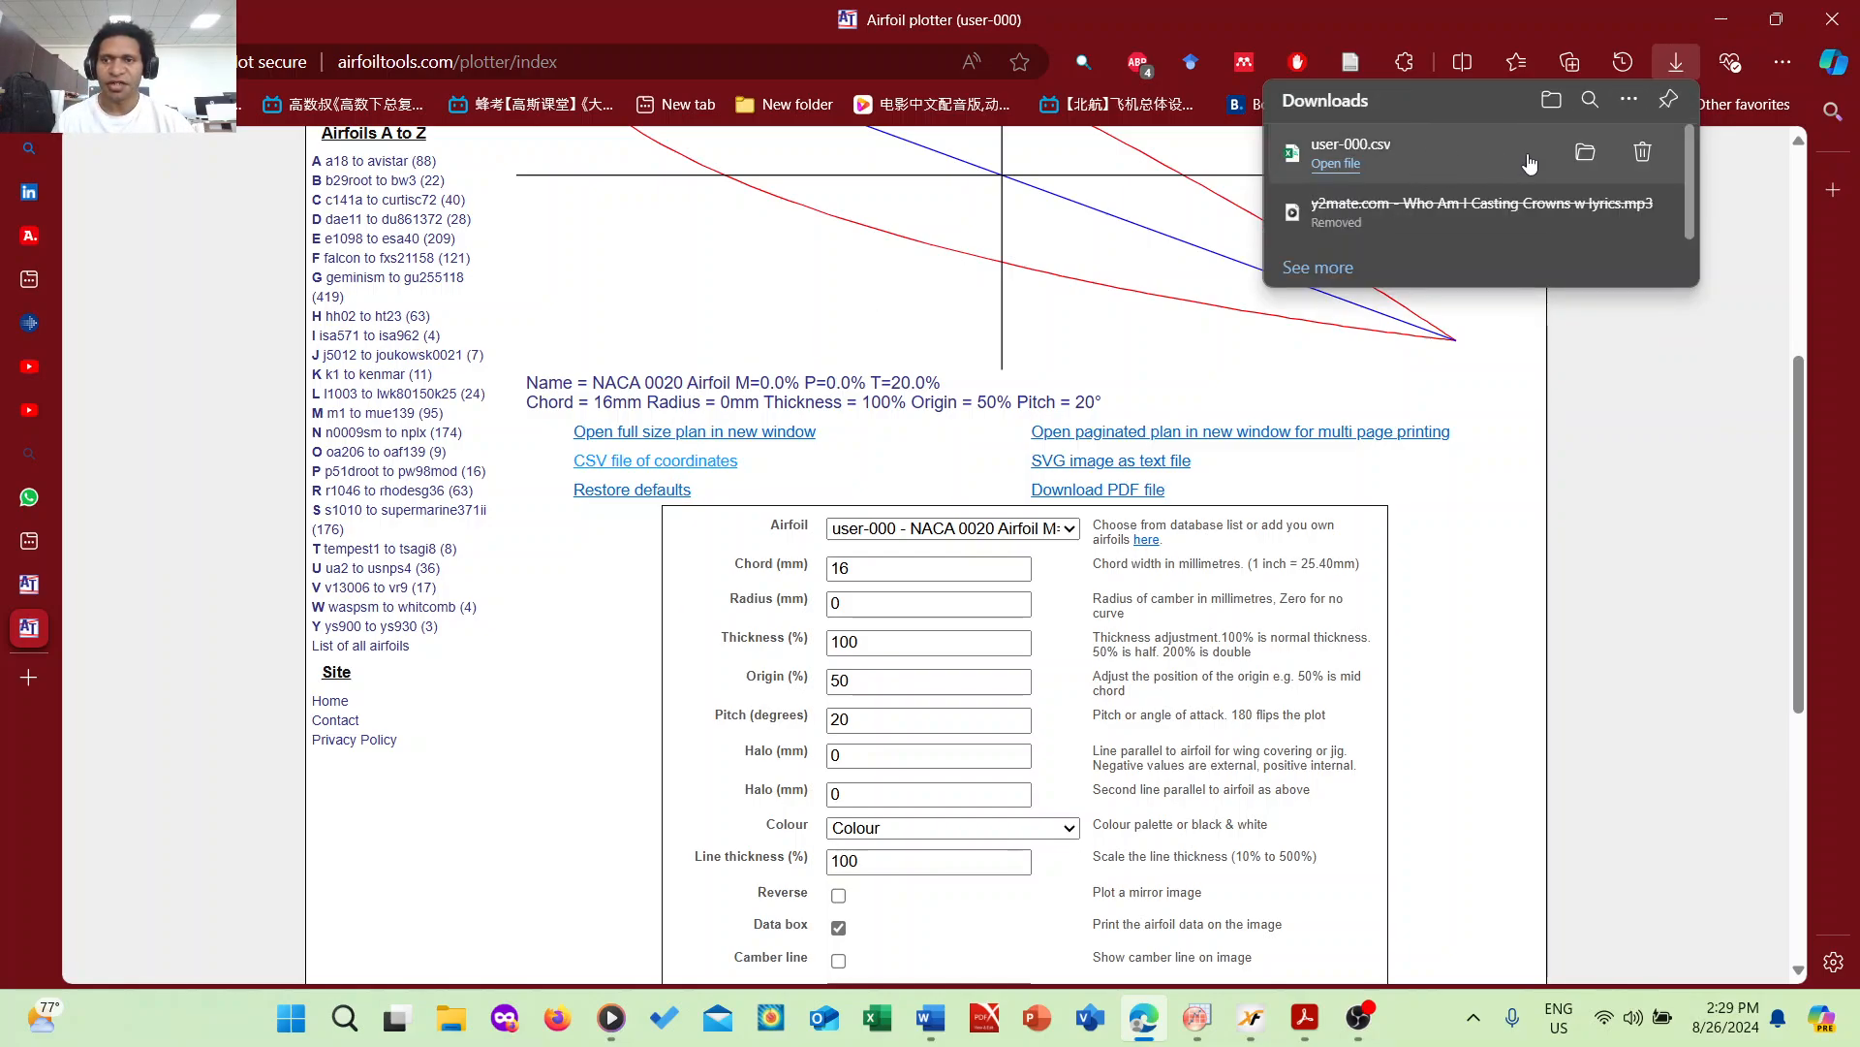
left_click(1584, 150)
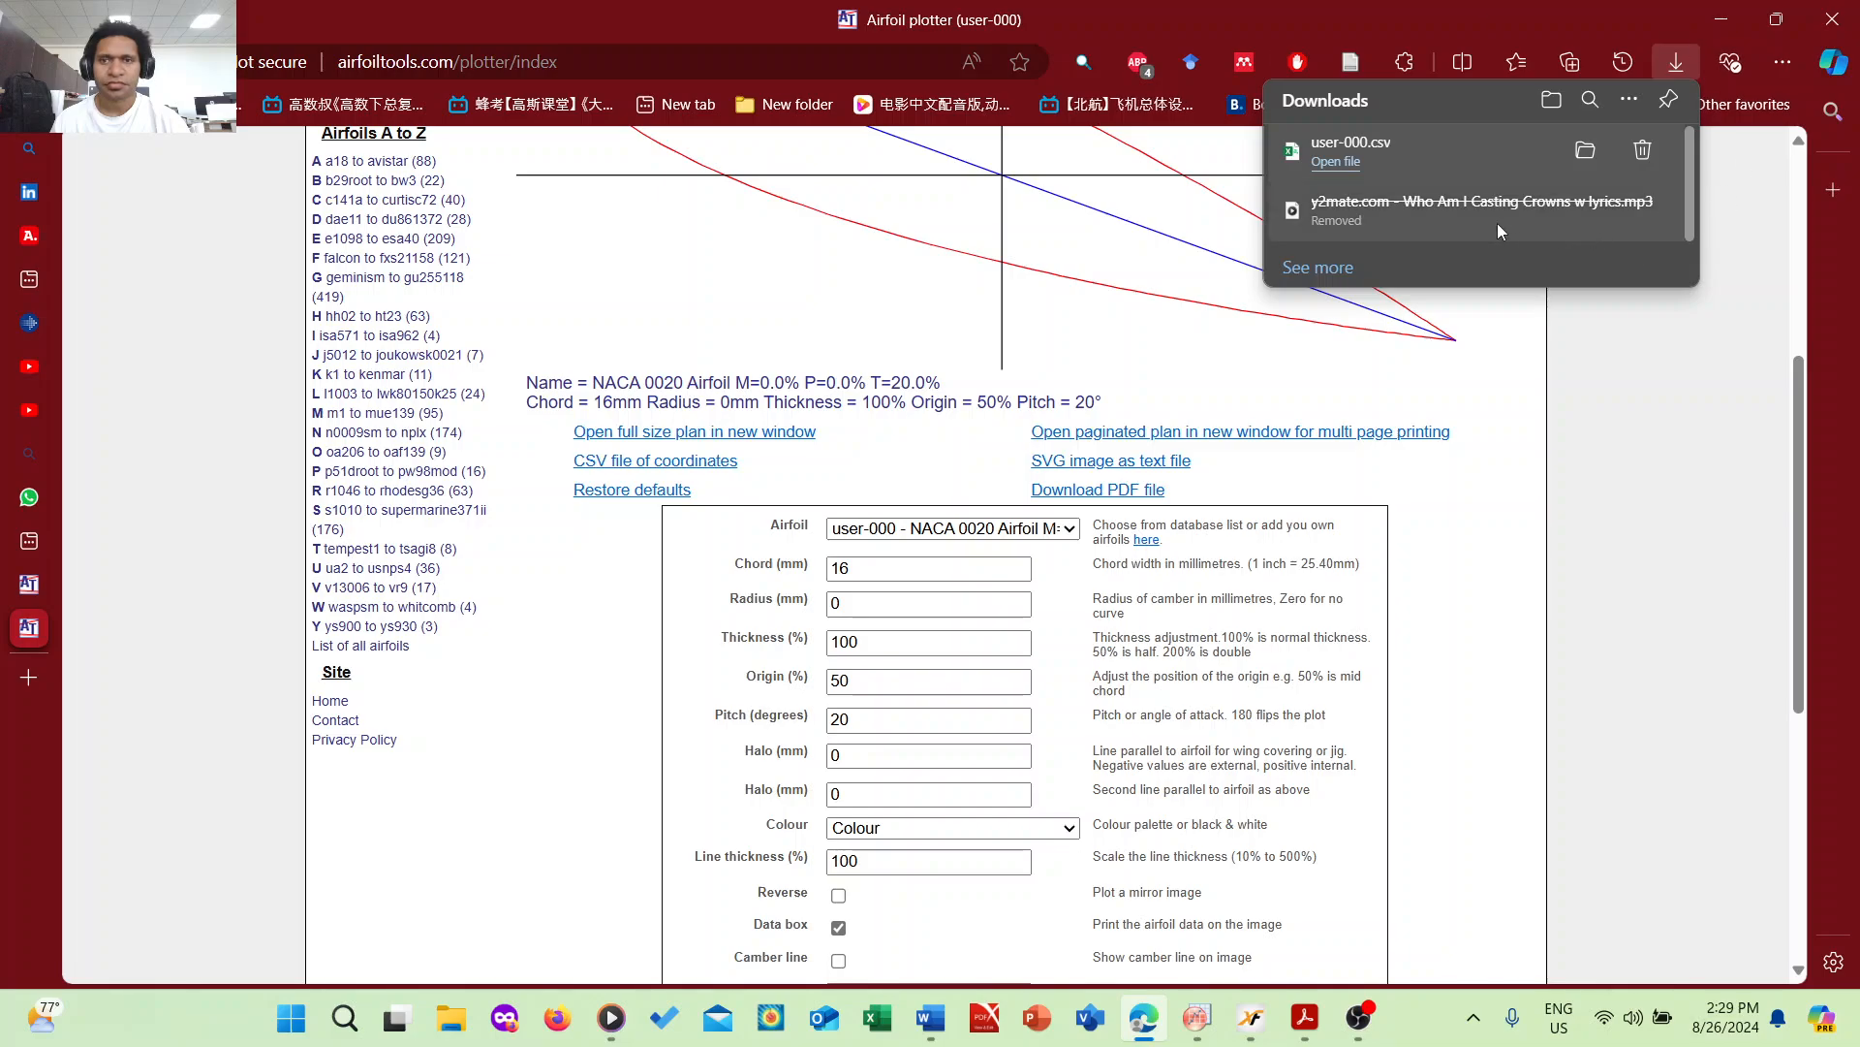
scroll(1249, 524, "down", 2)
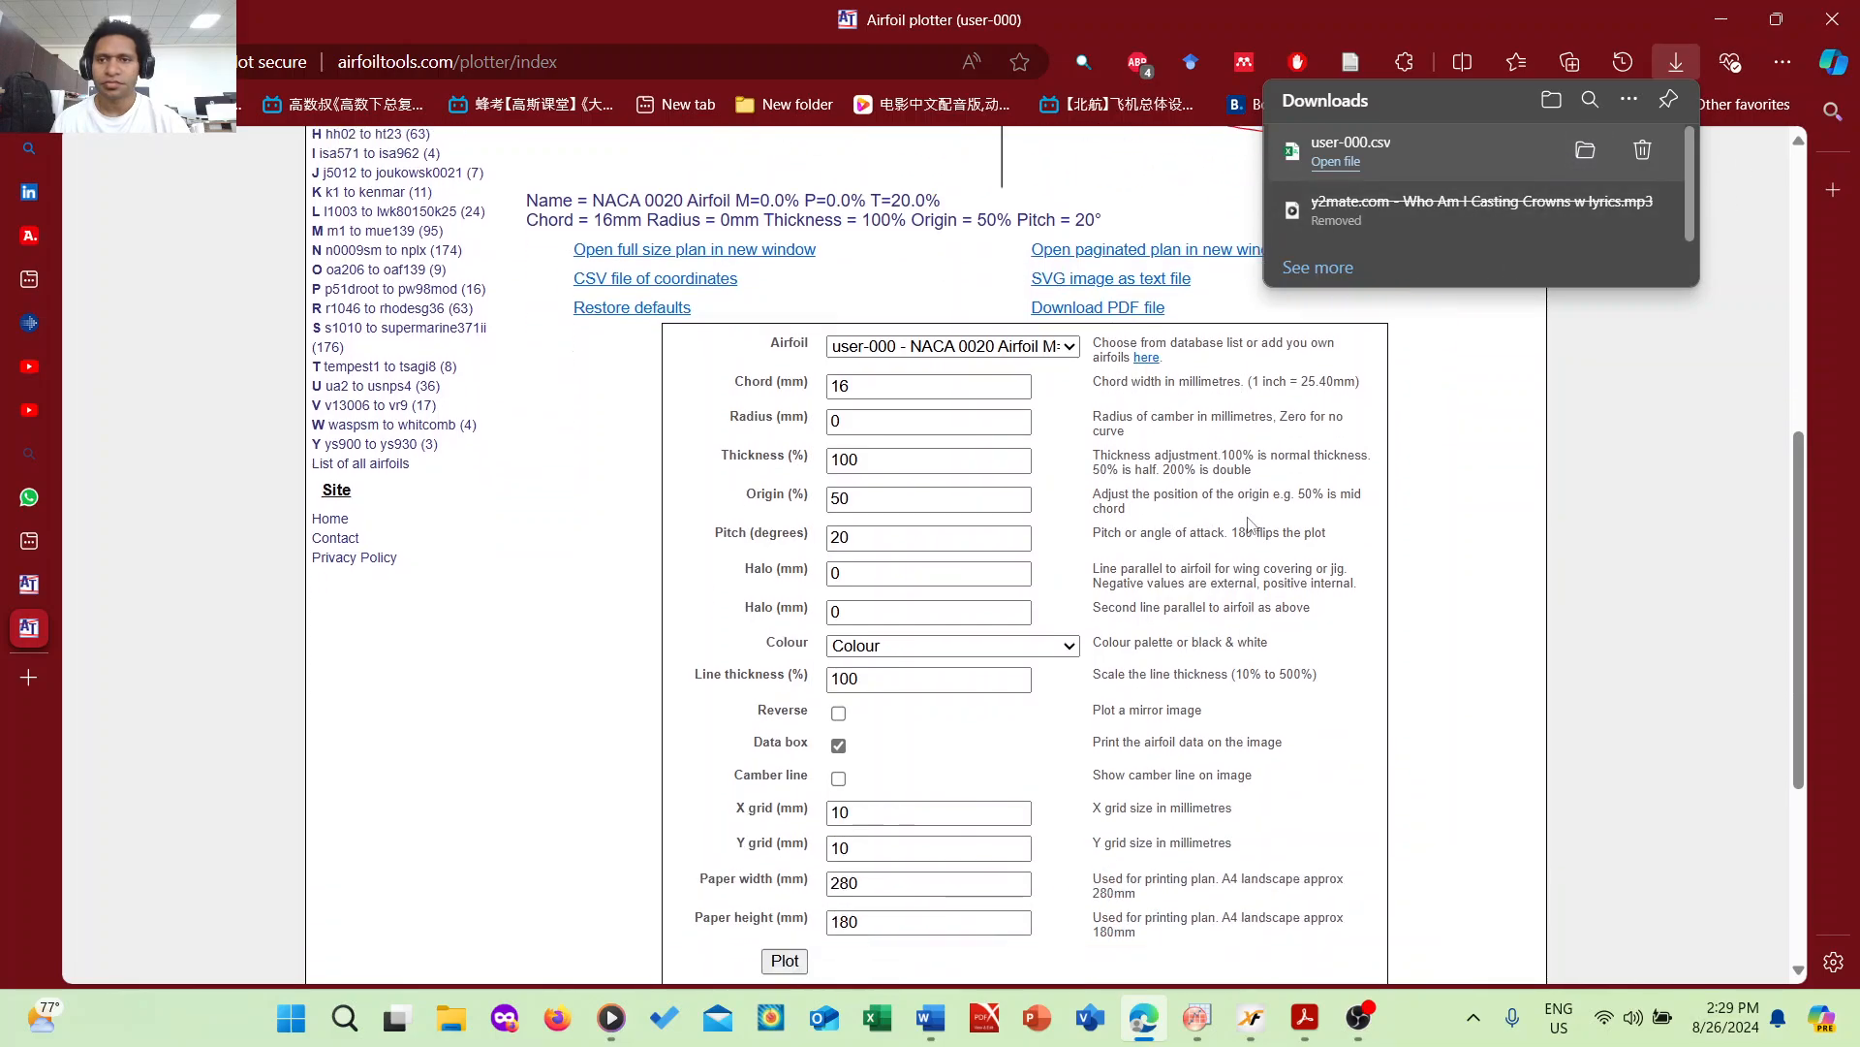
left_click(1584, 151)
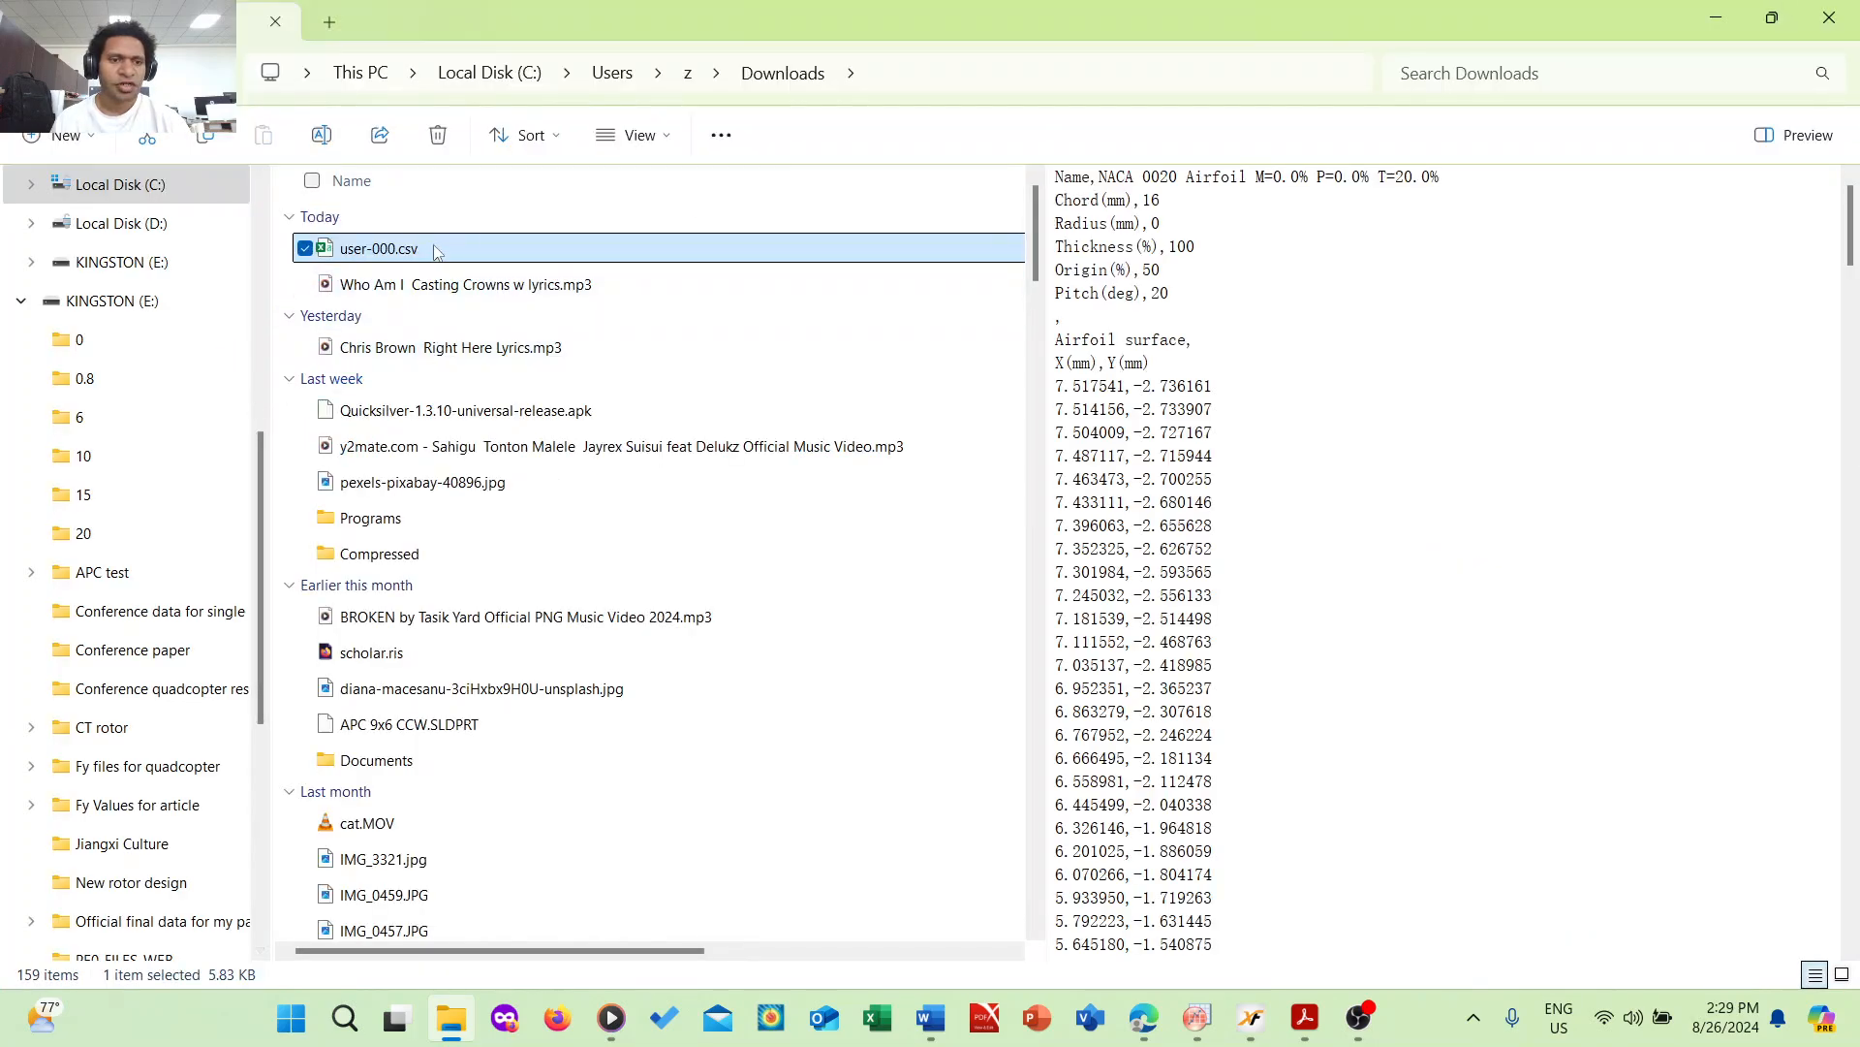
- Copy user-000.csv from the Downloads folder and minimise the open windows to reach the desktop
right_click(434, 248)
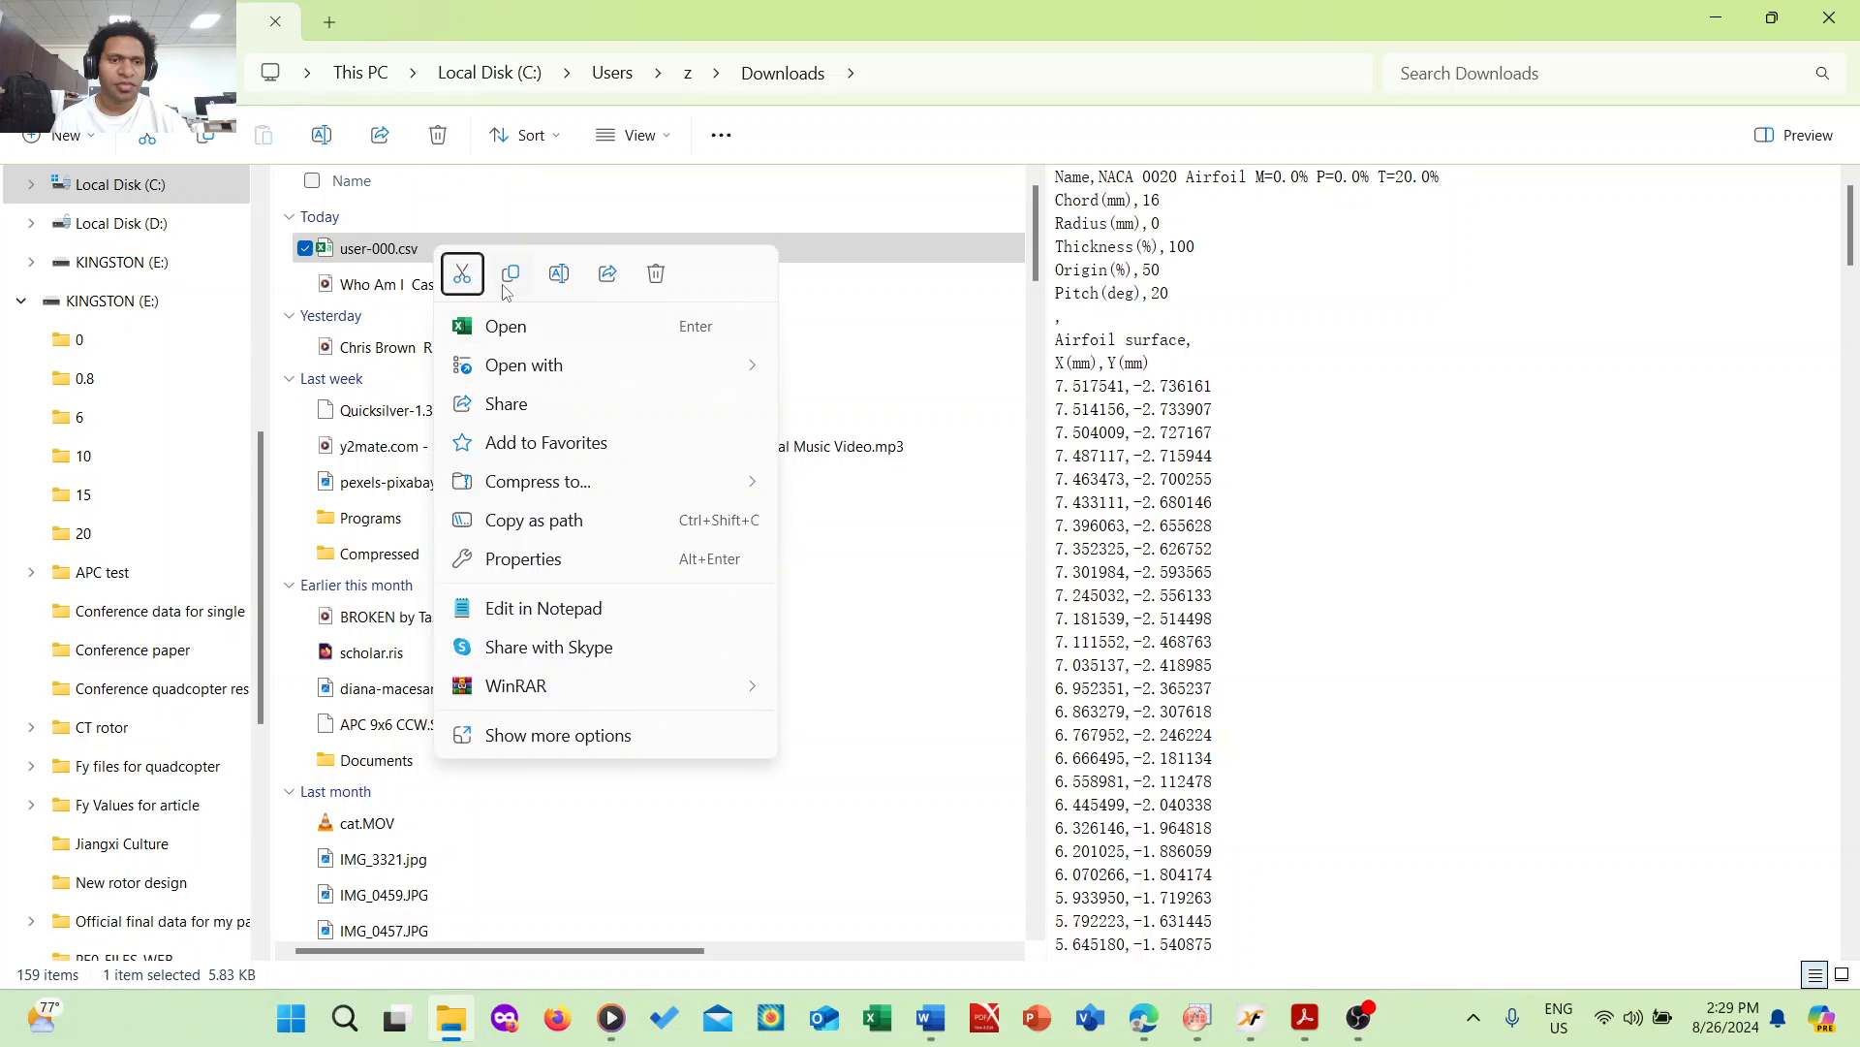
left_click(516, 276)
left_click(1724, 8)
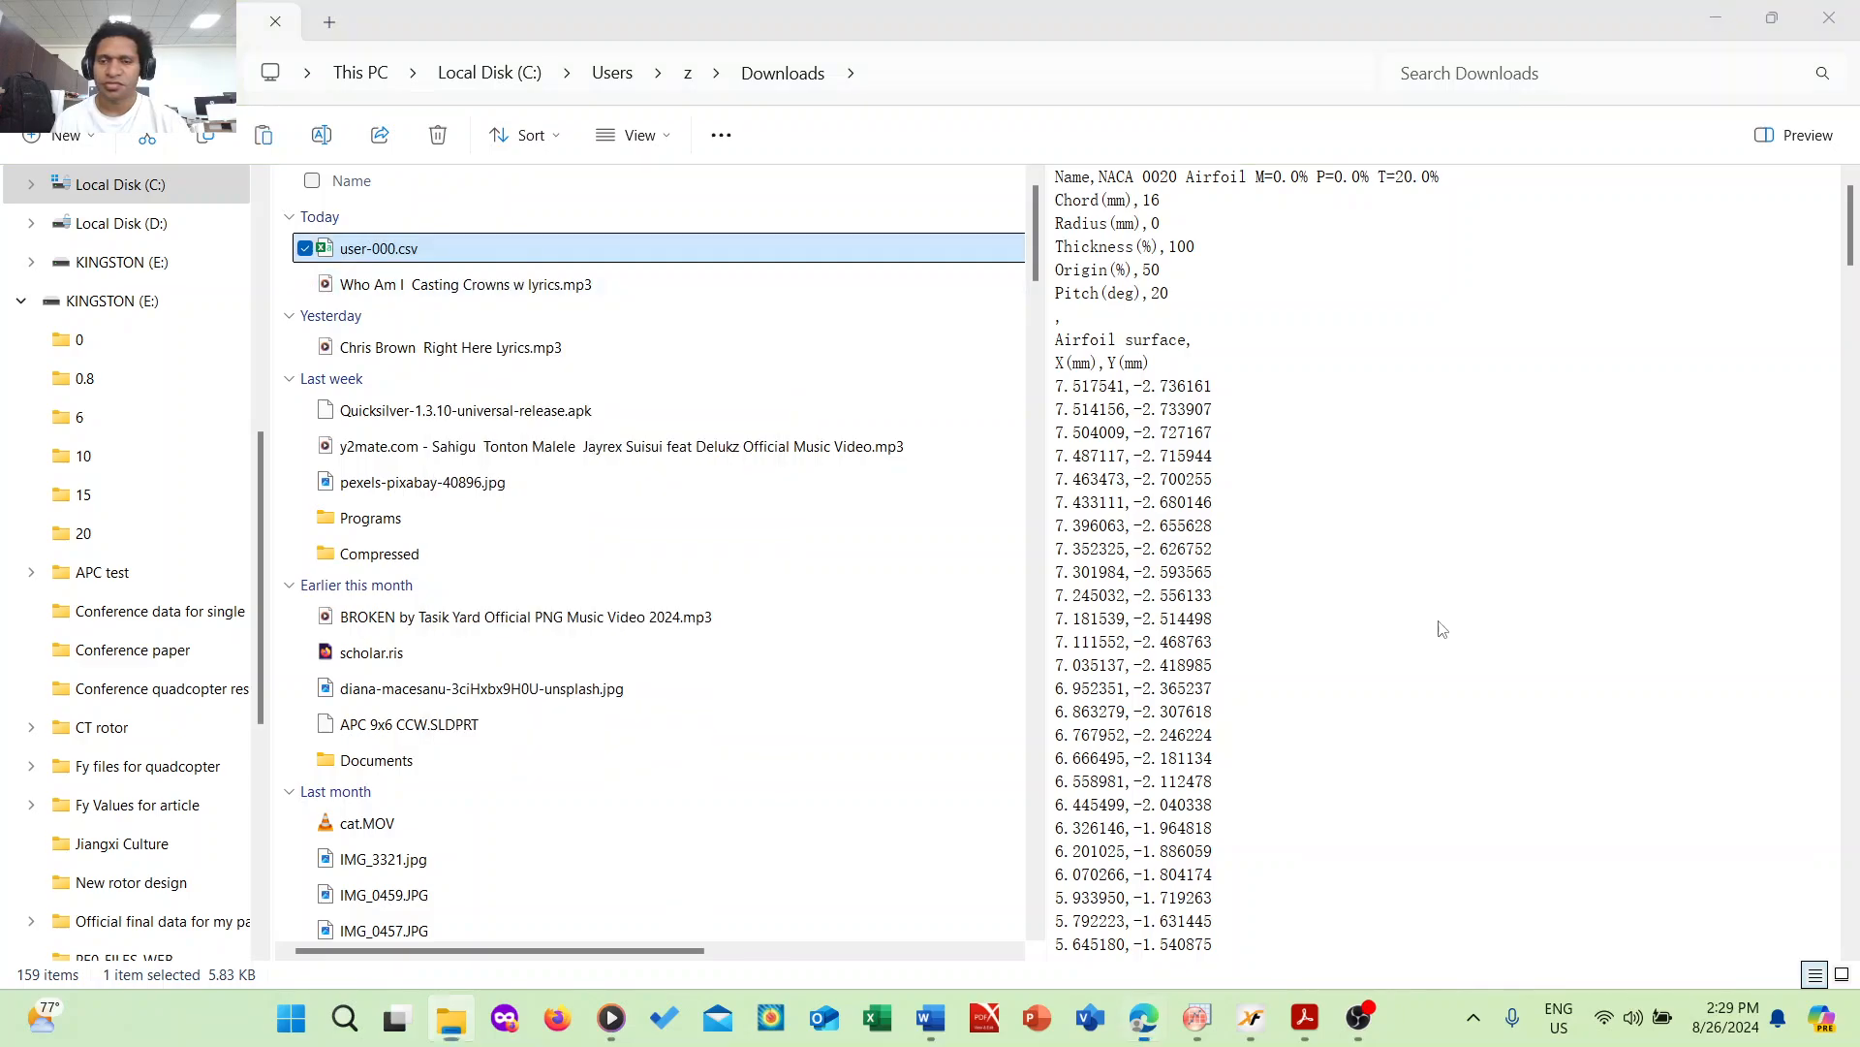
left_click(1721, 19)
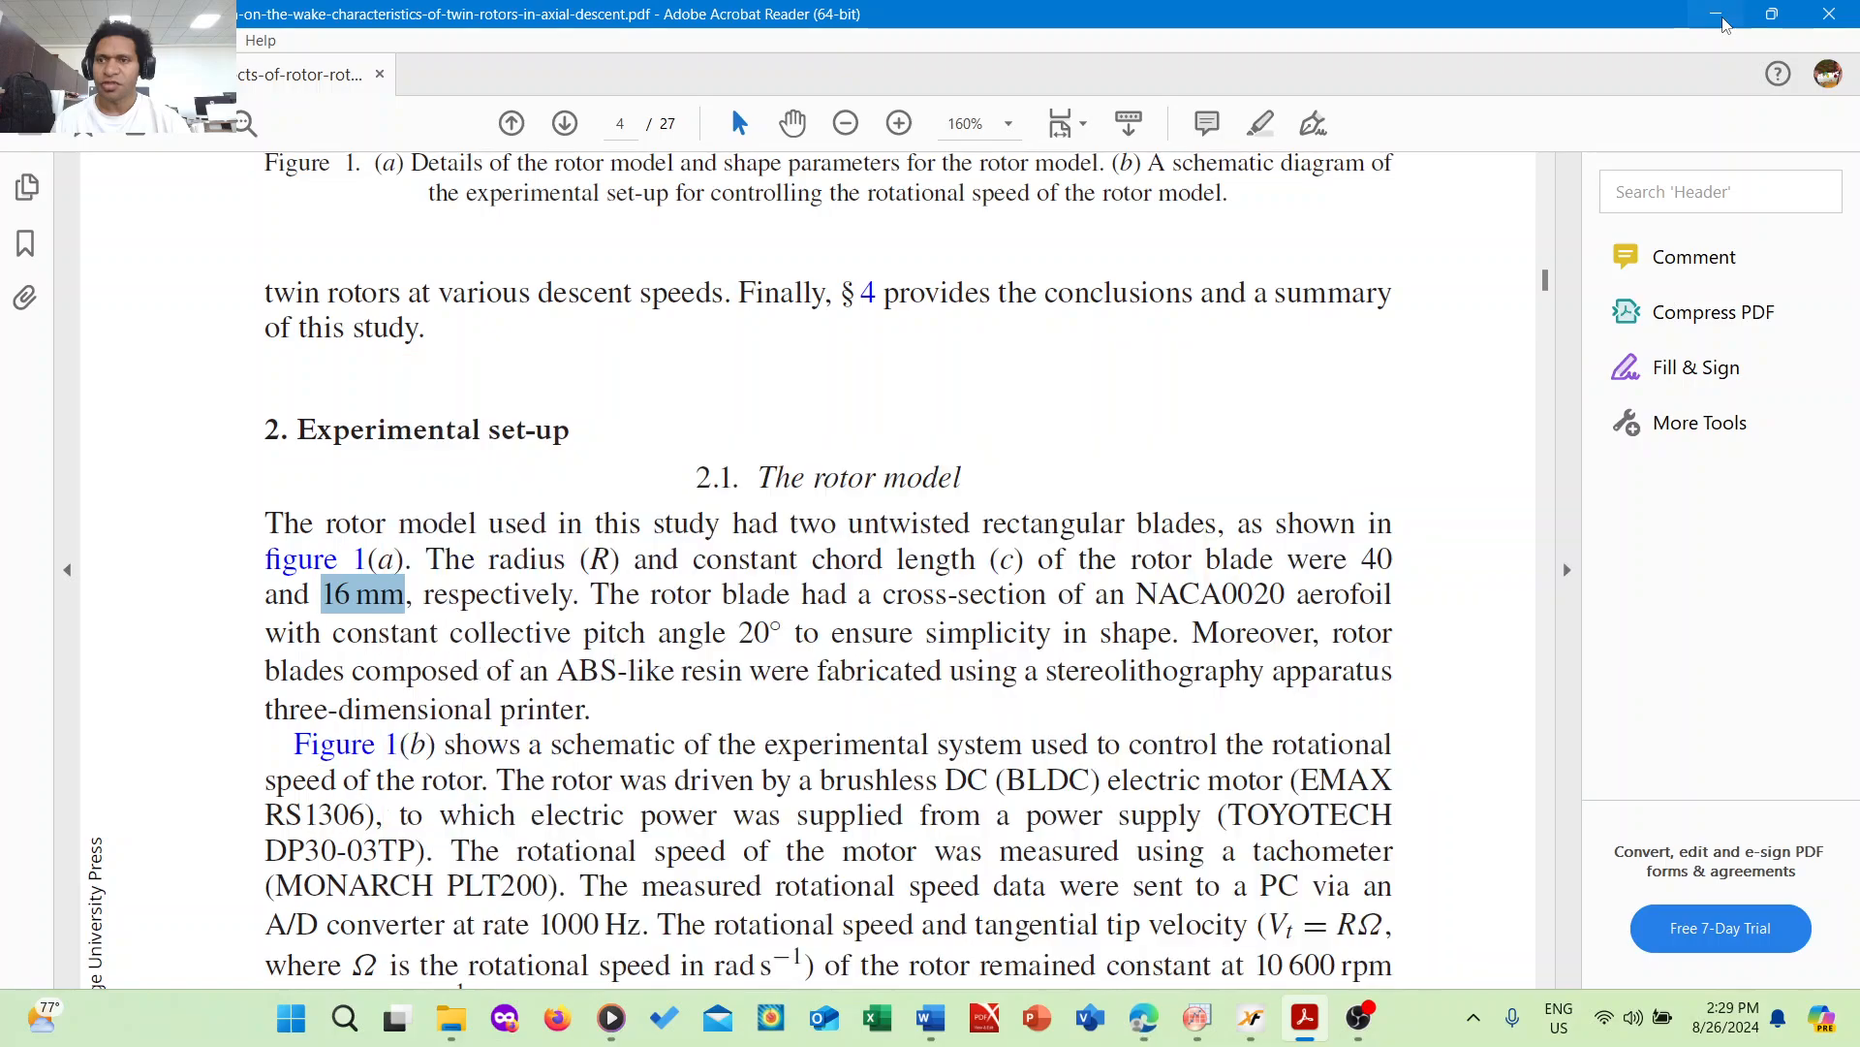
left_click(1721, 14)
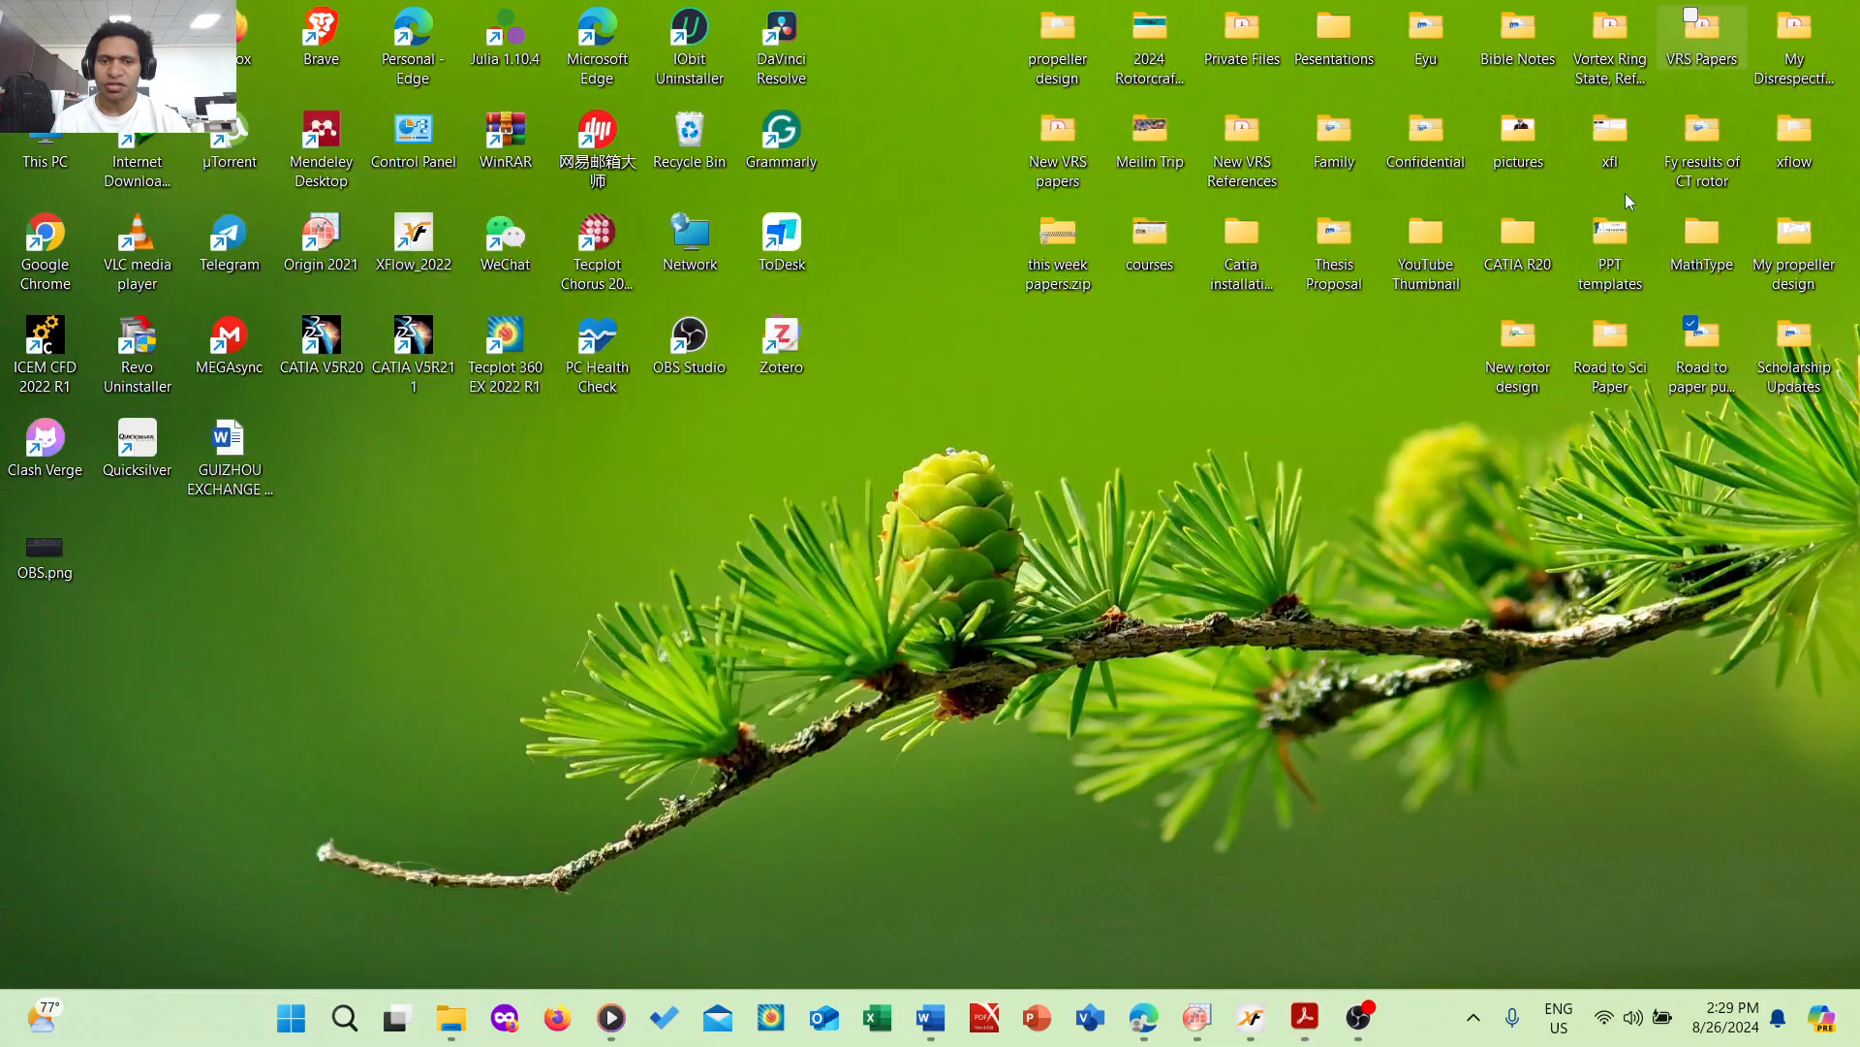
- Create a new folder on the desktop named "Rotor desgin tutorial"
right_click(1063, 496)
mouse_move(1144, 690)
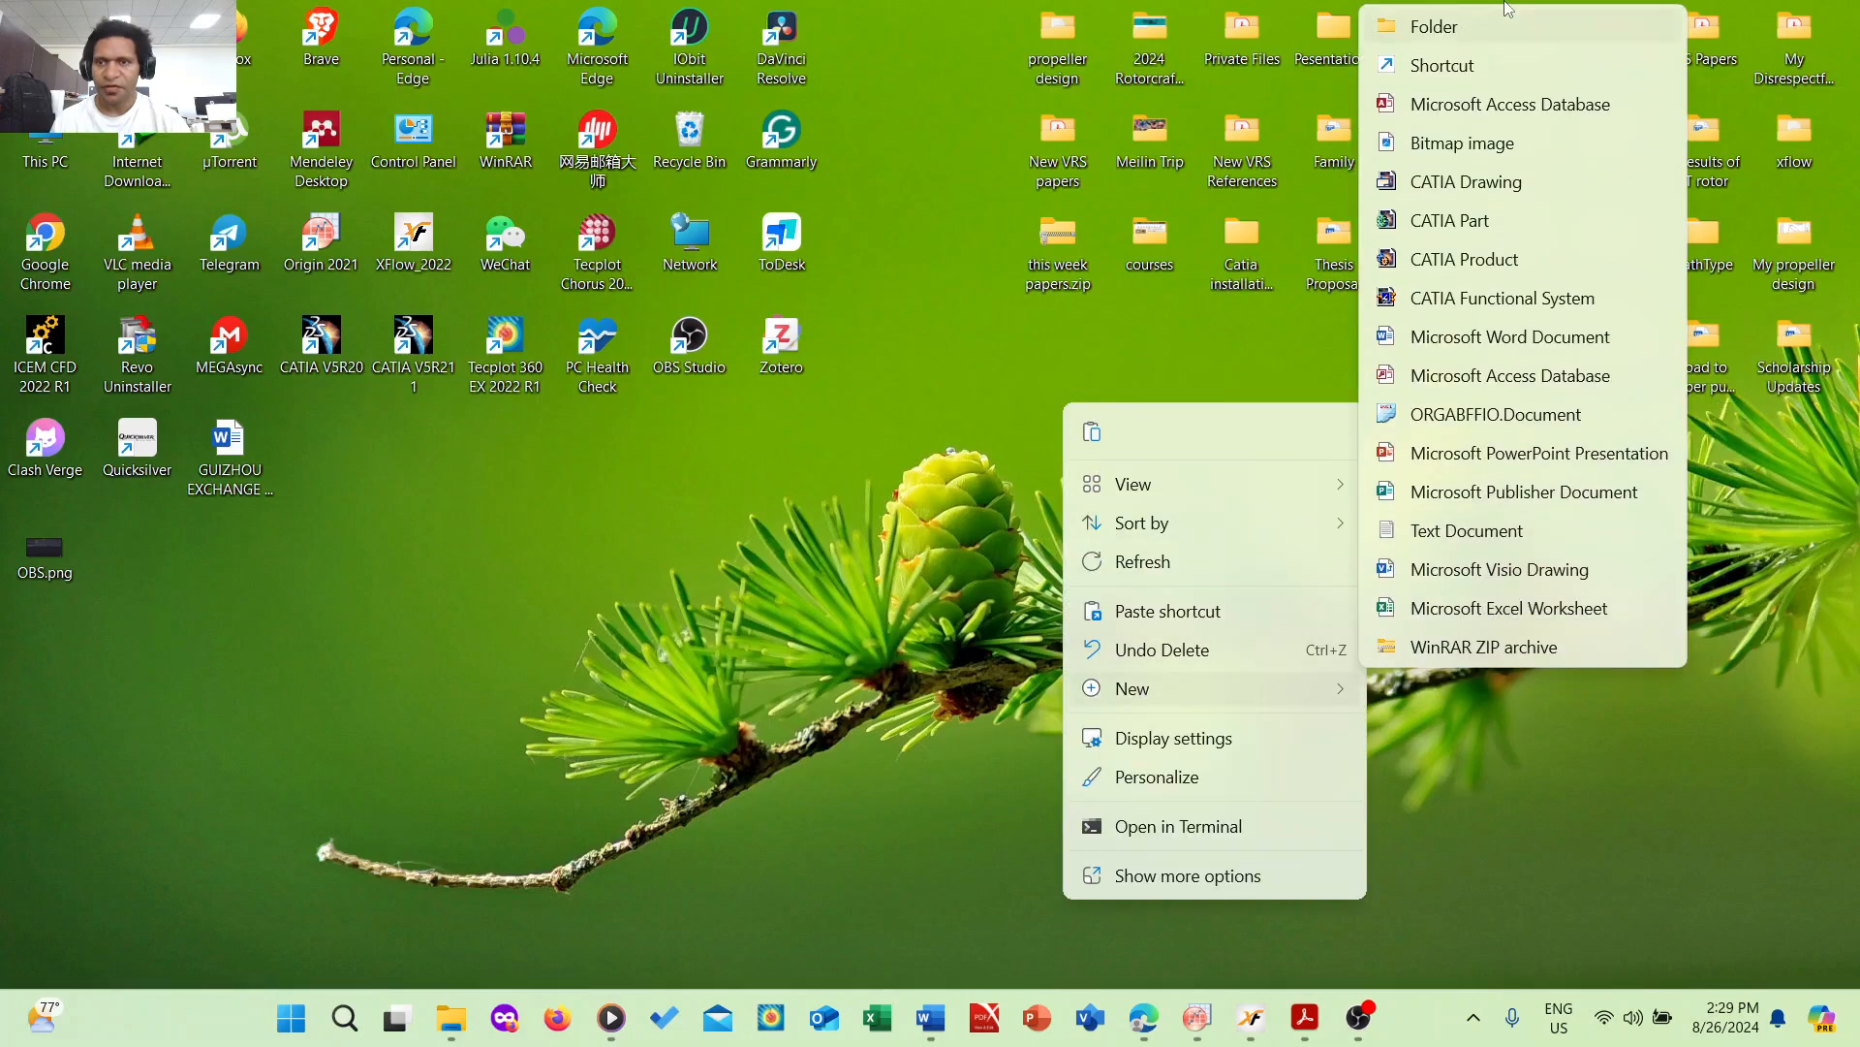
left_click(1424, 25)
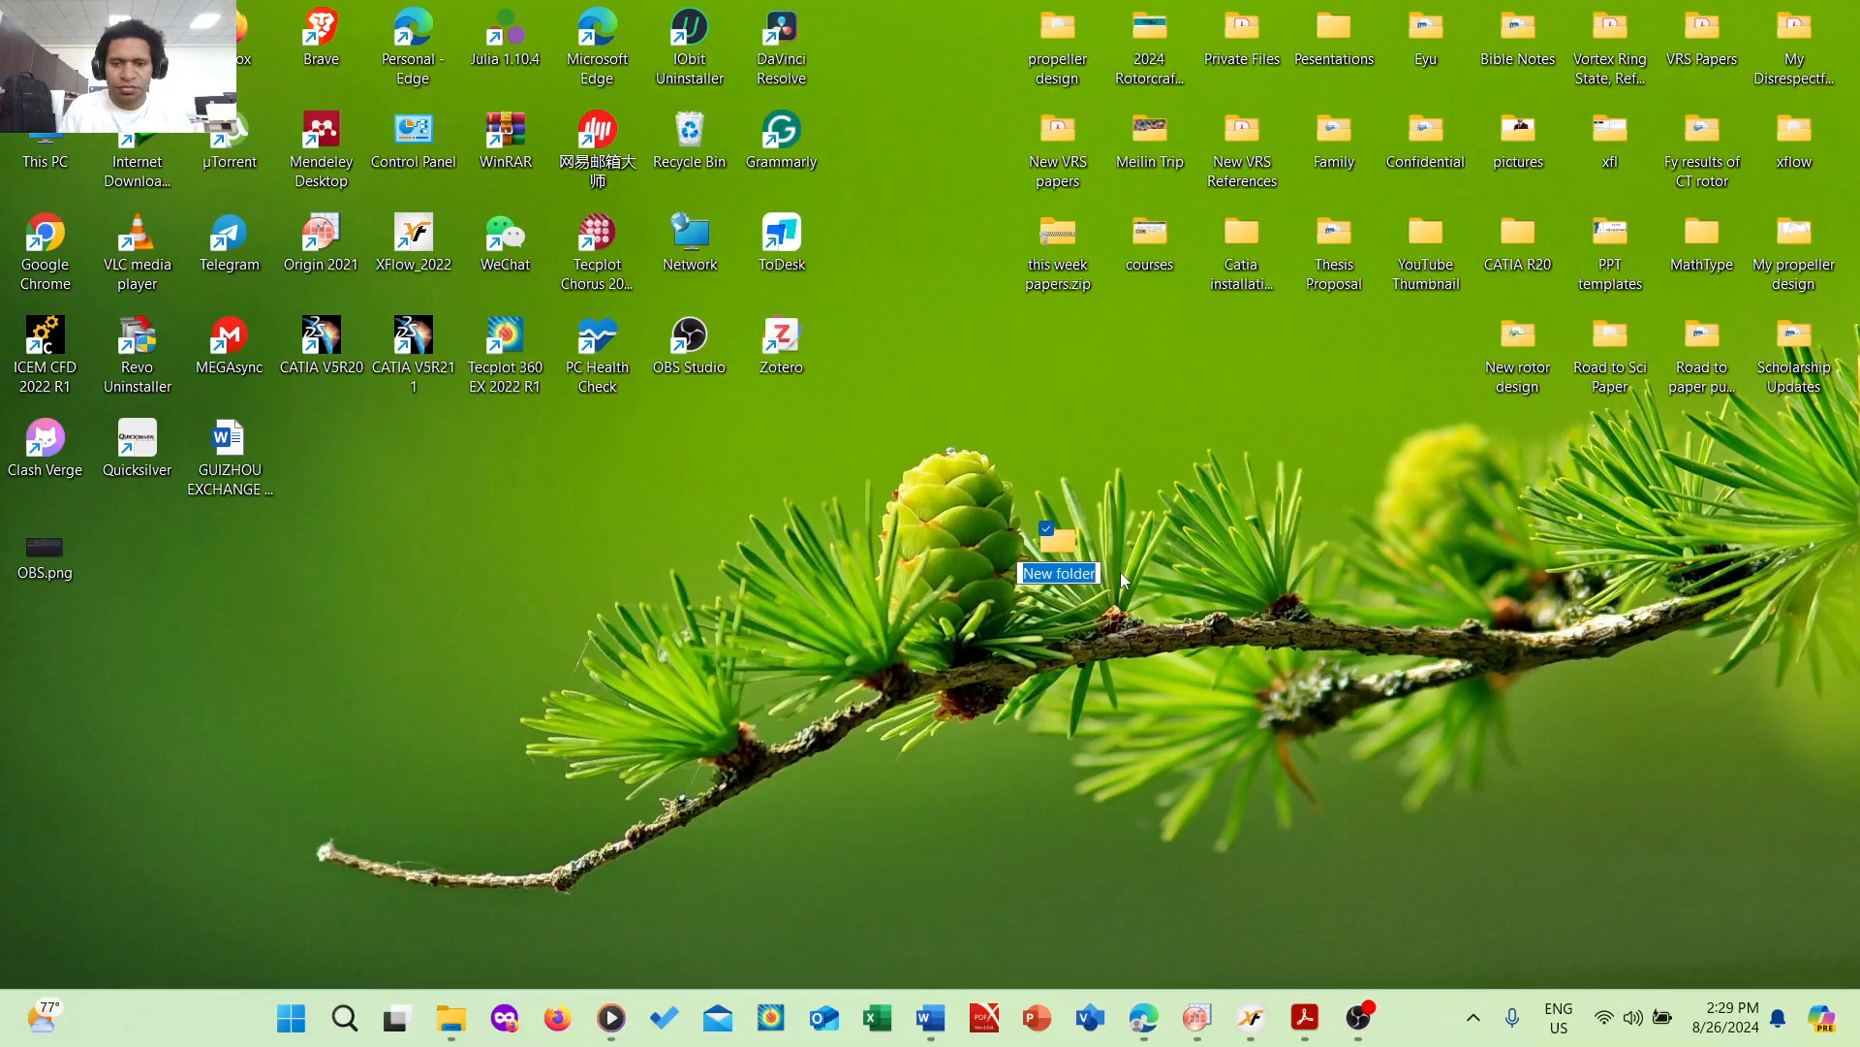
type("Rotor de")
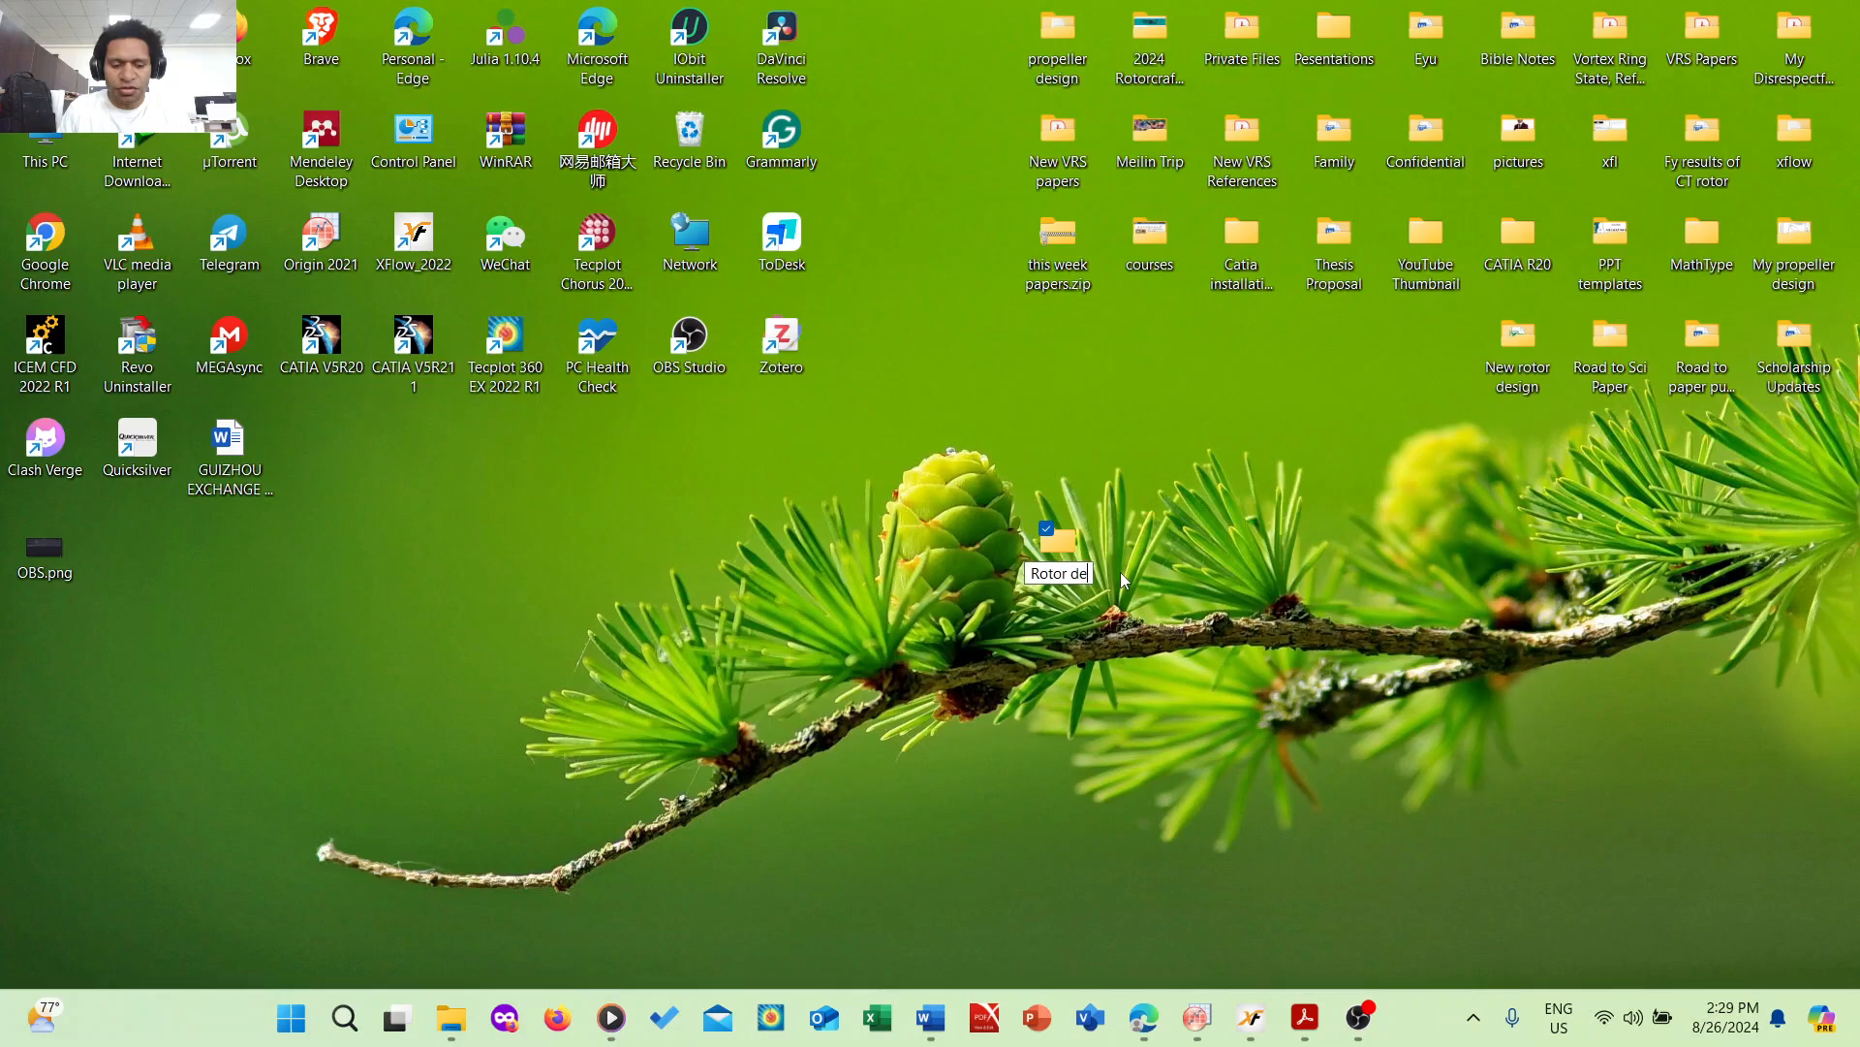
type("sgin tut")
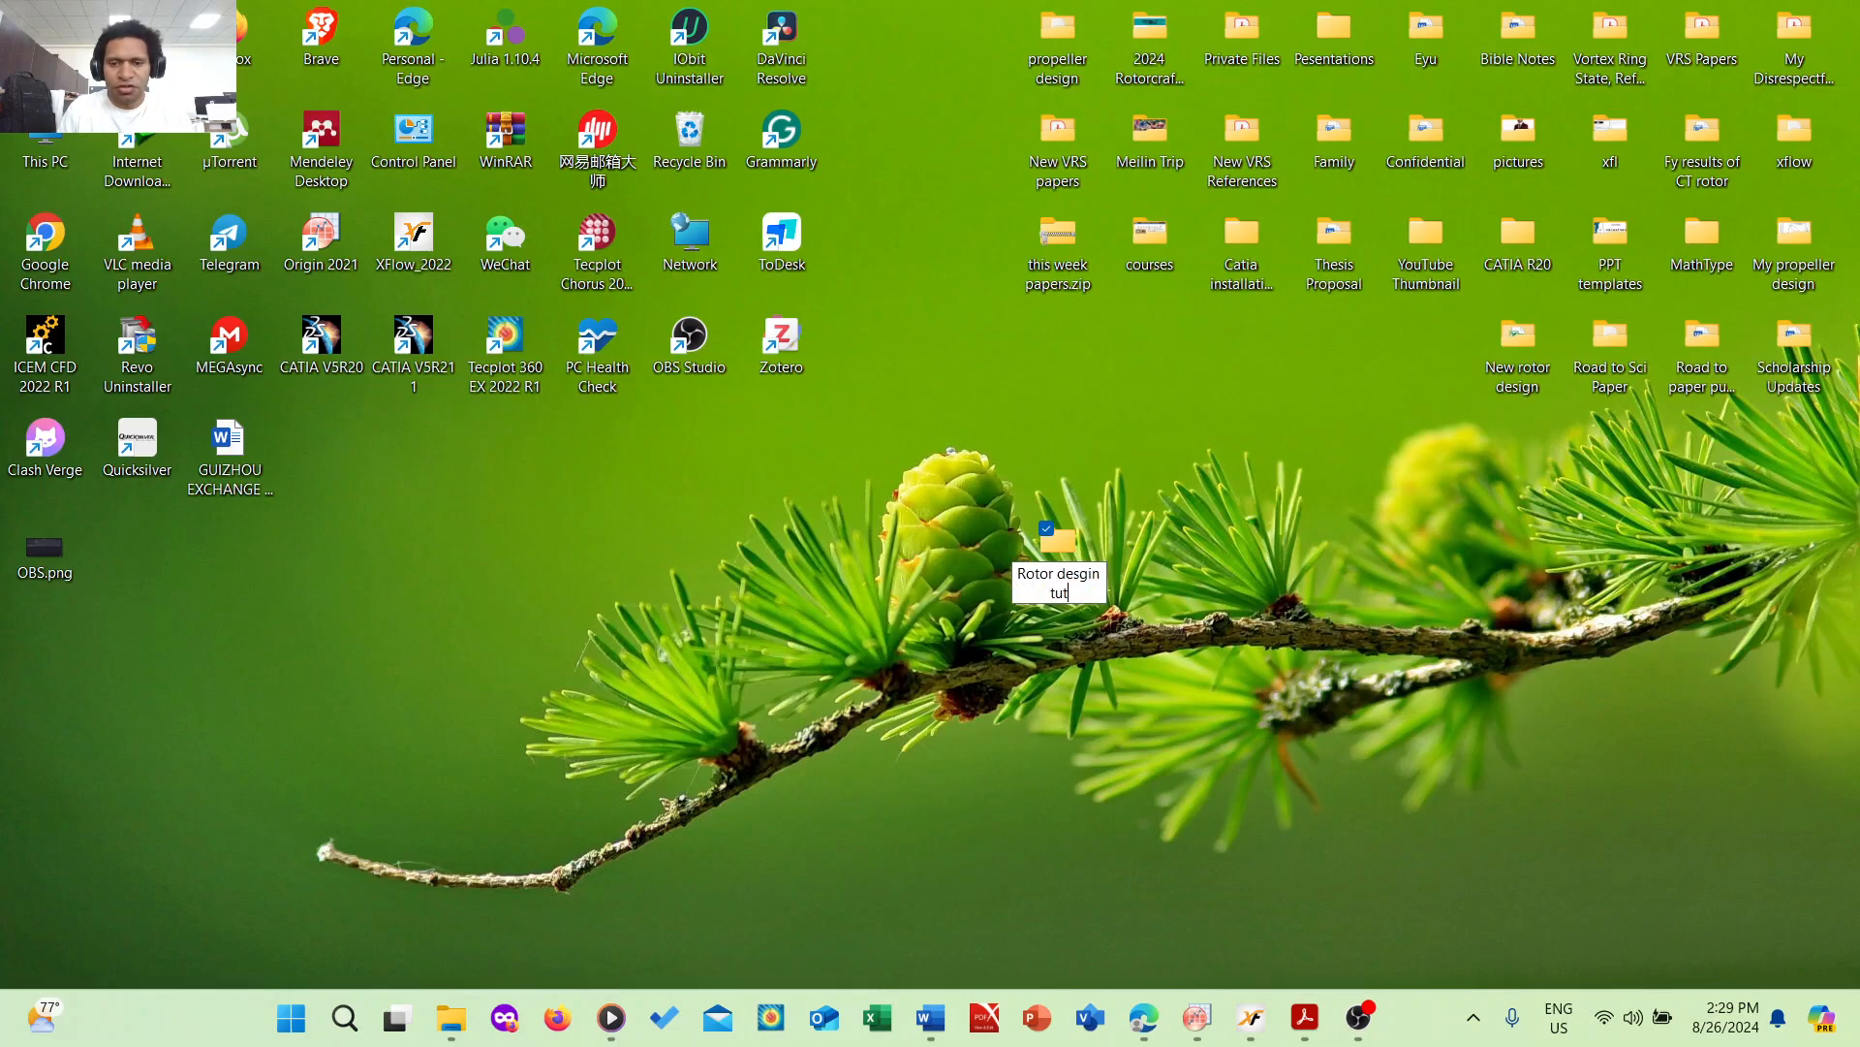
type("orial")
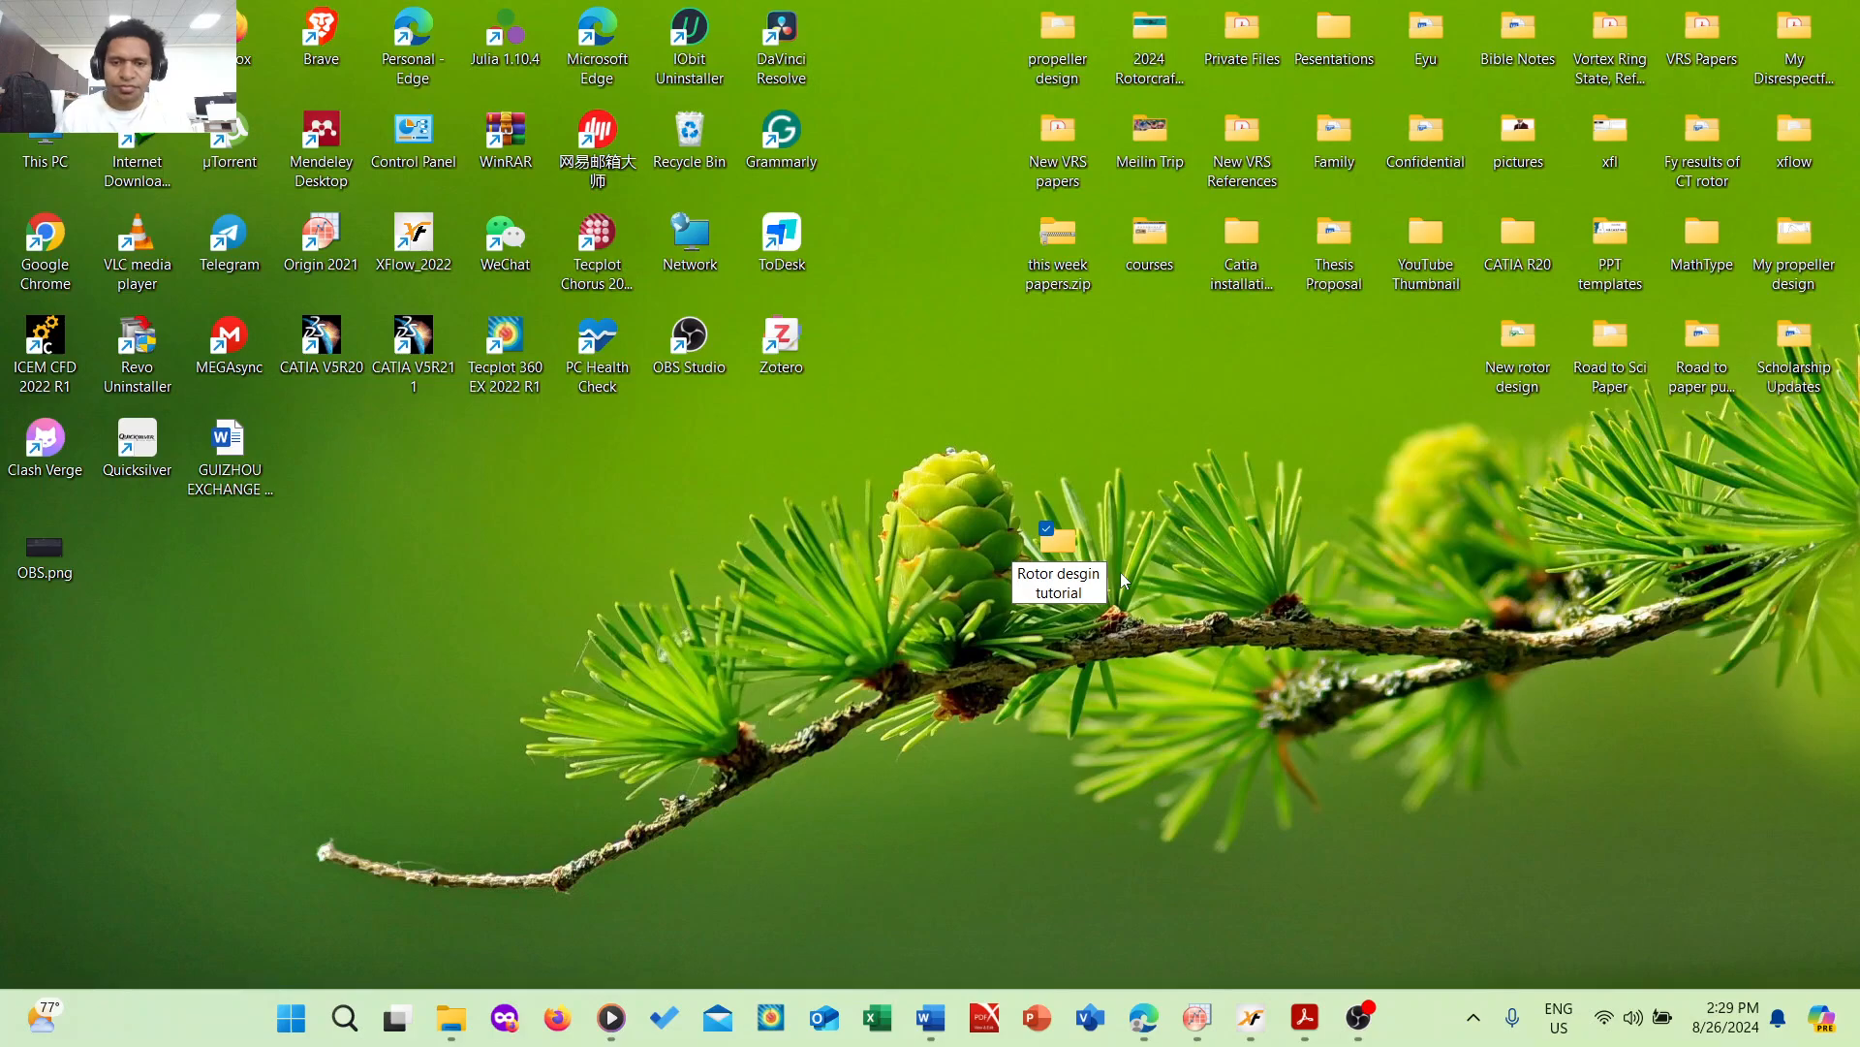
left_click(1123, 580)
- Open the Rotor desgin tutorial folder and paste the copied user-000.csv into it
double_click(1082, 570)
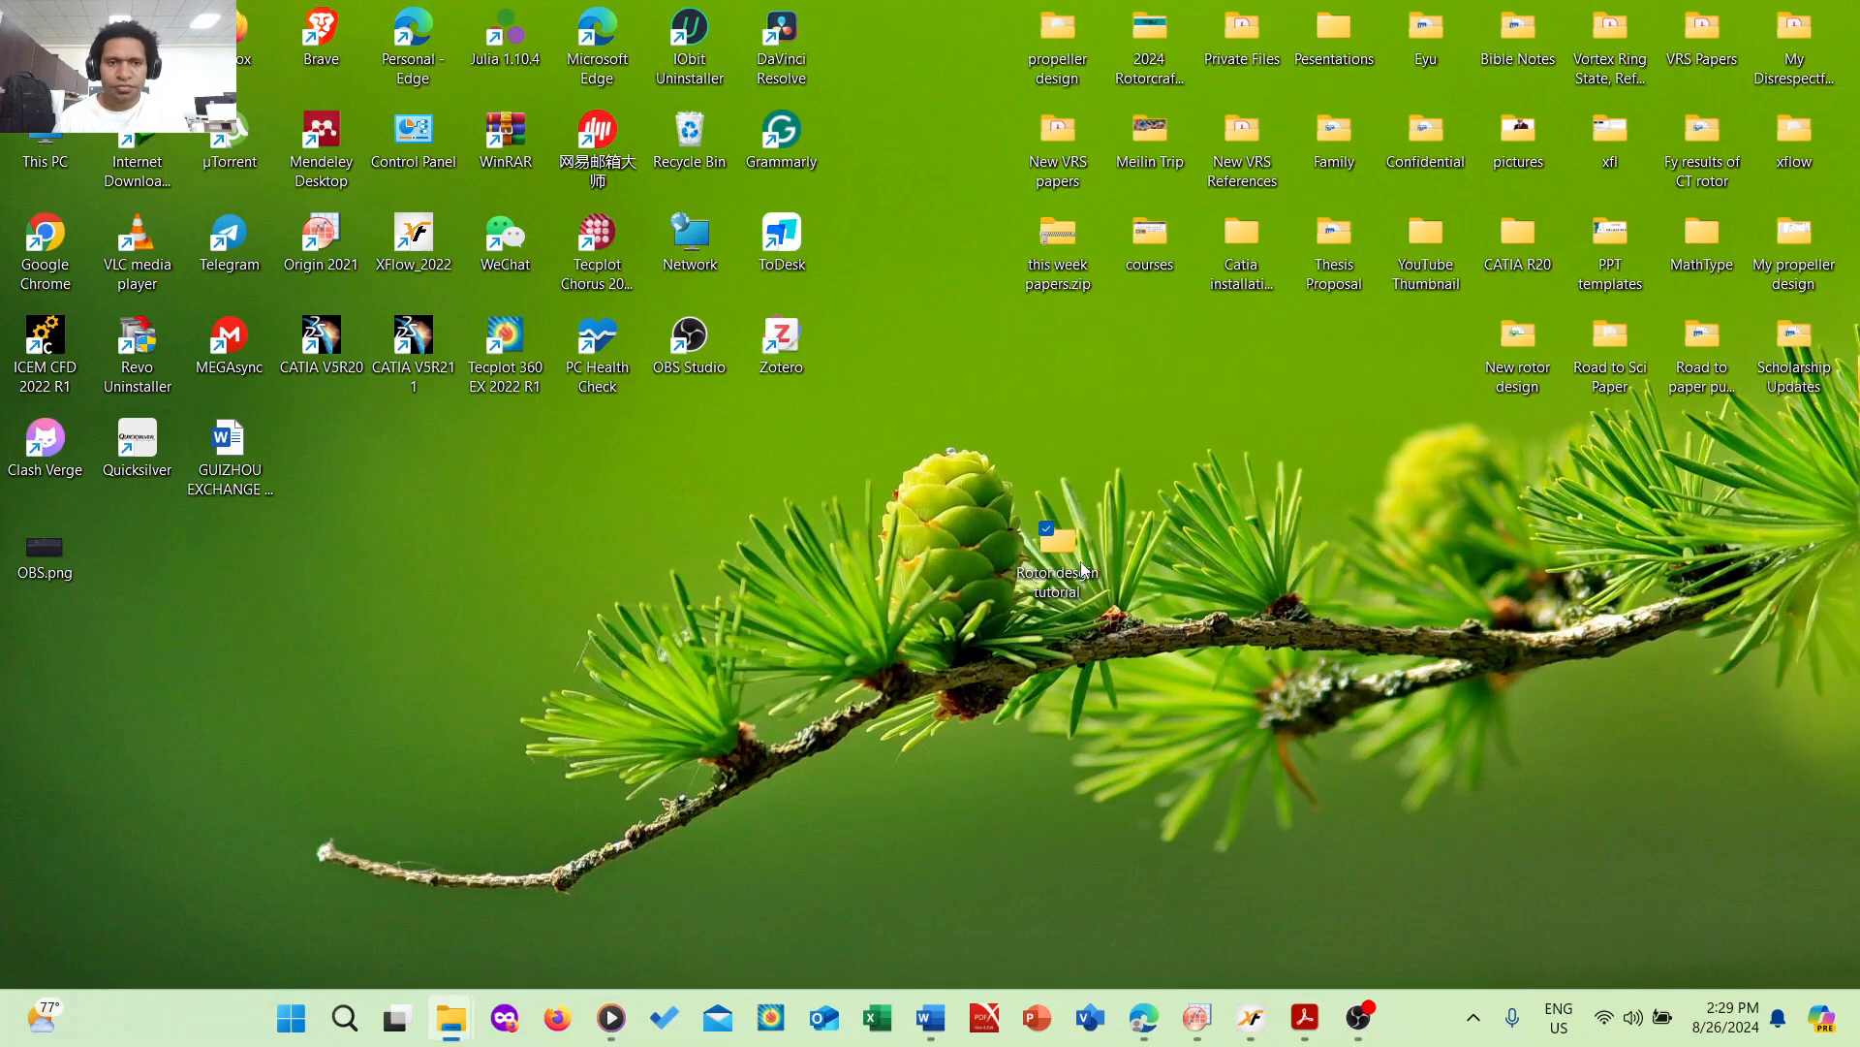
right_click(578, 405)
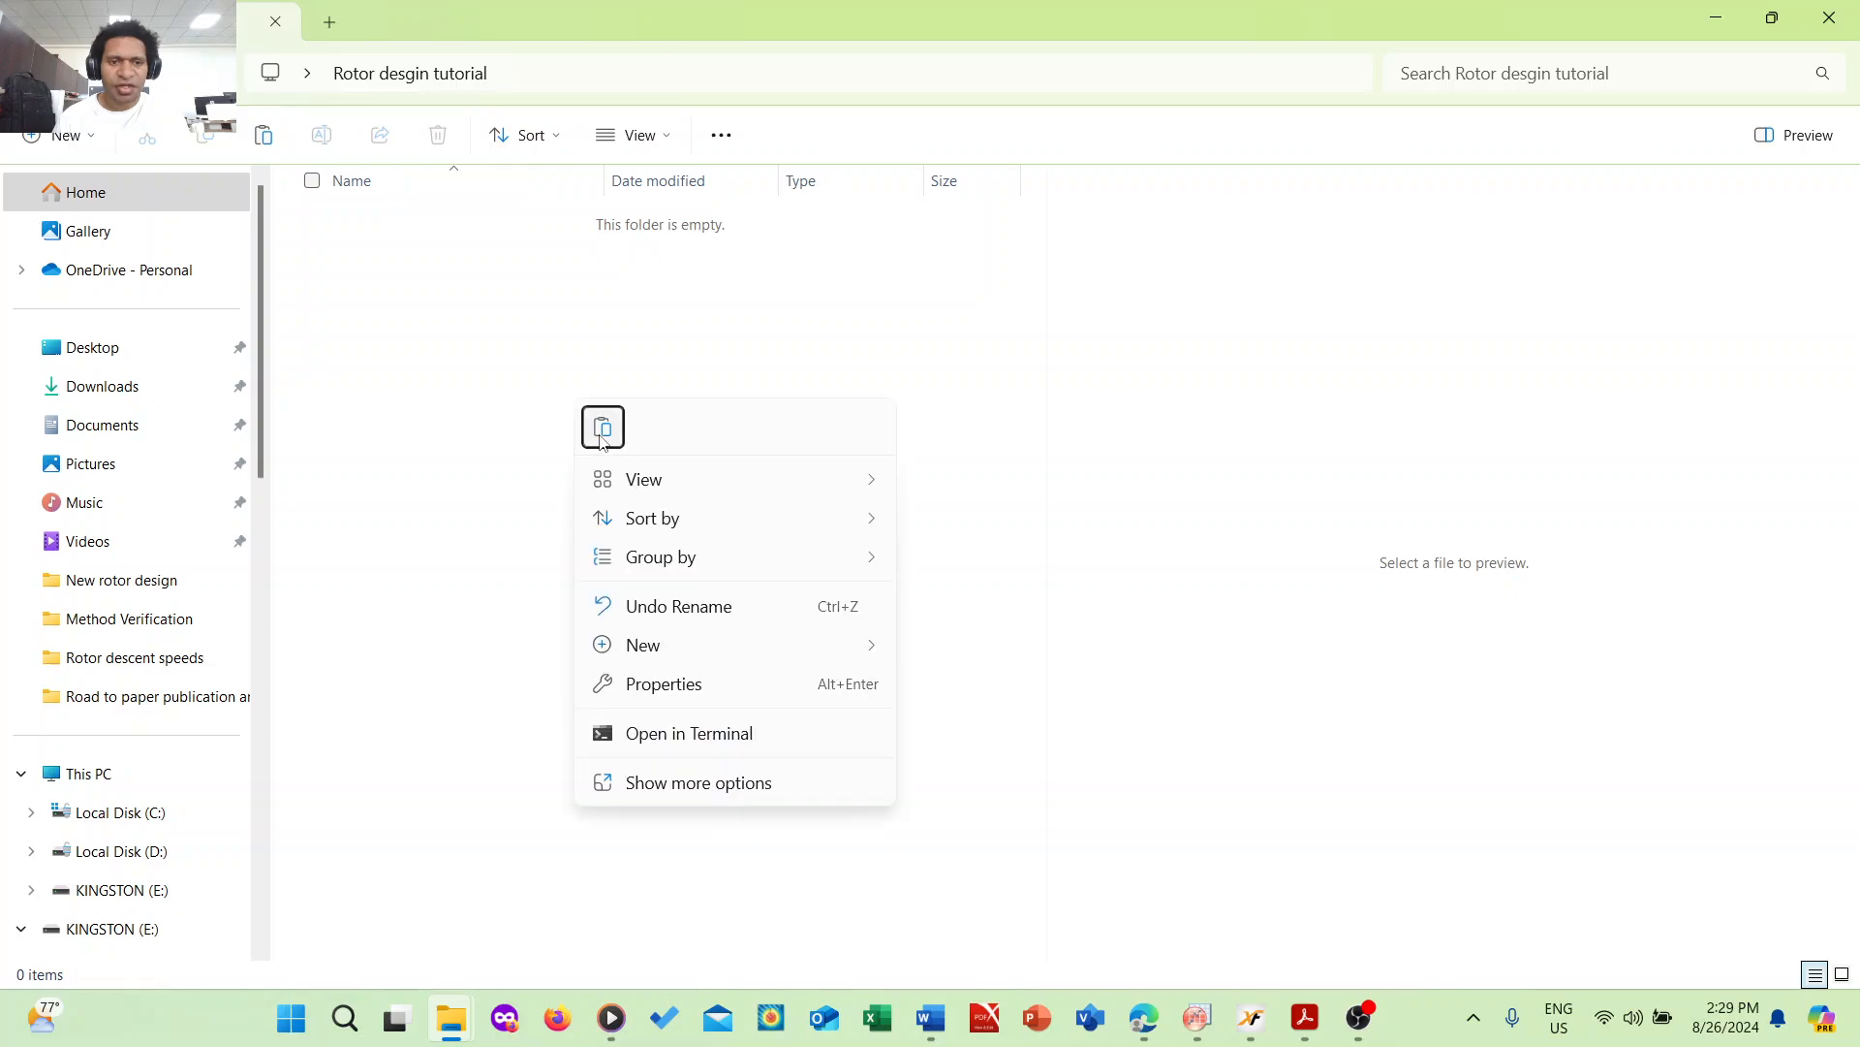
left_click(602, 424)
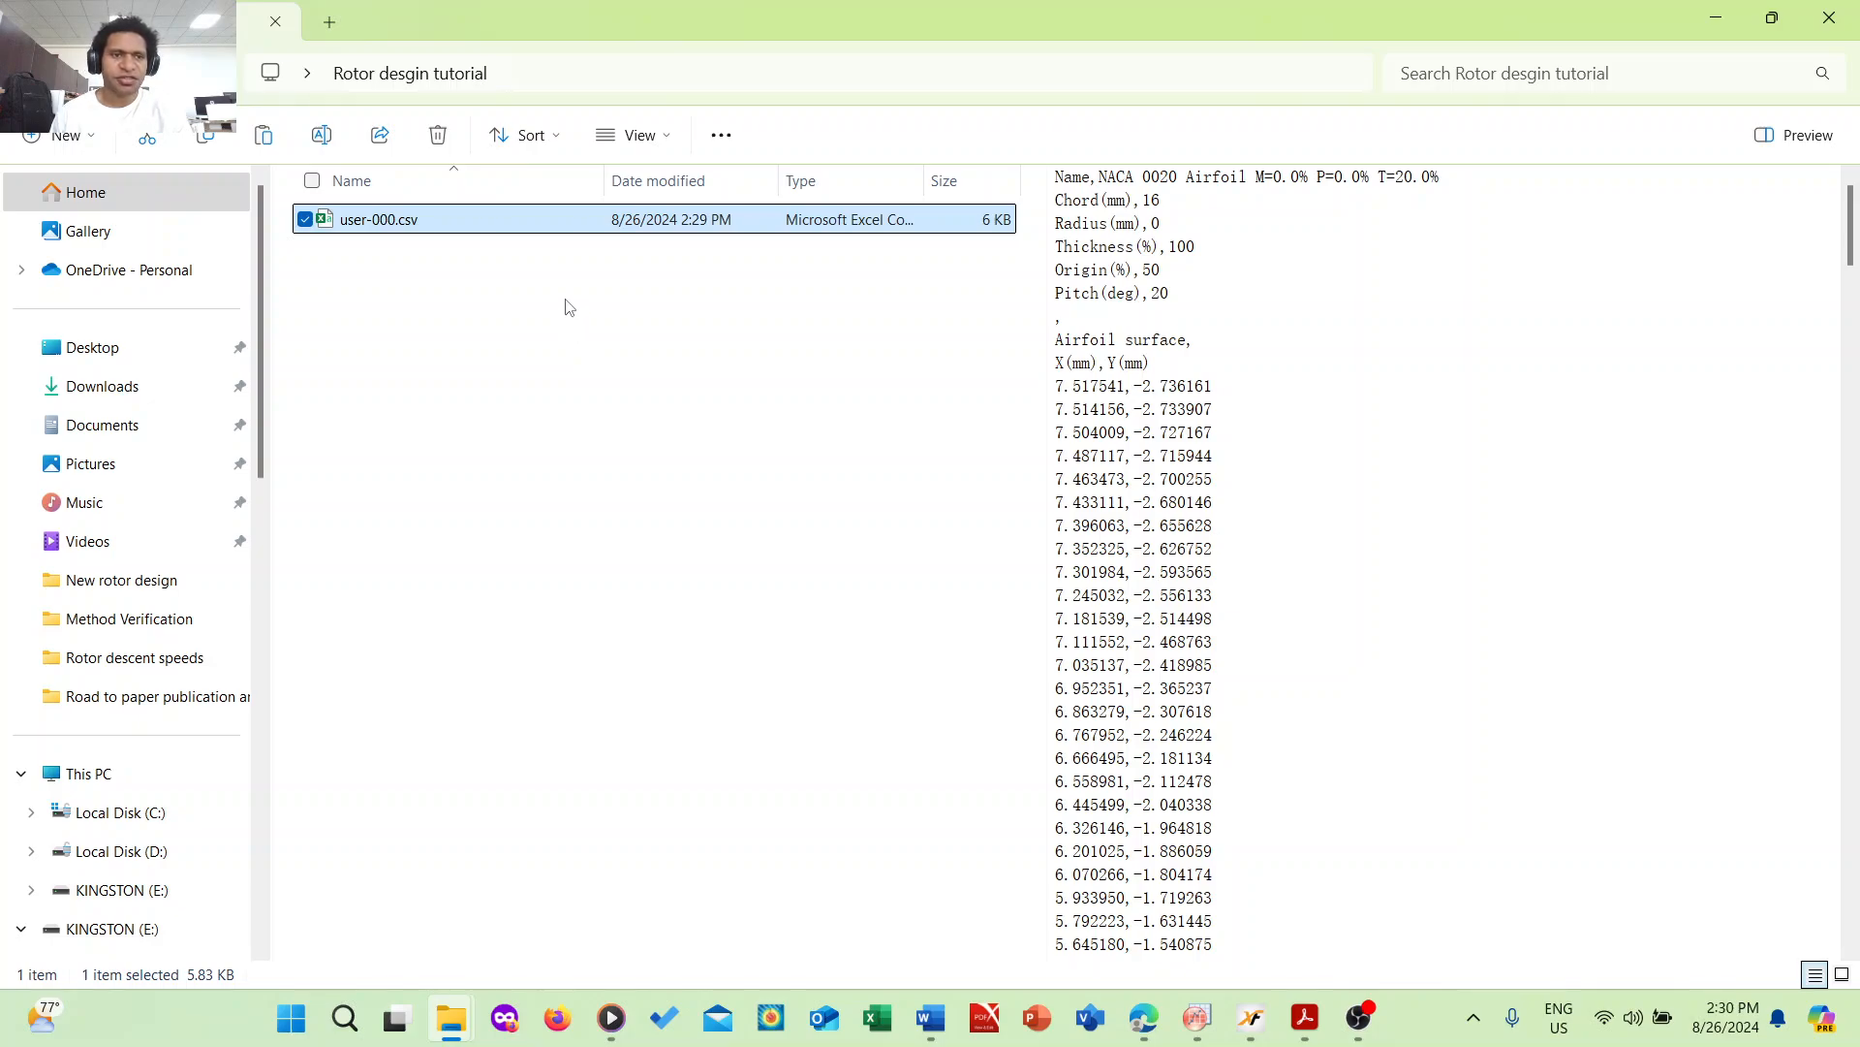
left_click(489, 289)
- Open the folder's user-000.csv in Excel and auto-fit the width of column A to its contents
left_click(465, 223)
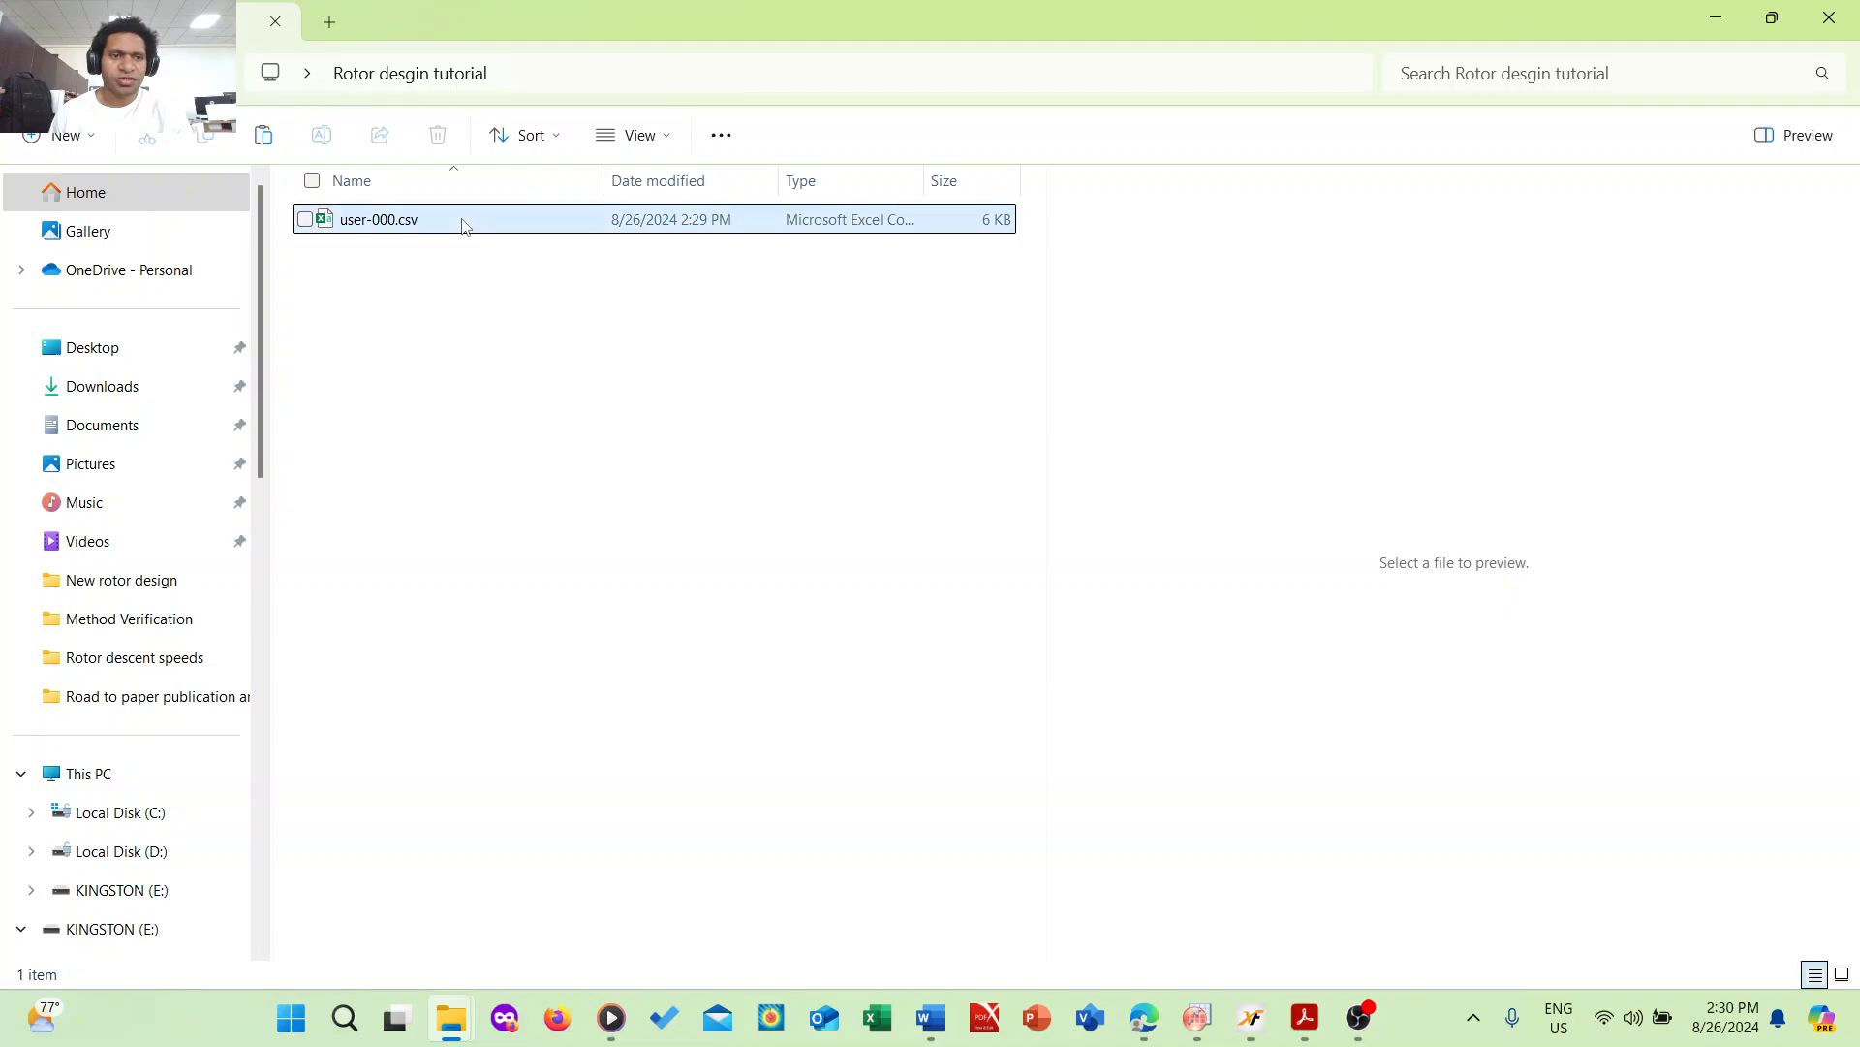
double_click(463, 223)
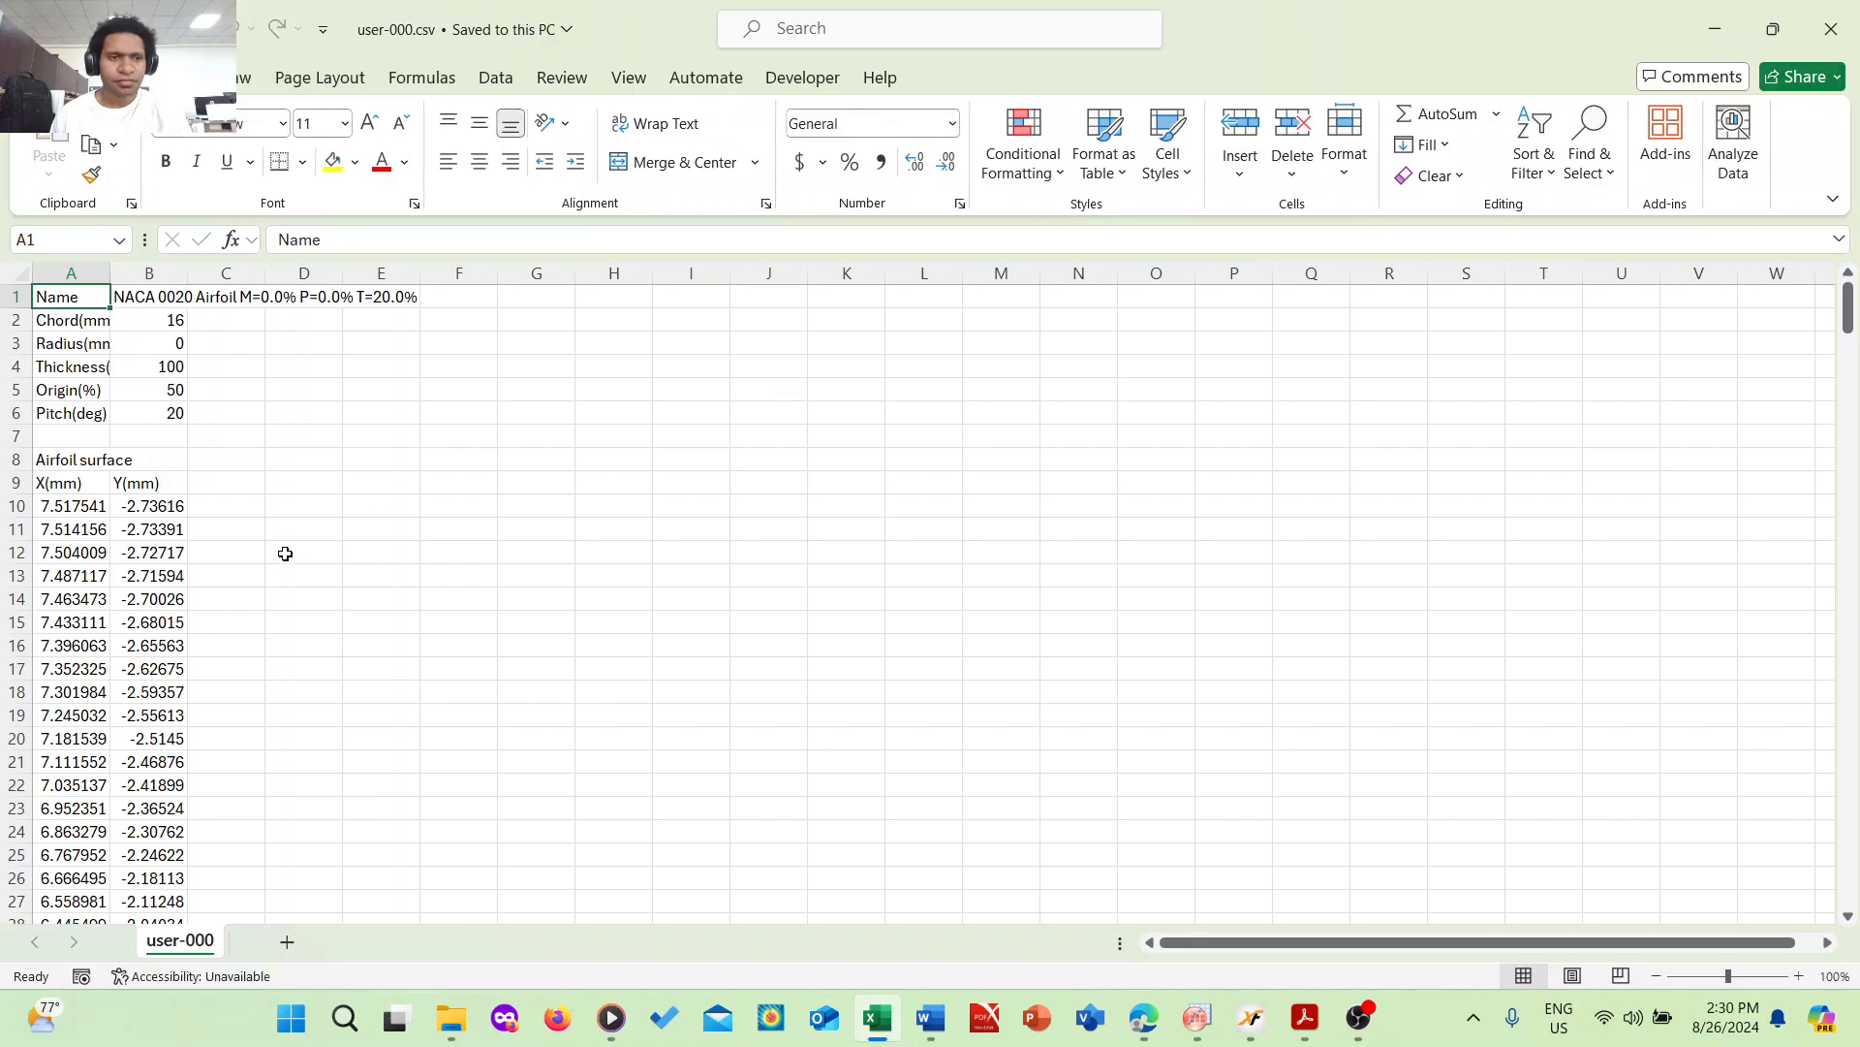
double_click(110, 273)
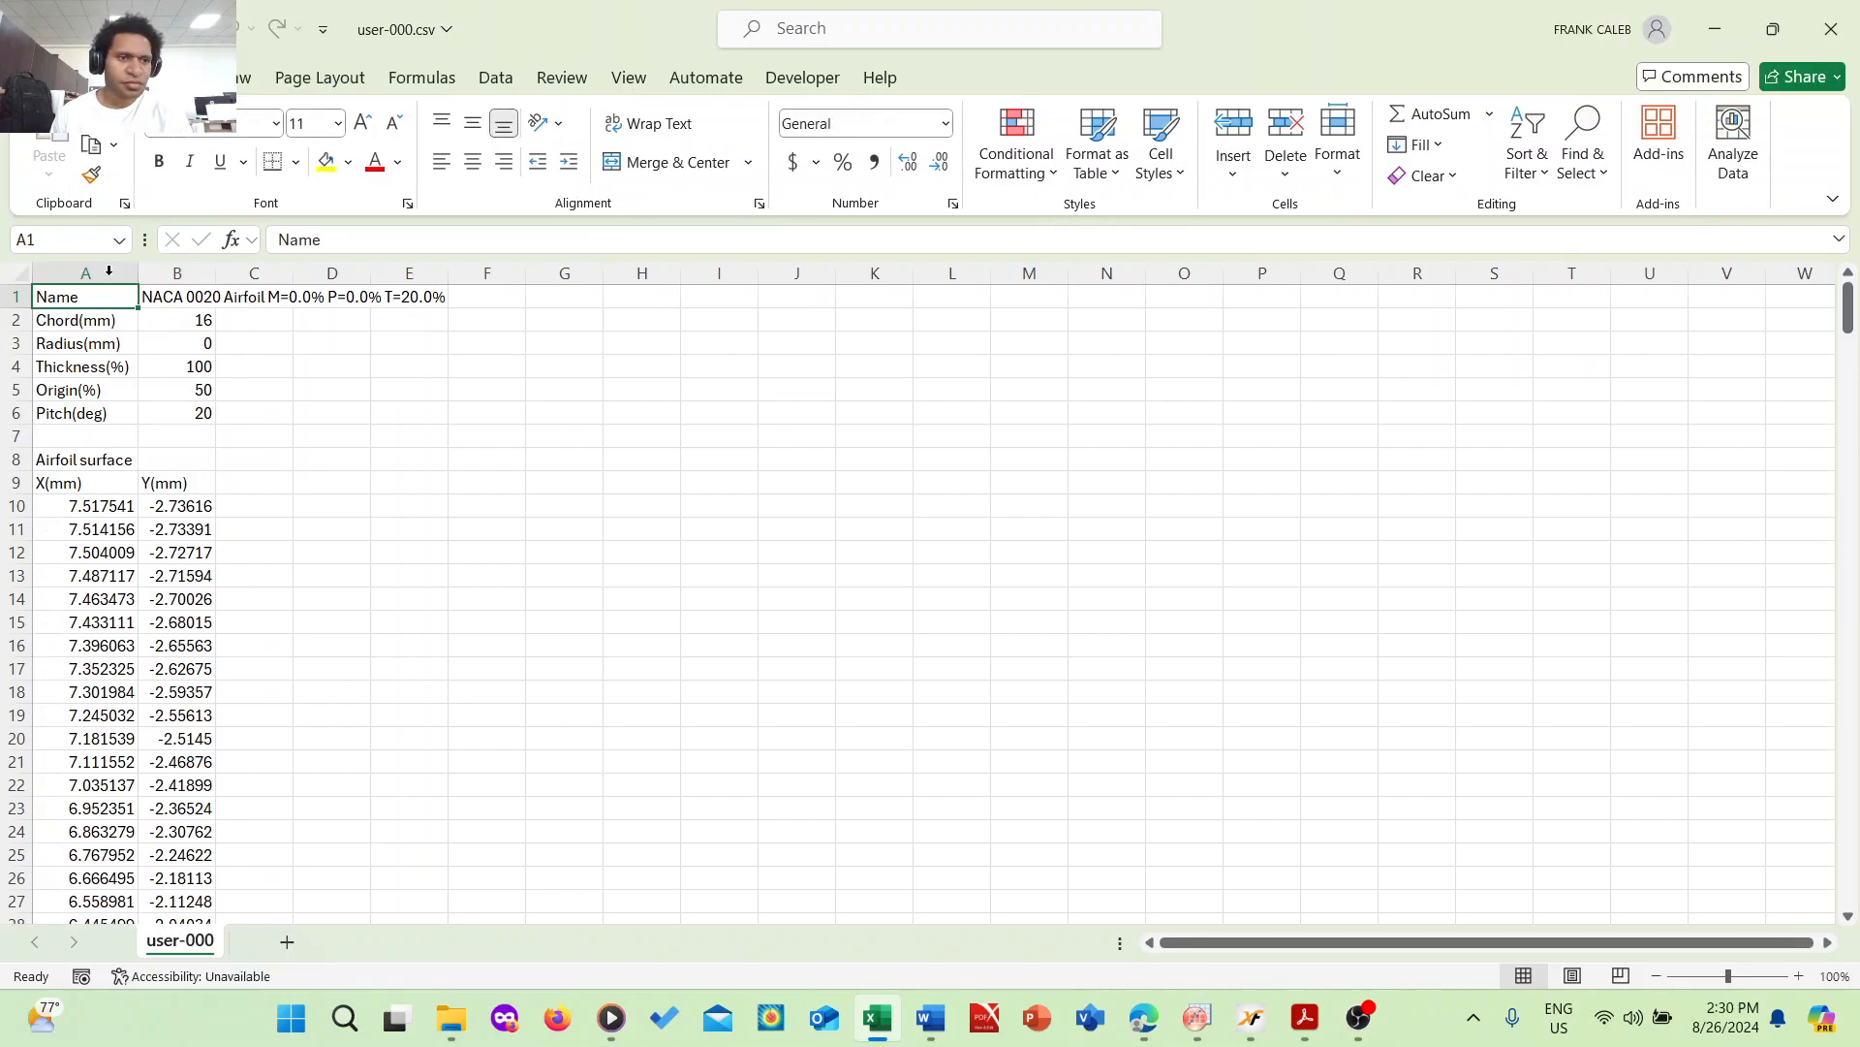
- Look through the NACA 0020 airfoil coordinate rows in user-000.csv
scroll(330, 397, "down", 15)
scroll(334, 401, "up", 16)
scroll(299, 470, "down", 3)
scroll(300, 463, "up", 3)
scroll(300, 462, "down", 15)
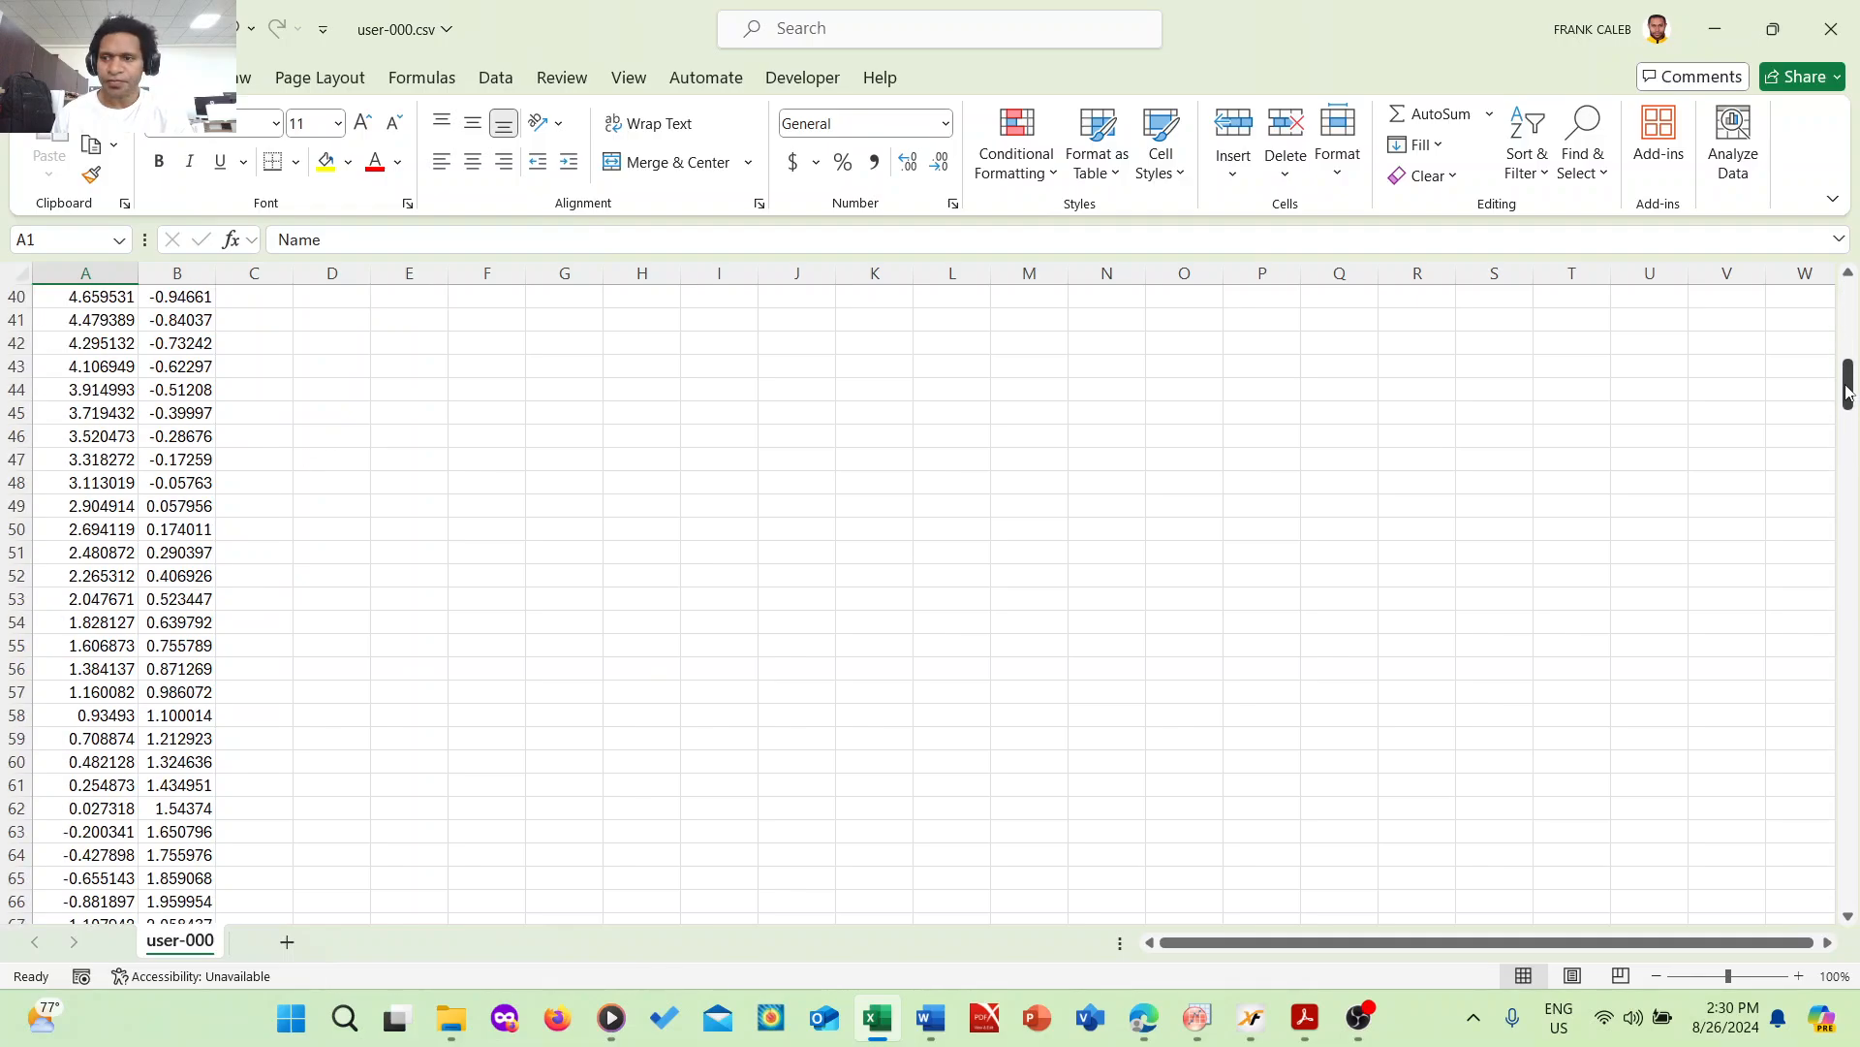
left_click_drag(1848, 392, 1849, 302)
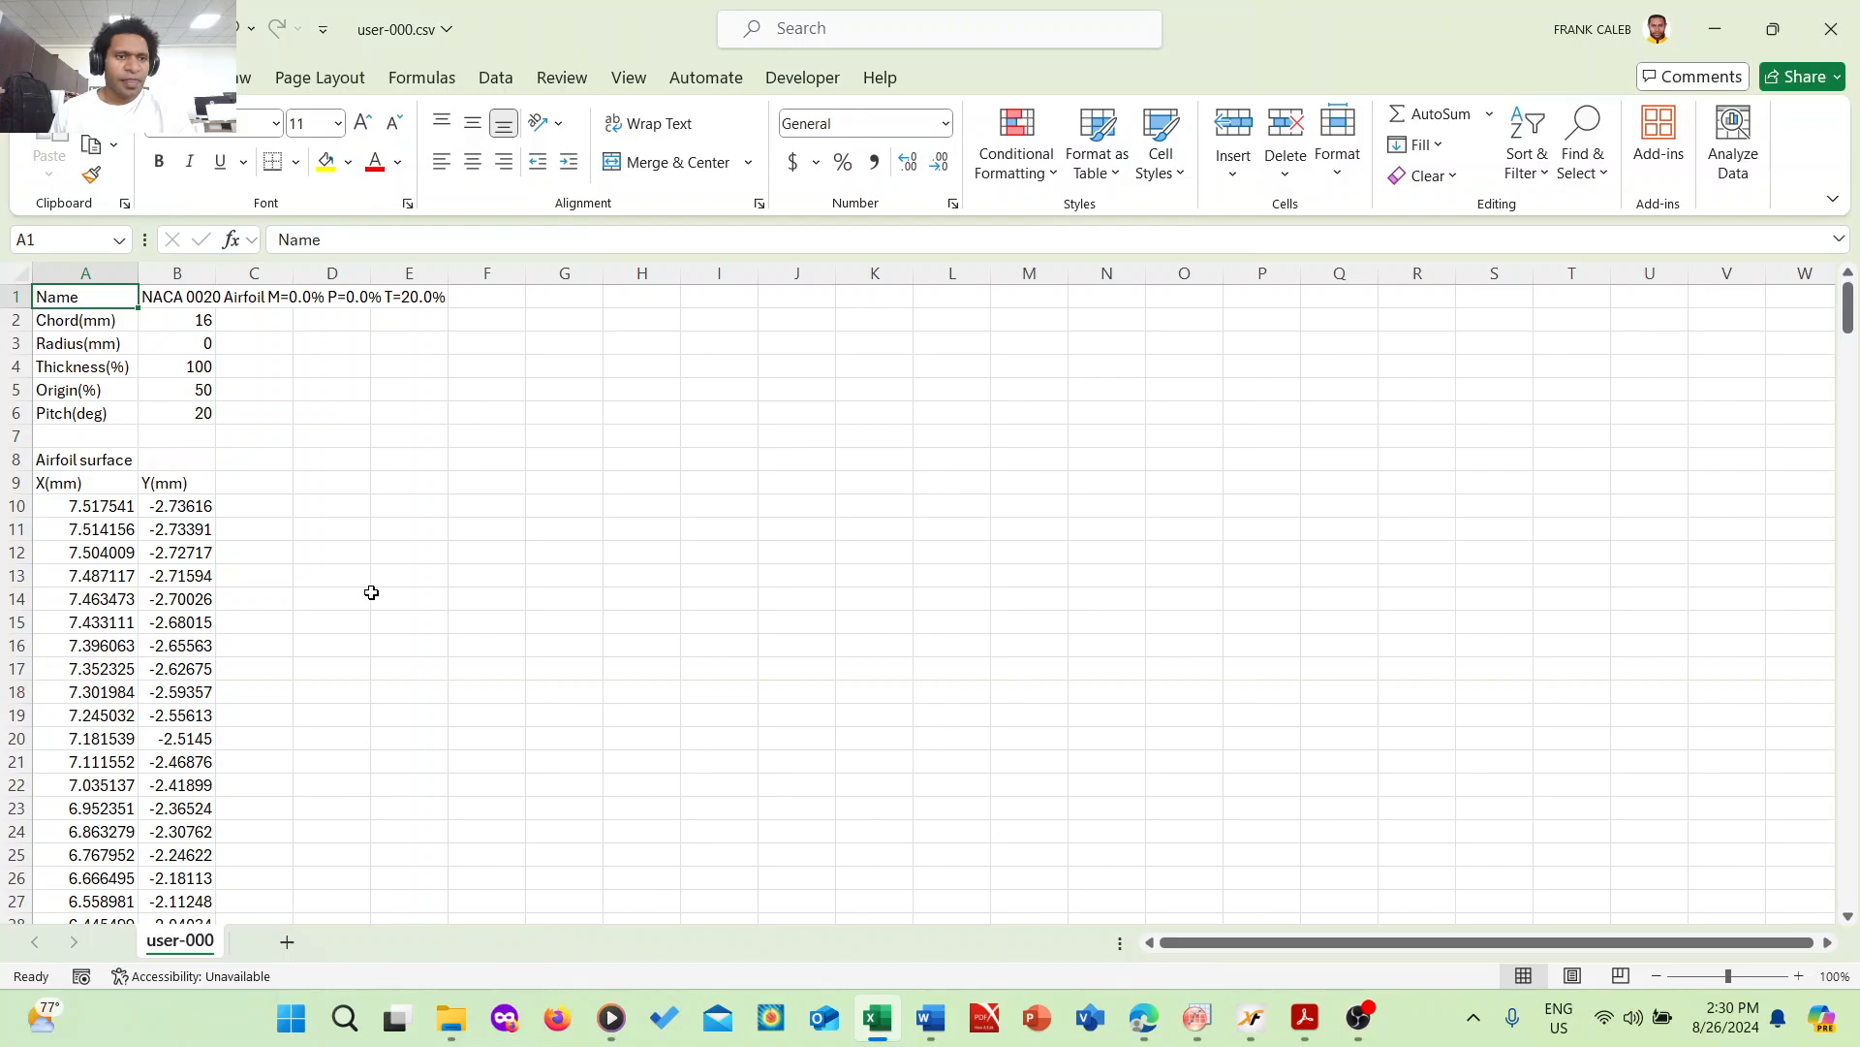
- Copy GSD_PointSplineLoftFromExcel.xls from the New rotor design folder on the desktop
left_click(1725, 18)
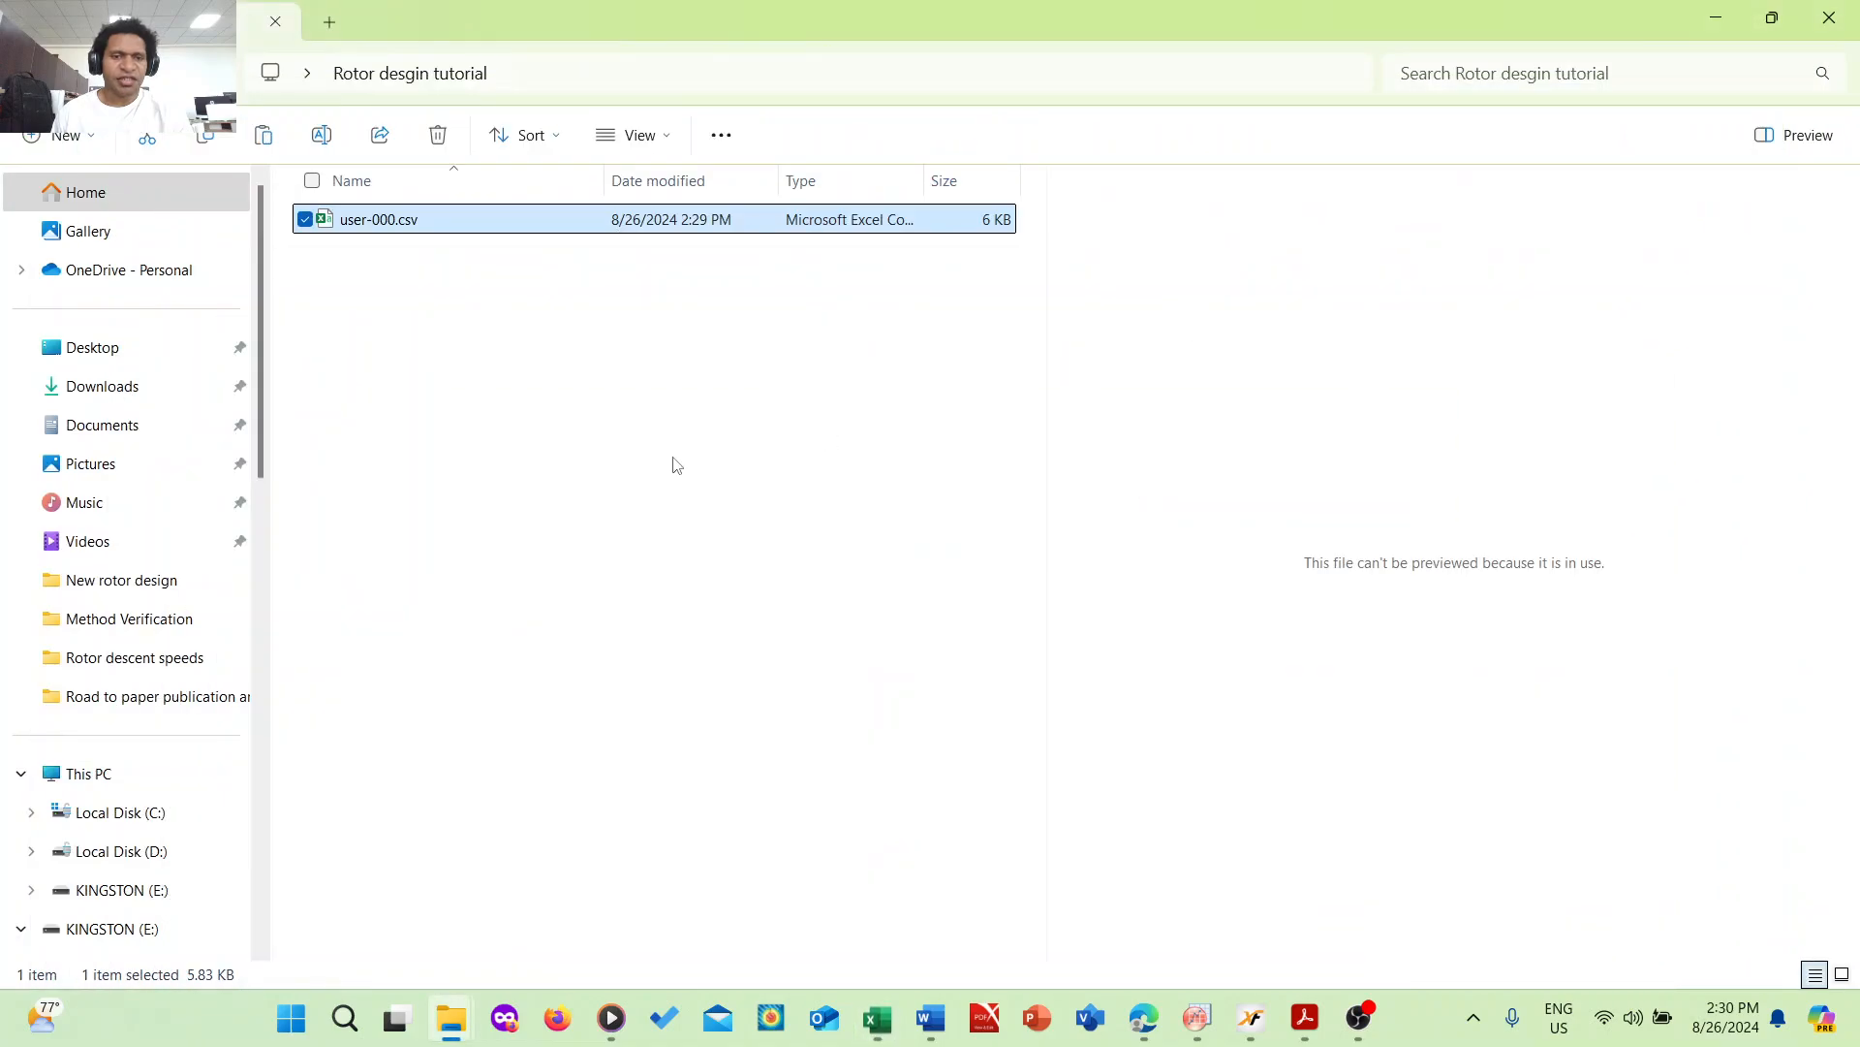
left_click(531, 341)
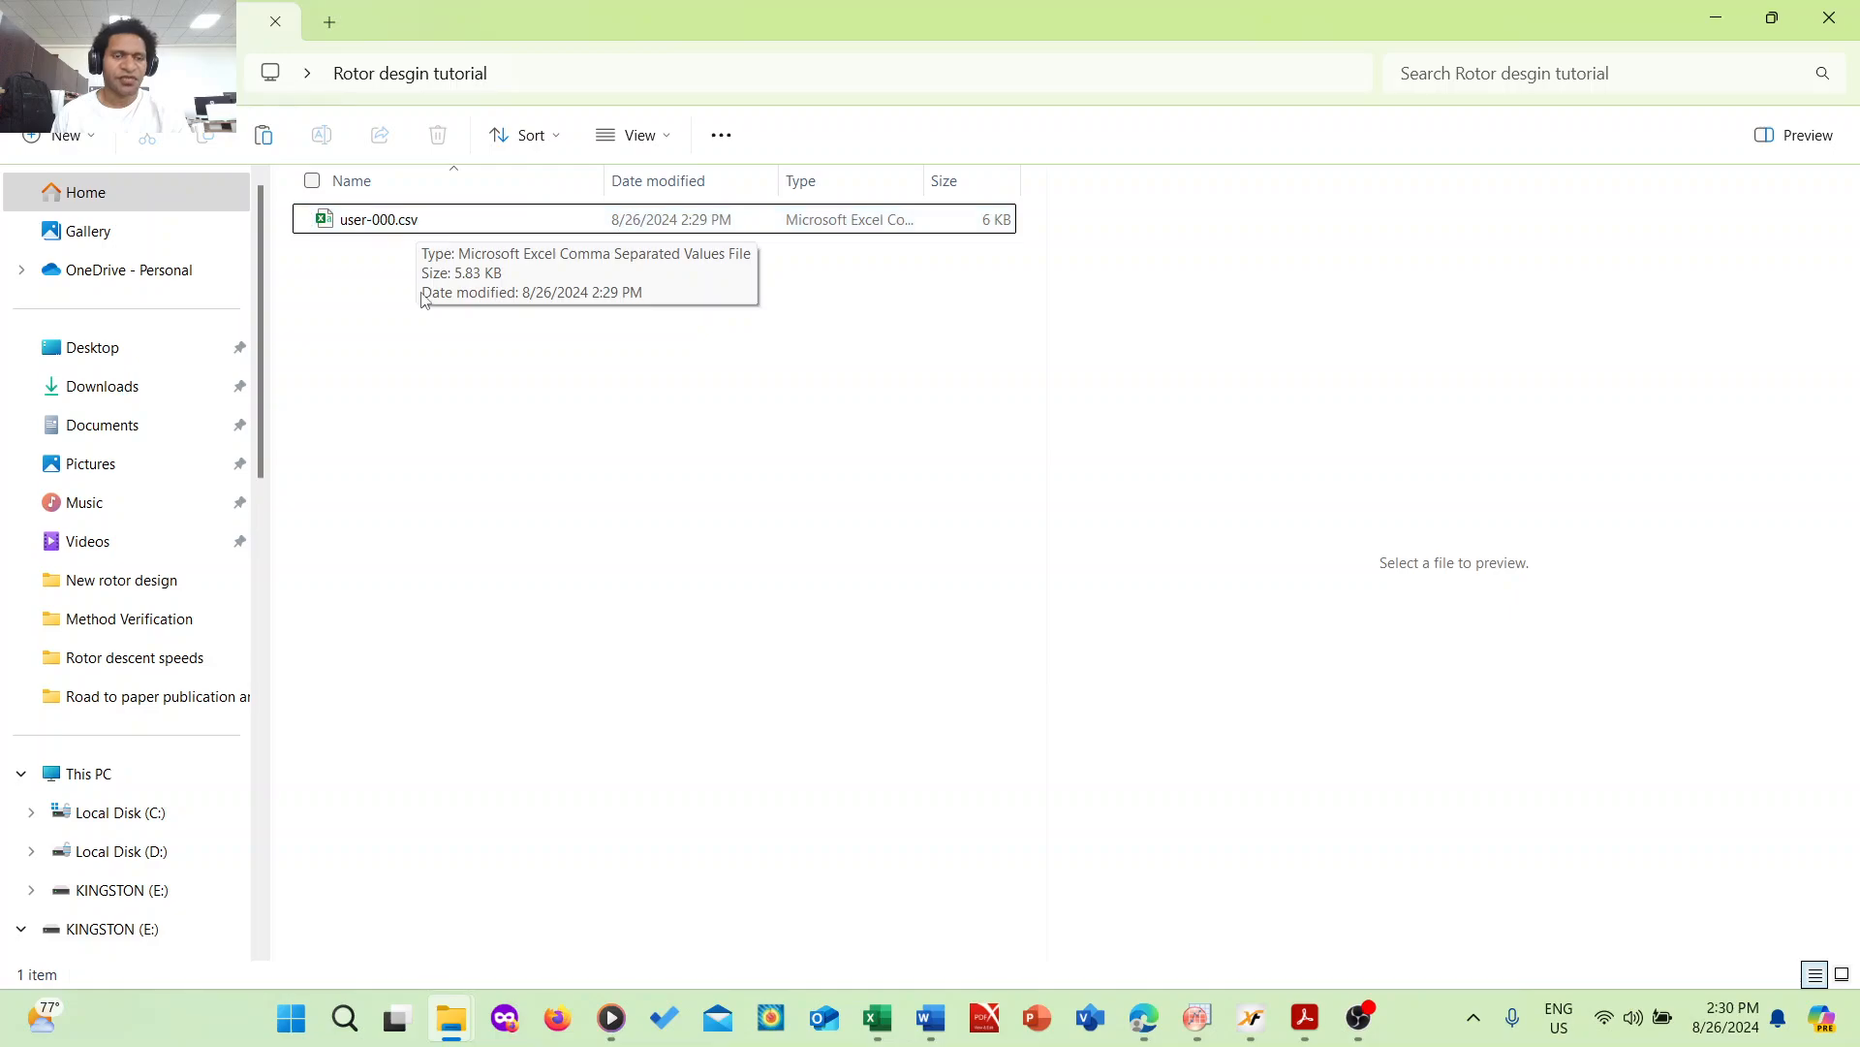
left_click(1718, 19)
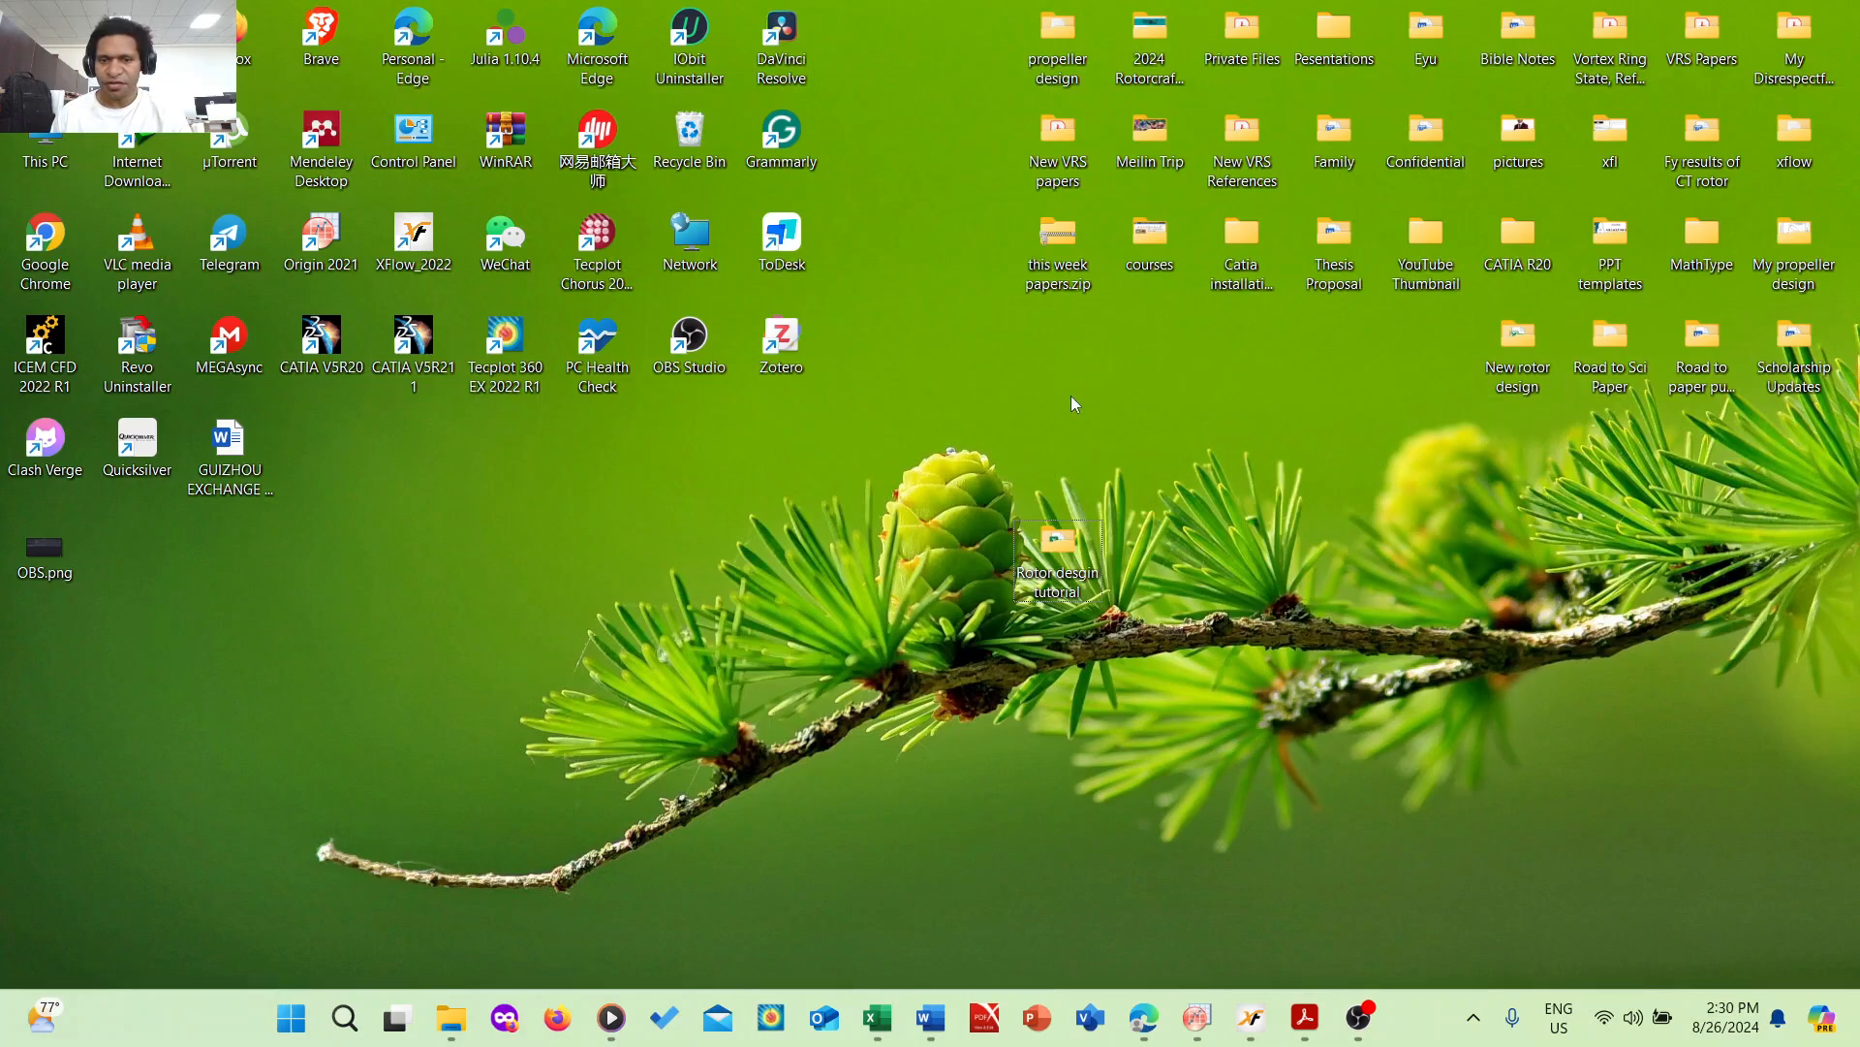
left_click(1531, 362)
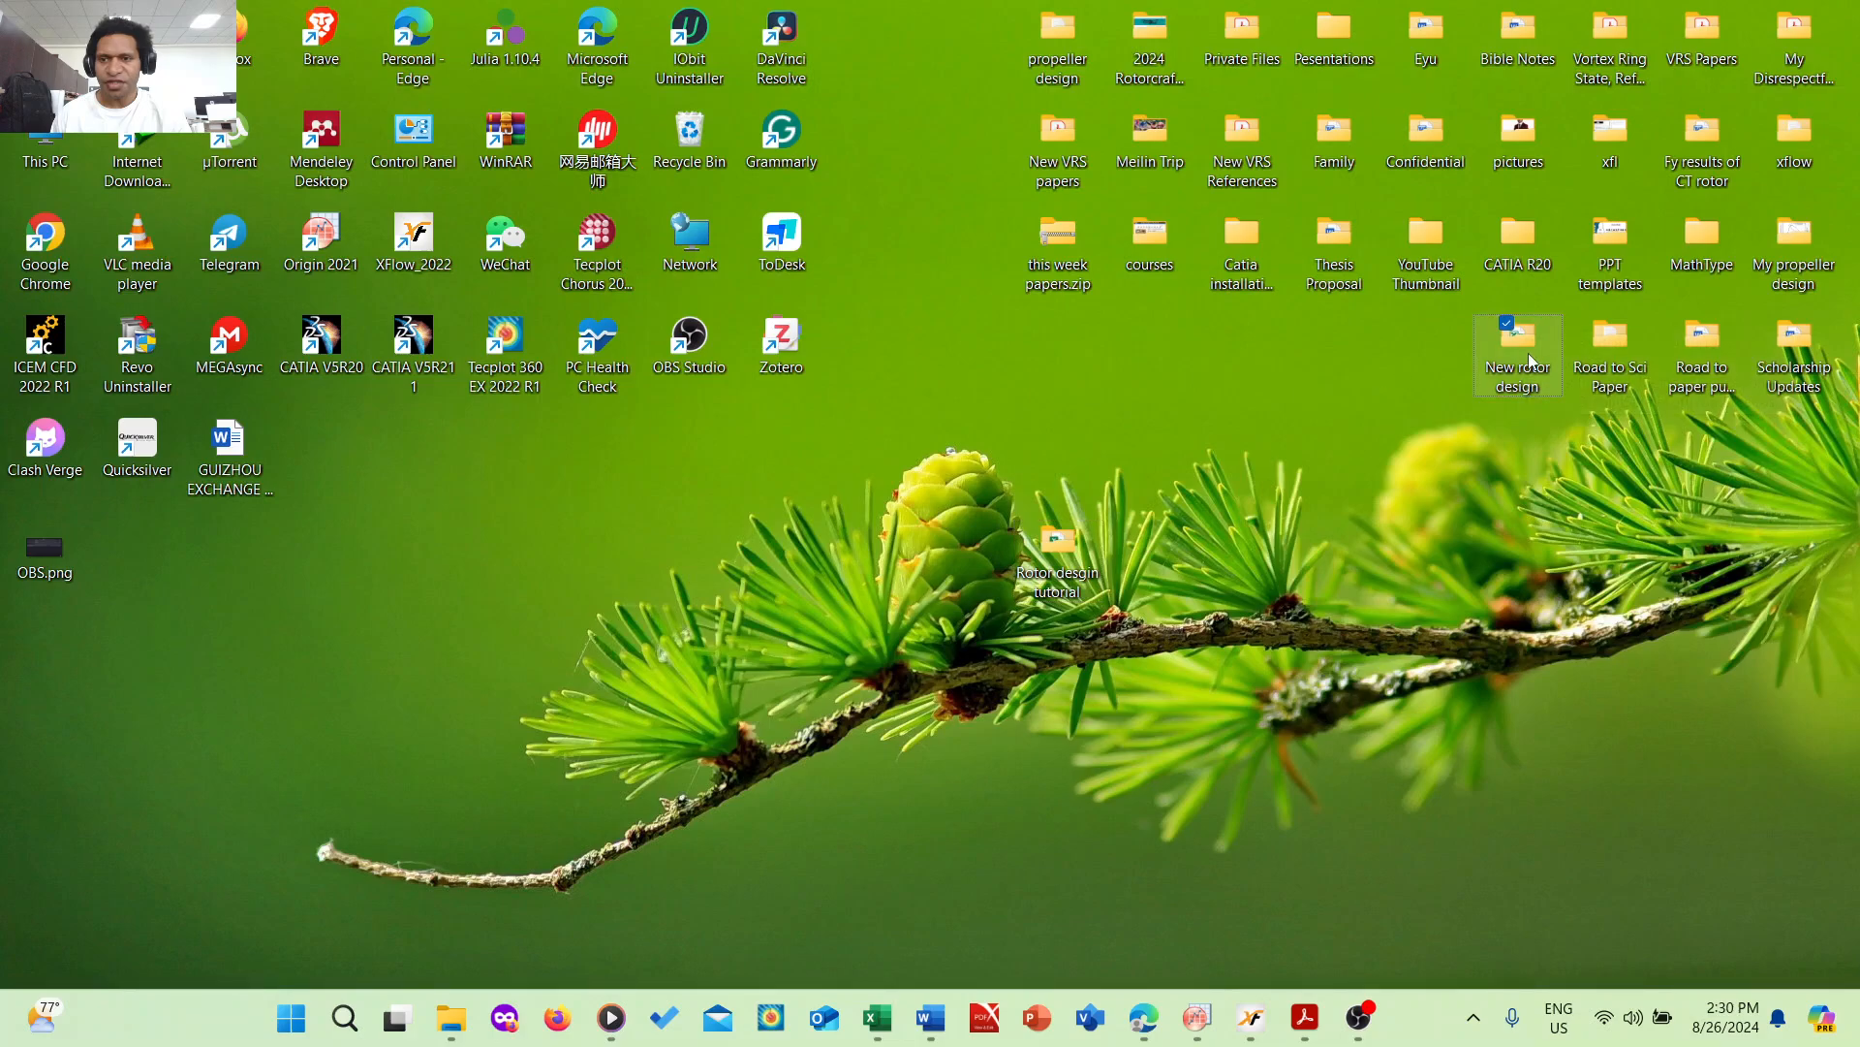
key("Return")
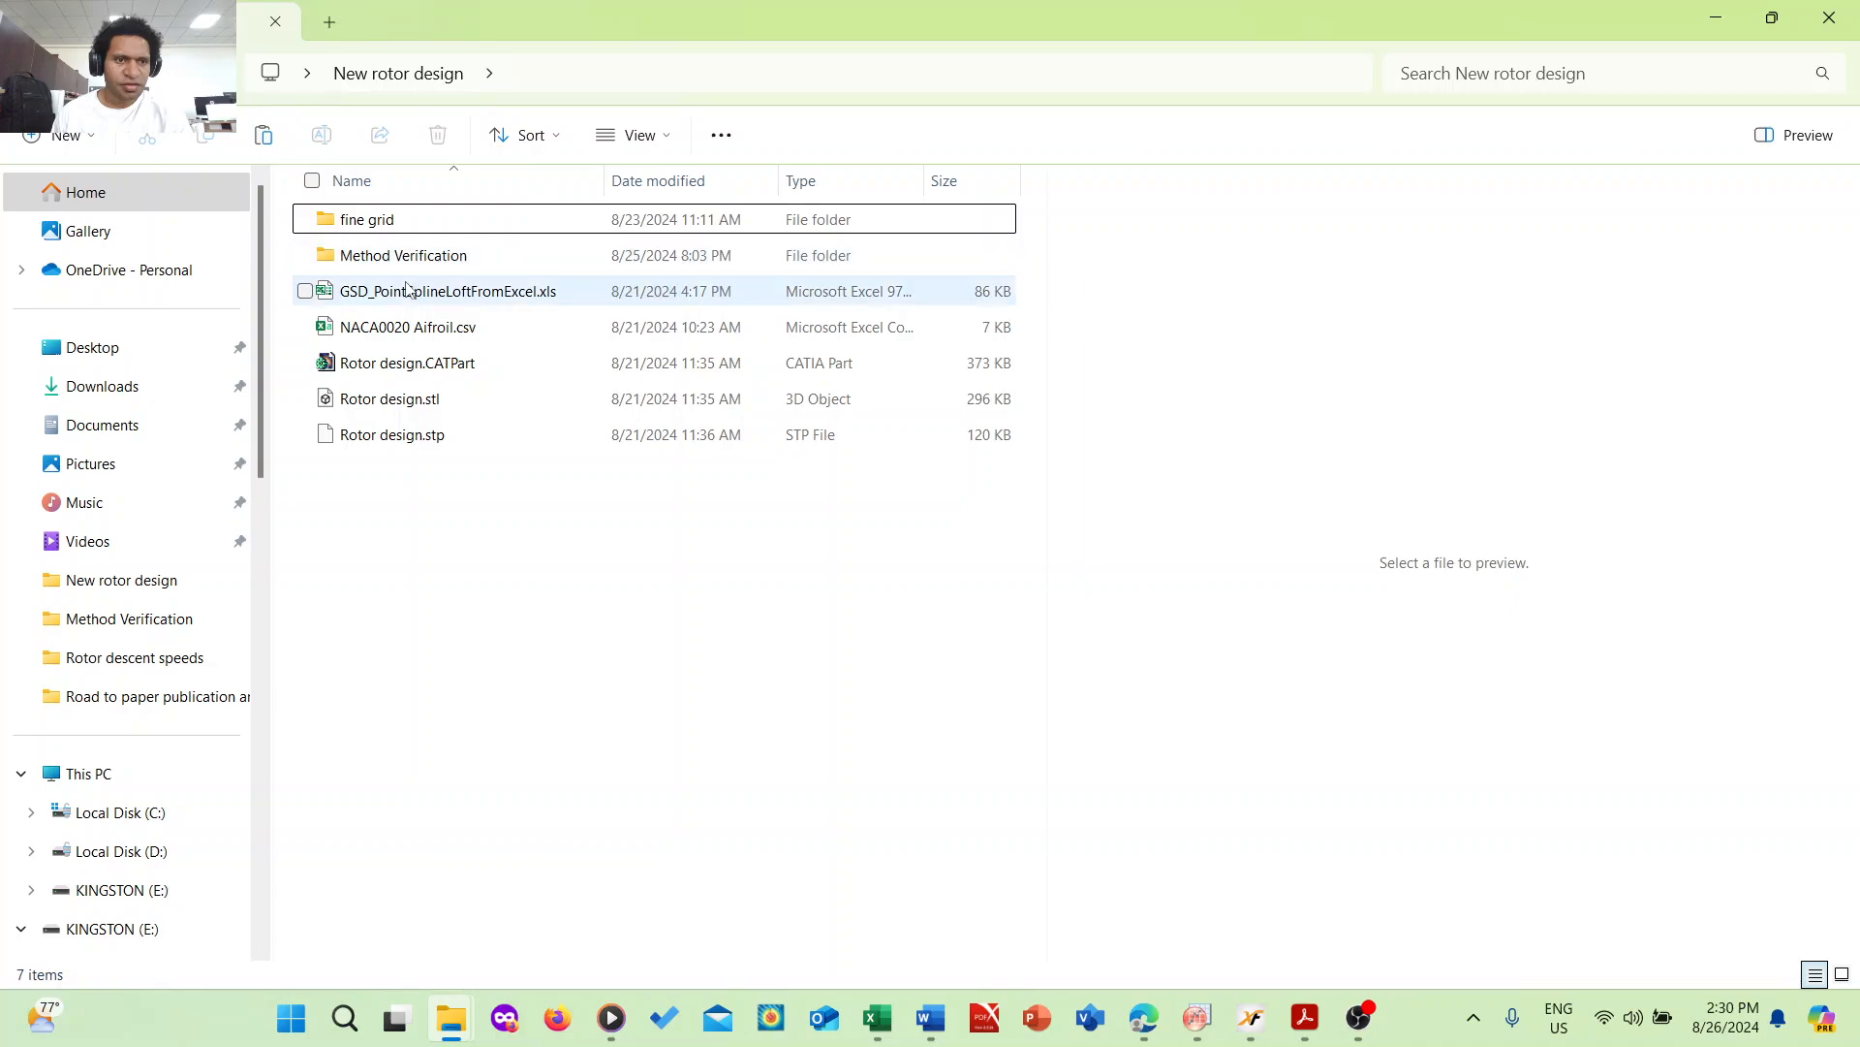
left_click(404, 293)
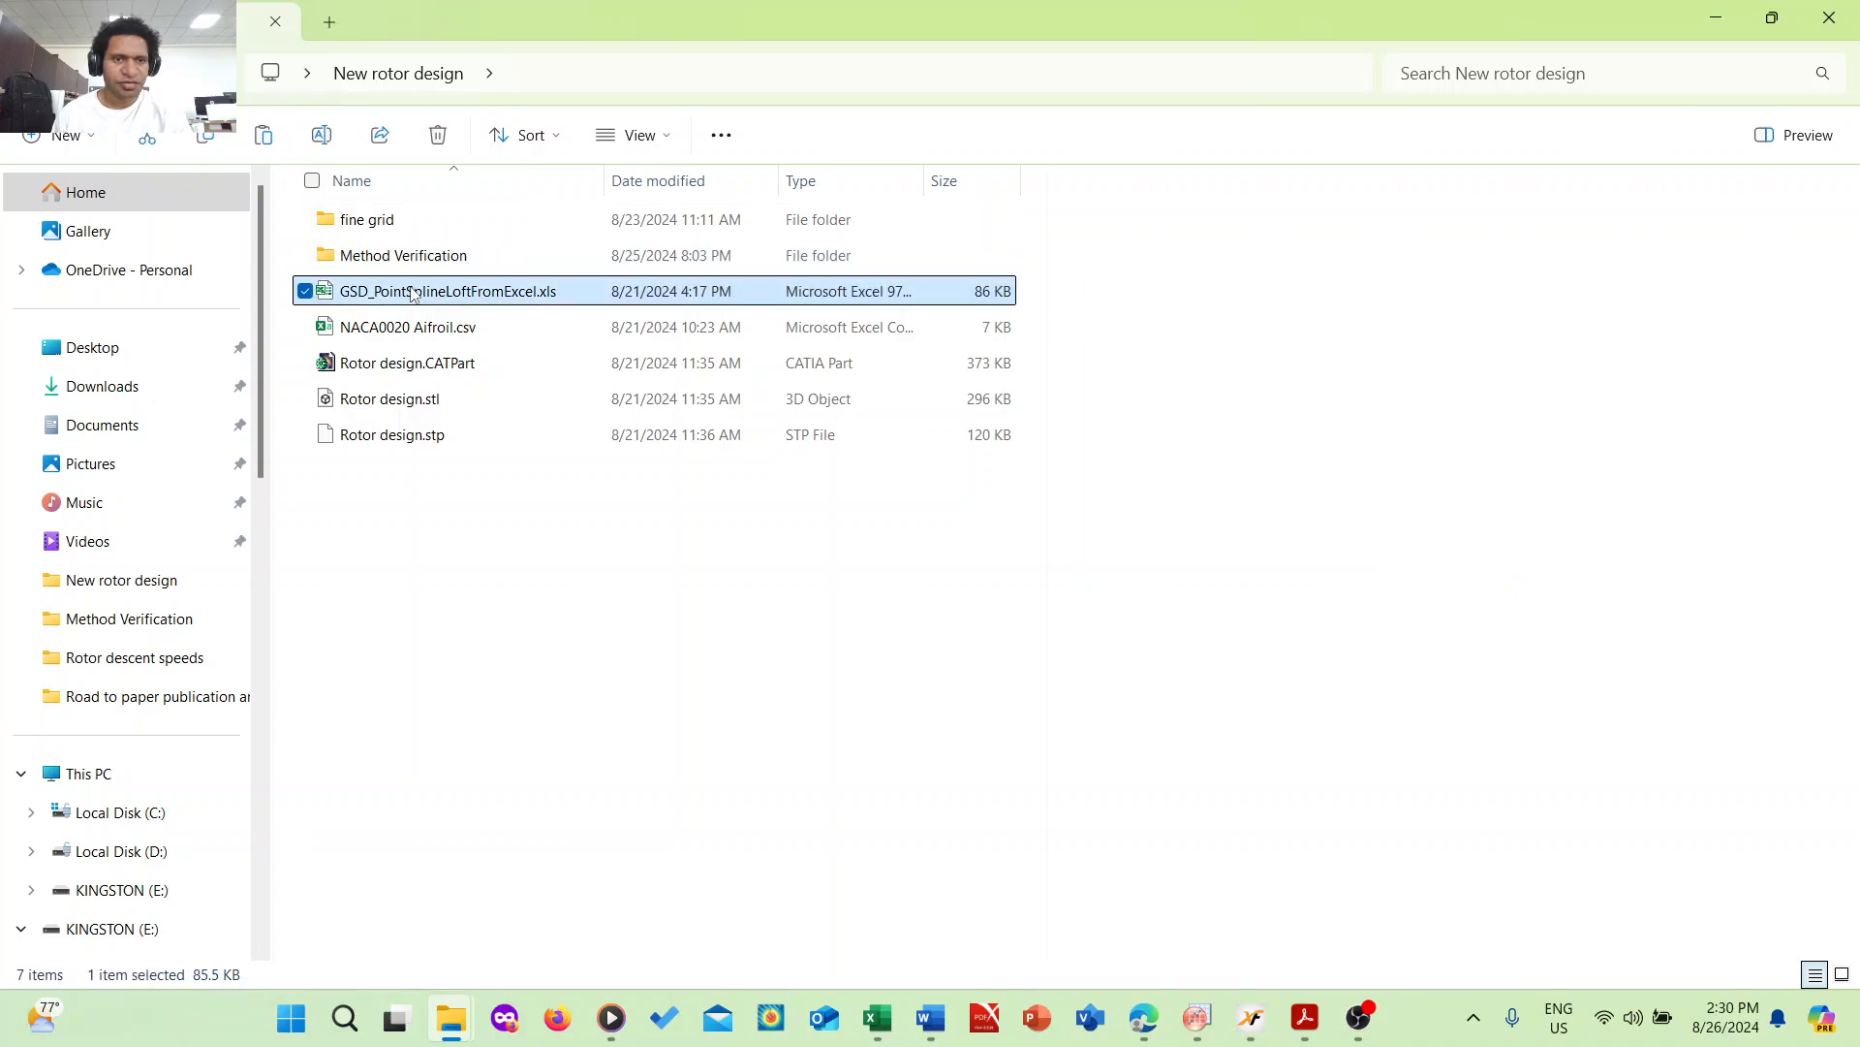
right_click(413, 292)
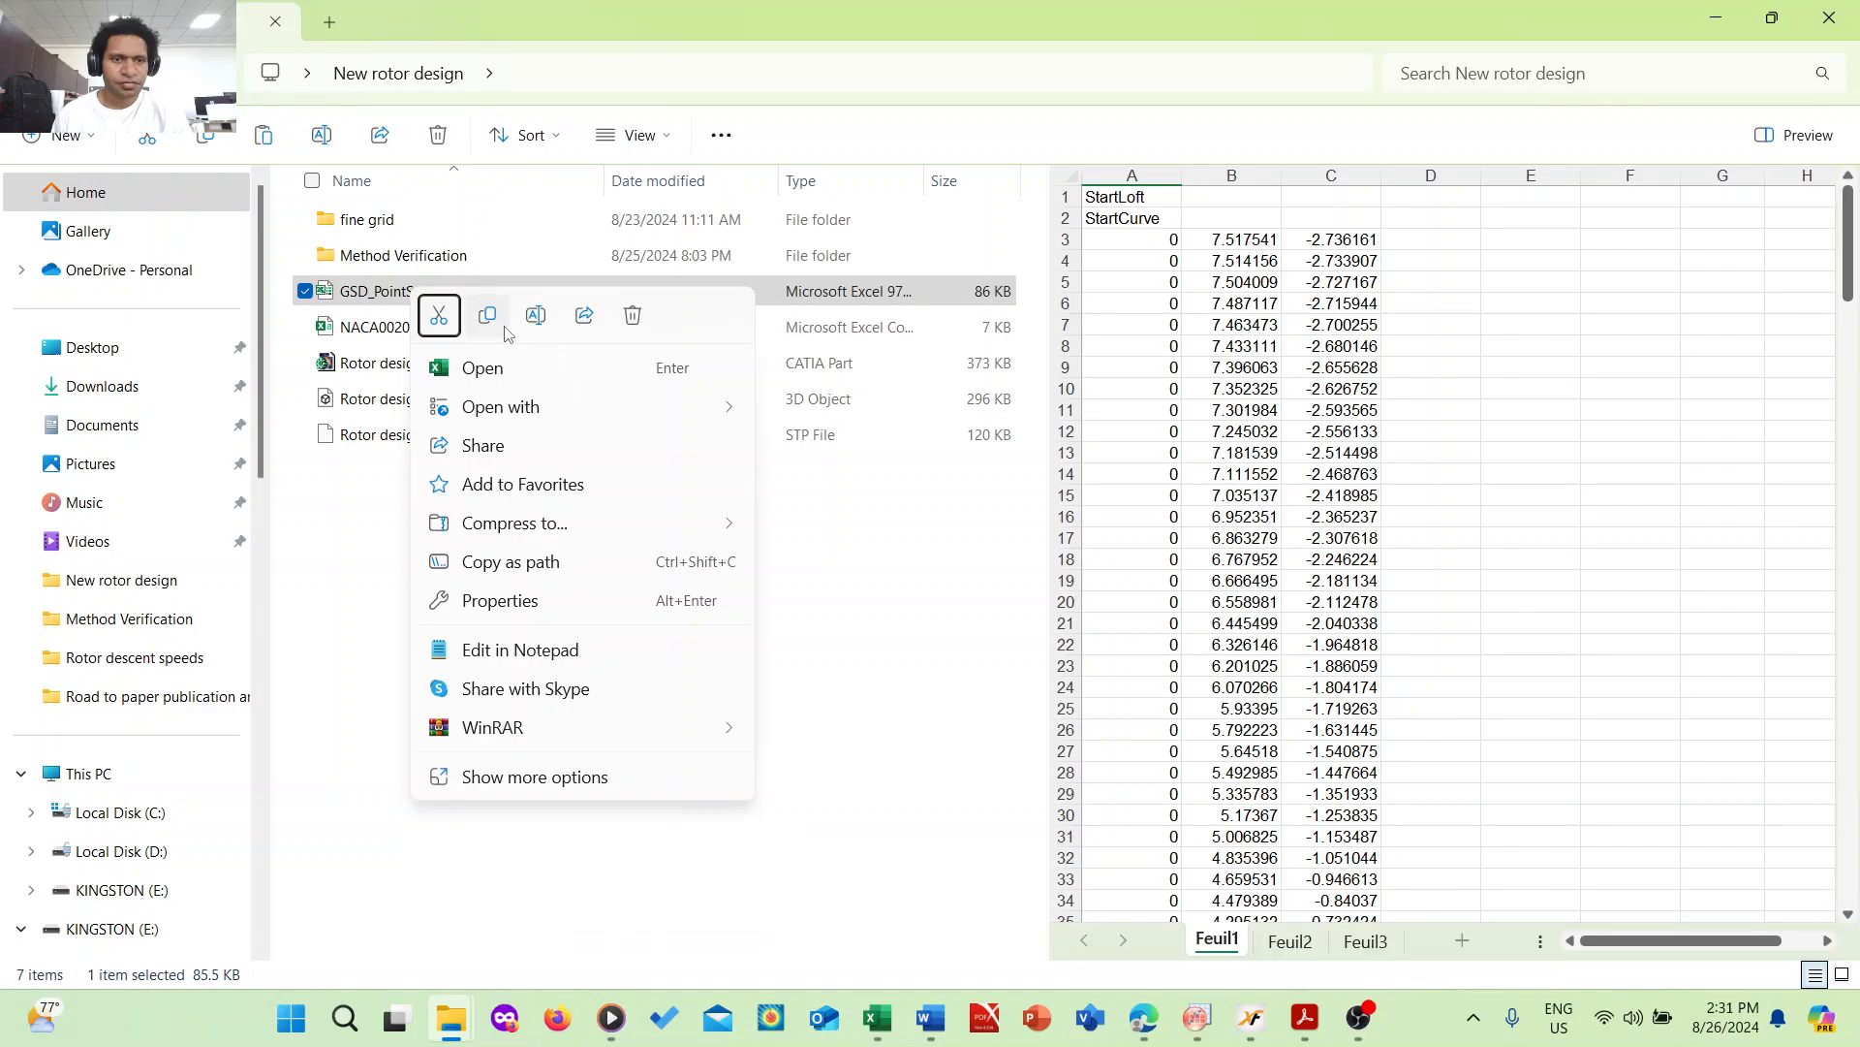
left_click(489, 316)
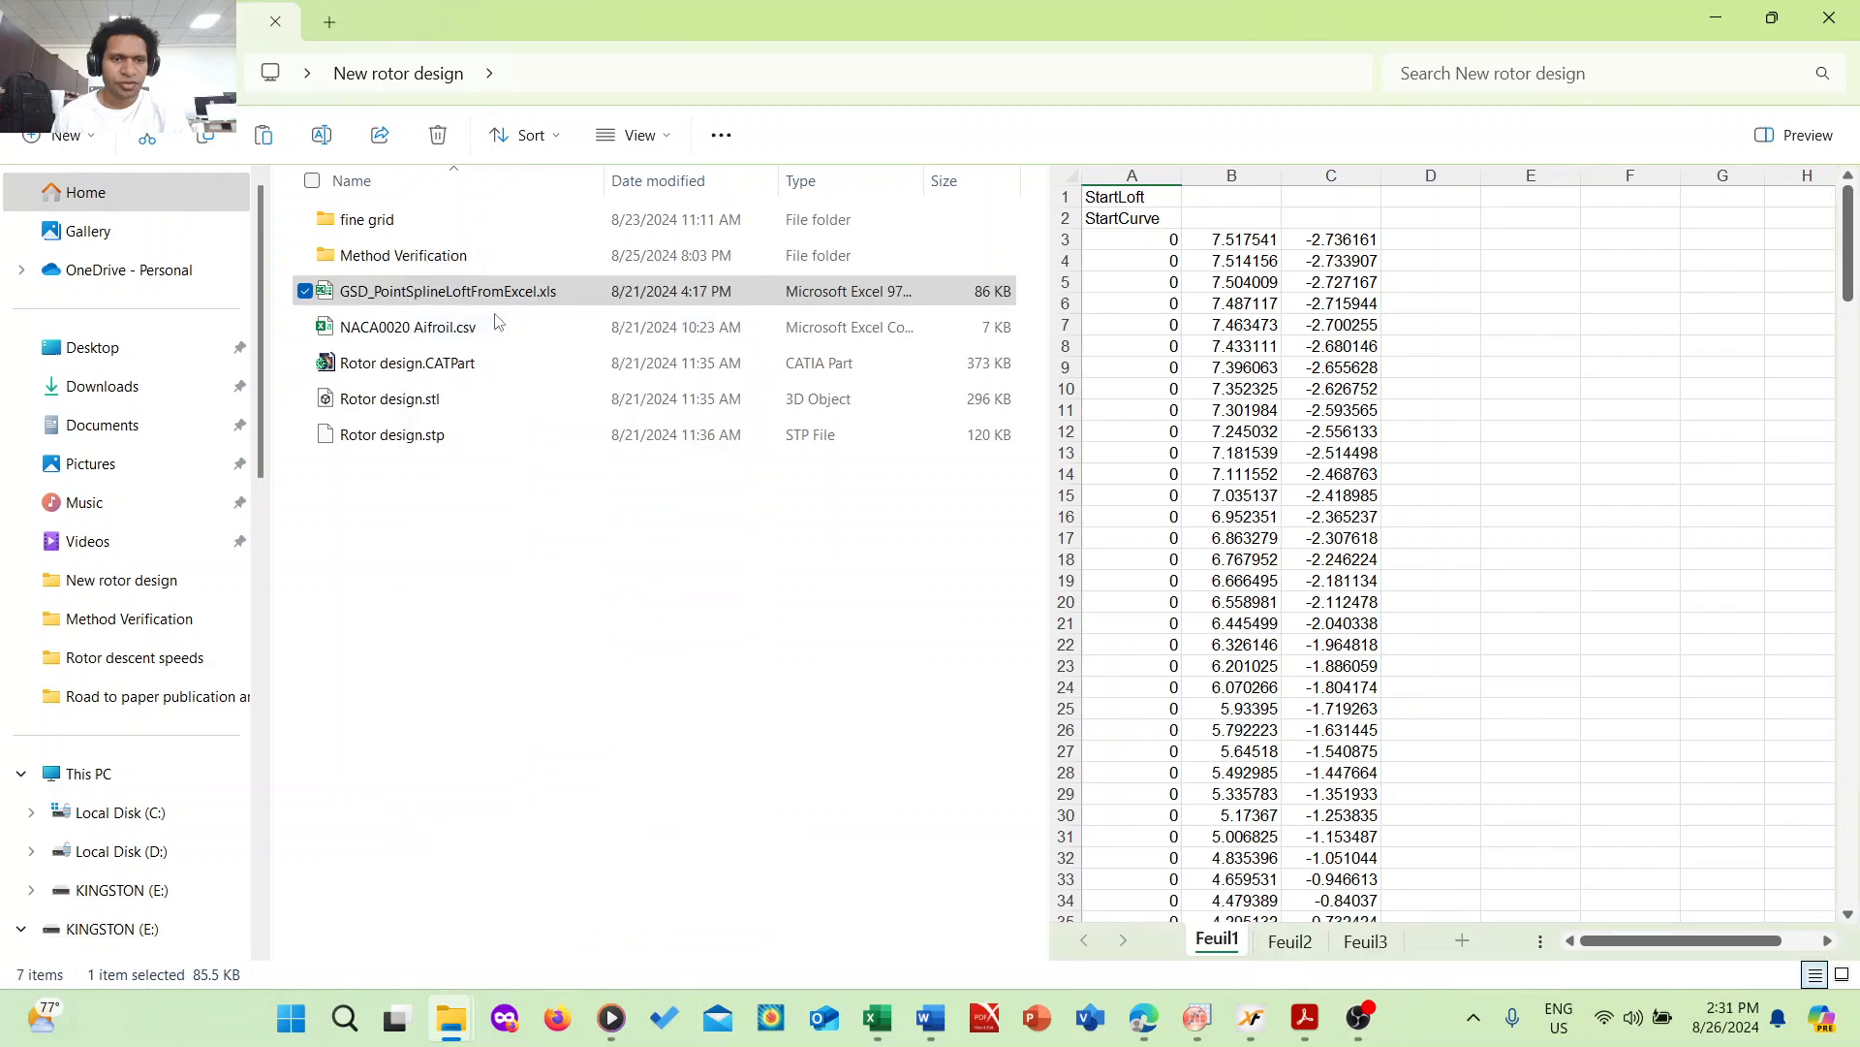
- Paste the copied GSD_PointSplineLoftFromExcel.xls into the Rotor desgin tutorial folder on the desktop
left_click(1749, 11)
left_click(1661, 59)
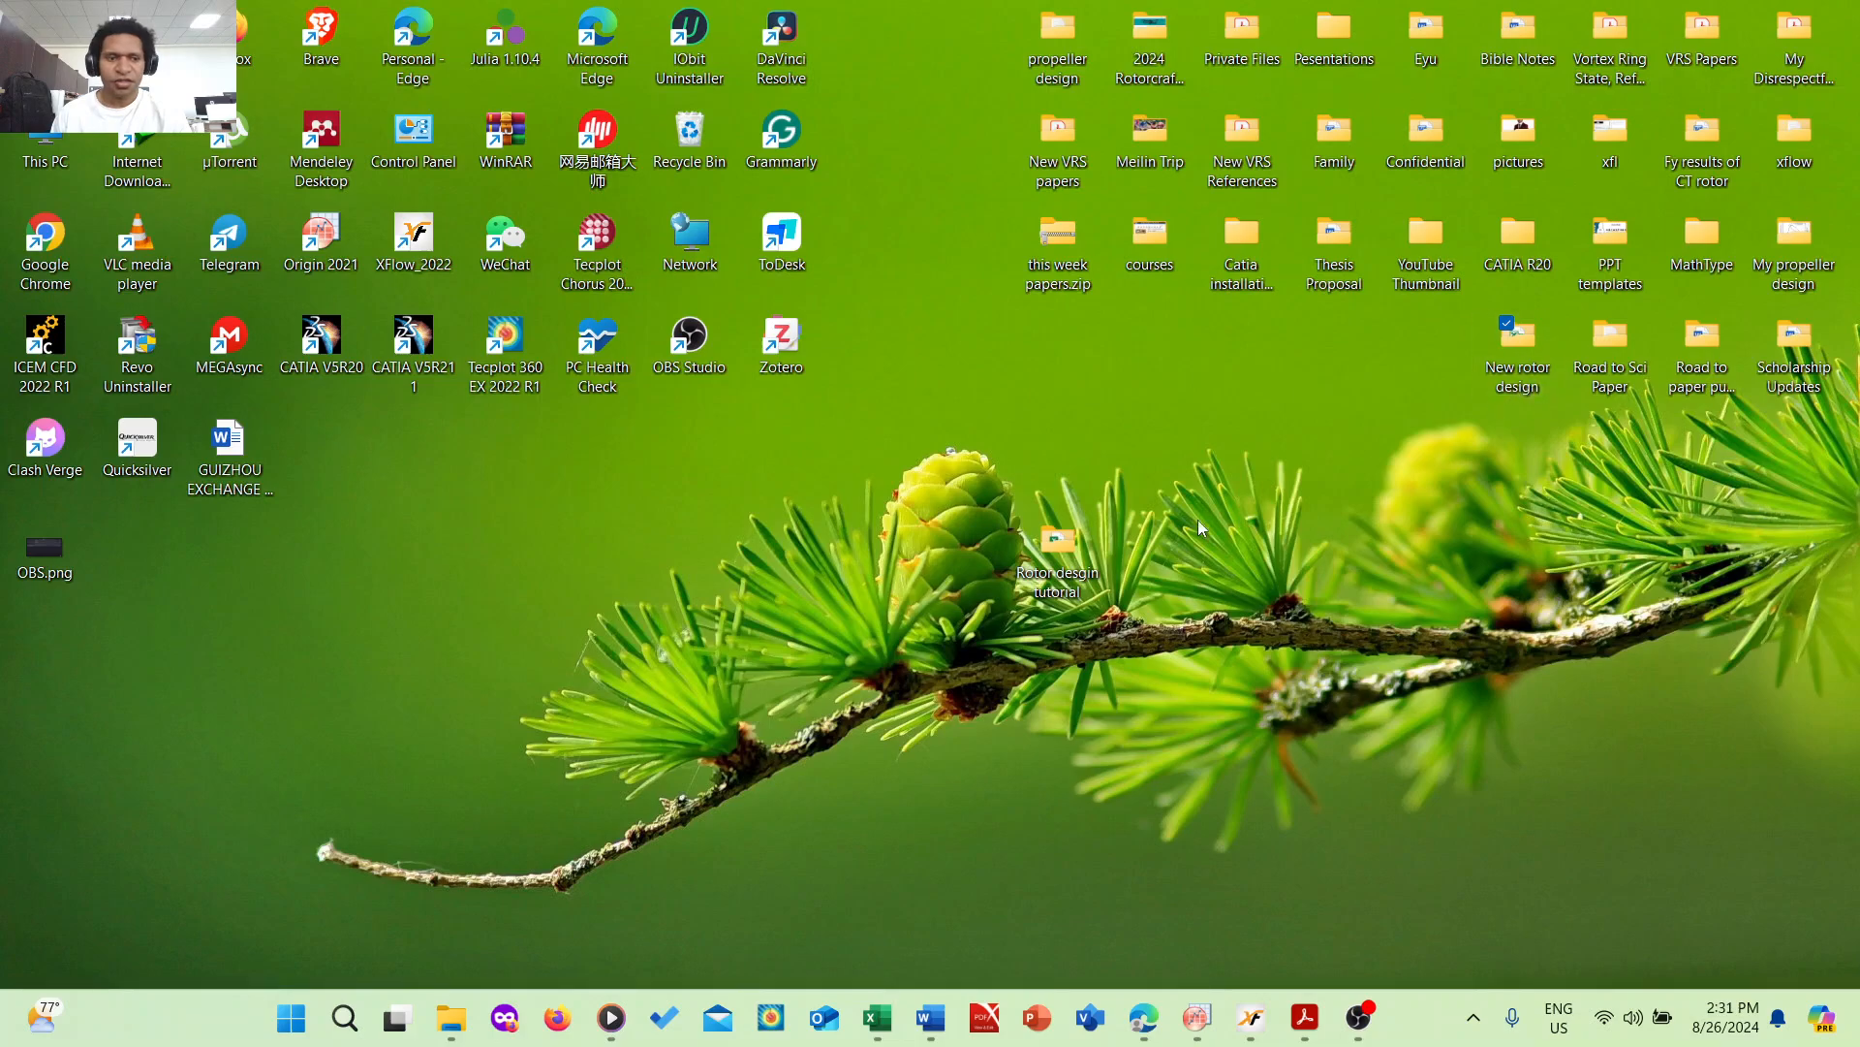
double_click(1078, 555)
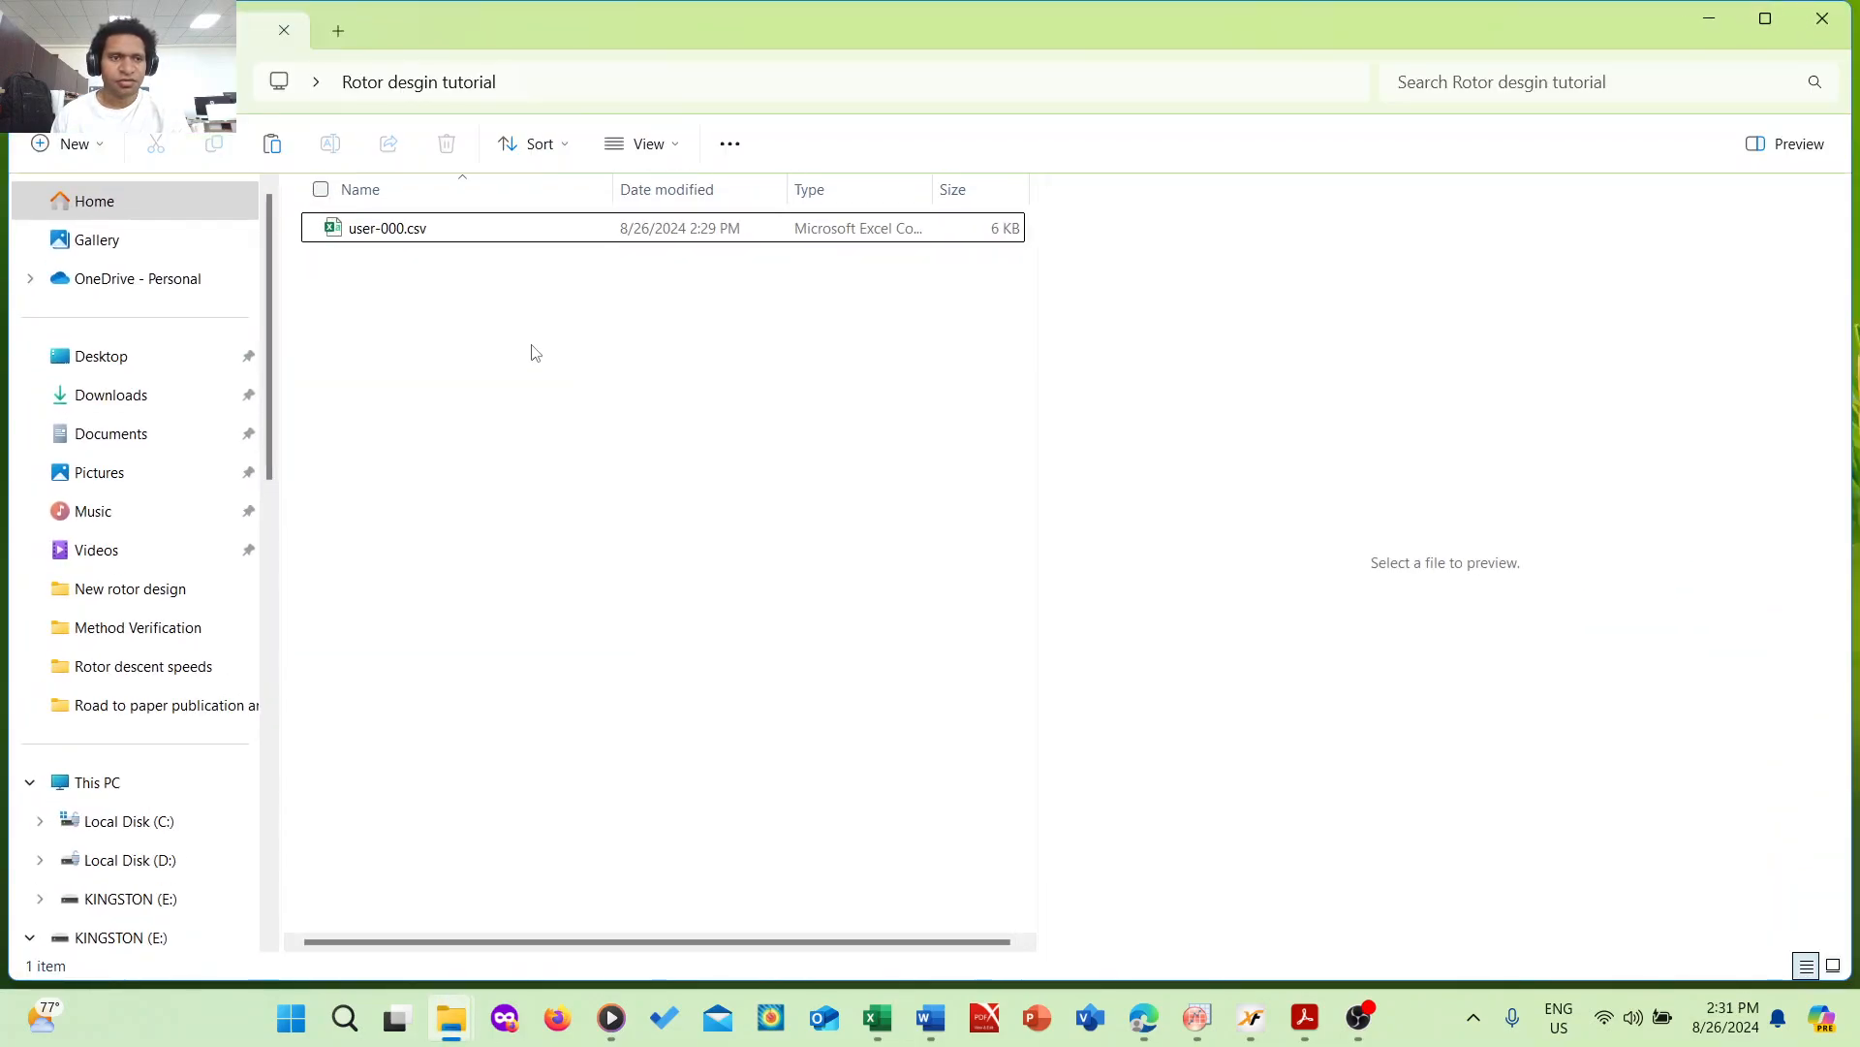
right_click(504, 344)
left_click(532, 365)
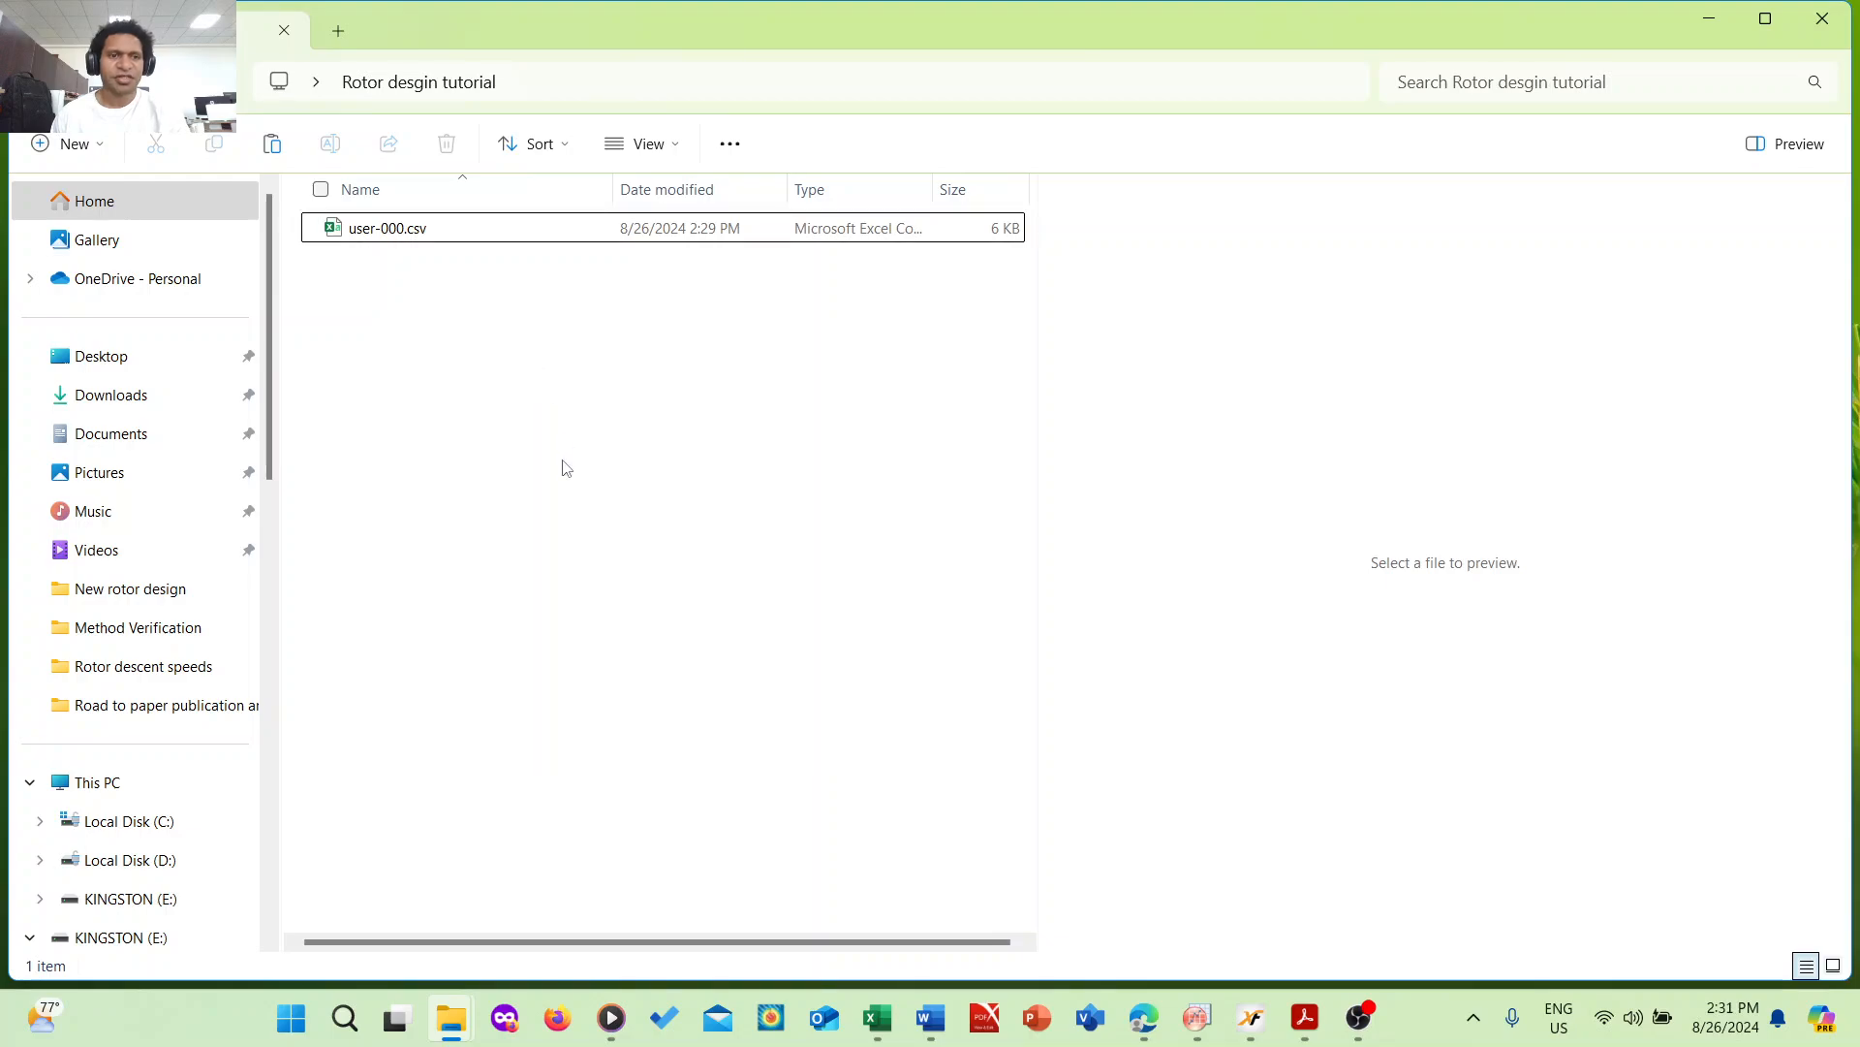
left_click(519, 407)
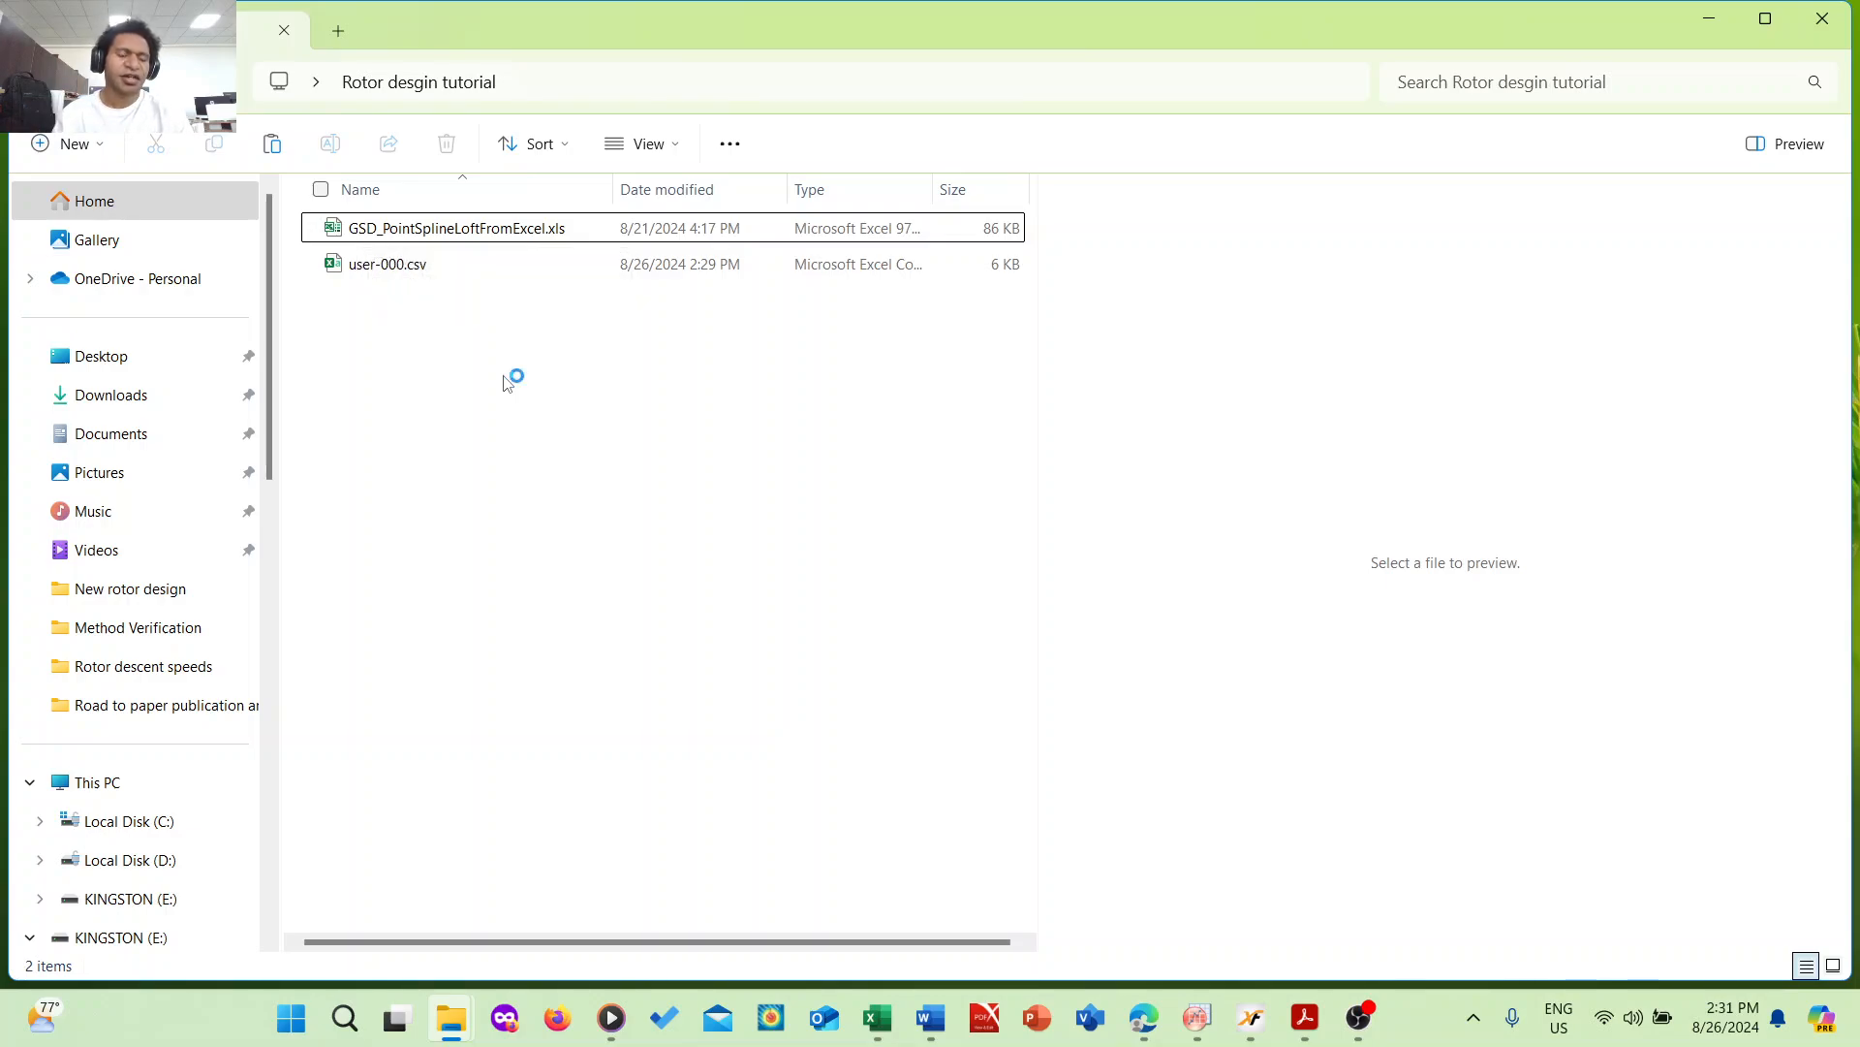
- Open user-000.csv and GSD_PointSplineLoftFromExcel.xls from the folder in Excel and bring the user-000.csv sheet to the front
left_click(444, 268)
double_click(444, 268)
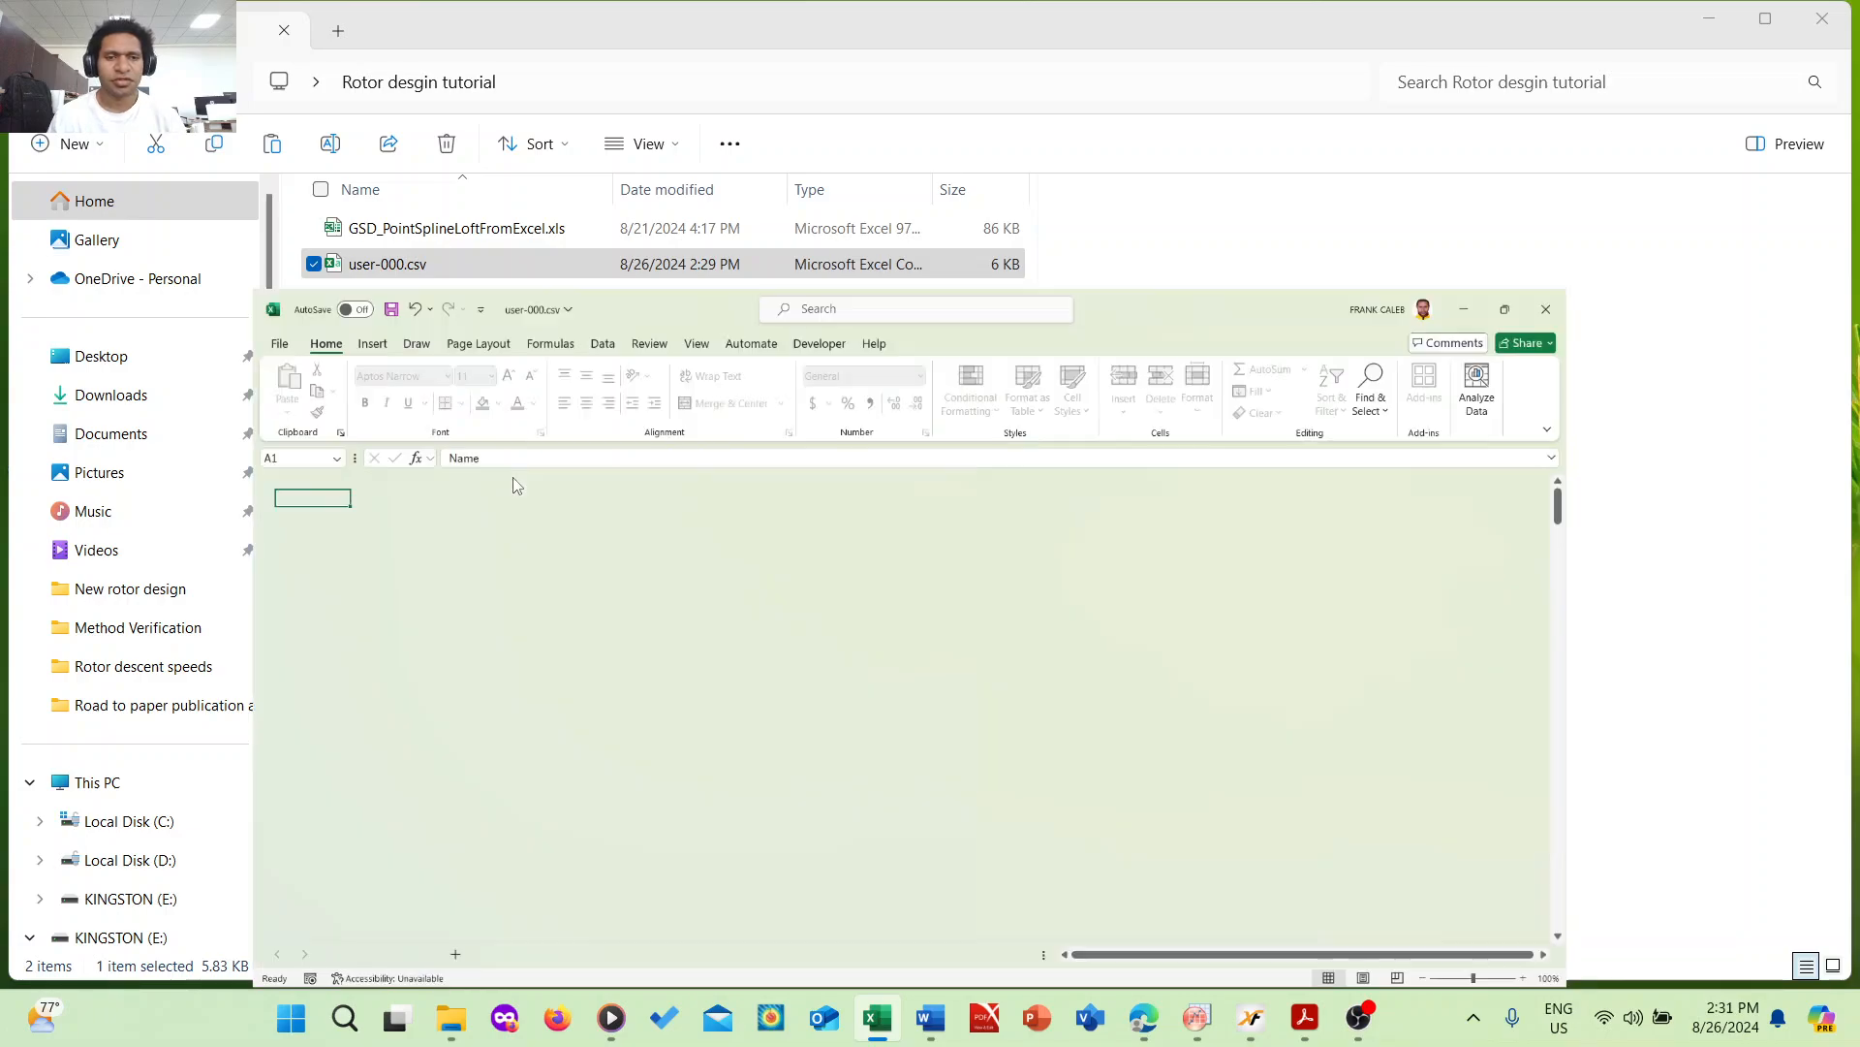
key("alt+Tab")
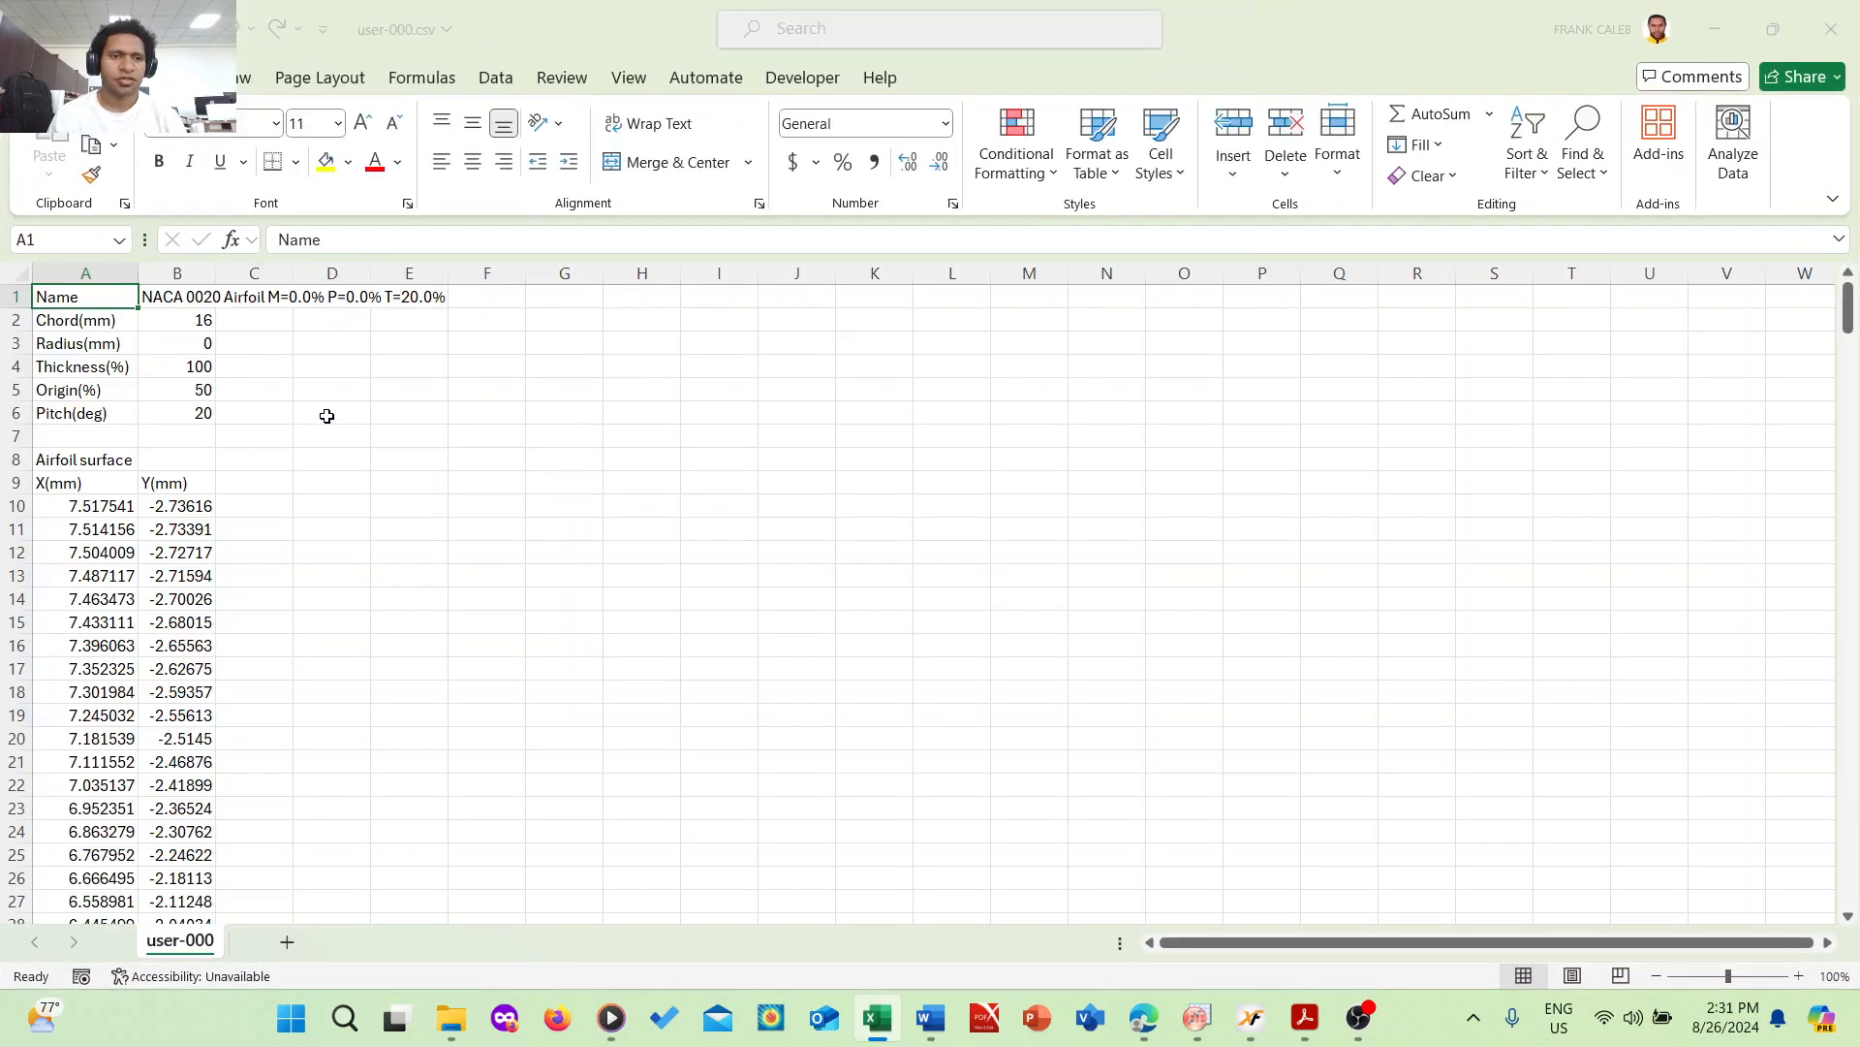
left_click(408, 230)
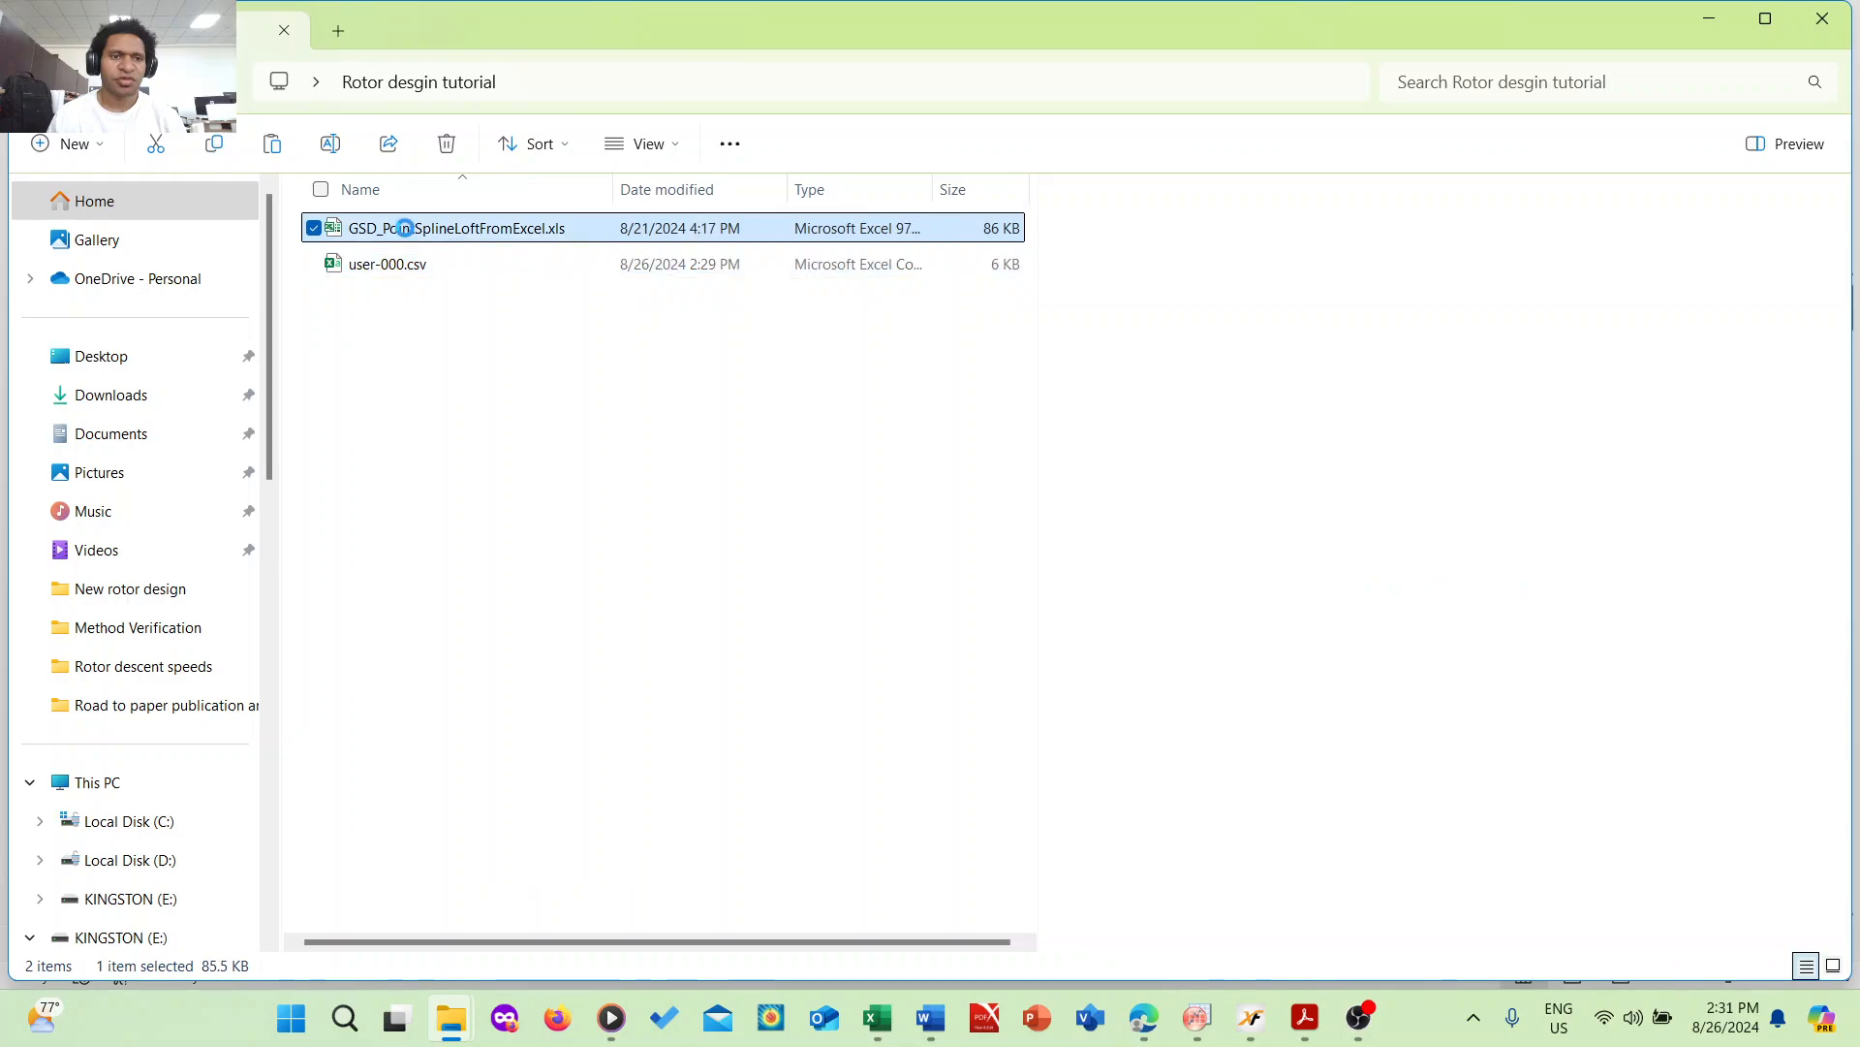
key("alt+Tab")
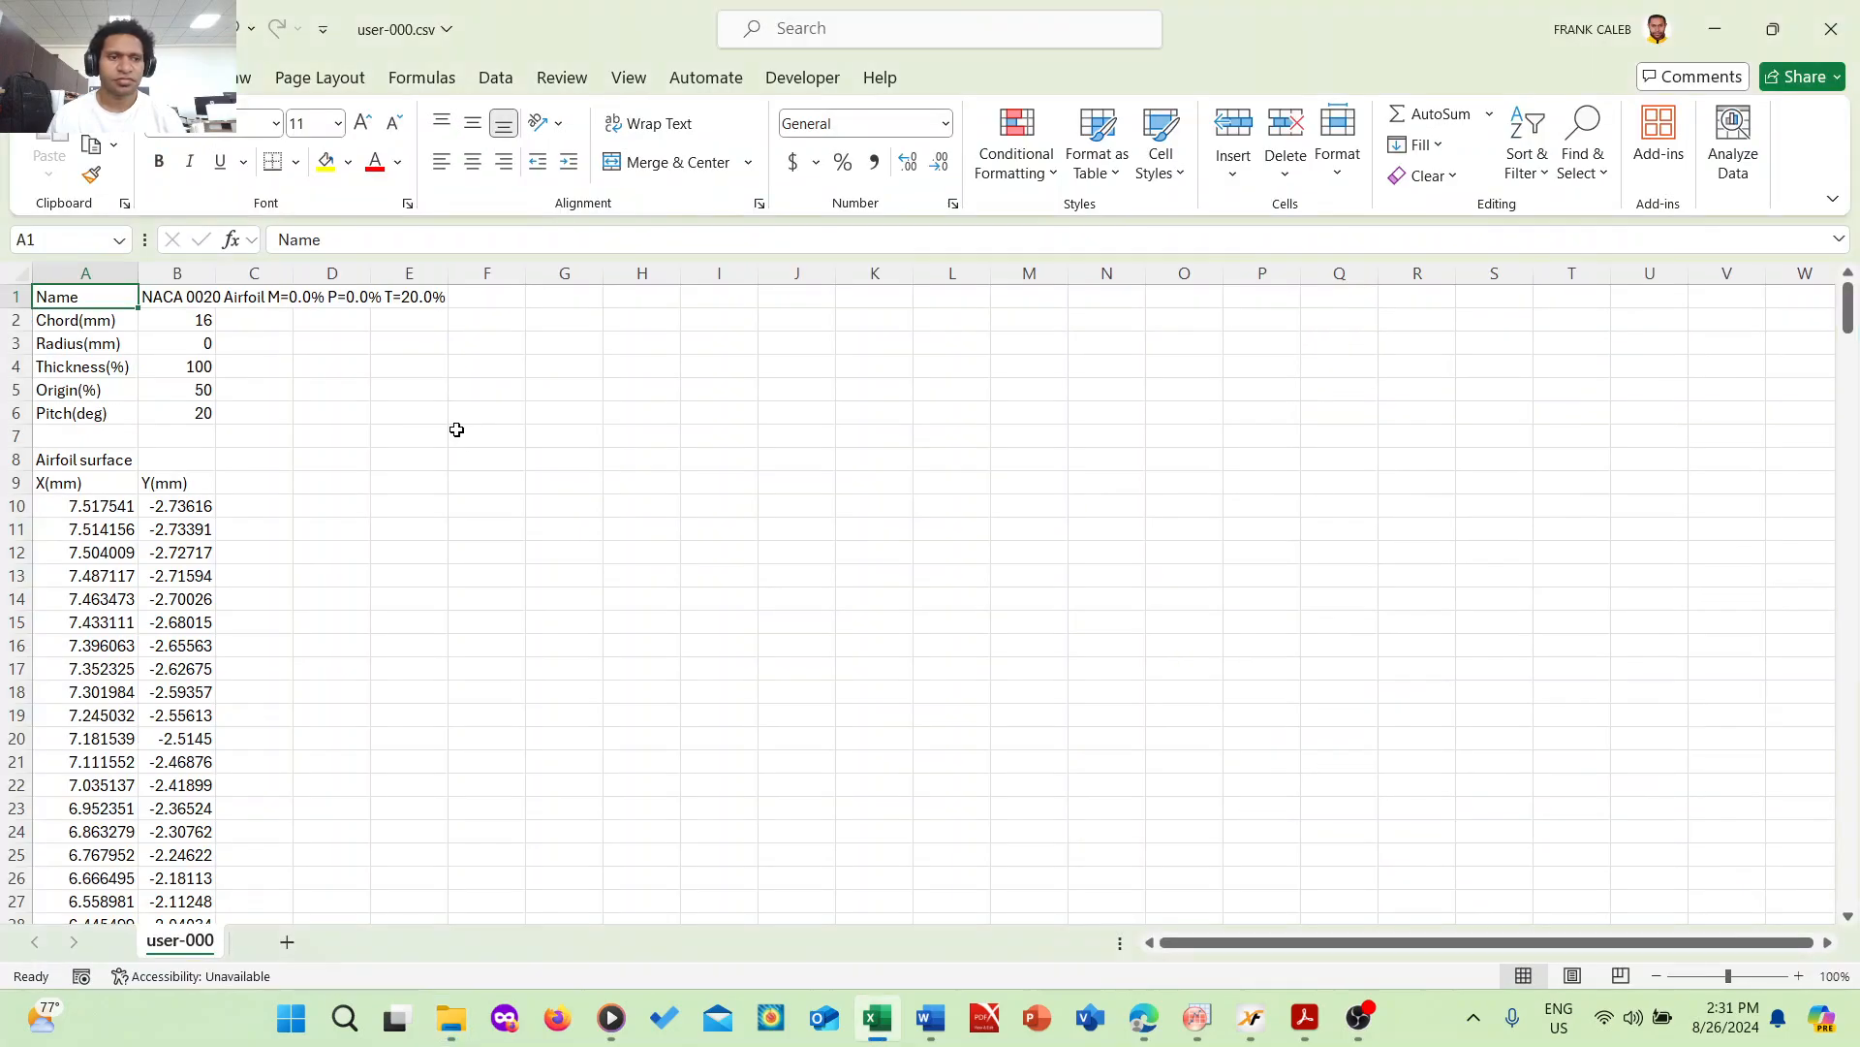
key("alt+Tab")
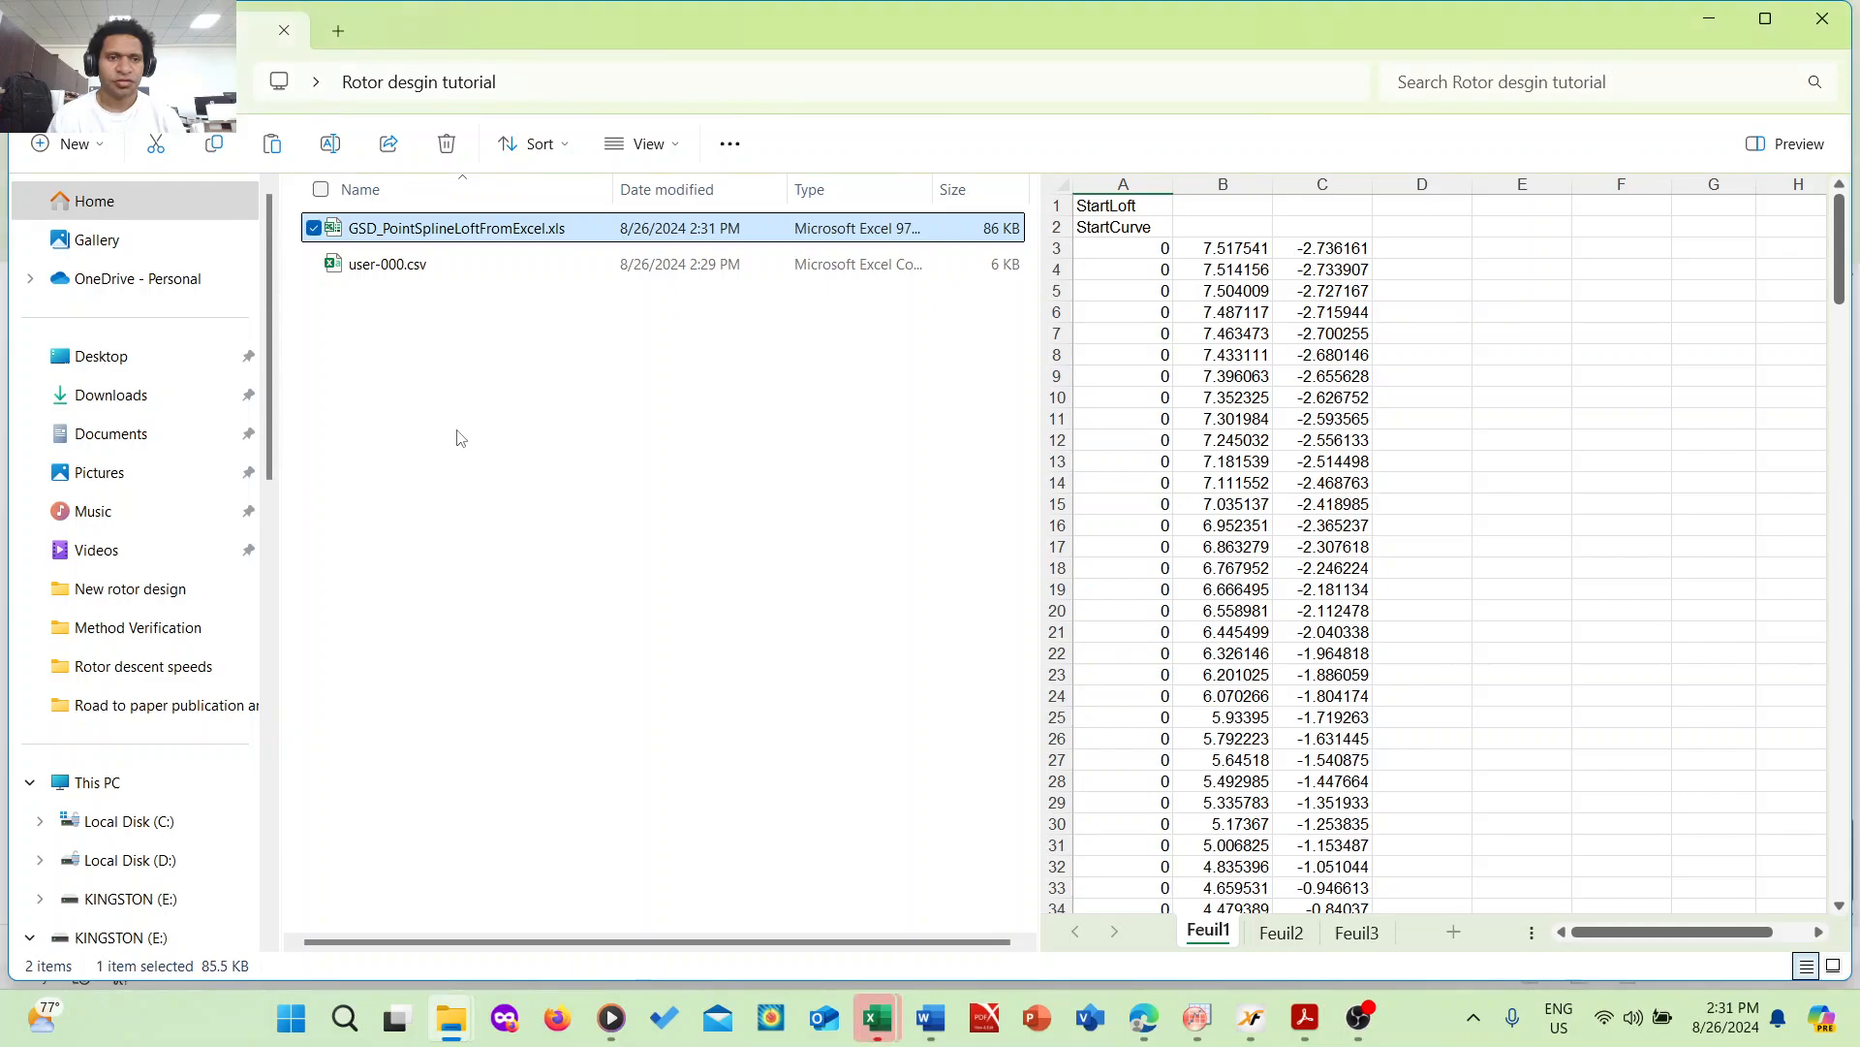
key("alt+Tab")
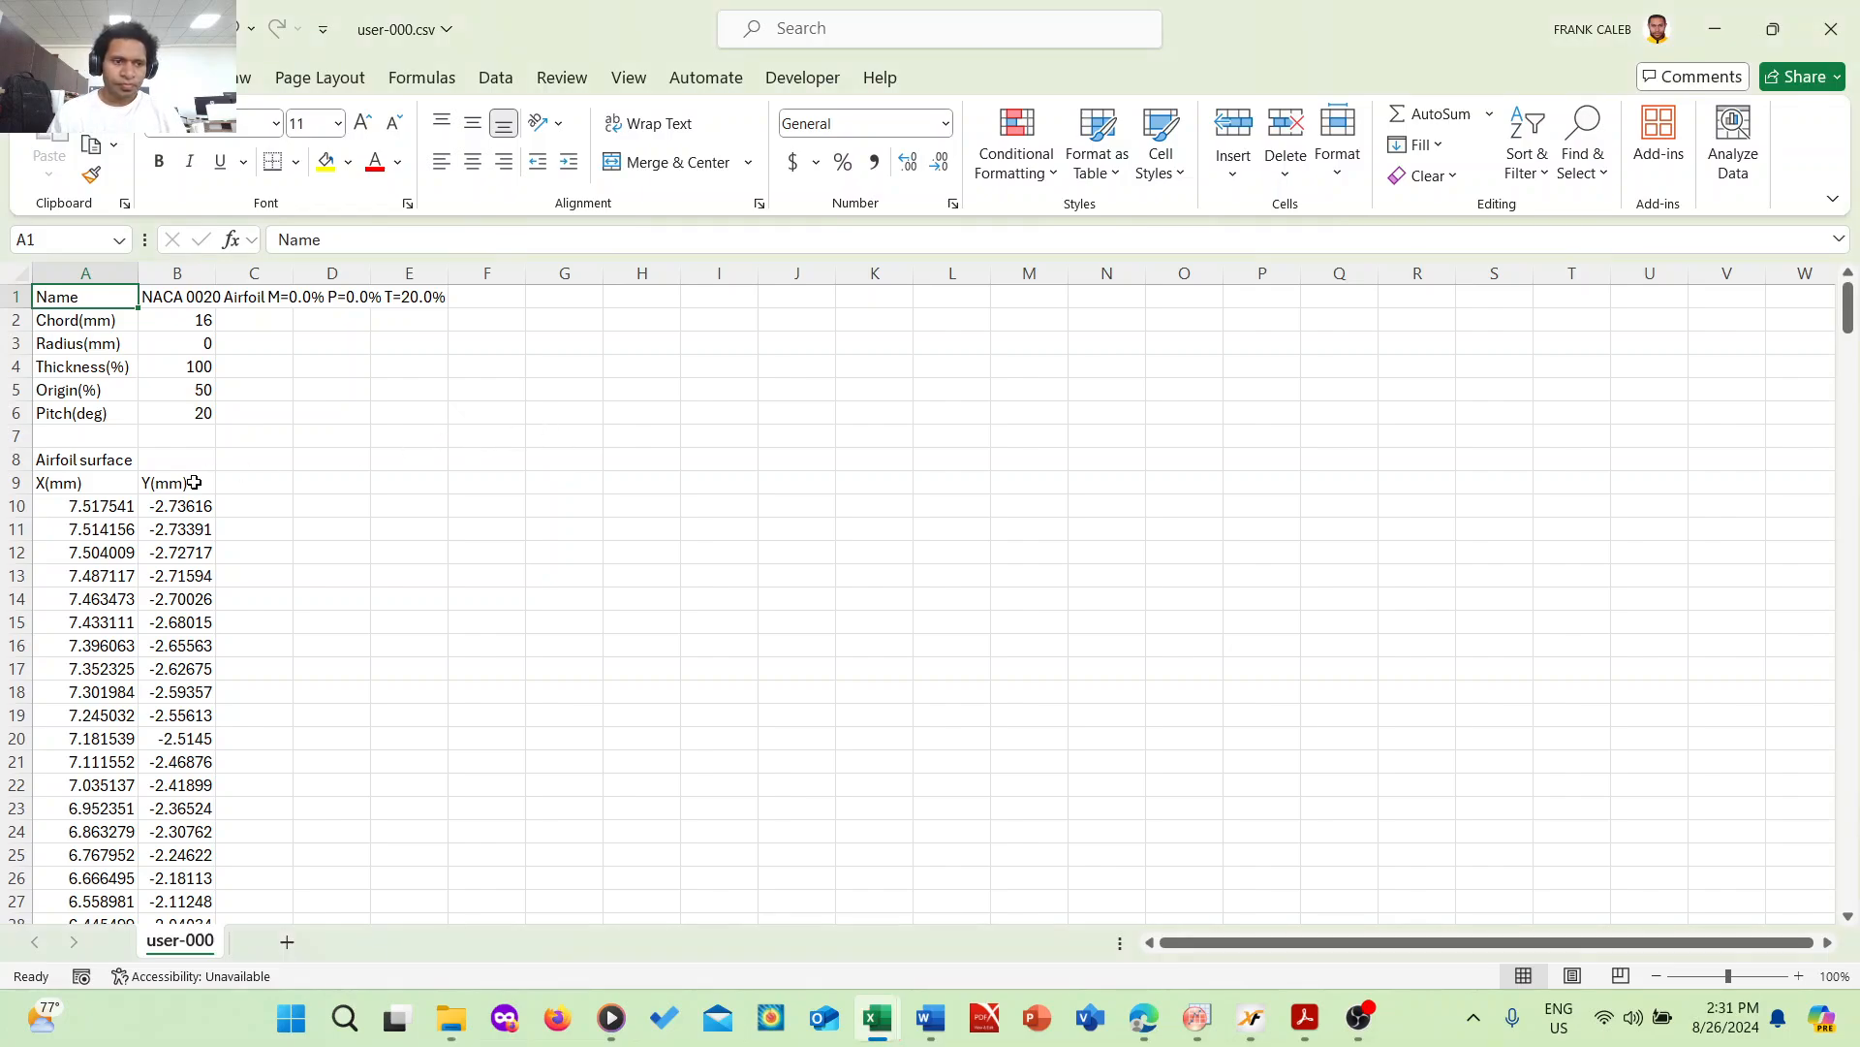
- Examine the airfoil parameters and the X and Y surface coordinates listed in user-000.csv
scroll(195, 481, "down", 2)
scroll(195, 481, "up", 2)
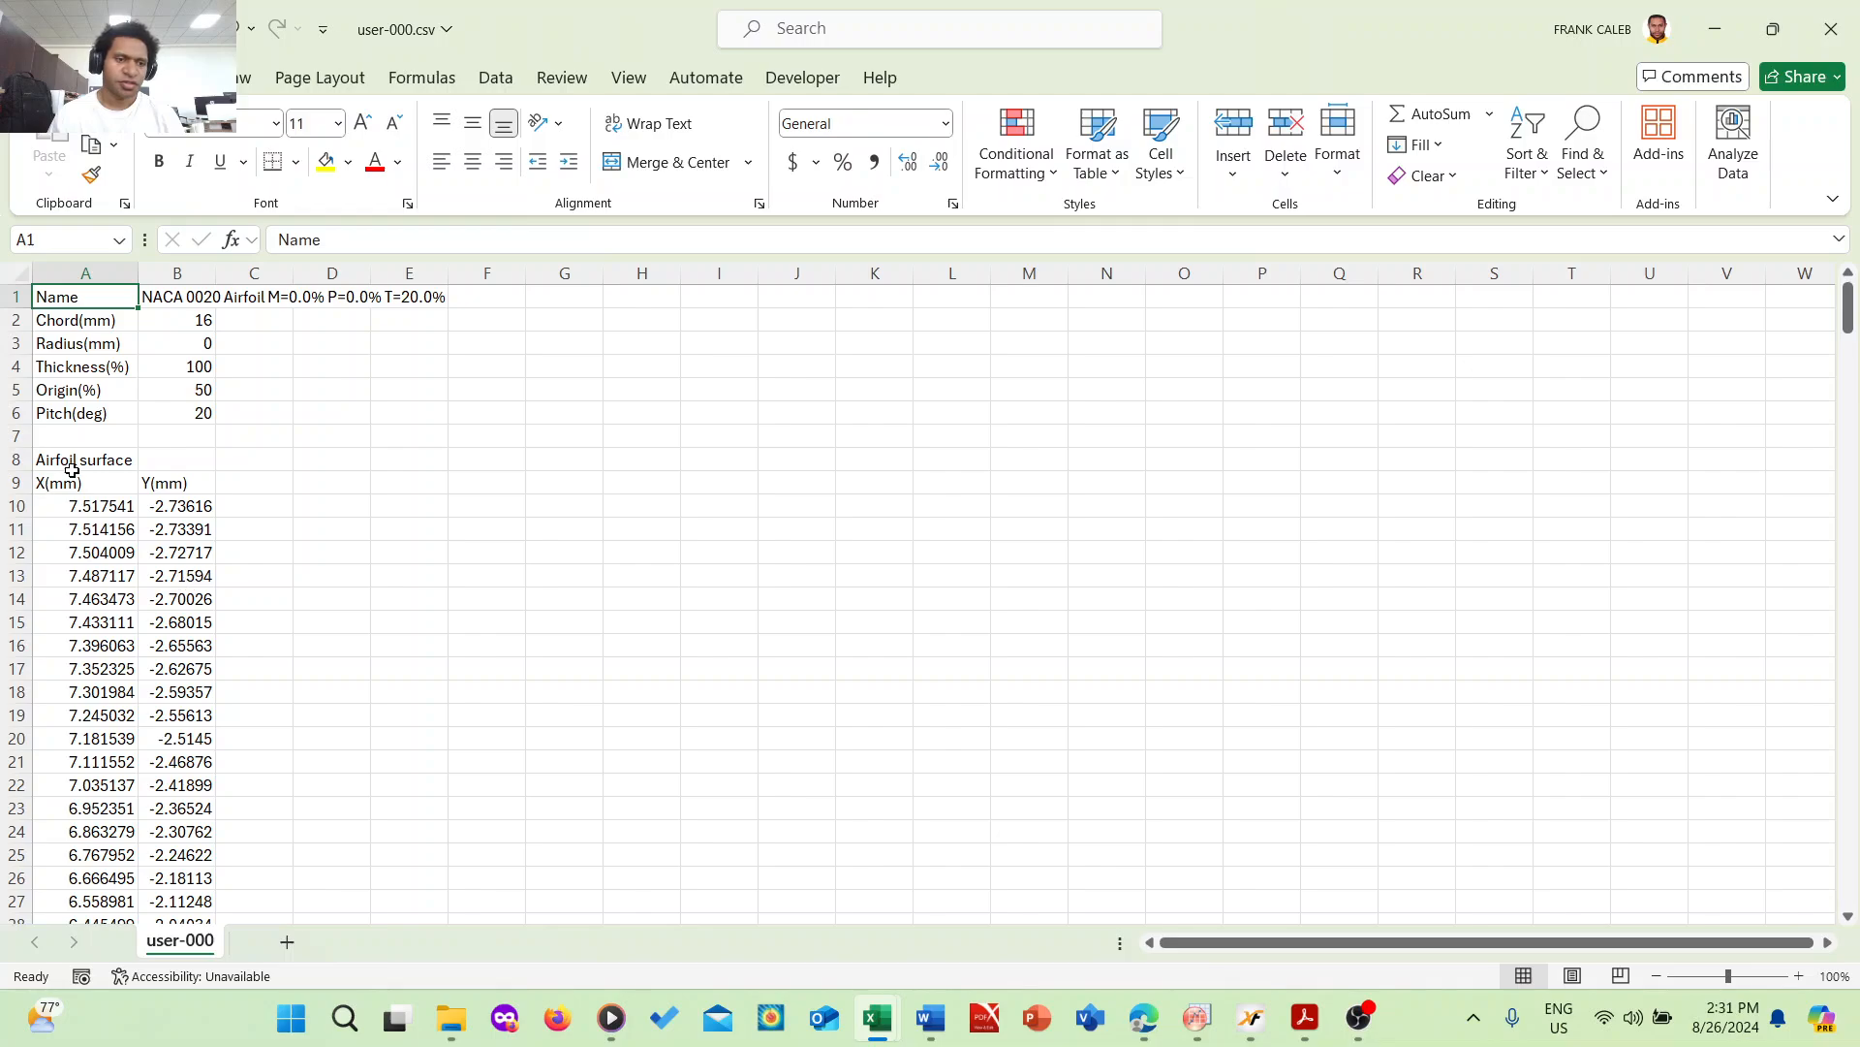
scroll(119, 477, "down", 2)
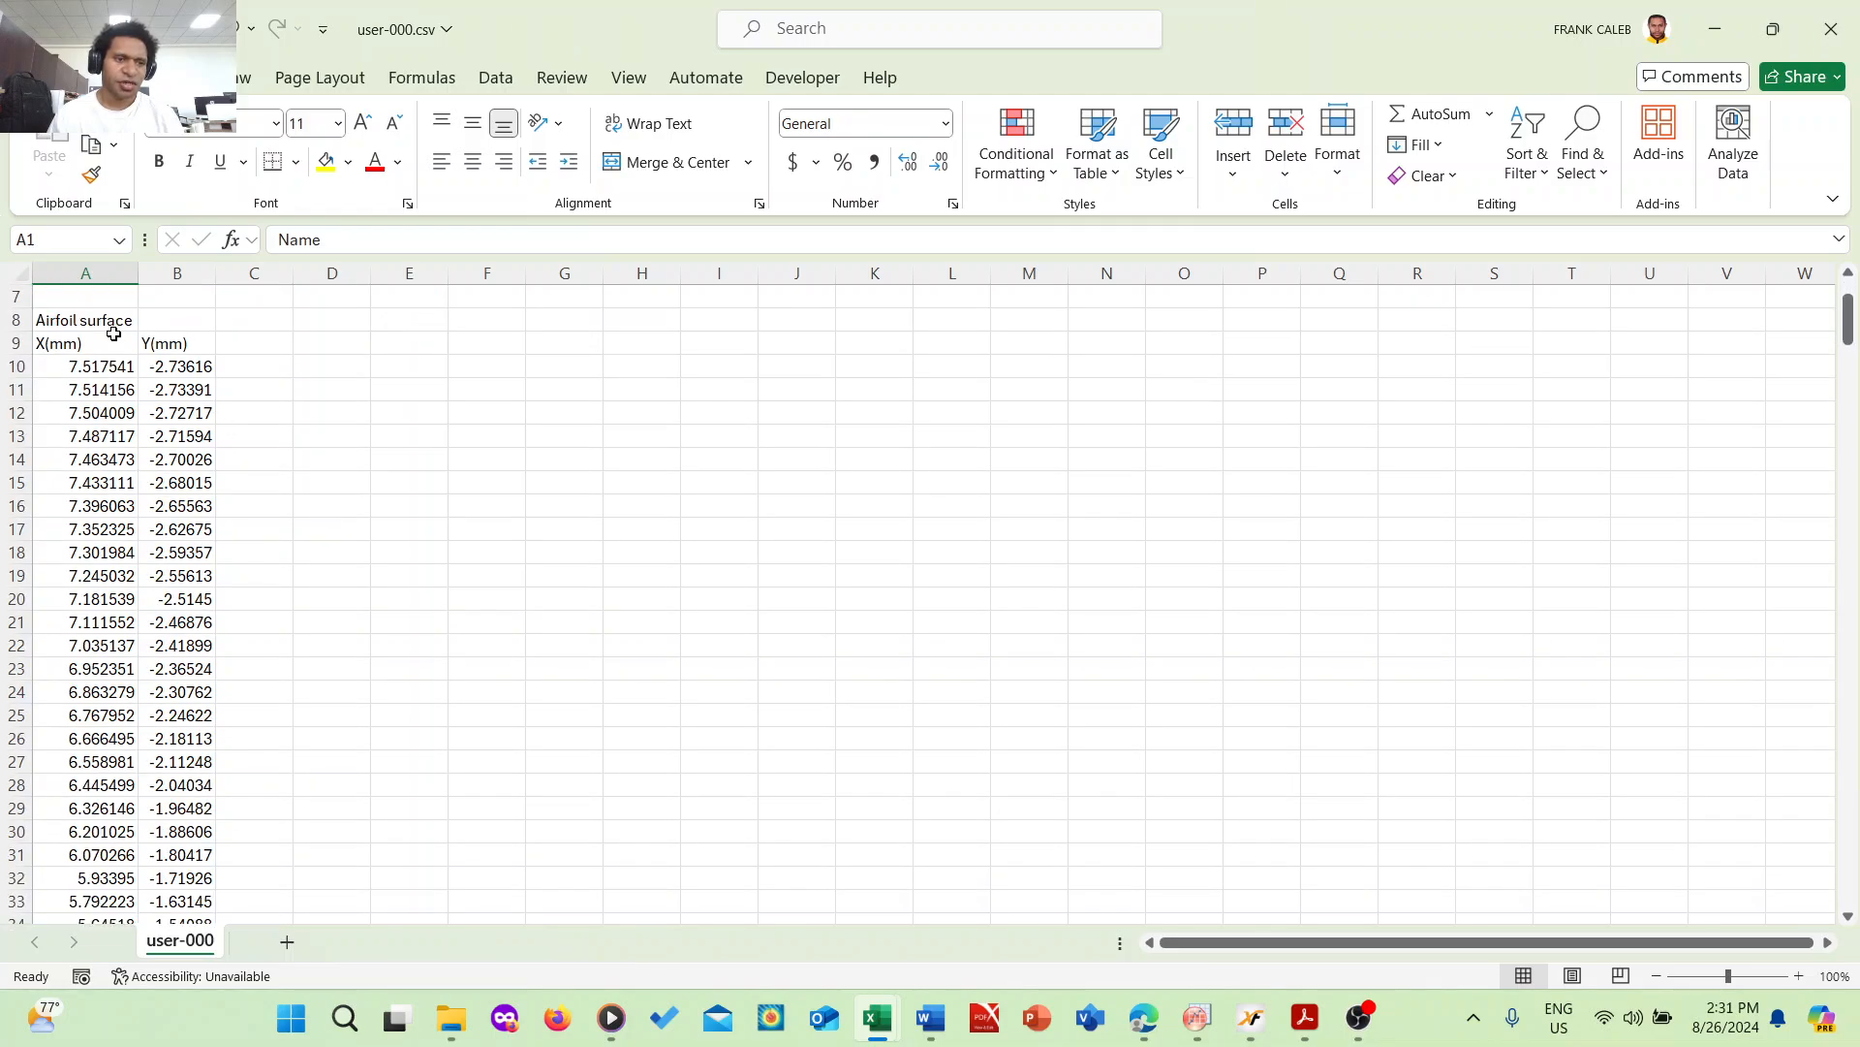
scroll(160, 347, "up", 2)
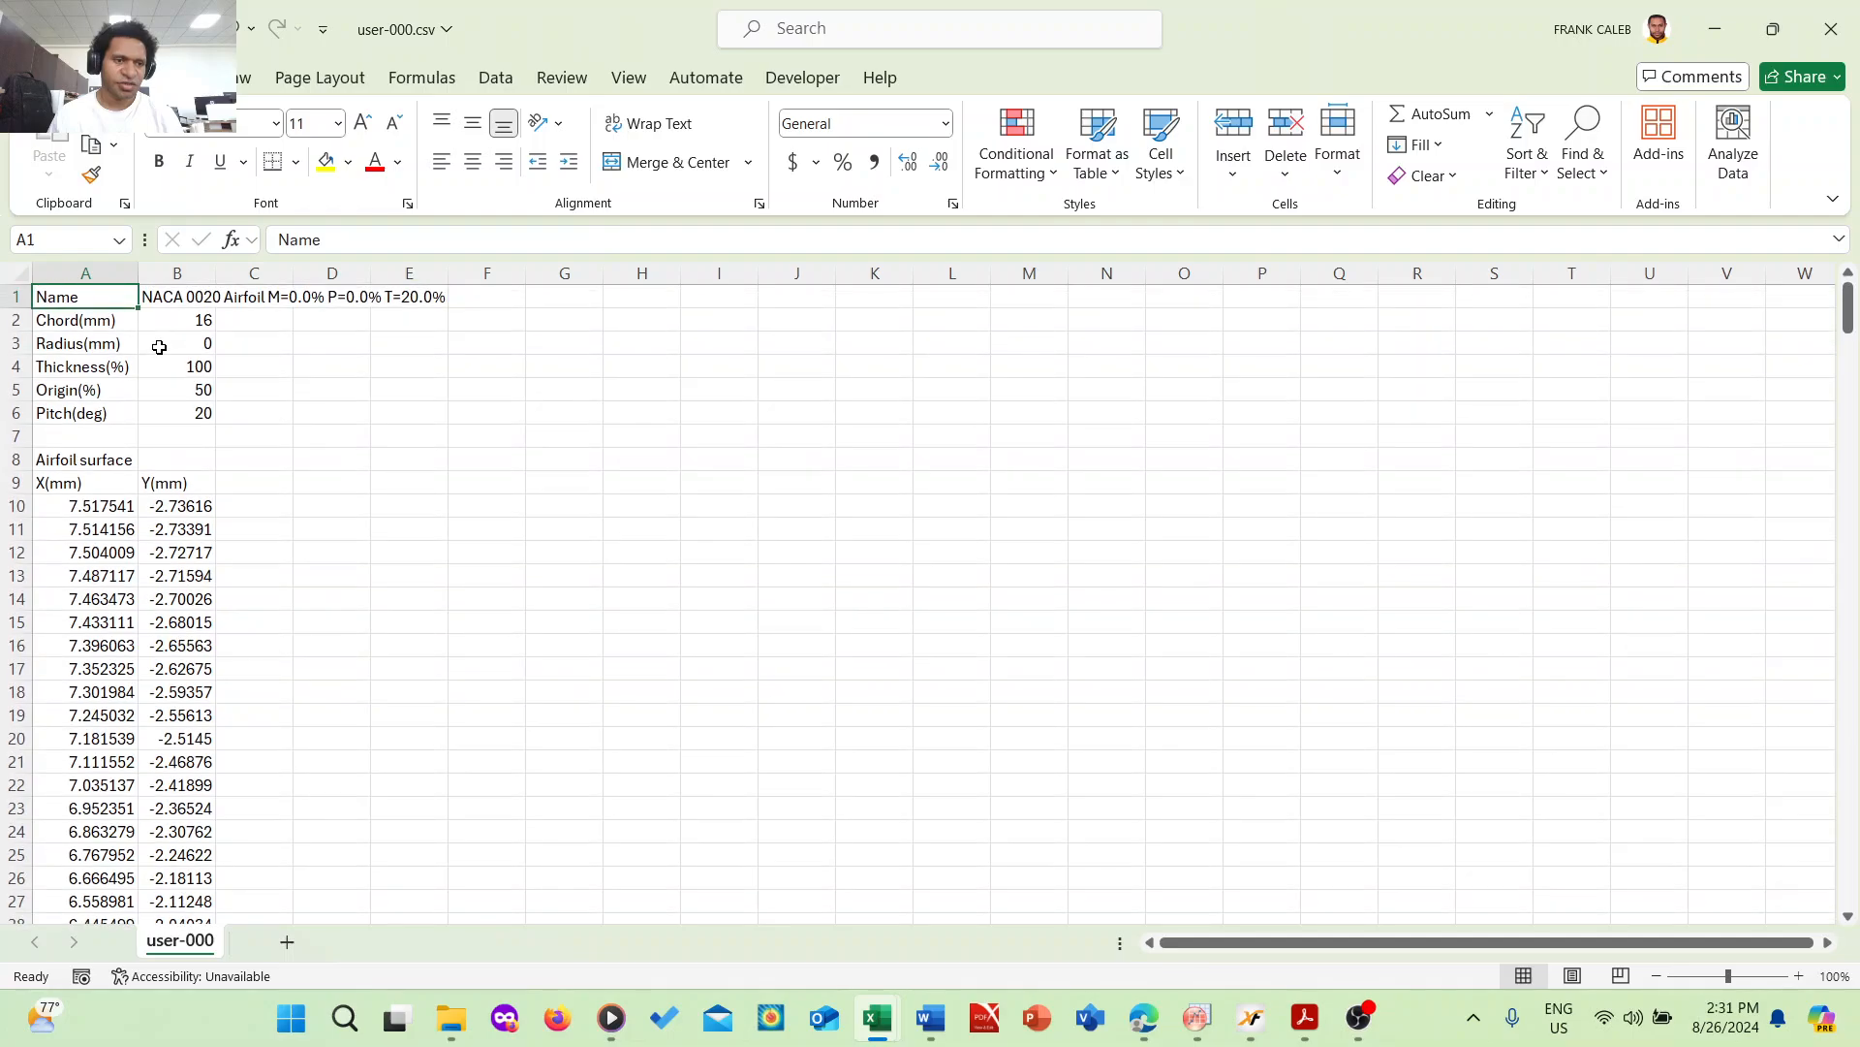
scroll(208, 489, "down", 19)
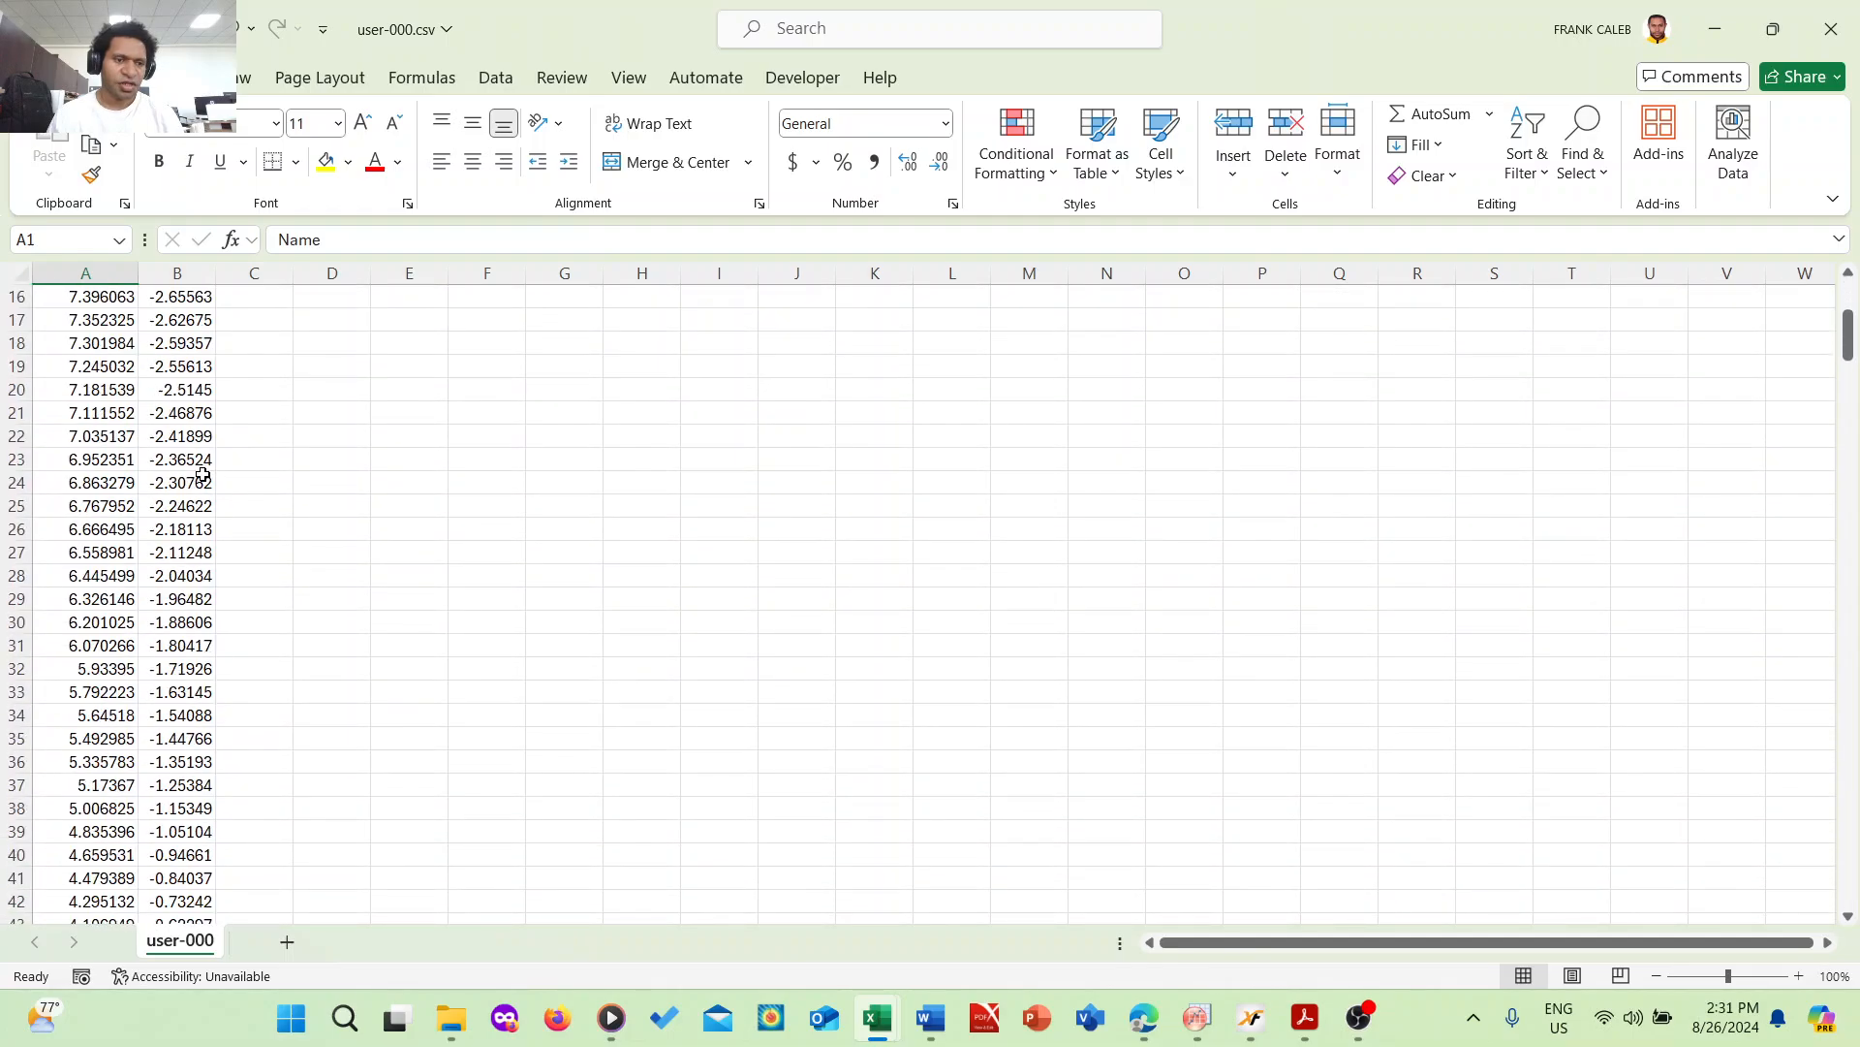
scroll(203, 474, "down", 20)
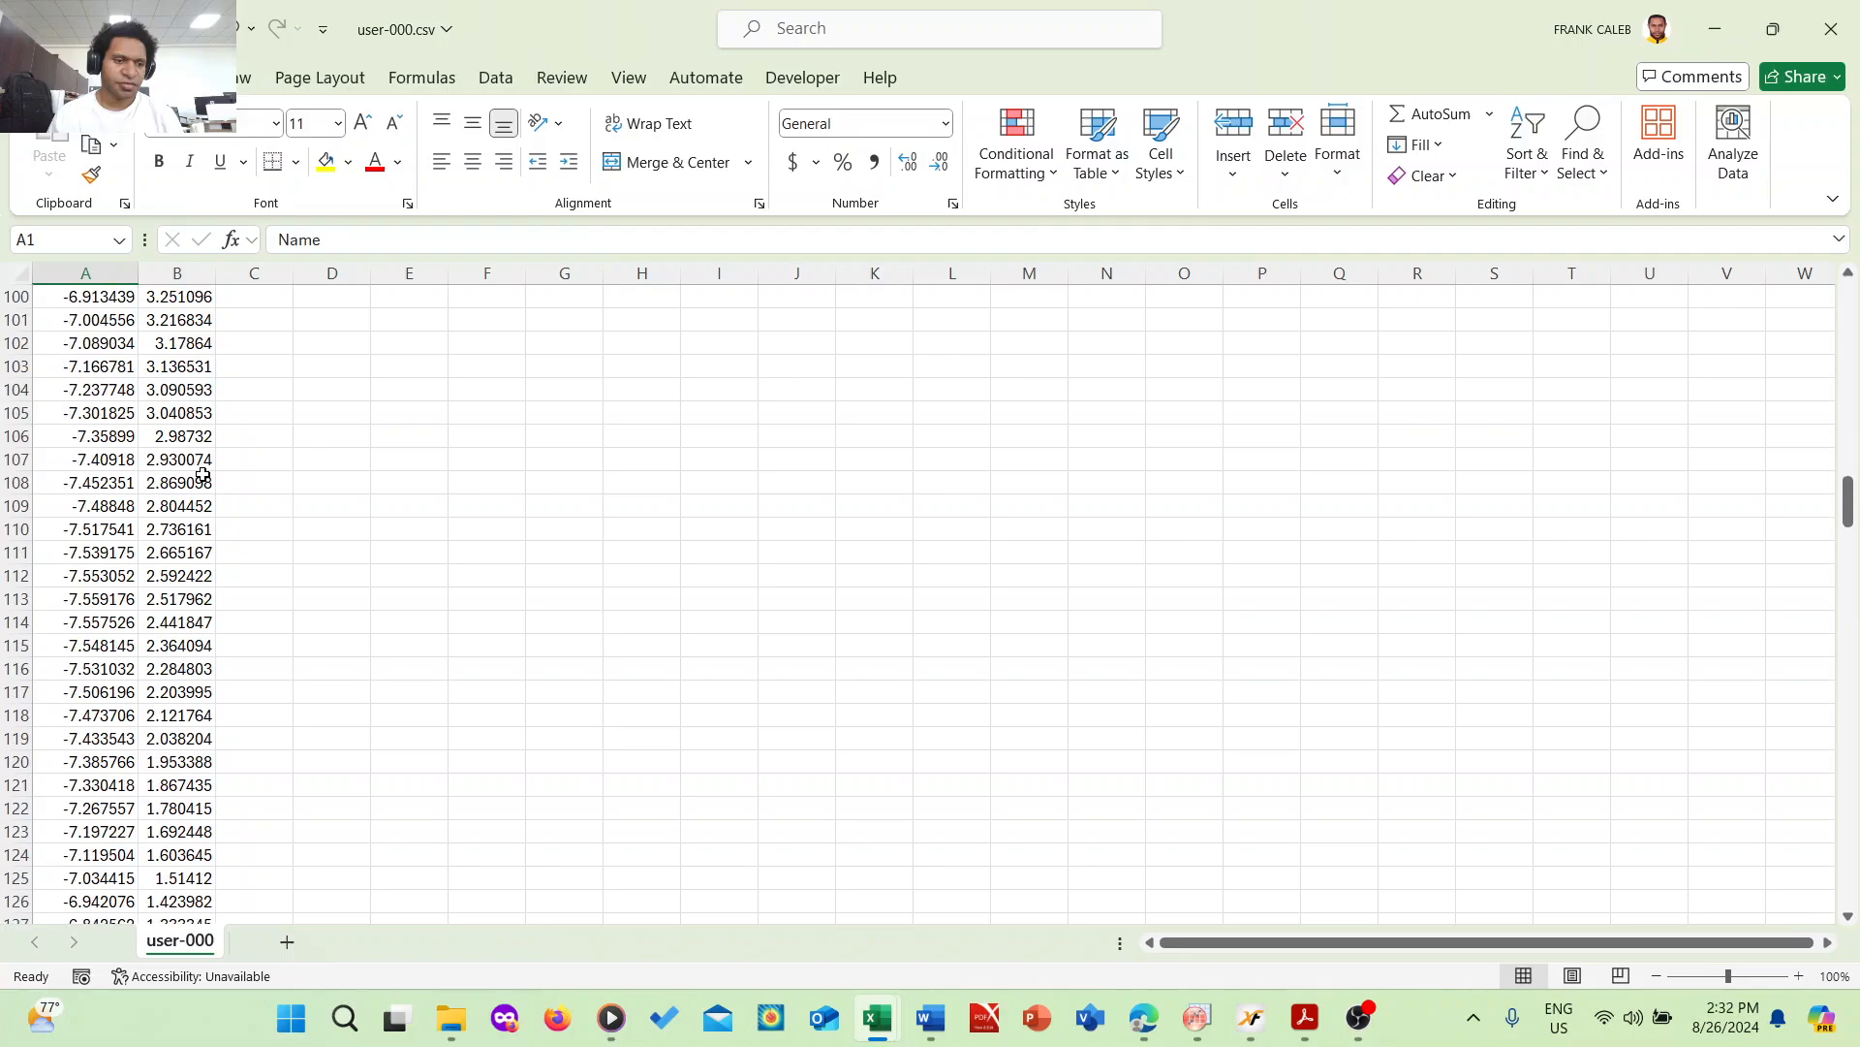
scroll(203, 475, "down", 1)
scroll(204, 474, "up", 20)
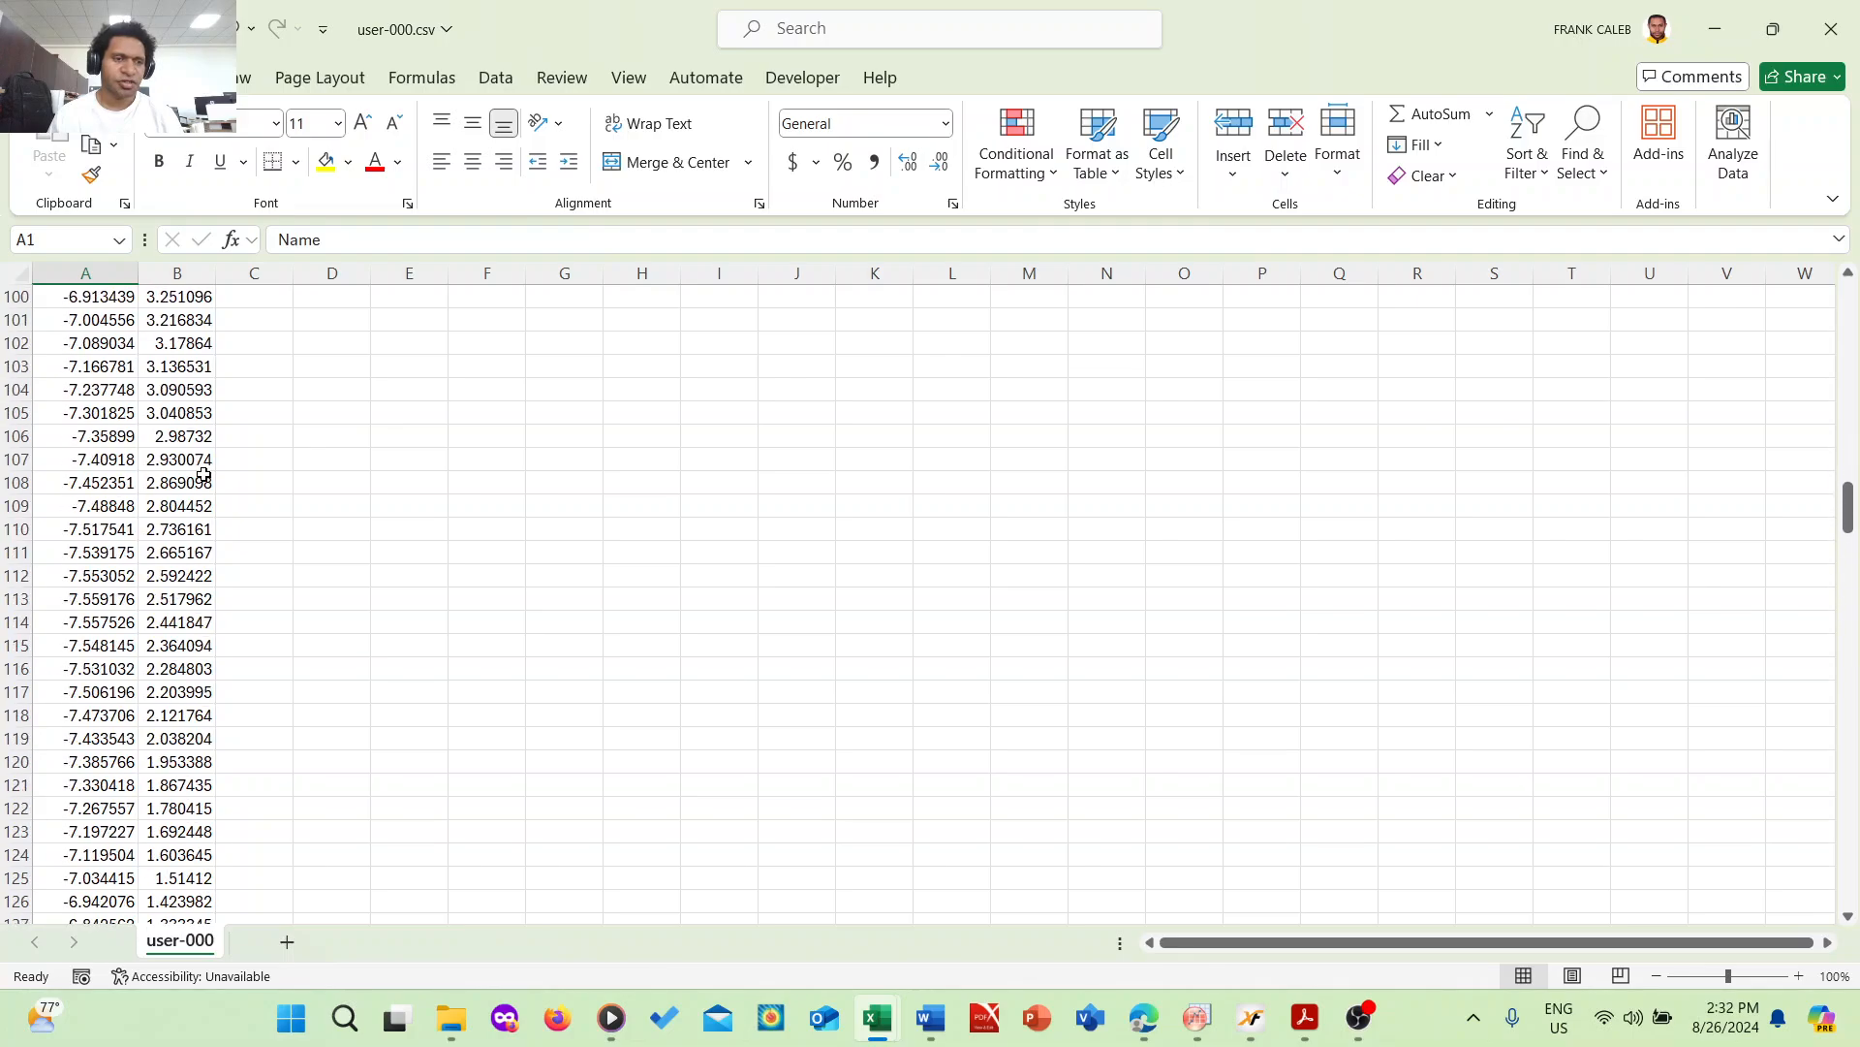
scroll(204, 474, "up", 16)
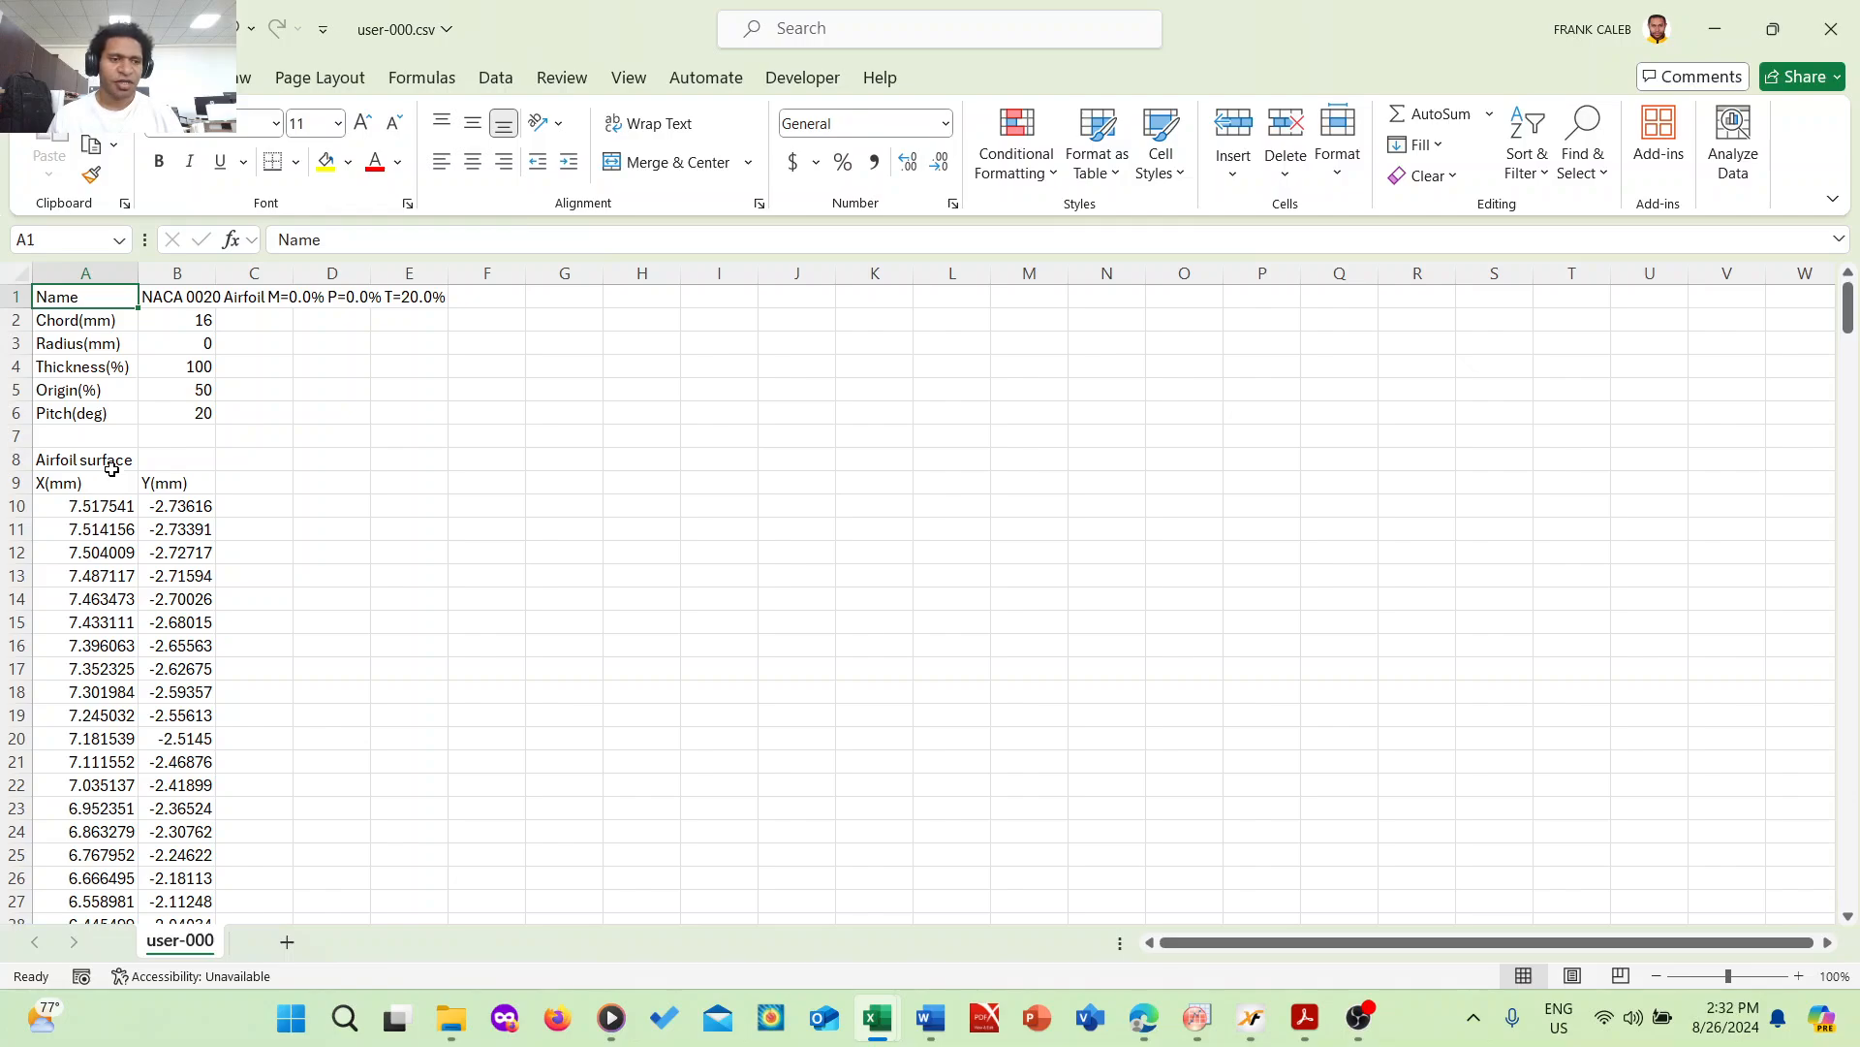
left_click(48, 479)
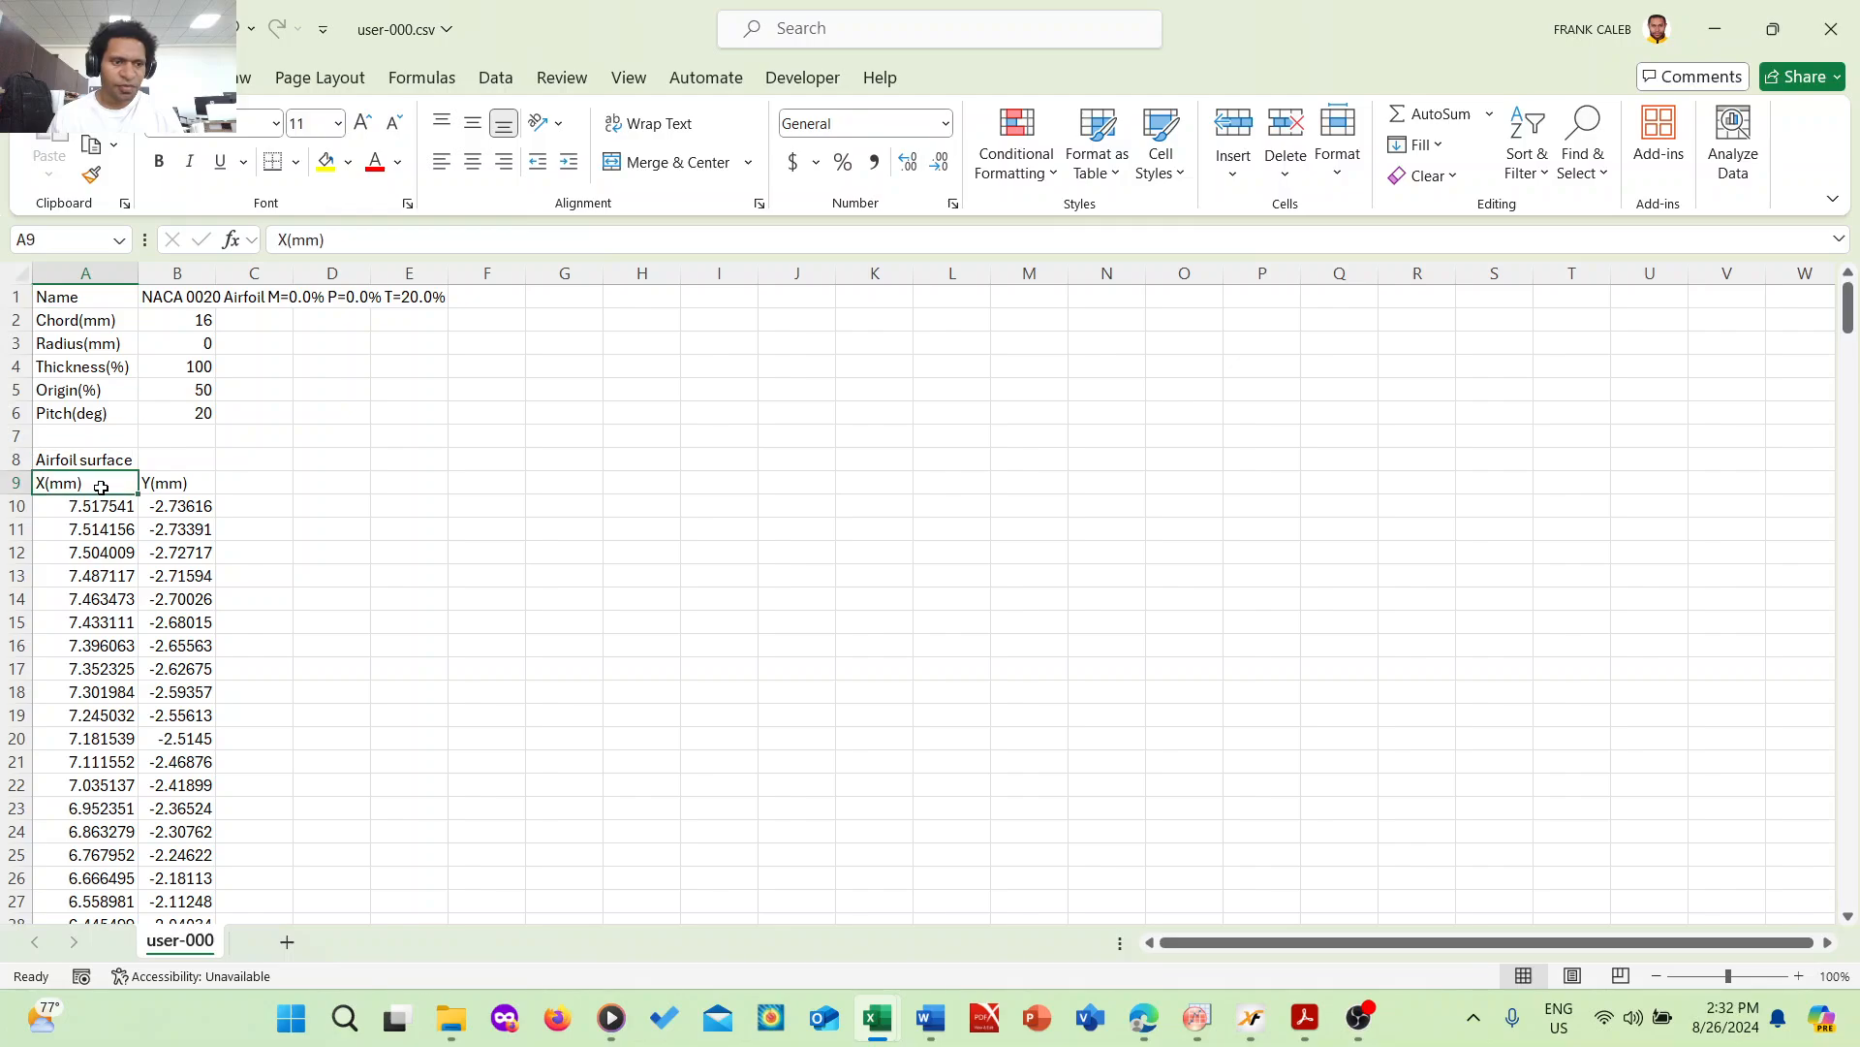
left_click(59, 522)
left_click_drag(114, 504, 206, 1028)
left_click(707, 543)
scroll(345, 540, "up", 20)
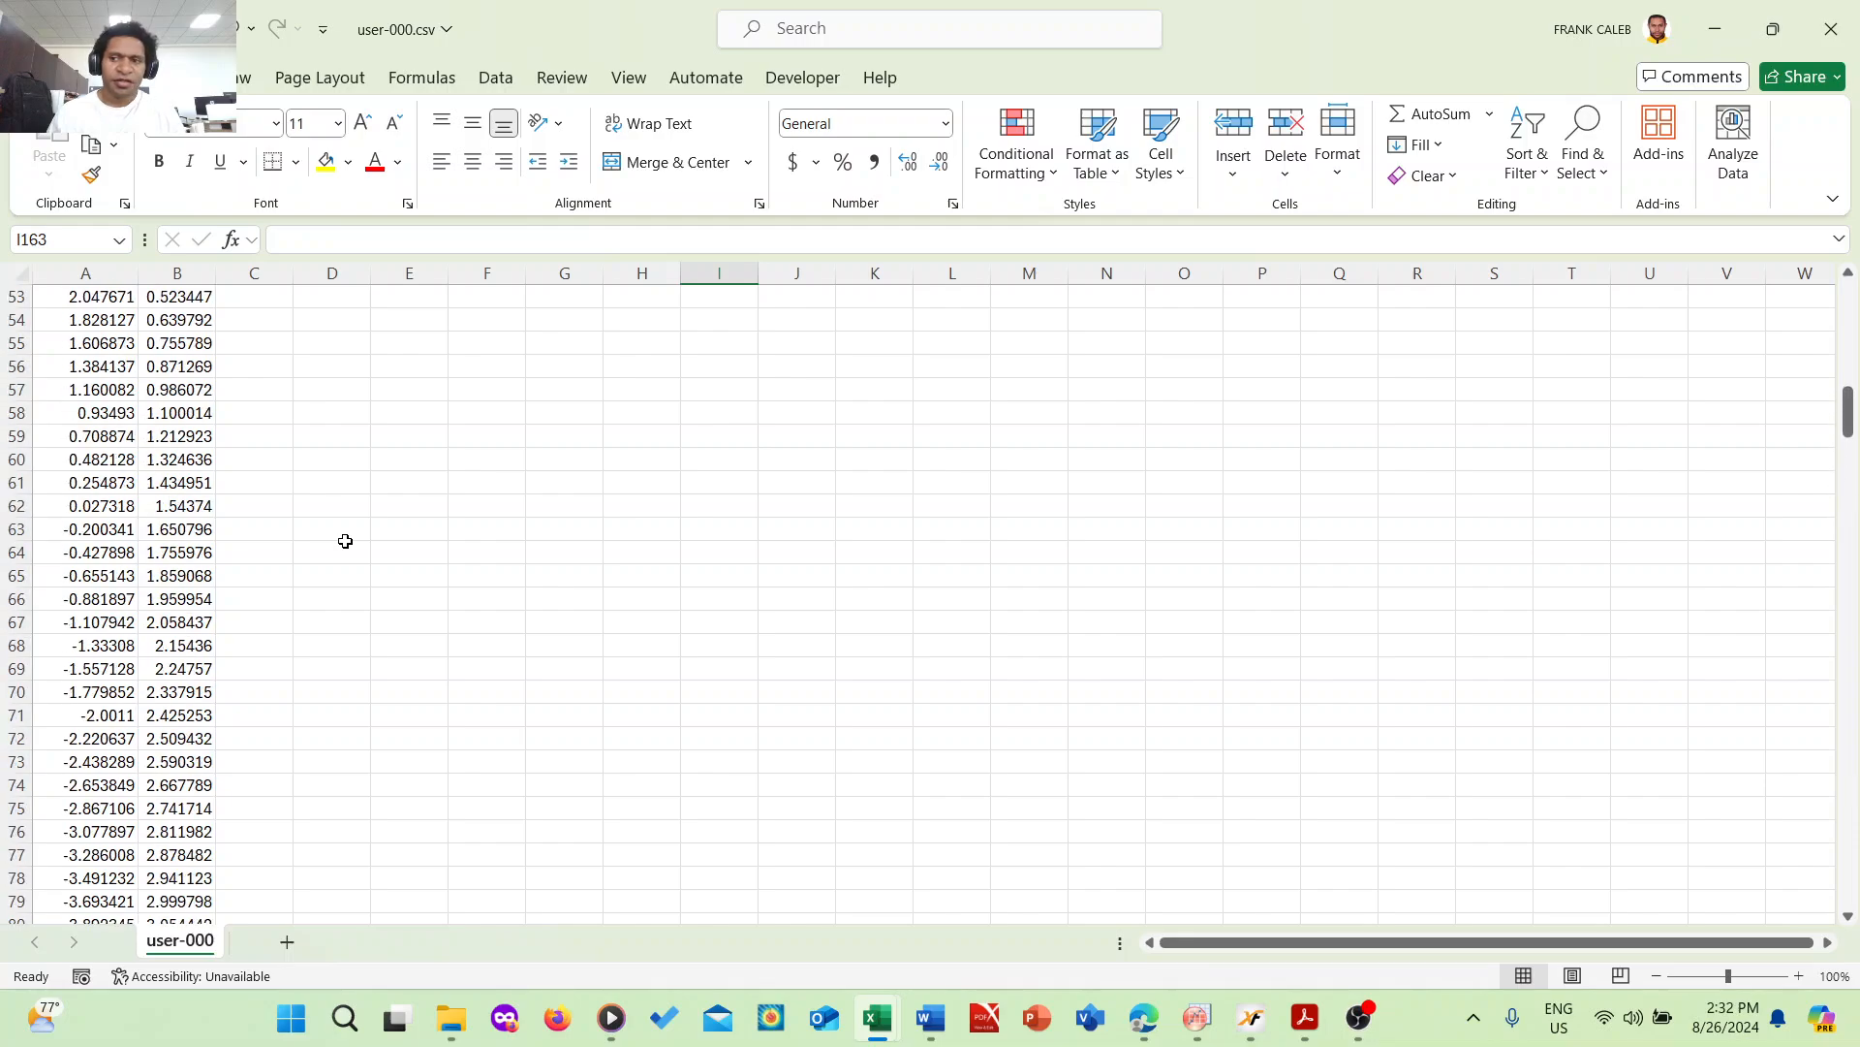
scroll(345, 540, "up", 17)
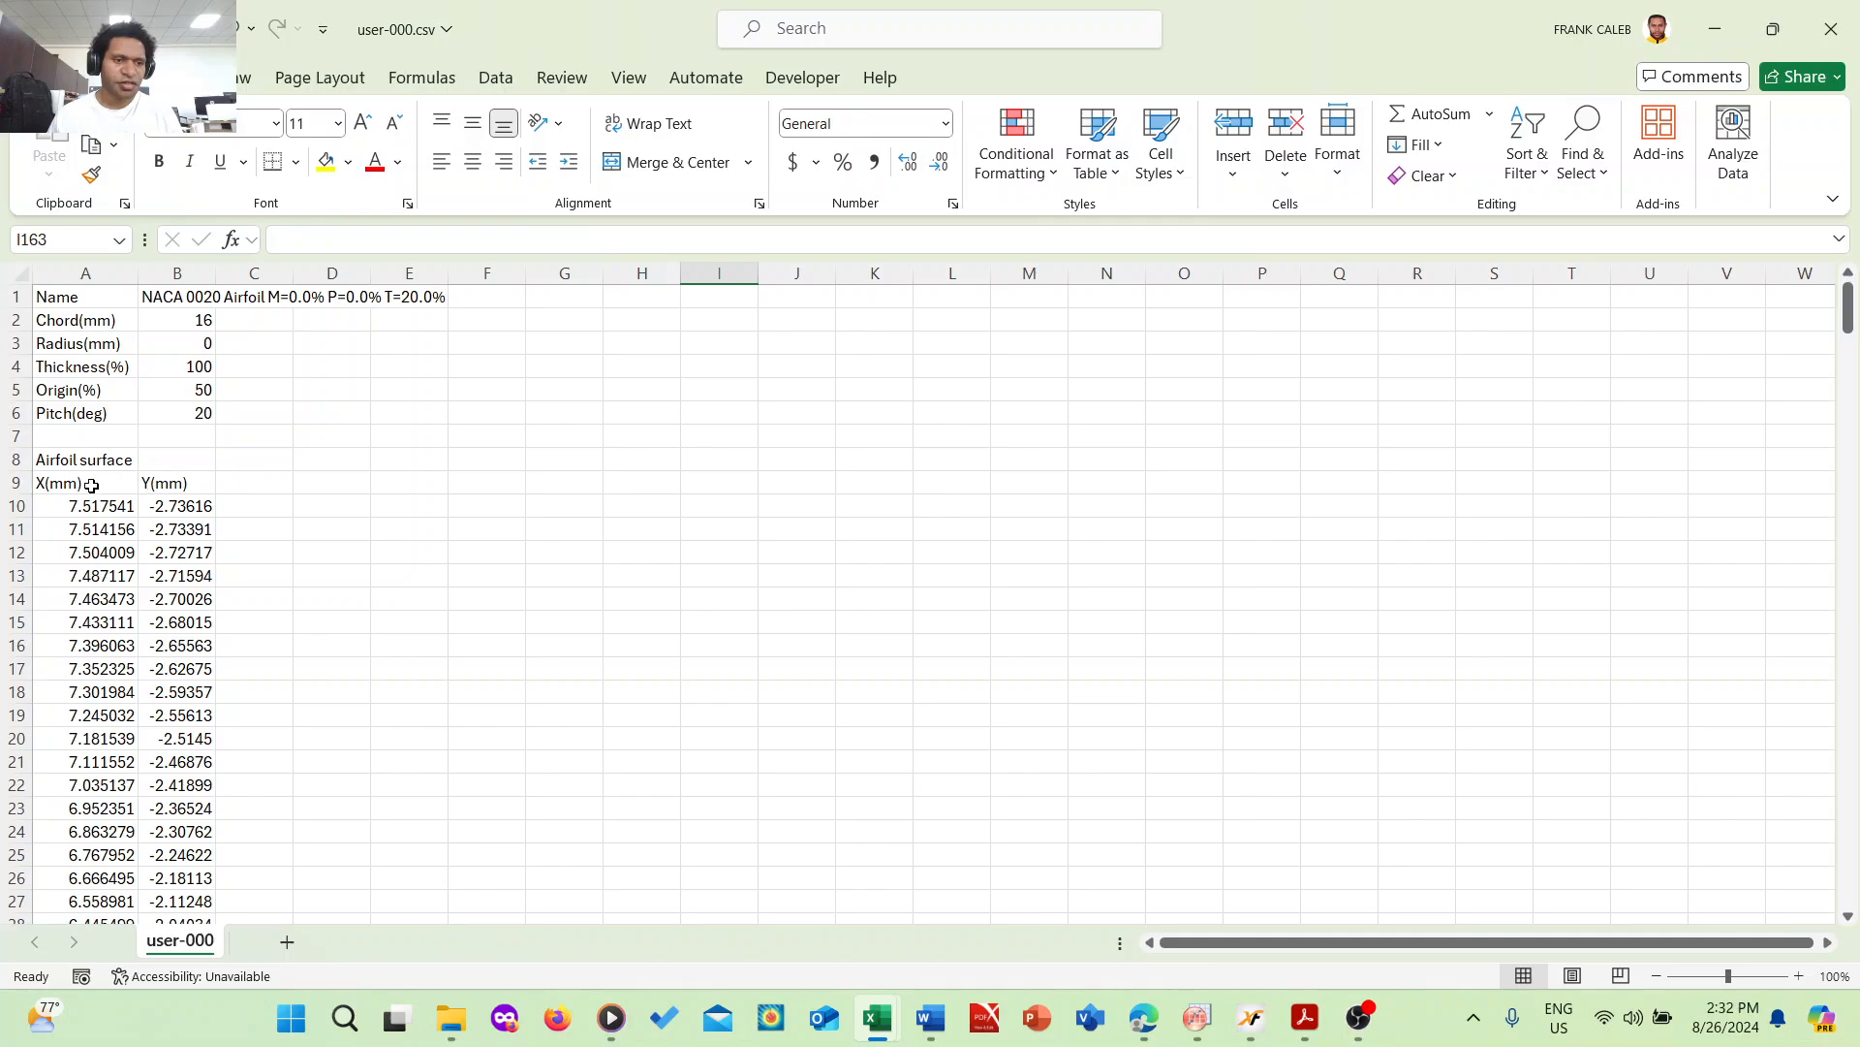
- Copy the airfoil surface X and Y coordinates in cells A10 to B210, leaving out the headers and the camber line
left_click(39, 480)
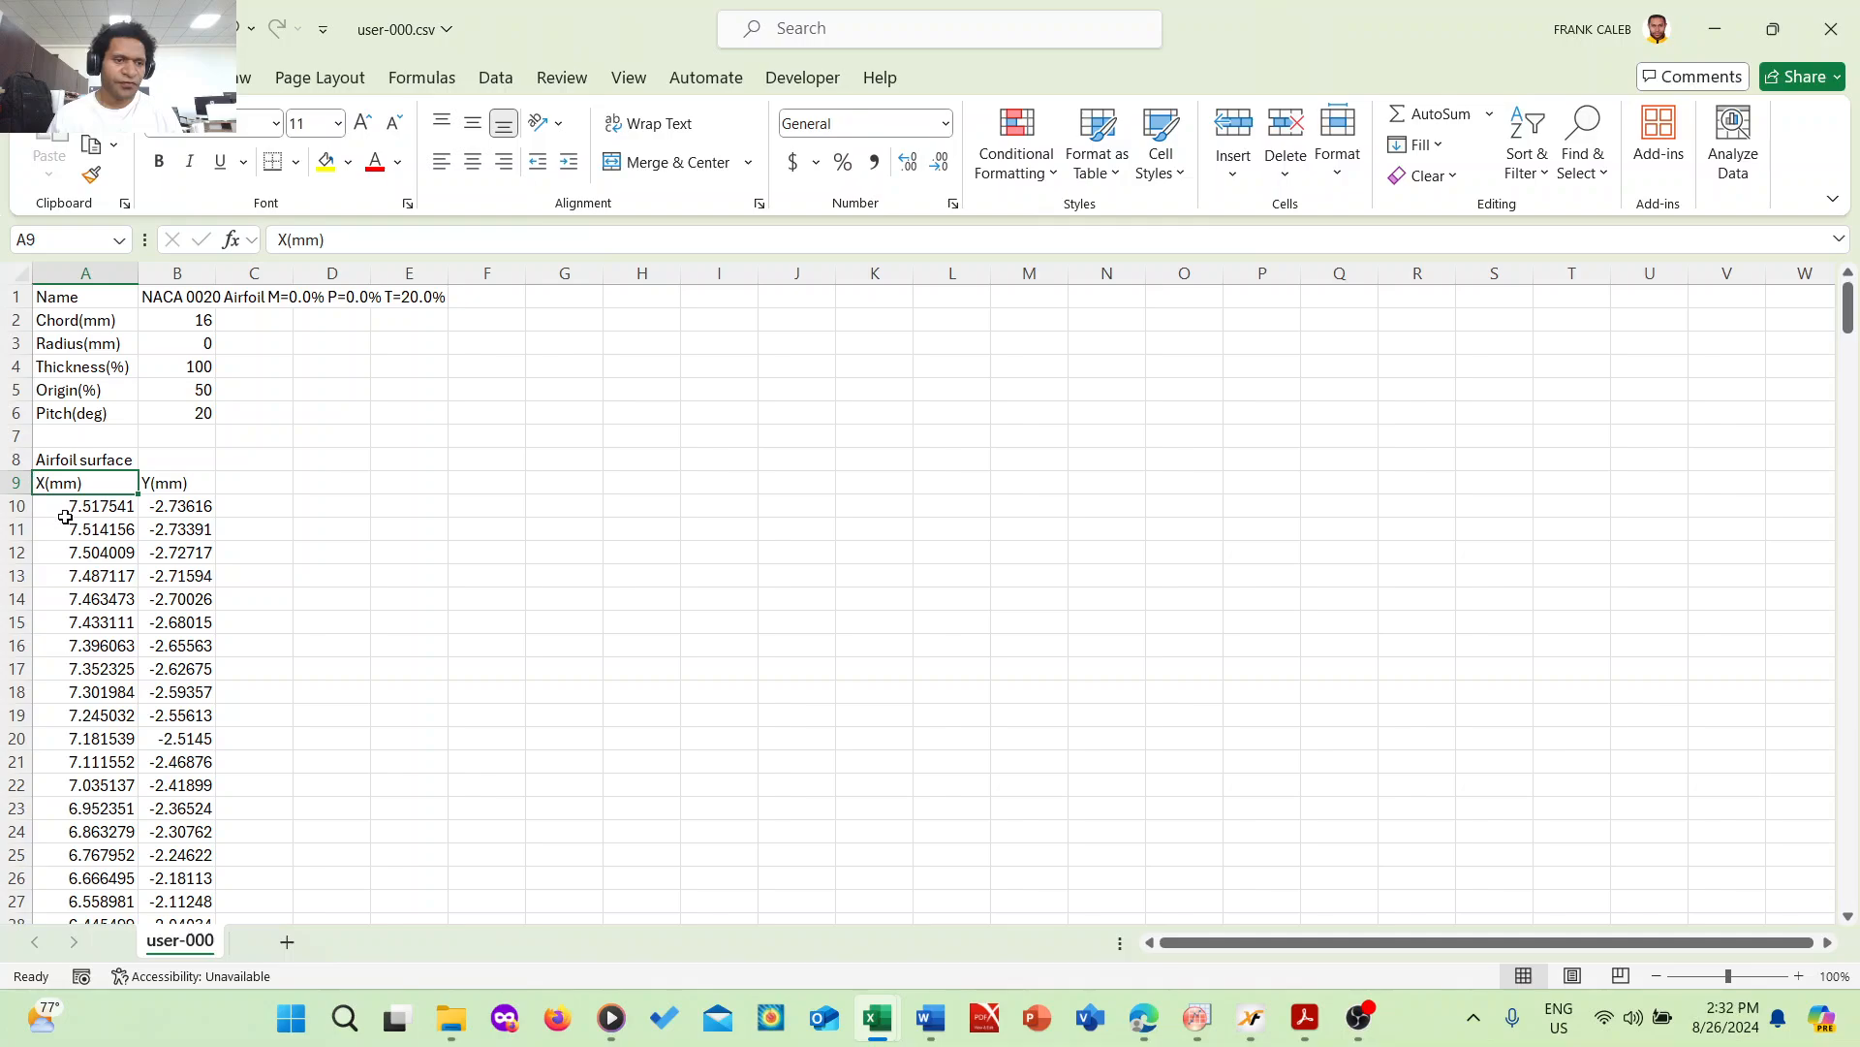
left_click(51, 505)
left_click_drag(140, 512, 187, 843)
scroll(510, 569, "down", 1)
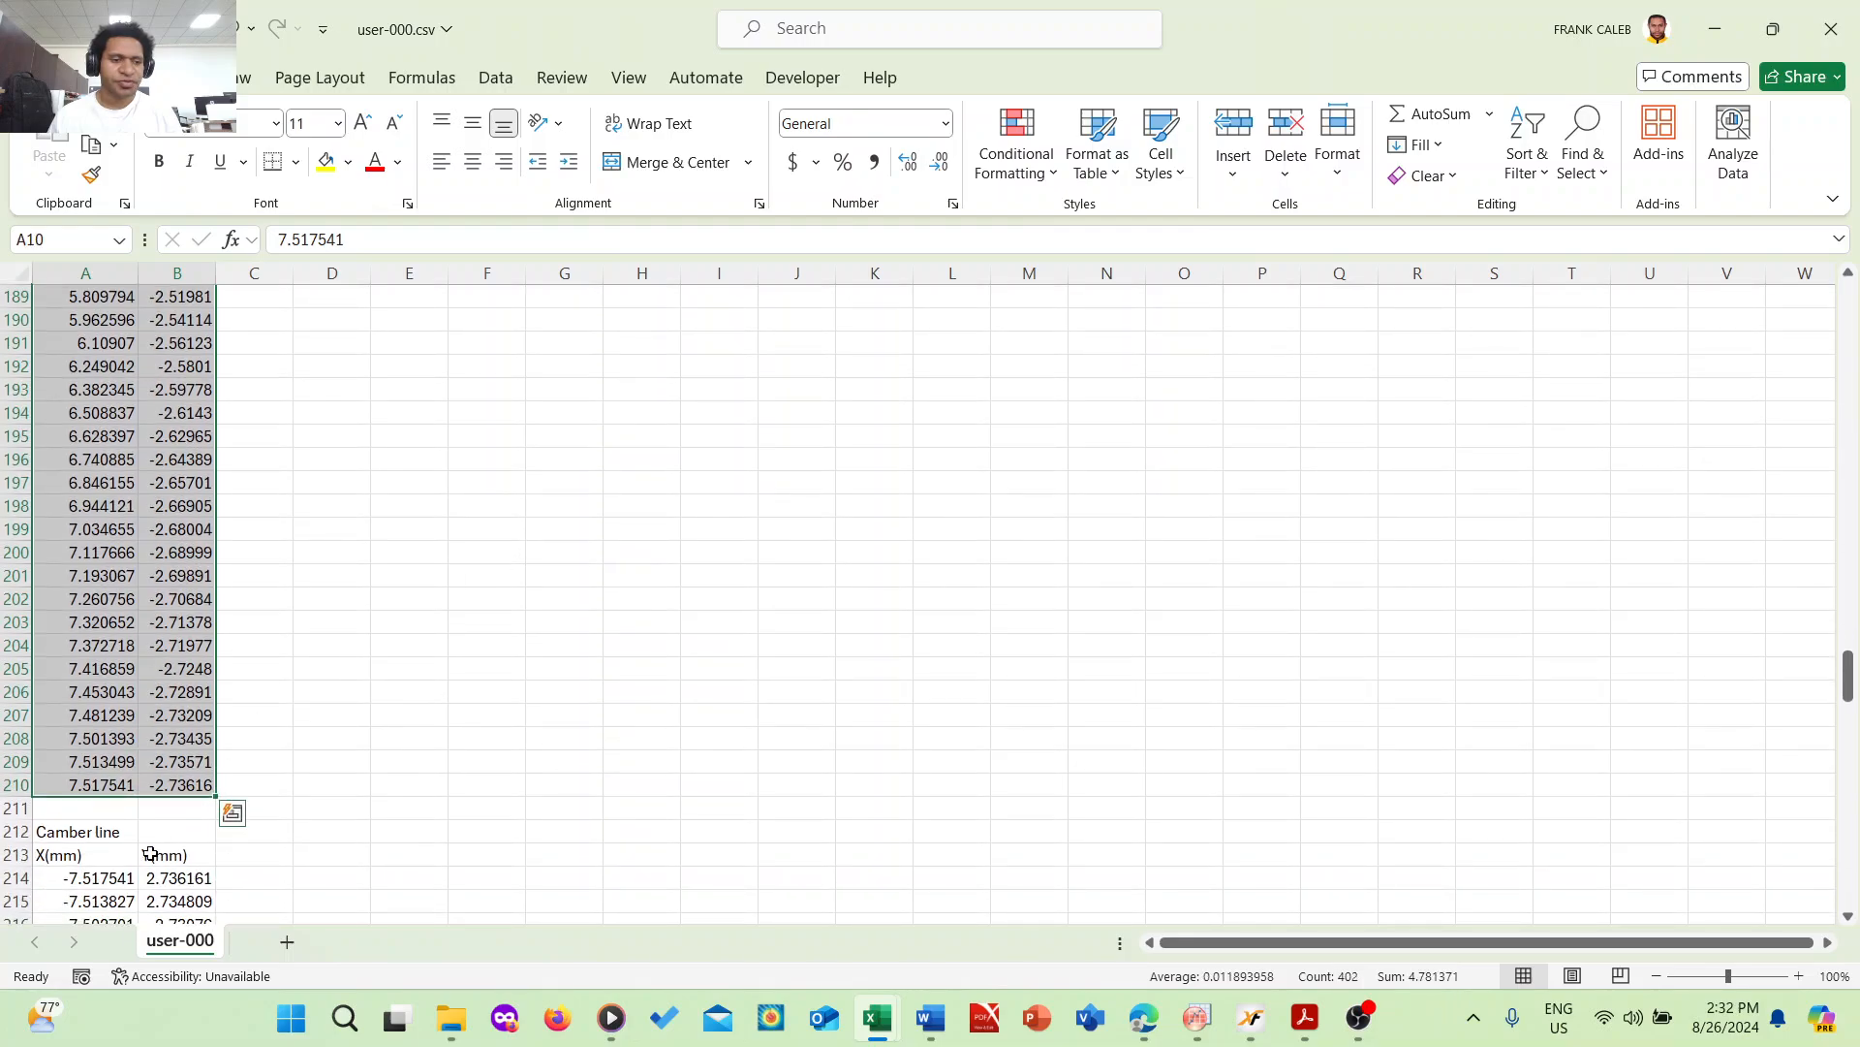
key("ctrl+c")
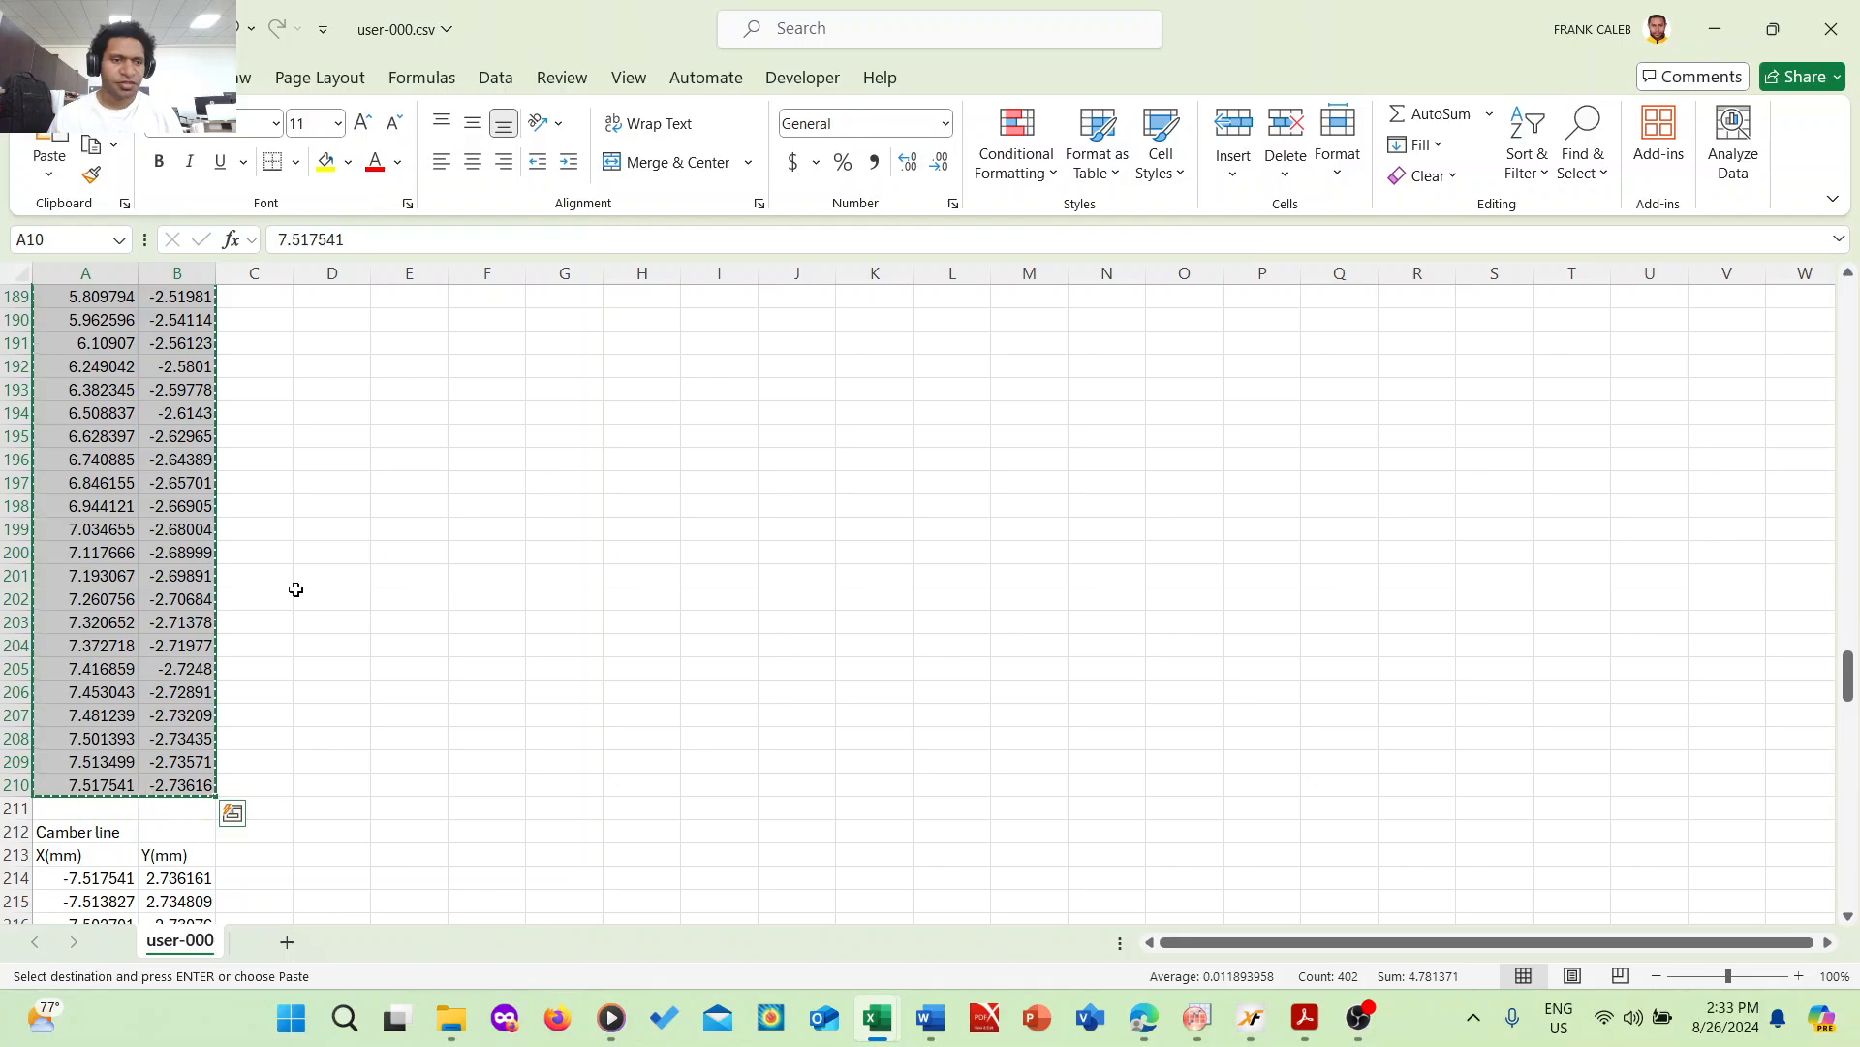
scroll(946, 512, "up", 8)
scroll(946, 511, "up", 20)
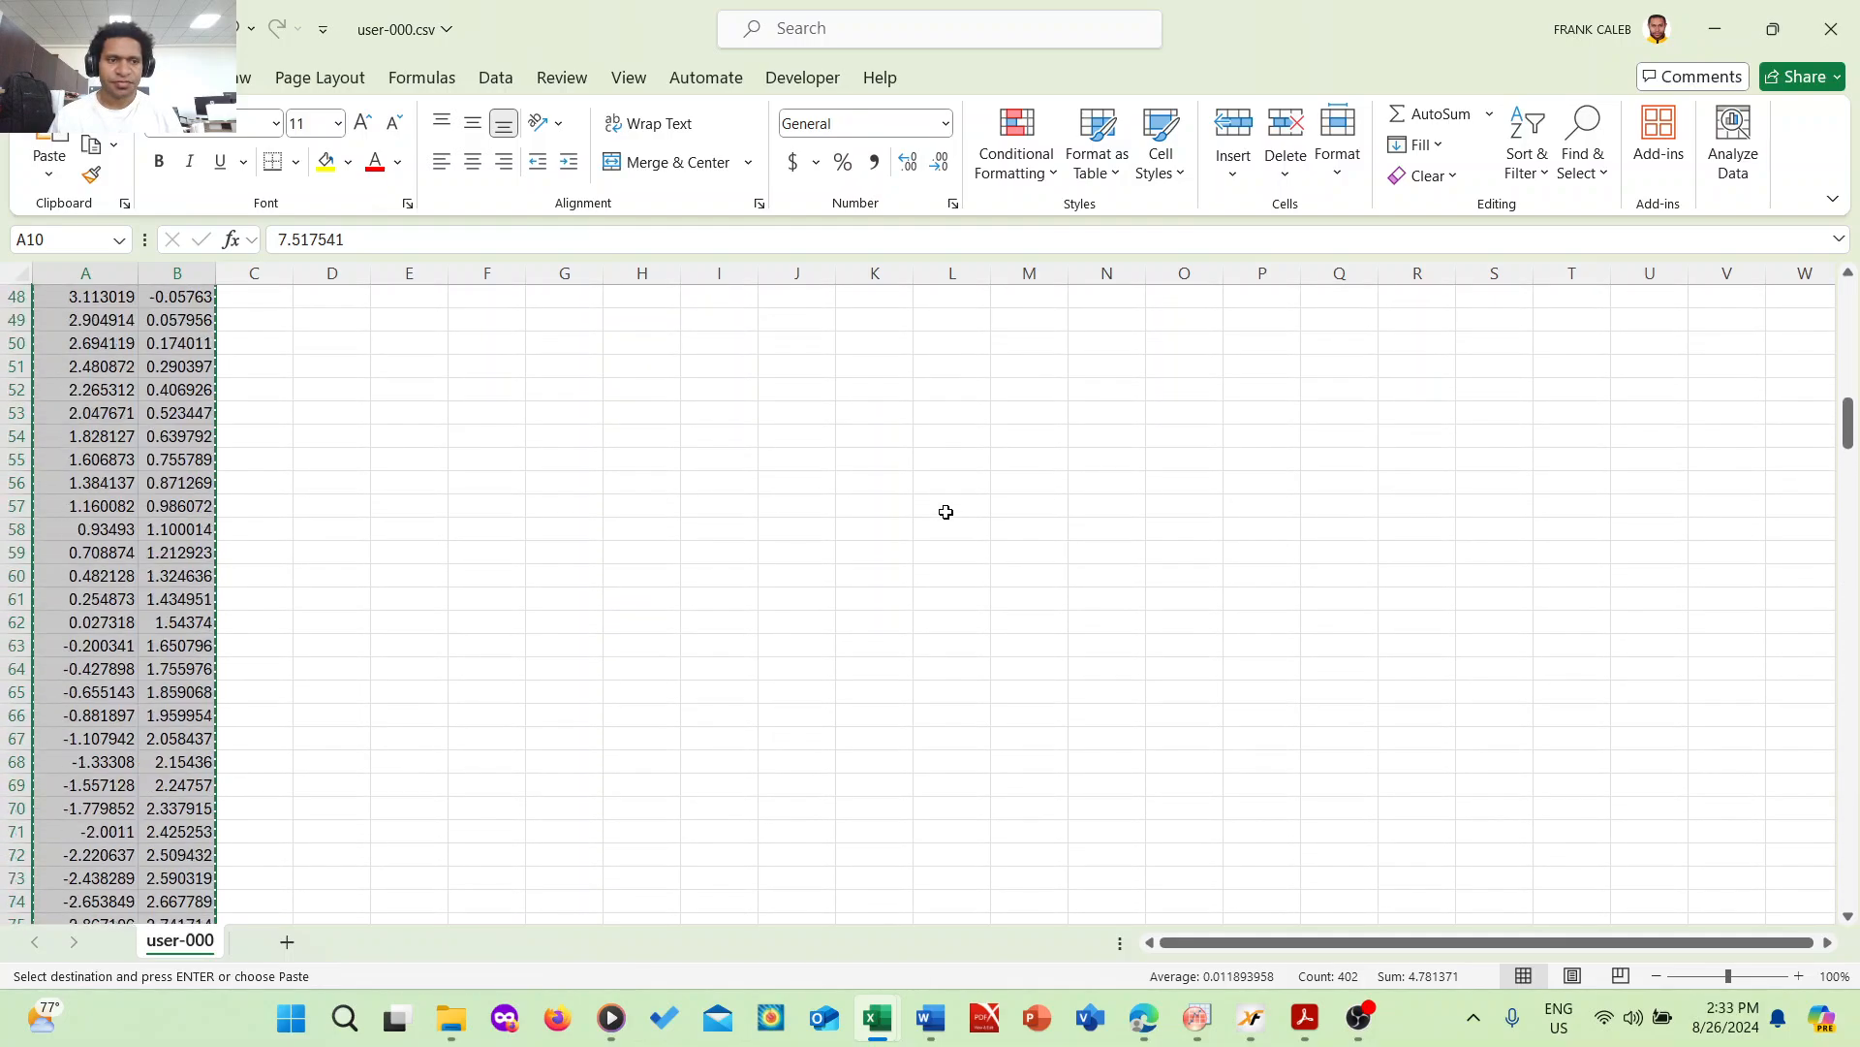
scroll(945, 511, "up", 3)
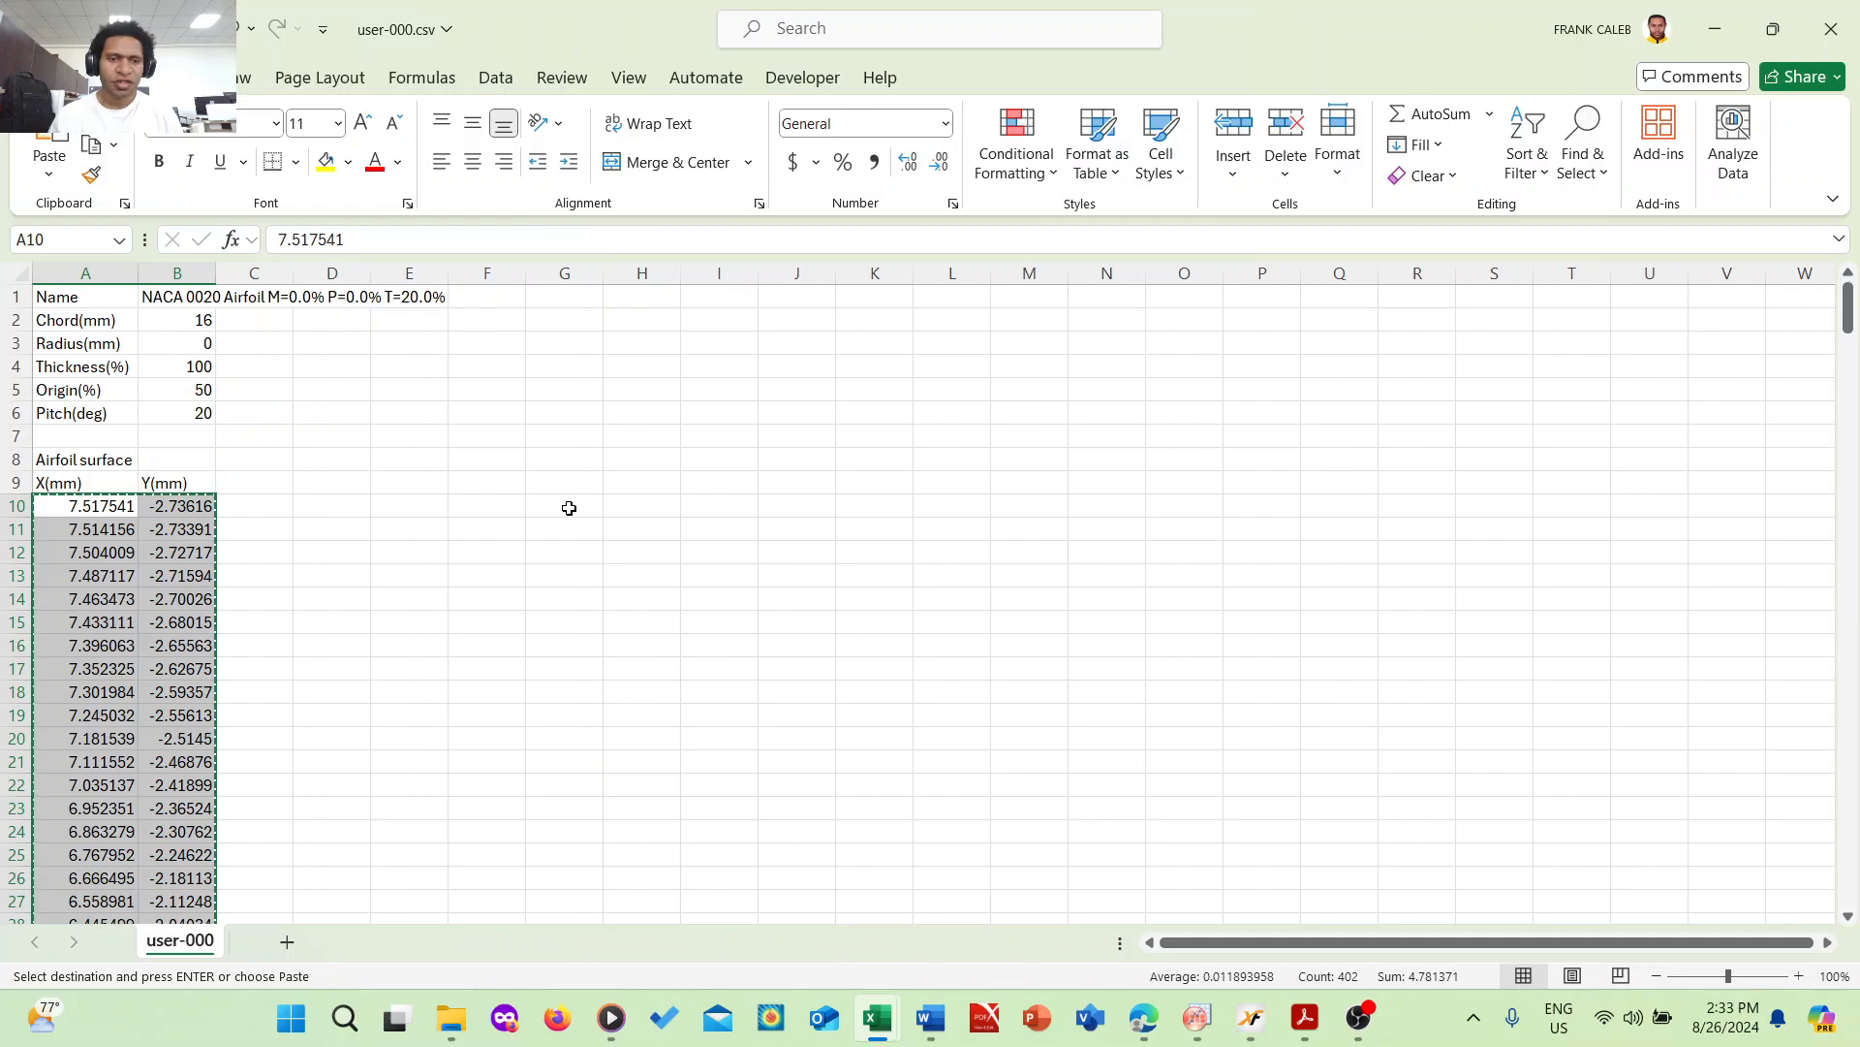
- Paste the copied airfoil surface coordinates into user-000.csv starting at cell G10
left_click(569, 507)
right_click(568, 508)
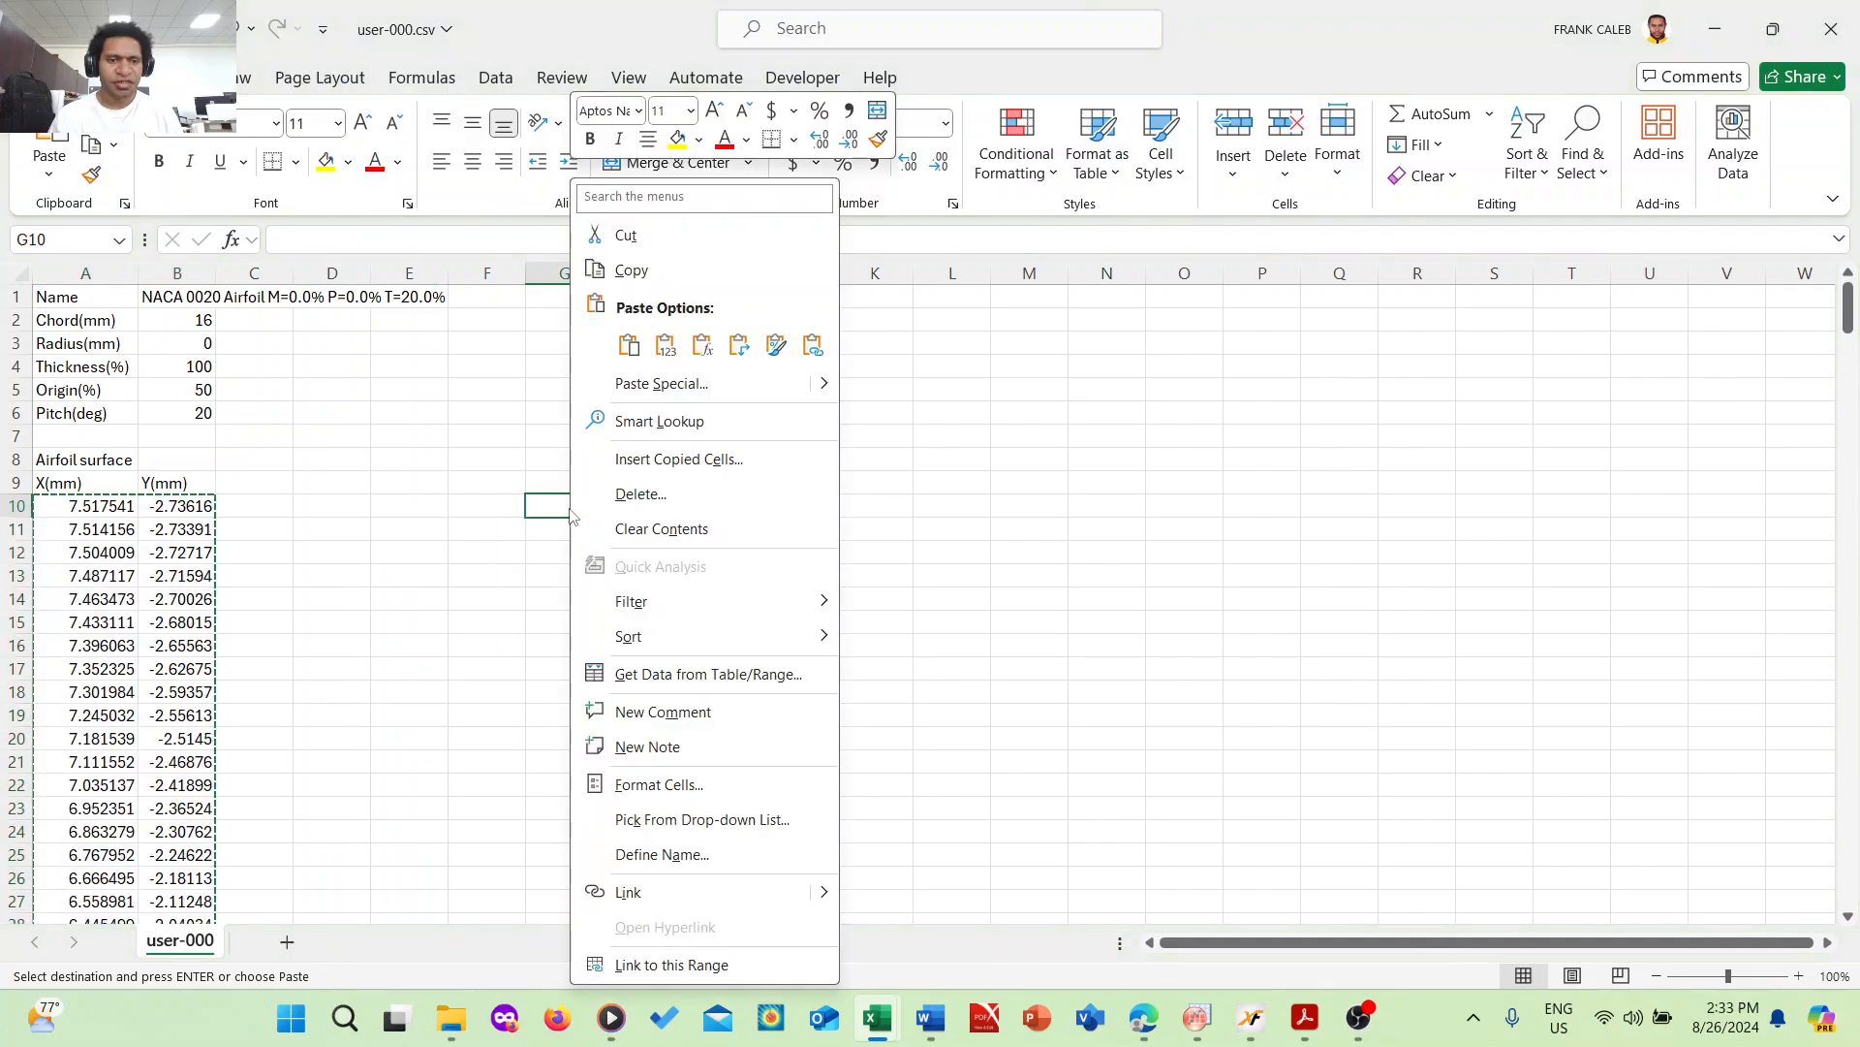
left_click(630, 346)
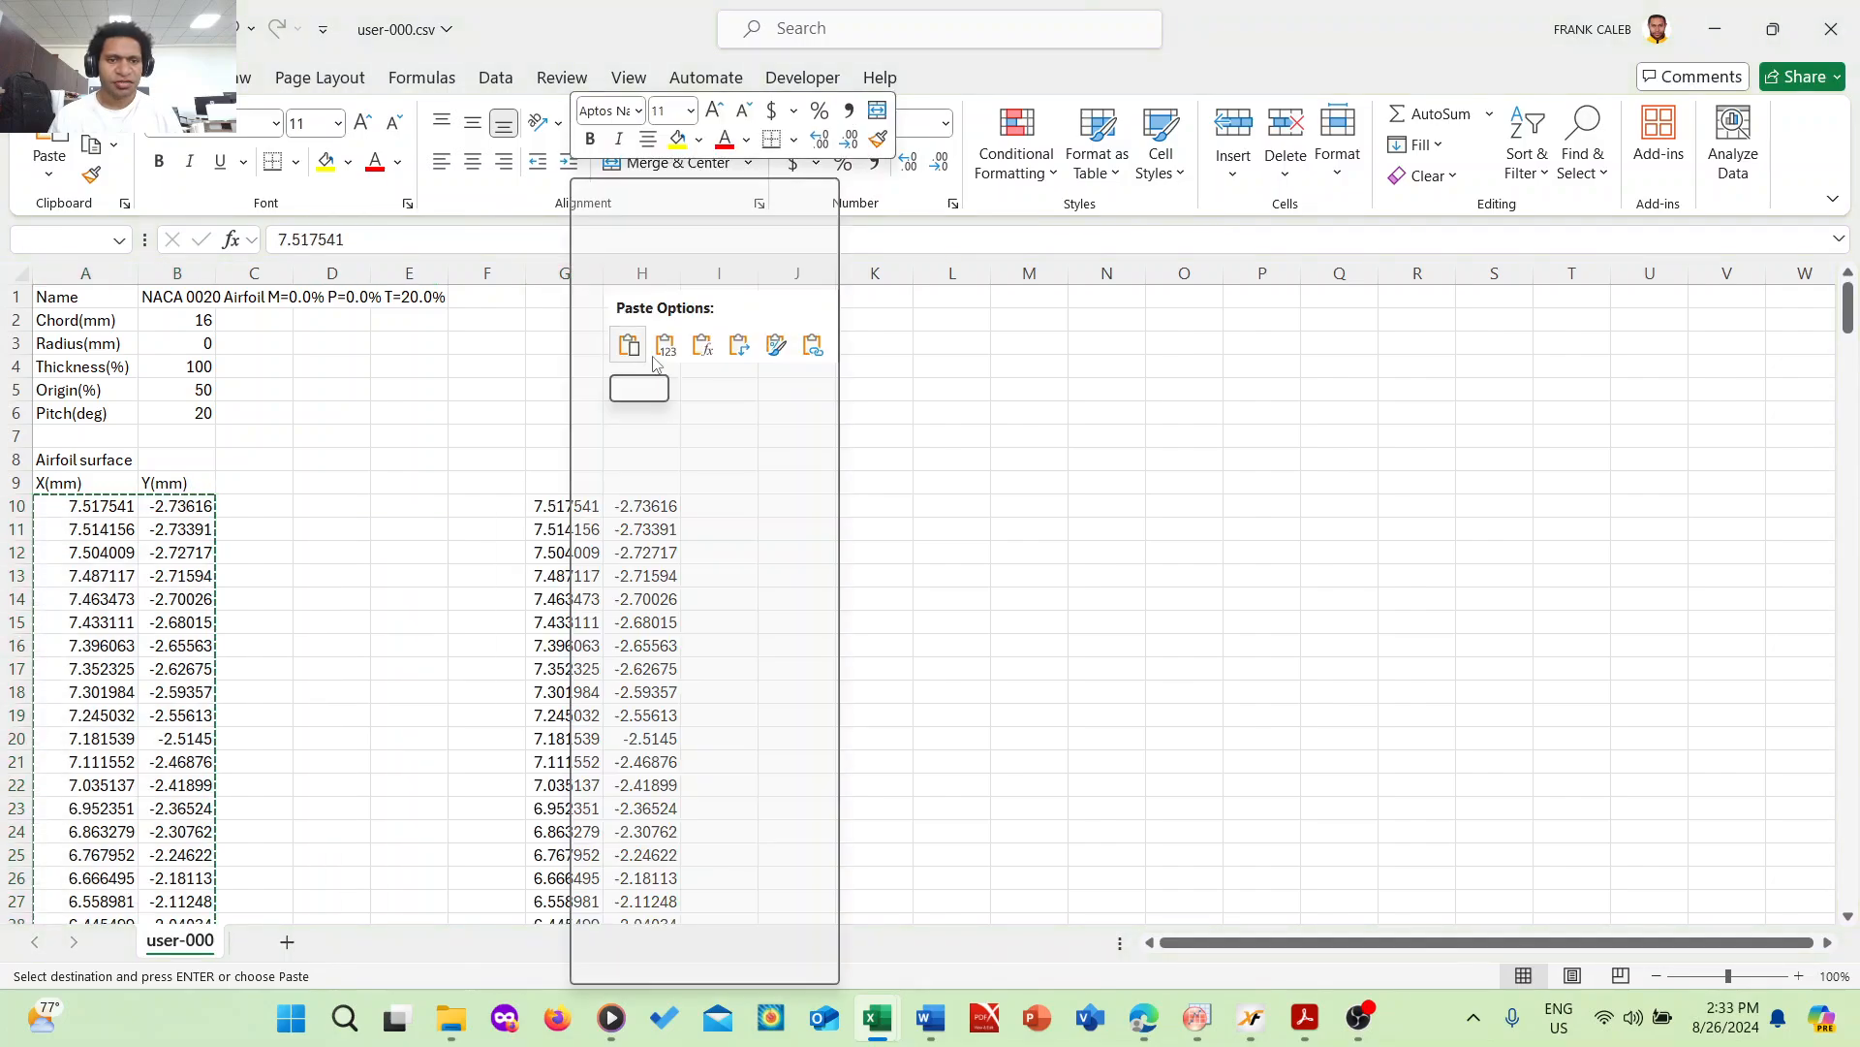
left_click(925, 507)
left_click(486, 506)
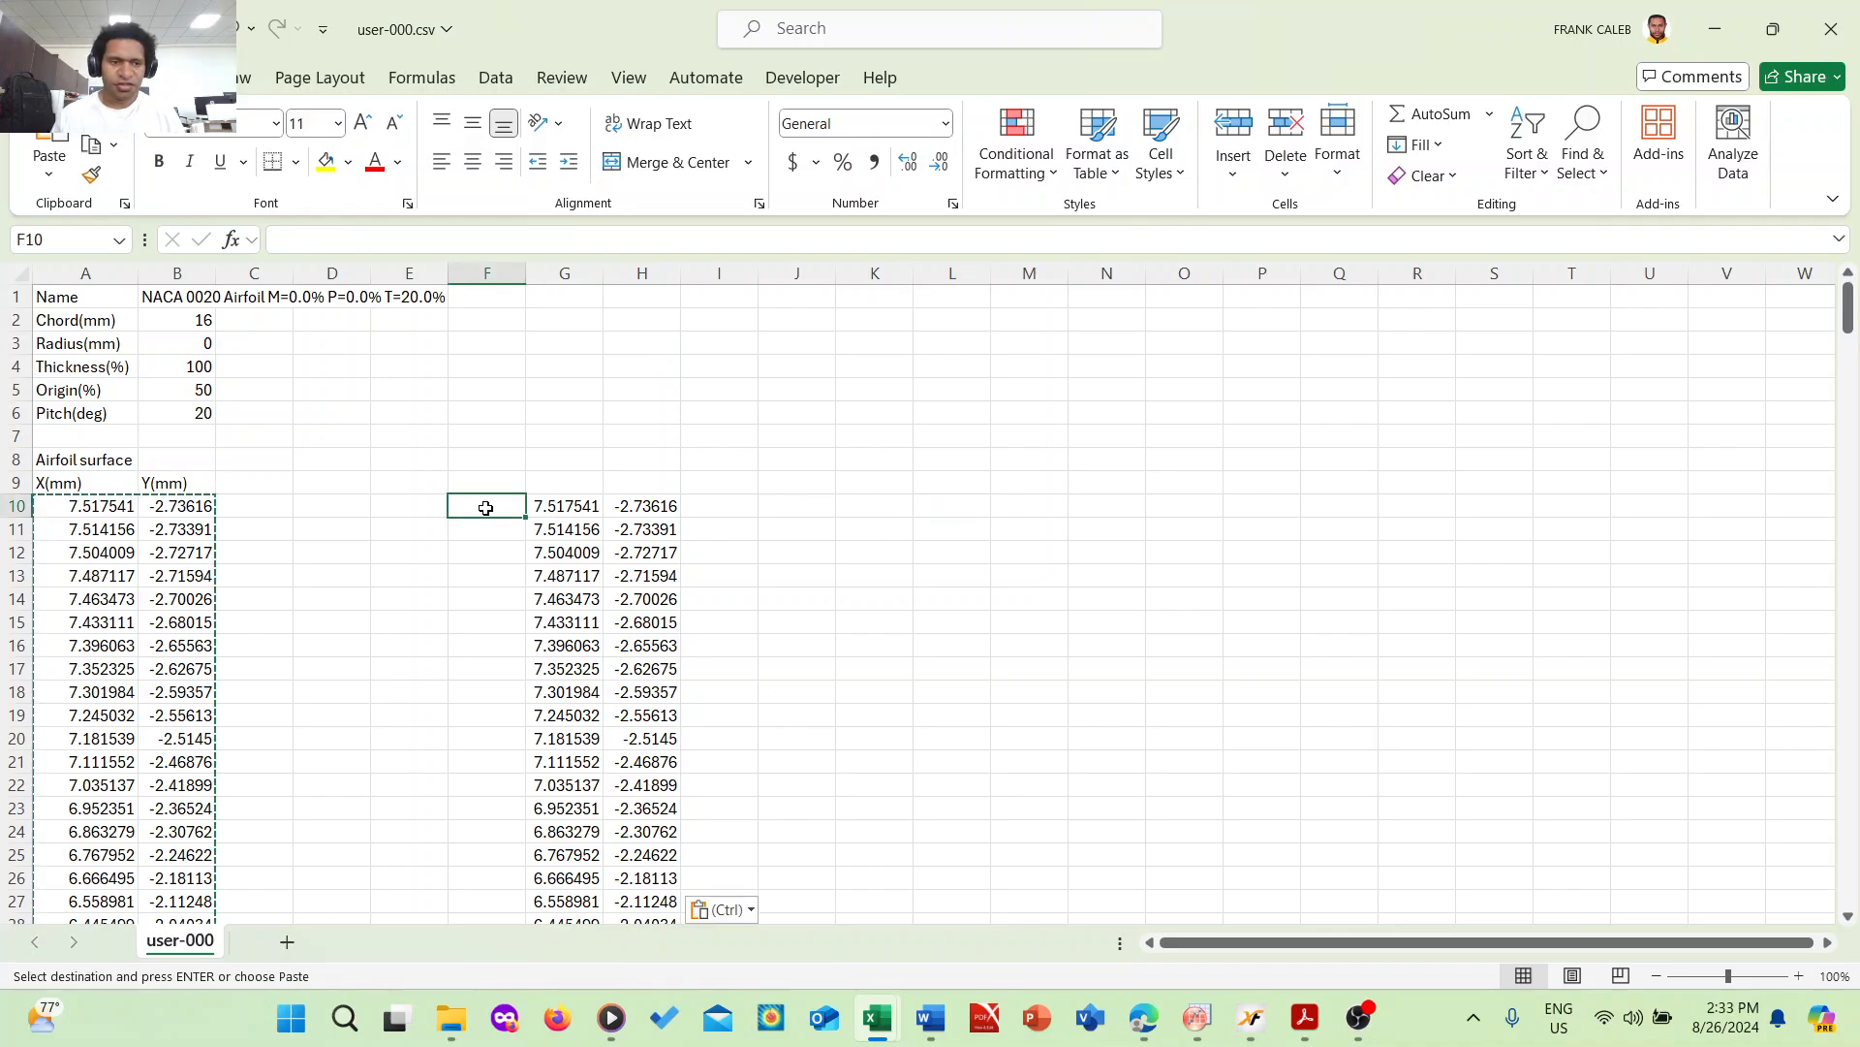
- Label the pasted coordinate columns X in cell G9 and Y in cell H9
left_click(535, 482)
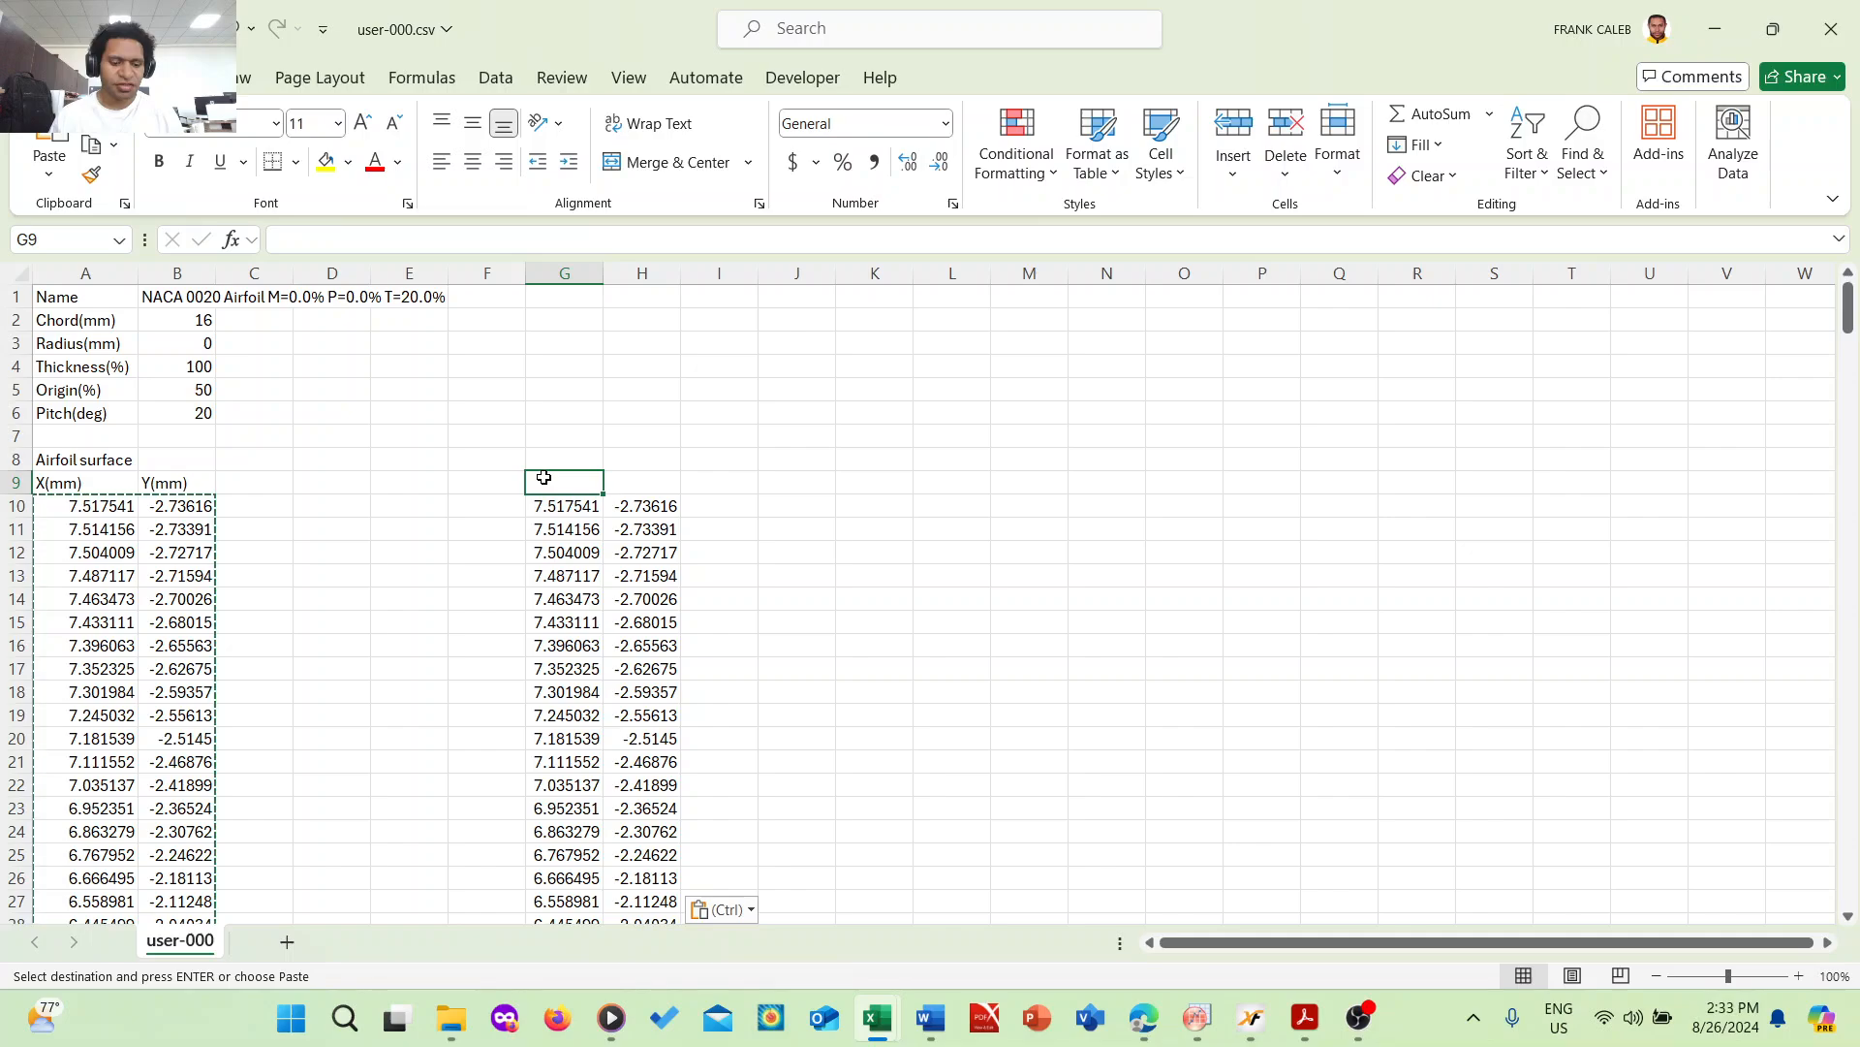
type("X")
left_click(634, 481)
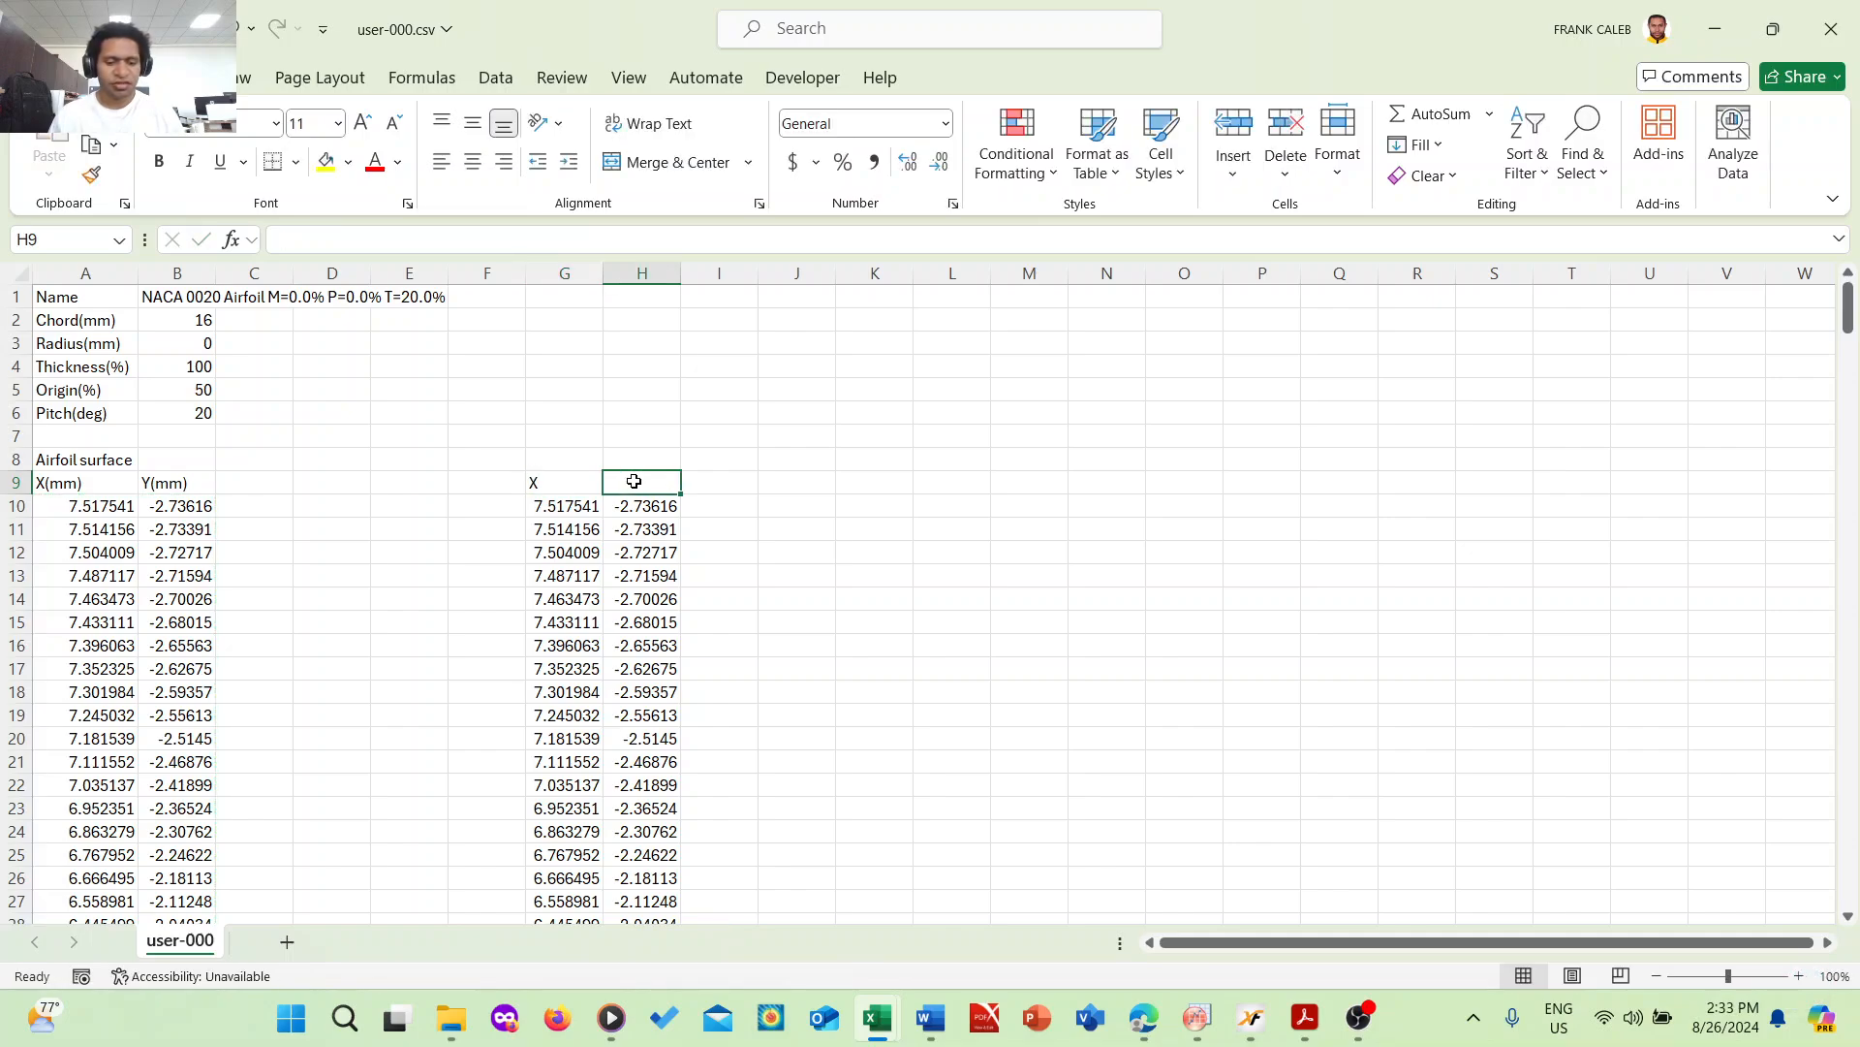
type("Y")
left_click(712, 481)
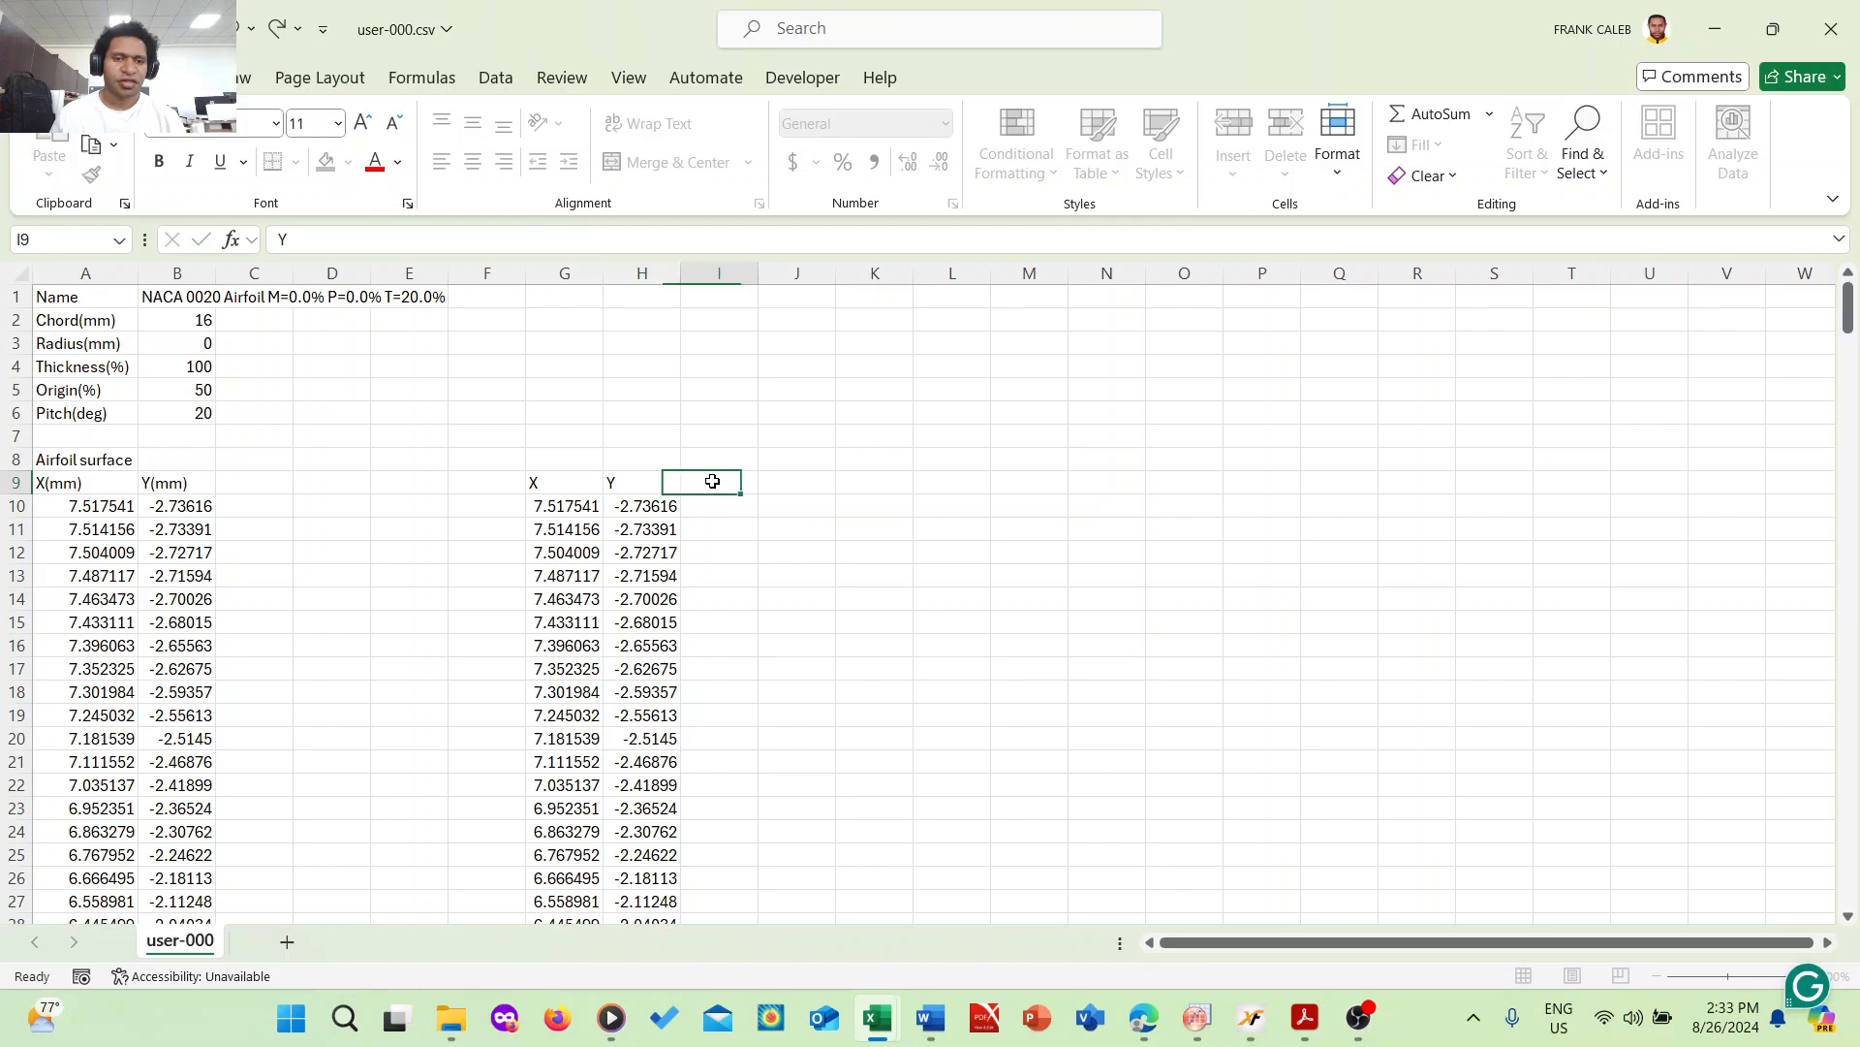
- Enter the headings X, Y and Z in cells F9, G9 and H9 above the pasted coordinates
left_click(473, 486)
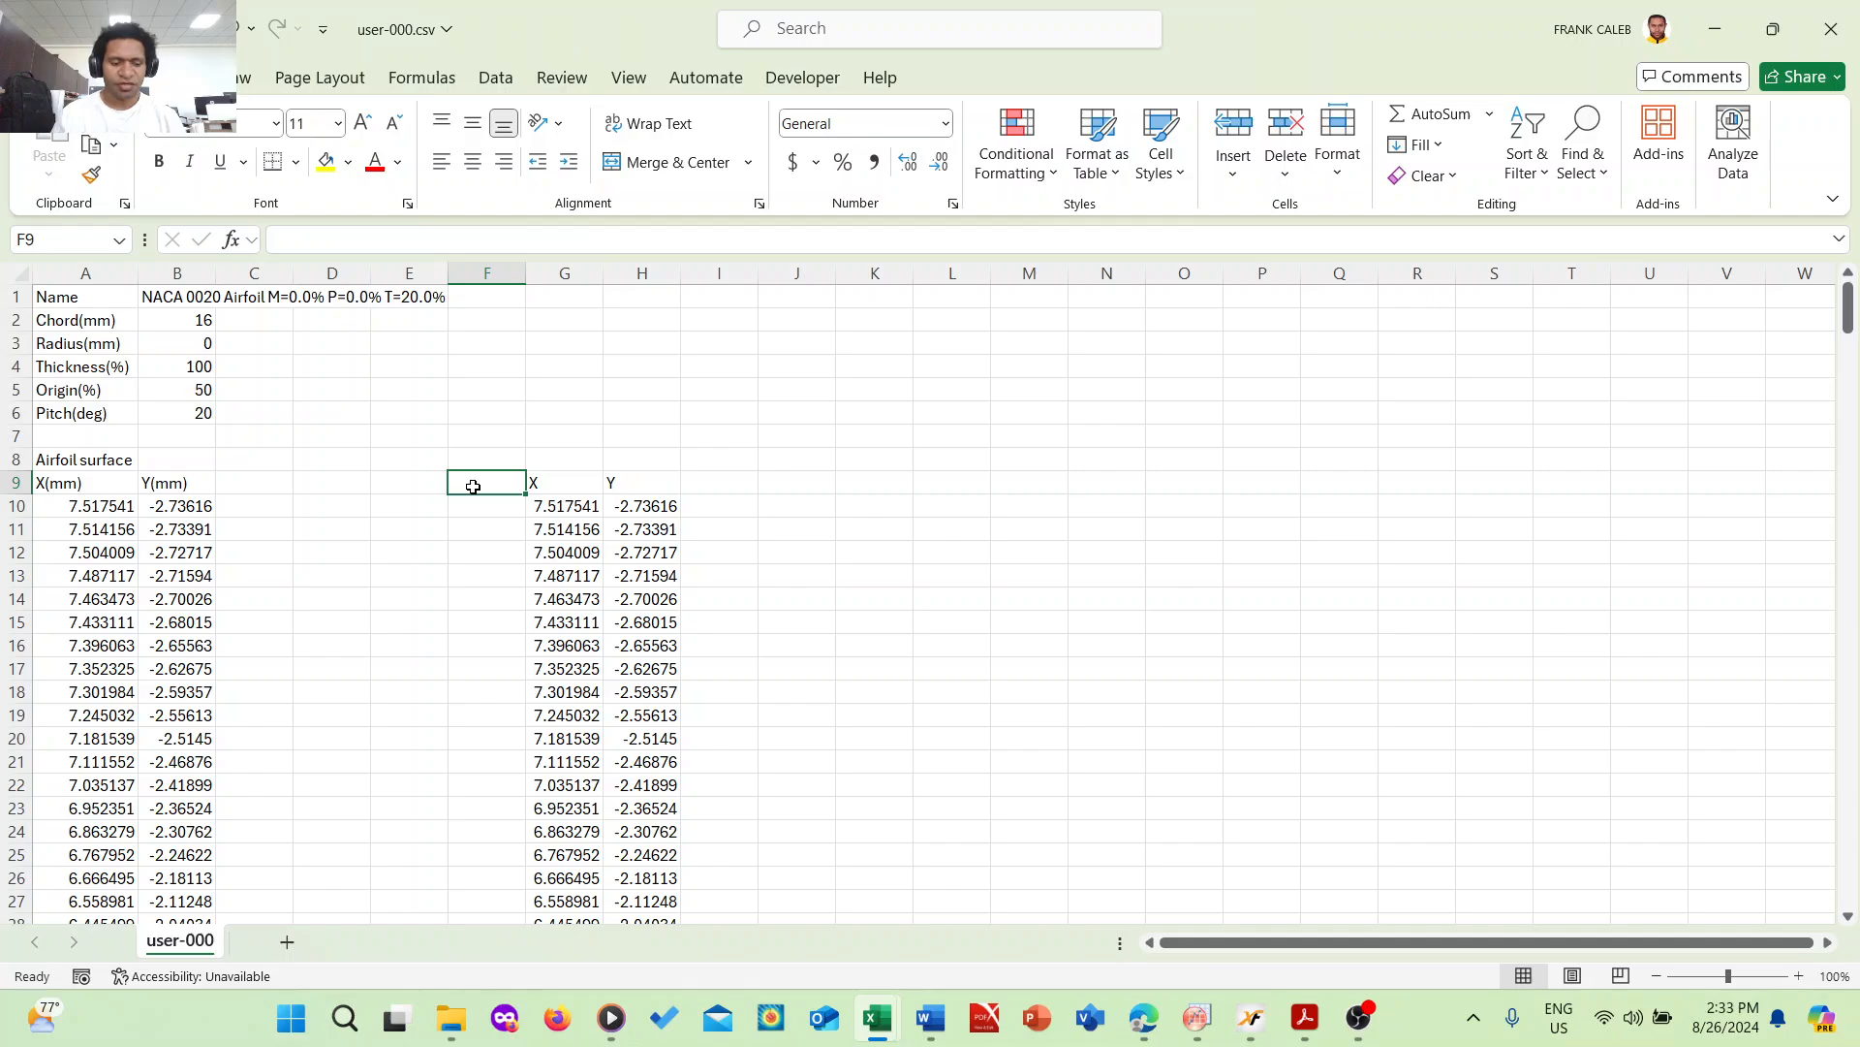
type("X")
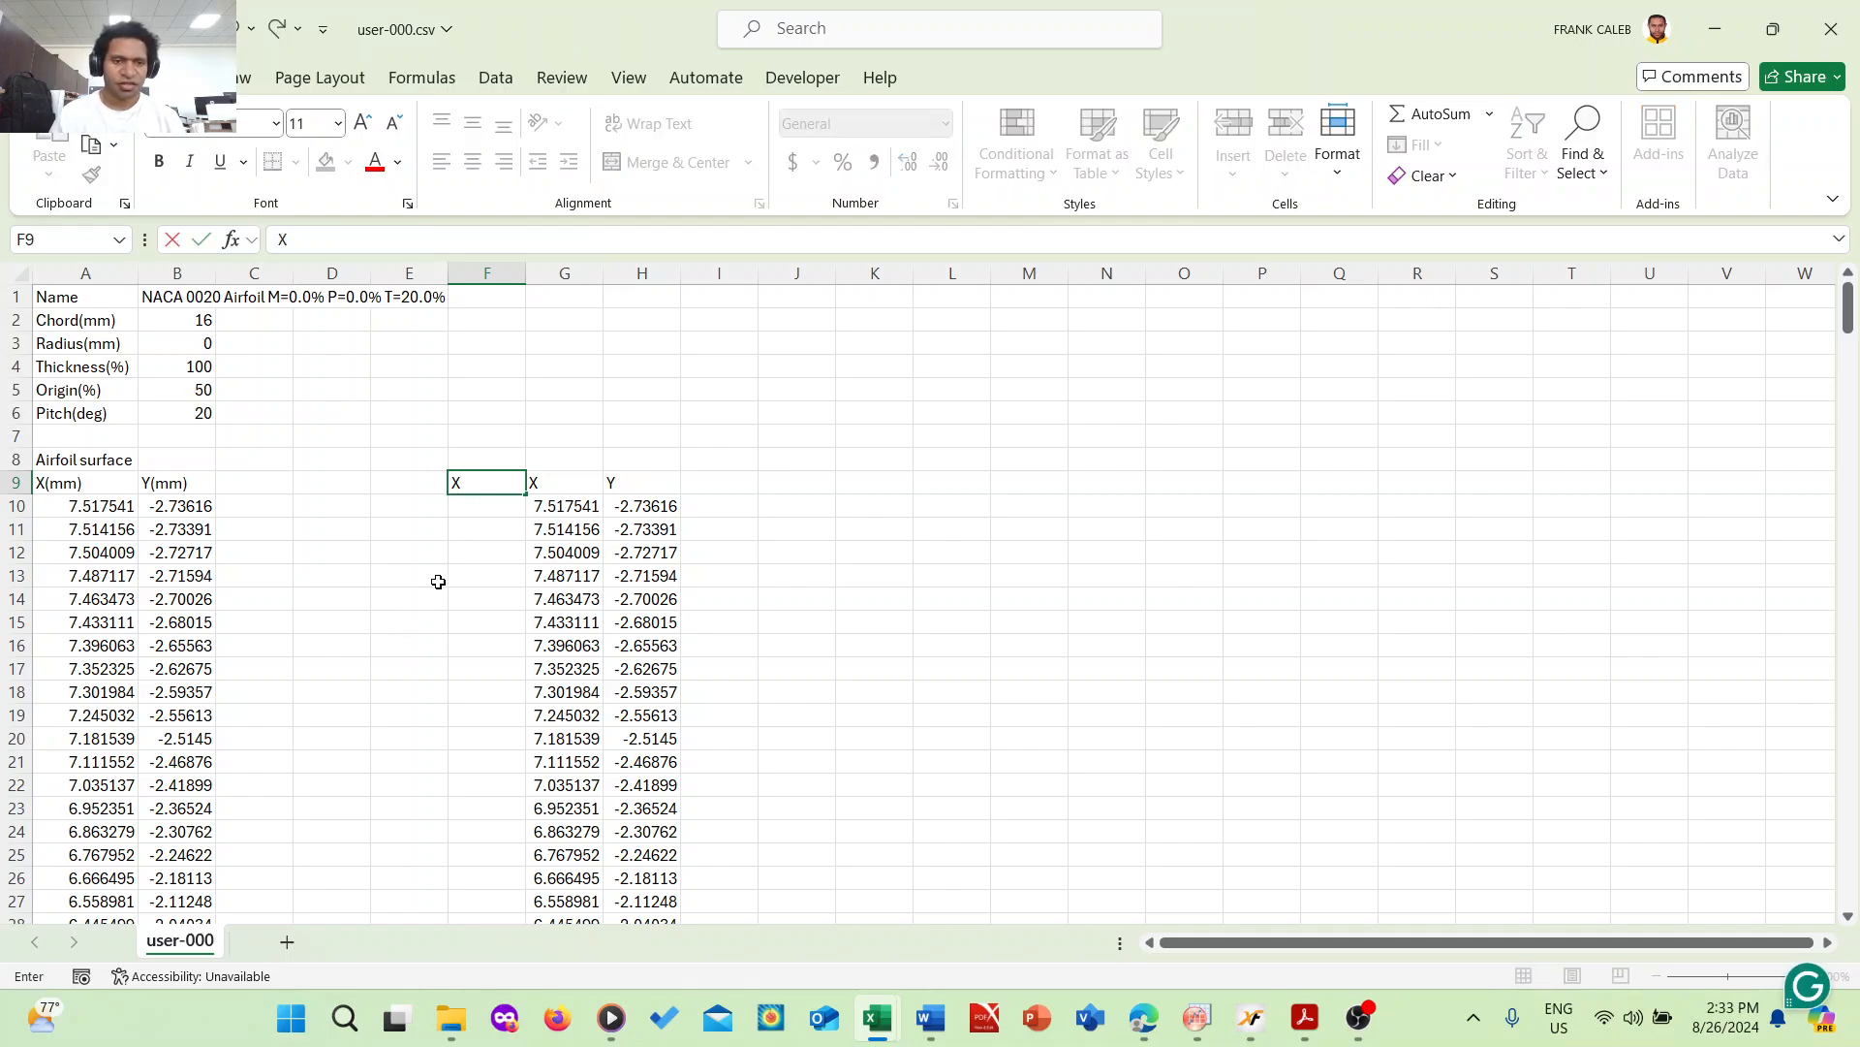
left_click(562, 484)
type("Y")
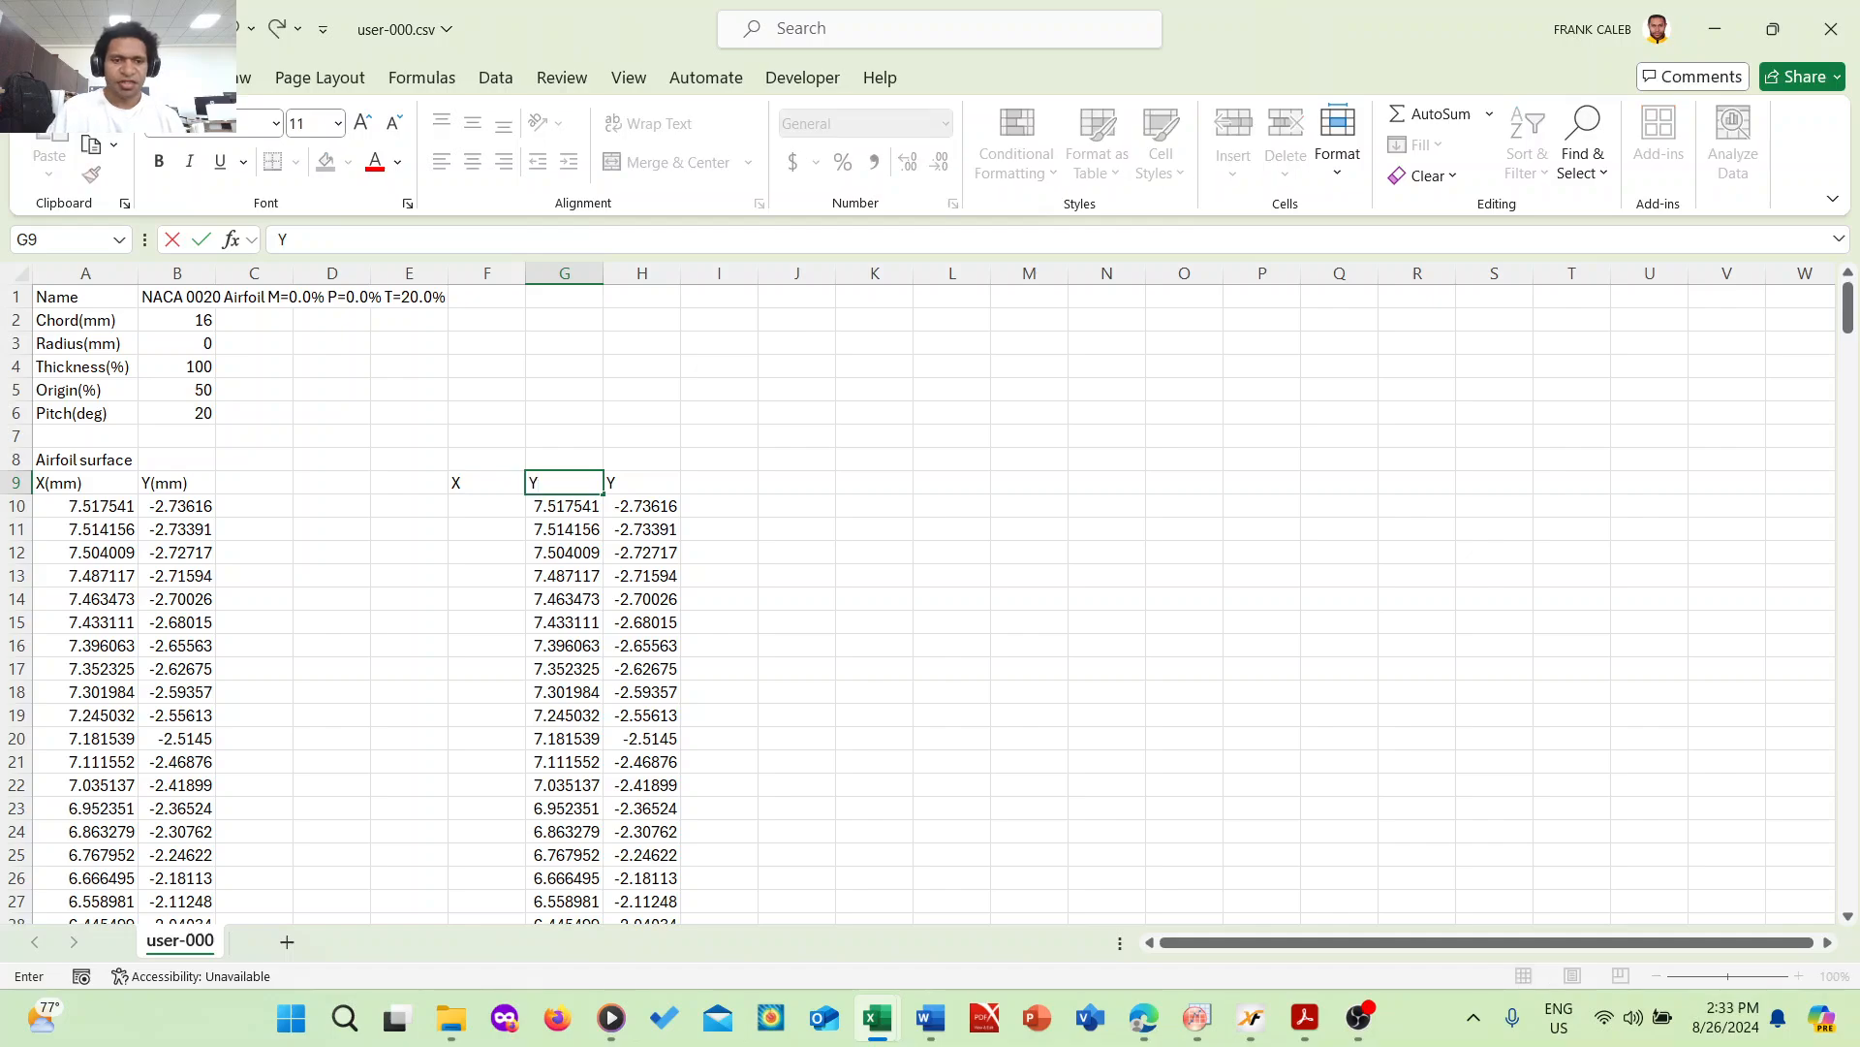
left_click(636, 482)
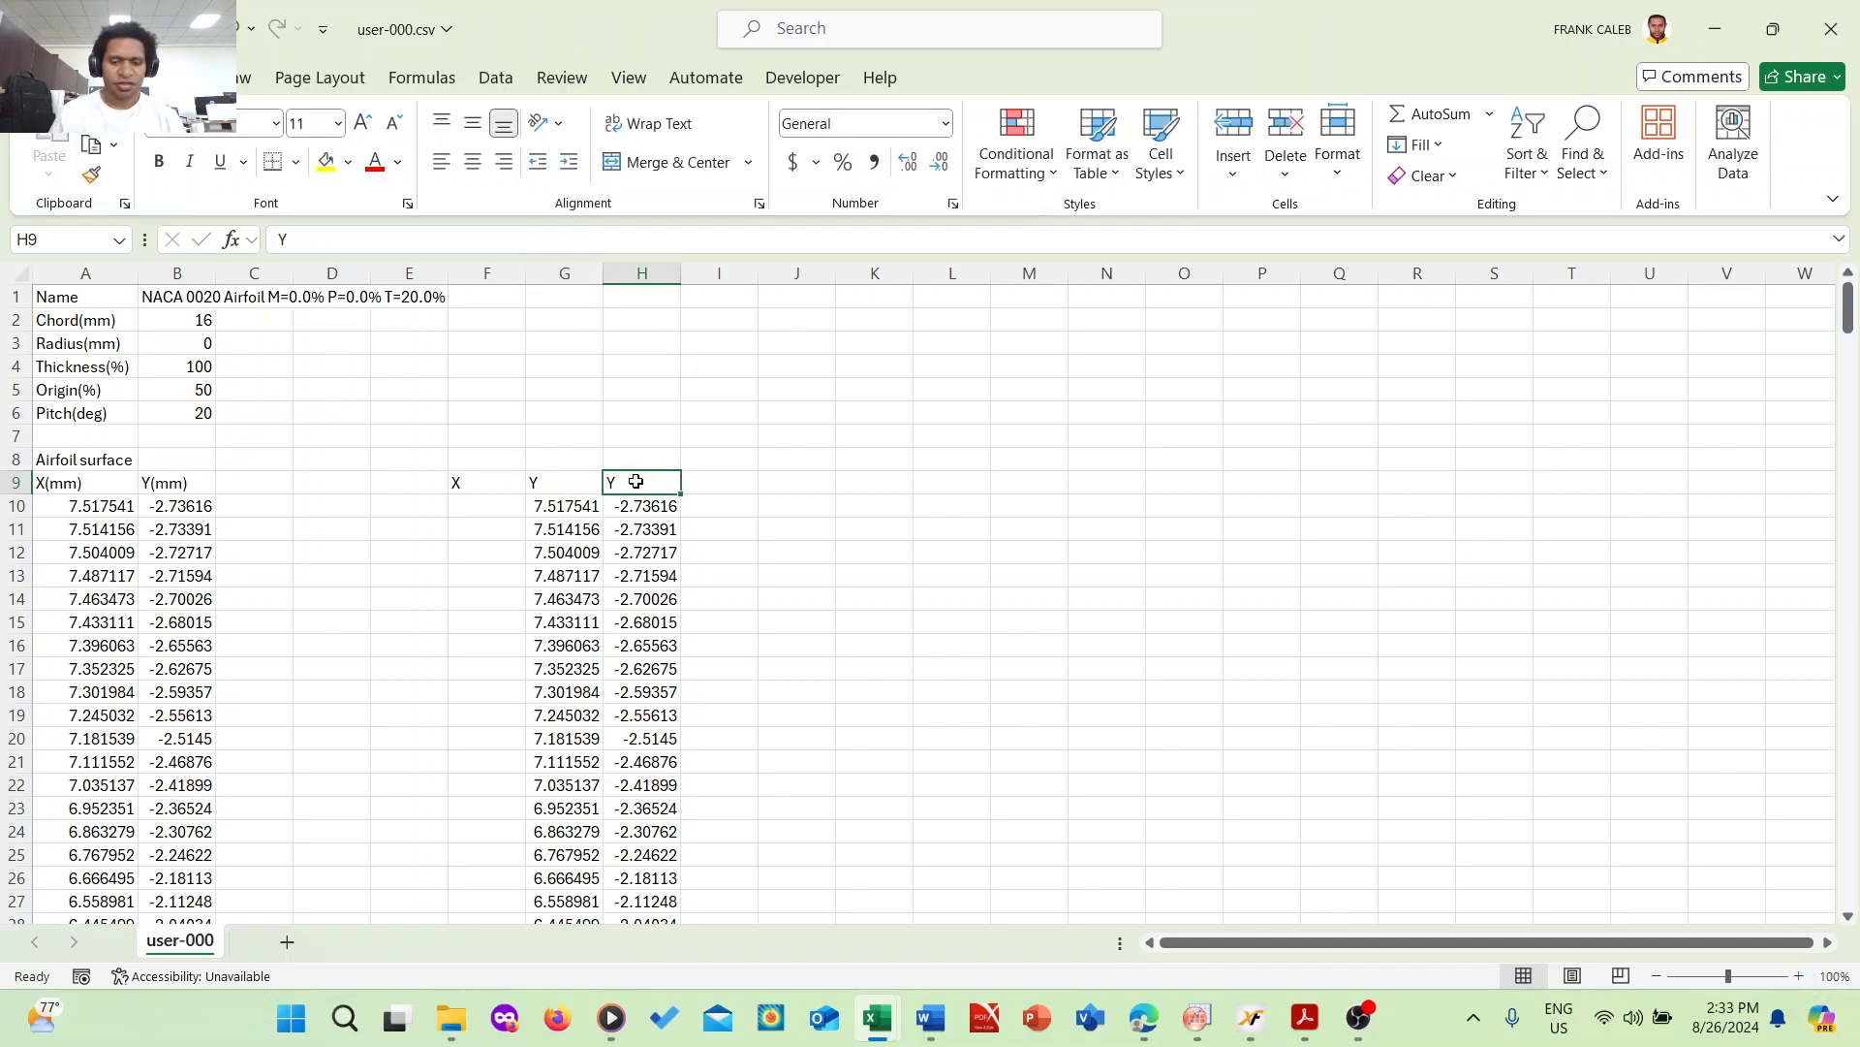
key("BackSpace")
type("Z")
- Enter 0 in F10 and fill it down the X column to F210, alongside all the pasted coordinates
left_click(490, 508)
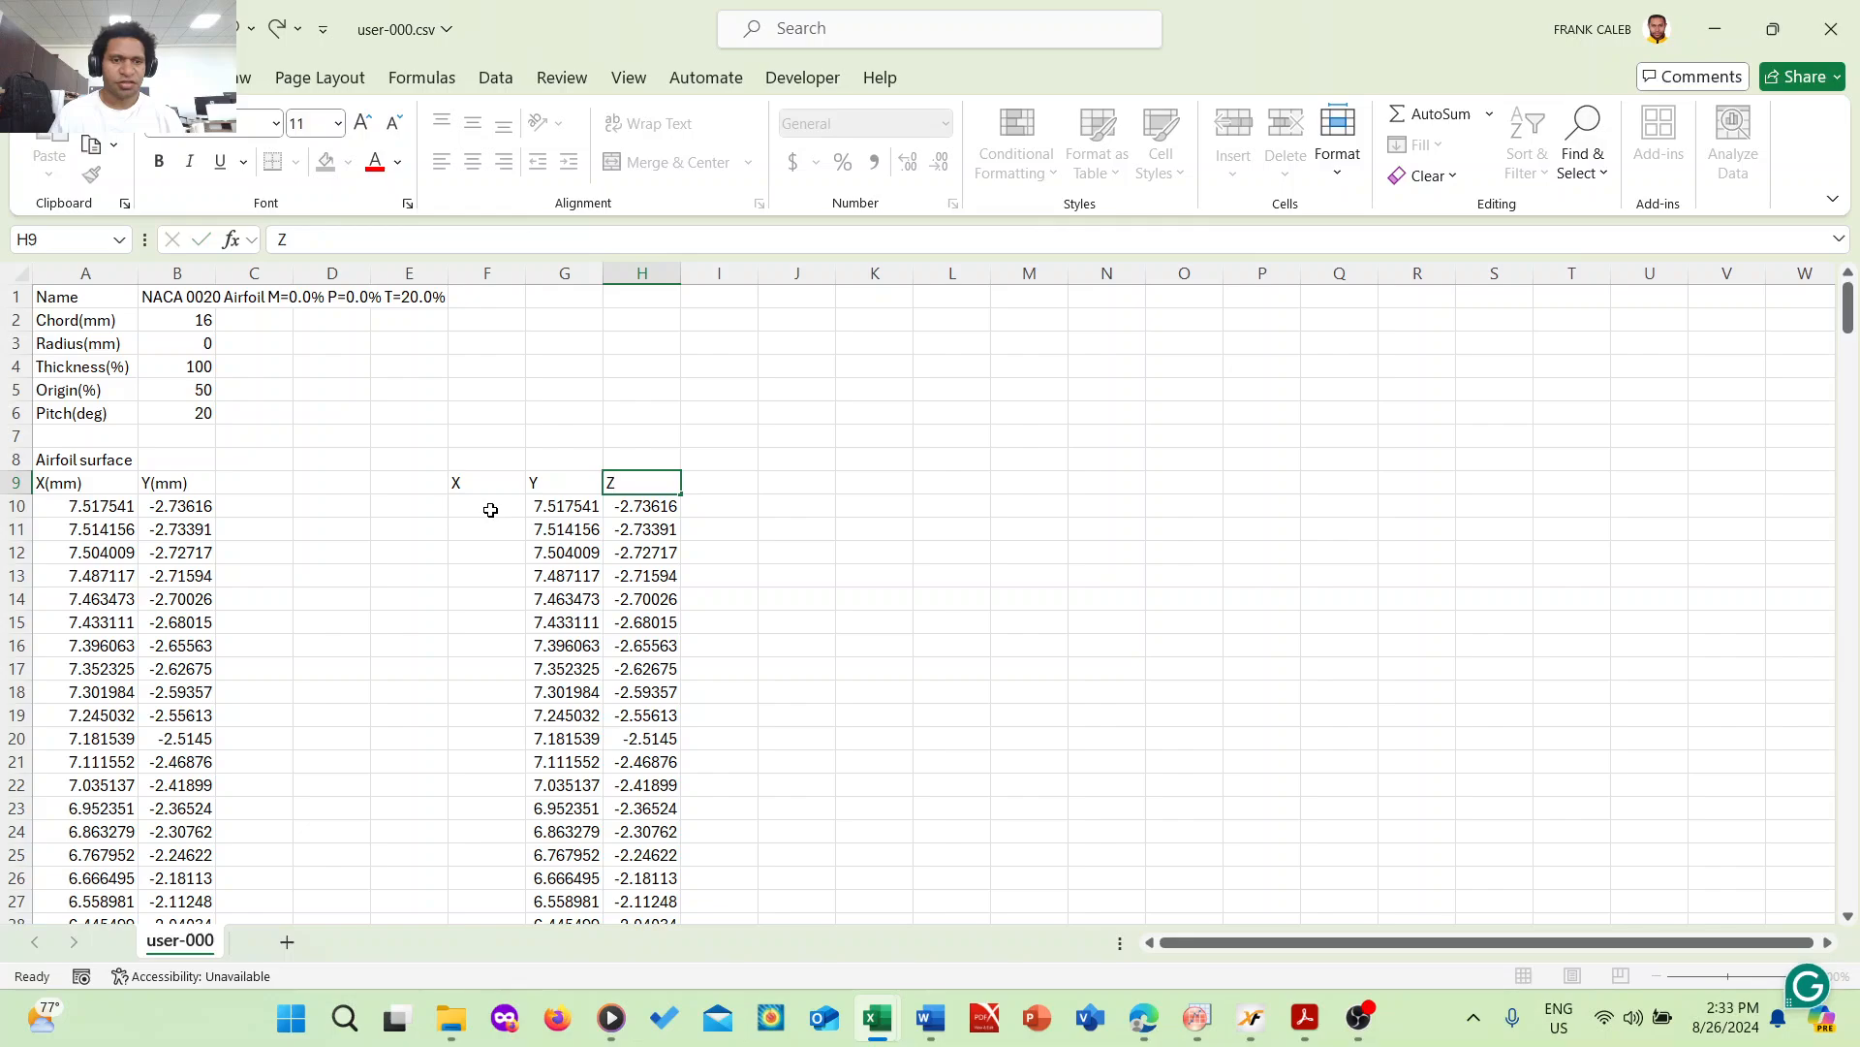
type("0")
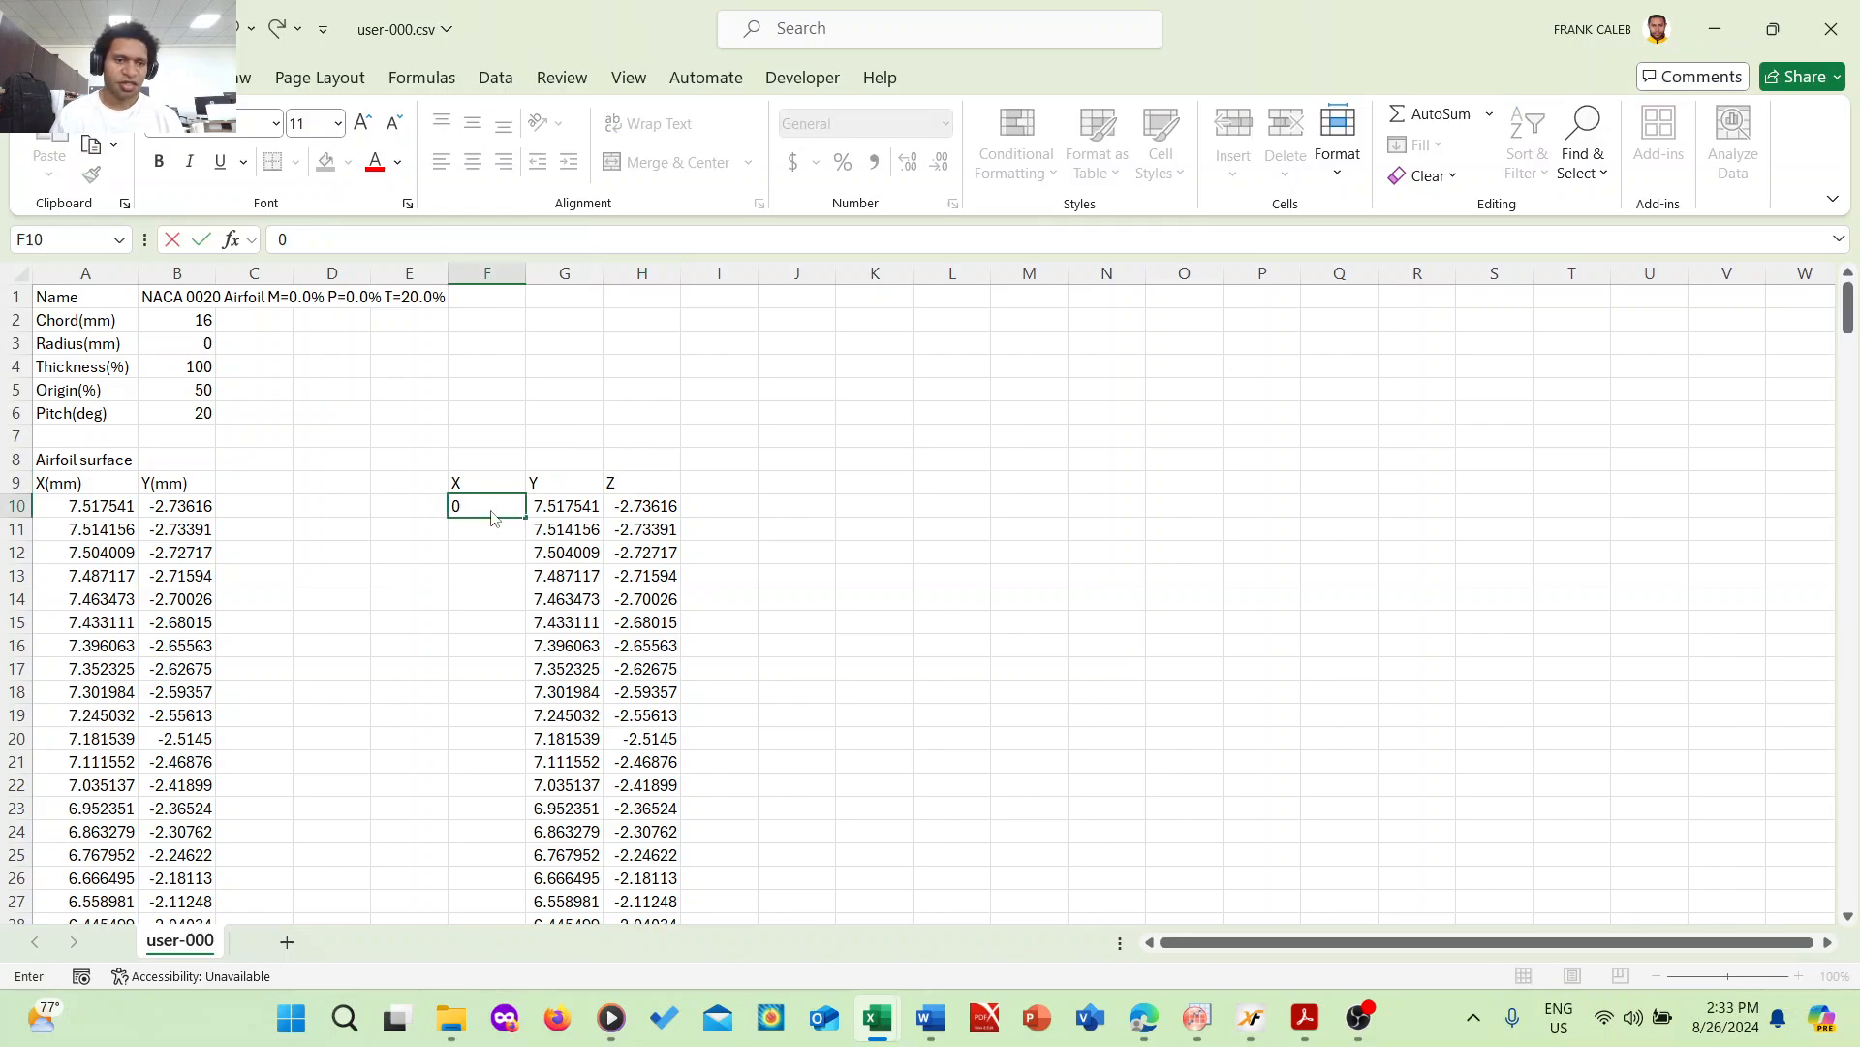
key("Return")
left_click(488, 506)
double_click(526, 515)
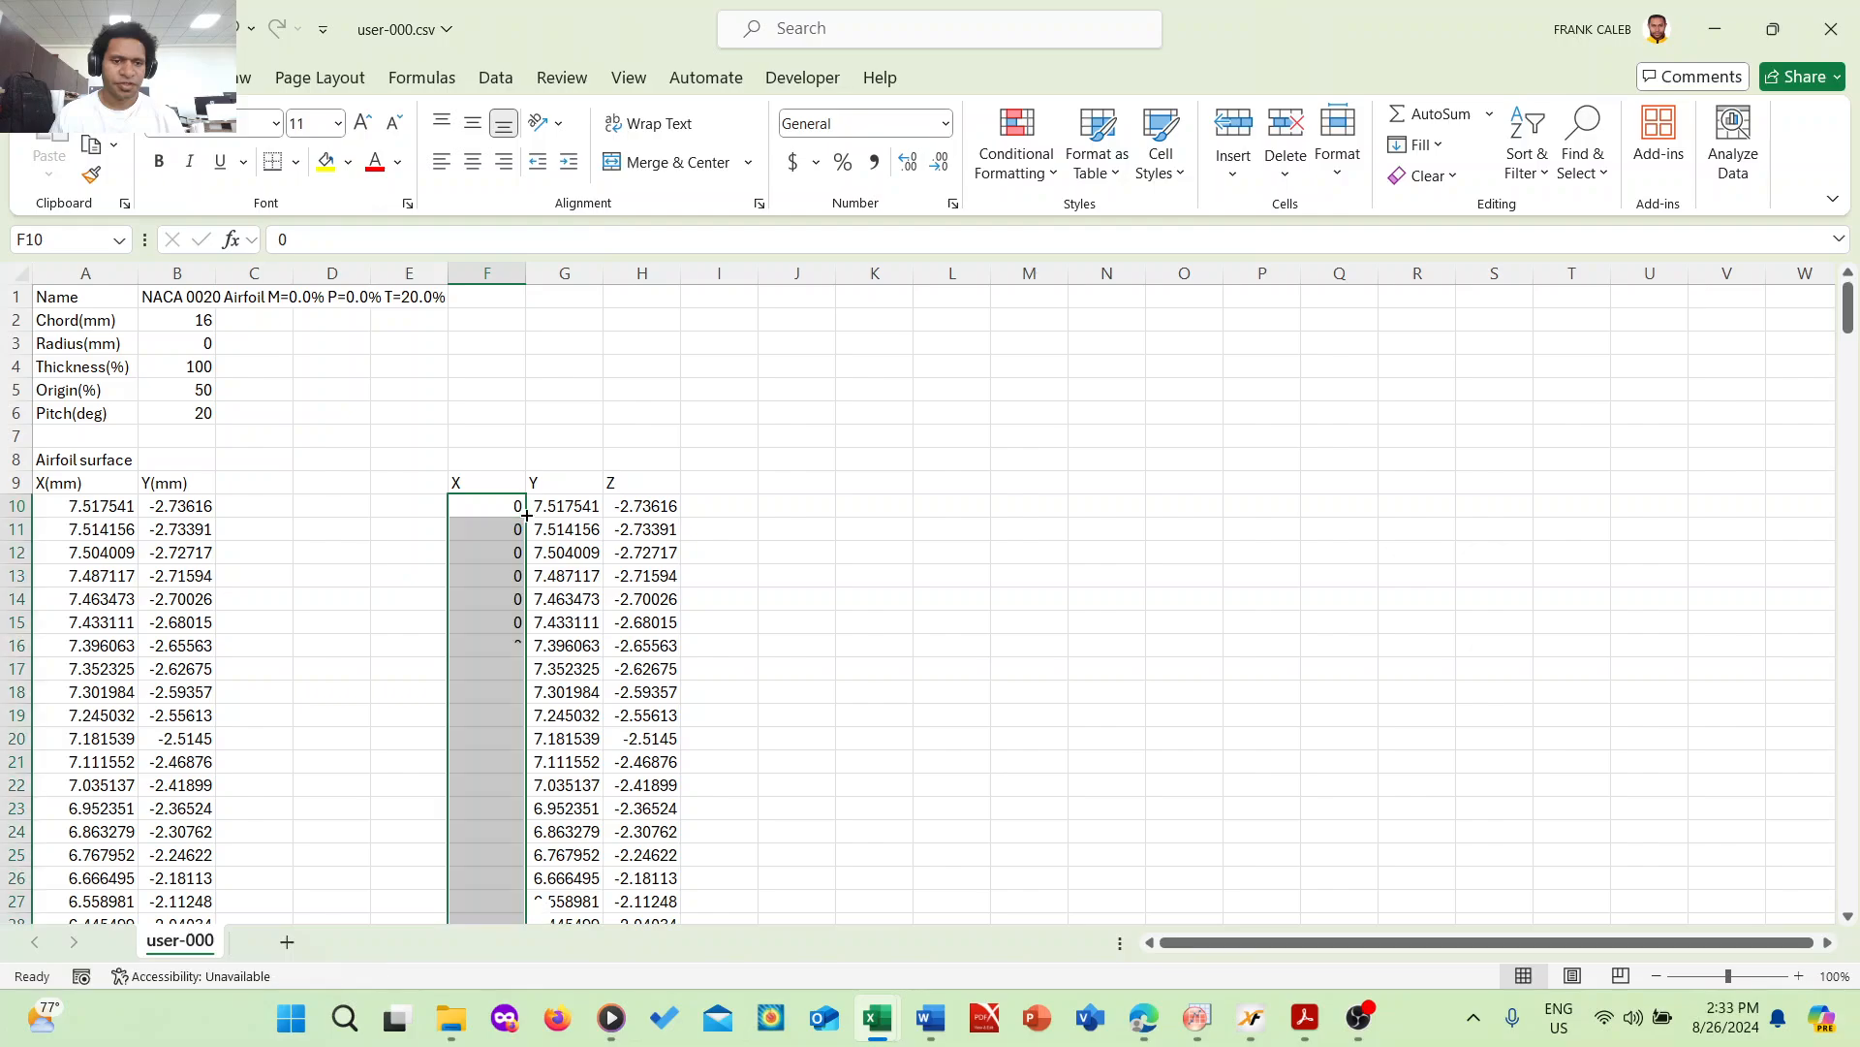
scroll(946, 432, "down", 20)
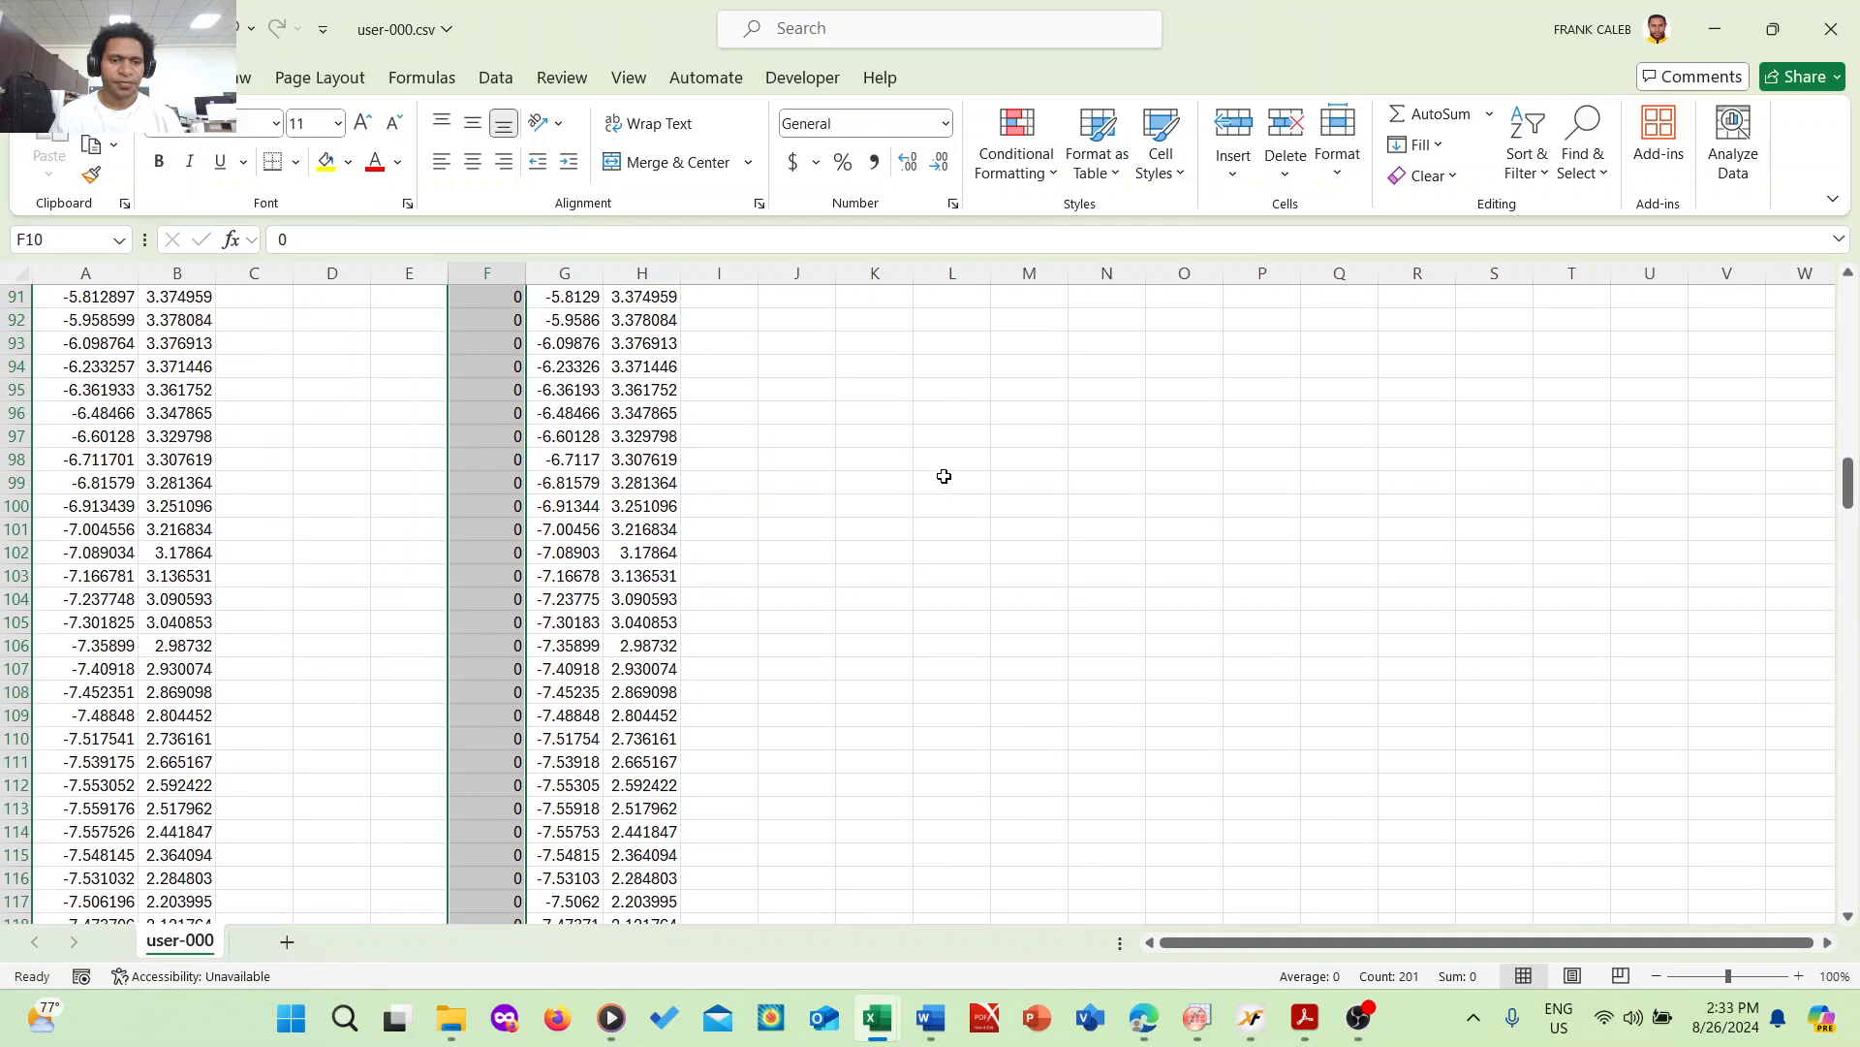
scroll(944, 476, "down", 20)
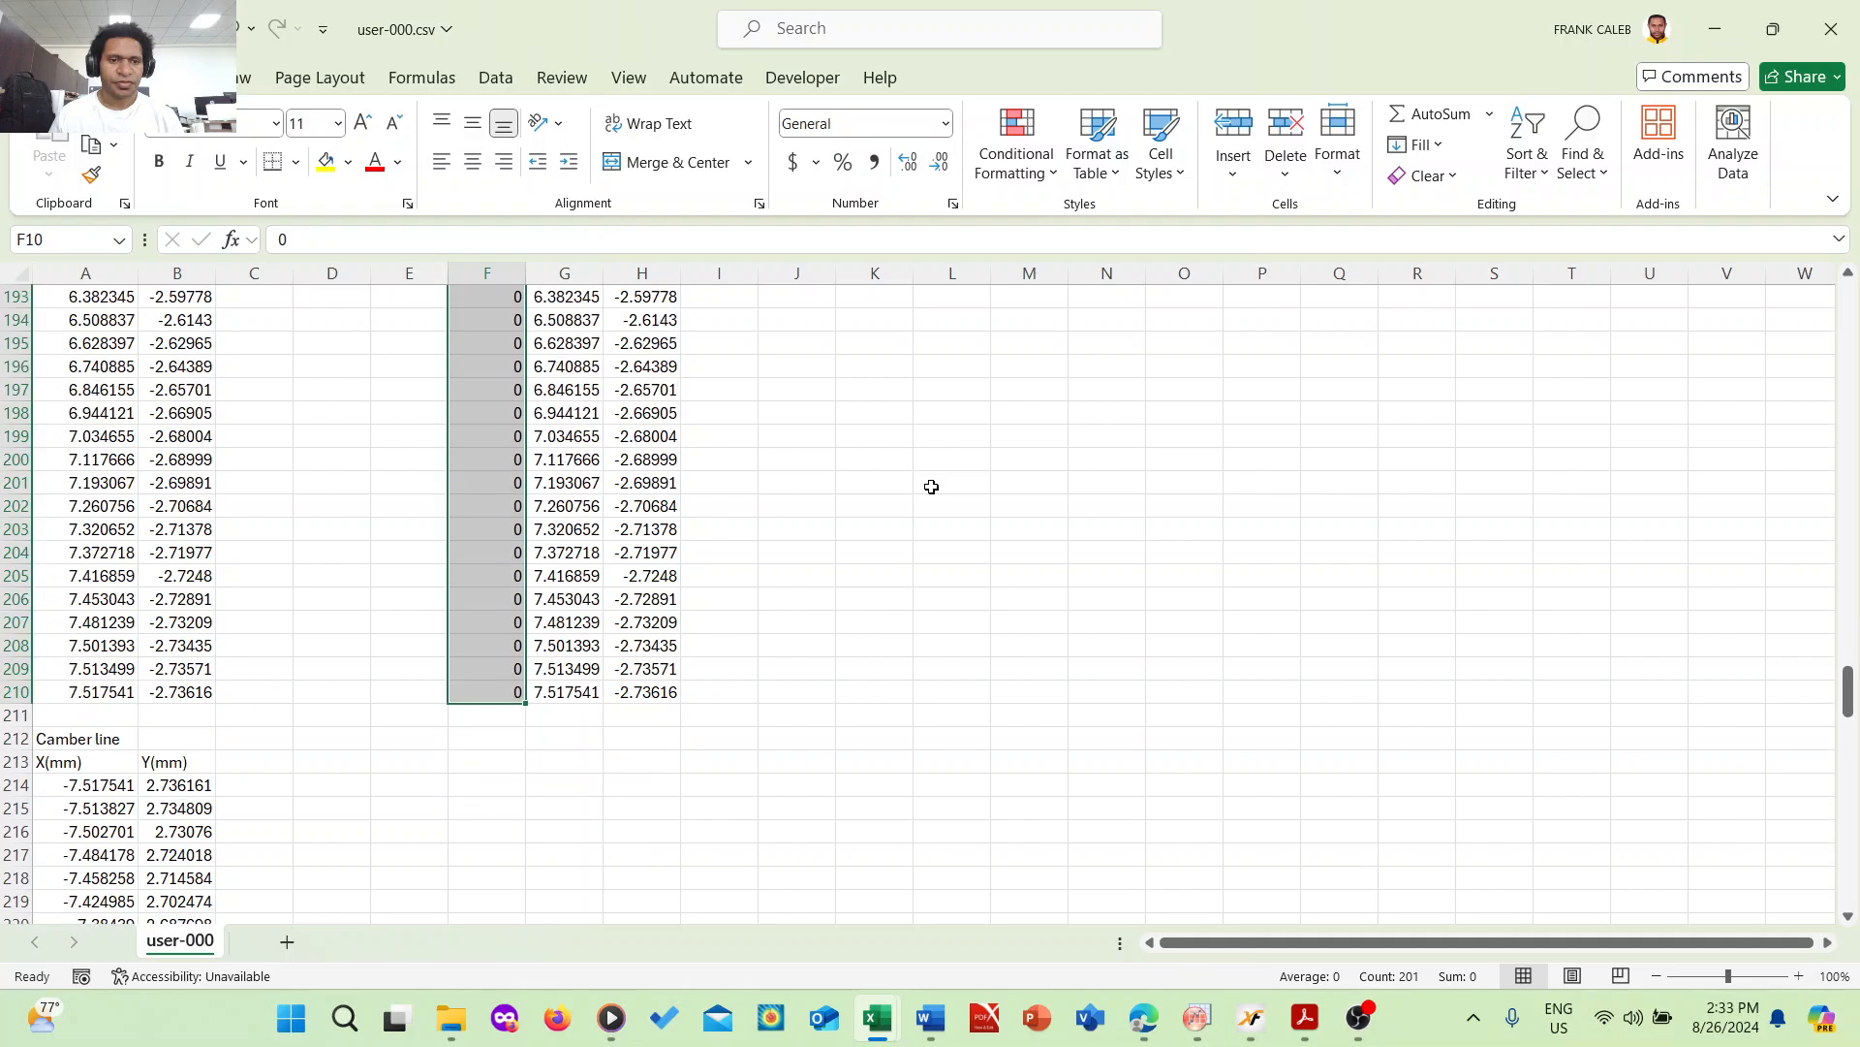
left_click(932, 486)
scroll(931, 487, "up", 20)
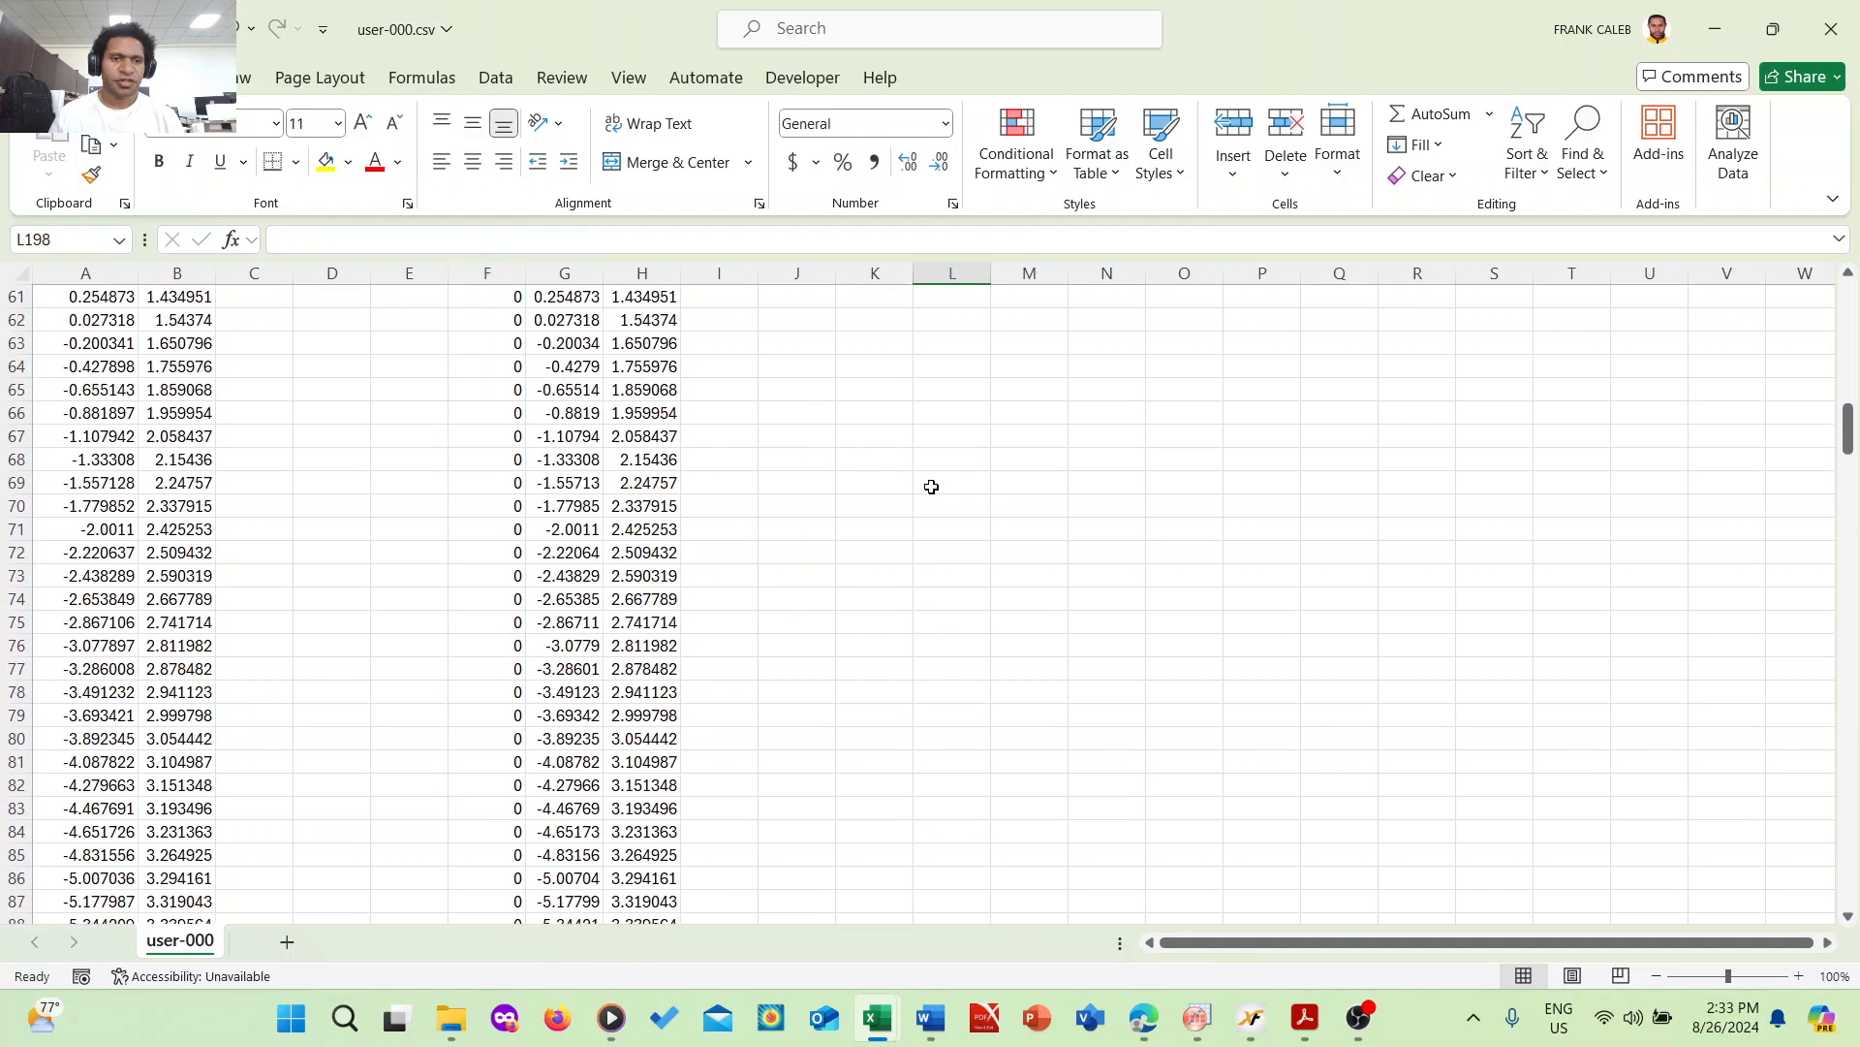
scroll(931, 486, "up", 20)
scroll(932, 487, "down", 2)
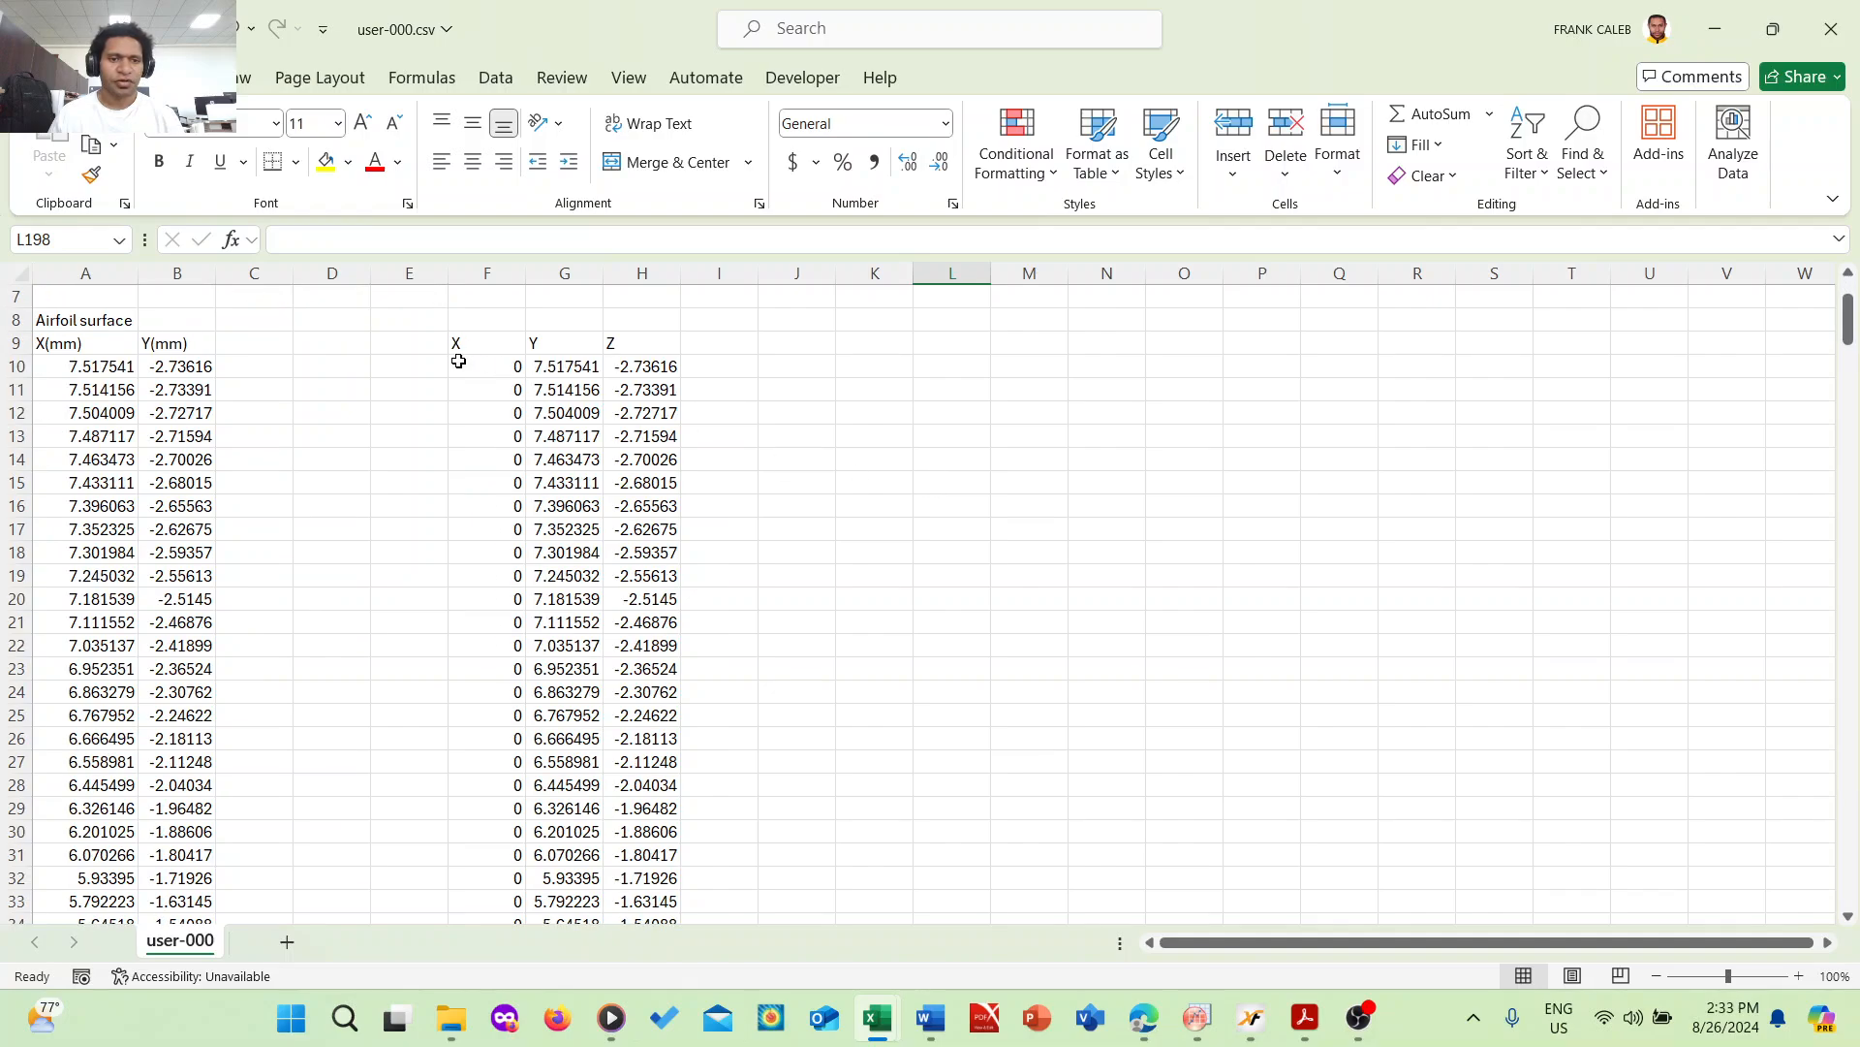
- Switch to GSD_PointSplineLoftFromExcel.xls and clear the old coordinates in A3 to C203, keeping the StartLoft, StartCurve and end markers
left_click(1725, 12)
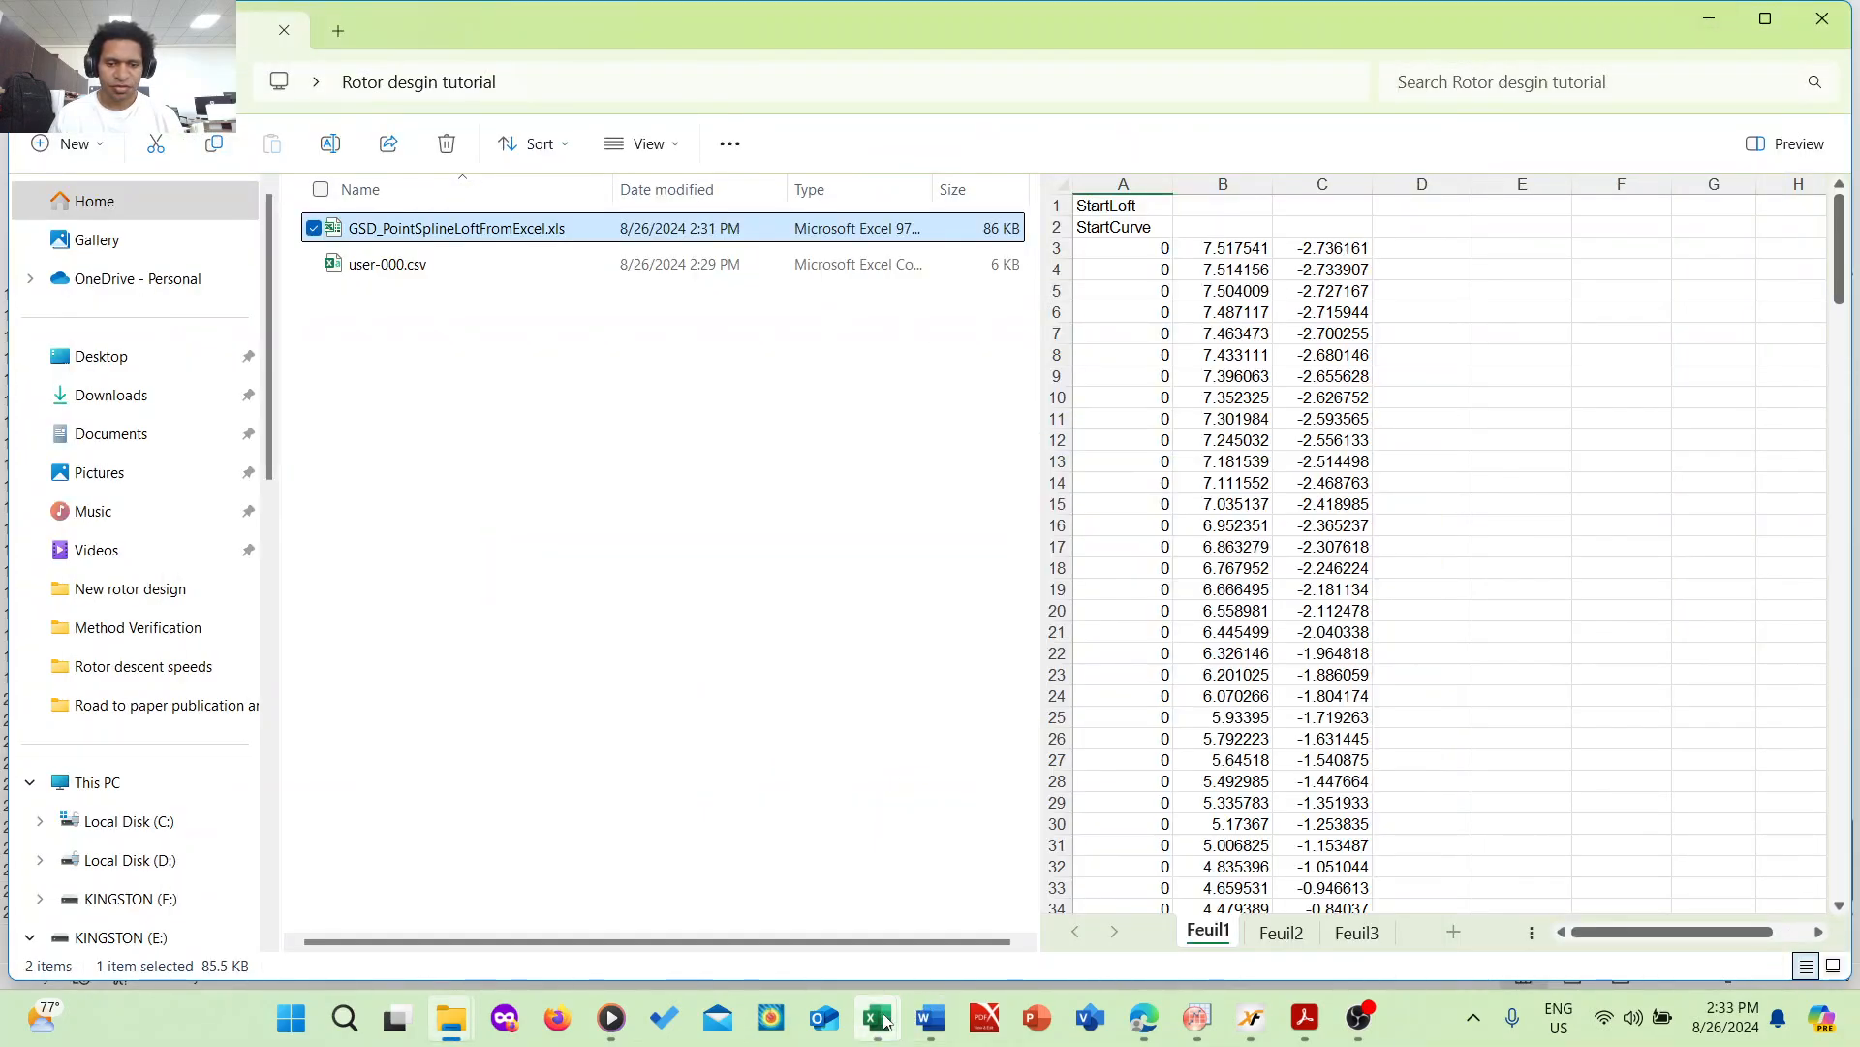
mouse_move(877, 1018)
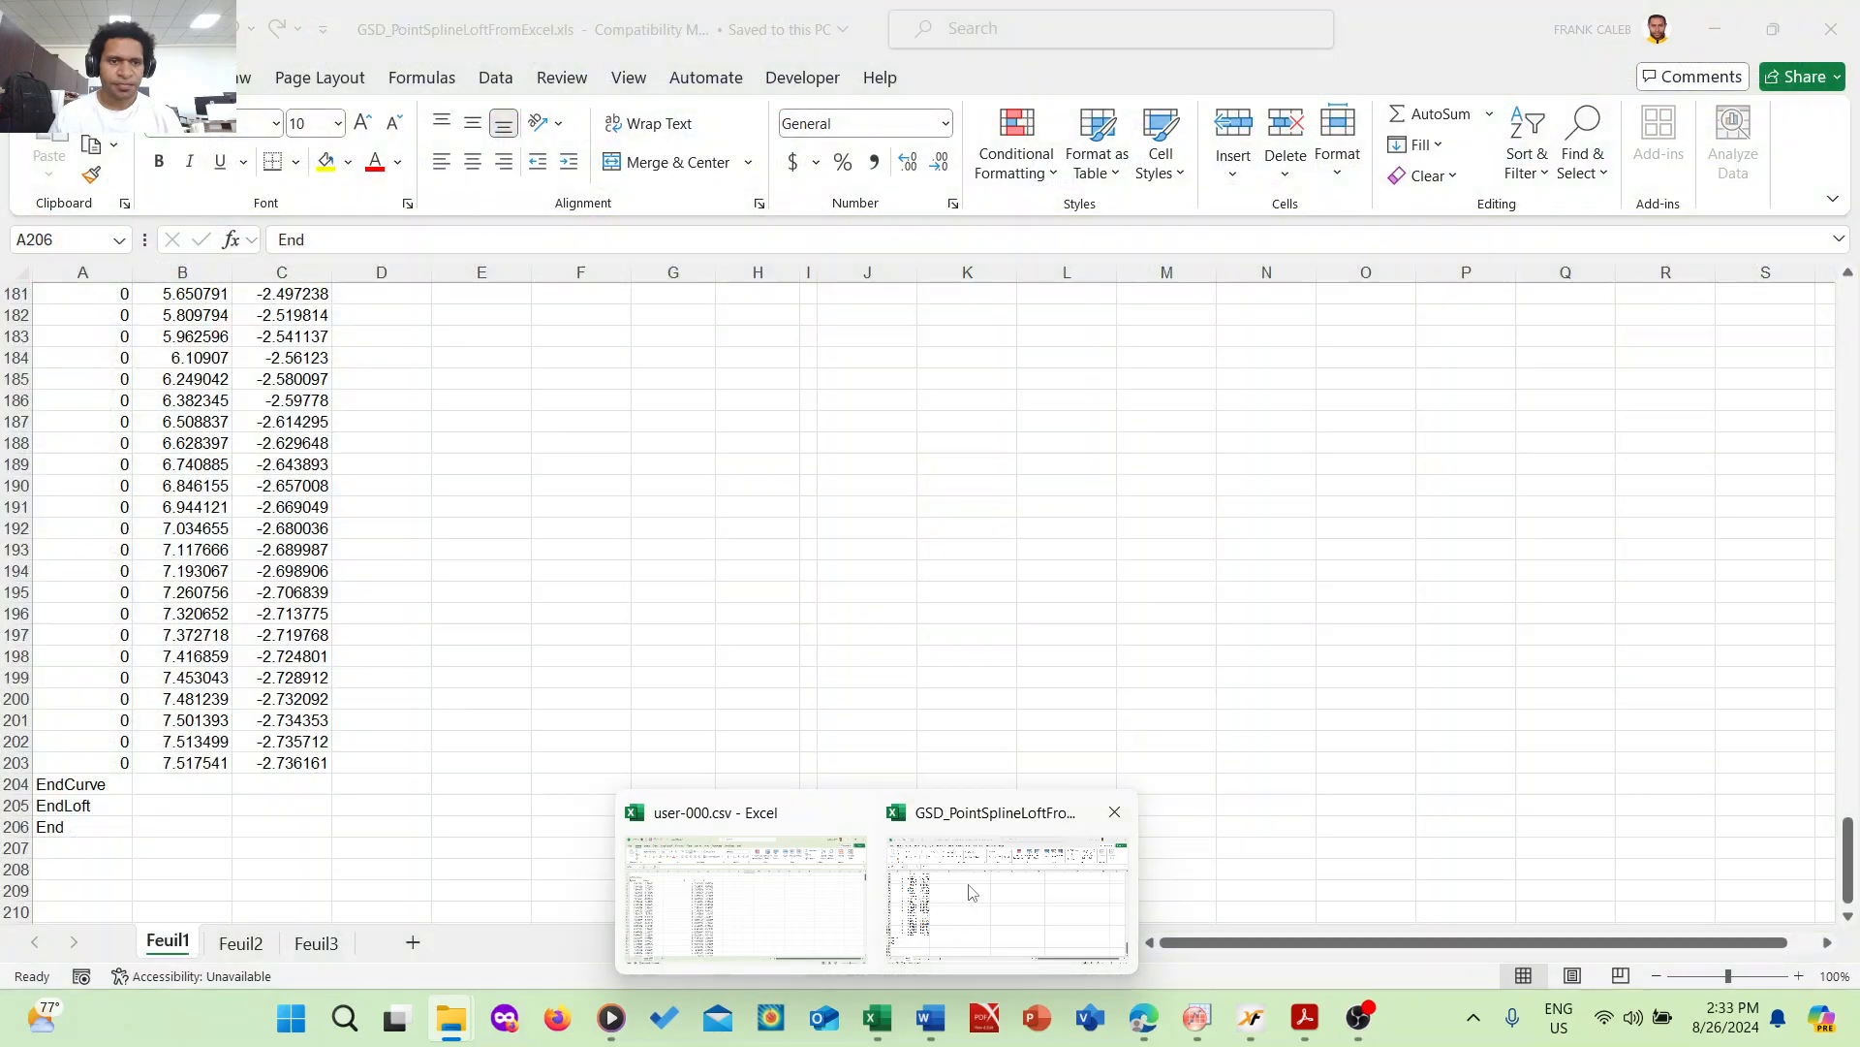
left_click(992, 892)
left_click(1848, 811)
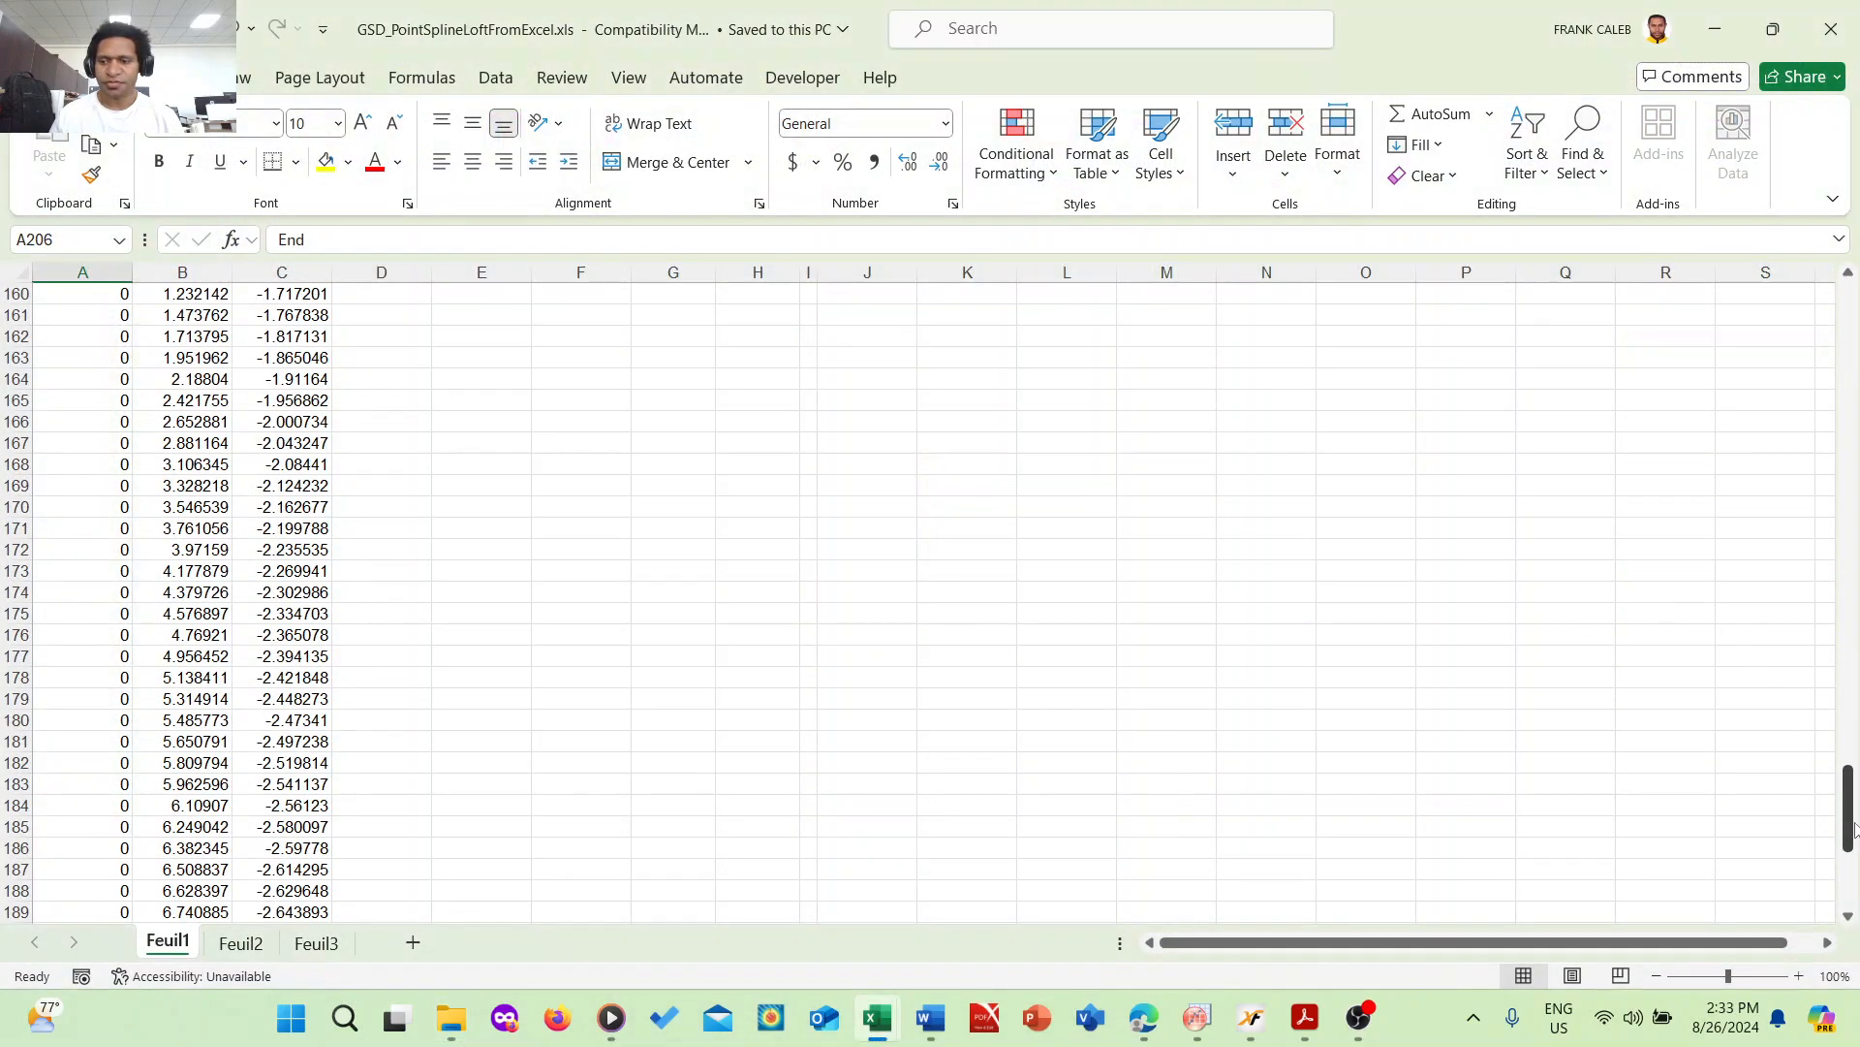
left_click_drag(1848, 811, 1831, 669)
scroll(1825, 363, "up", 6)
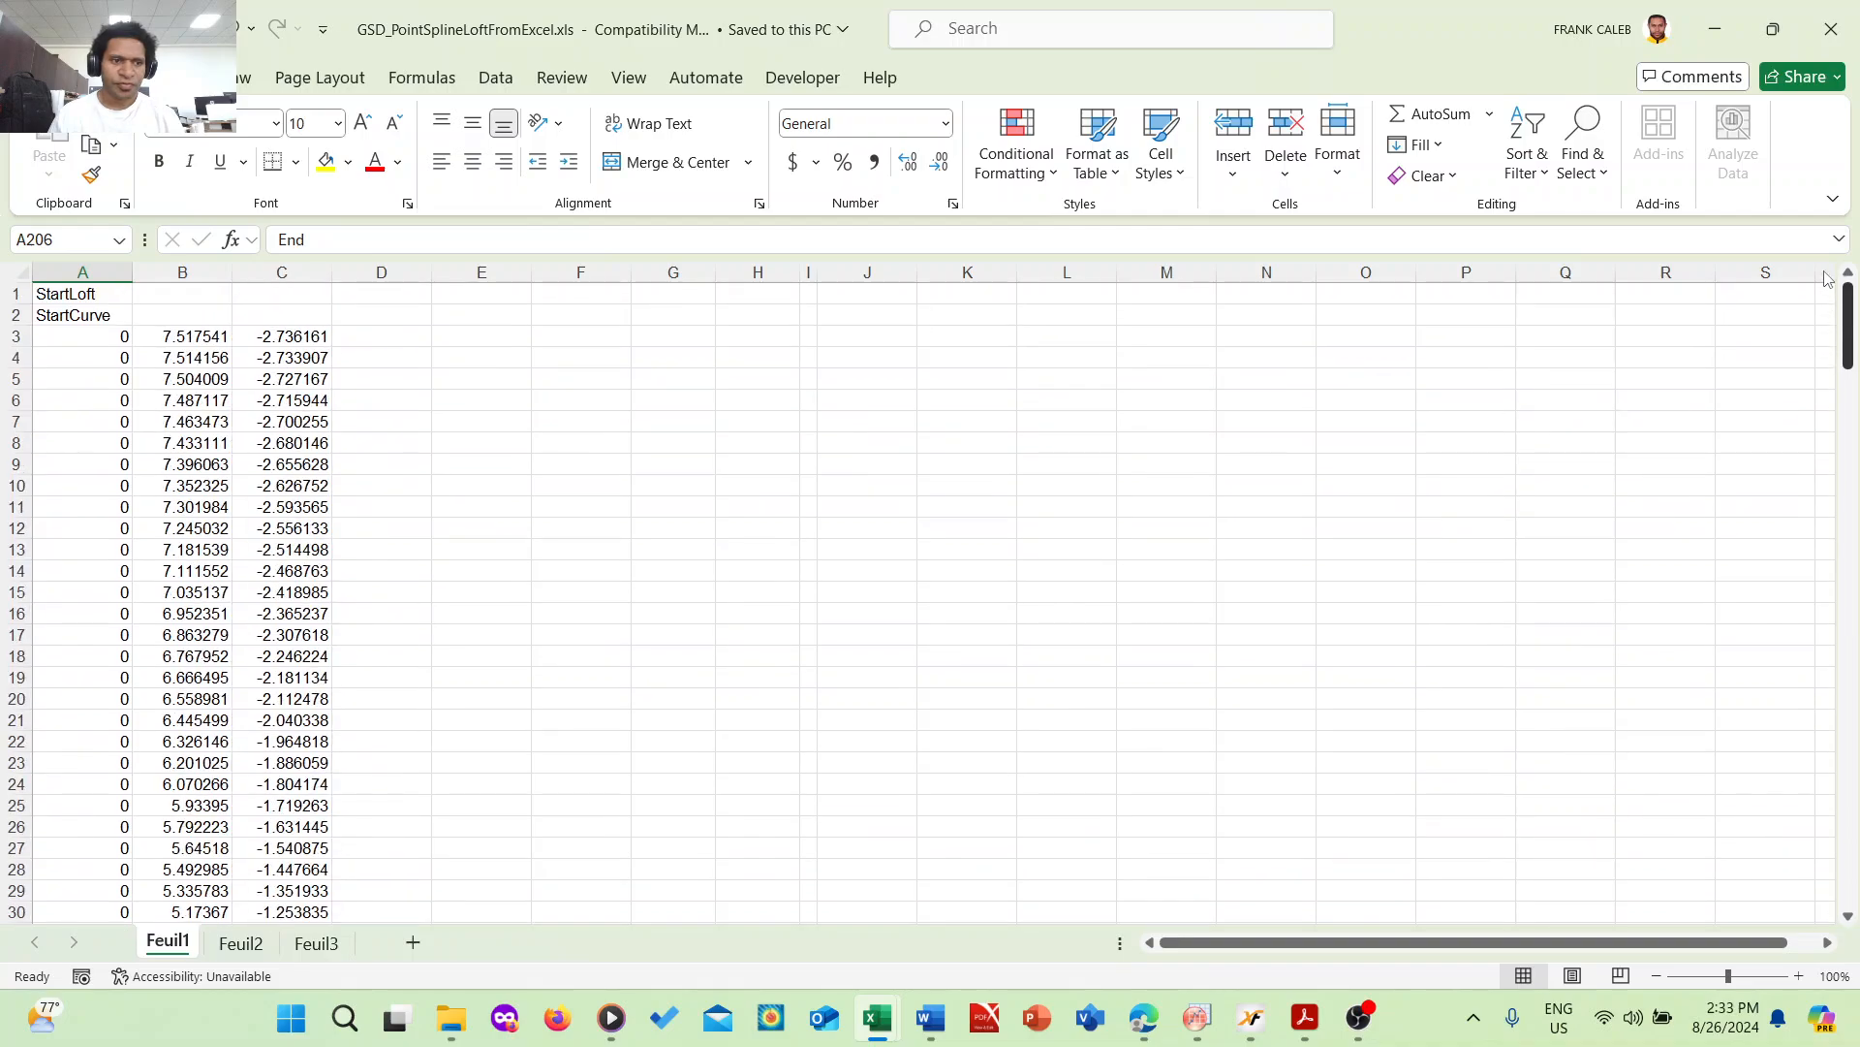
left_click_drag(113, 341, 289, 916)
left_click_drag(287, 1015, 304, 849)
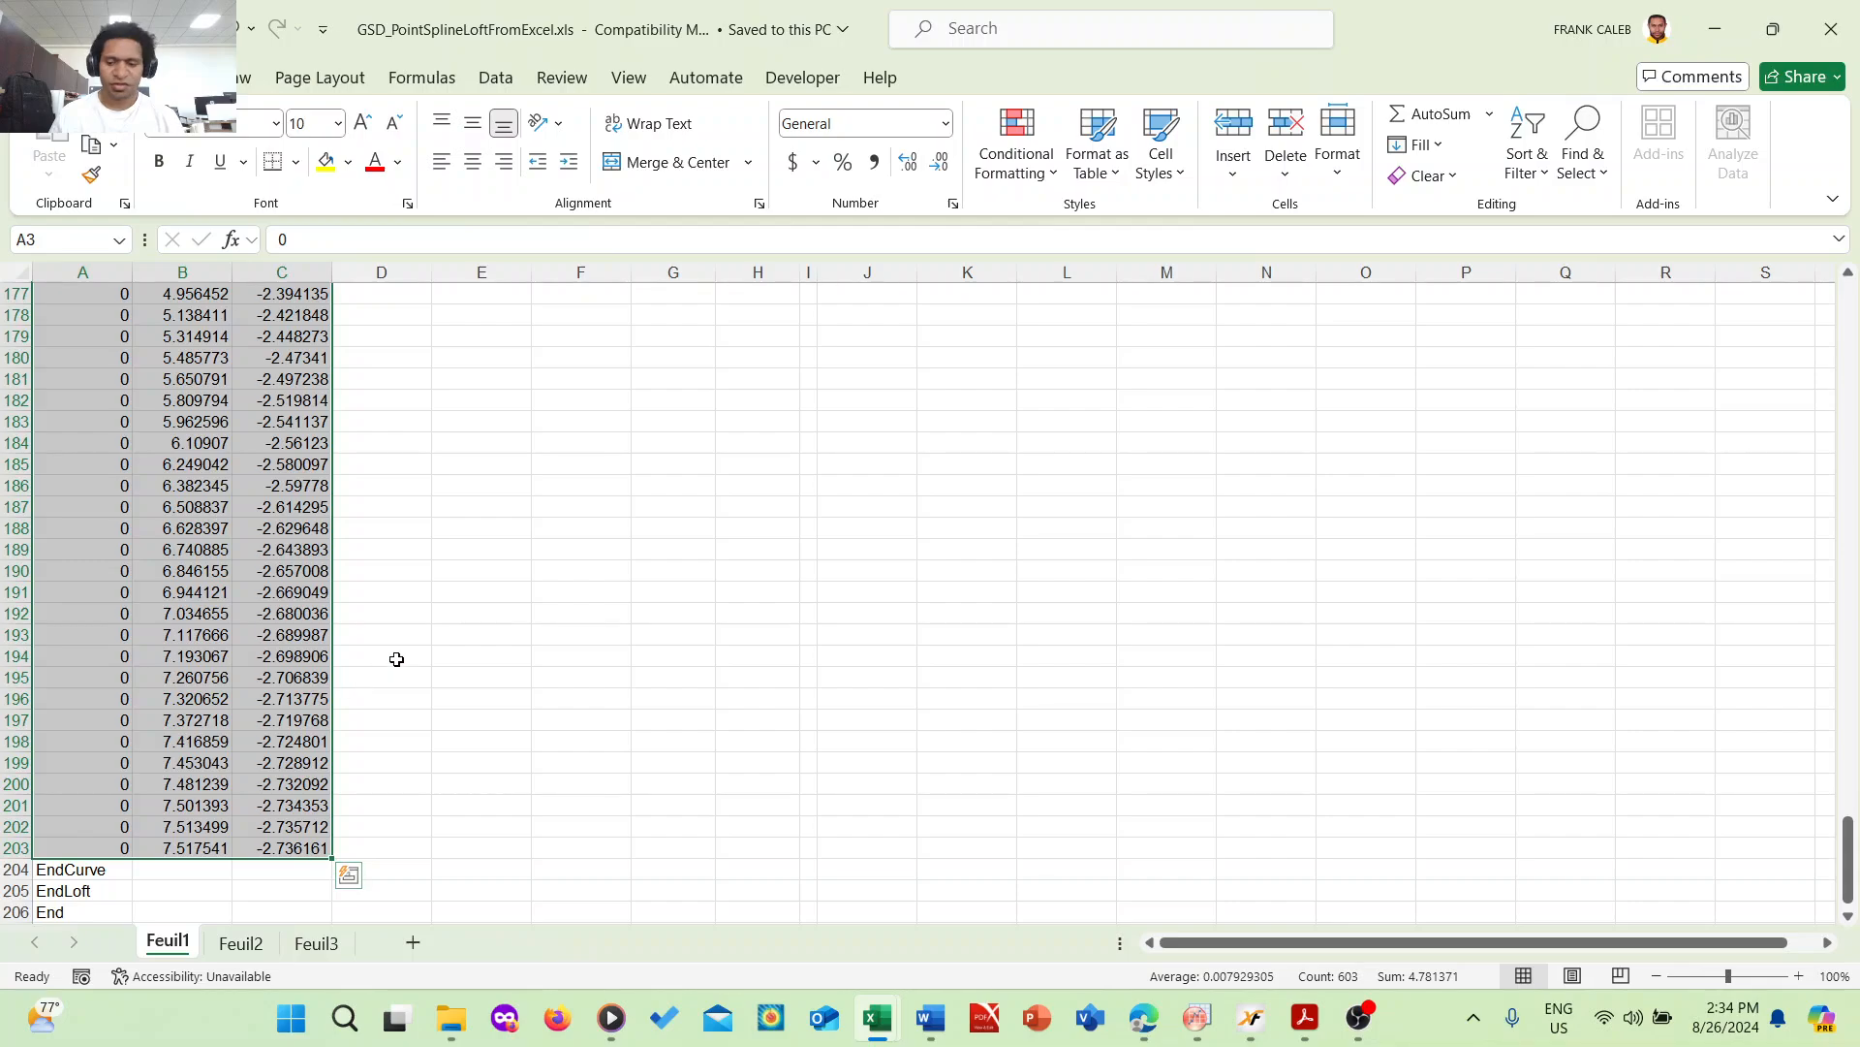
key("Delete")
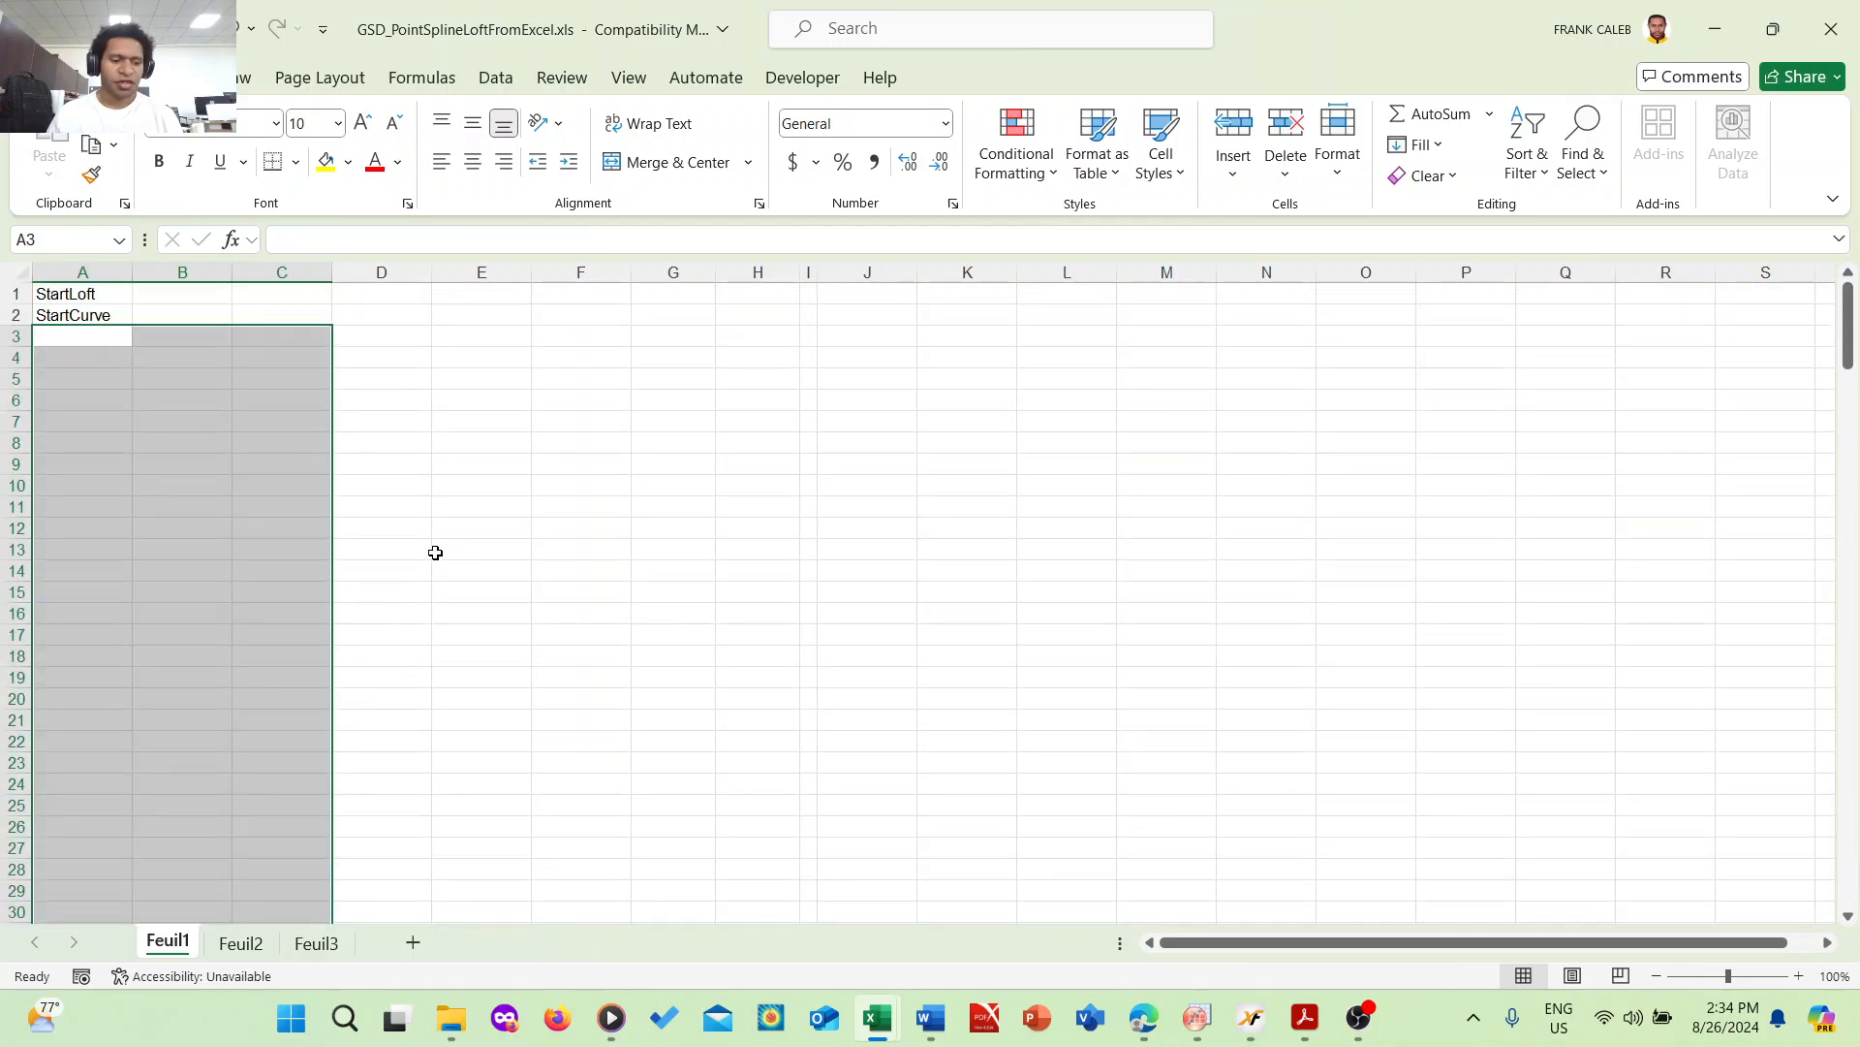
left_click(673, 509)
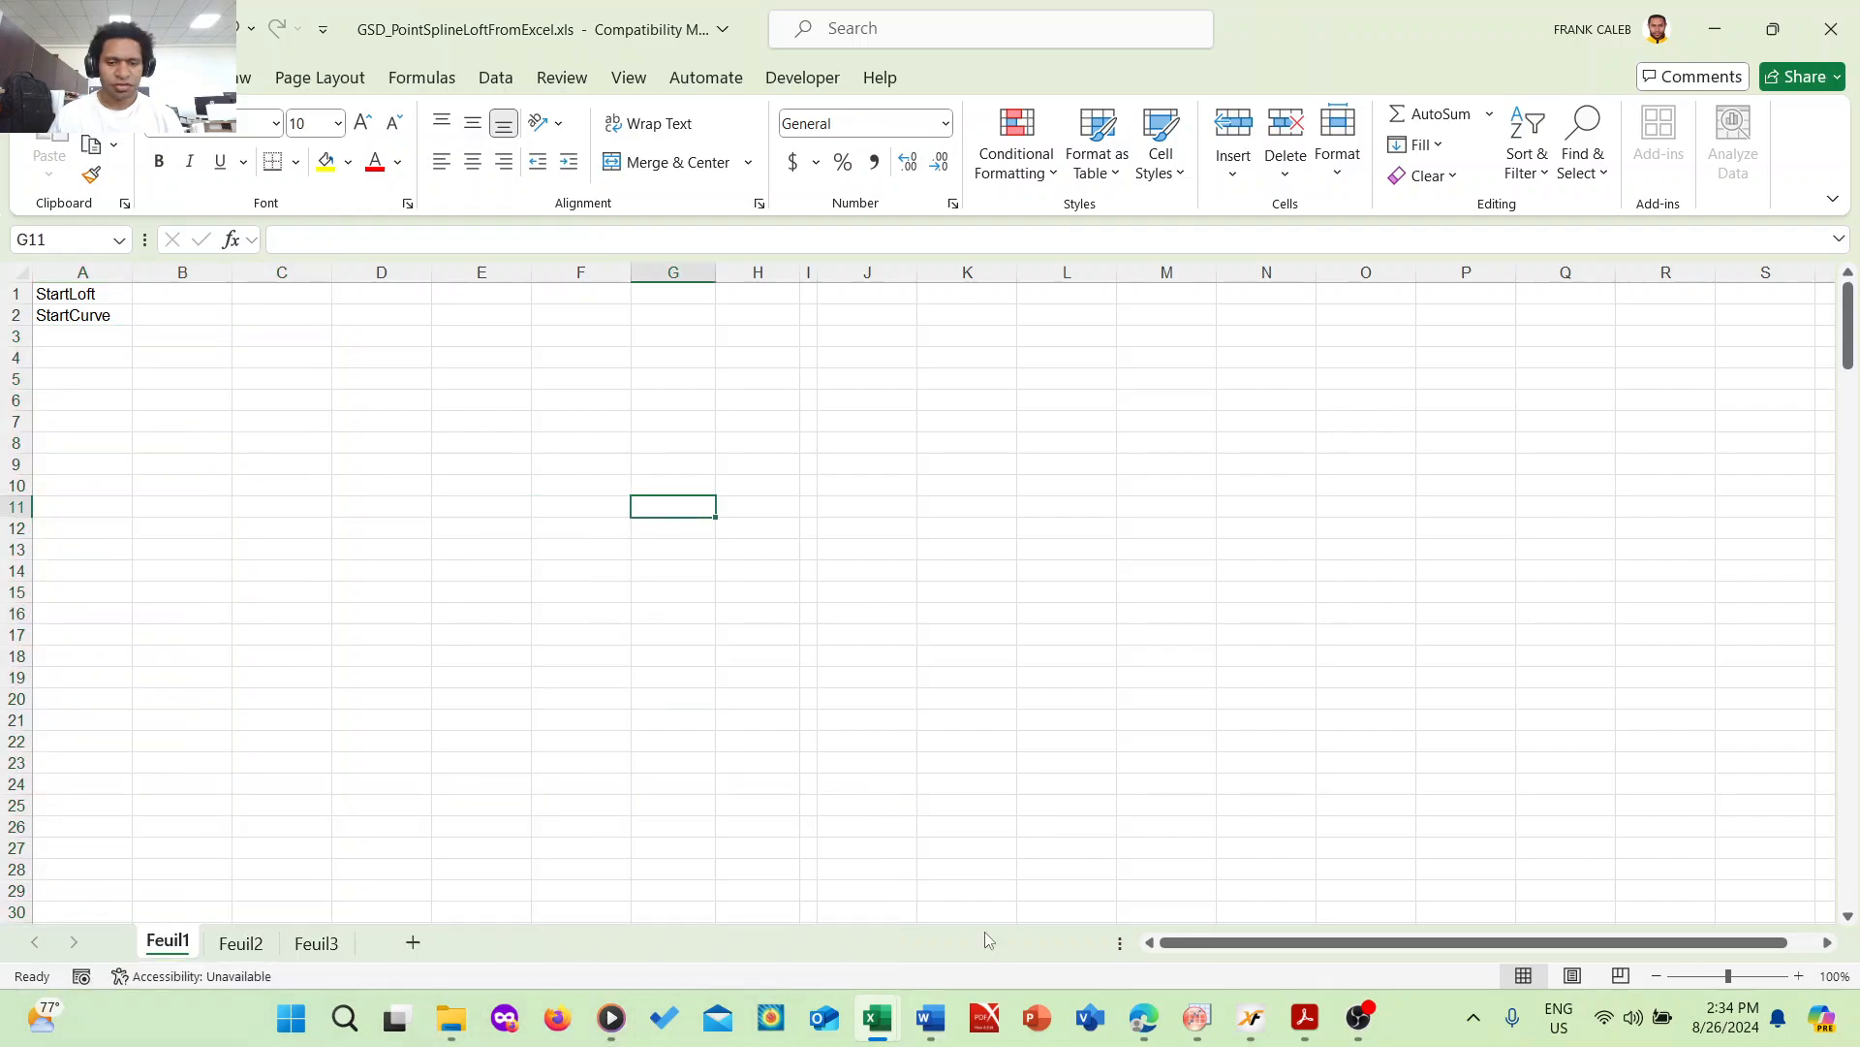
- Return to user-000.csv and copy the X, Y and Z coordinates in cells F10 to H210 without the headings
mouse_move(872, 1022)
left_click(775, 896)
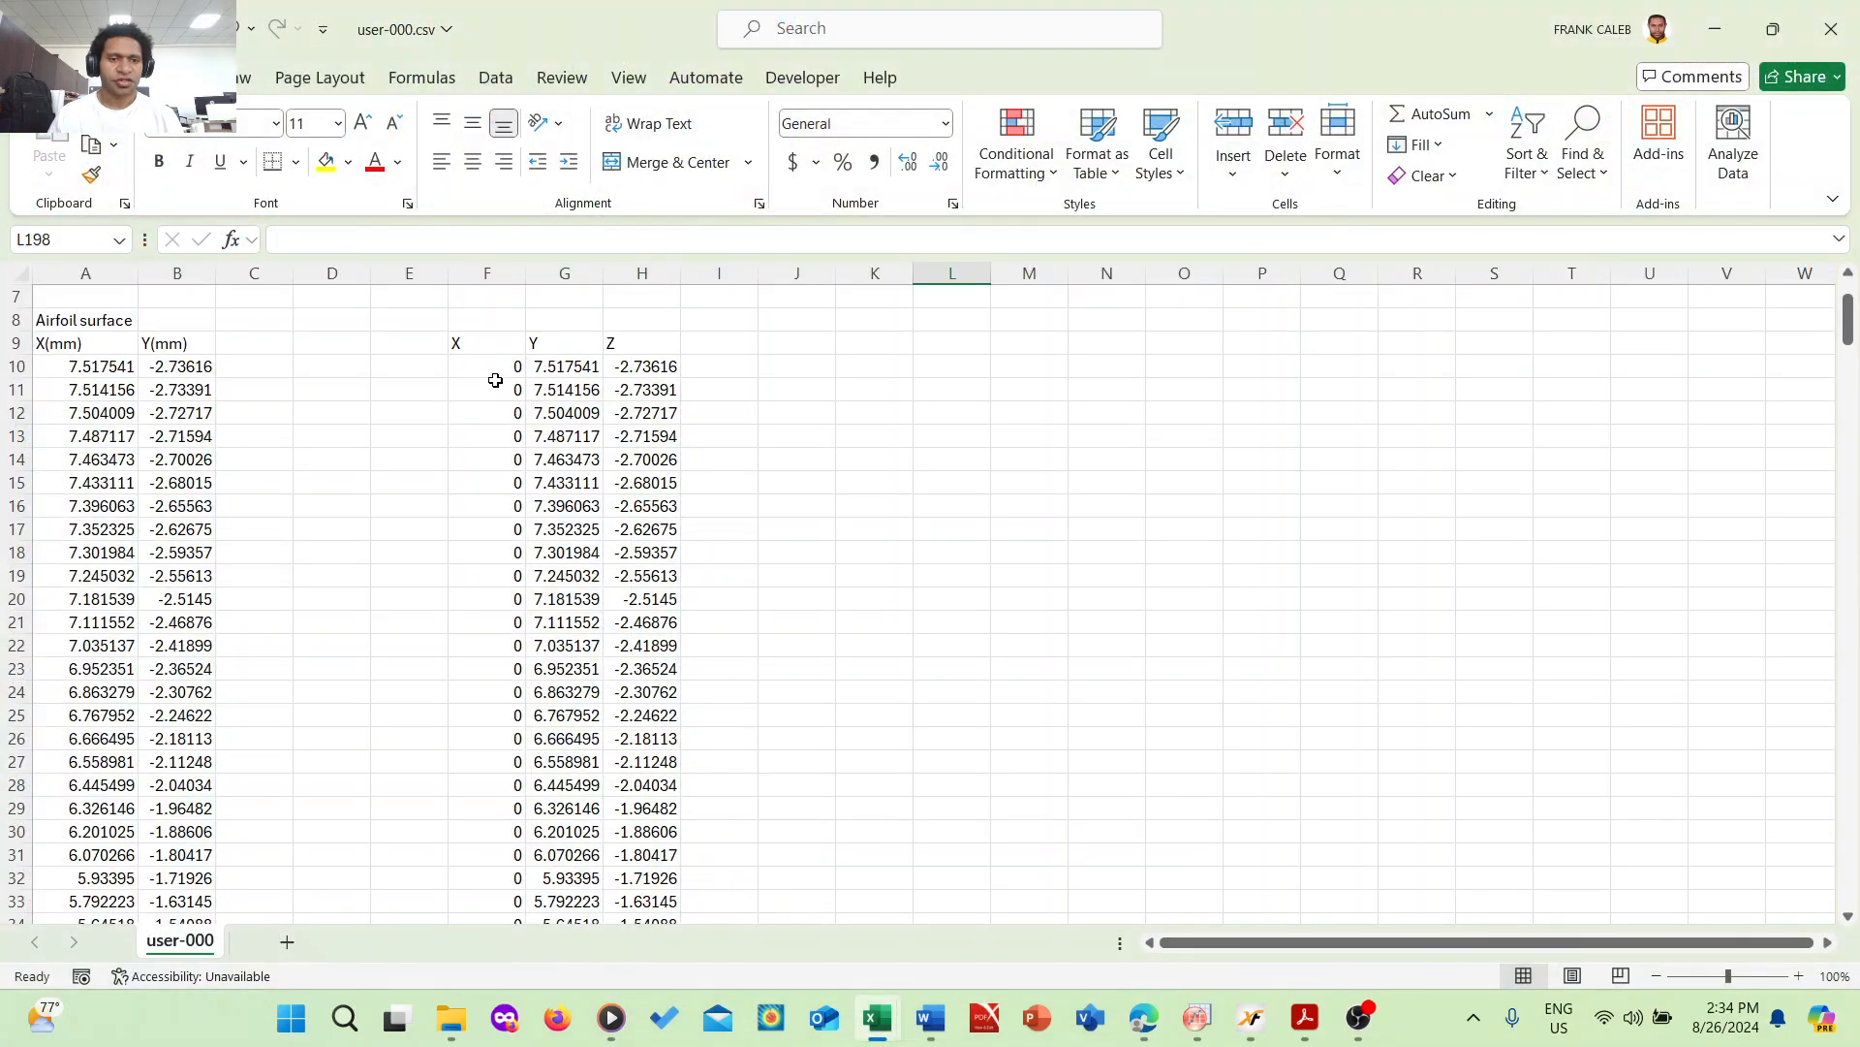
left_click_drag(495, 378, 673, 884)
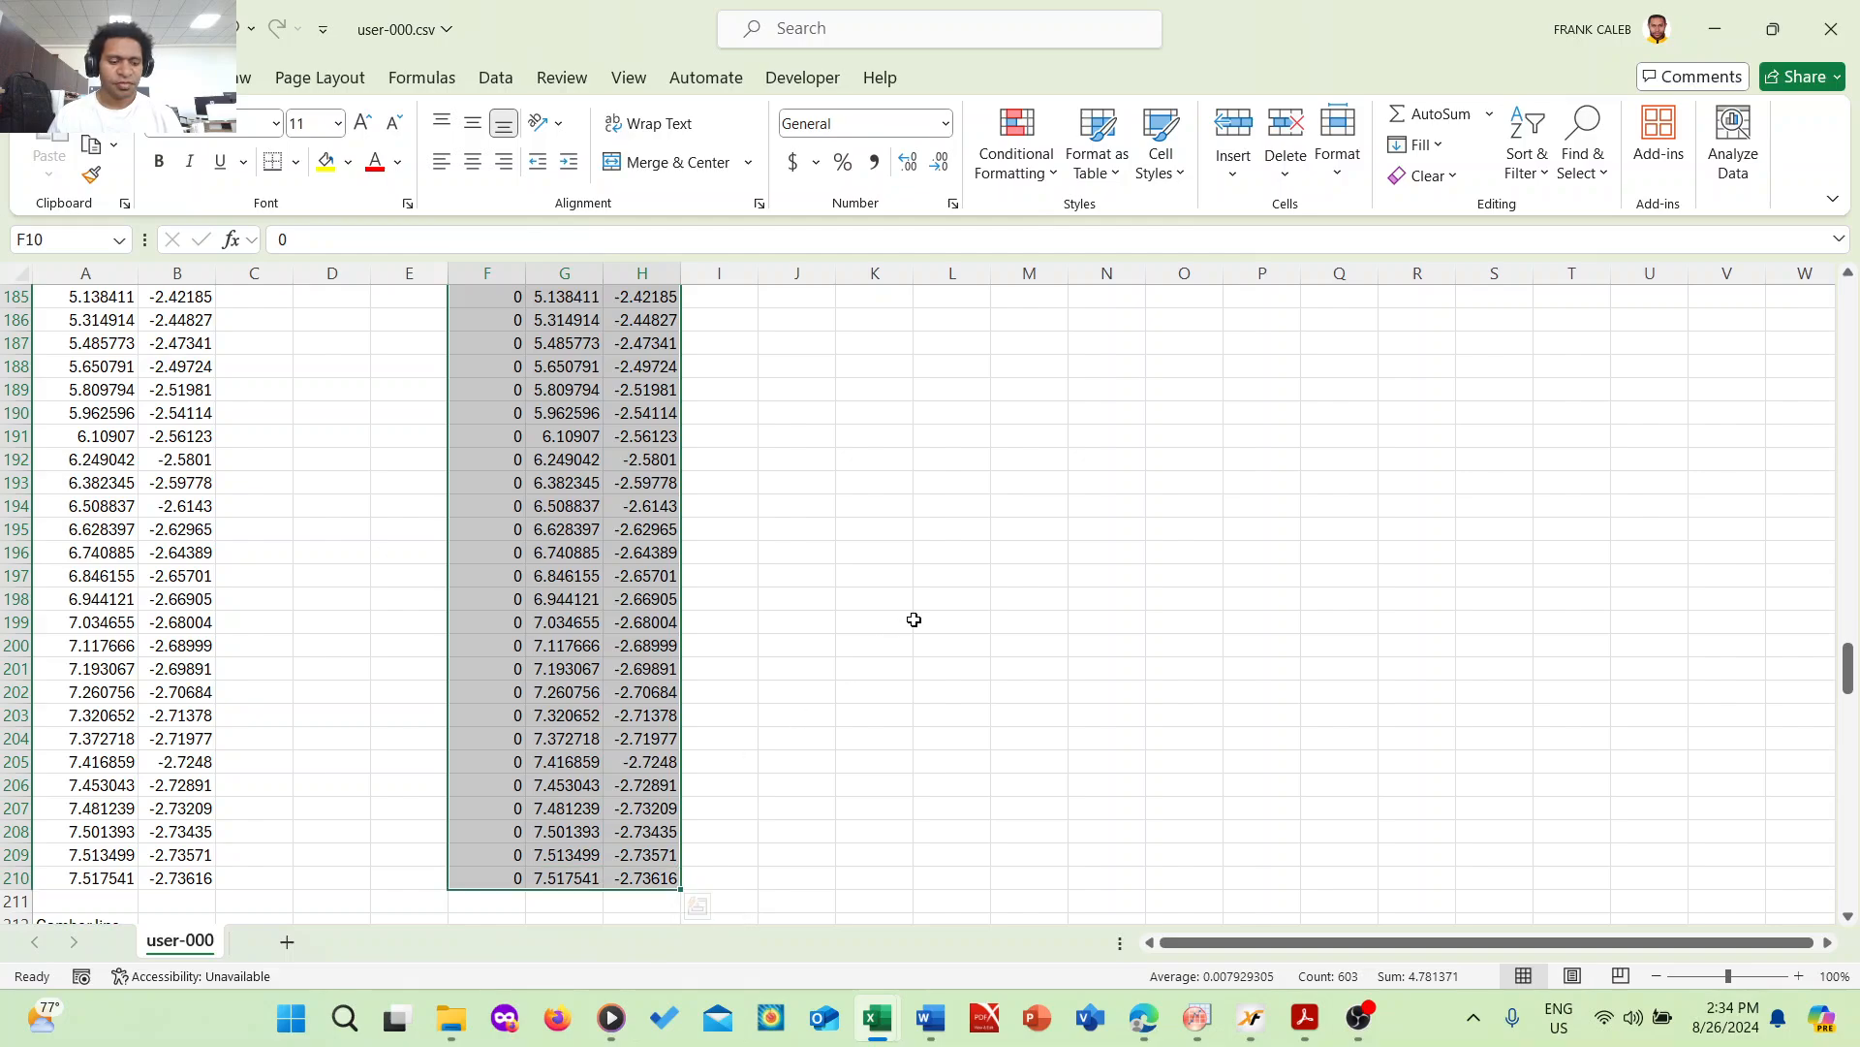
key("ctrl+c")
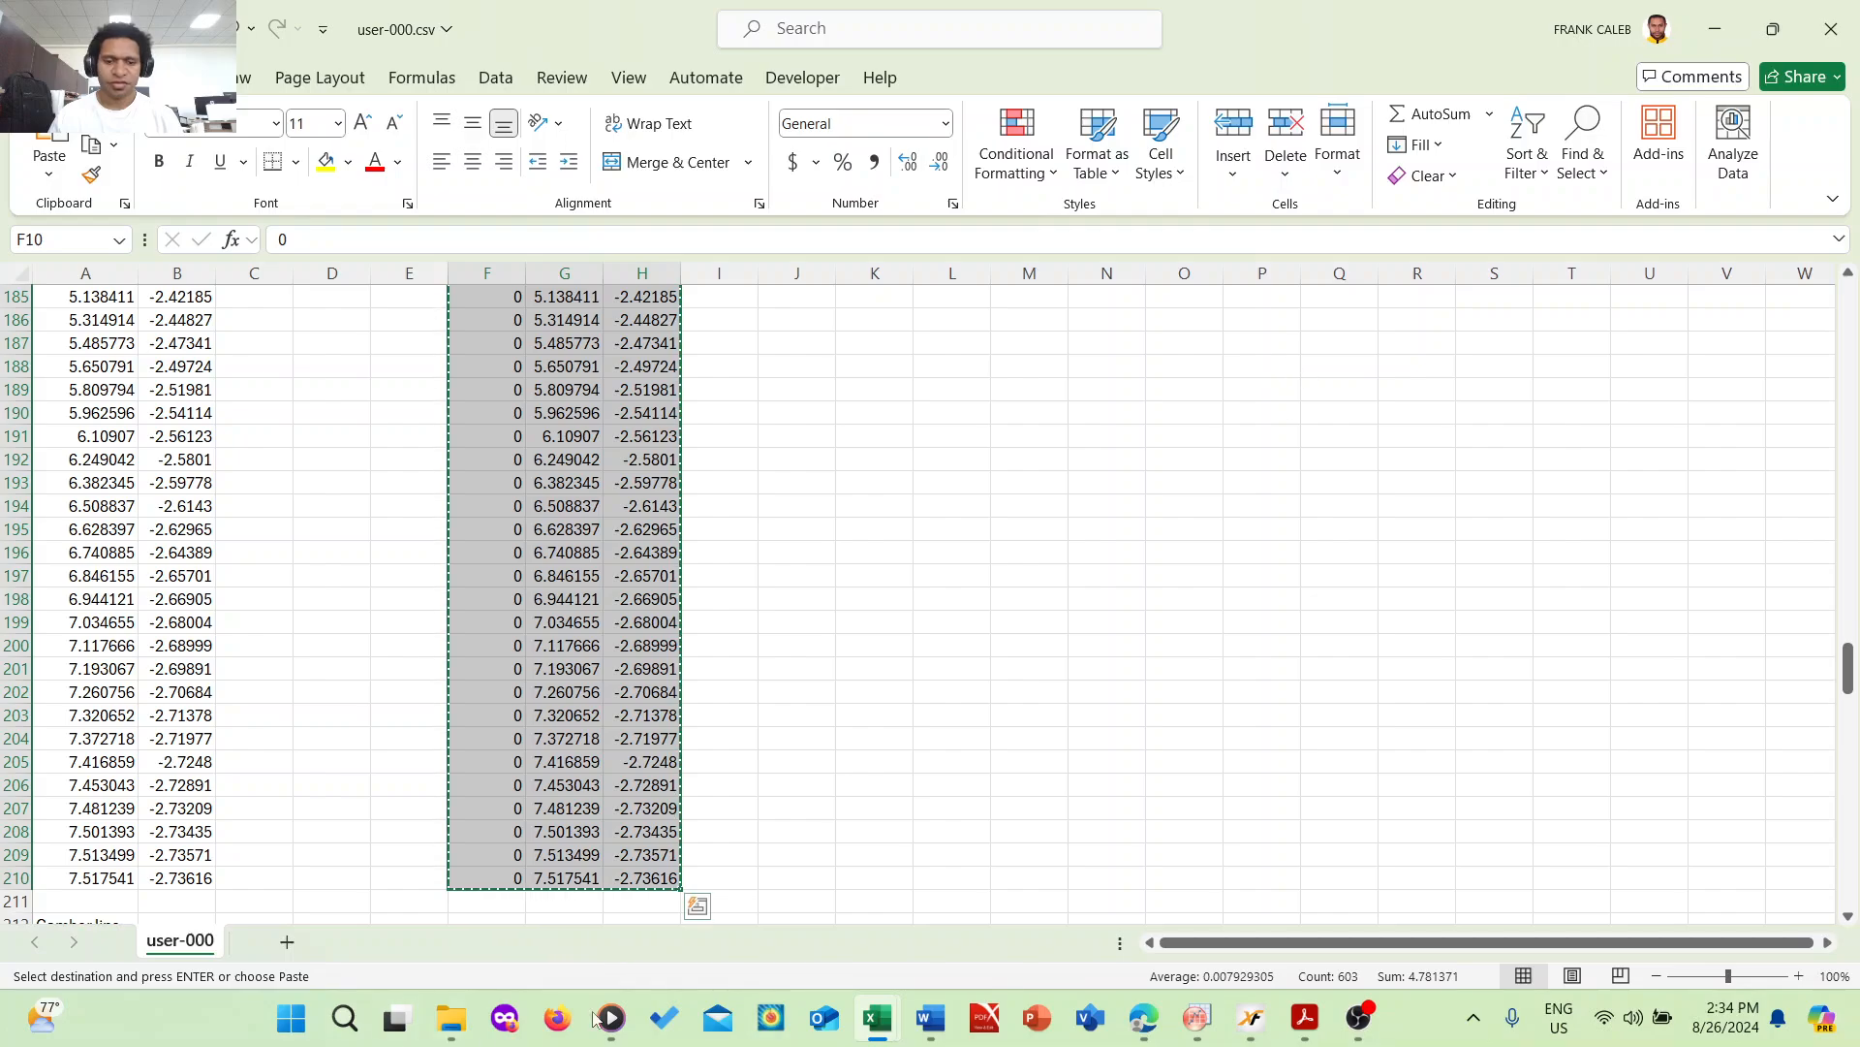
- Paste the copied coordinates as values into sheet Feuil1 of GSD_PointSplineLoftFromExcel.xls, starting at A3 below StartCurve
mouse_move(877, 1017)
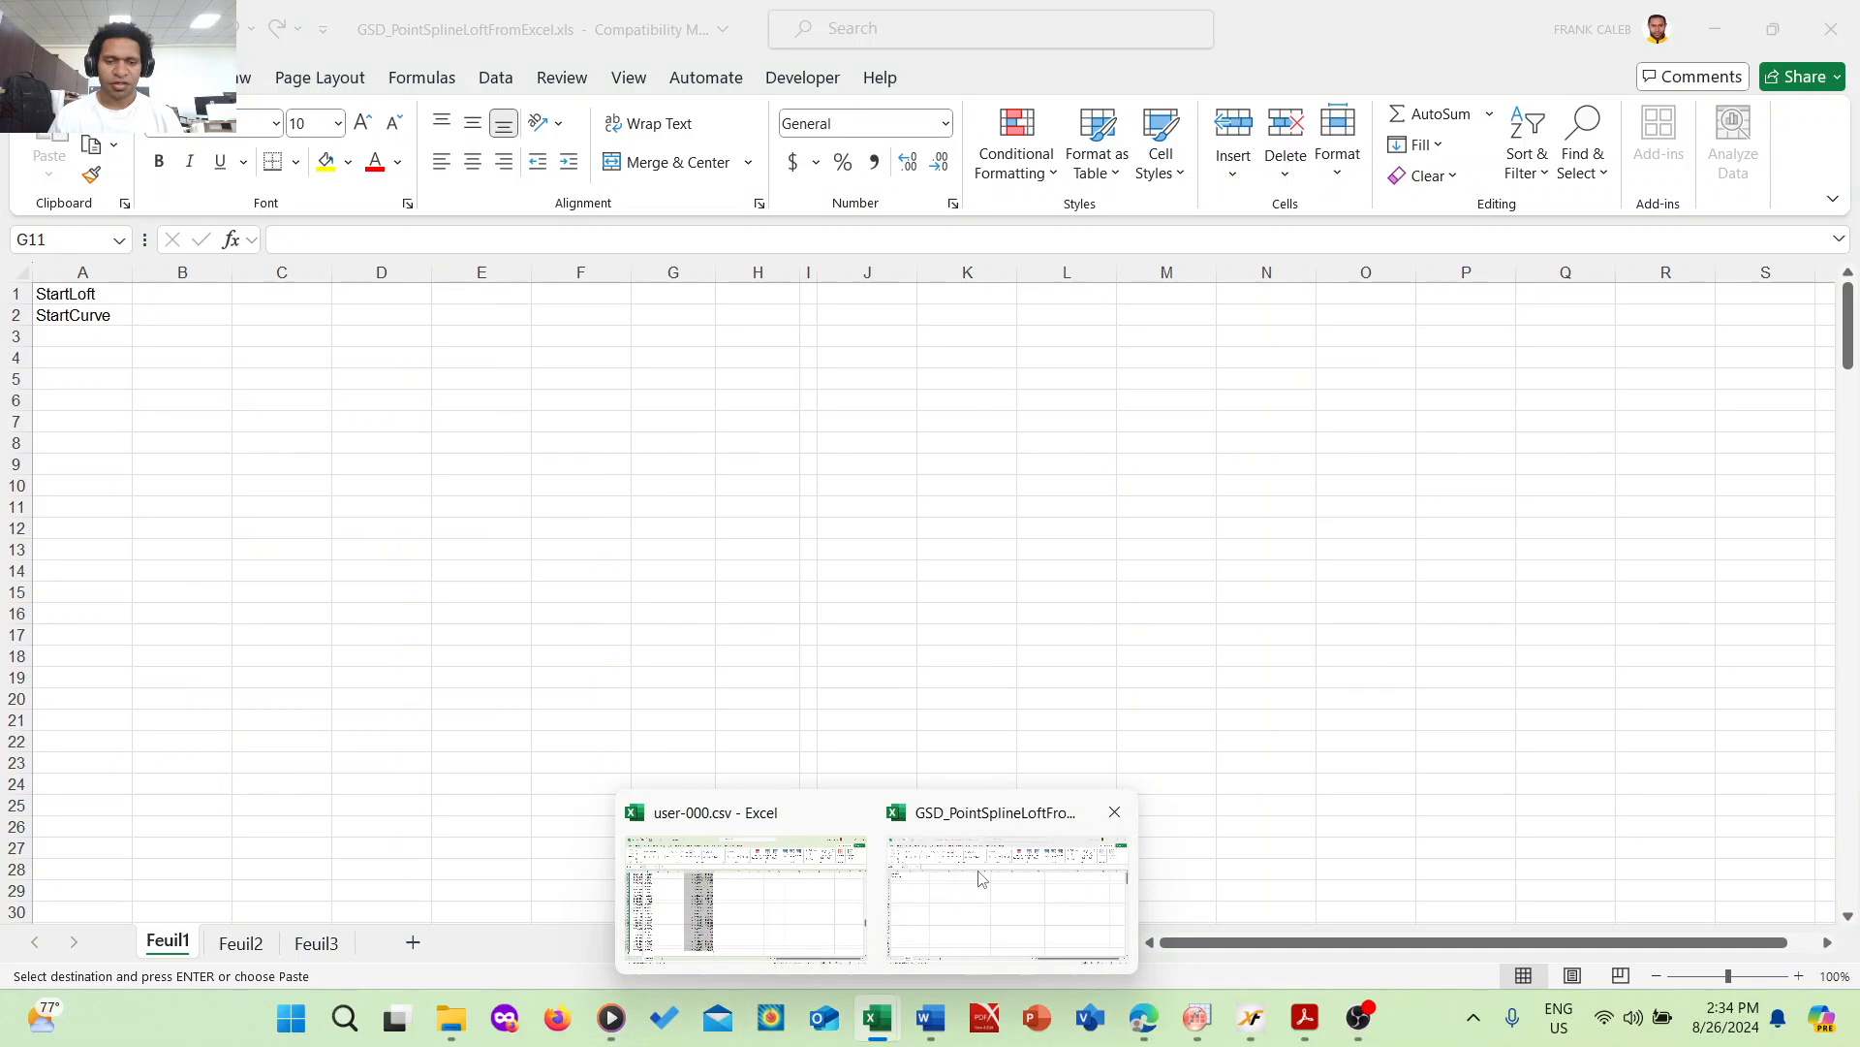
left_click(980, 879)
left_click(95, 335)
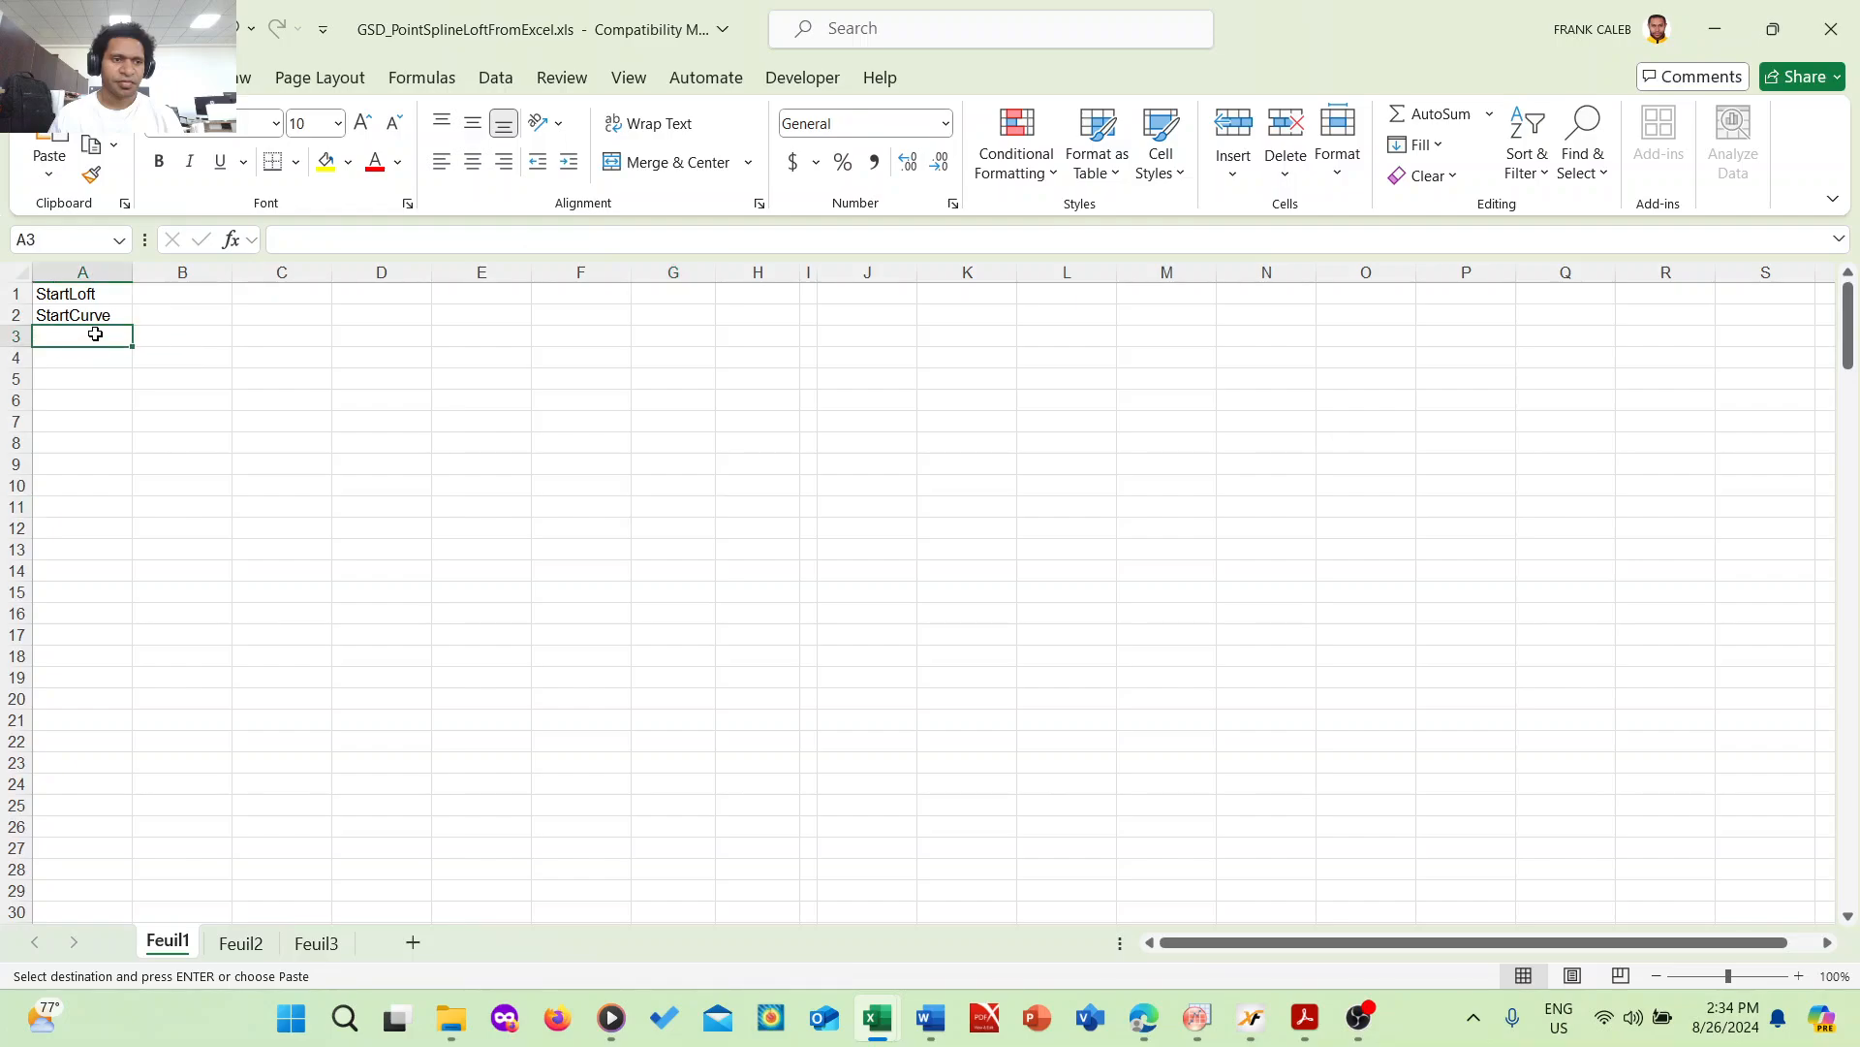
right_click(95, 339)
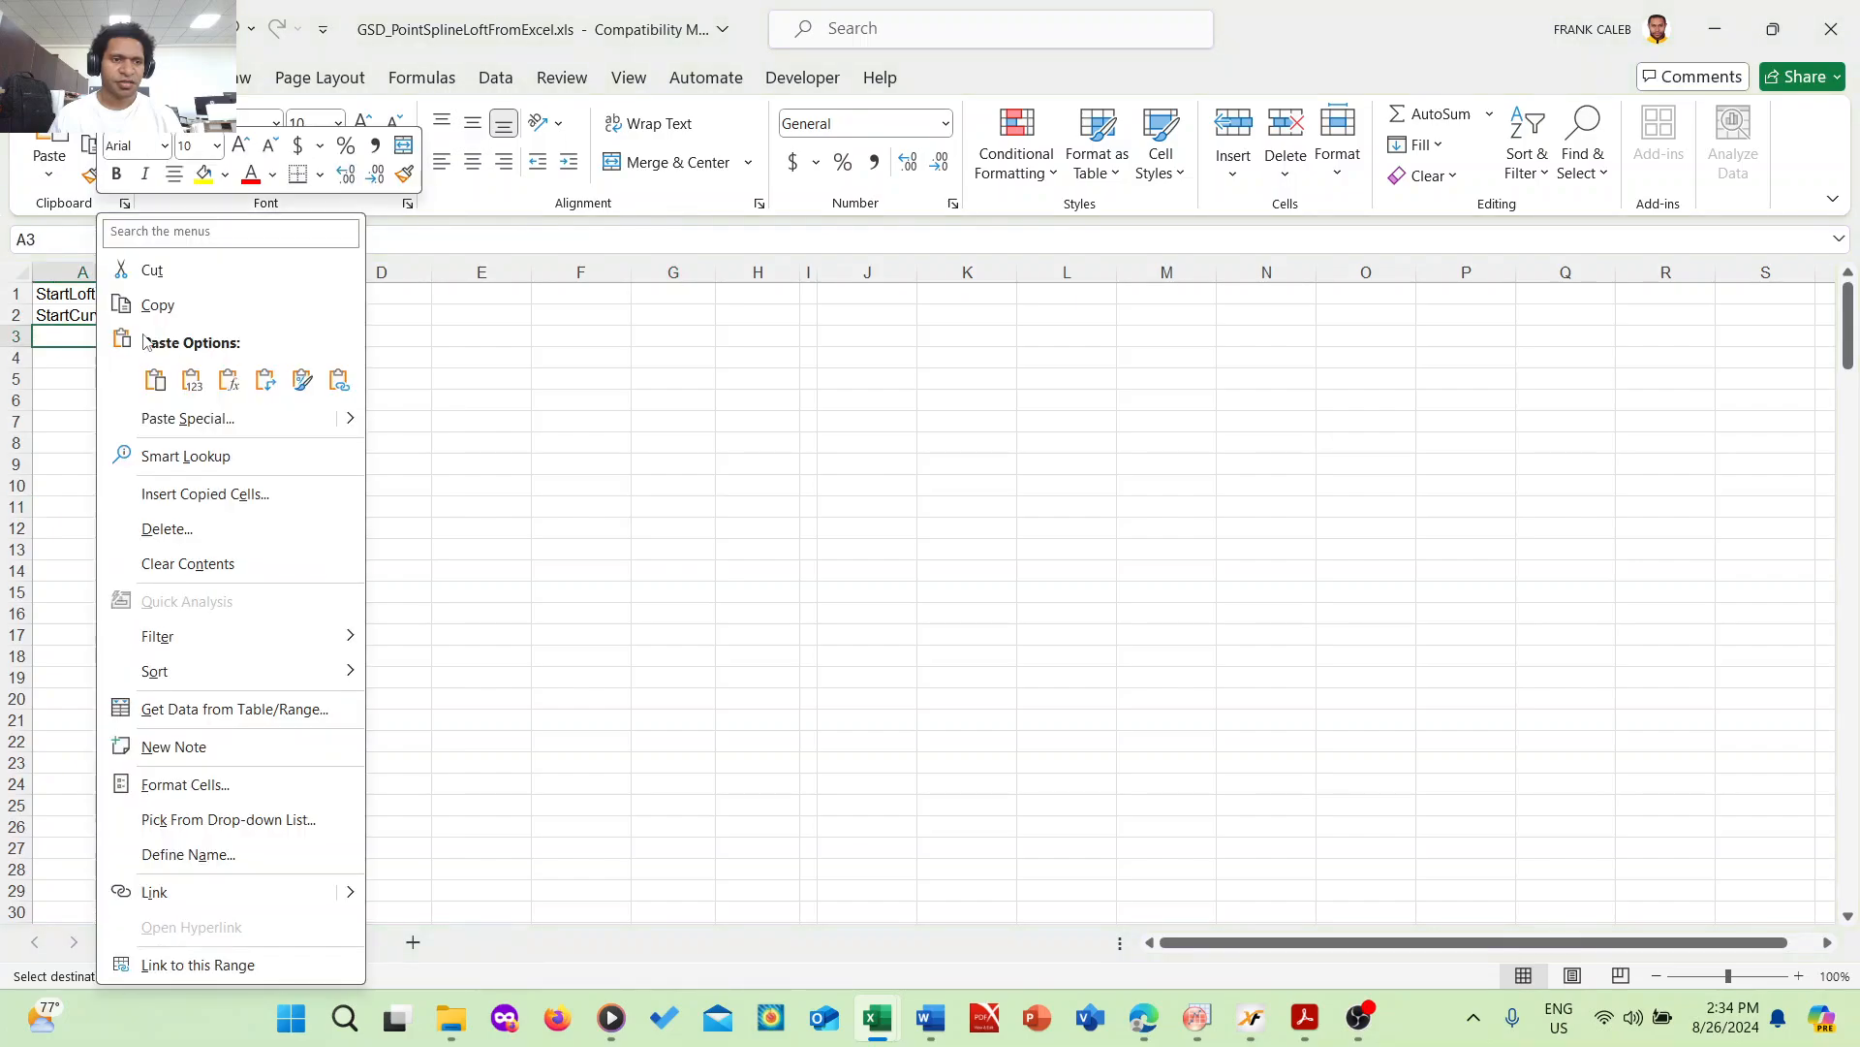
left_click(192, 378)
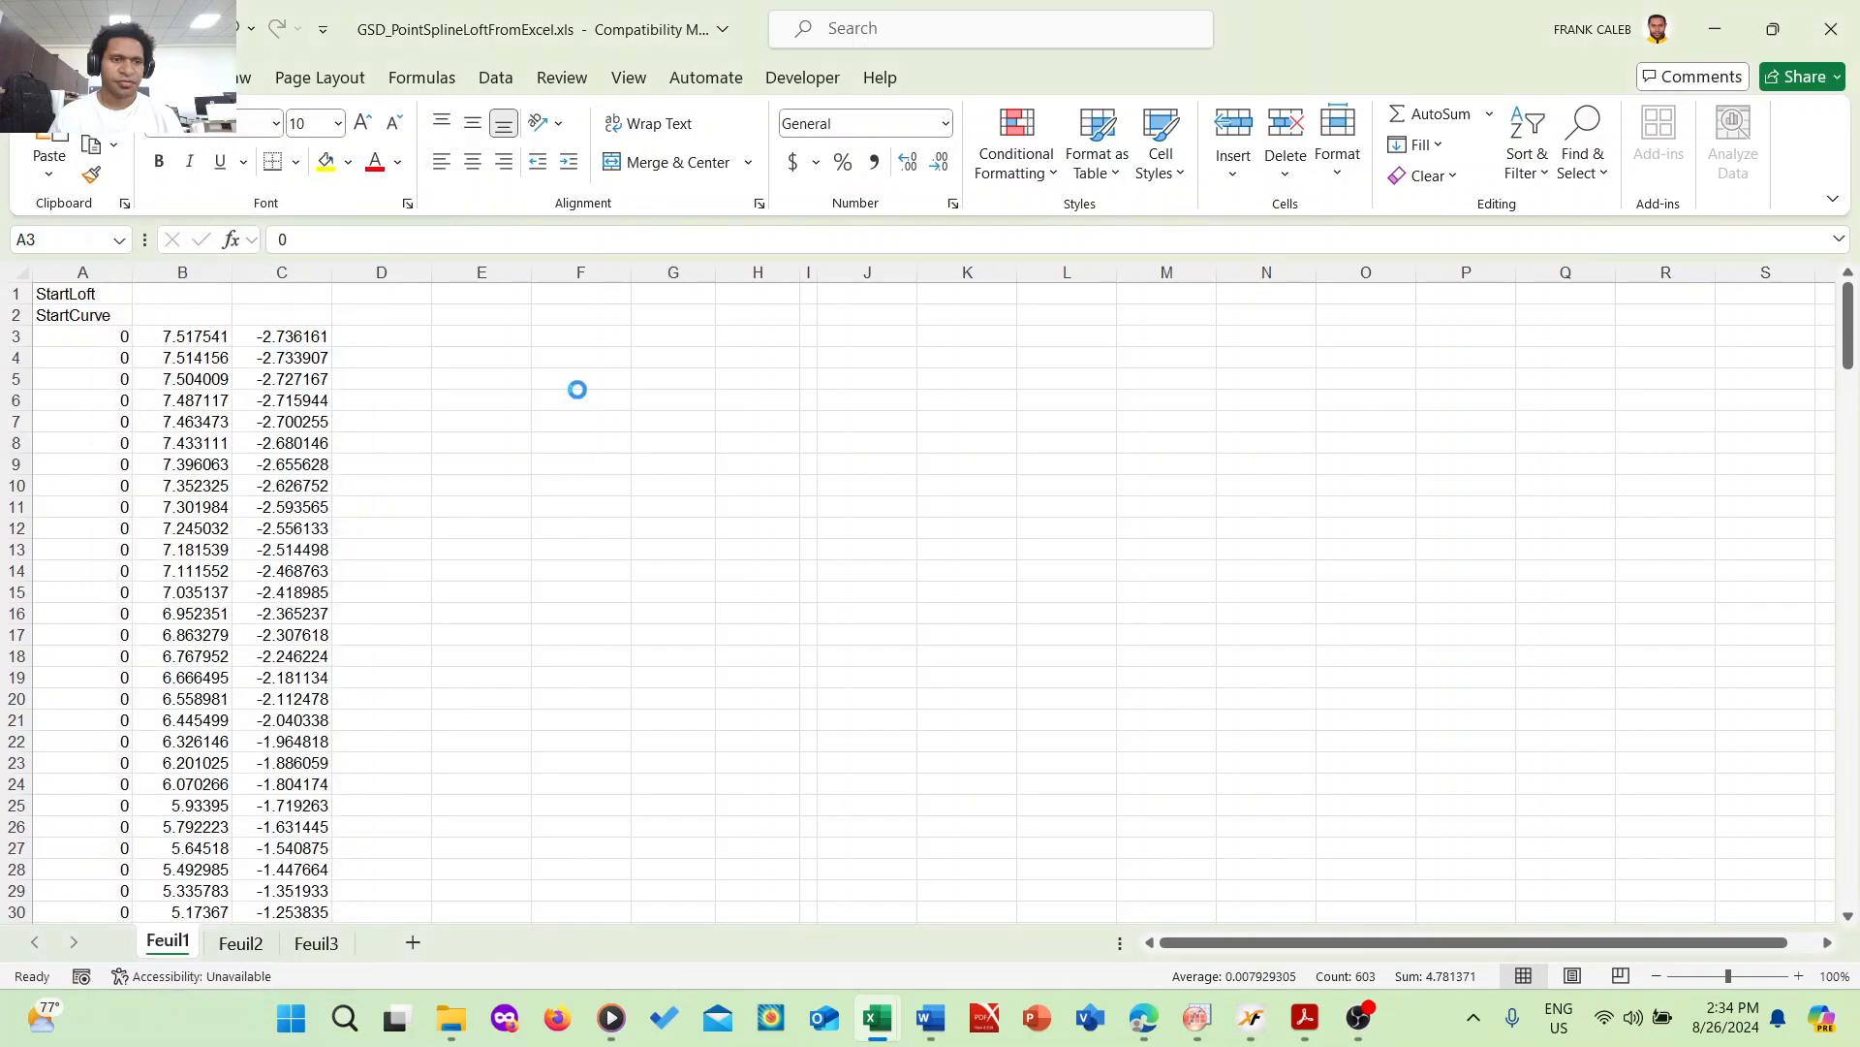
left_click(581, 397)
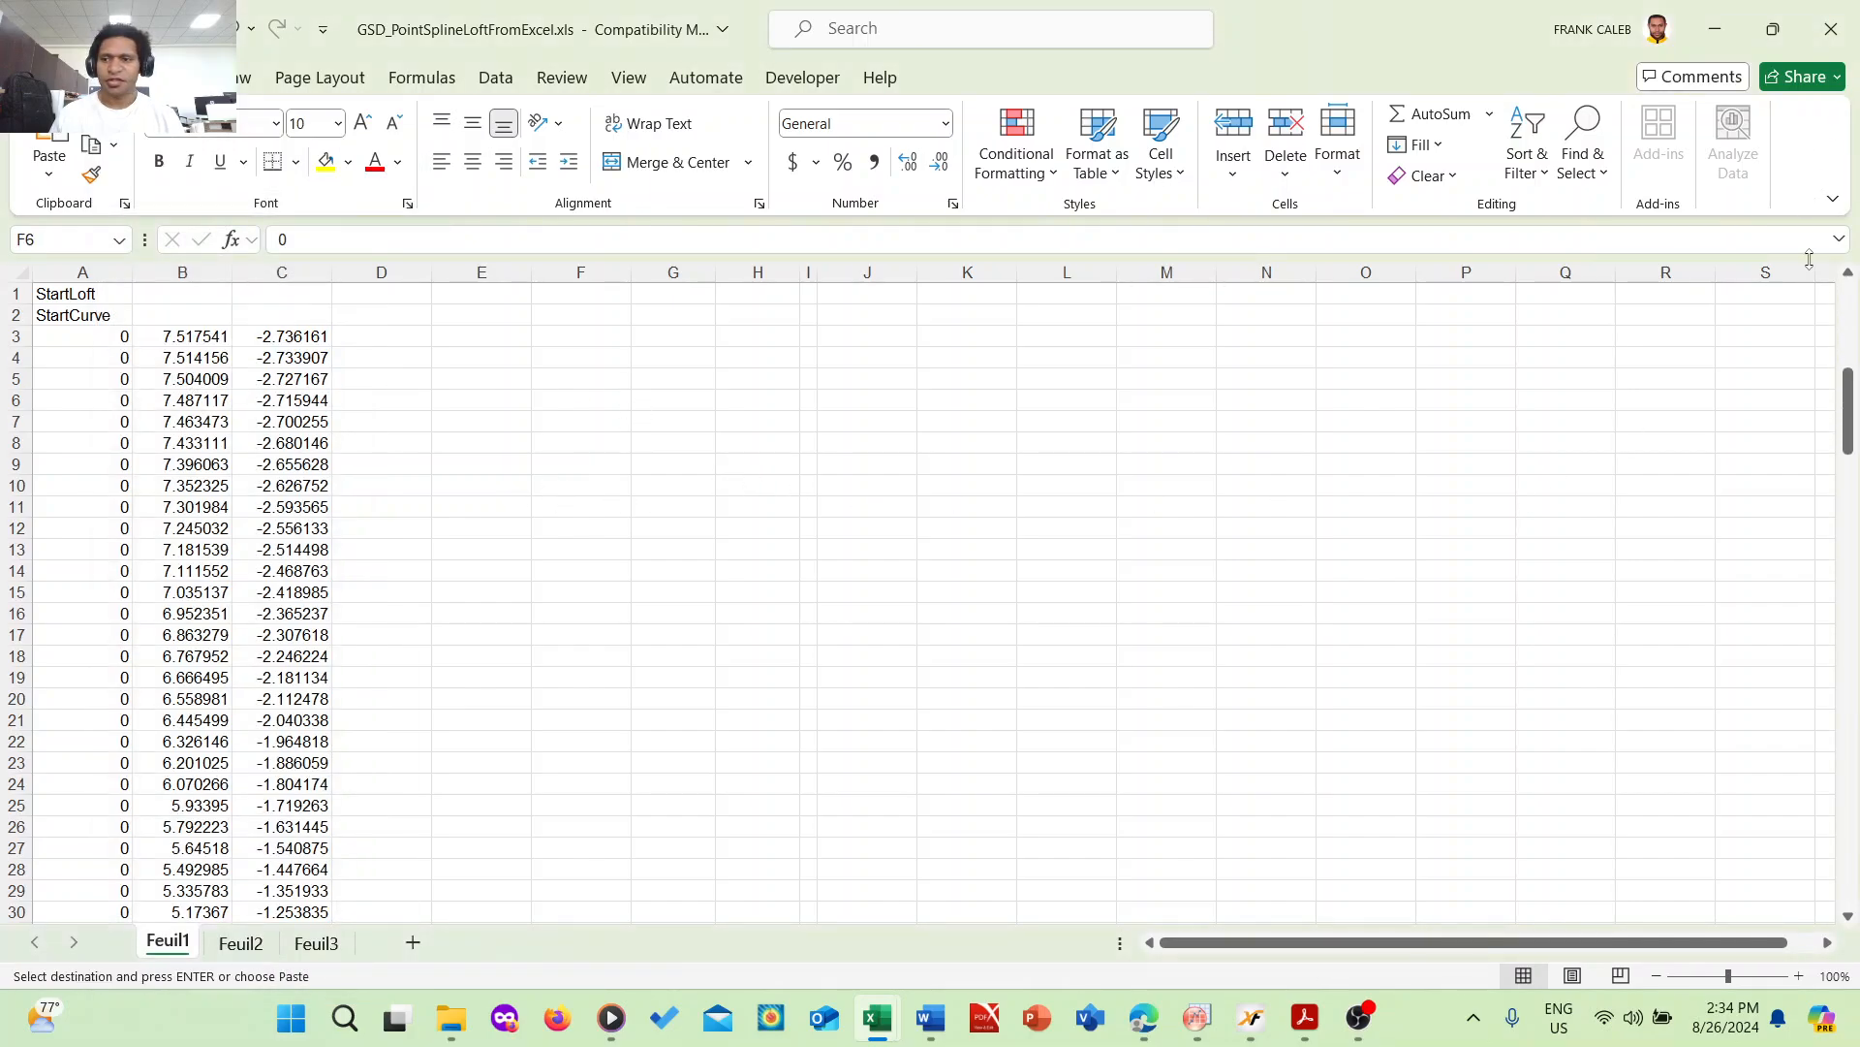
- Check the pasted coordinates from StartCurve down to EndCurve, EndLoft and End, and save GSD_PointSplineLoftFromExcel.xls
left_click_drag(1848, 417, 1853, 325)
scroll(620, 637, "down", 1)
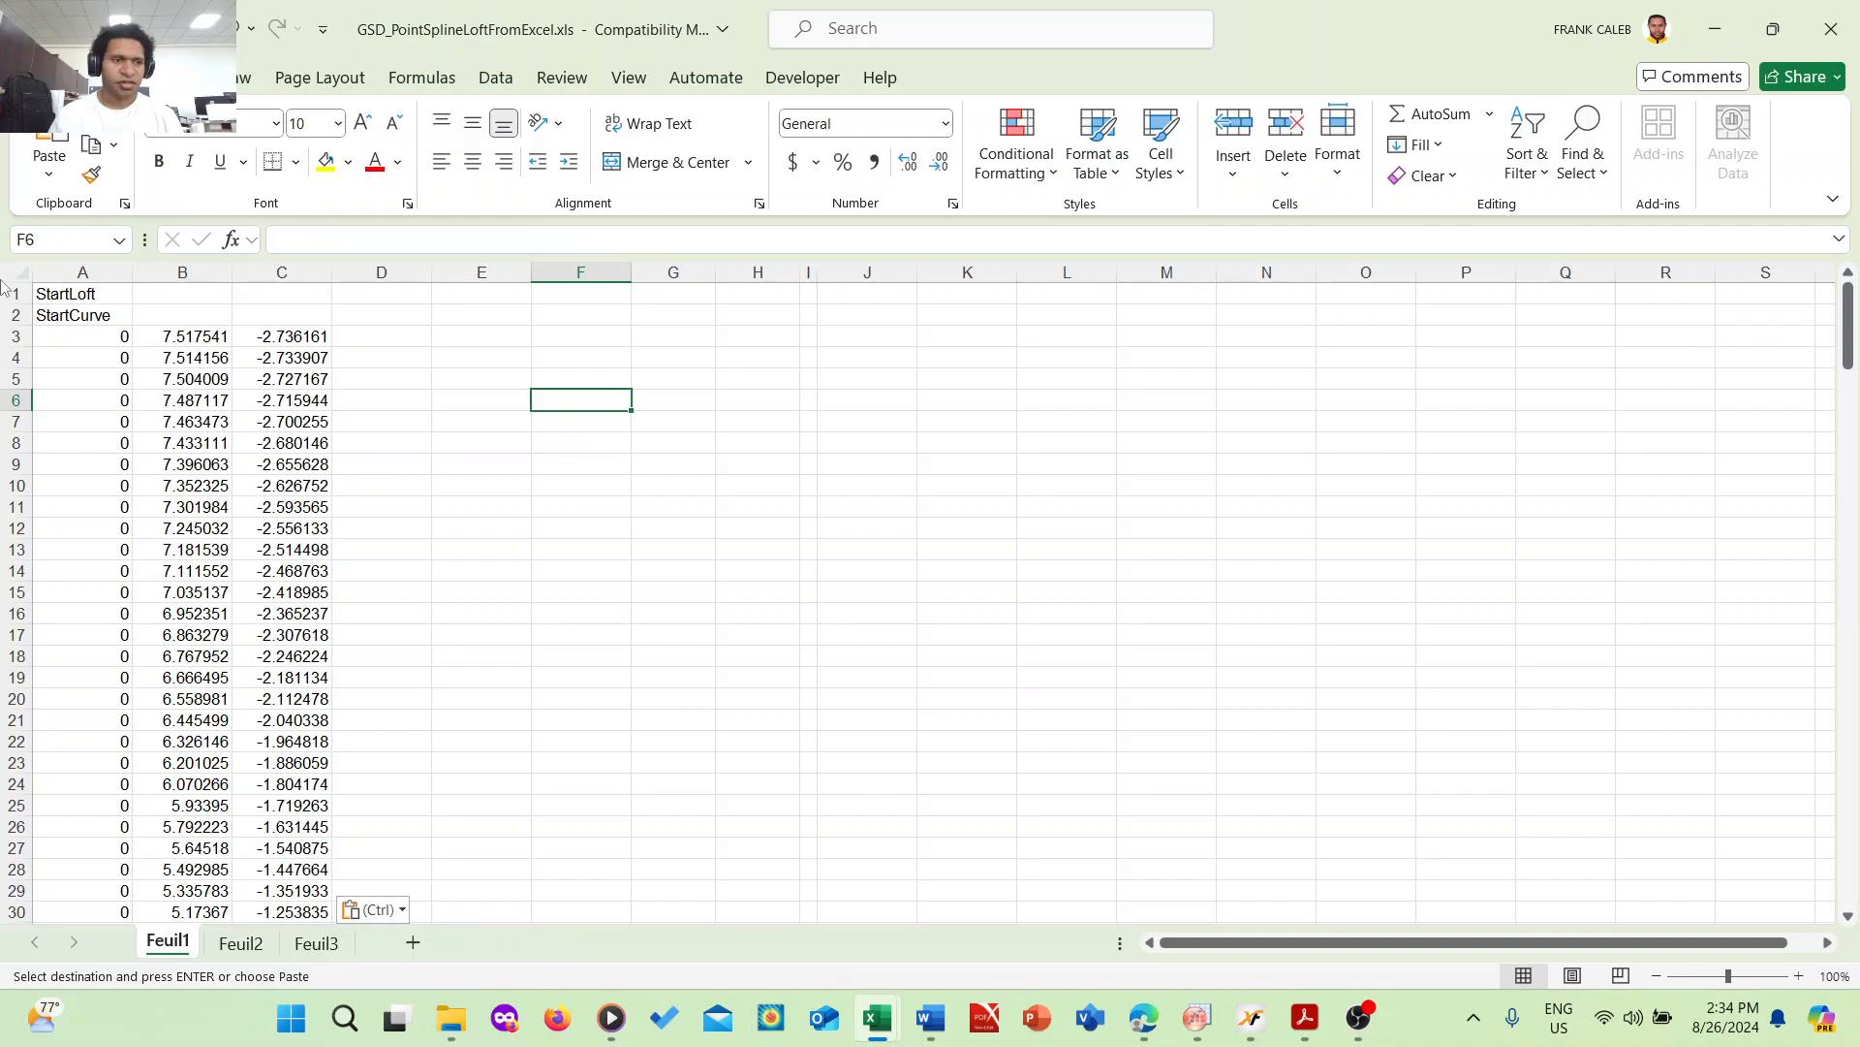
left_click_drag(1848, 329, 1848, 865)
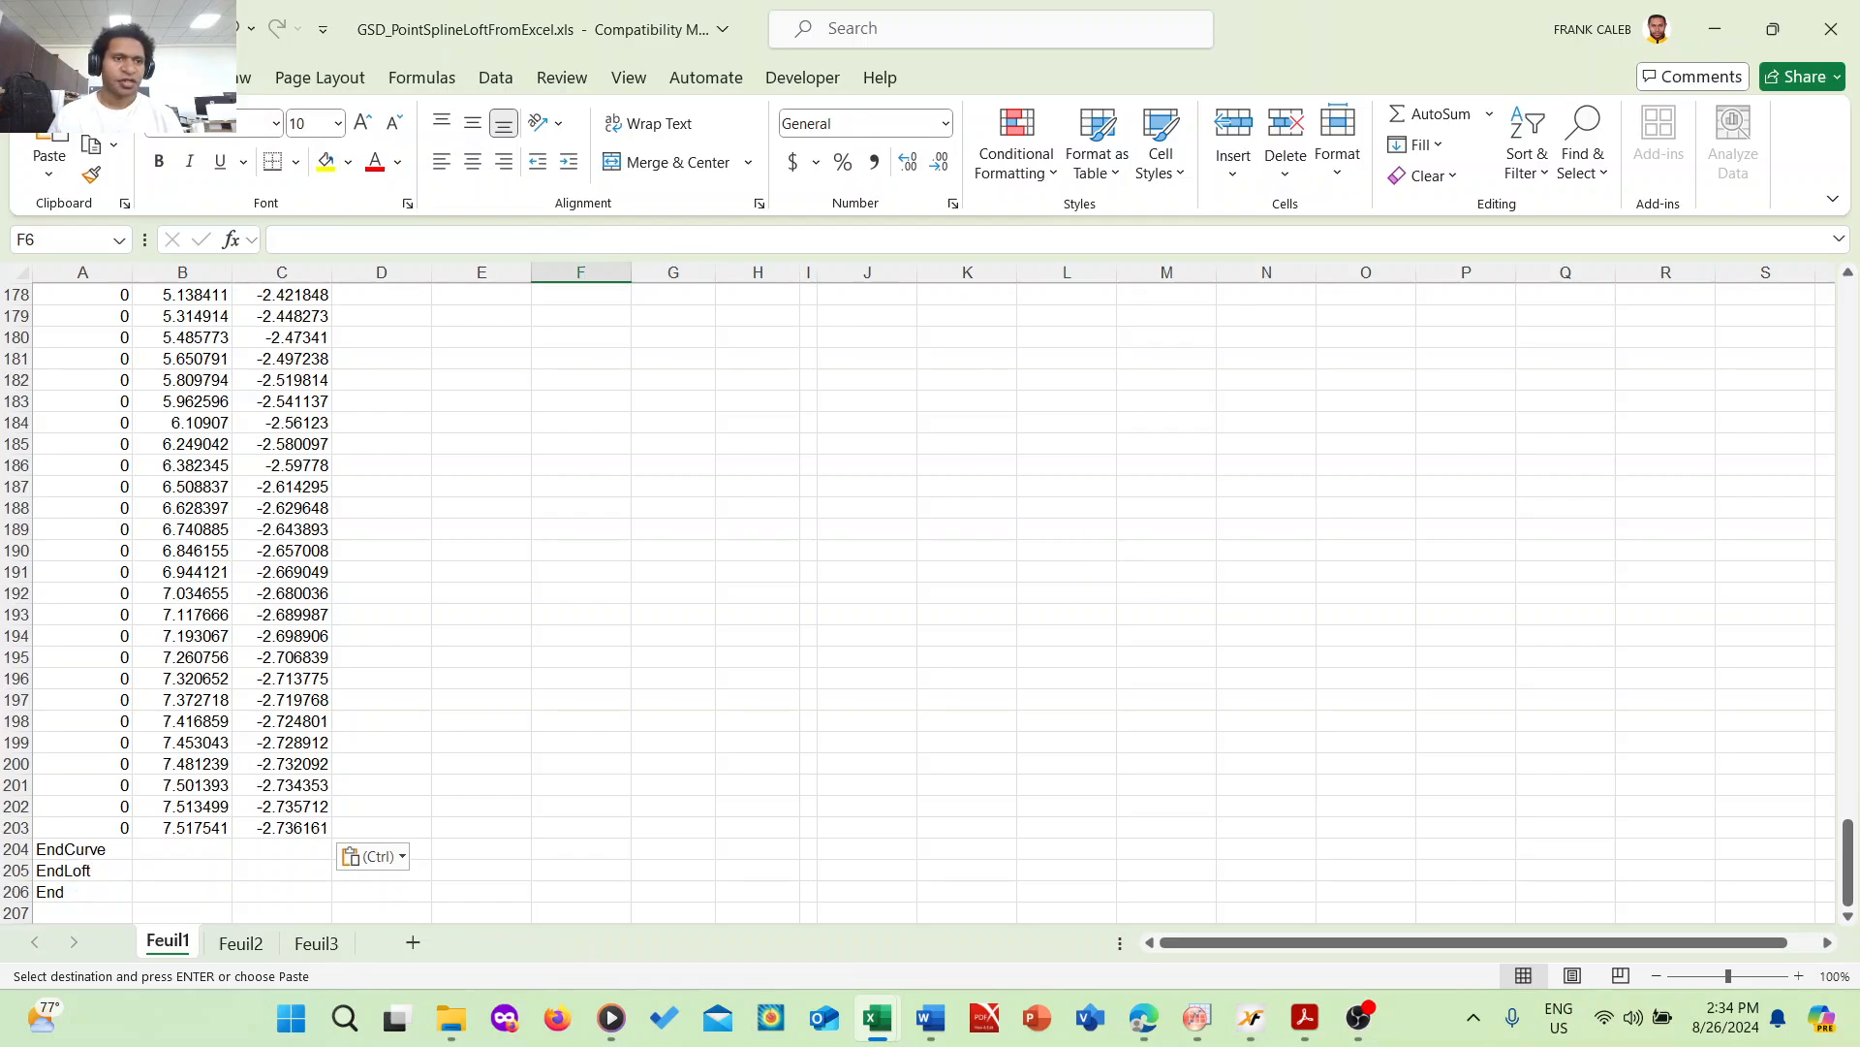
key("ctrl+s")
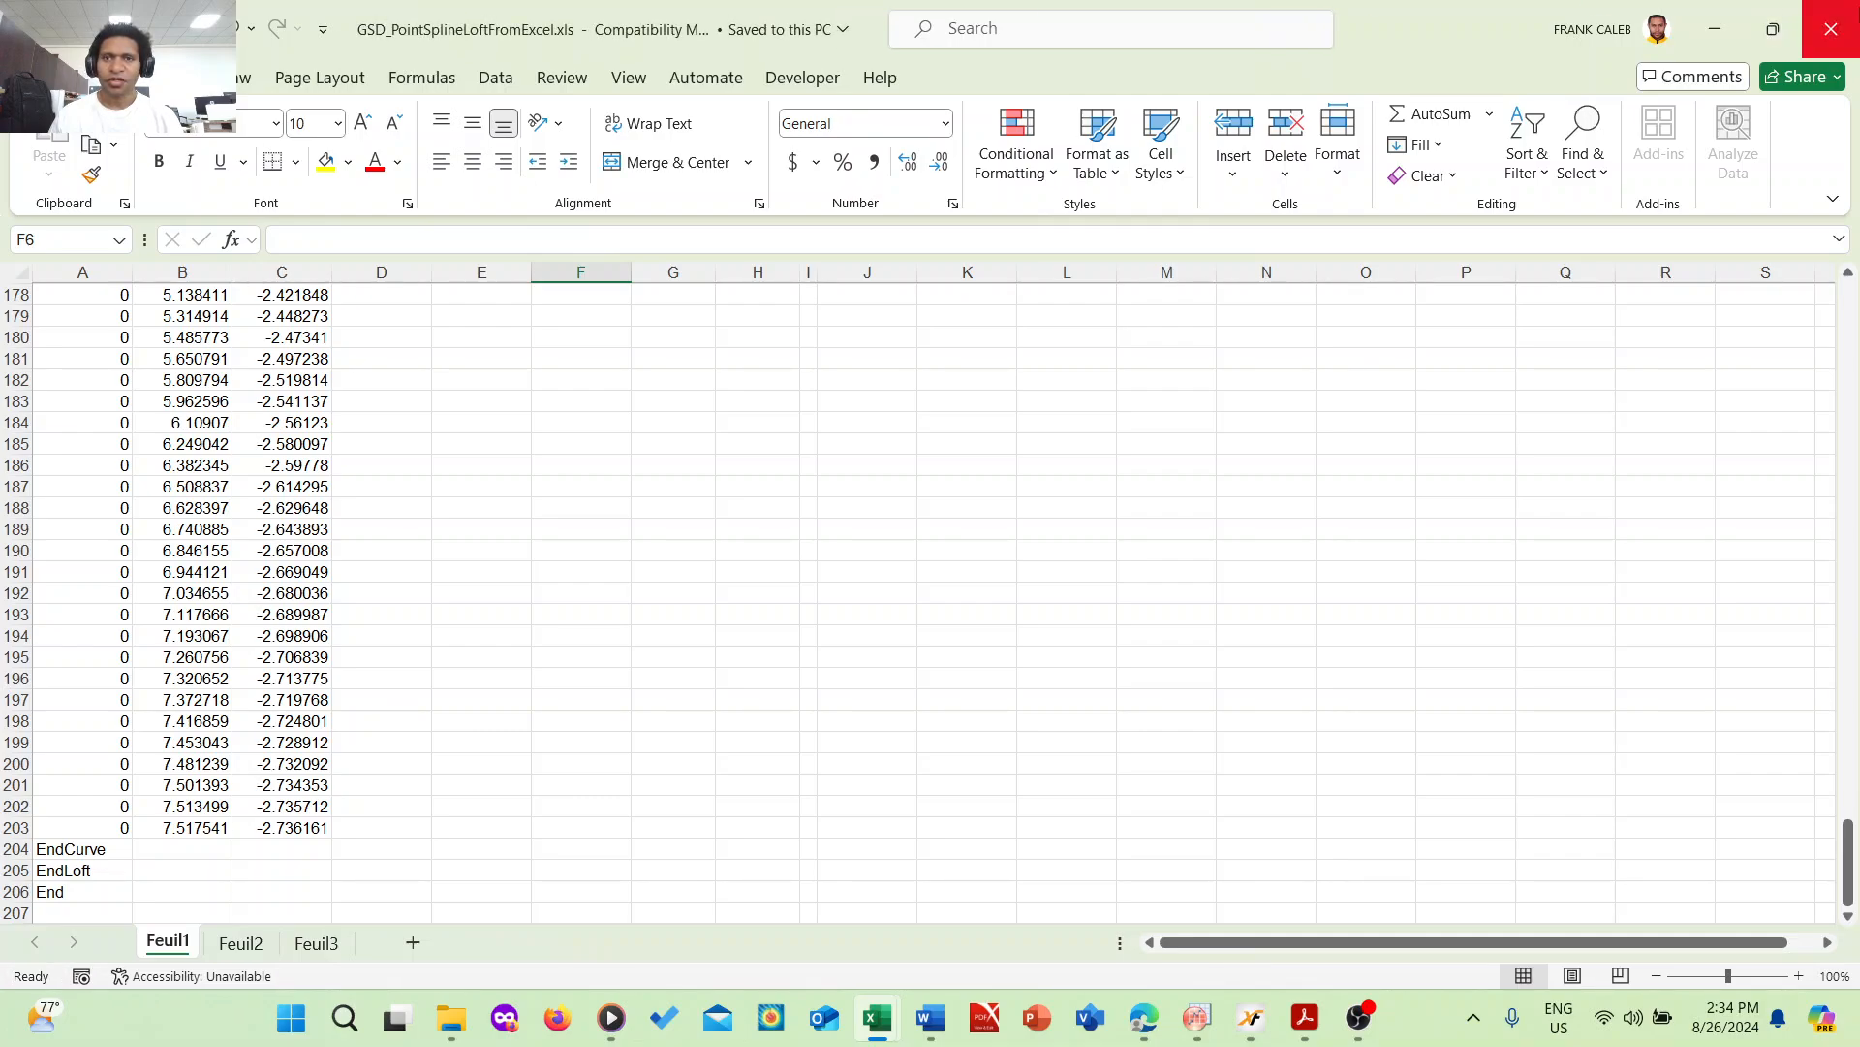
- Close user-000.csv without saving its changes, keep the GSD_PointSplineLoftFromExcel.xls workbook open, and close the Rotor desgin tutorial folder
left_click(1711, 18)
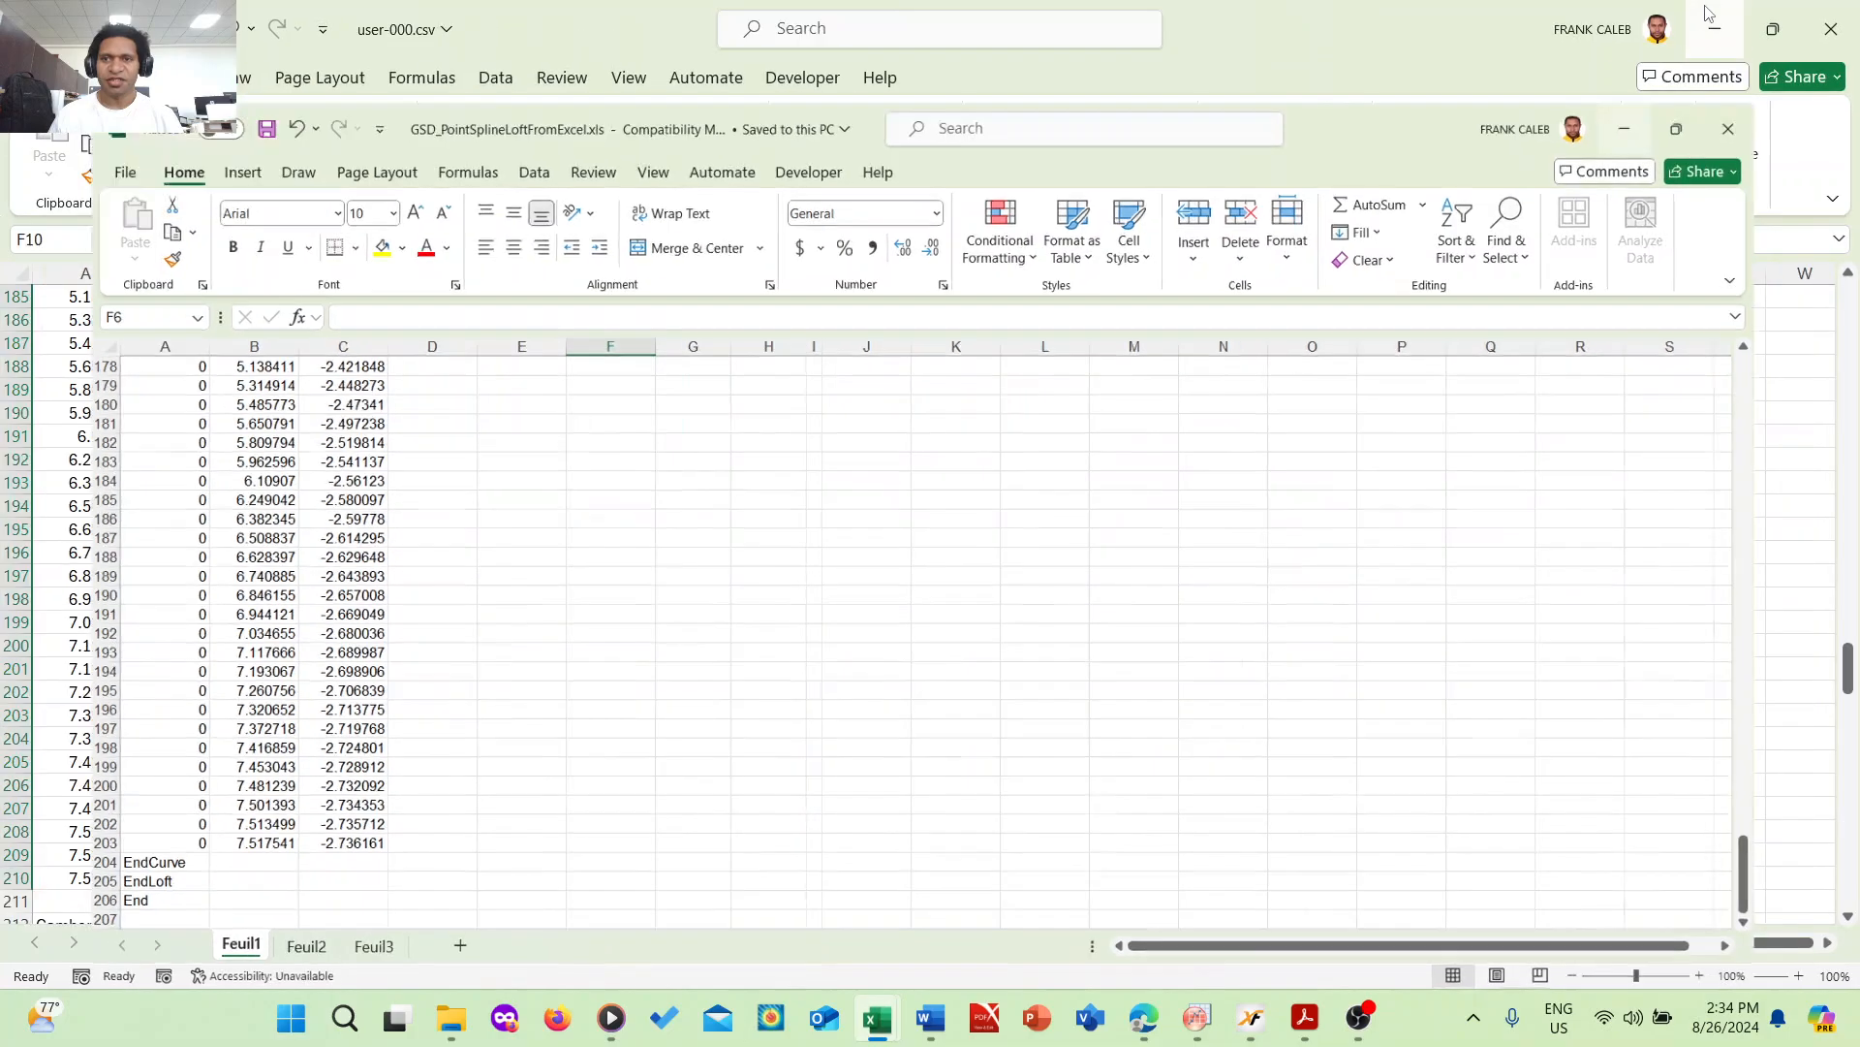
left_click(1830, 29)
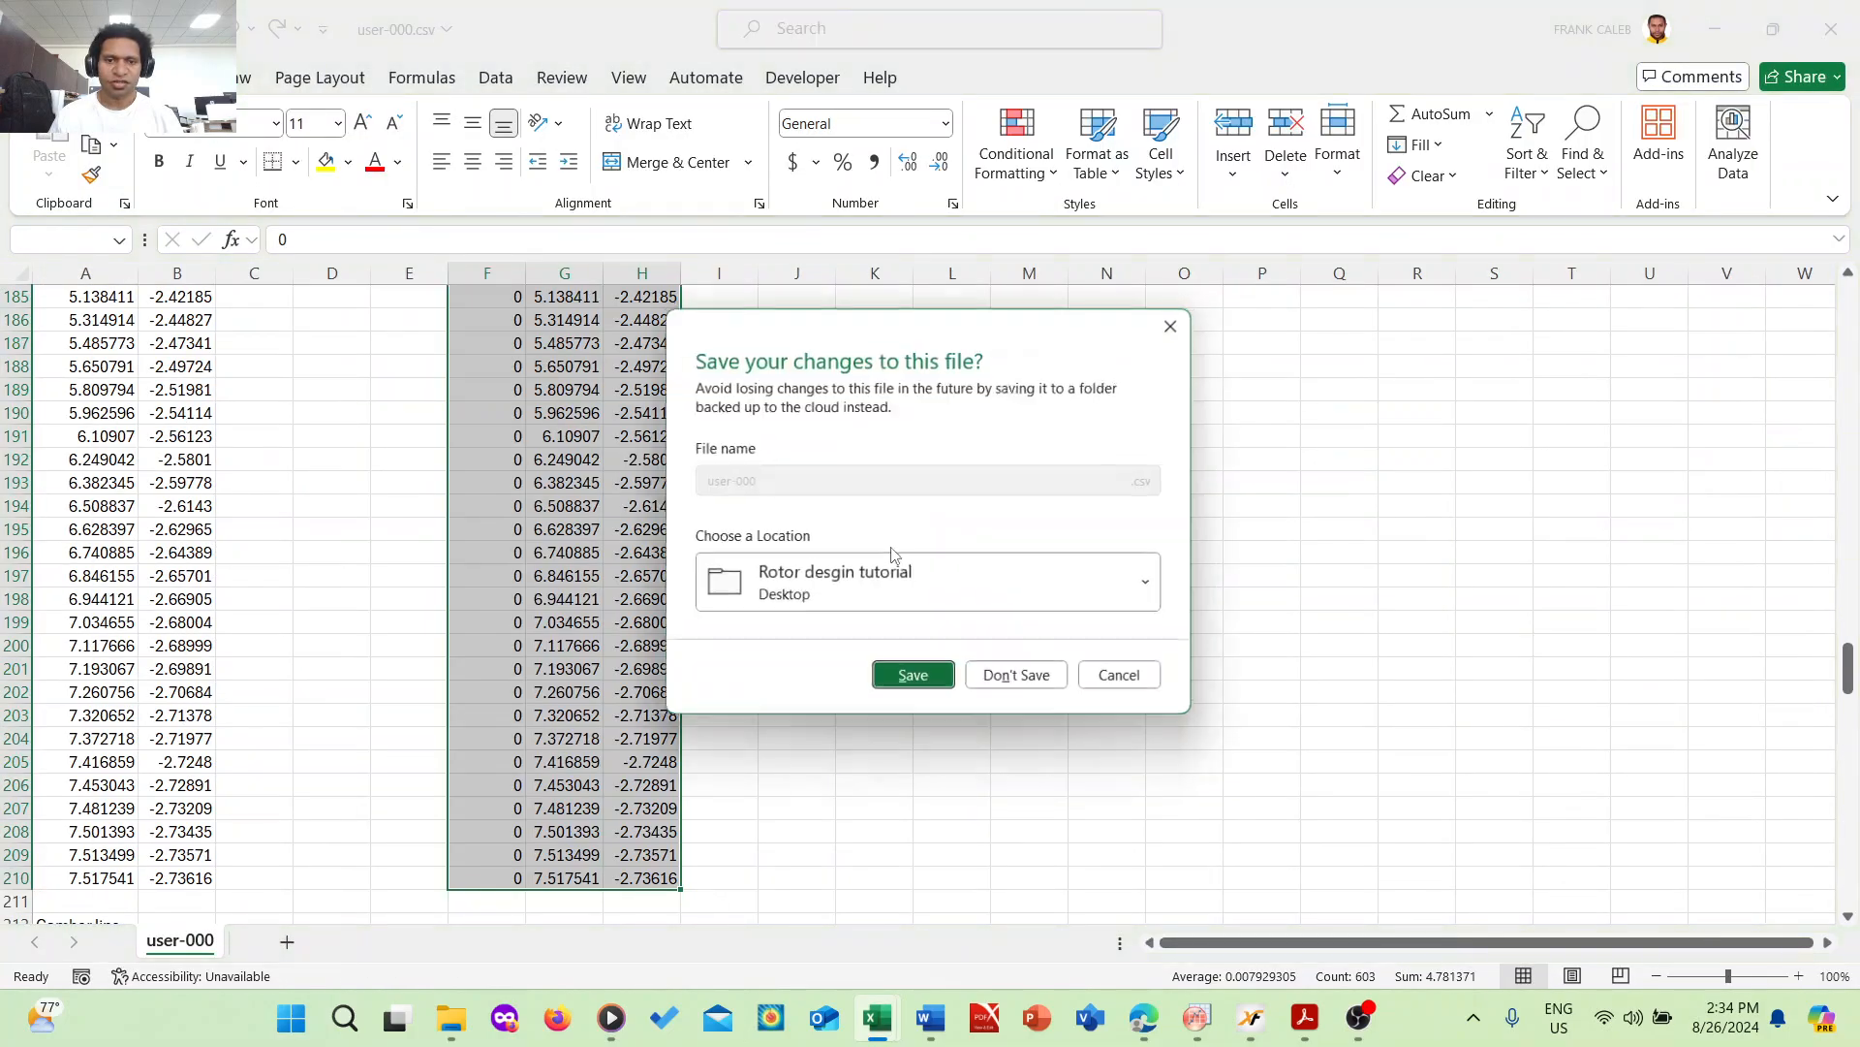
left_click(1015, 675)
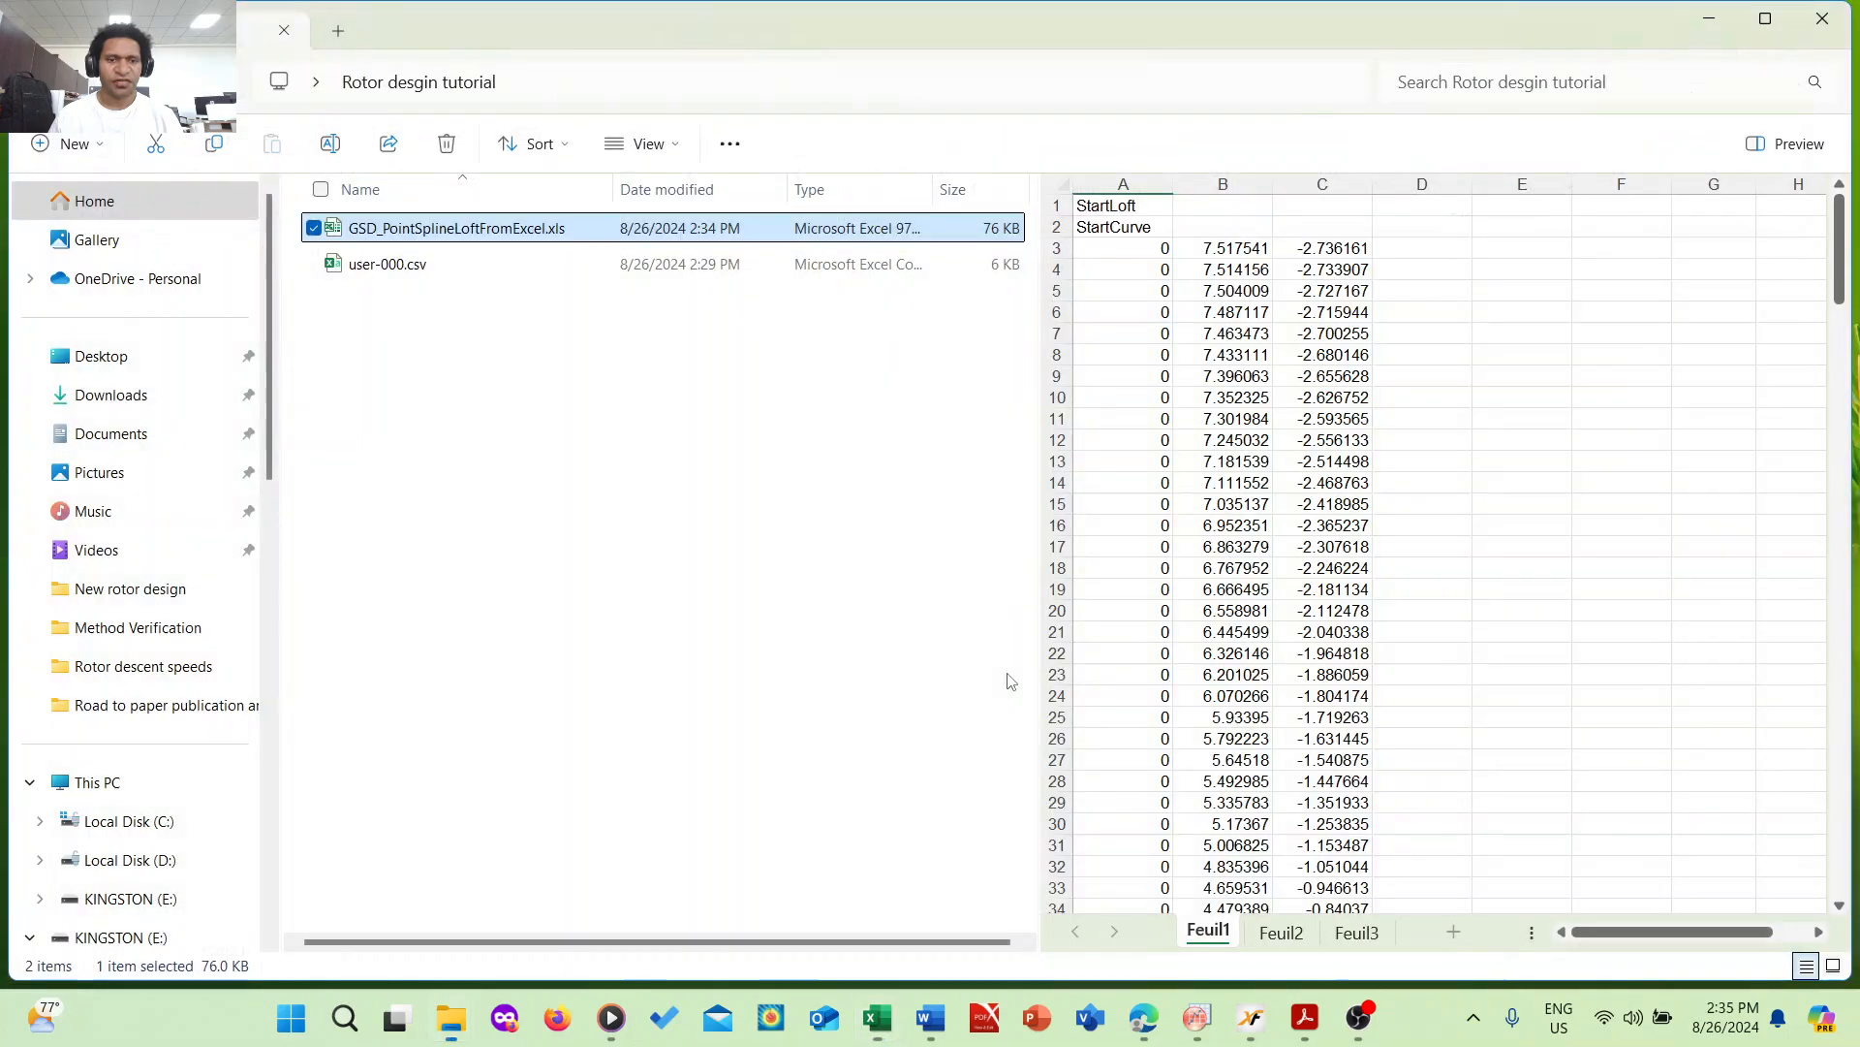
left_click(562, 334)
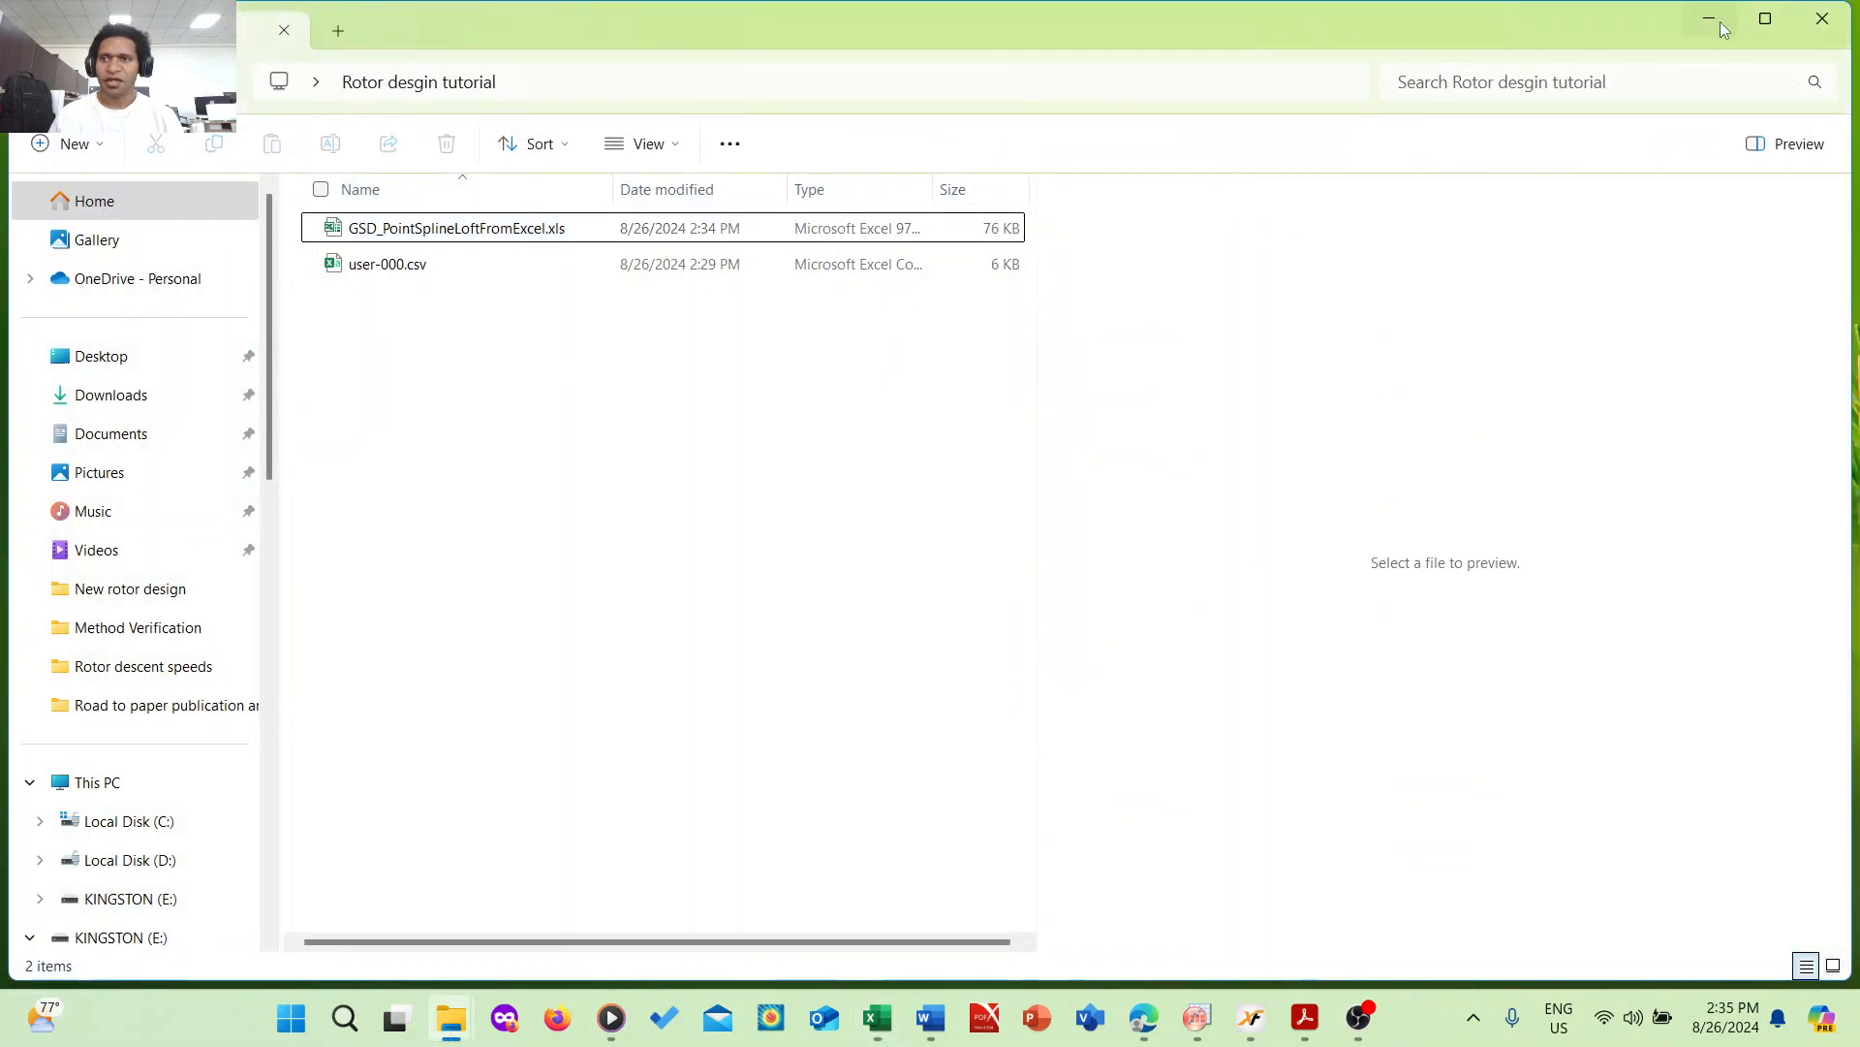
left_click(1824, 22)
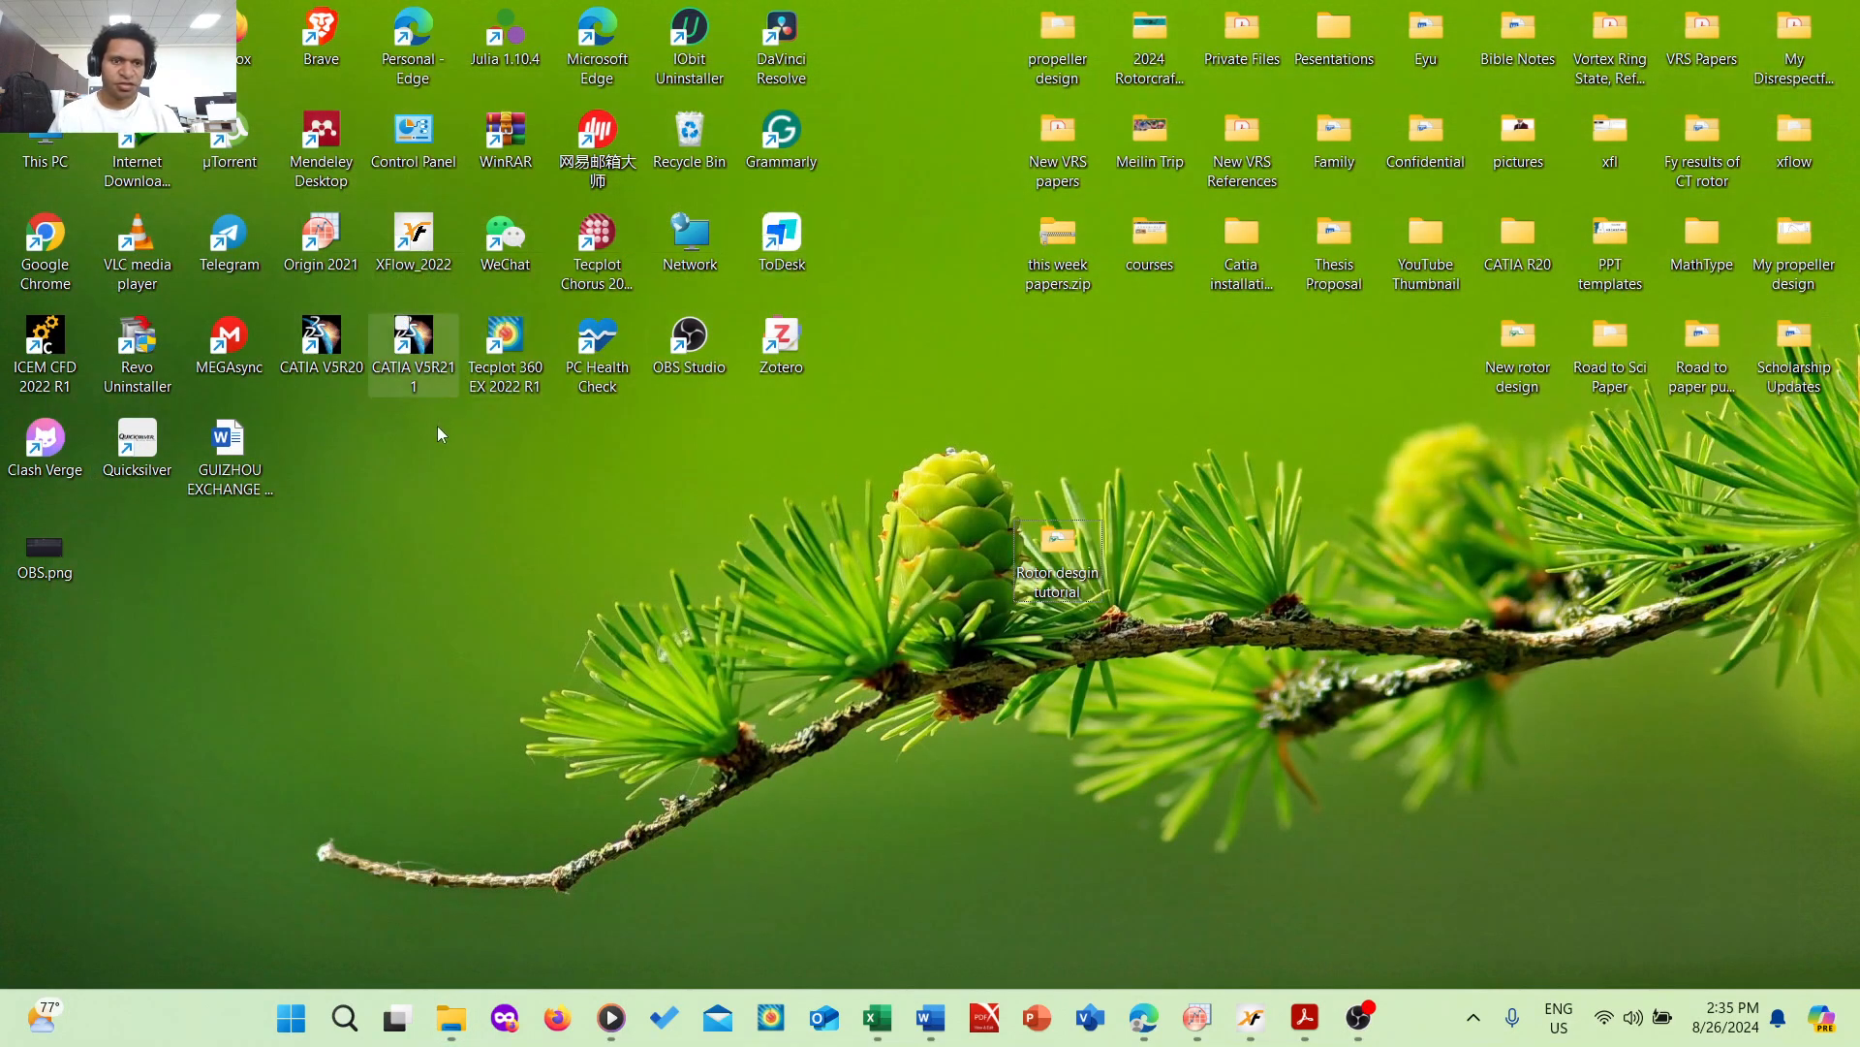
- Start CATIA V5R20 from the desktop, decline recovering the previous session data, and close the default empty product document
right_click(411, 519)
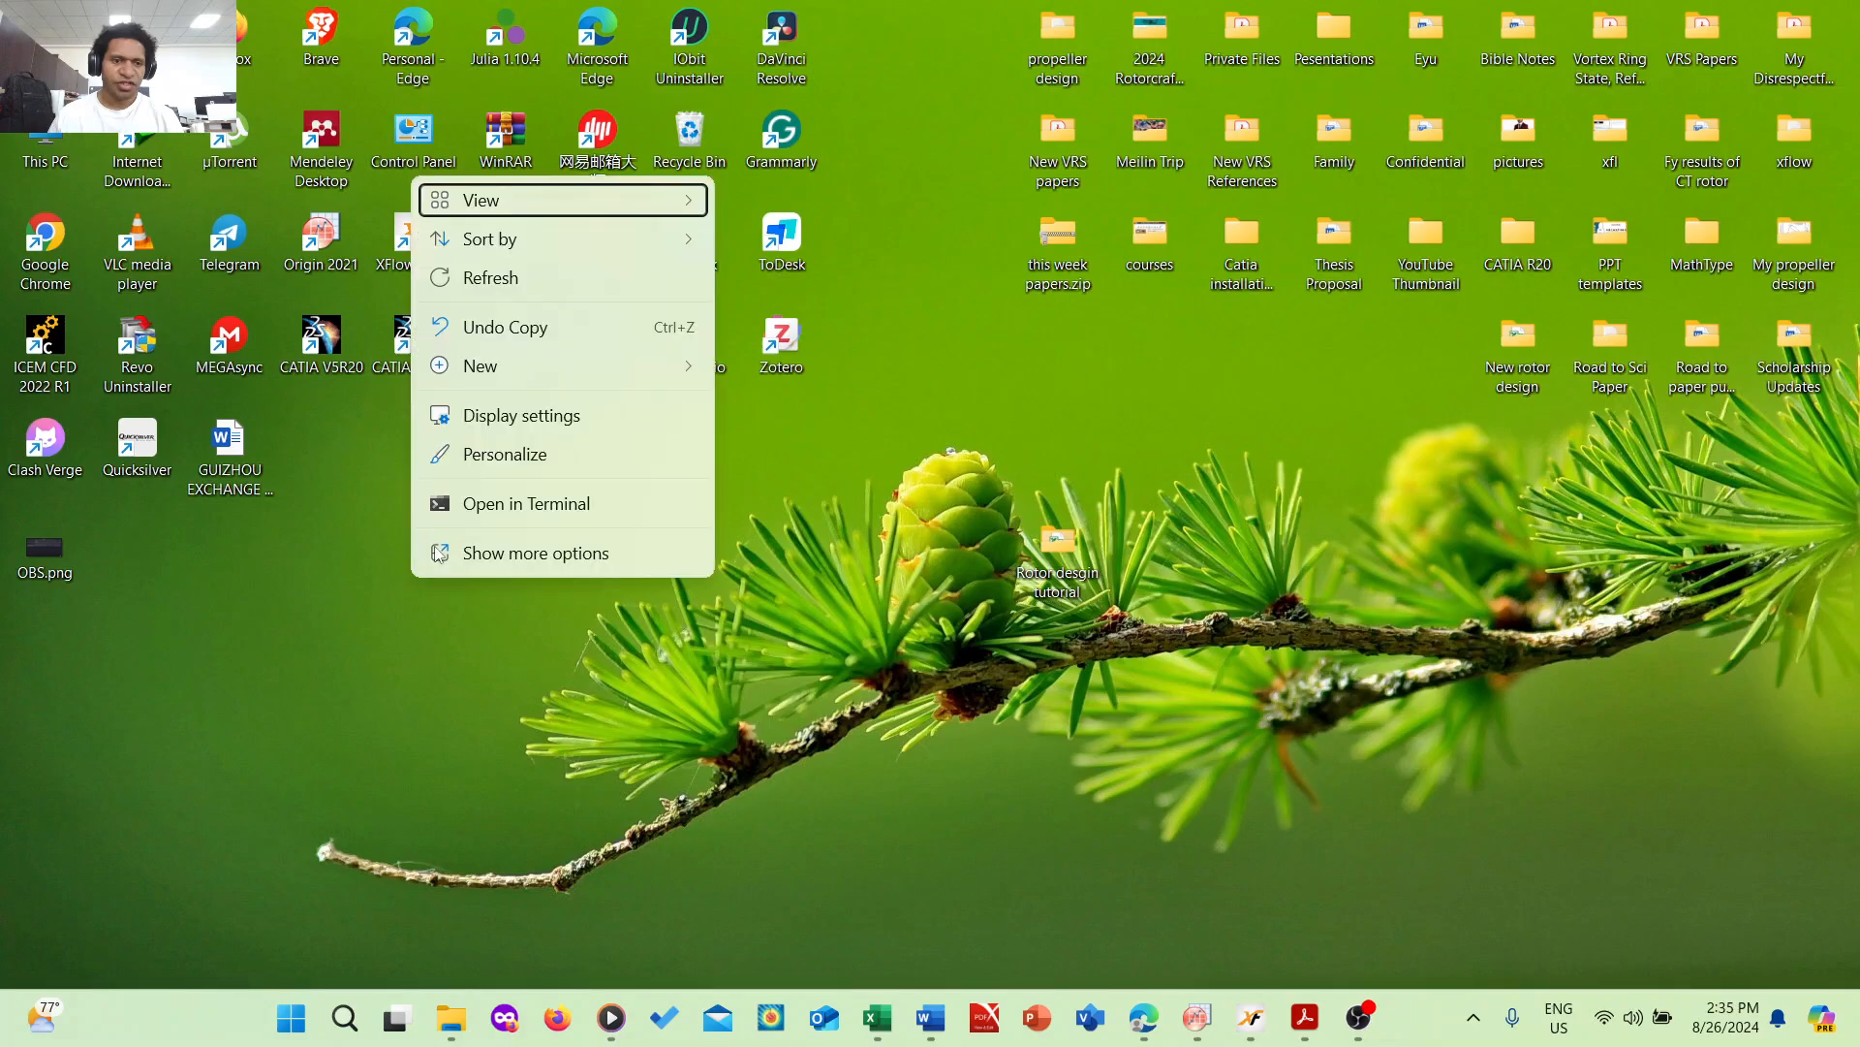
left_click(465, 279)
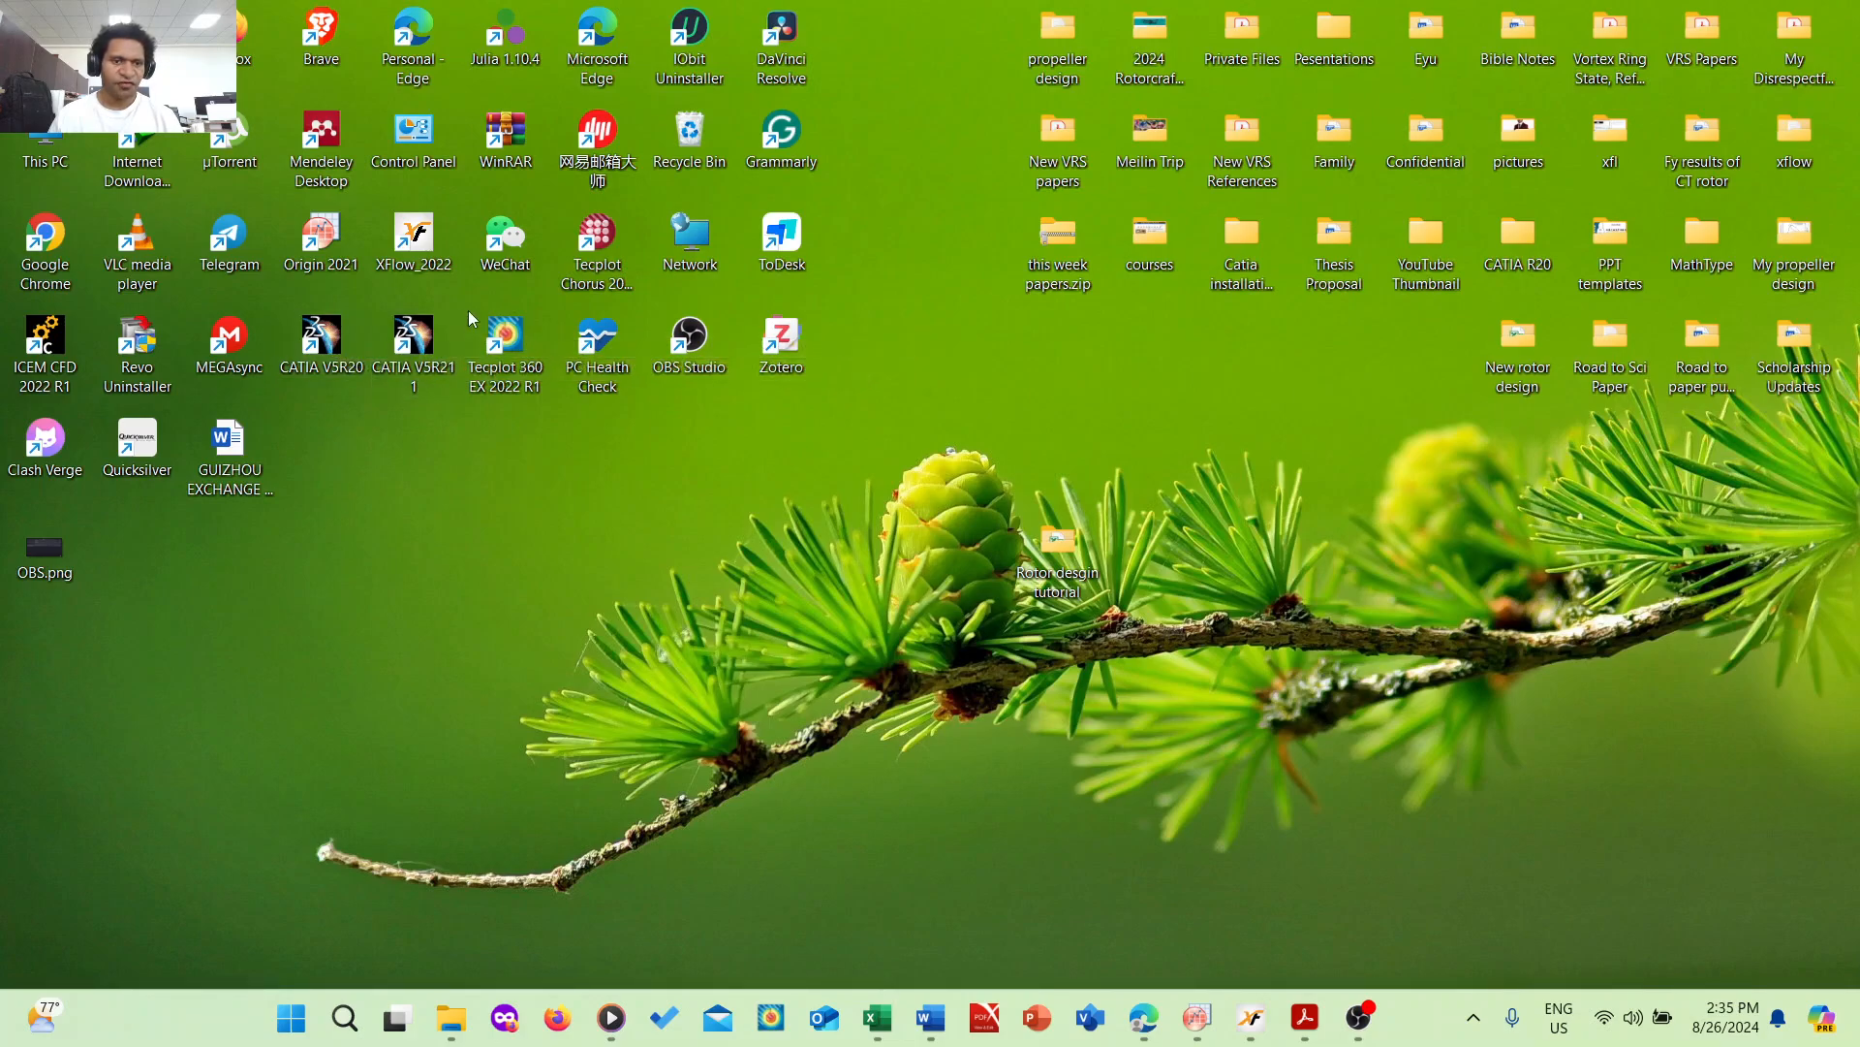
double_click(335, 338)
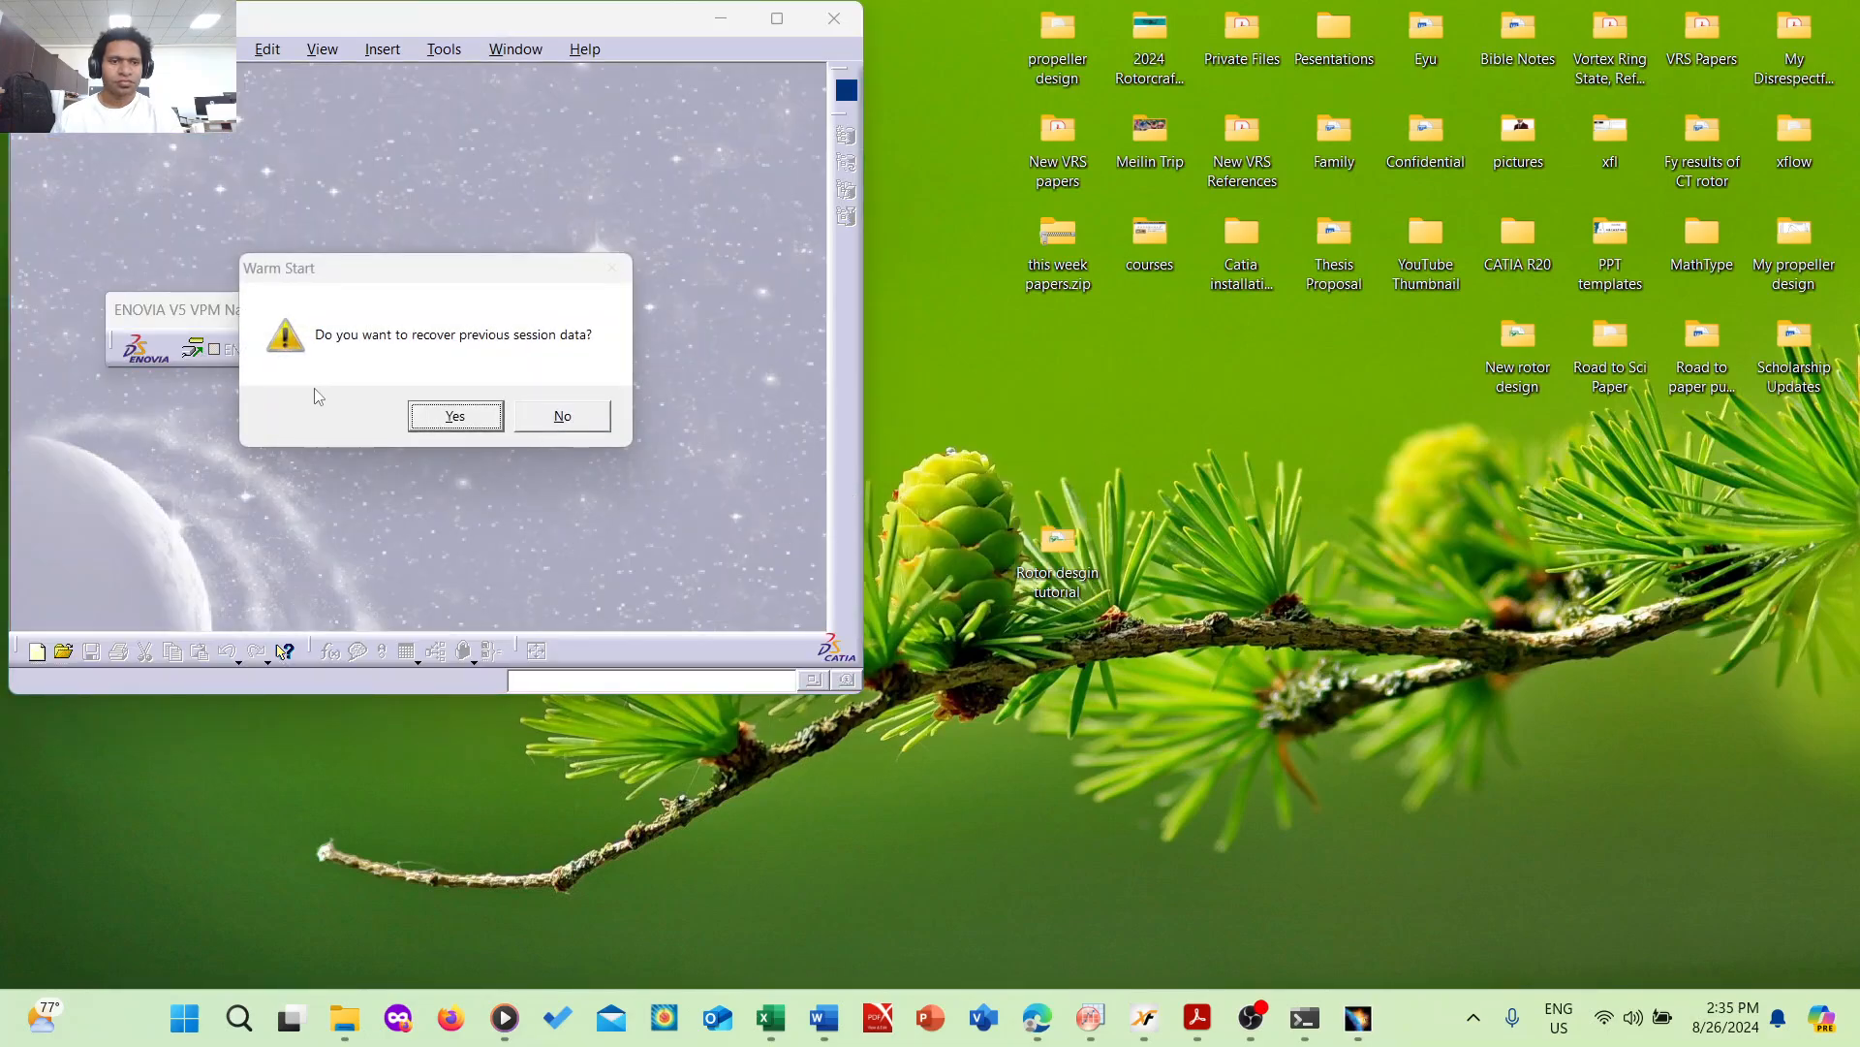
left_click(553, 417)
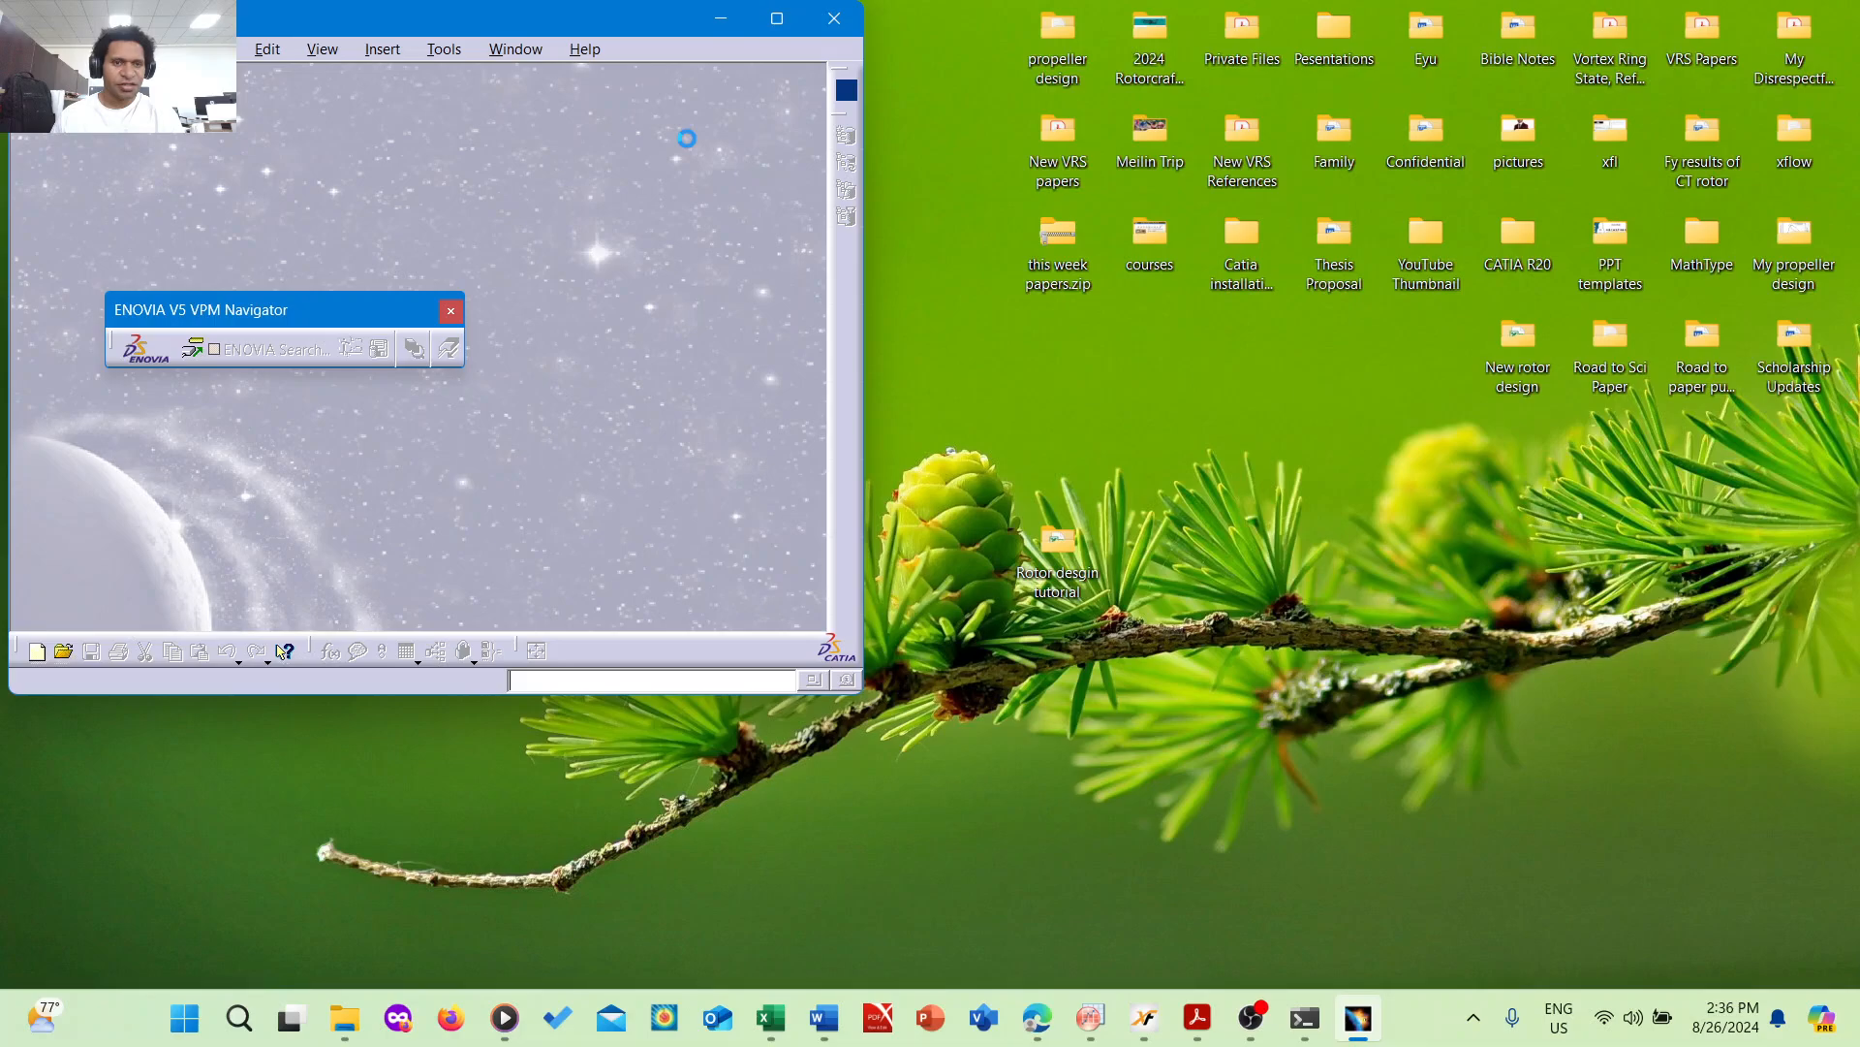
left_click(775, 19)
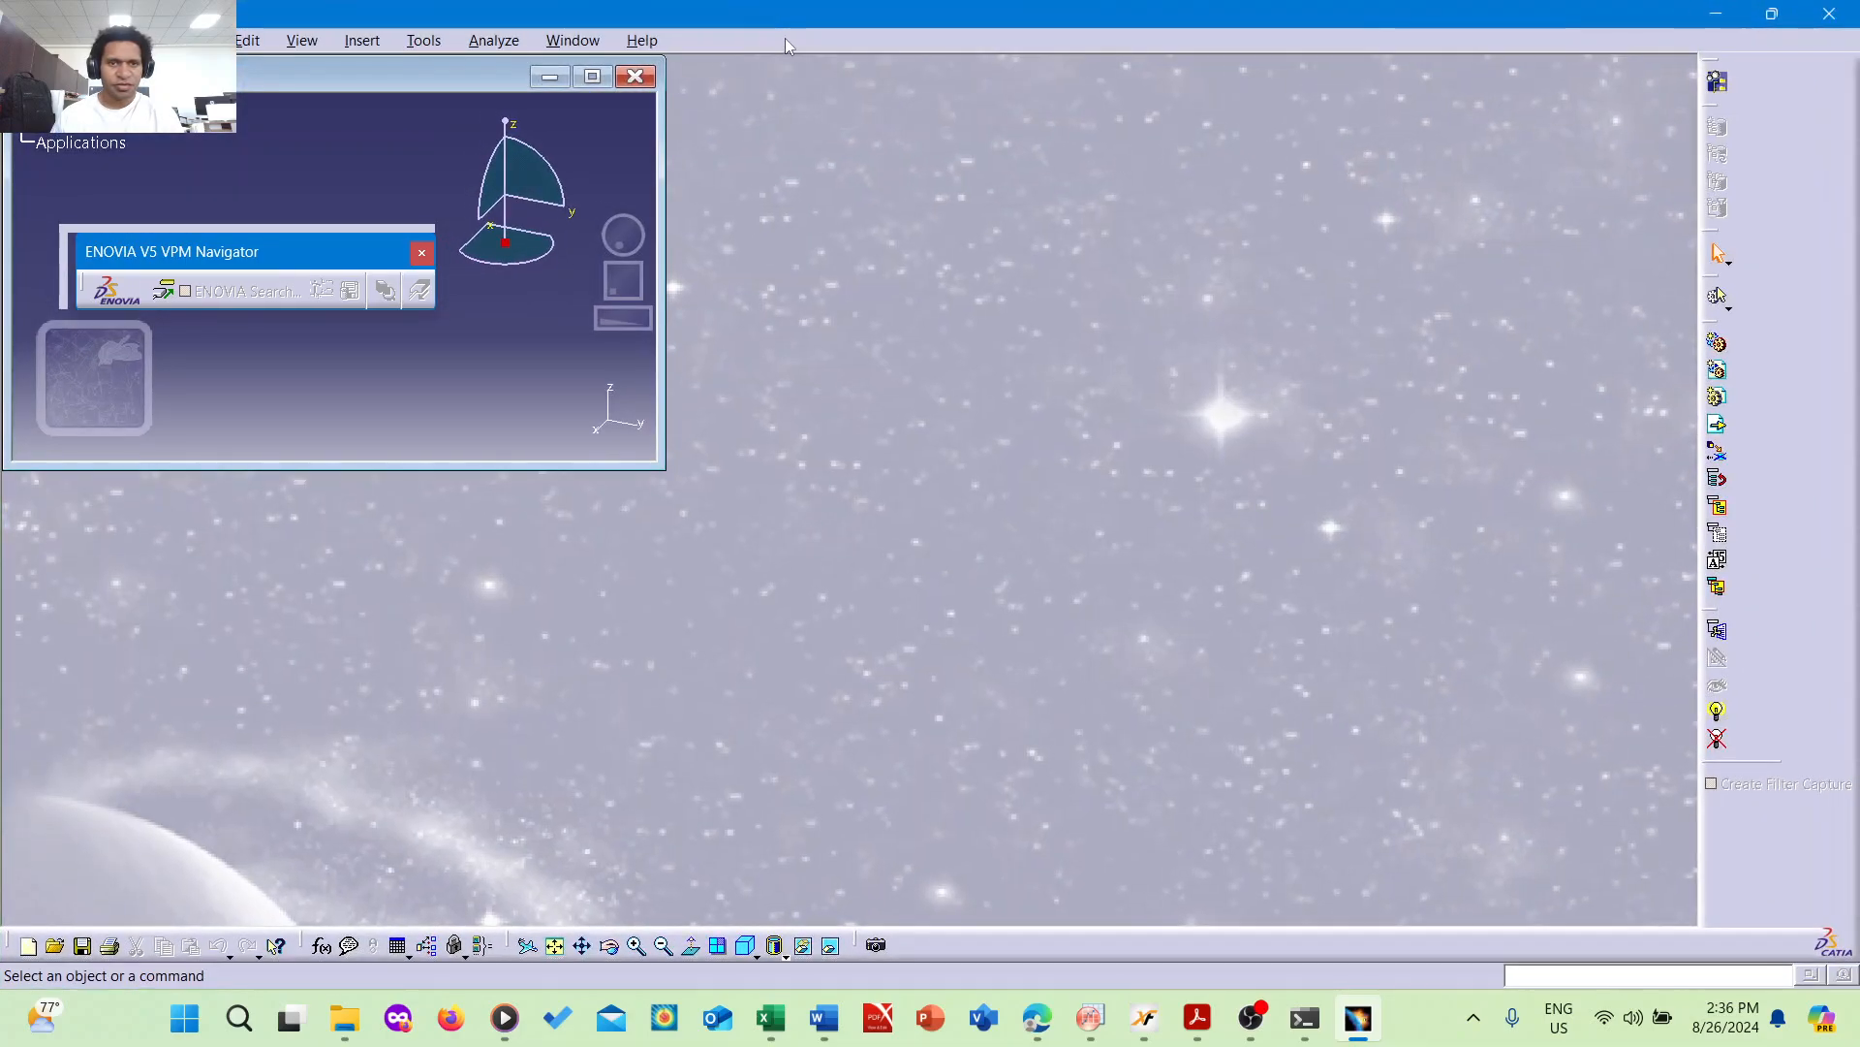
left_click(635, 78)
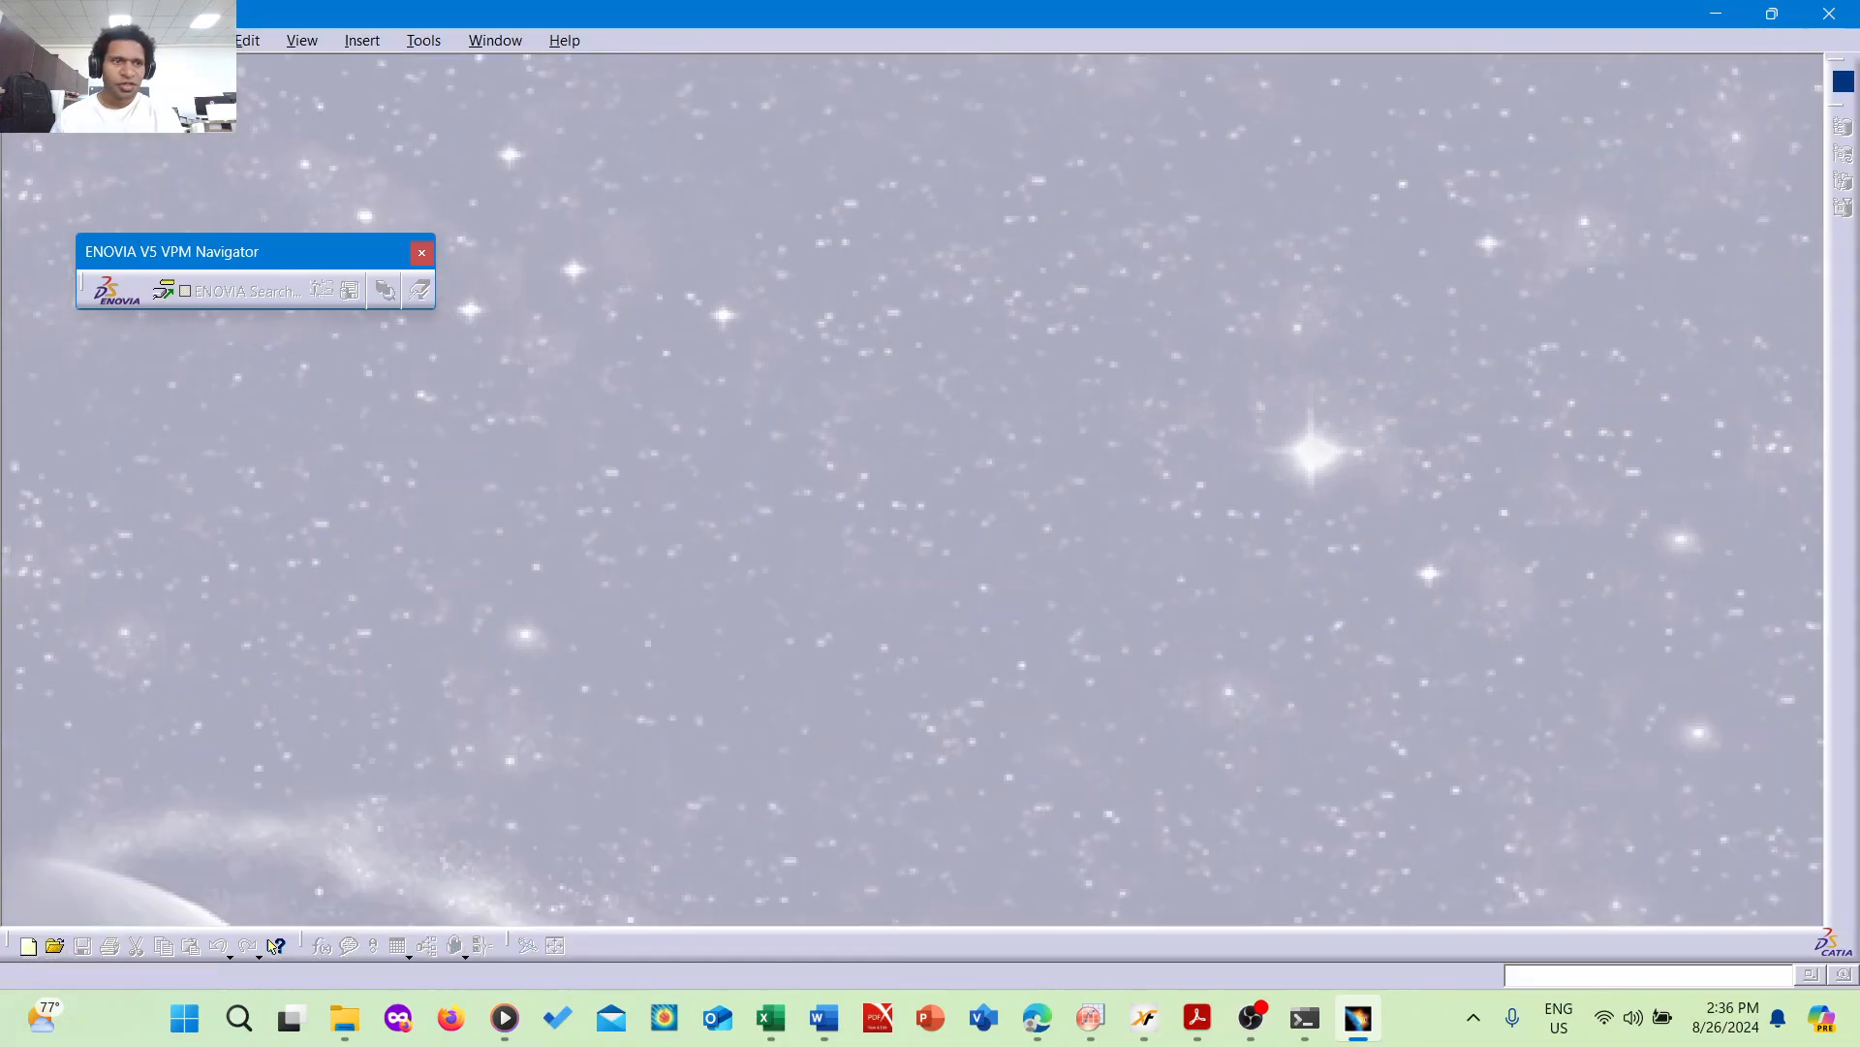
left_click_drag(209, 265, 1008, 173)
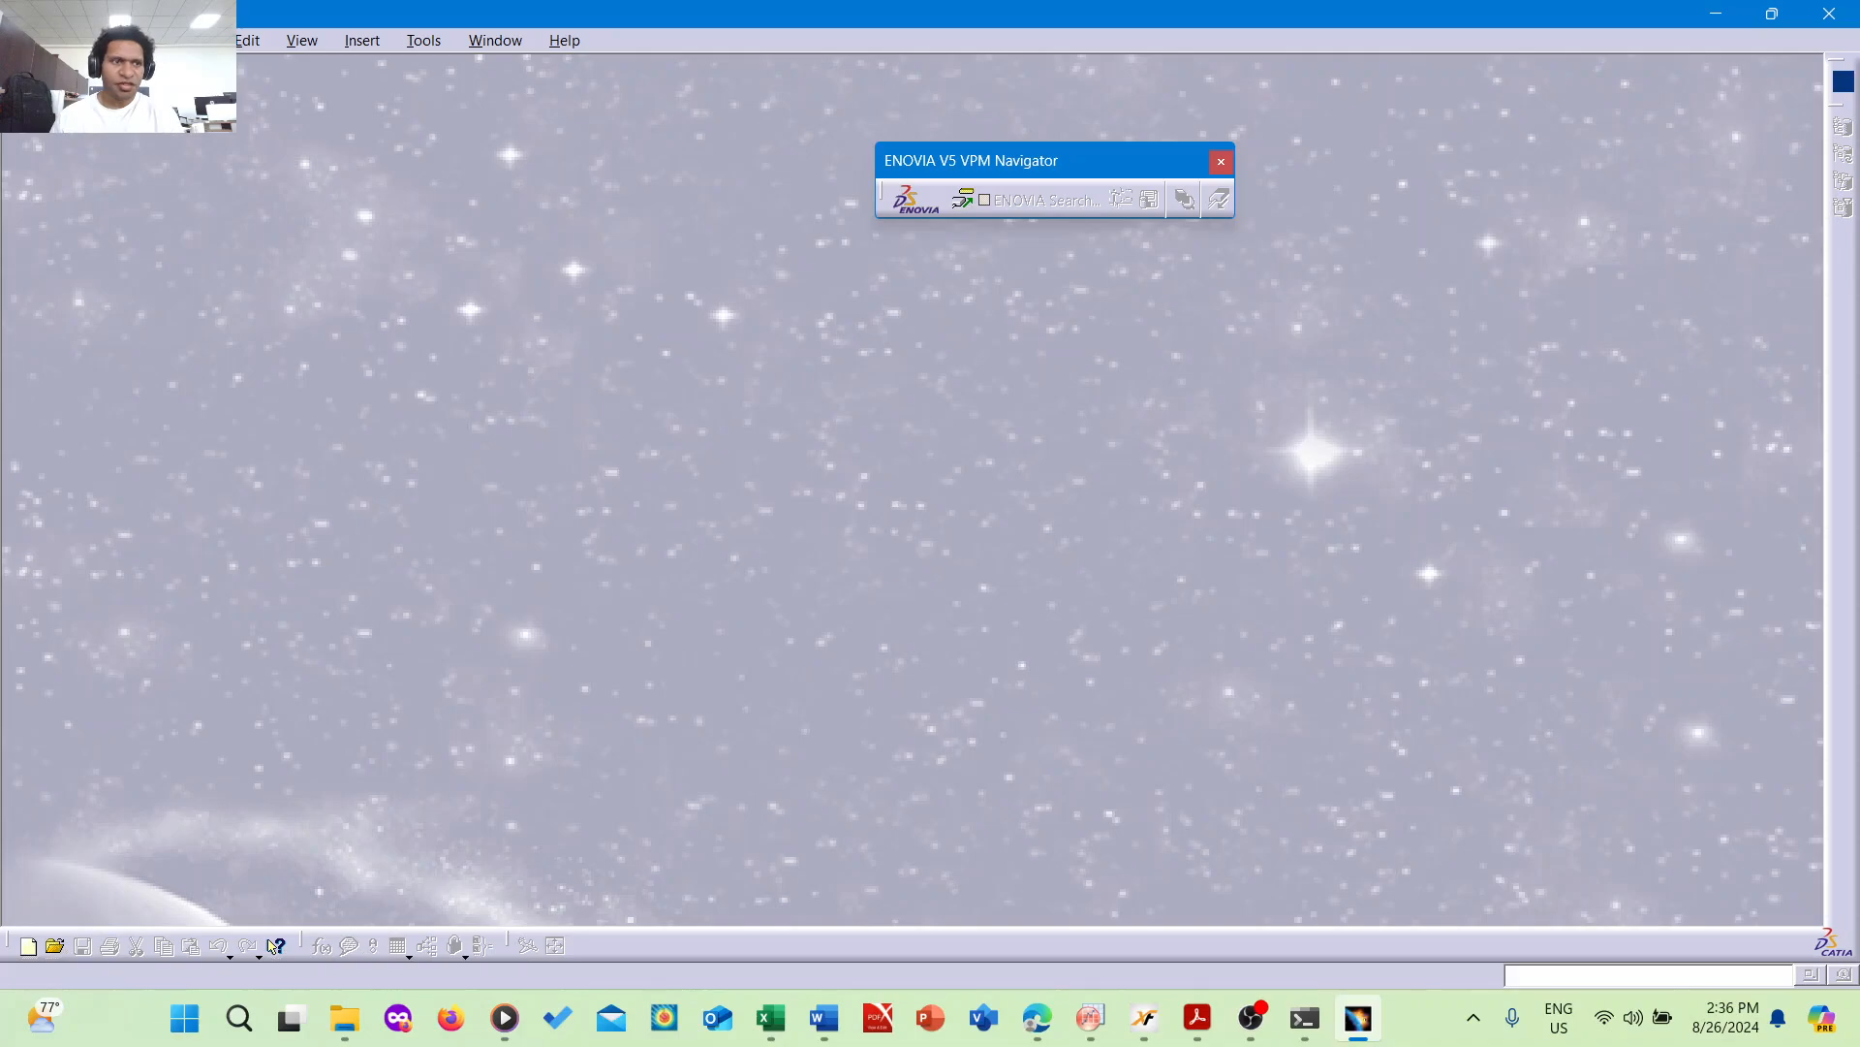
- Create a Part Design part named "rotor design tutorial" with hybrid design enabled, and maximize its document window
left_click(30, 41)
mouse_move(107, 90)
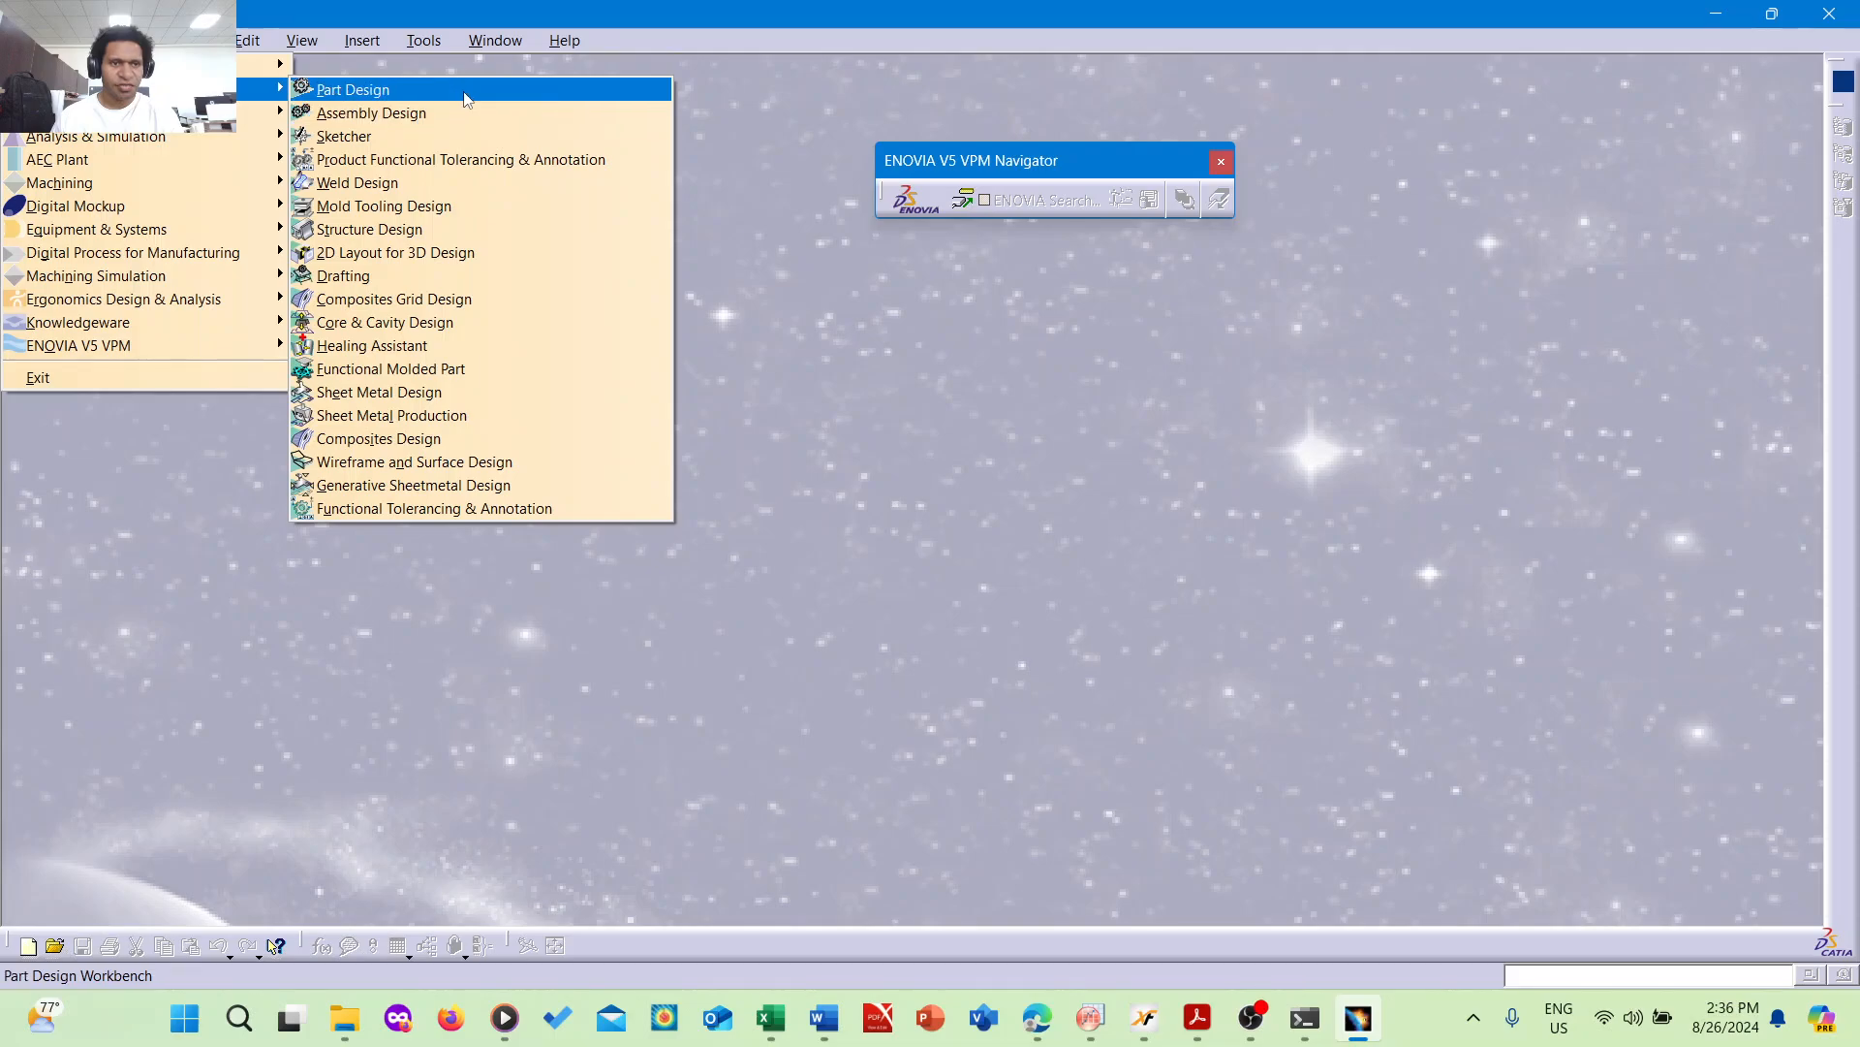
left_click(353, 90)
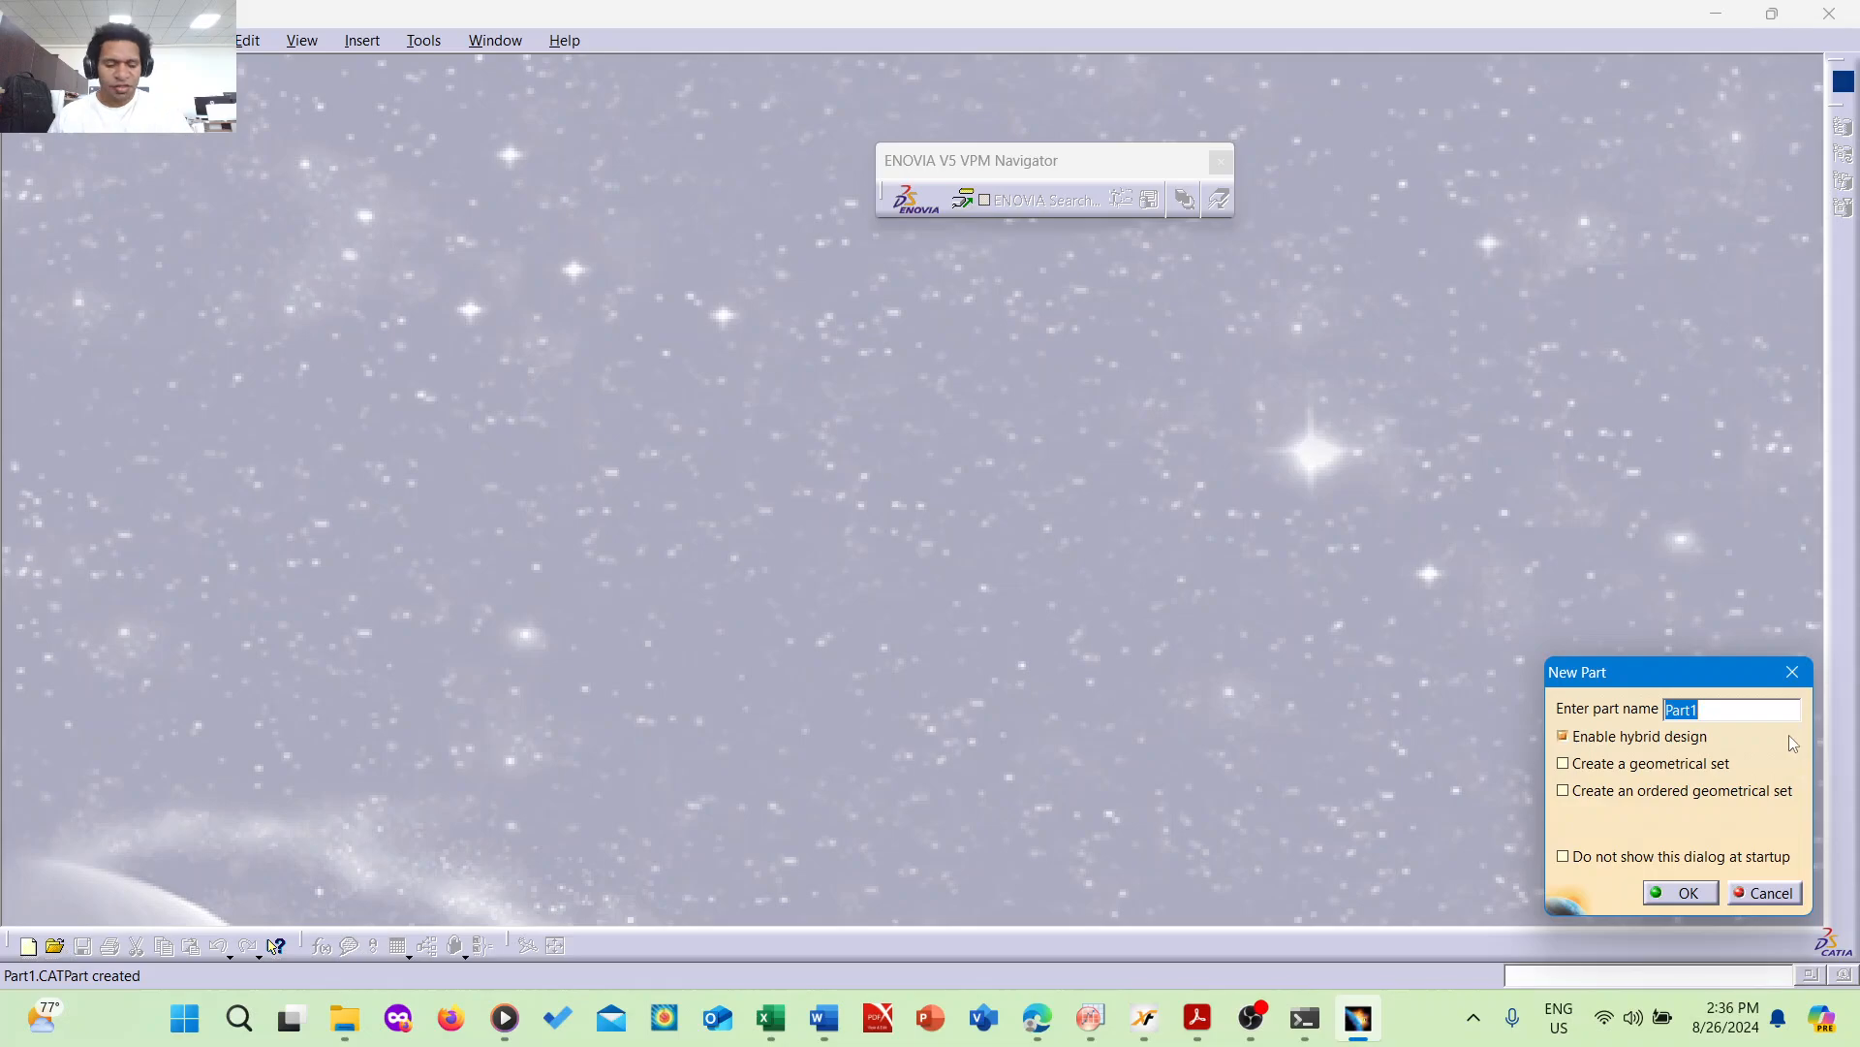
type("rotor desgi")
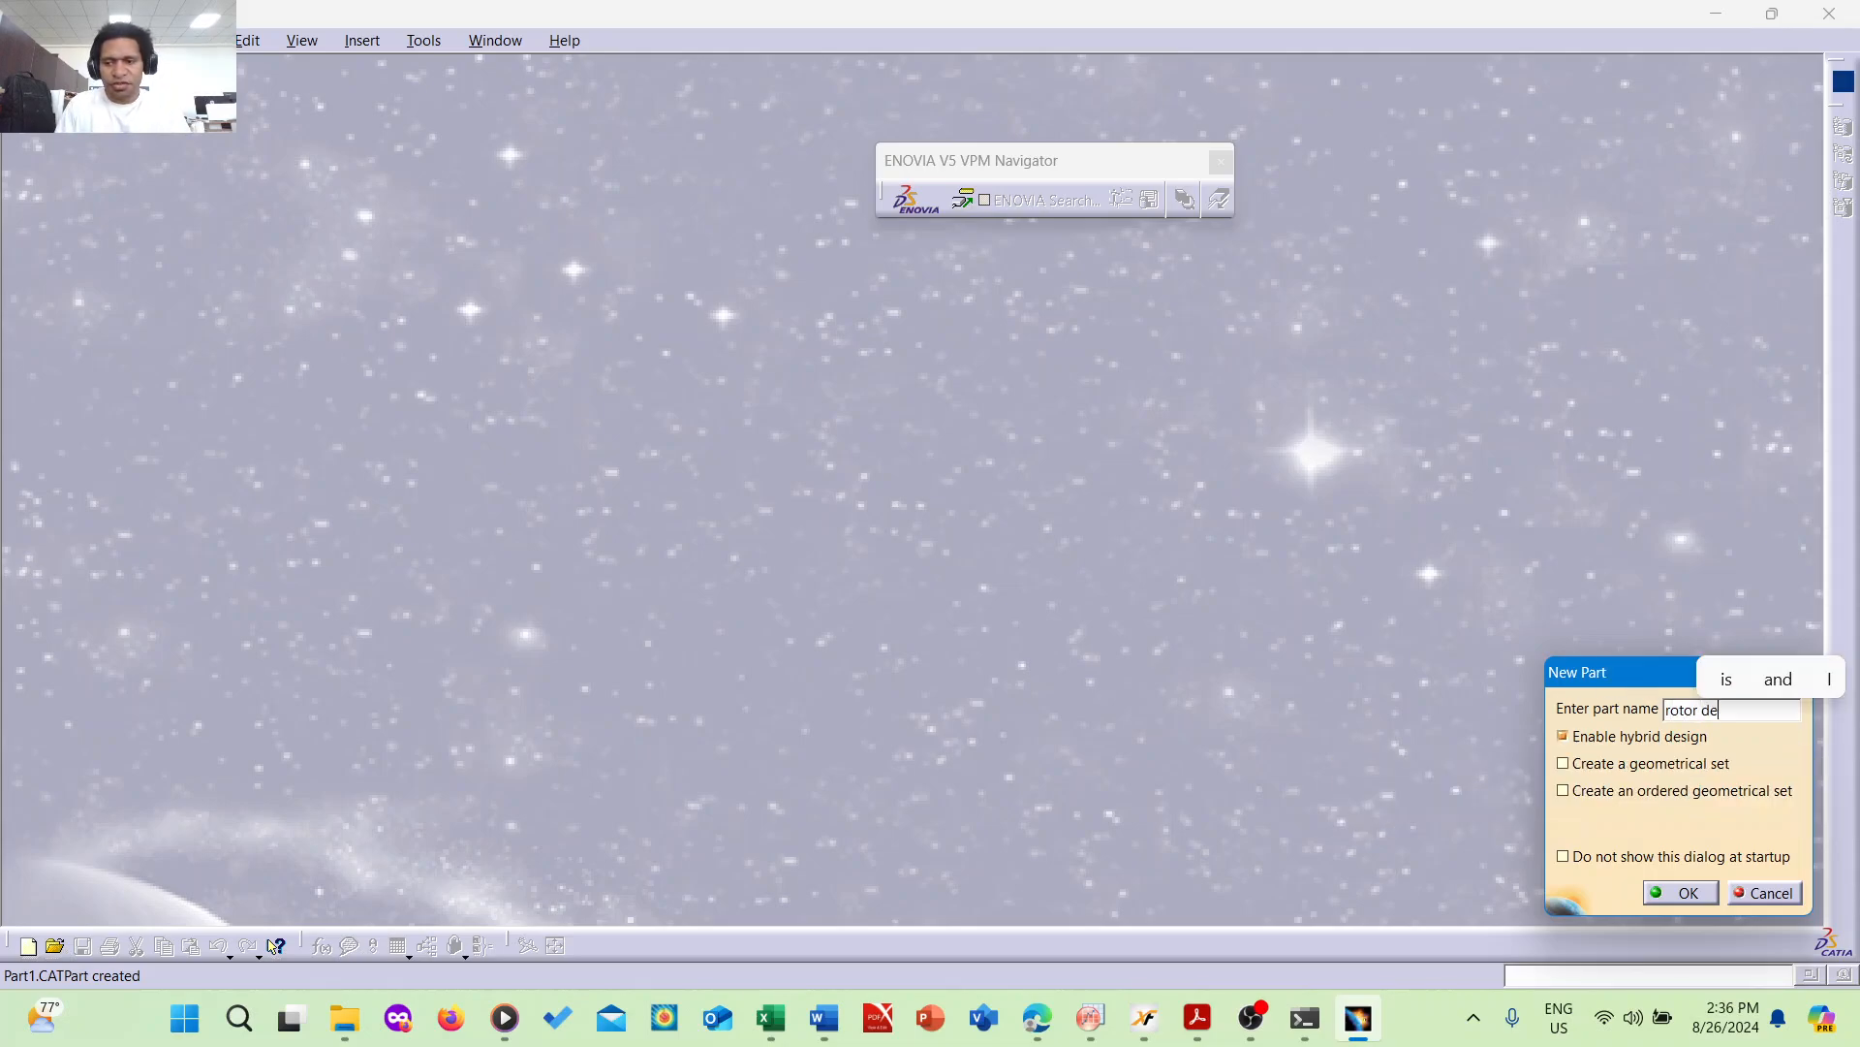
key("BackSpace")
key("BackSpace")
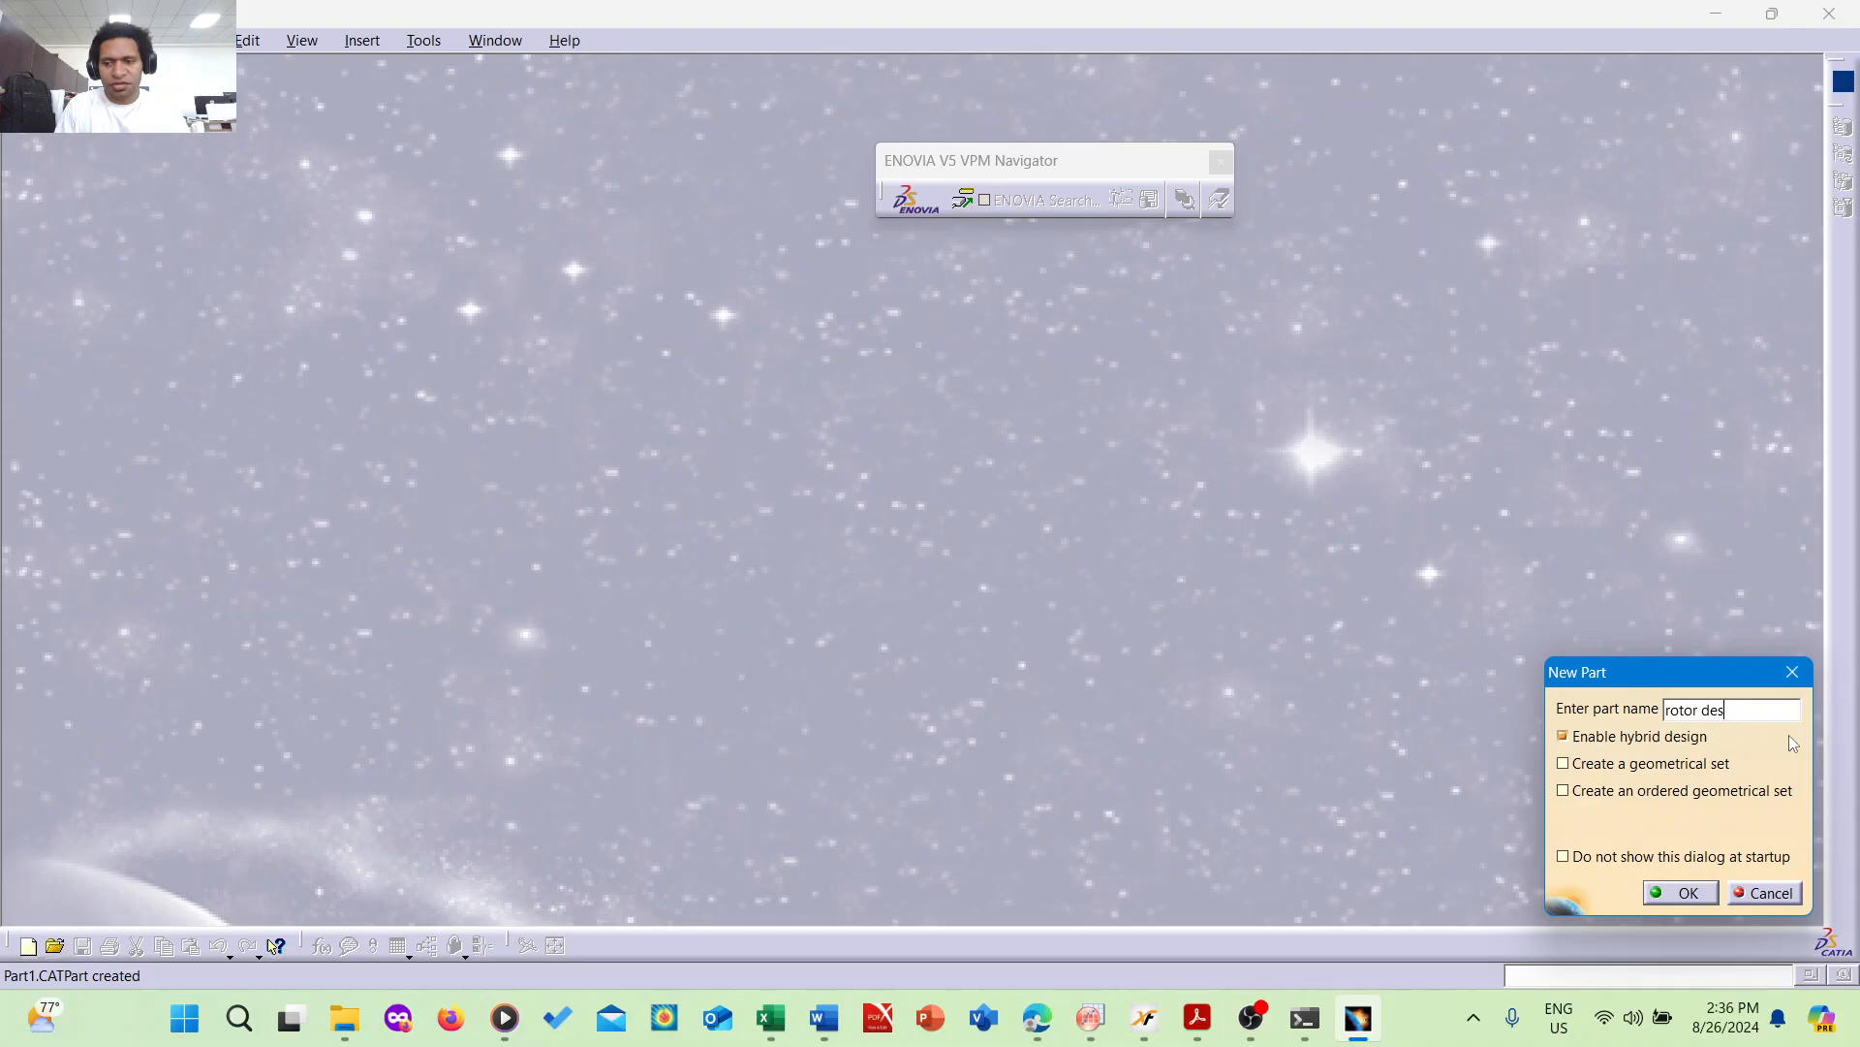
type("ign tut")
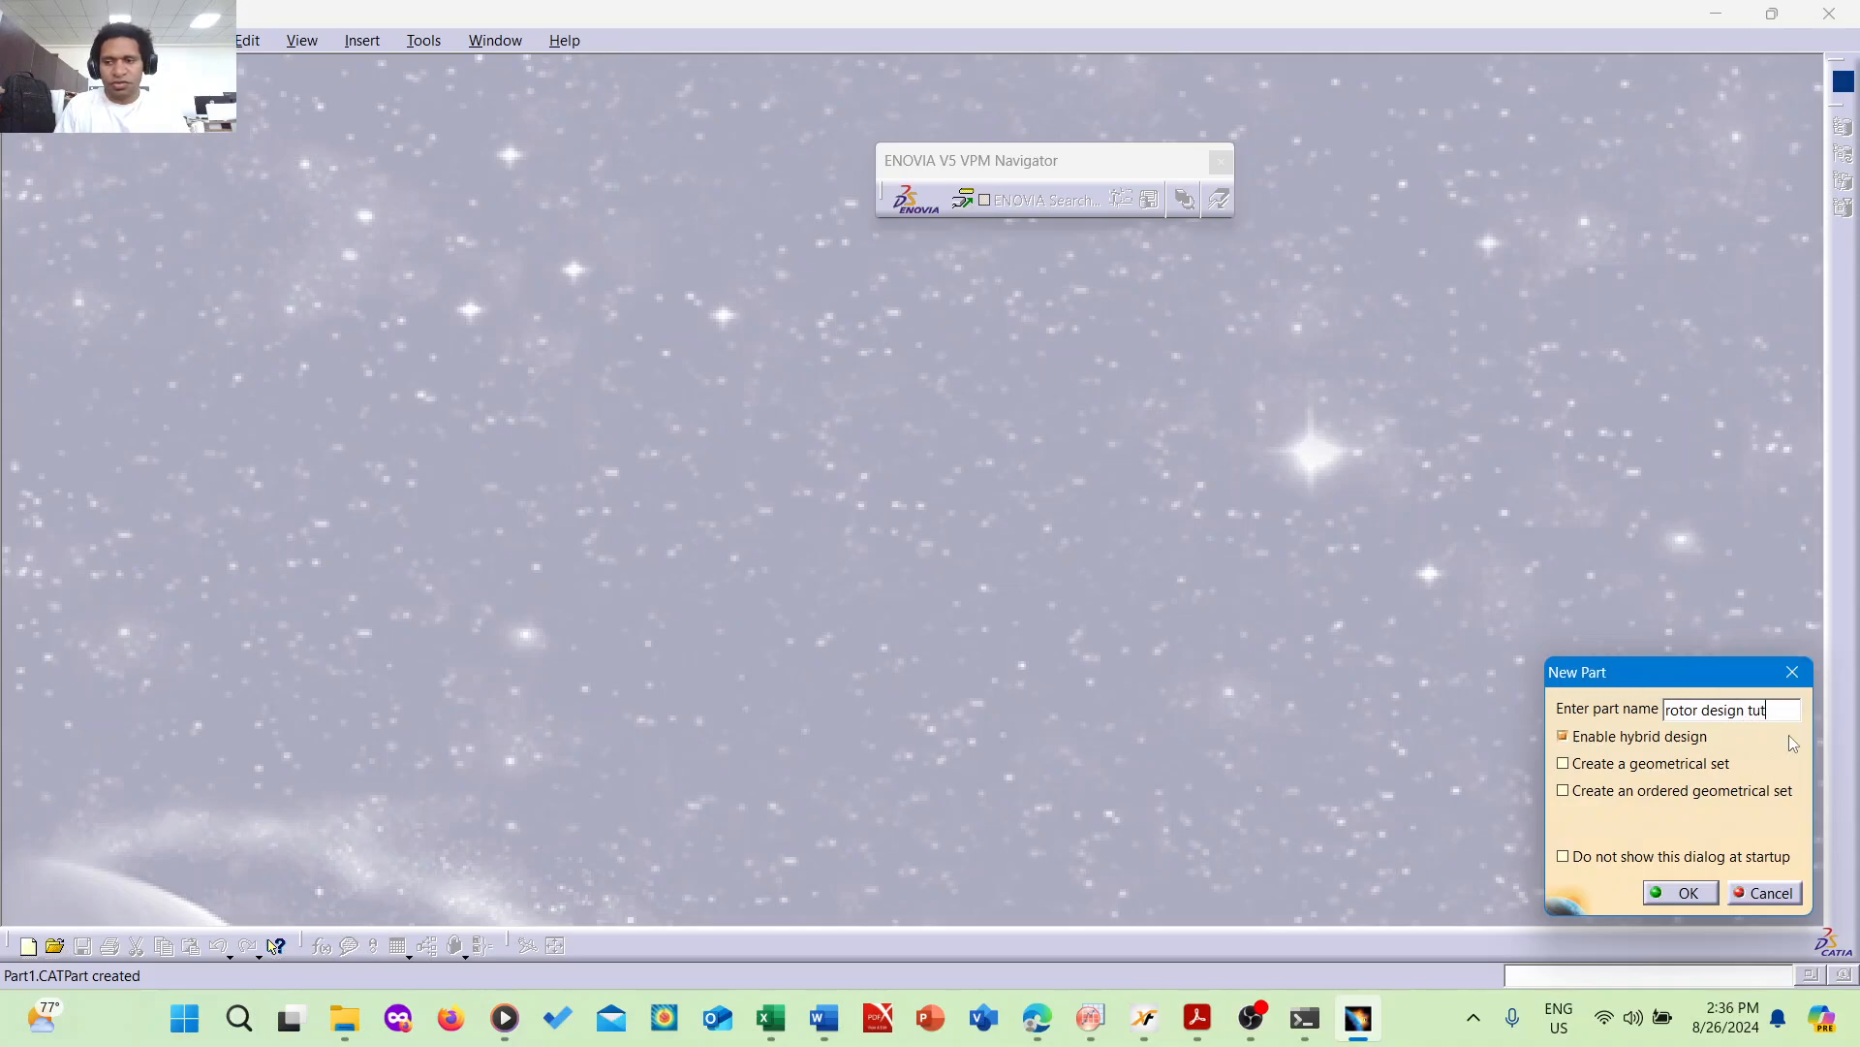
type("orial")
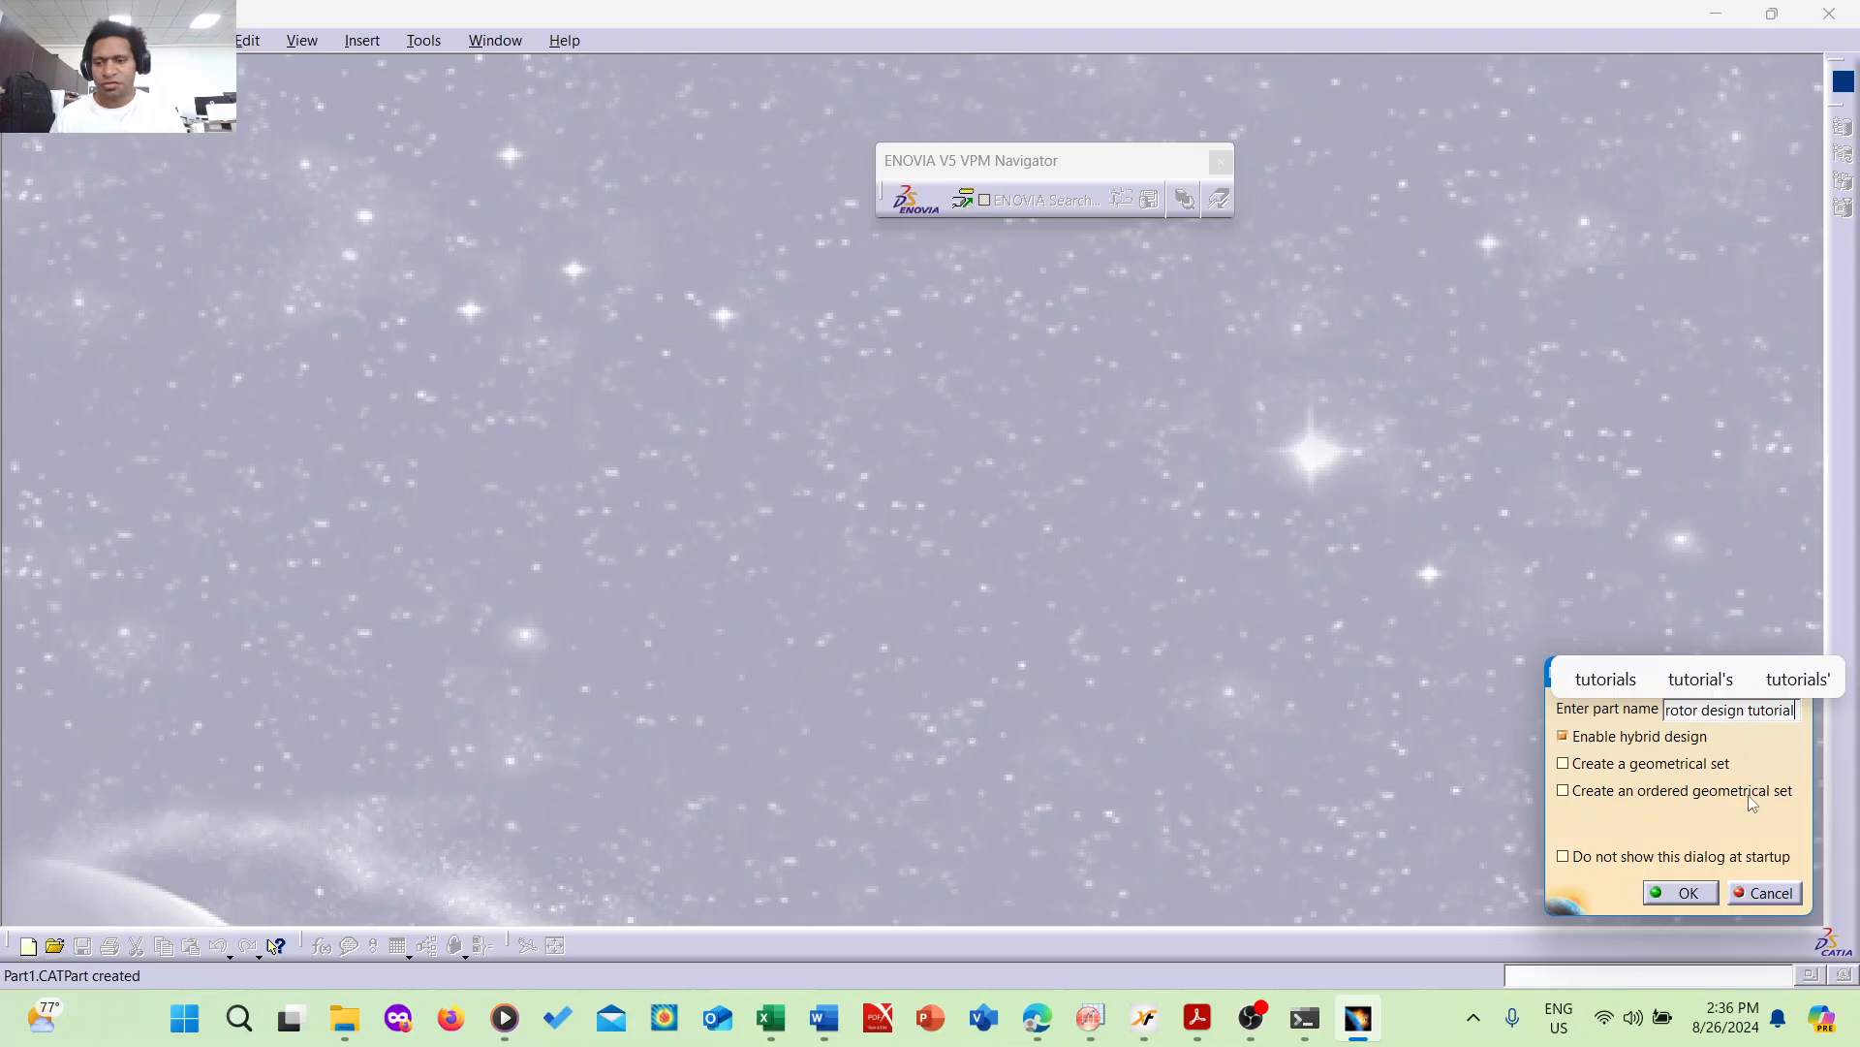
left_click(1687, 893)
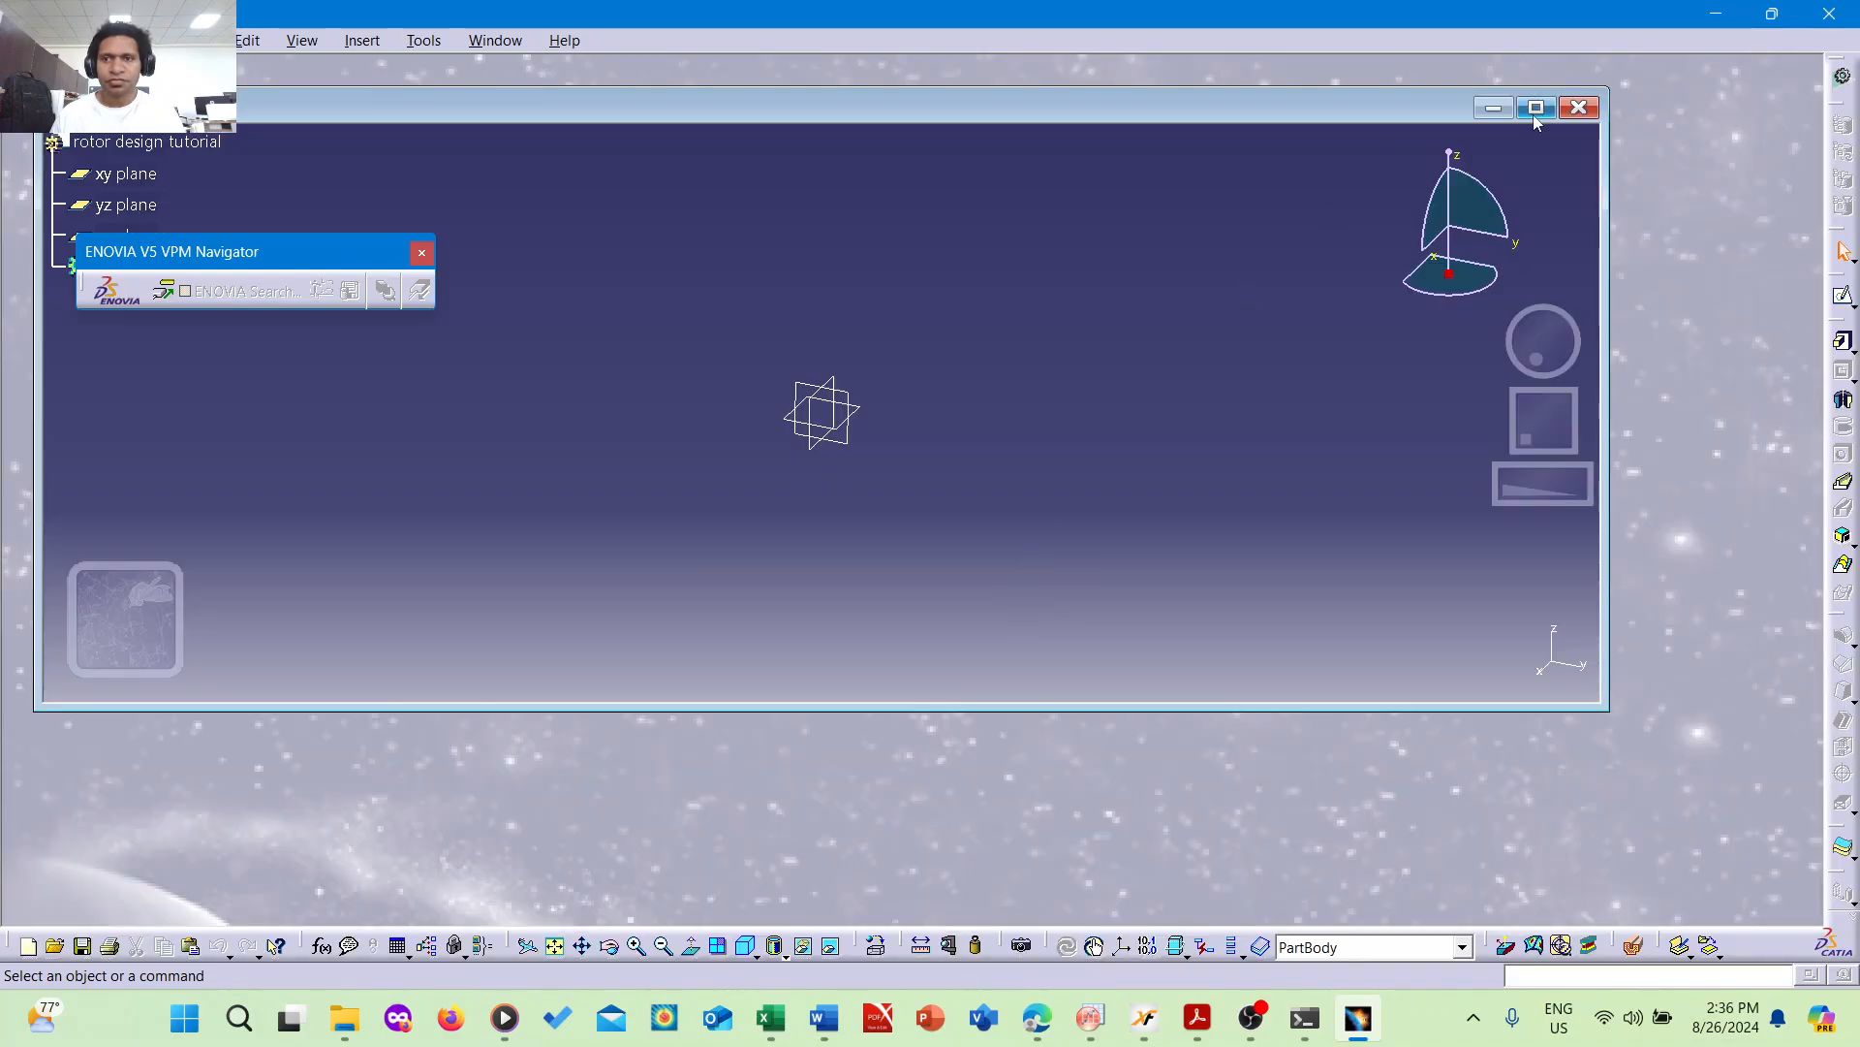
left_click(1535, 112)
left_click_drag(259, 251, 1330, 129)
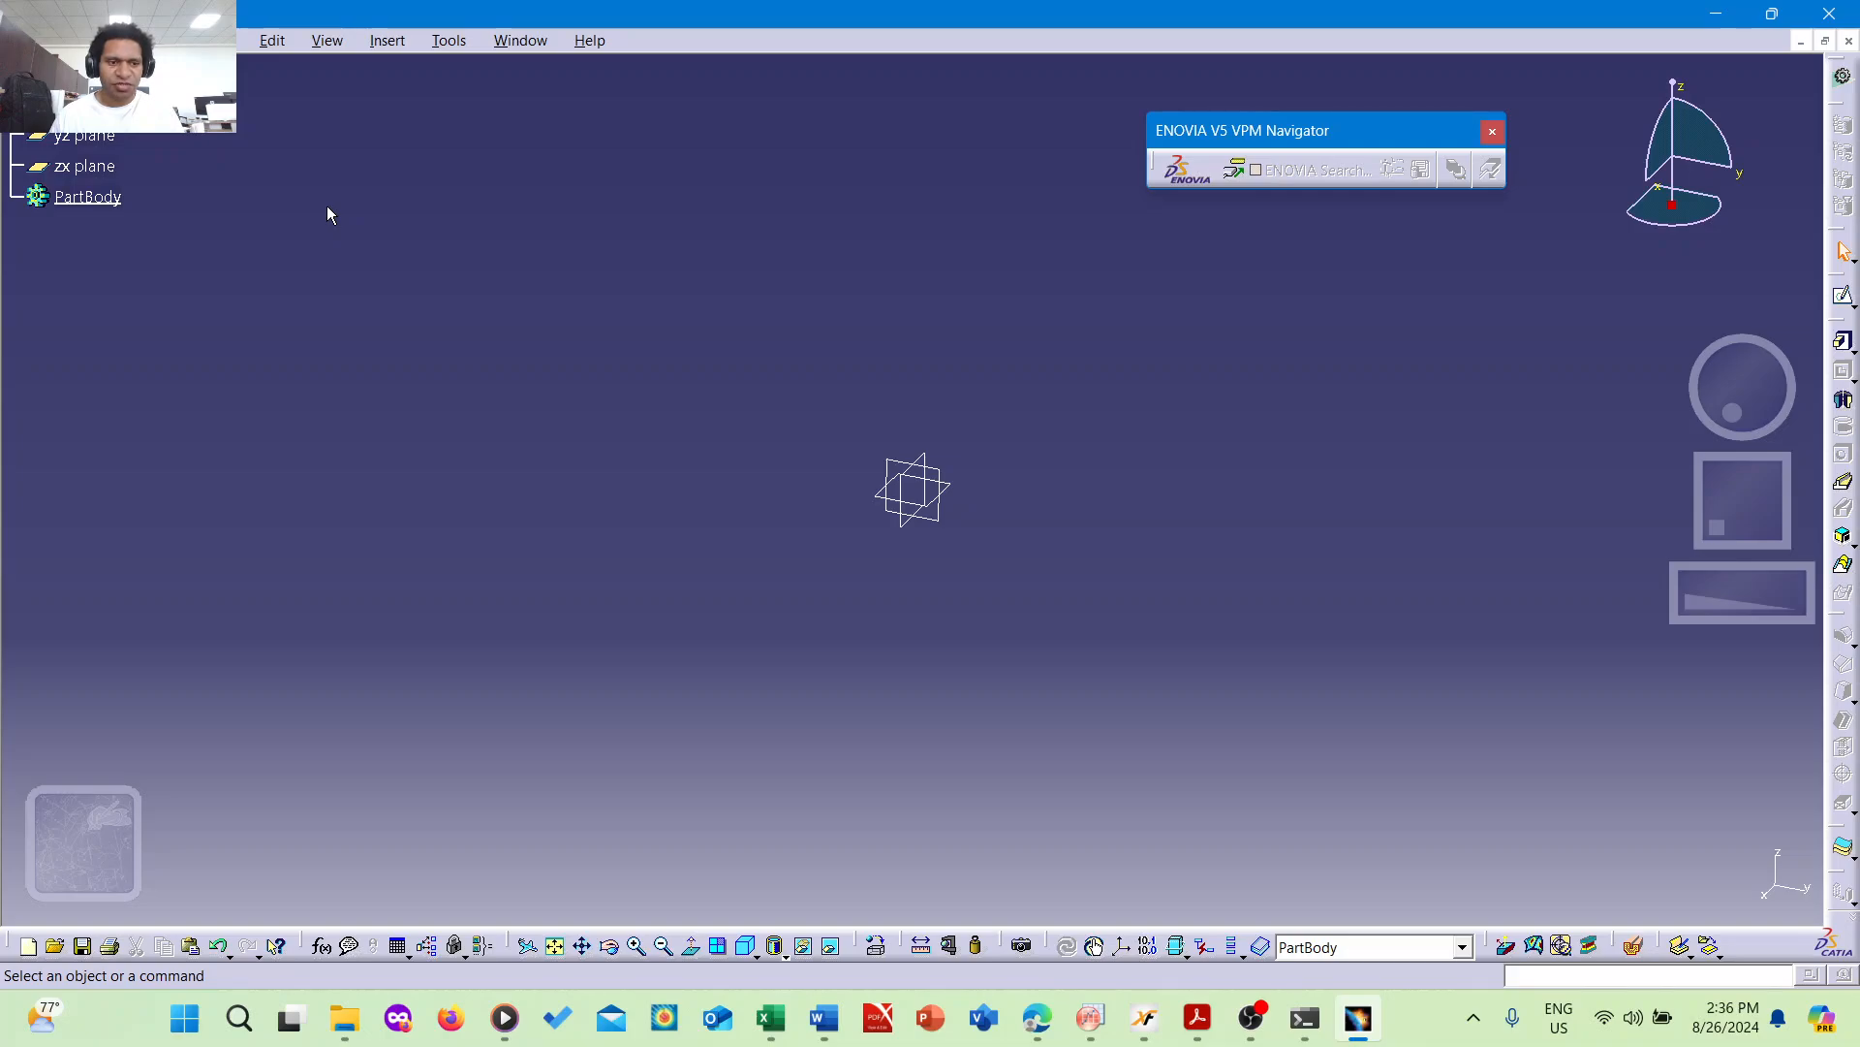
- Switch to the Word document Document5 and highlight the first list item, "Get the airfoil of the rotor blade", in yellow
left_click(1728, 16)
mouse_move(833, 1022)
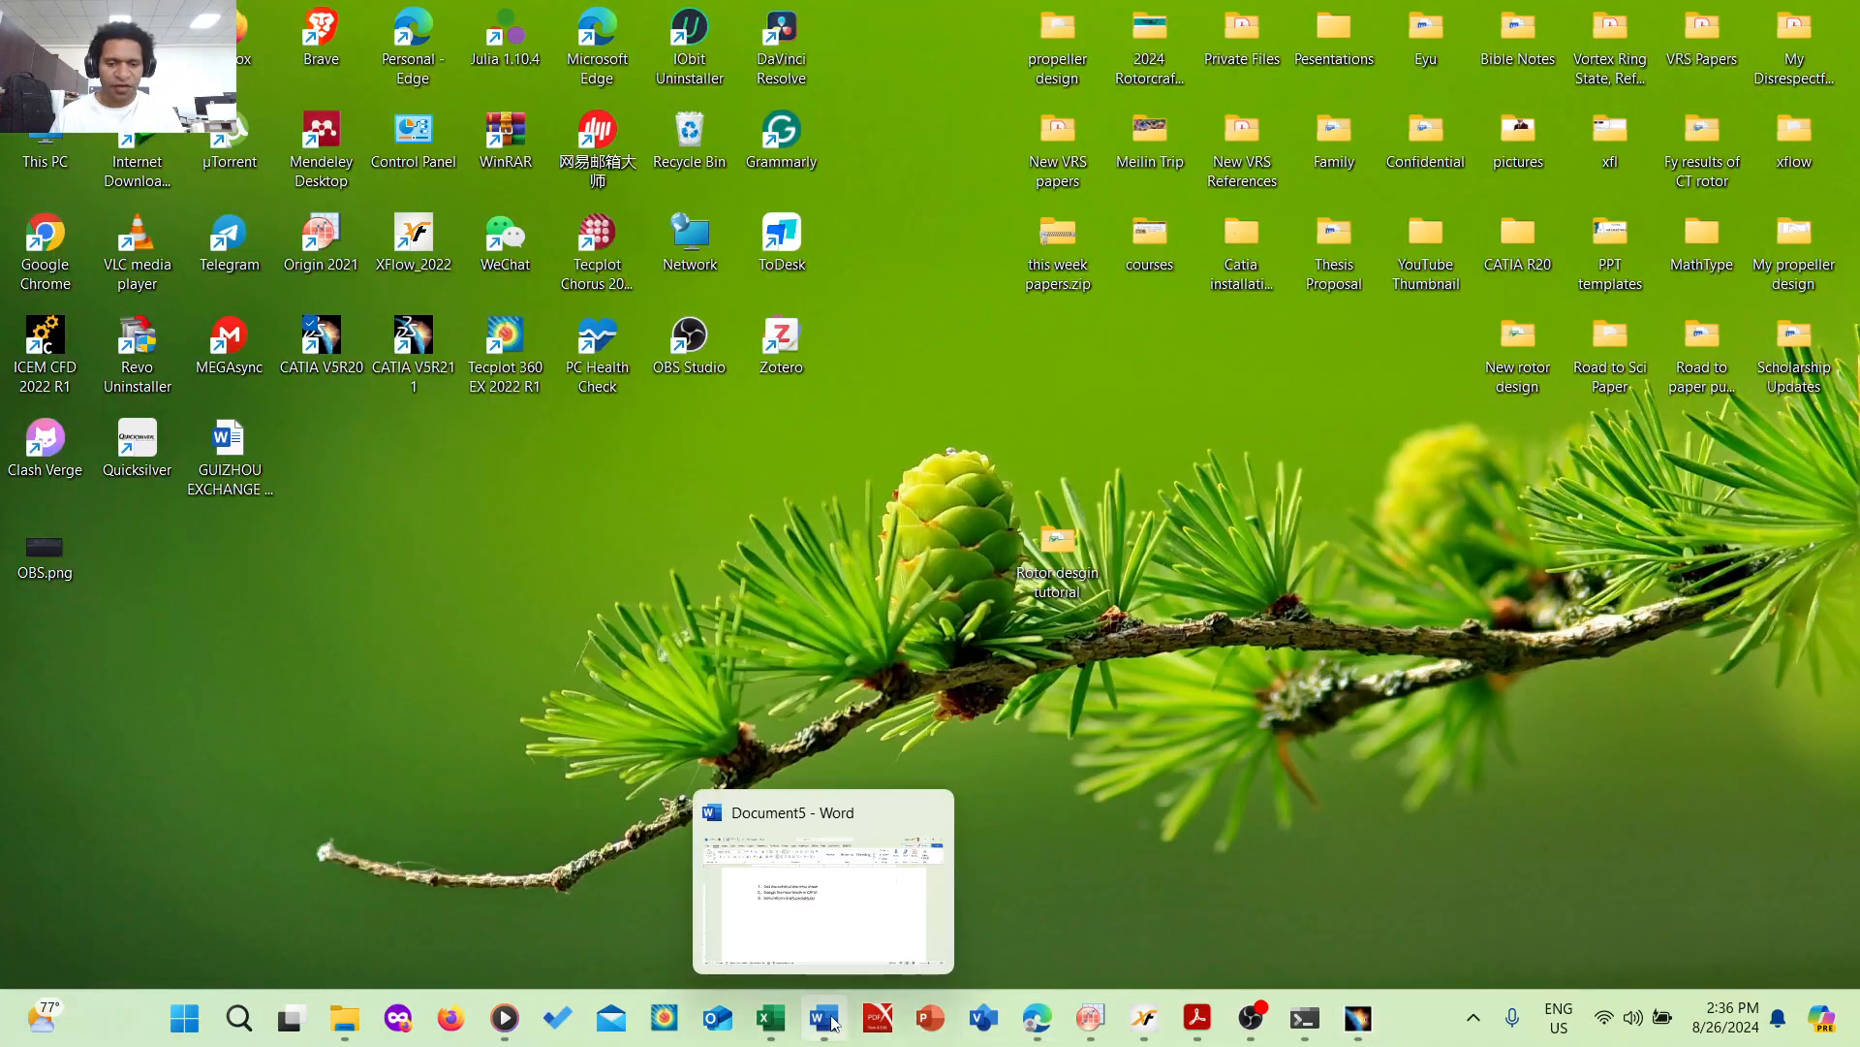
left_click(825, 1019)
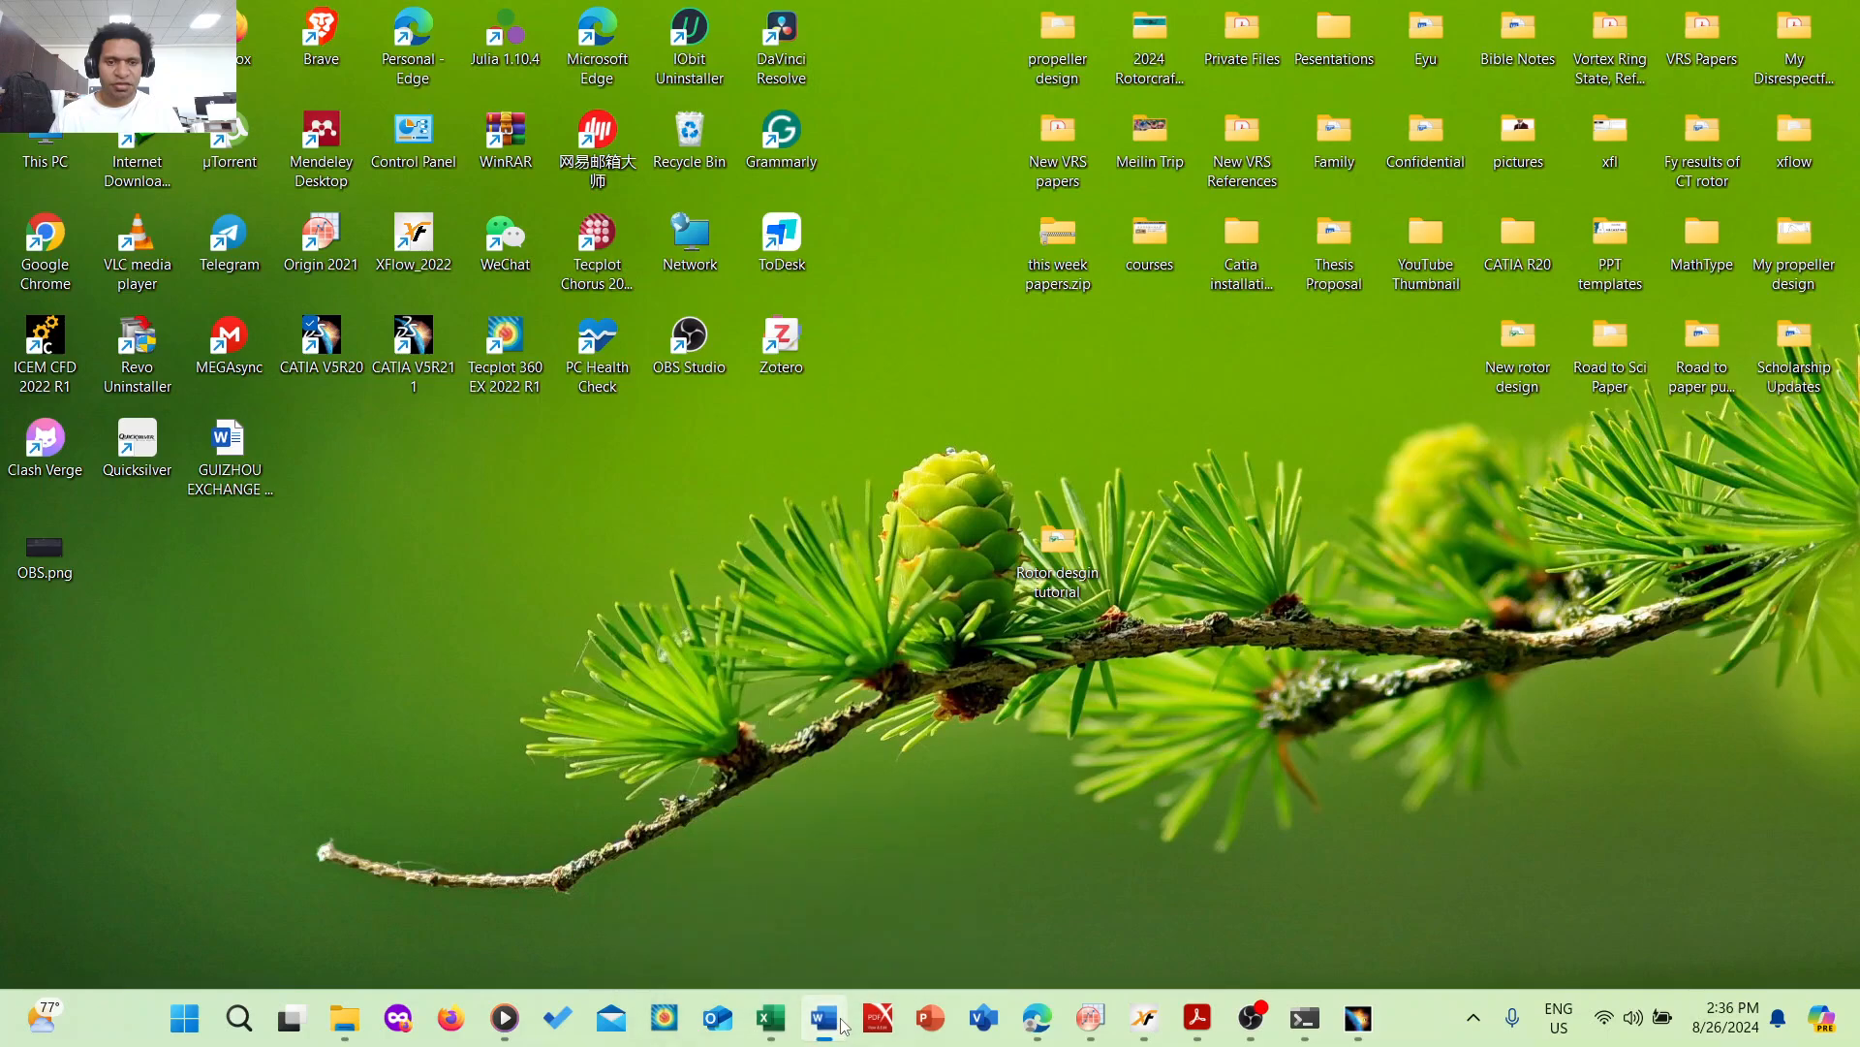
left_click_drag(921, 378, 473, 390)
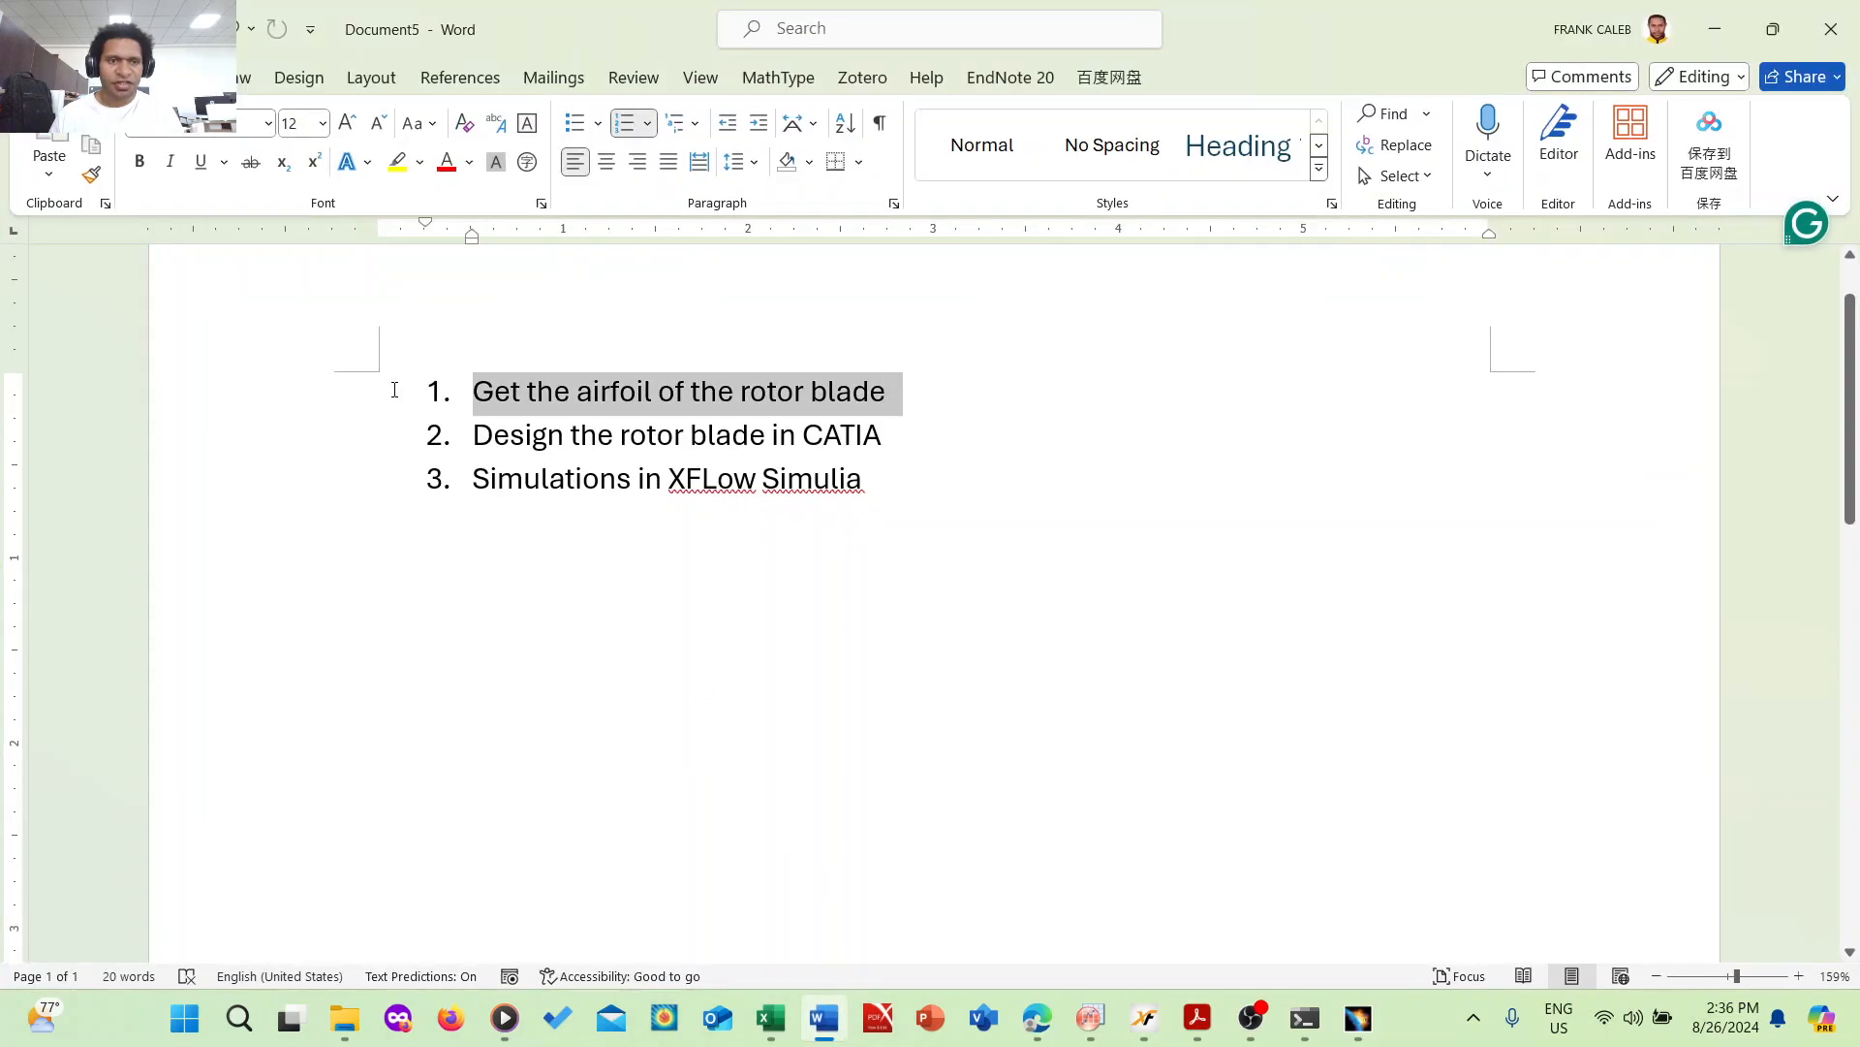
left_click(397, 162)
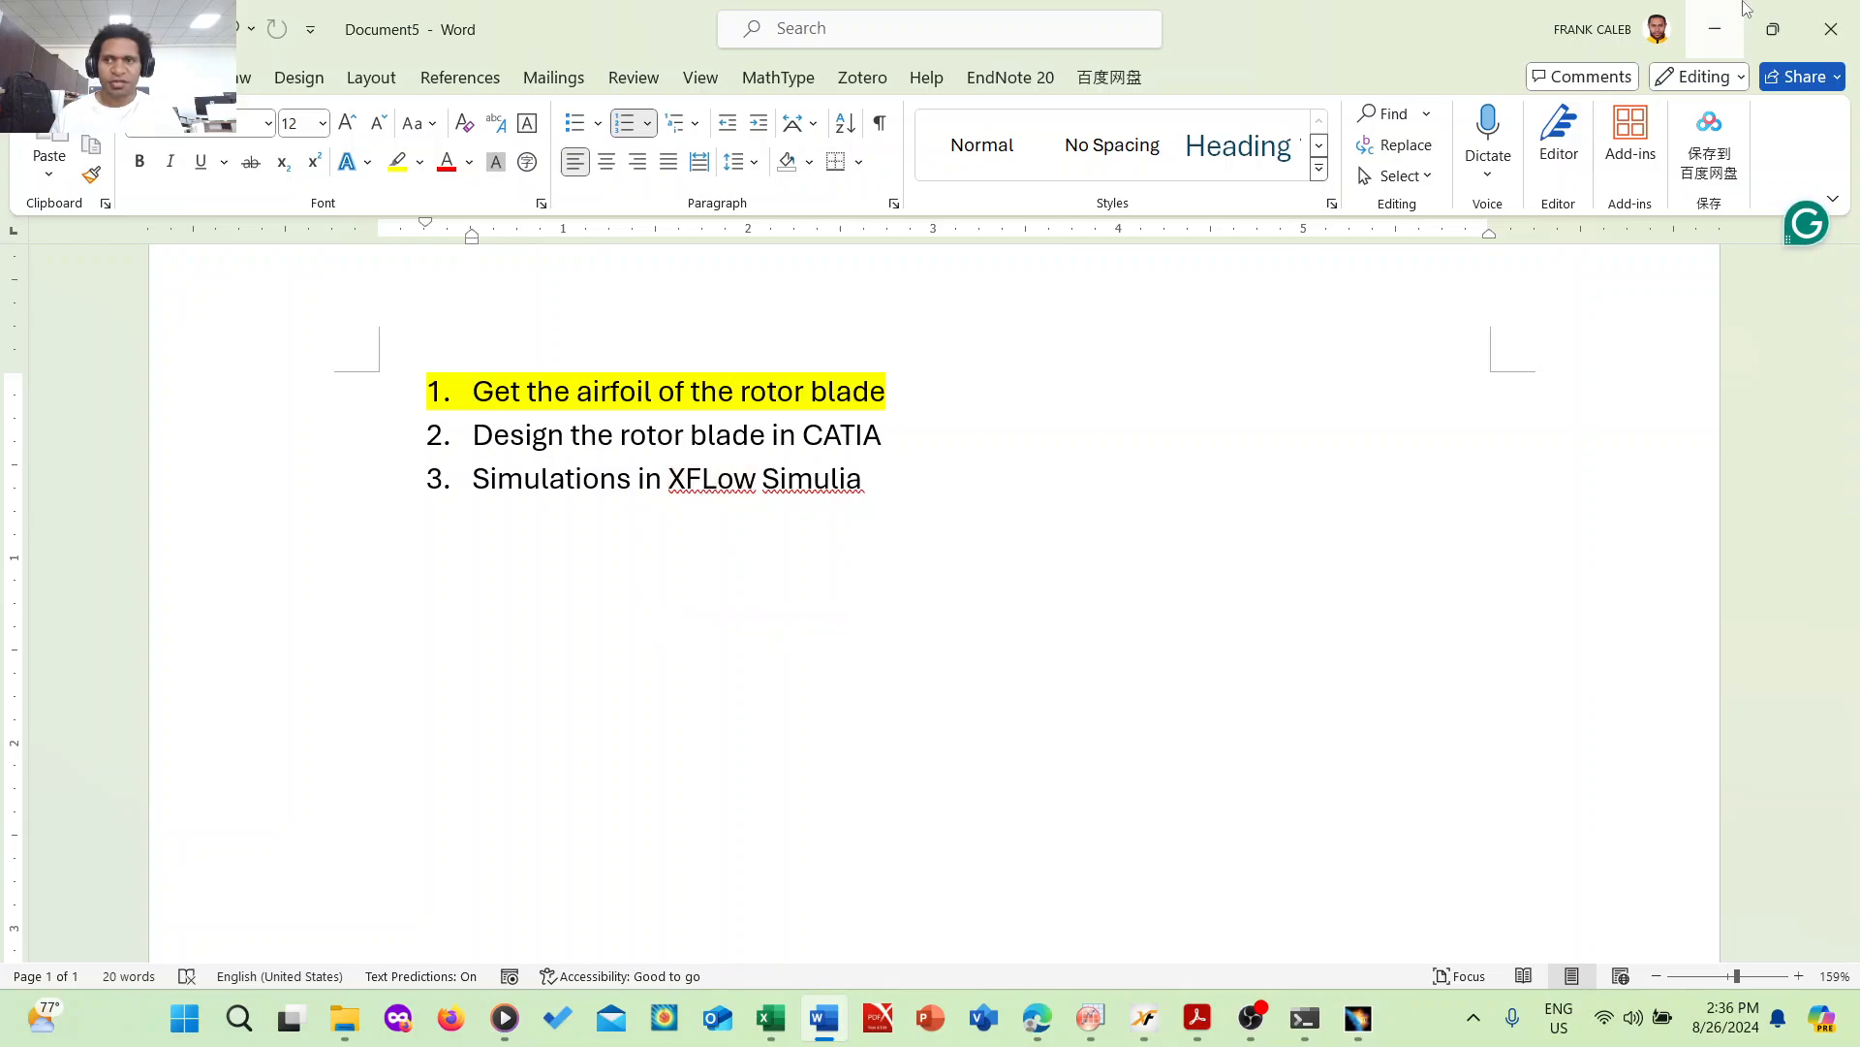
left_click(823, 1018)
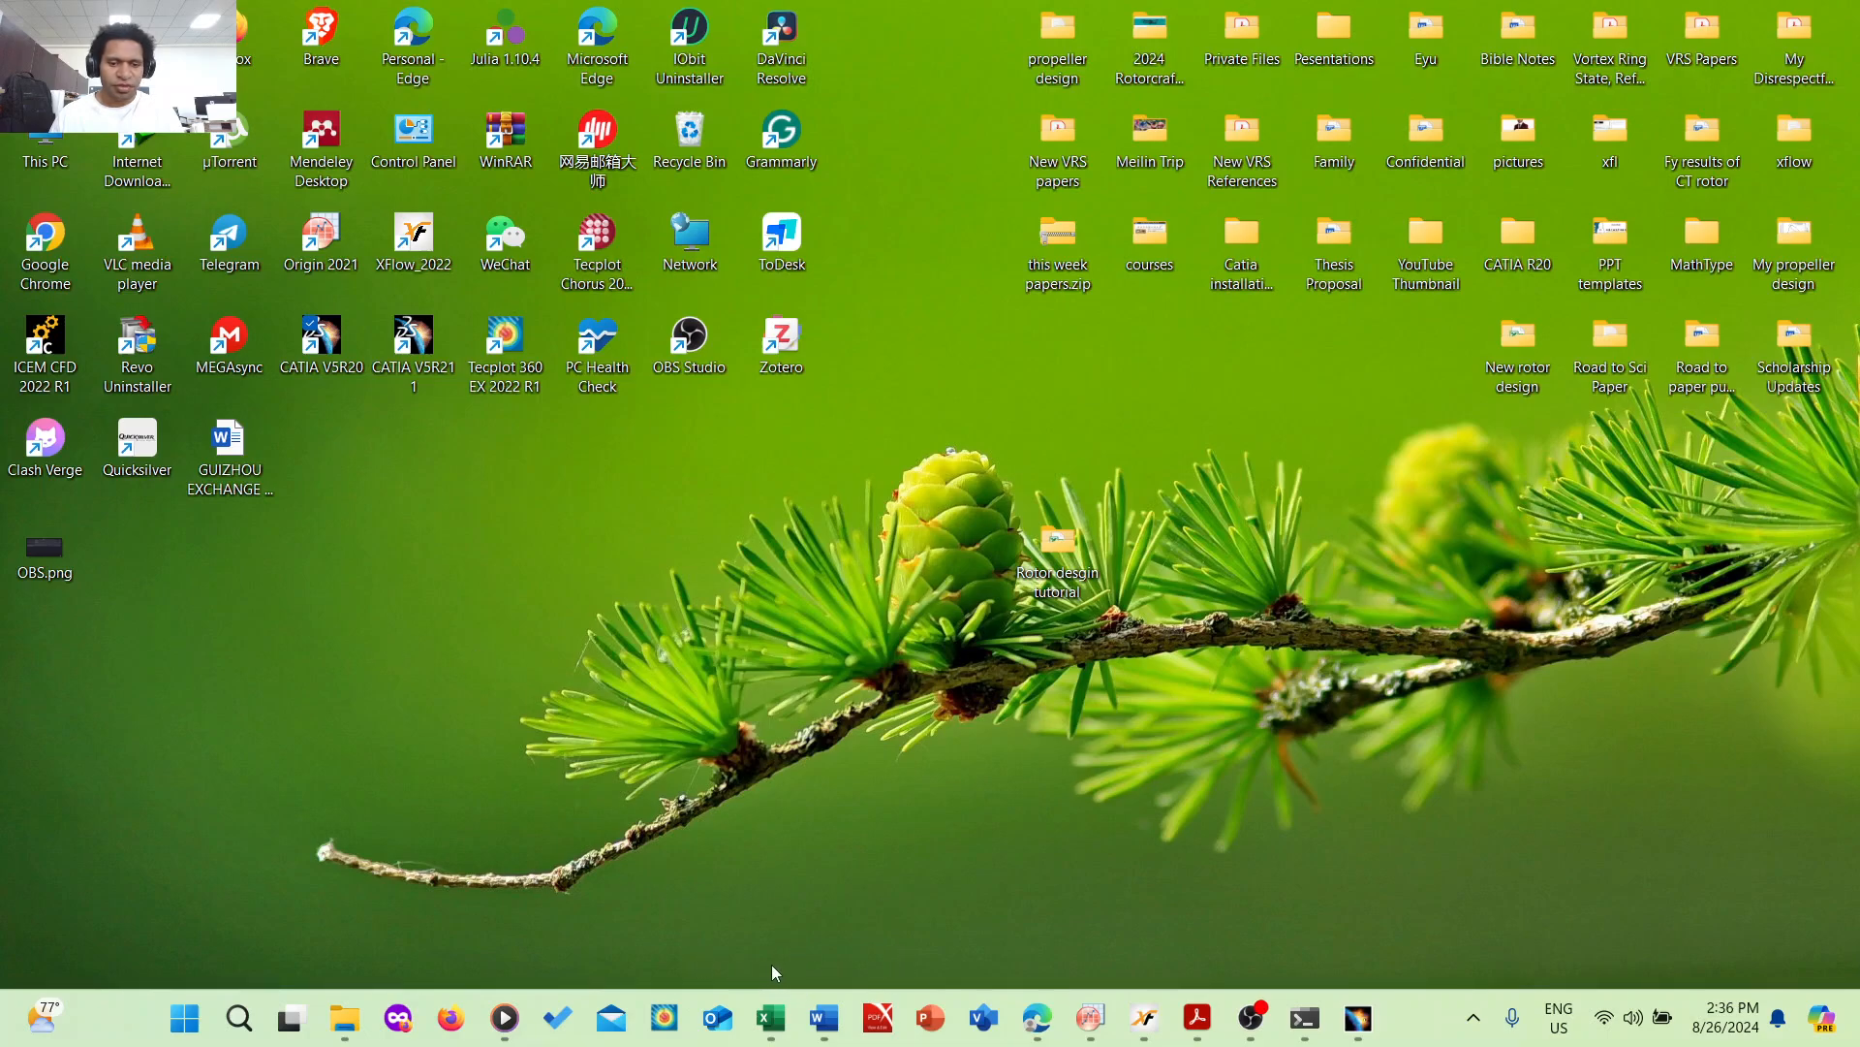
- Switch to GSD_PointSplineLoftFromExcel.xls and run the Feuil1.Main macro with entity type 2 to create points and splines
mouse_move(771, 1017)
left_click(788, 848)
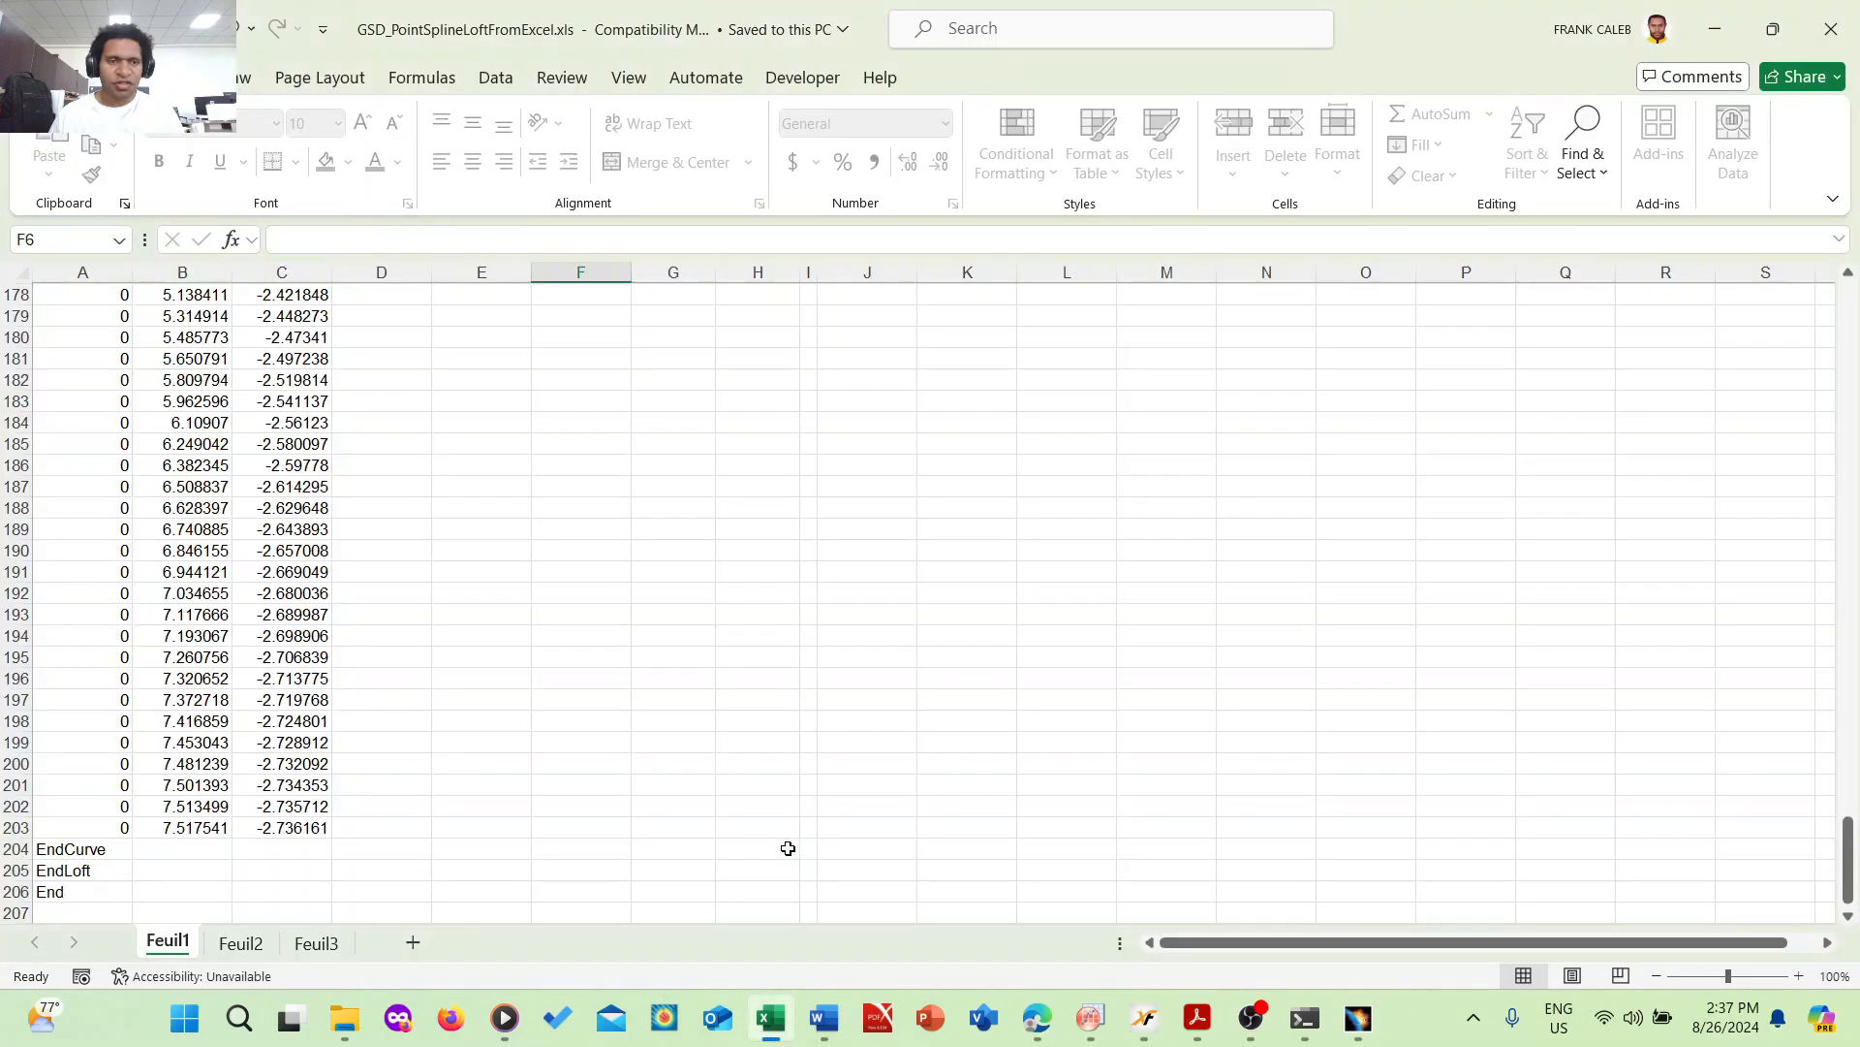
left_click_drag(1848, 858, 1858, 233)
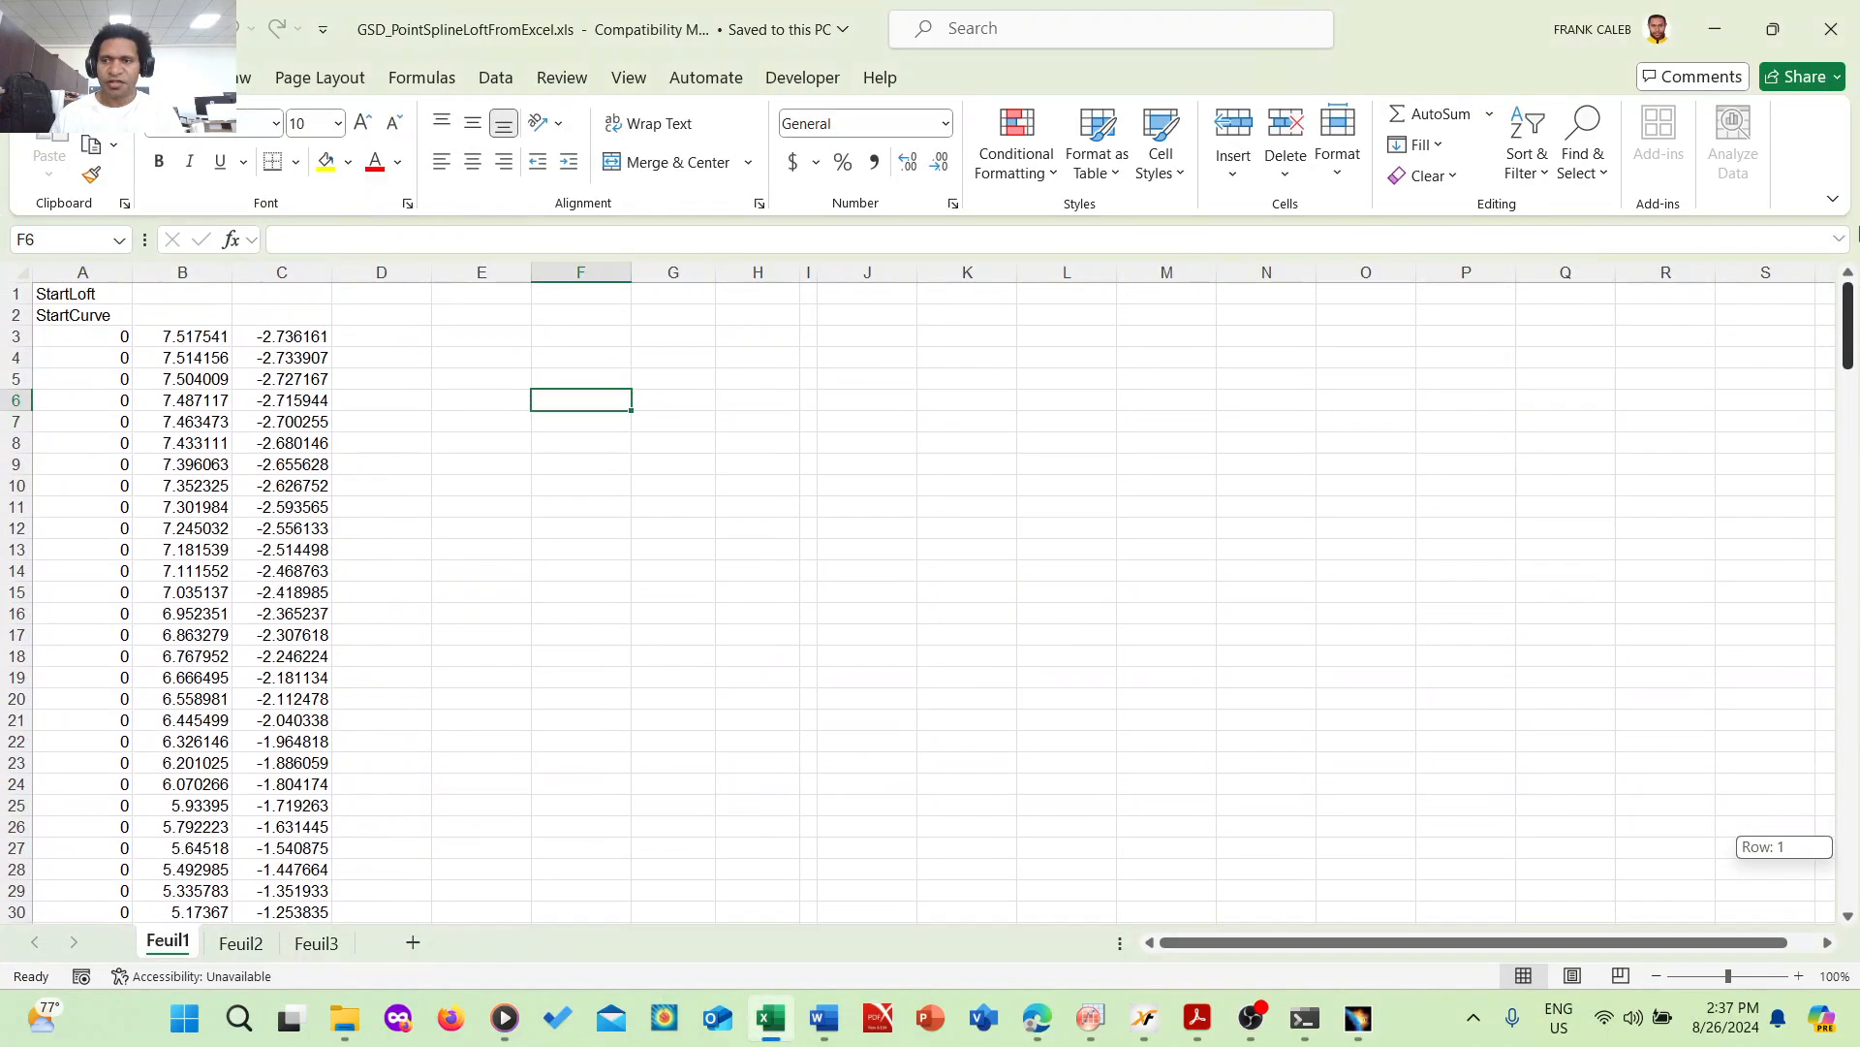
left_click(578, 376)
left_click(95, 294)
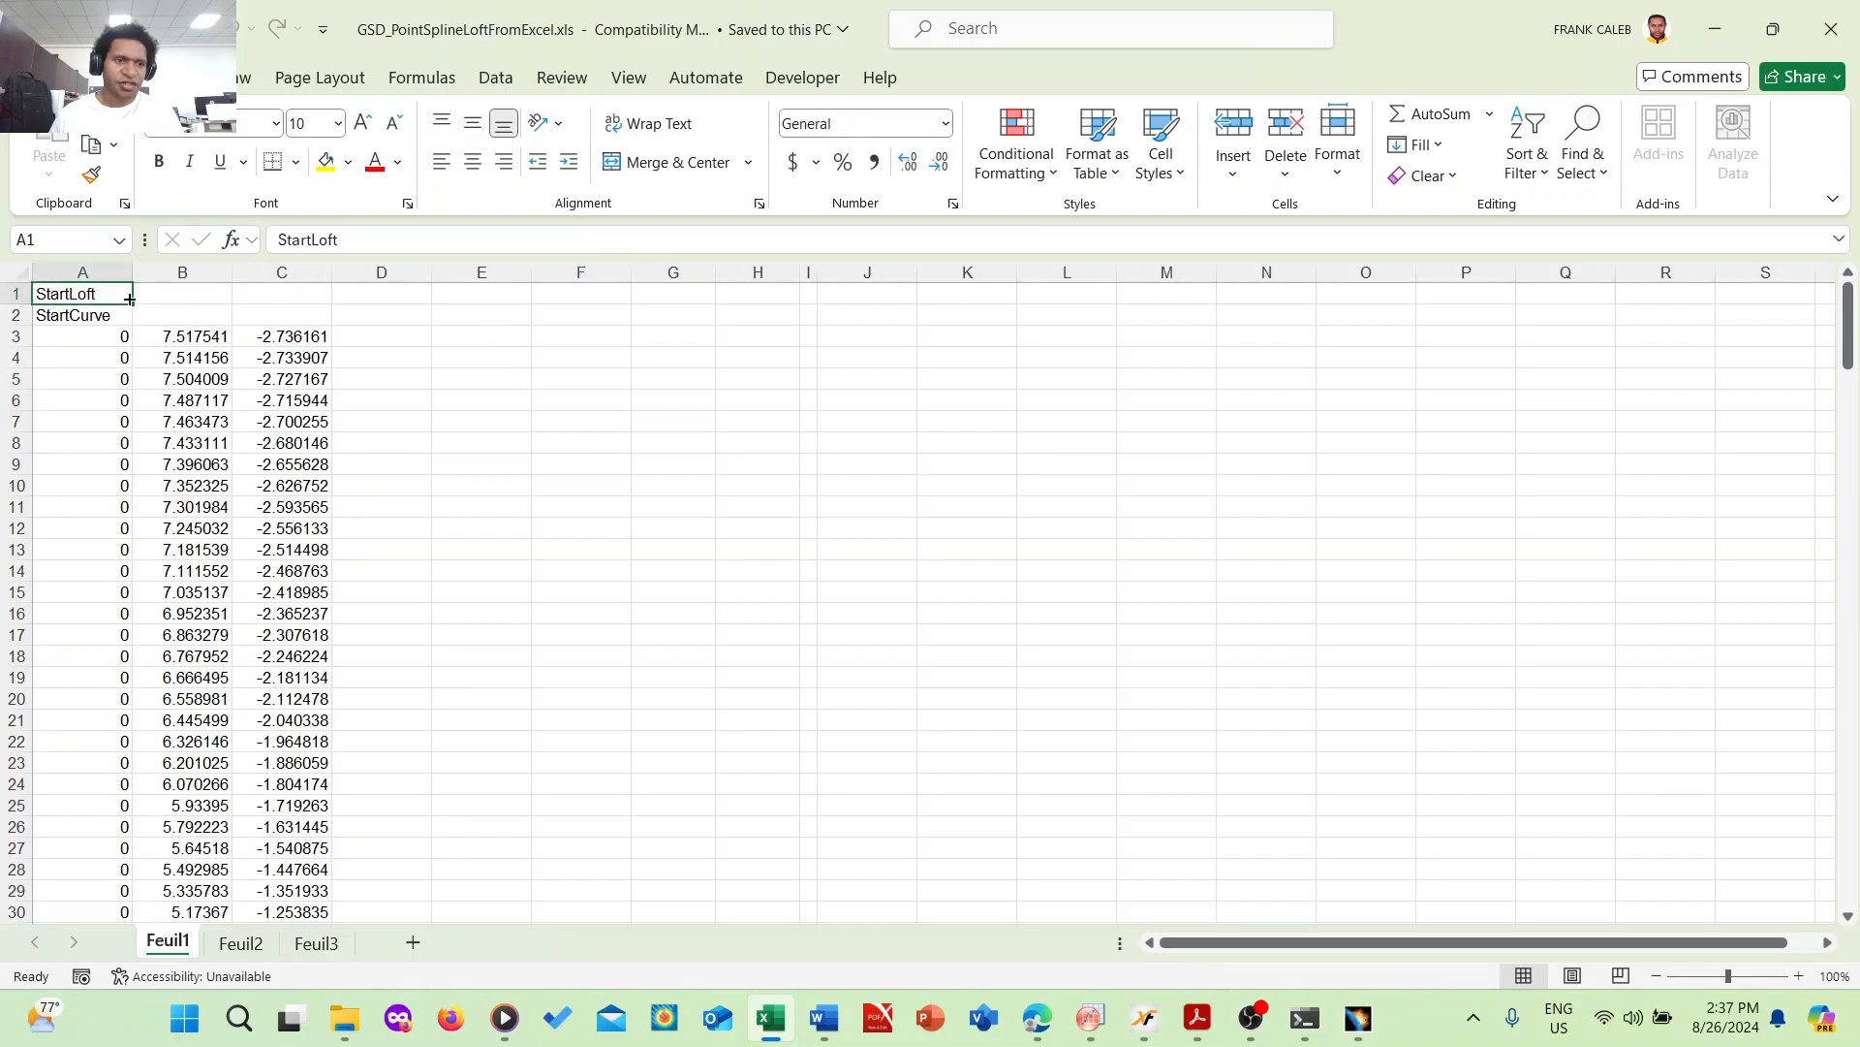
left_click(637, 83)
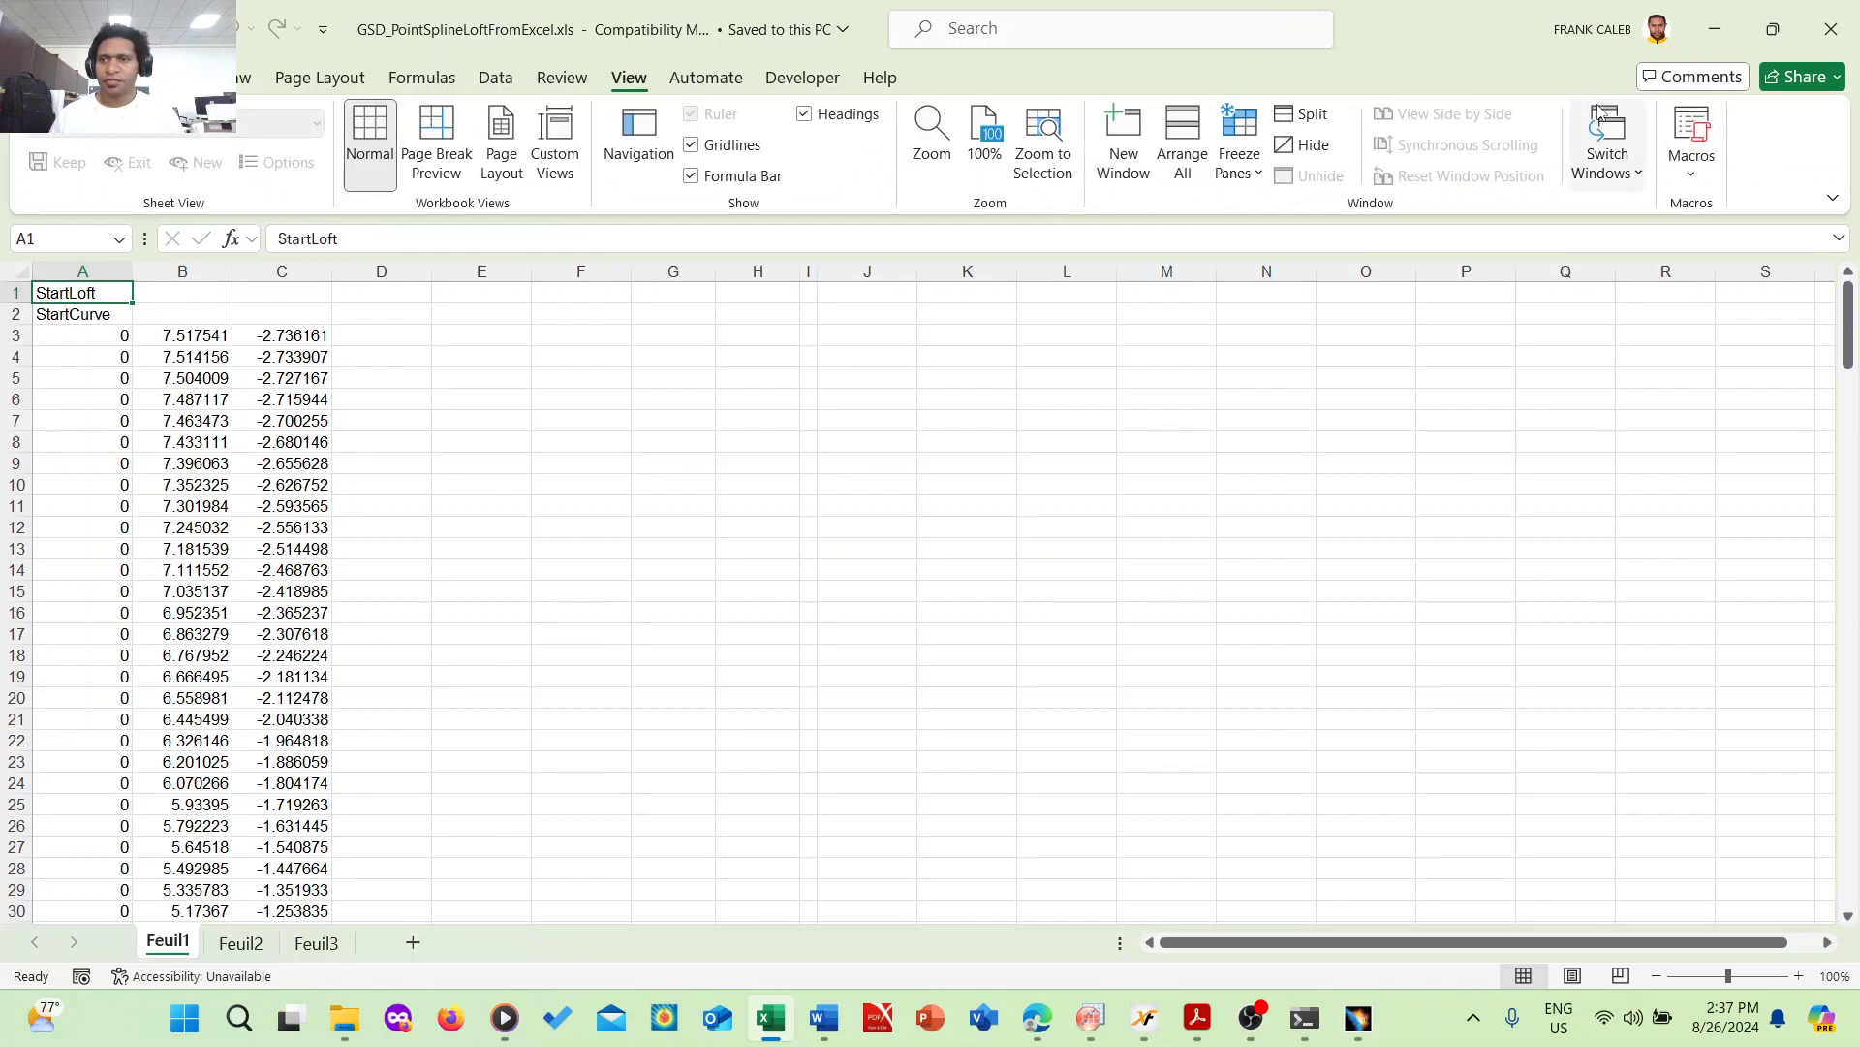
left_click(1694, 167)
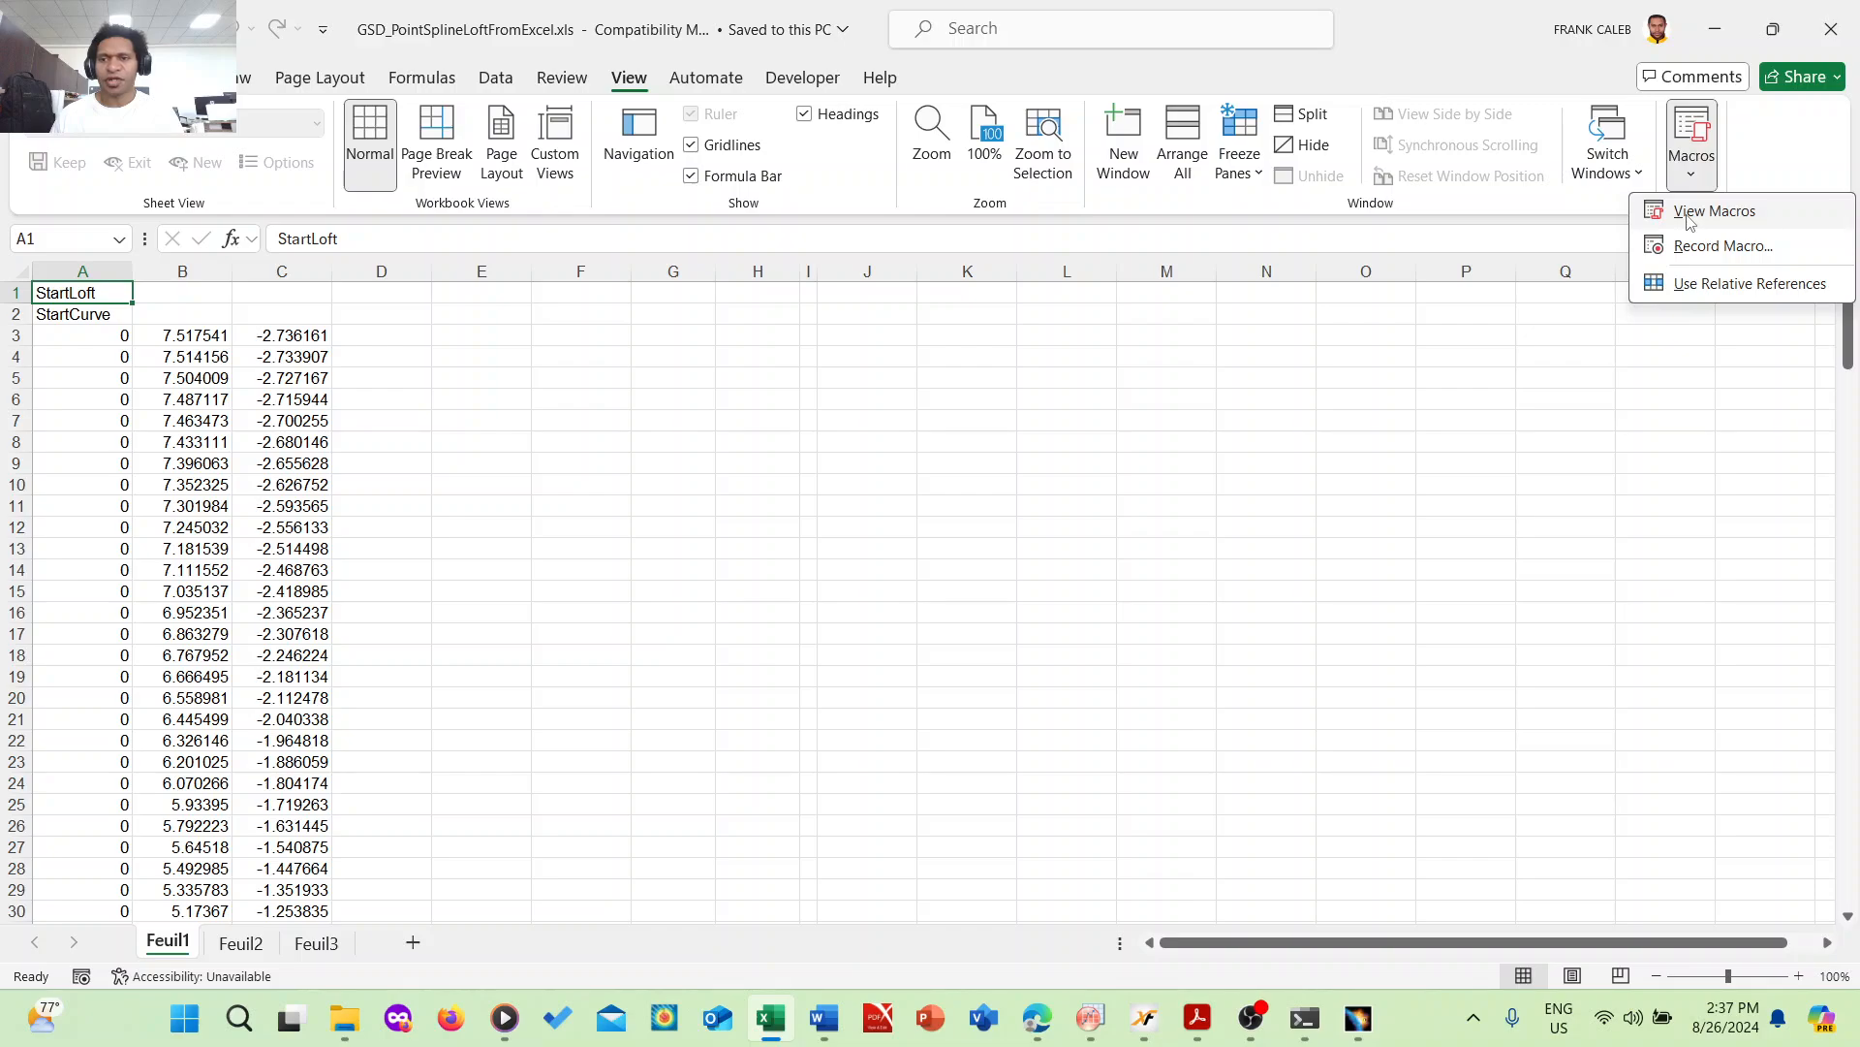
left_click(1713, 212)
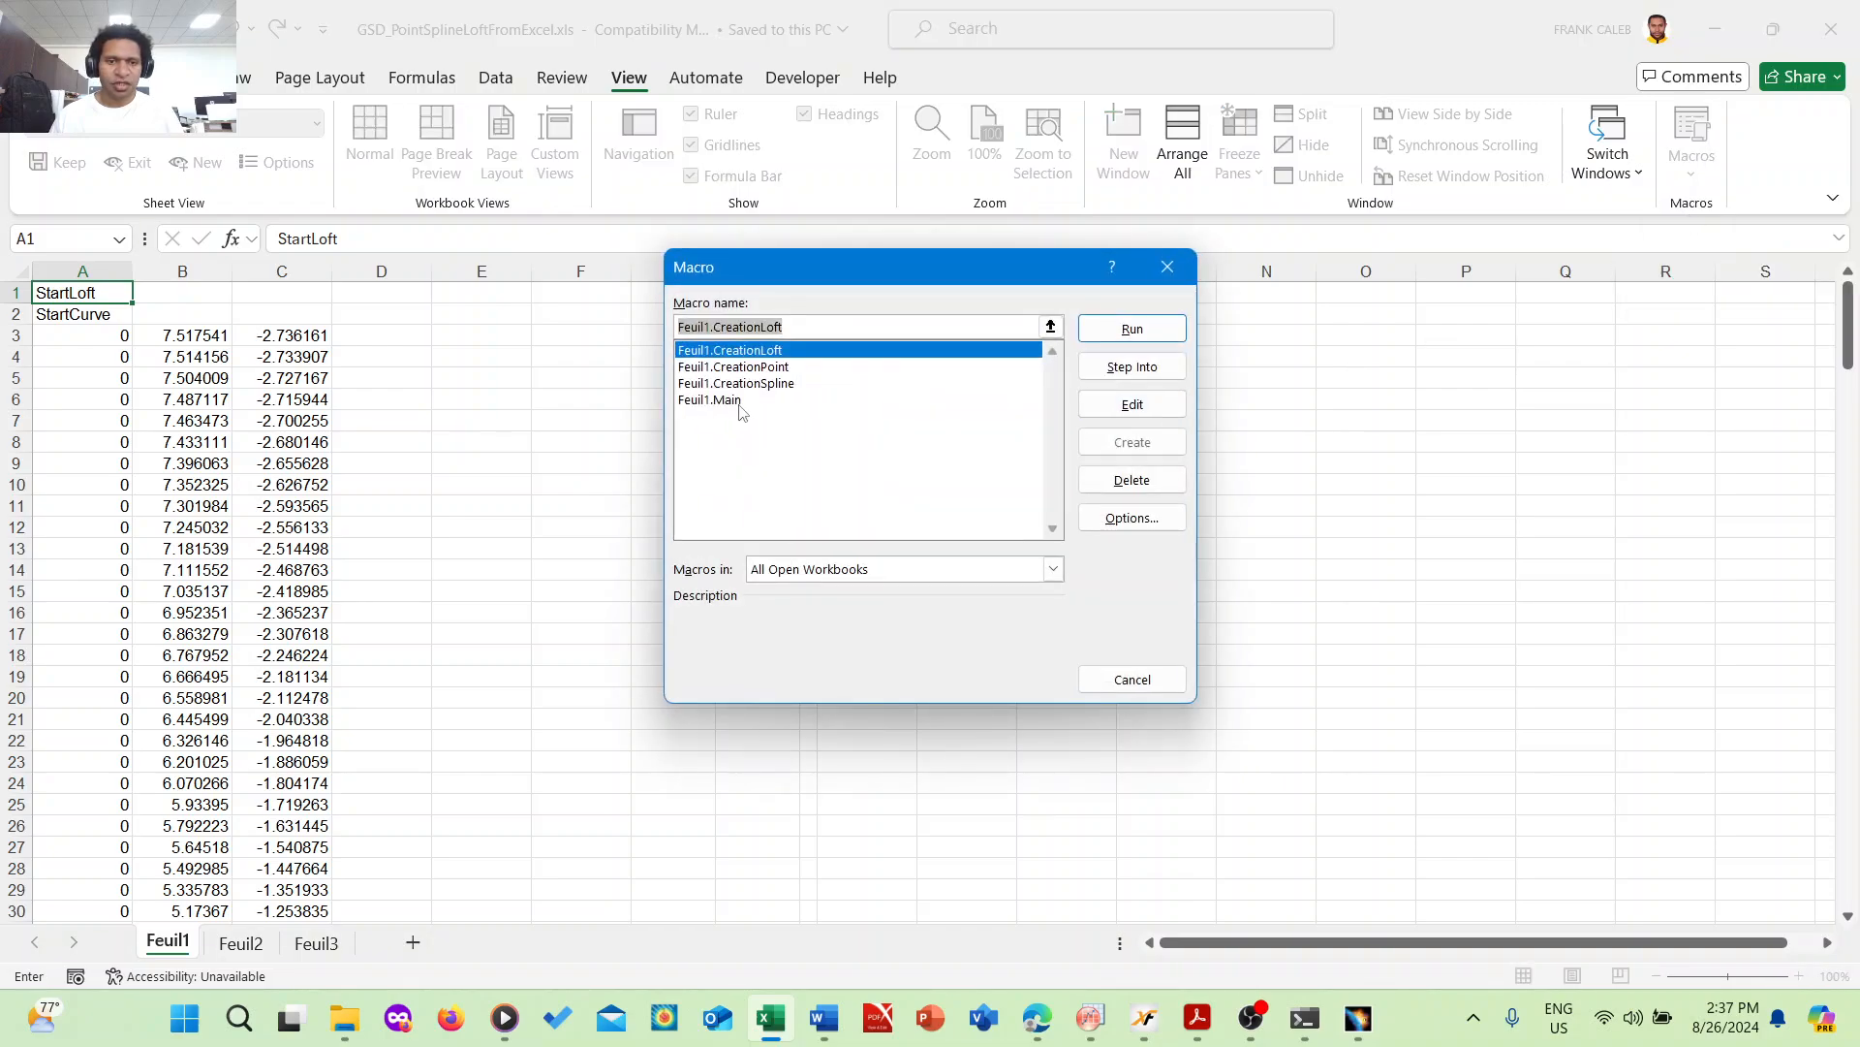
left_click(742, 404)
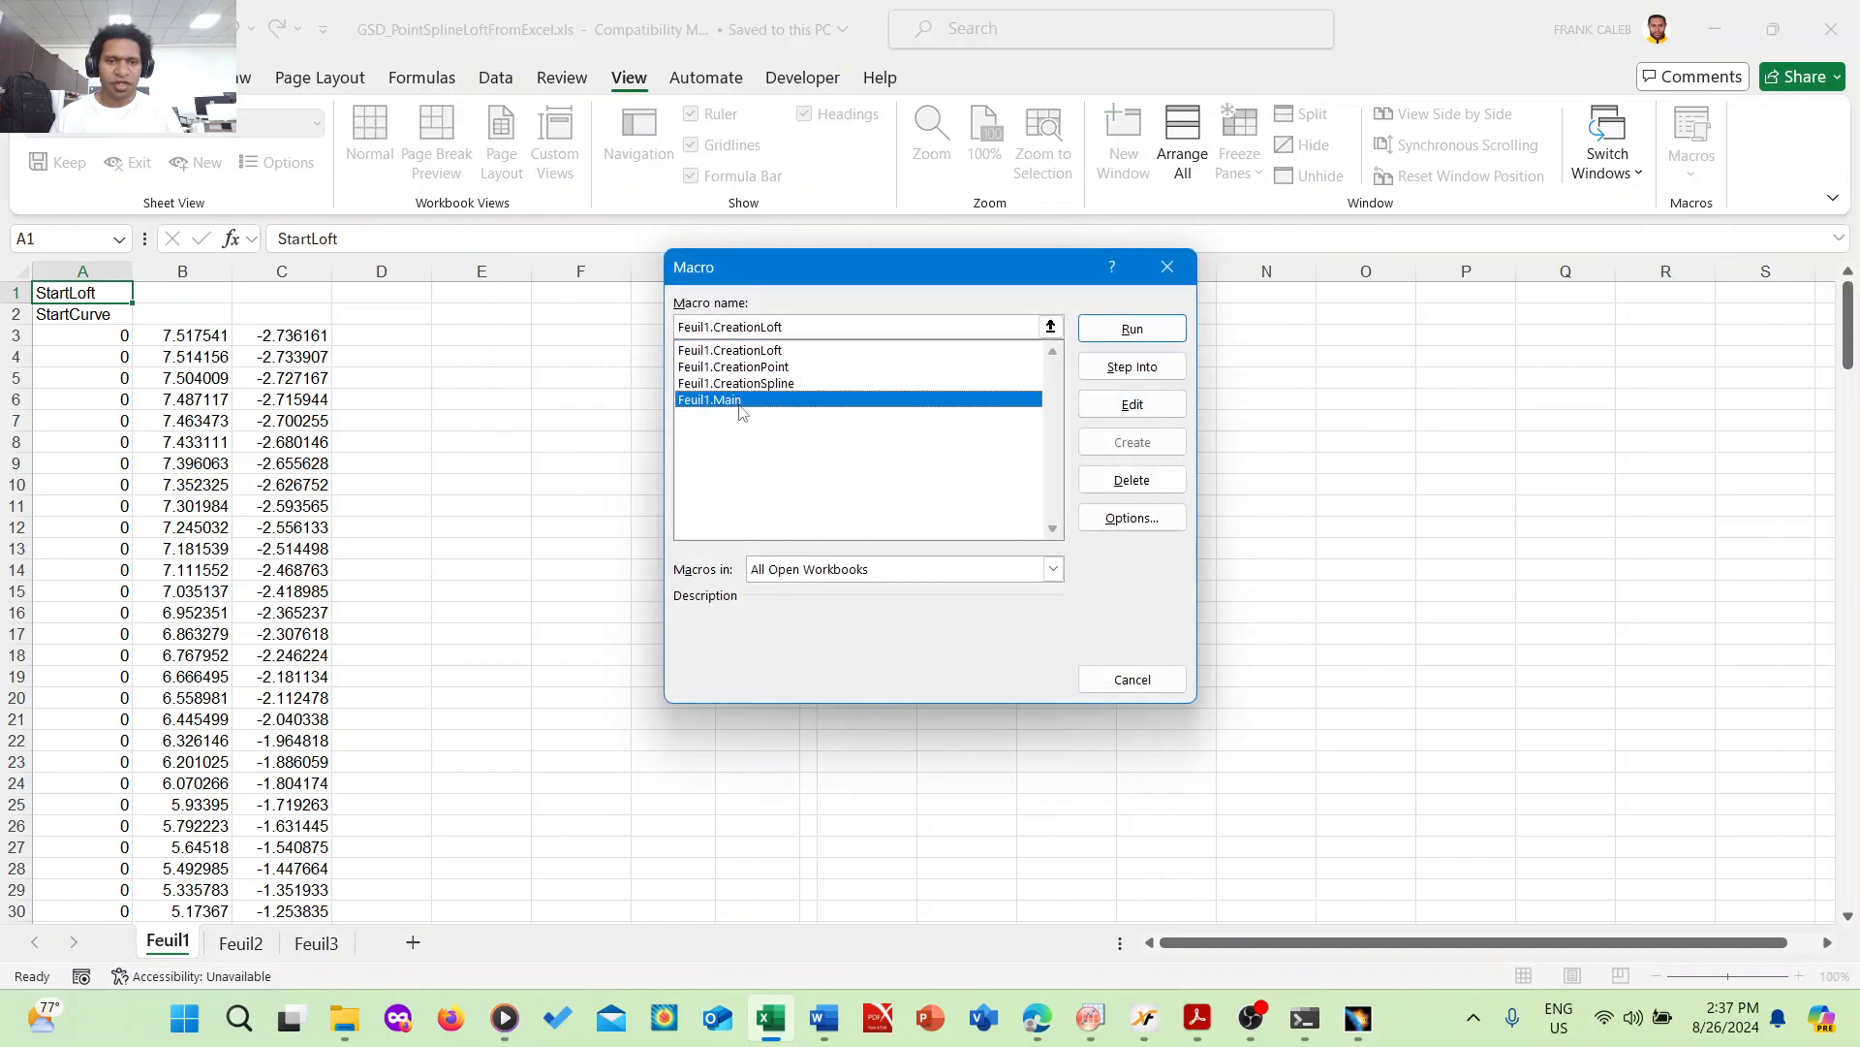
left_click(1170, 333)
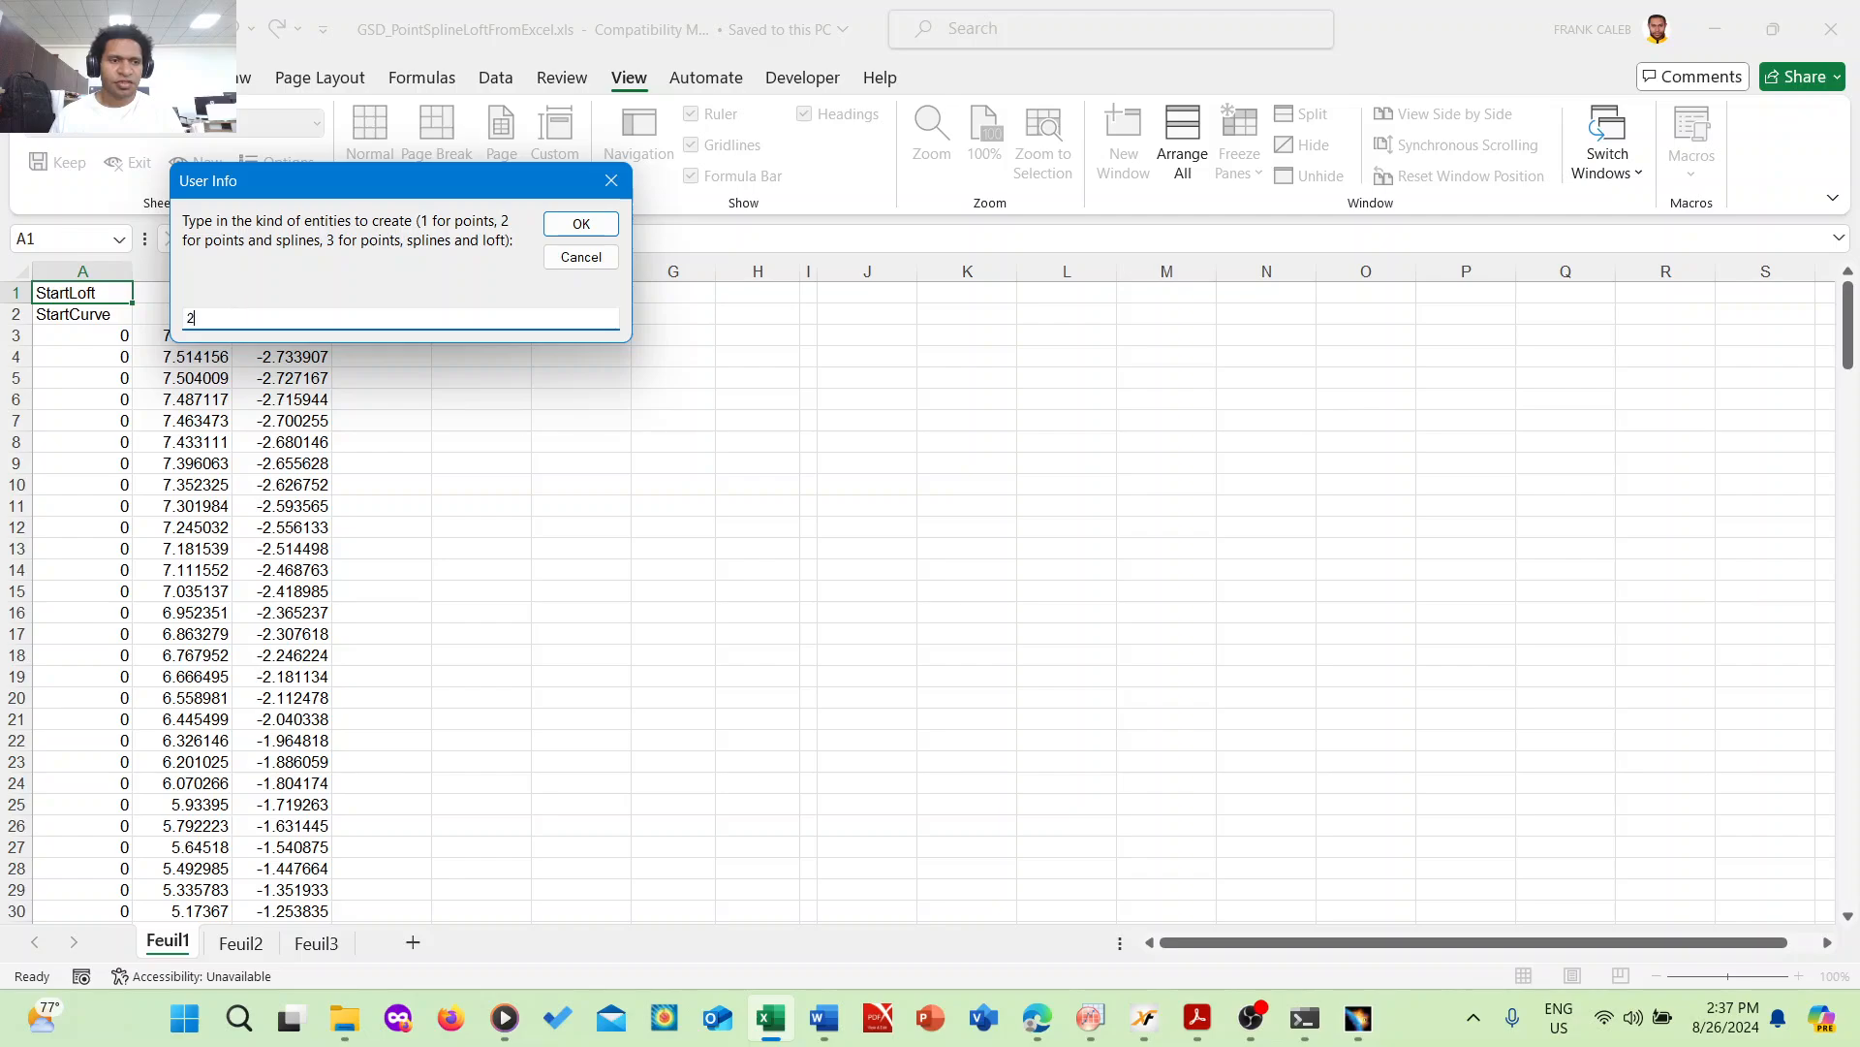
left_click(572, 224)
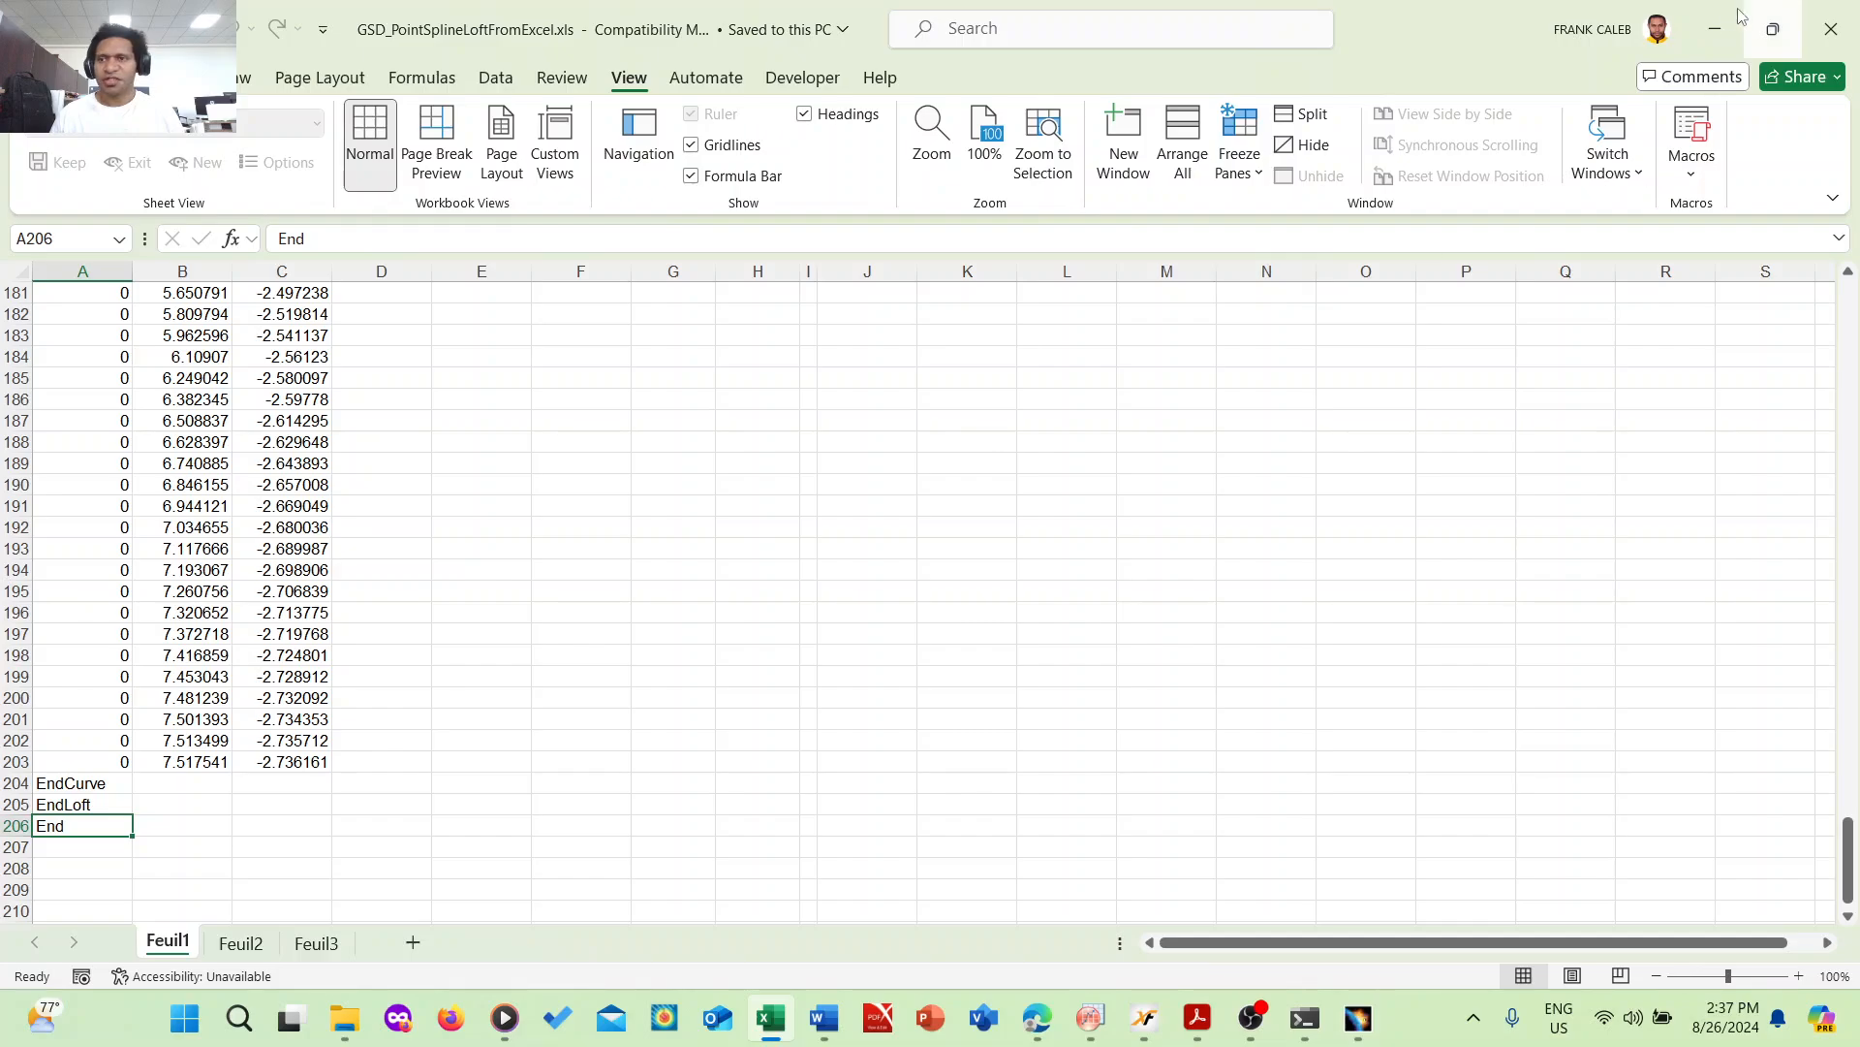
left_click(1717, 21)
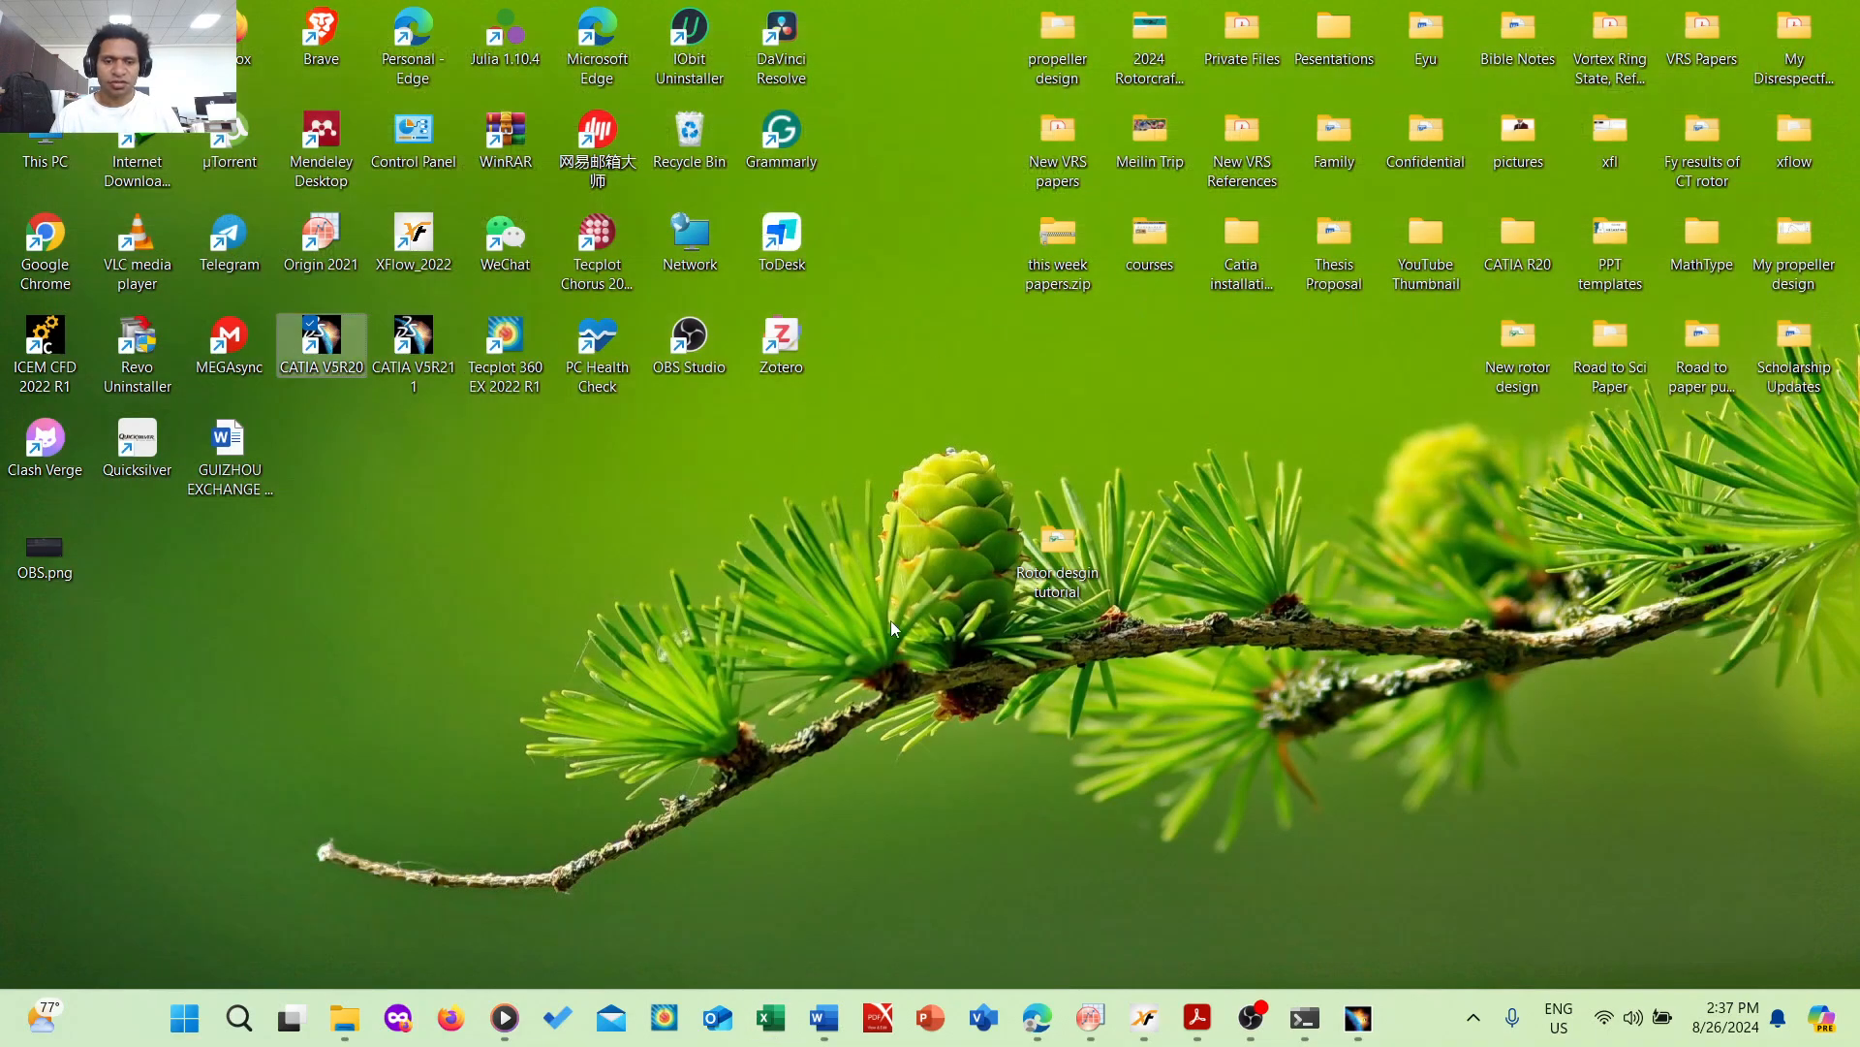
- Switch to the CATIA part window and hide all points of the airfoil geometry imported from Excel
left_click(1357, 1018)
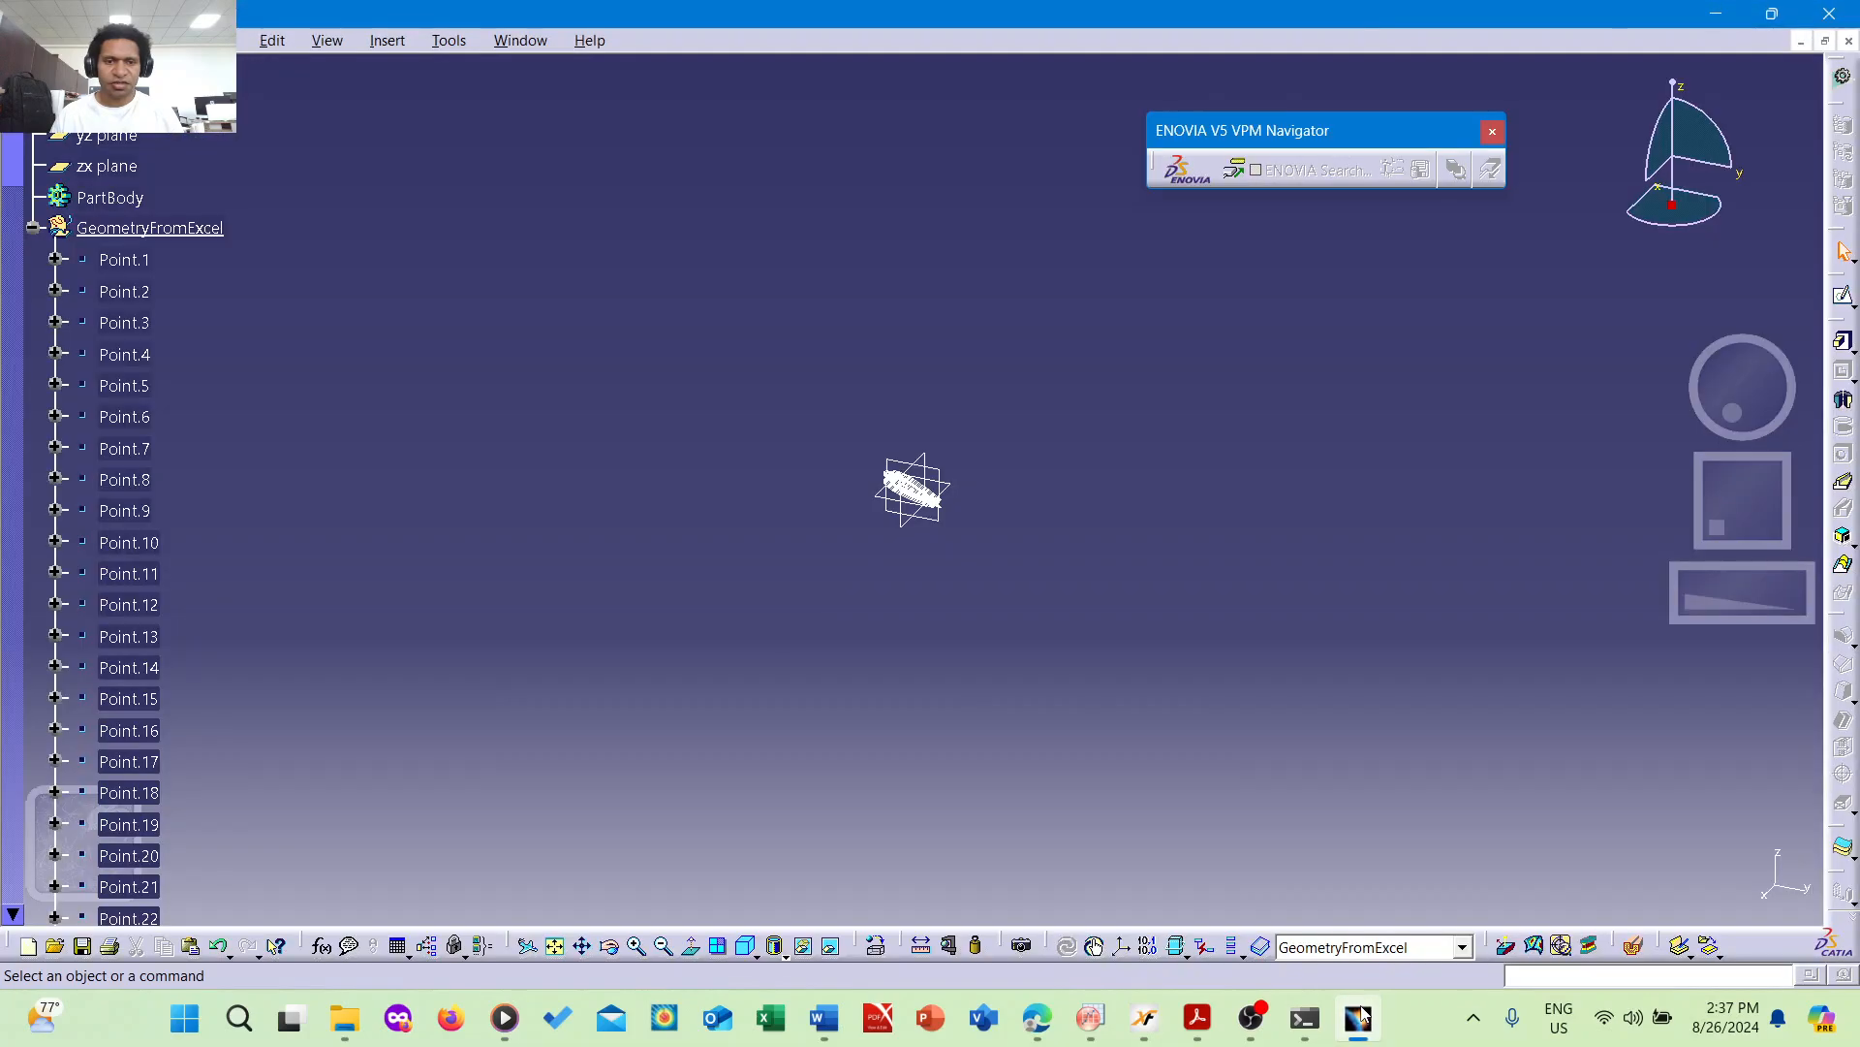
middle_click_drag(1008, 556, 930, 328)
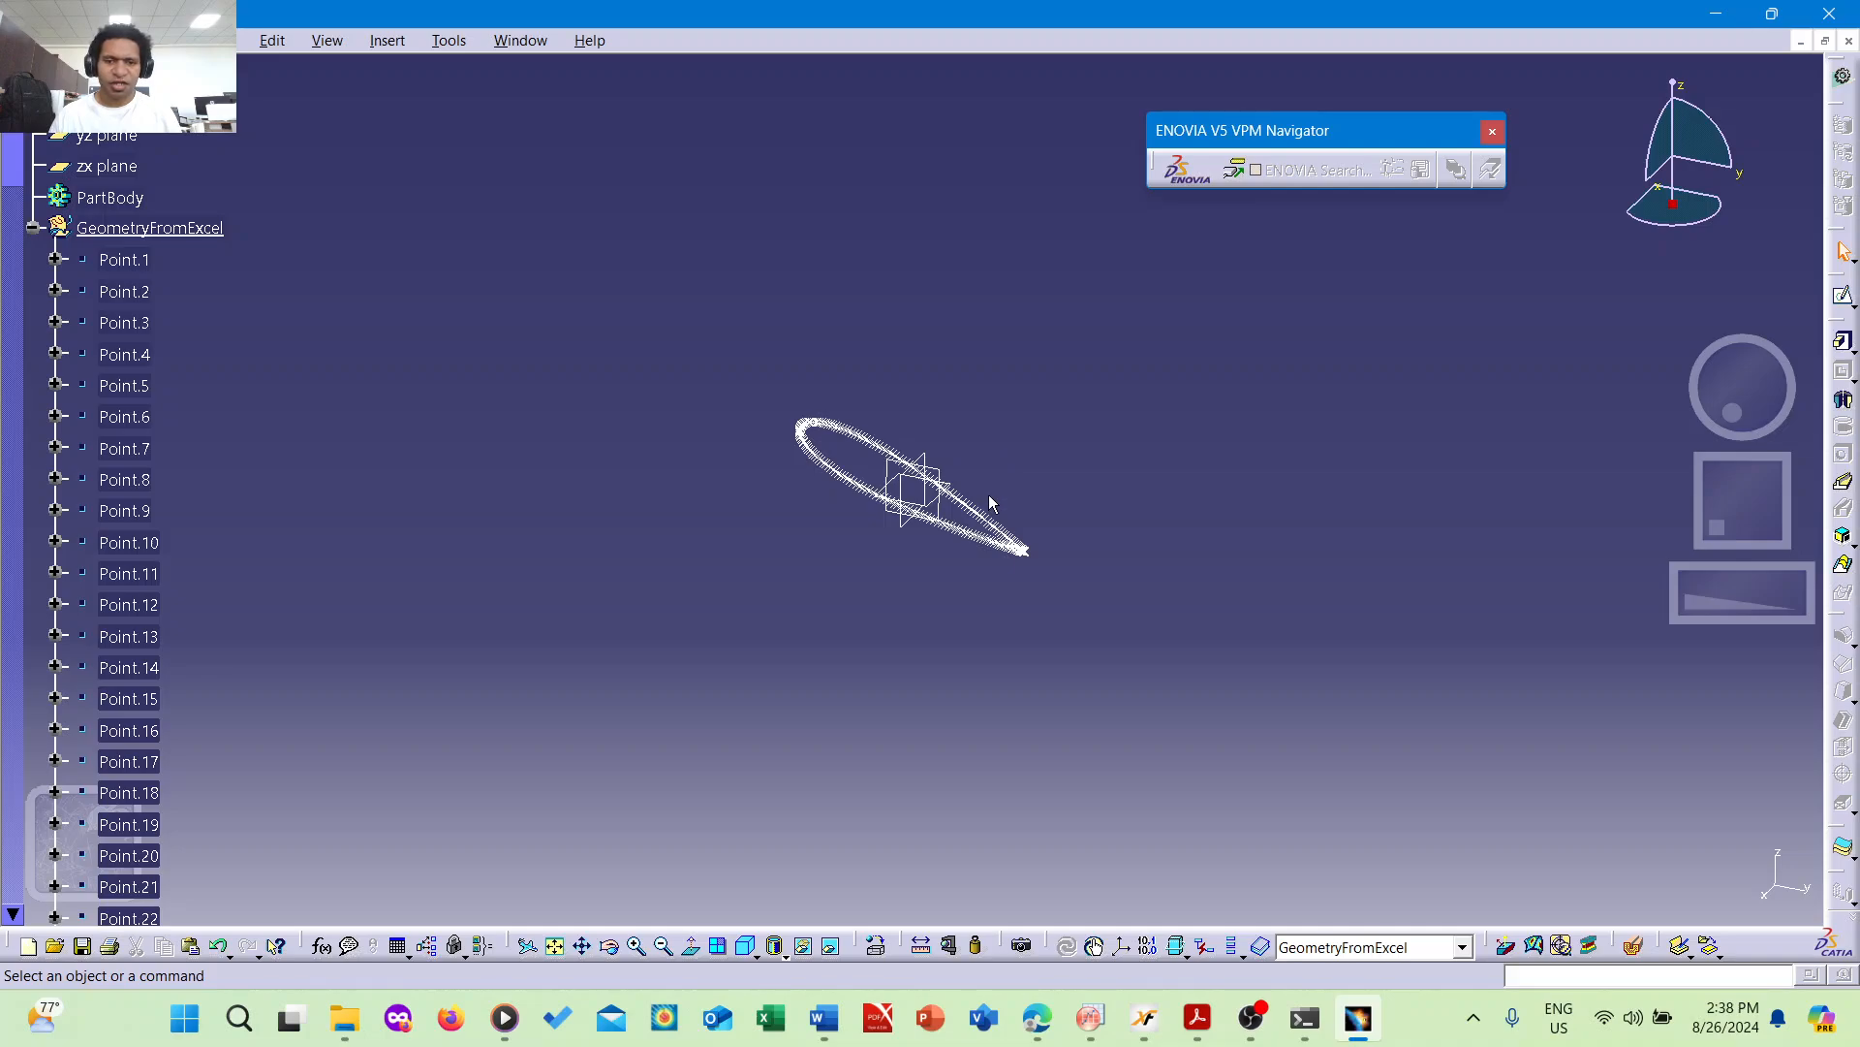
middle_click_drag(915, 592, 886, 420)
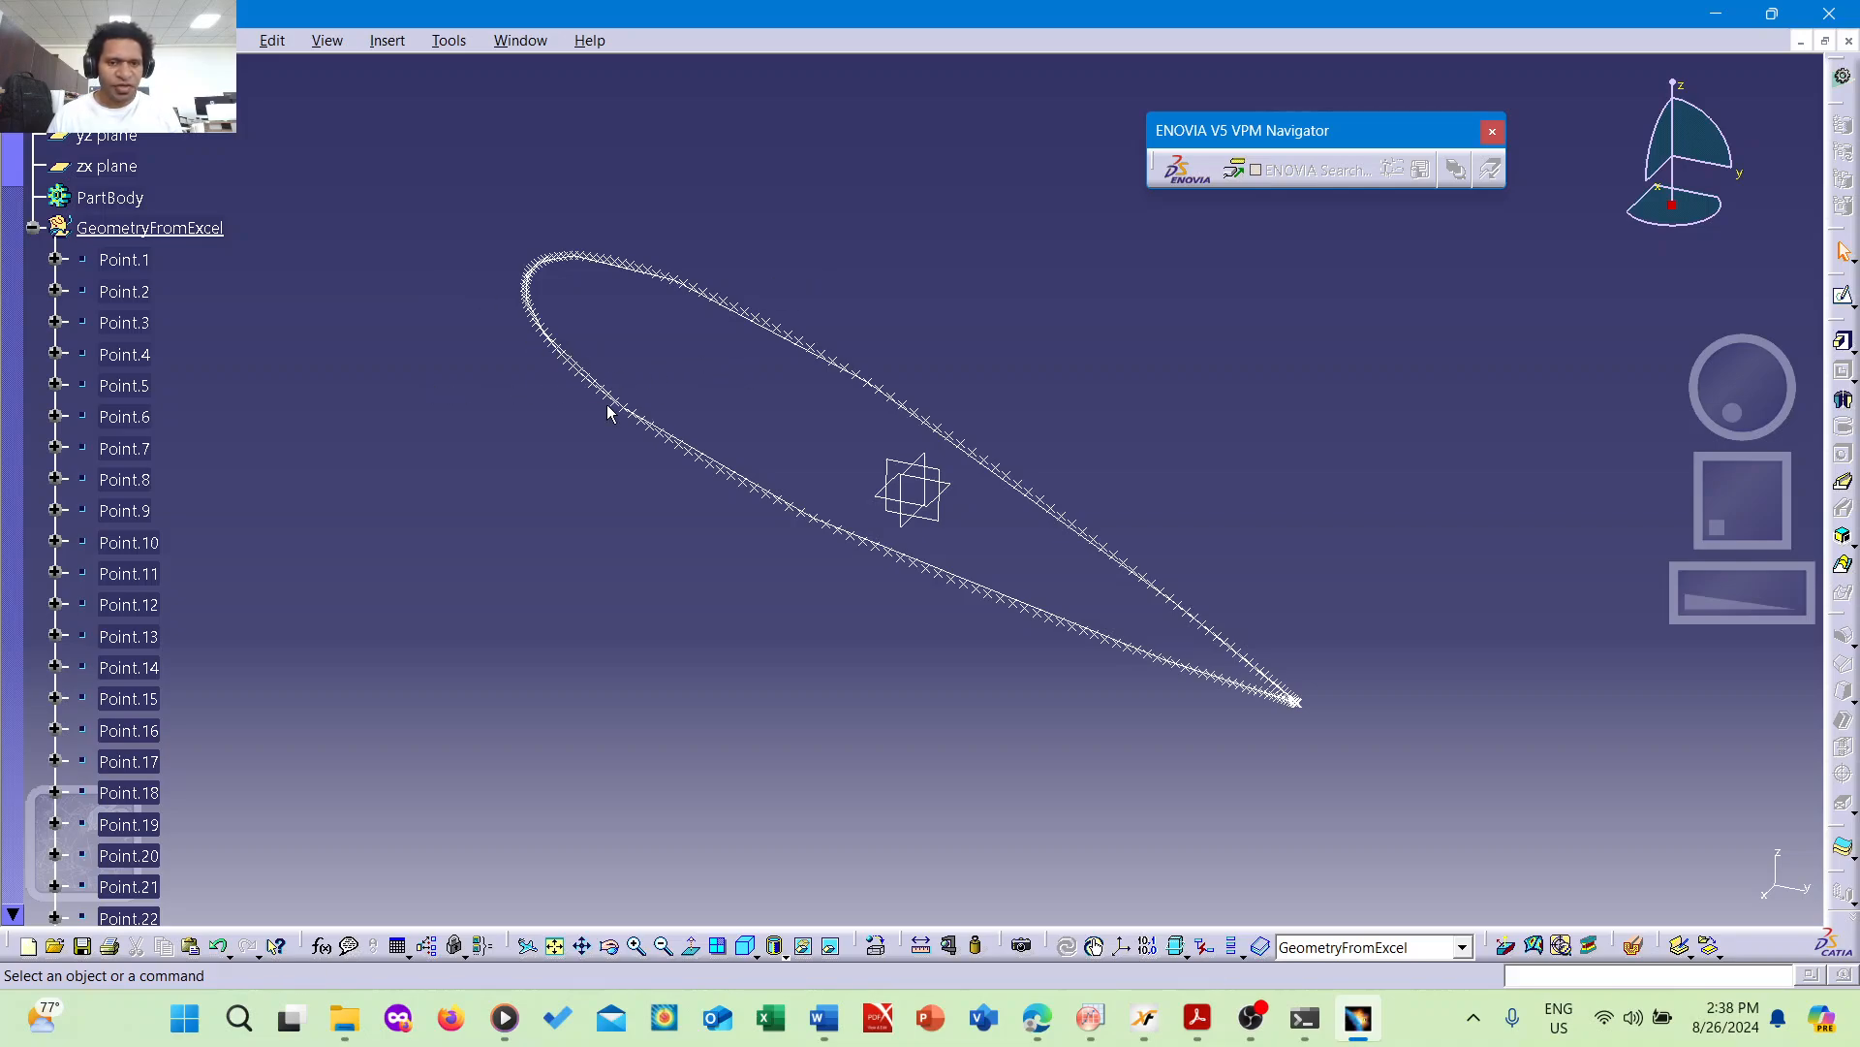
middle_click_drag(609, 410, 585, 370)
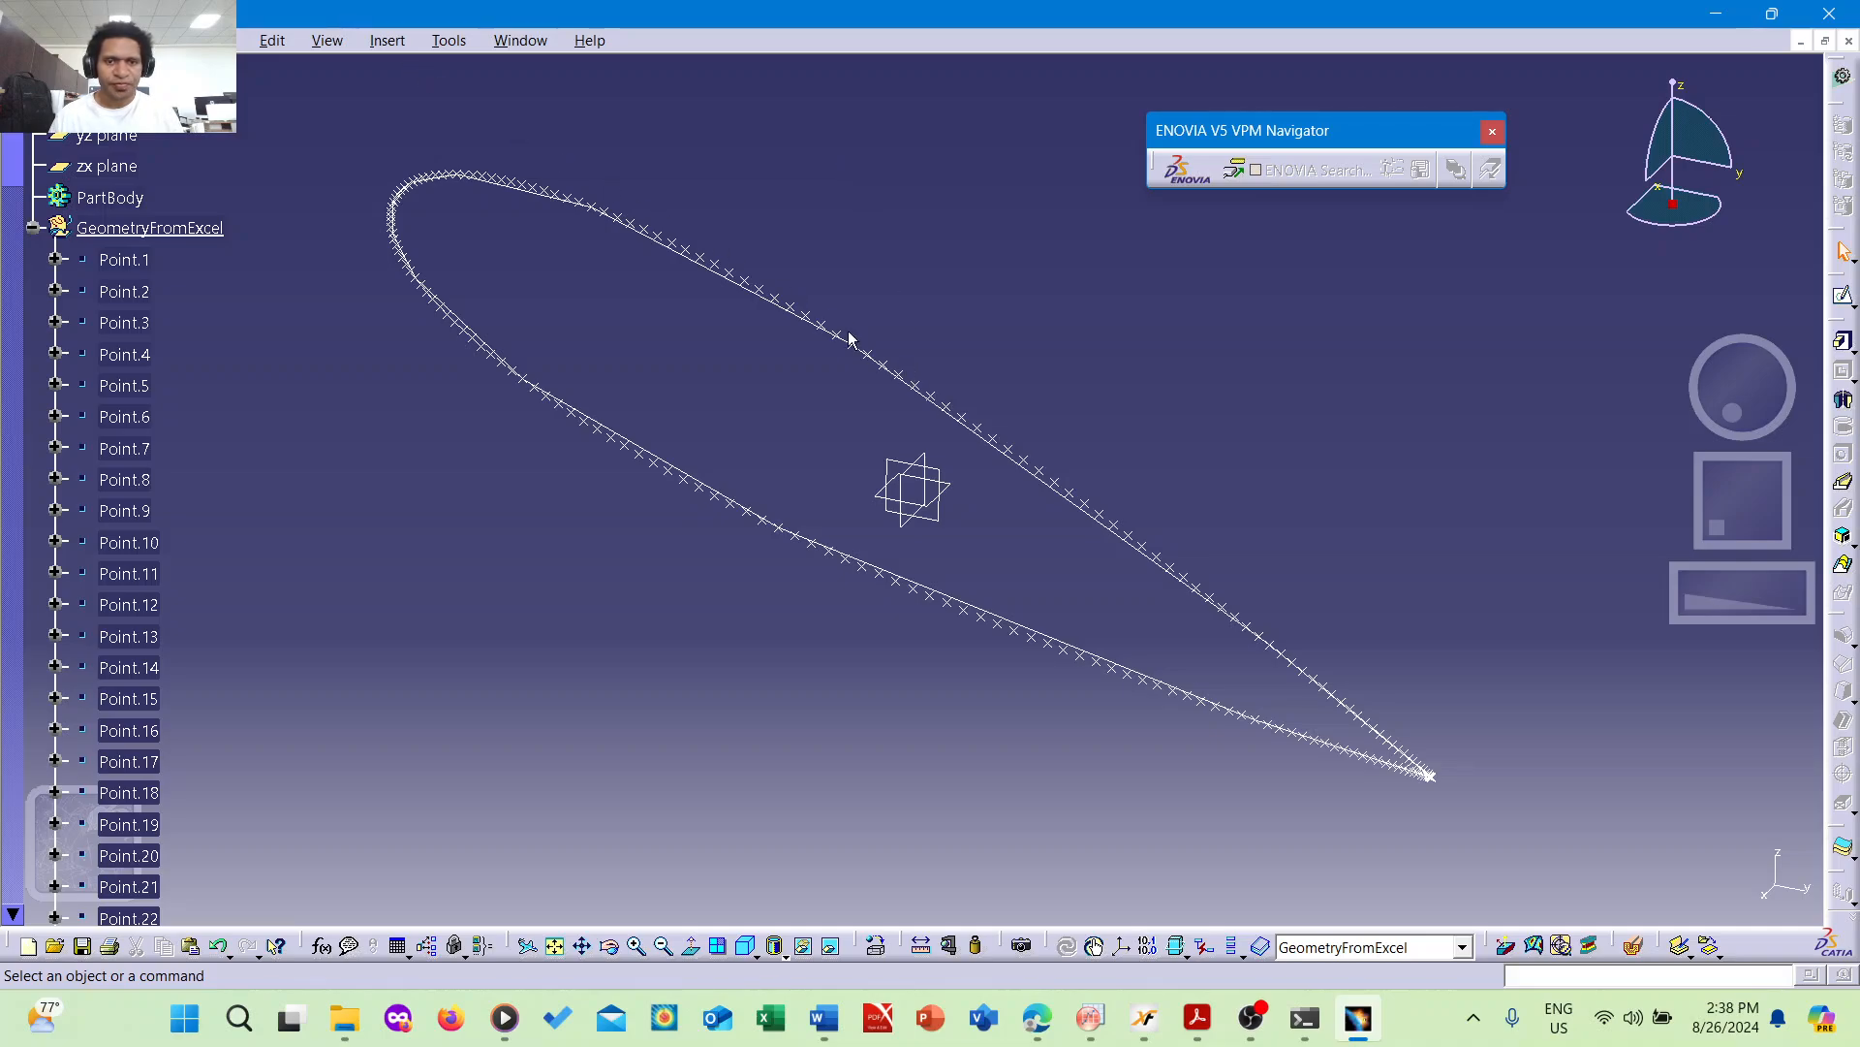
middle_click_drag(783, 405, 776, 381)
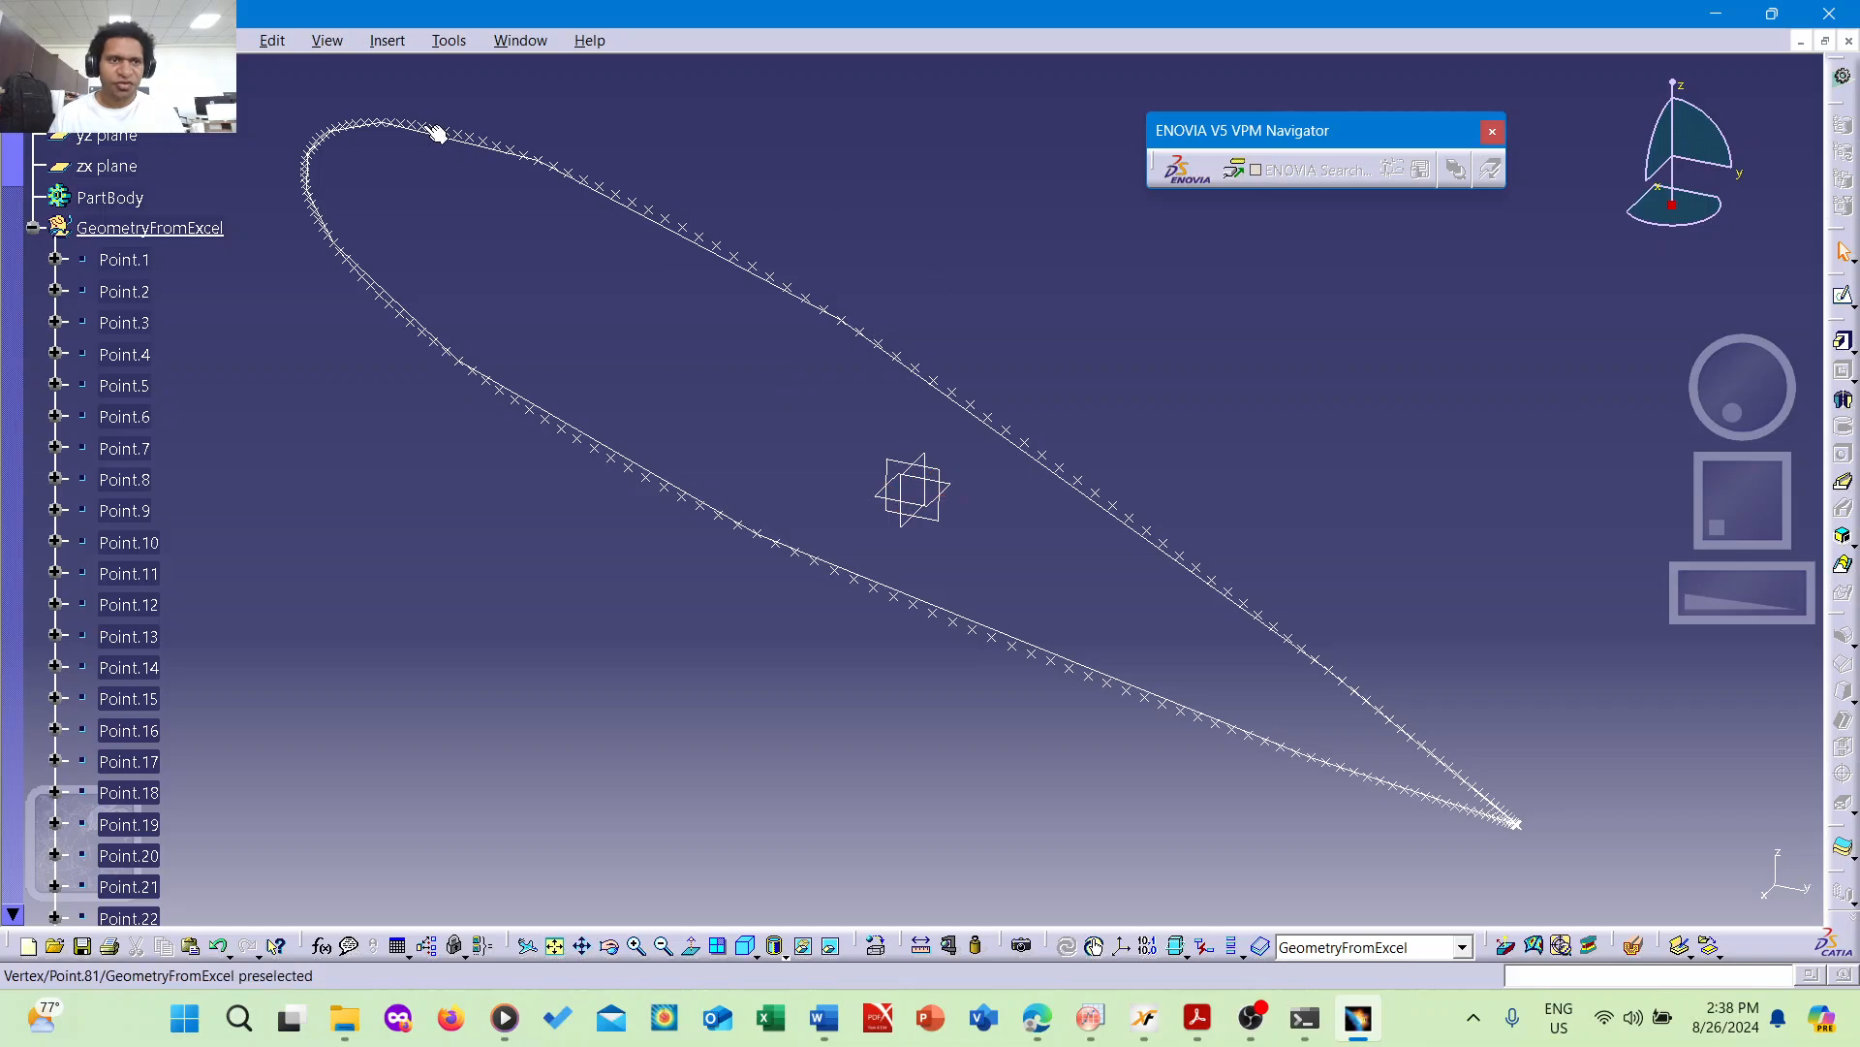
left_click(329, 41)
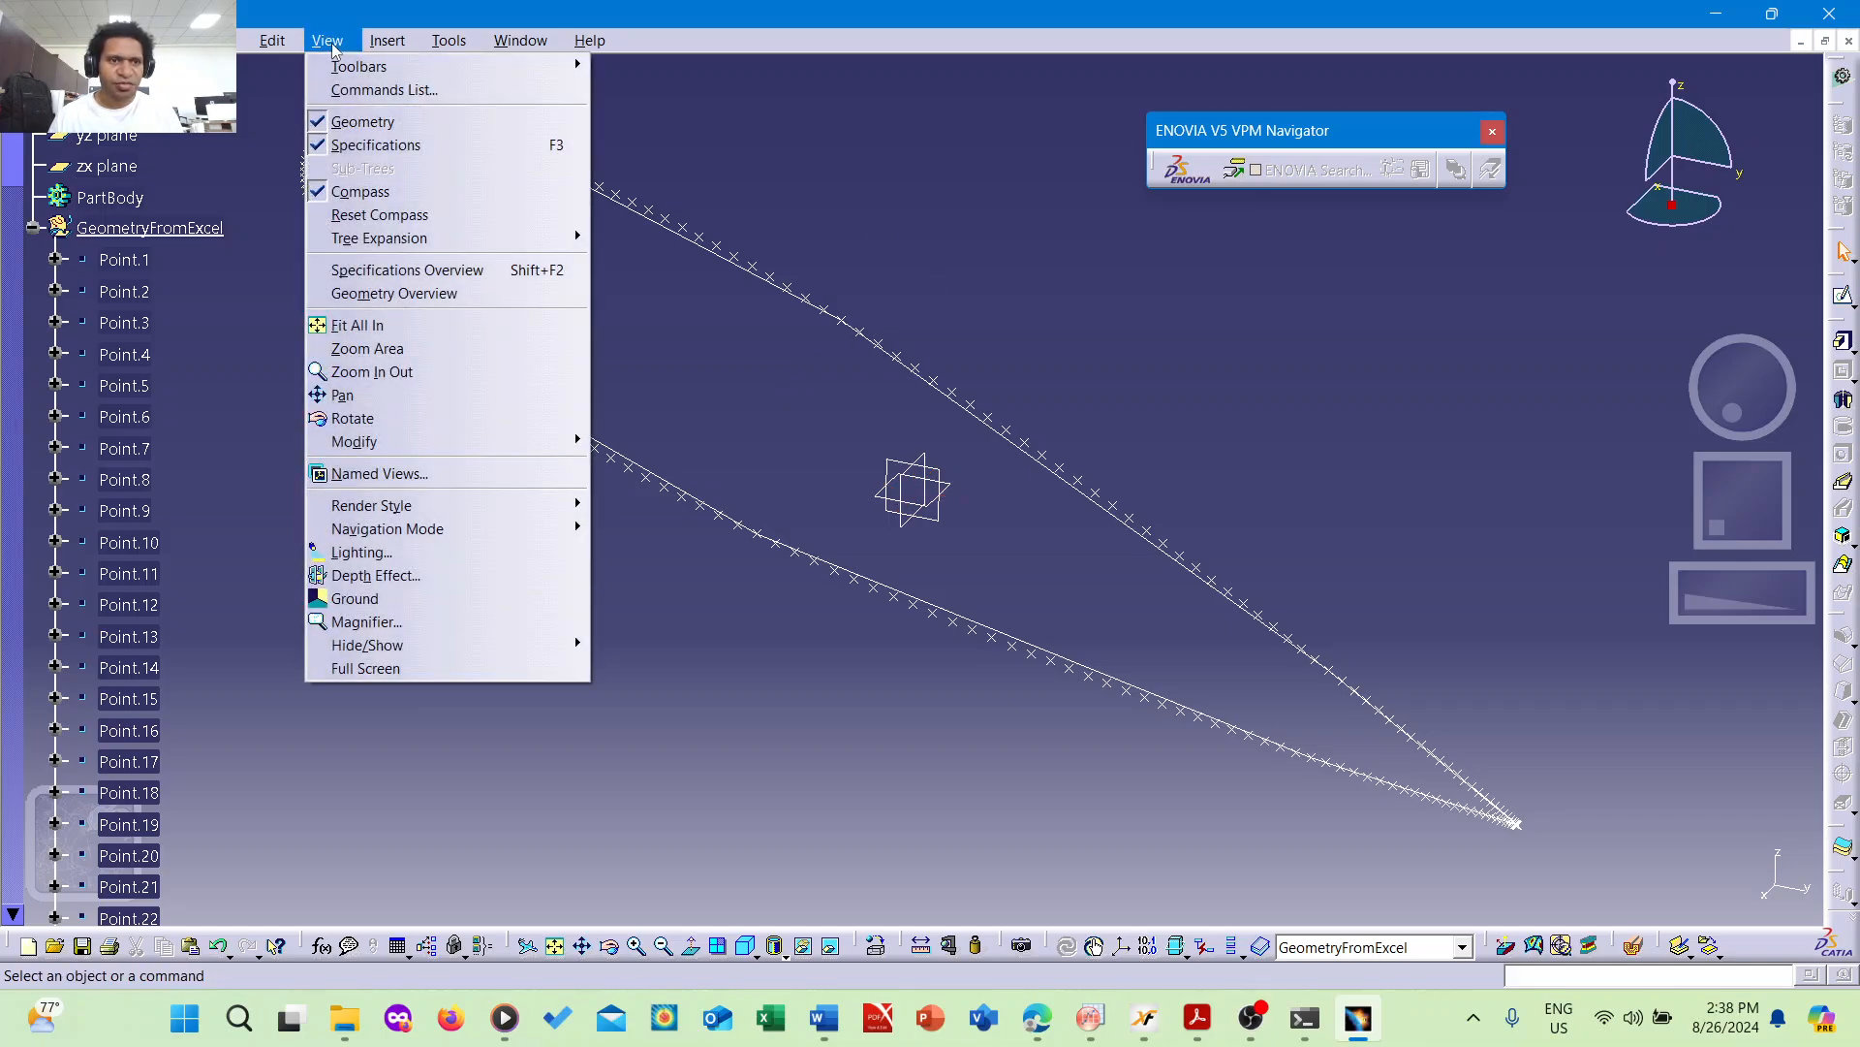
mouse_move(386, 43)
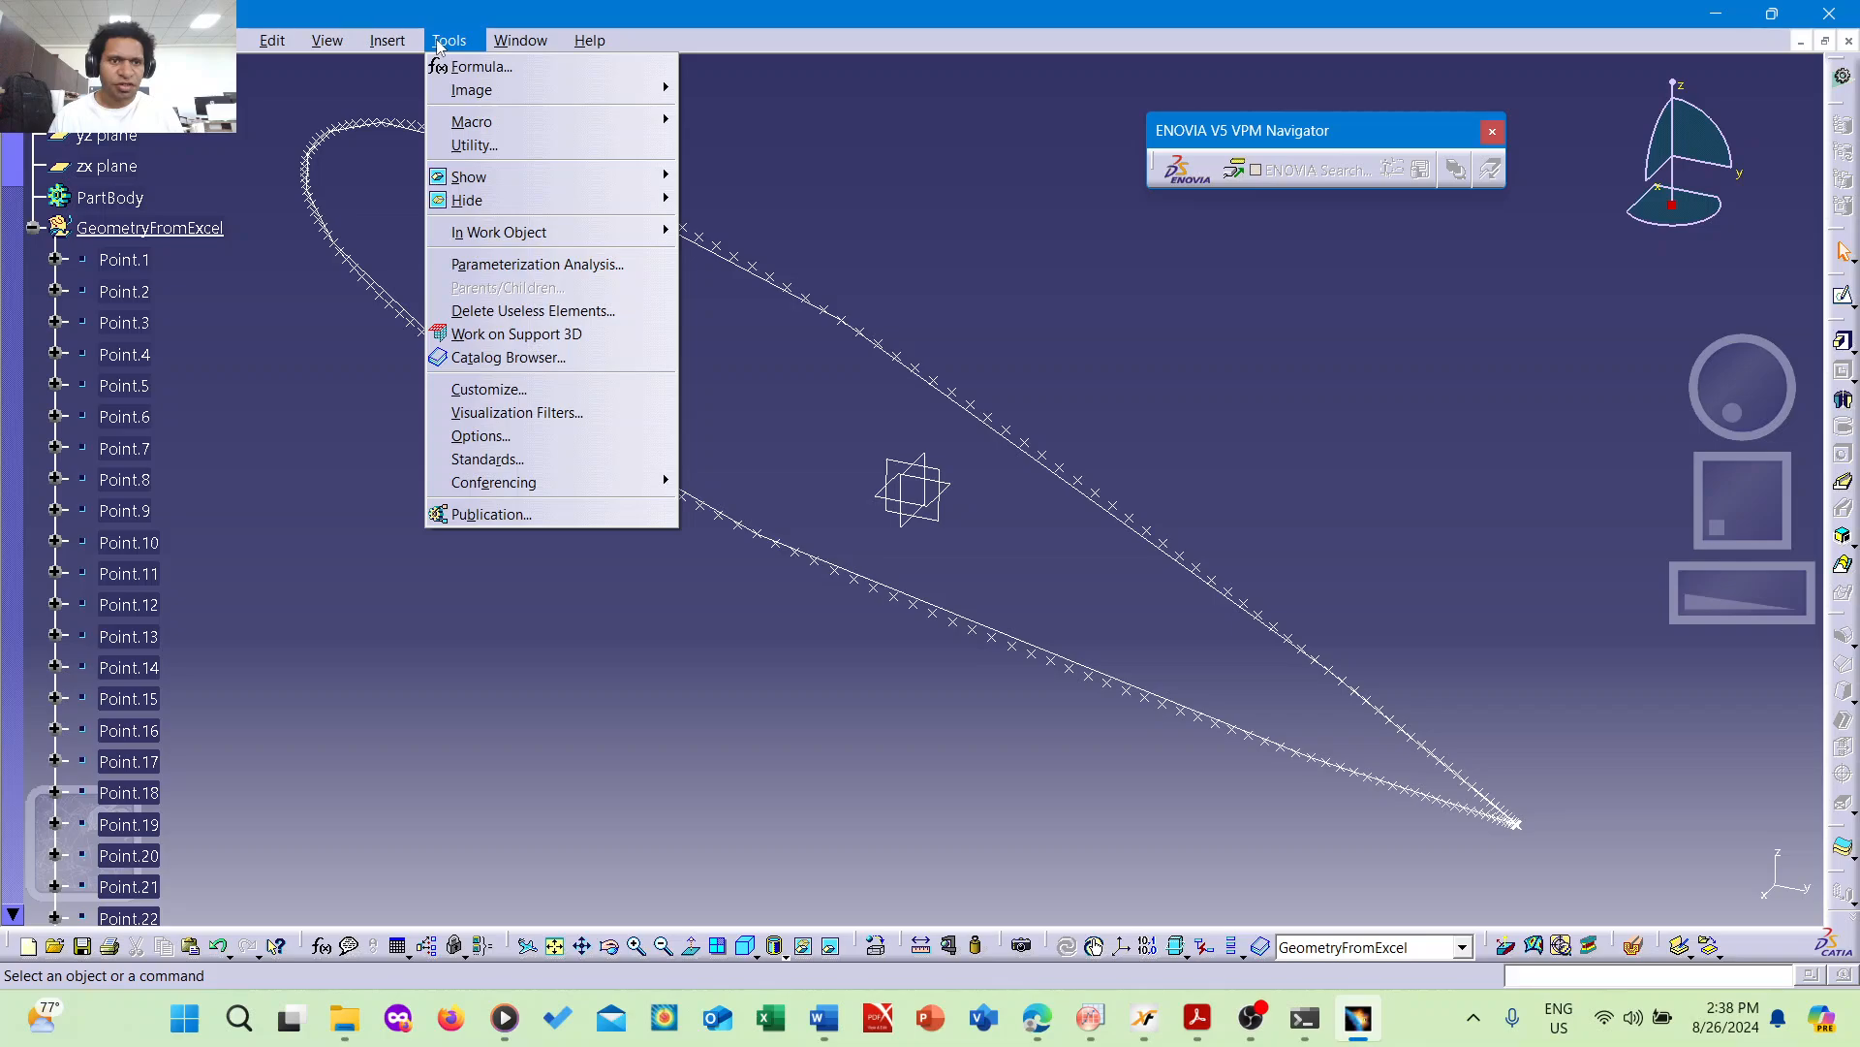
mouse_move(635, 204)
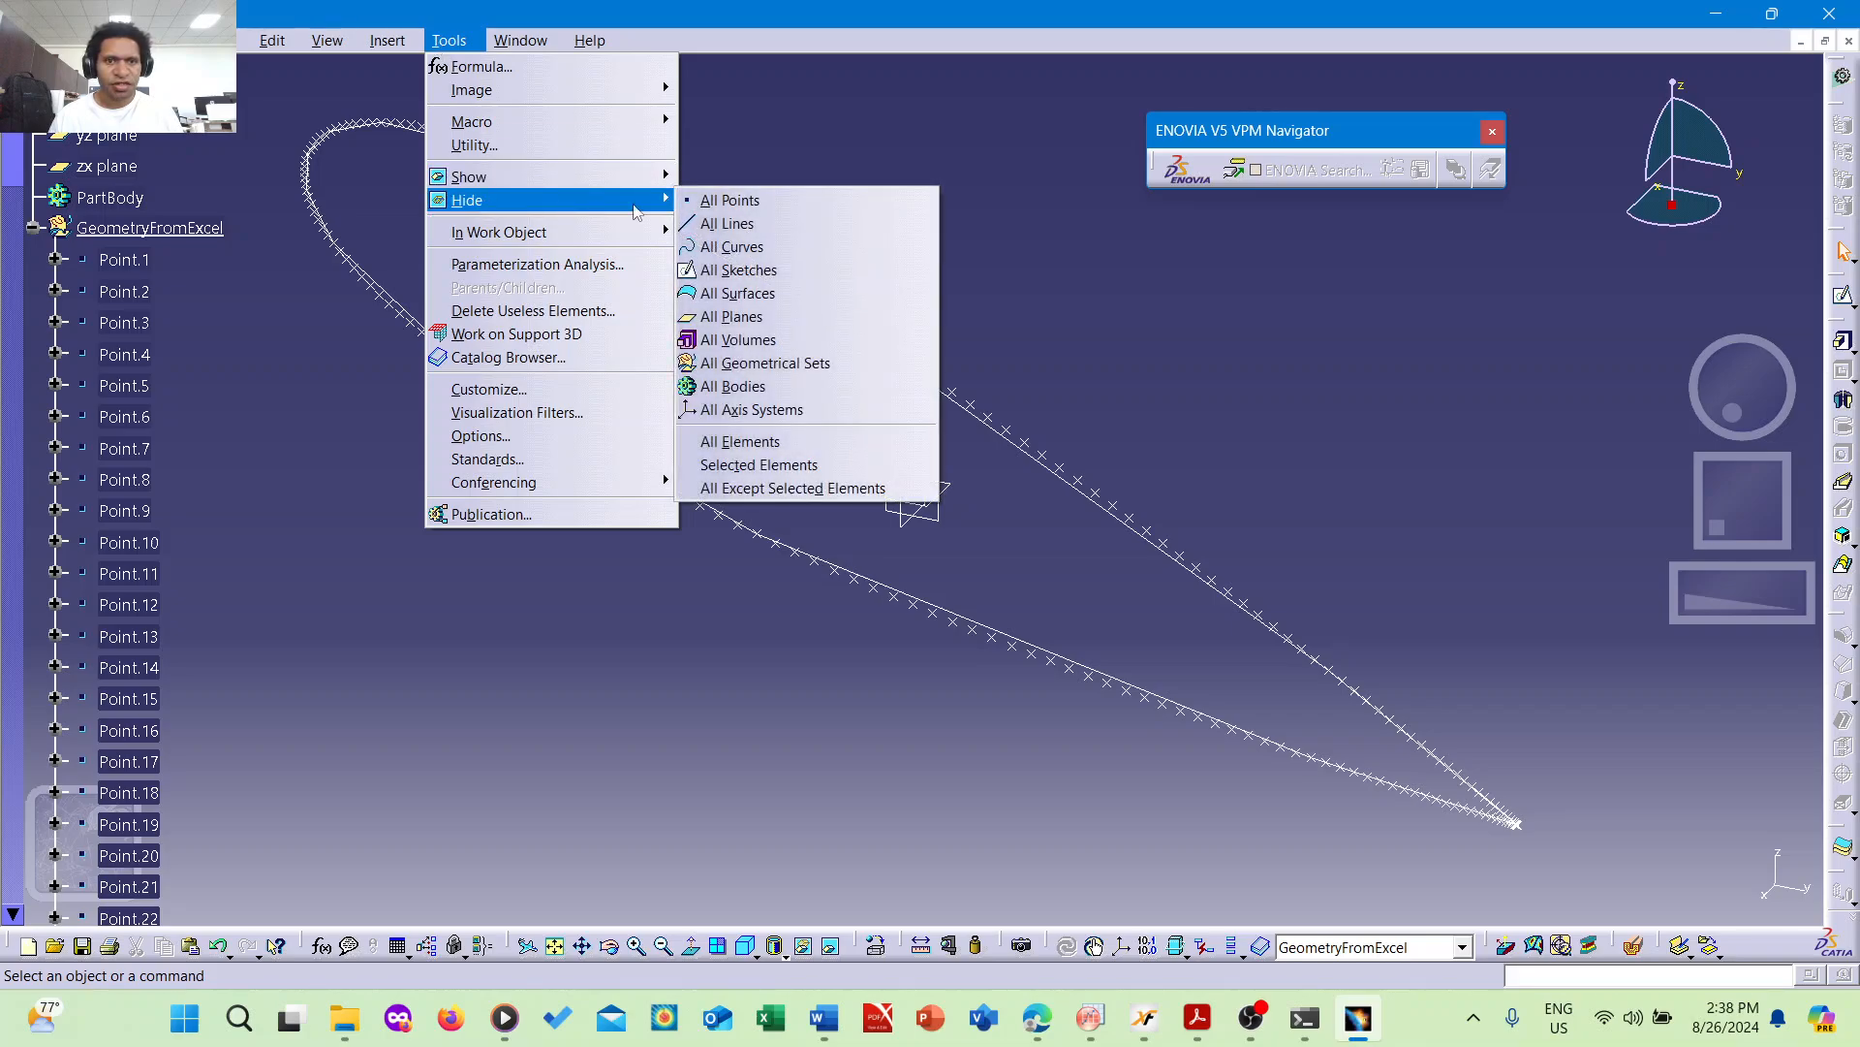
left_click(766, 208)
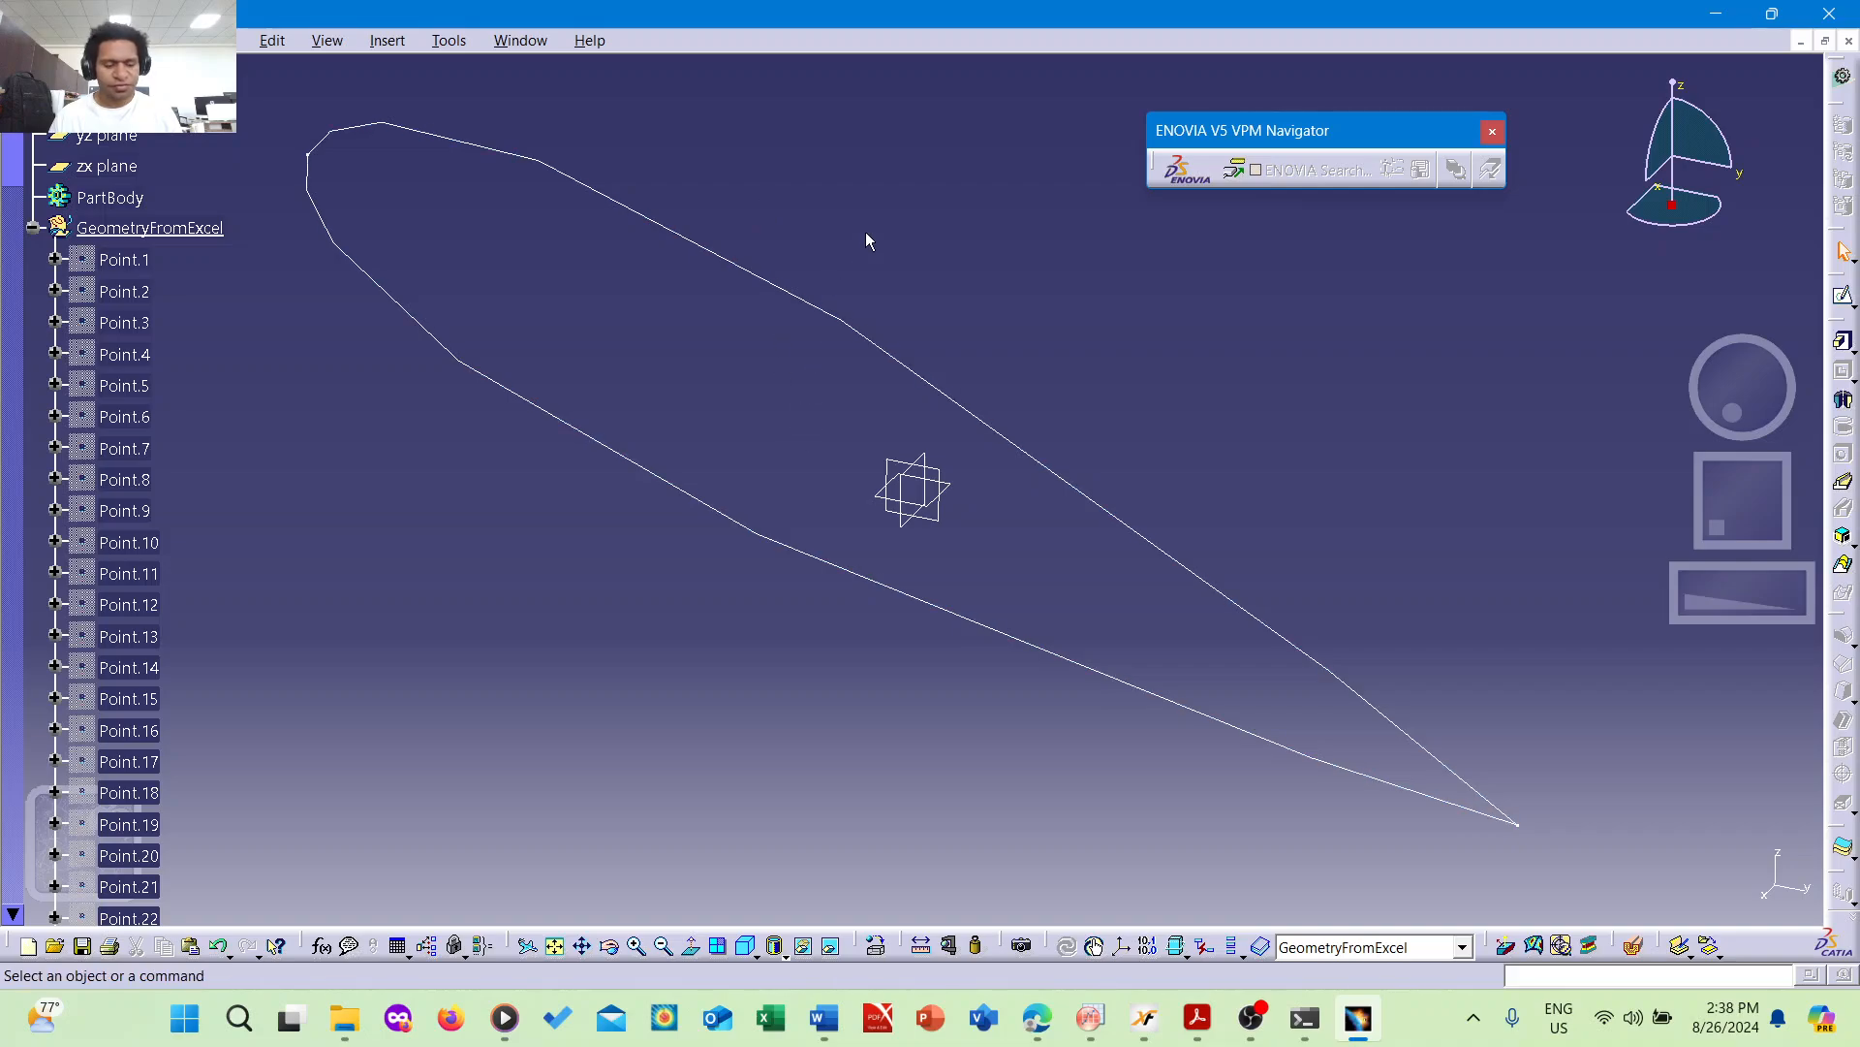
middle_click_drag(865, 231, 875, 279)
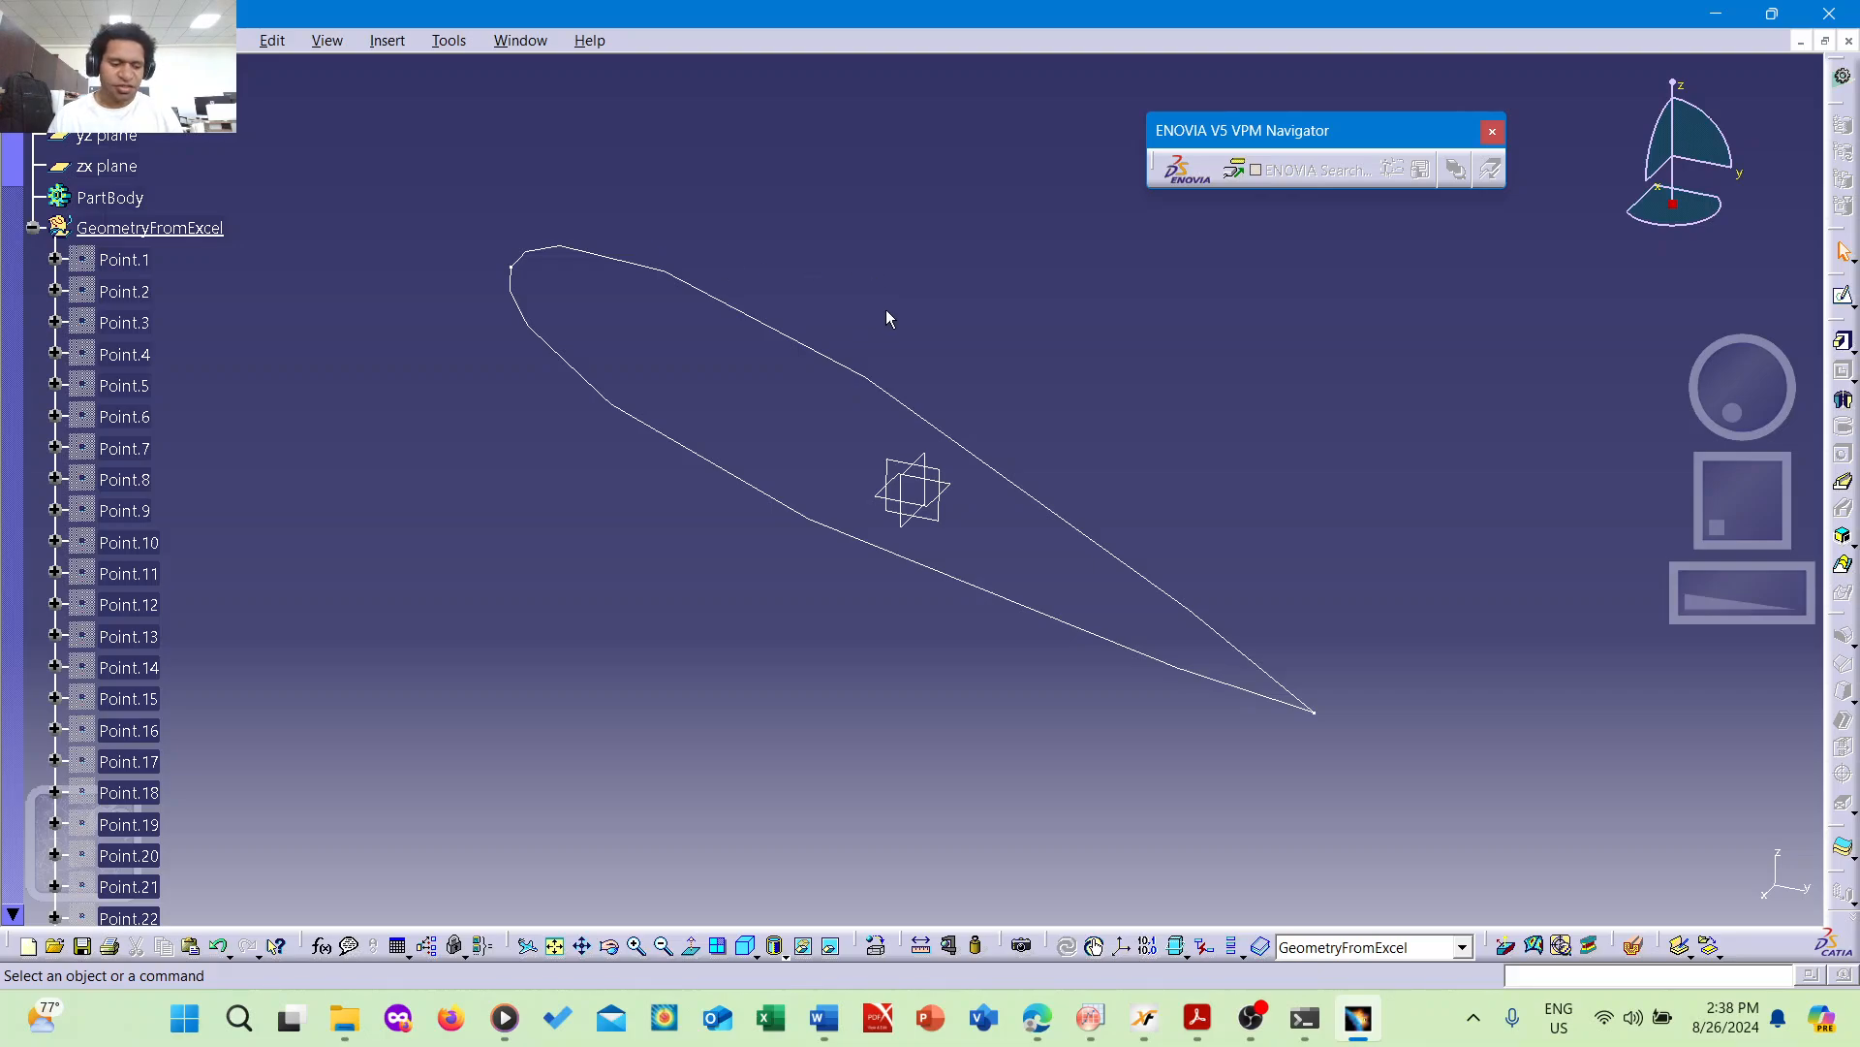
- Open the performance settings of the Display category in the program options
middle_click_drag(887, 311, 888, 256)
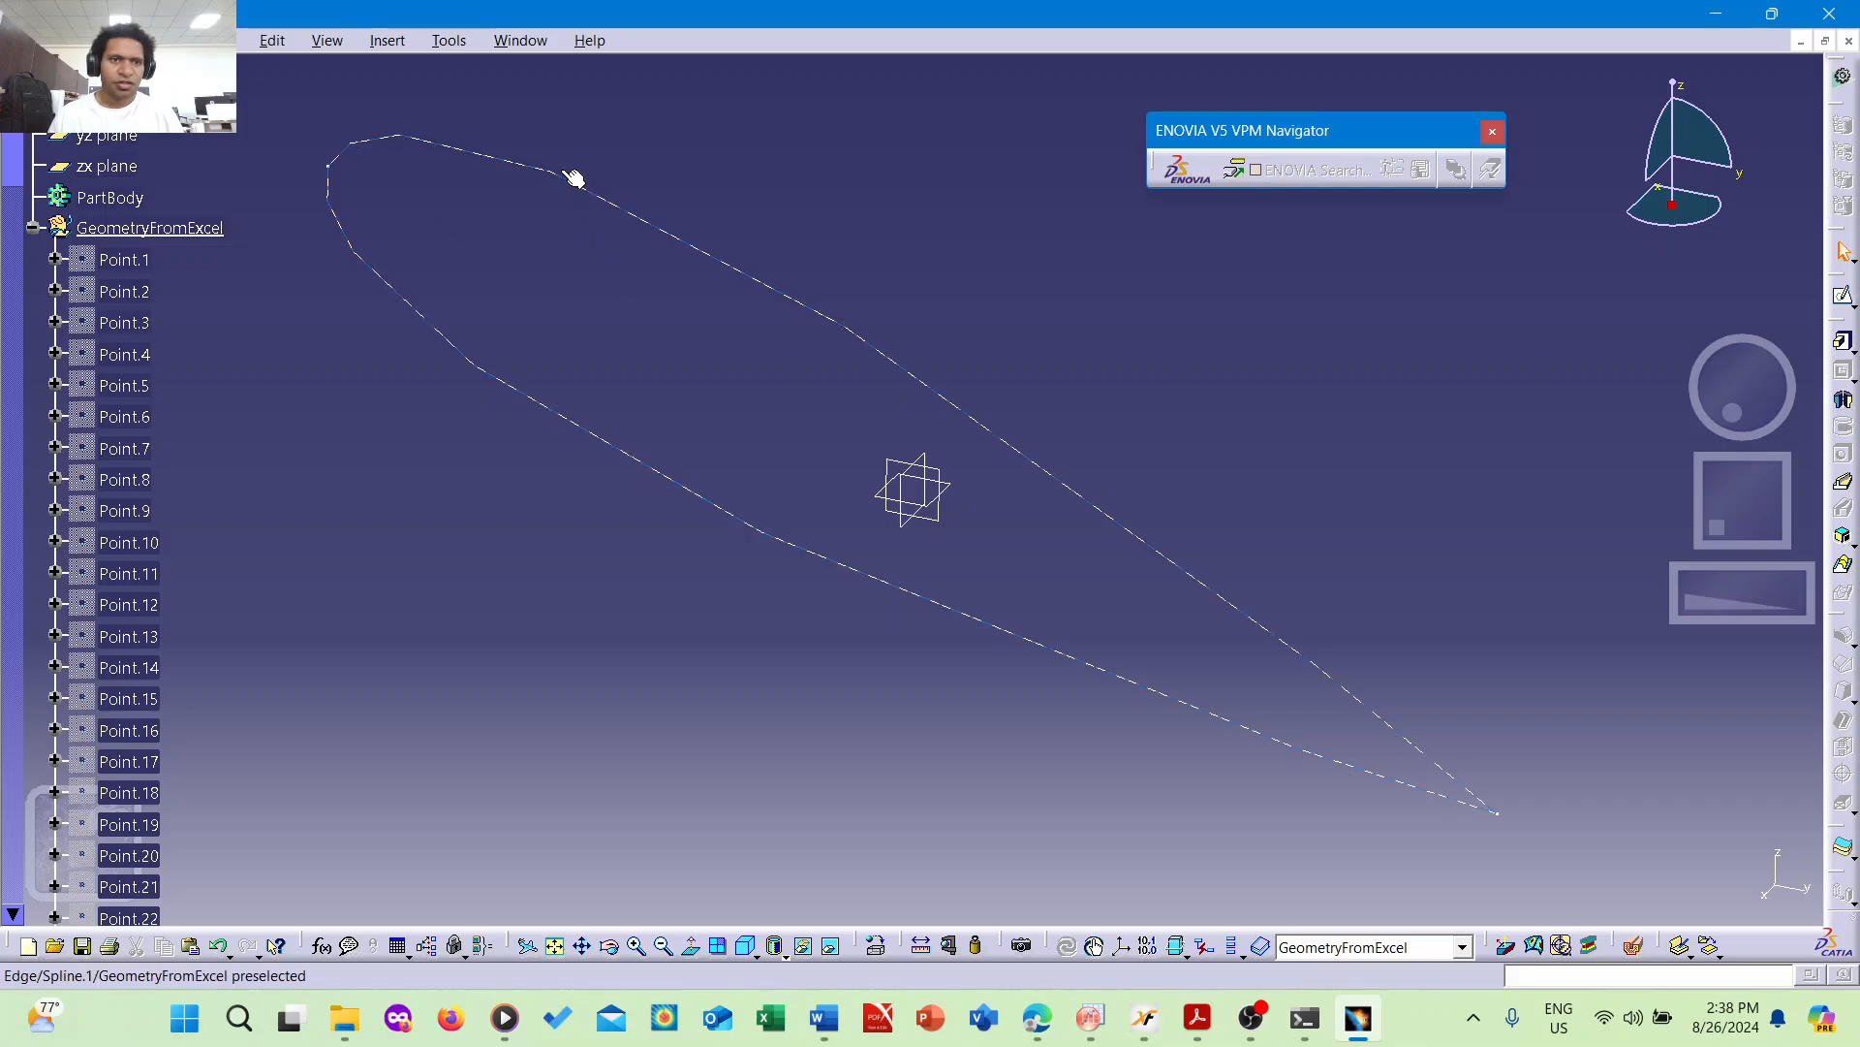
left_click(399, 44)
mouse_move(441, 40)
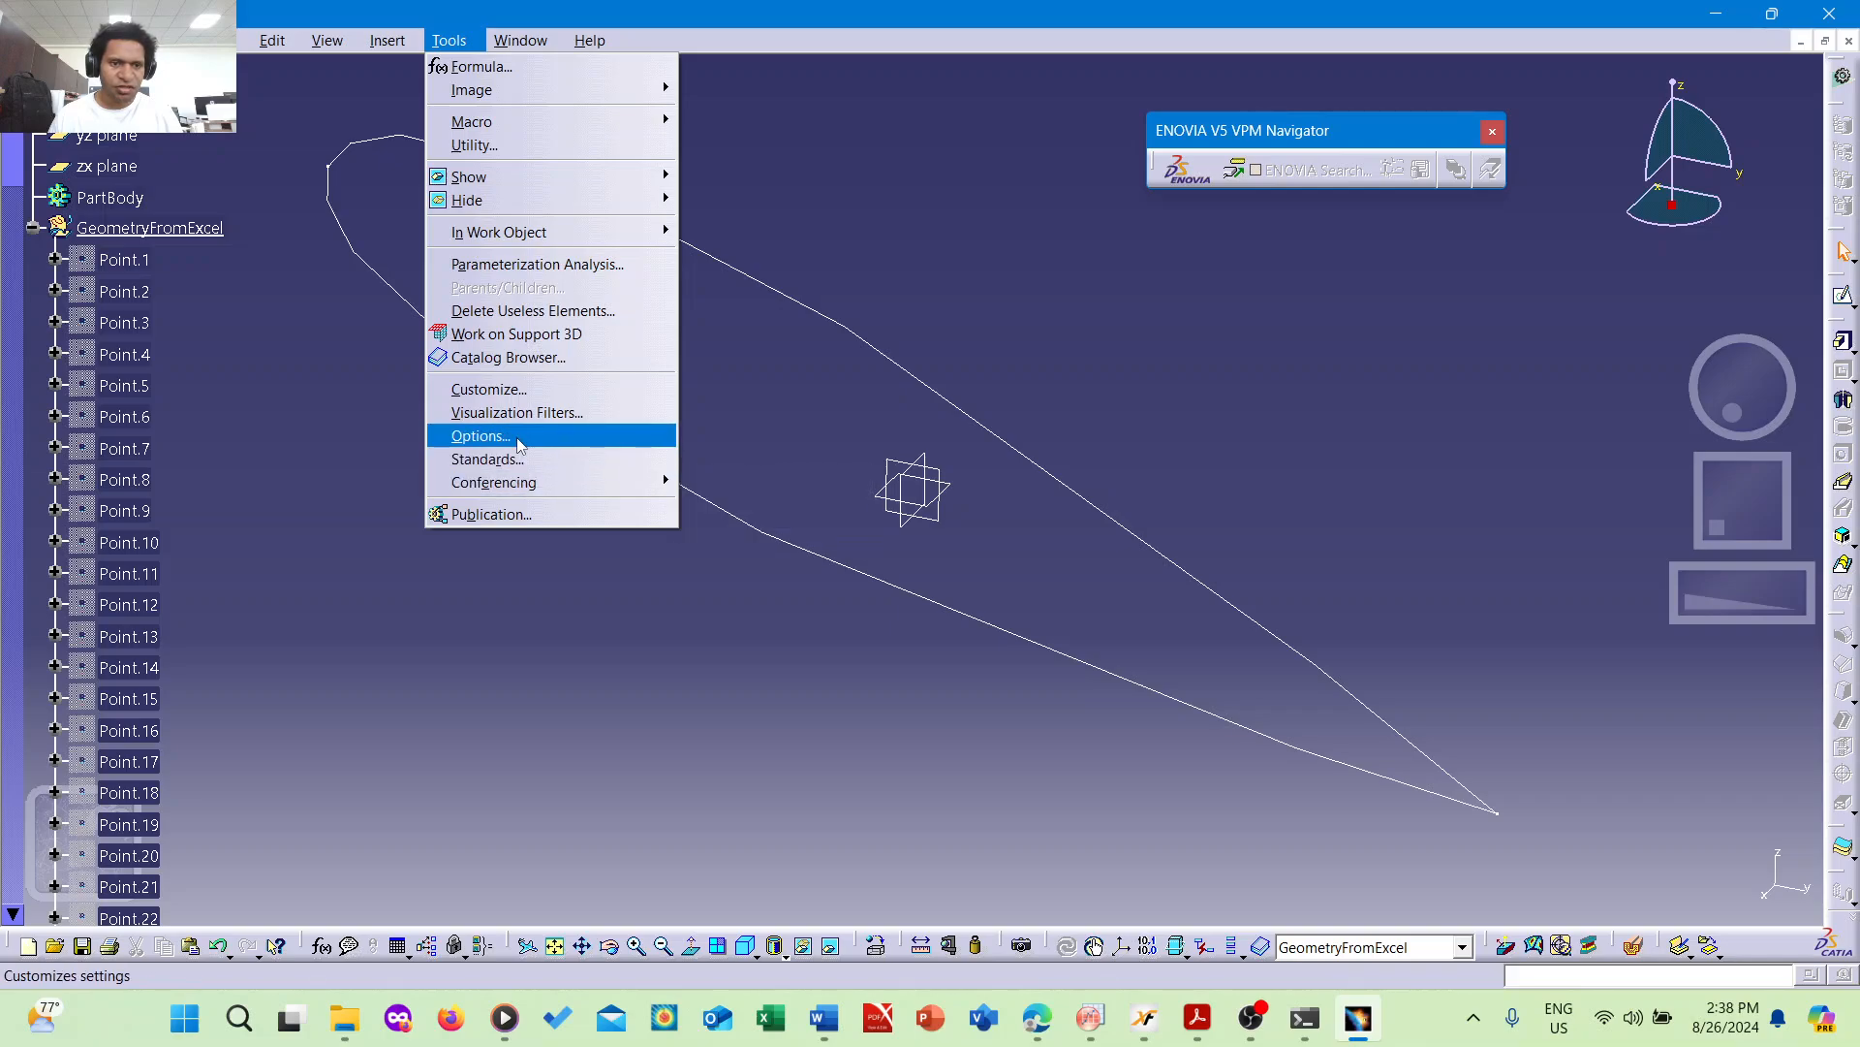
left_click(516, 438)
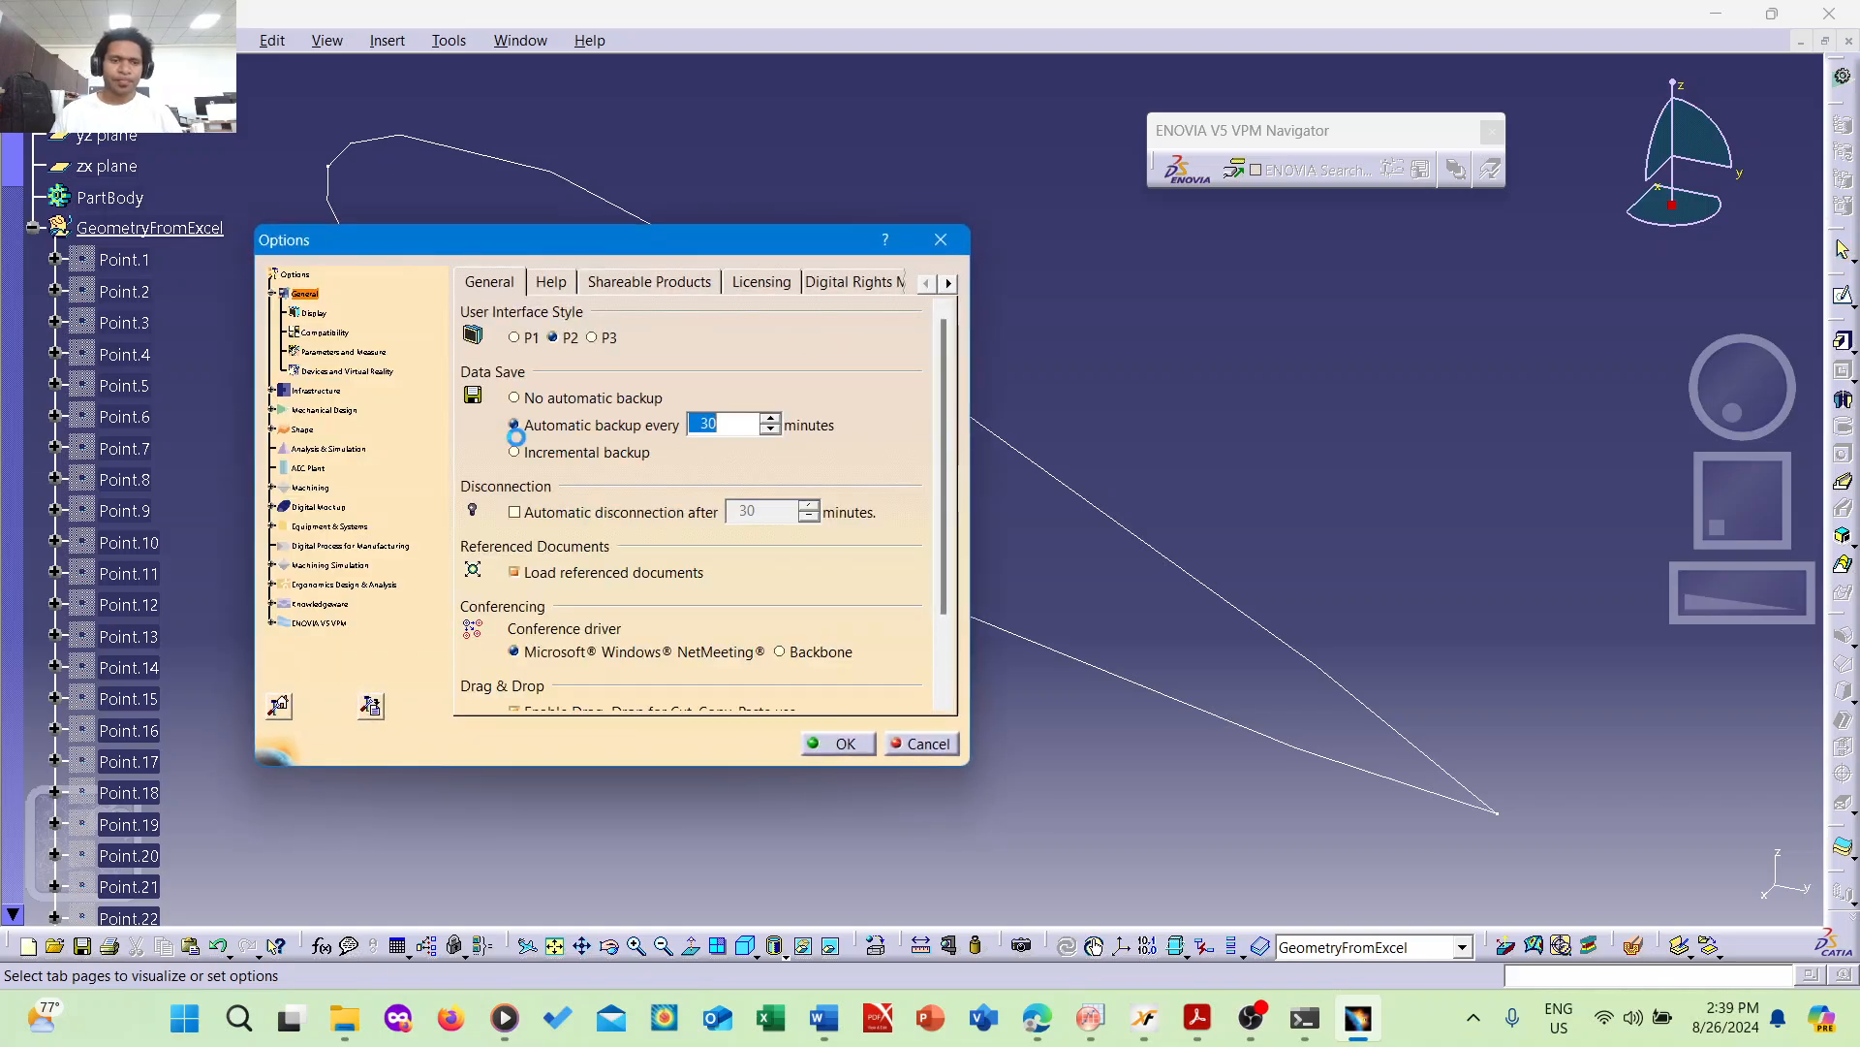
left_click_drag(730, 233, 864, 209)
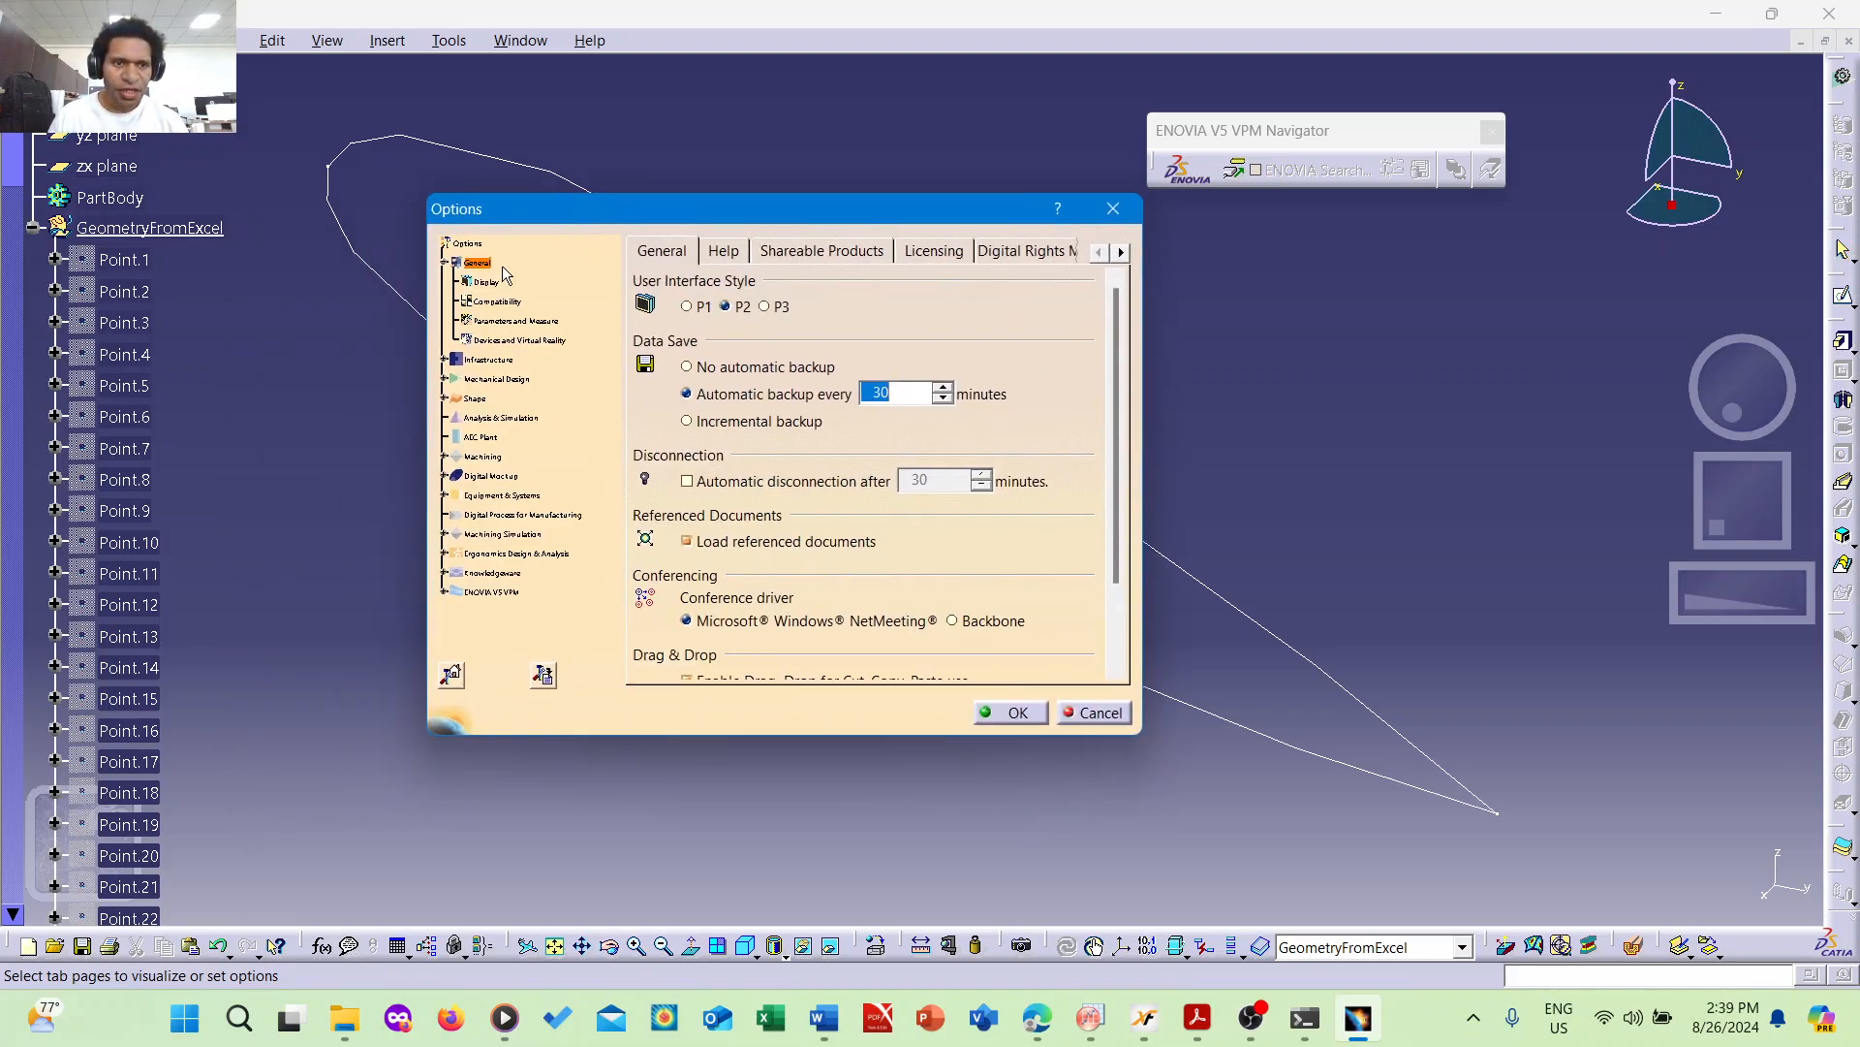
left_click(481, 281)
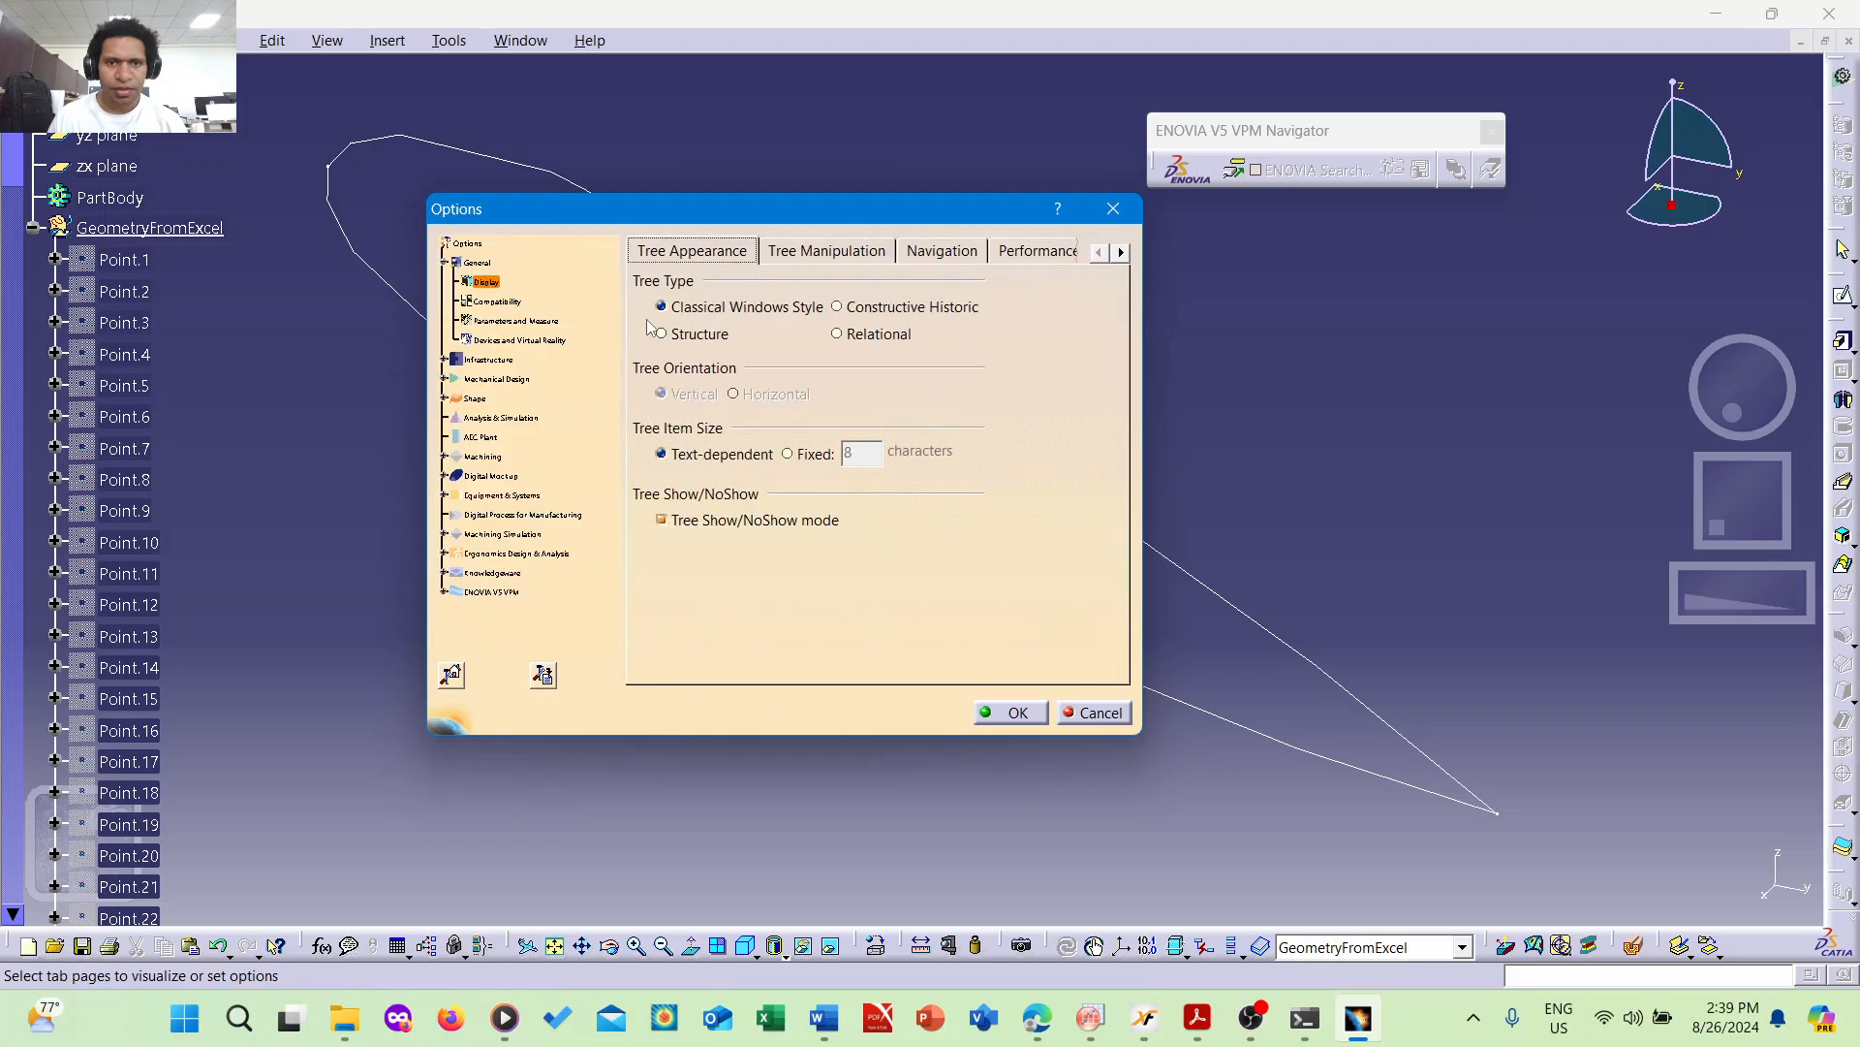
left_click(1040, 250)
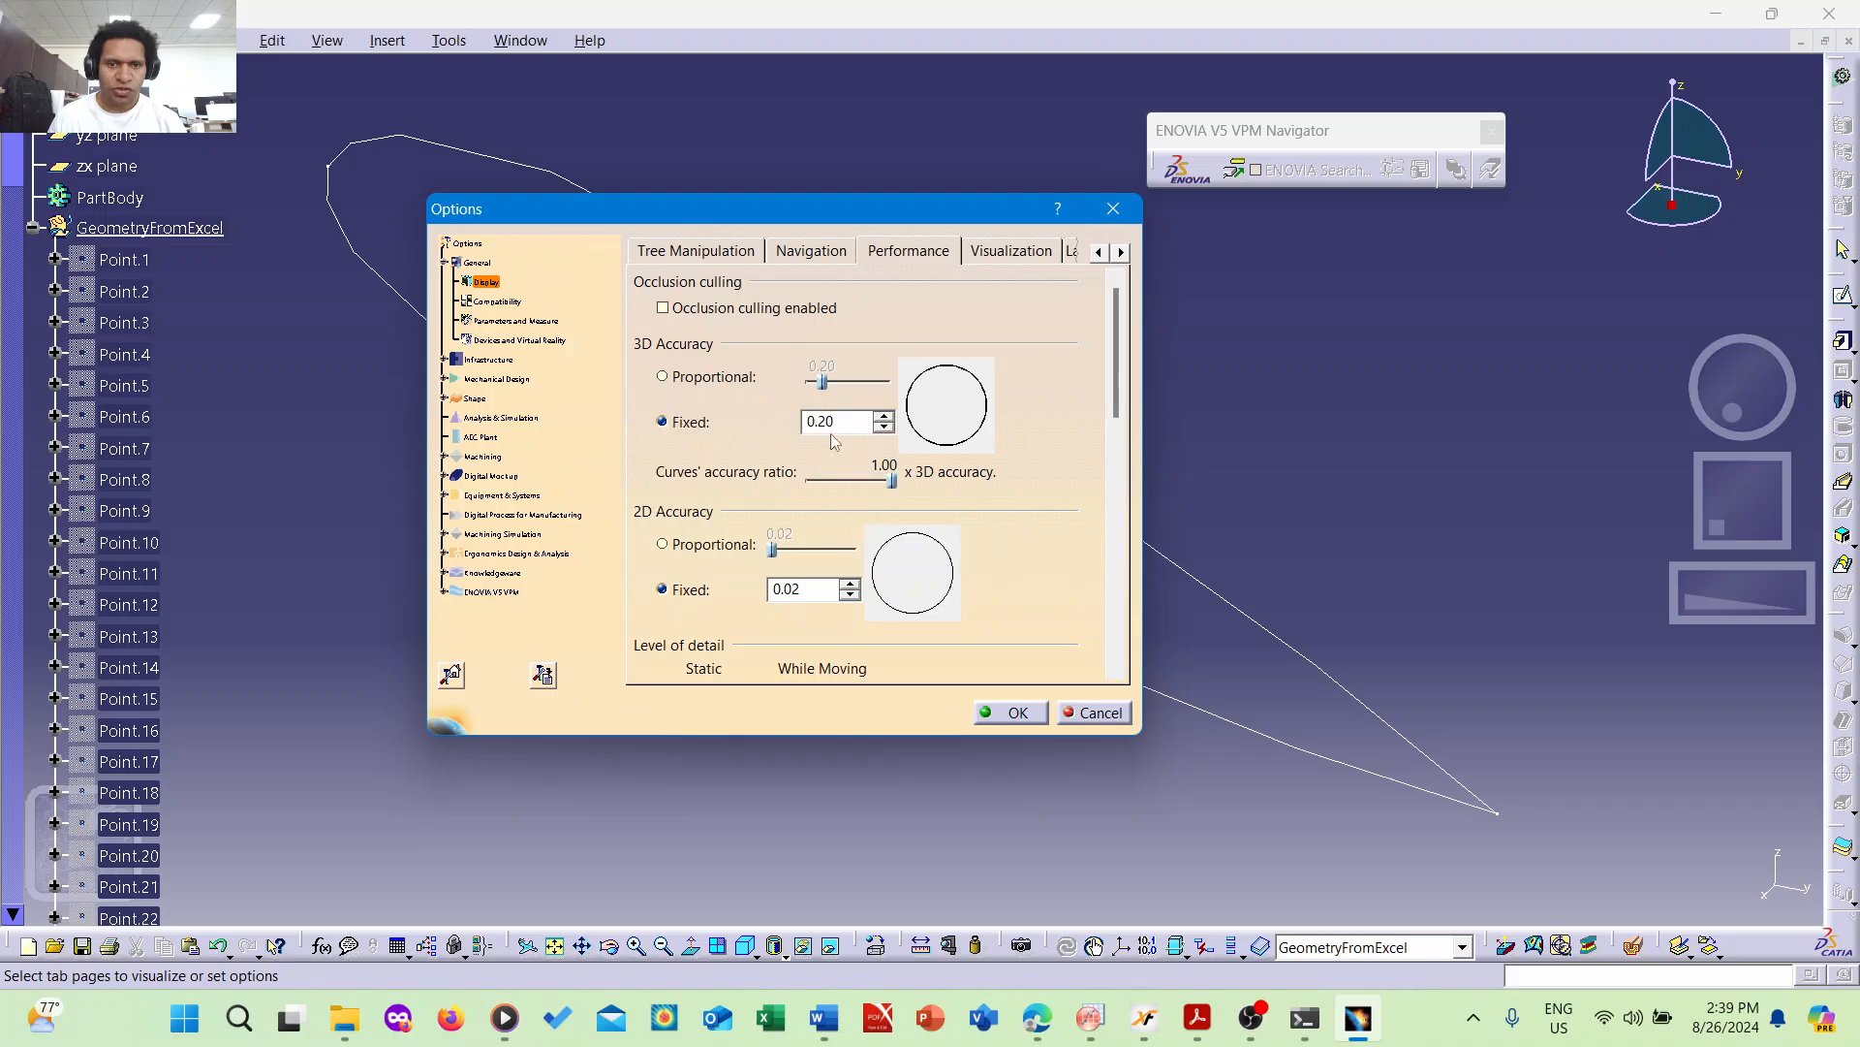
- Set the 3D display accuracy to proportional with a value of 0.01
left_click(672, 378)
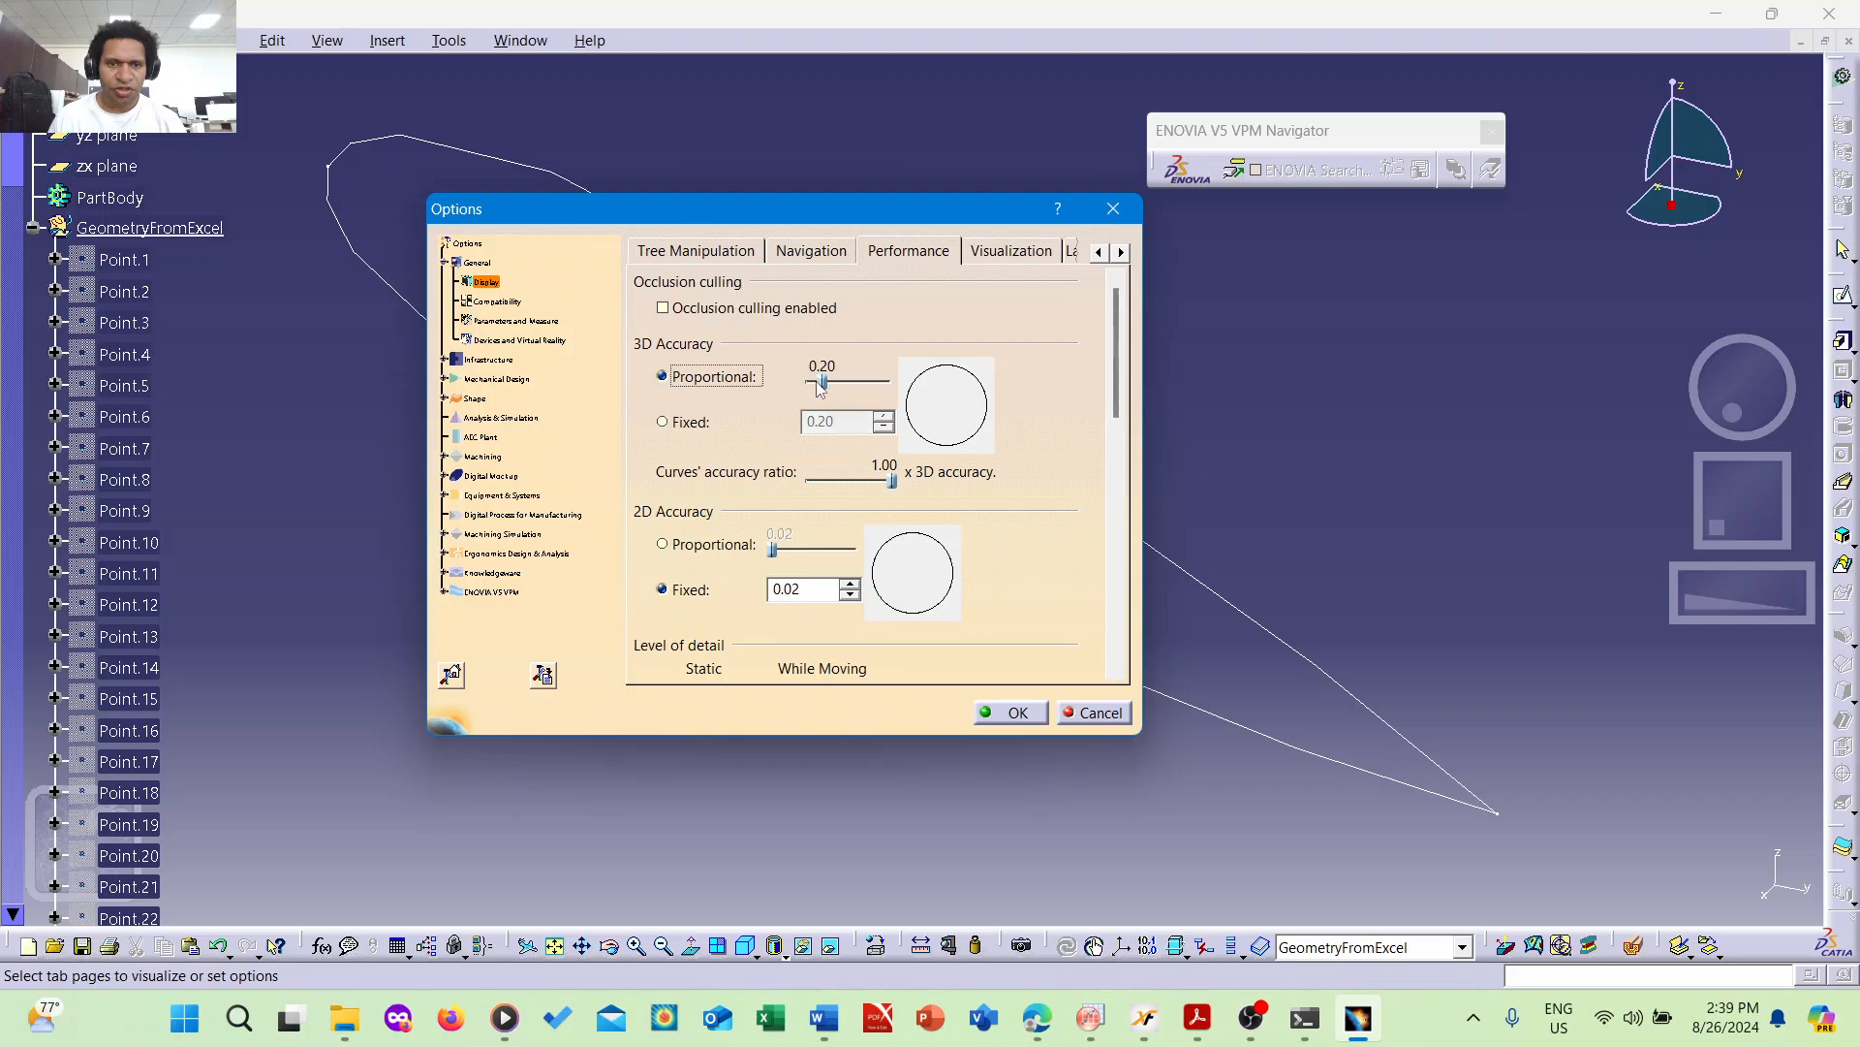
left_click_drag(823, 386, 775, 403)
left_click(717, 419)
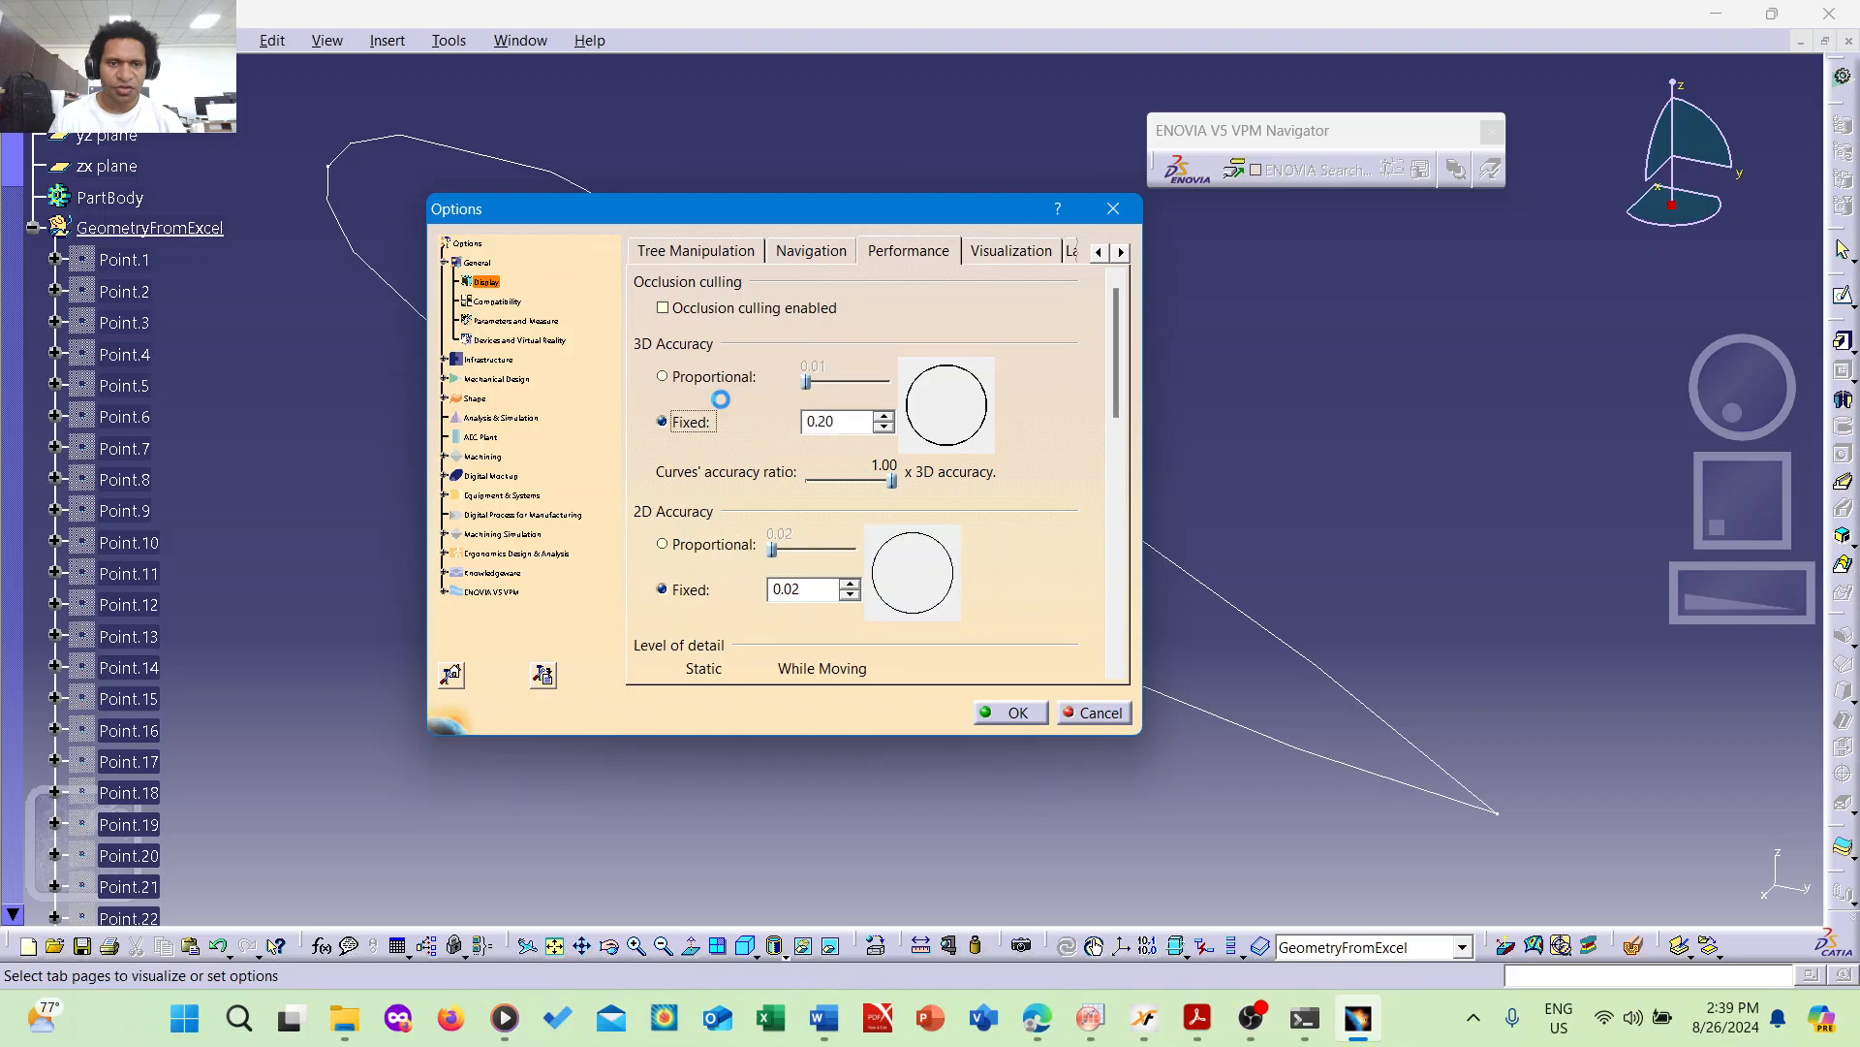
left_click(696, 379)
left_click(808, 388)
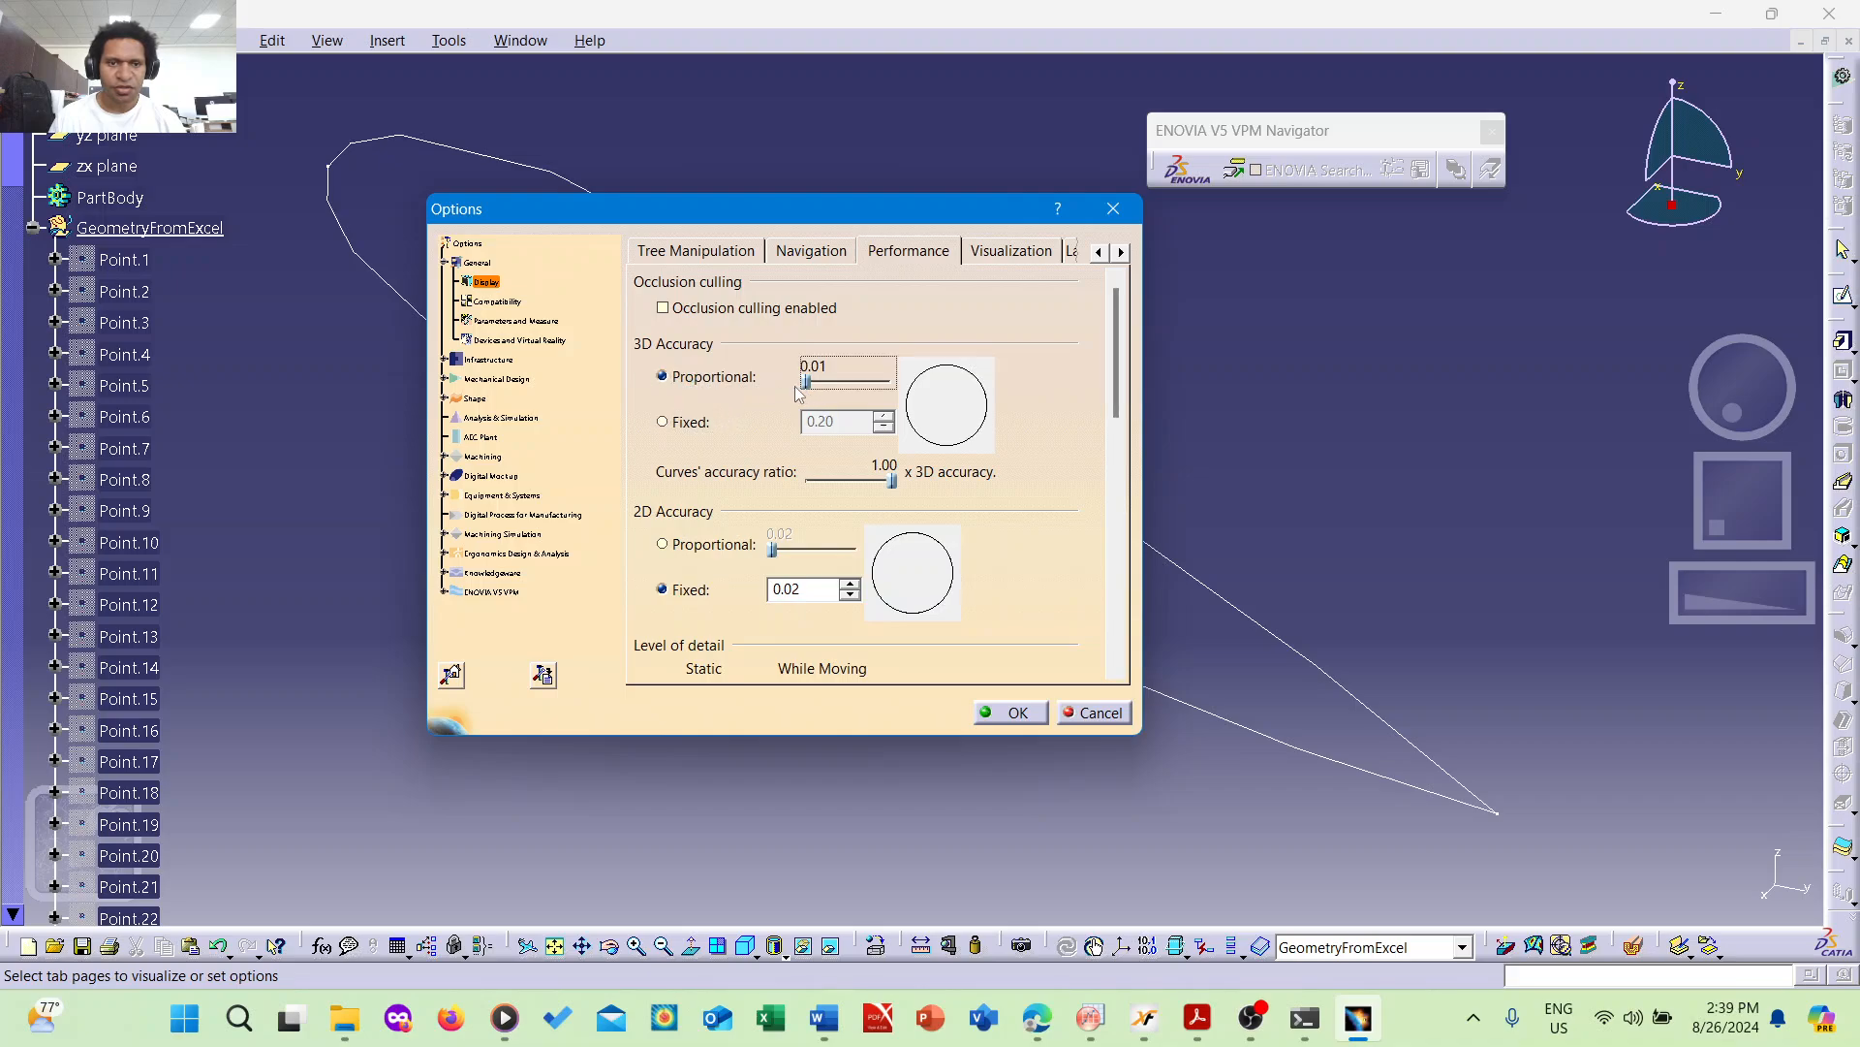
- Set the 2D display accuracy to proportional with a value of 0.01 and apply the options
left_click(687, 548)
left_click_drag(774, 549, 719, 553)
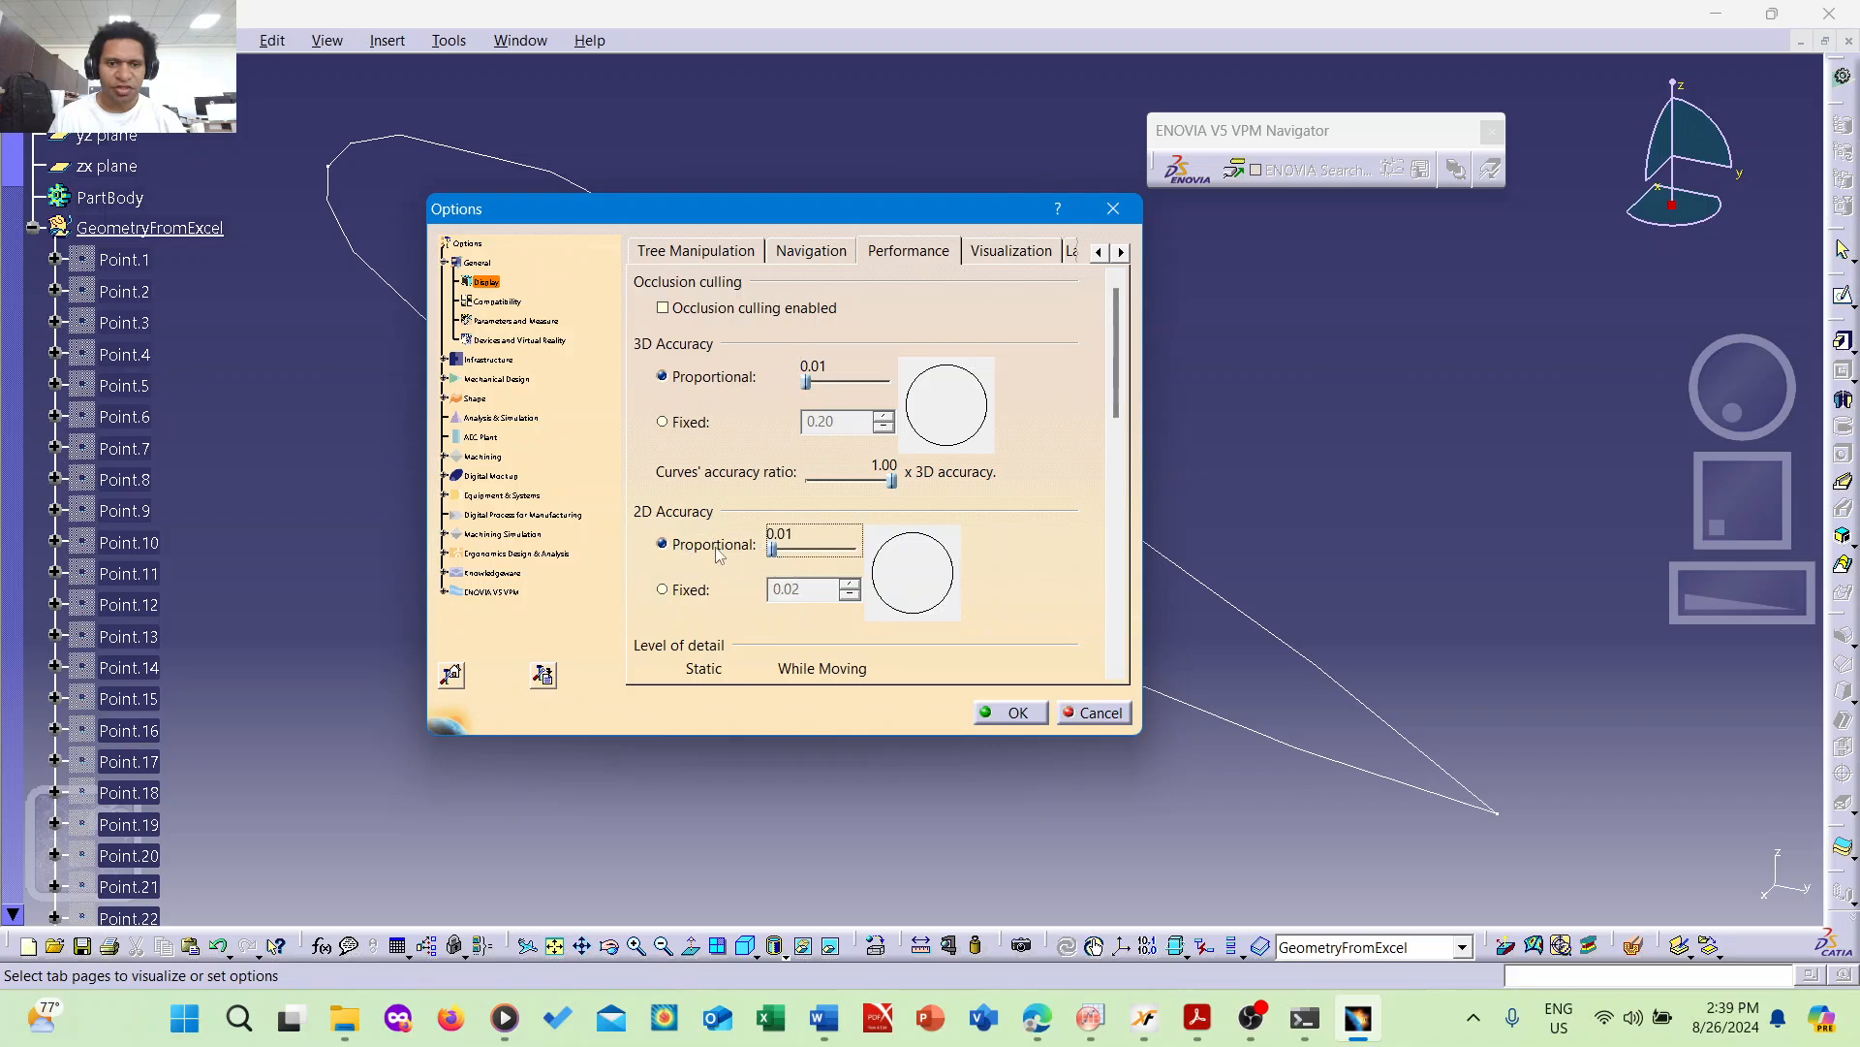
left_click(1017, 712)
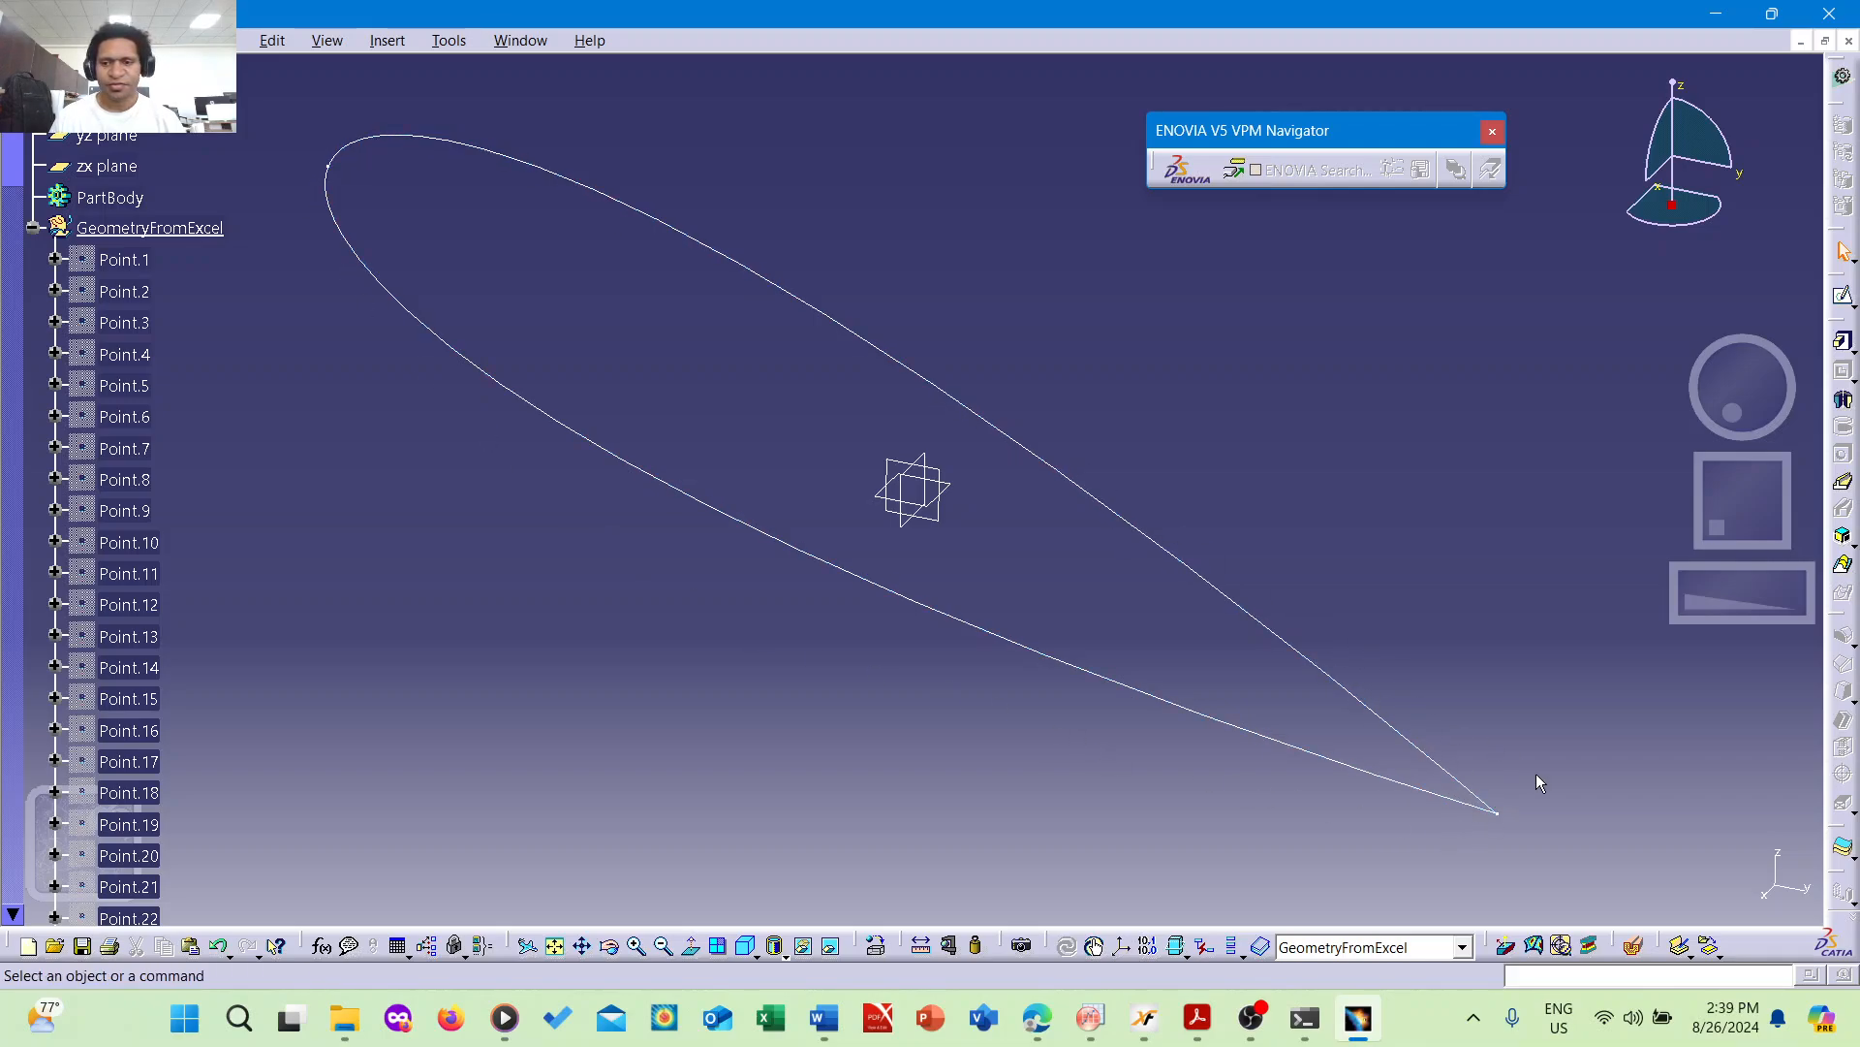
scroll(405, 167, "down", 3)
scroll(409, 172, "up", 3)
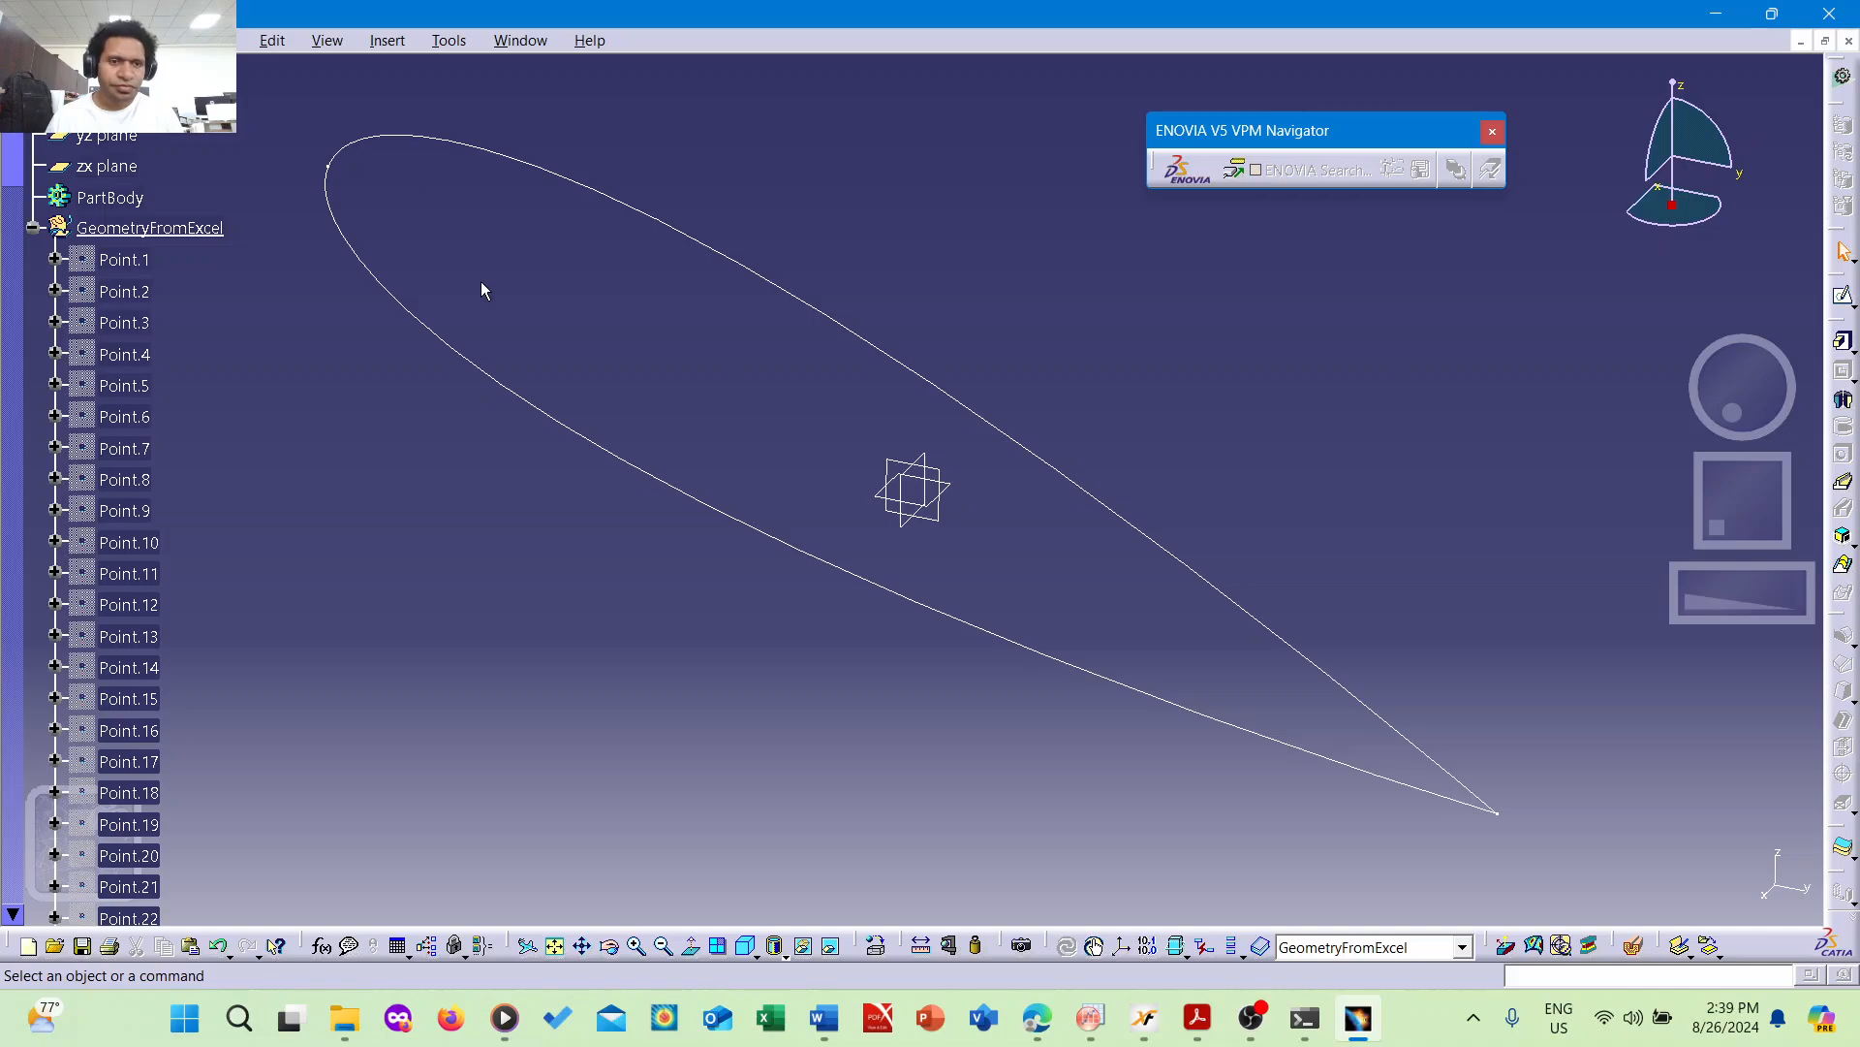
middle_click_drag(505, 245, 521, 281, "ctrl")
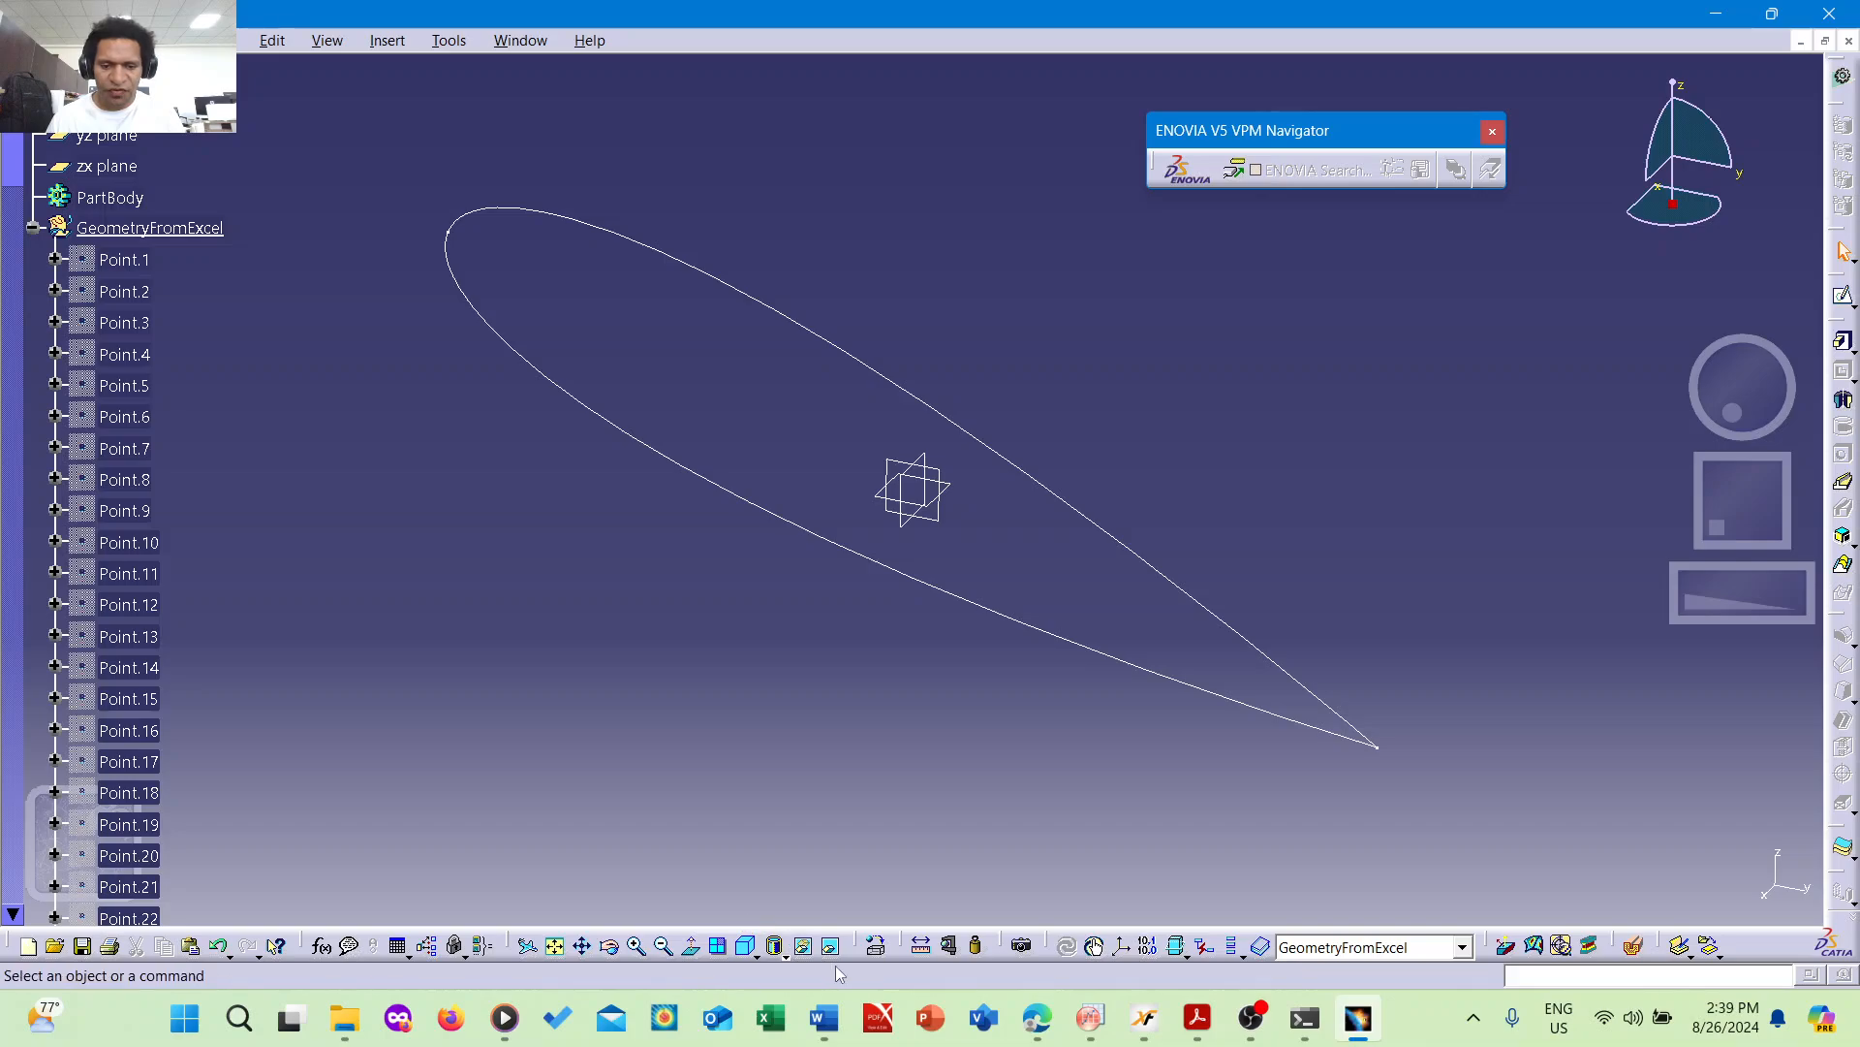
- Switch to the paper in Adobe Acrobat Reader, check the rotor dimensions in section 2.1 and figure 1(a), and return to CATIA
left_click(1197, 1018)
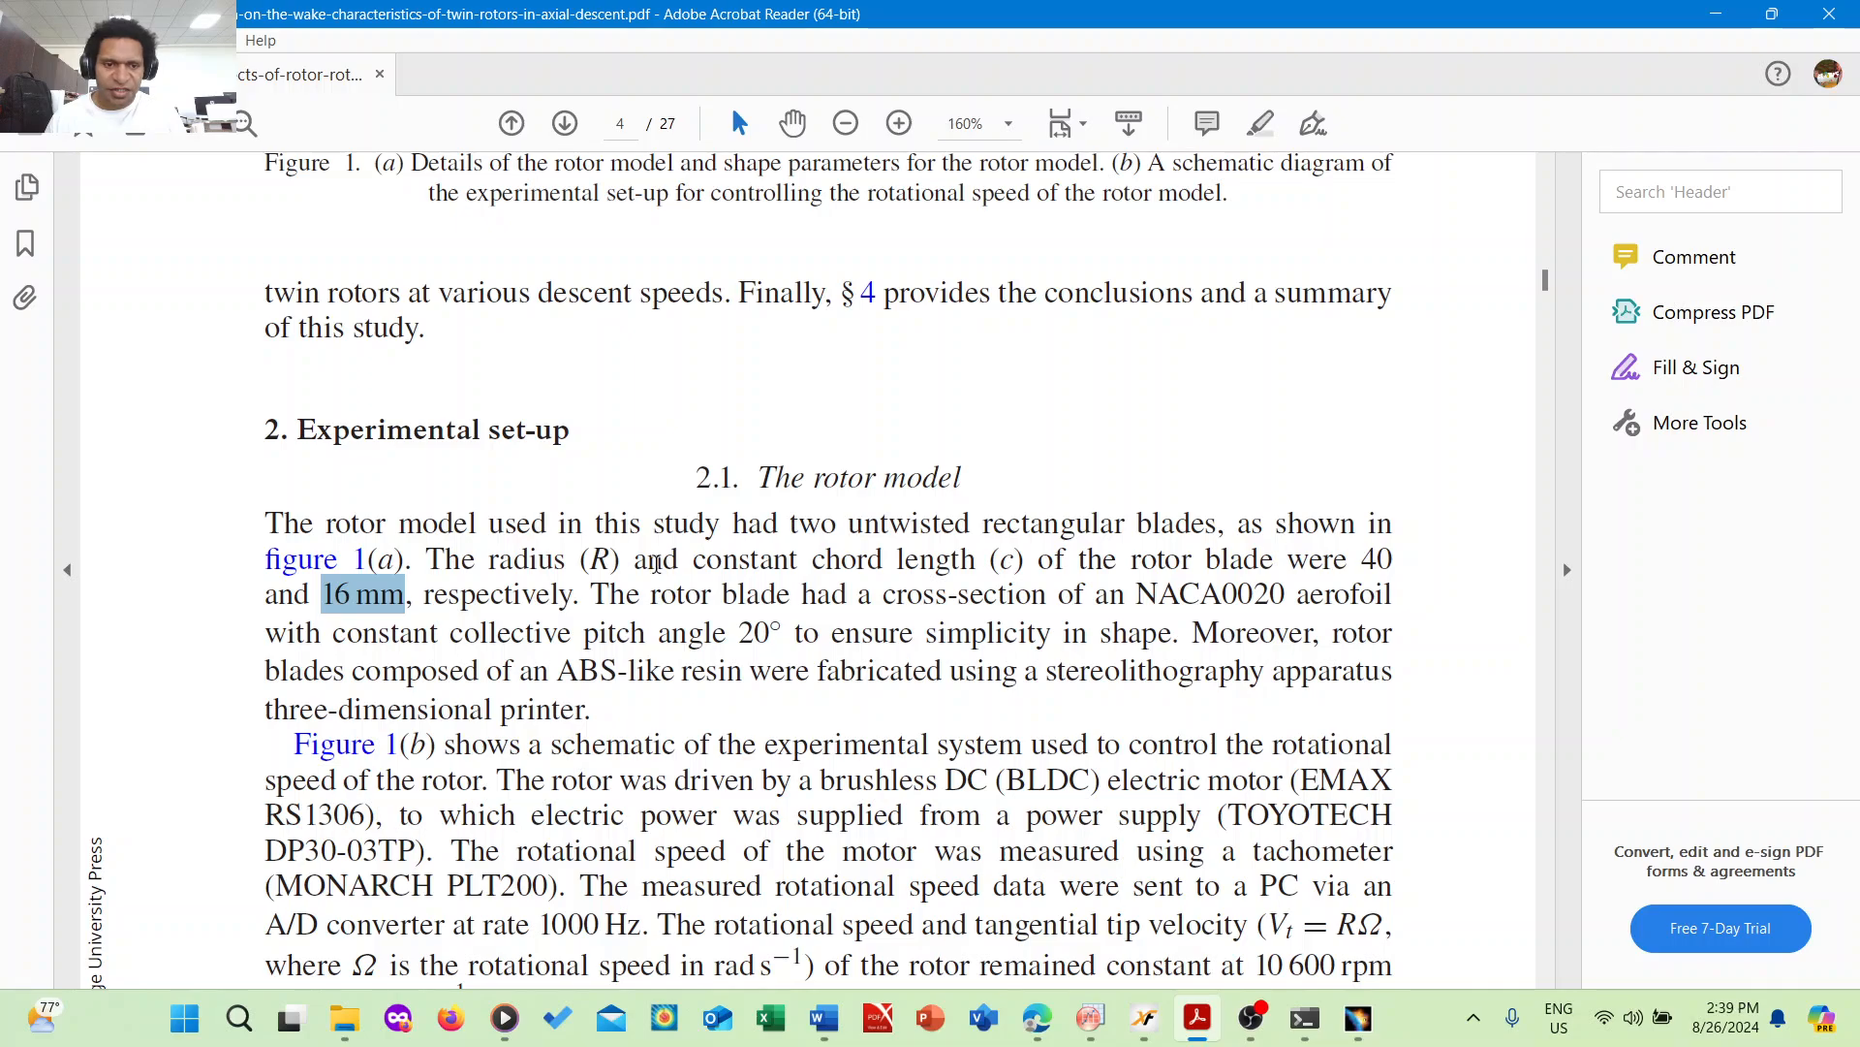
scroll(727, 572, "up", 6)
scroll(819, 578, "down", 5)
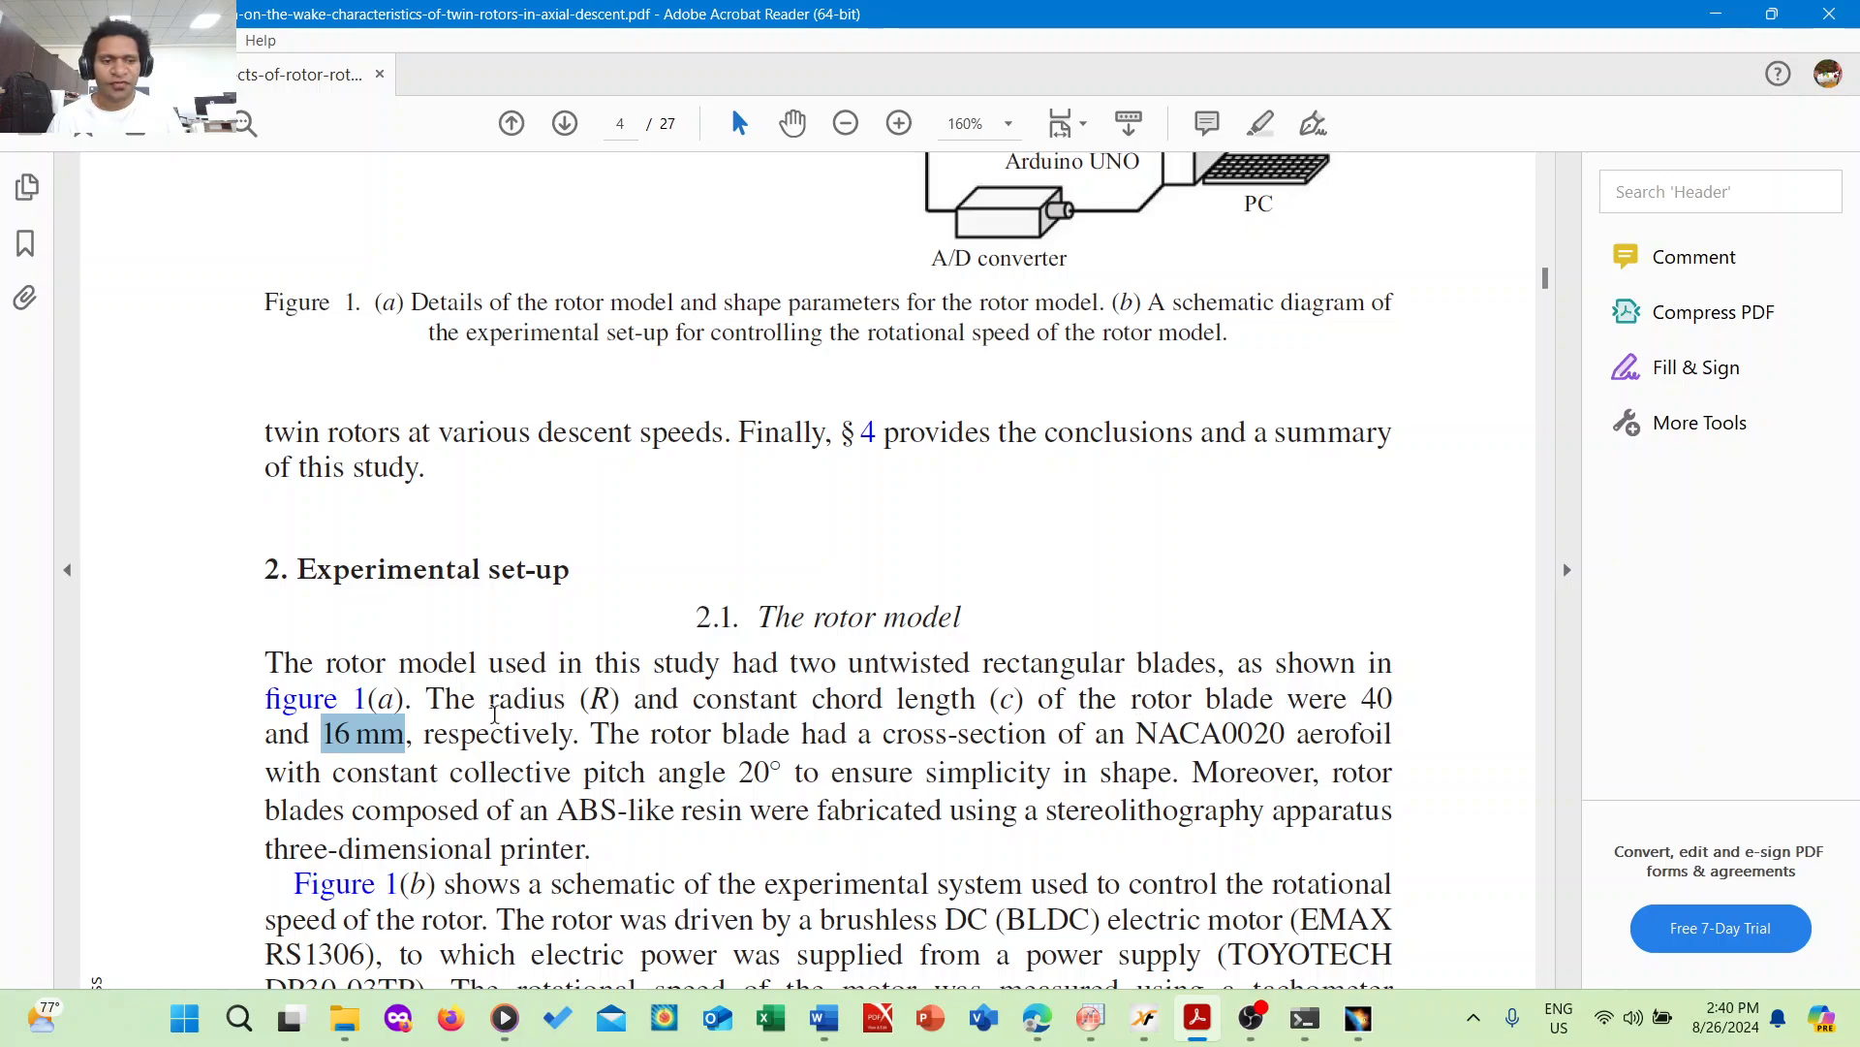
scroll(481, 466, "up", 3)
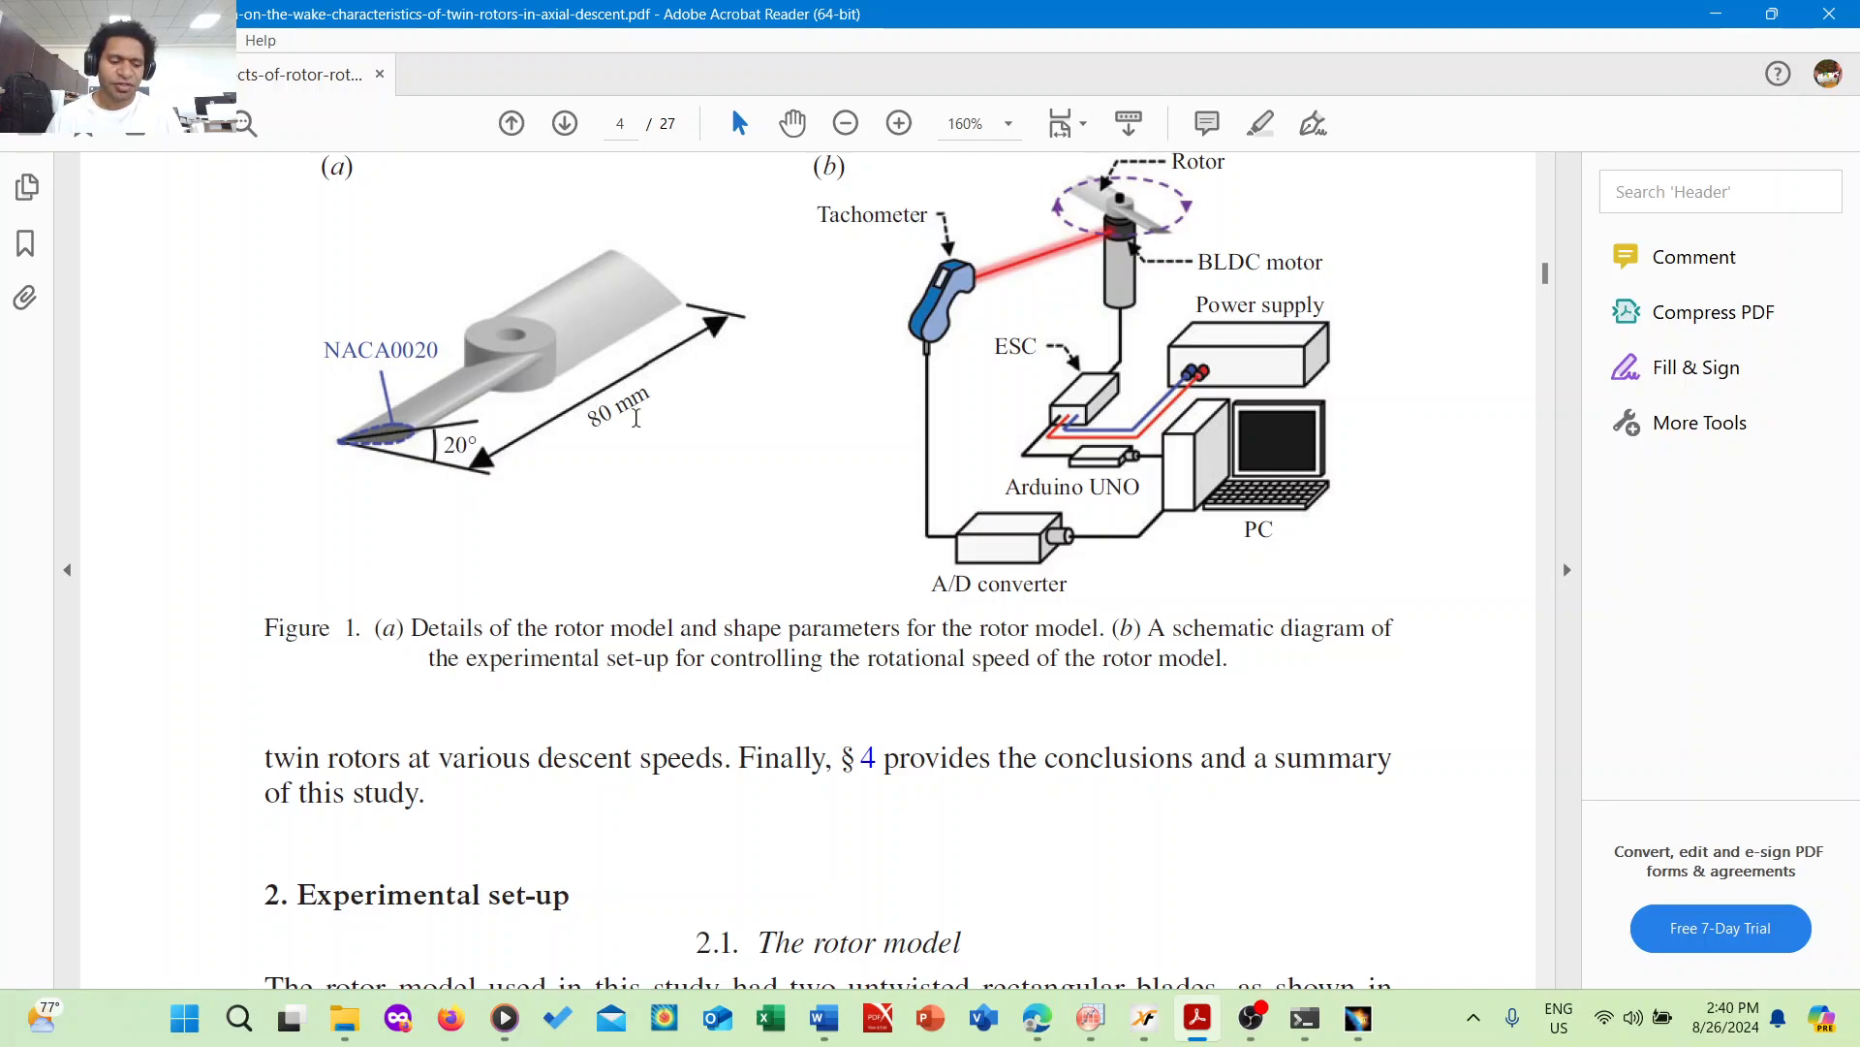
key("alt+Tab")
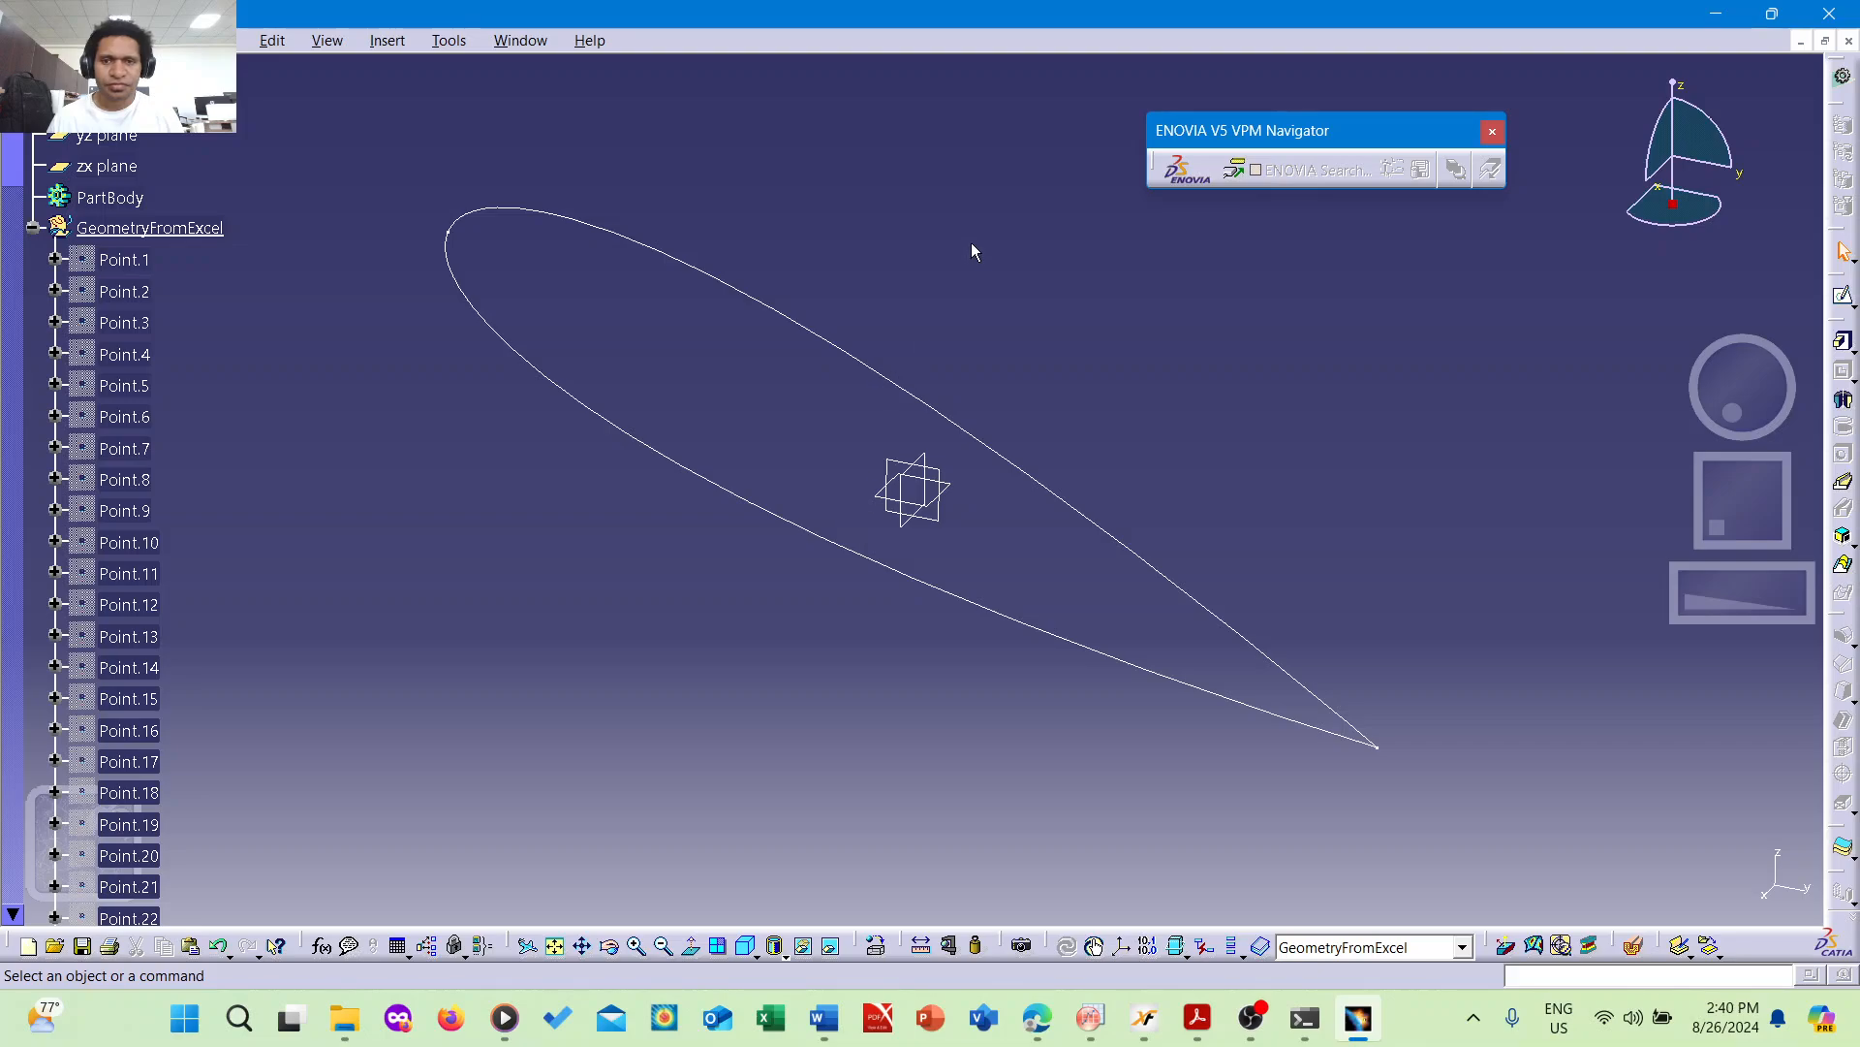
middle_click_drag(922, 238, 923, 314)
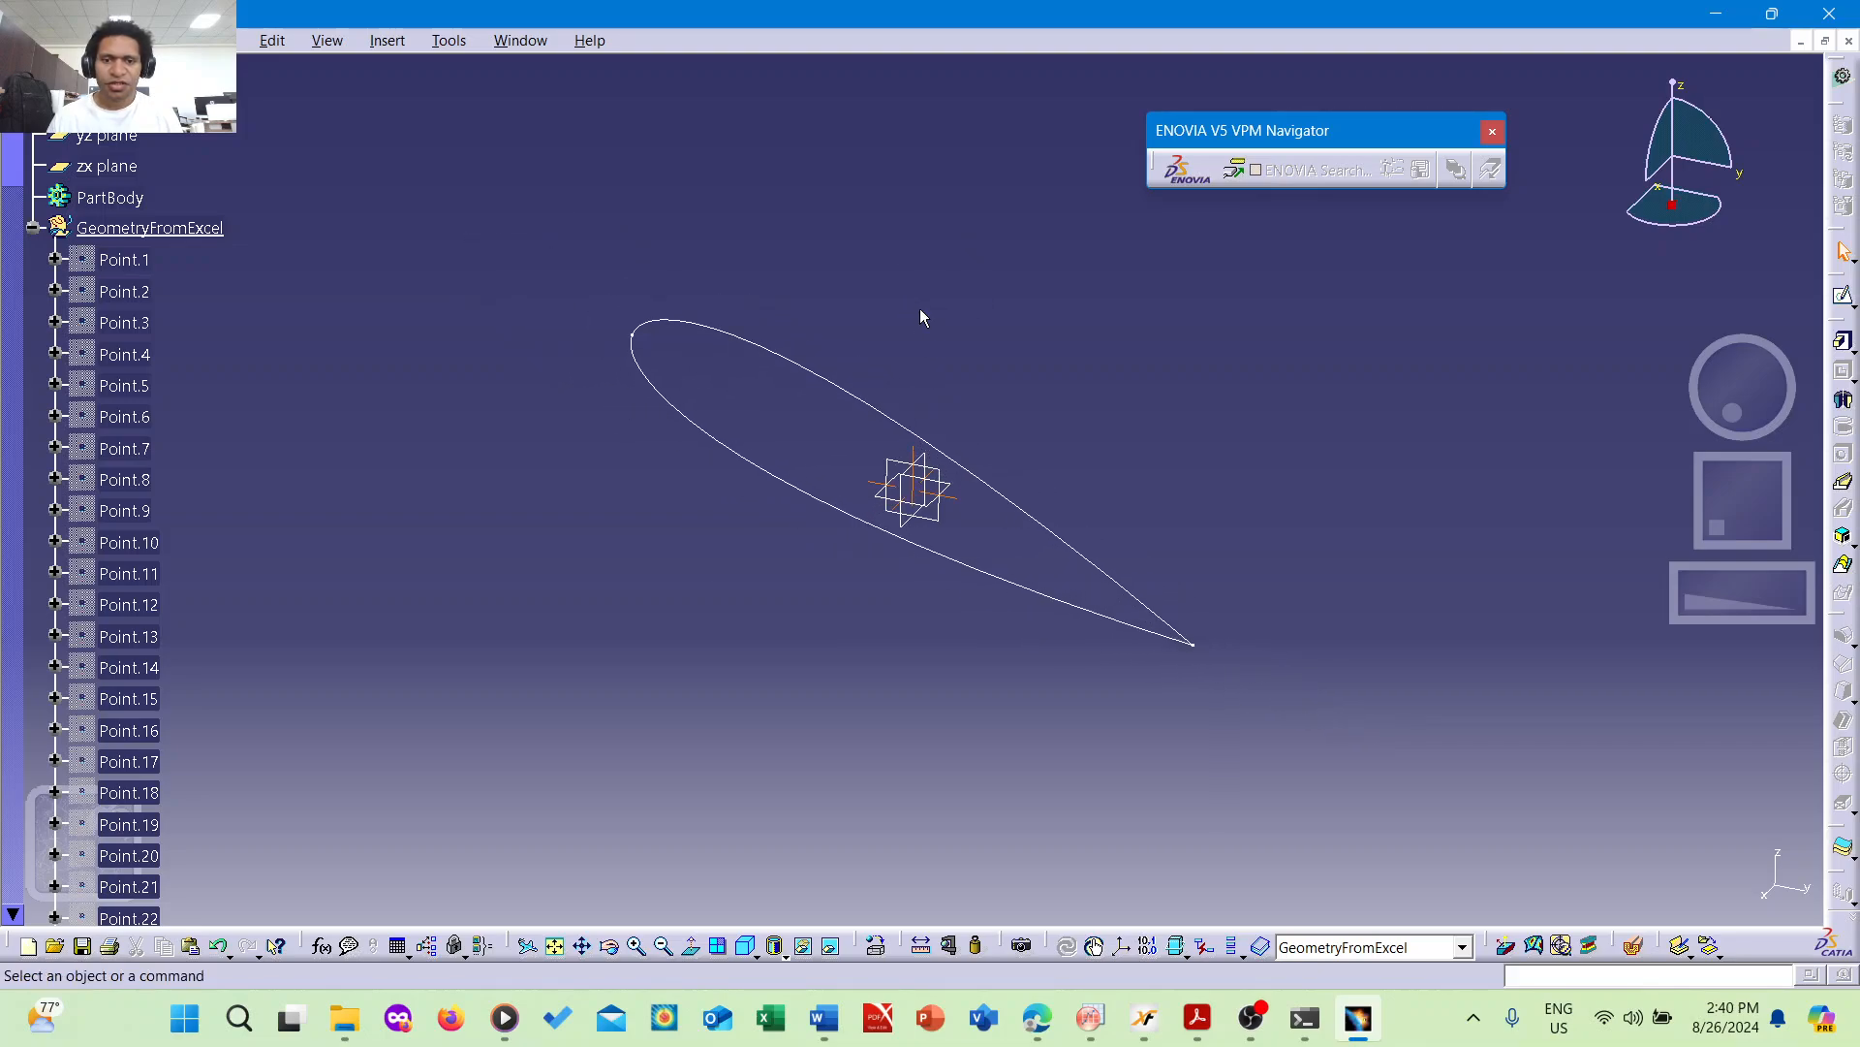
left_click(826, 382)
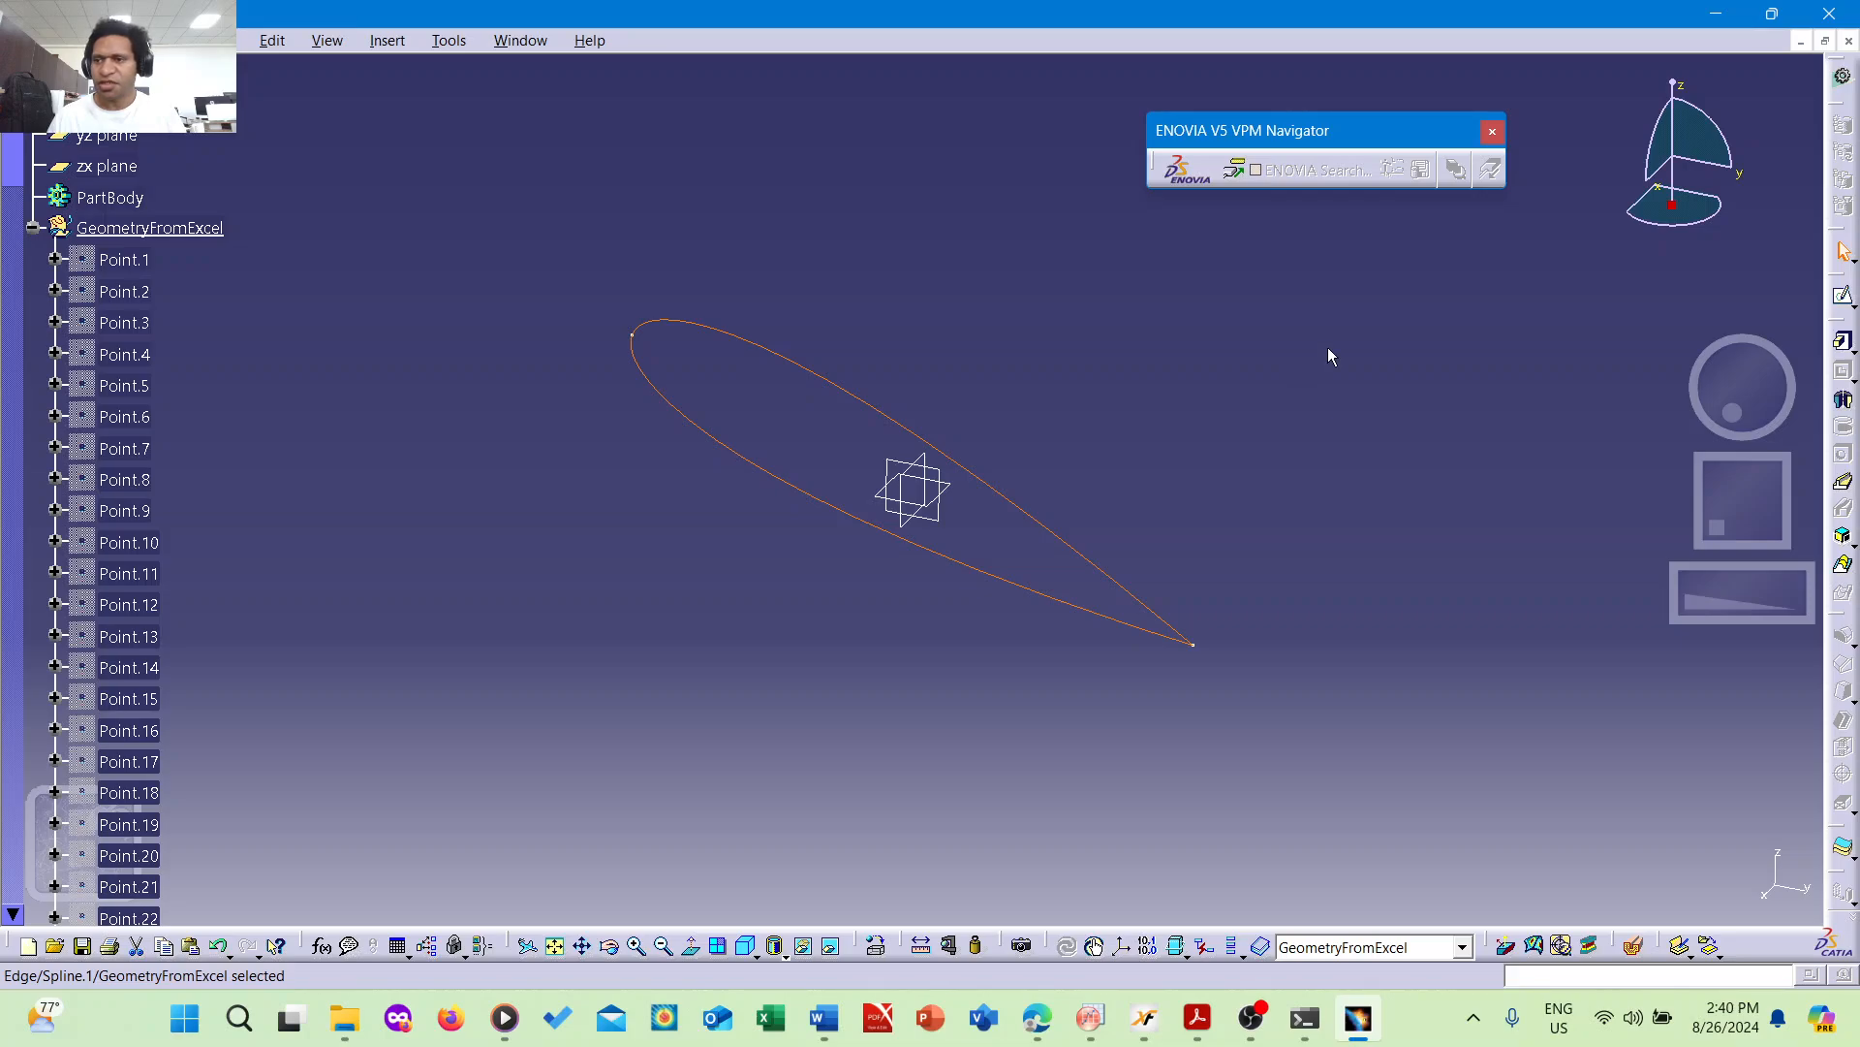
left_click(1101, 445)
middle_click_drag(993, 346, 947, 262)
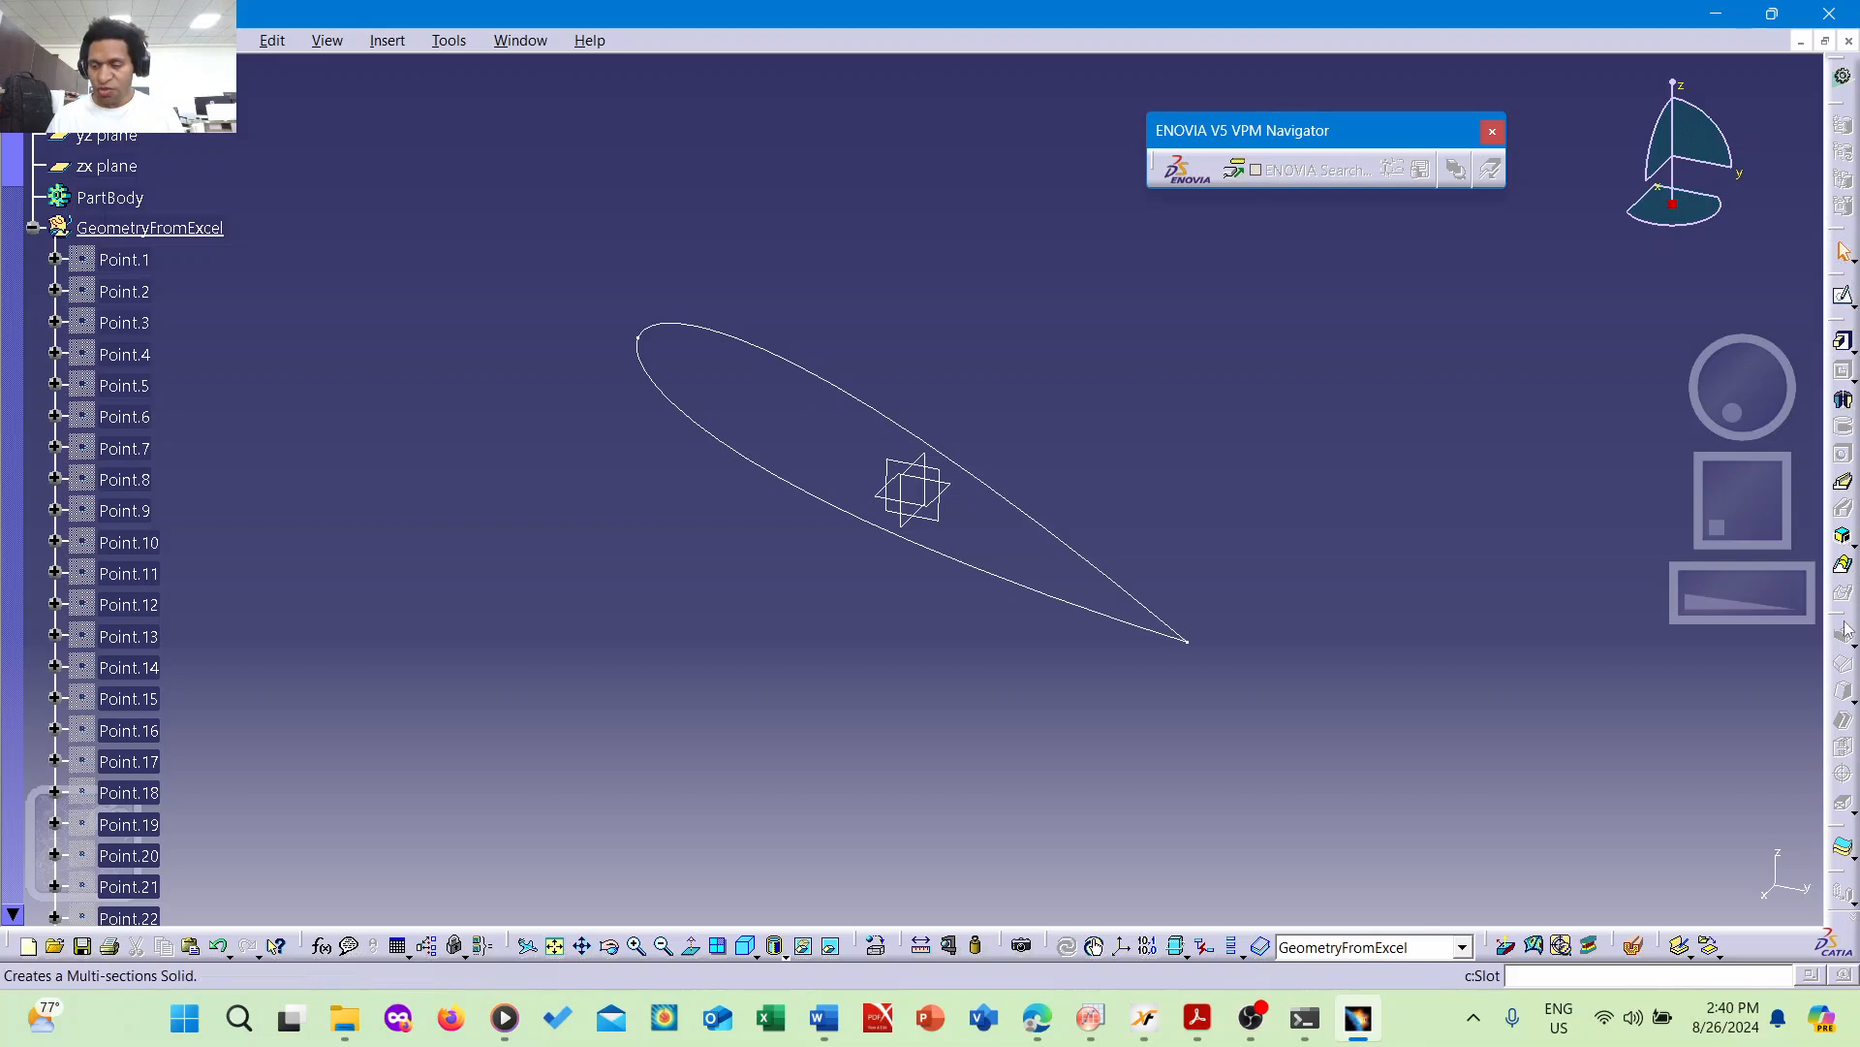
- Undock the toolbars crowding the end of the toolbar strip into the work area until the point, line and plane tools are accessible
left_click_drag(1554, 526, 1607, 255)
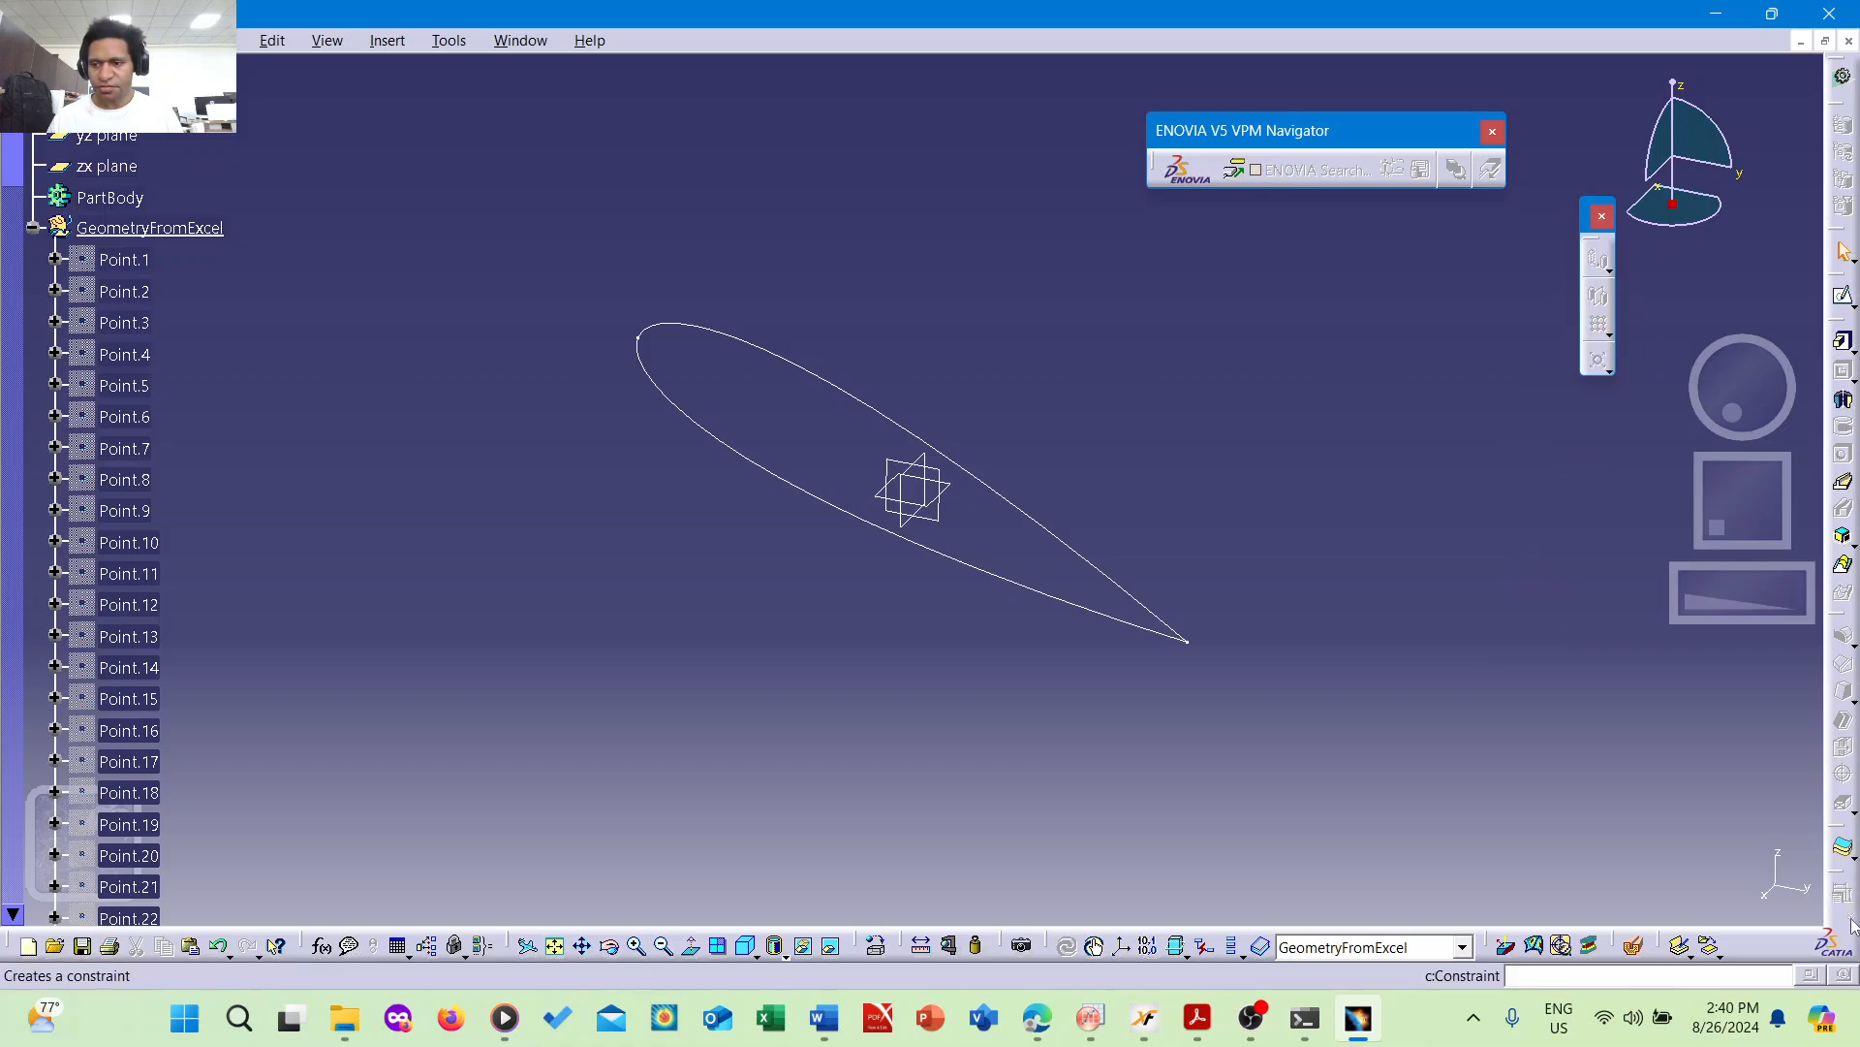
left_click_drag(1852, 919, 1703, 392)
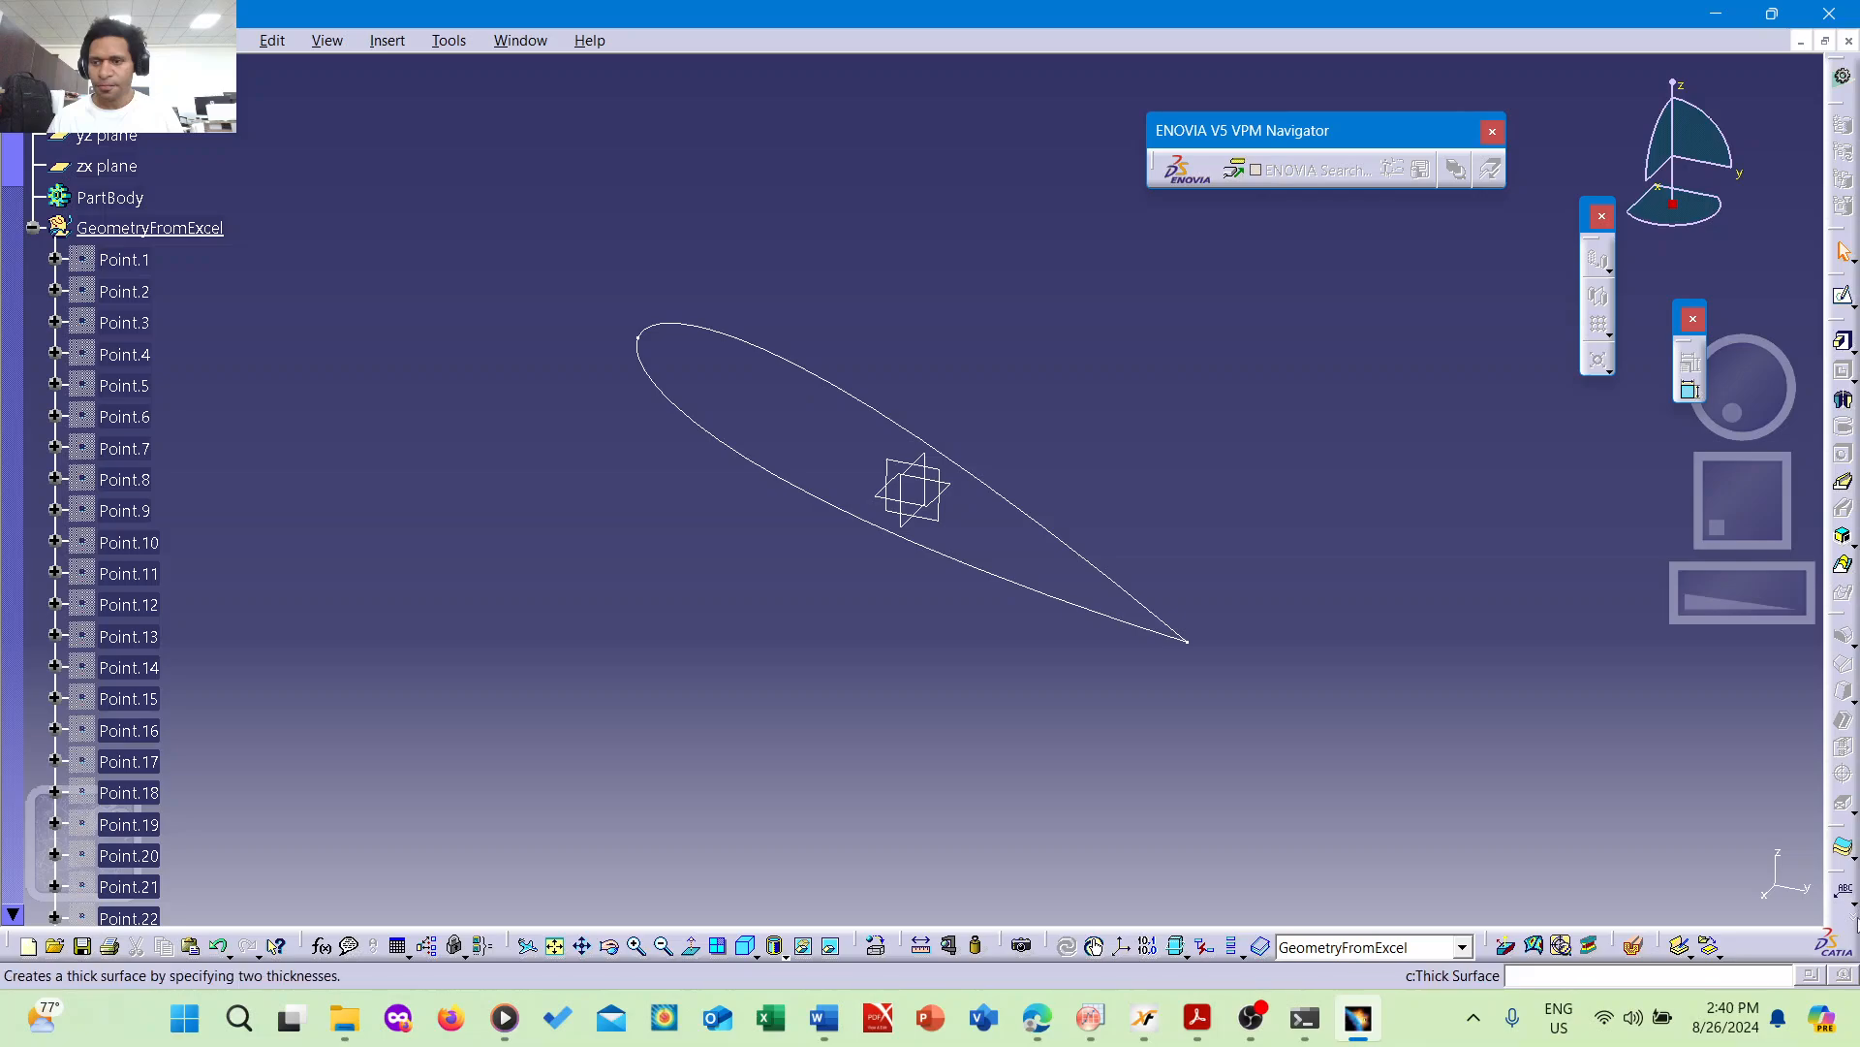
left_click_drag(1856, 917, 1616, 539)
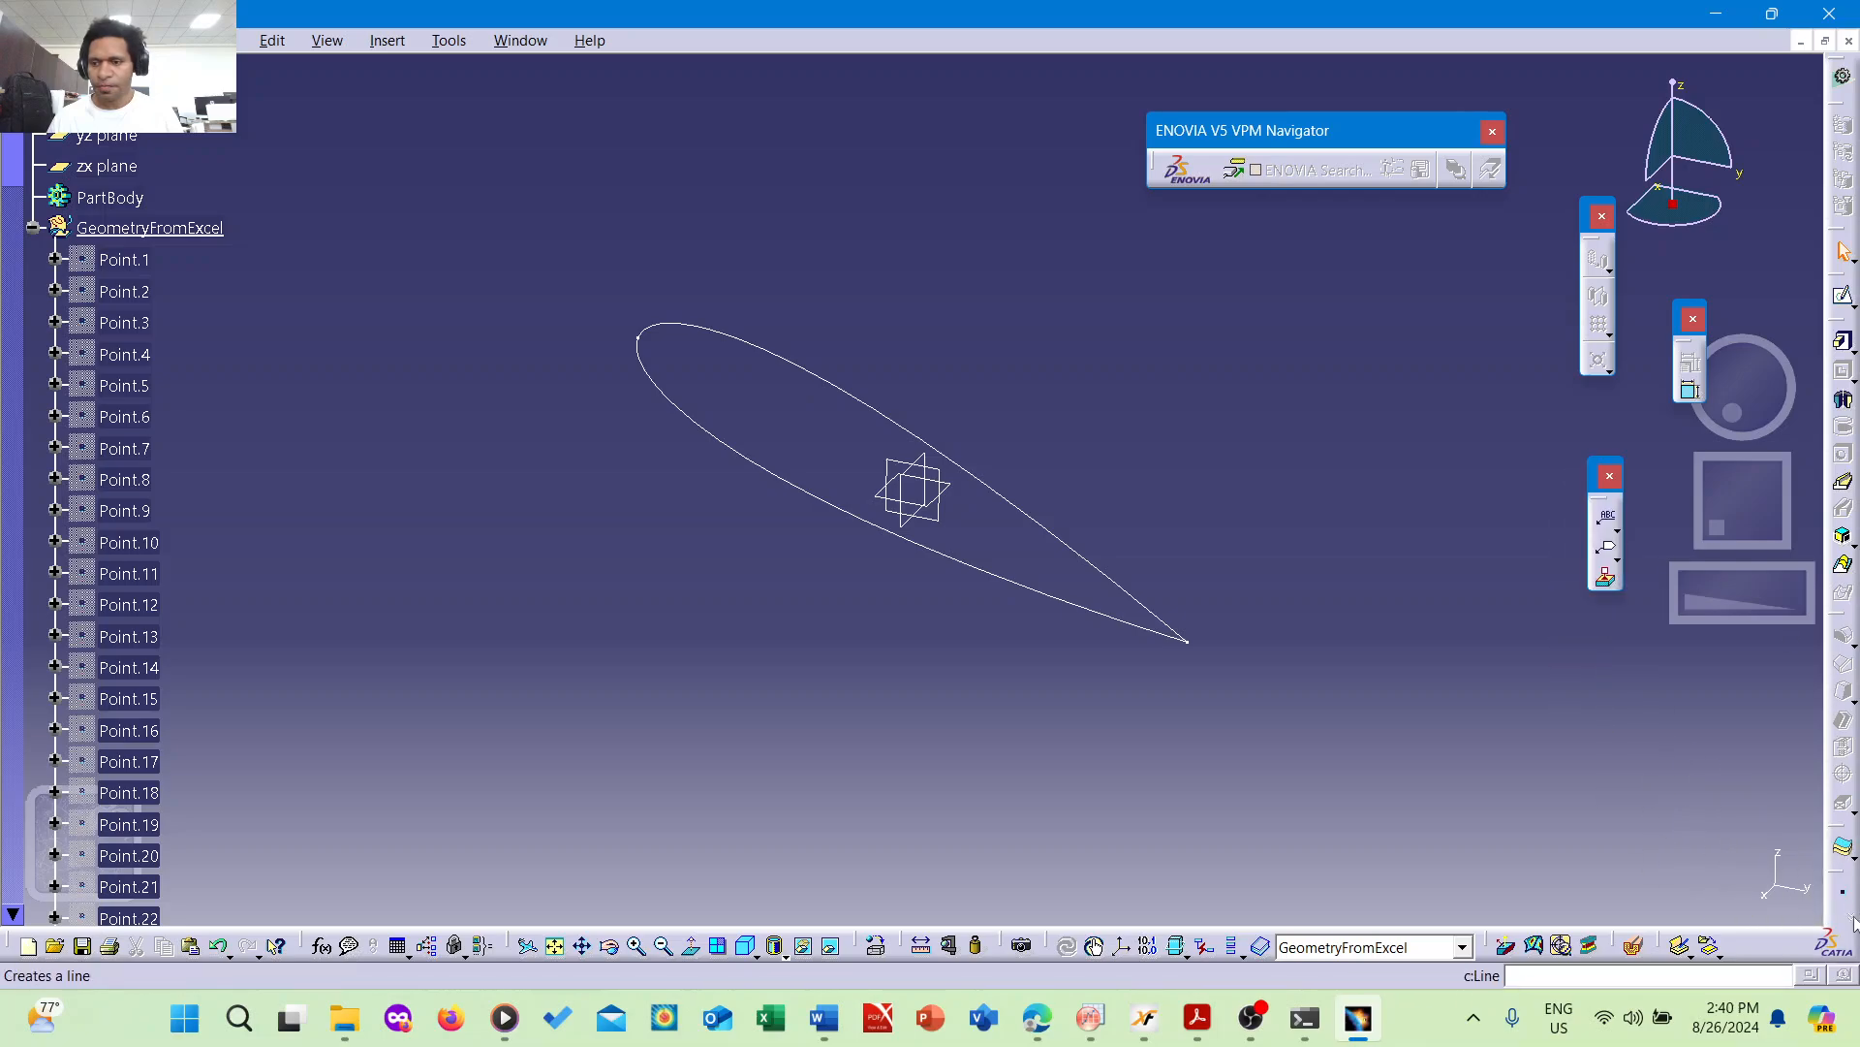
left_click_drag(1853, 919, 1550, 402)
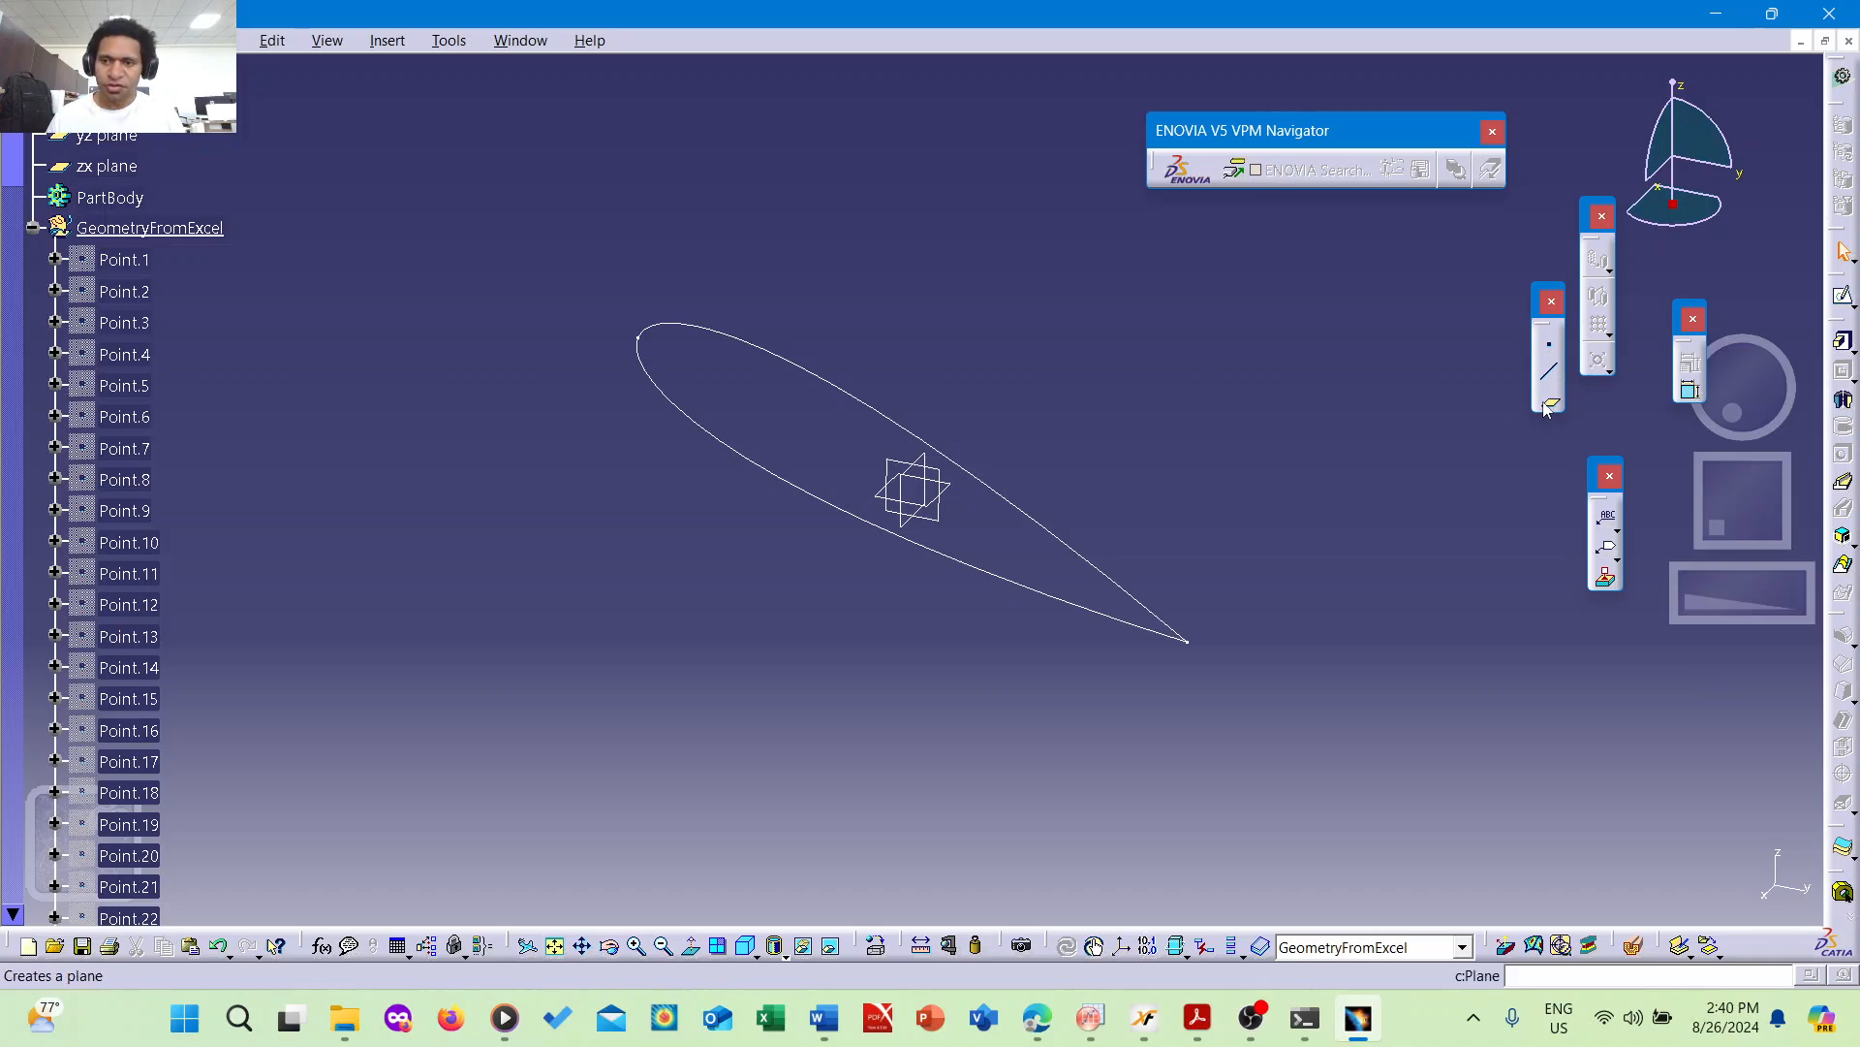
- Create a reference plane offset 40 mm from the yz plane
left_click(942, 473)
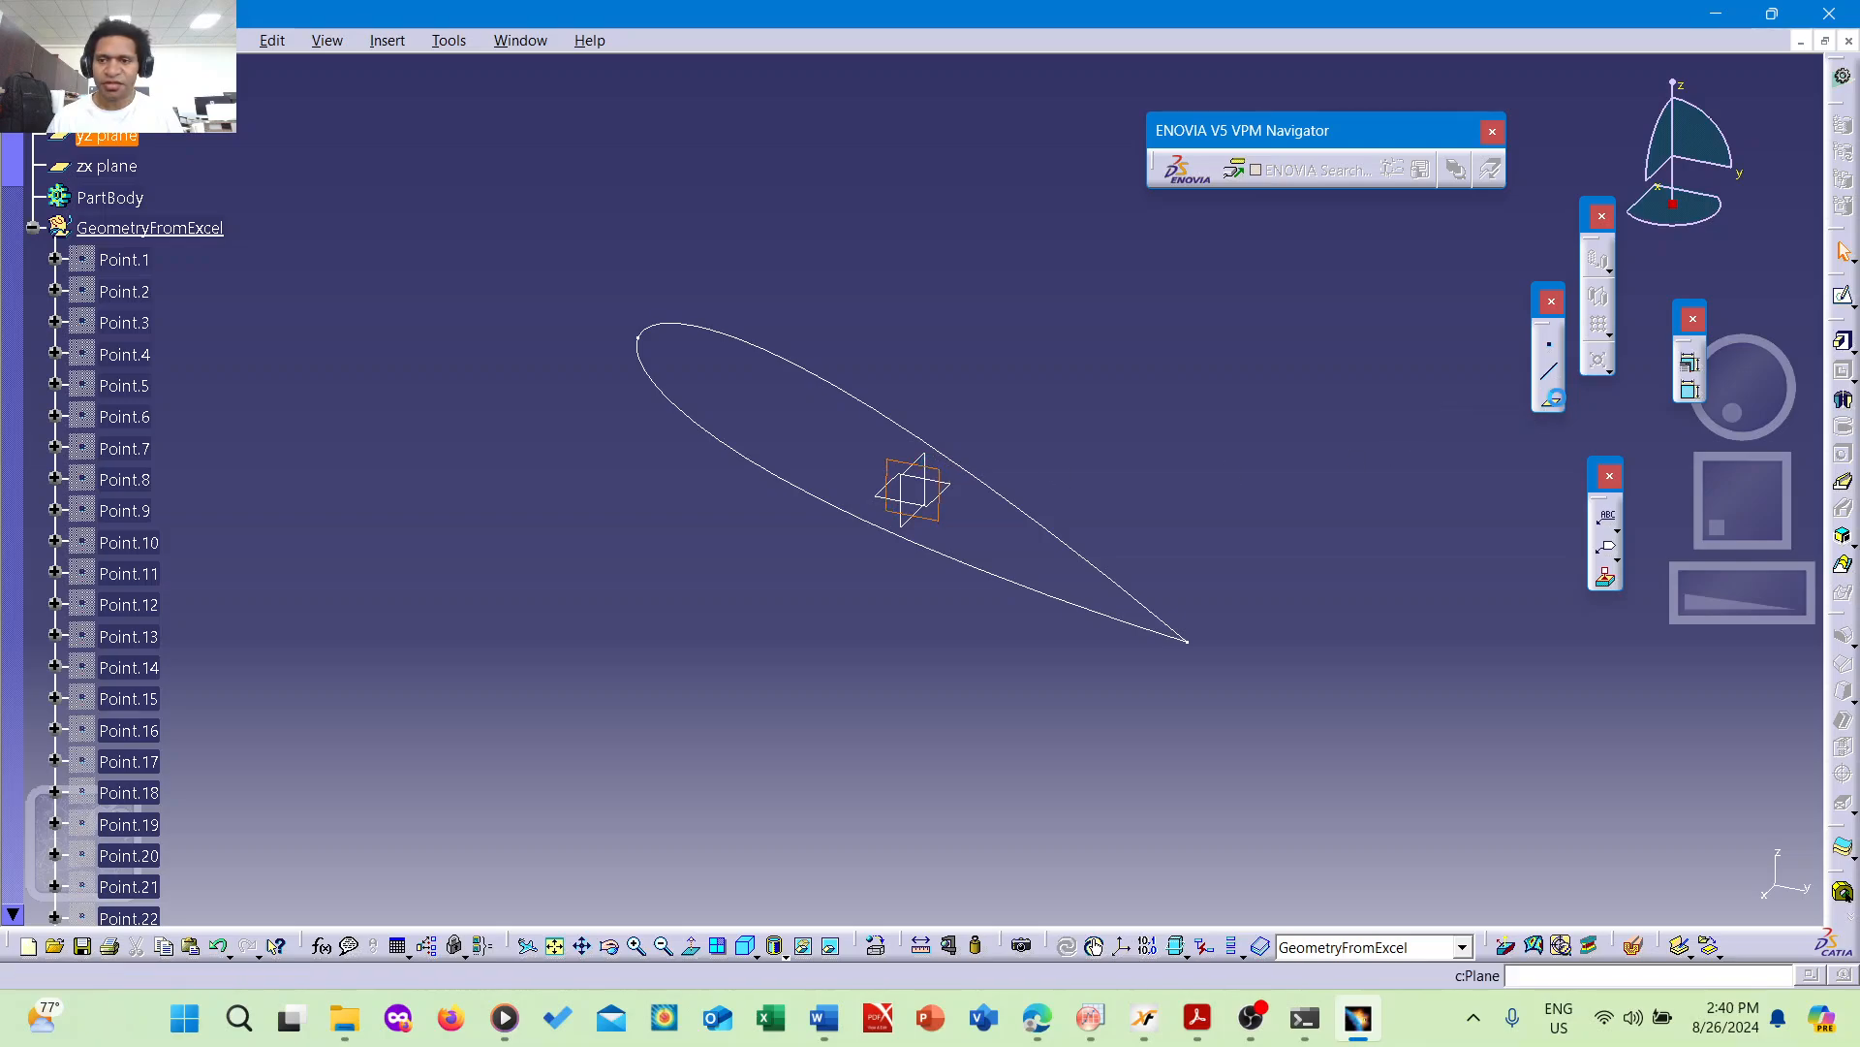
left_click(1548, 401)
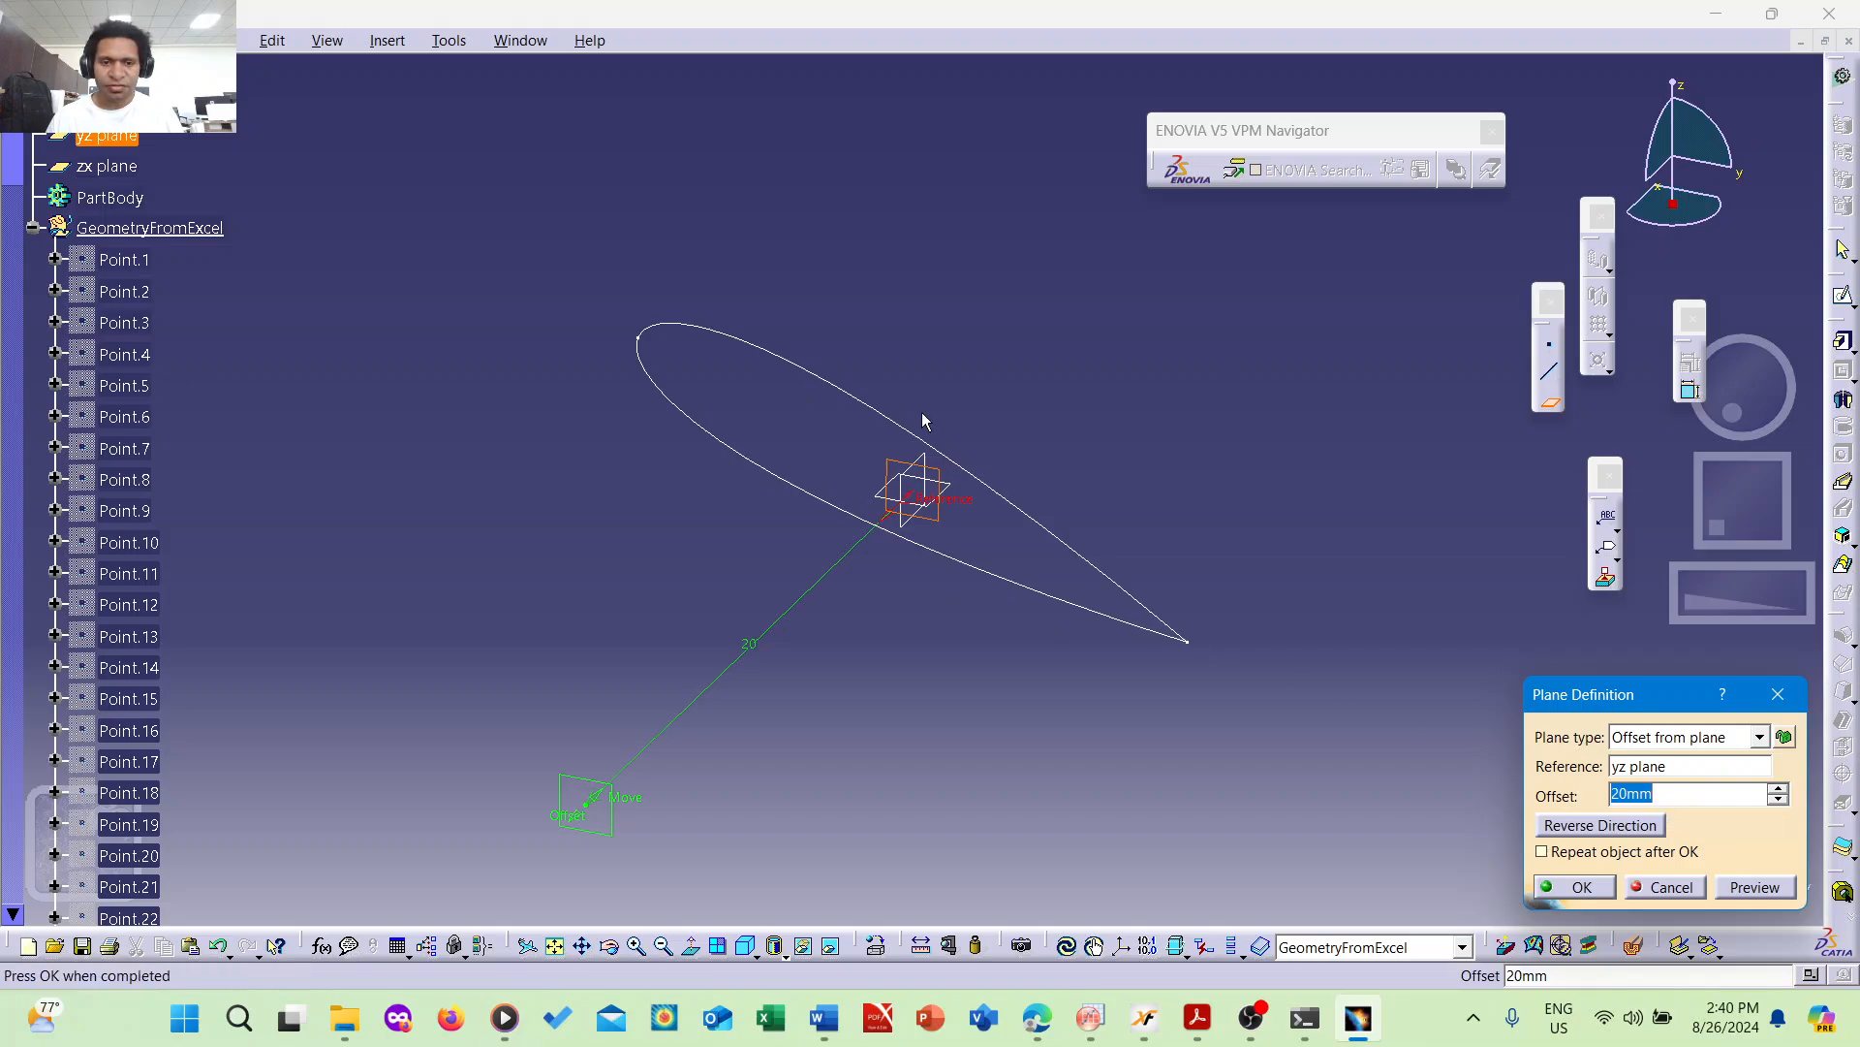
middle_click_drag(935, 286, 1004, 155)
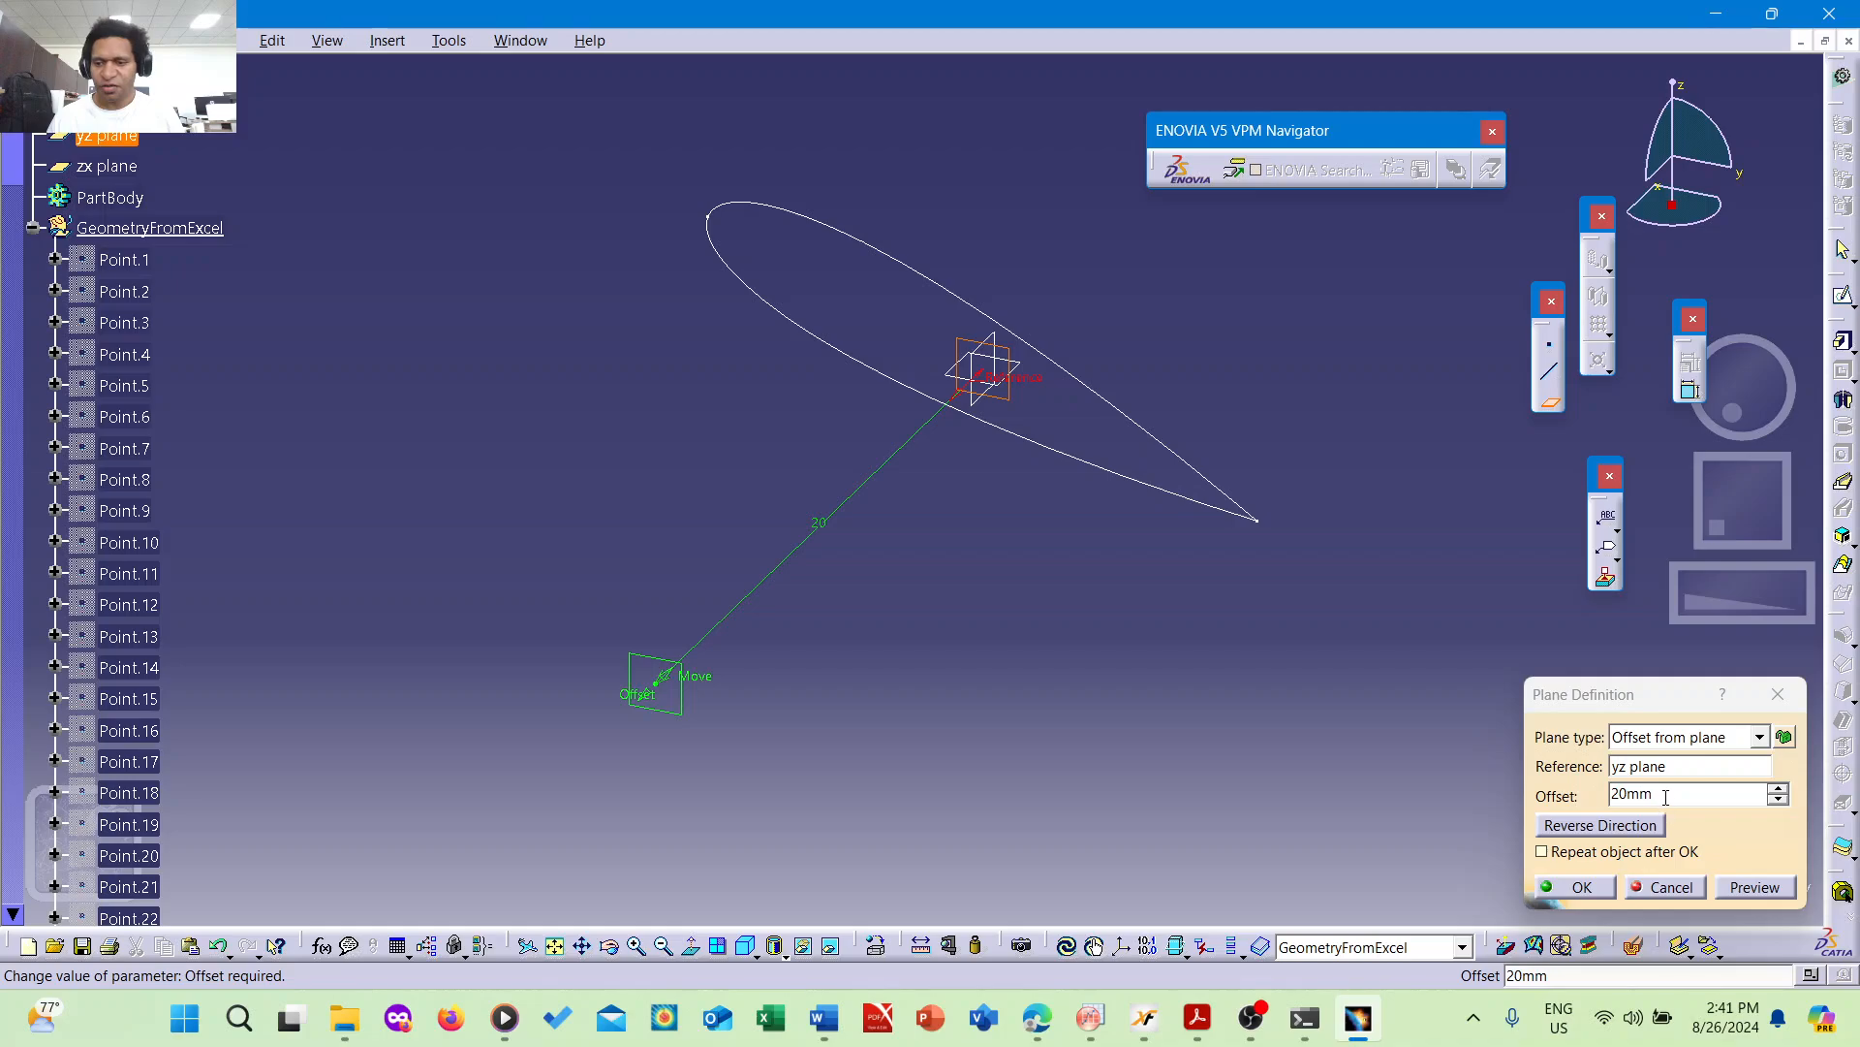
left_click(1665, 796)
type("40")
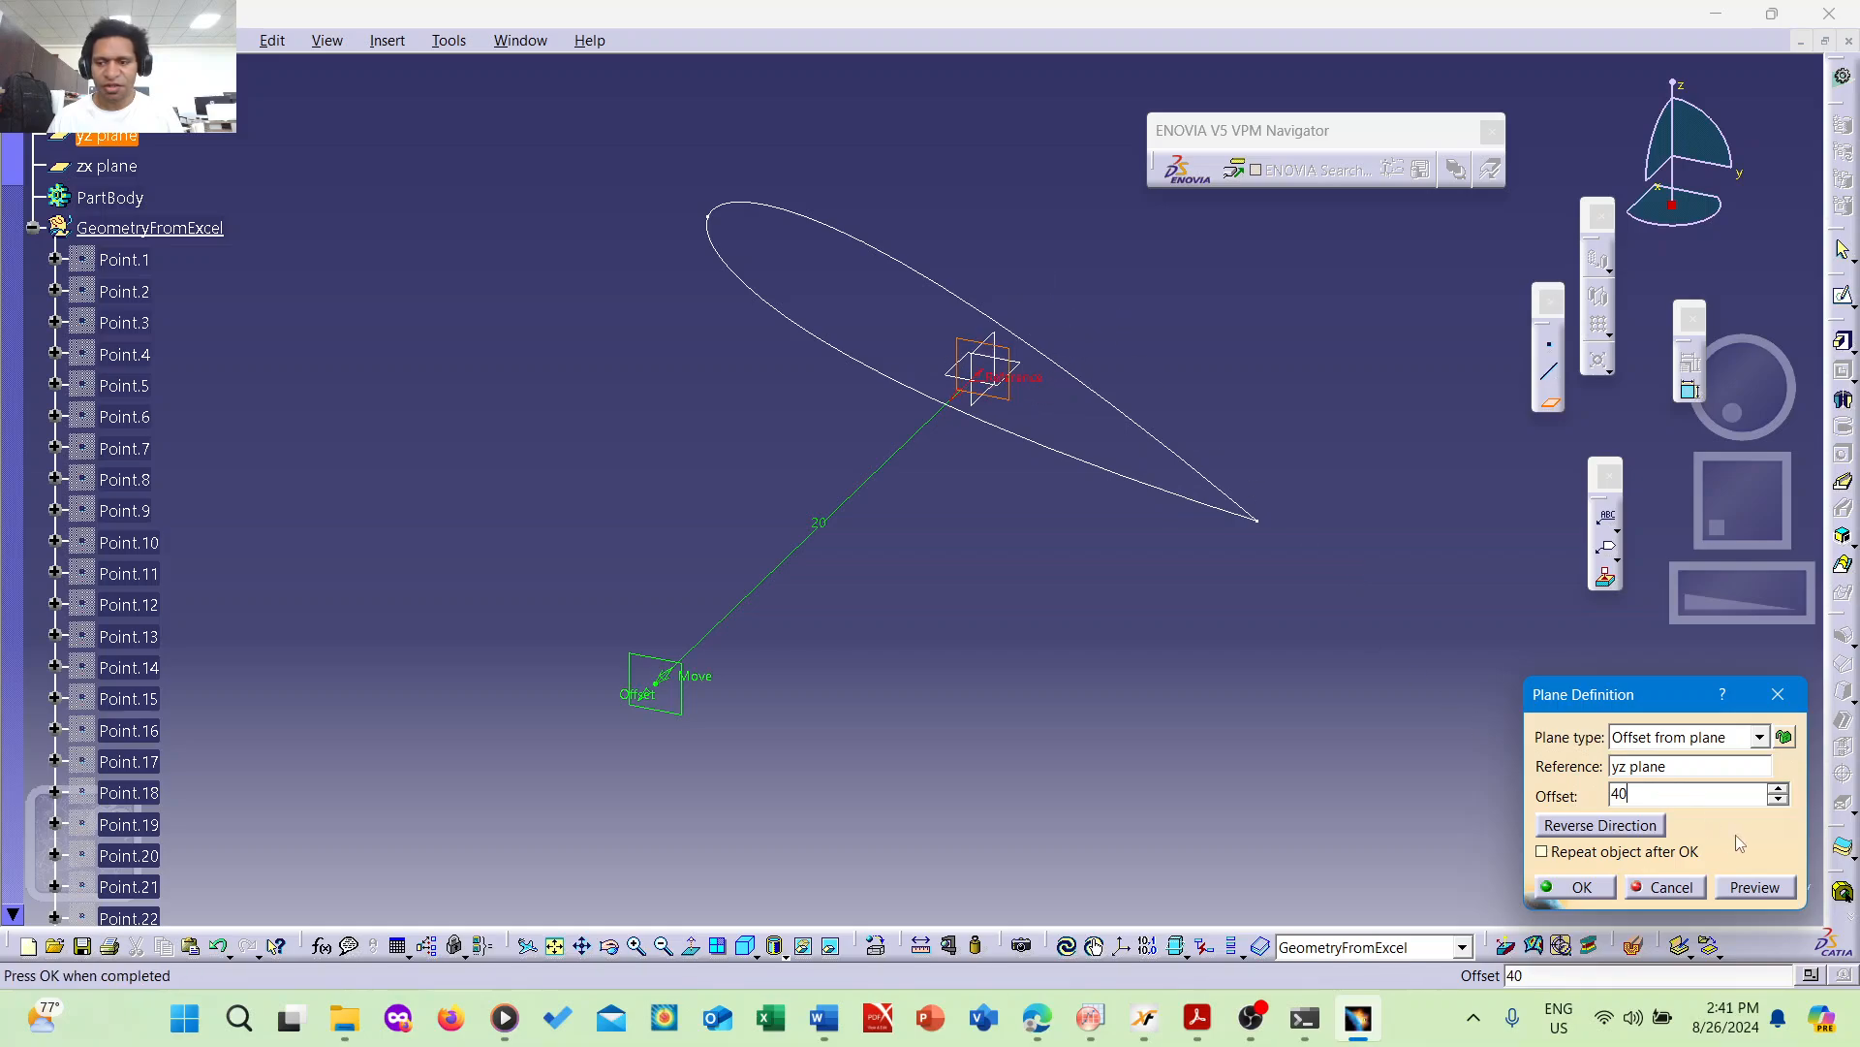
left_click(1756, 888)
left_click(1574, 888)
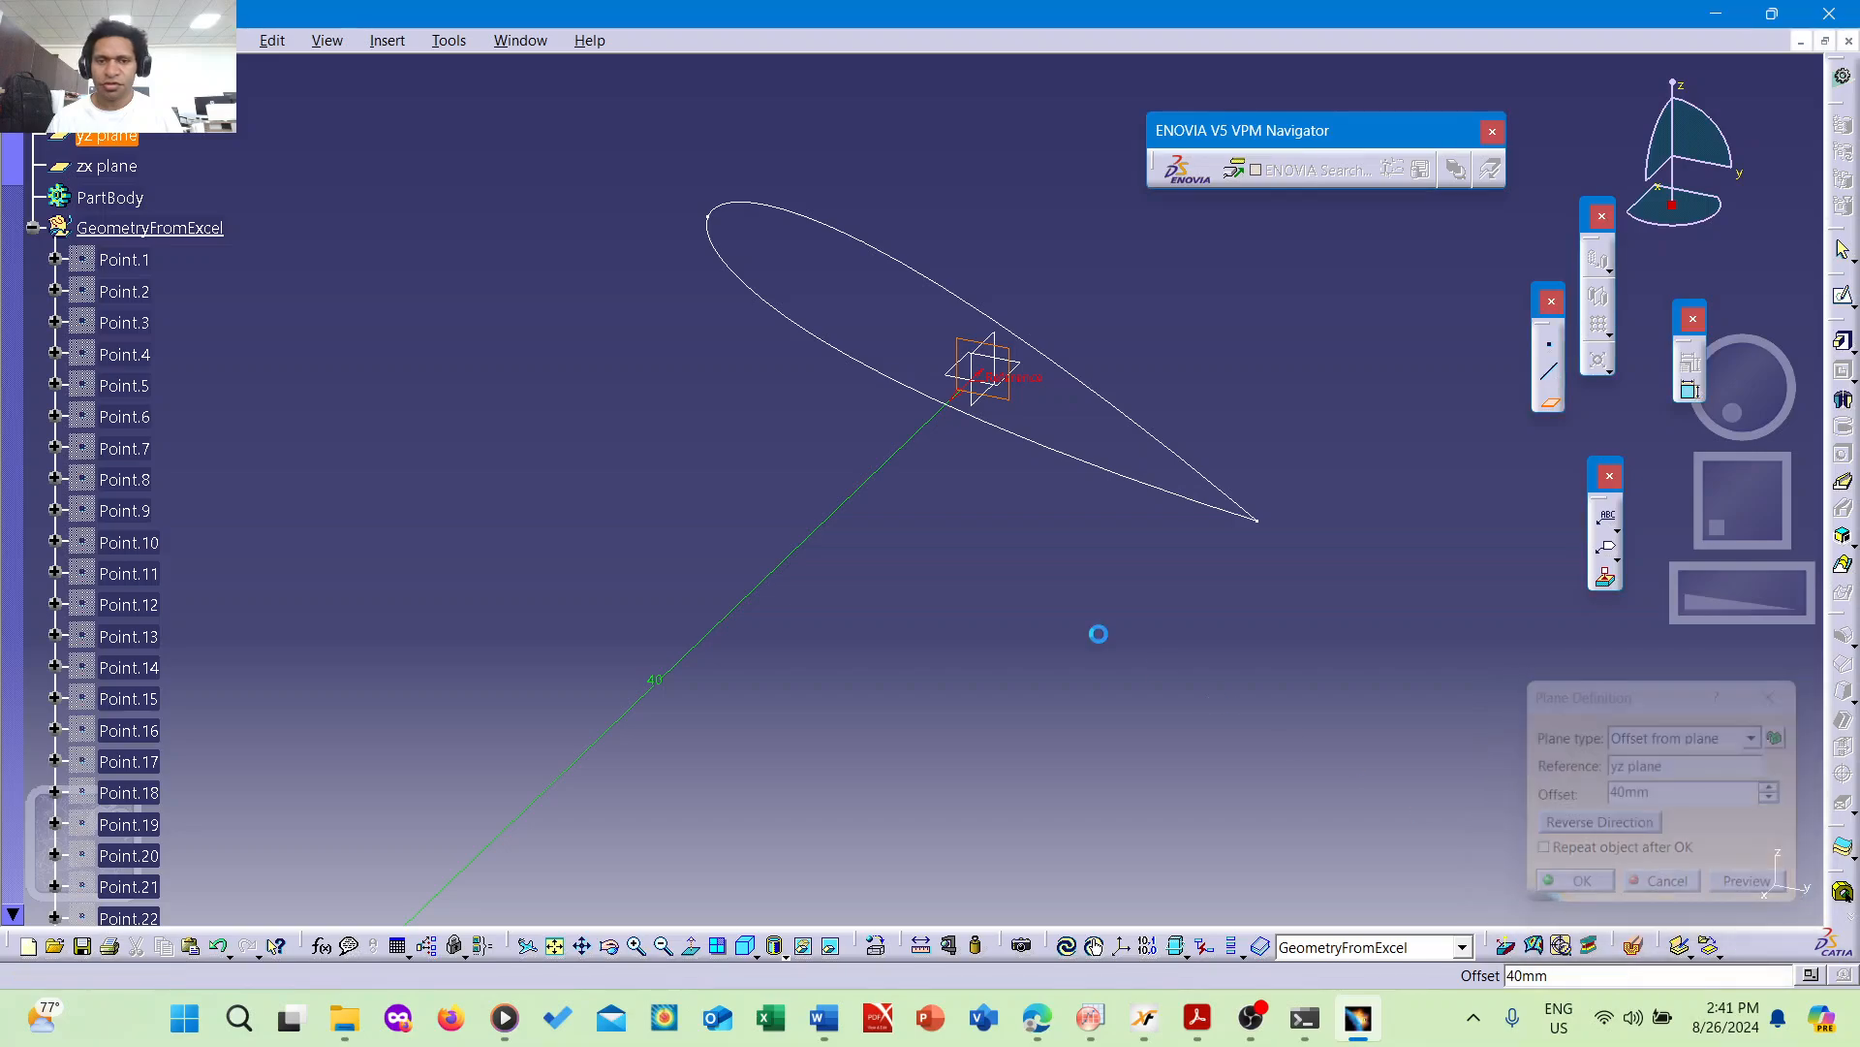
- Open a sketch on the offset plane and fit the airfoil geometry in the view
middle_click_drag(659, 347, 649, 435)
middle_click_drag(747, 516, 805, 415)
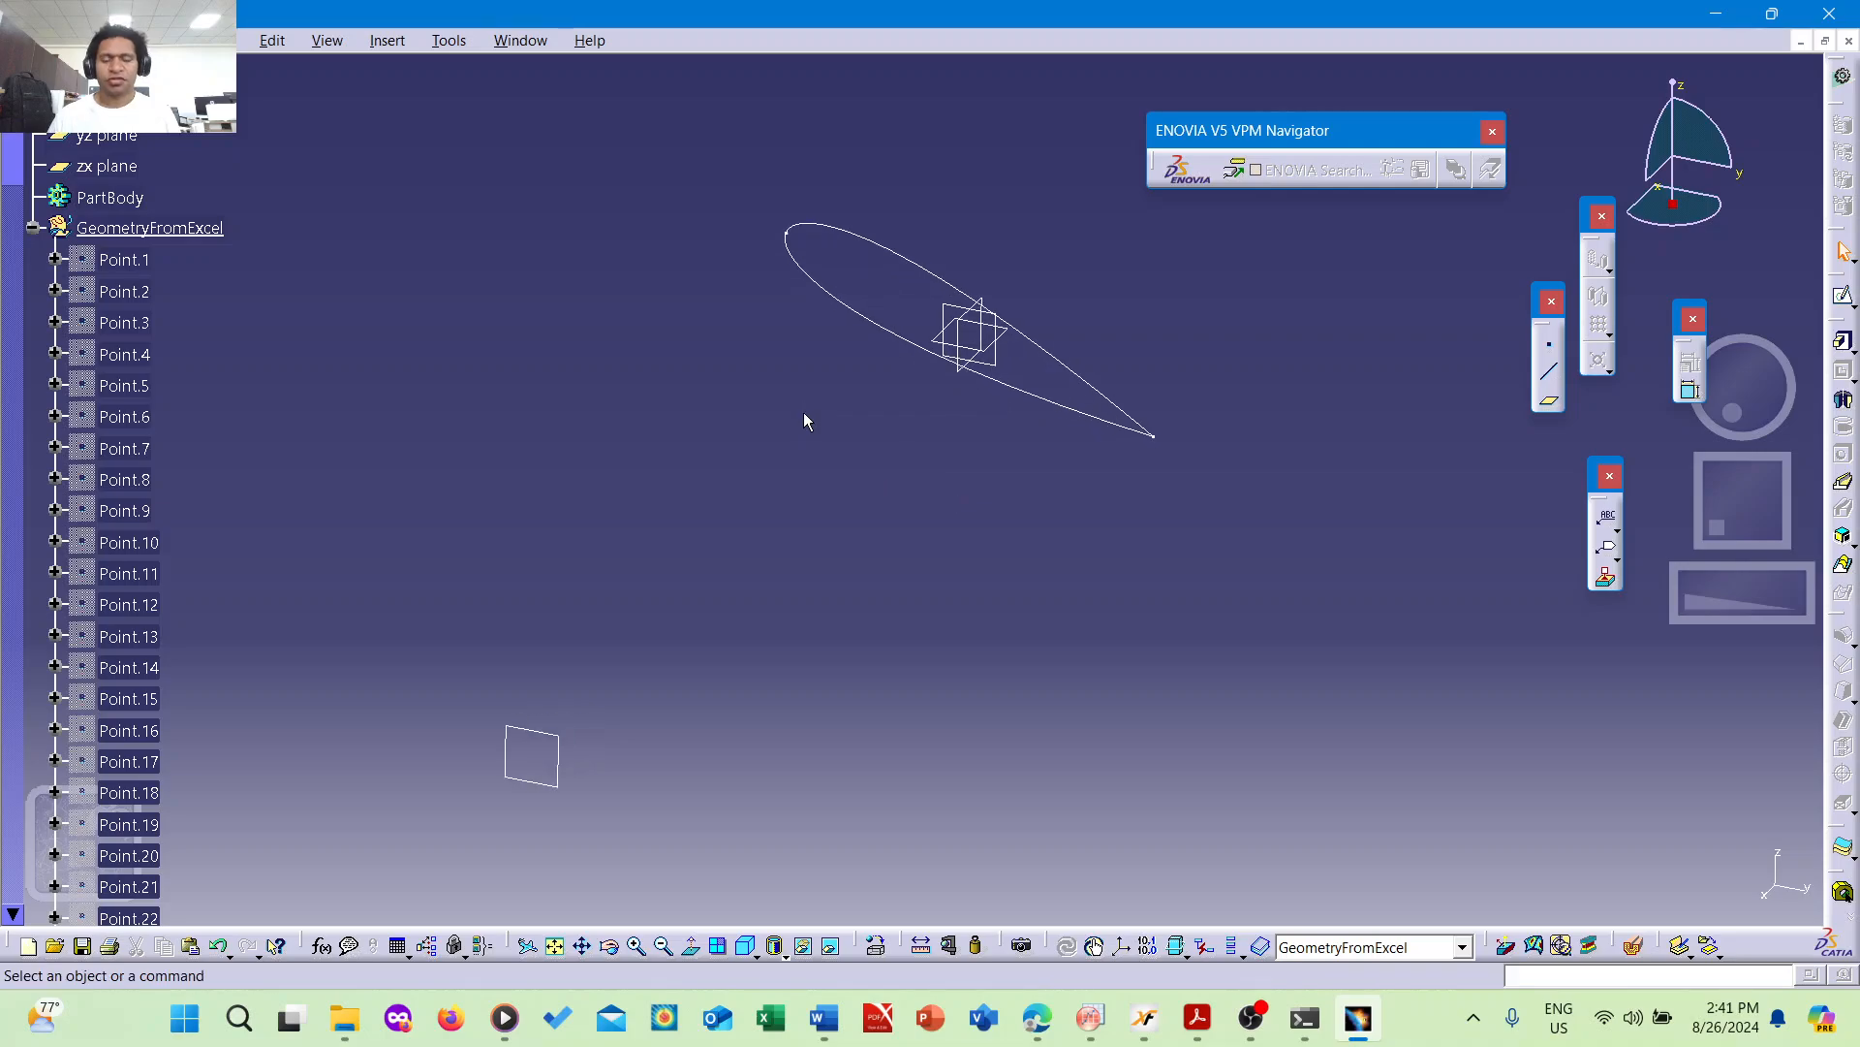
middle_click_drag(642, 508, 783, 481)
scroll(777, 521, "up", 1)
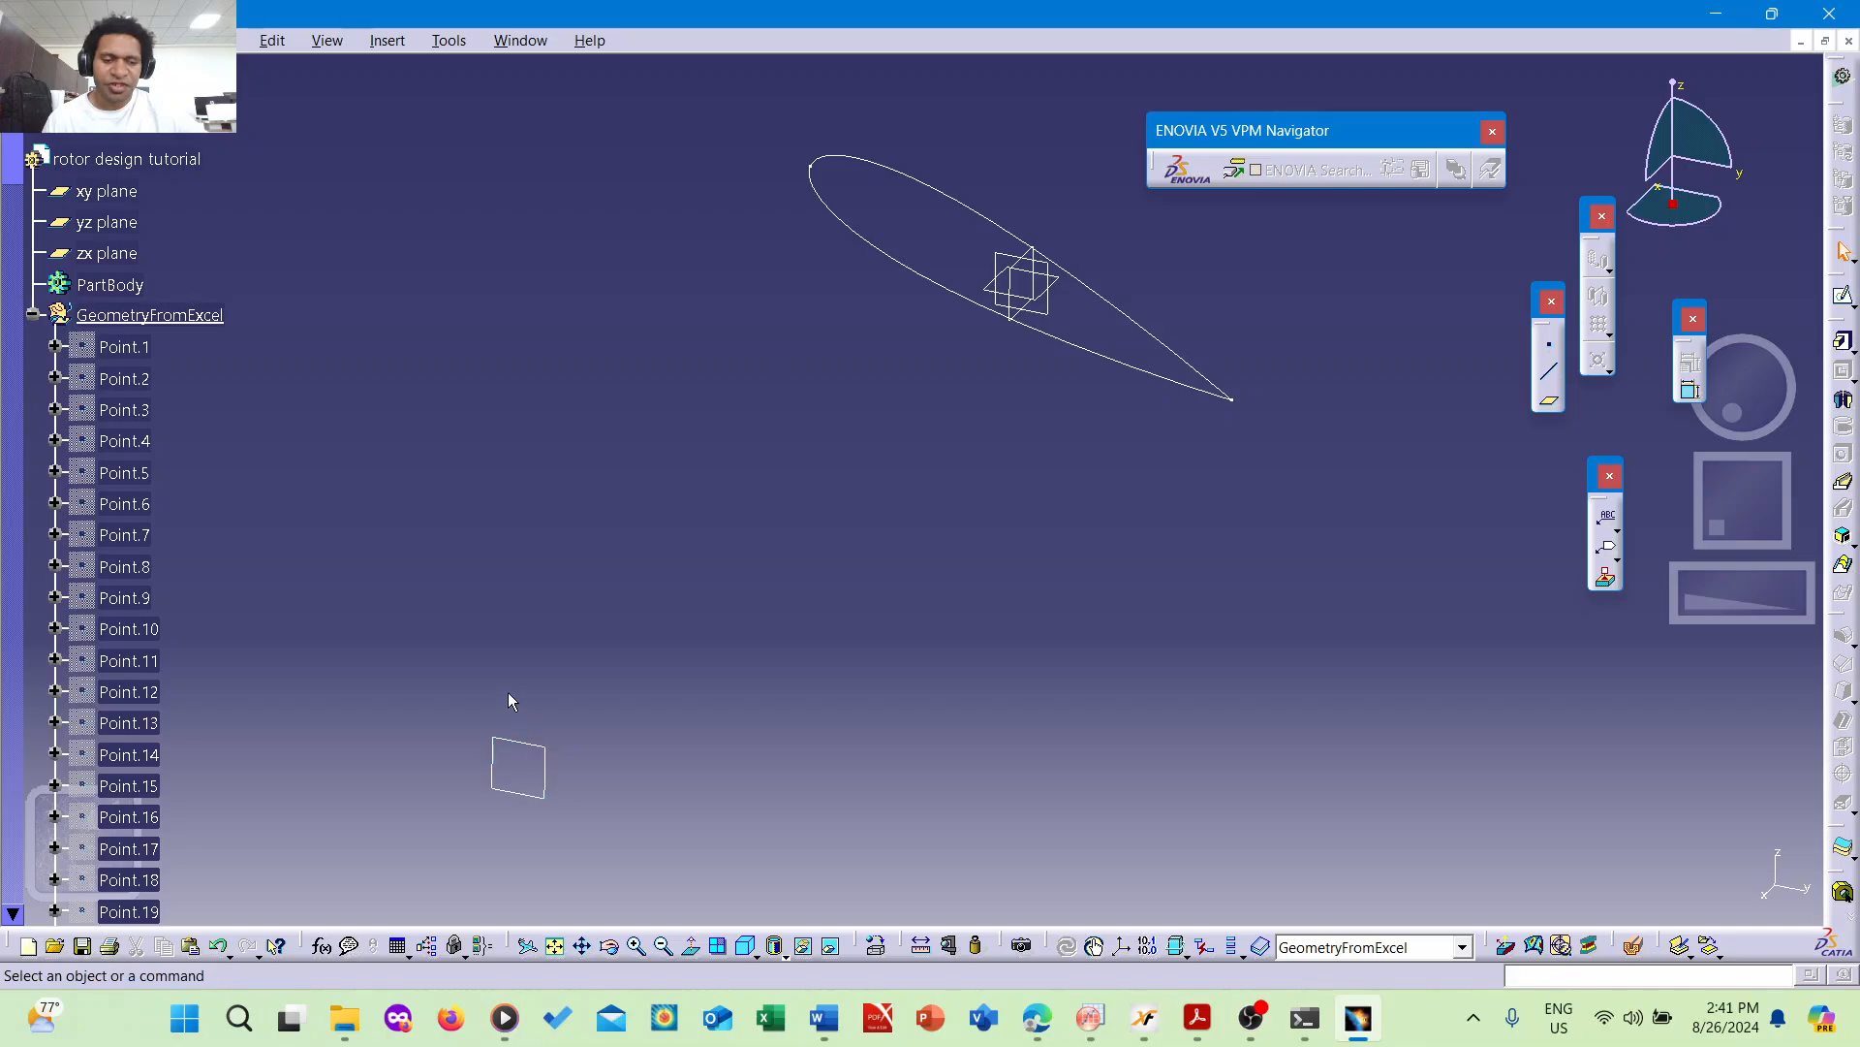
left_click(548, 753)
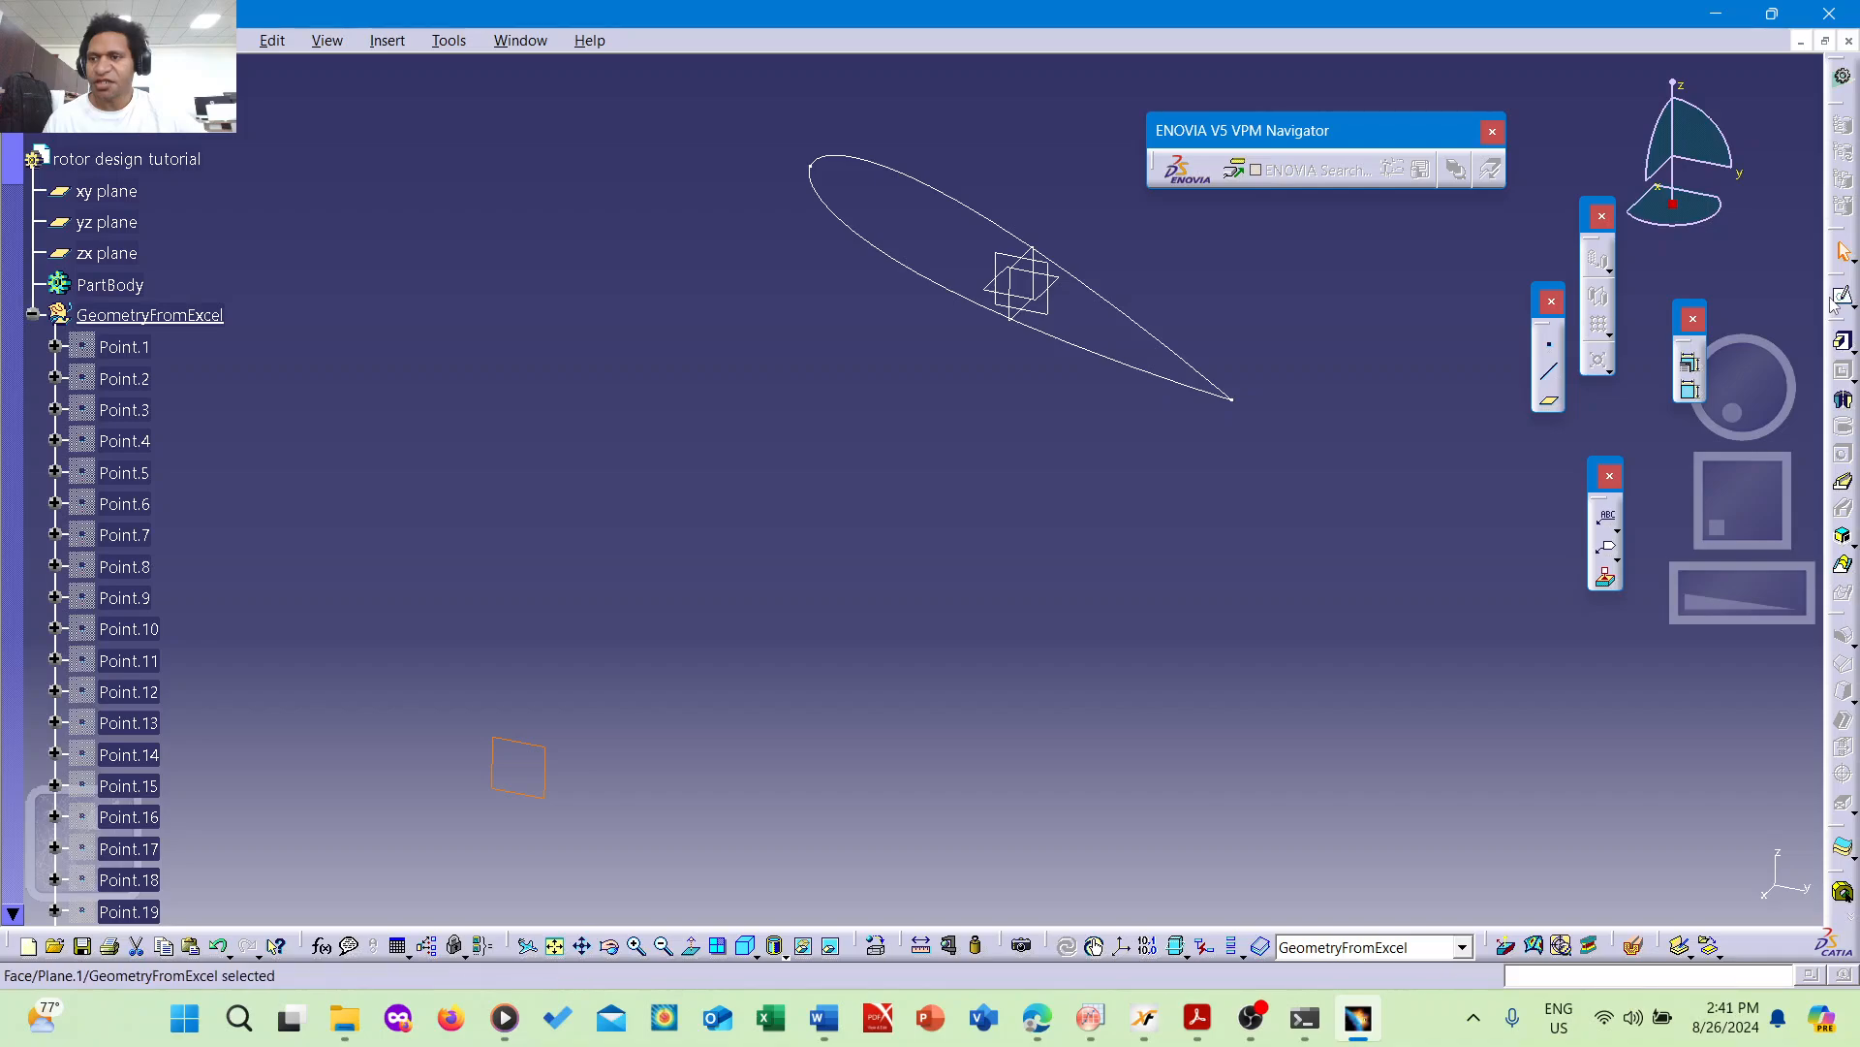
left_click(1844, 299)
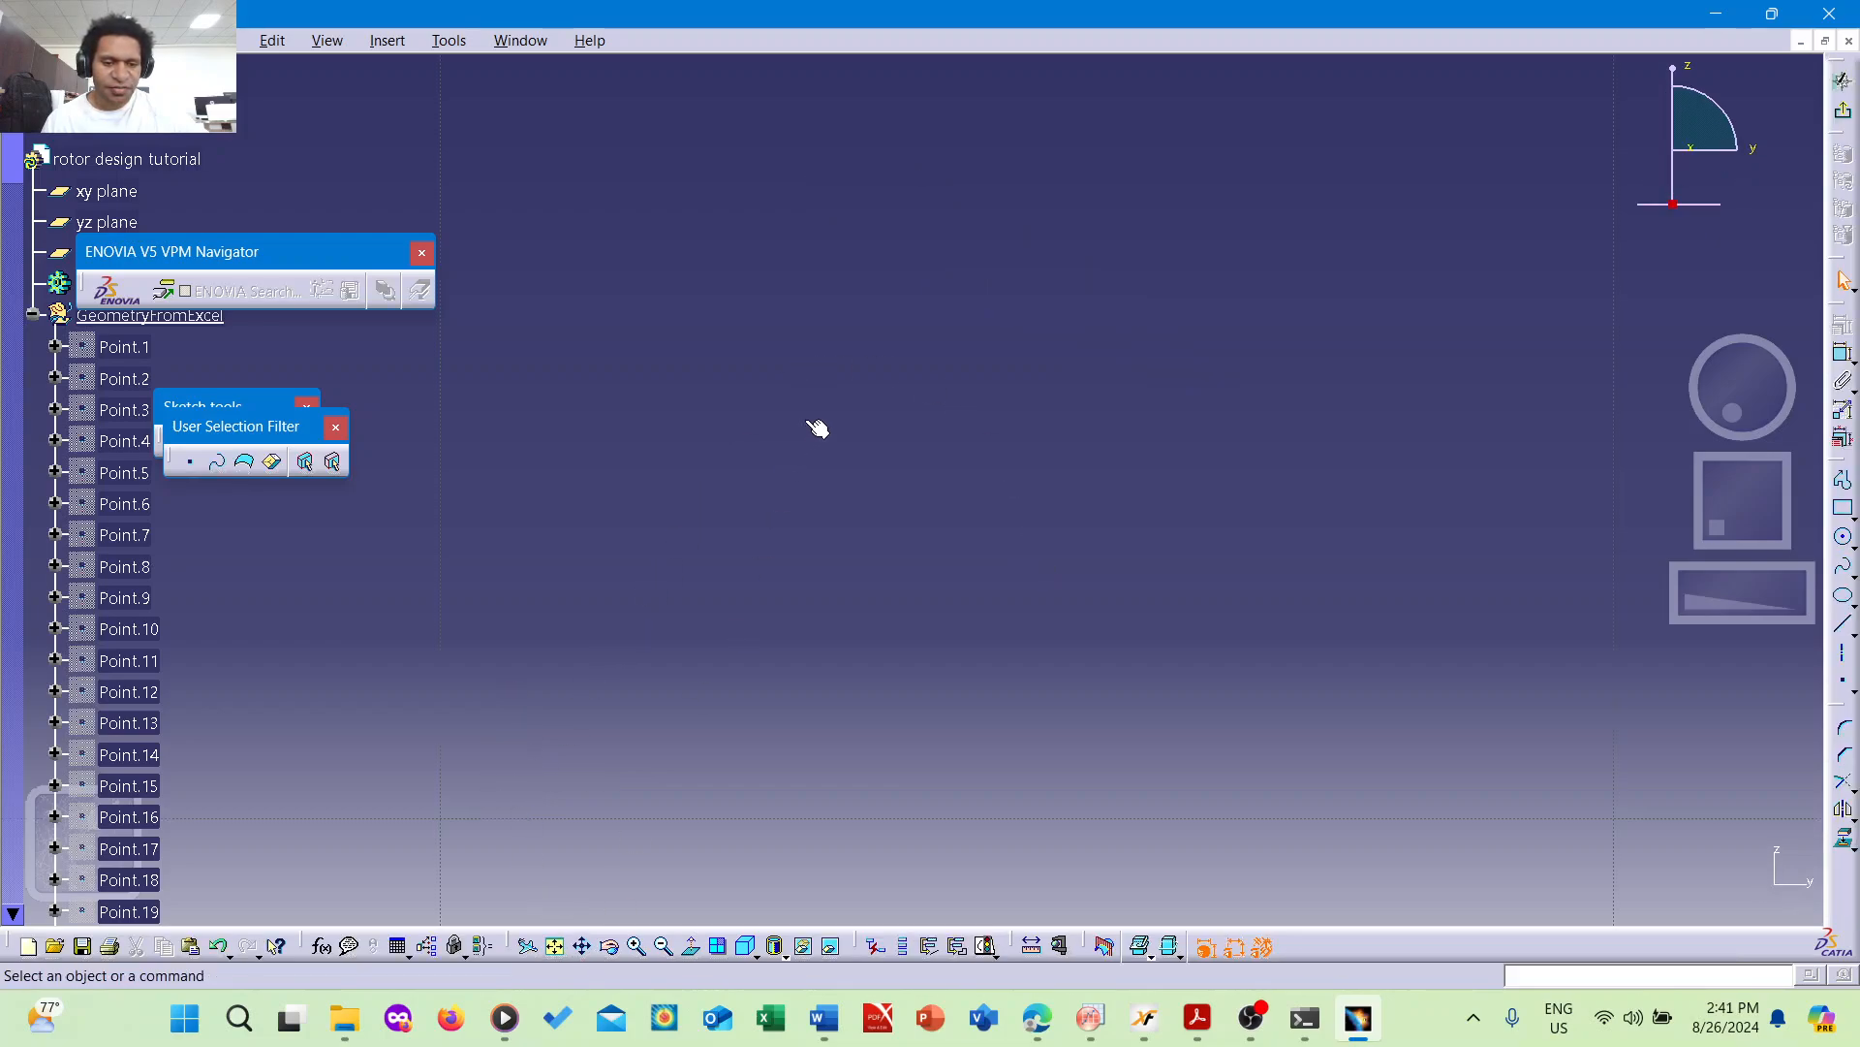
left_click(557, 947)
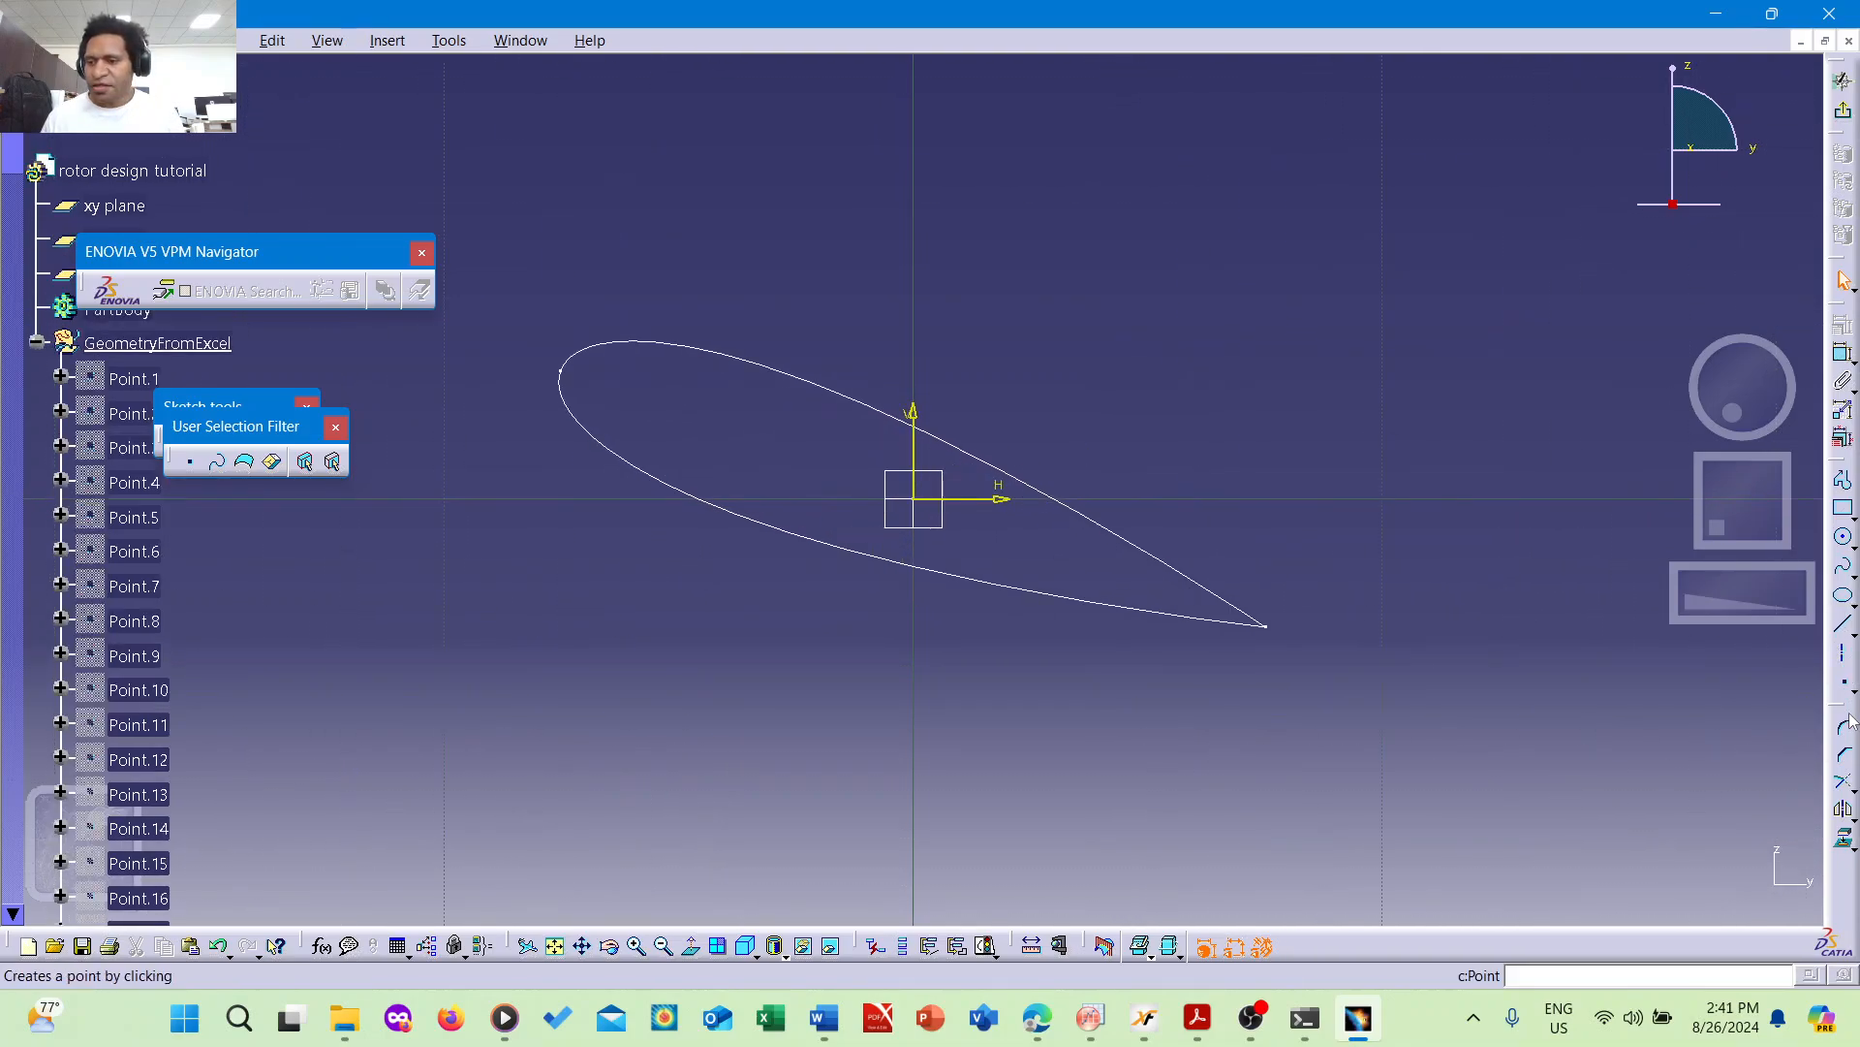
- Project the airfoil spline onto the sketch on the offset plane and exit the sketch
left_click(1844, 843)
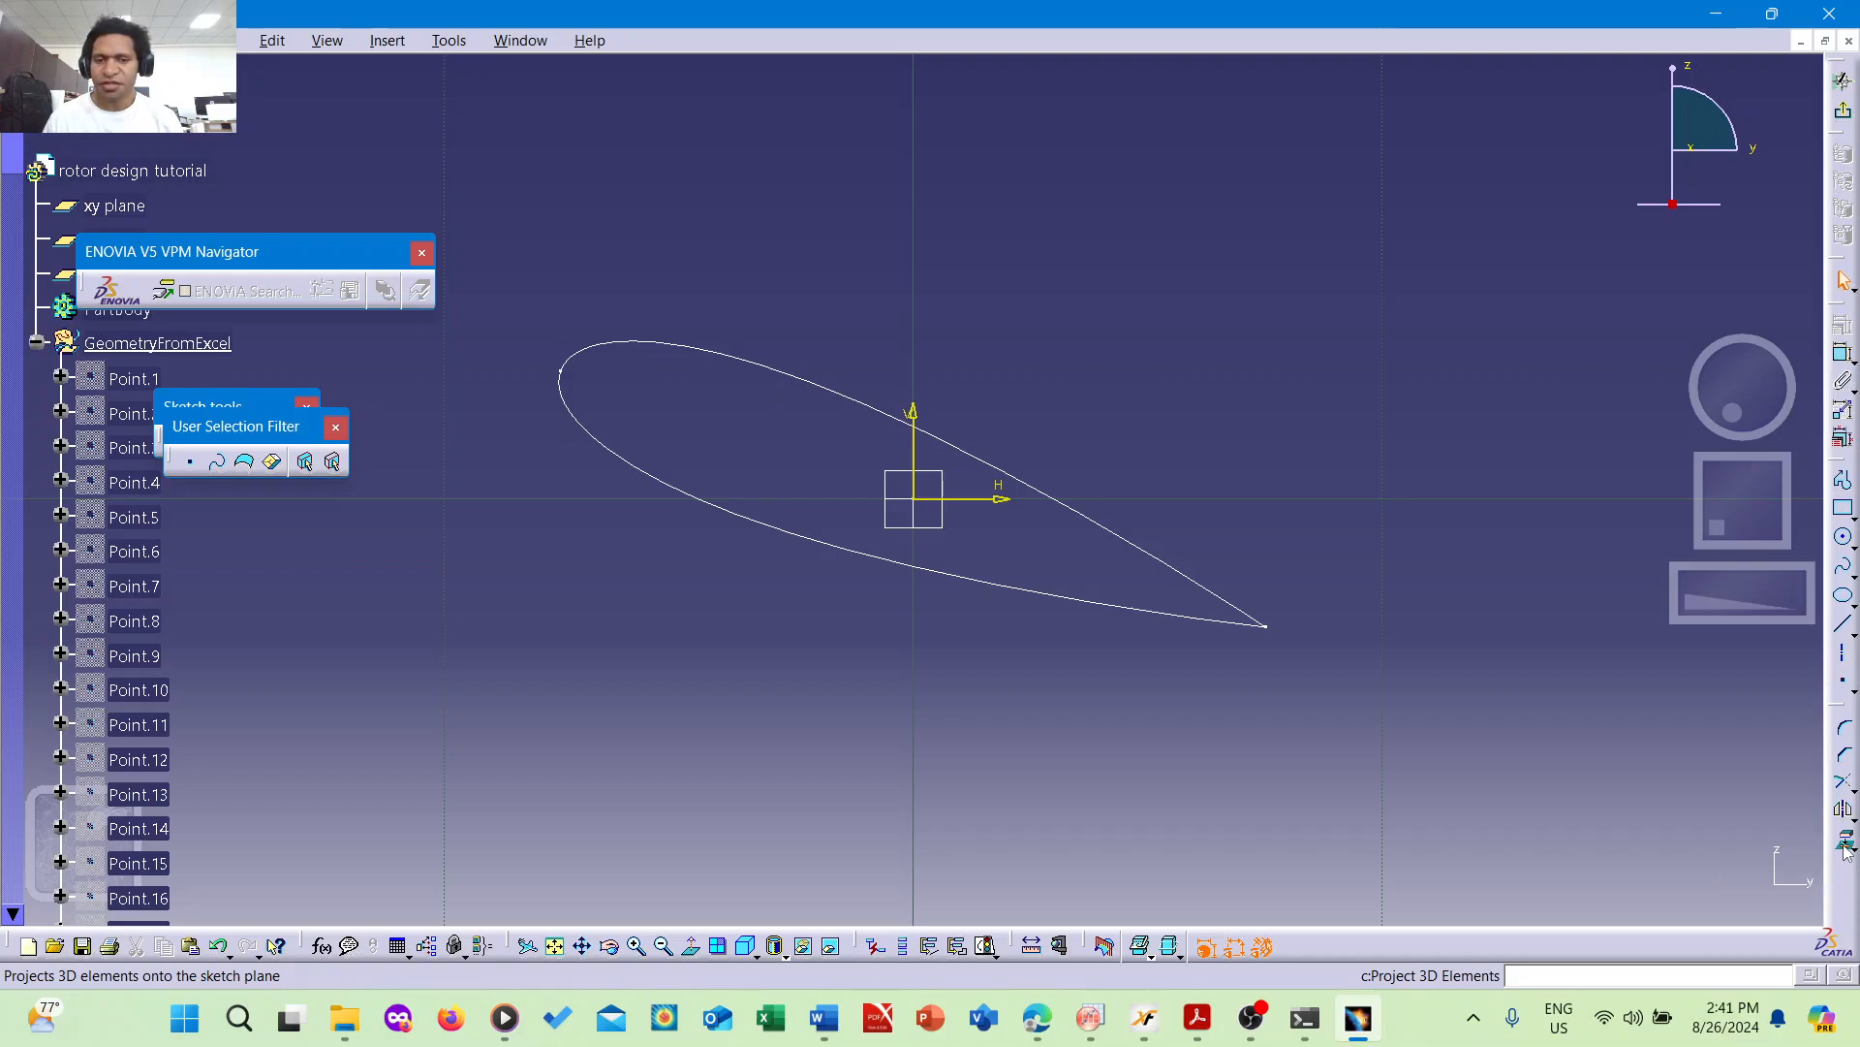
left_click(763, 366)
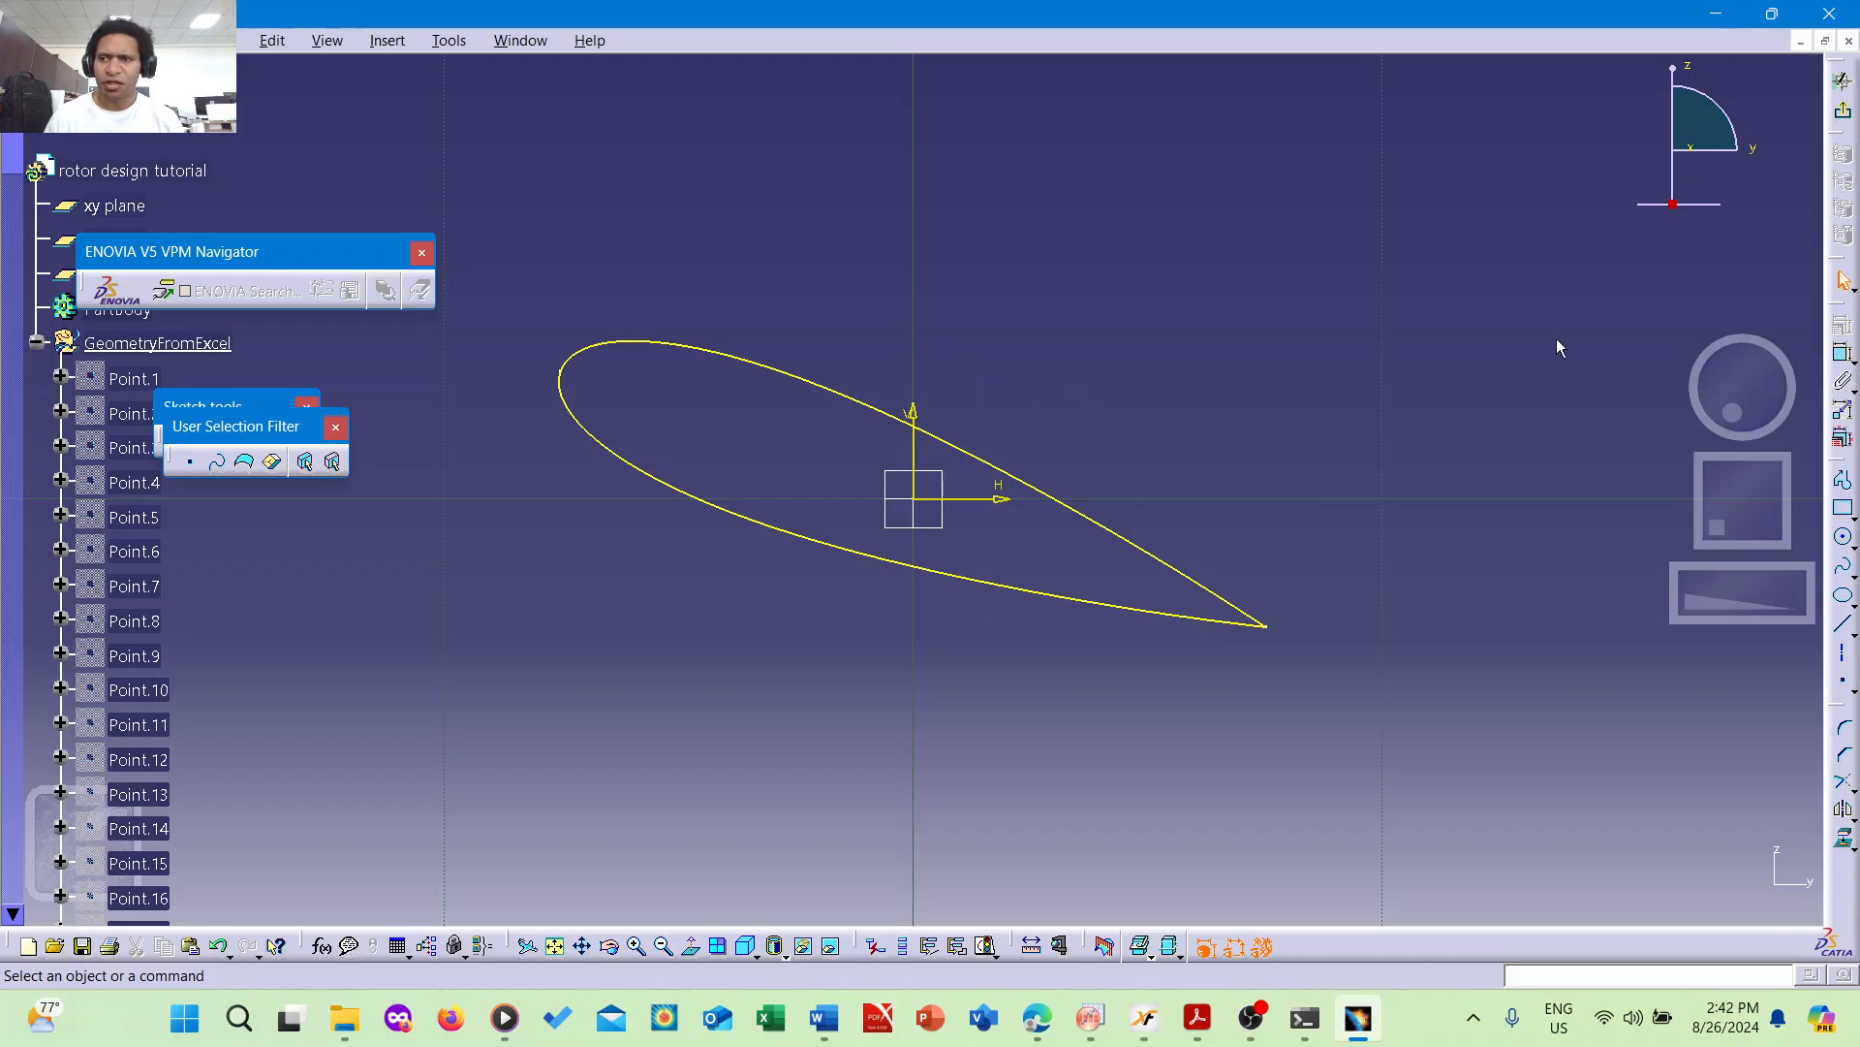
left_click(1844, 114)
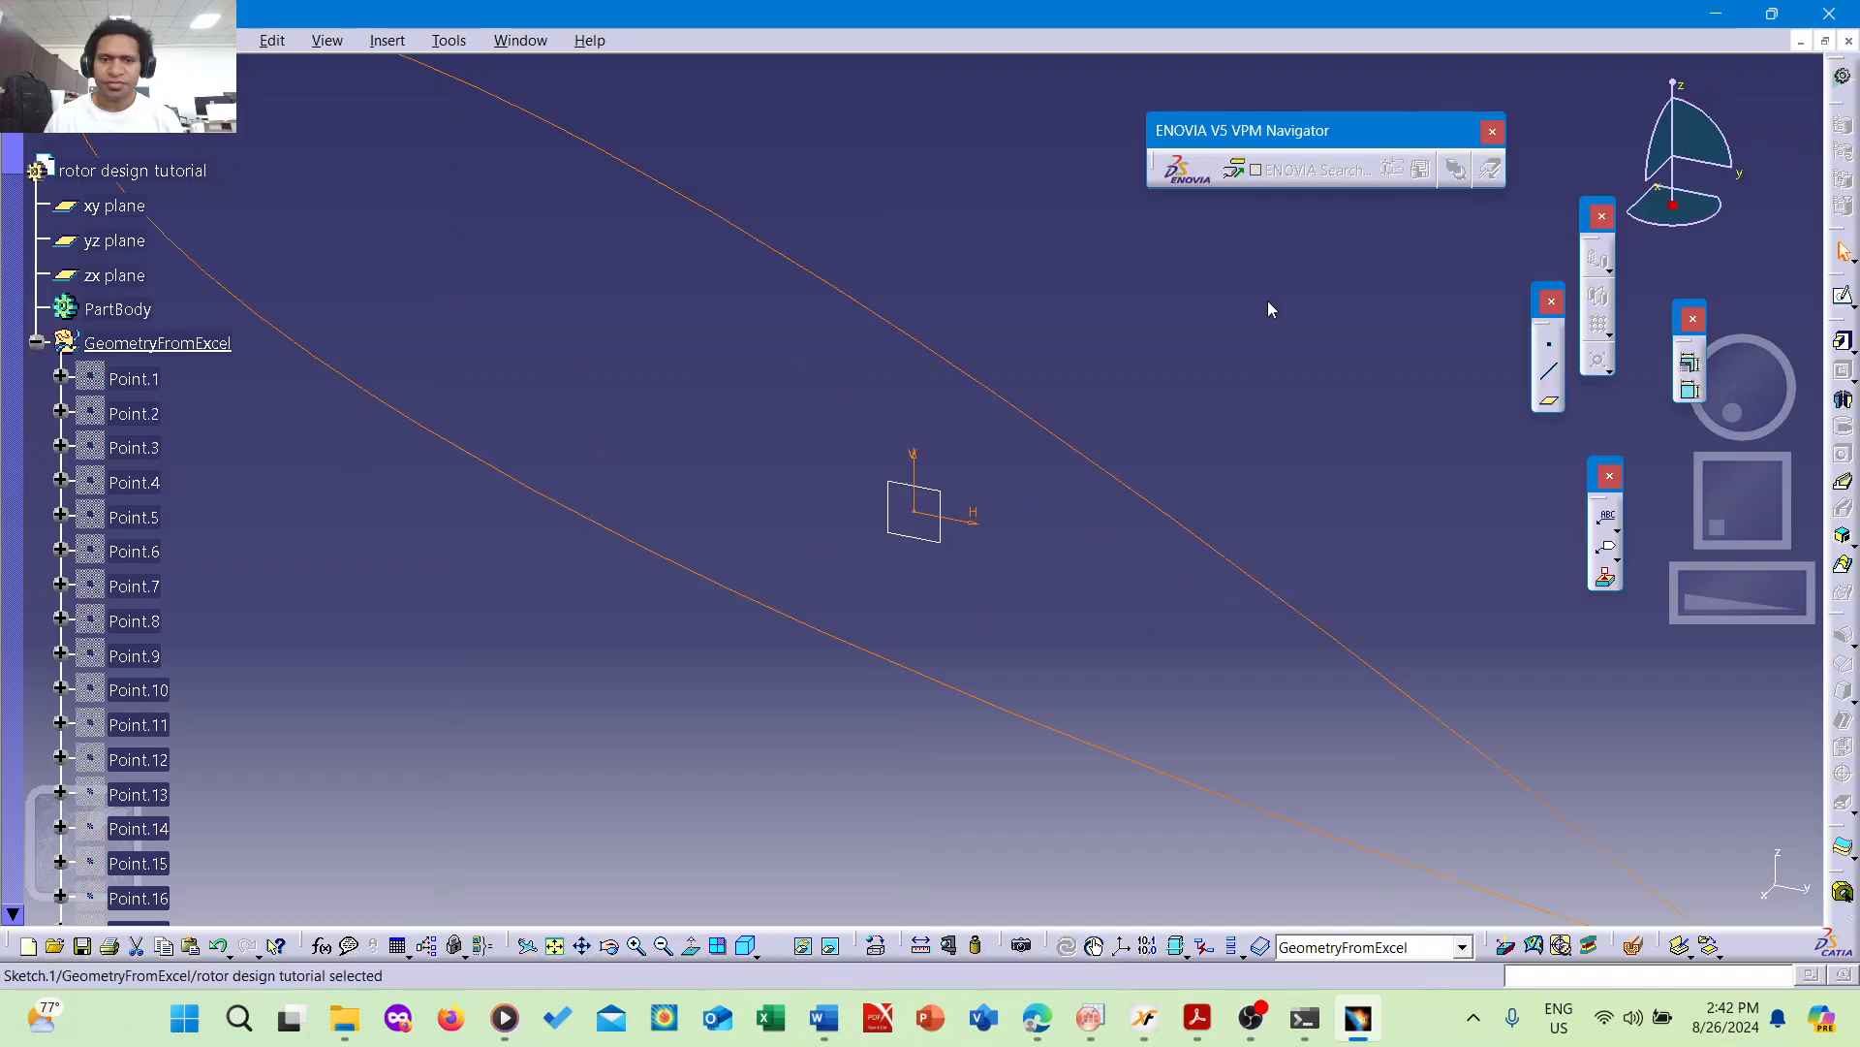
- Examine the original and projected airfoil profiles from several angles, checking their spacing and alignment, and fit both in the view
middle_click_drag(956, 235, 969, 422)
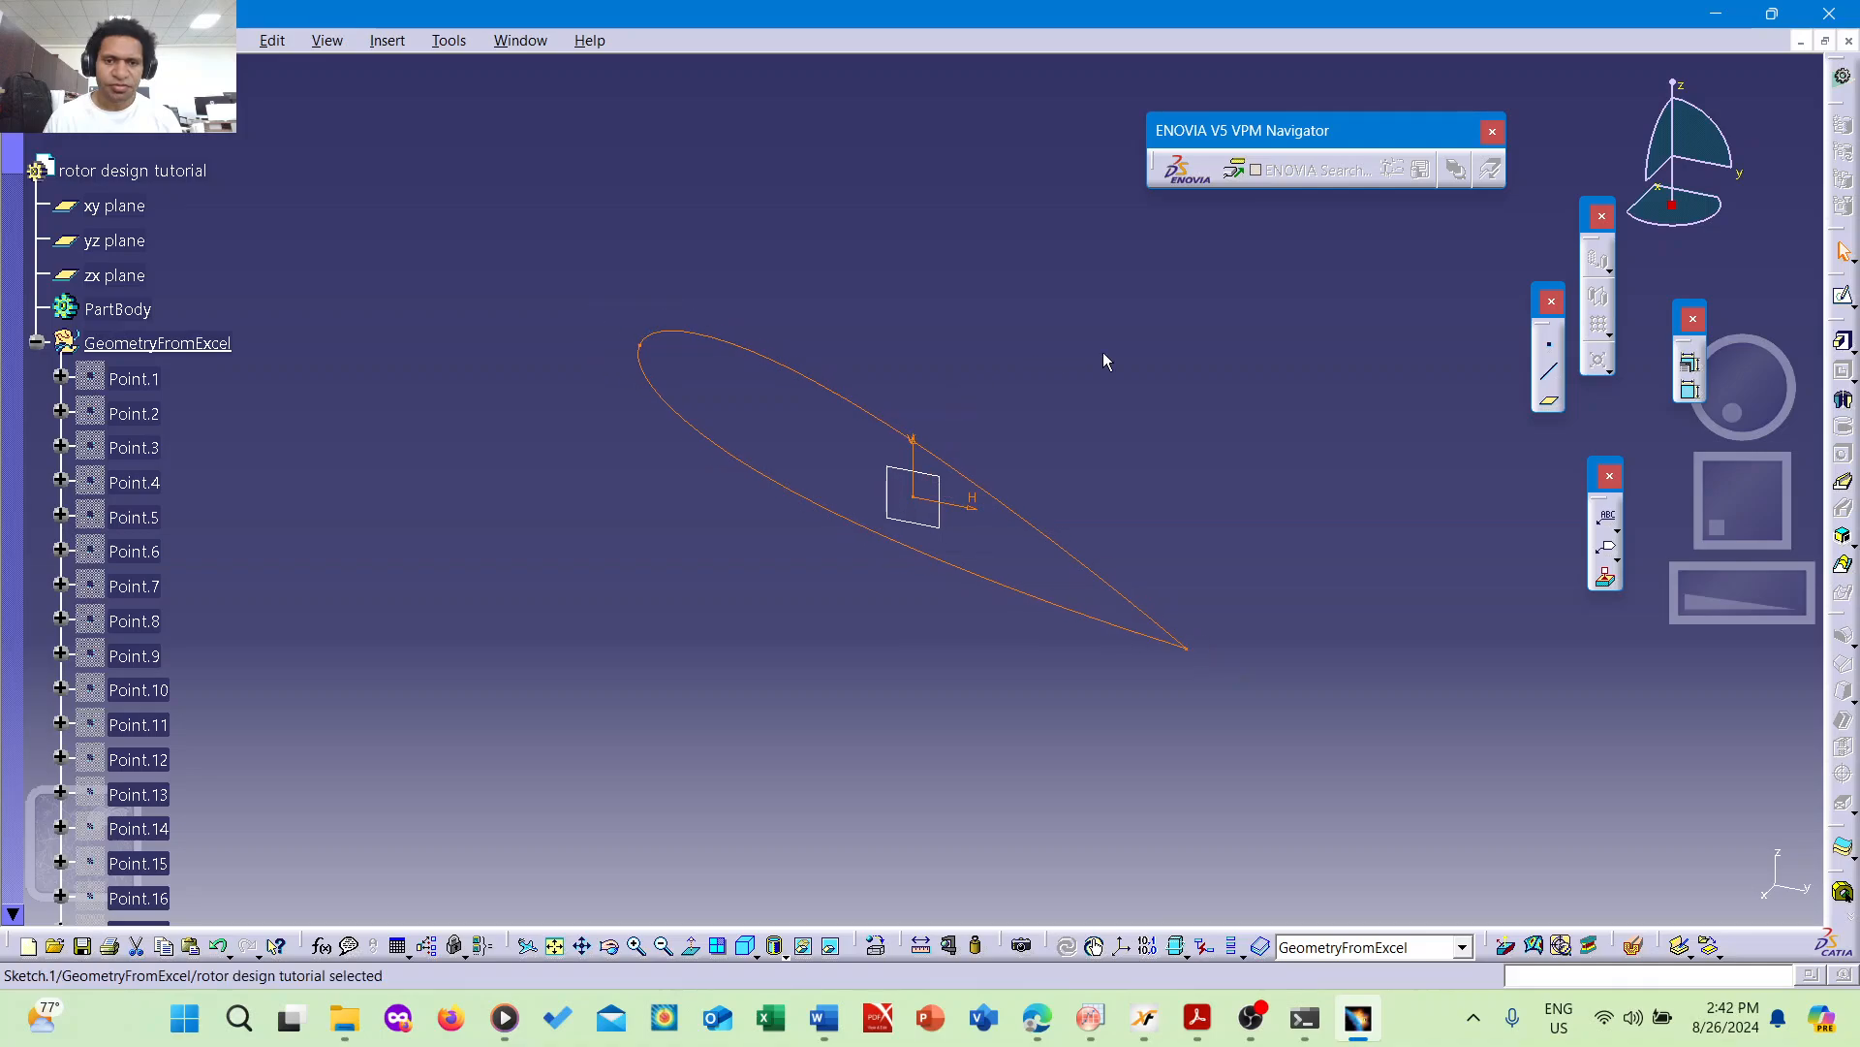
mouse_move(1103, 351)
middle_mouse_down()
mouse_move(1038, 421)
mouse_move(1058, 312)
mouse_move(1088, 507)
mouse_move(1104, 469)
mouse_move(863, 494)
mouse_move(843, 382)
mouse_move(983, 509)
mouse_move(965, 469)
middle_mouse_up()
scroll(843, 381, "up", 1)
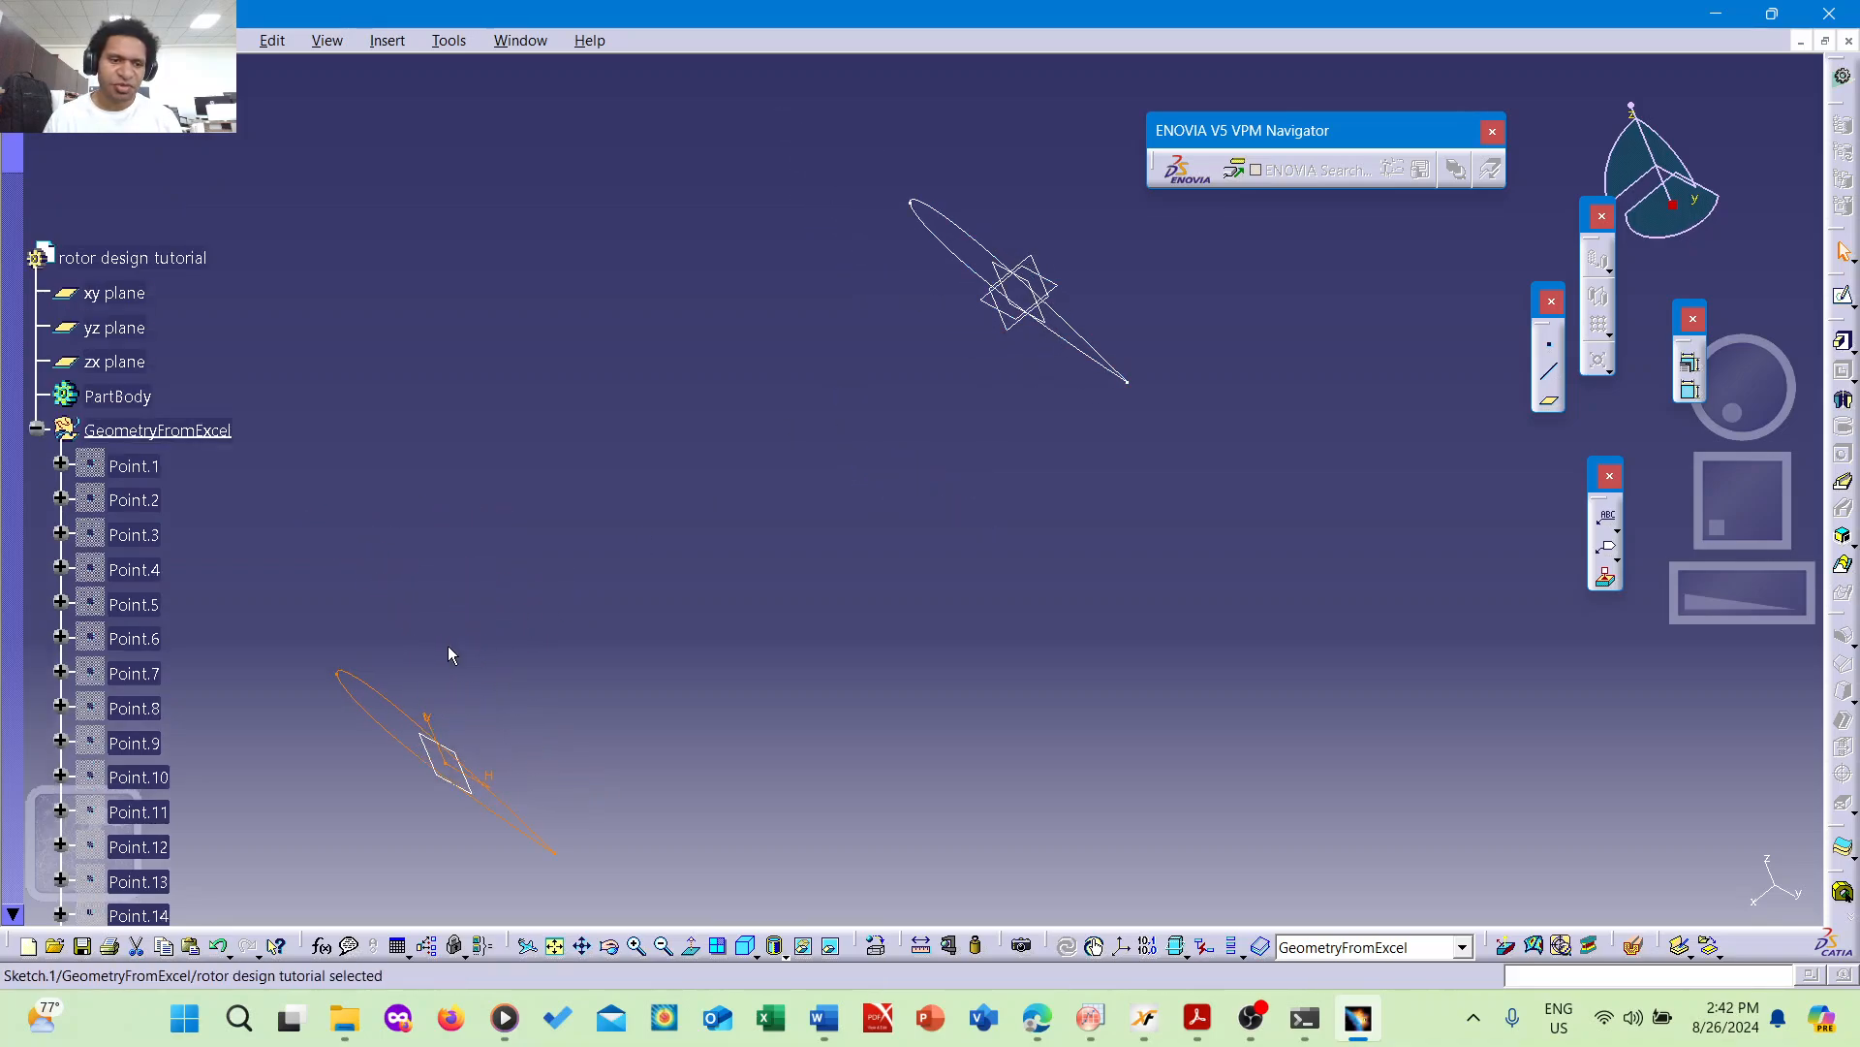
middle_click_drag(468, 645, 905, 486)
middle_click_drag(905, 551, 974, 397)
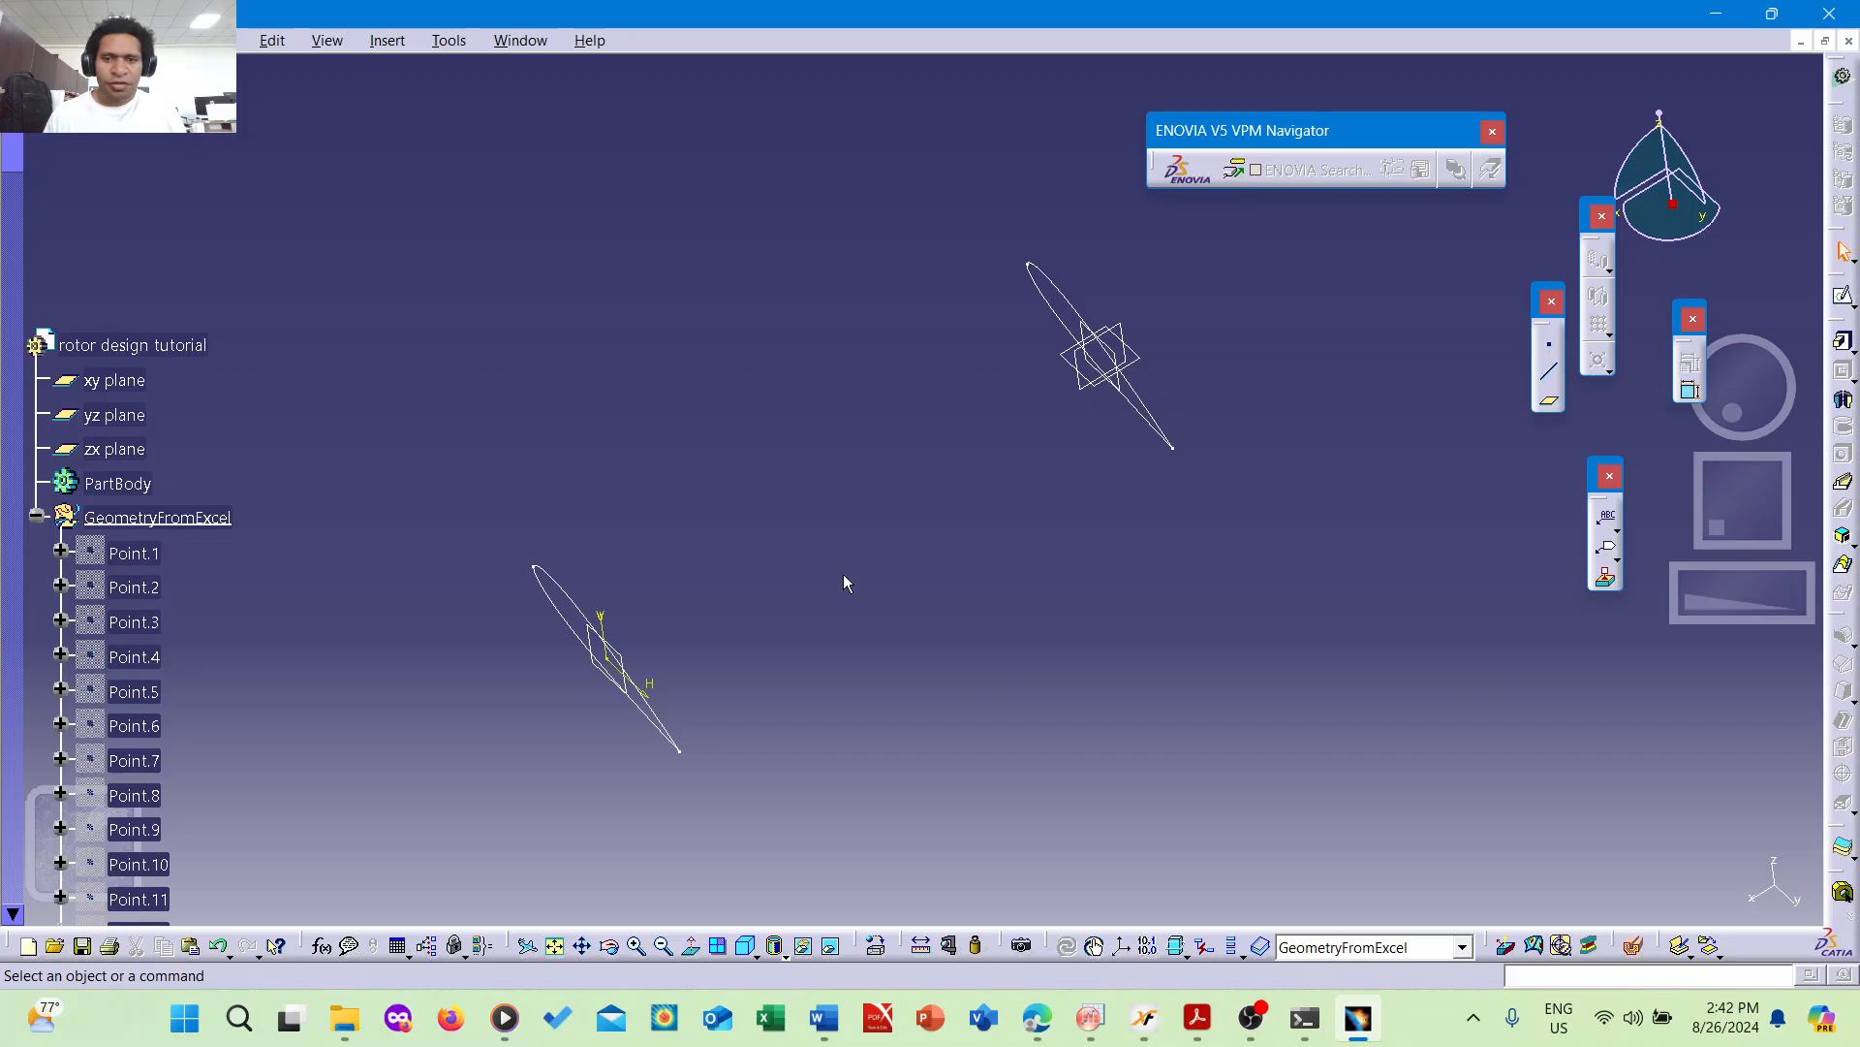
middle_click_drag(874, 533, 848, 477)
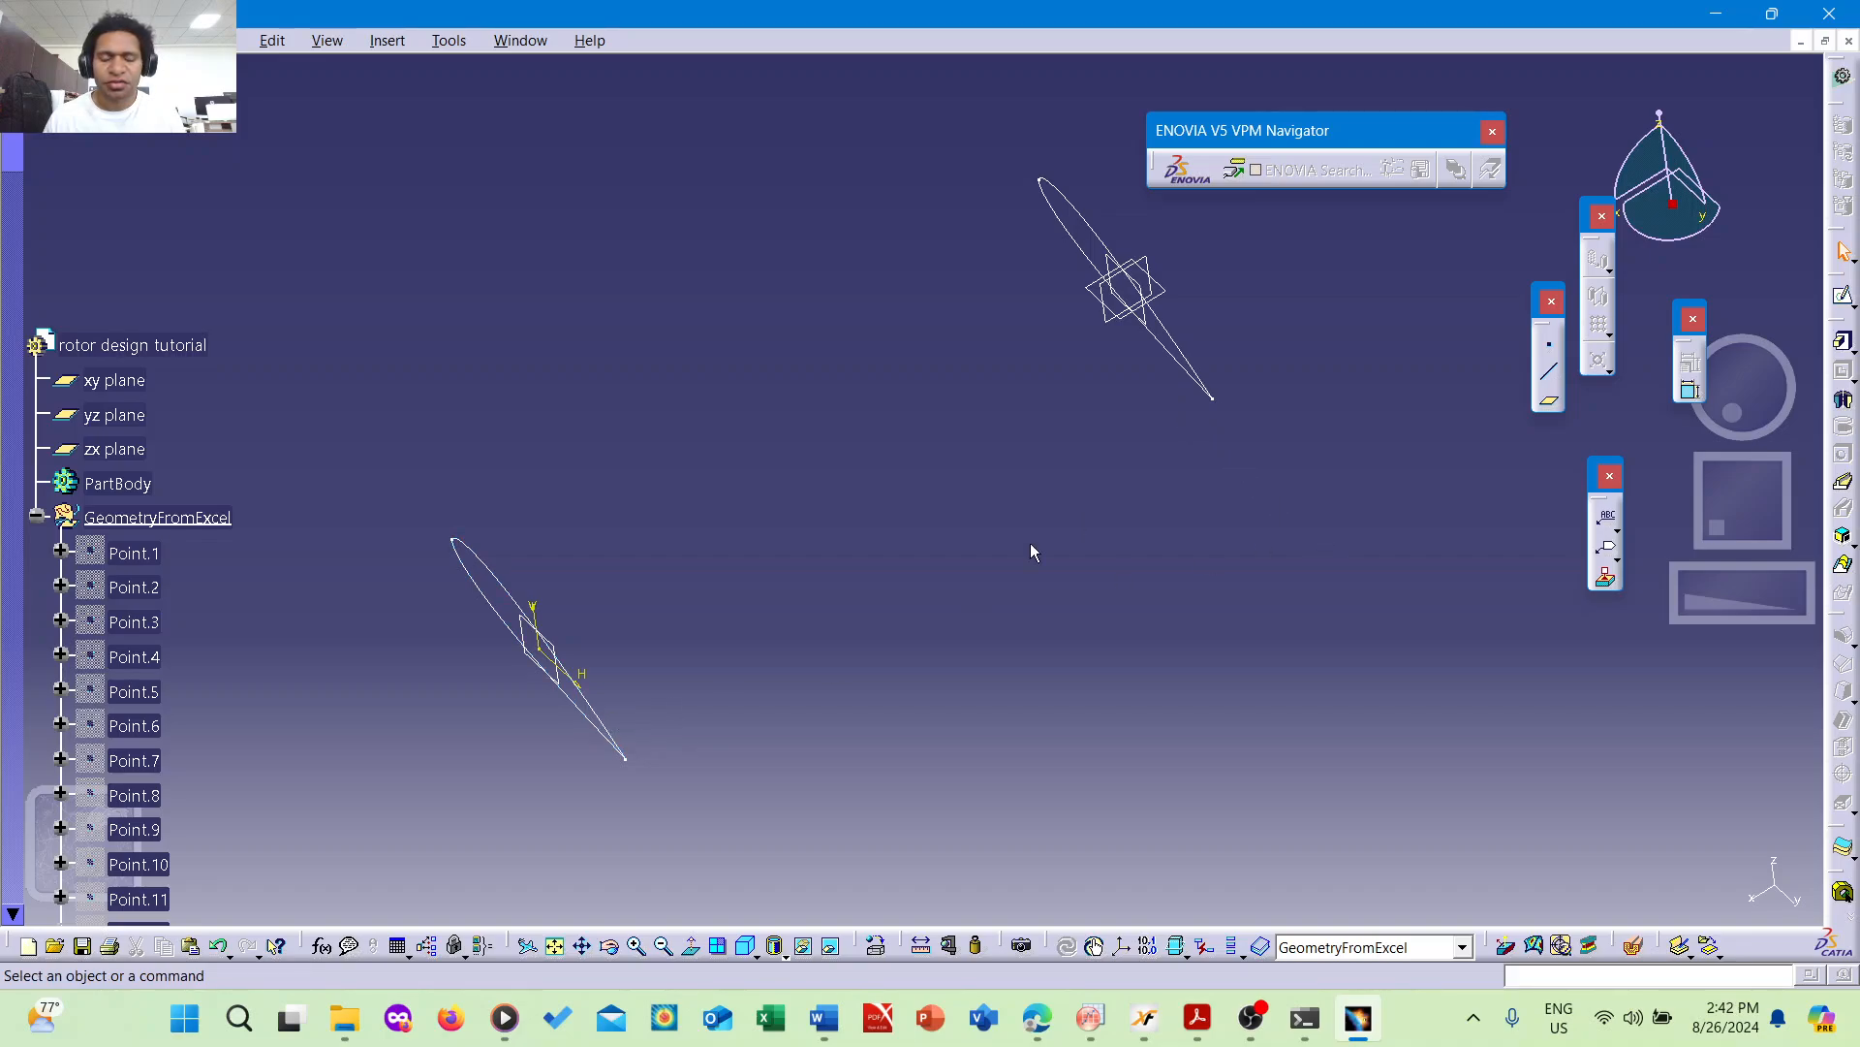
mouse_move(794, 624)
middle_mouse_down()
mouse_move(908, 504)
mouse_move(928, 535)
middle_mouse_up()
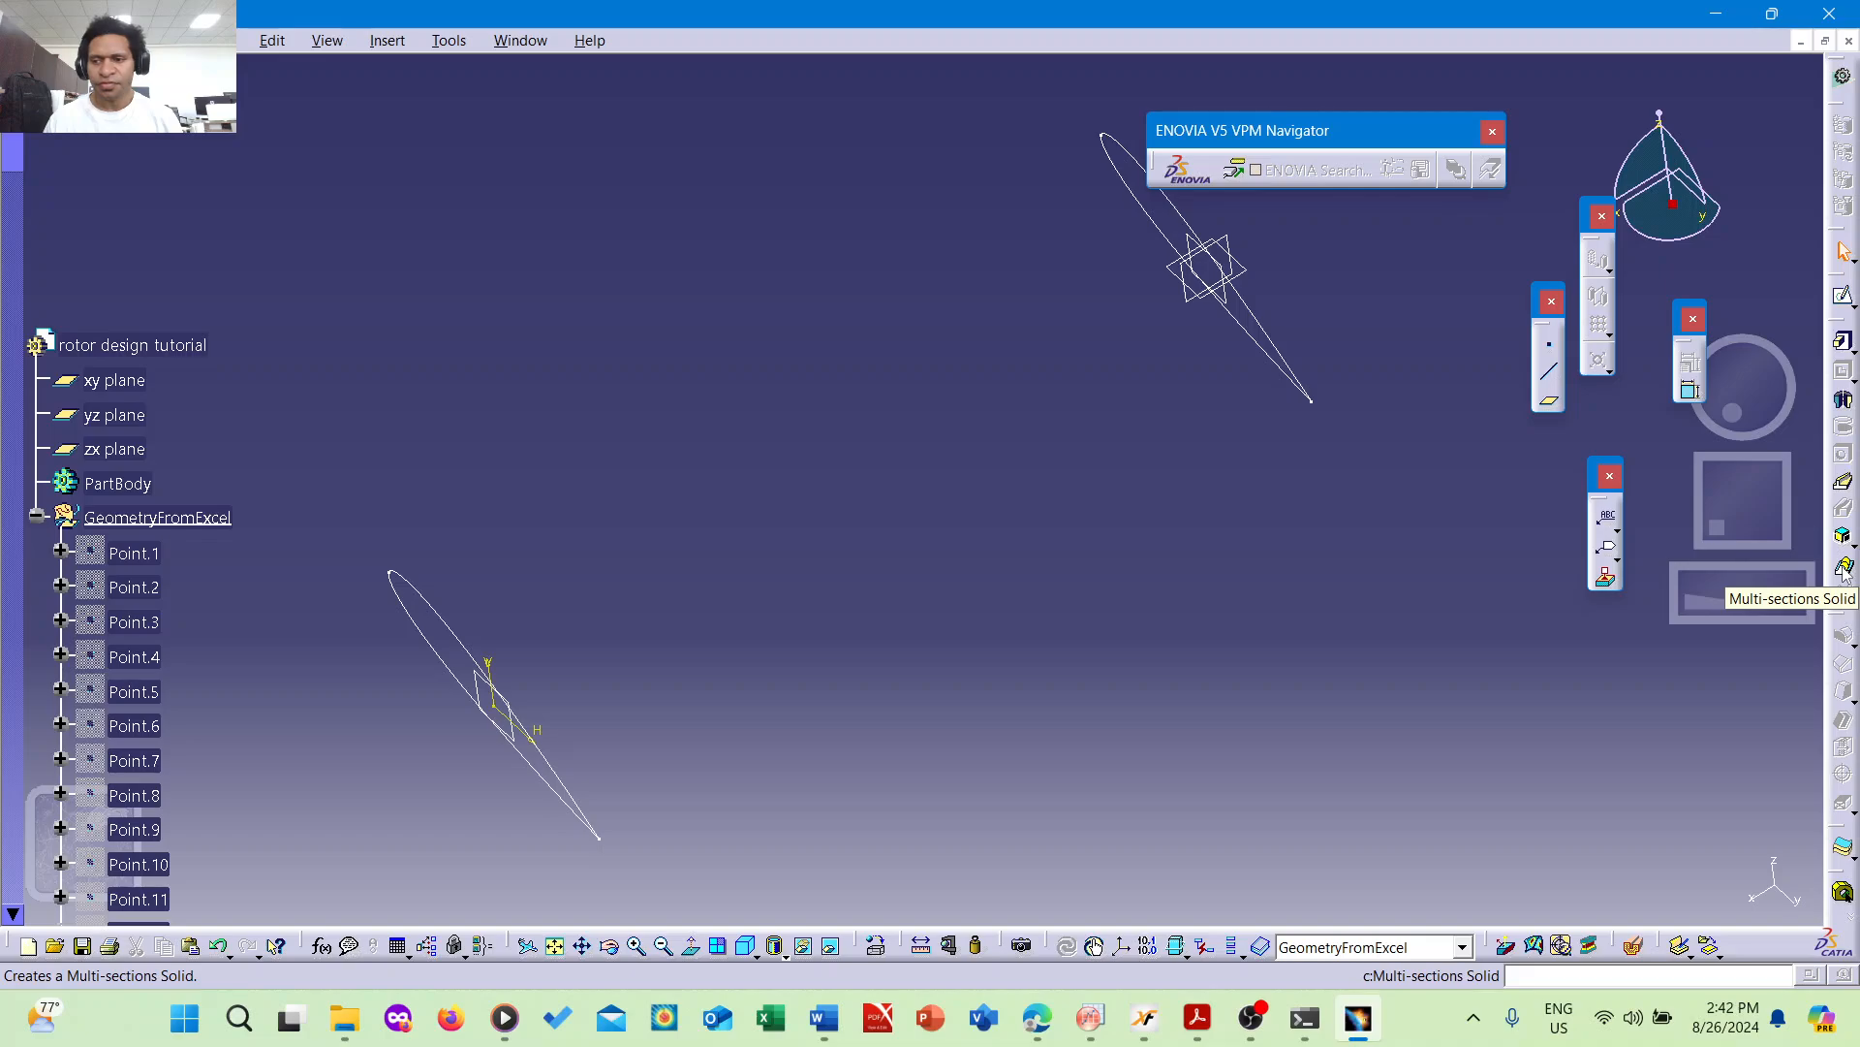
middle_click_drag(735, 485, 733, 479)
scroll(160, 370, "down", 5)
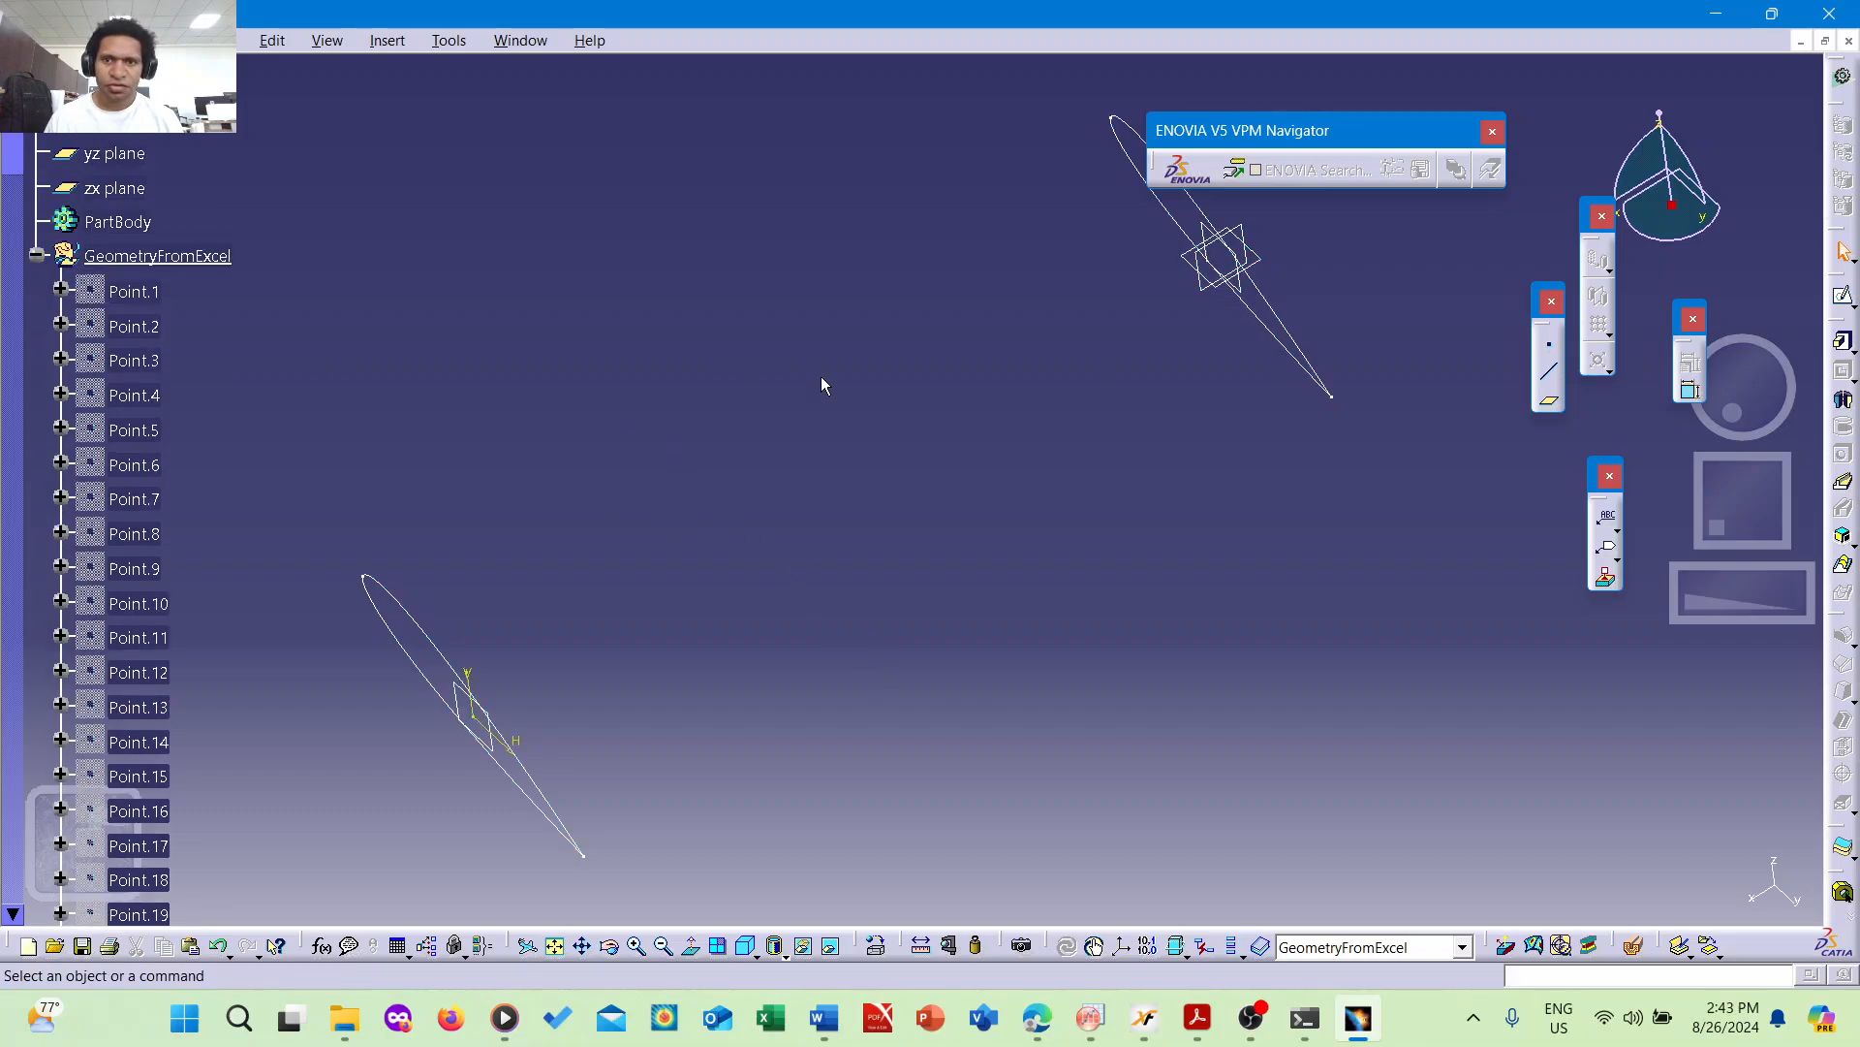
mouse_move(839, 380)
middle_mouse_down()
mouse_move(874, 424)
mouse_move(860, 369)
middle_mouse_up()
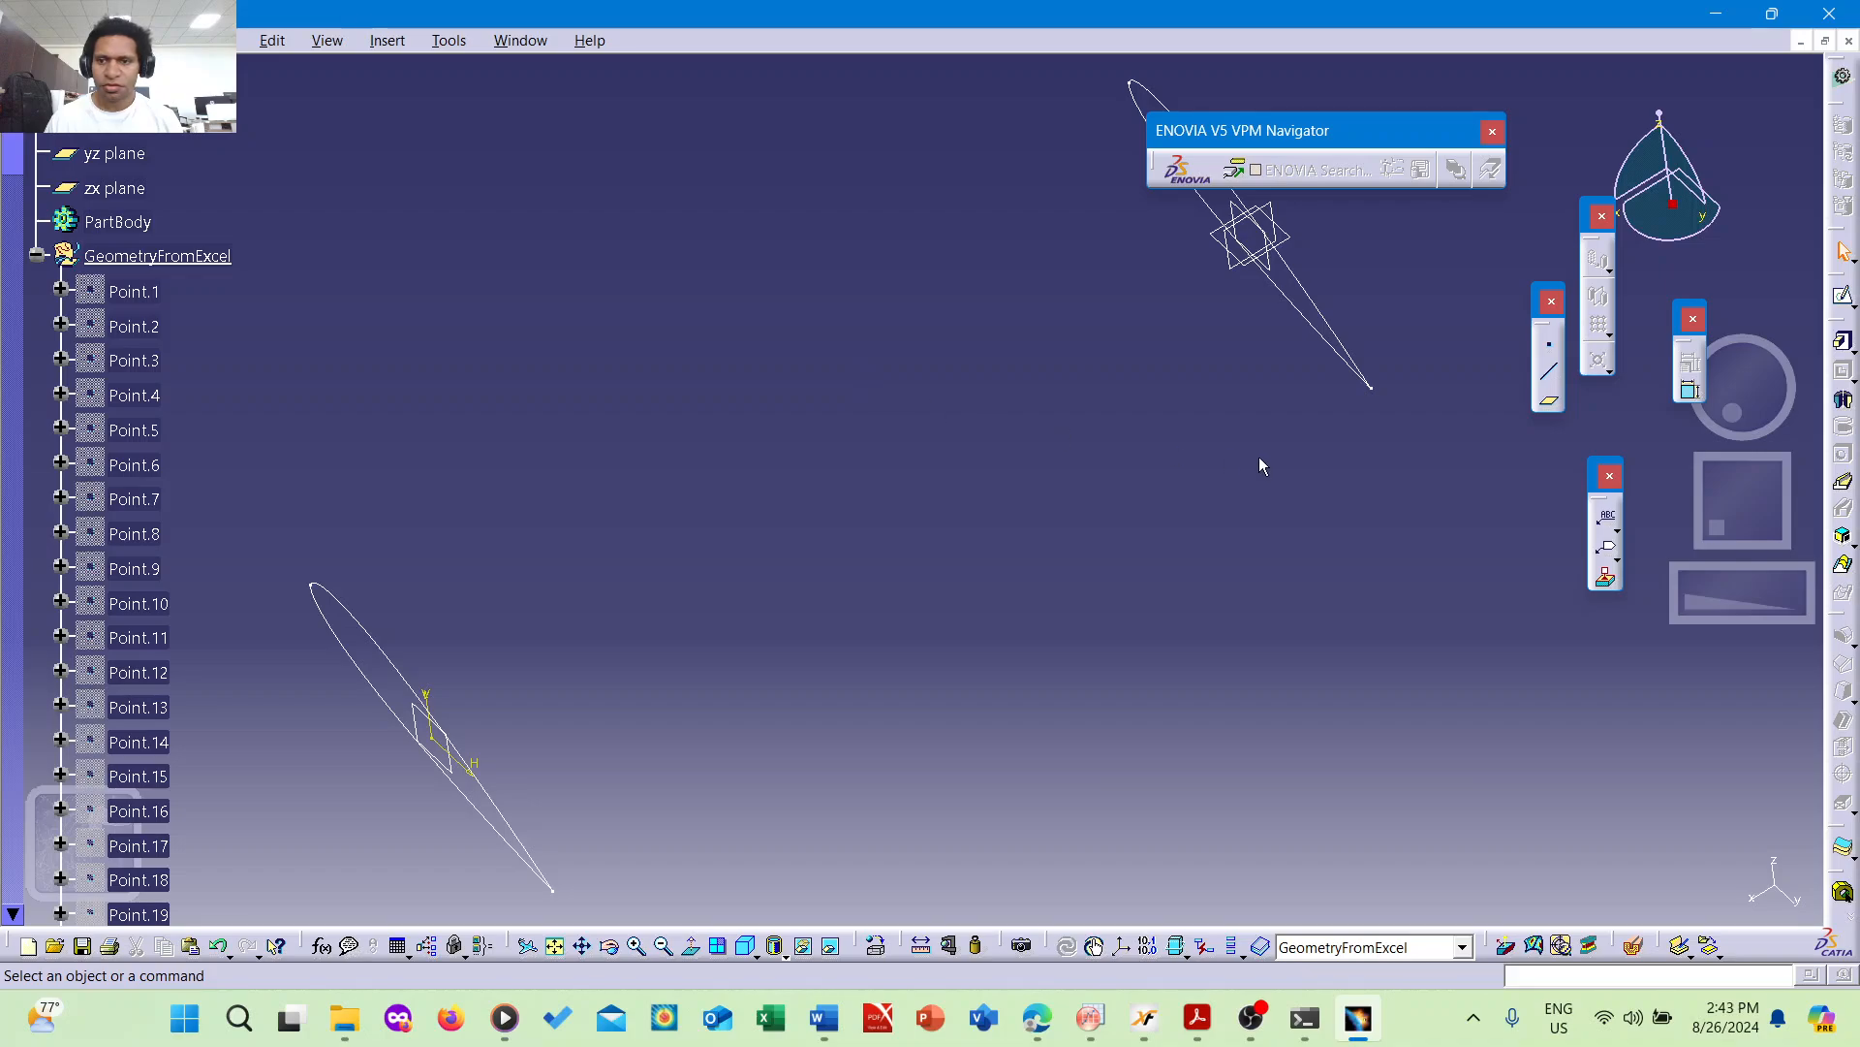
middle_click_drag(1259, 457, 1231, 454)
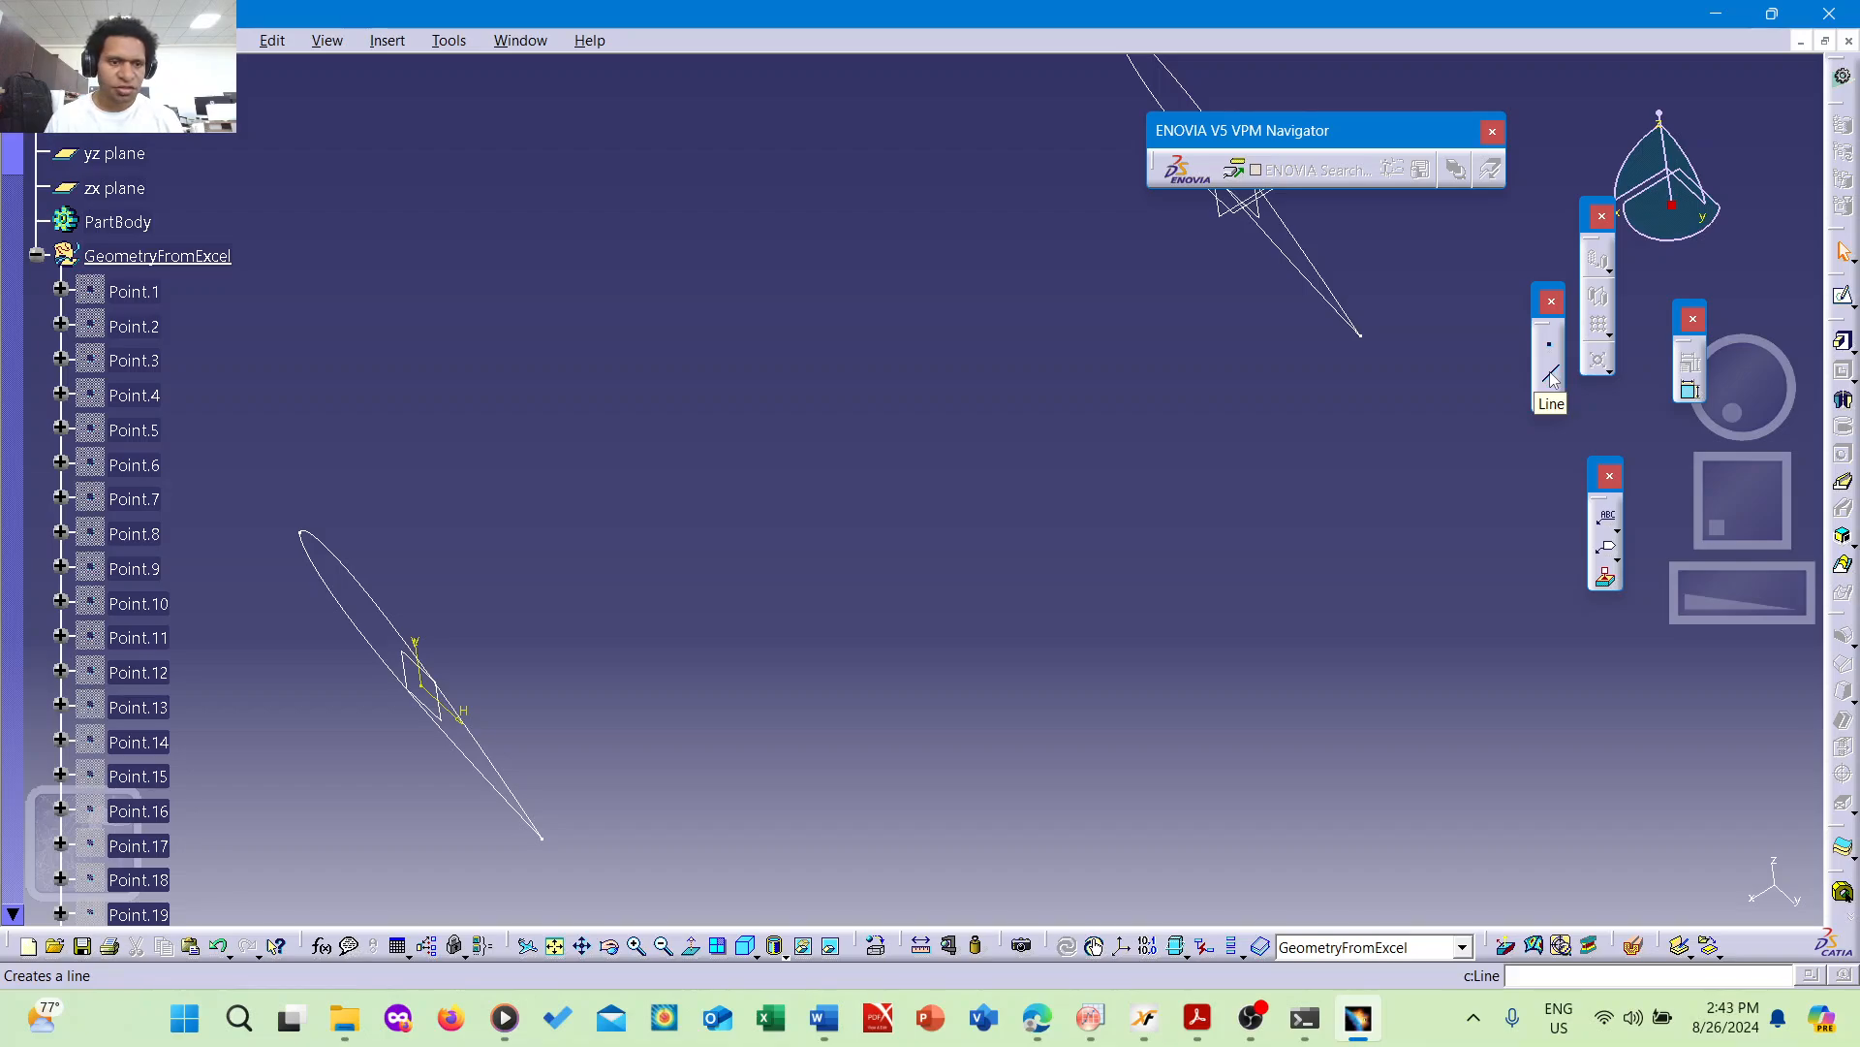
middle_click_drag(772, 300, 789, 512)
middle_click_drag(1208, 272, 1197, 189, "ctrl")
middle_click_drag(1192, 326, 1043, 789)
middle_click_drag(1210, 627, 1235, 547, "ctrl")
middle_click_drag(1287, 620, 999, 429)
scroll(1131, 500, "up", 1)
middle_click_drag(1131, 500, 1129, 382, "ctrl")
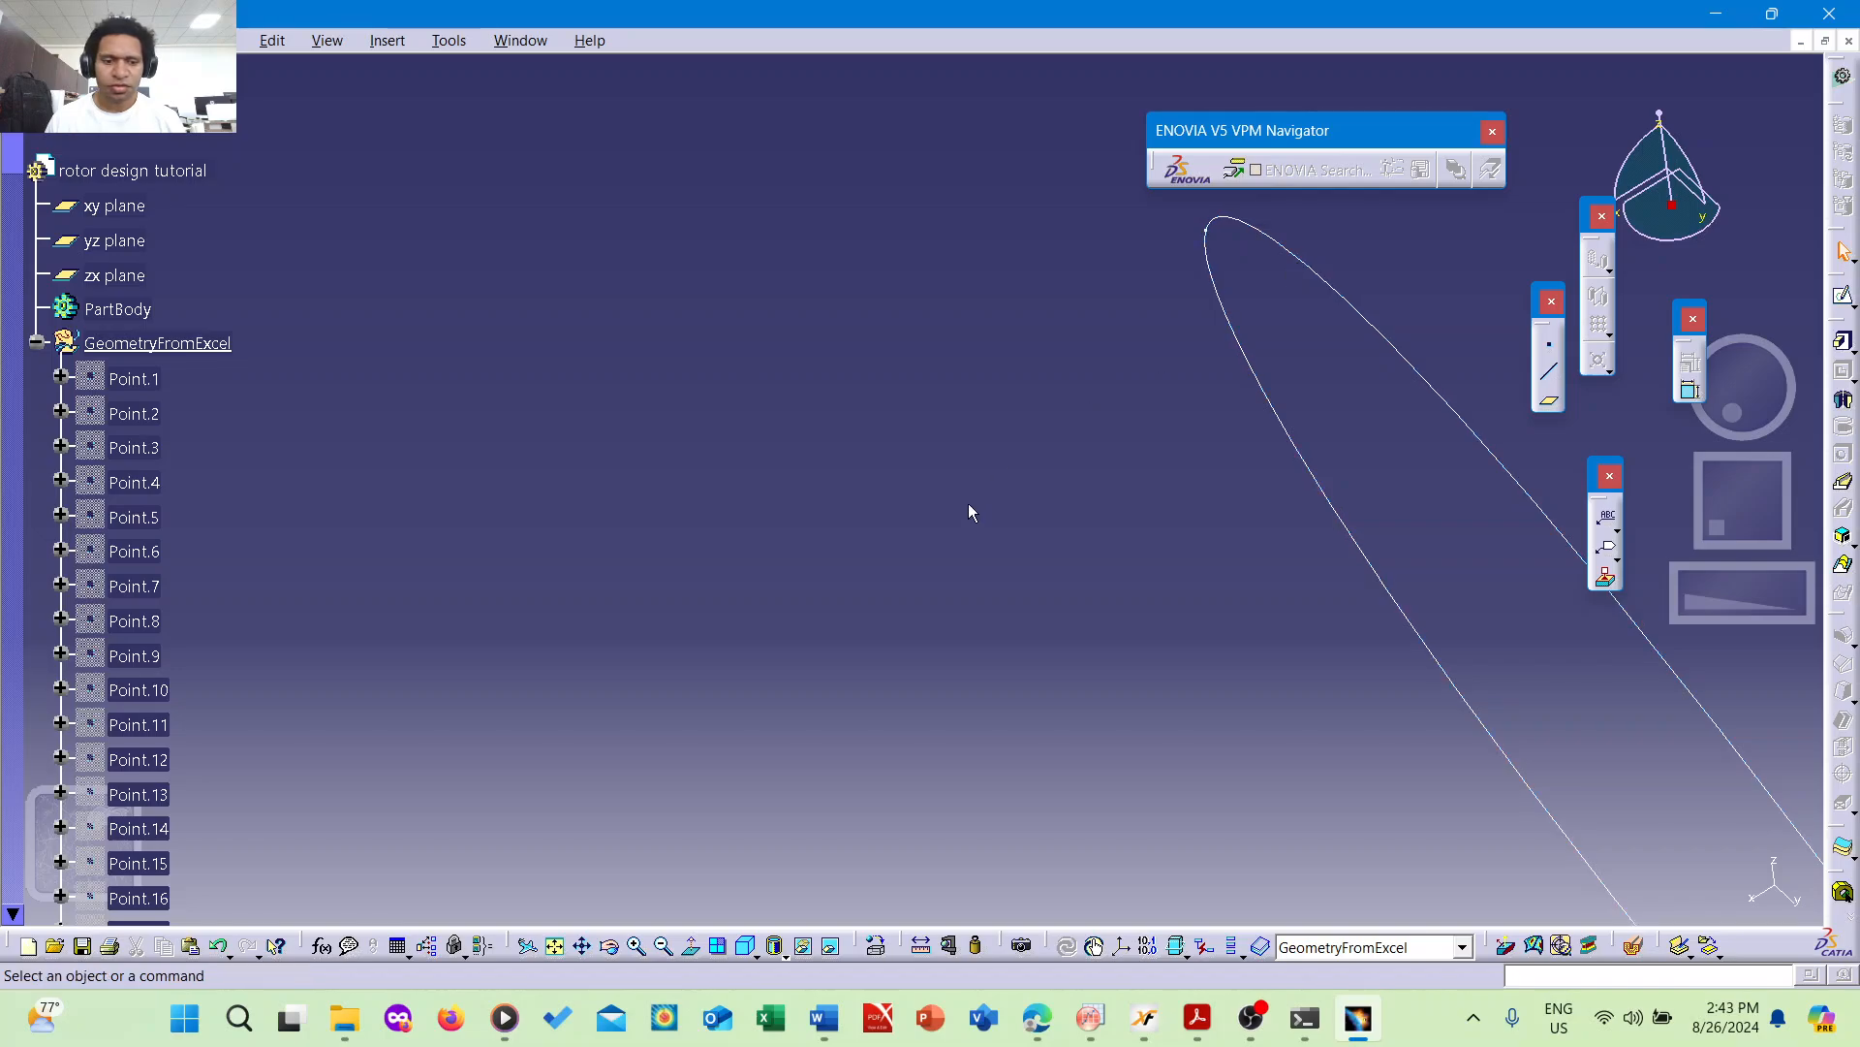
left_click(691, 945)
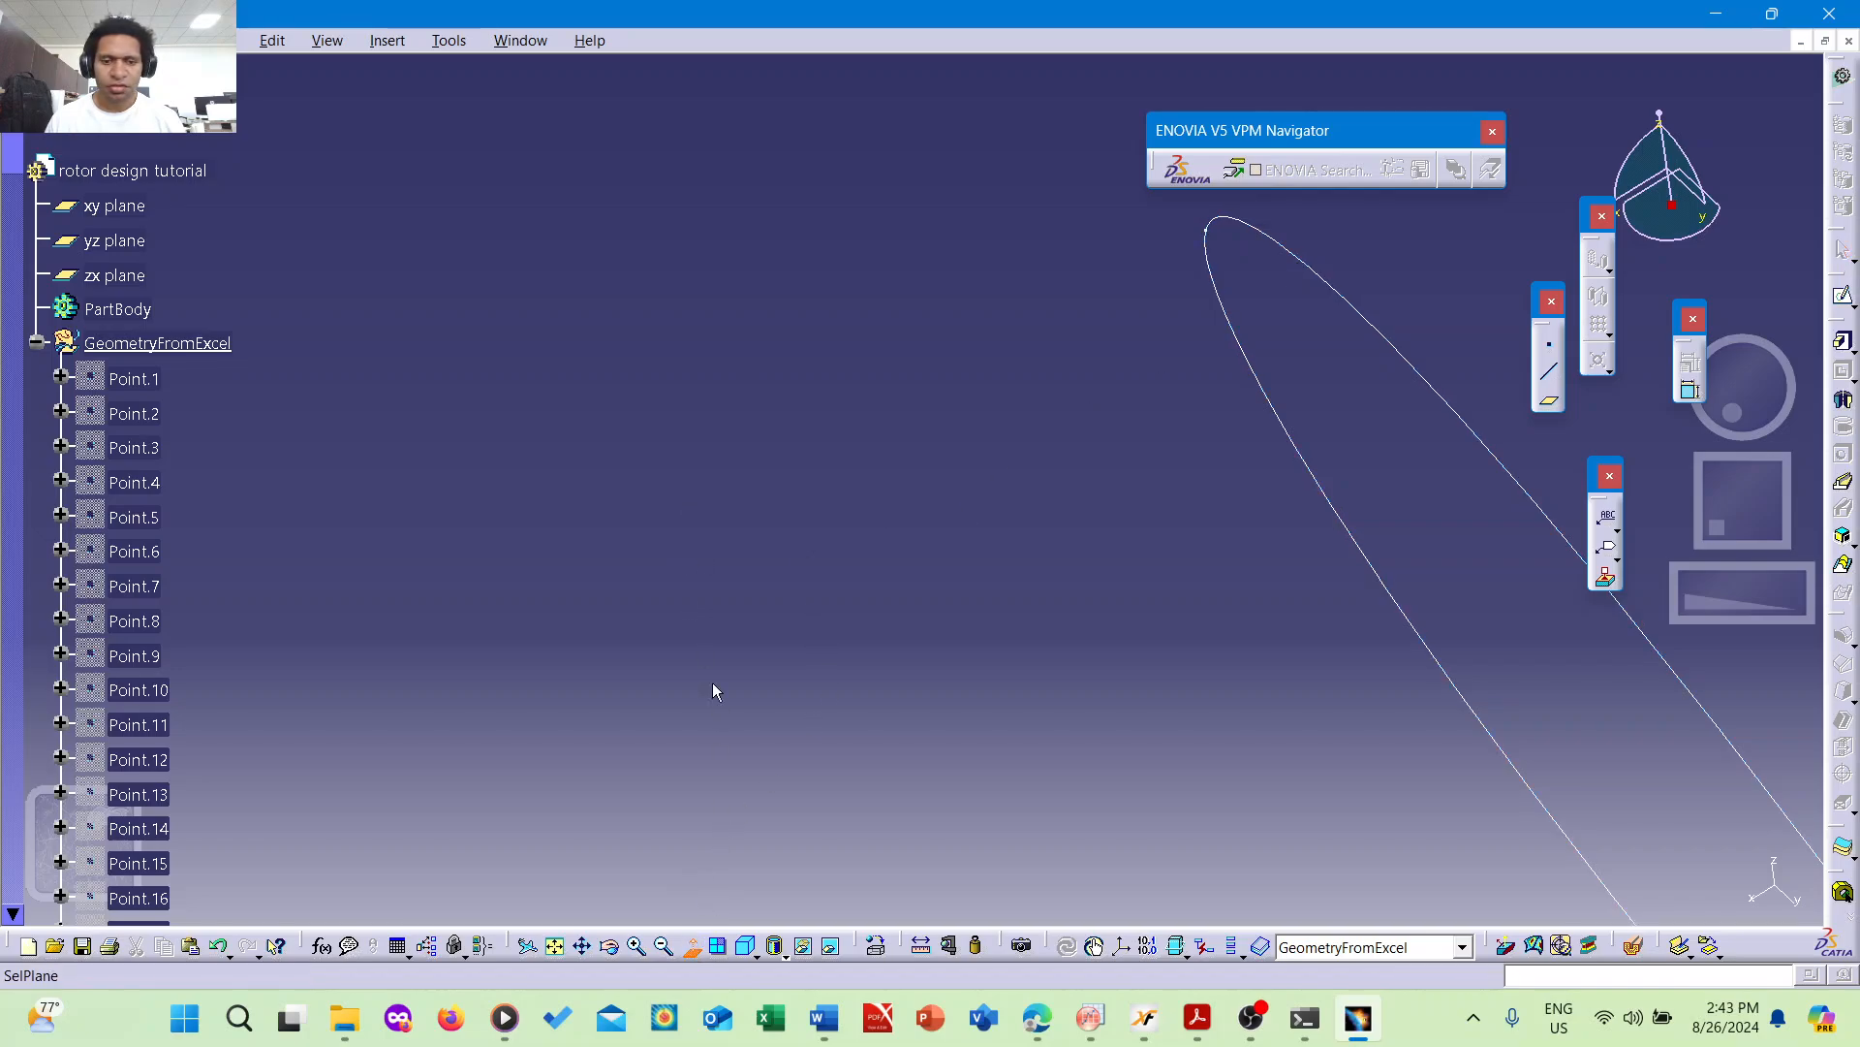
left_click(555, 947)
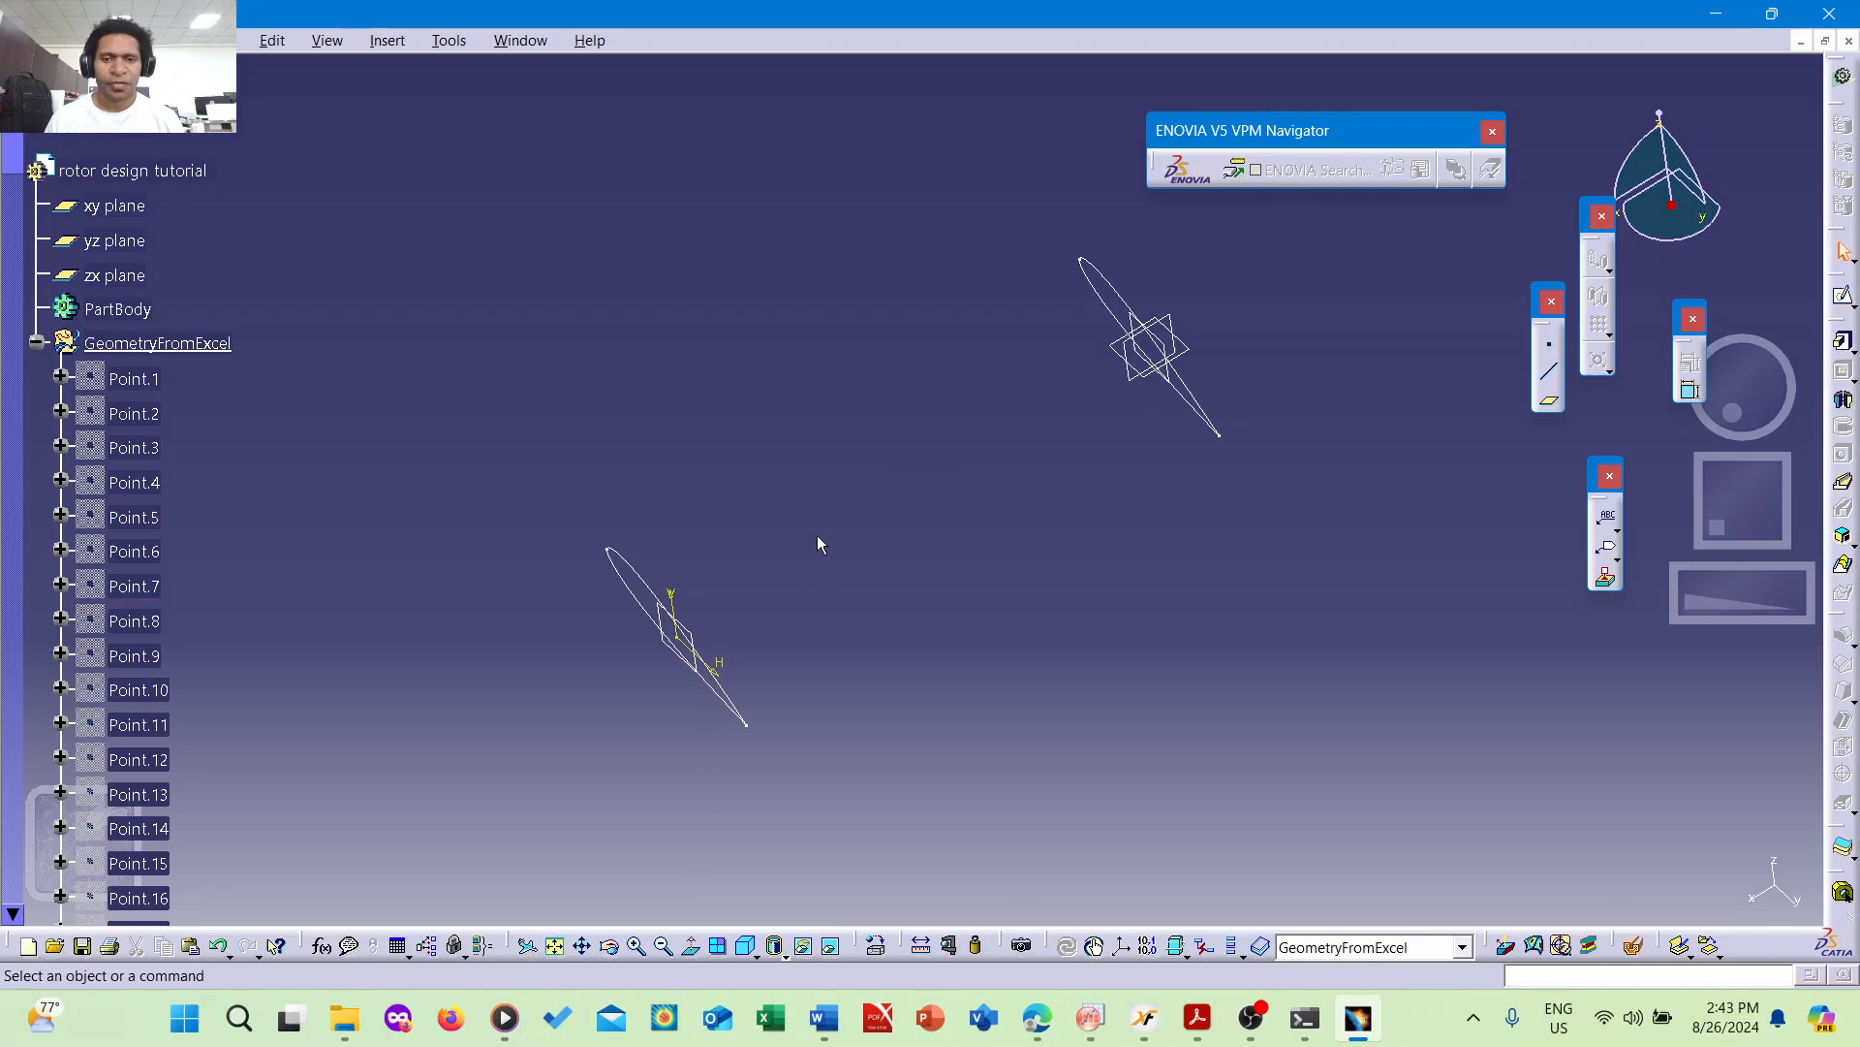
- Inspect the original airfoil's outline from leading to trailing edge up close and review its imported points in the specification tree
middle_click_drag(818, 540, 1032, 504)
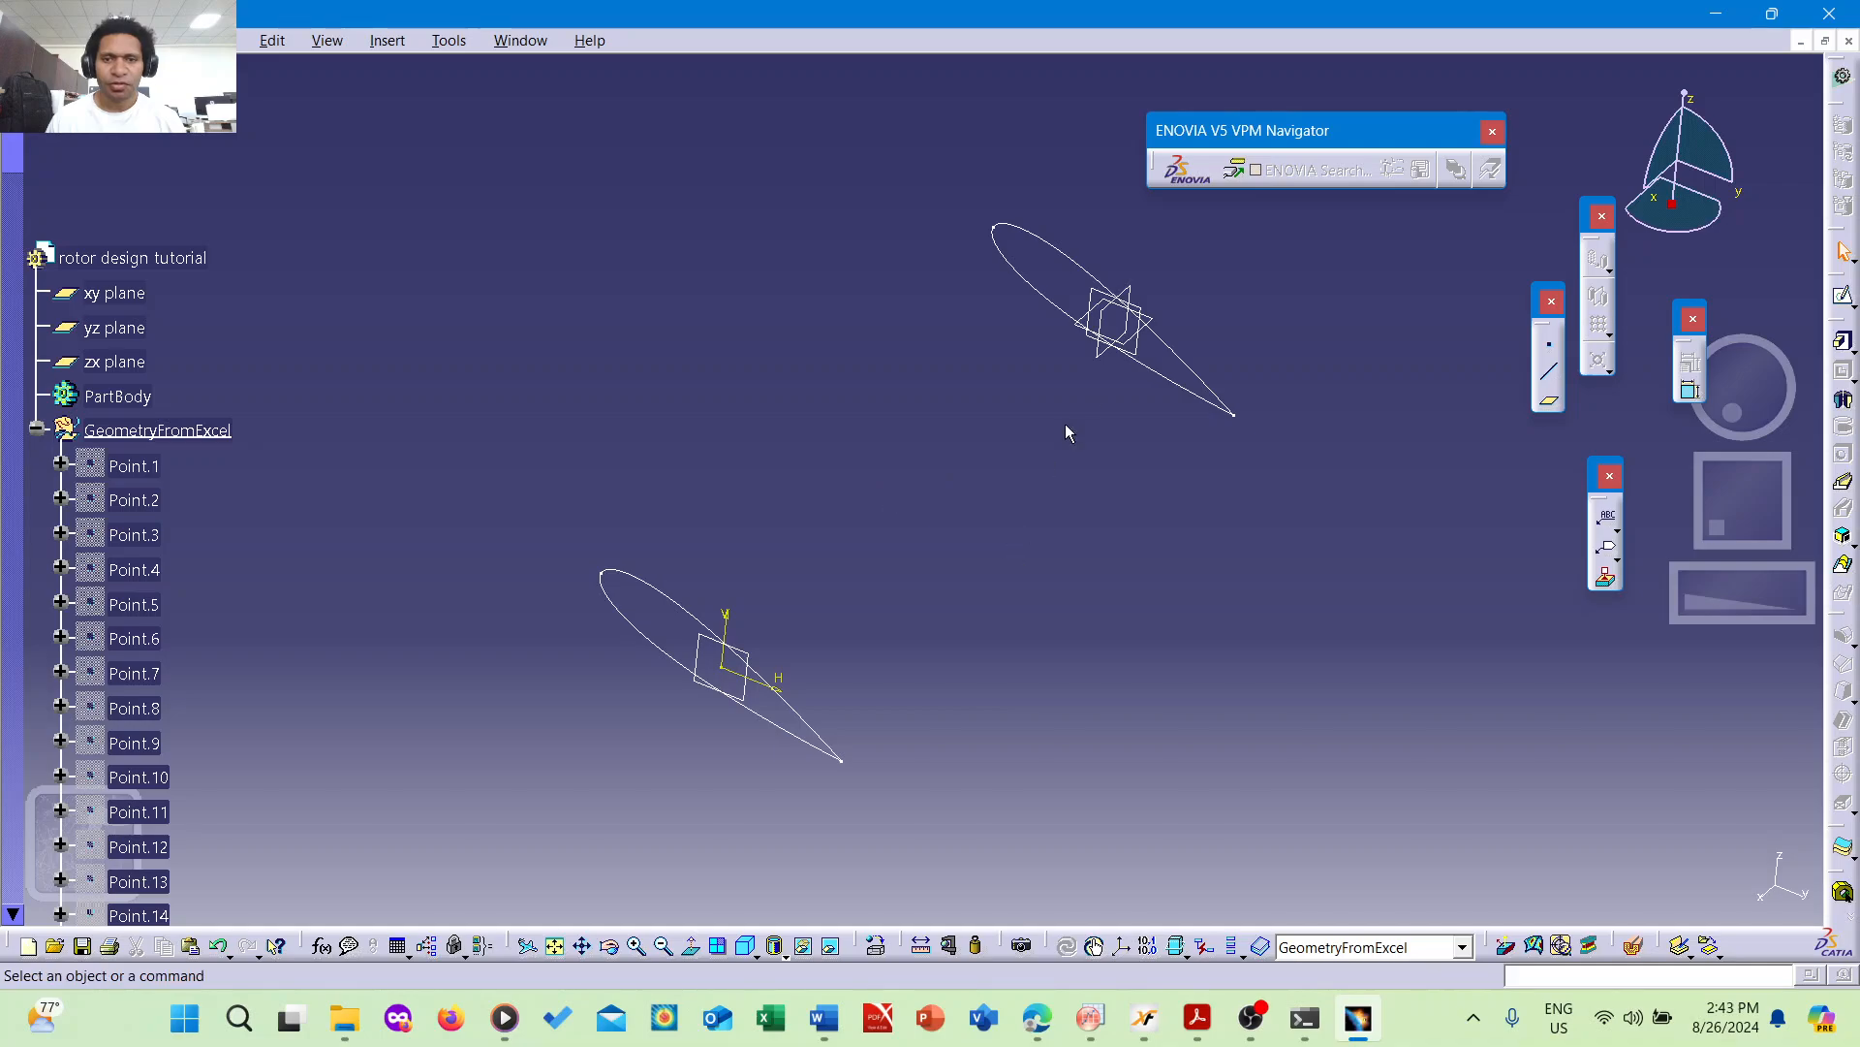
left_click(1076, 268)
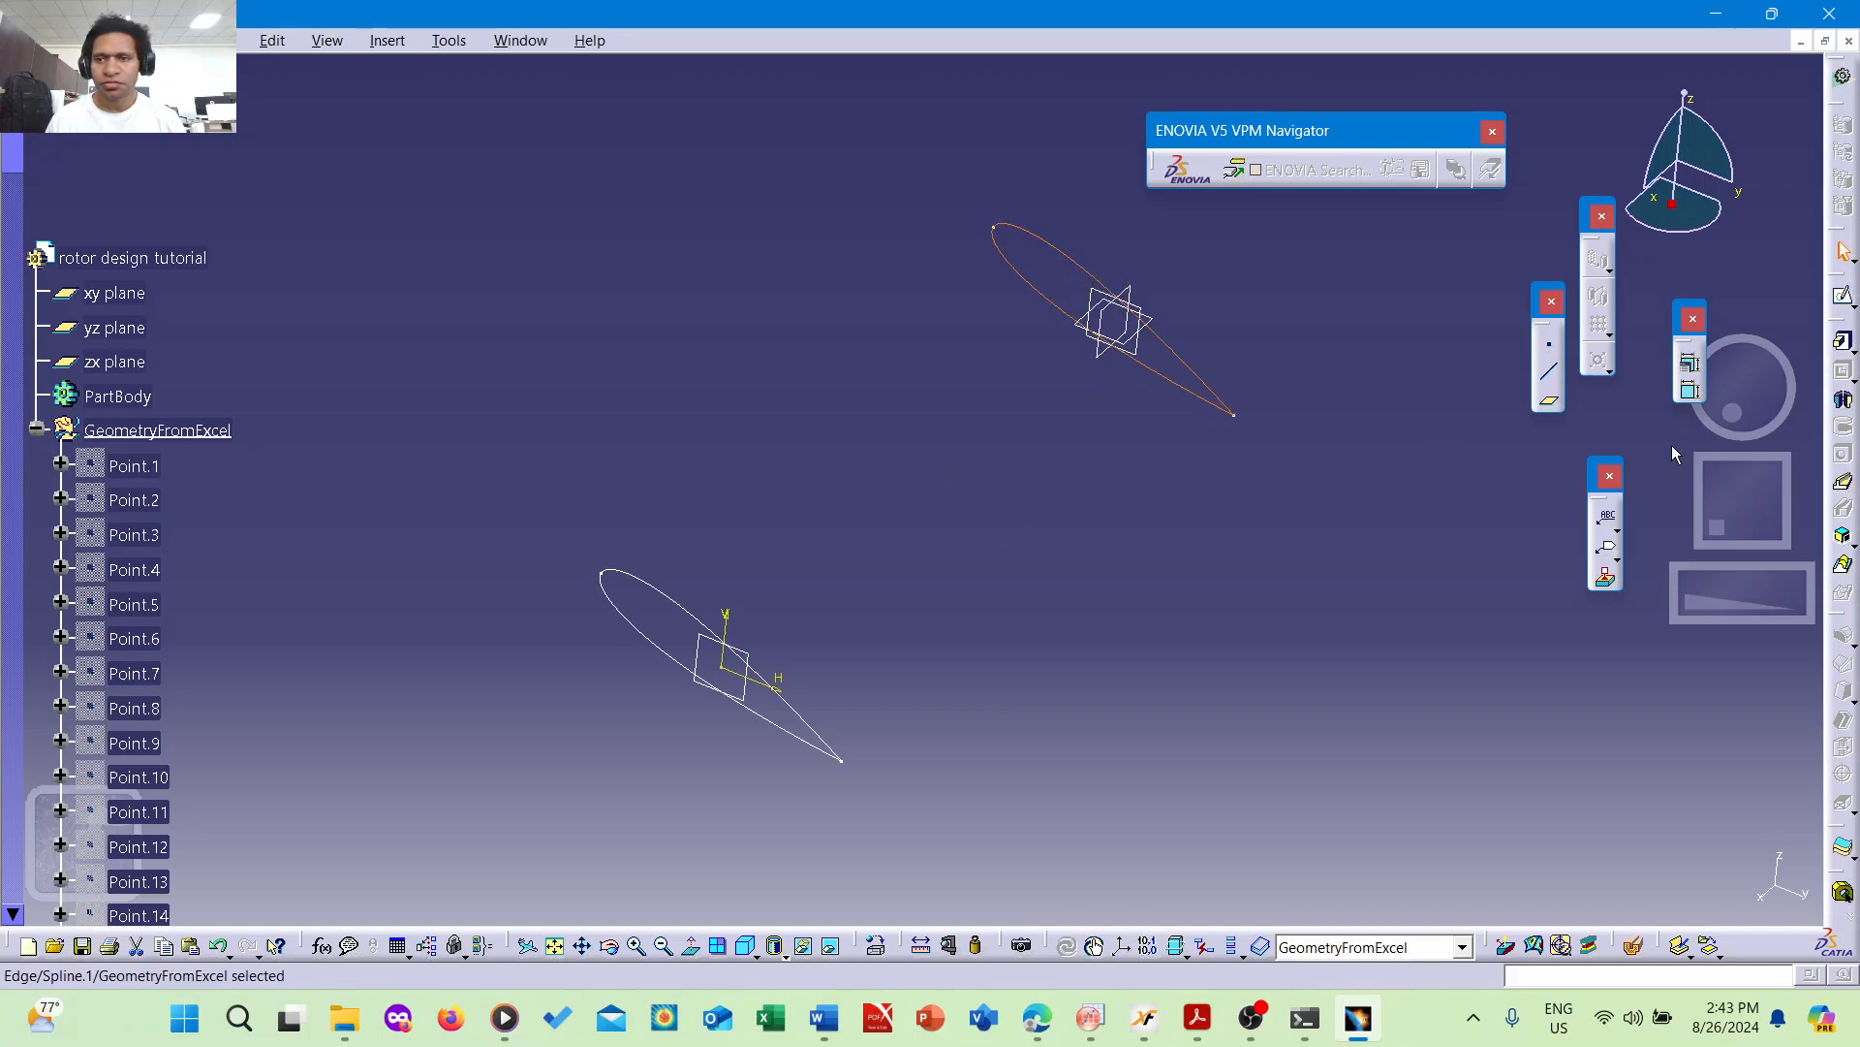
left_click(1008, 682)
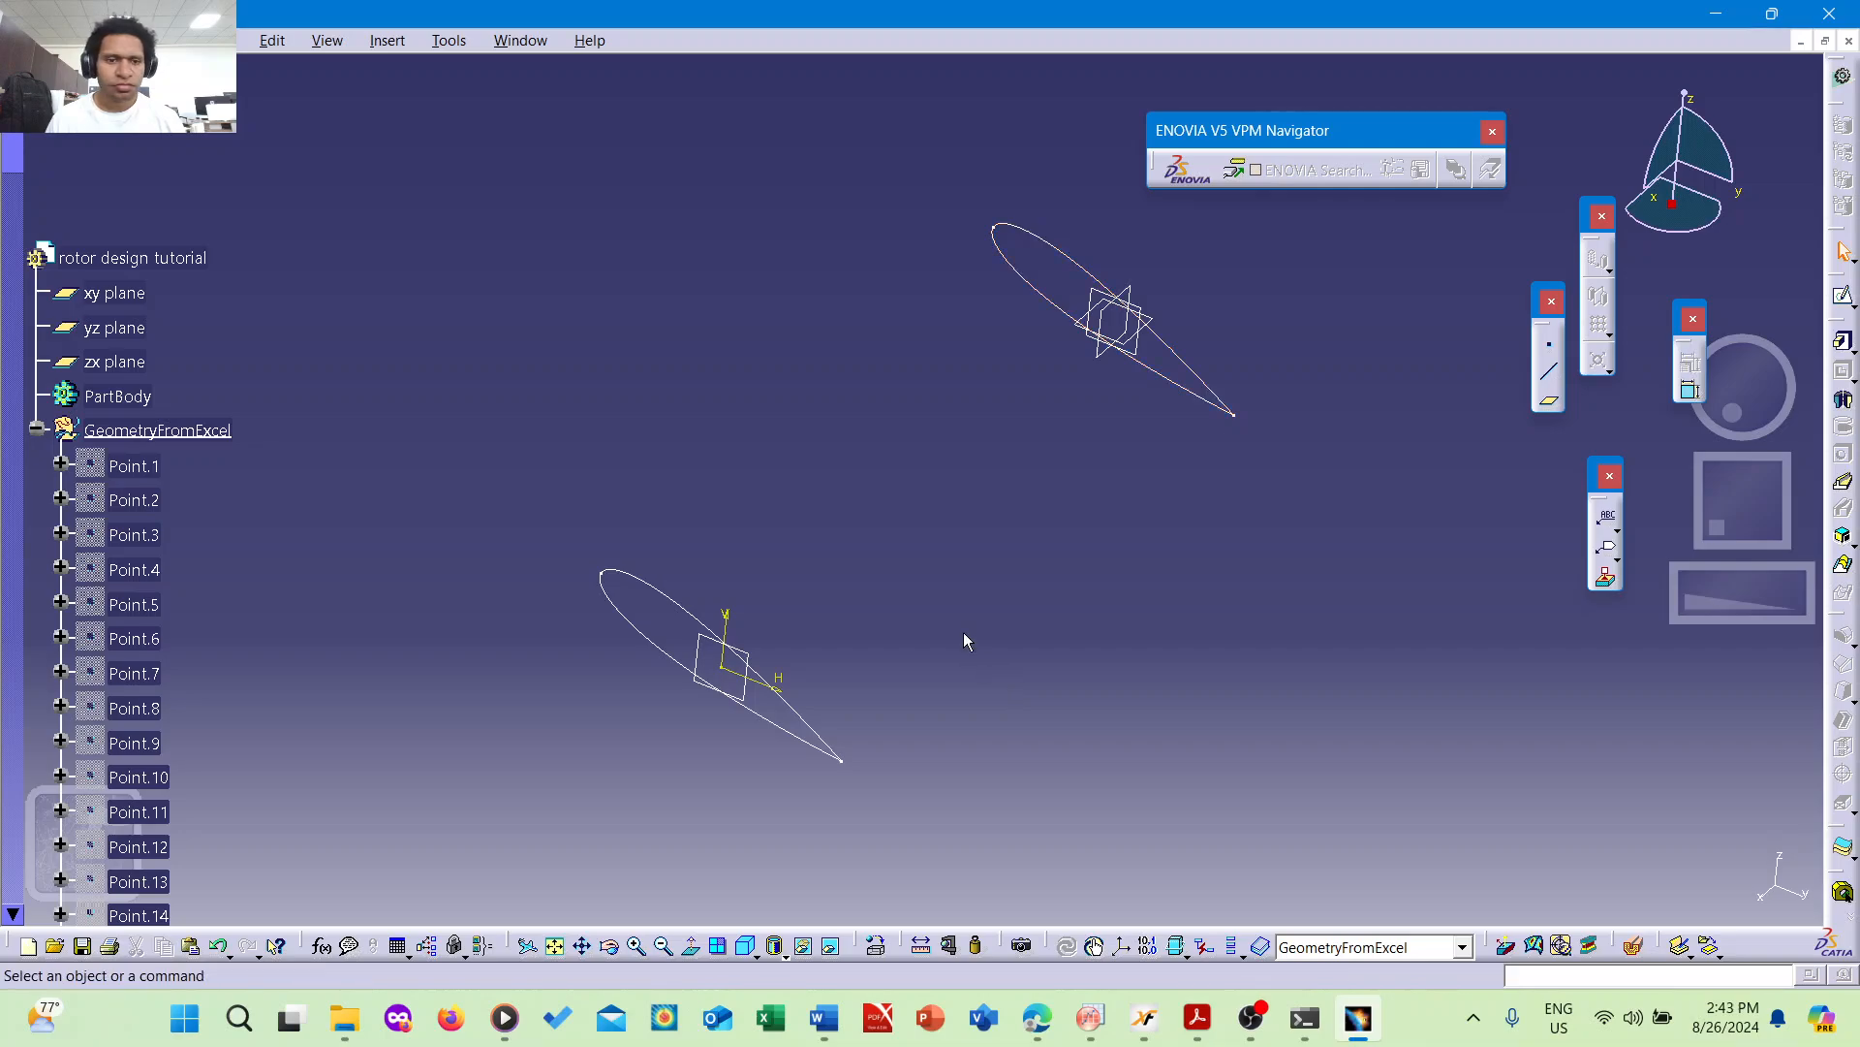
middle_click_drag(949, 613, 1160, 606)
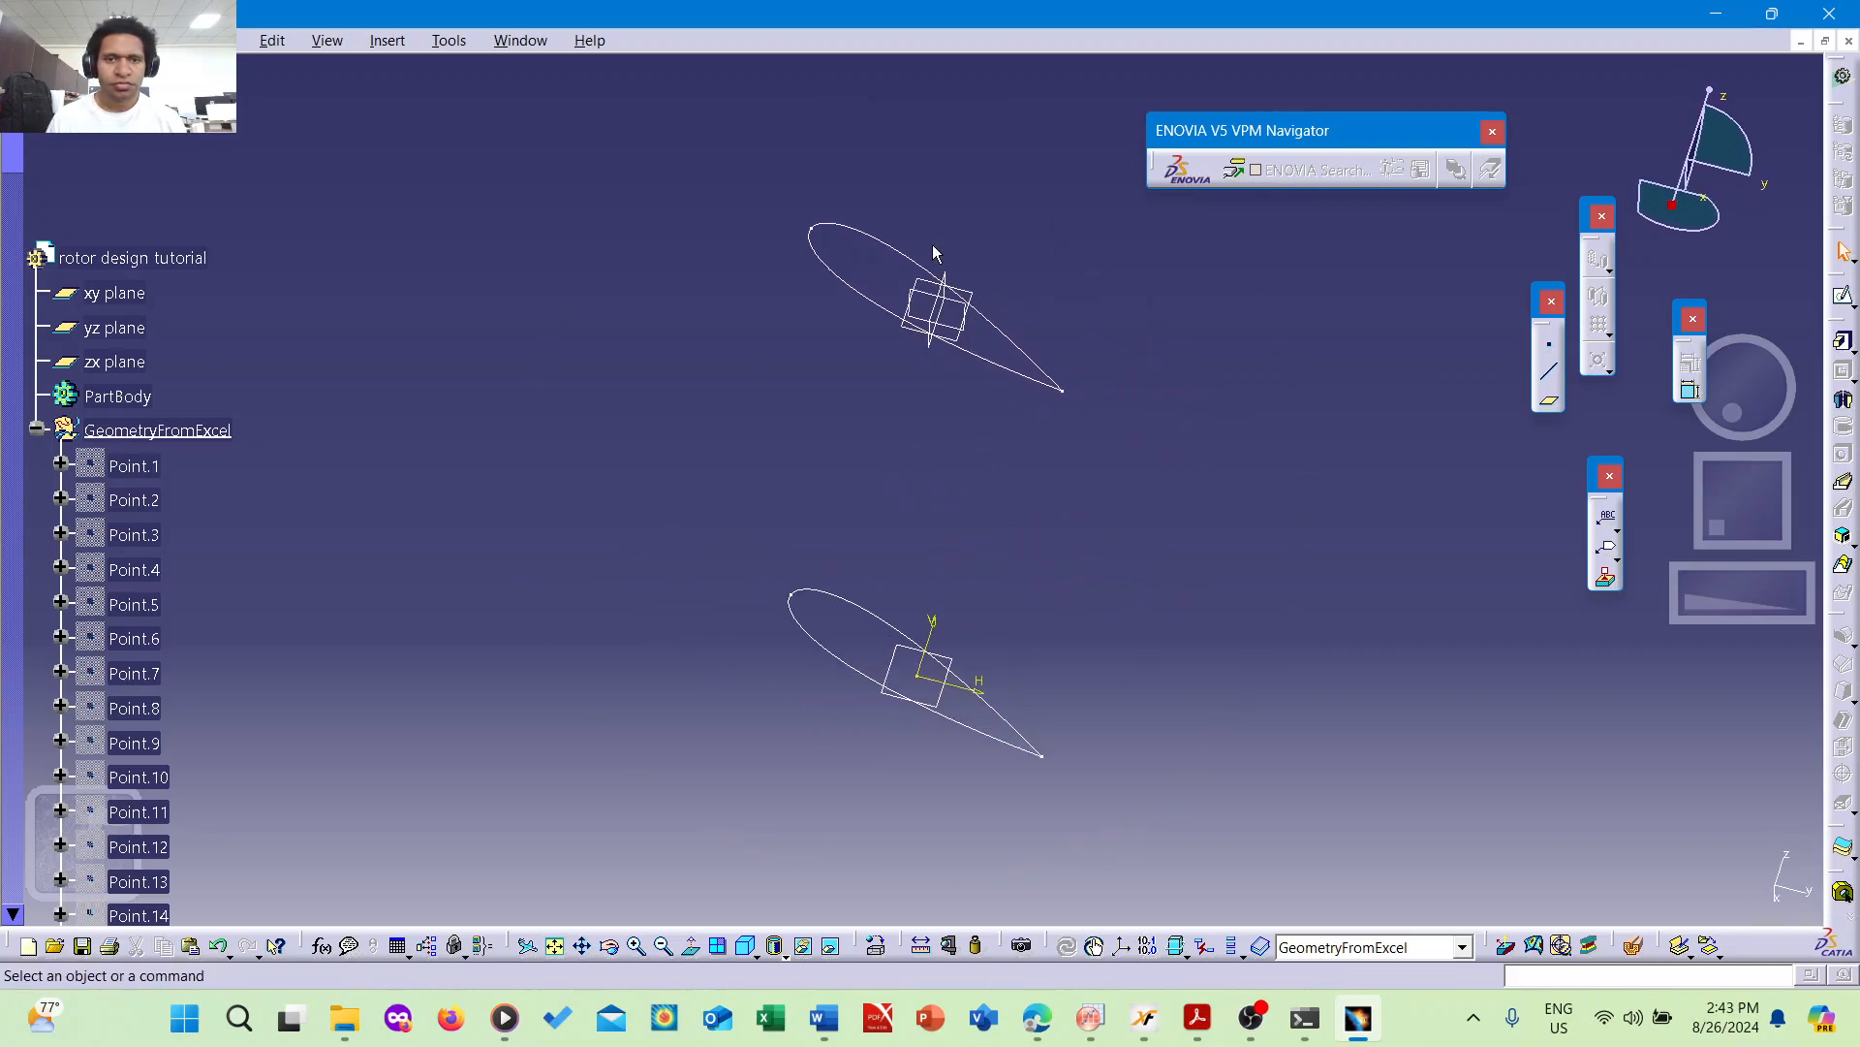
middle_click_drag(933, 248, 896, 554)
middle_click_drag(1114, 734, 1130, 681)
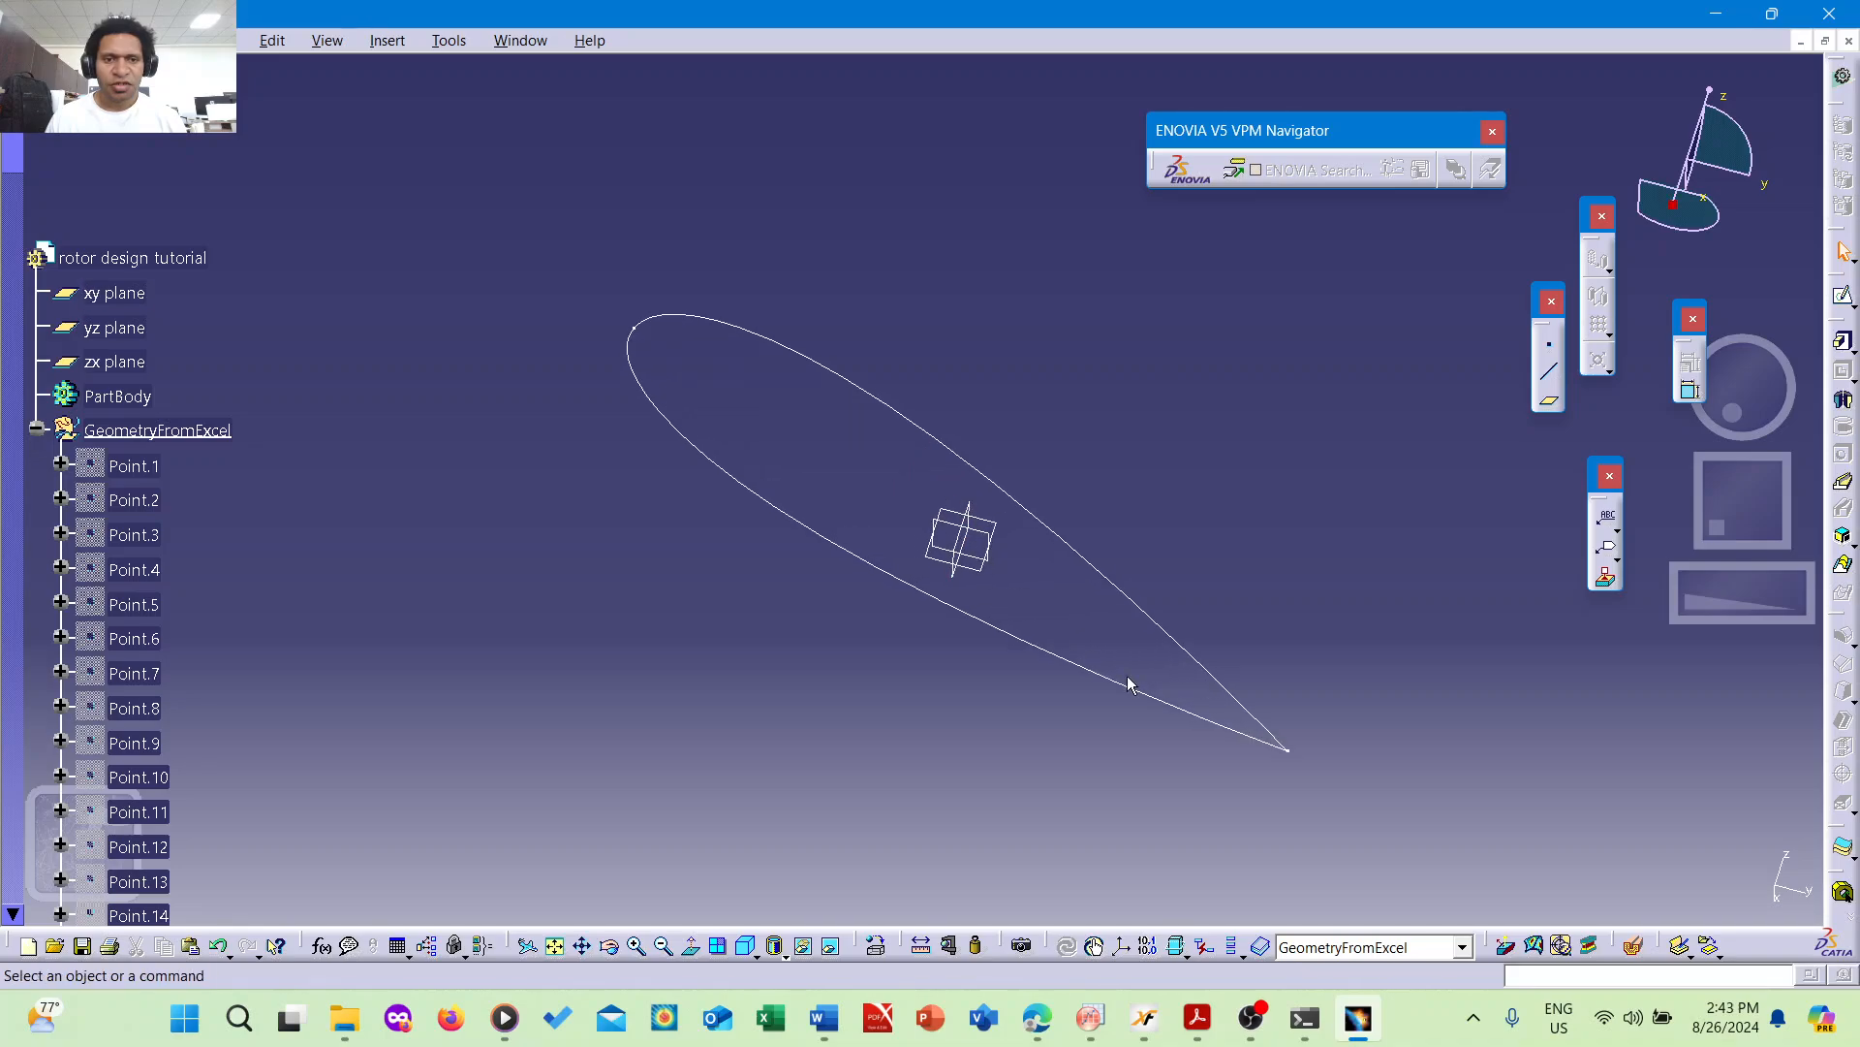
middle_click_drag(1050, 805, 1079, 698)
middle_click_drag(1217, 649, 1212, 365)
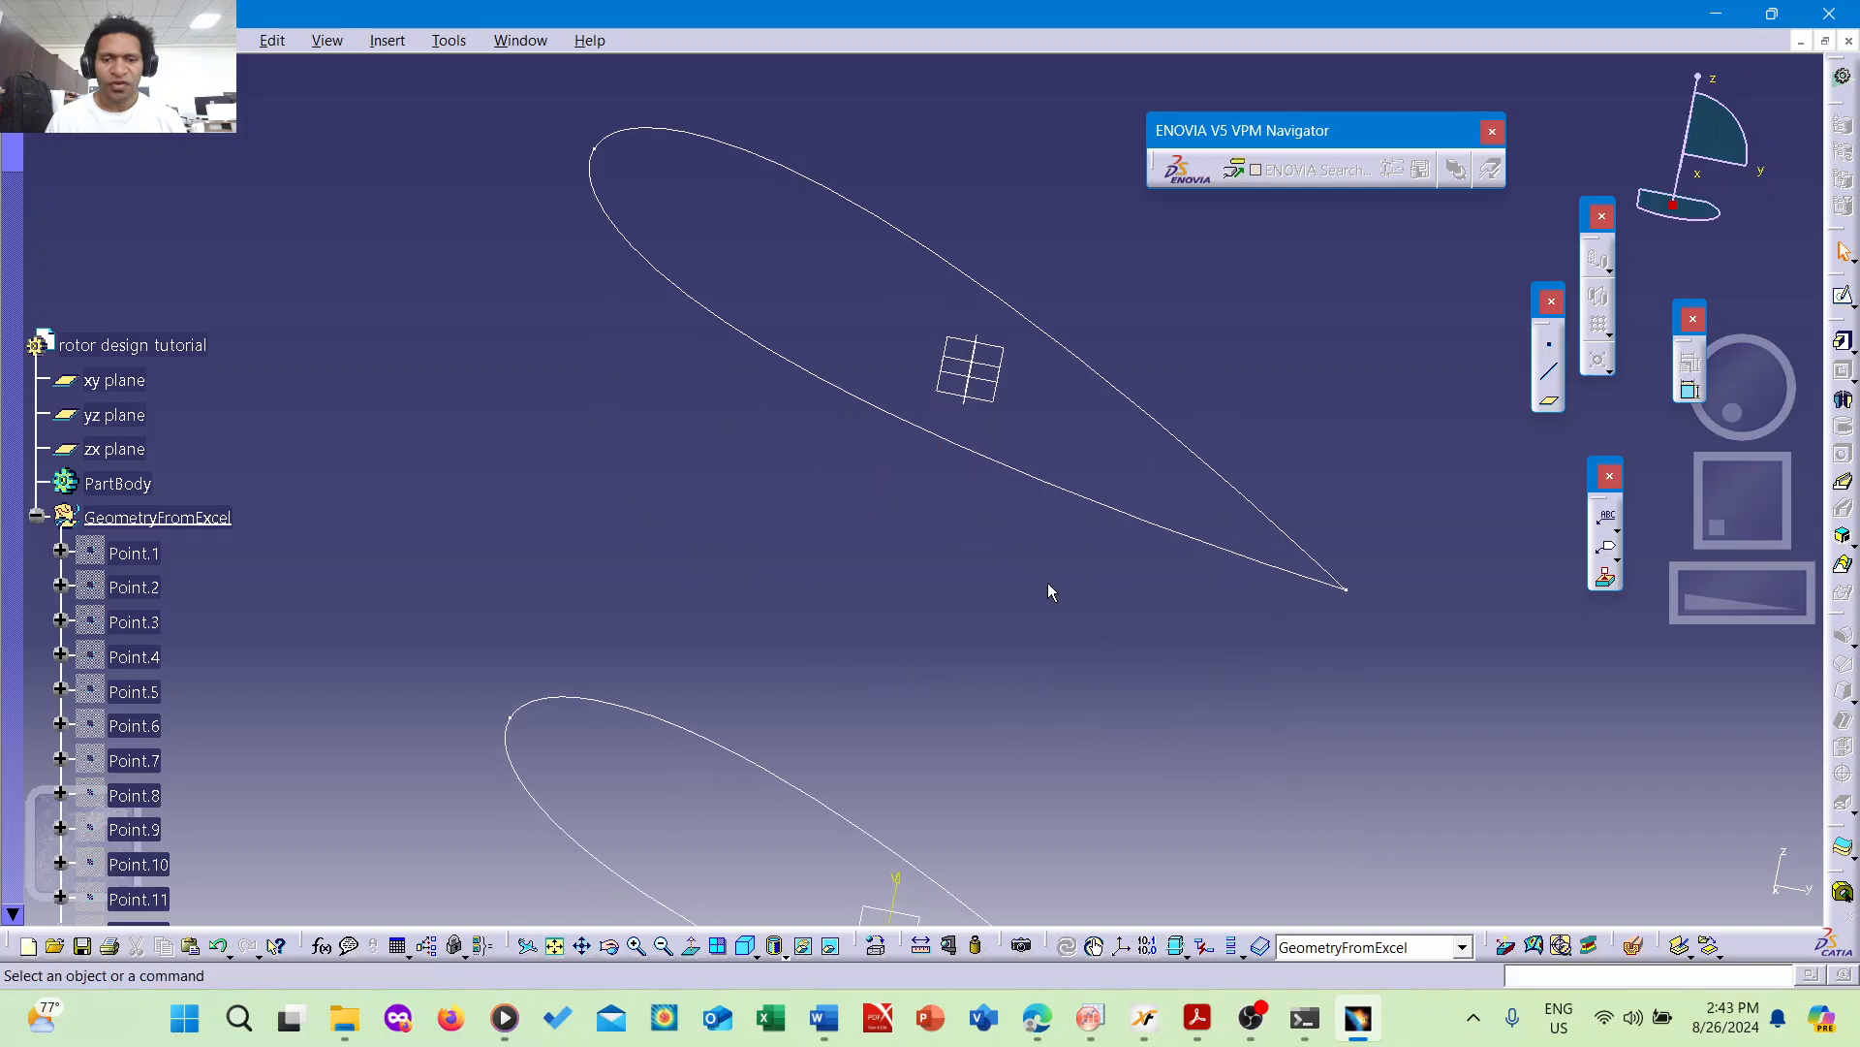
middle_click_drag(989, 499, 793, 349)
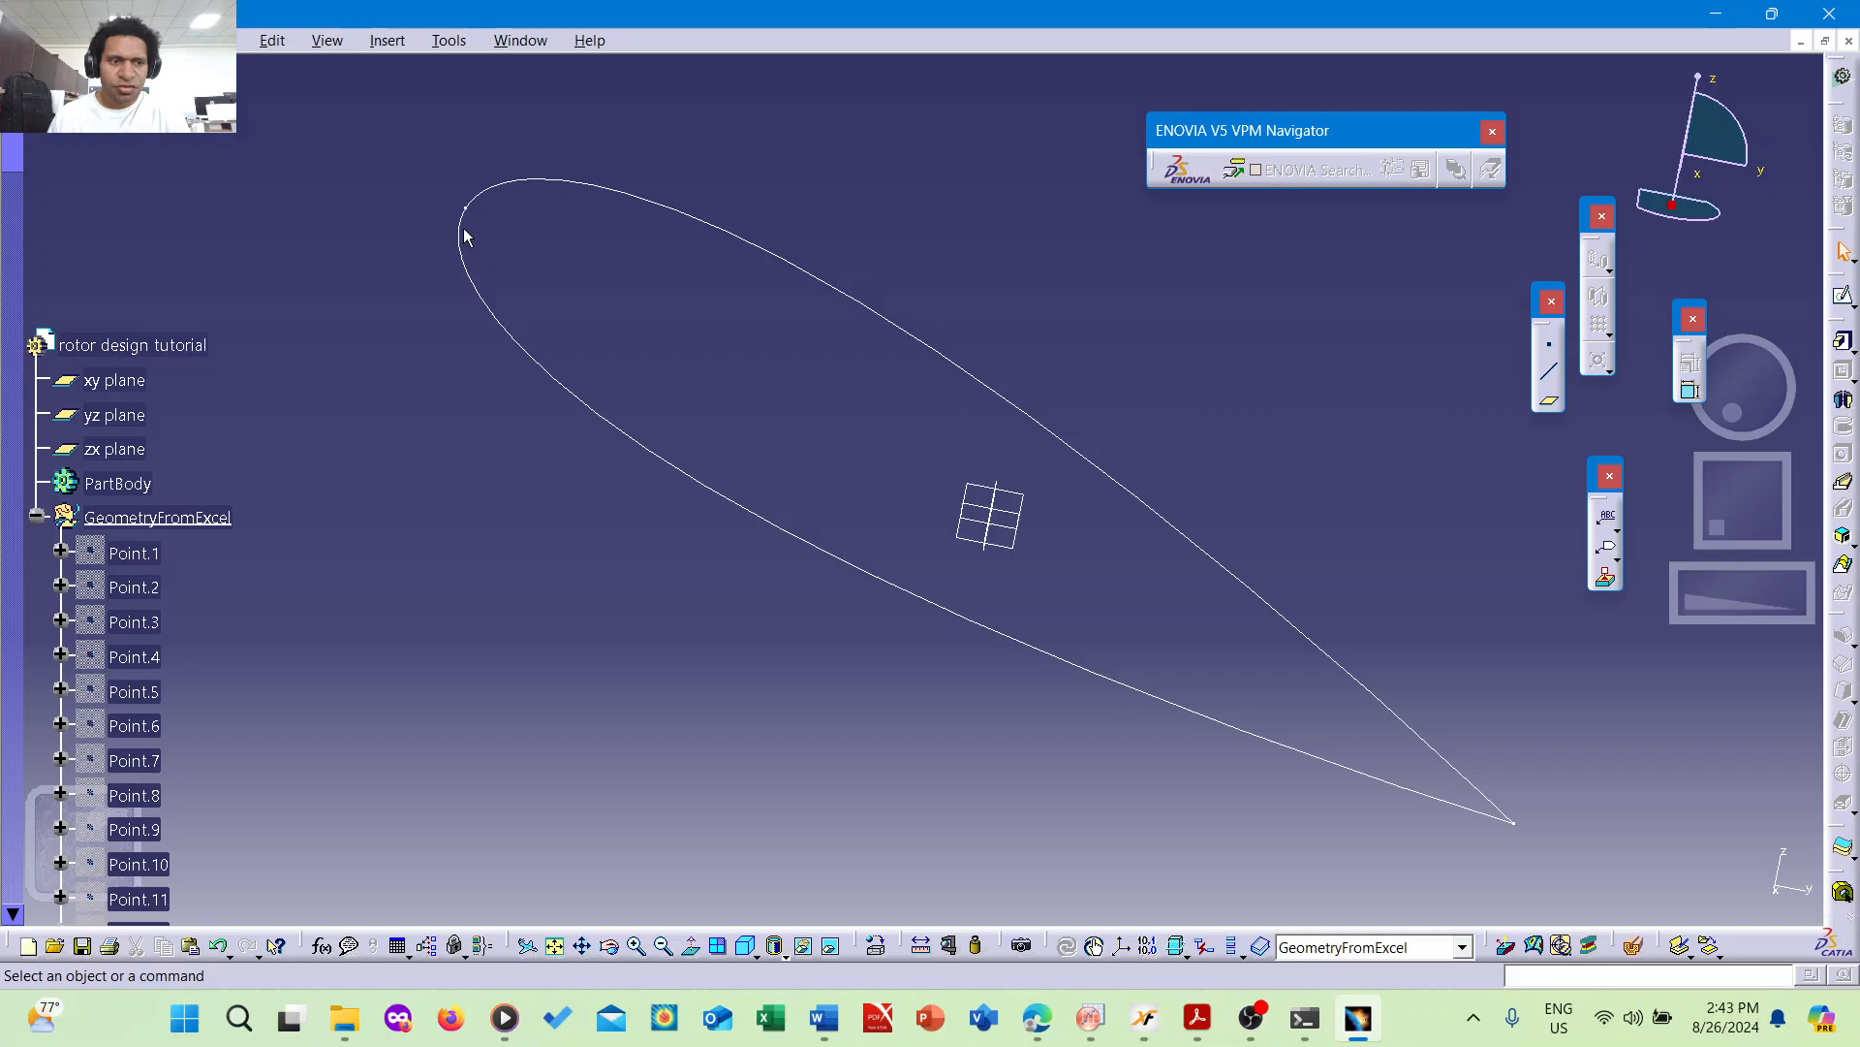
scroll(259, 463, "down", 15)
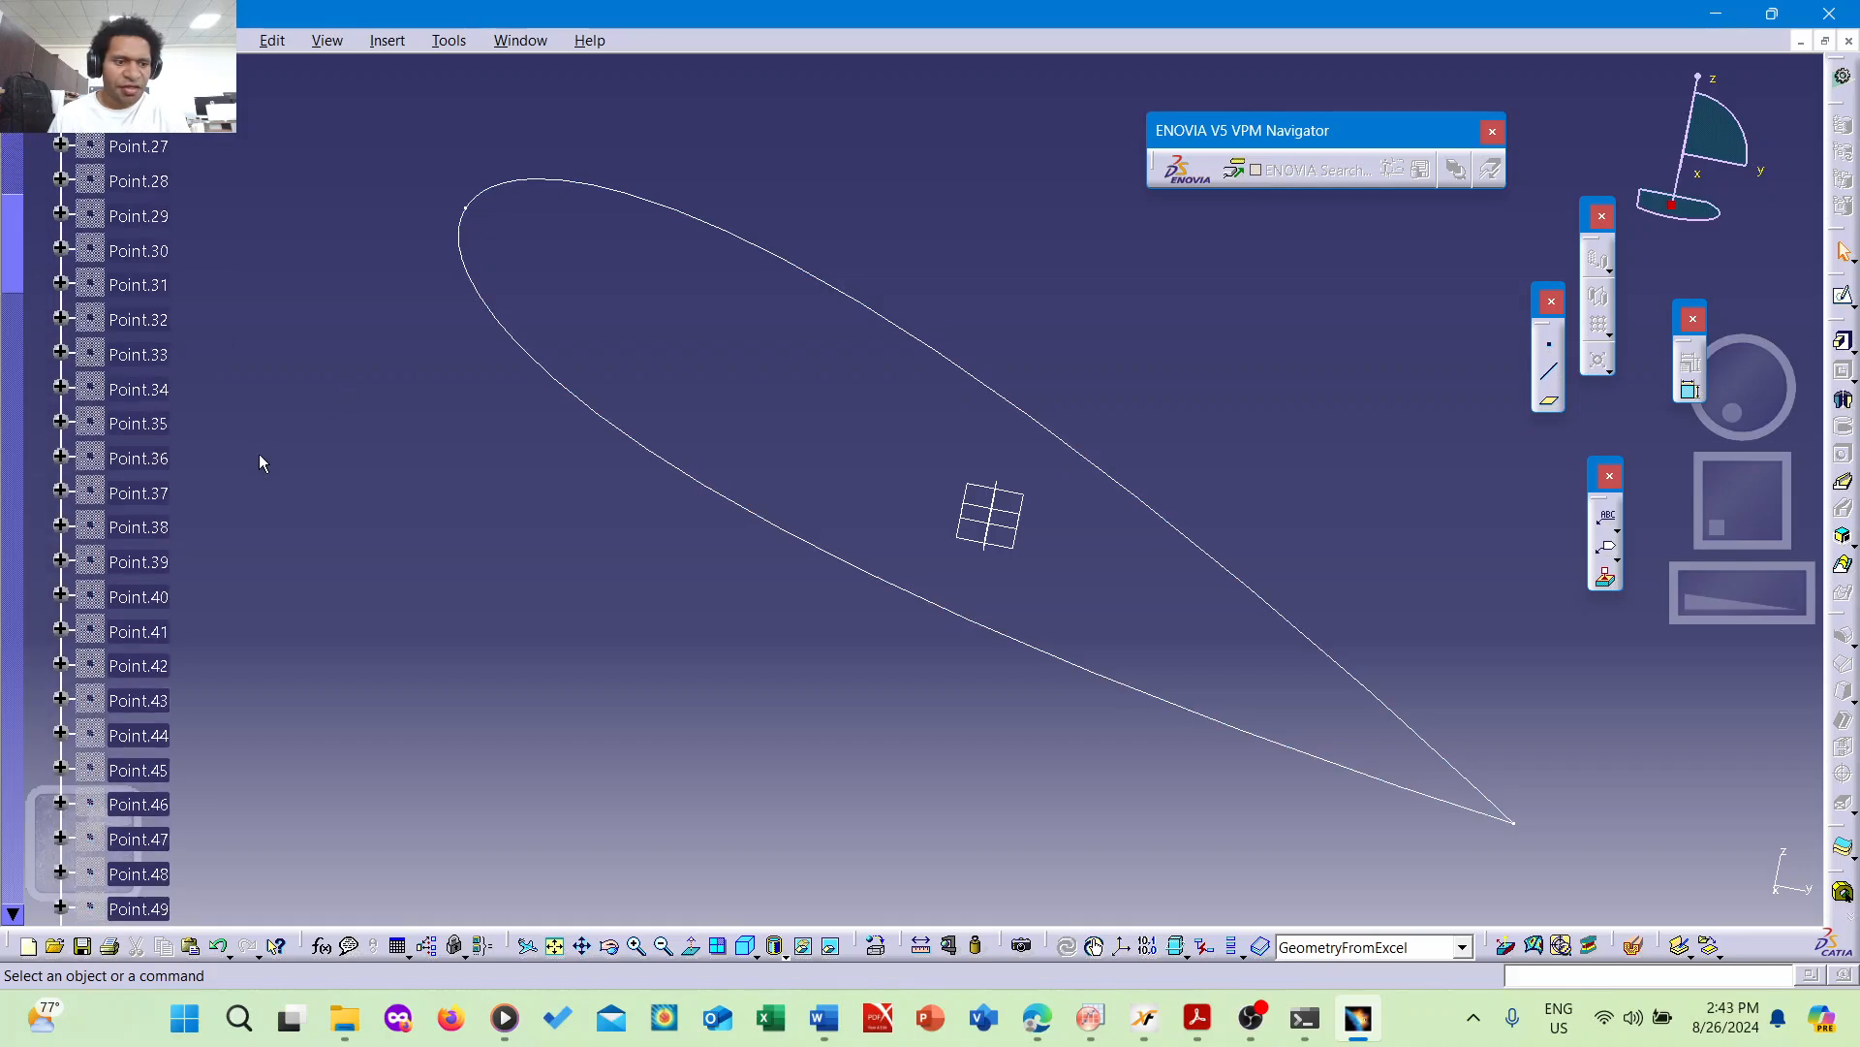
scroll(259, 463, "down", 10)
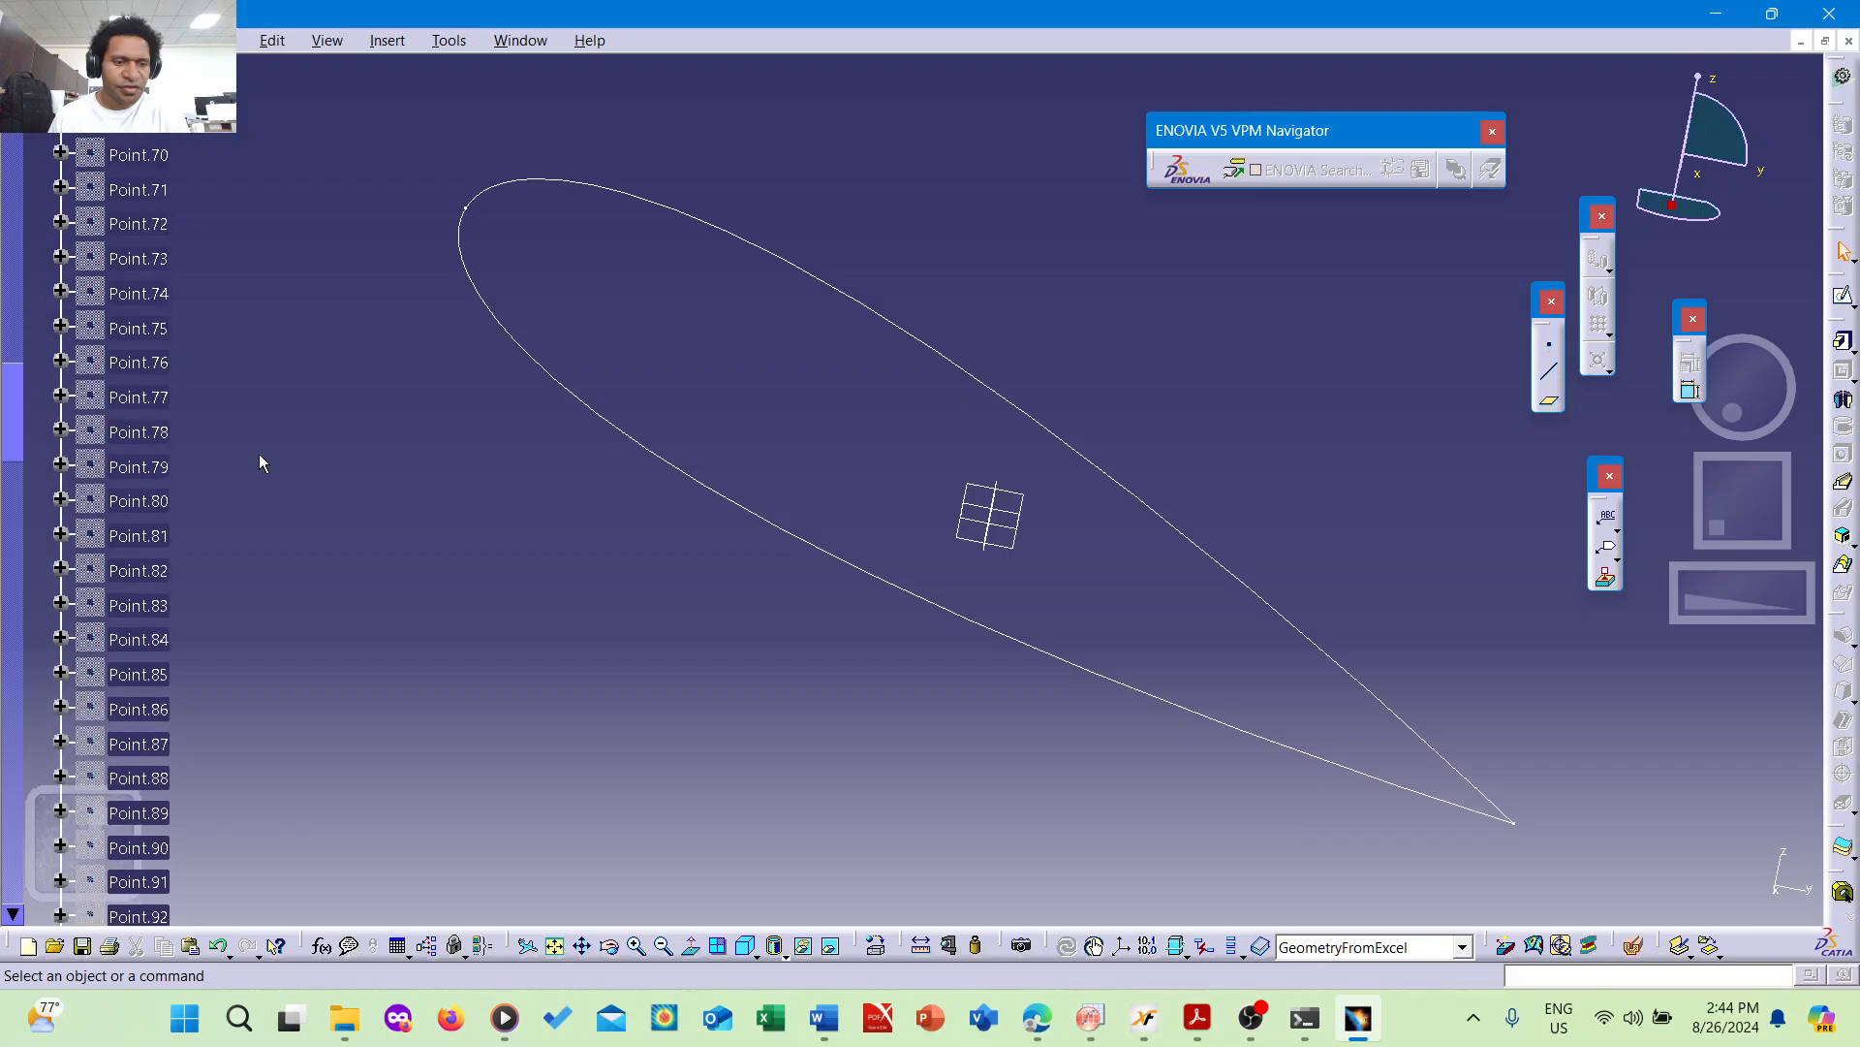
- Switch to the desktop, open the Rotor desgin tutorial folder and open GSD_PointSplineLoftFromExcel.xls in Excel
left_click(1729, 7)
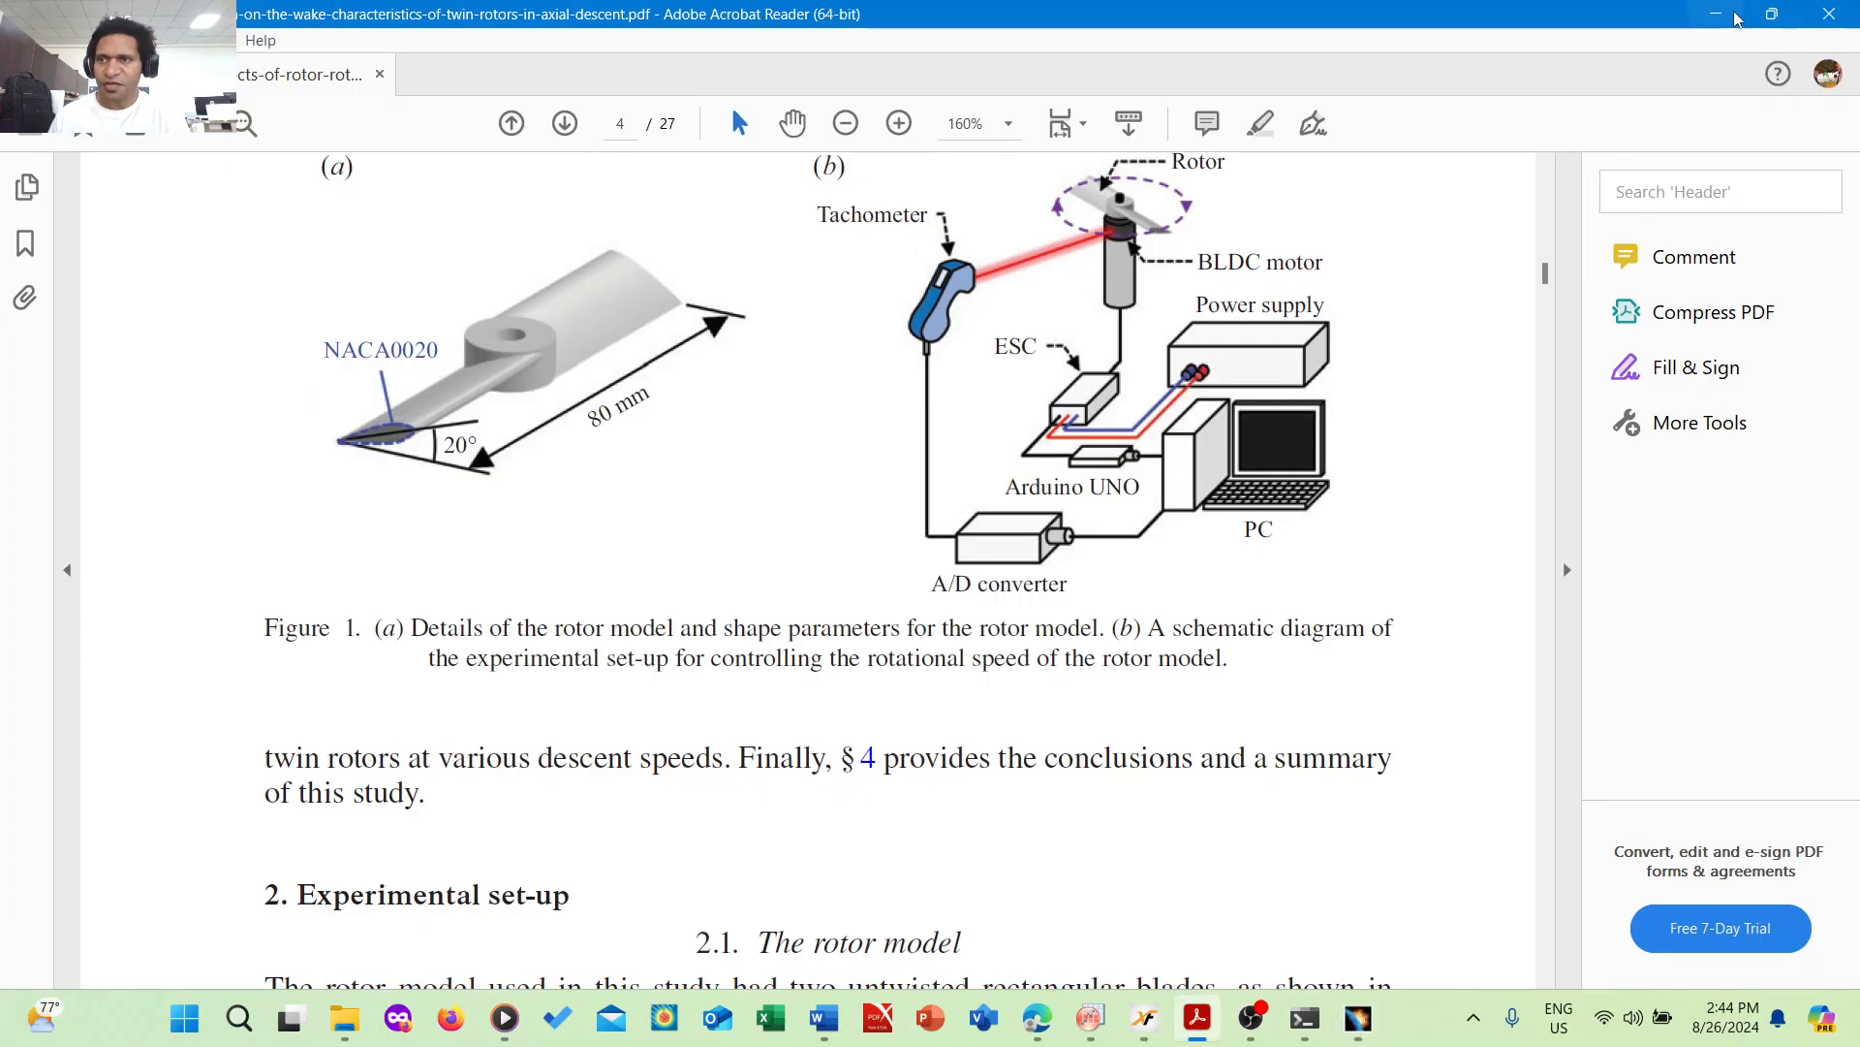
left_click(1730, 14)
left_click(1069, 560)
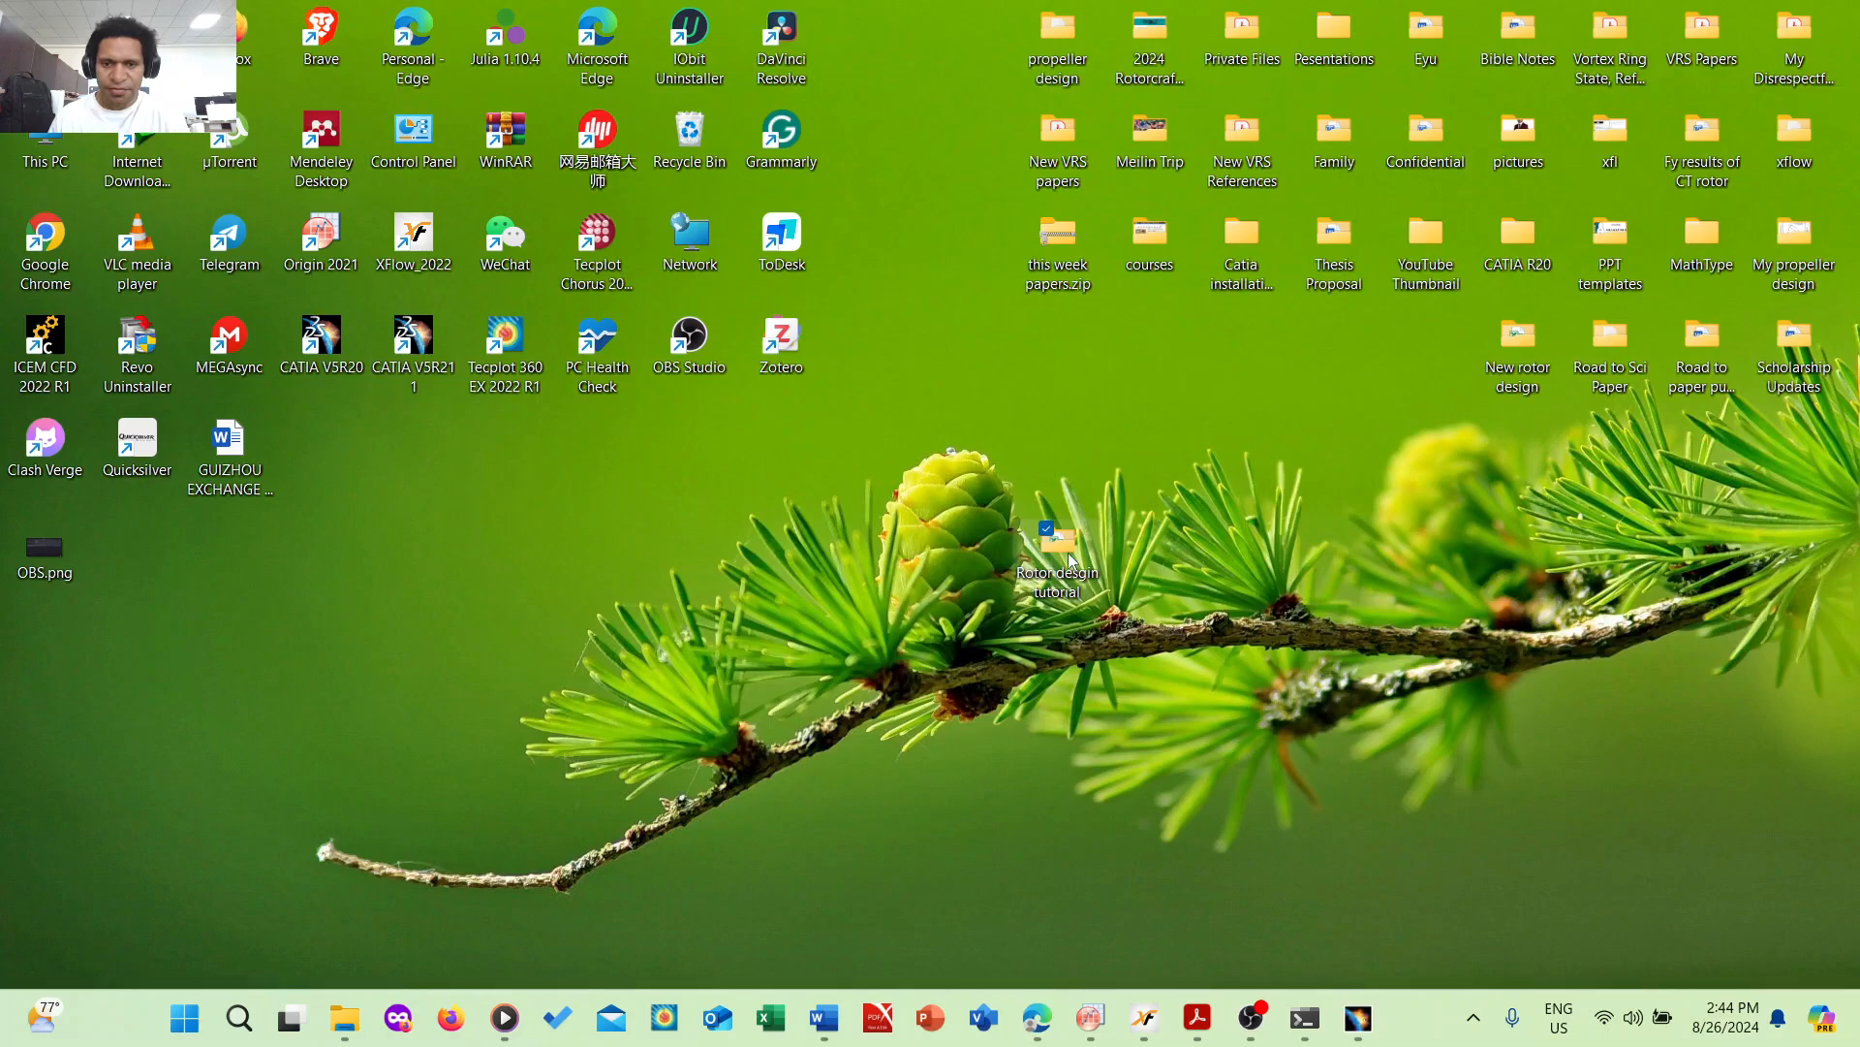
double_click(1066, 559)
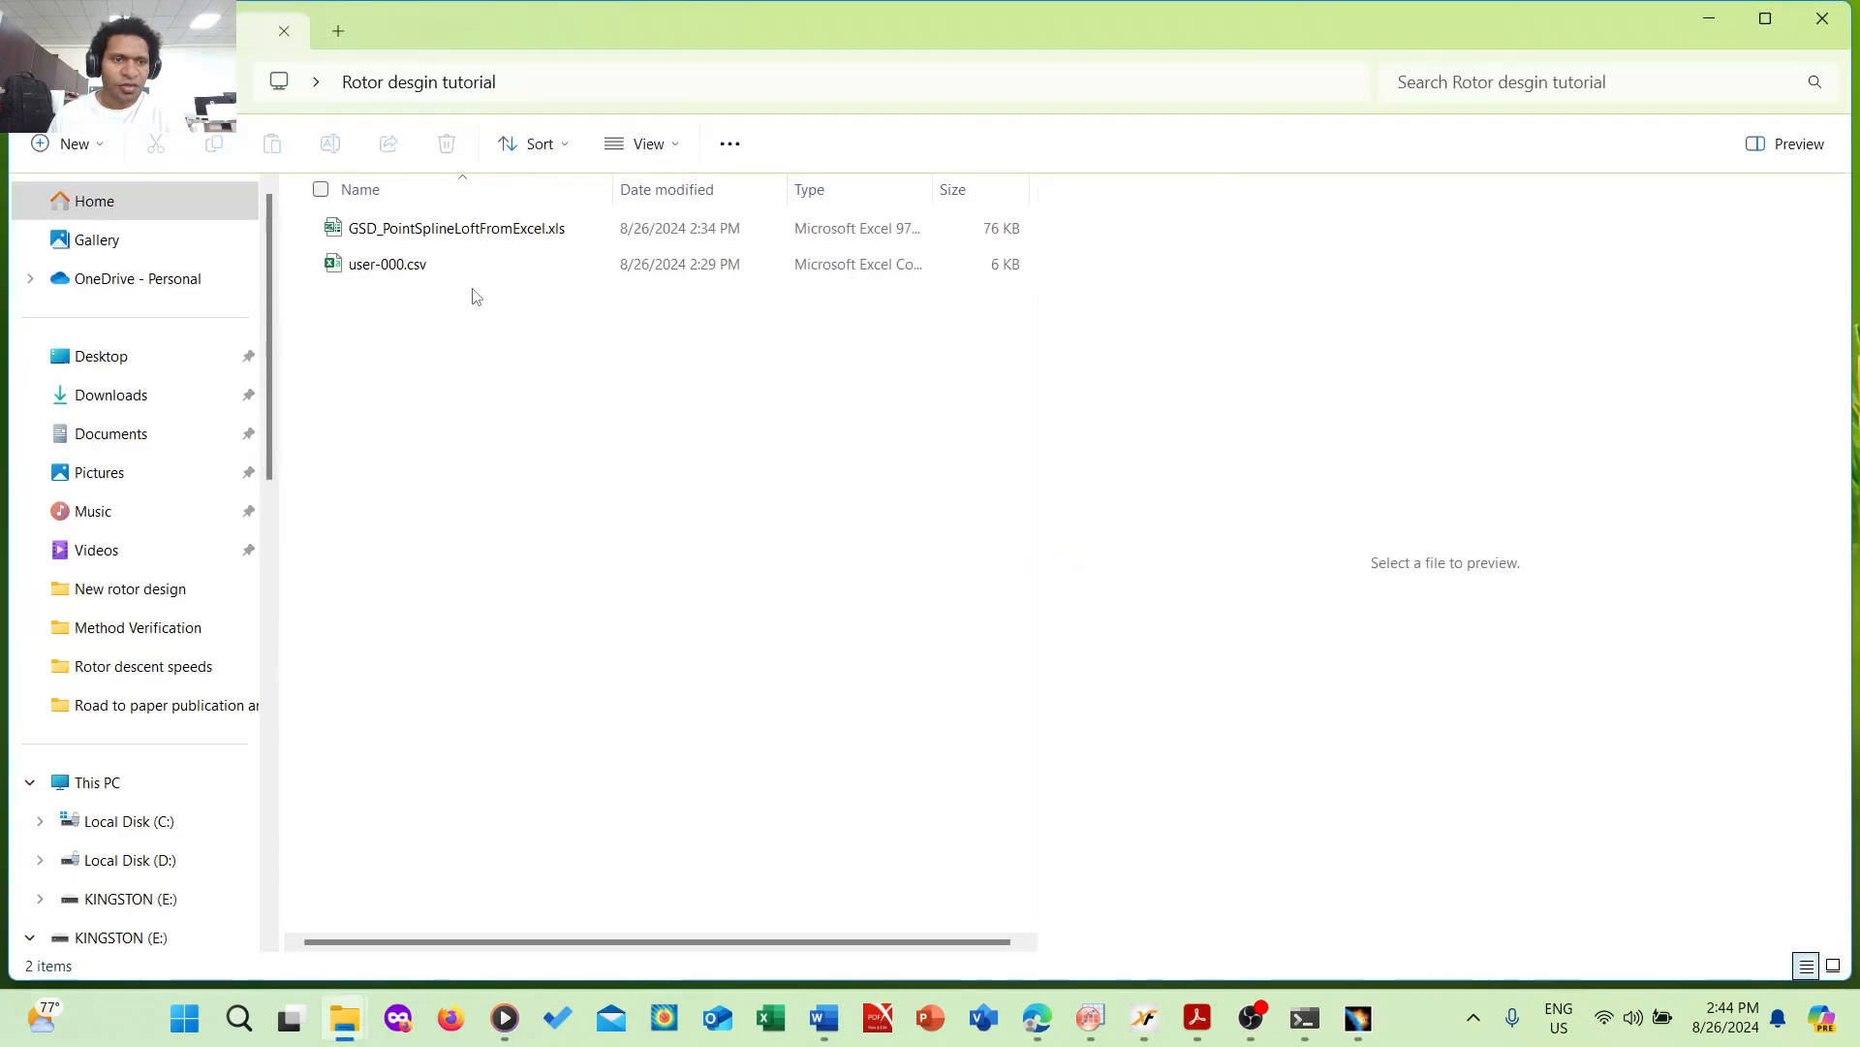
left_click(478, 233)
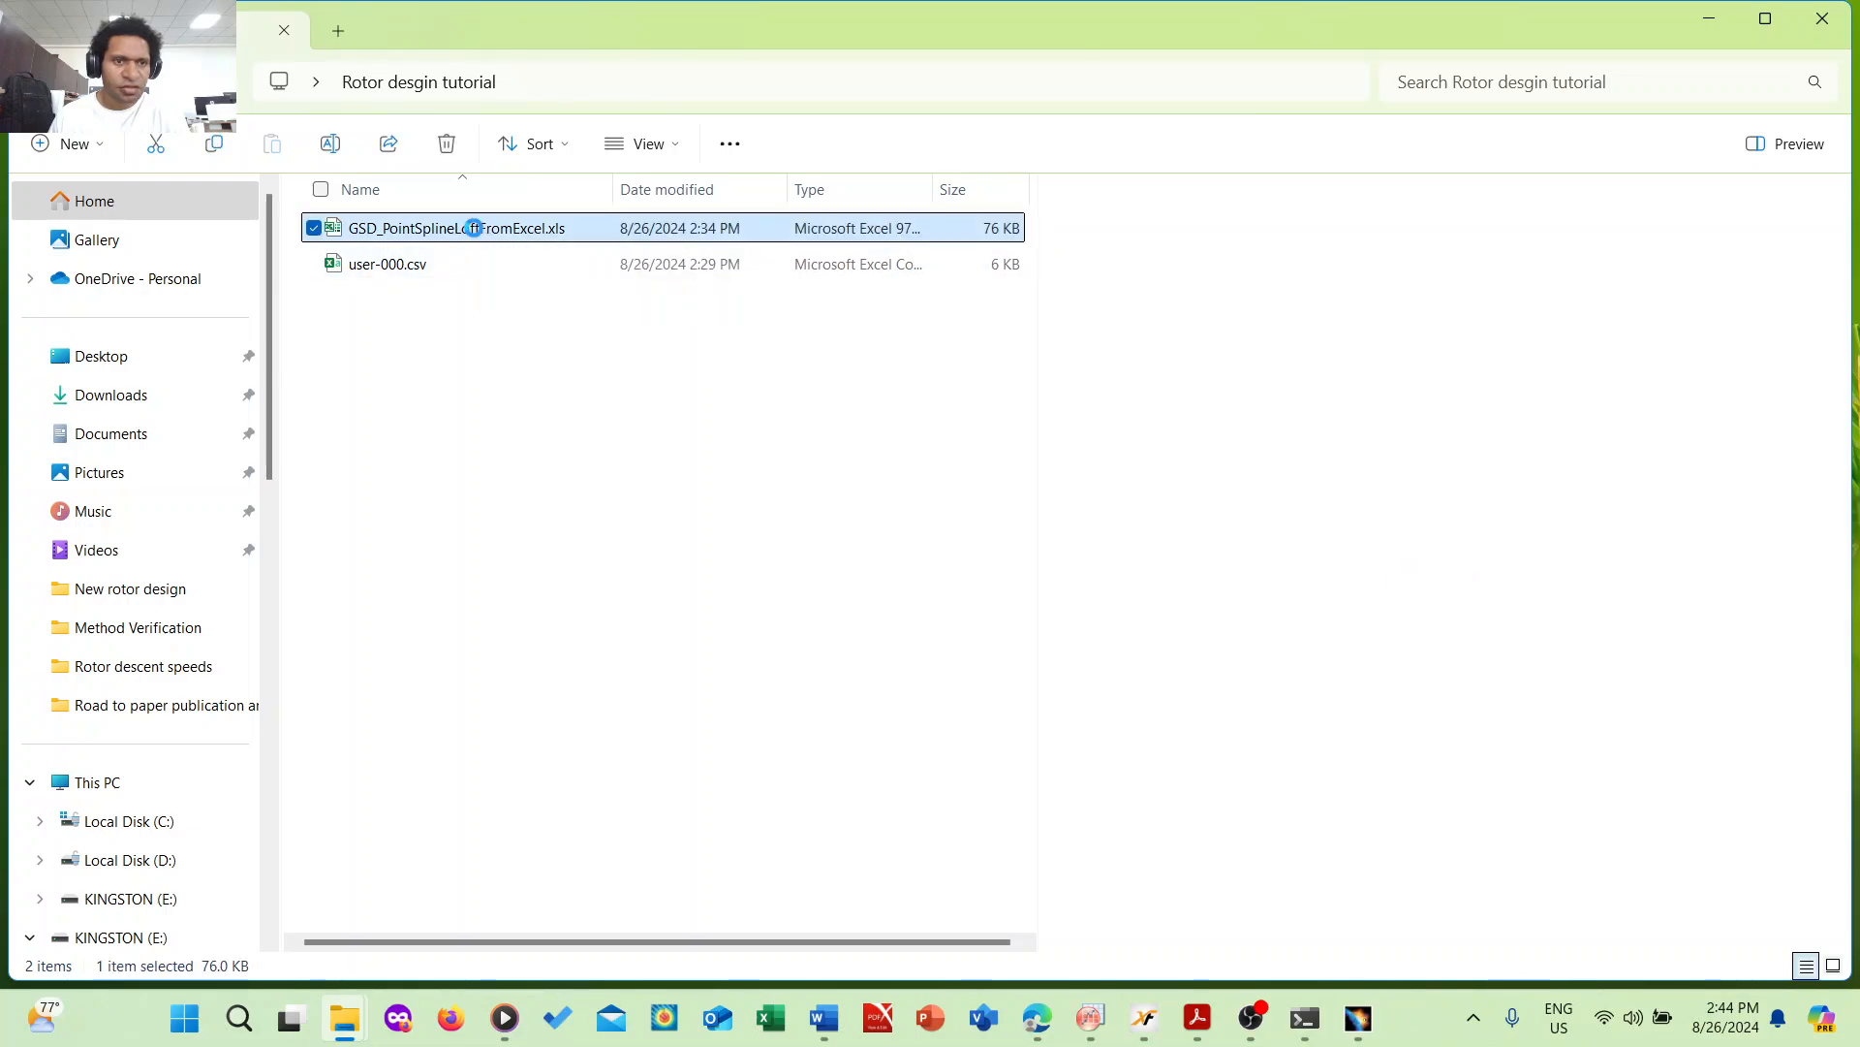
double_click(477, 230)
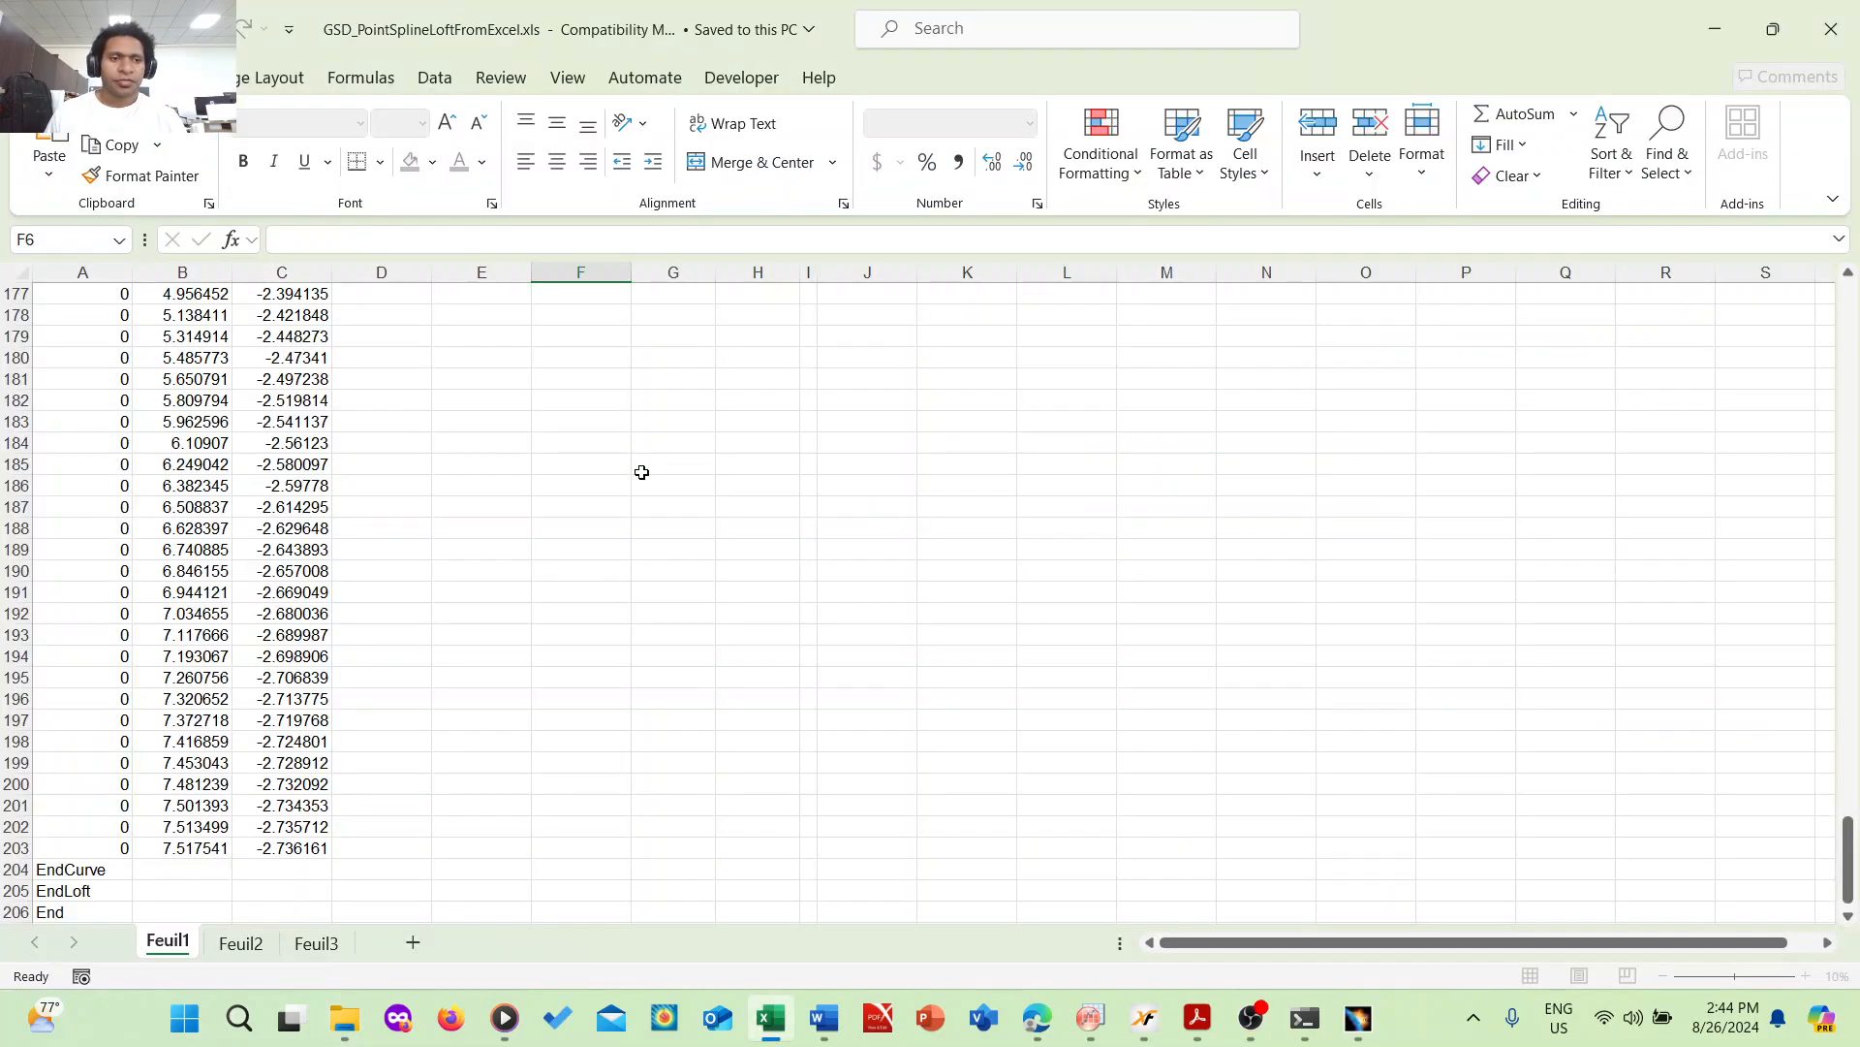
- Copy the airfoil coordinates in A3:C203 and paste them as values starting at cell F1 on sheet Feuil1
left_click_drag(1852, 848, 1847, 301)
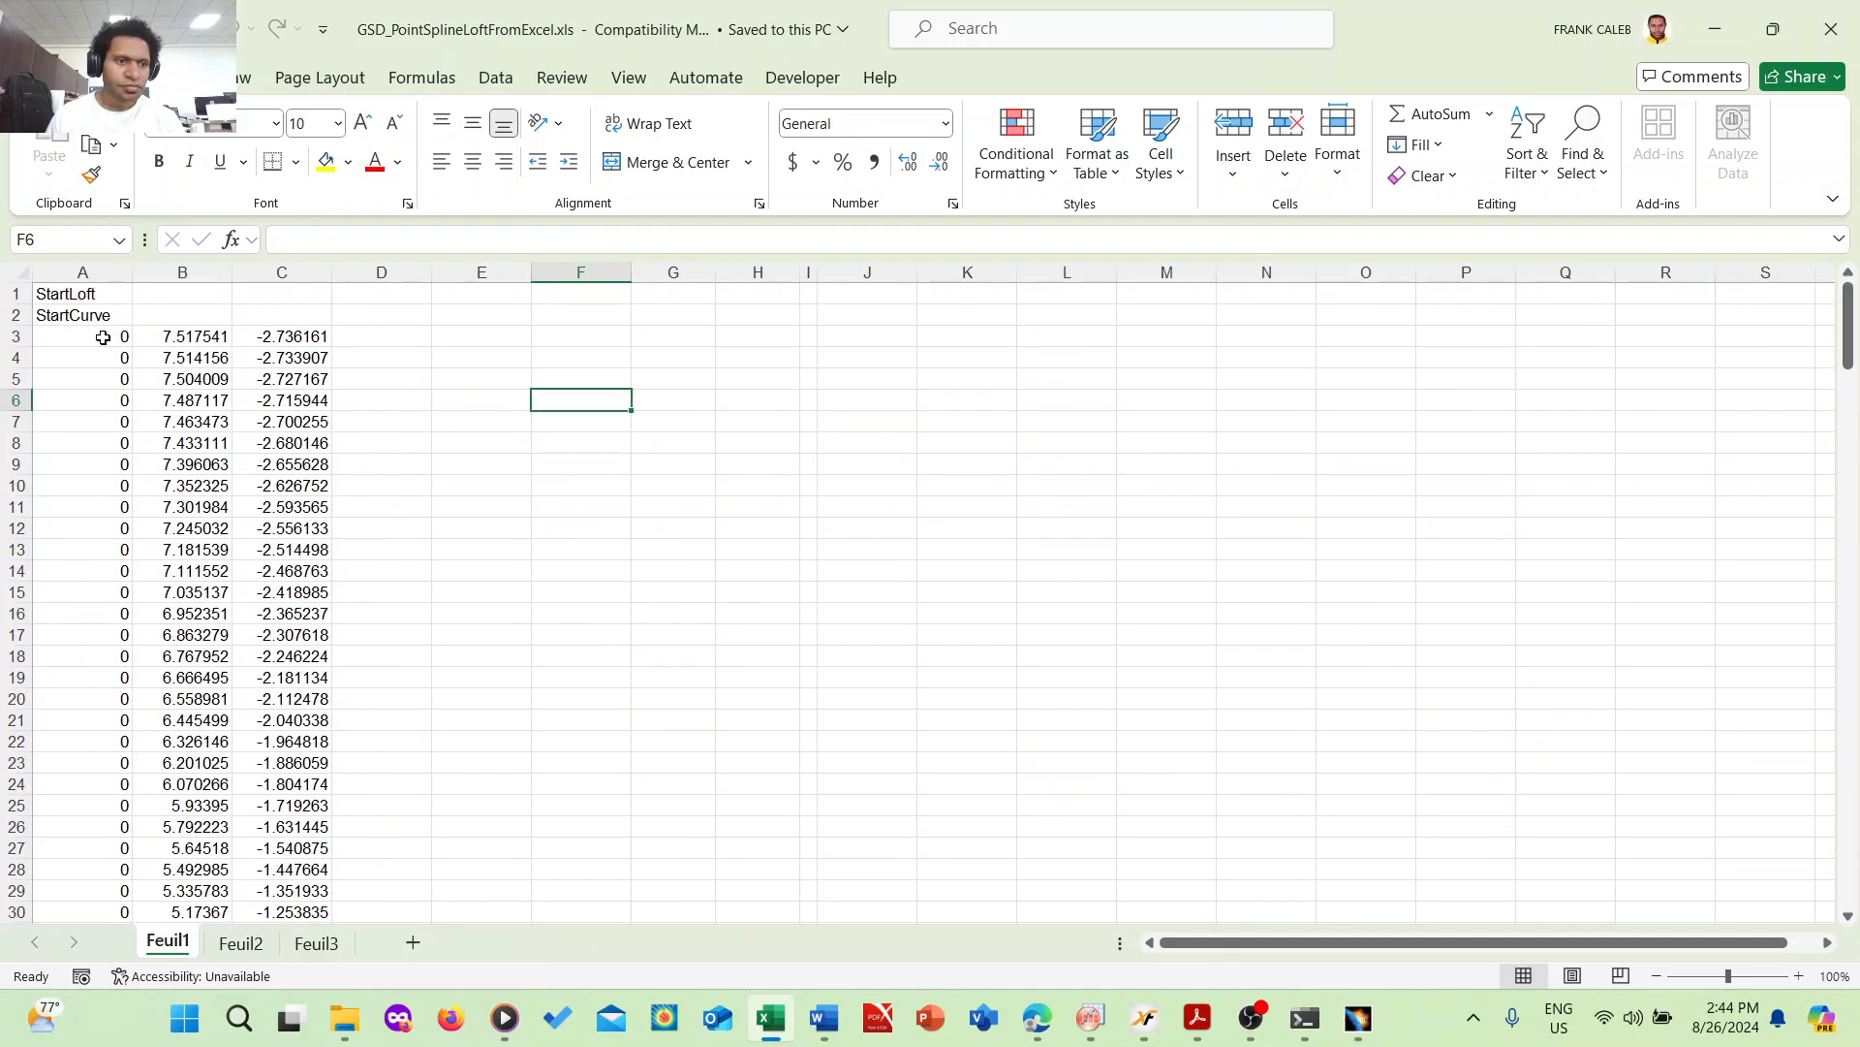
left_click_drag(80, 336, 306, 820)
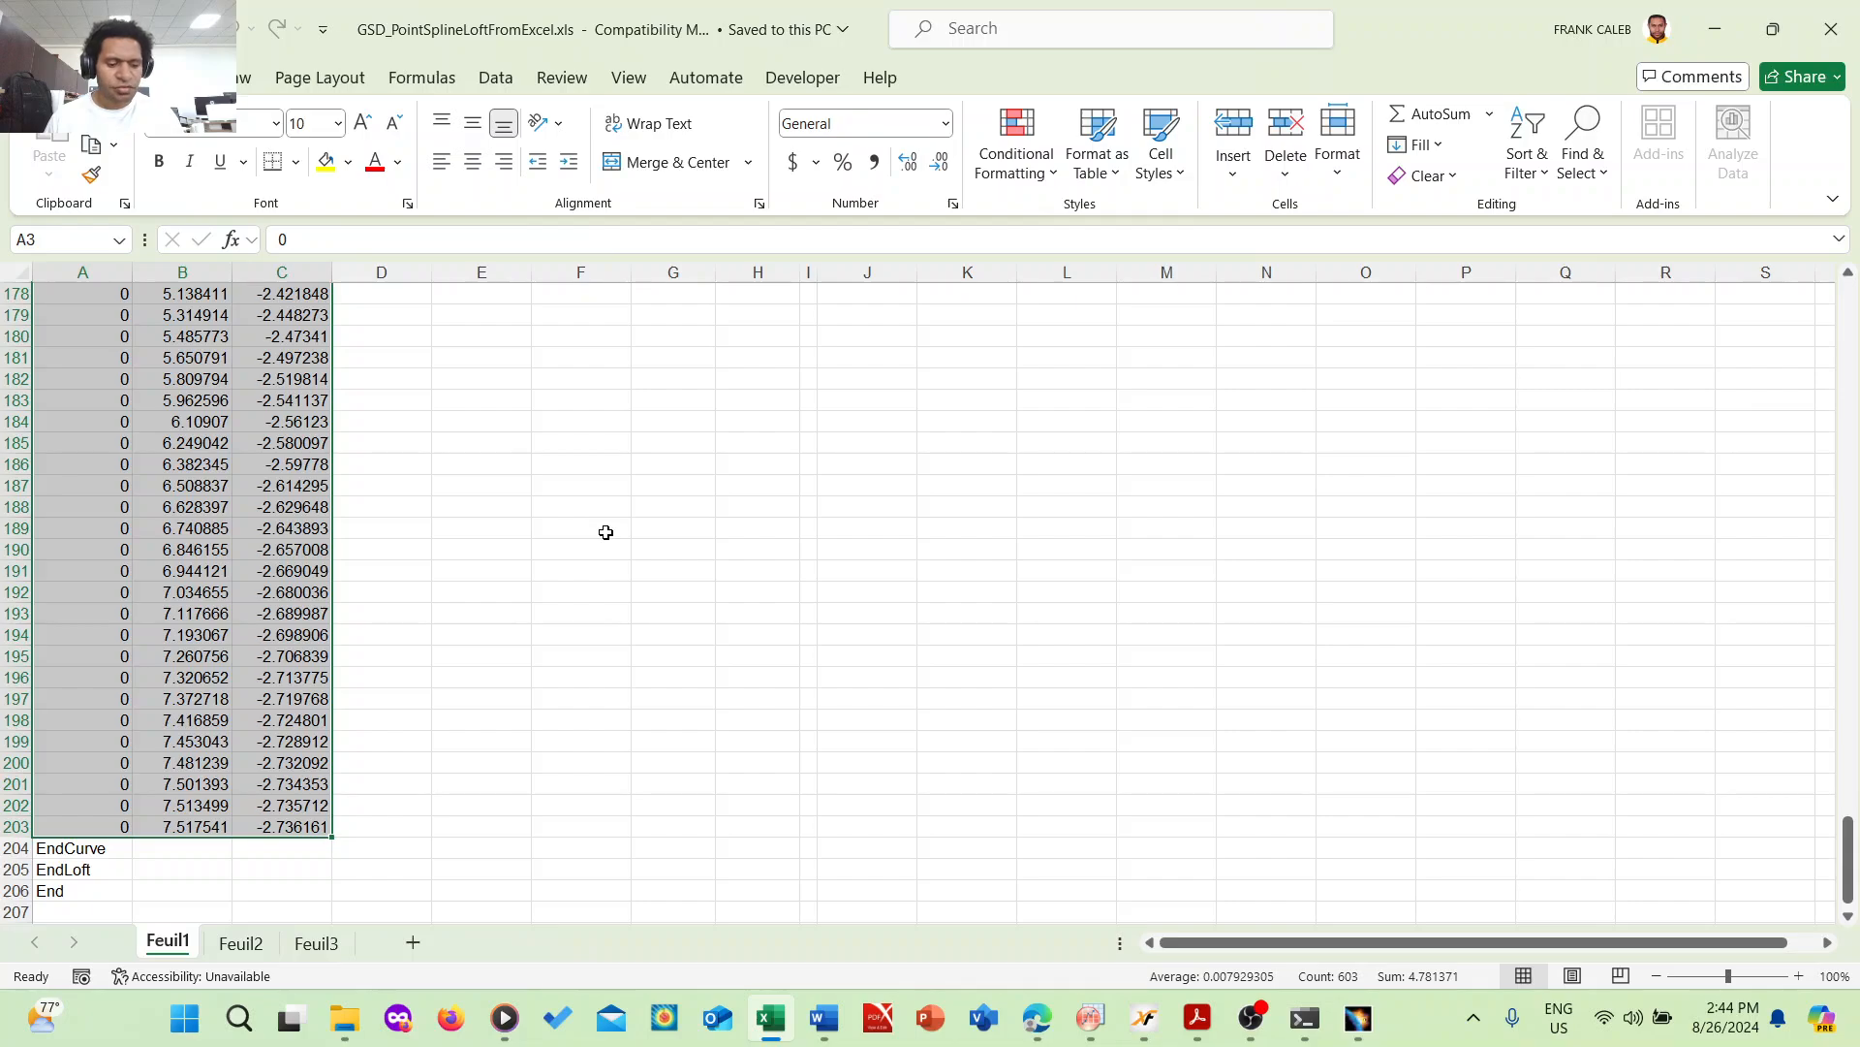
key("ctrl+c")
left_click_drag(1847, 858, 1856, 174)
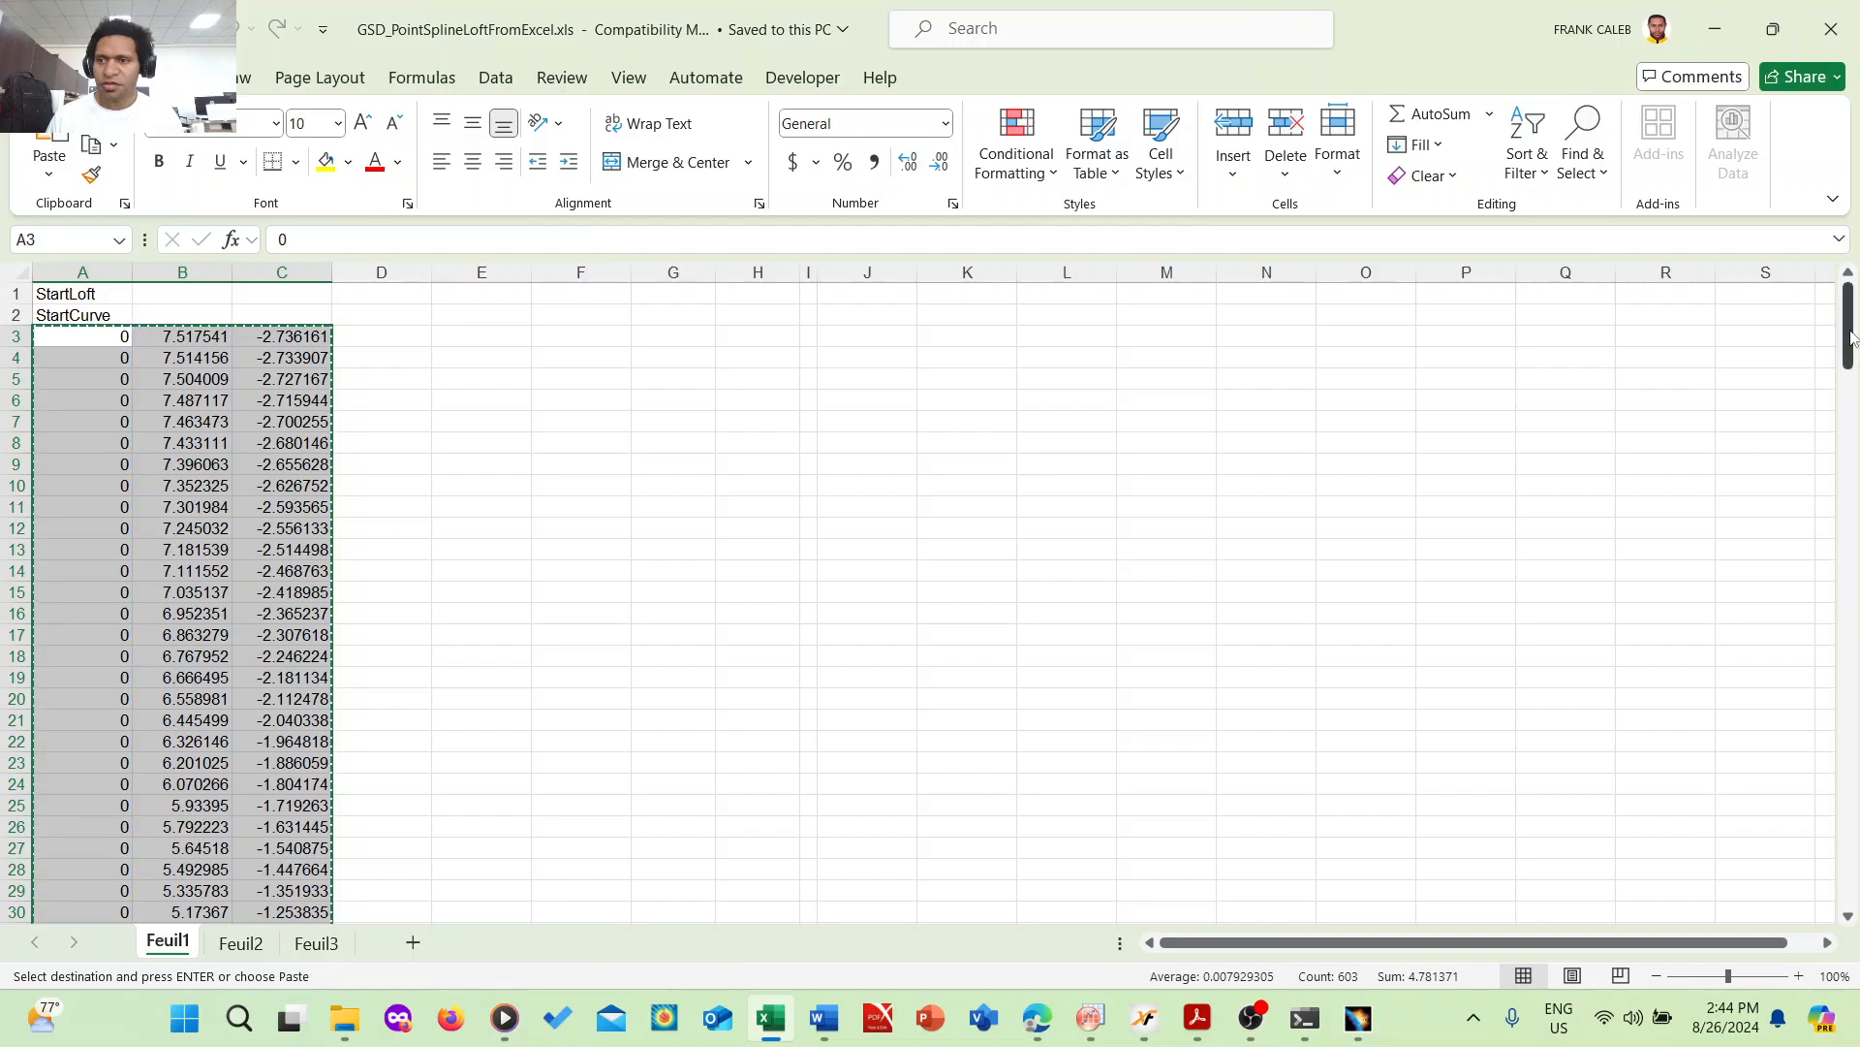
left_click(1852, 339)
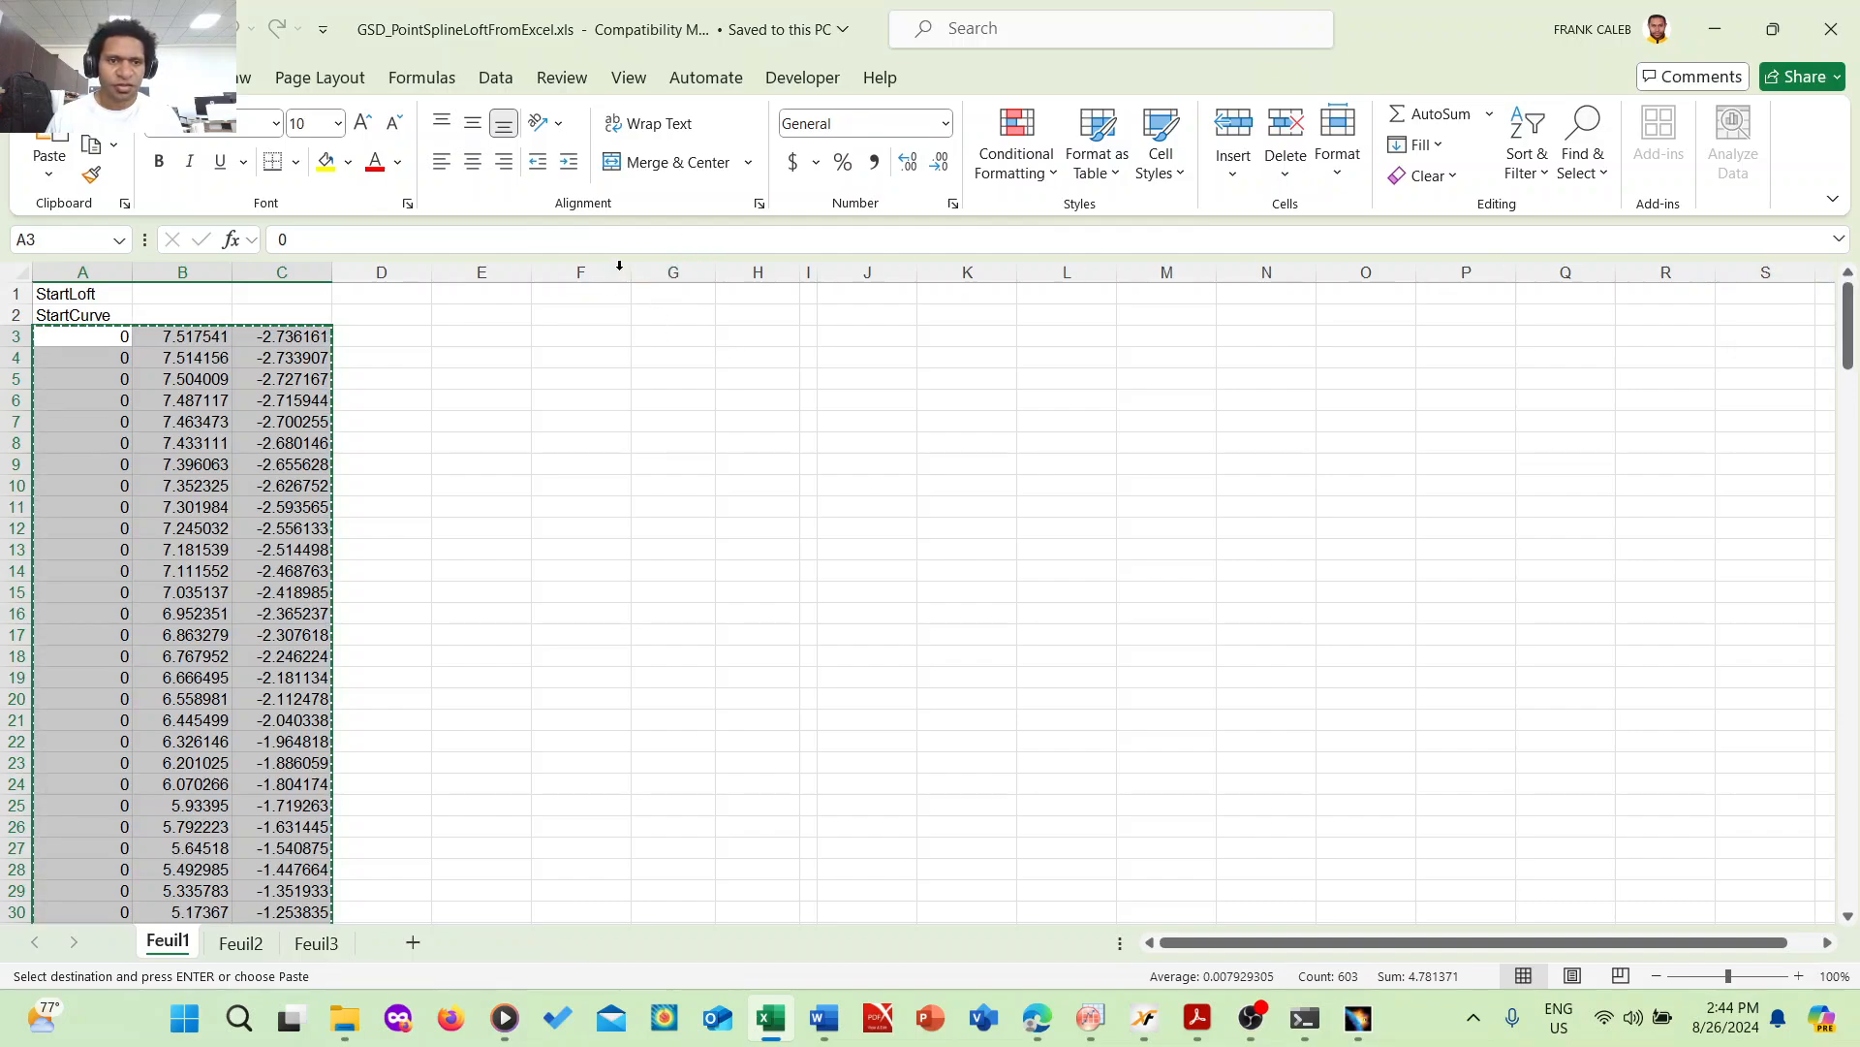
left_click(583, 296)
right_click(584, 305)
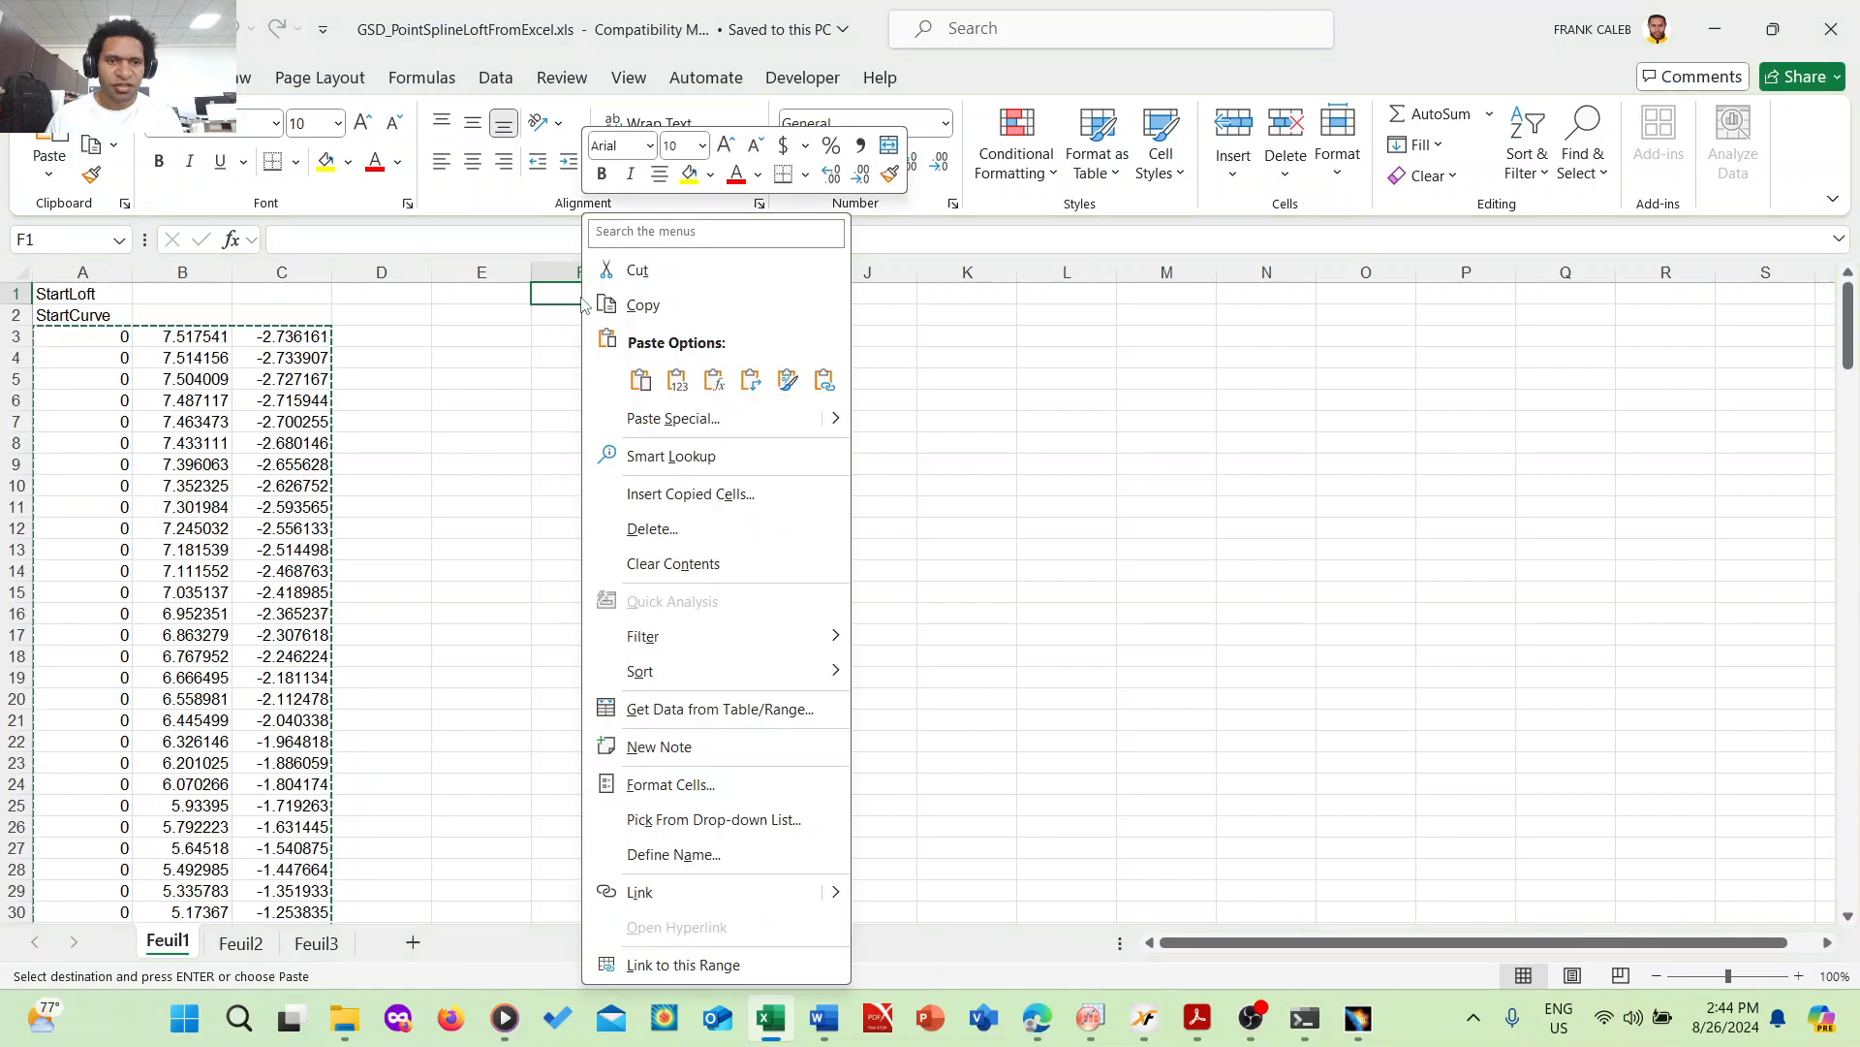
left_click(678, 379)
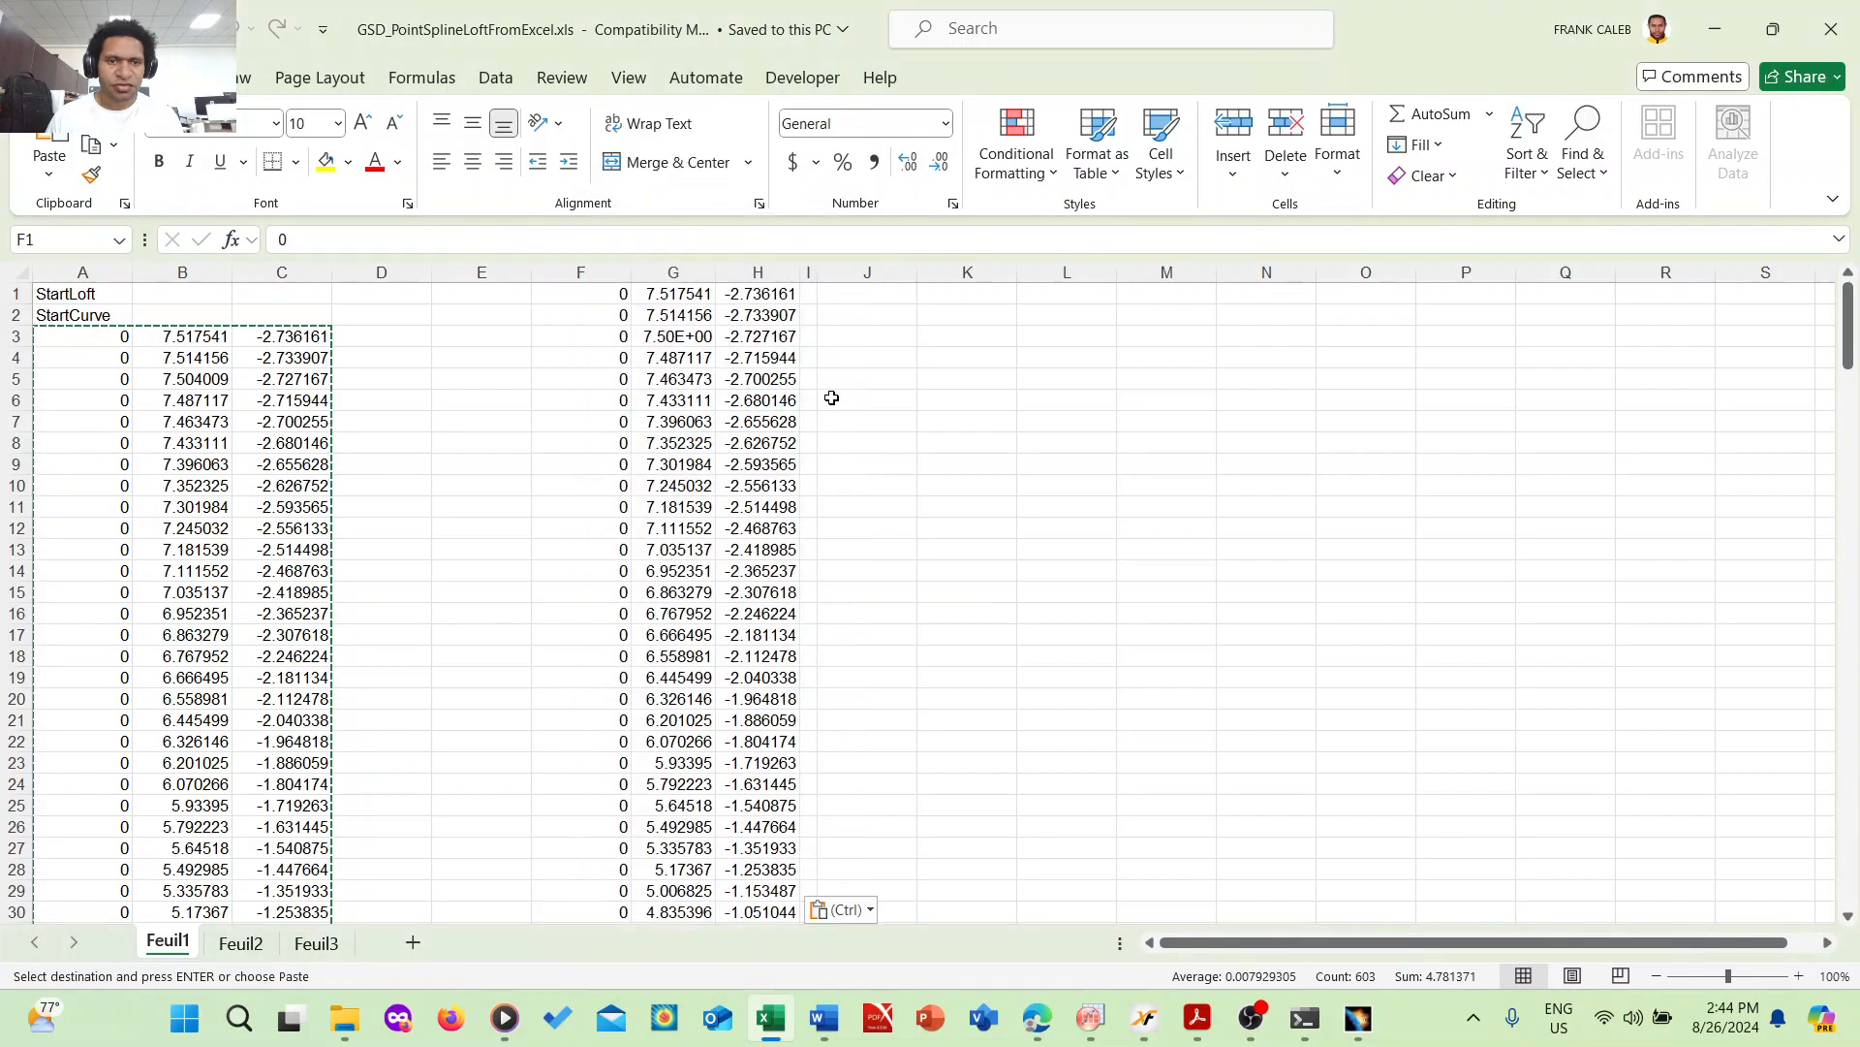
left_click_drag(1847, 335, 1841, 911)
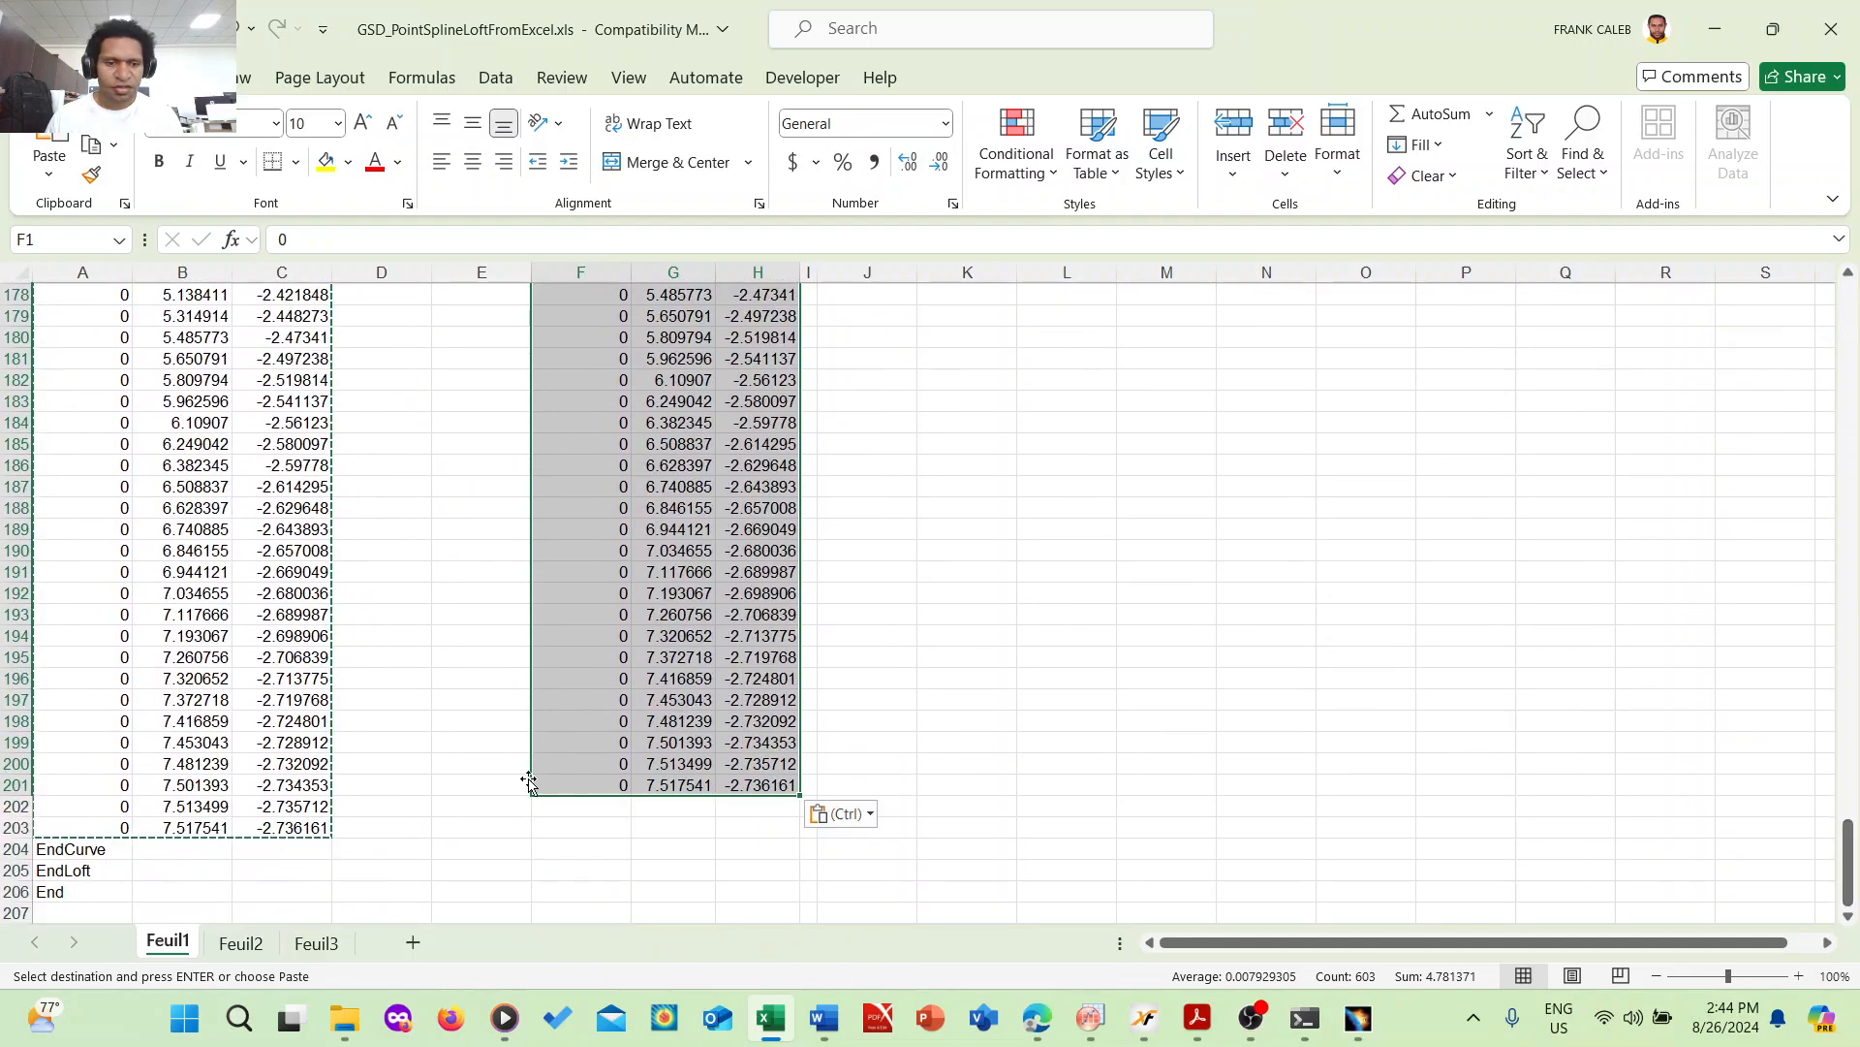
- Check the pasted coordinates at the last row, 201, and the middle row, 101, to identify the airfoil's leading-edge point
left_click(19, 785)
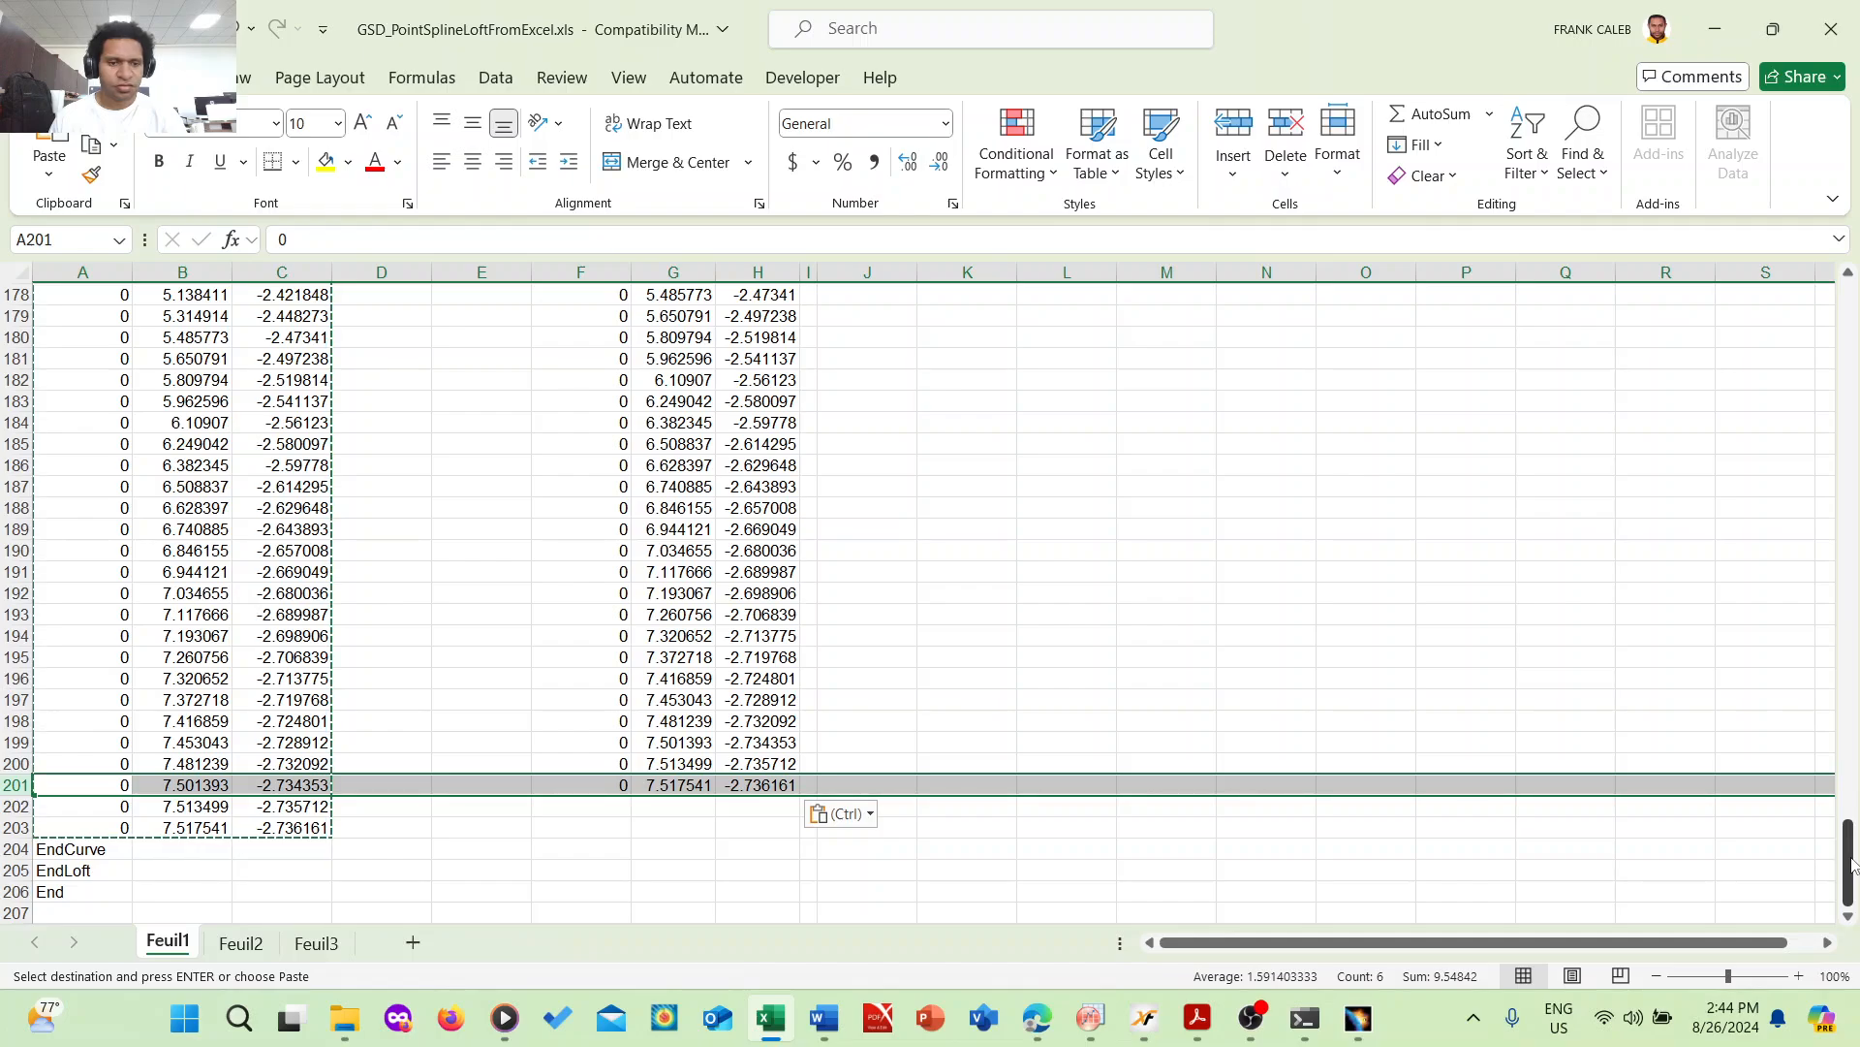
left_click_drag(1851, 866, 1852, 866)
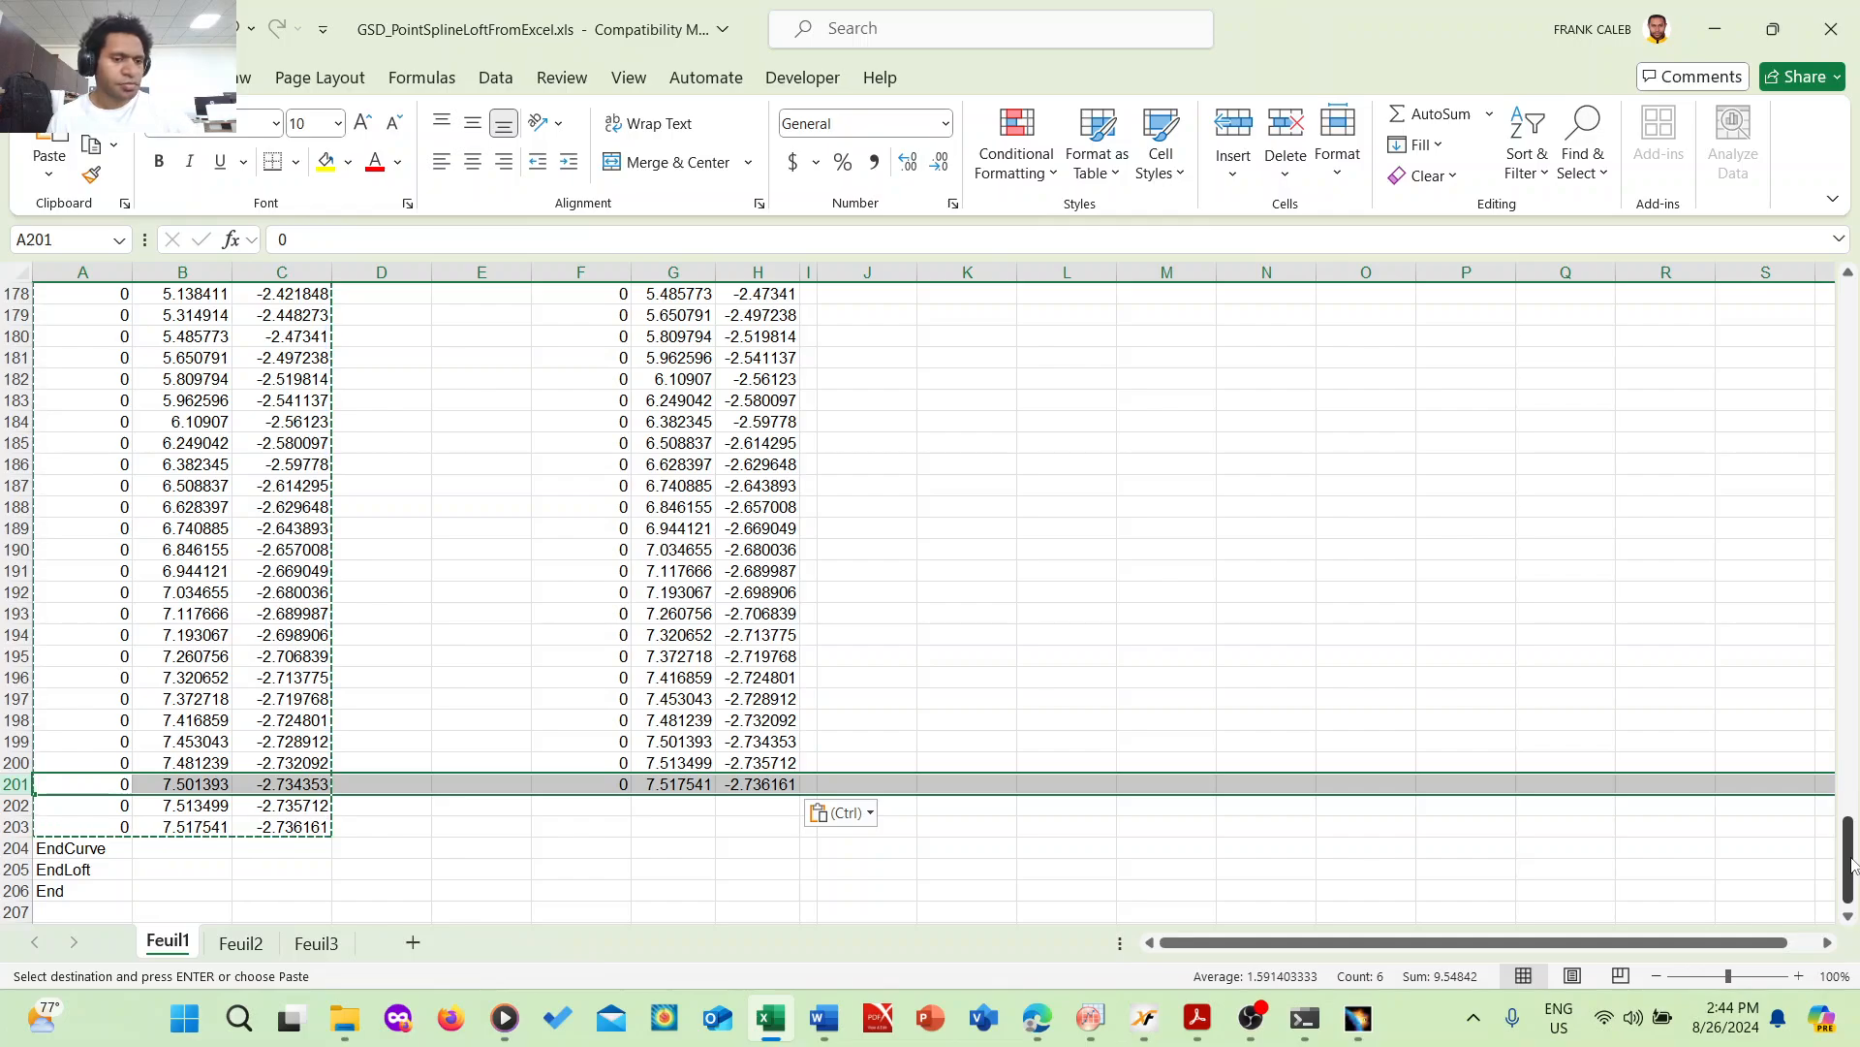
left_click(1358, 611)
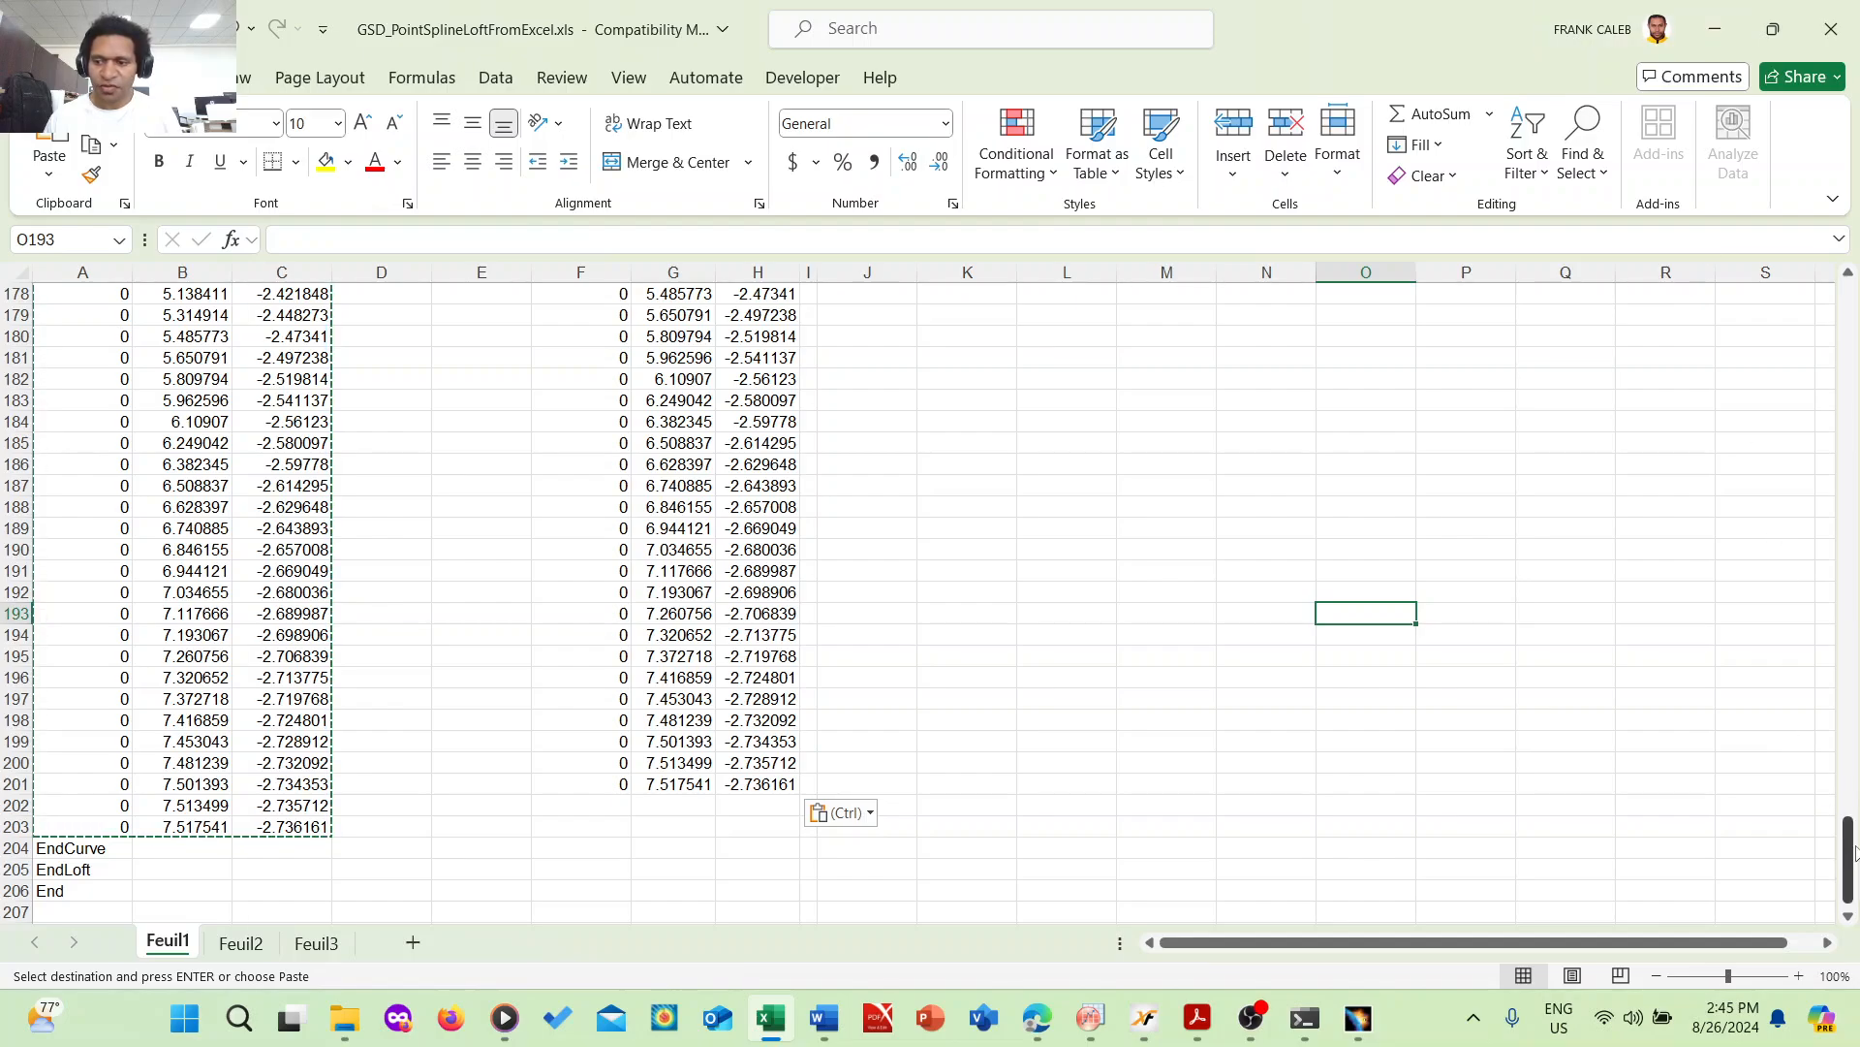
left_click_drag(1855, 851, 1854, 588)
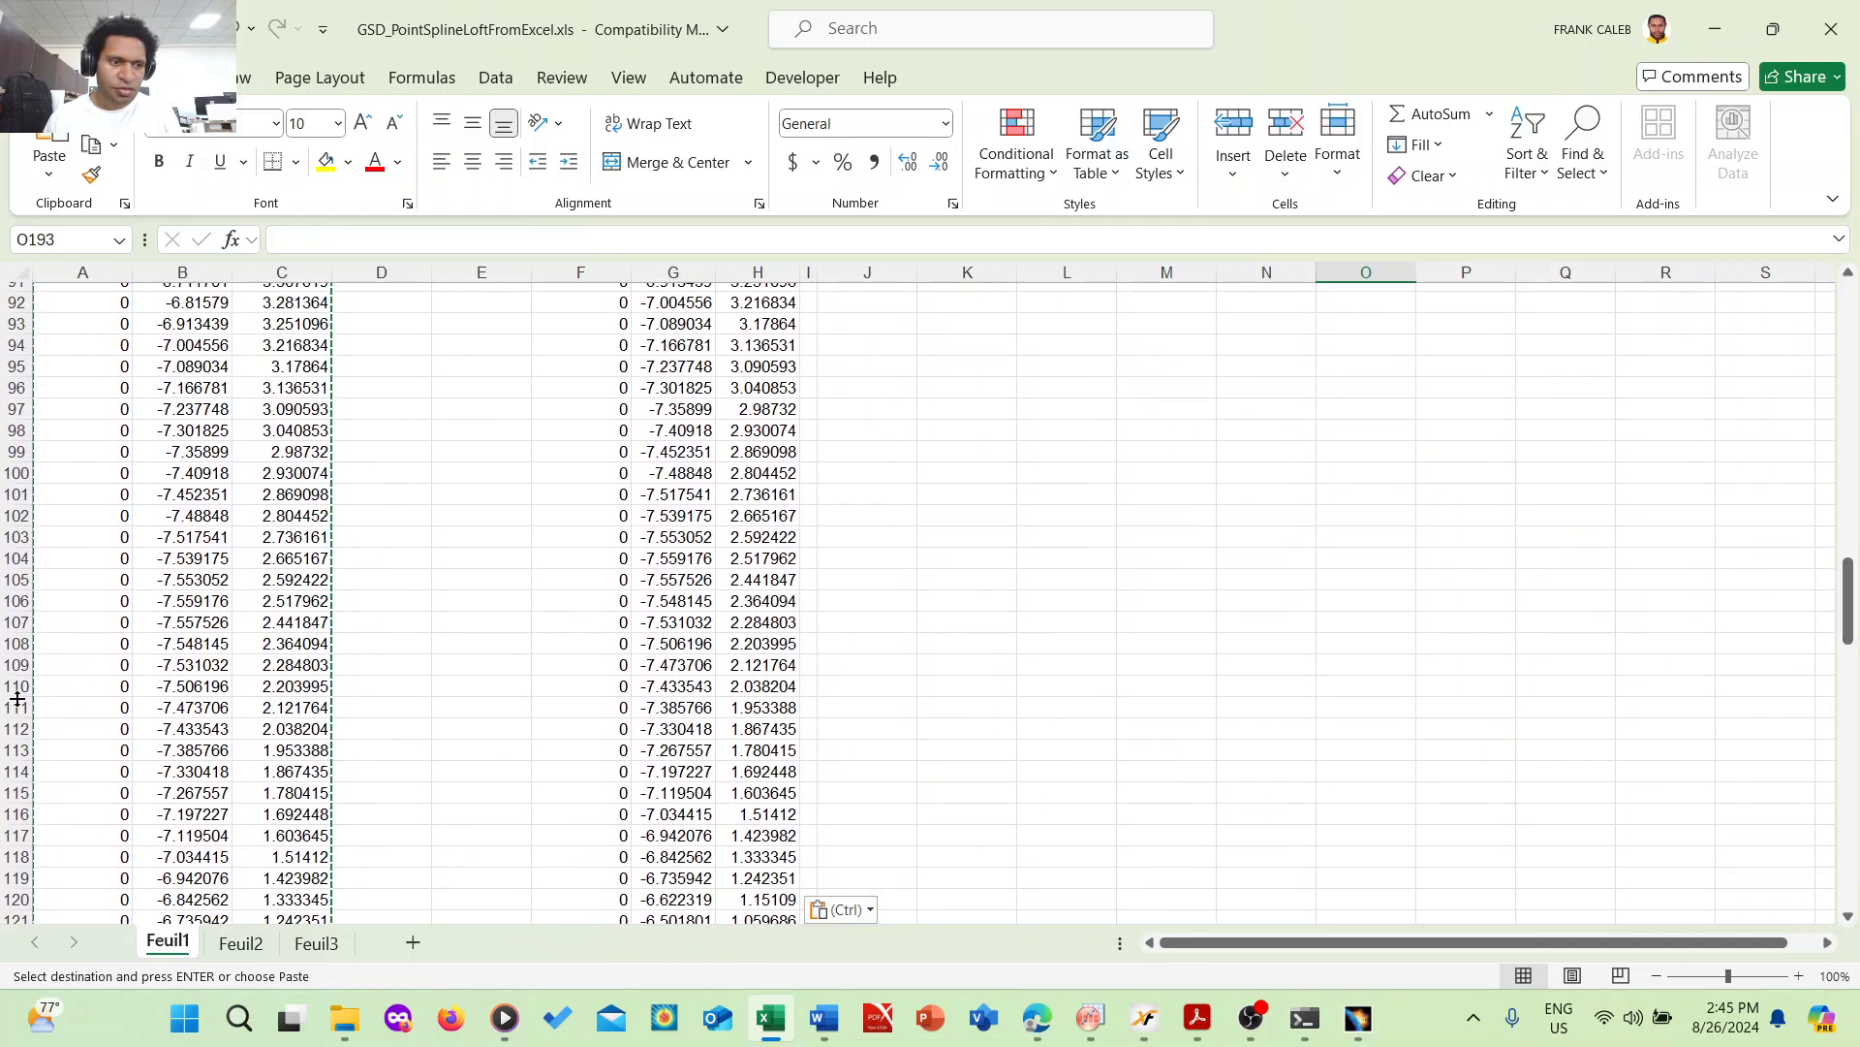
left_click(3, 494)
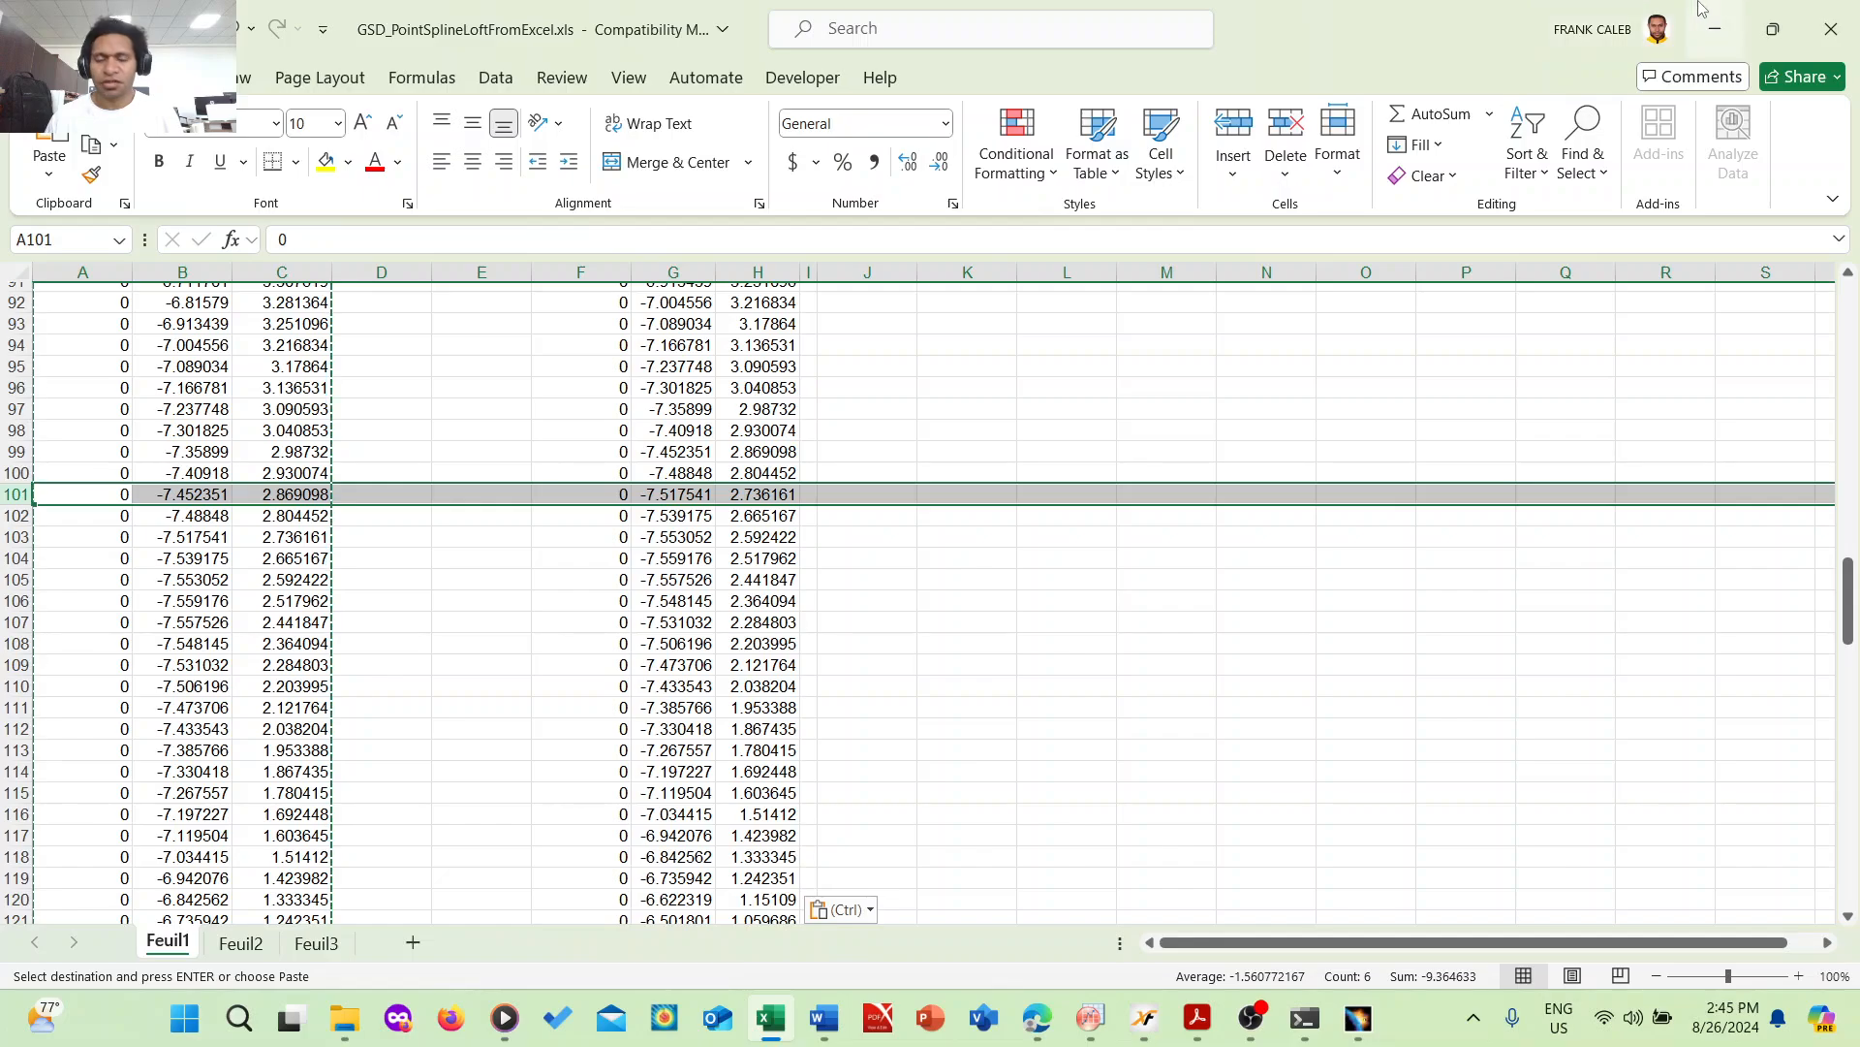
- Close the GSD_PointSplineLoftFromExcel.xls workbook without keeping the copied coordinates on the clipboard
left_click(1715, 29)
left_click(1713, 15)
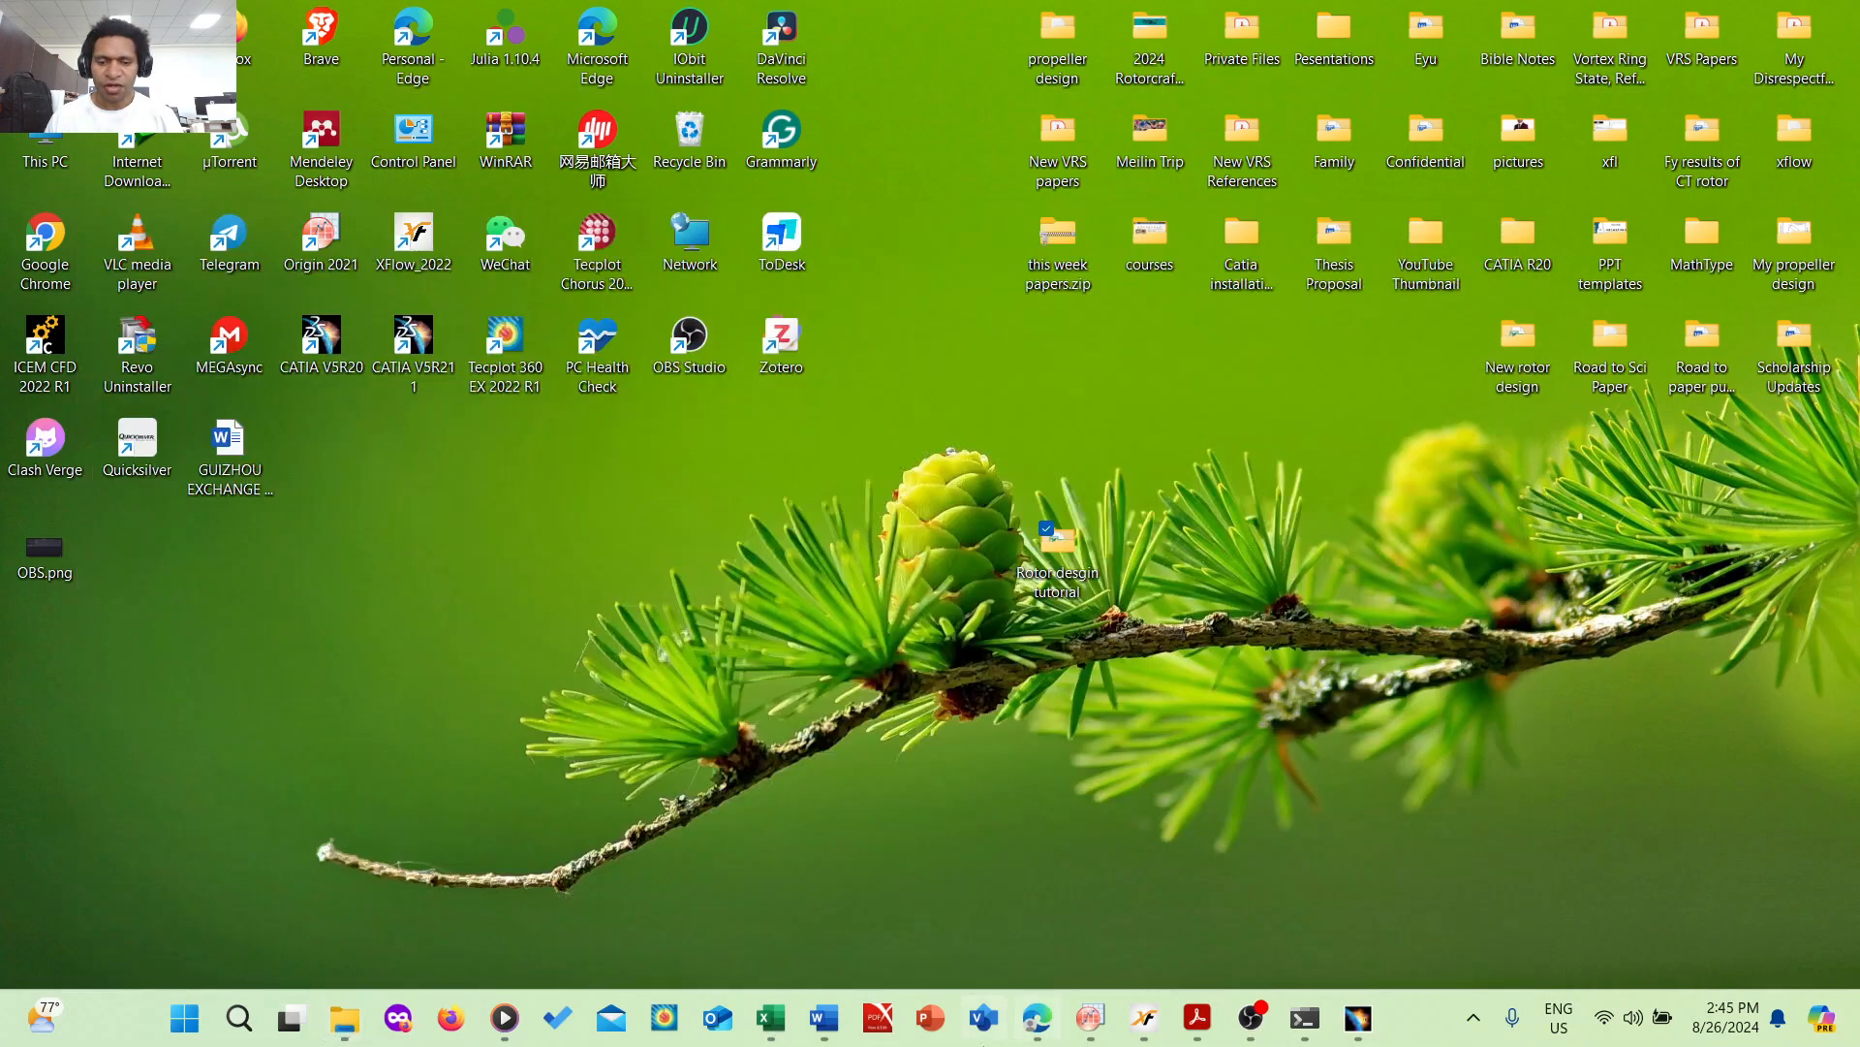
left_click(767, 1017)
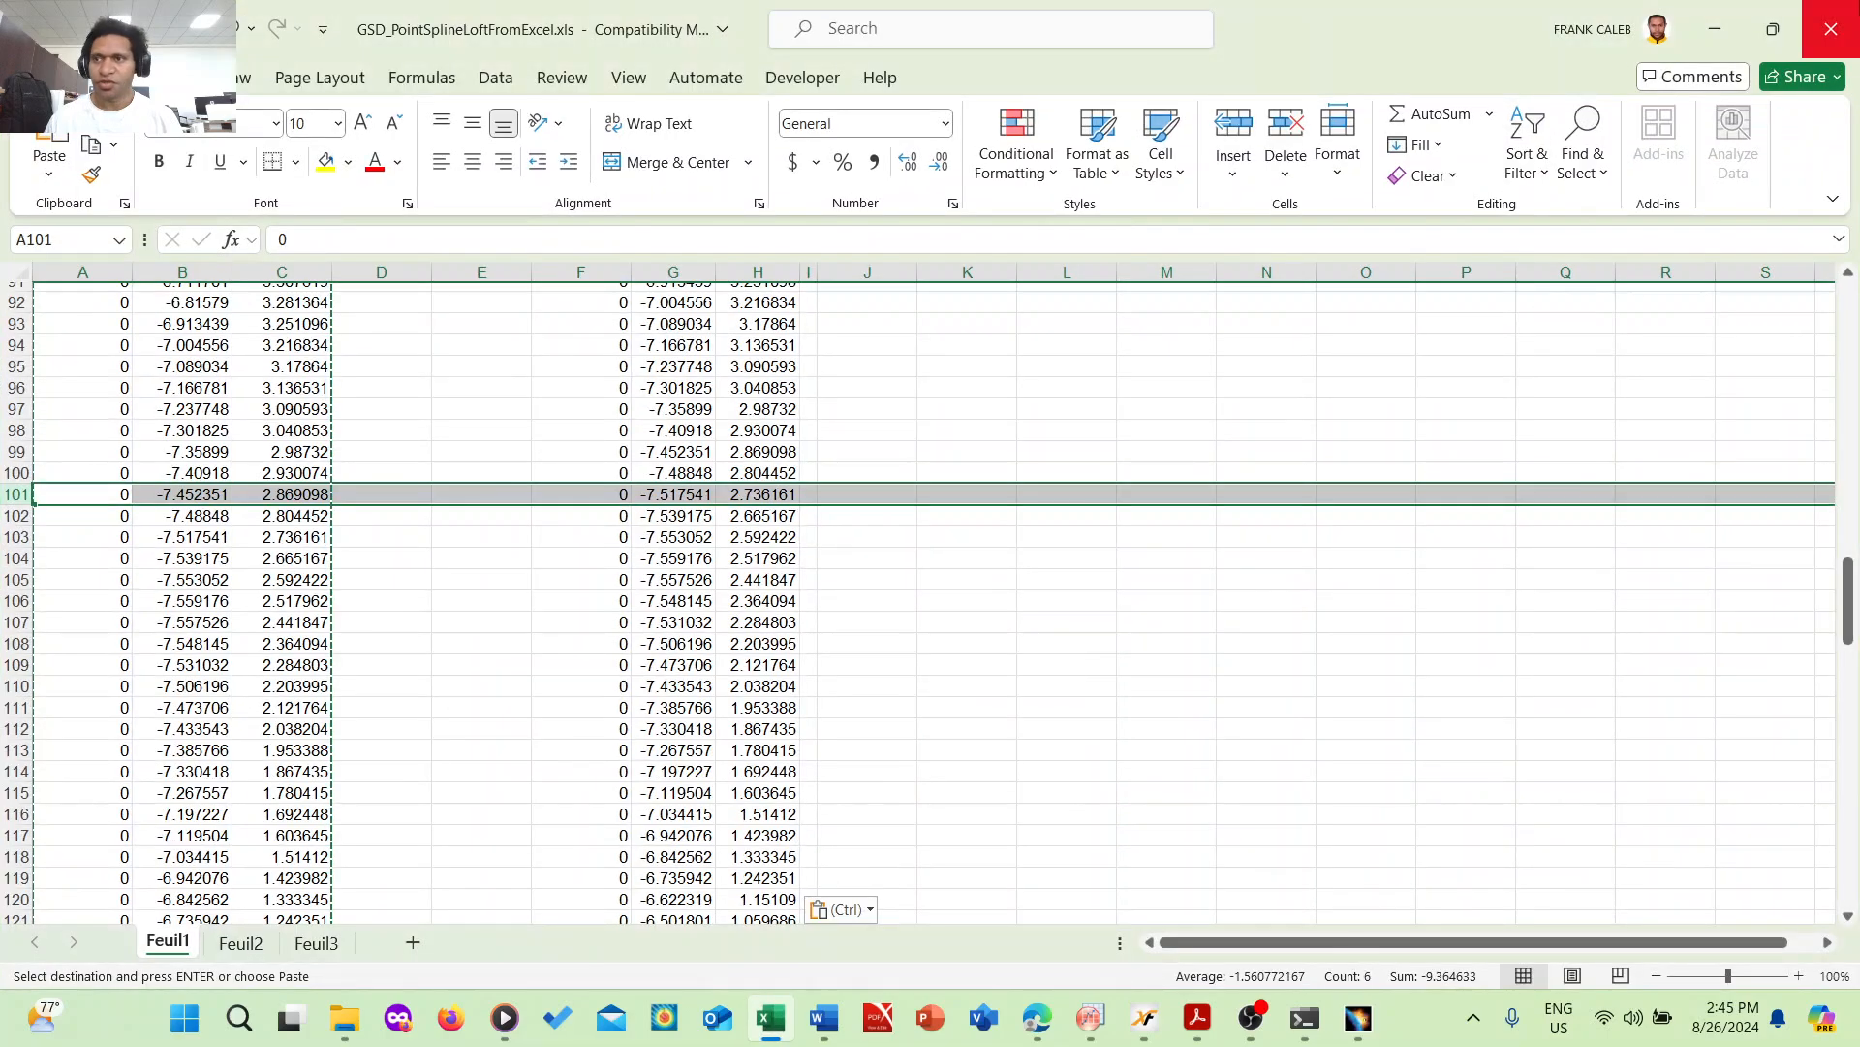
left_click(1833, 23)
left_click(1020, 683)
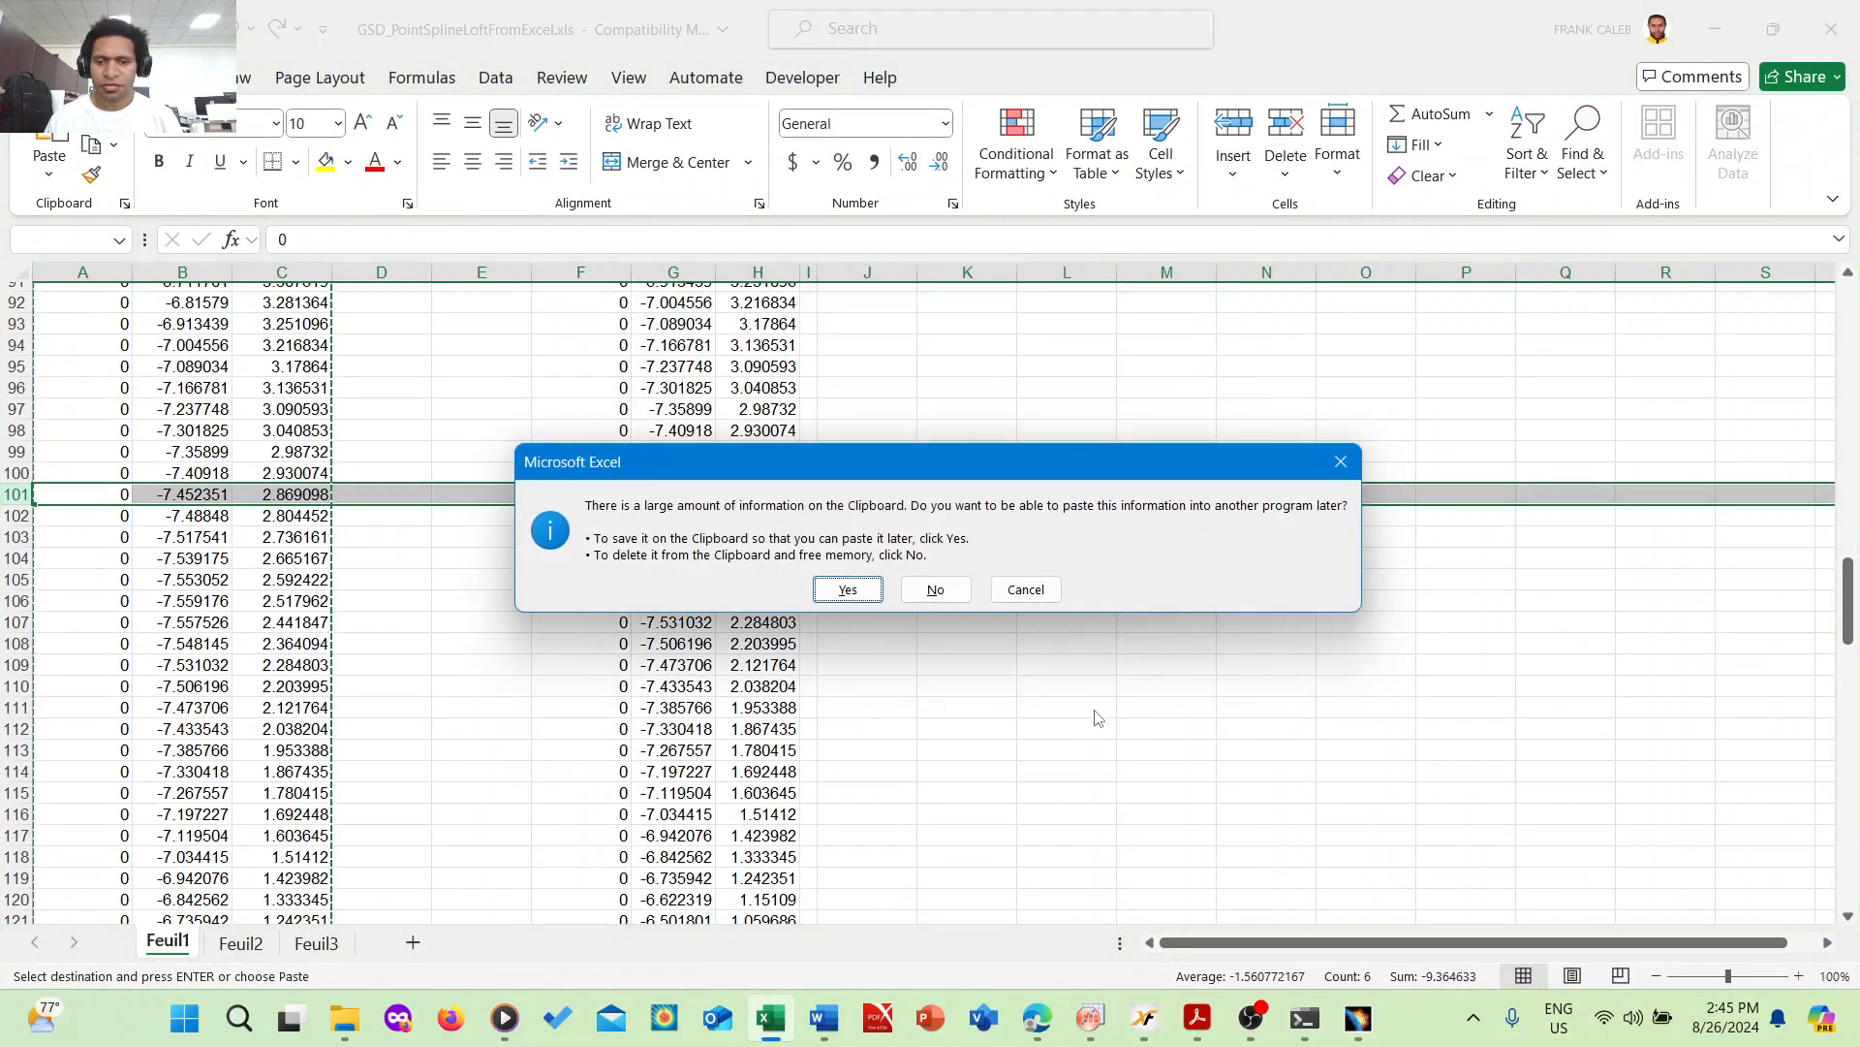
left_click(940, 587)
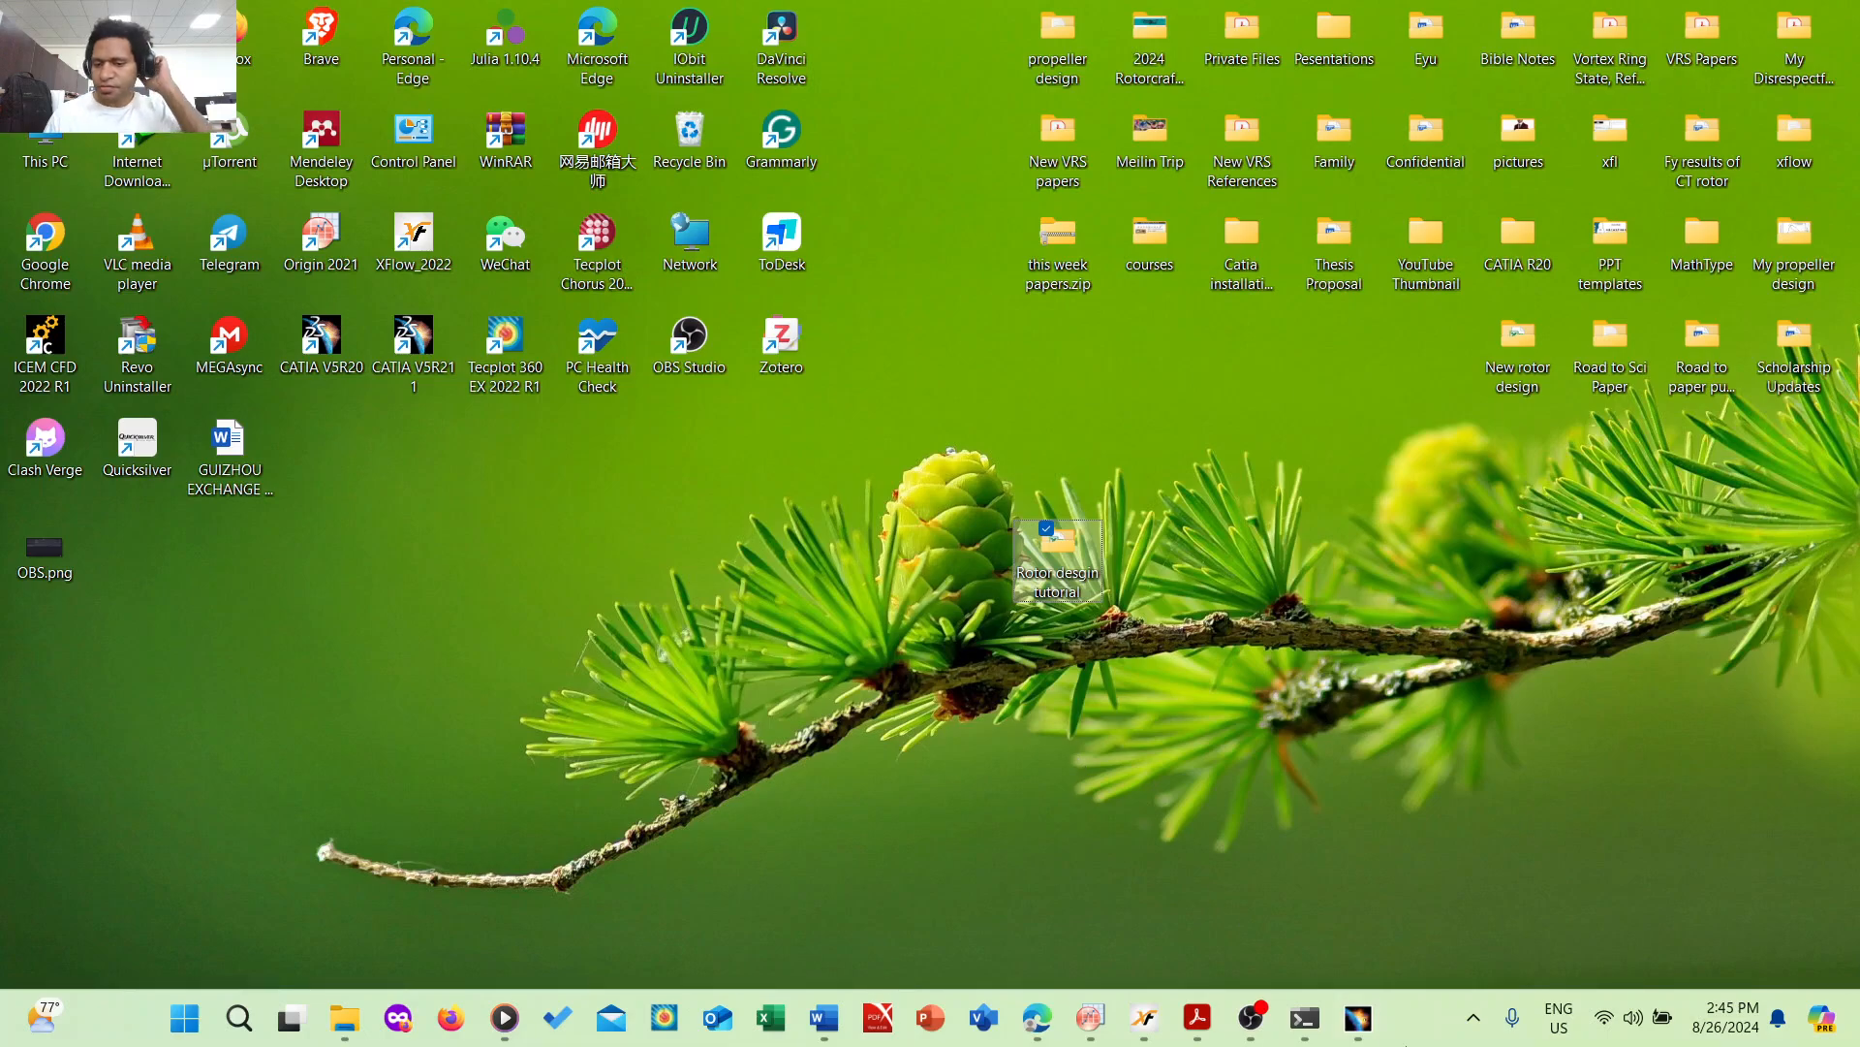
- Switch to CATIA and show the hidden Point.101 at the original airfoil's leading edge
left_click(1358, 1018)
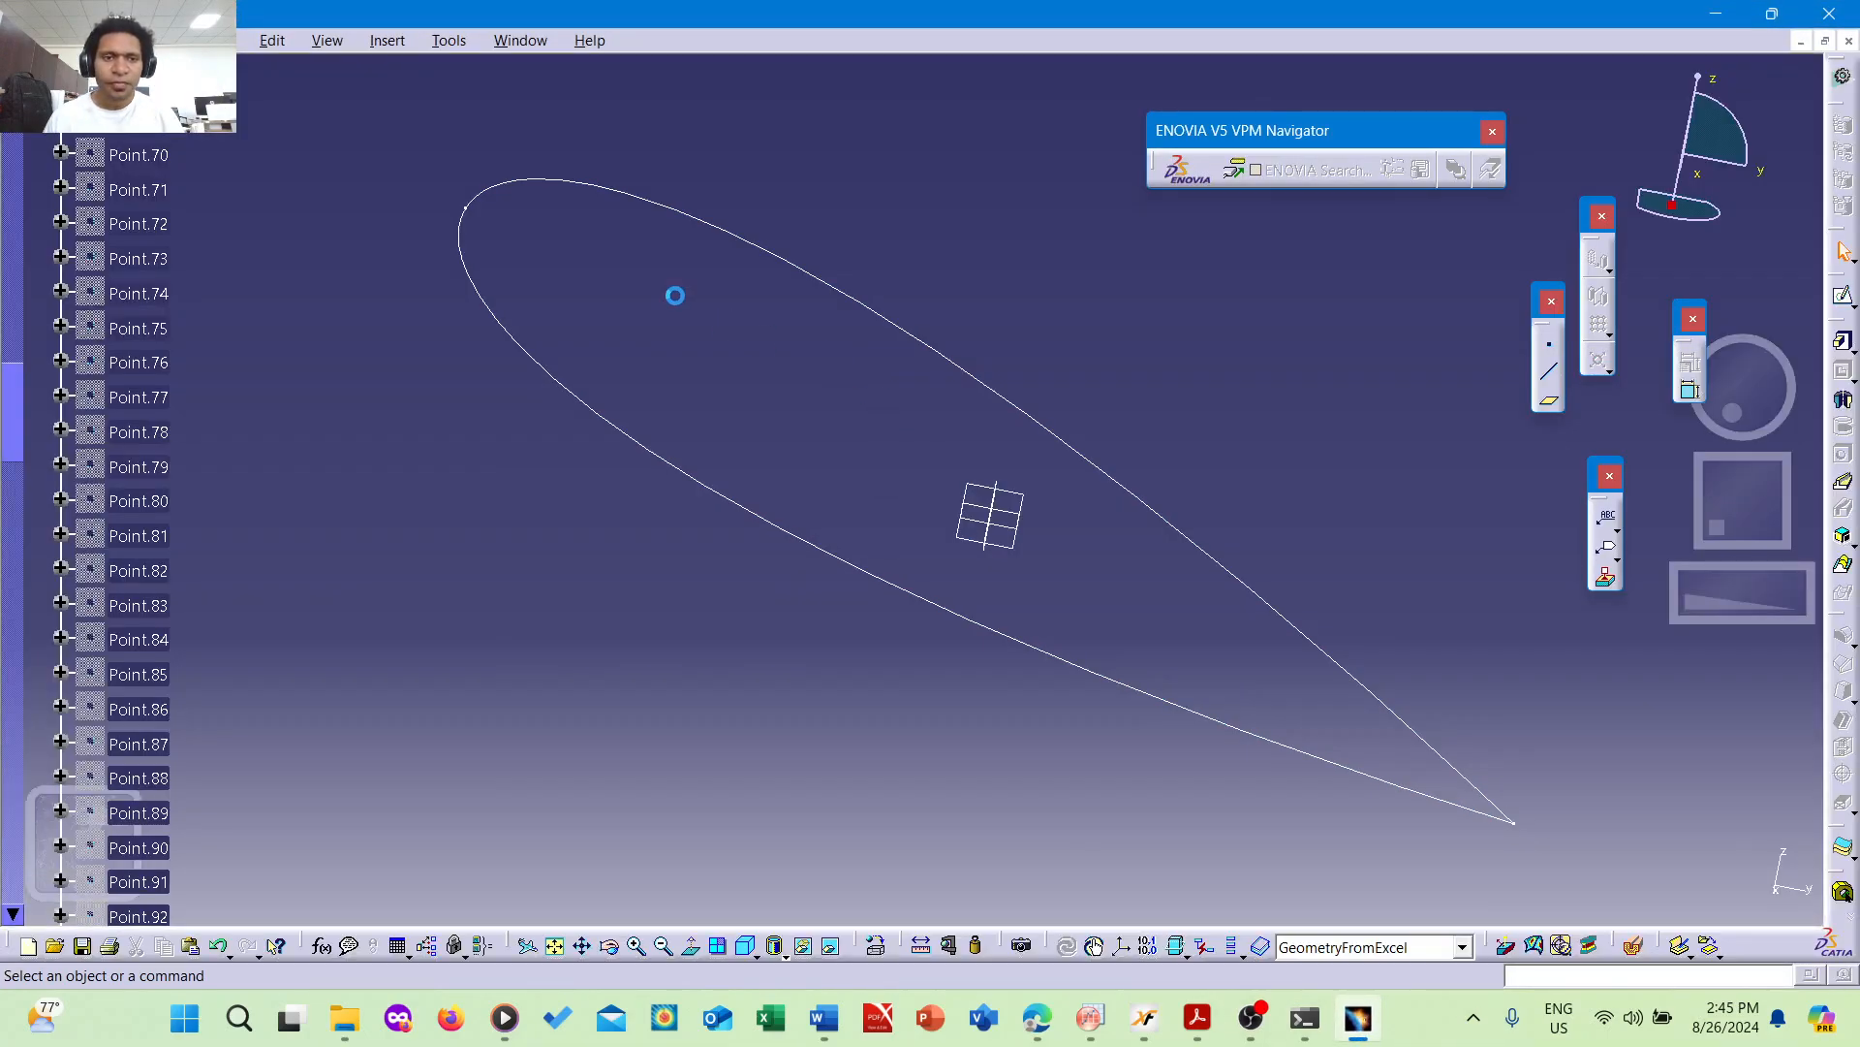
scroll(126, 405, "down", 4)
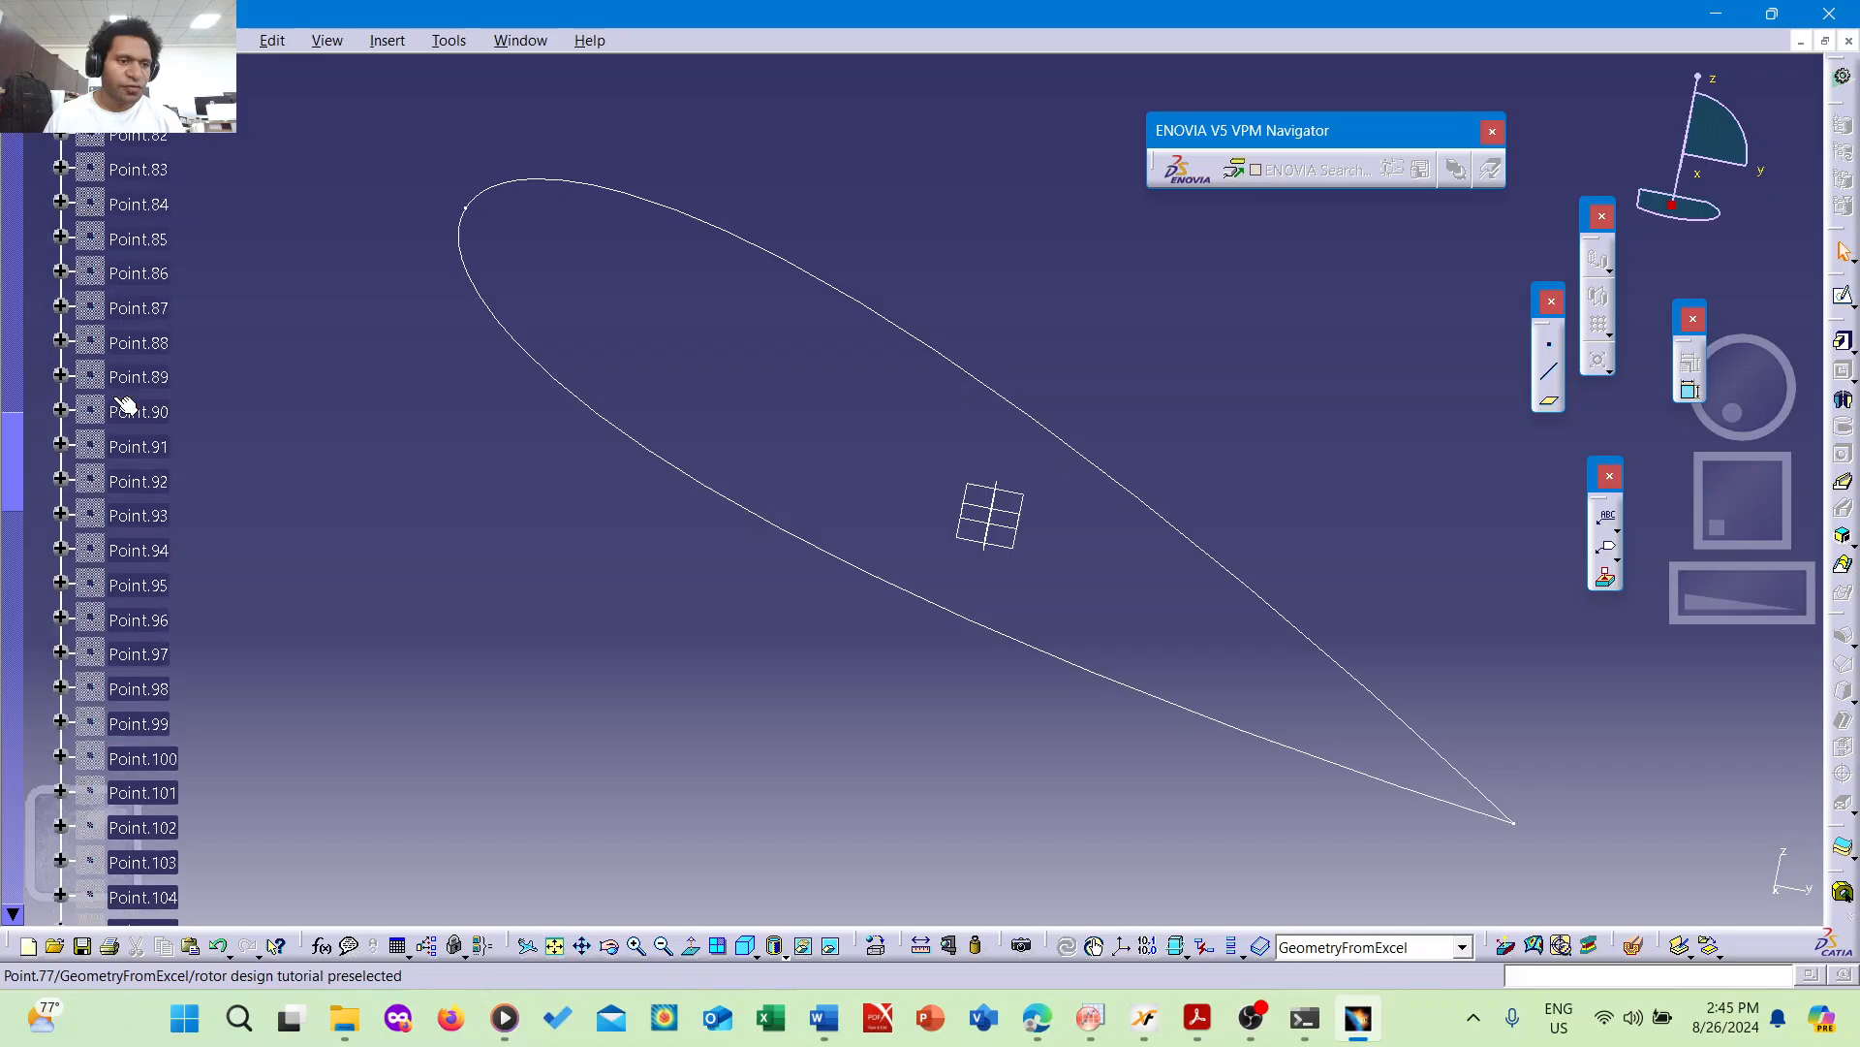
scroll(136, 491, "down", 3)
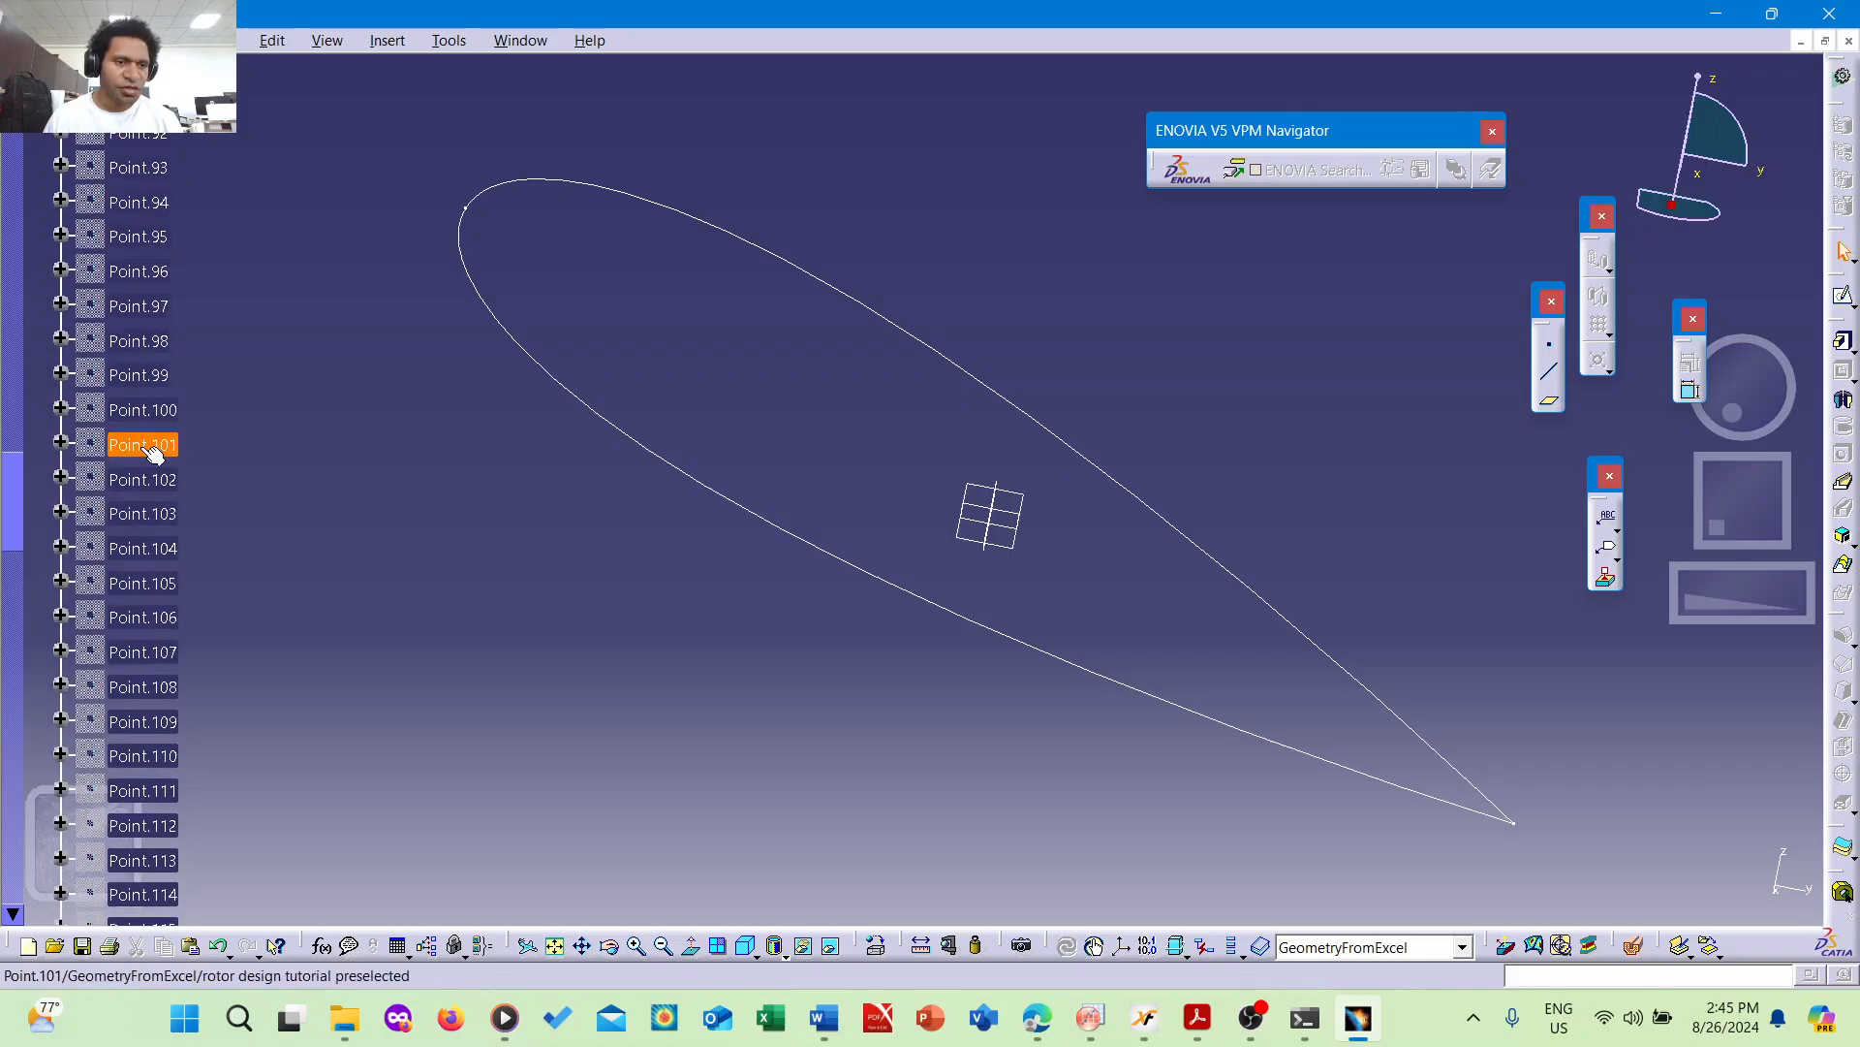
right_click(140, 445)
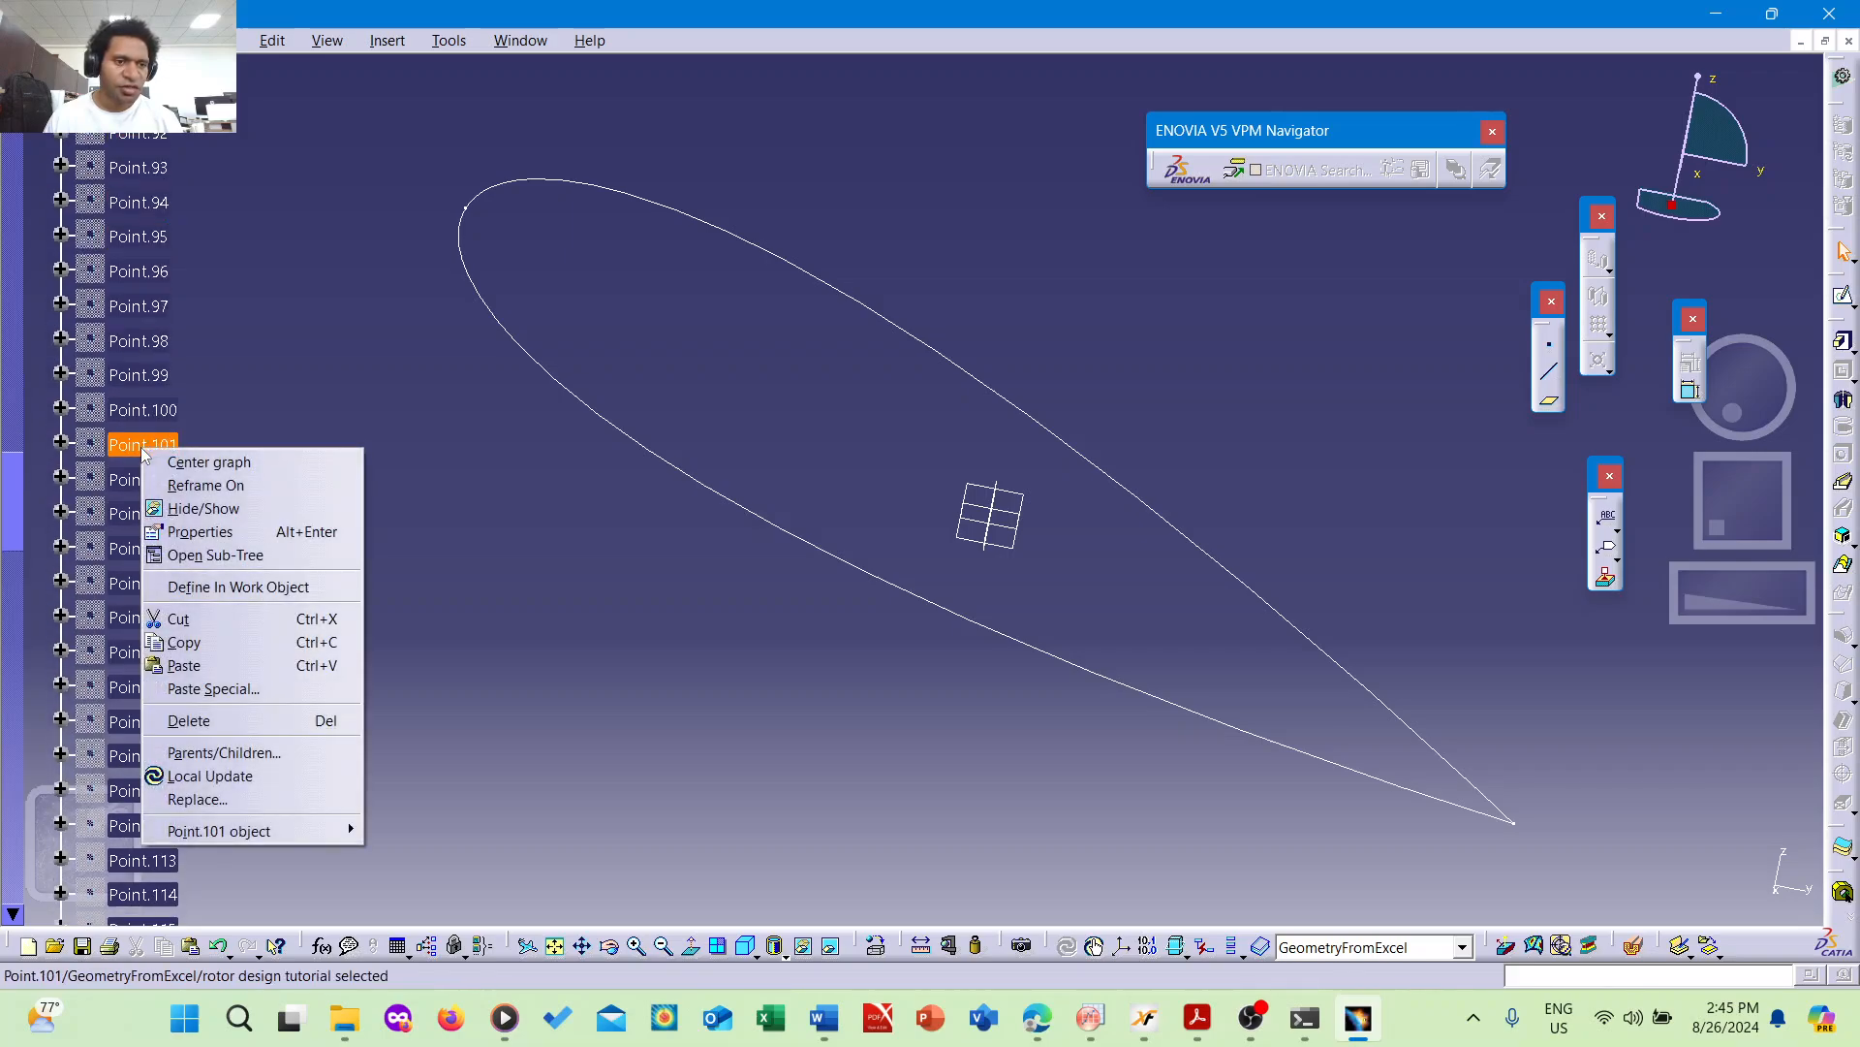
left_click(221, 508)
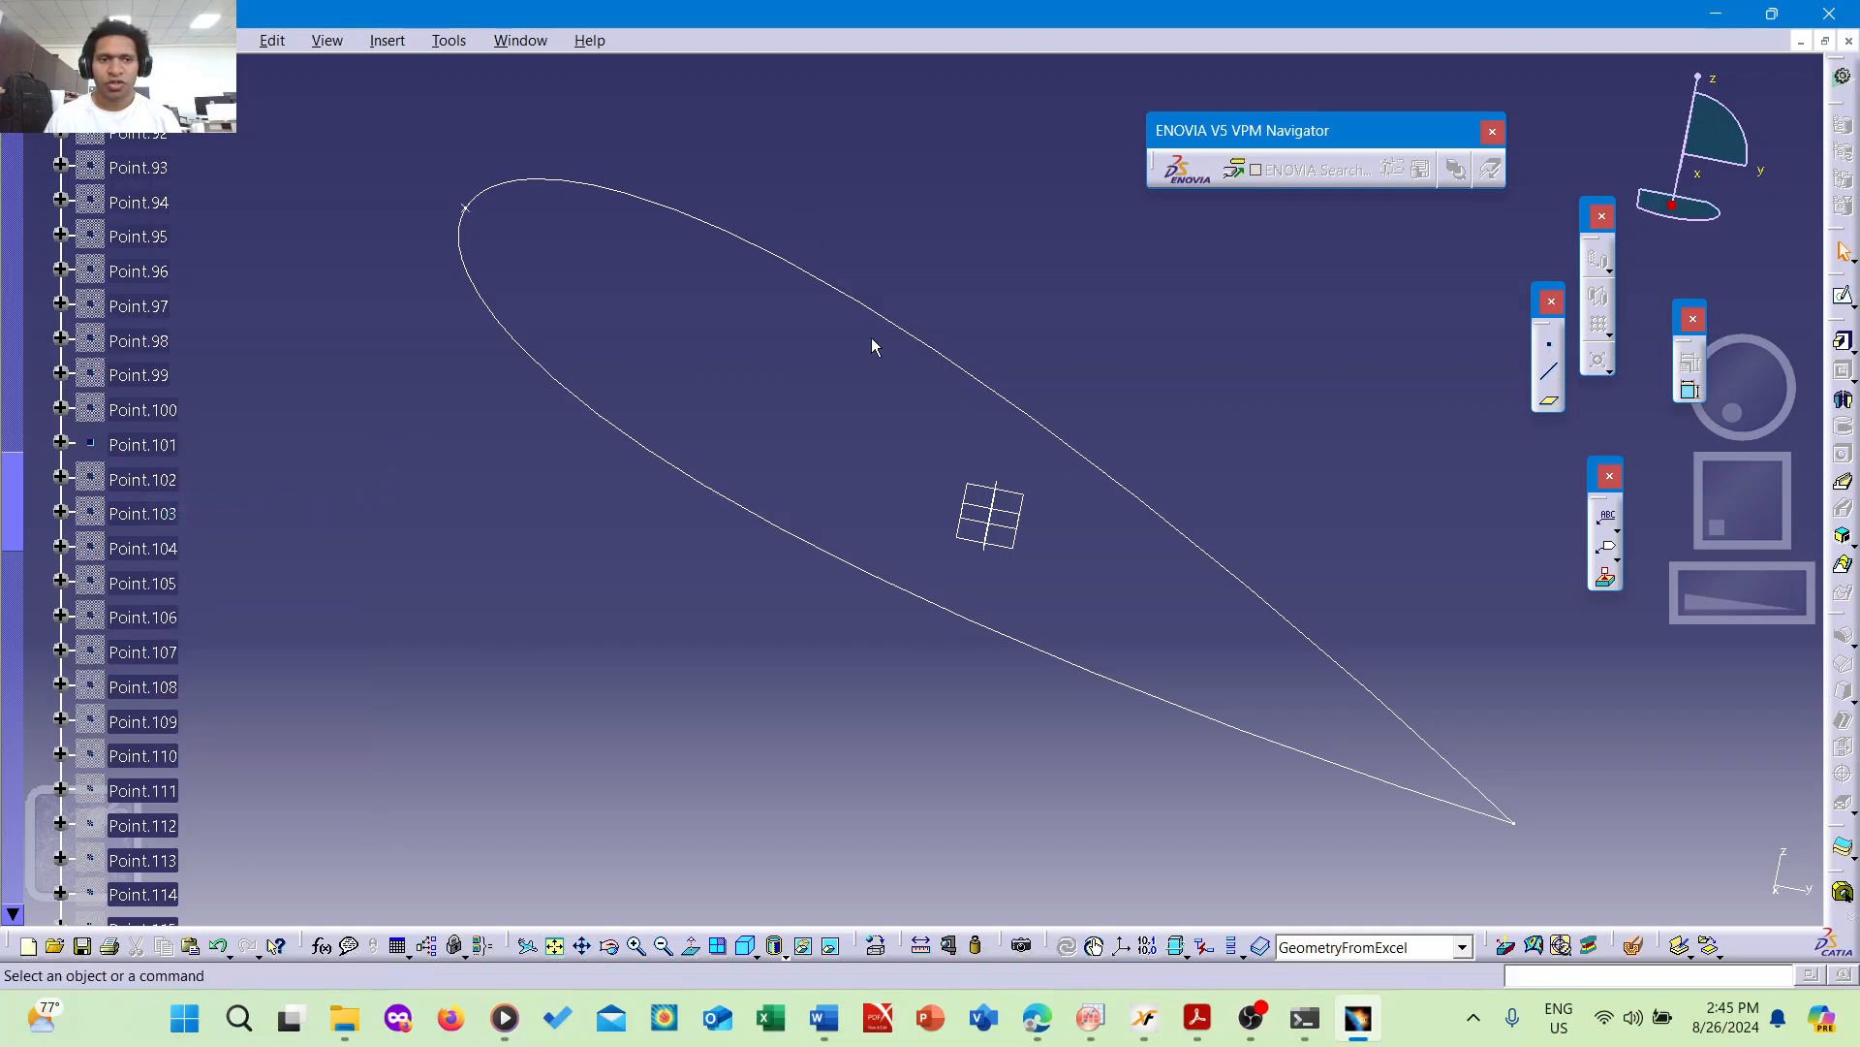
- Create a sketch on Plane.1 containing the projection of leading-edge Point.101, and exit the sketch
middle_click_drag(667, 291, 708, 419)
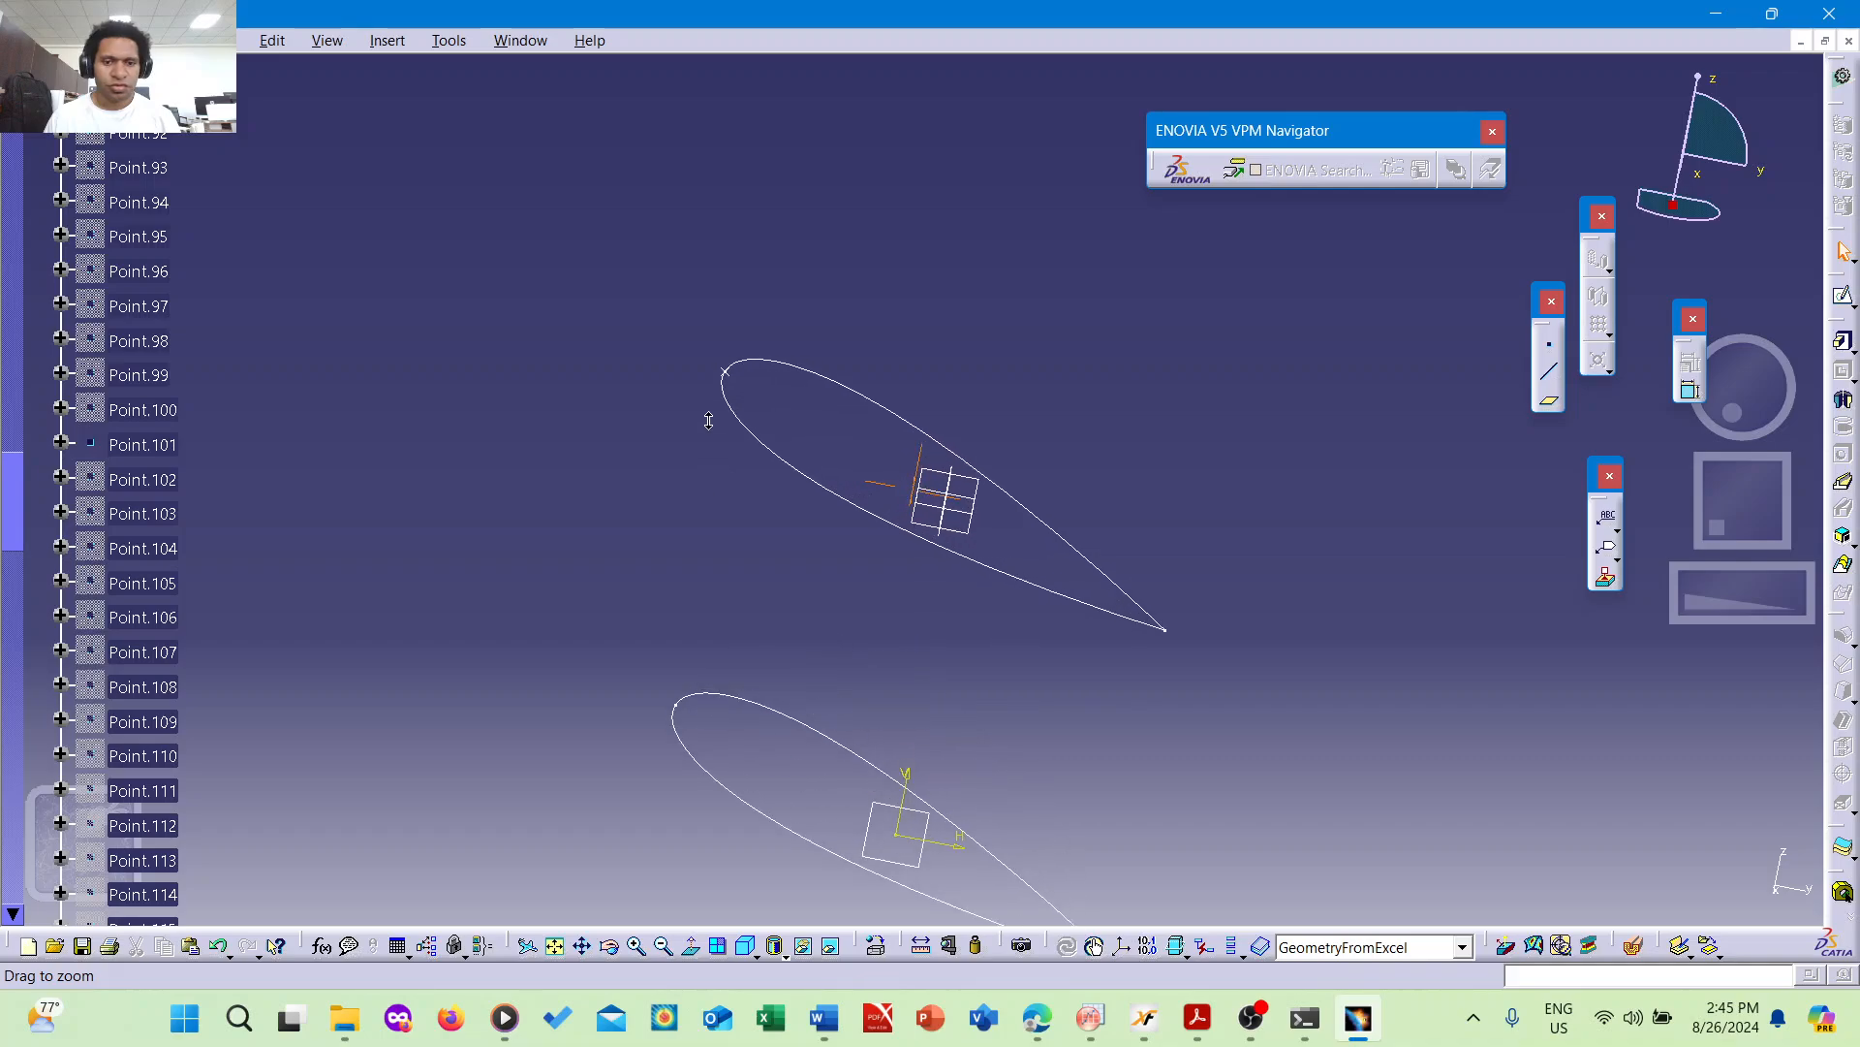
left_click(901, 856)
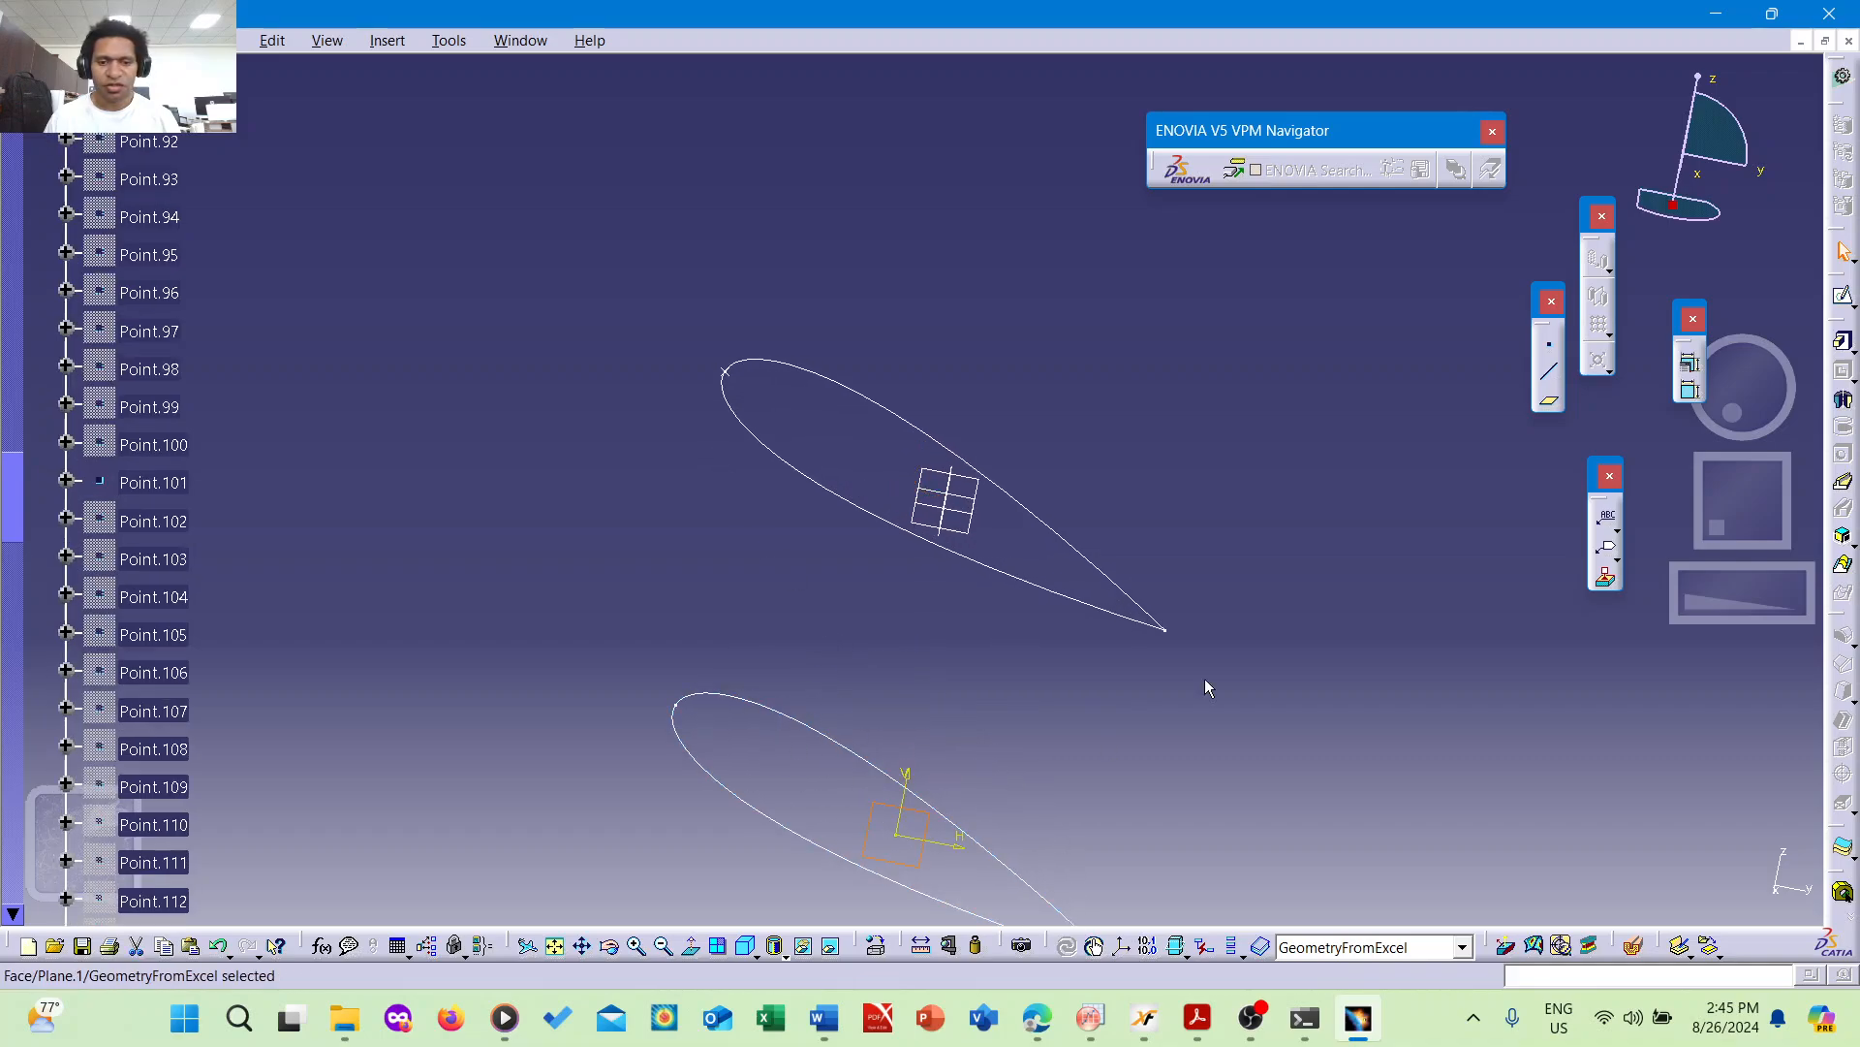
left_click(1841, 295)
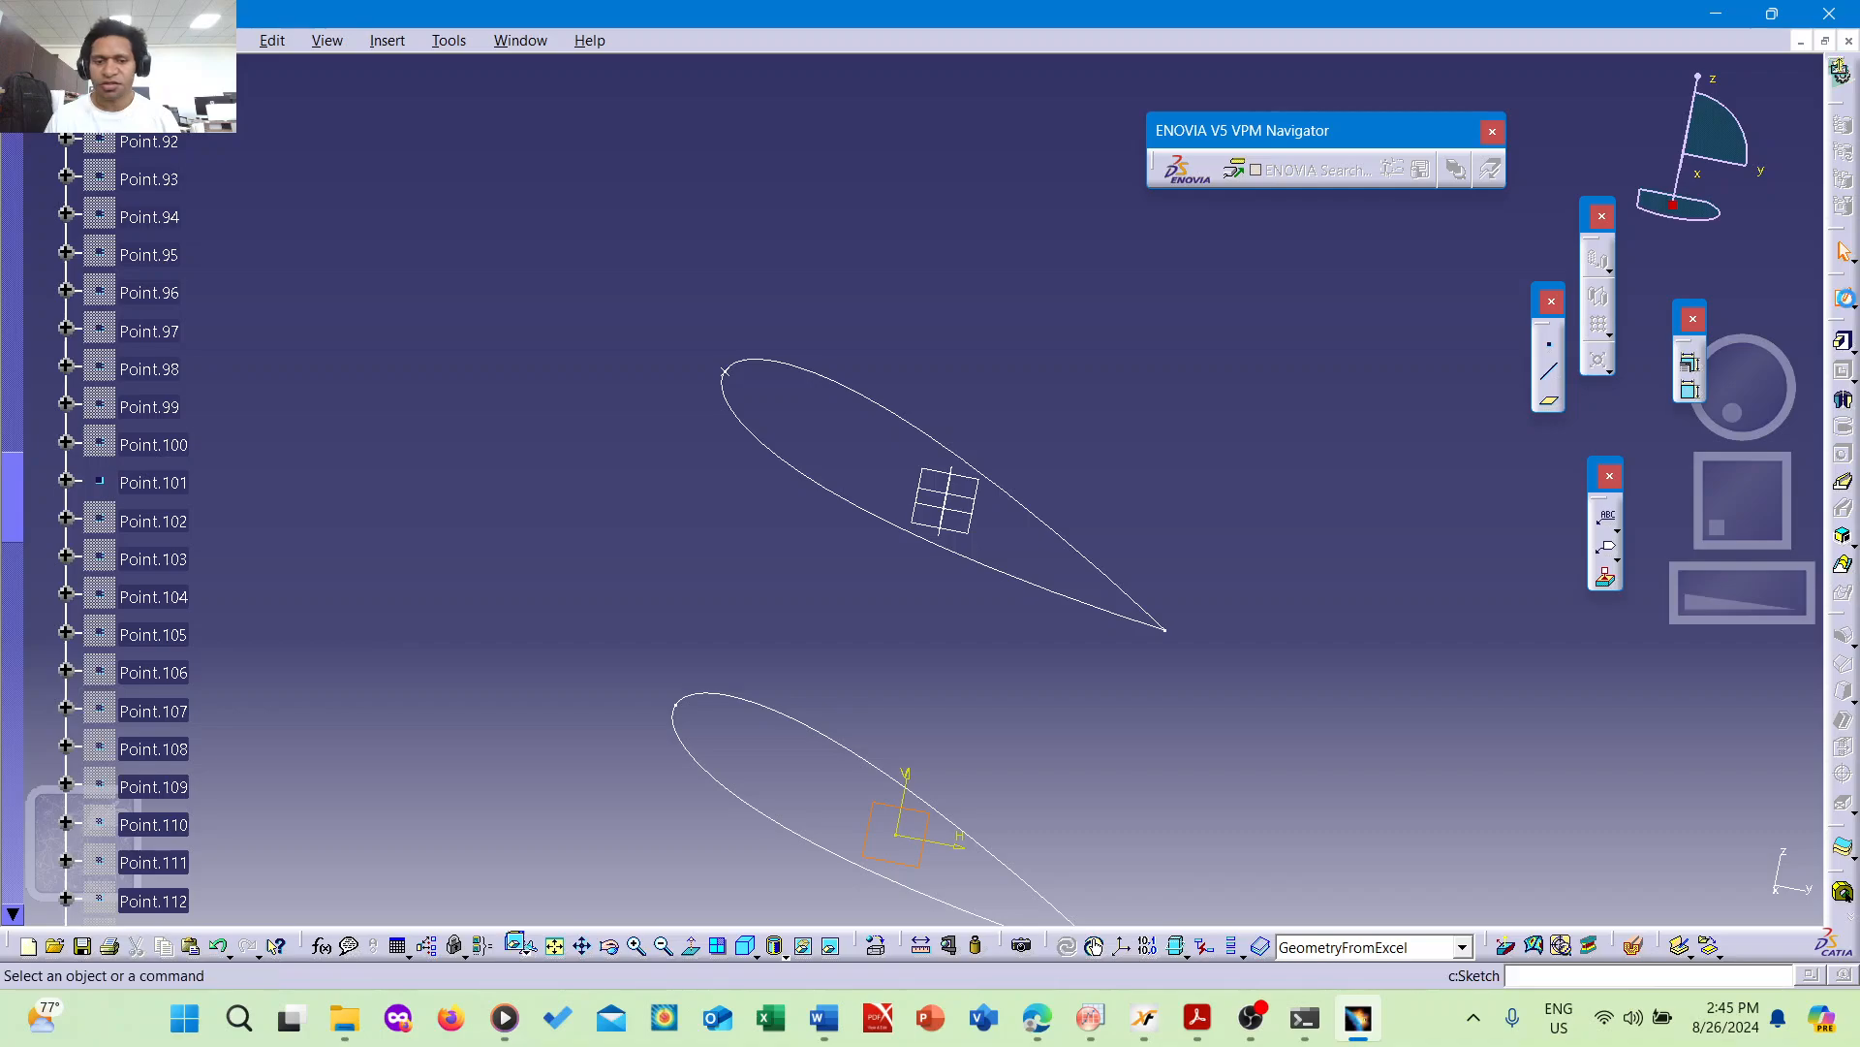
mouse_move(940, 224)
middle_mouse_down()
mouse_move(972, 385)
mouse_move(969, 363)
middle_mouse_up()
middle_click_drag(918, 427, 1023, 320)
middle_click_drag(972, 531, 1002, 266)
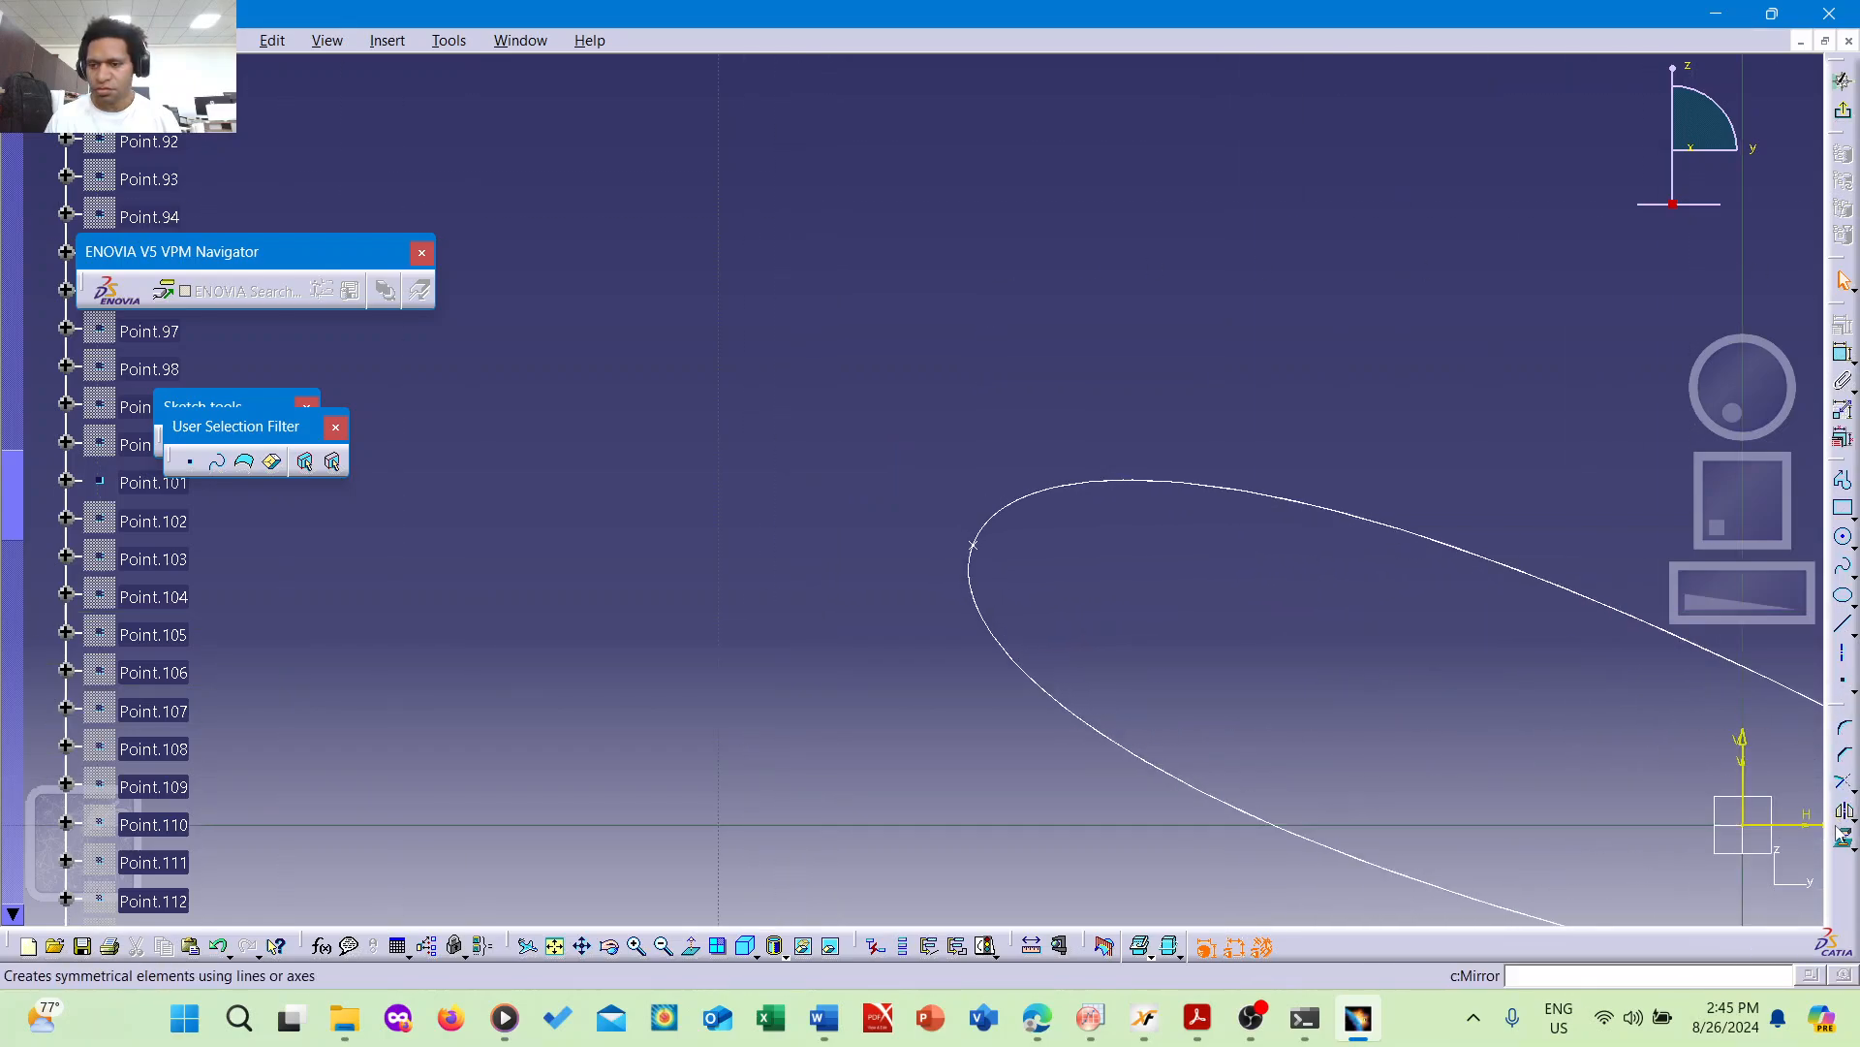
middle_click_drag(1134, 572, 1125, 507)
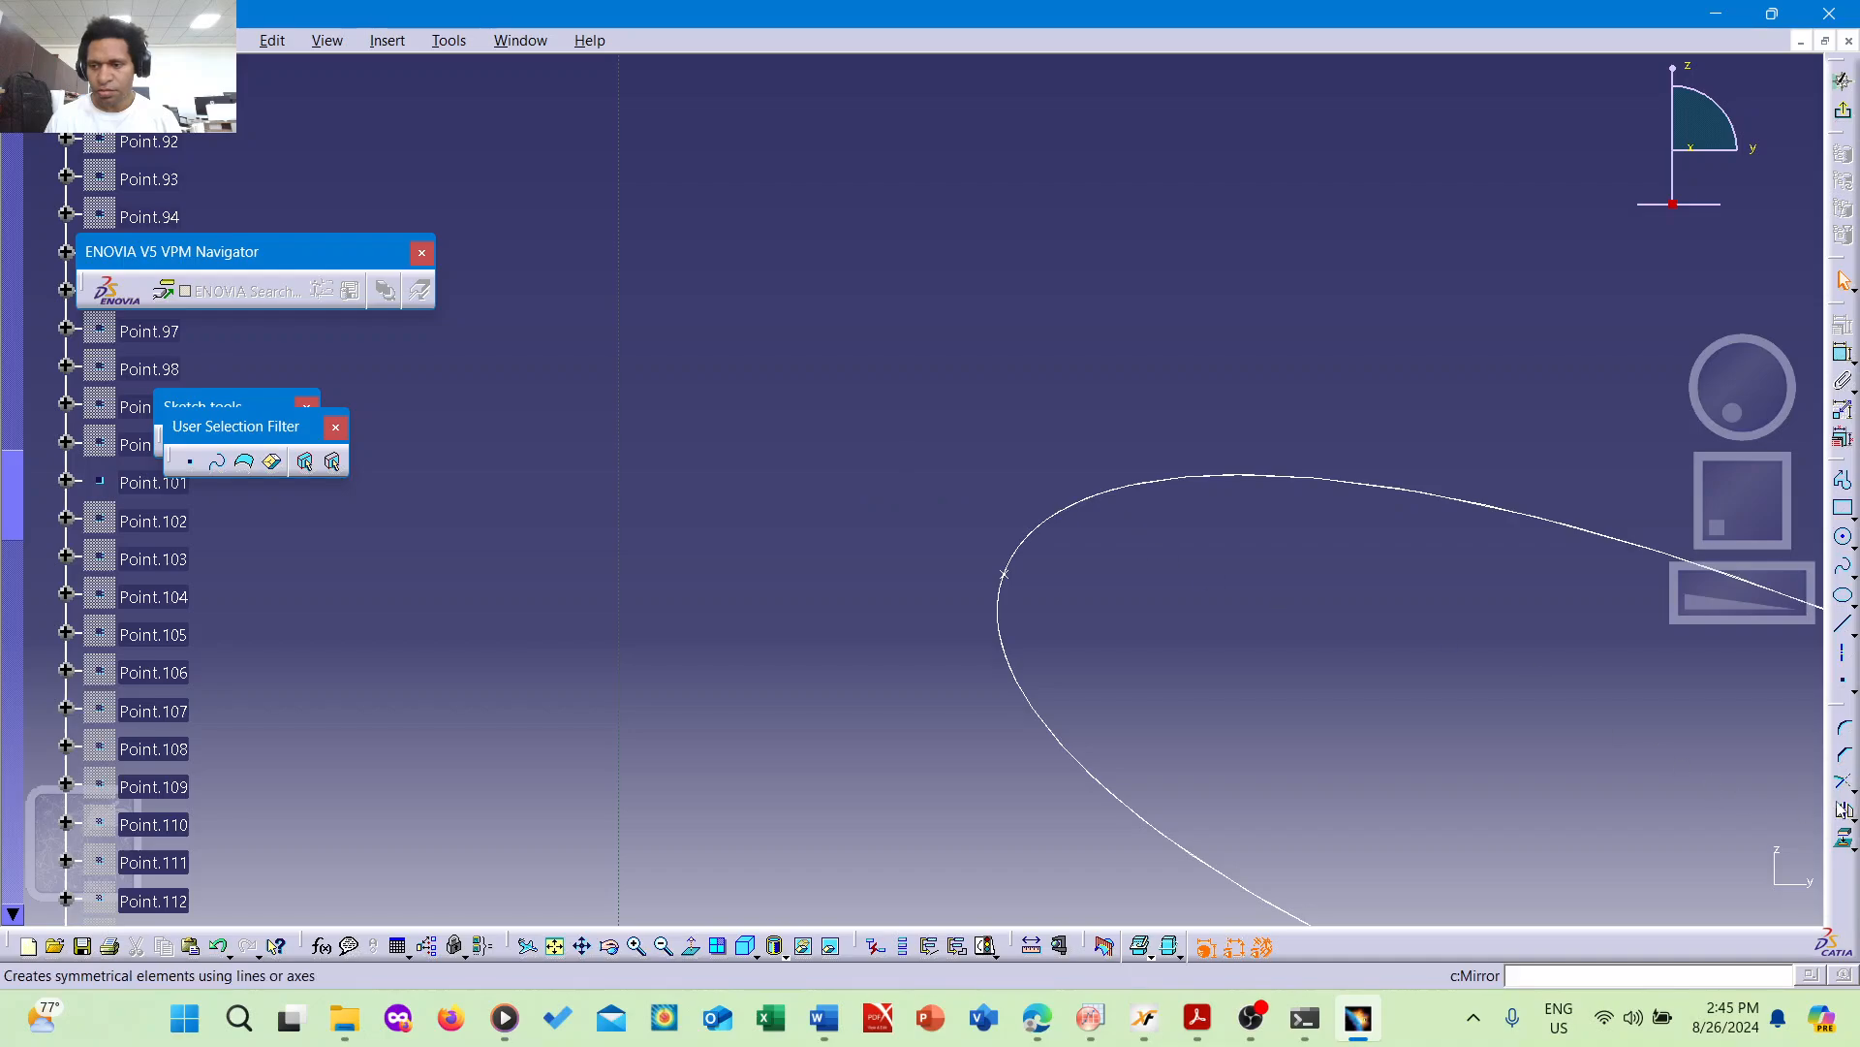
left_click(1844, 839)
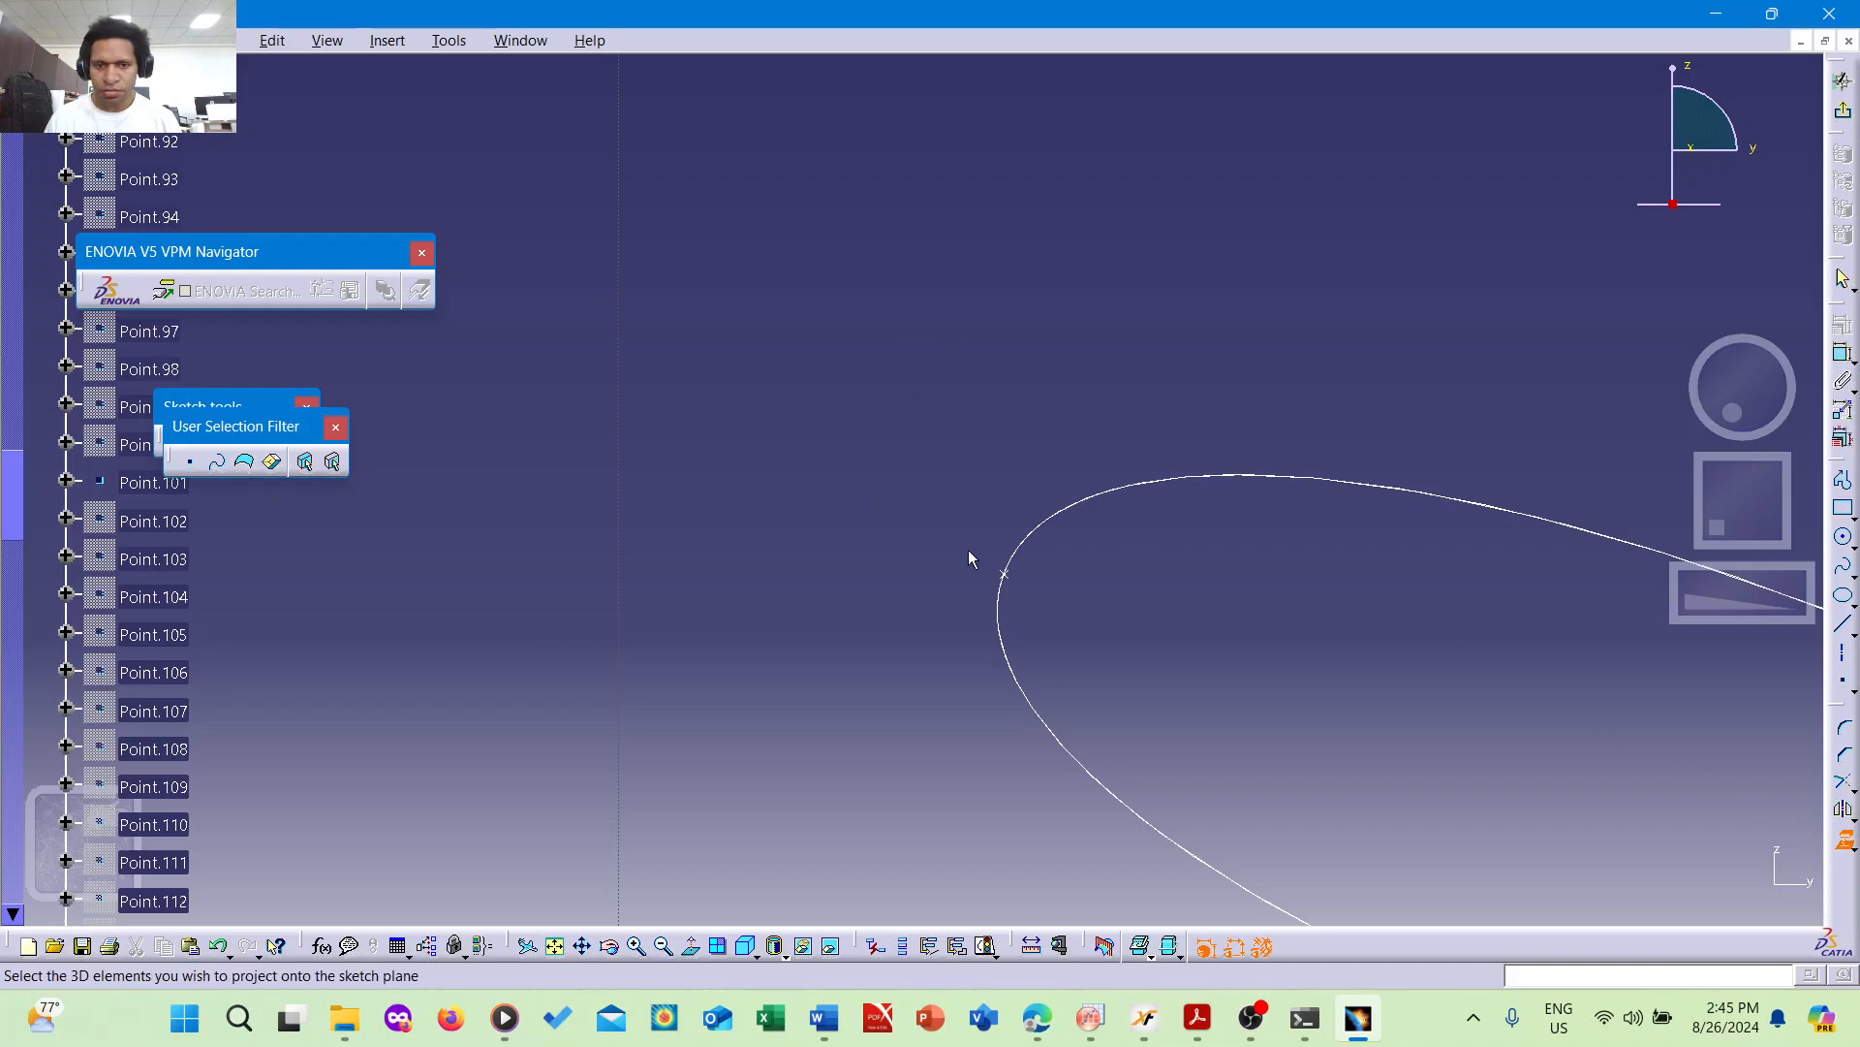
left_click(1010, 581)
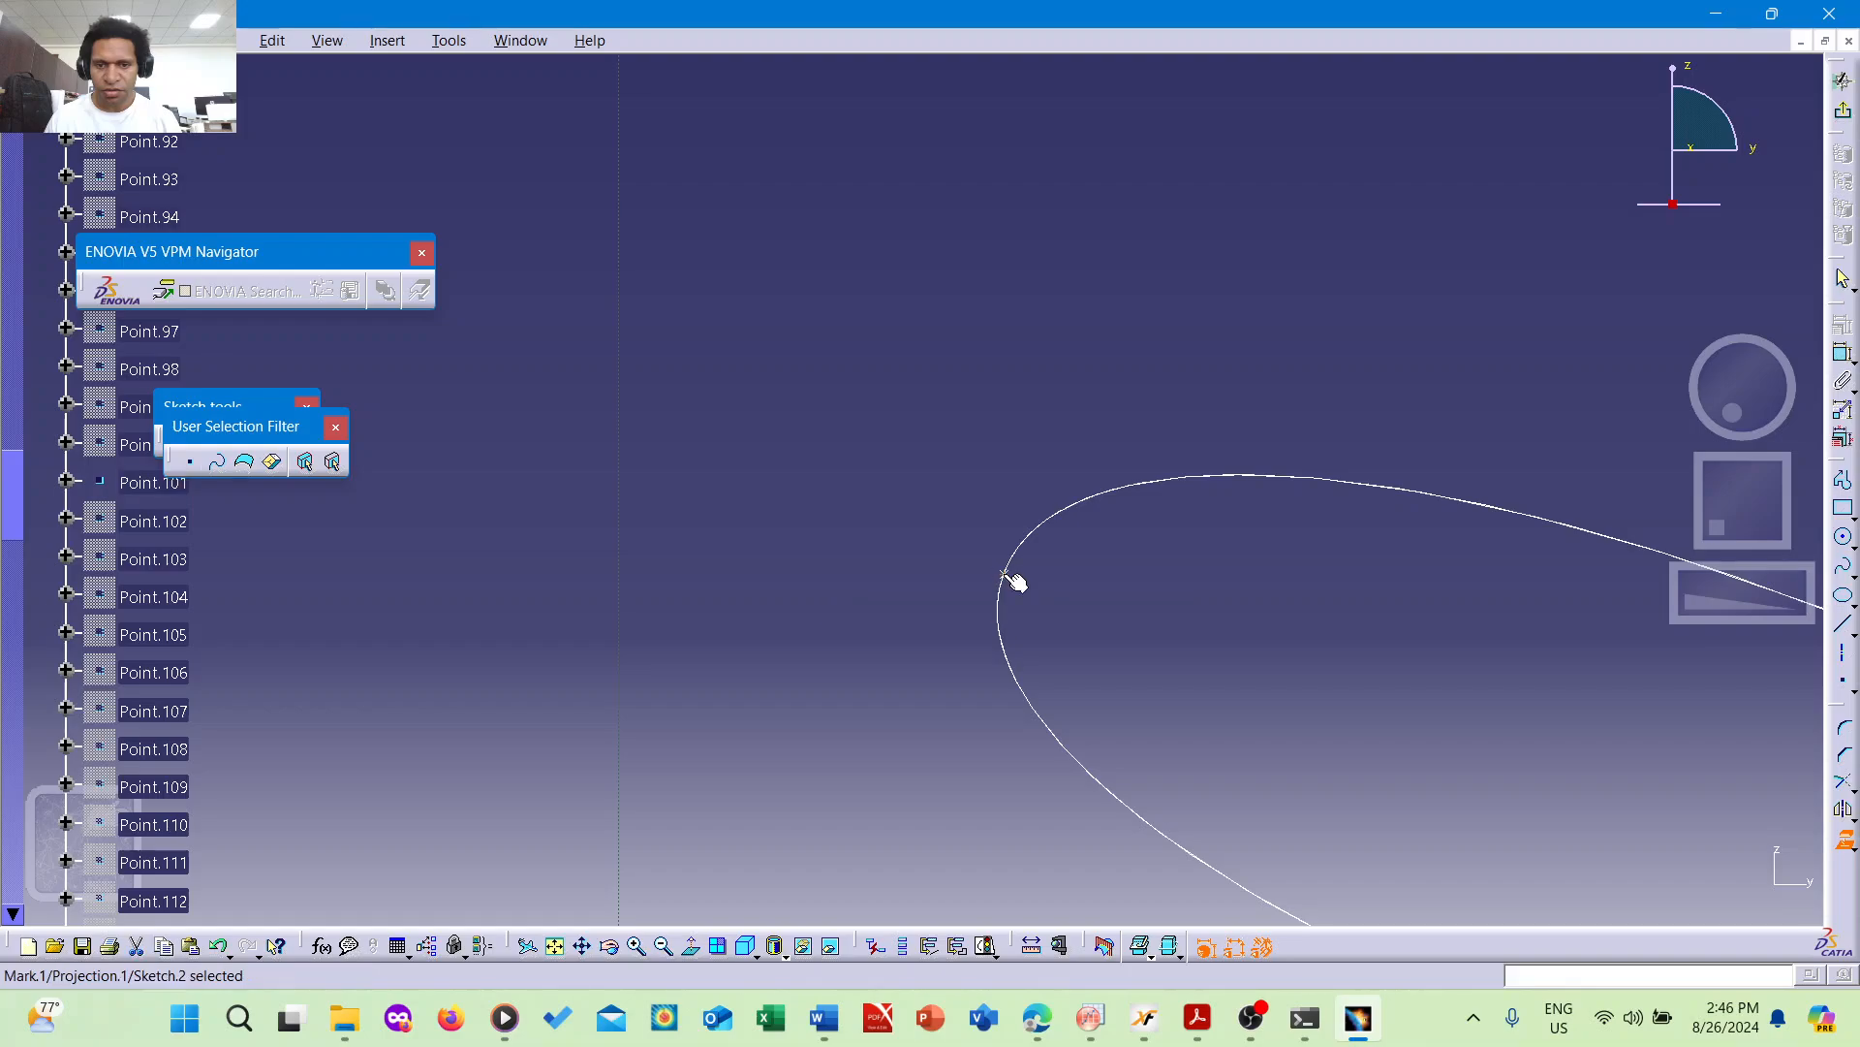
left_click(925, 334)
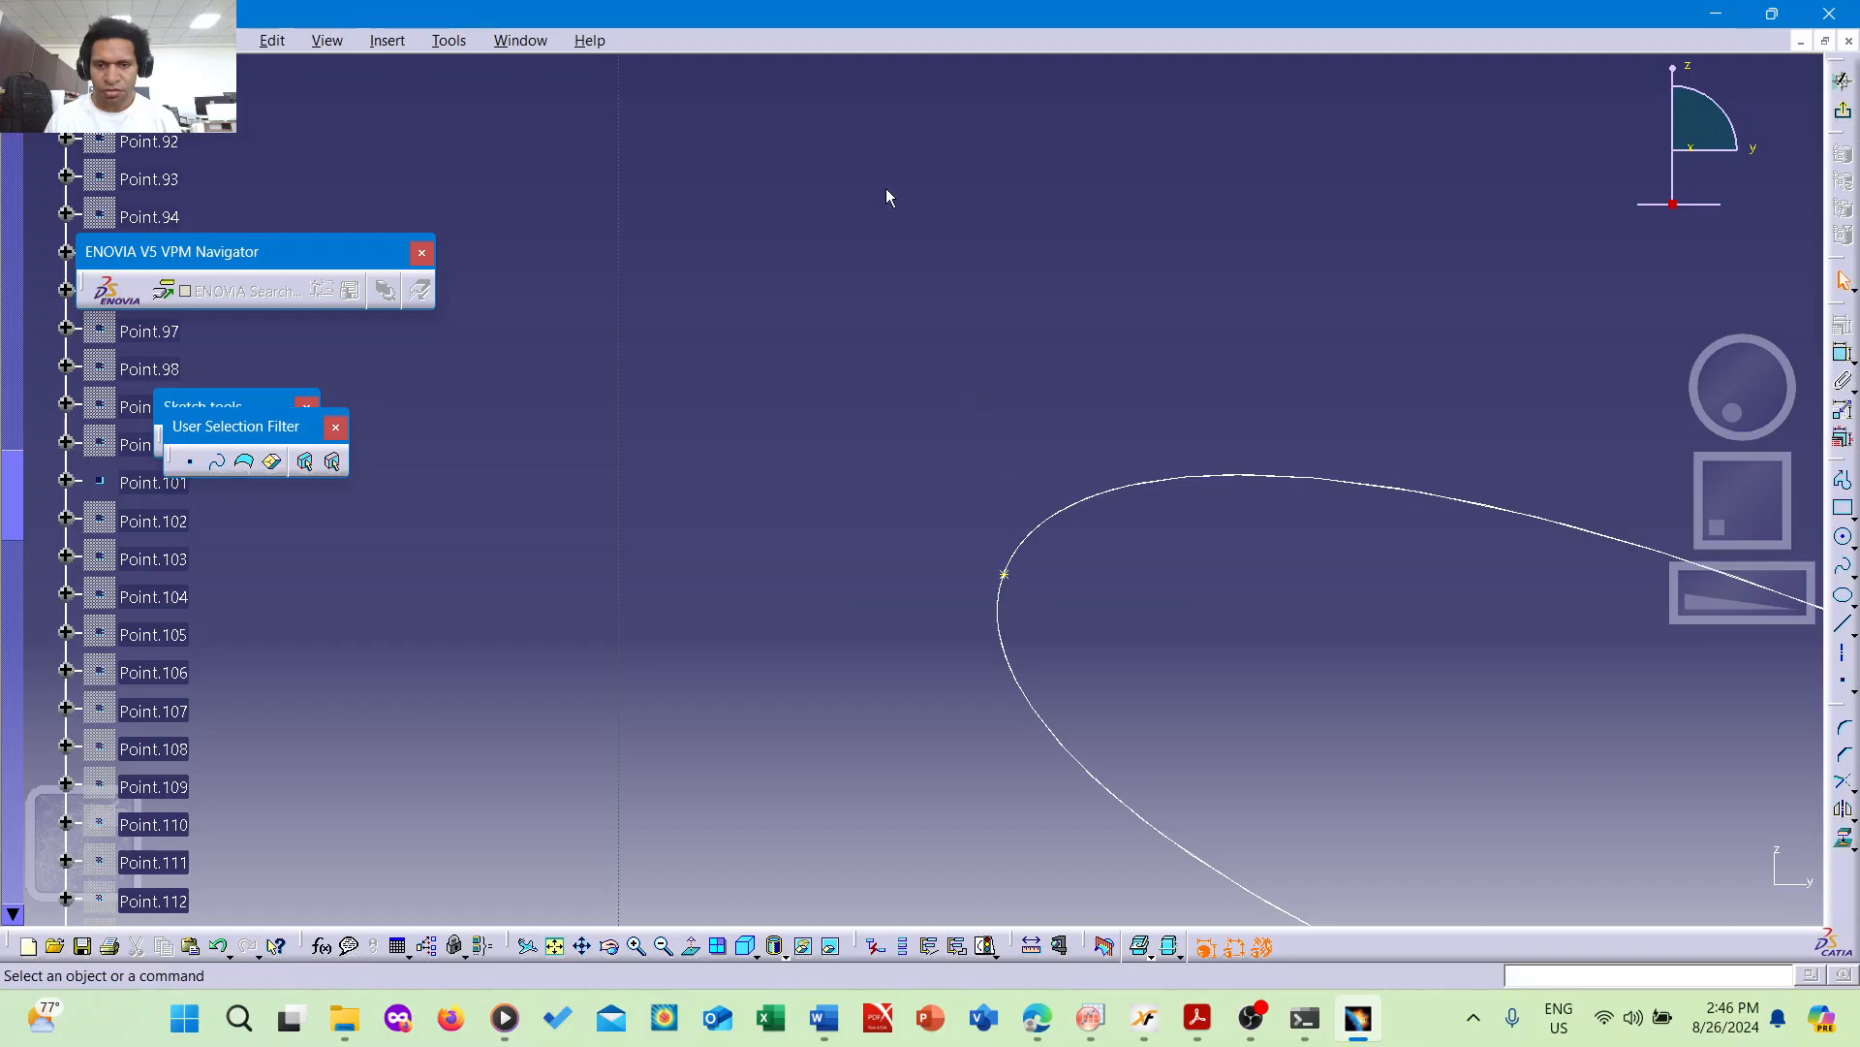
middle_click_drag(885, 188, 979, 642)
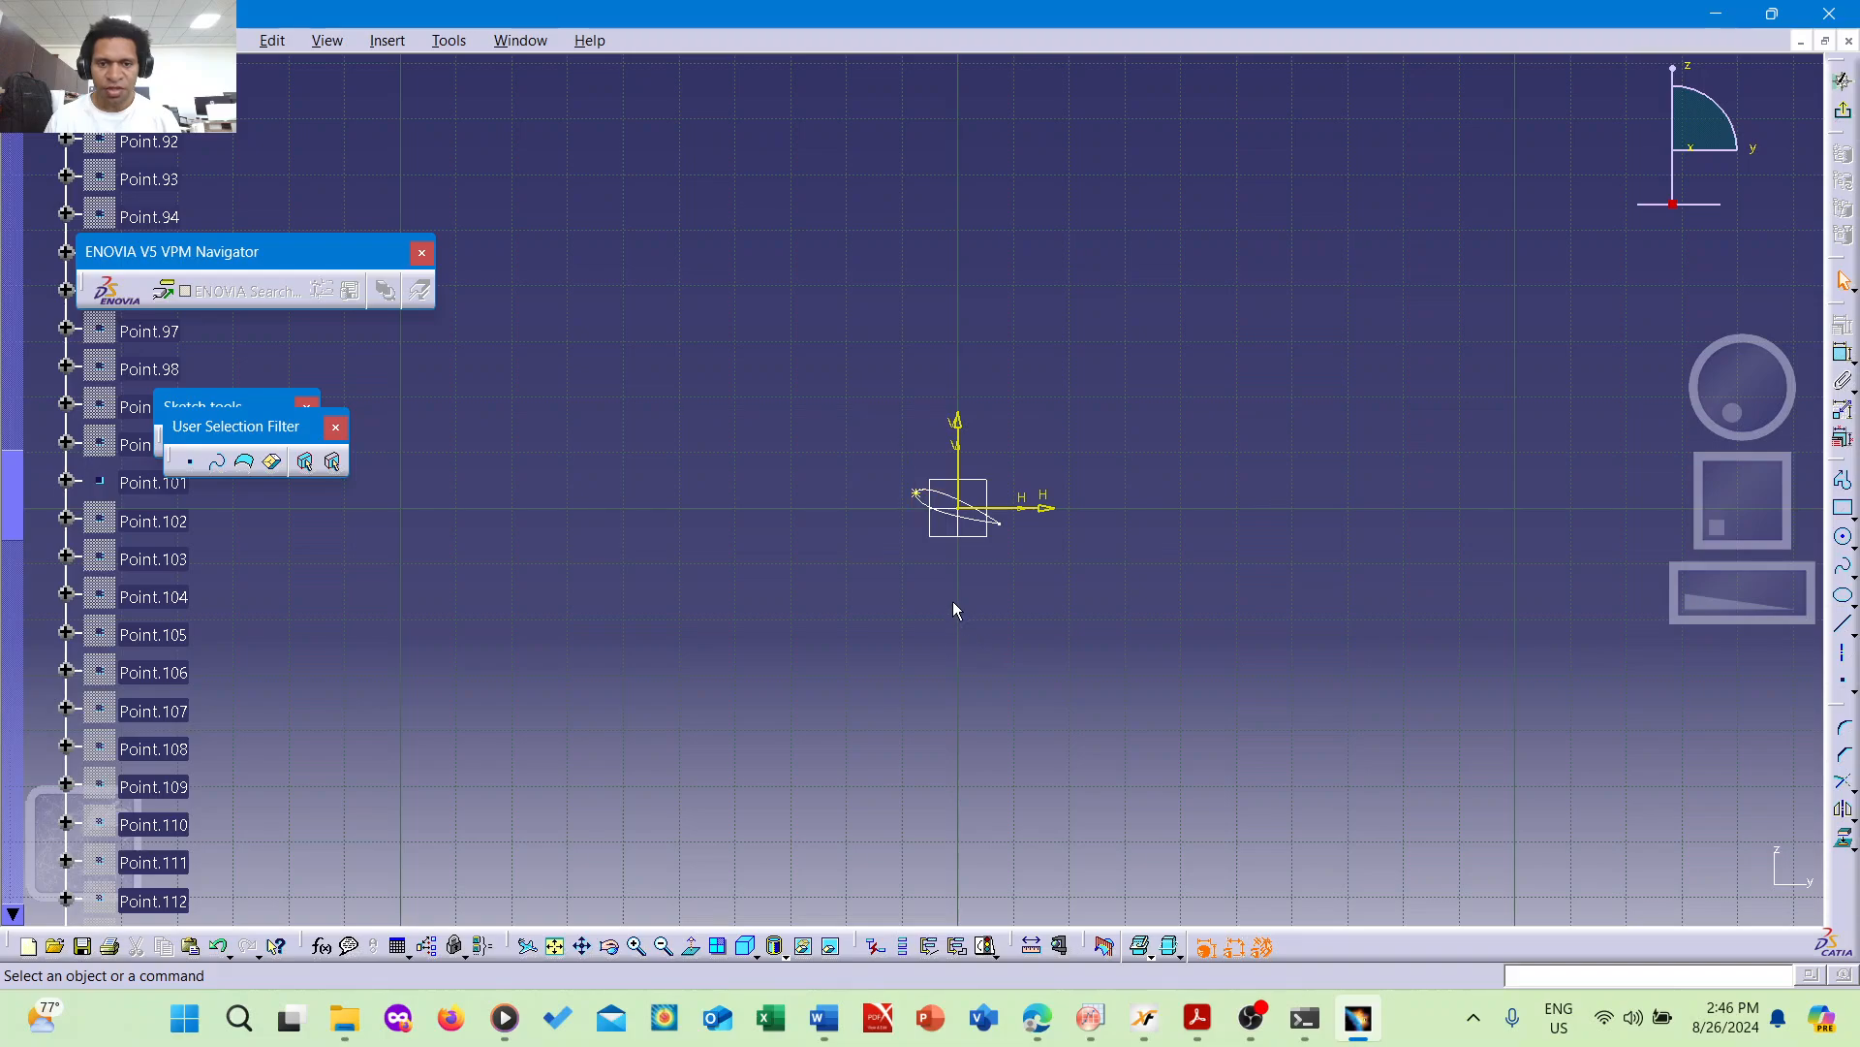
left_click(1843, 80)
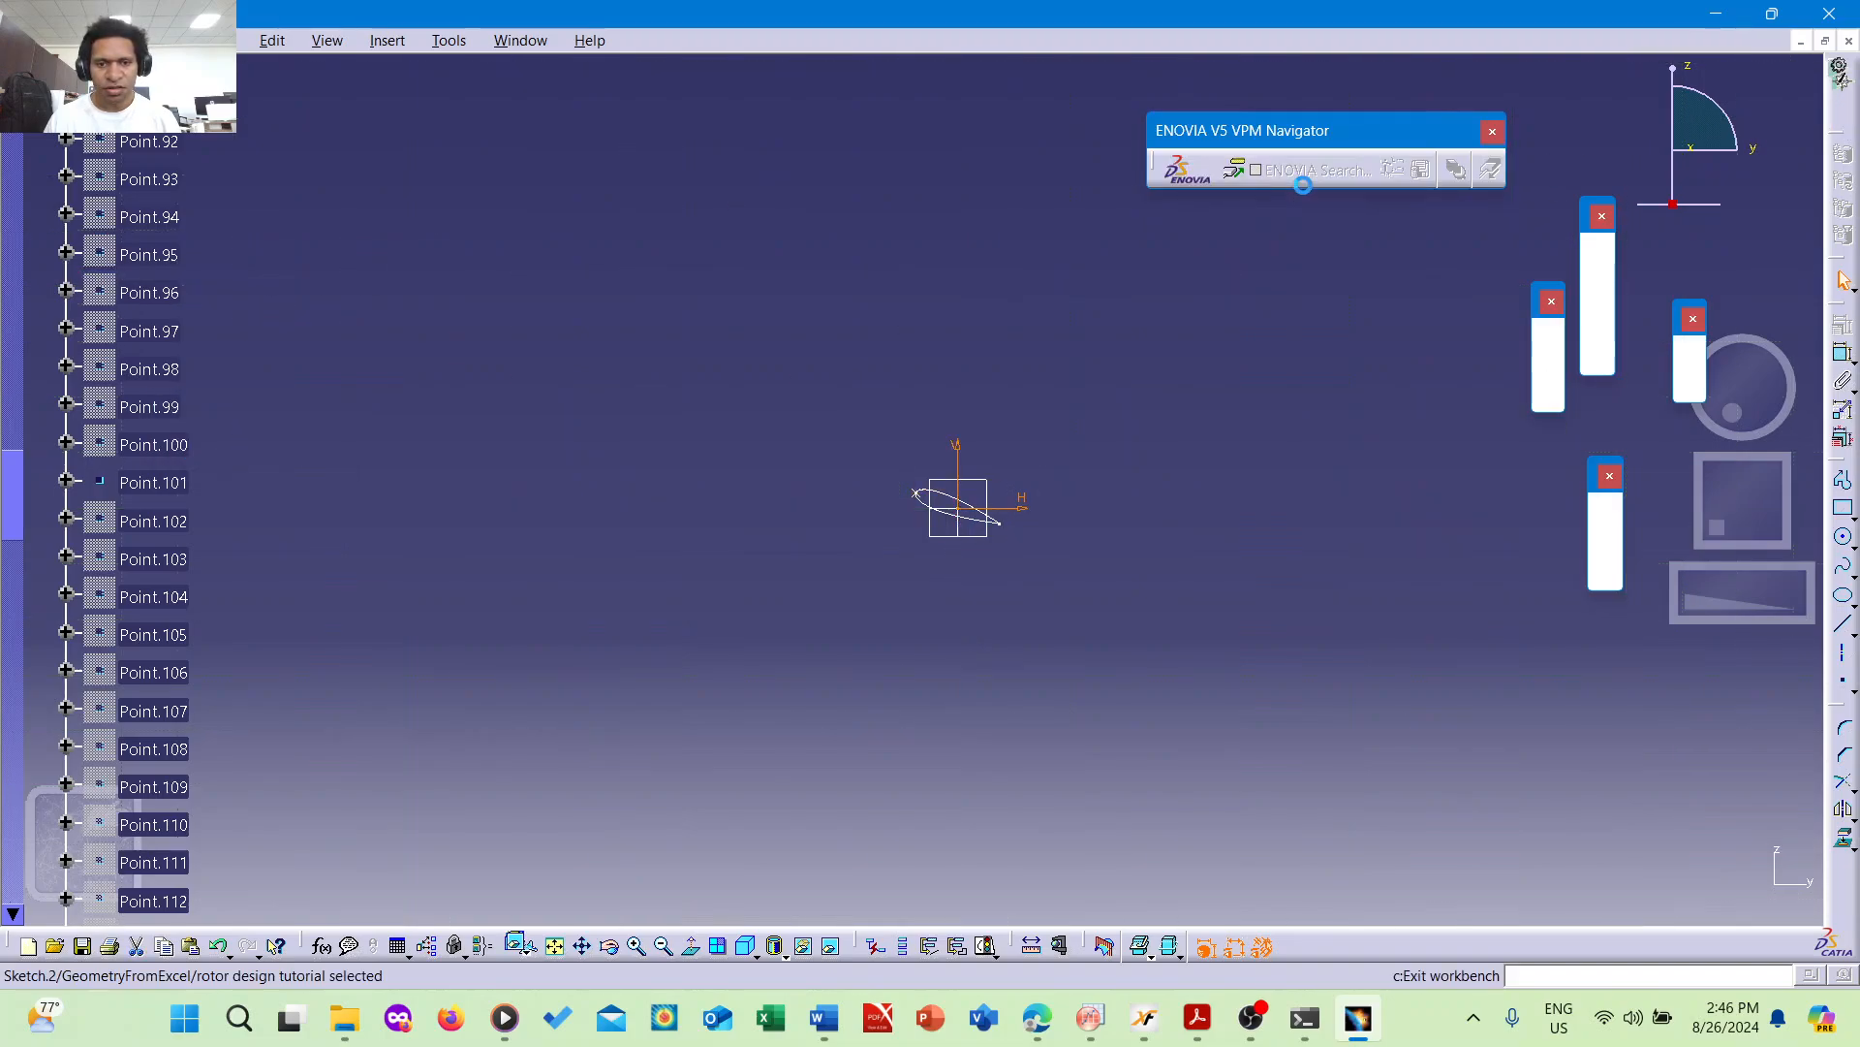
- Create a Point-Point line from the projected point in Sketch.2 to Point.101, joining the two leading edges
middle_click_drag(1090, 452, 863, 106)
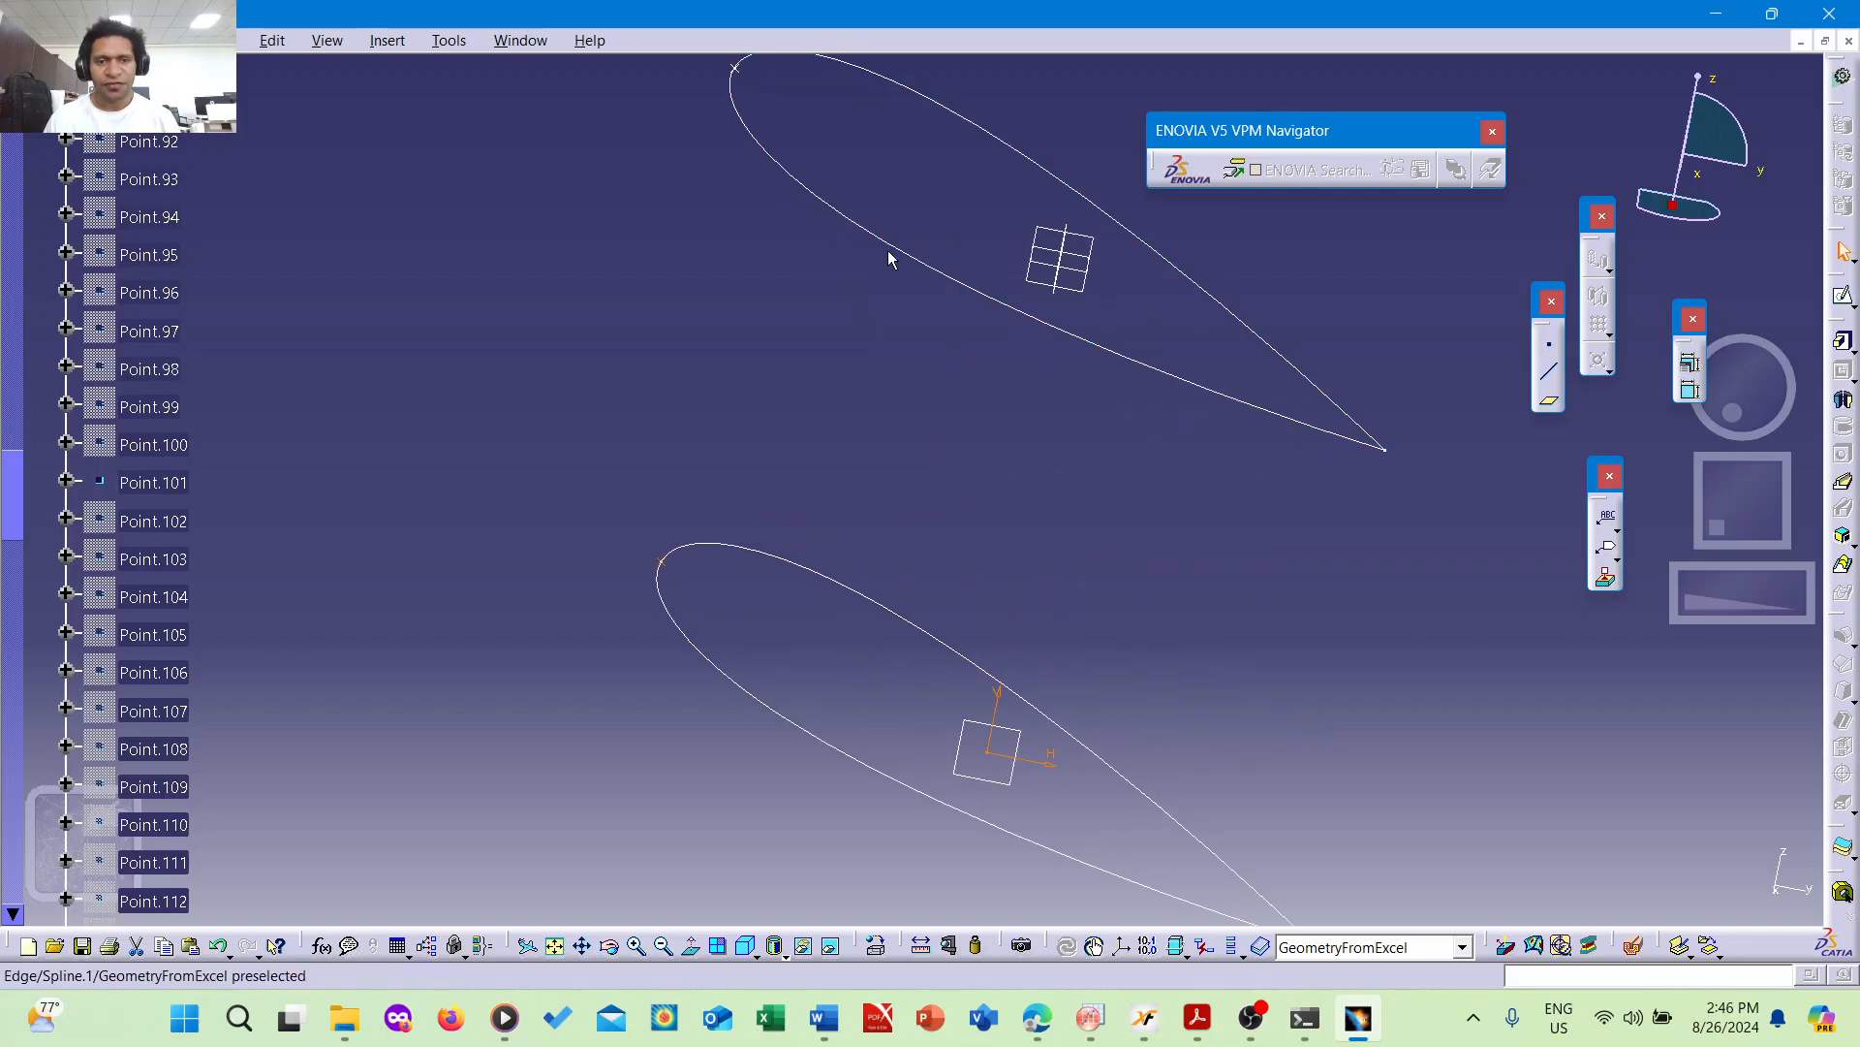
middle_click_drag(816, 225, 835, 415)
middle_click_drag(832, 659, 879, 515)
scroll(841, 591, "up", 1)
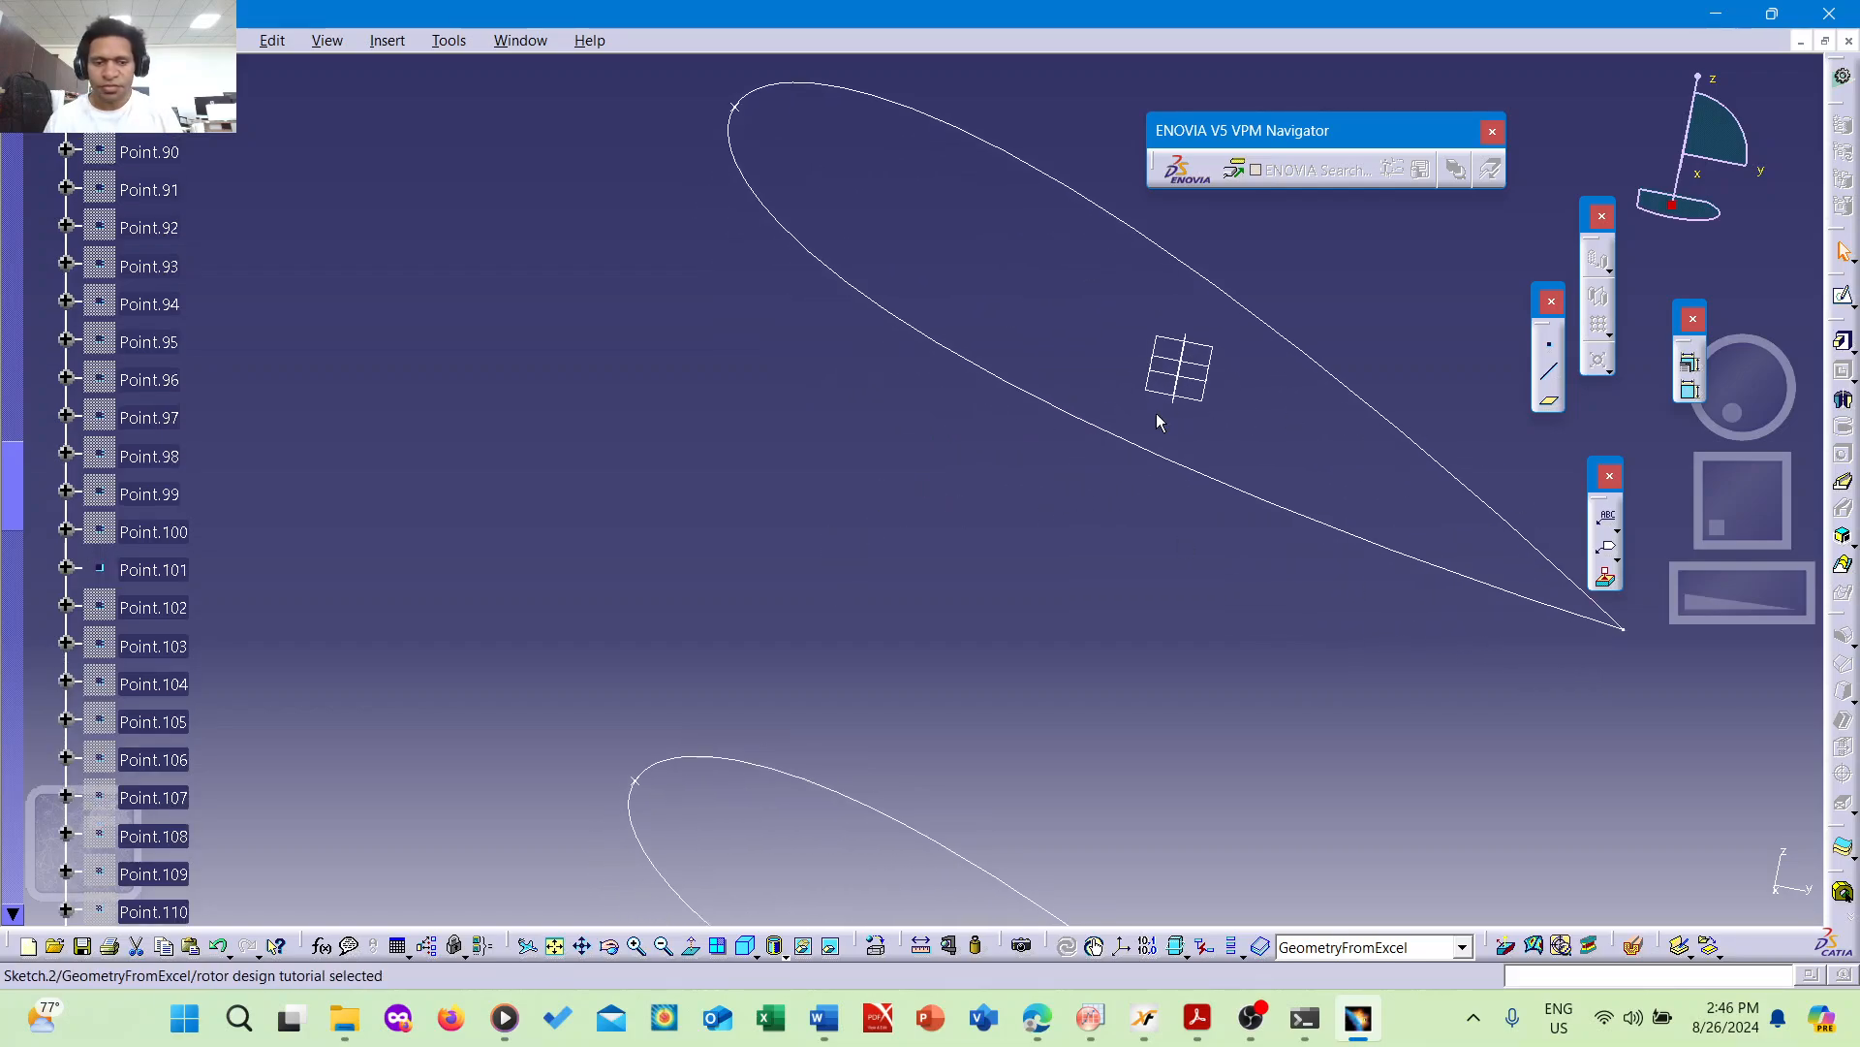
left_click(1550, 377)
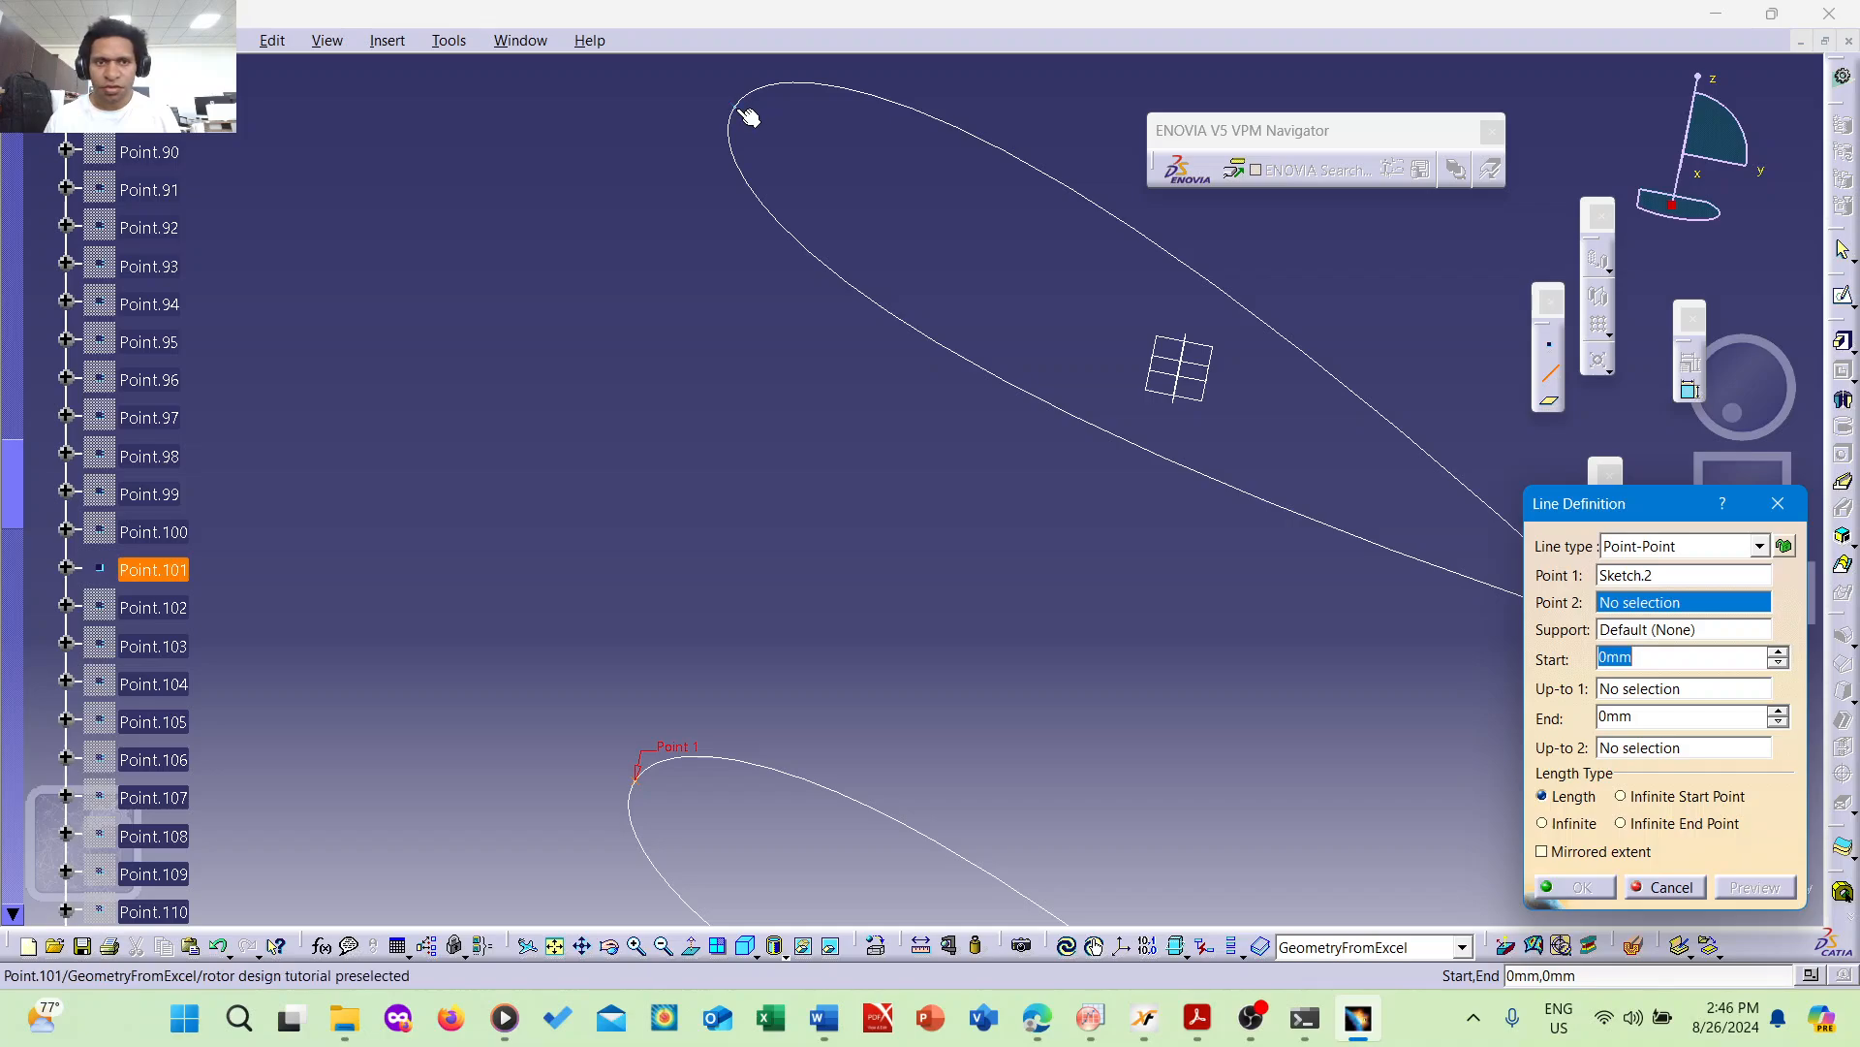
left_click(744, 113)
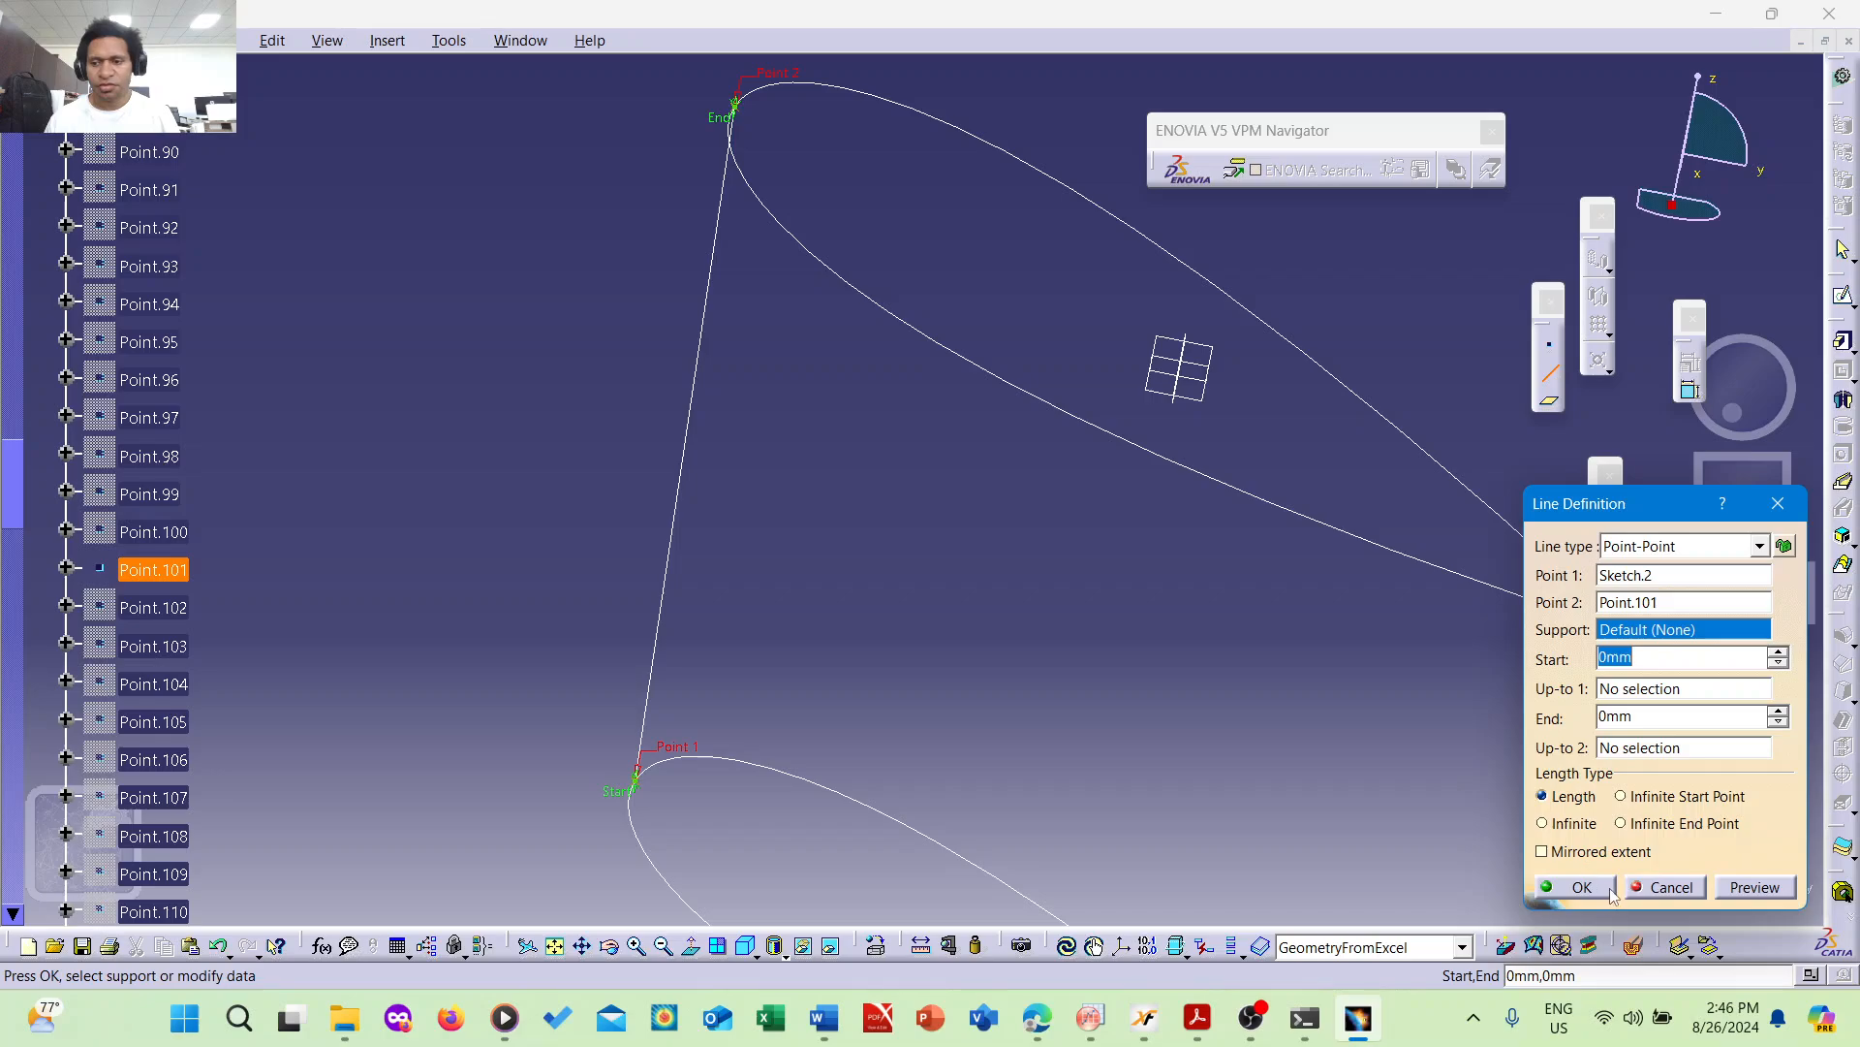
left_click(1754, 887)
left_click(1576, 887)
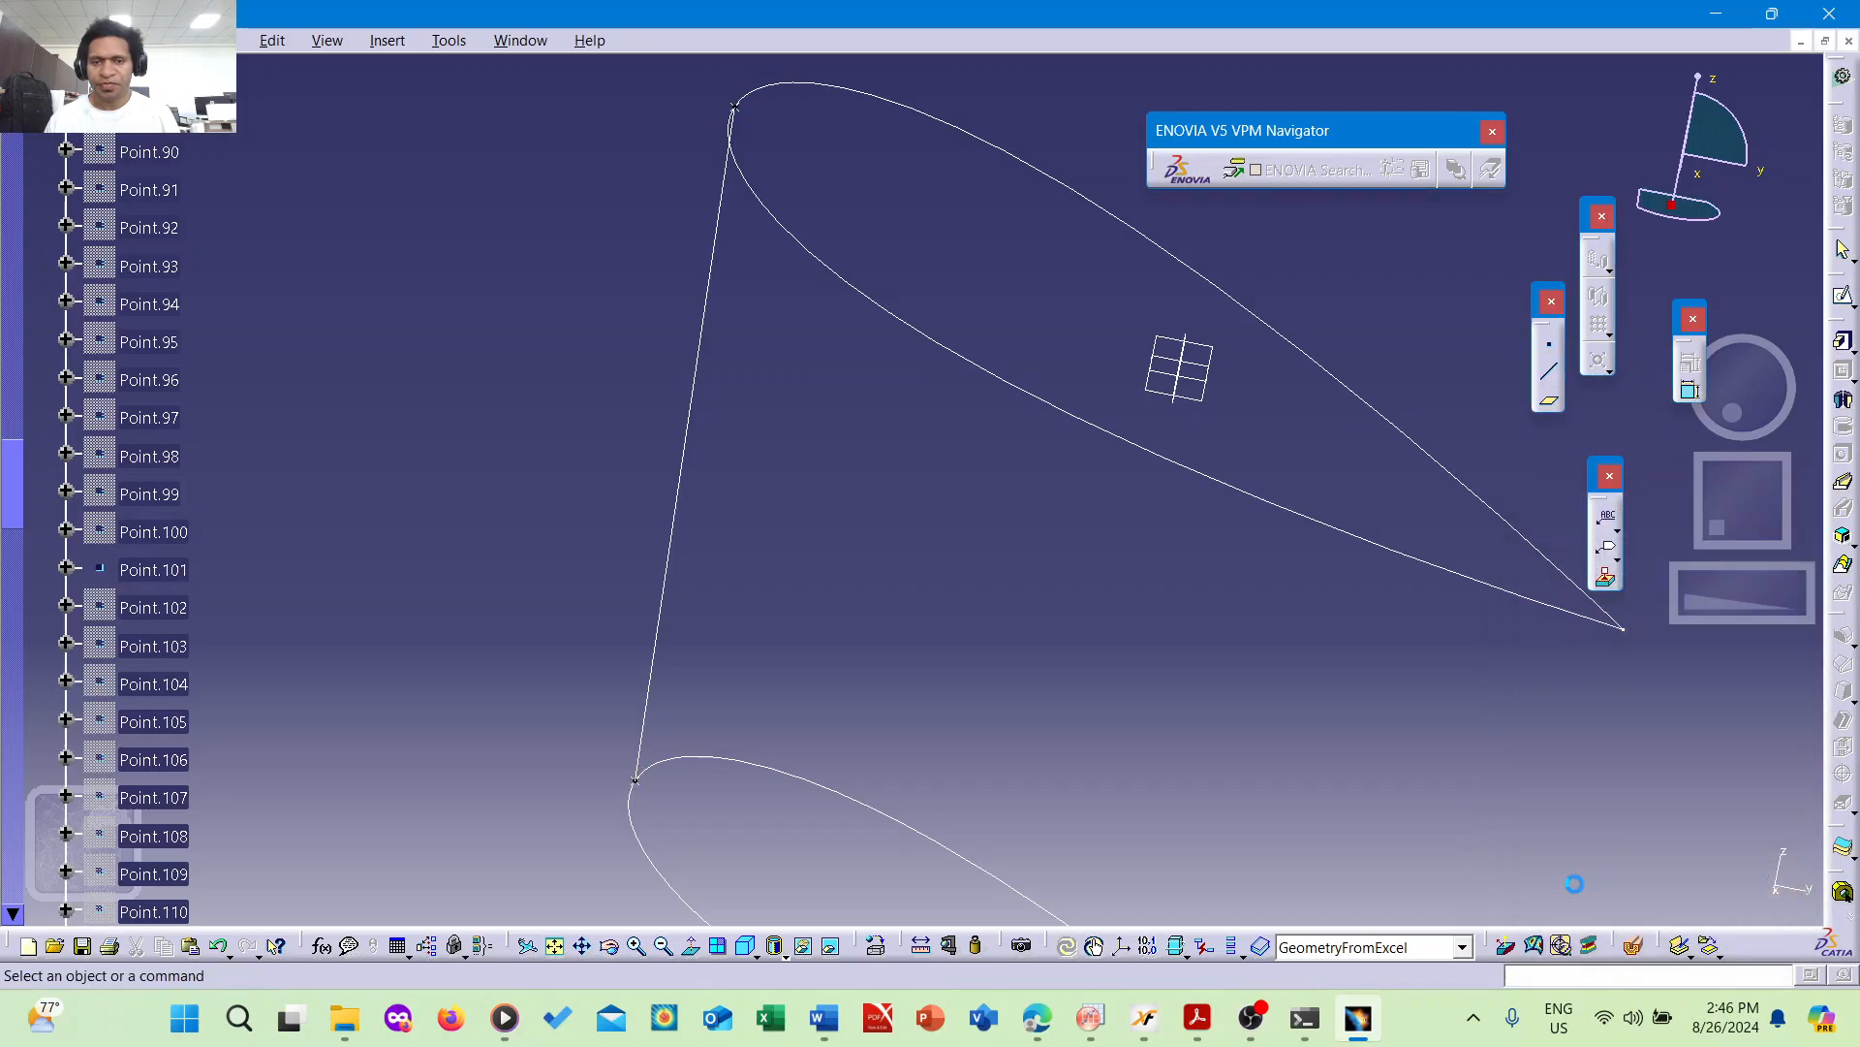
- Create a multi-sections solid between the Spline.1 and Sketch.1 airfoil profiles, using Line.1 as the guide
middle_click_drag(758, 355, 787, 468)
middle_click_drag(1105, 548, 947, 501)
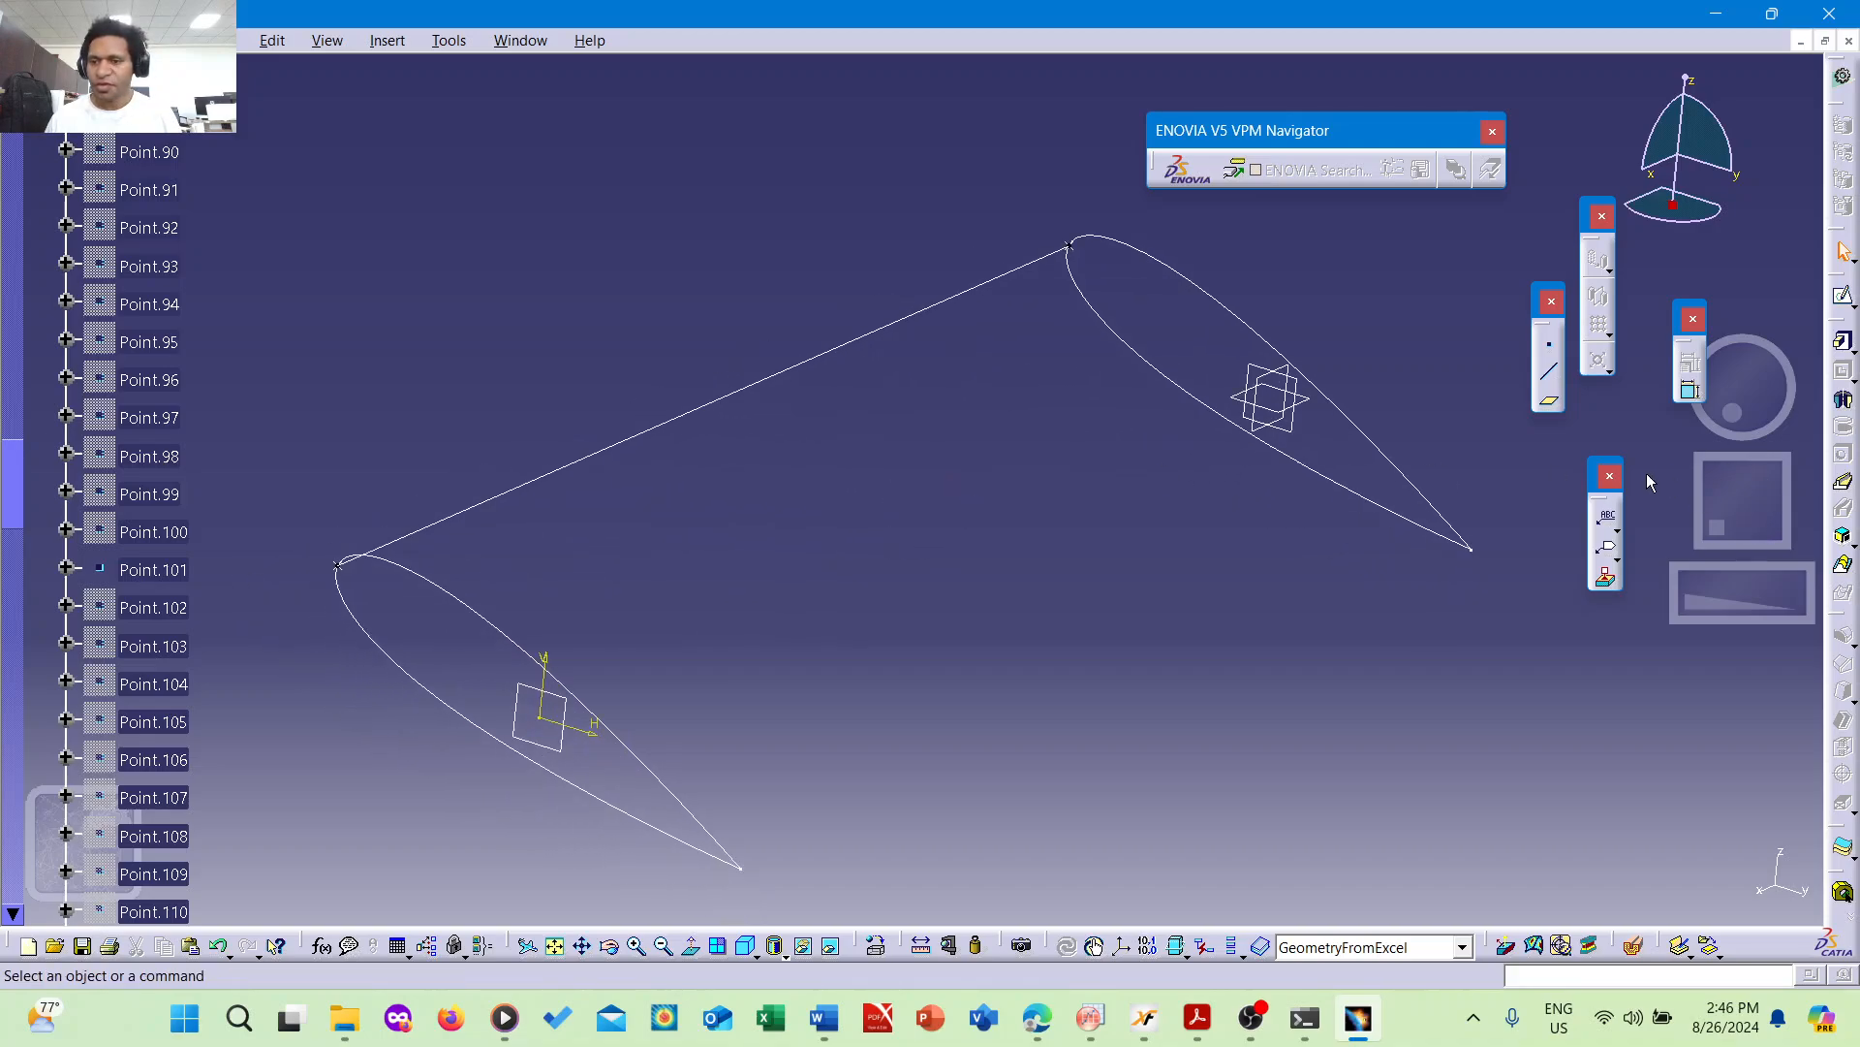
left_click(1845, 566)
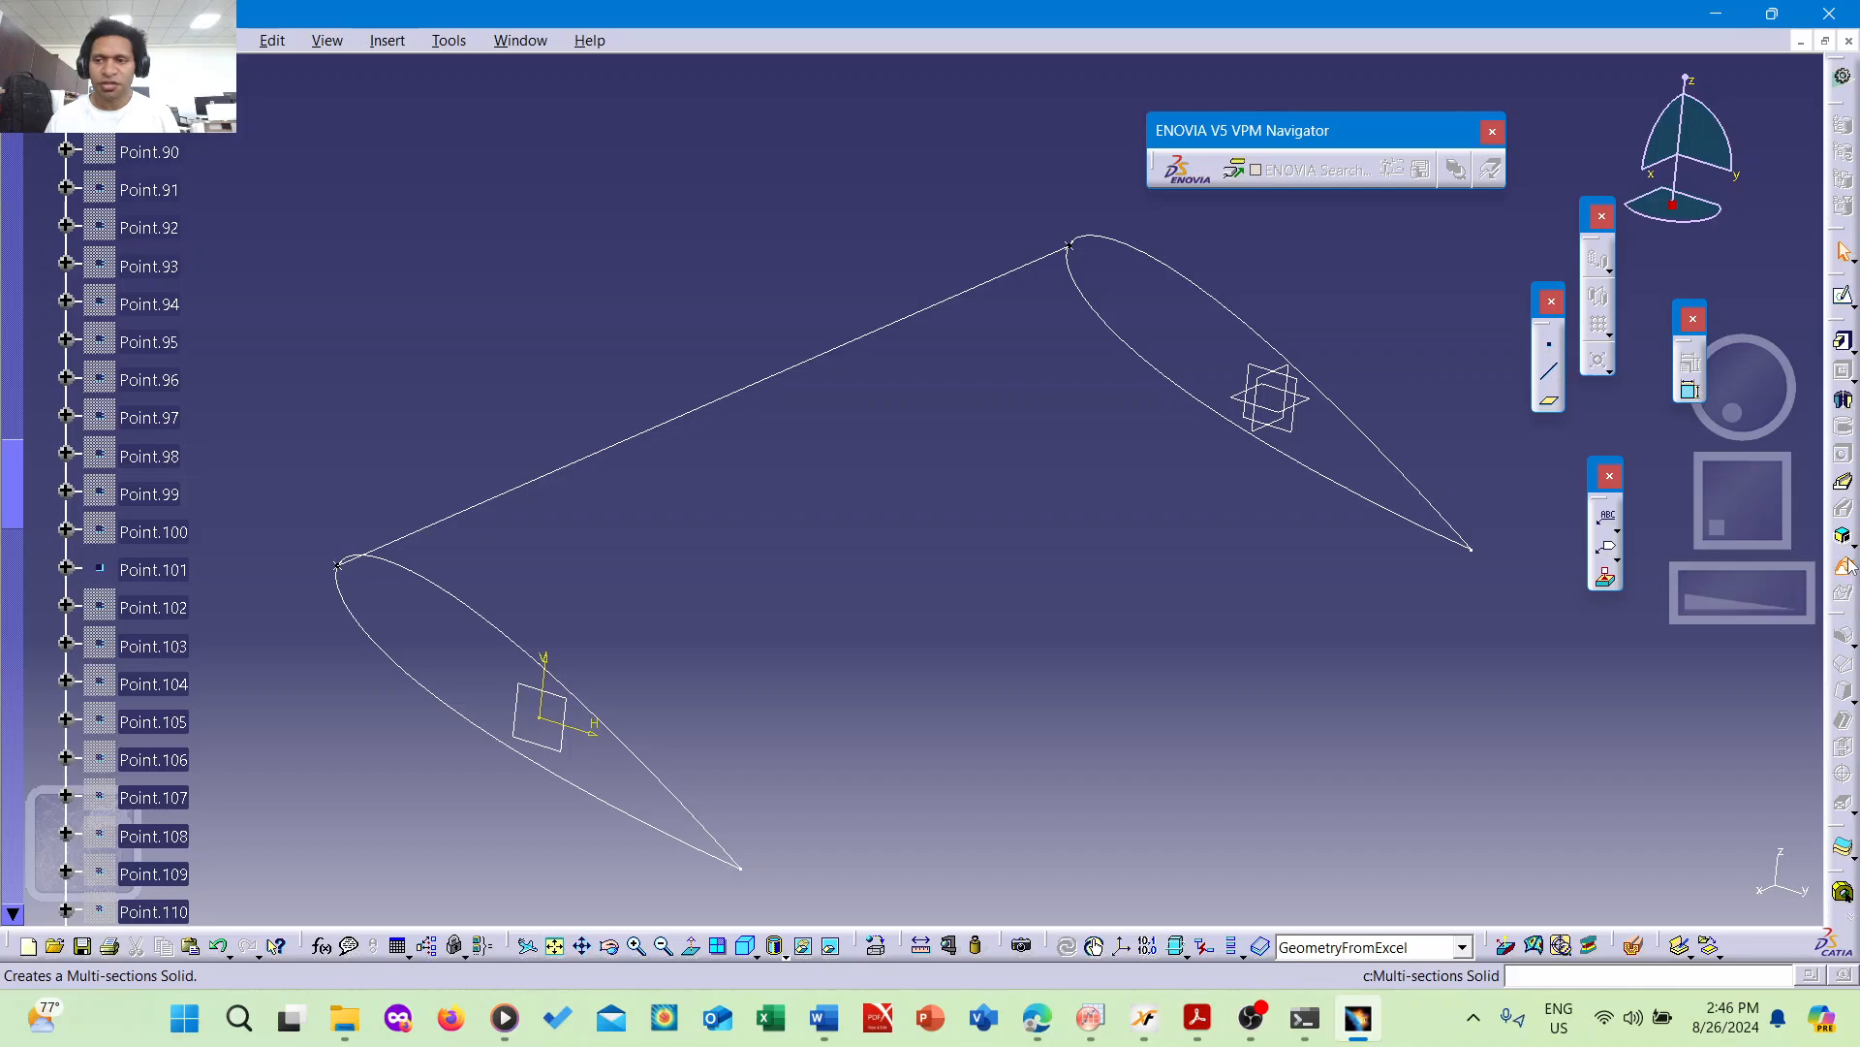
left_click(1210, 294)
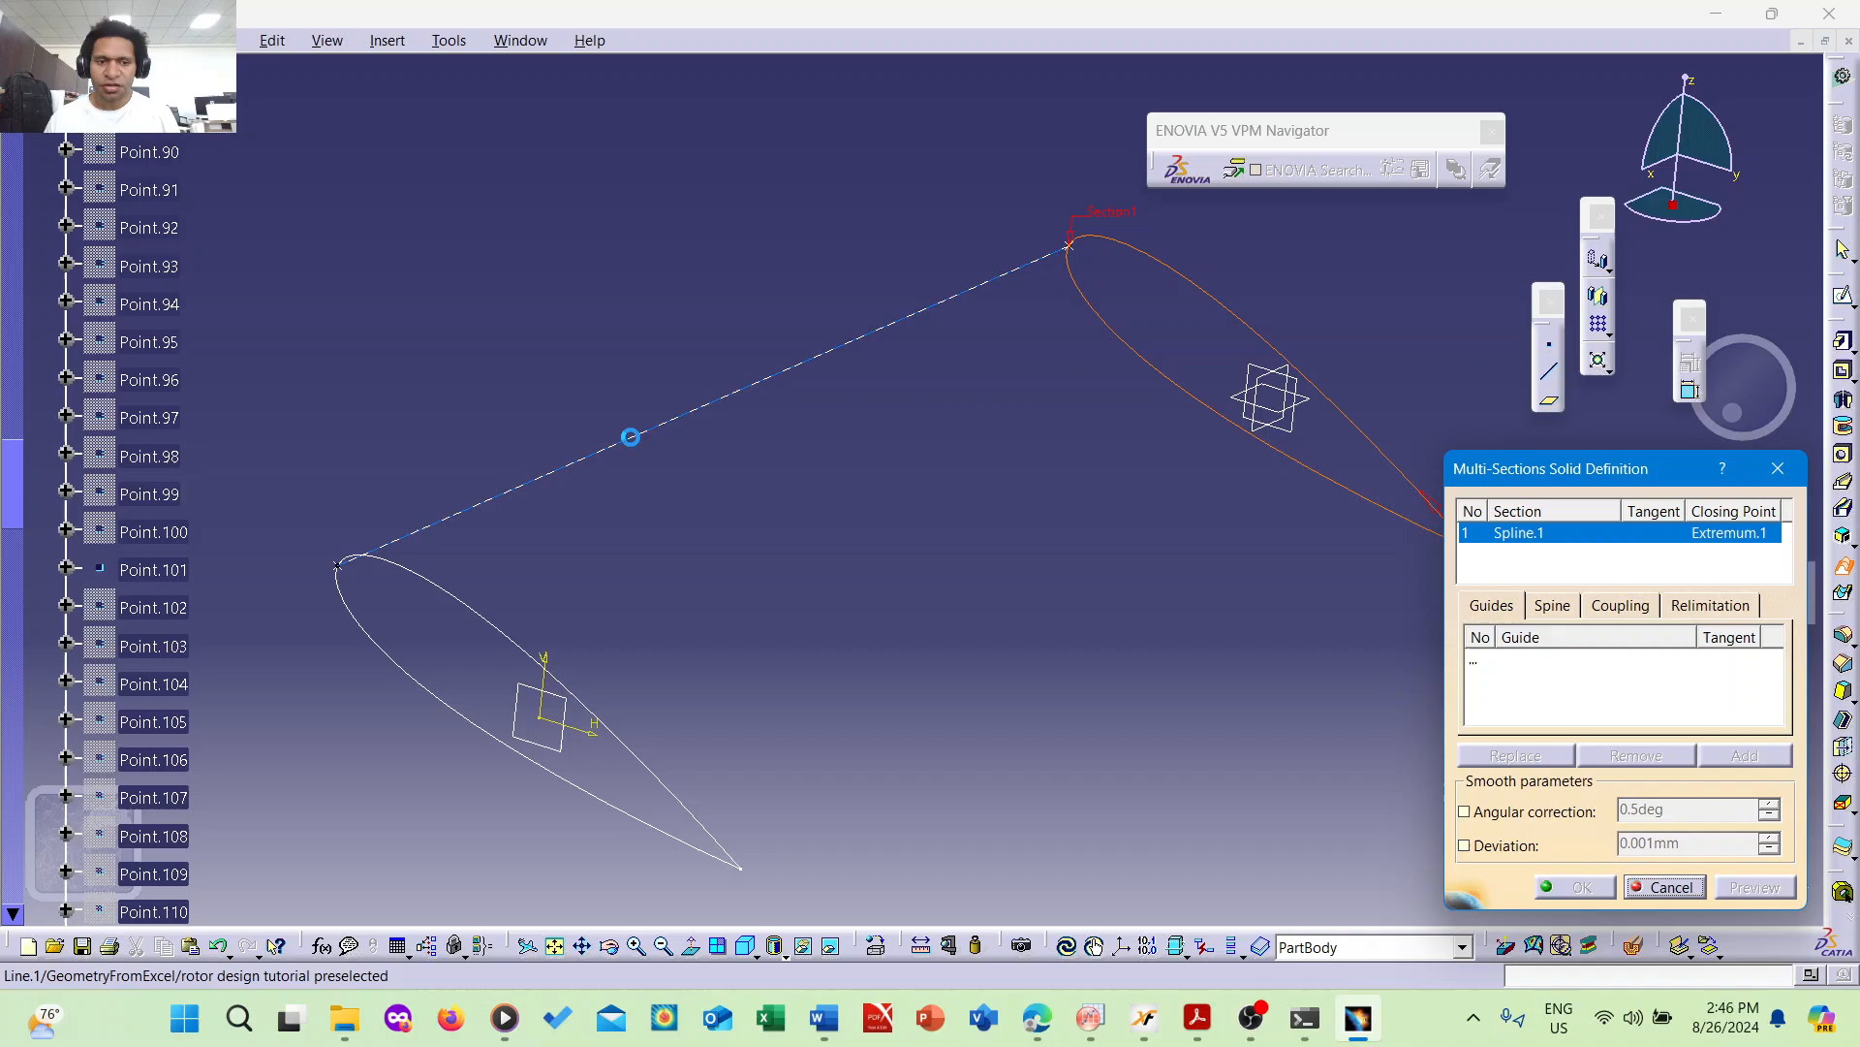
left_click(495, 608)
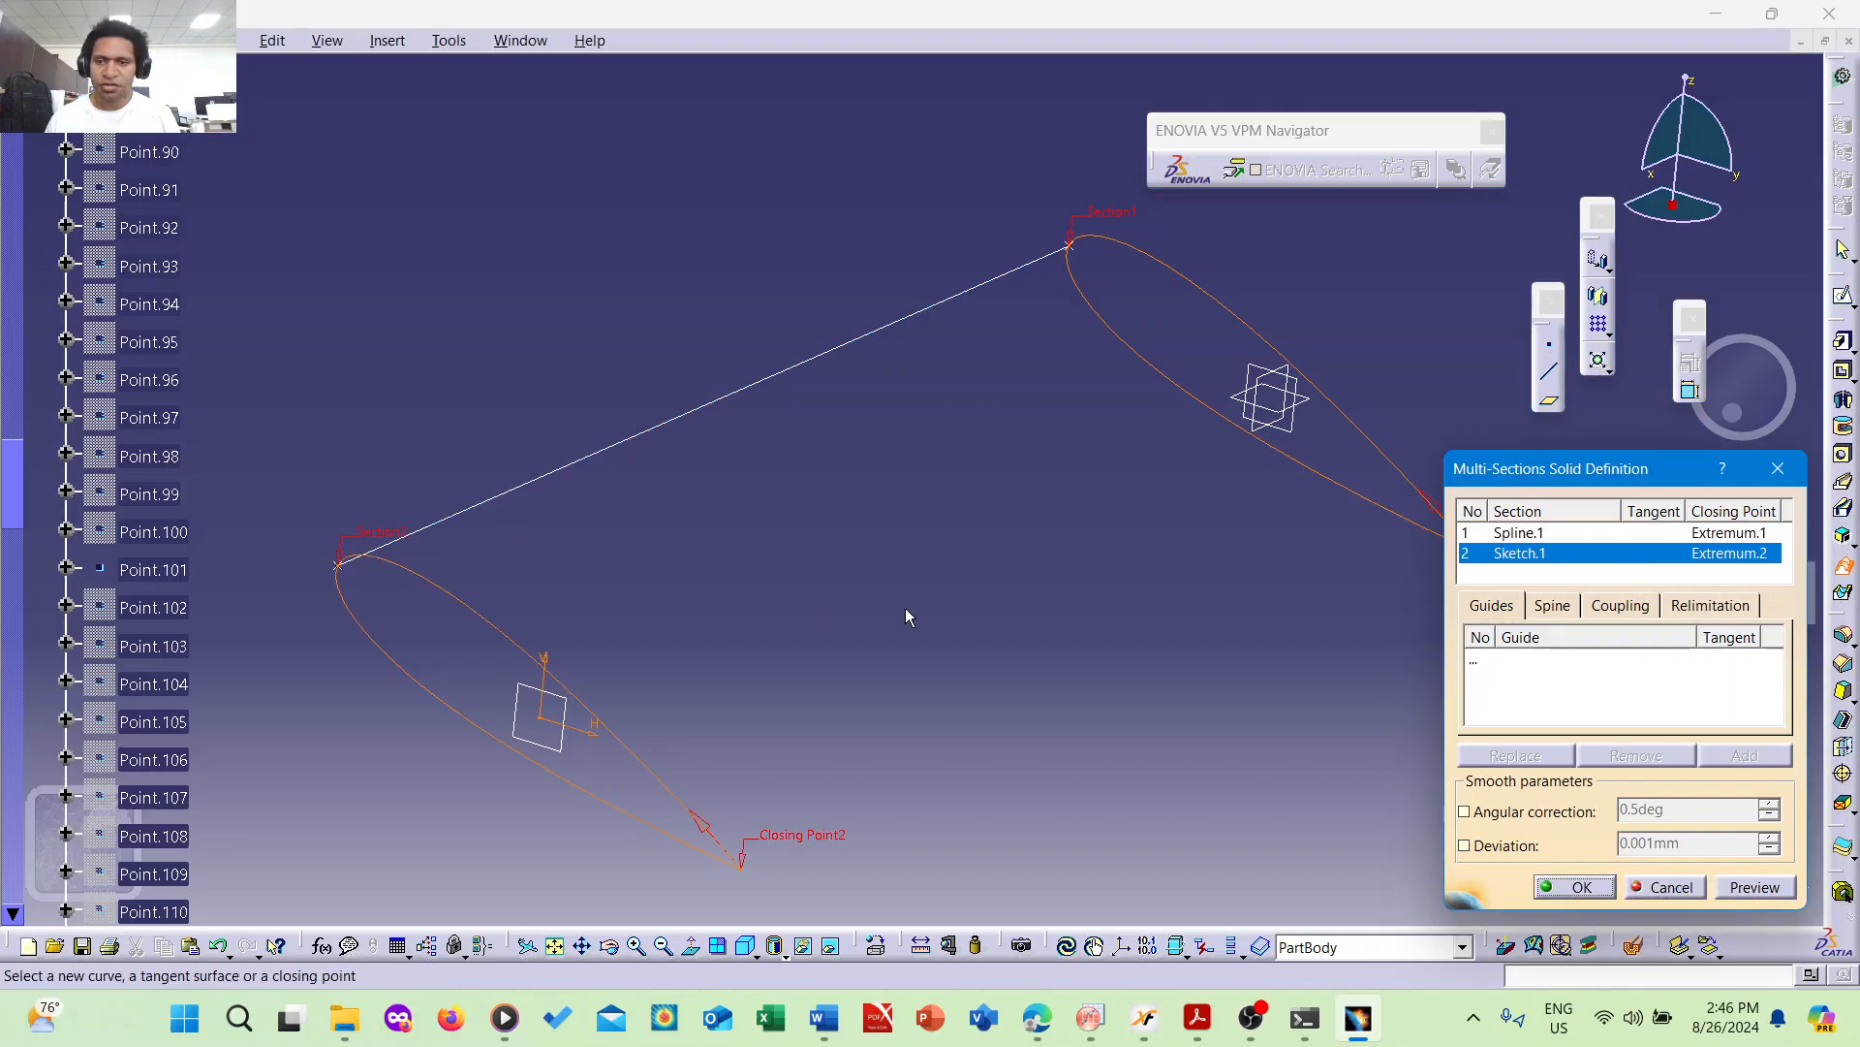
left_click(1505, 663)
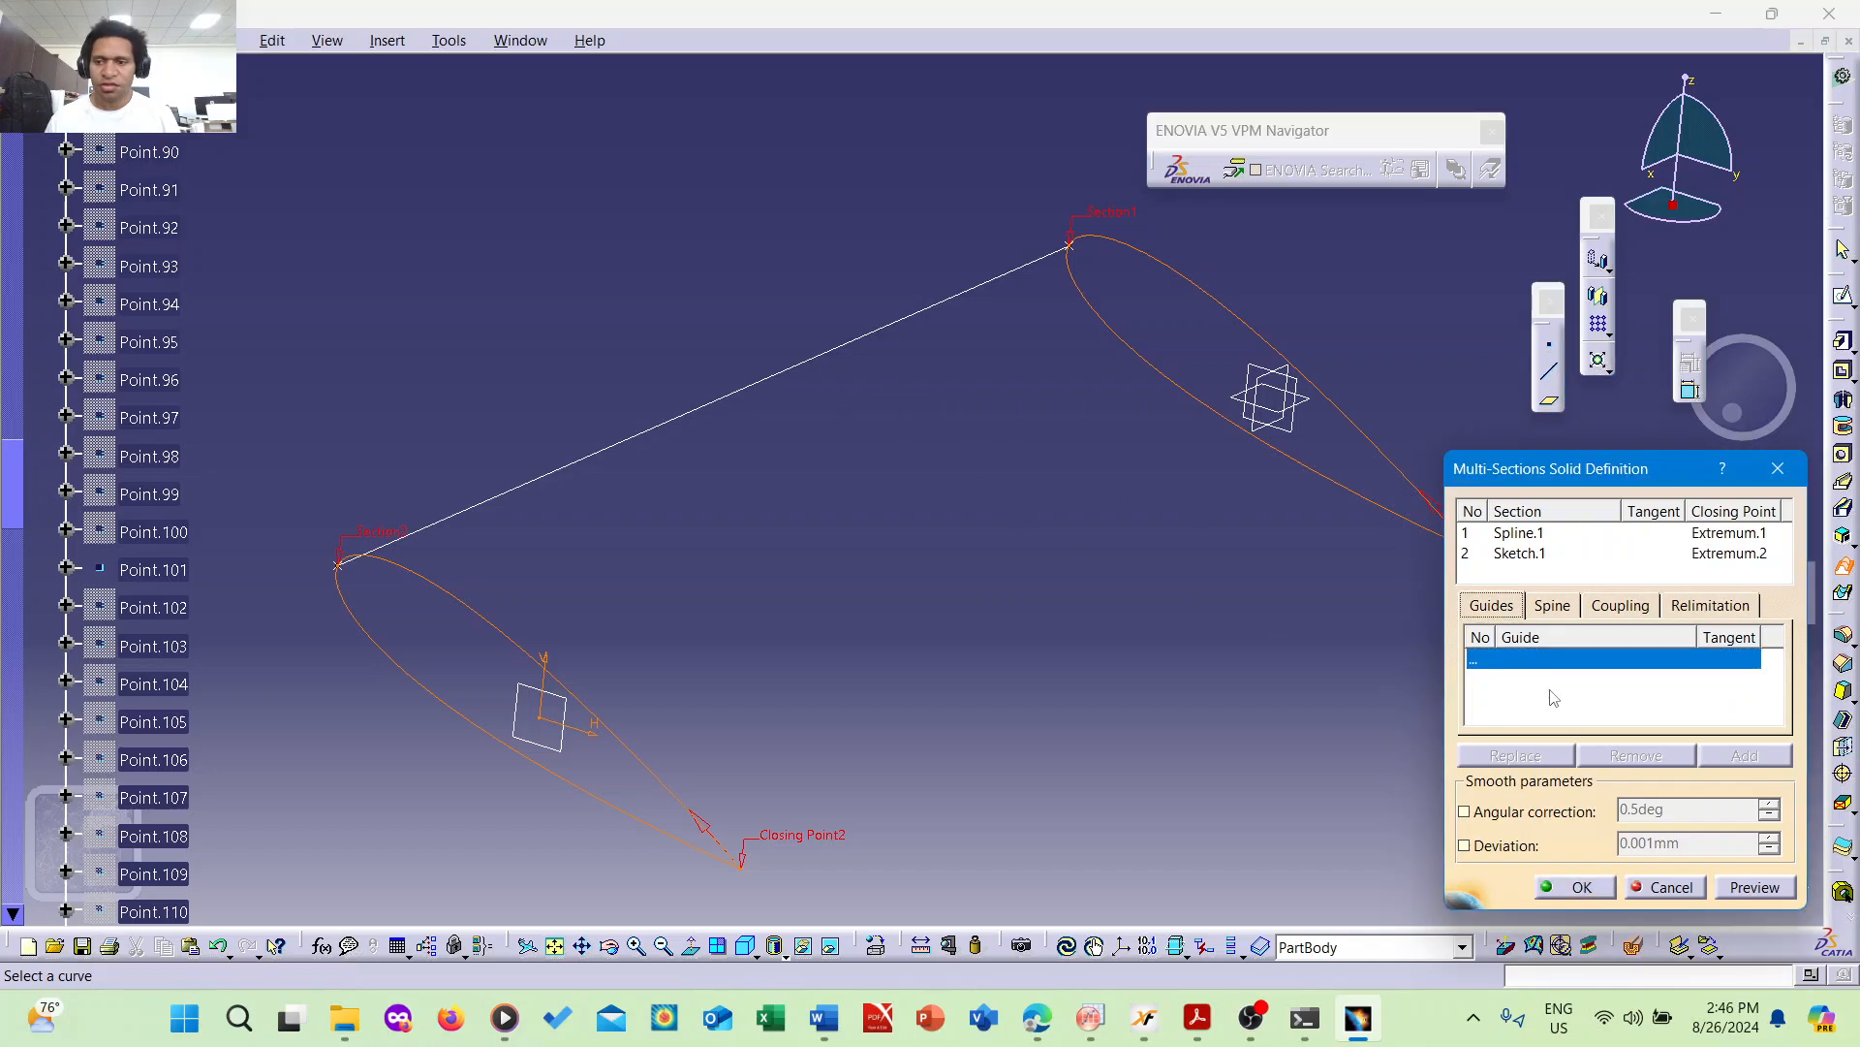
left_click(748, 385)
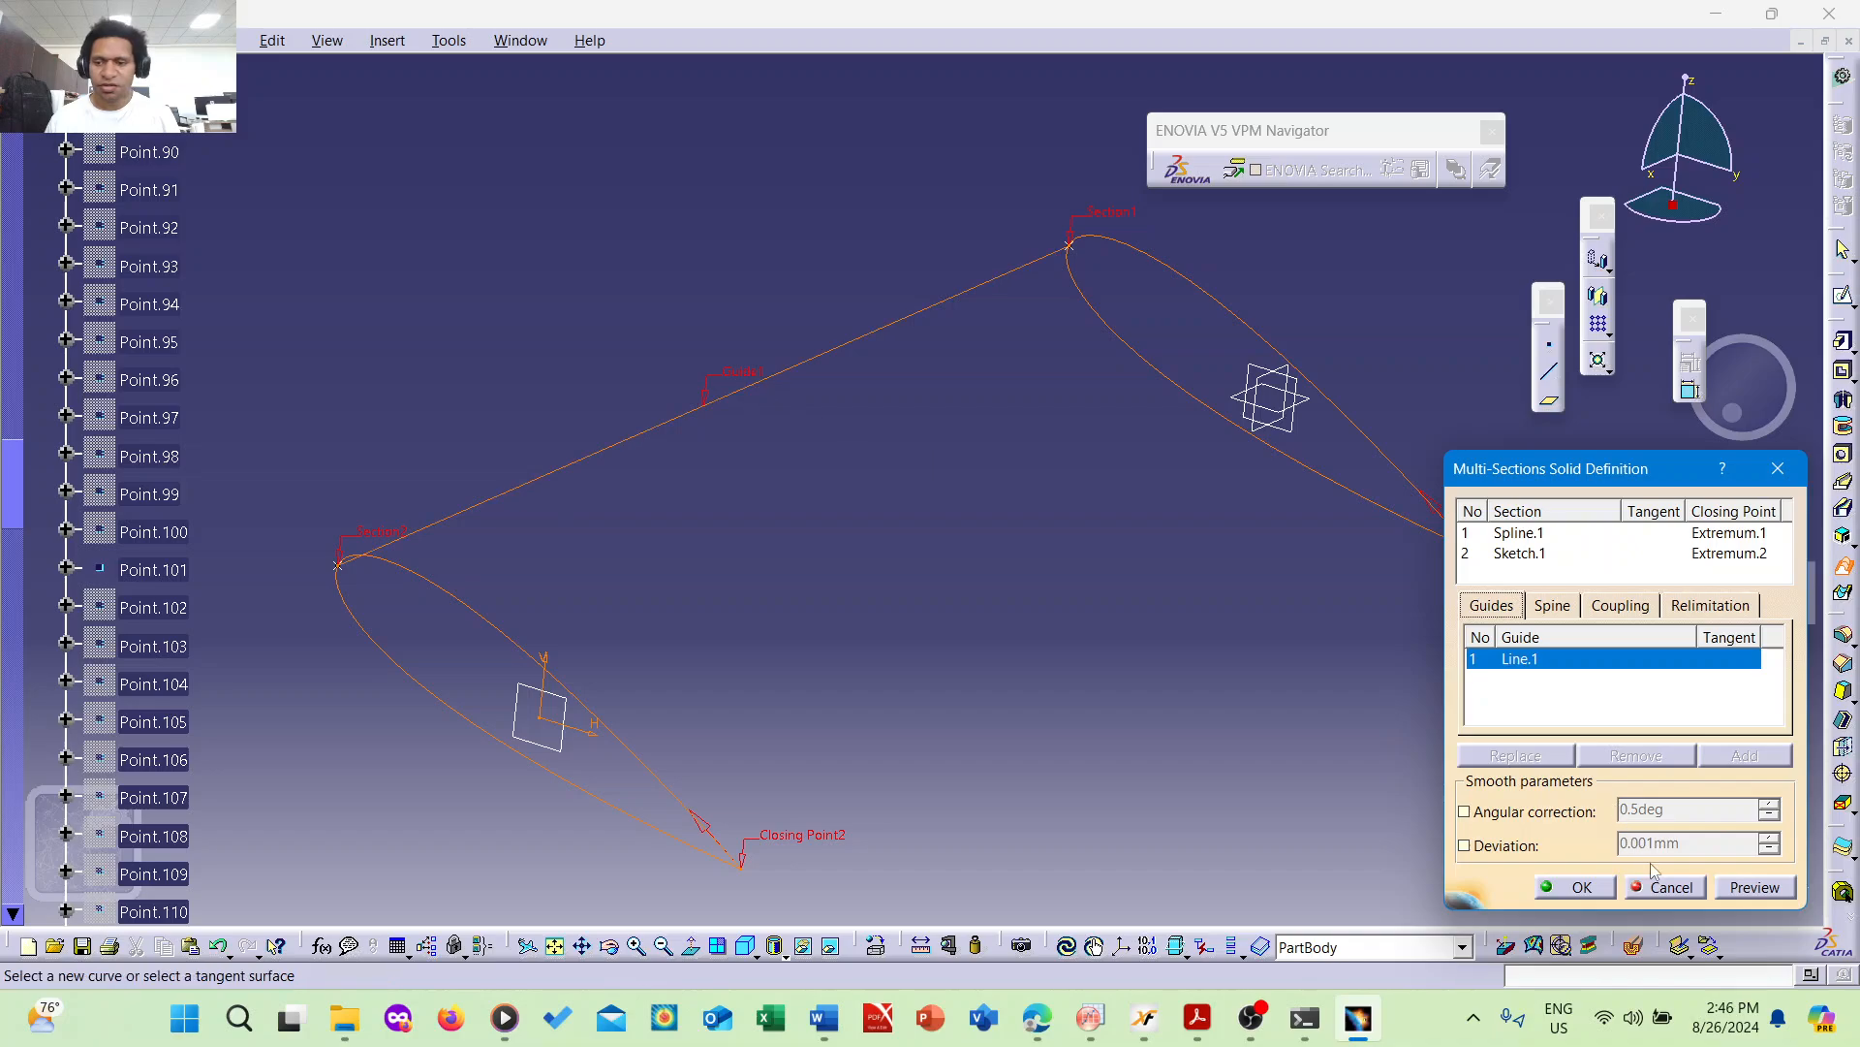
left_click(1781, 890)
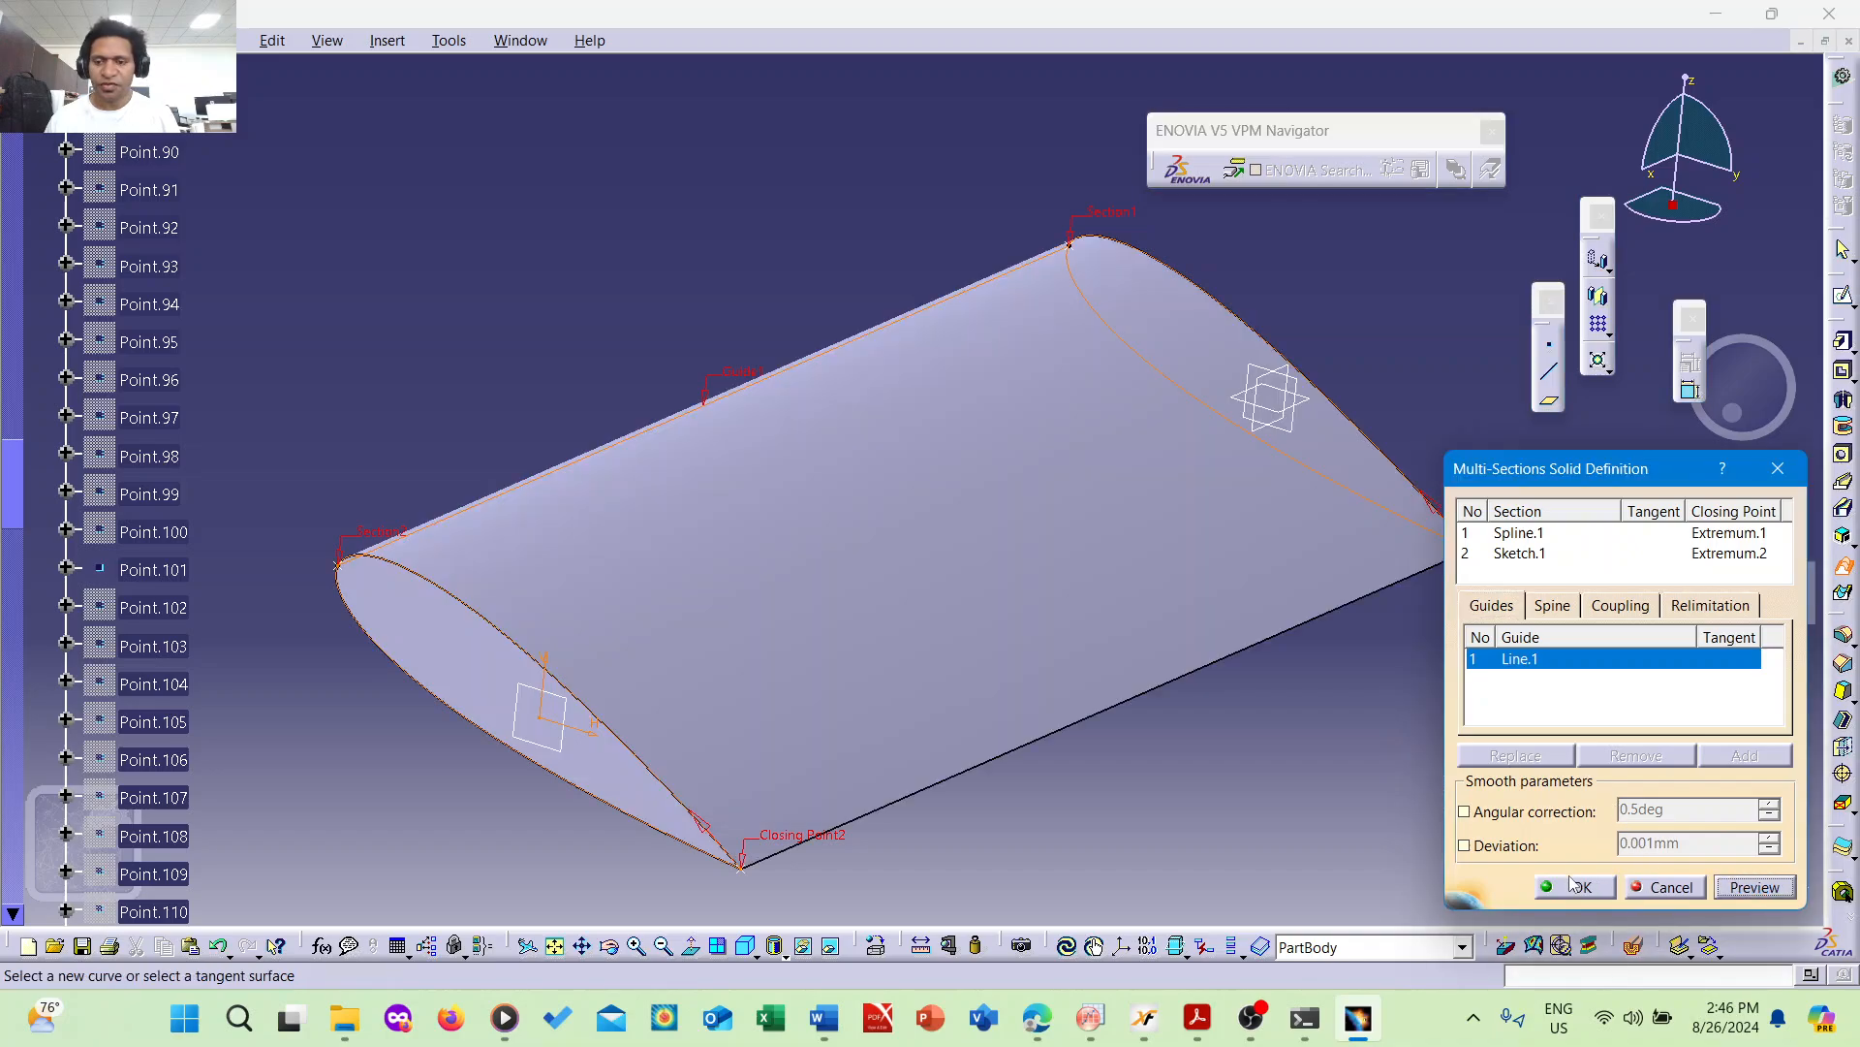
left_click(1573, 886)
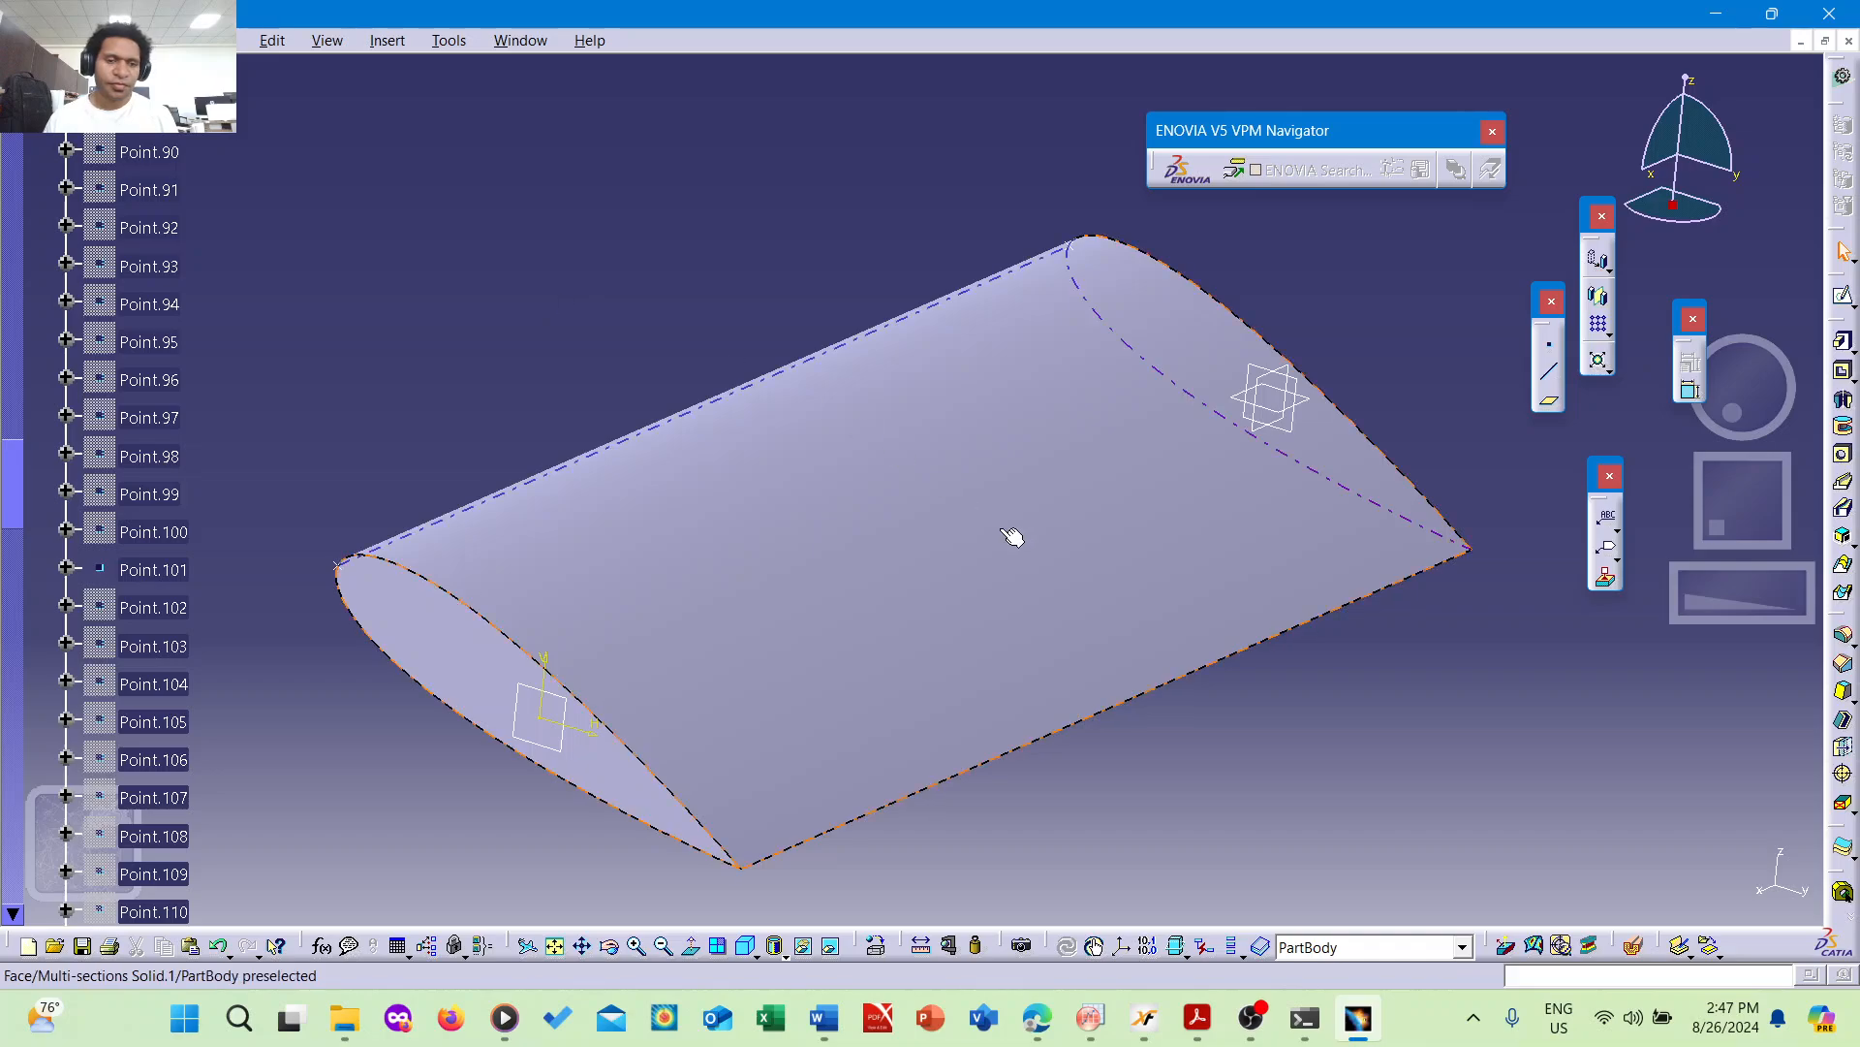
middle_click_drag(1214, 698, 1113, 643, "ctrl")
middle_click_drag(574, 216, 680, 291, "ctrl")
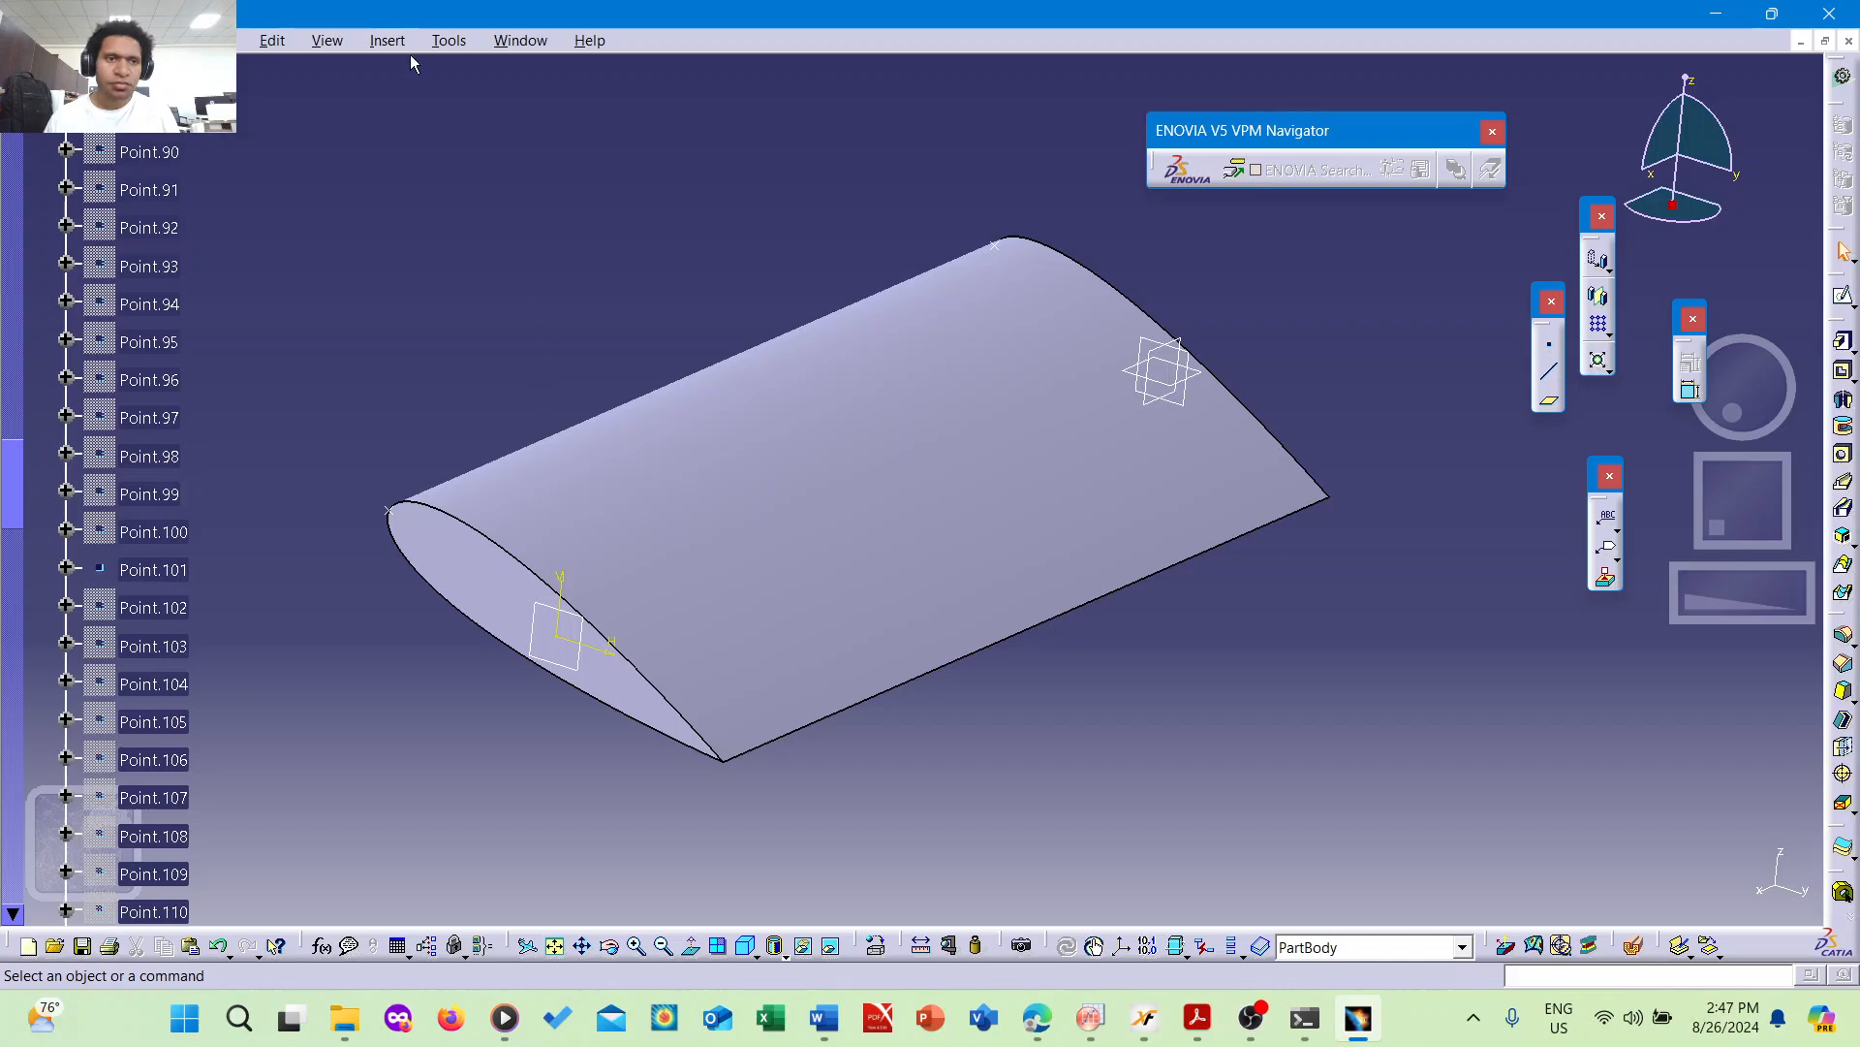
middle_click_drag(739, 237, 755, 282, "ctrl")
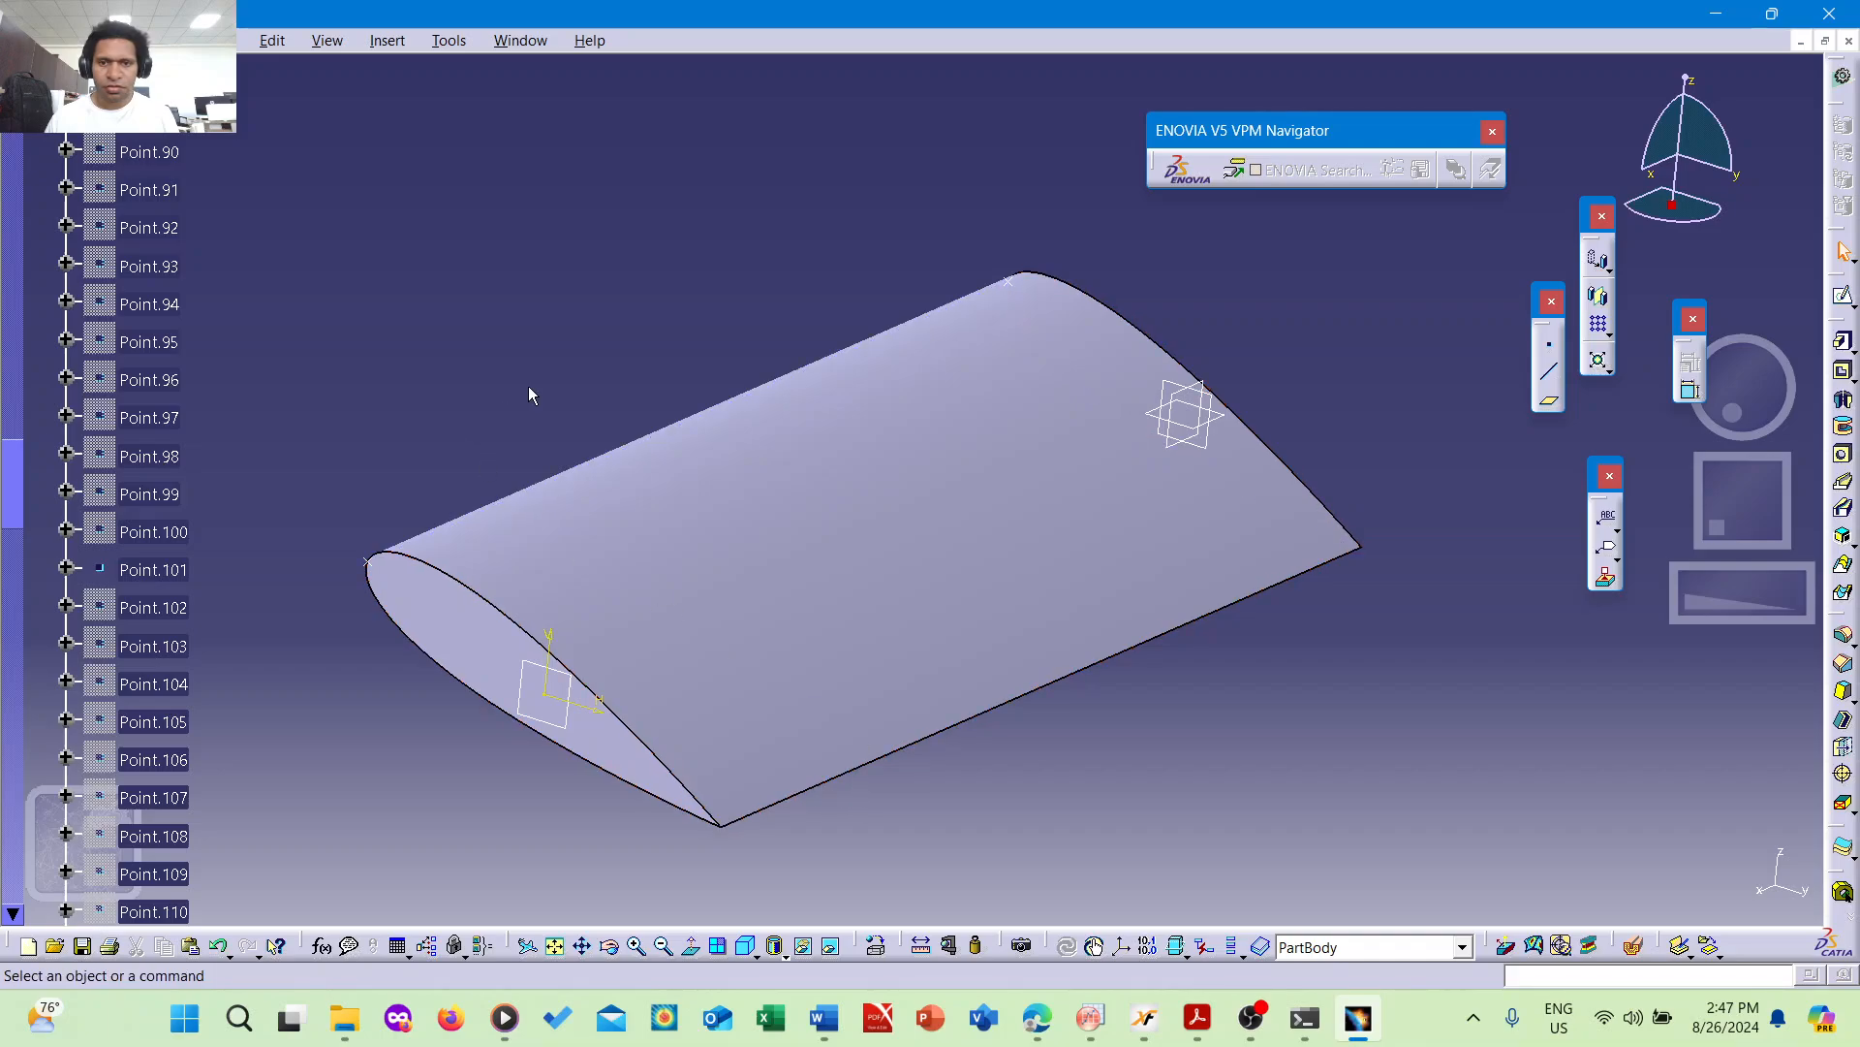
middle_click_drag(527, 395, 560, 436, "ctrl")
middle_click_drag(1229, 446, 1177, 454)
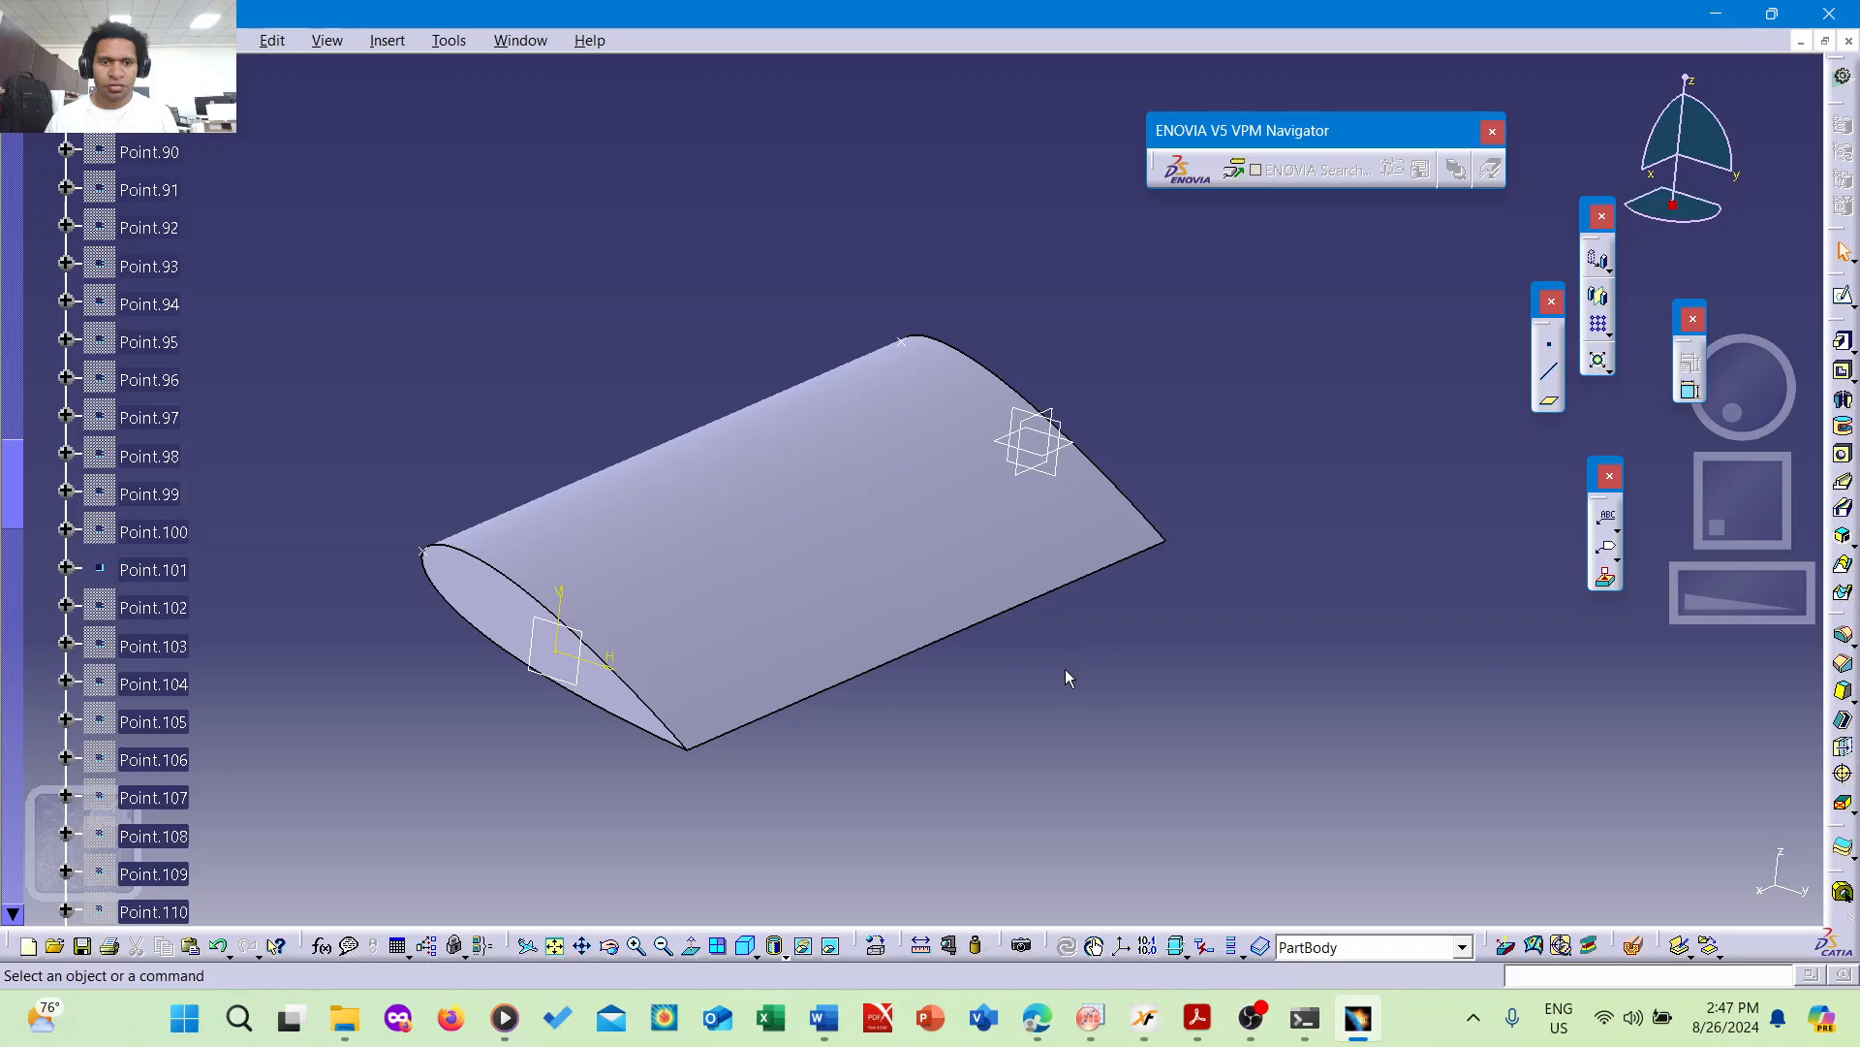
middle_click_drag(1210, 507, 1219, 456, "ctrl")
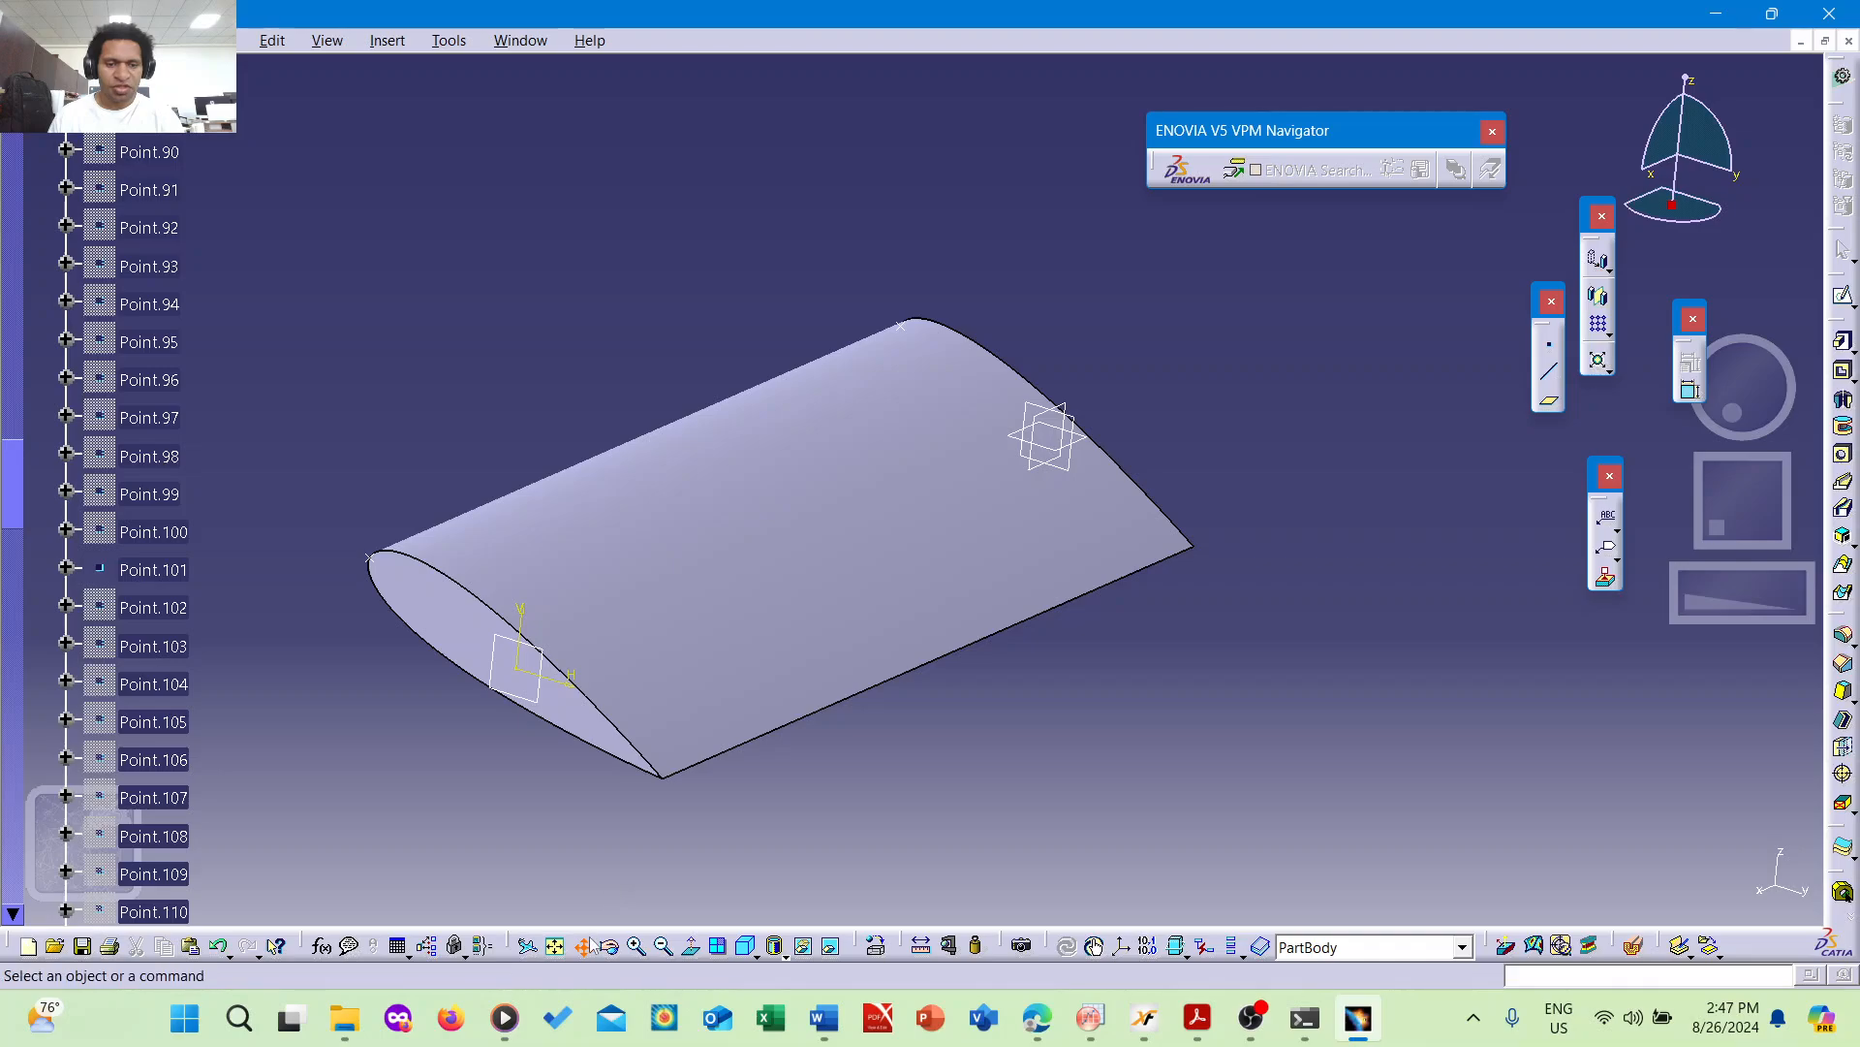
scroll(1202, 390, "up", 1)
middle_click_drag(1202, 389, 1196, 430)
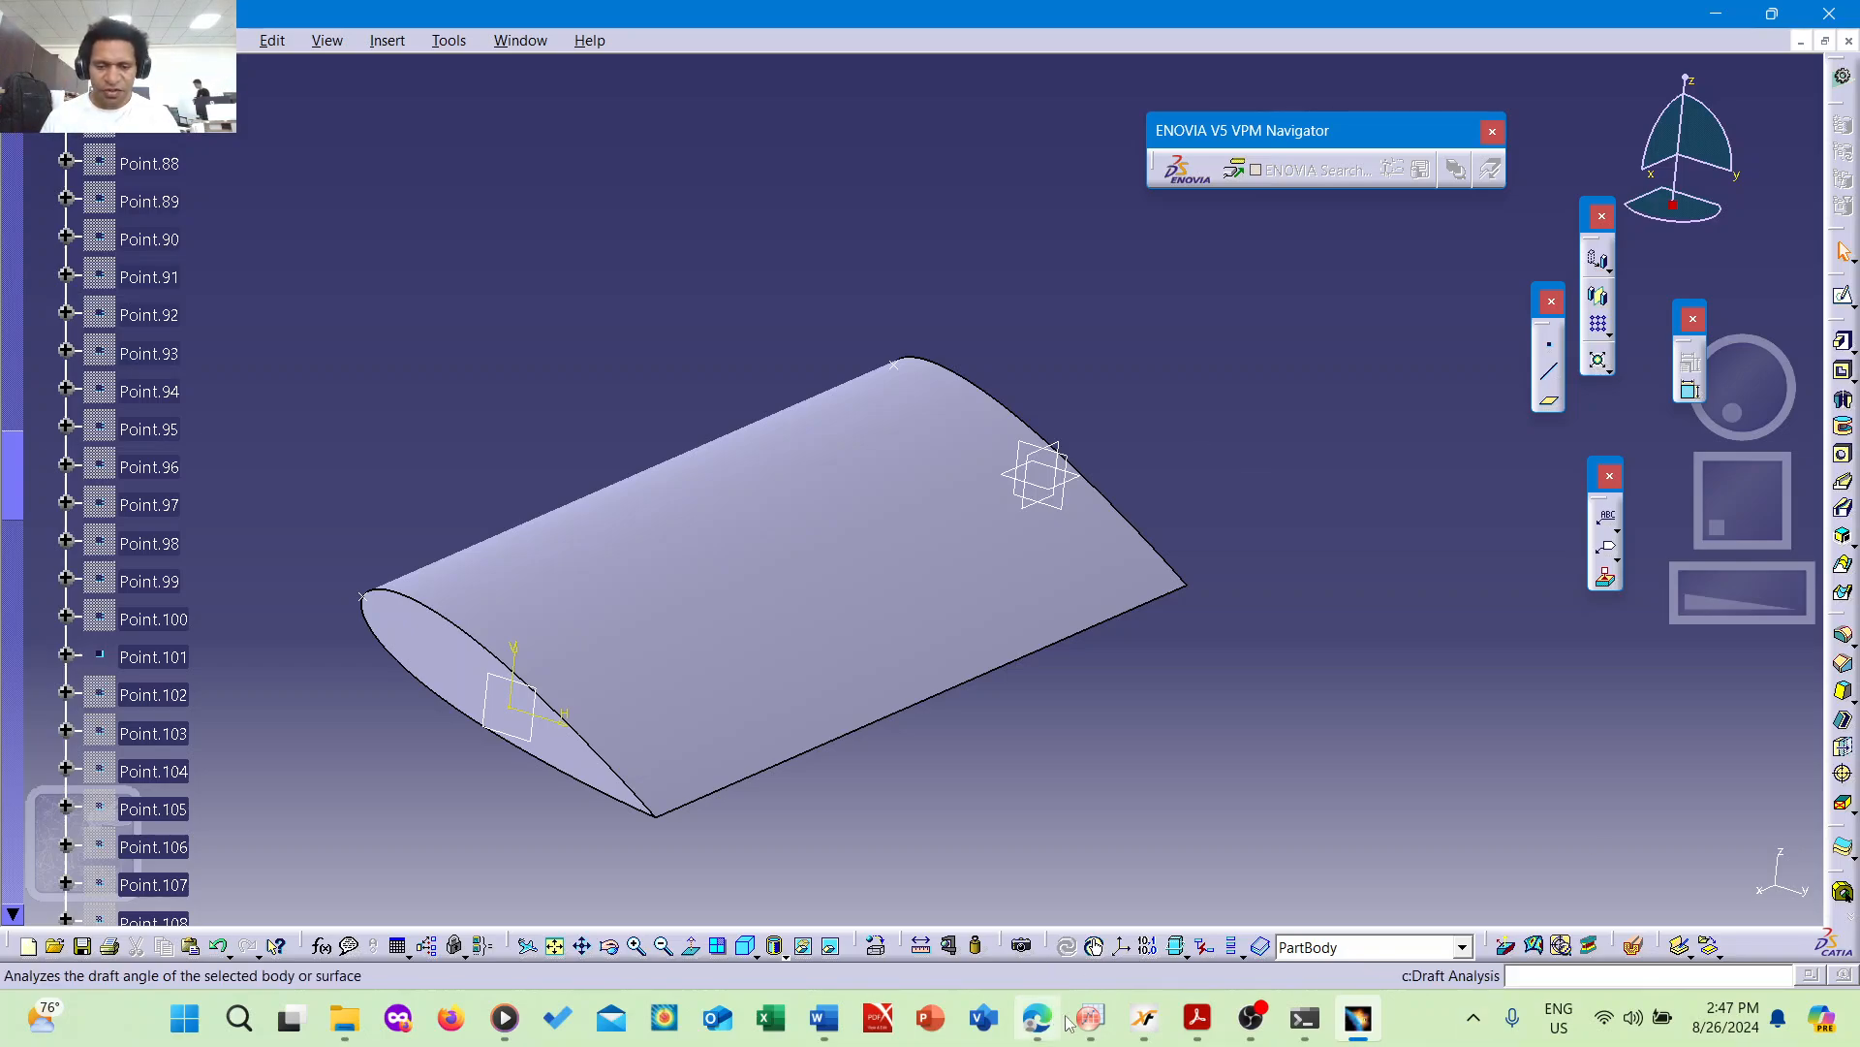
- Switch to the rotor paper in Adobe Acrobat Reader, review the rotor model figure and section 2.1 dimensions, and return to CATIA
left_click(1200, 1017)
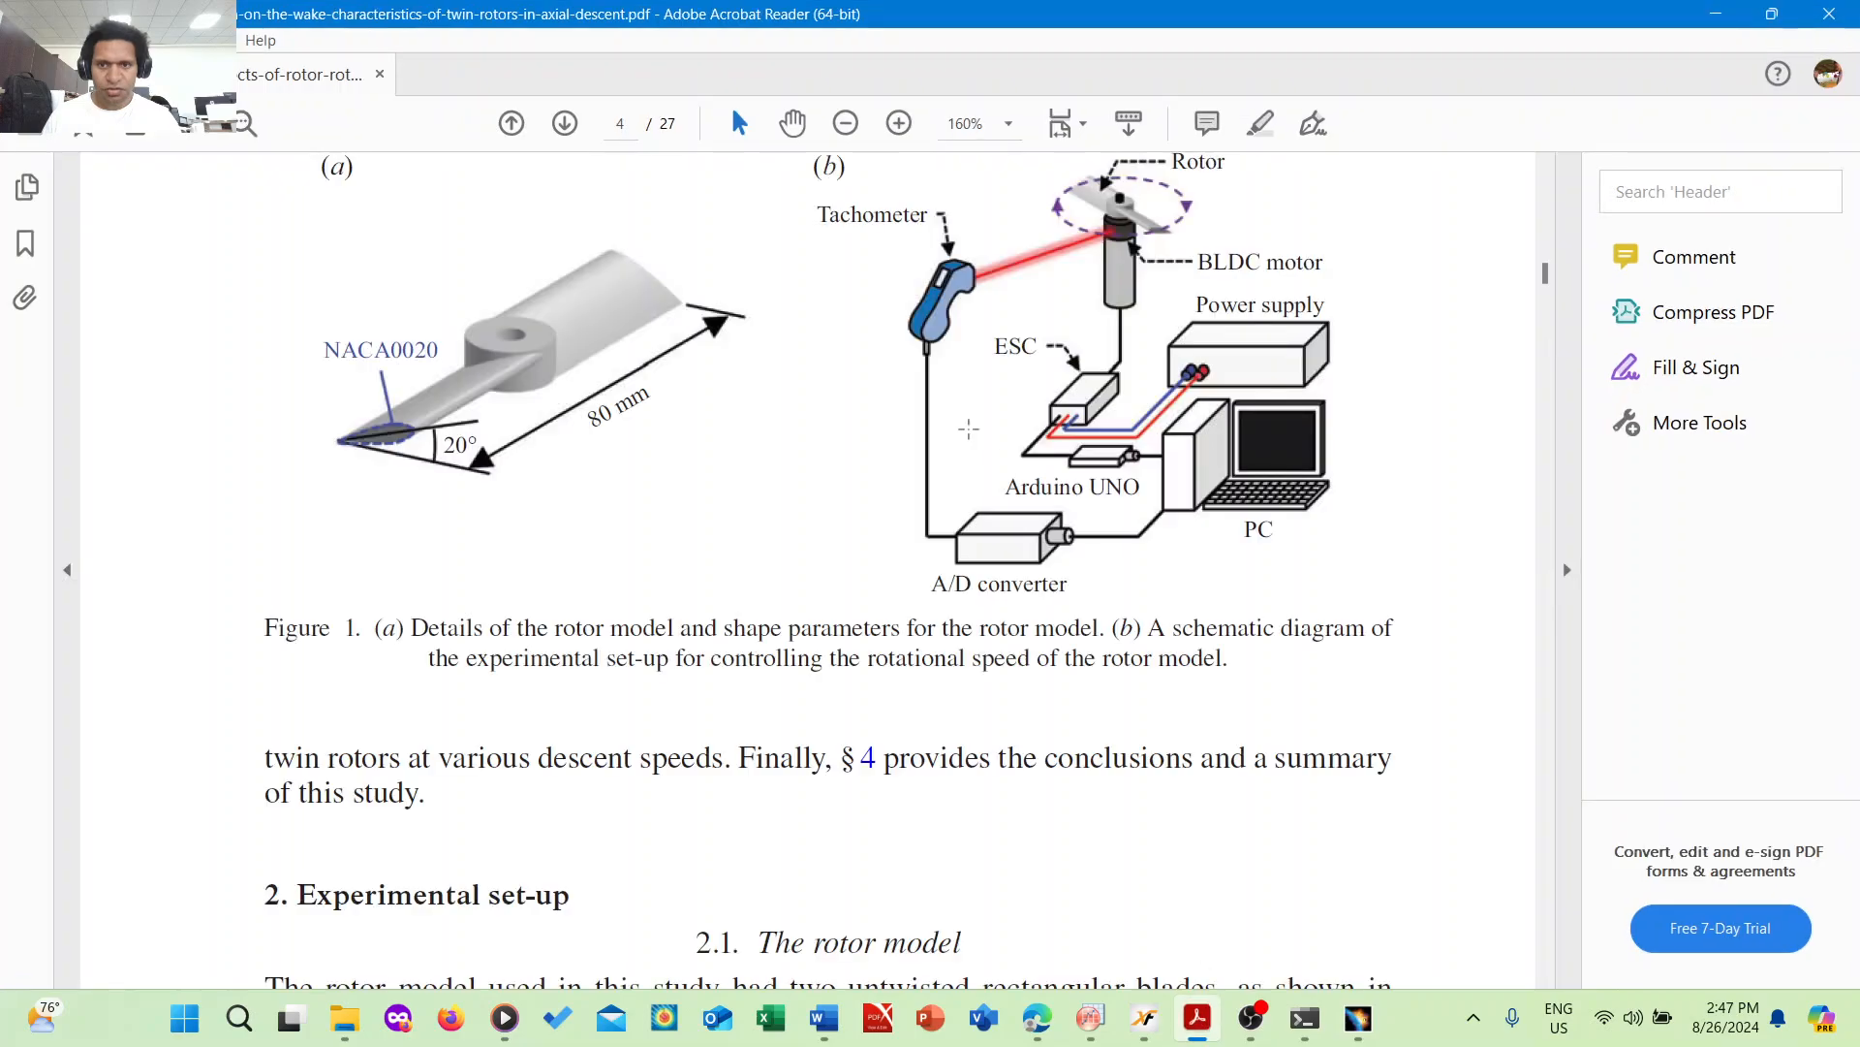
scroll(649, 501, "down", 3)
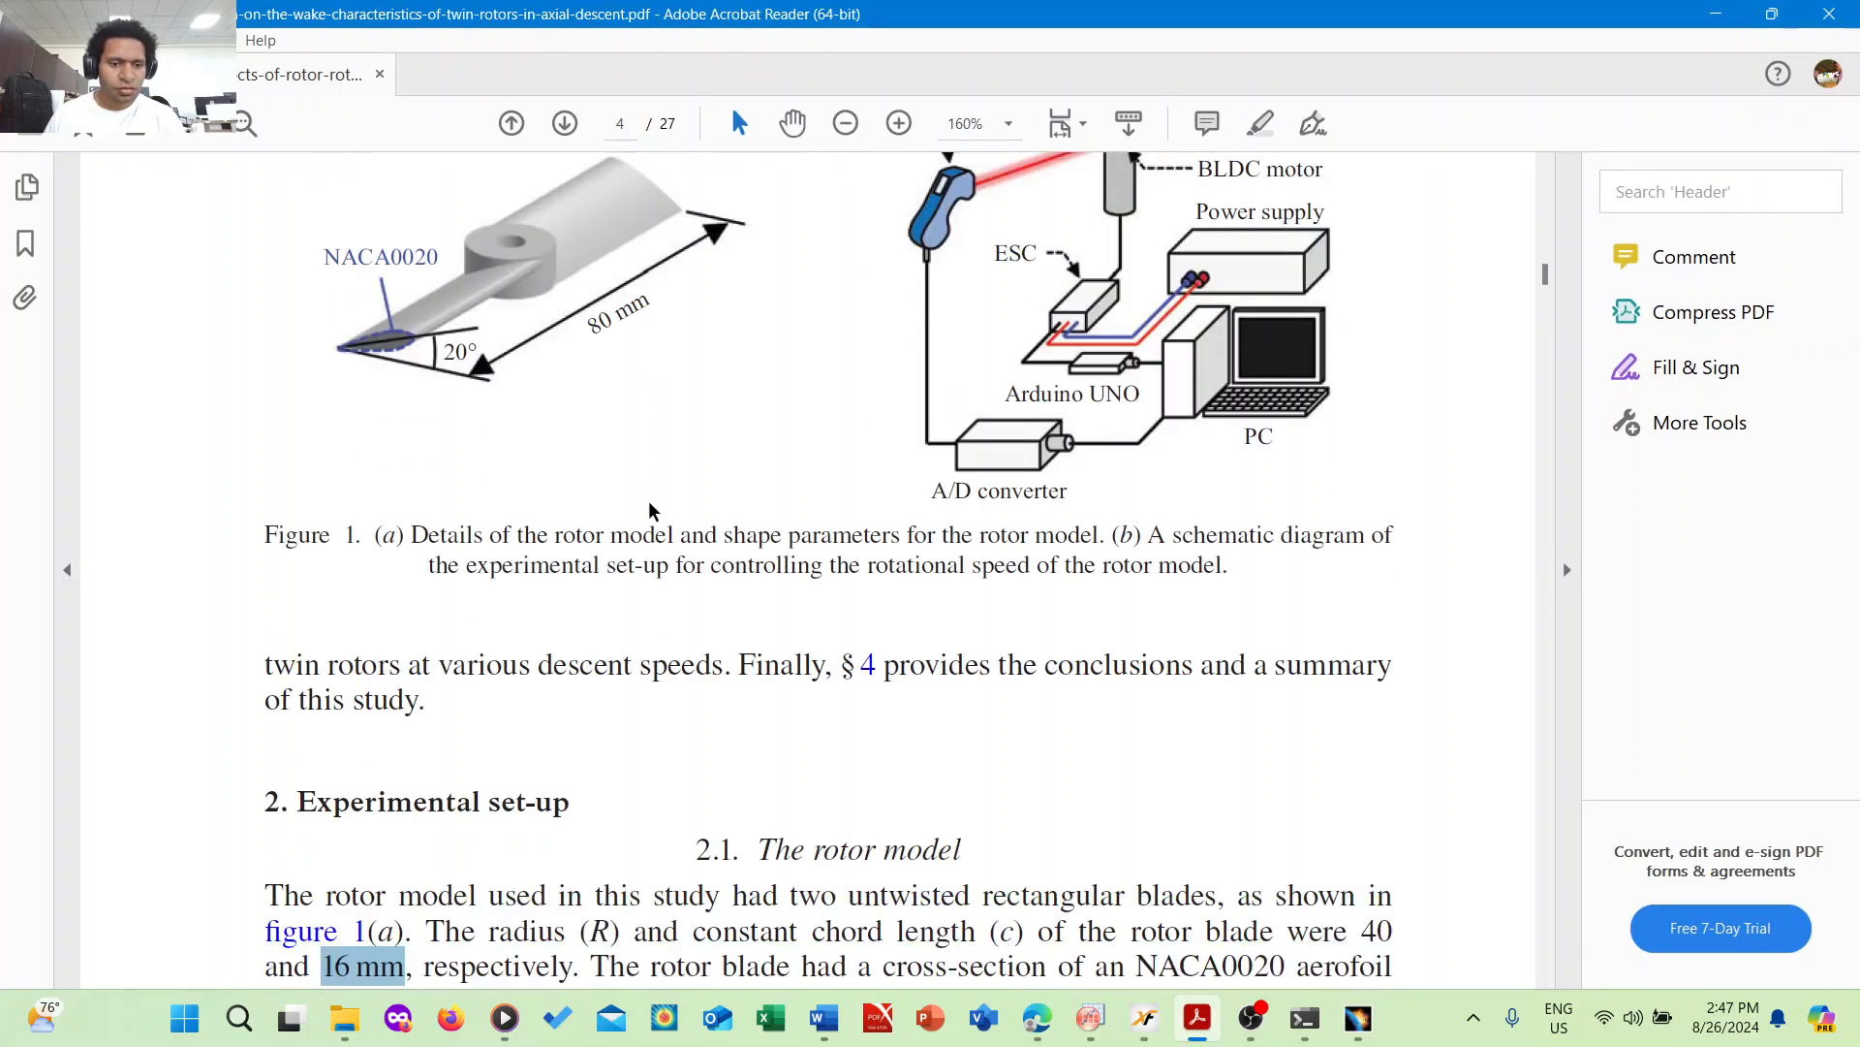
scroll(650, 501, "down", 1)
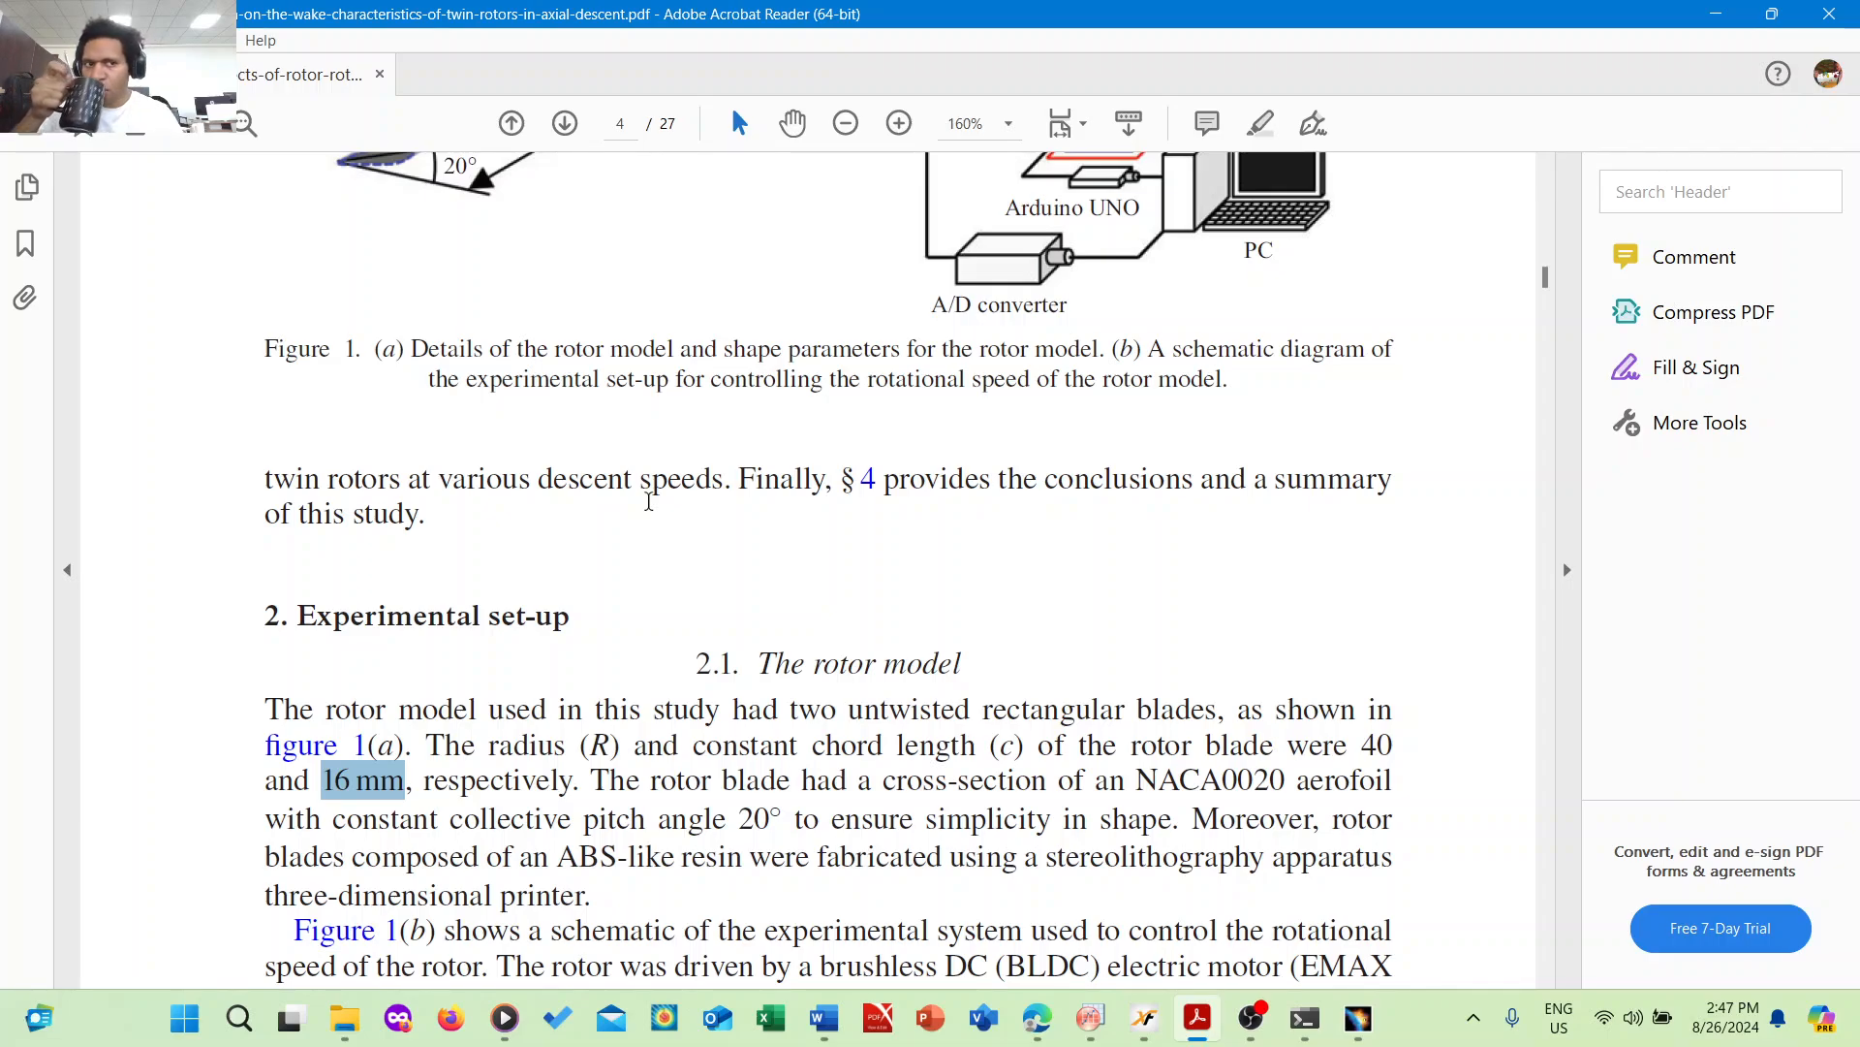
scroll(649, 501, "up", 3)
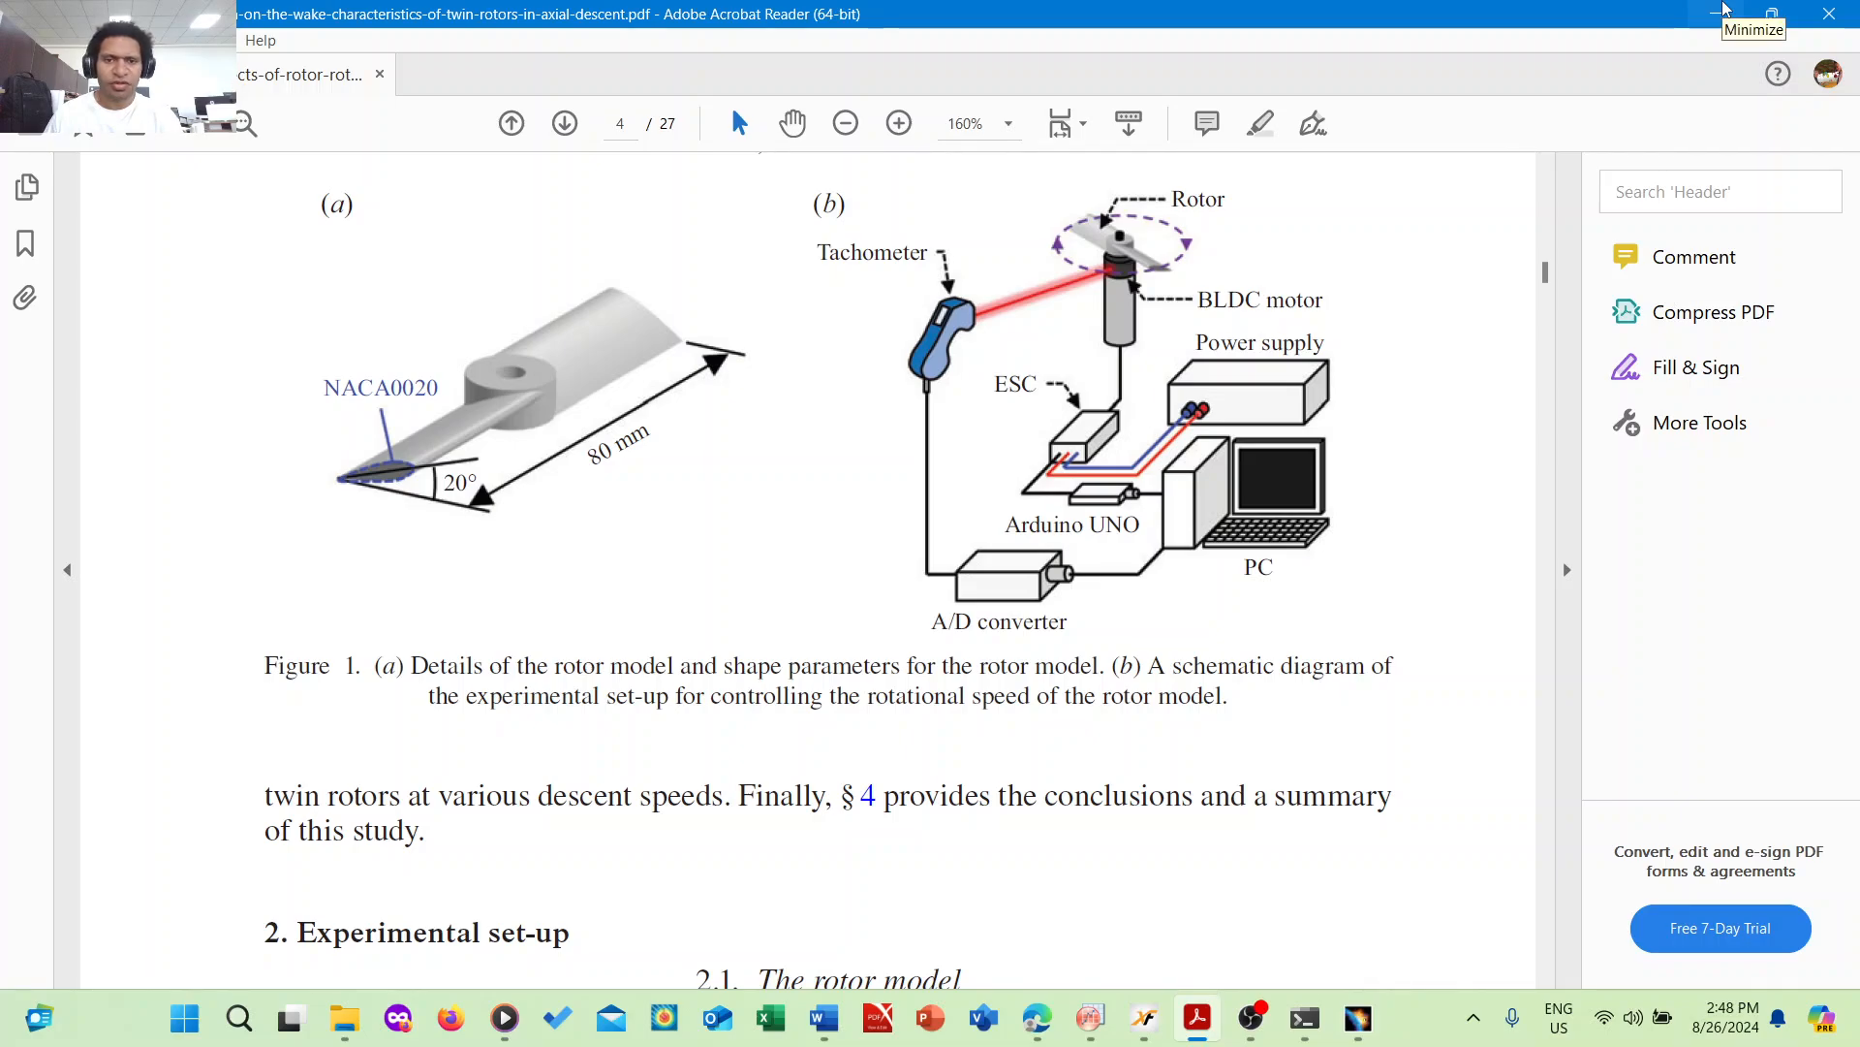
left_click(1724, 11)
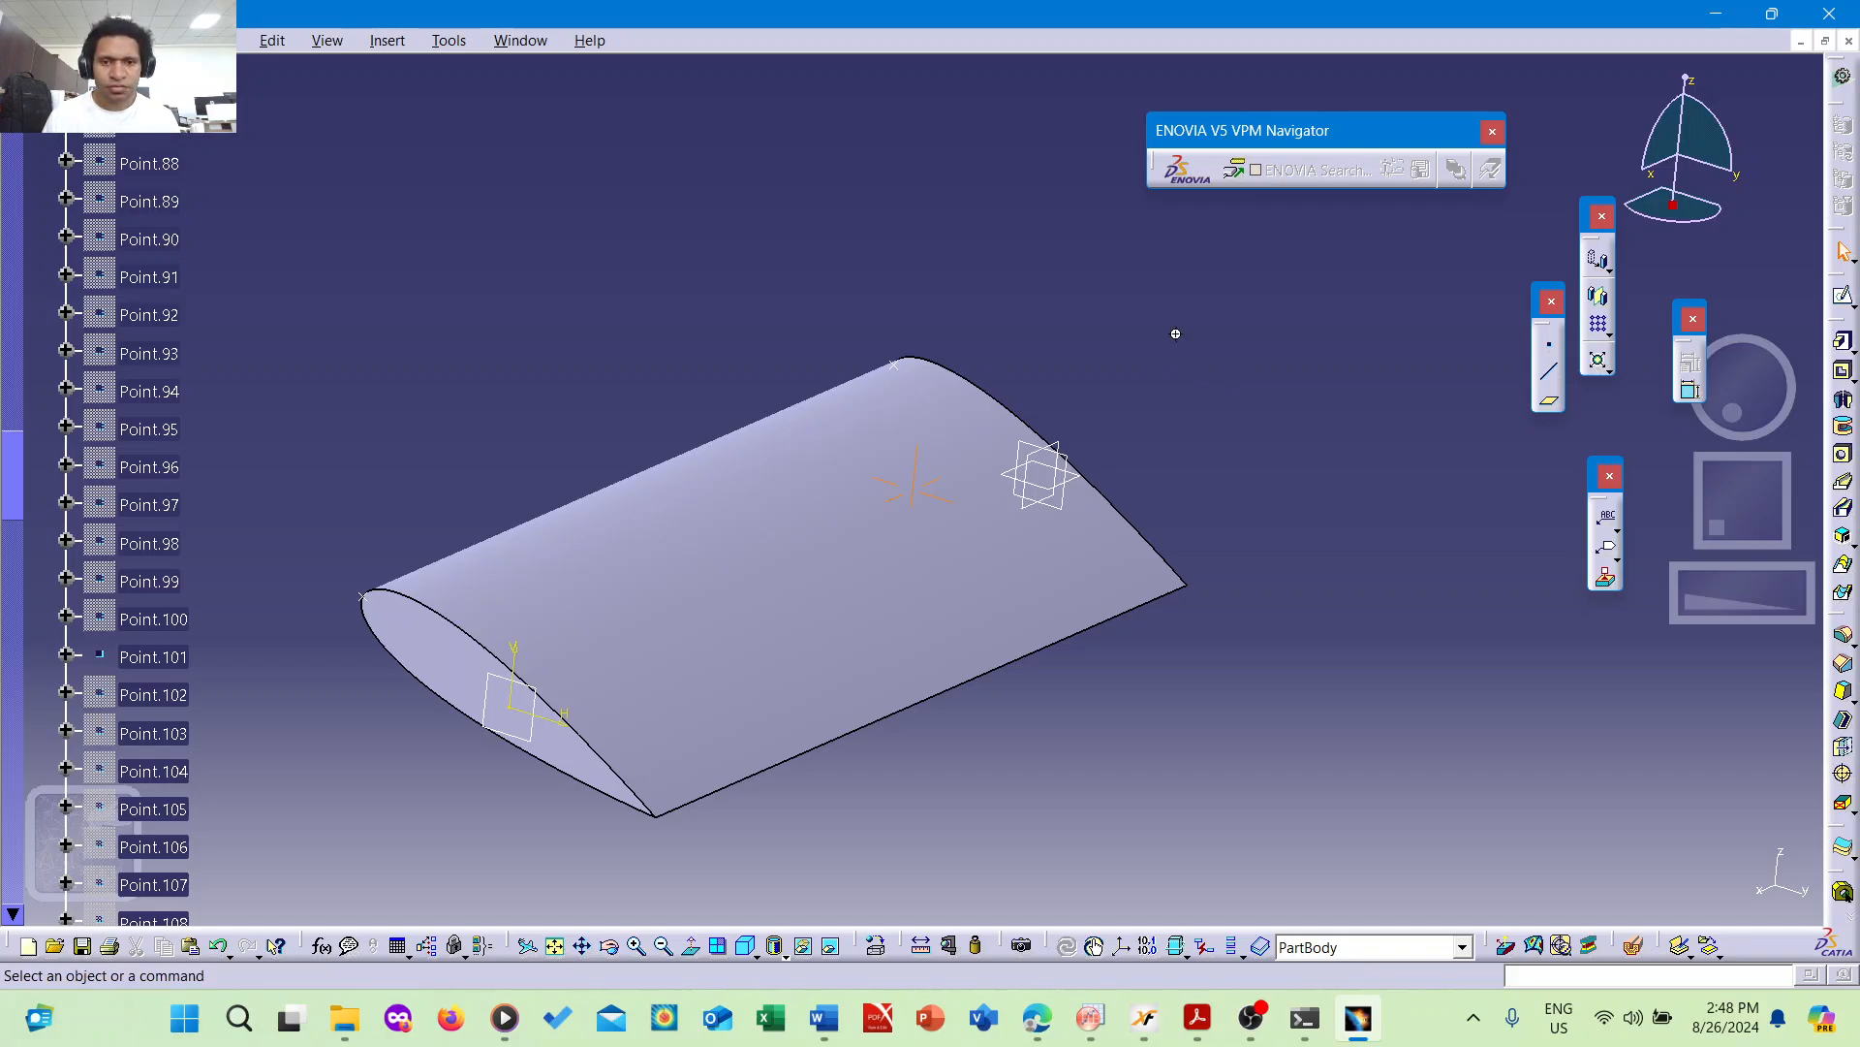
- Start a circular pattern of the current blade solid with the Z Axis as its reference direction
middle_click_drag(1170, 341, 1127, 308)
mouse_move(890, 245)
middle_mouse_down()
mouse_move(893, 276)
mouse_move(947, 219)
mouse_move(968, 270)
mouse_move(1050, 310)
middle_mouse_up()
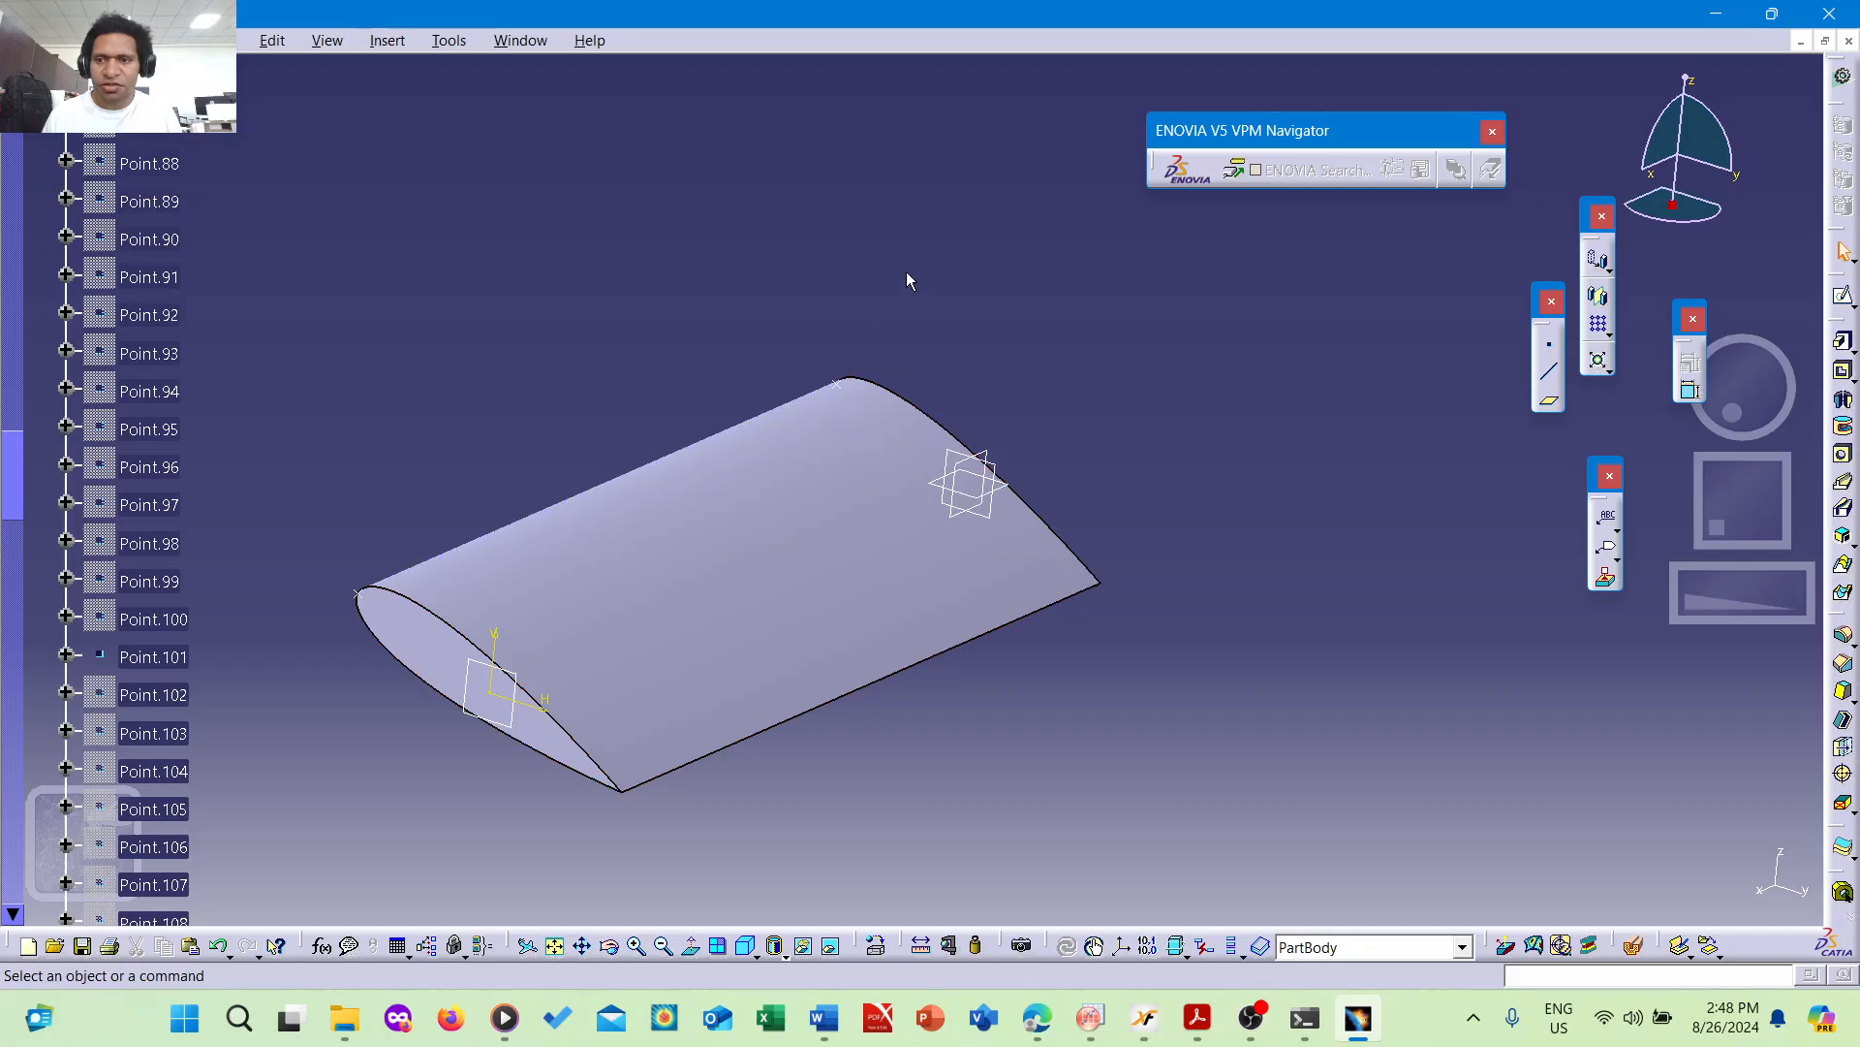
left_click(1609, 335)
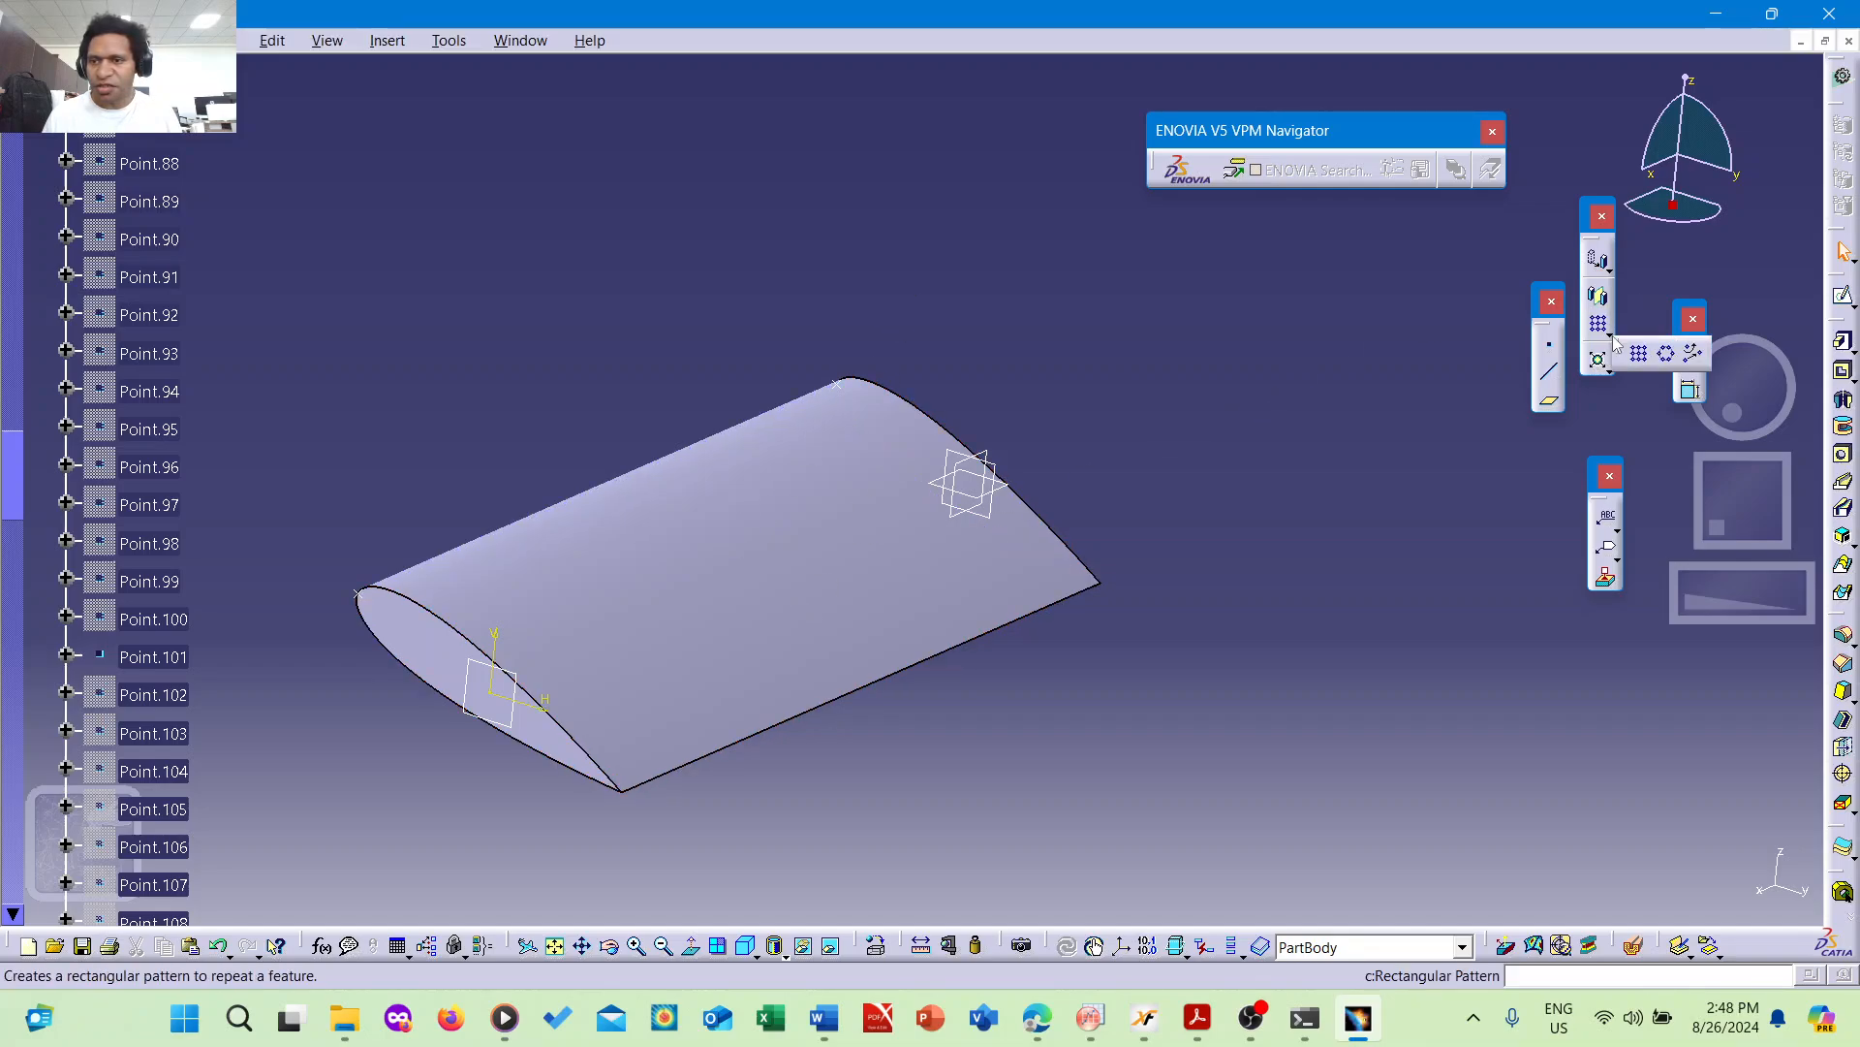
left_click(1668, 356)
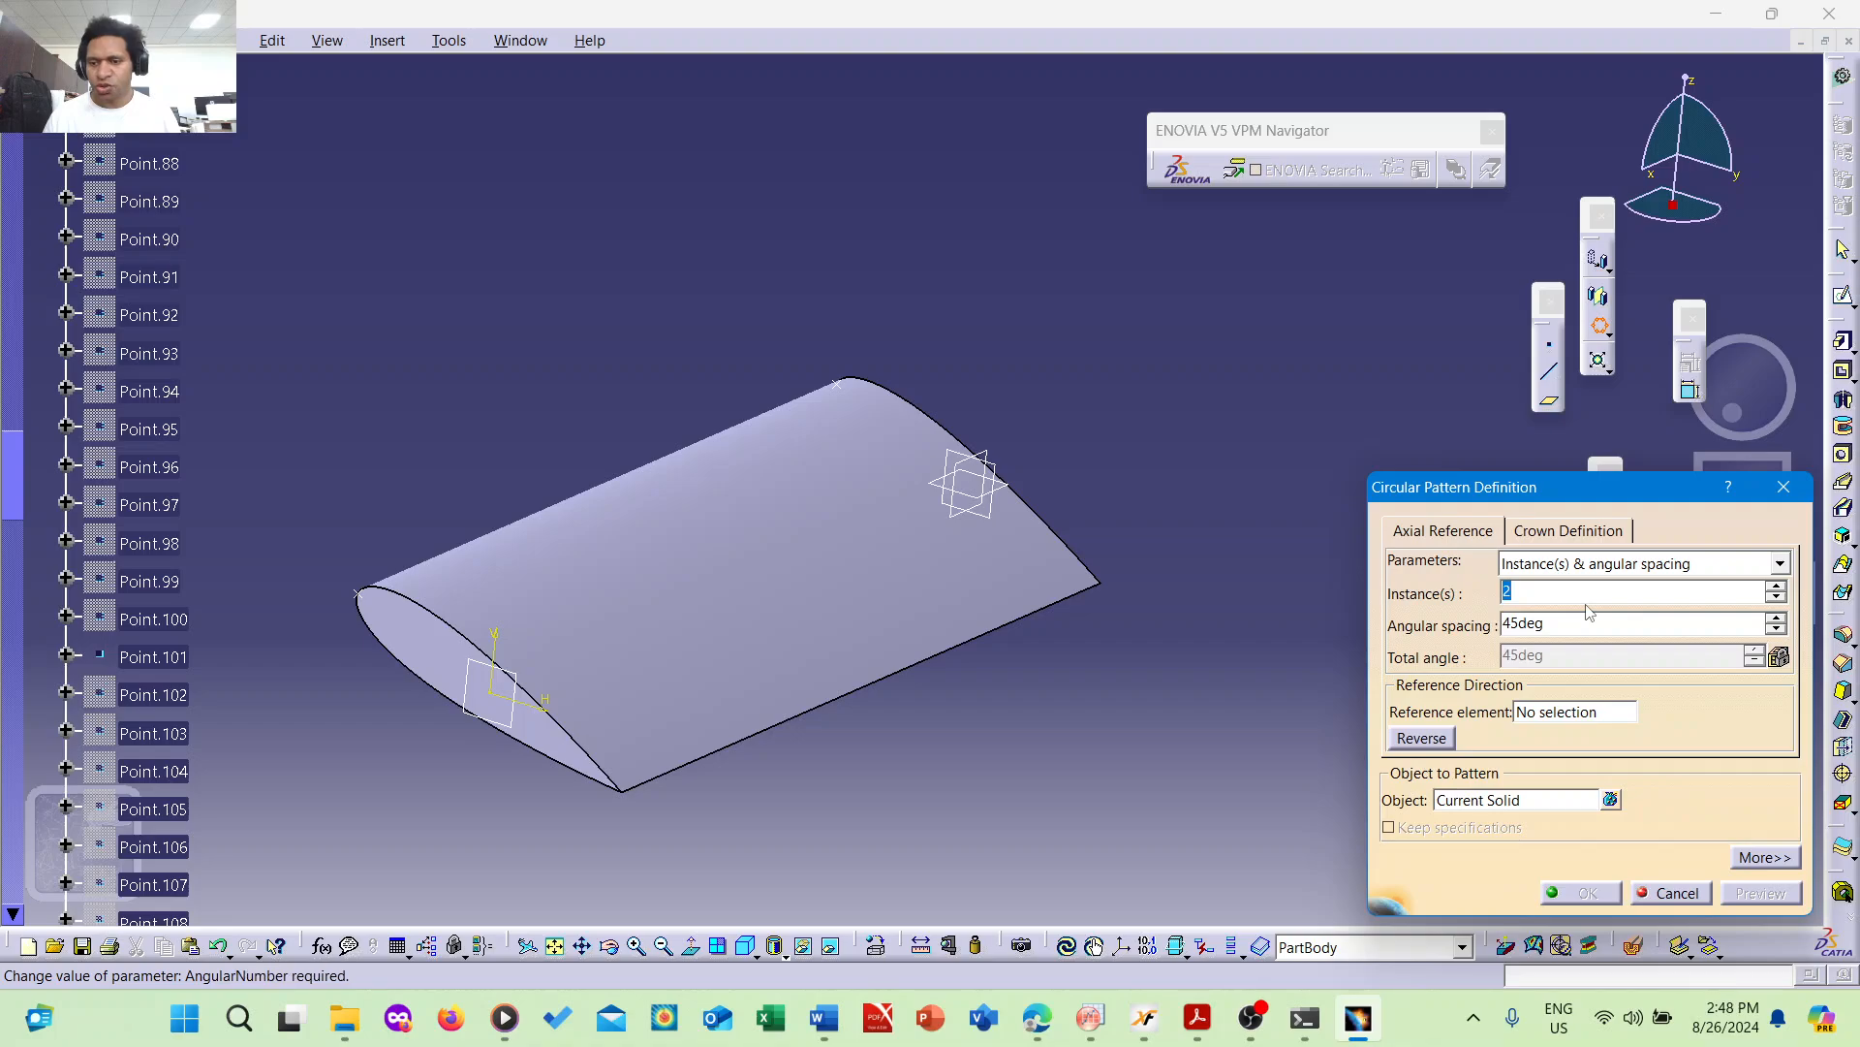
right_click(1569, 713)
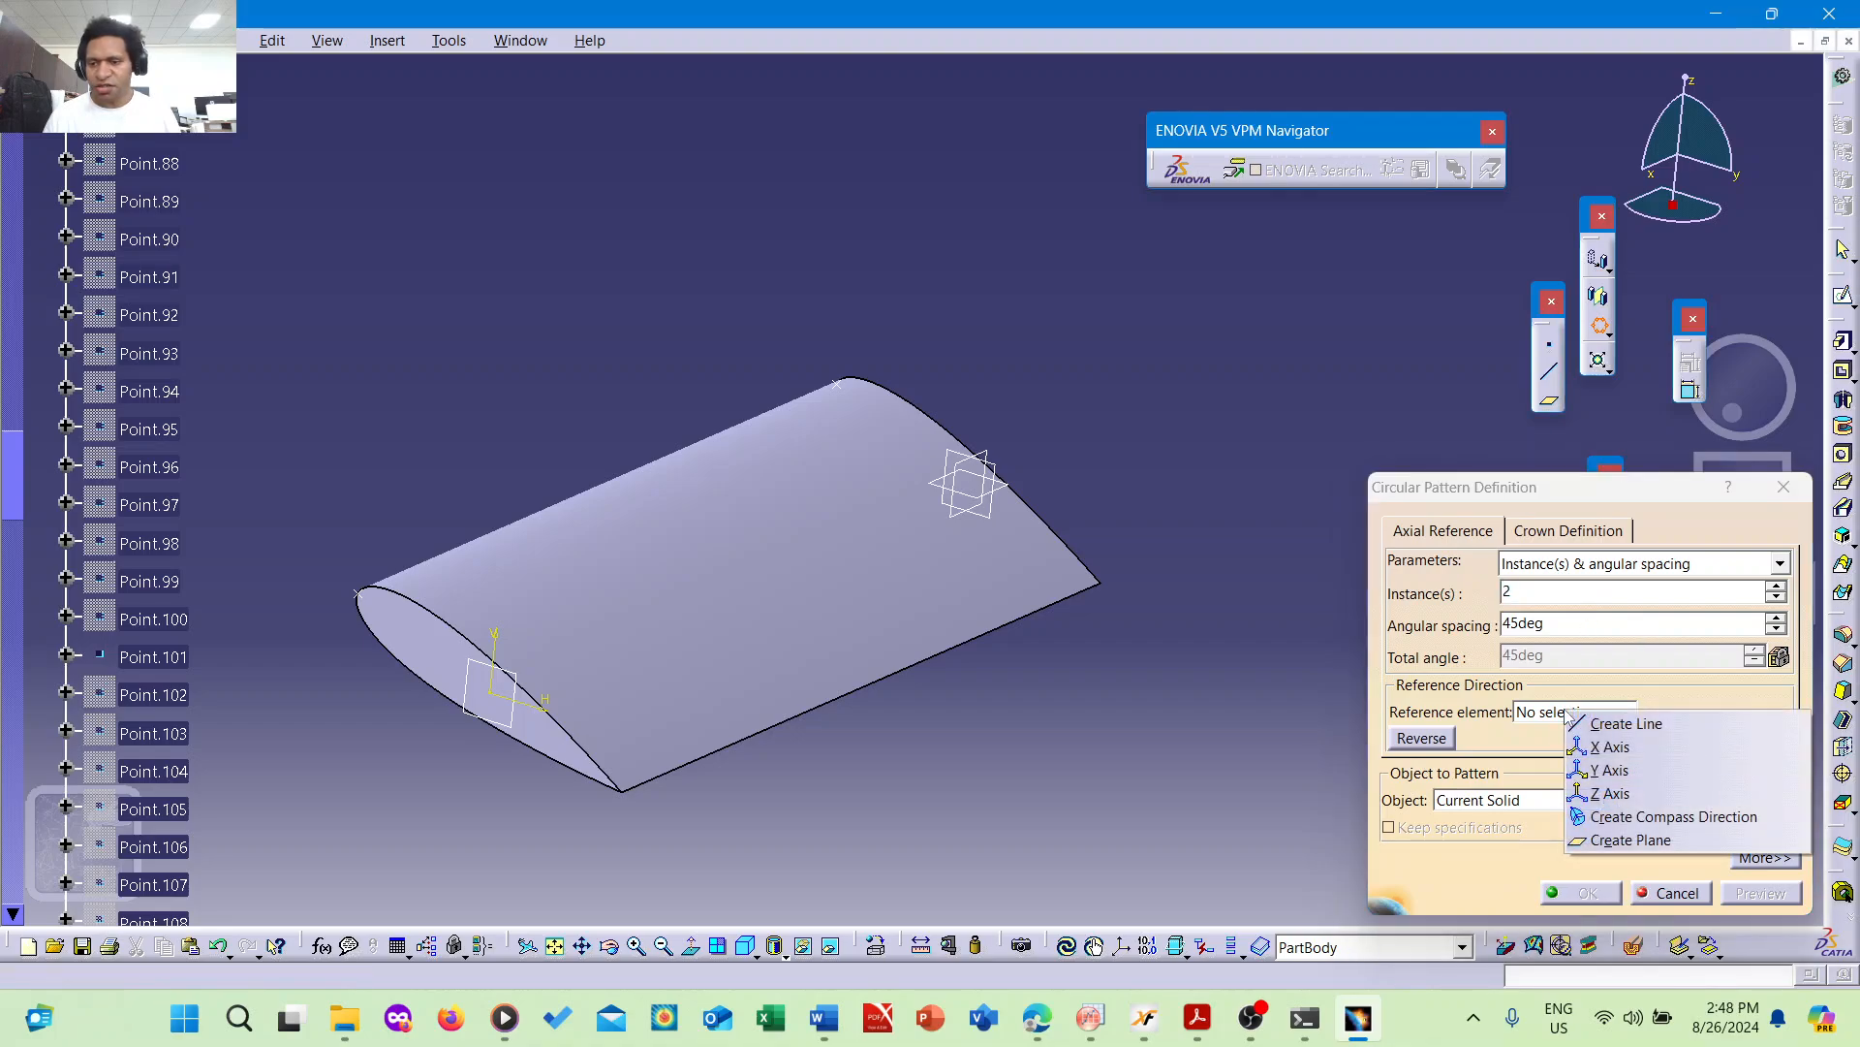
left_click(1604, 769)
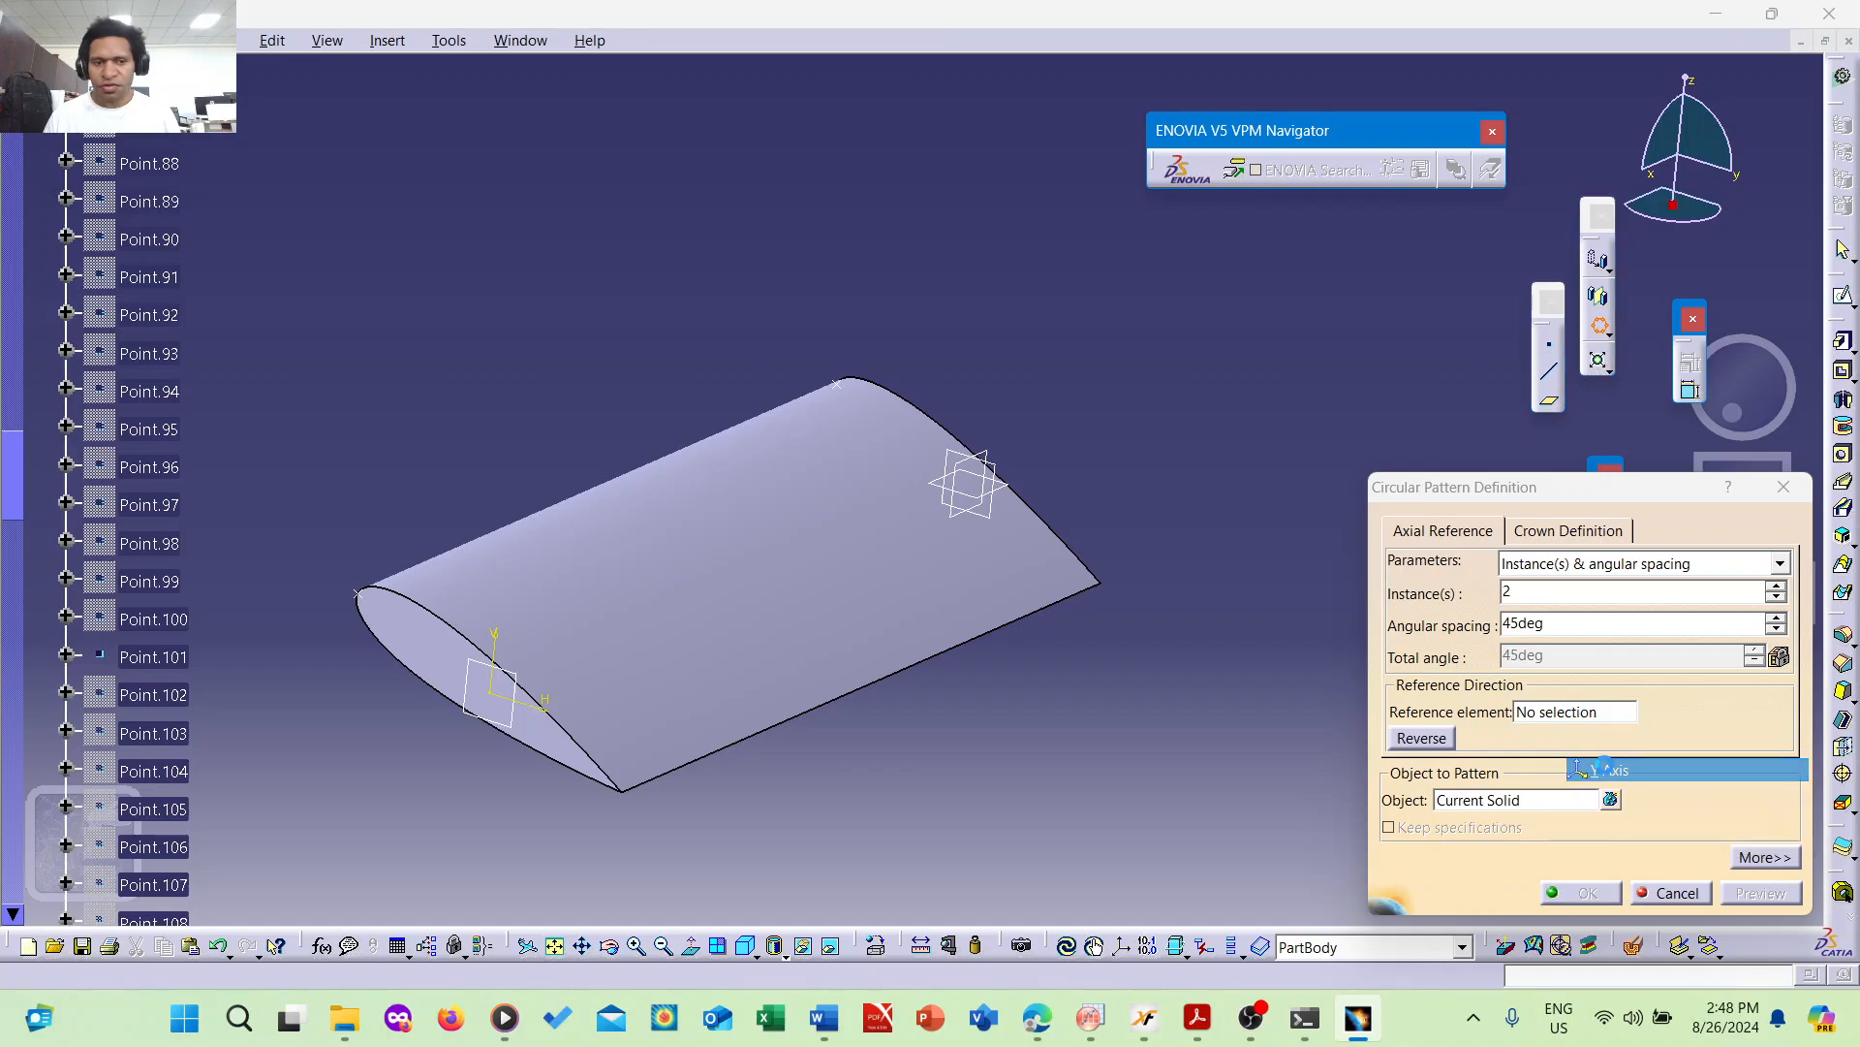
middle_click_drag(1170, 616, 1131, 447)
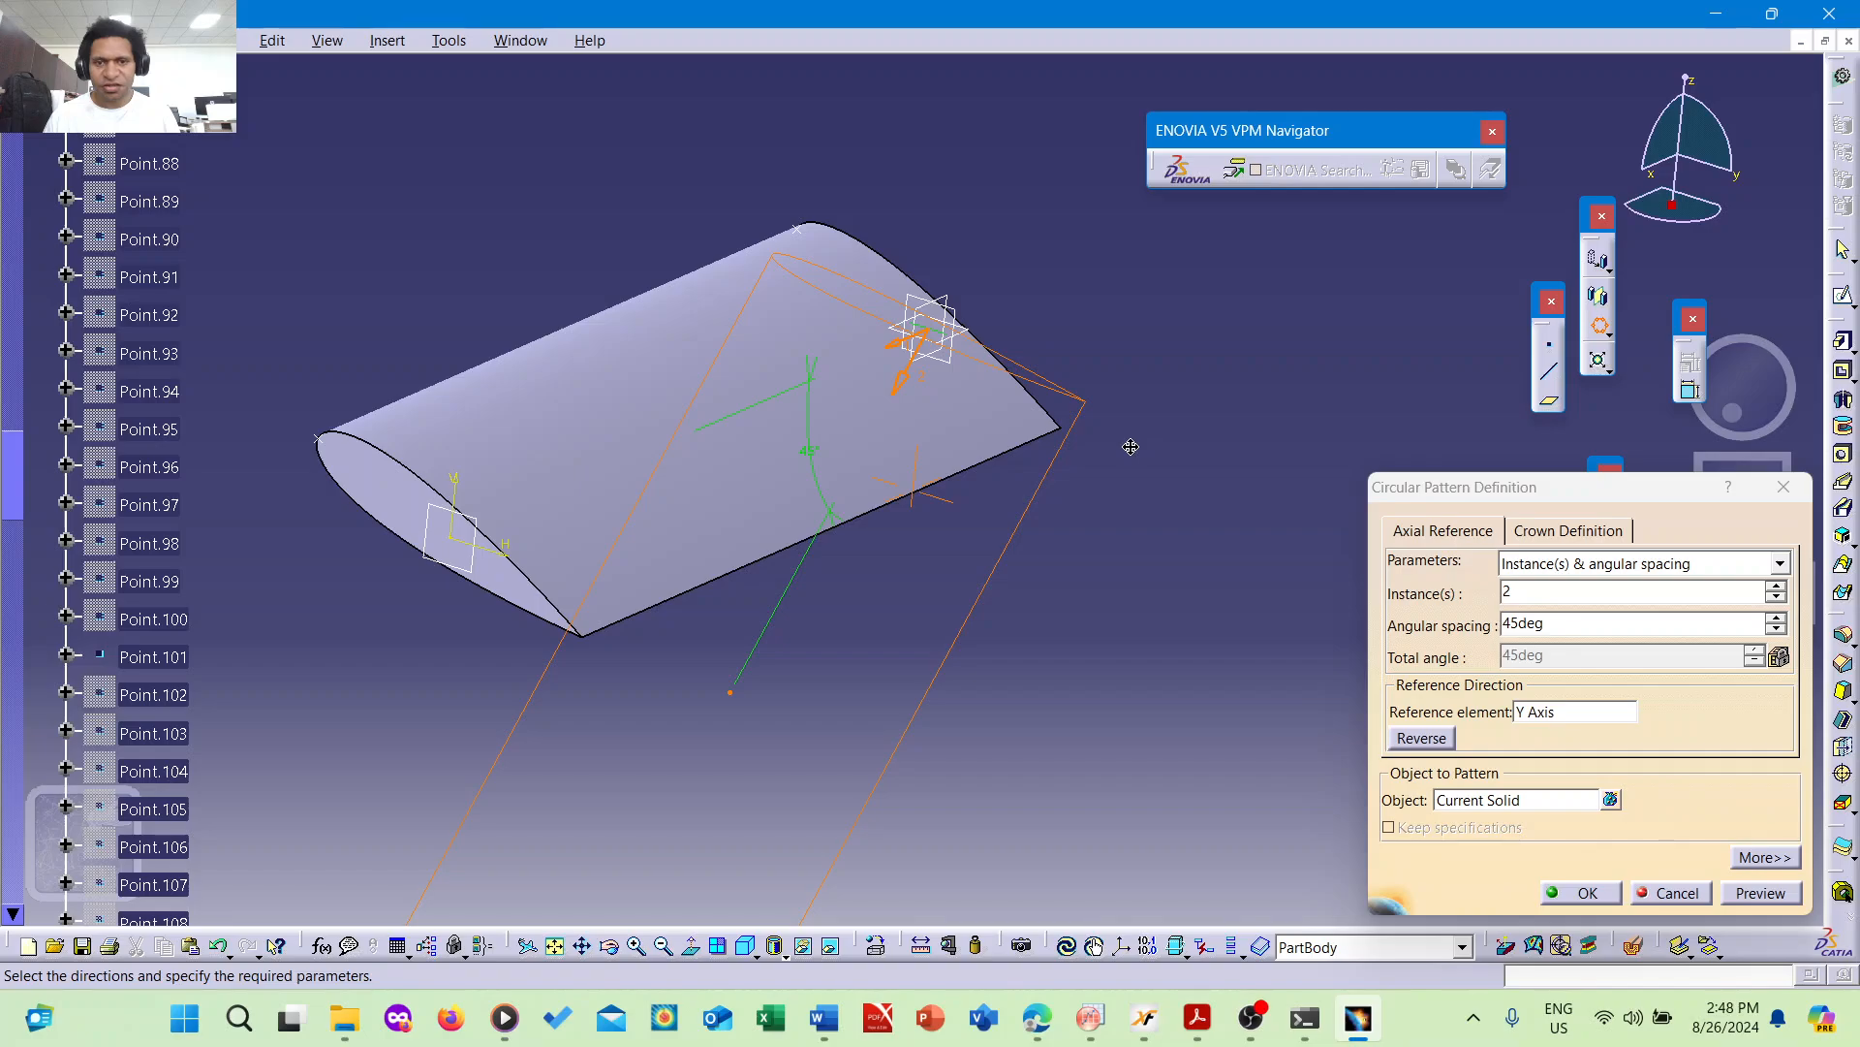
right_click(1574, 719)
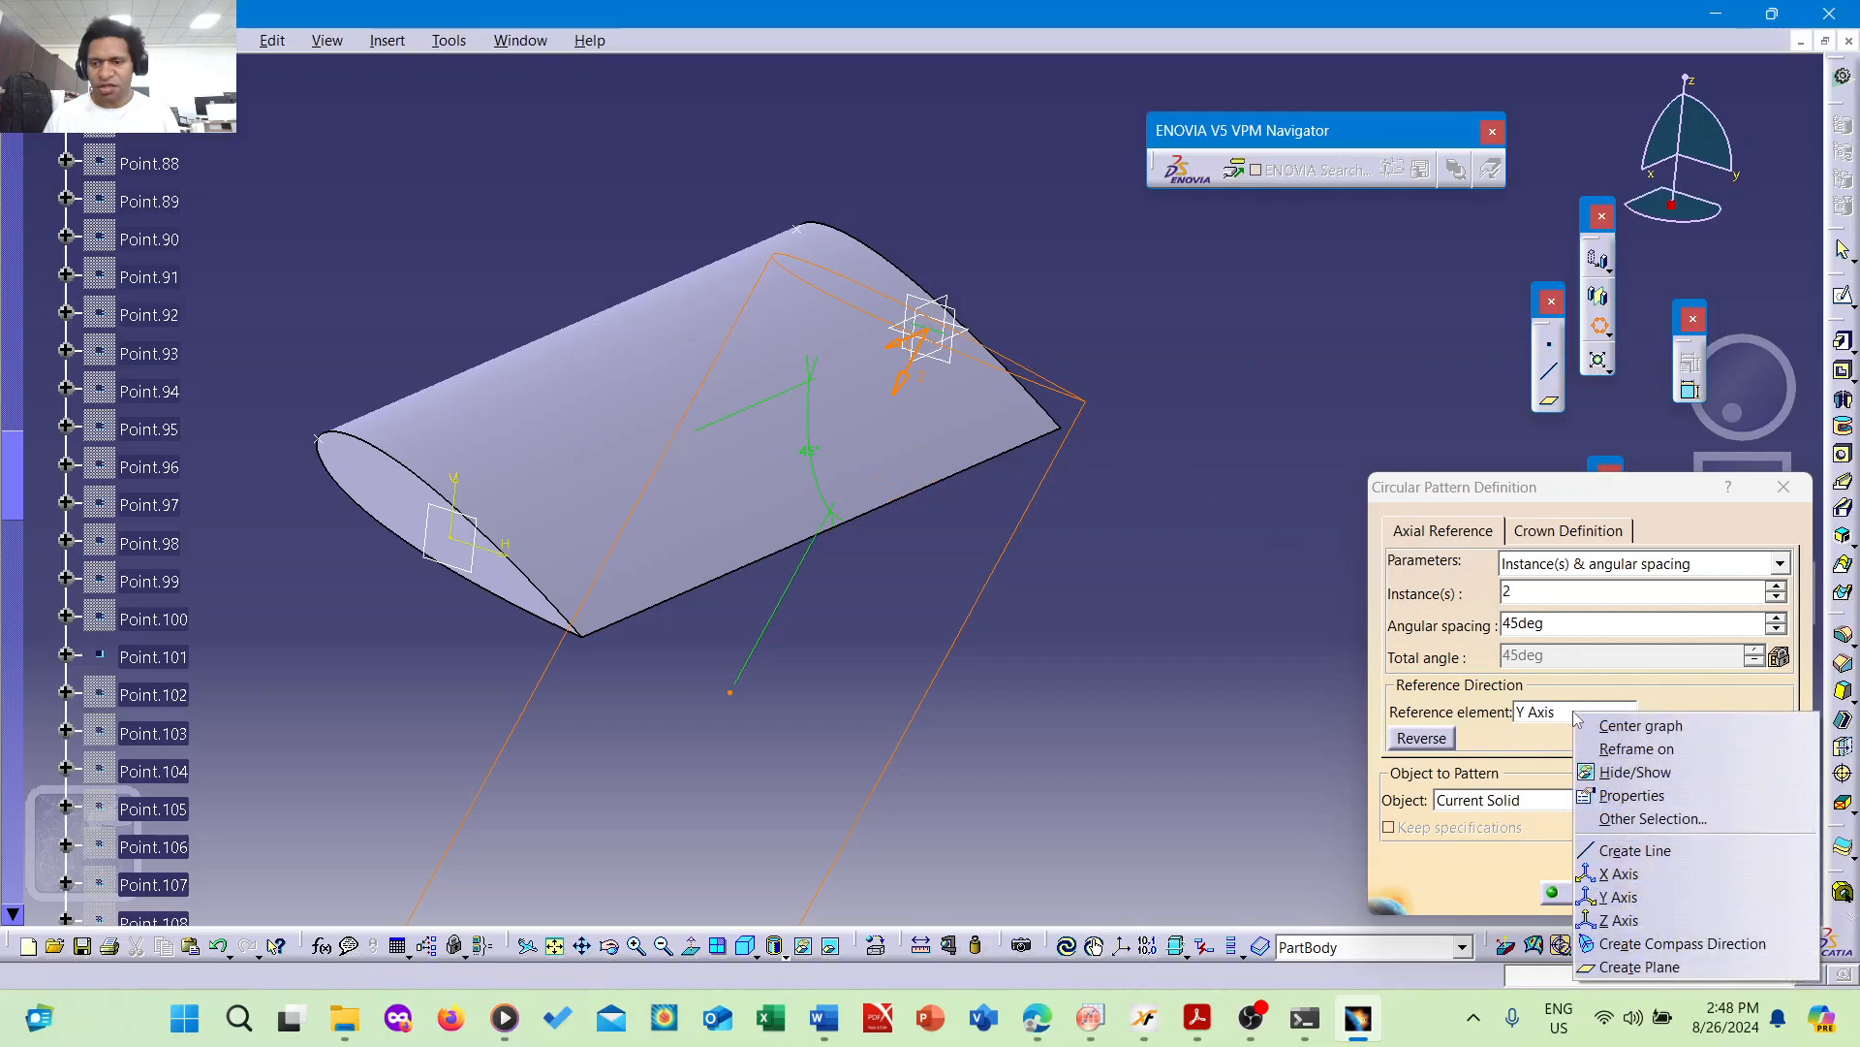
left_click(1616, 925)
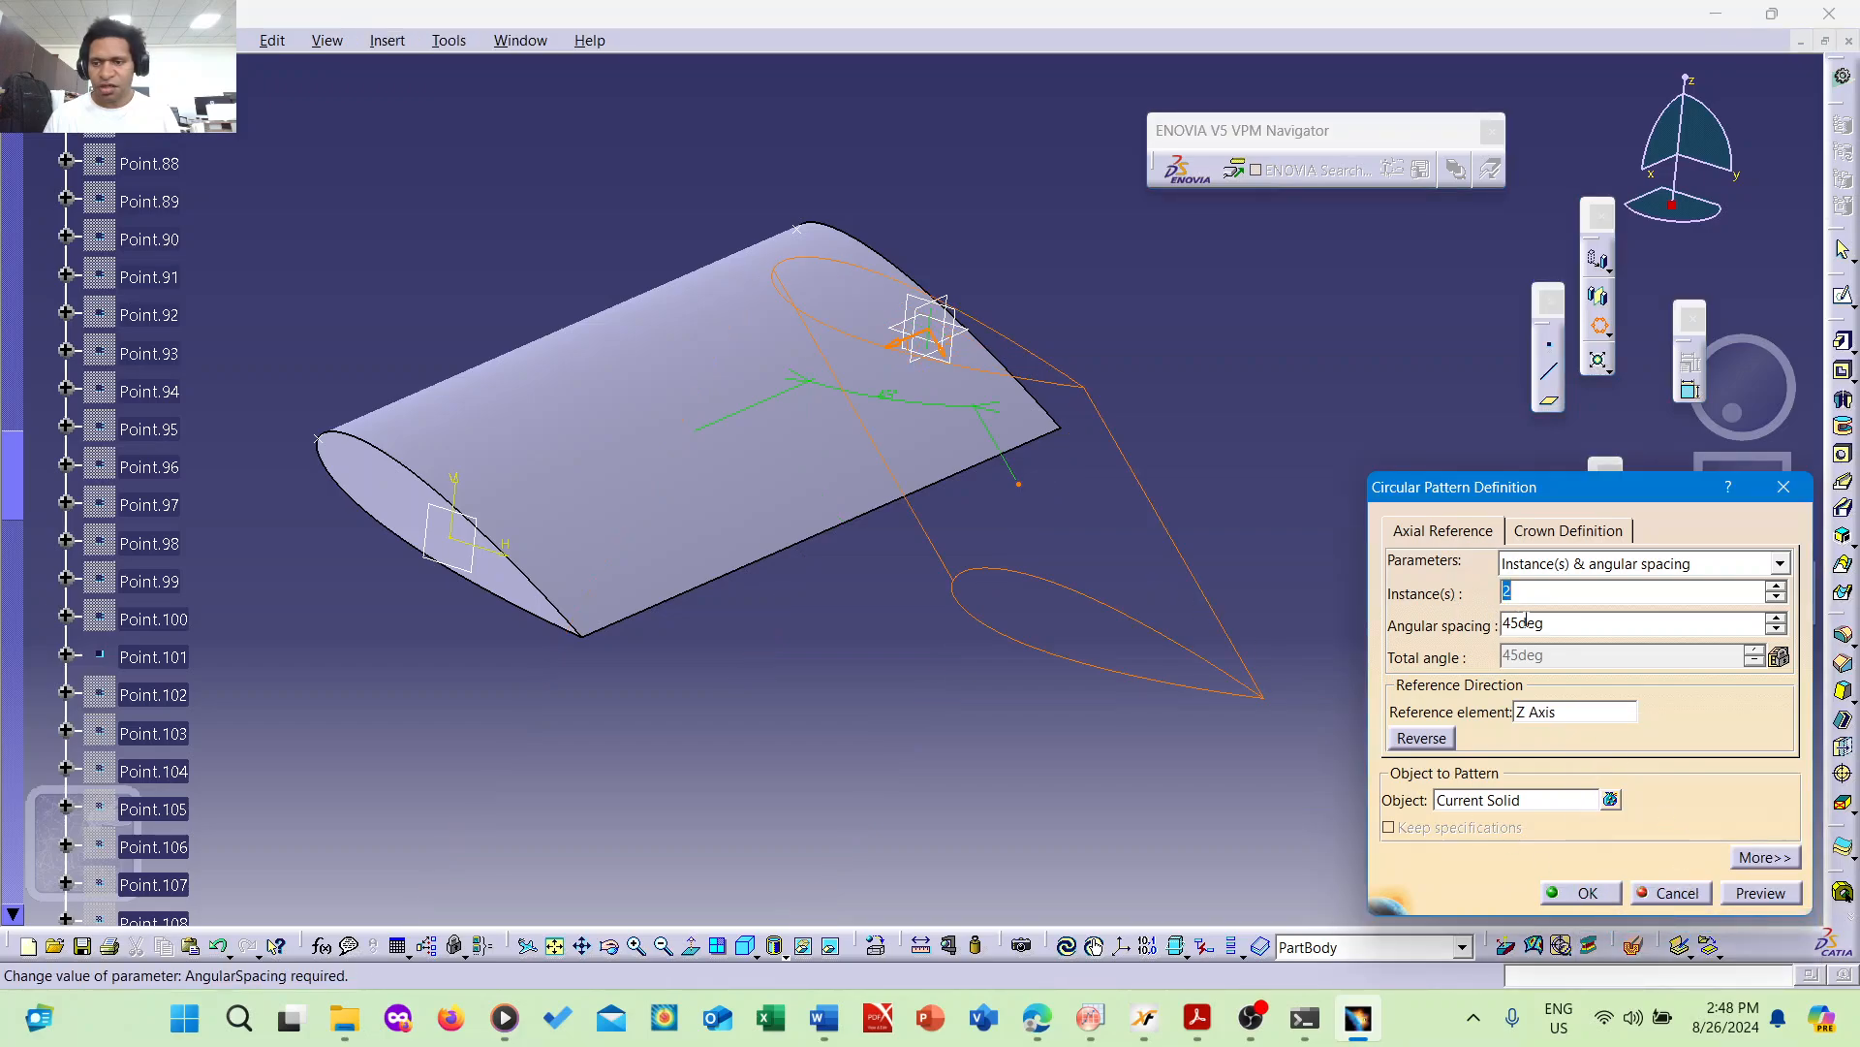
- Set the circular pattern's angular spacing to 180deg, preview the opposite blade, and create the two-instance pattern
middle_click_drag(918, 239, 857, 260)
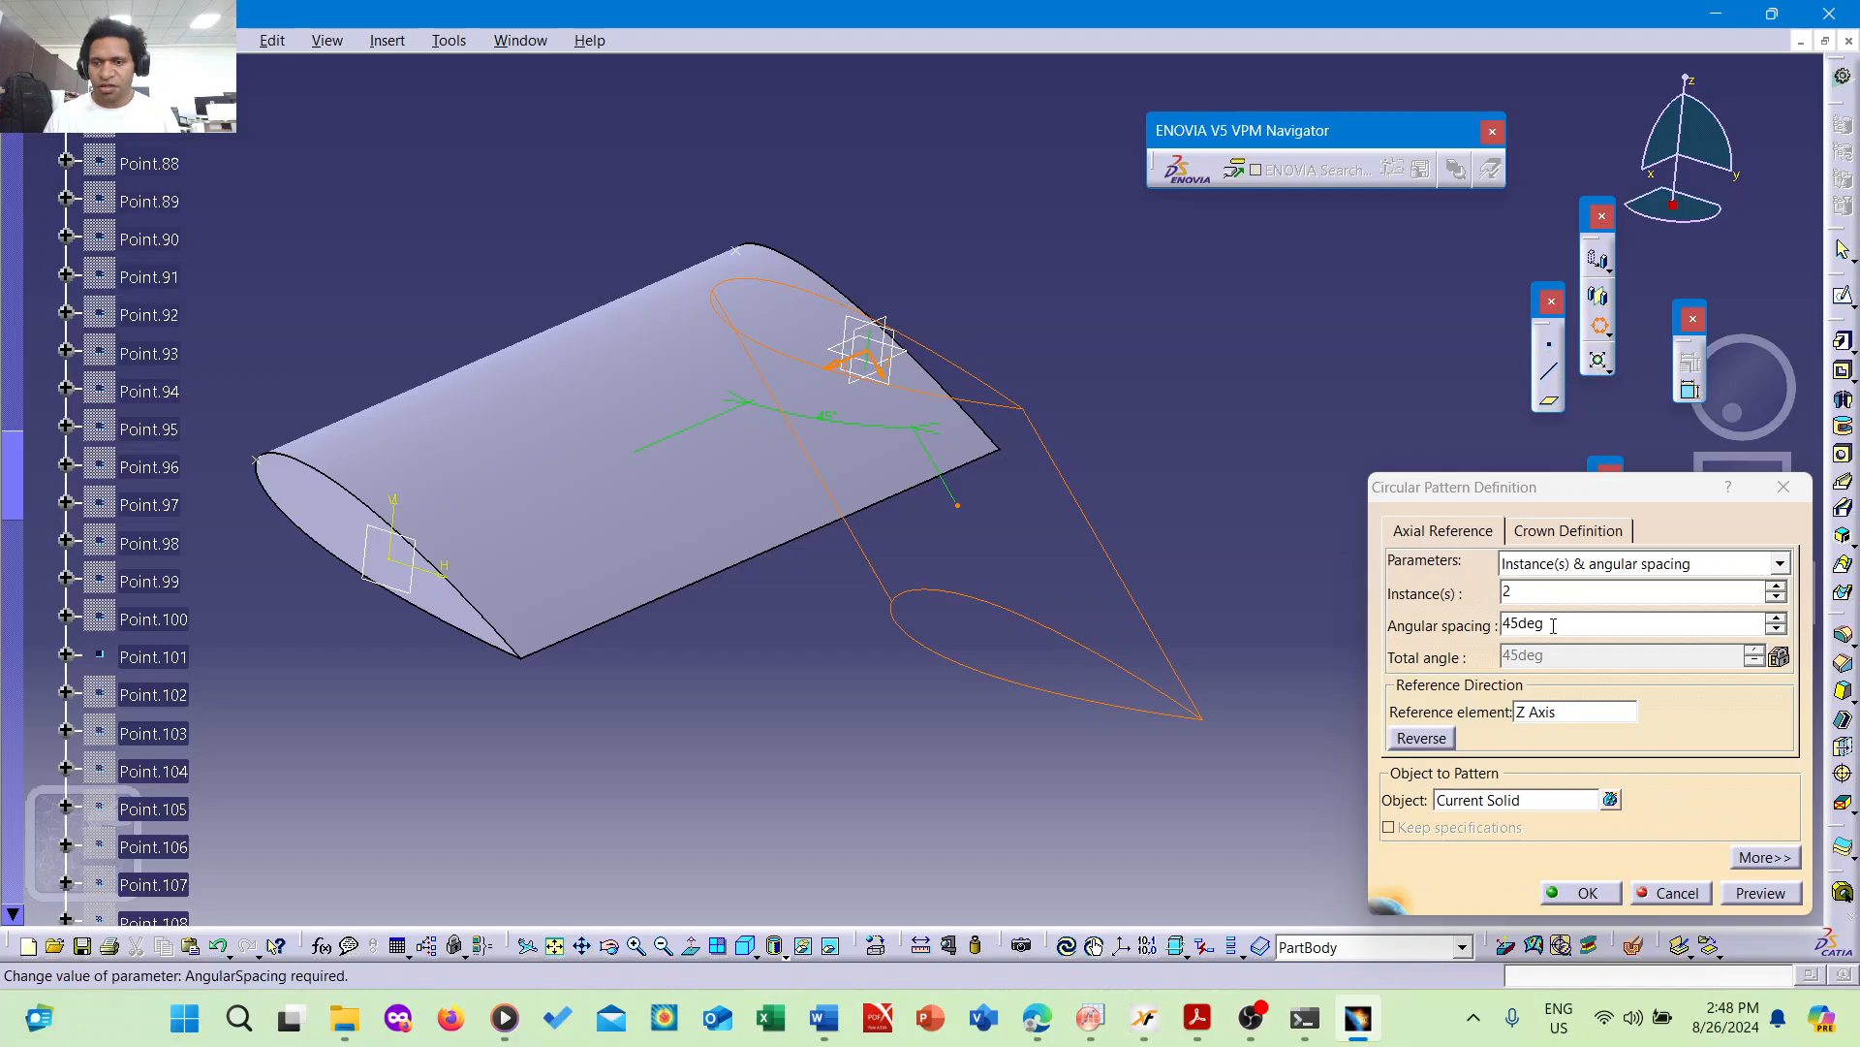
left_click_drag(1555, 624, 1438, 617)
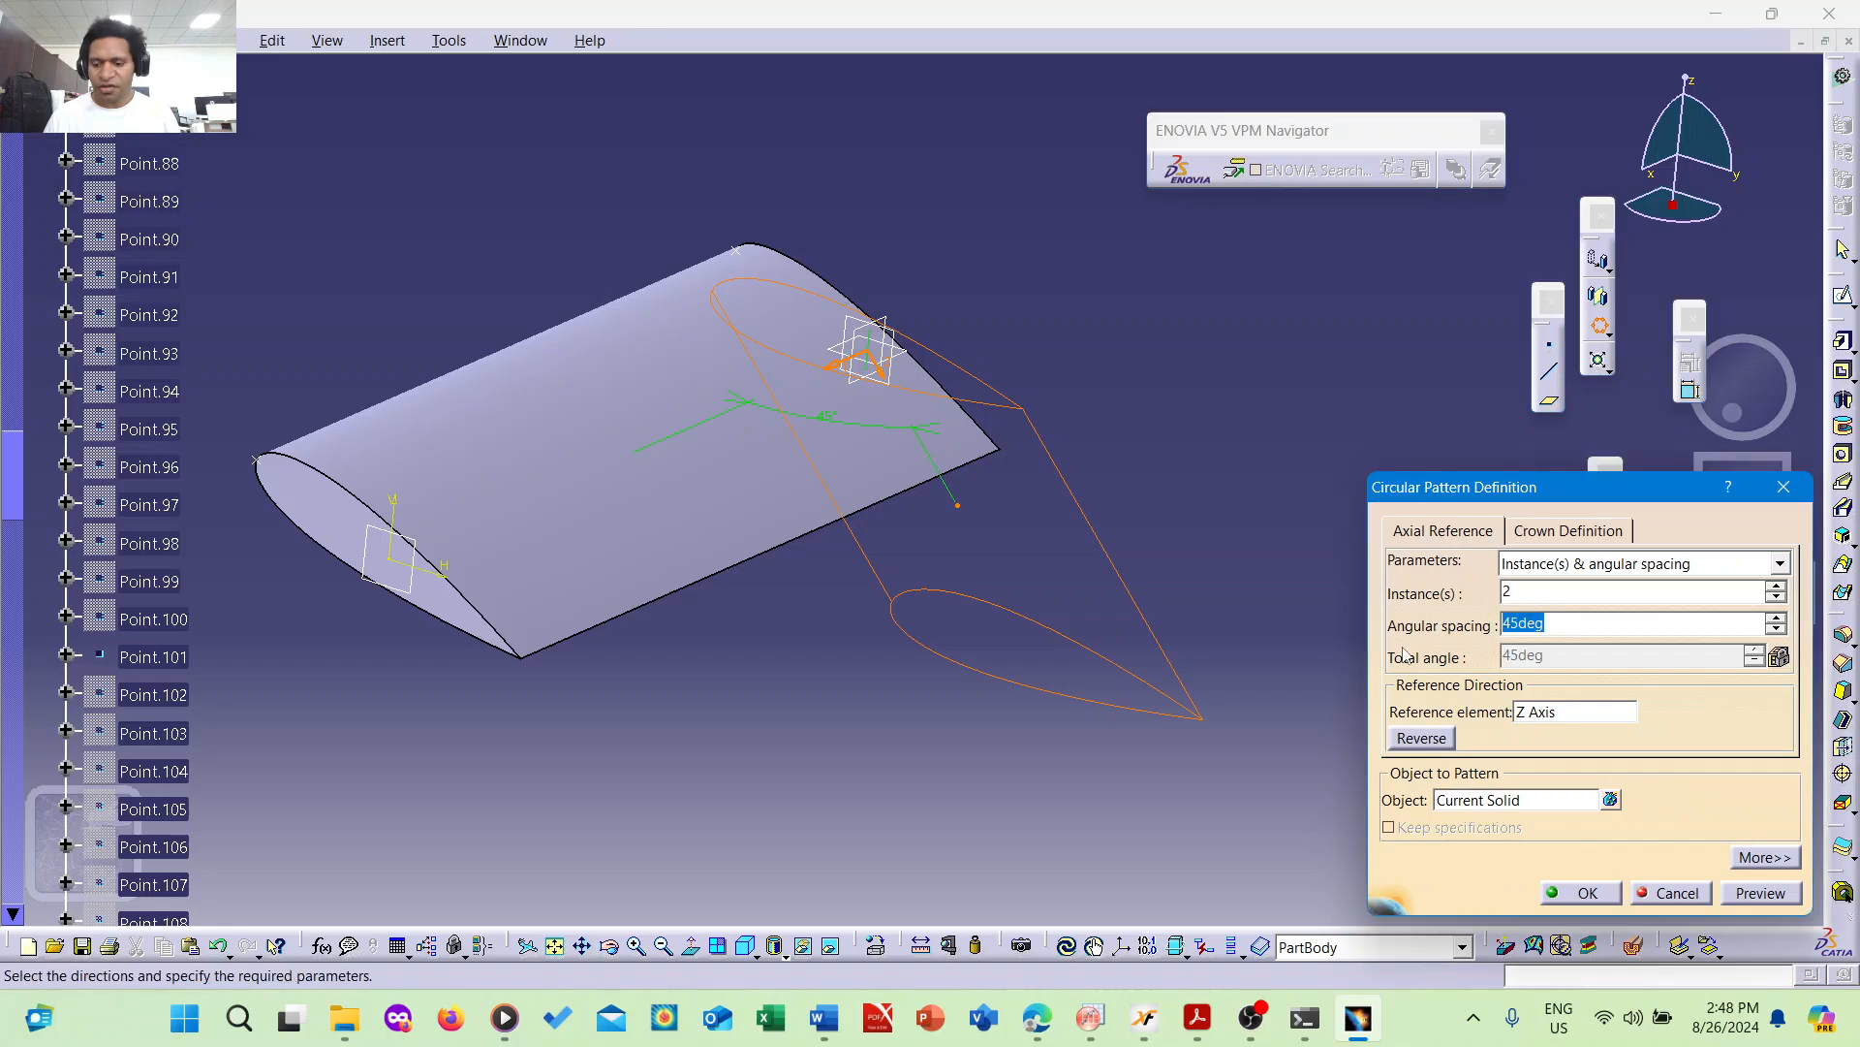
type("180")
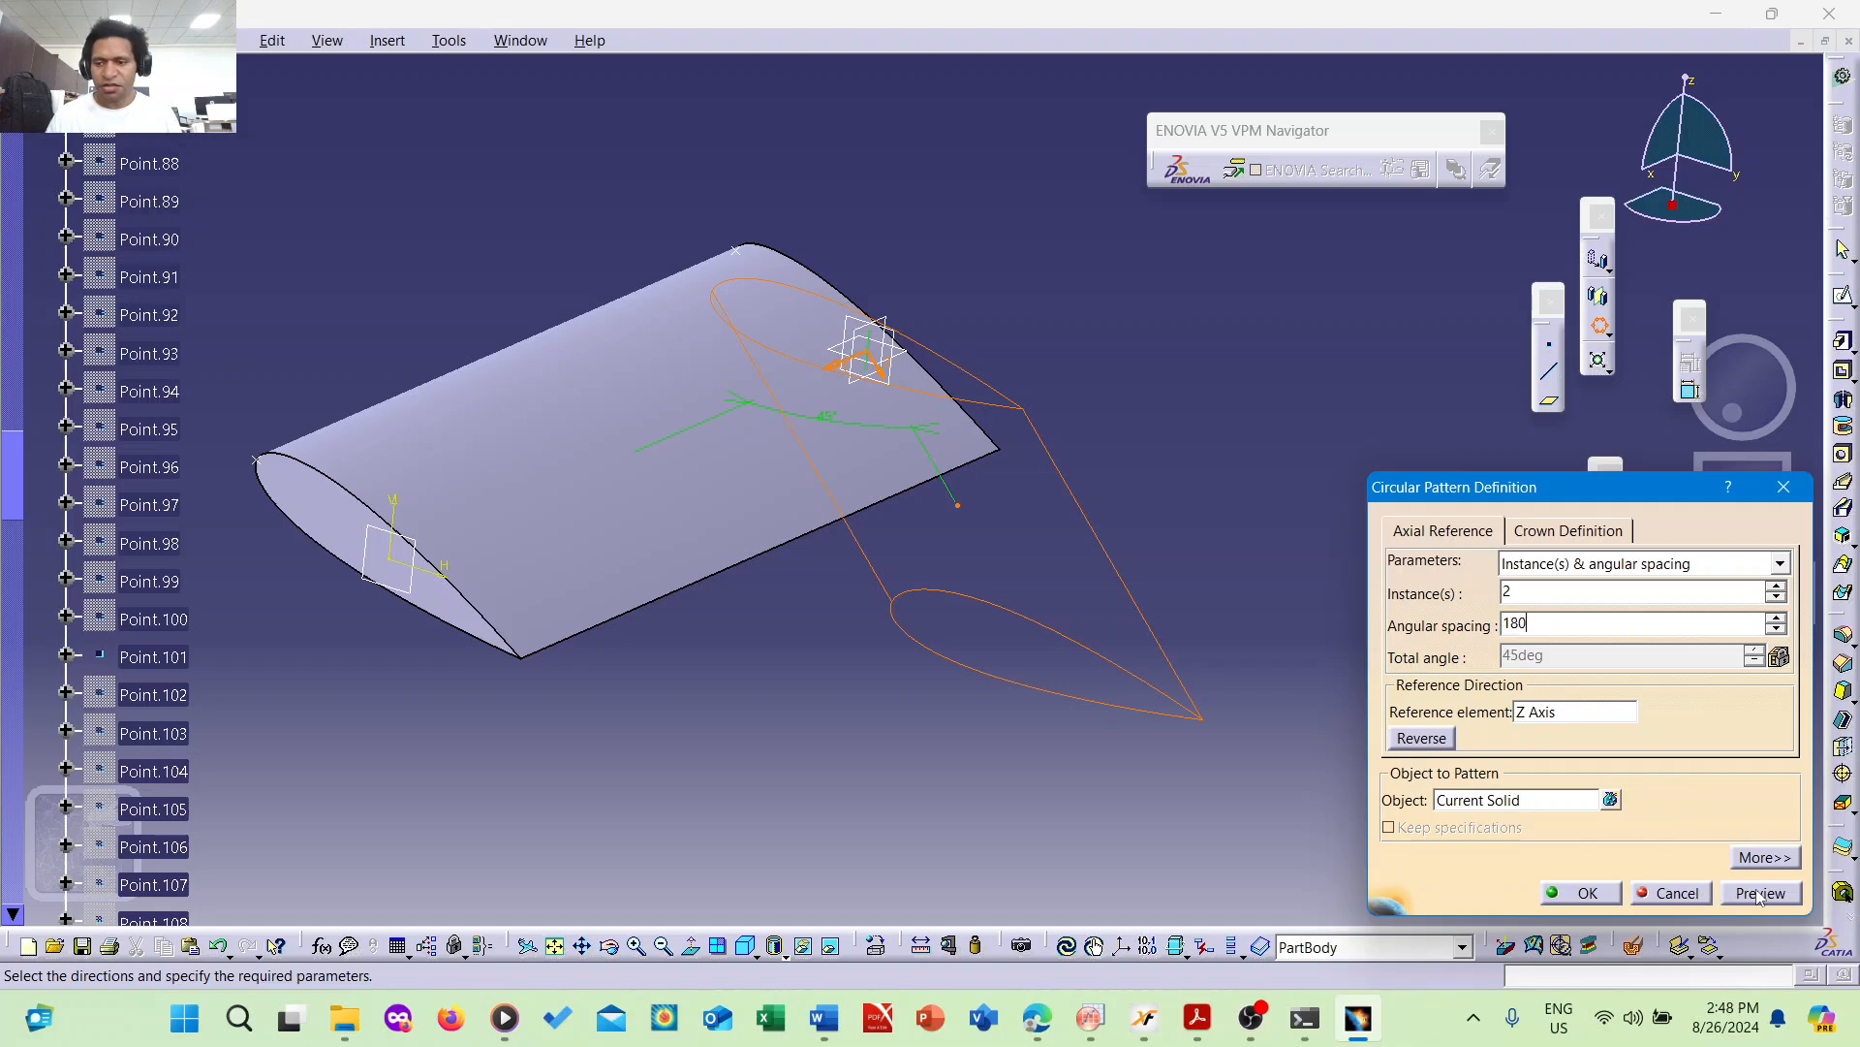
left_click(1761, 894)
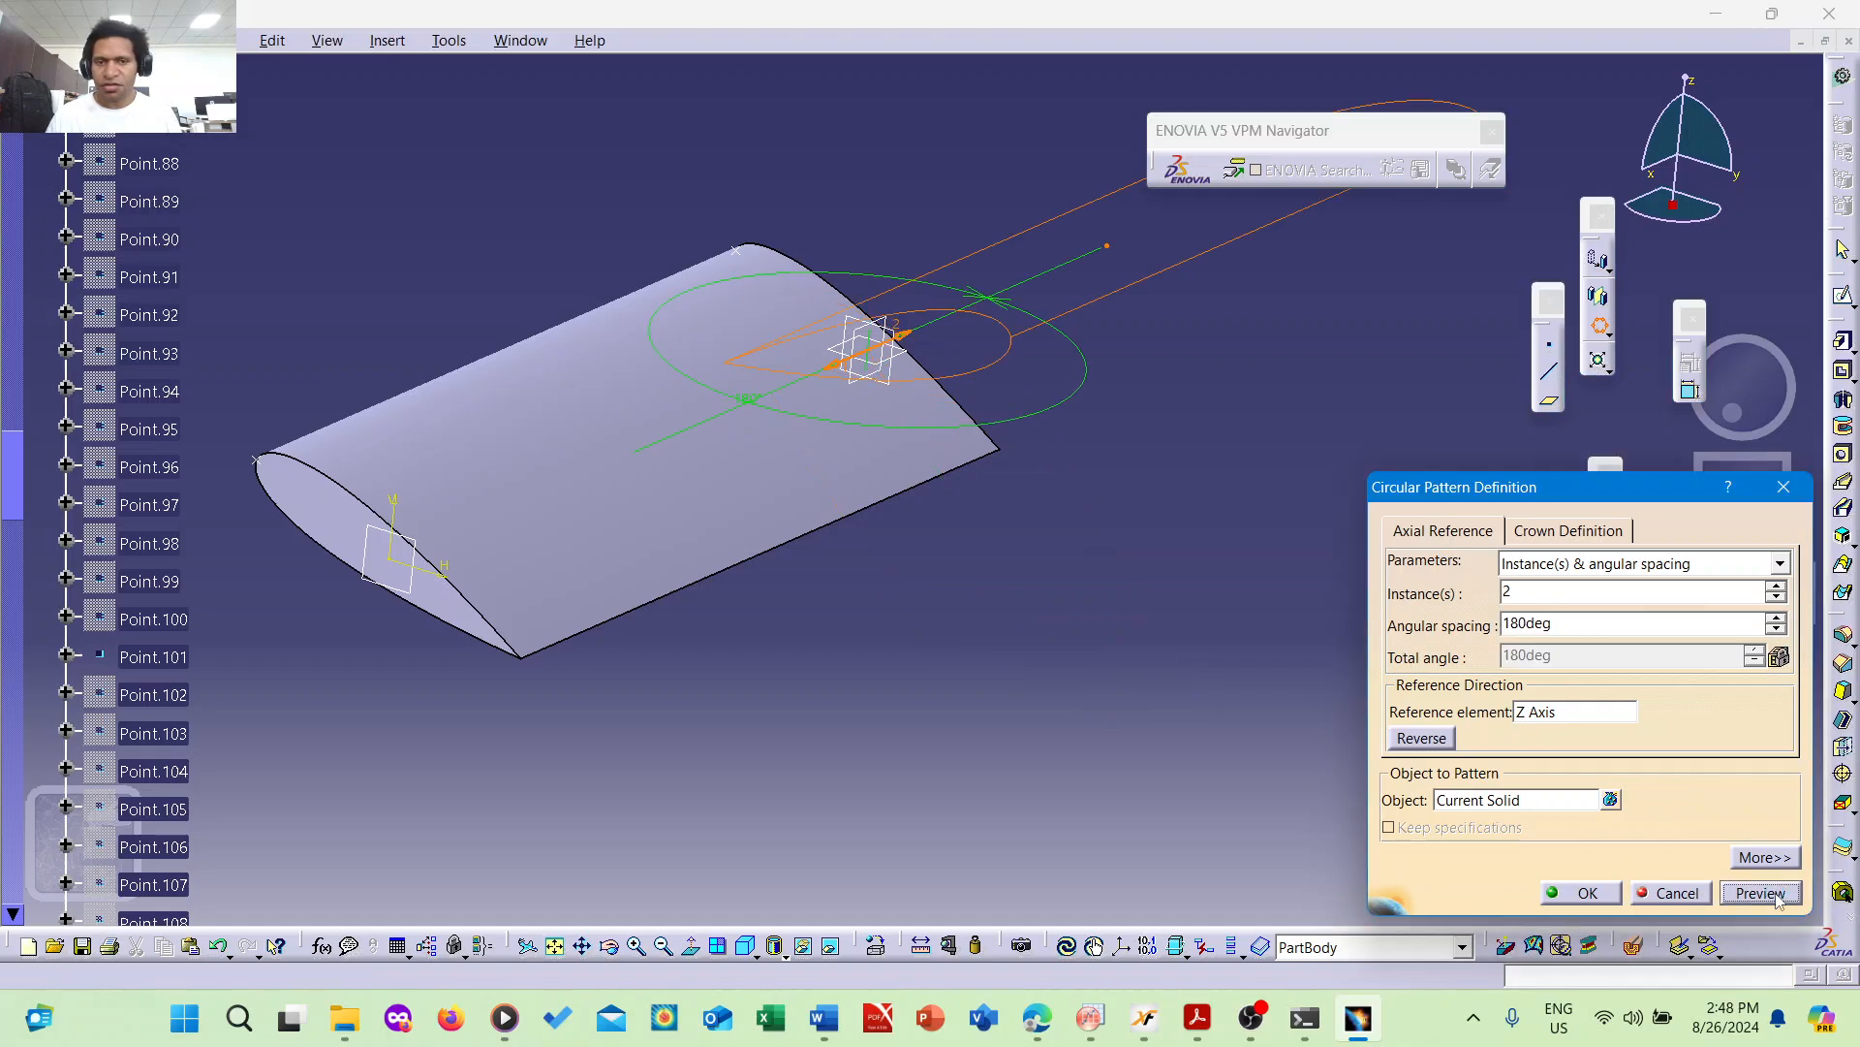
middle_click_drag(861, 202, 845, 362)
left_click(1761, 892)
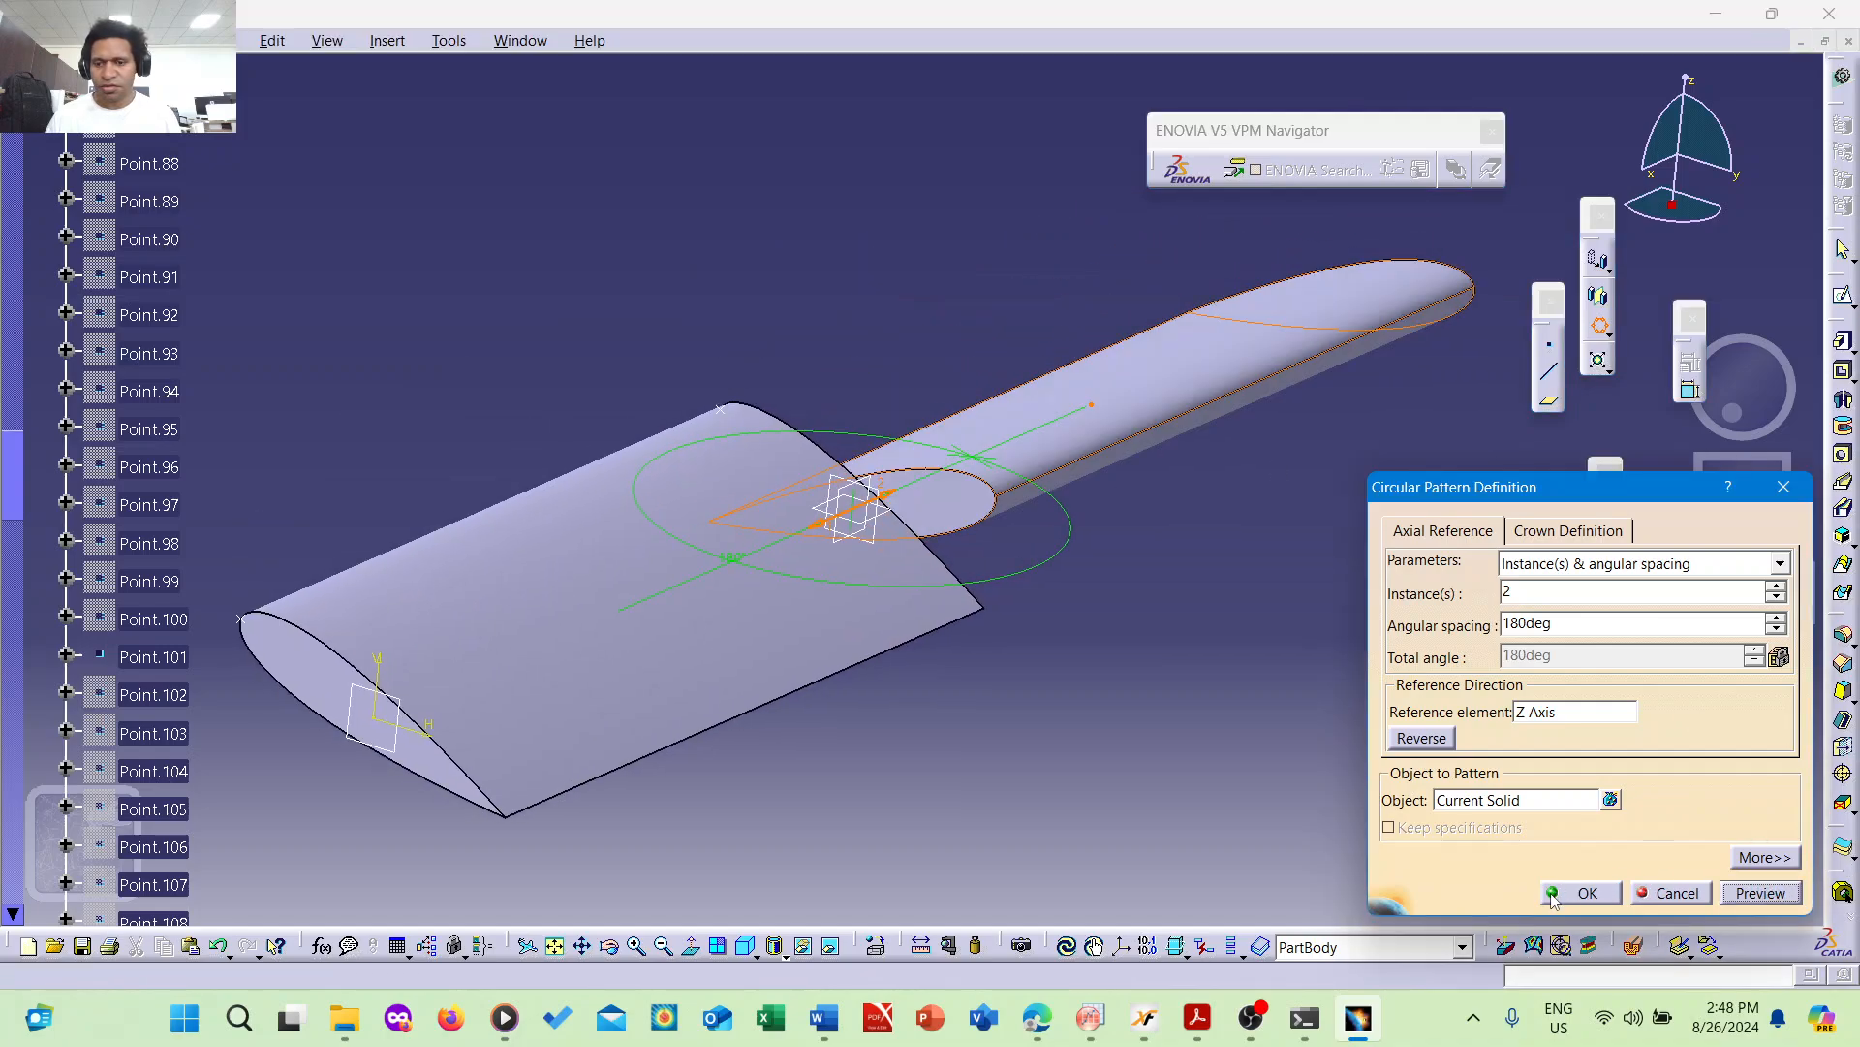
left_click(1580, 892)
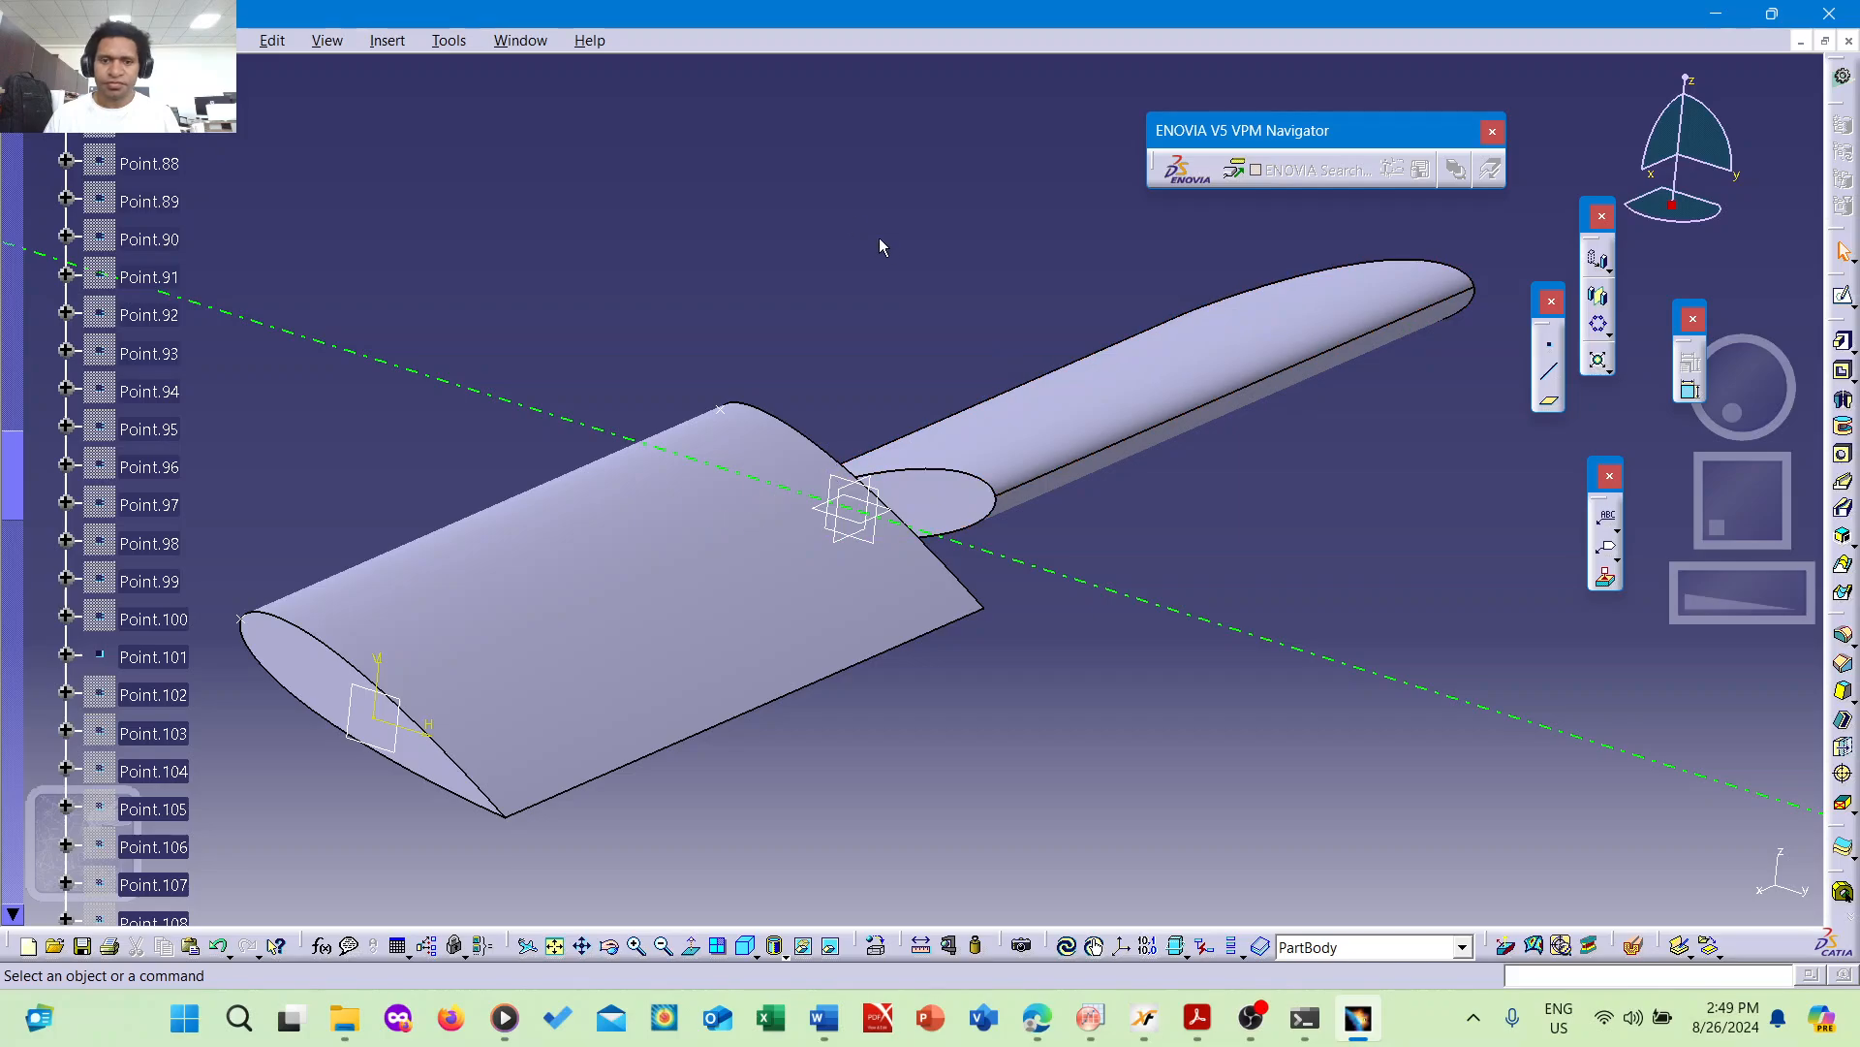
- Examine the two patterned blades and the junction between them at the origin, from the standard top view and several angles
middle_click_drag(848, 216, 847, 411)
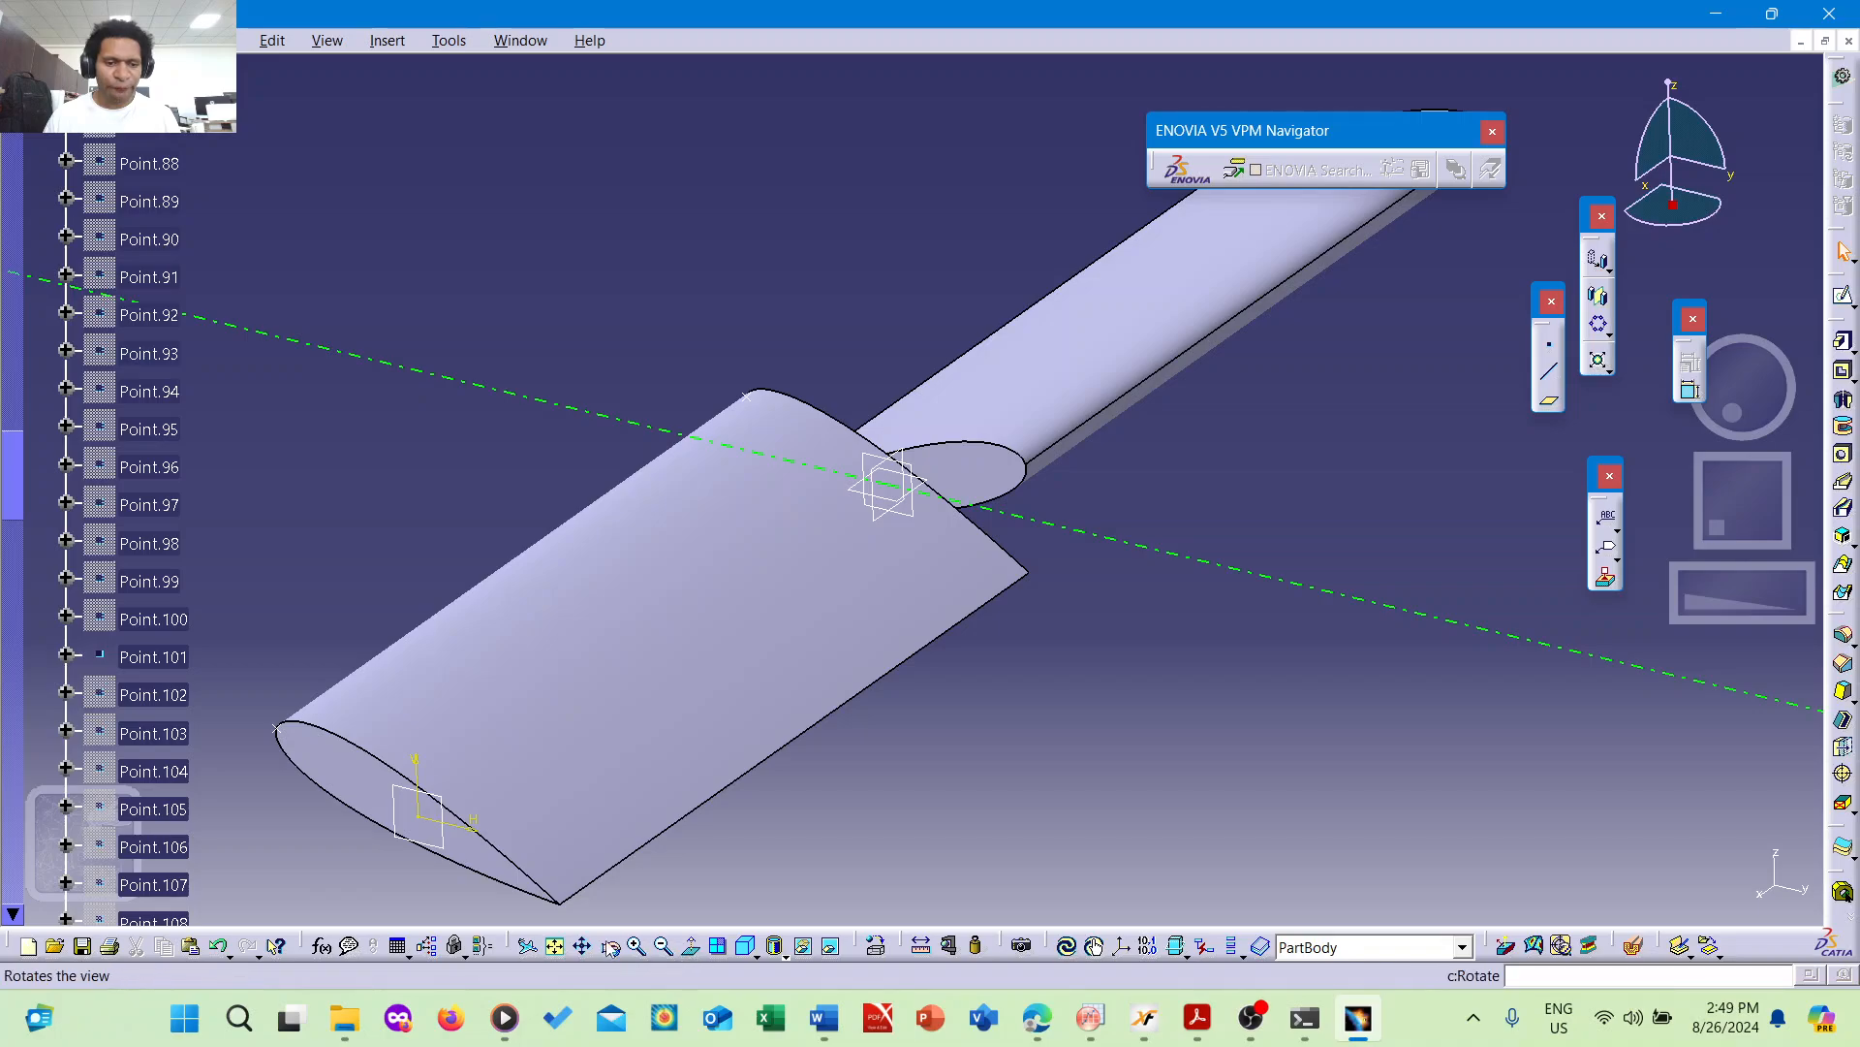
left_click(775, 947)
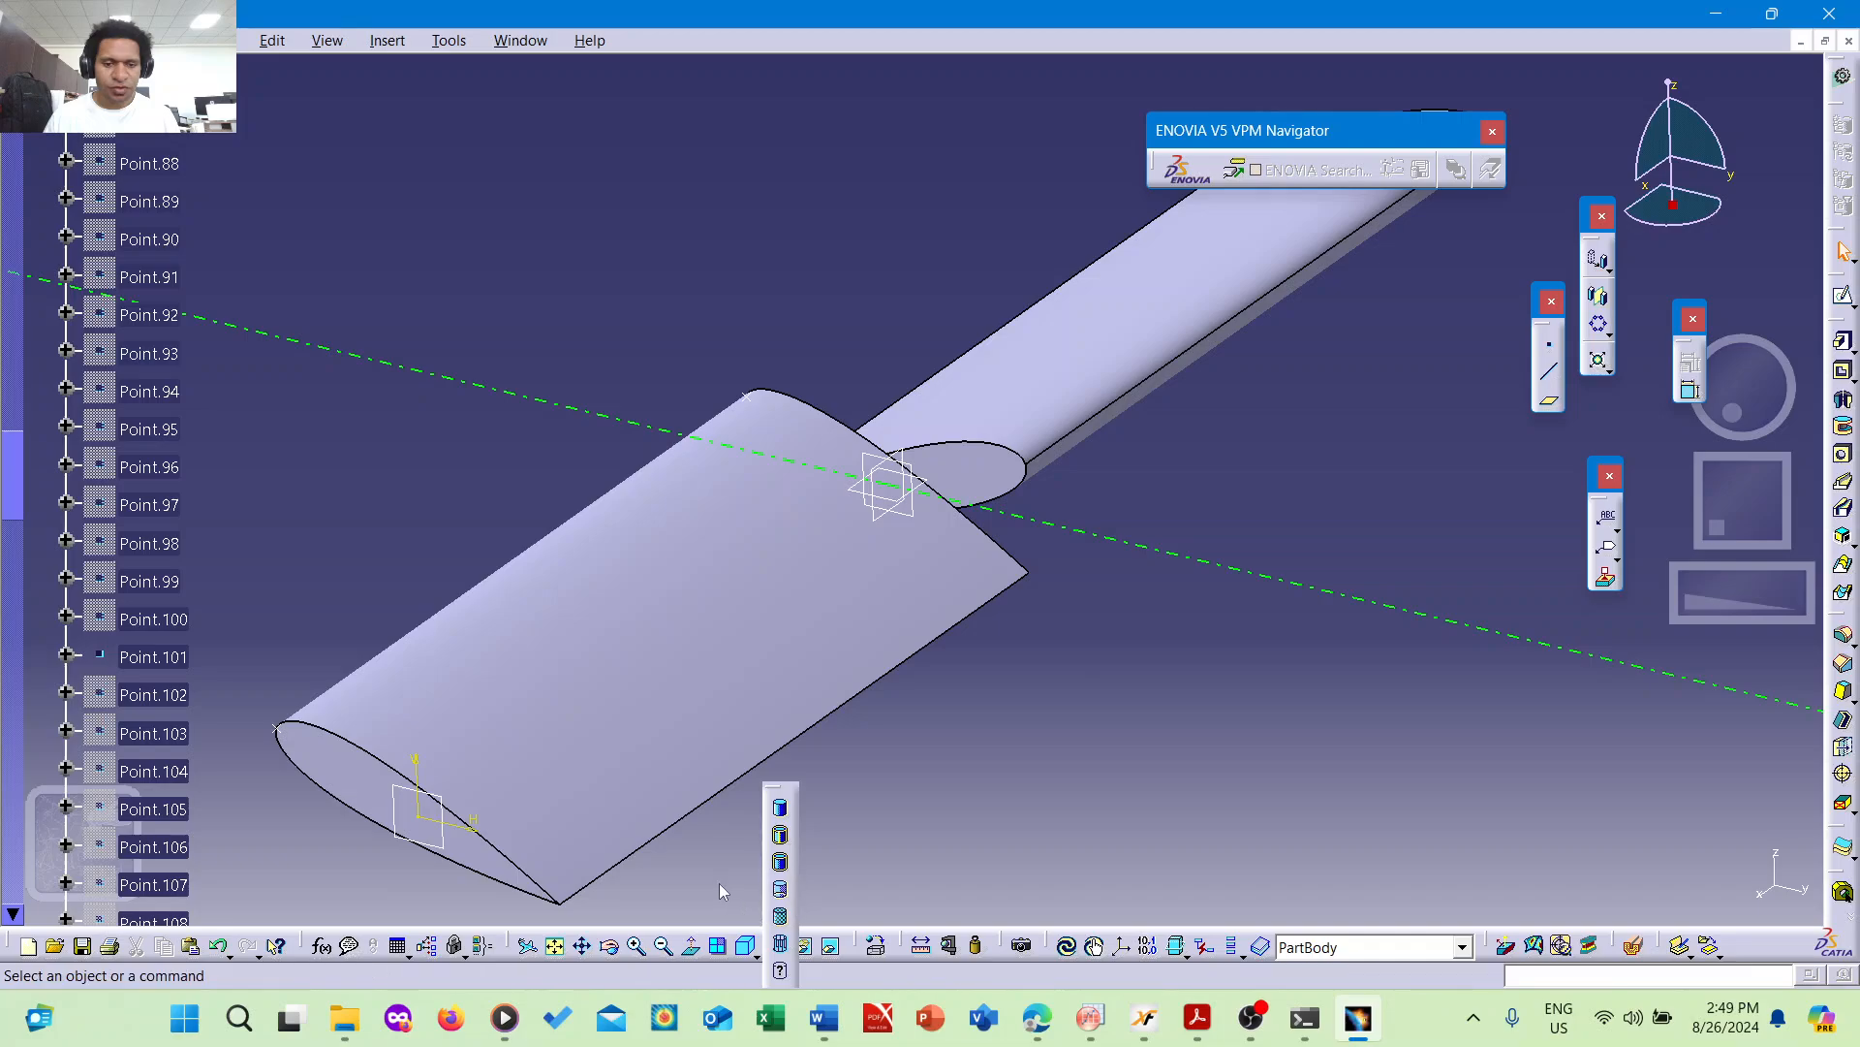
left_click(757, 956)
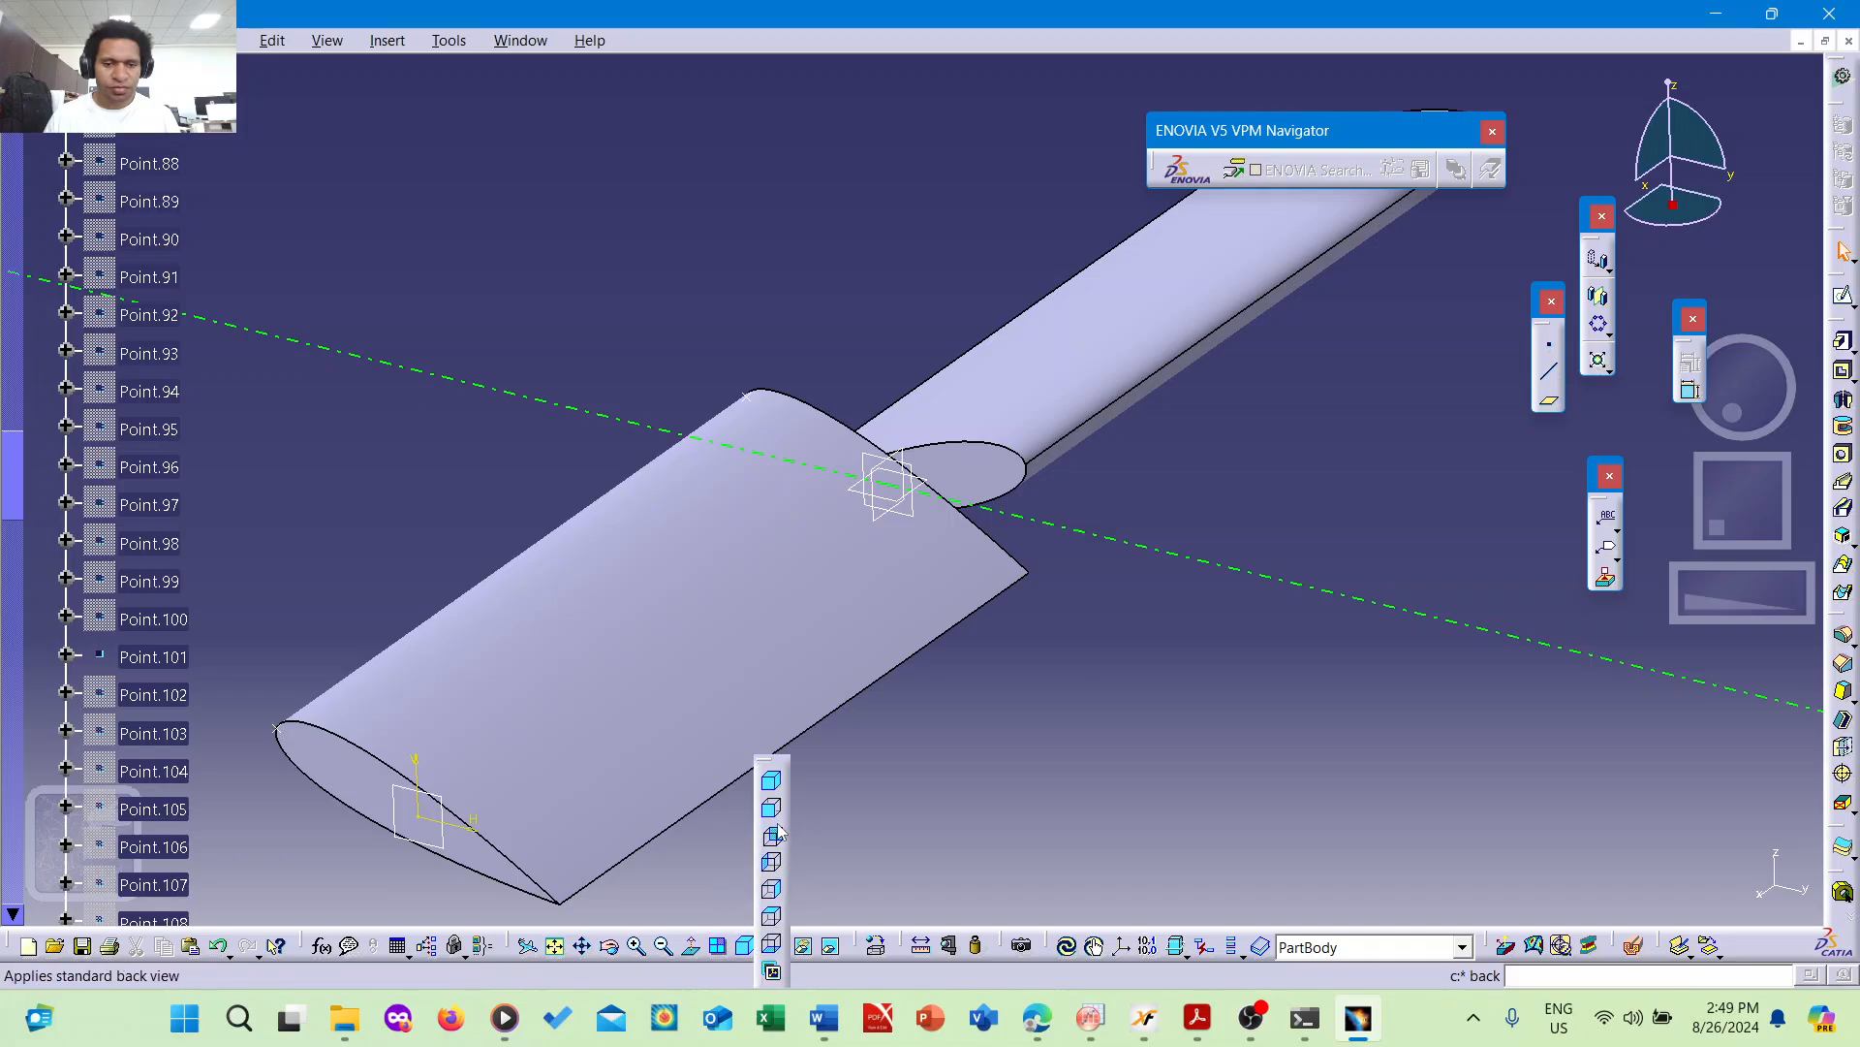
left_click(772, 916)
middle_click_drag(944, 392, 1022, 777)
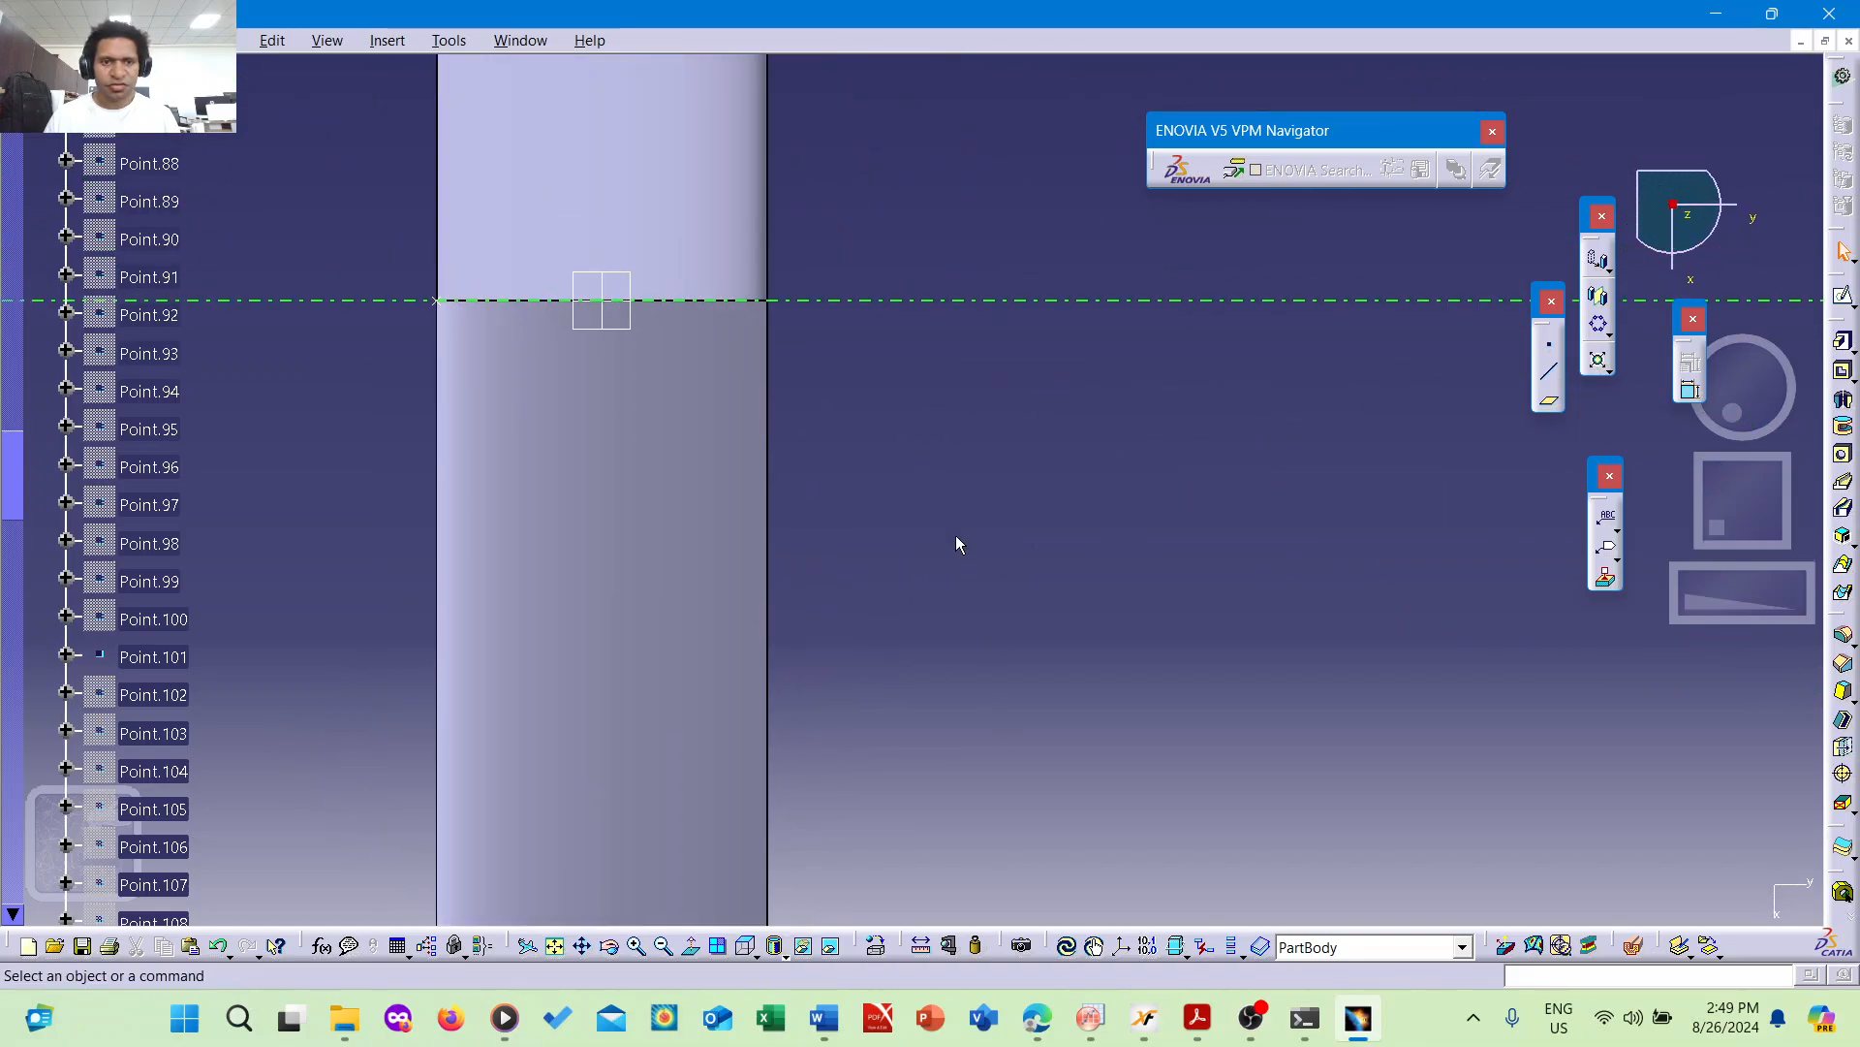
middle_click_drag(955, 538, 896, 220)
middle_click_drag(1056, 366, 1113, 479)
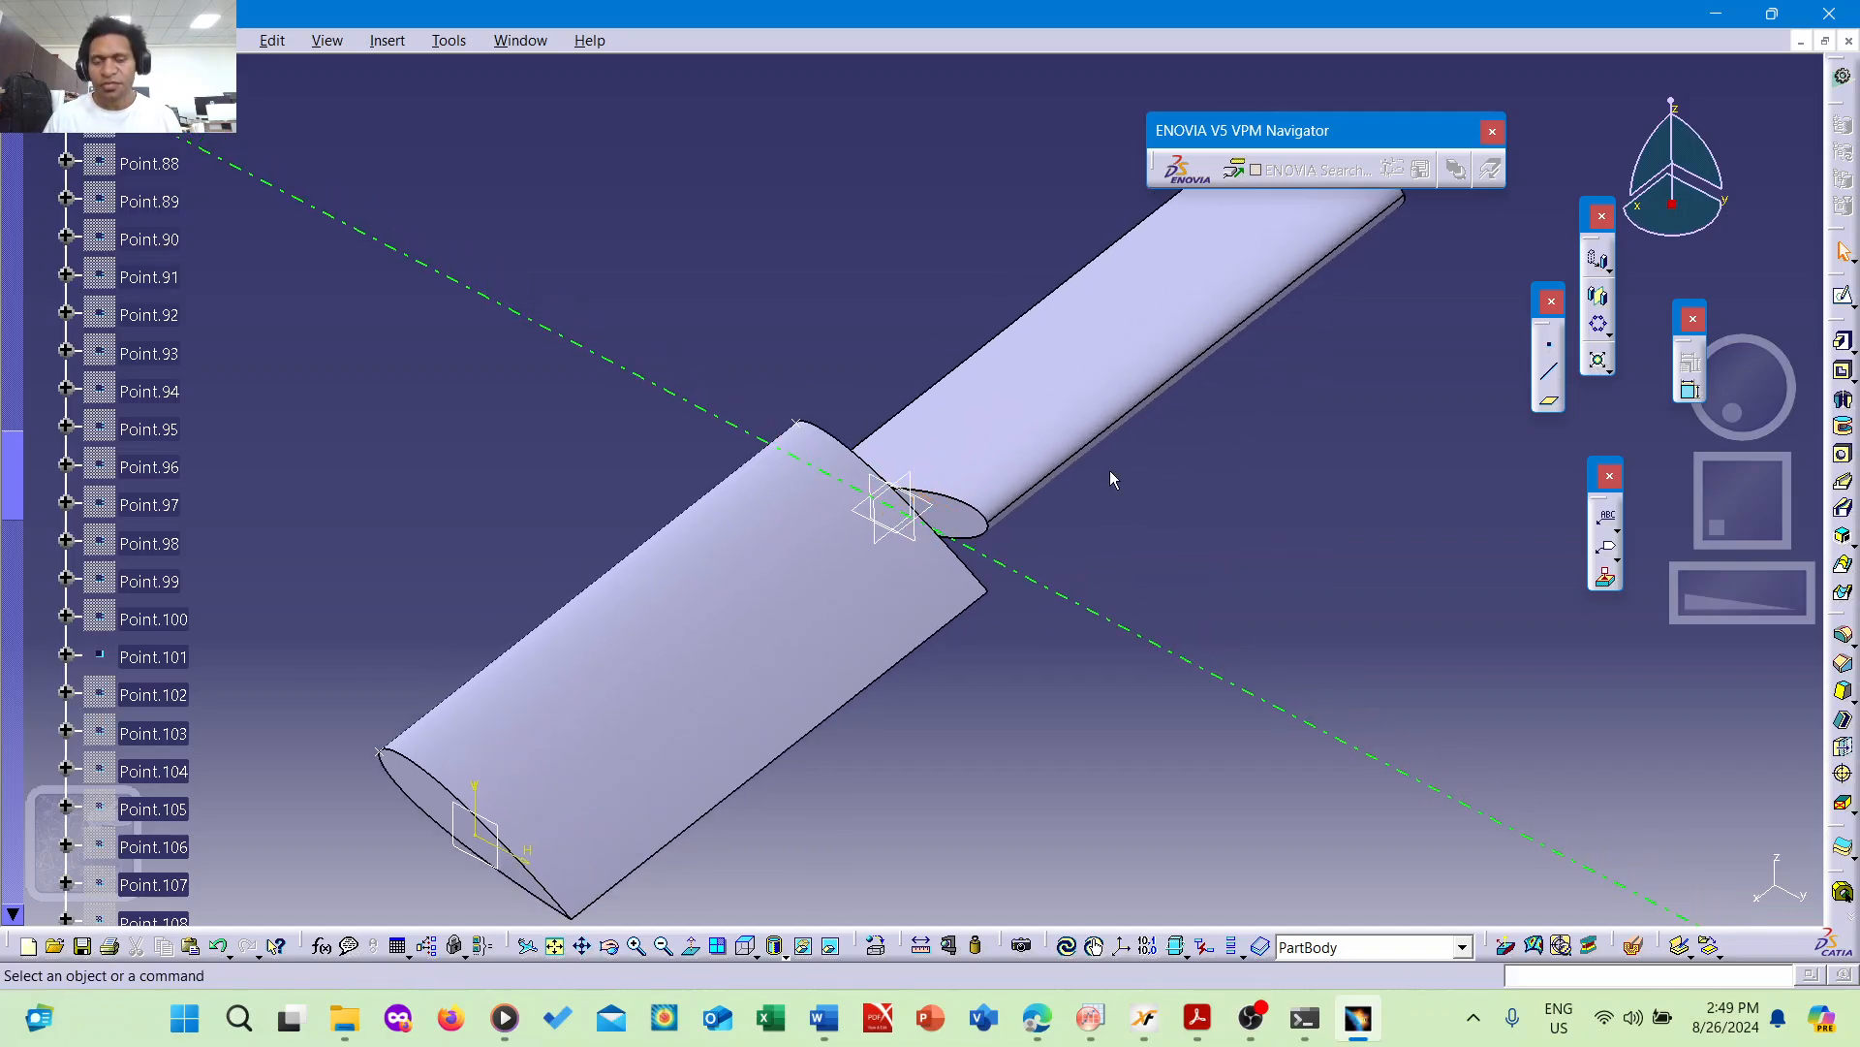
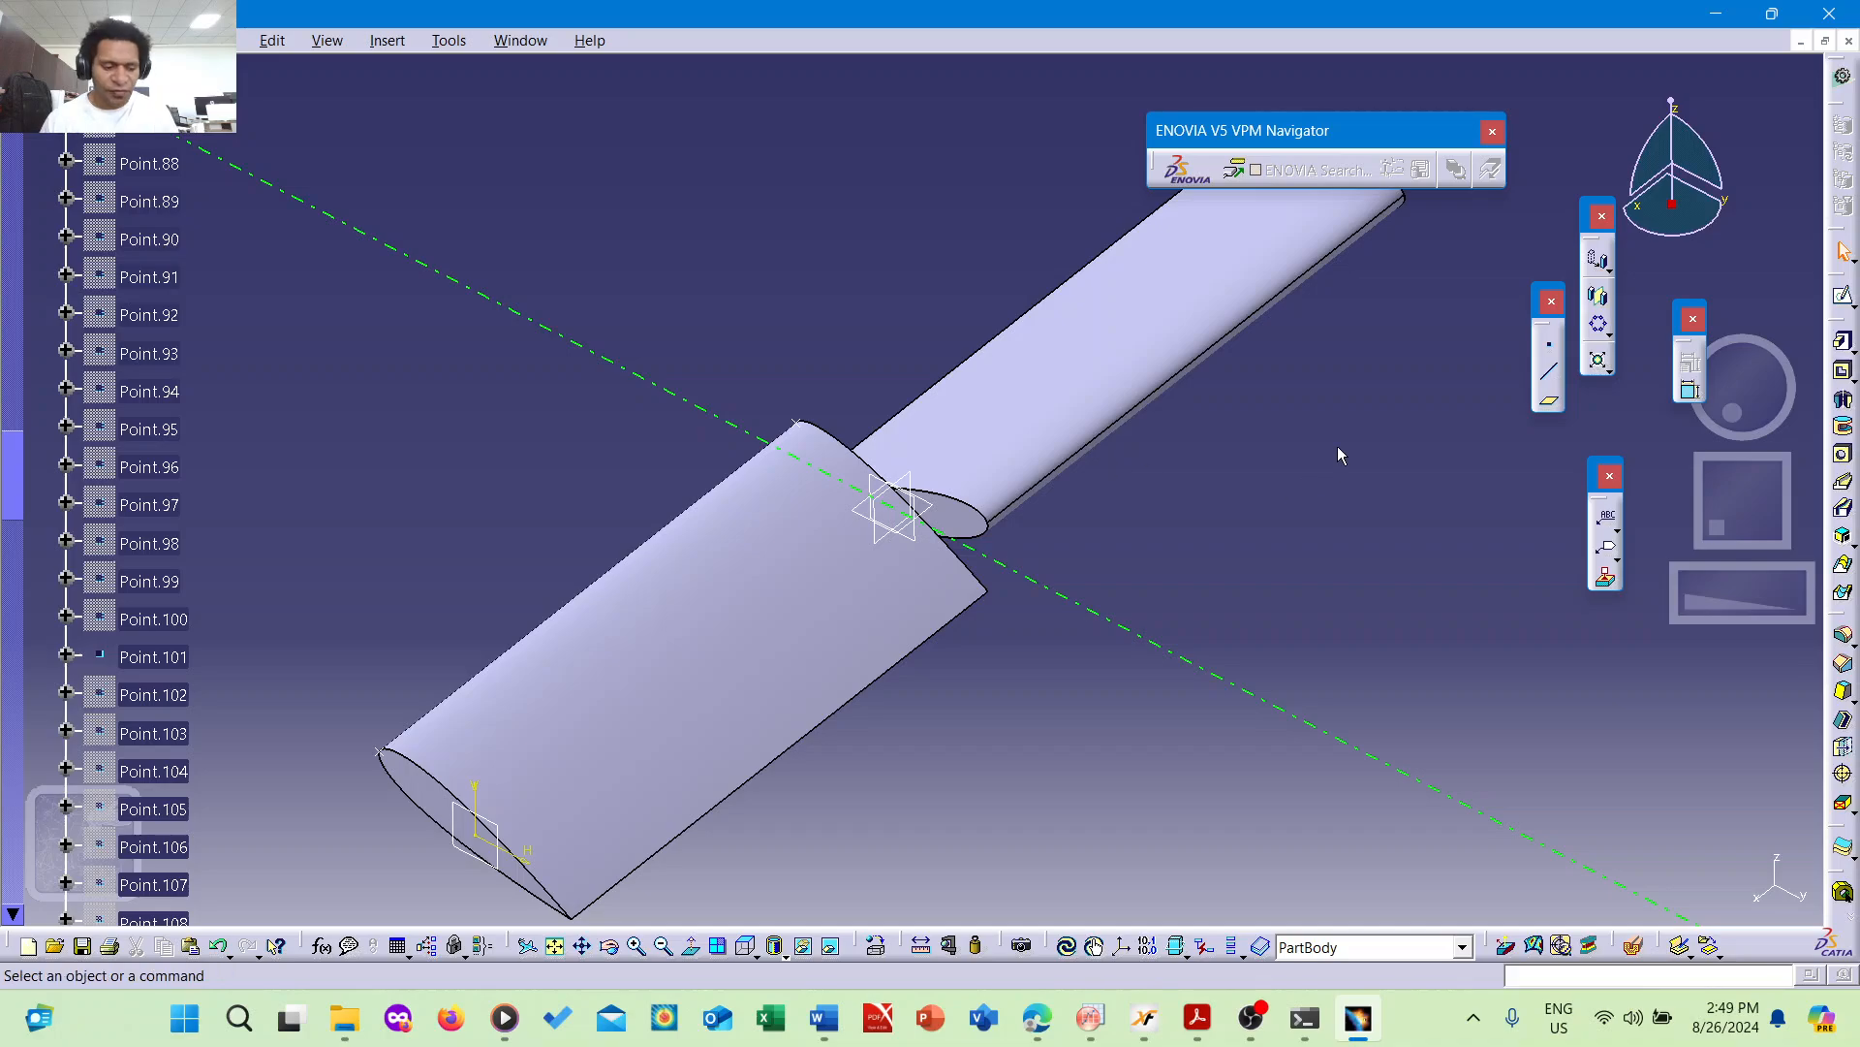
middle_click_drag(1305, 456, 1283, 486)
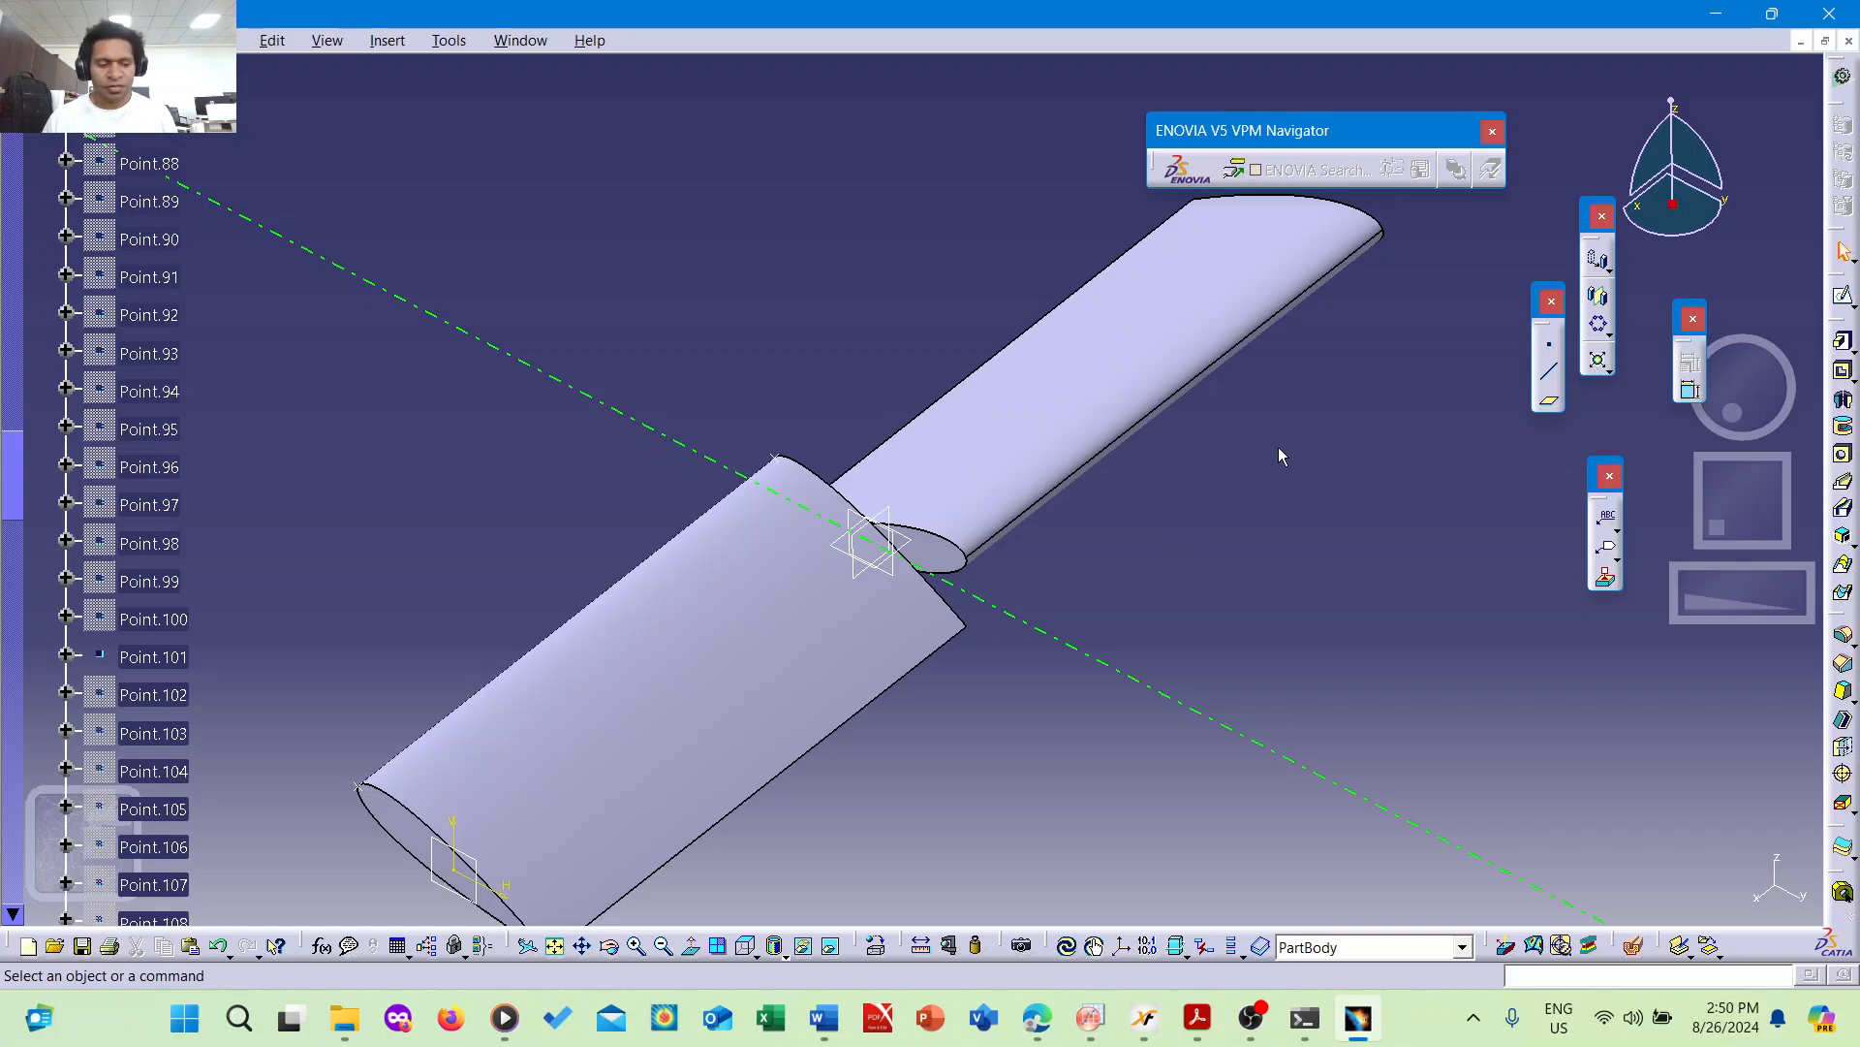
middle_click_drag(1279, 448, 1267, 477, "ctrl")
middle_click_drag(1049, 675, 1061, 649)
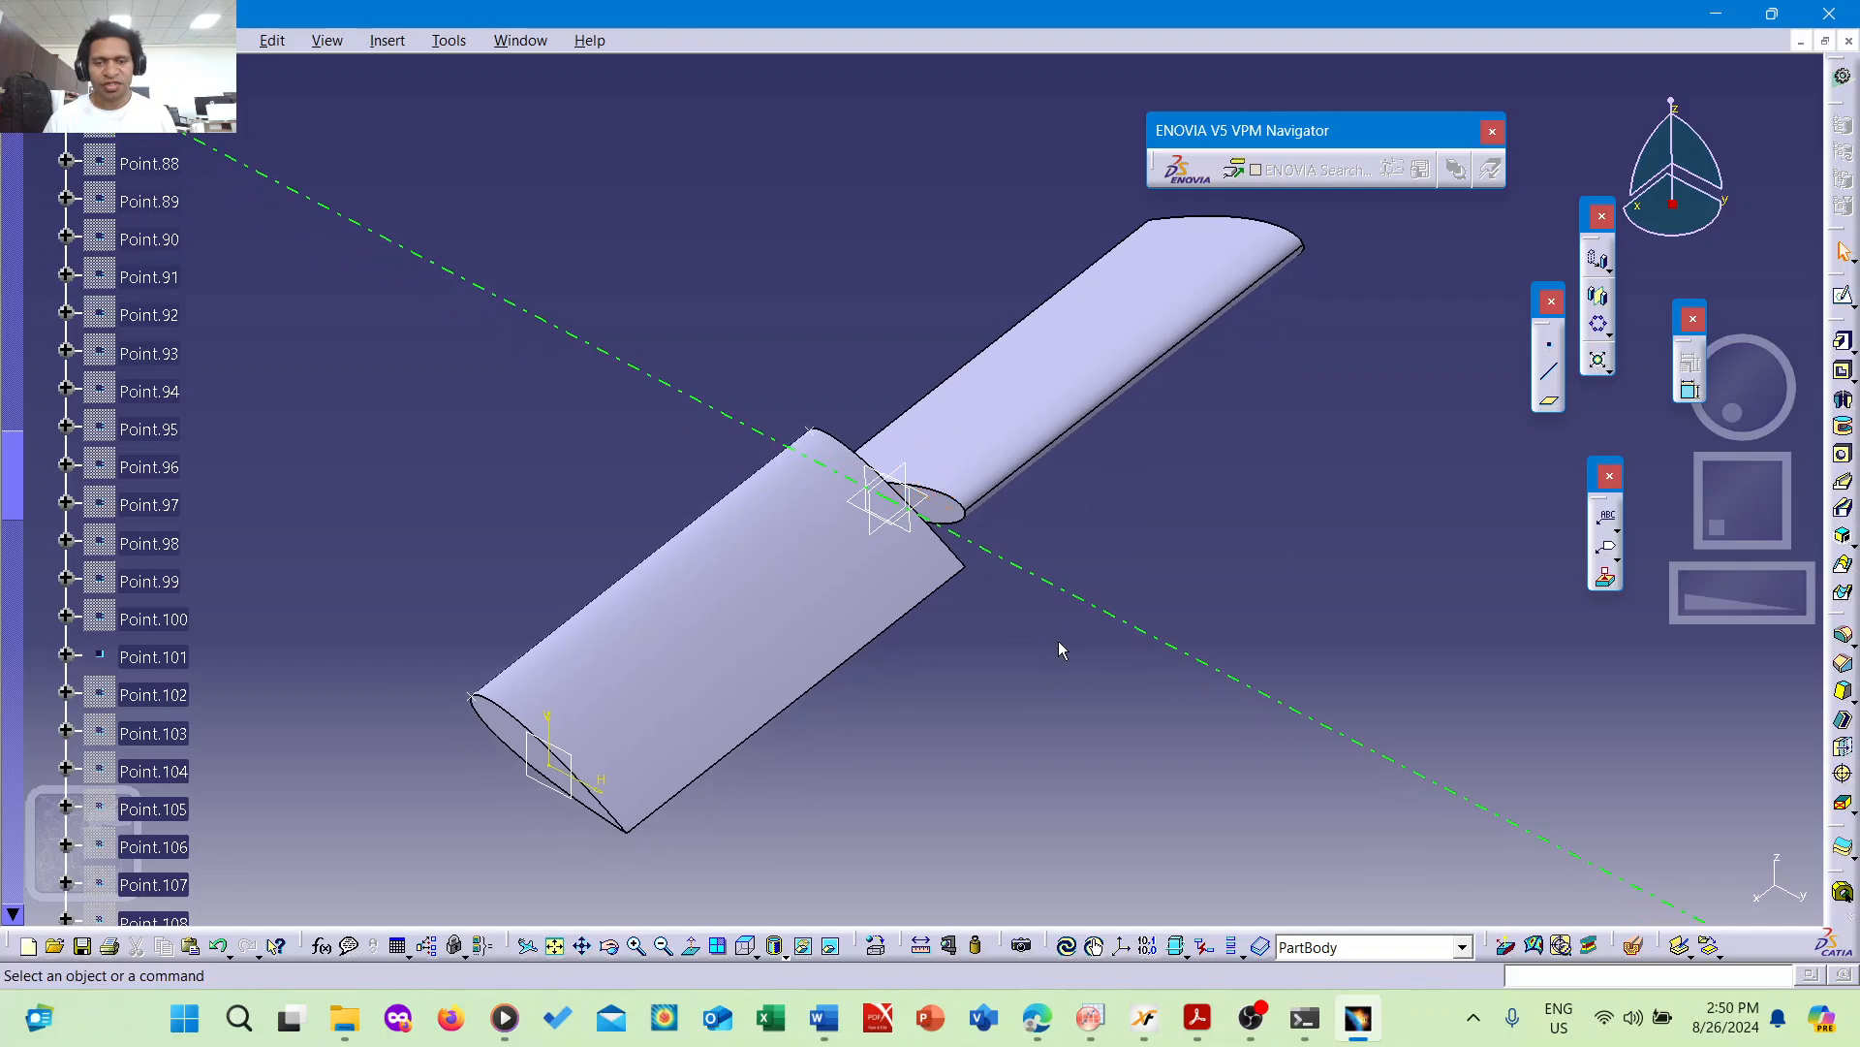
middle_click_drag(893, 487, 893, 469, "ctrl")
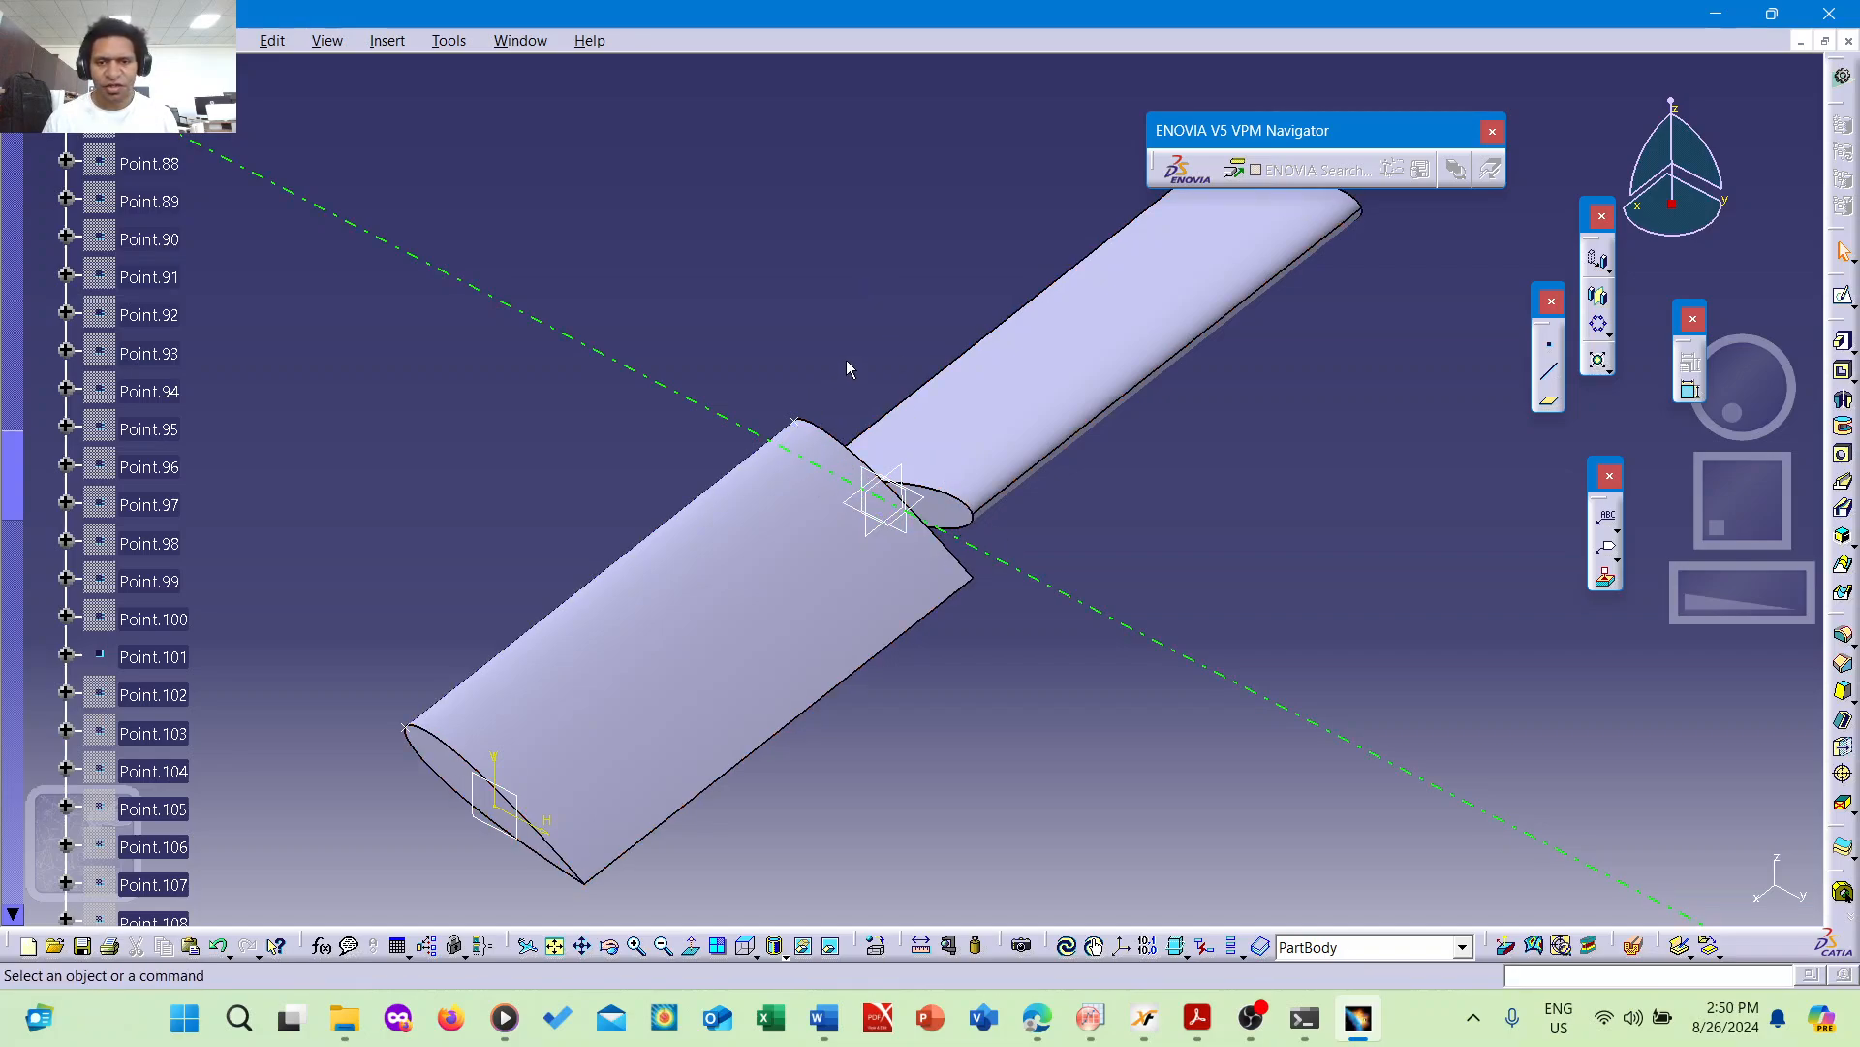
mouse_move(846, 358)
middle_mouse_down()
mouse_move(851, 332)
mouse_move(876, 363)
middle_mouse_up()
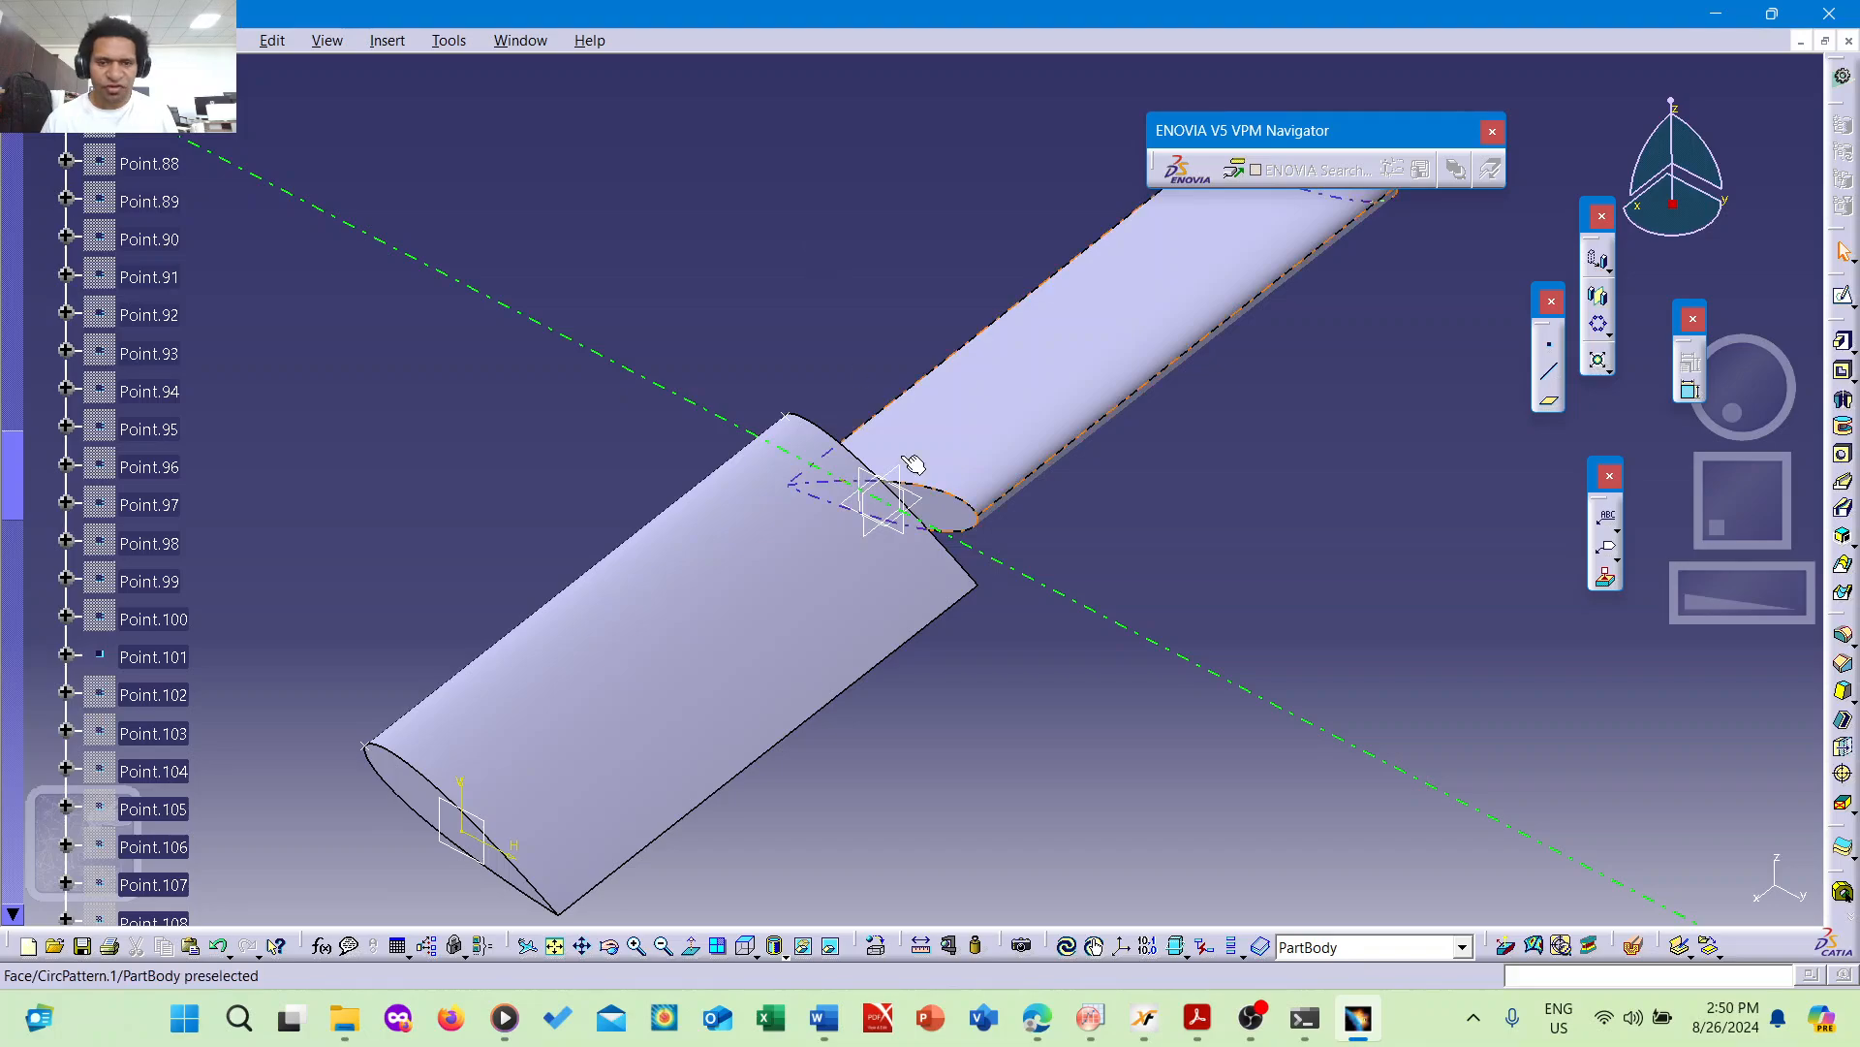
- Start a sketch on the xy plane and draw a circle about 28.3 mm in diameter centred on the origin
scroll(862, 412, "up", 5)
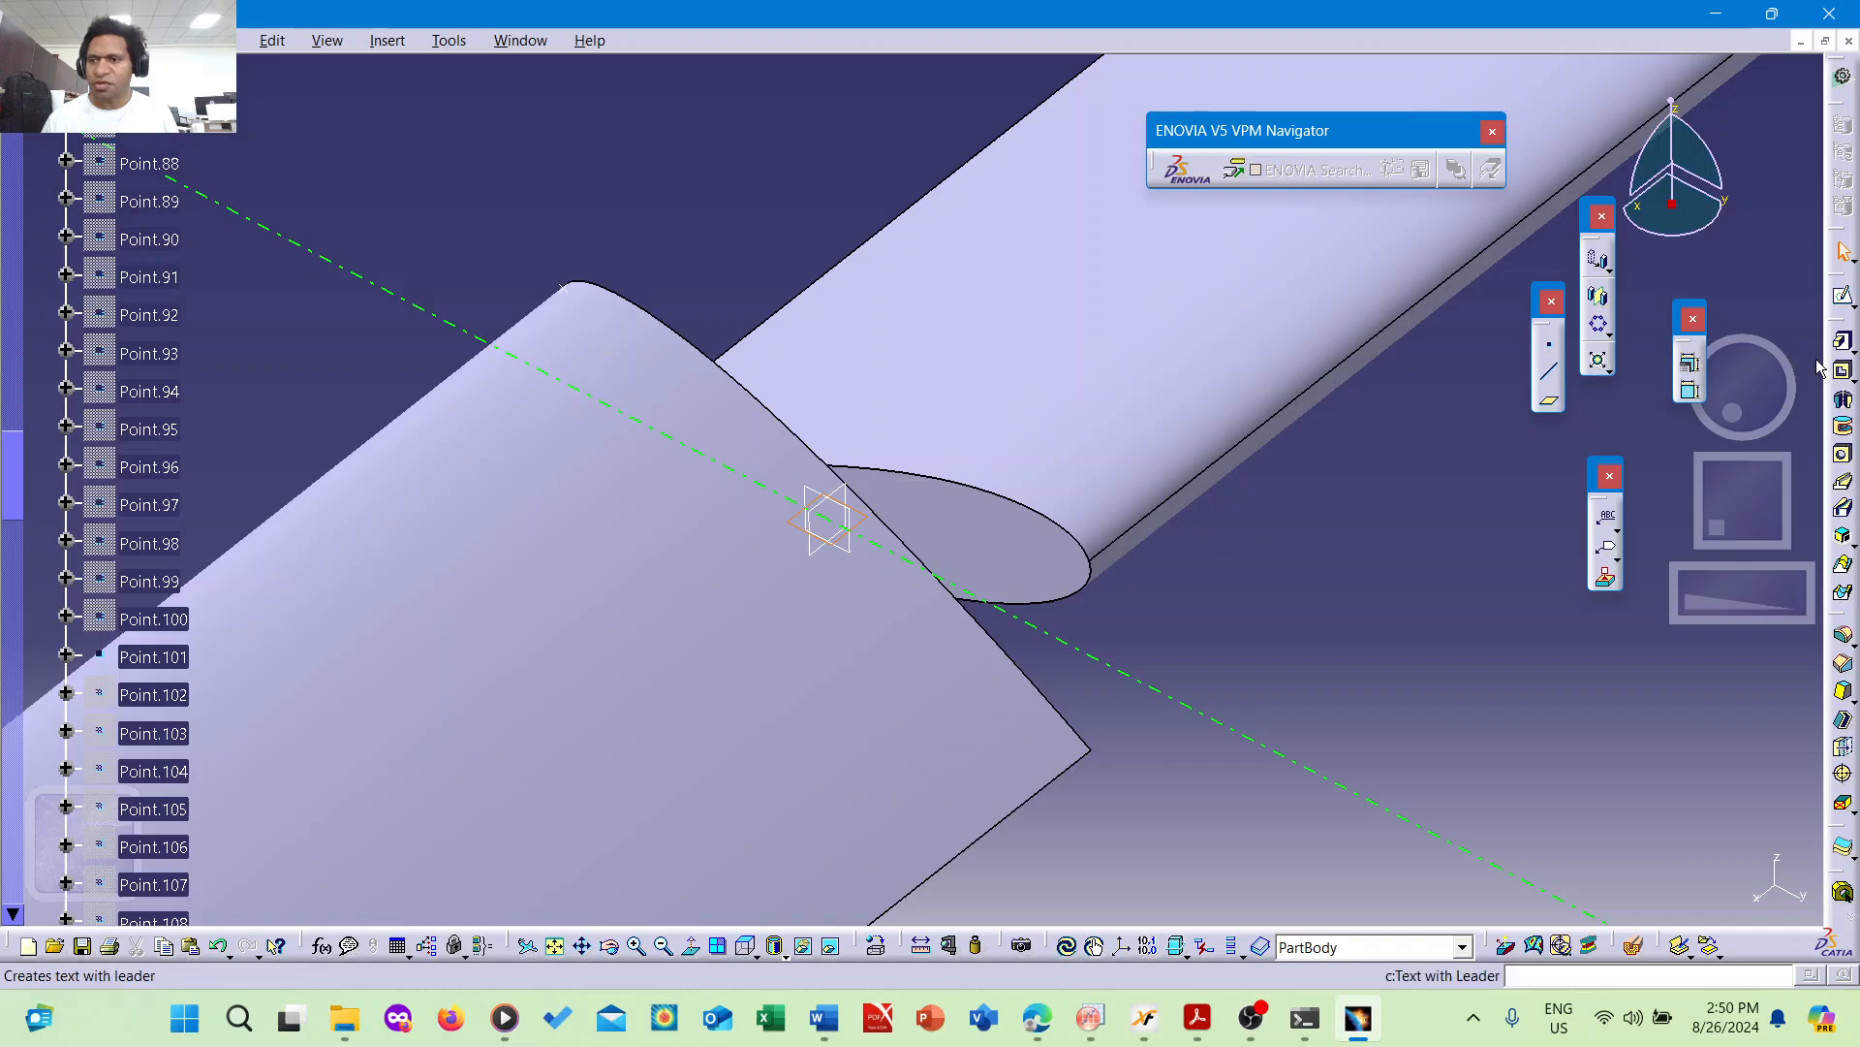
left_click(1843, 294)
left_click(930, 550)
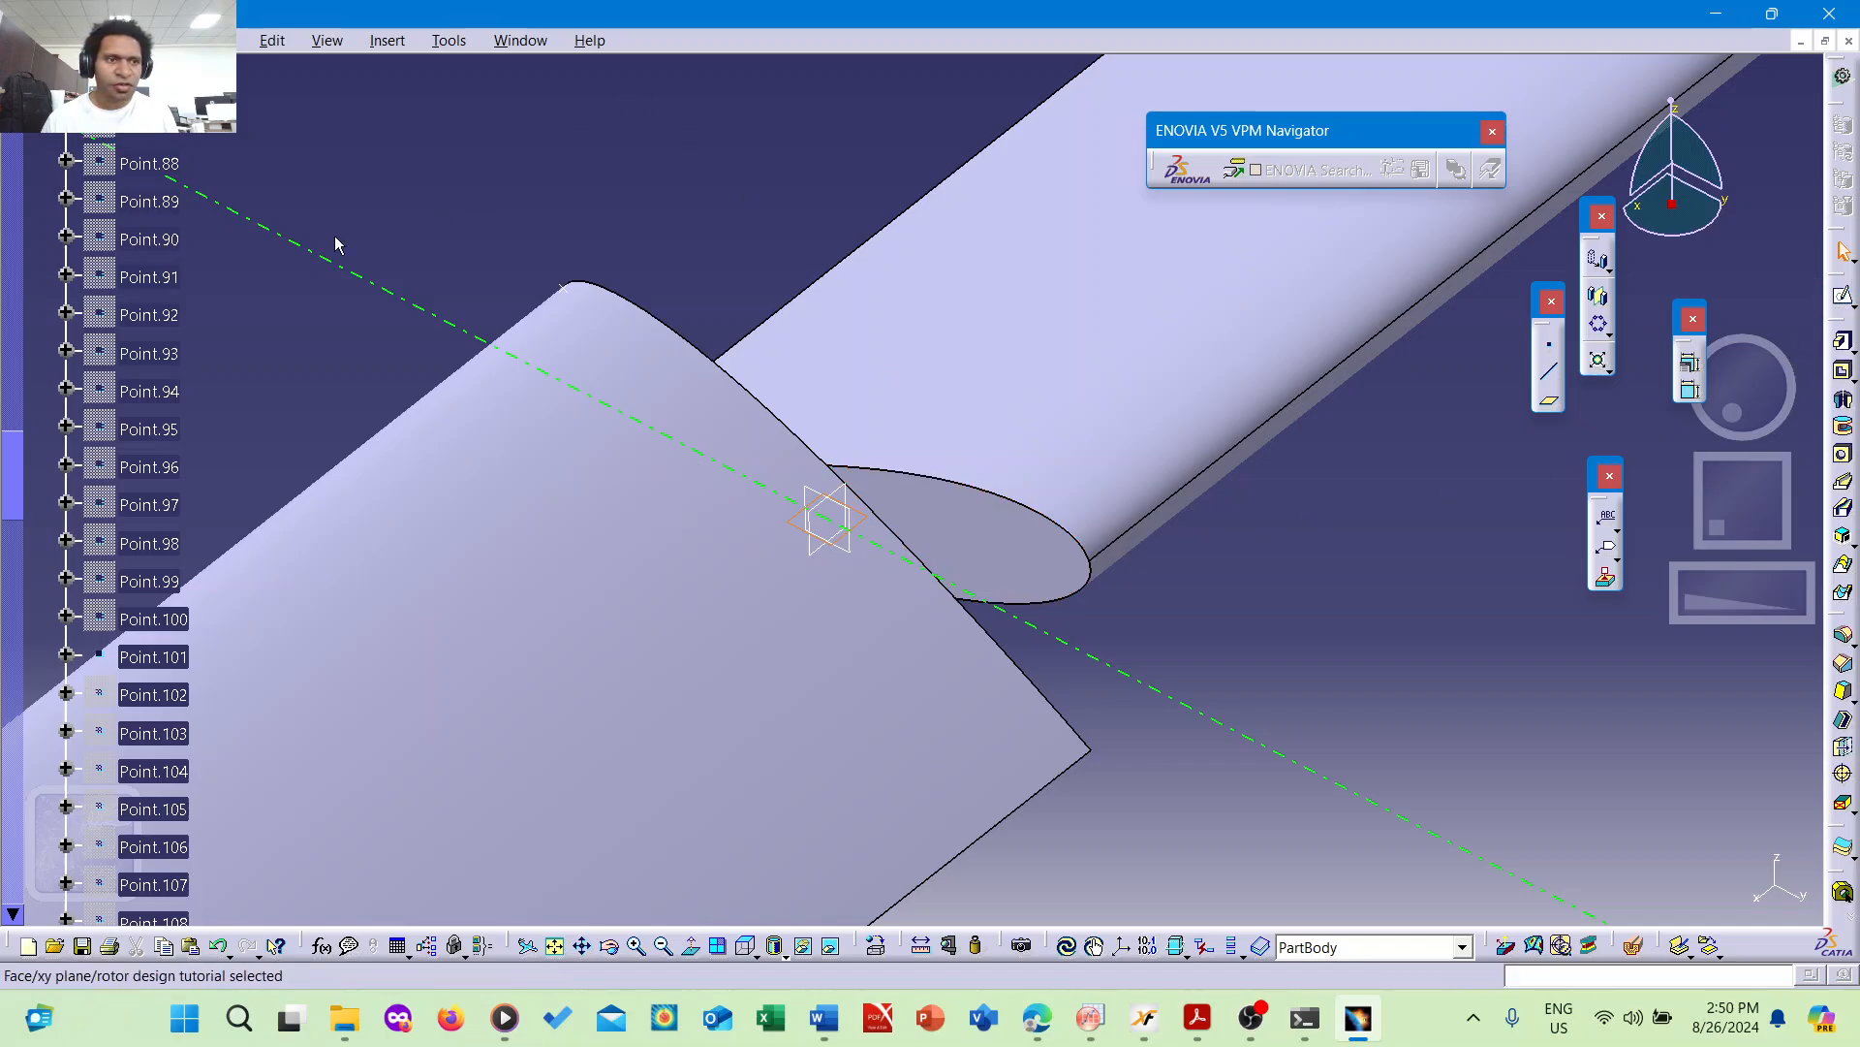
scroll(188, 270, "up", 20)
scroll(188, 270, "up", 5)
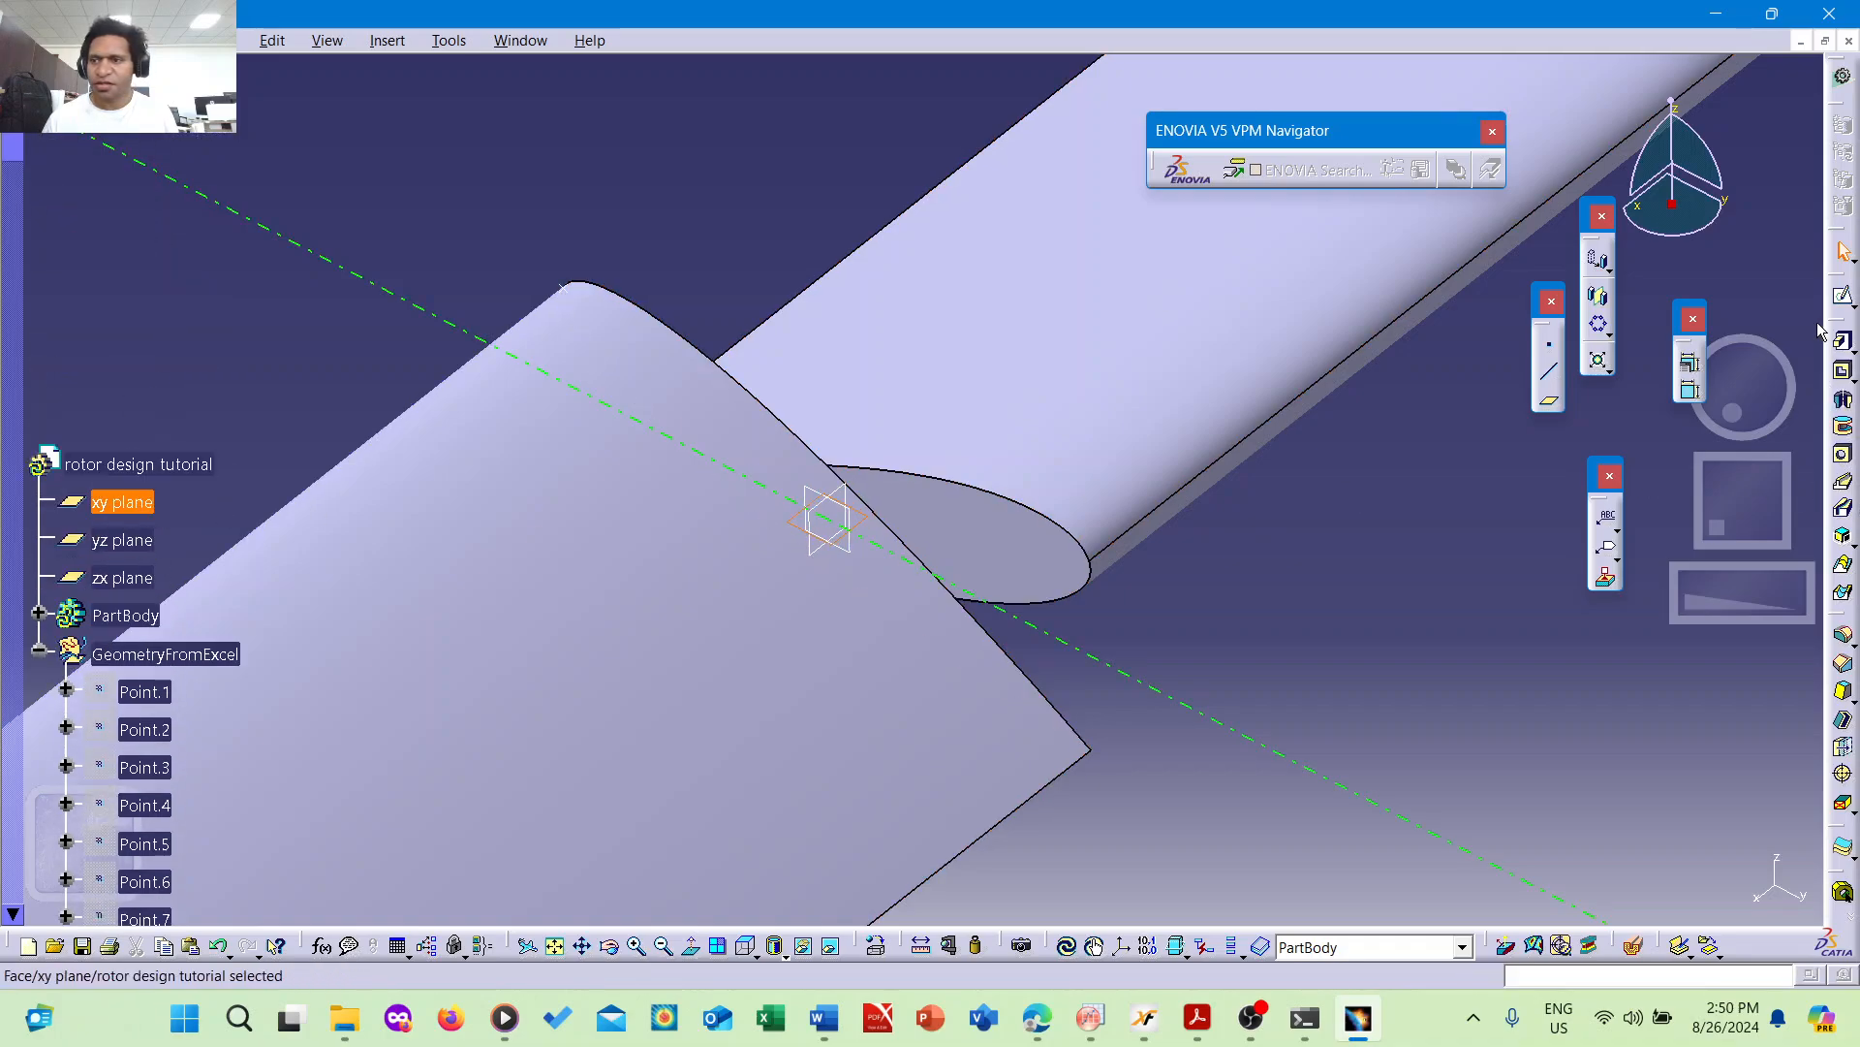
left_click(1843, 297)
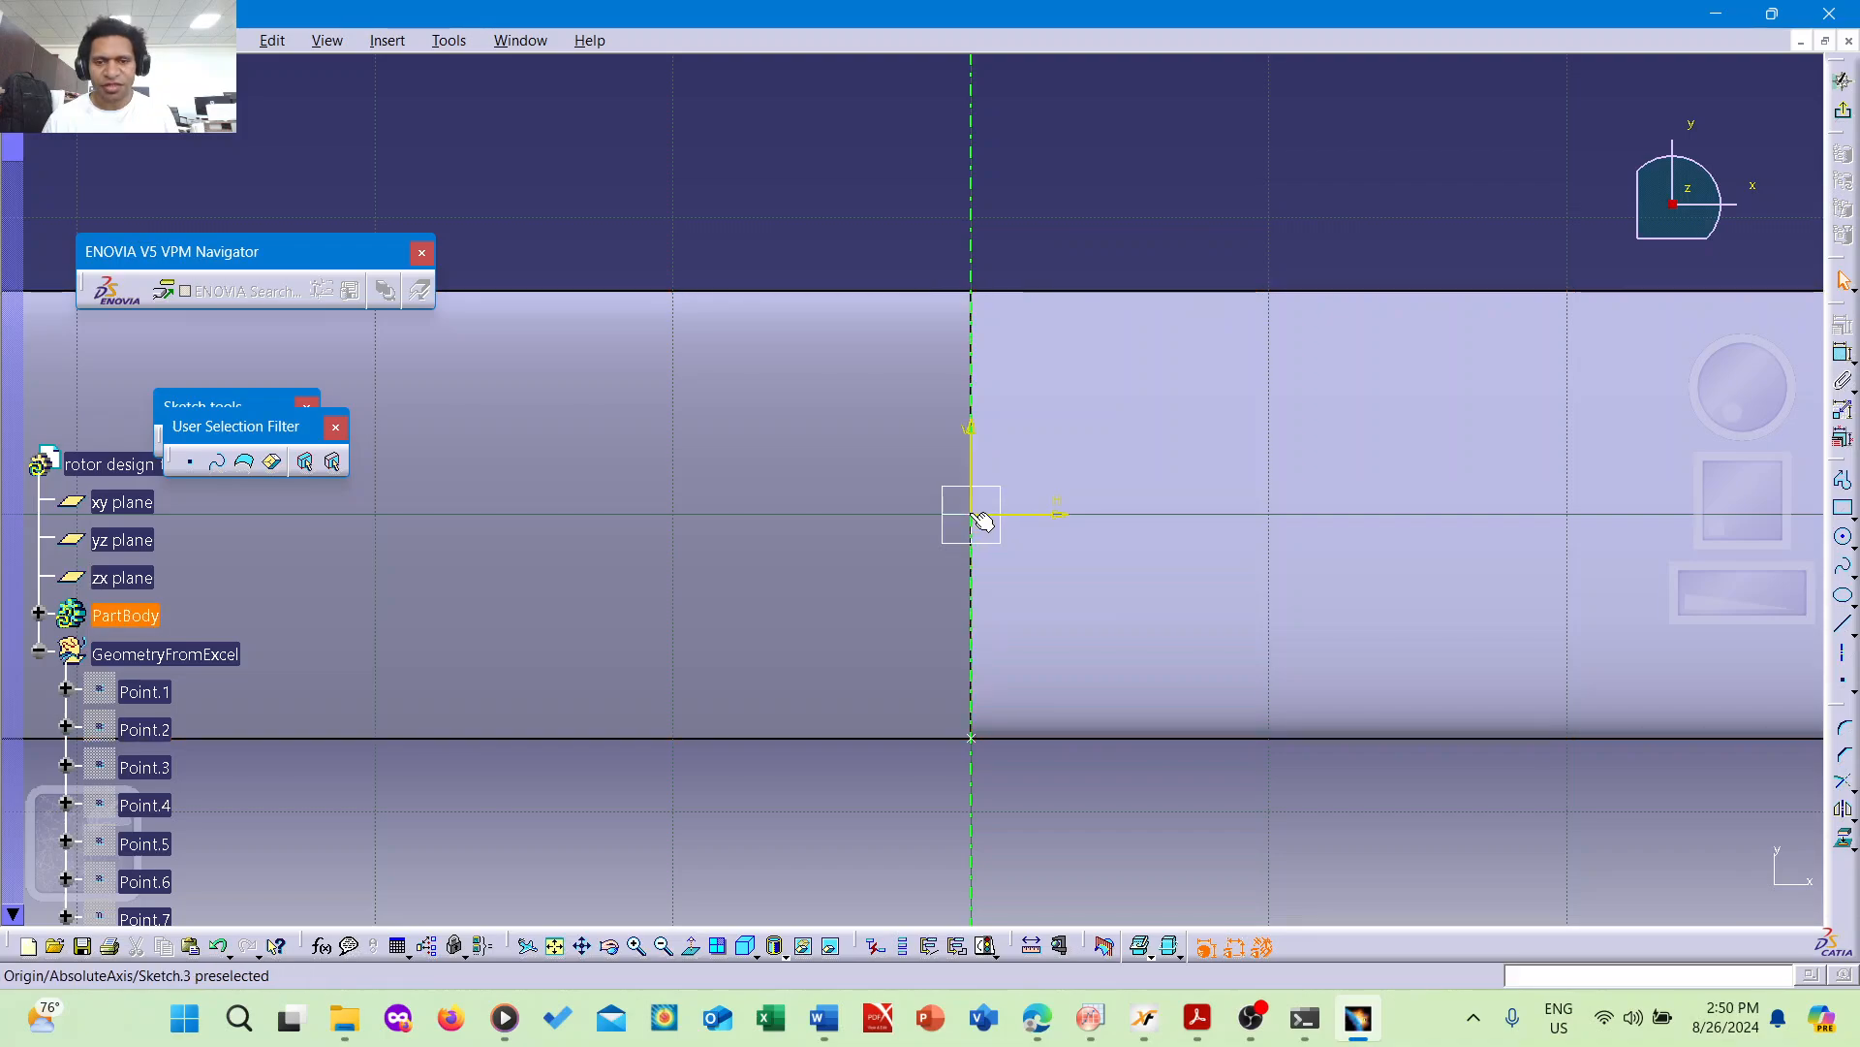
left_click(1844, 539)
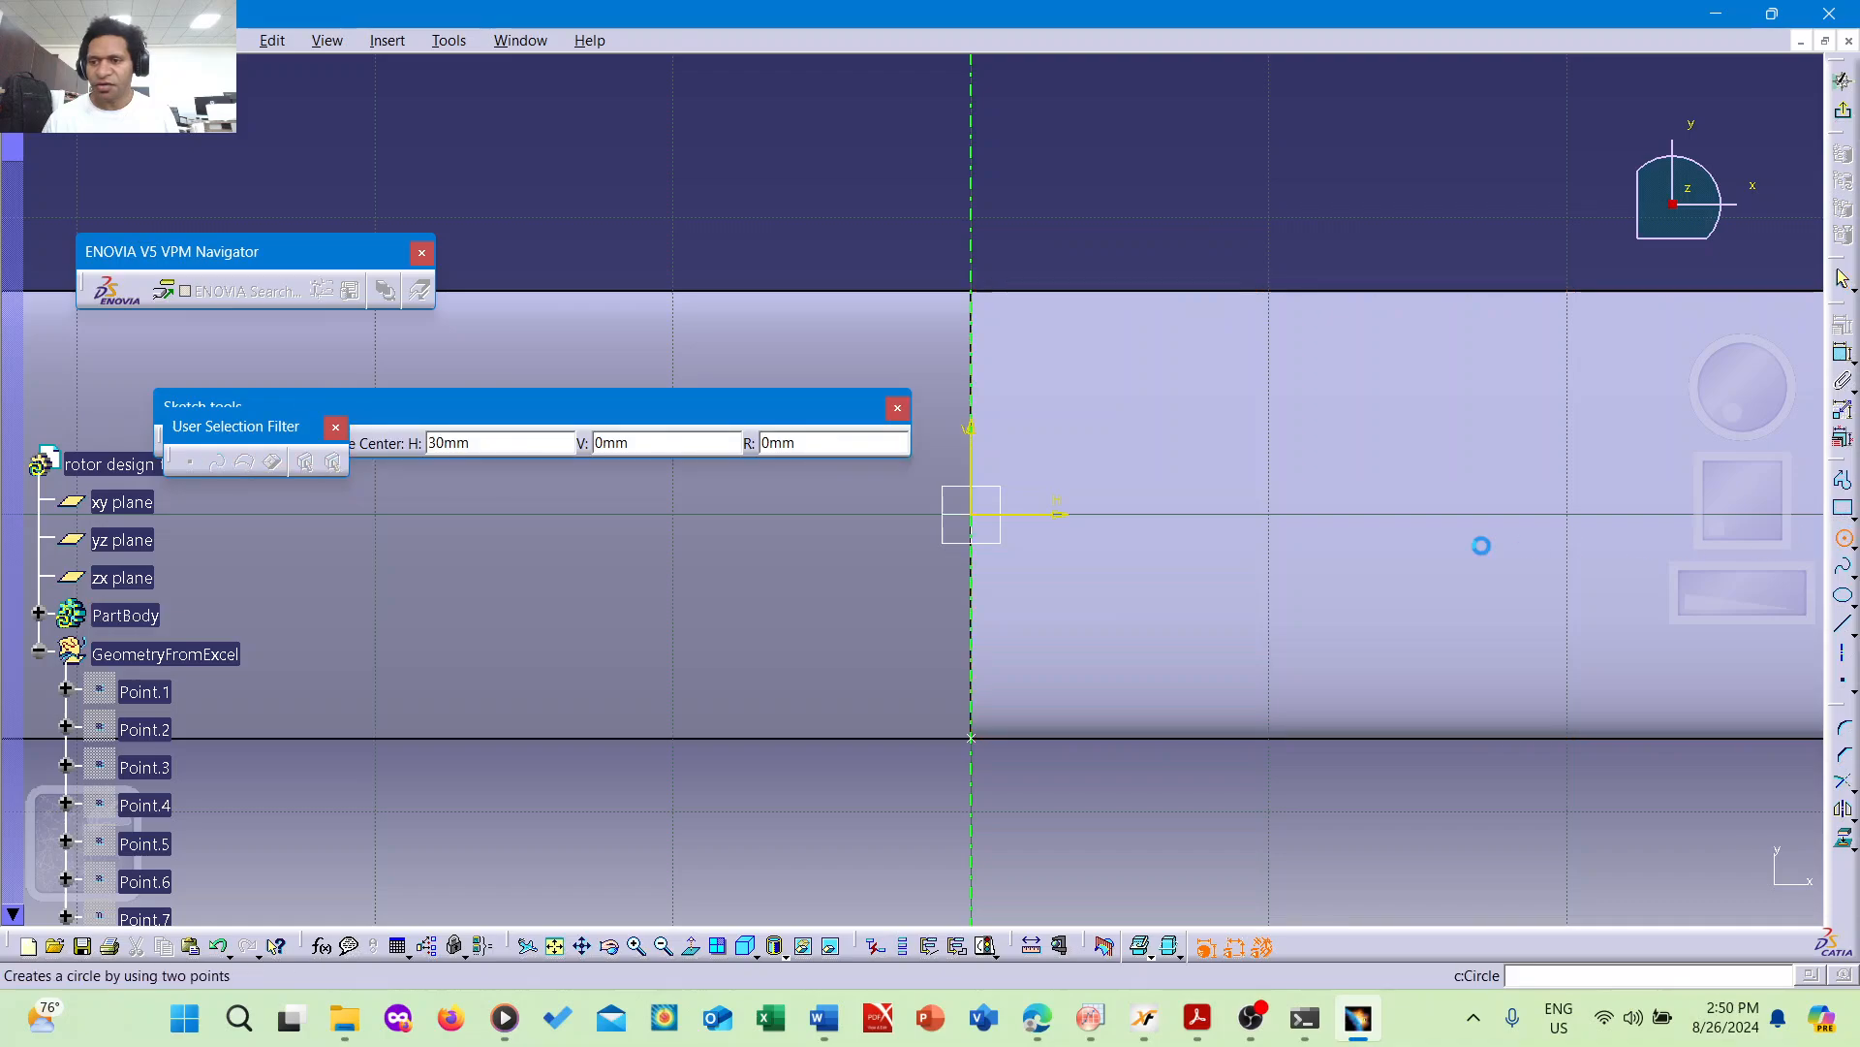
left_click(982, 522)
left_click(1127, 756)
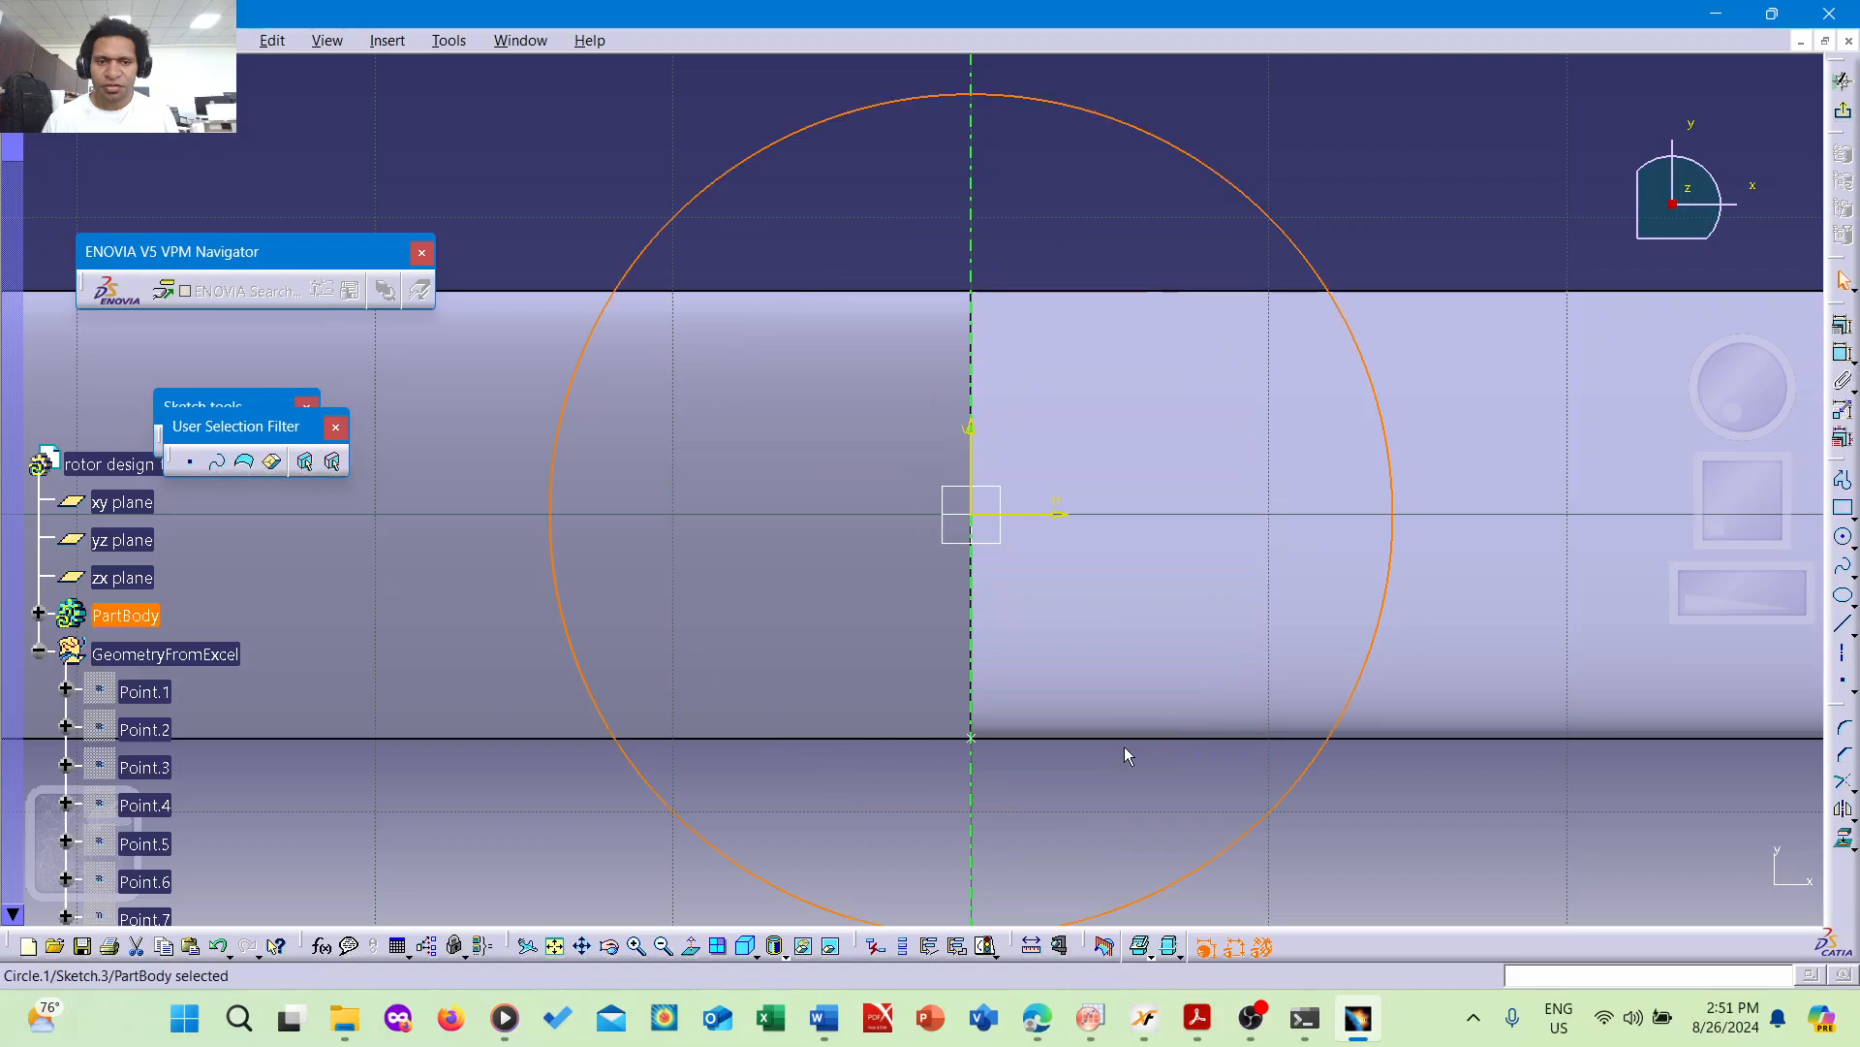
- Dimension the circle's diameter and set it to 16 mm
left_click(1844, 353)
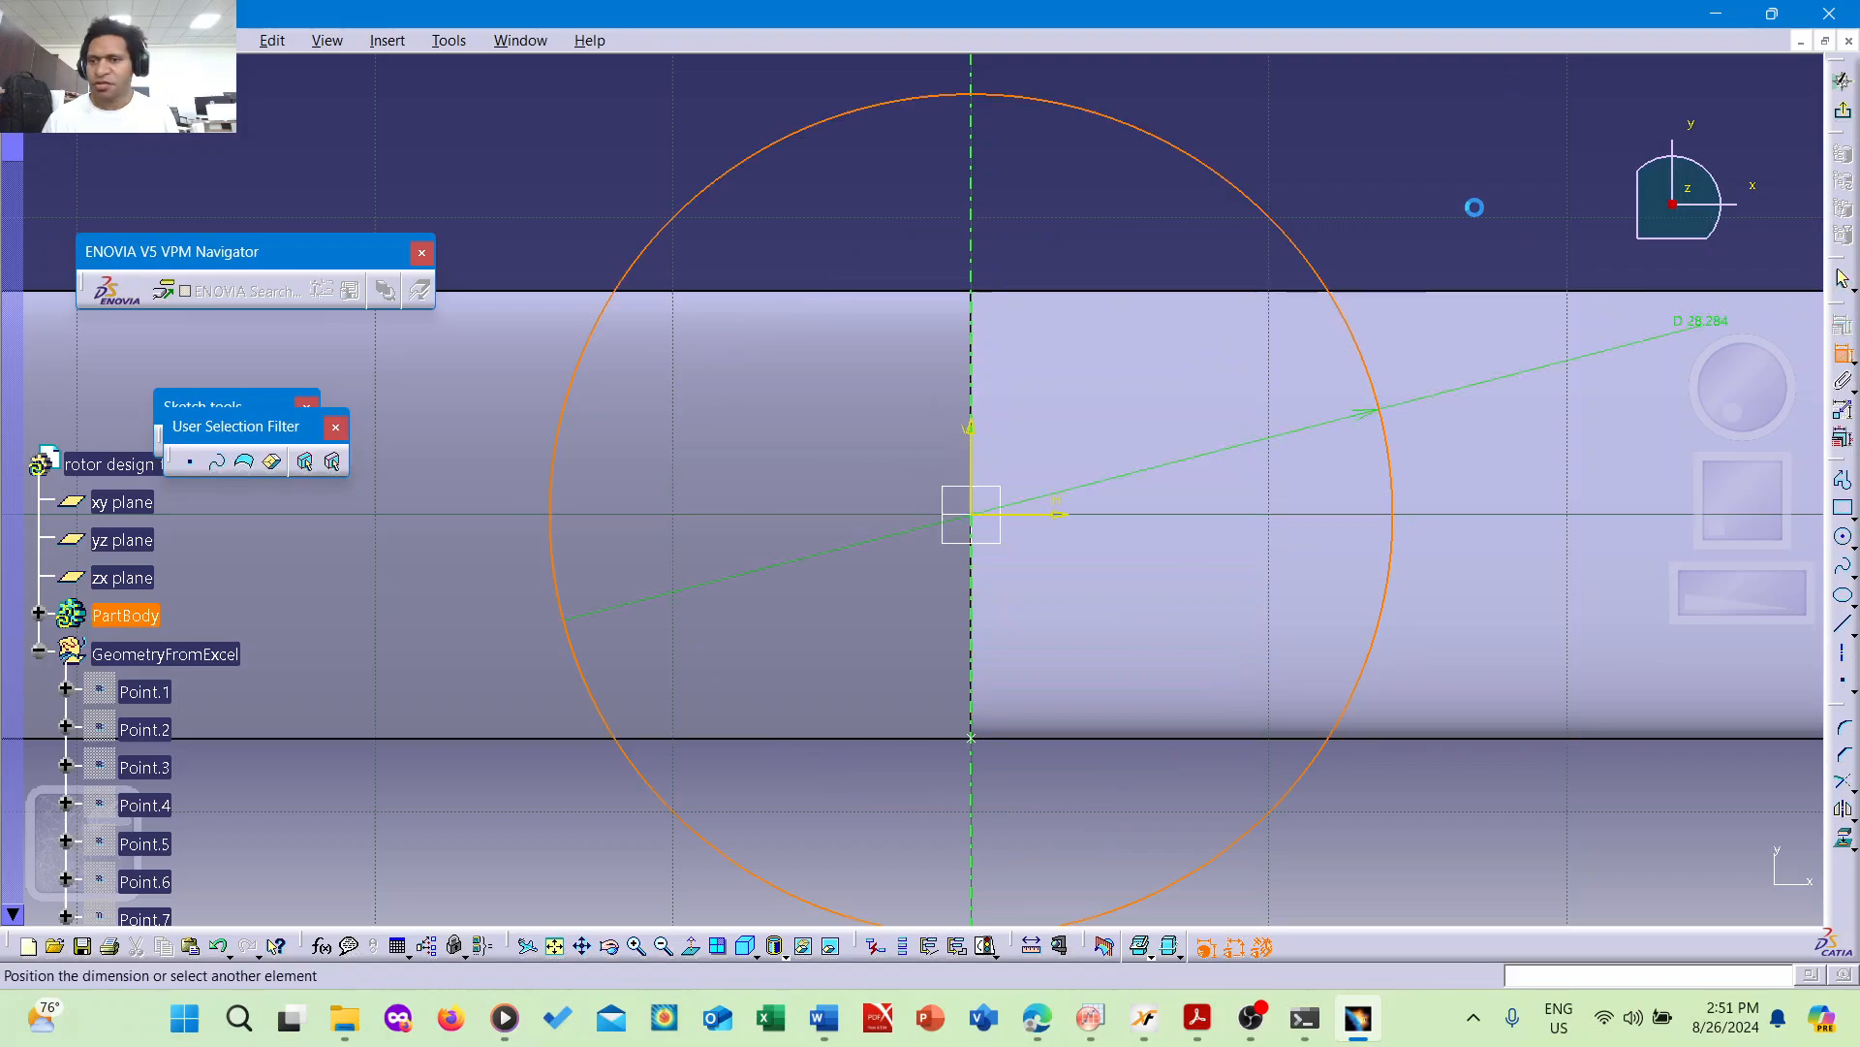
left_click(1371, 181)
double_click(1396, 172)
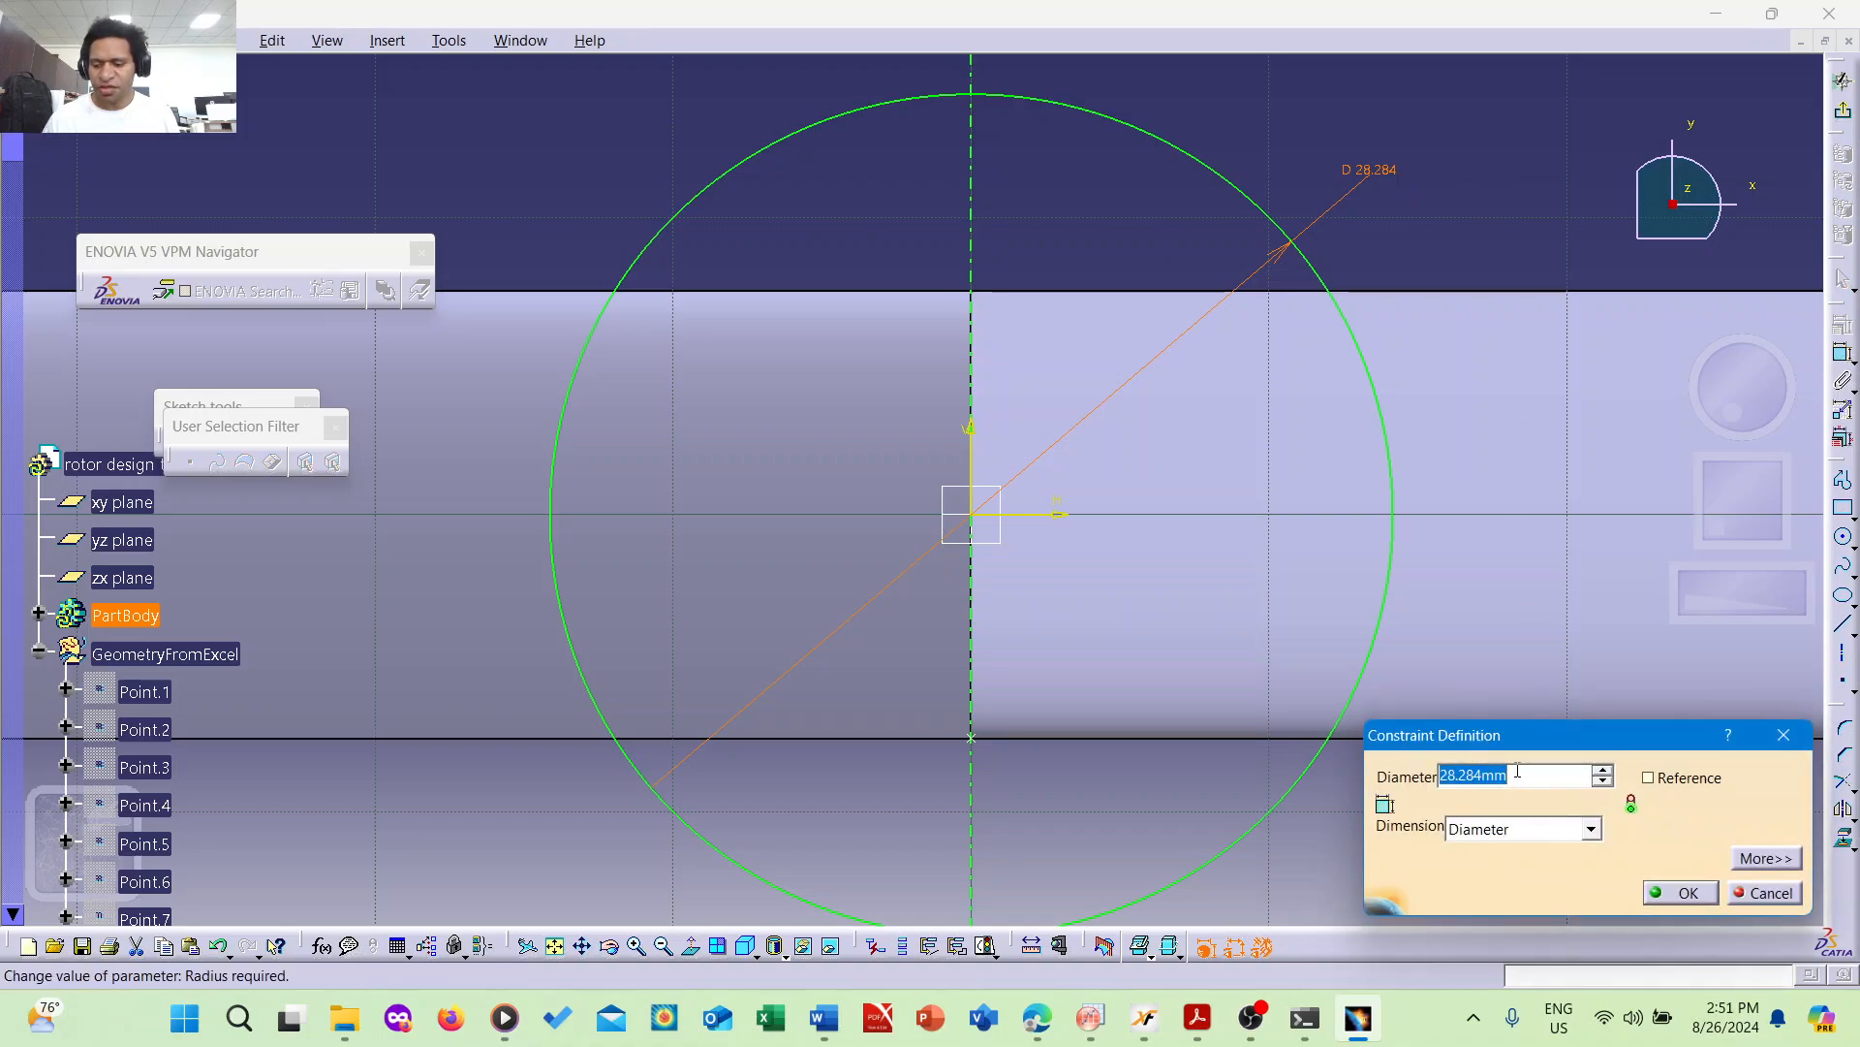
type("16")
key("Return")
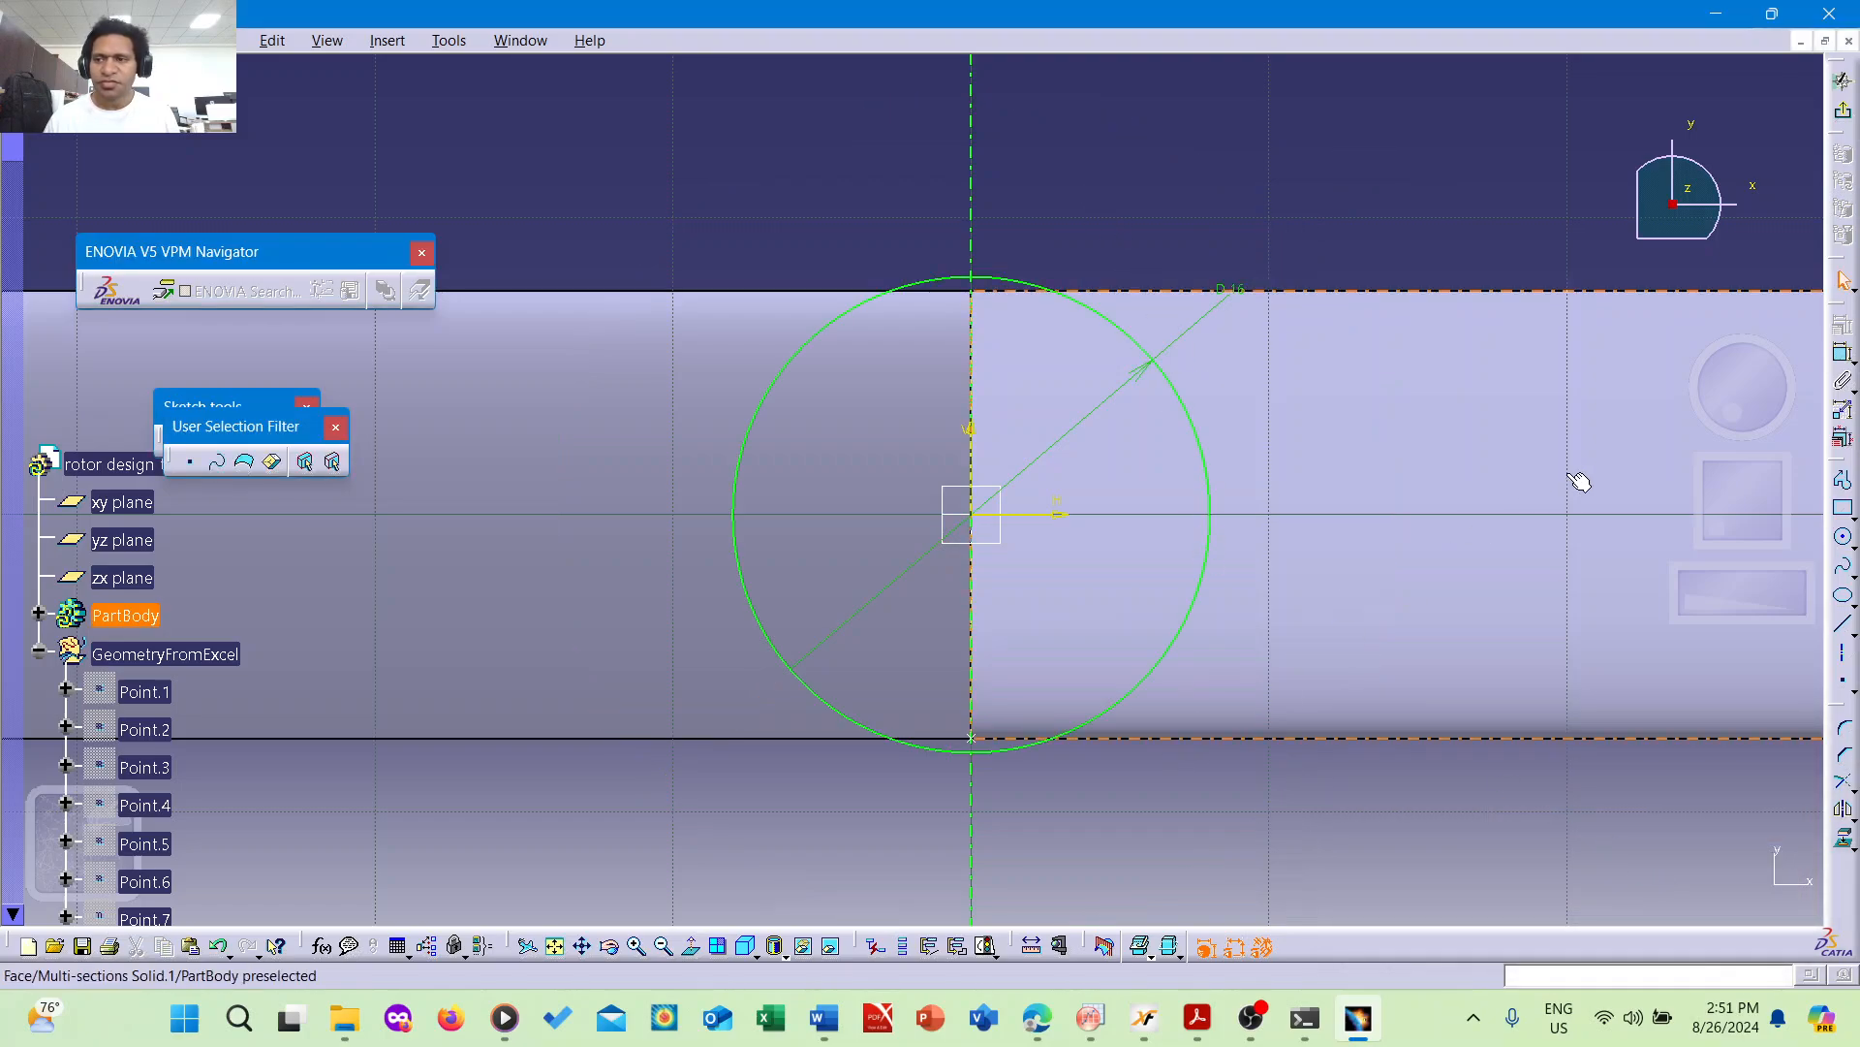
- Switch to the rotor paper in Adobe Acrobat Reader, check the hub in the rotor model figure, and return to CATIA
left_click(1195, 1014)
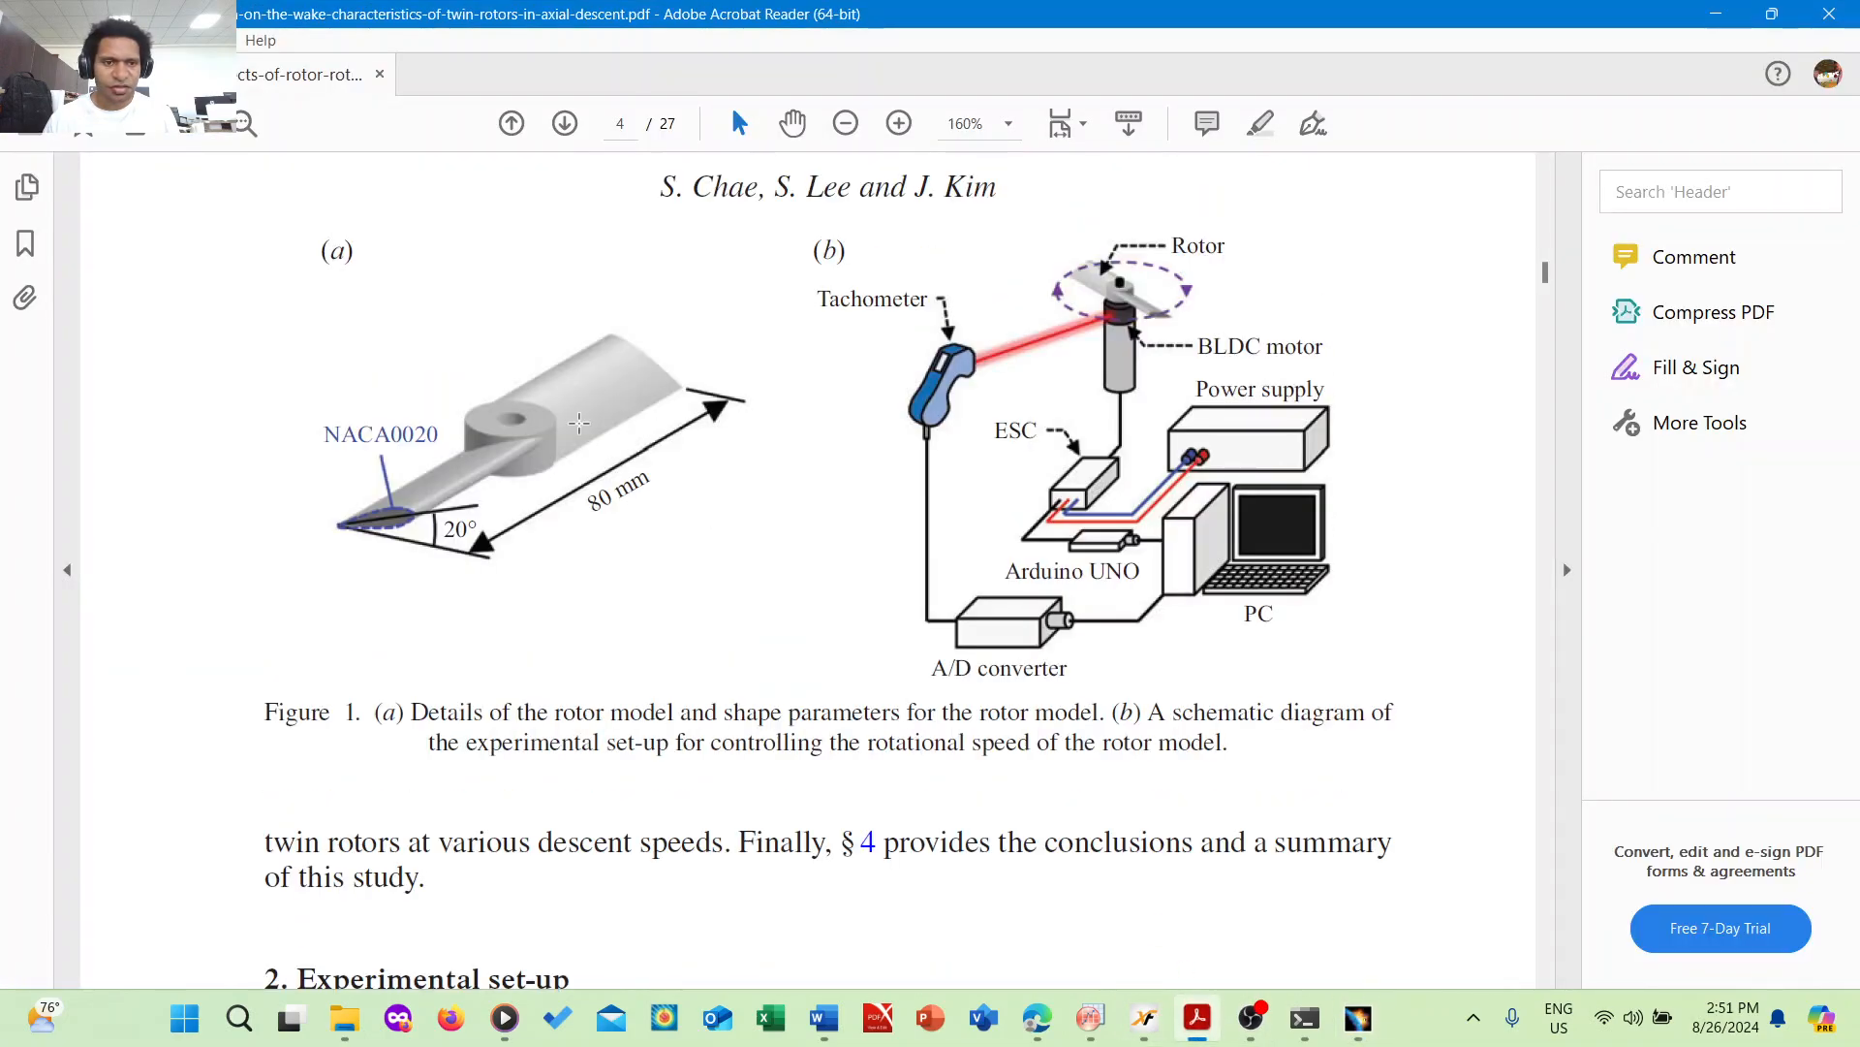
left_click(1772, 14)
left_click(1691, 58)
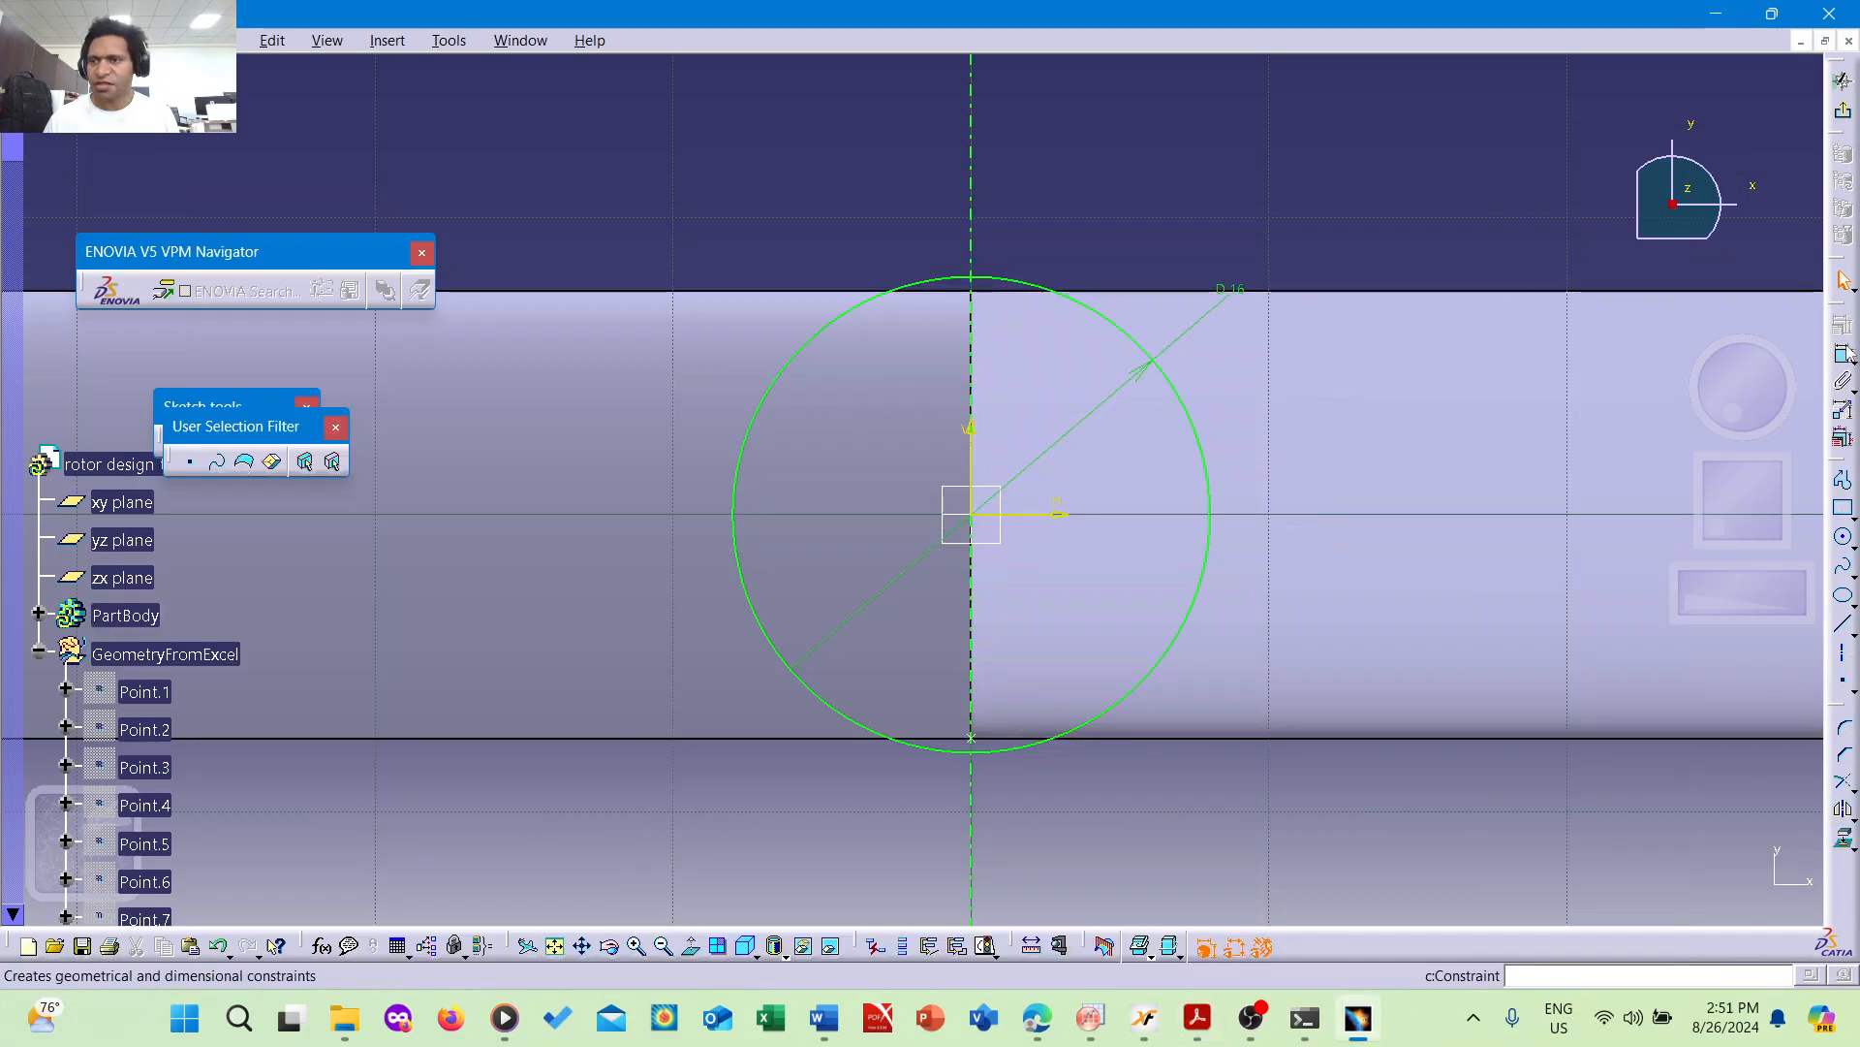
- Exit the sketch and pad the circle with a length of 4 mm and mirrored extent to create the central hub
left_click(1843, 111)
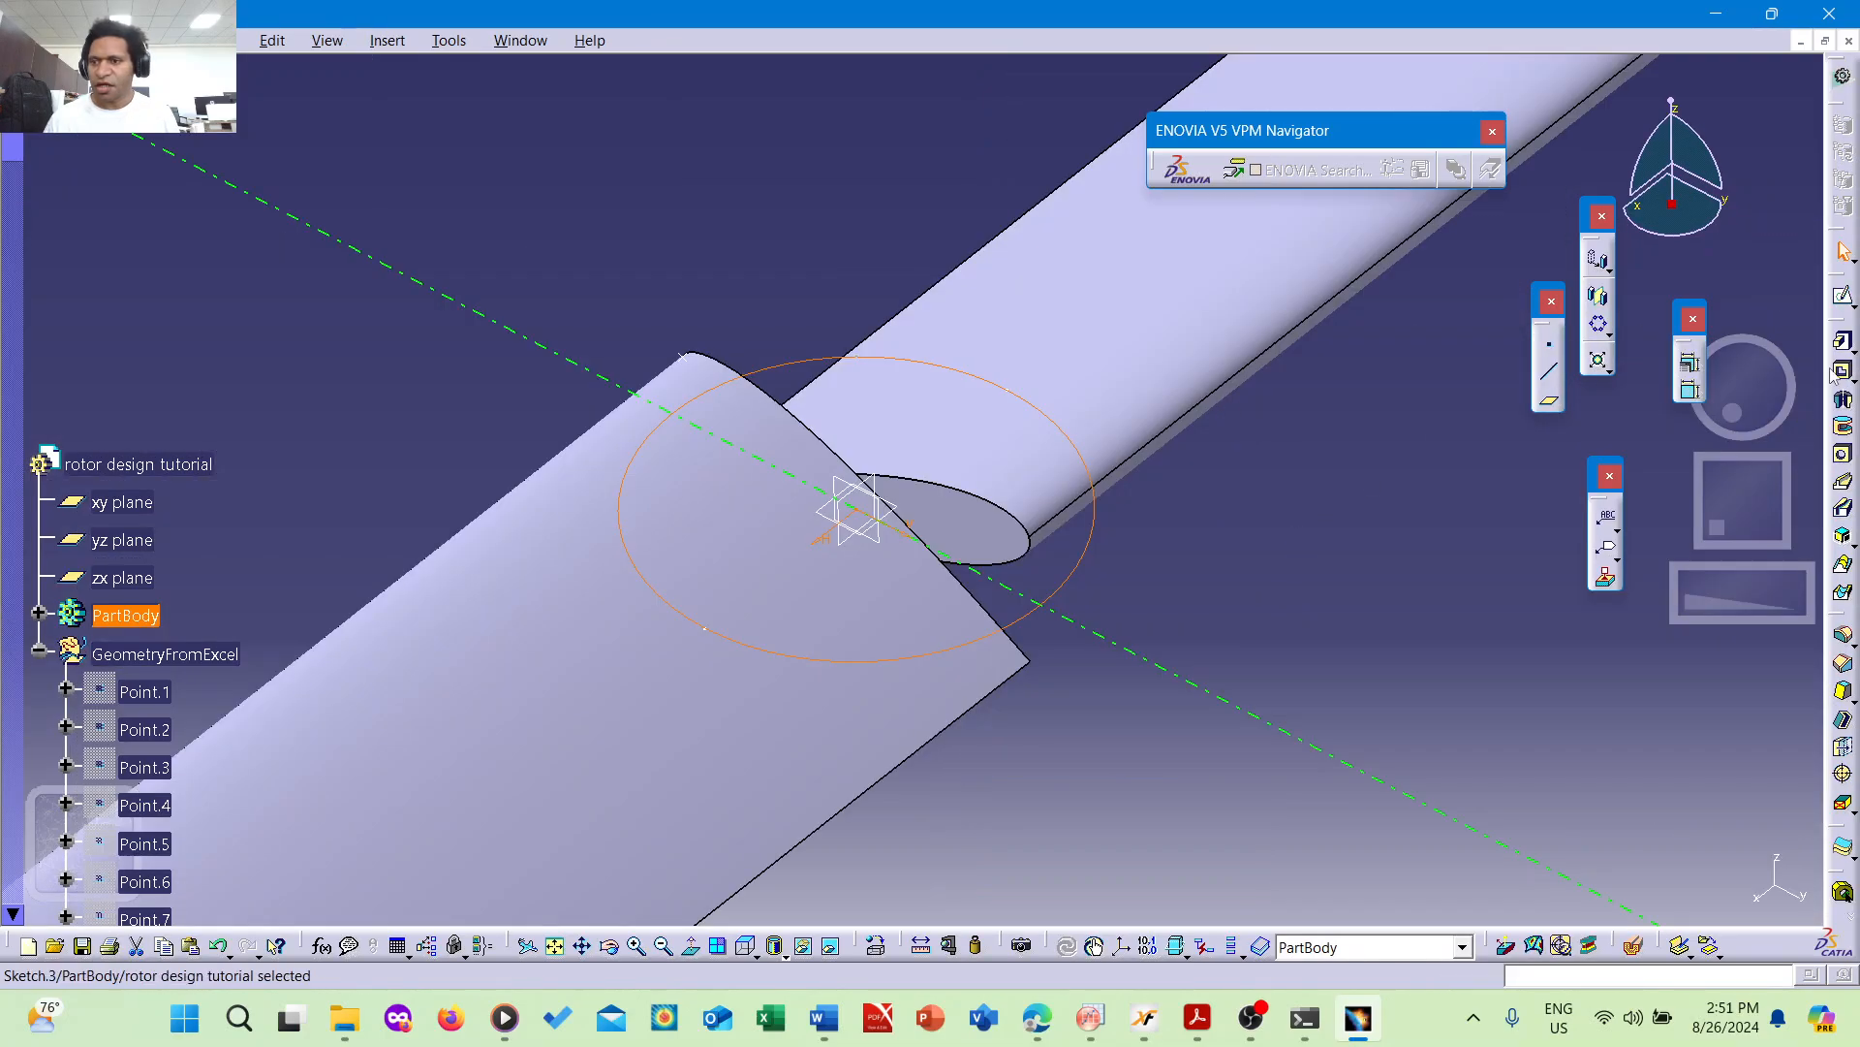
left_click(1843, 342)
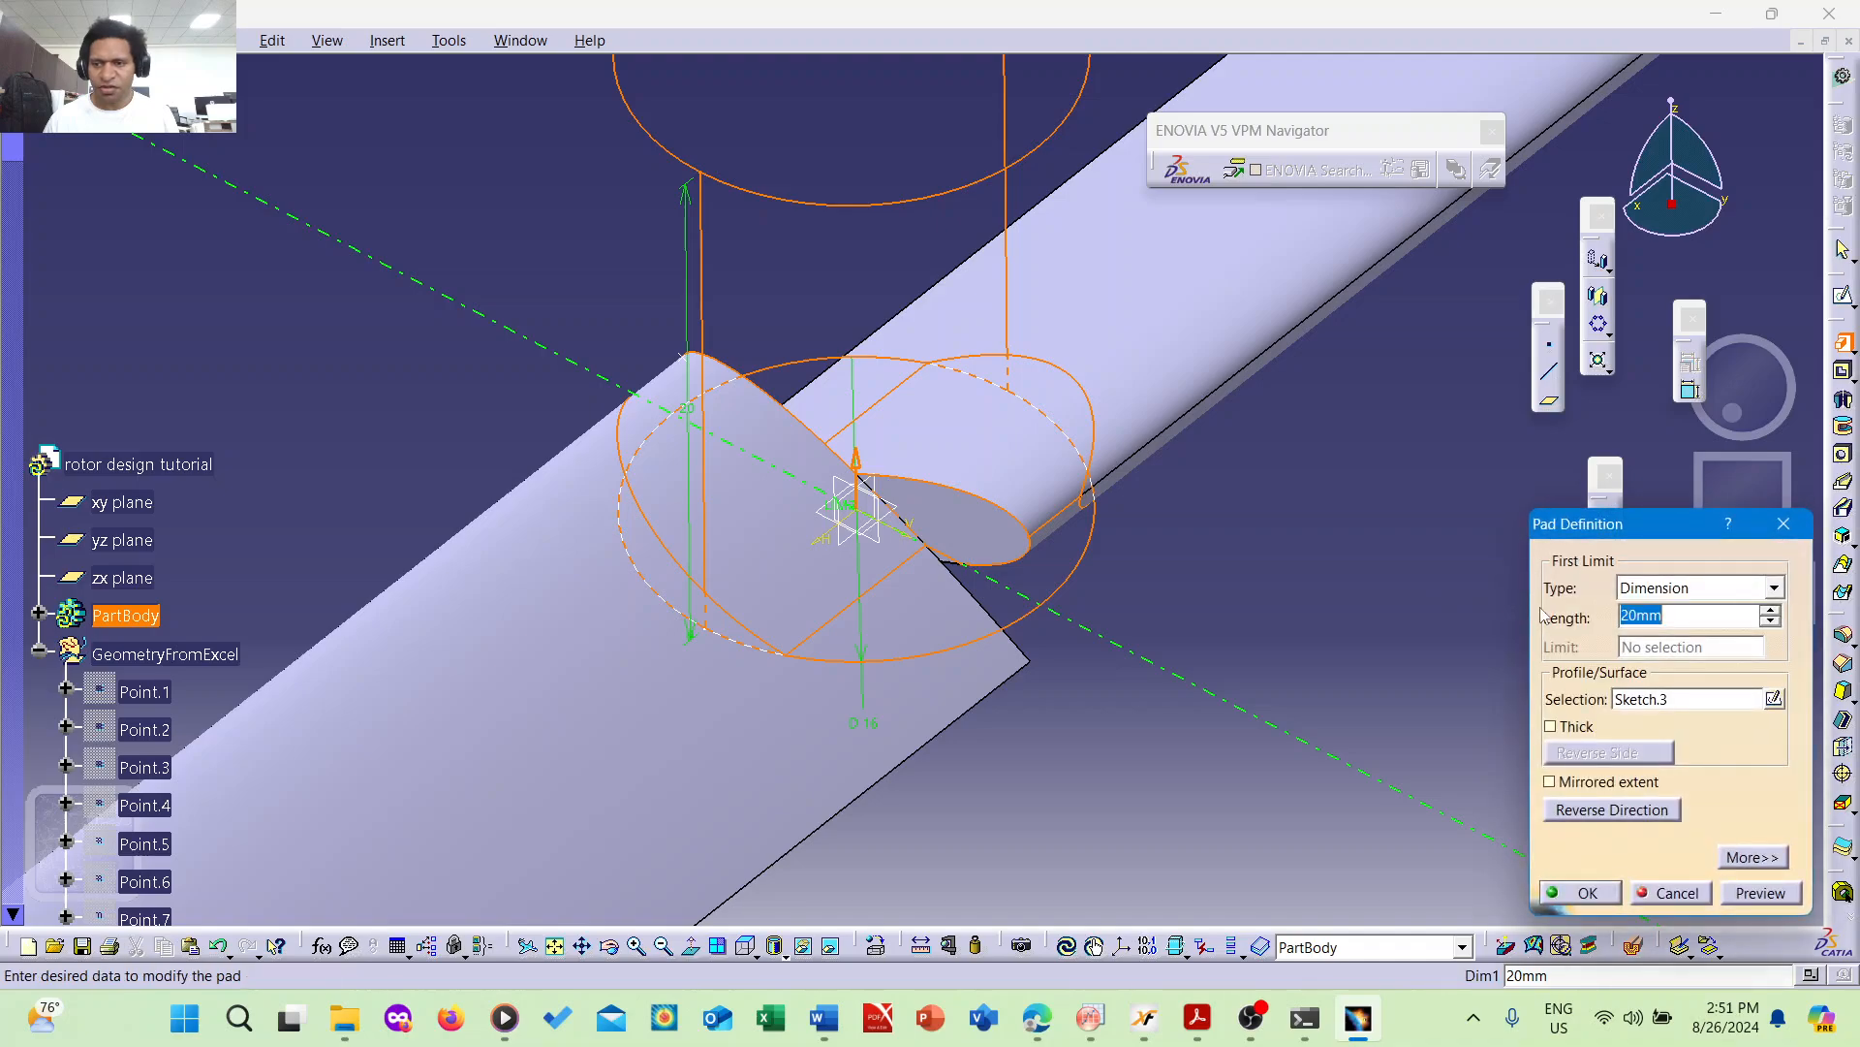
middle_click_drag(1253, 422, 1236, 477, "ctrl")
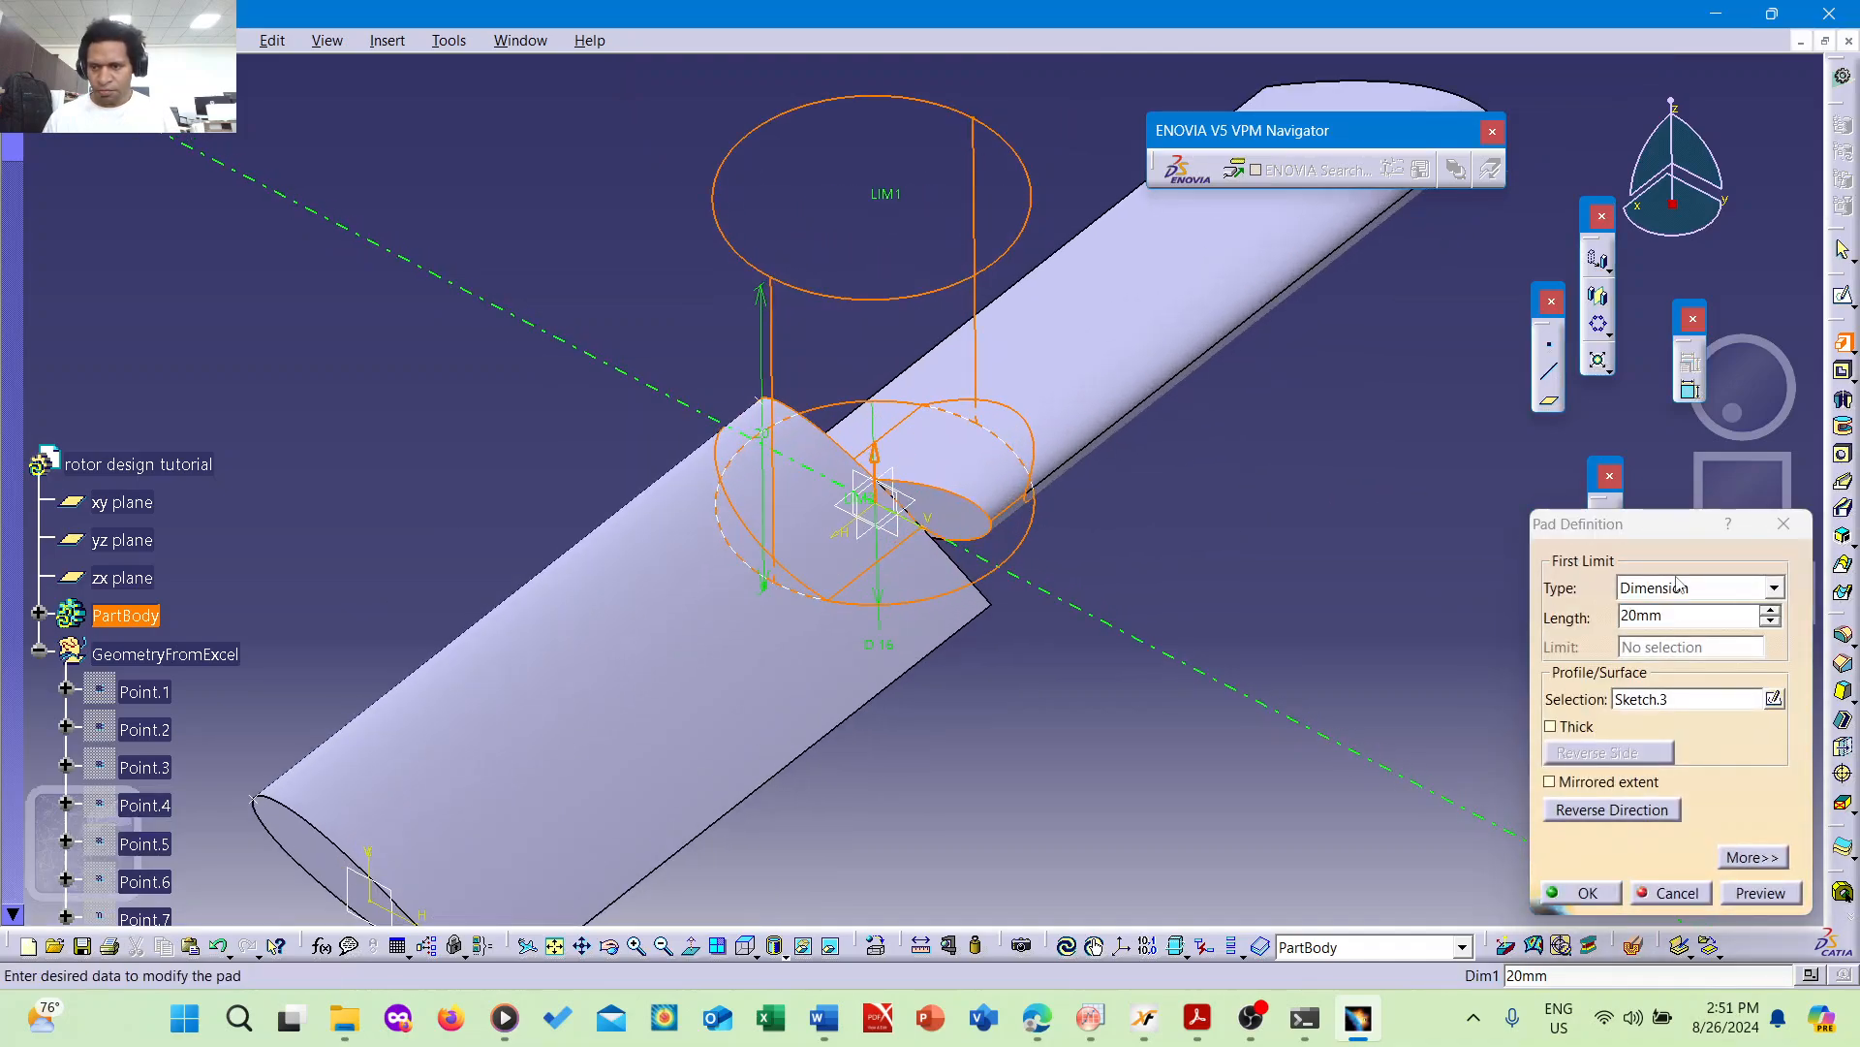
left_click(1720, 600)
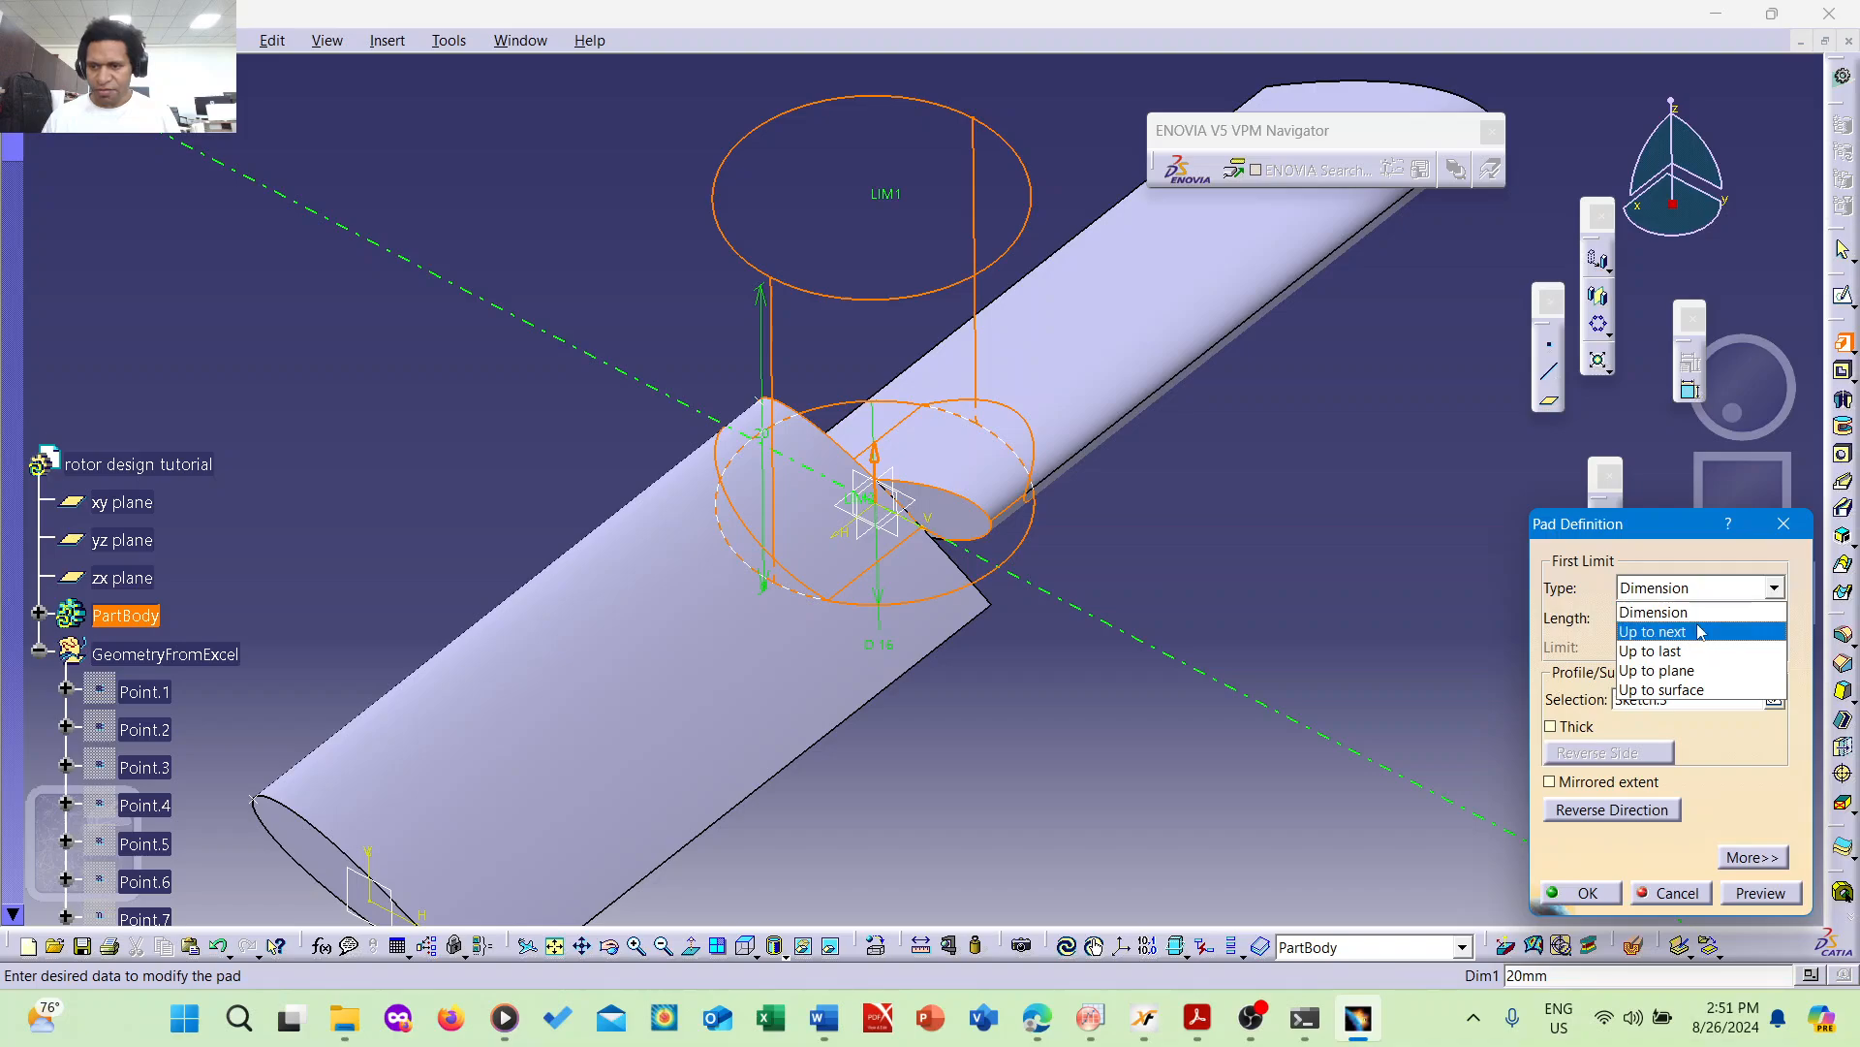
left_click(1623, 603)
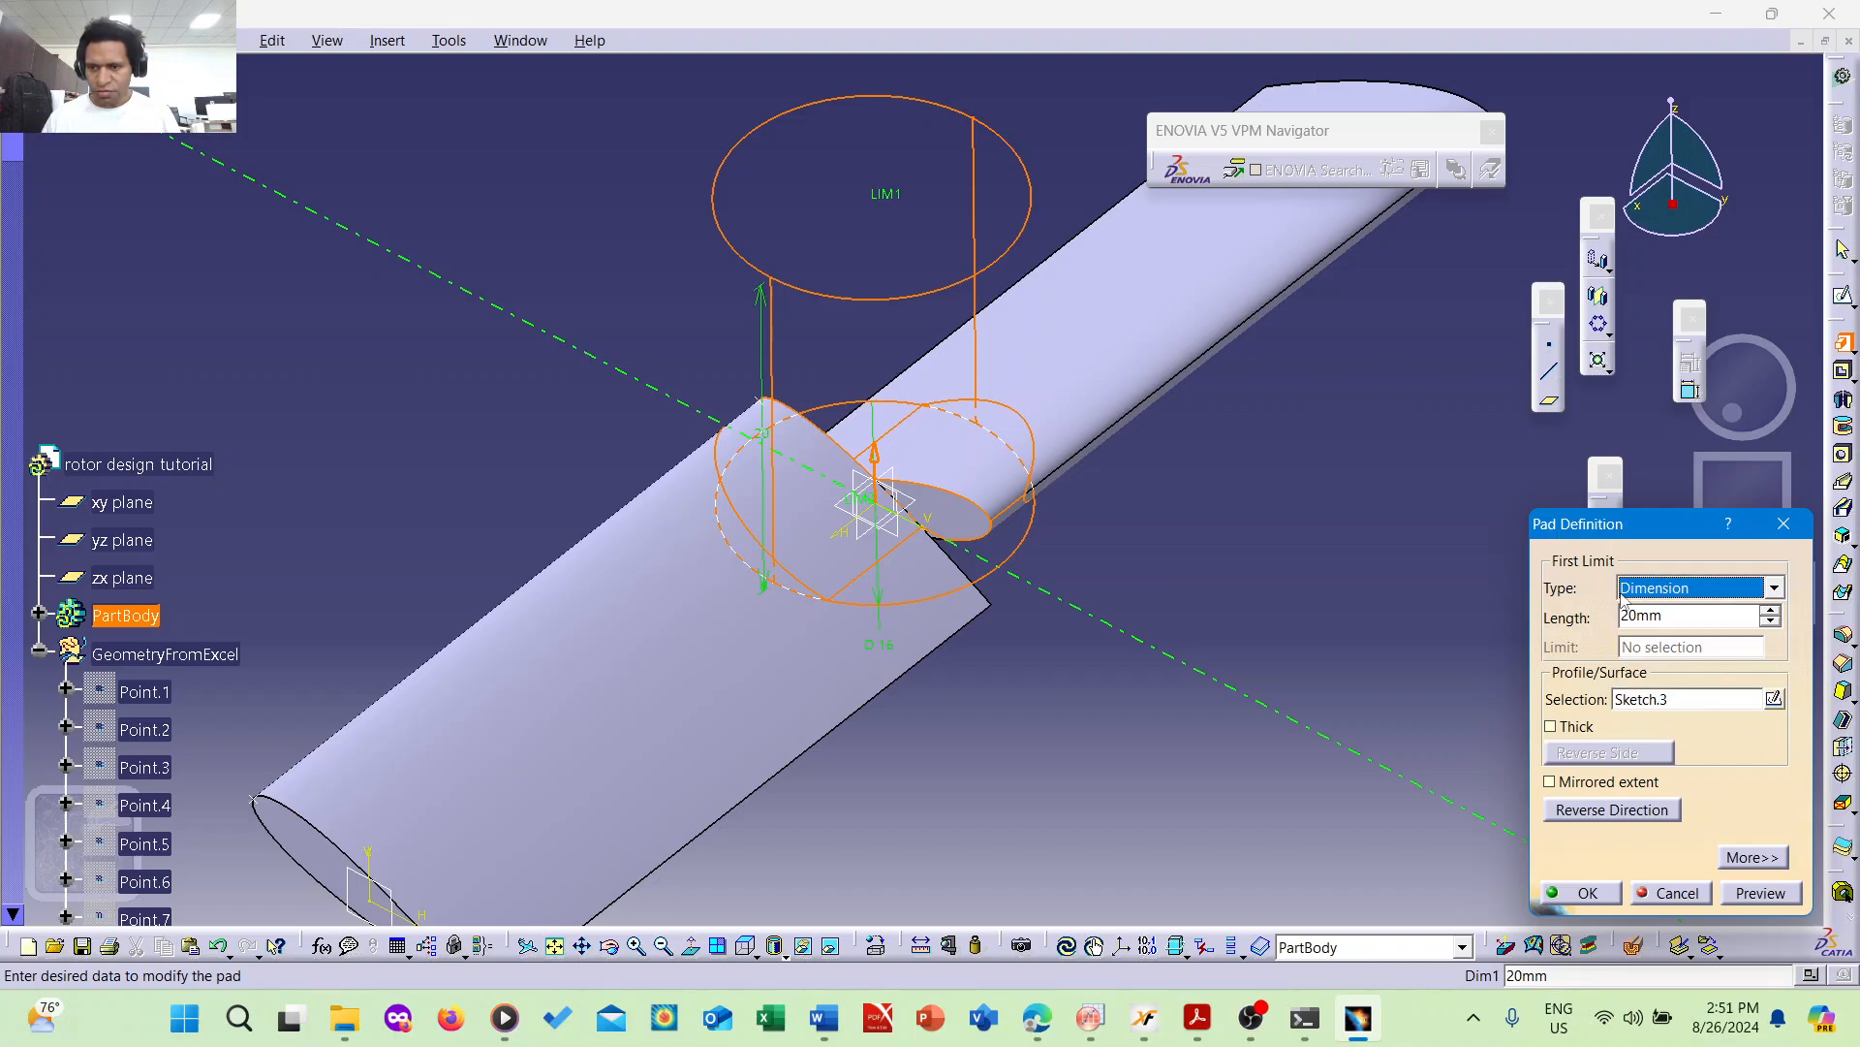
left_click(1567, 783)
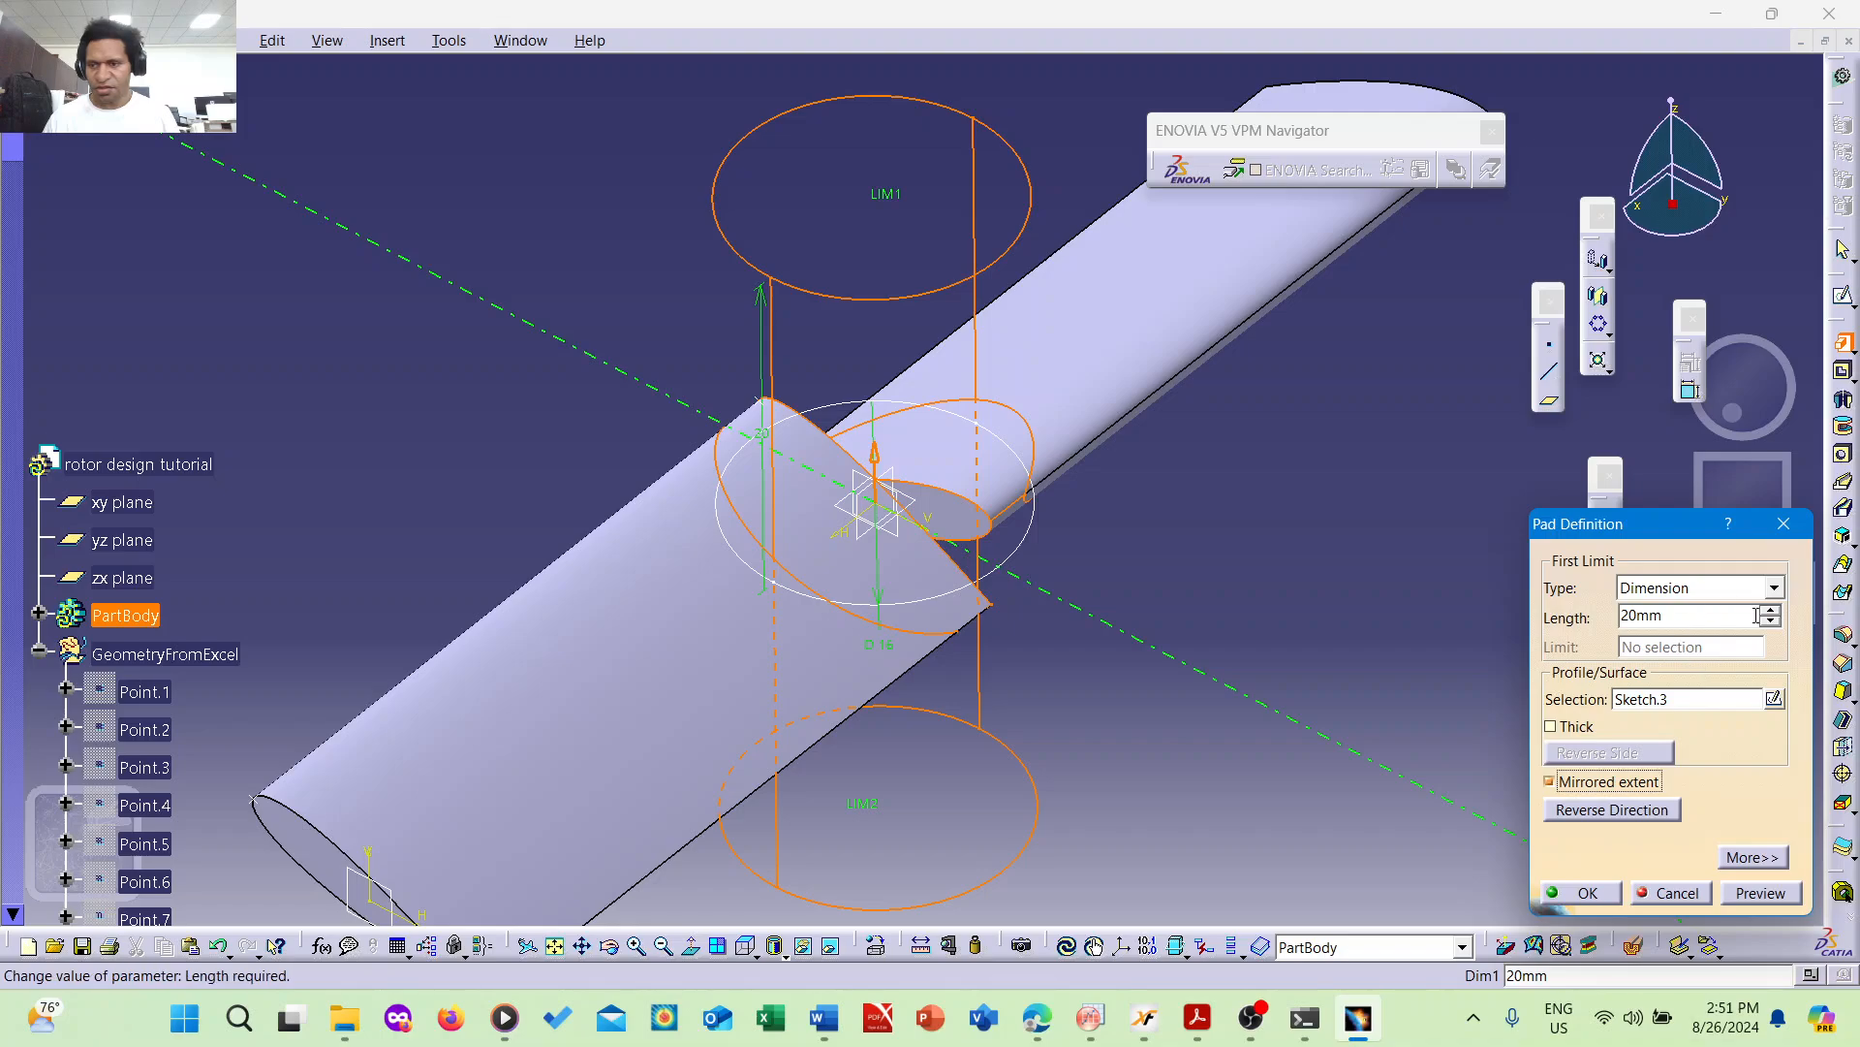
double_click(1649, 616)
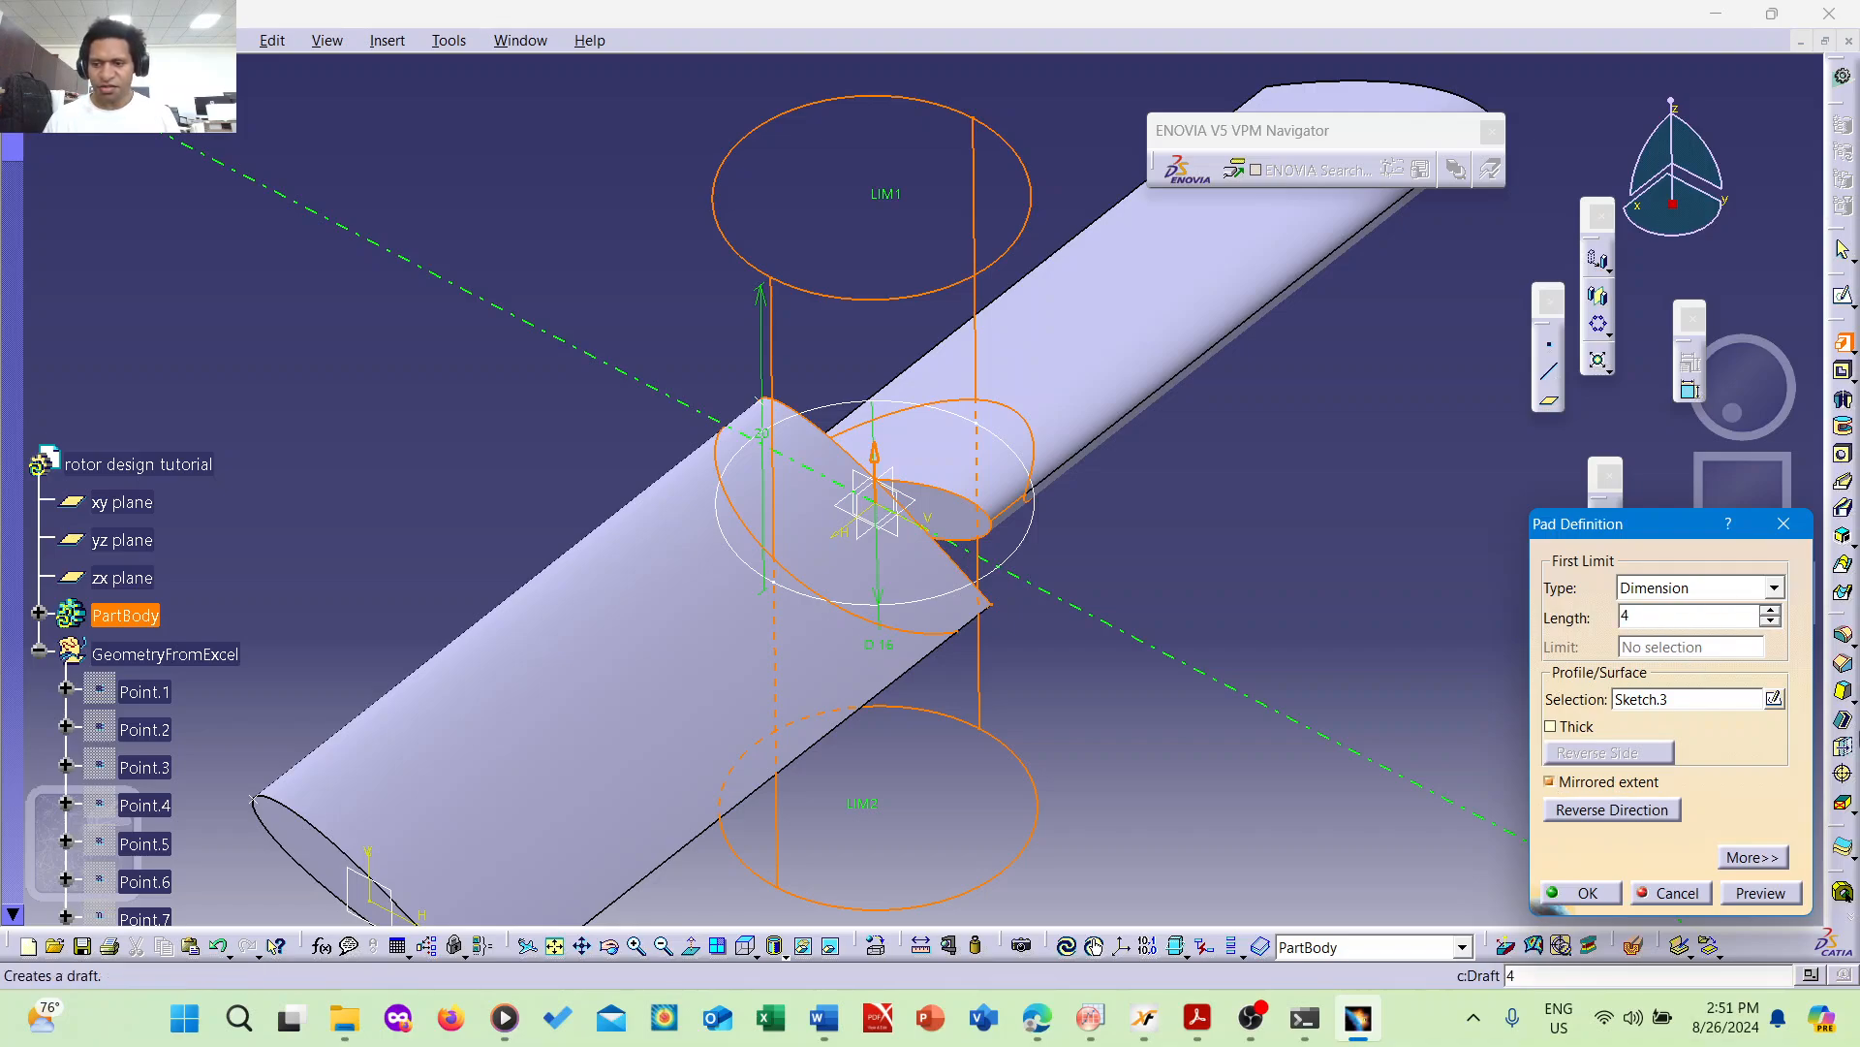
left_click(1752, 889)
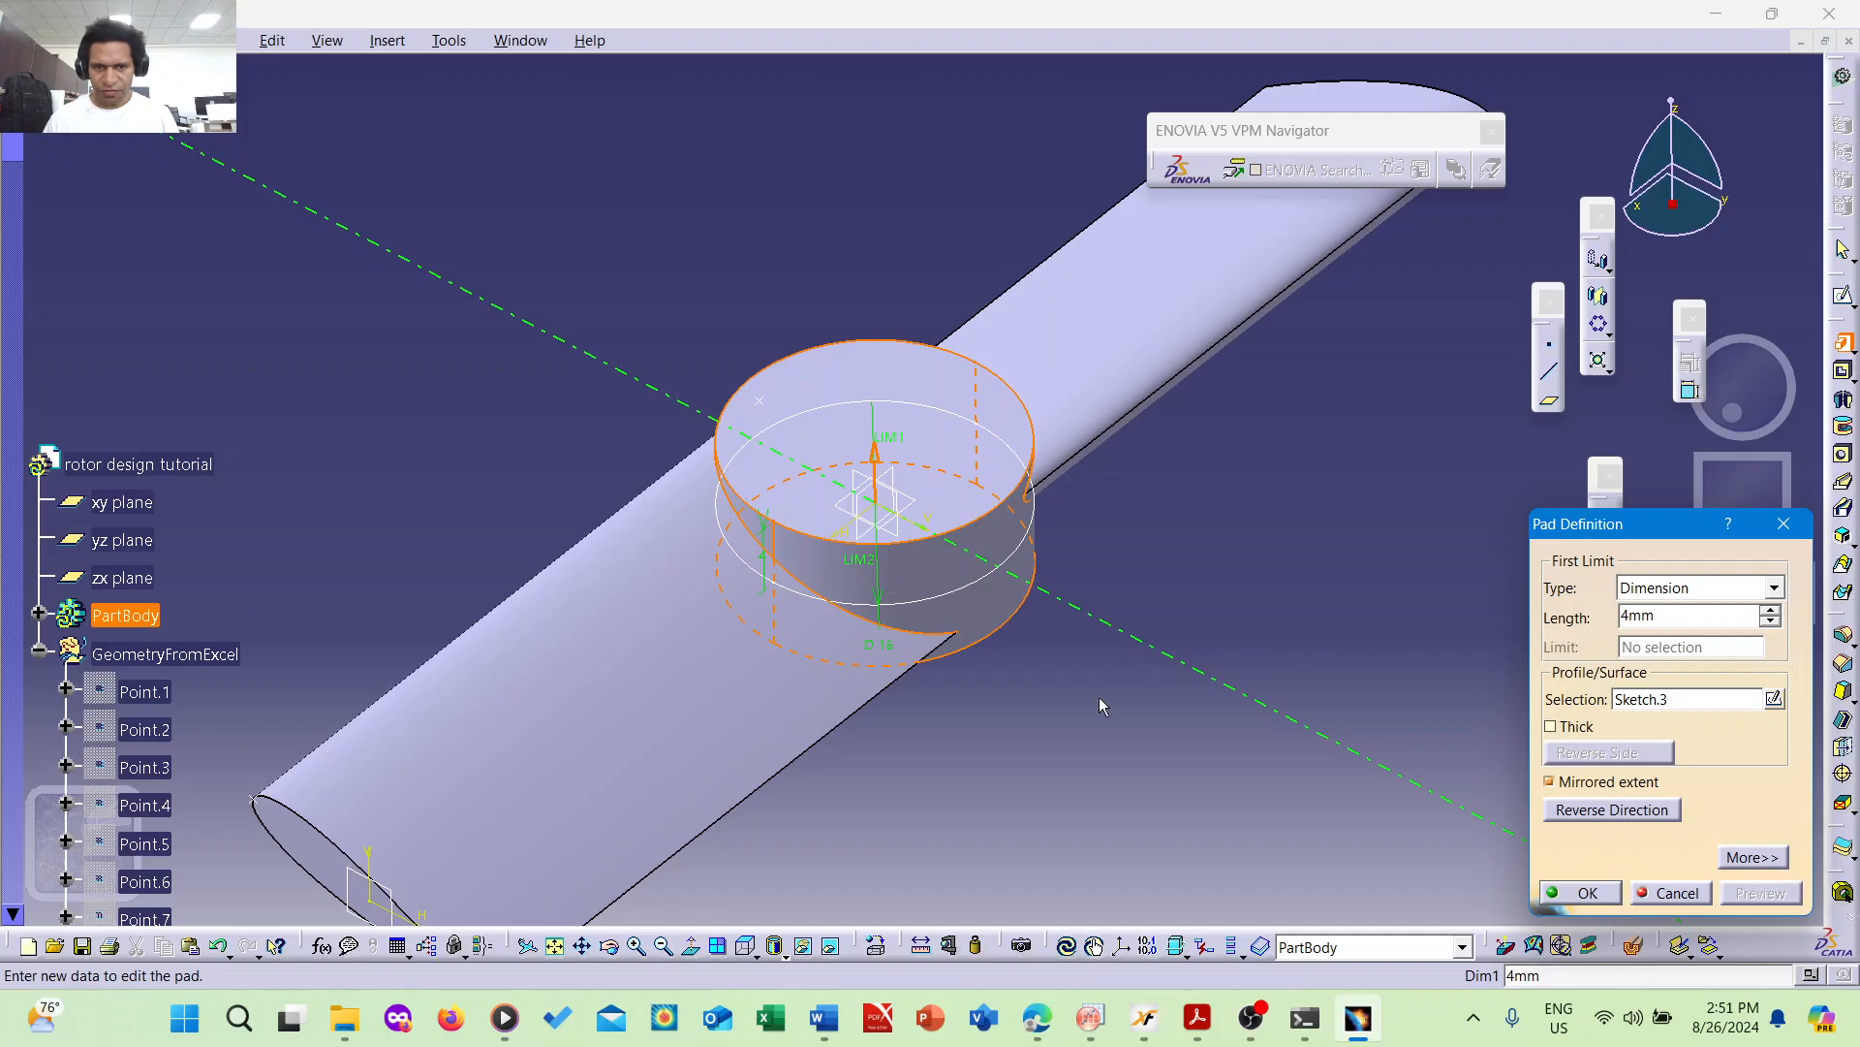
middle_click_drag(1105, 707, 952, 591)
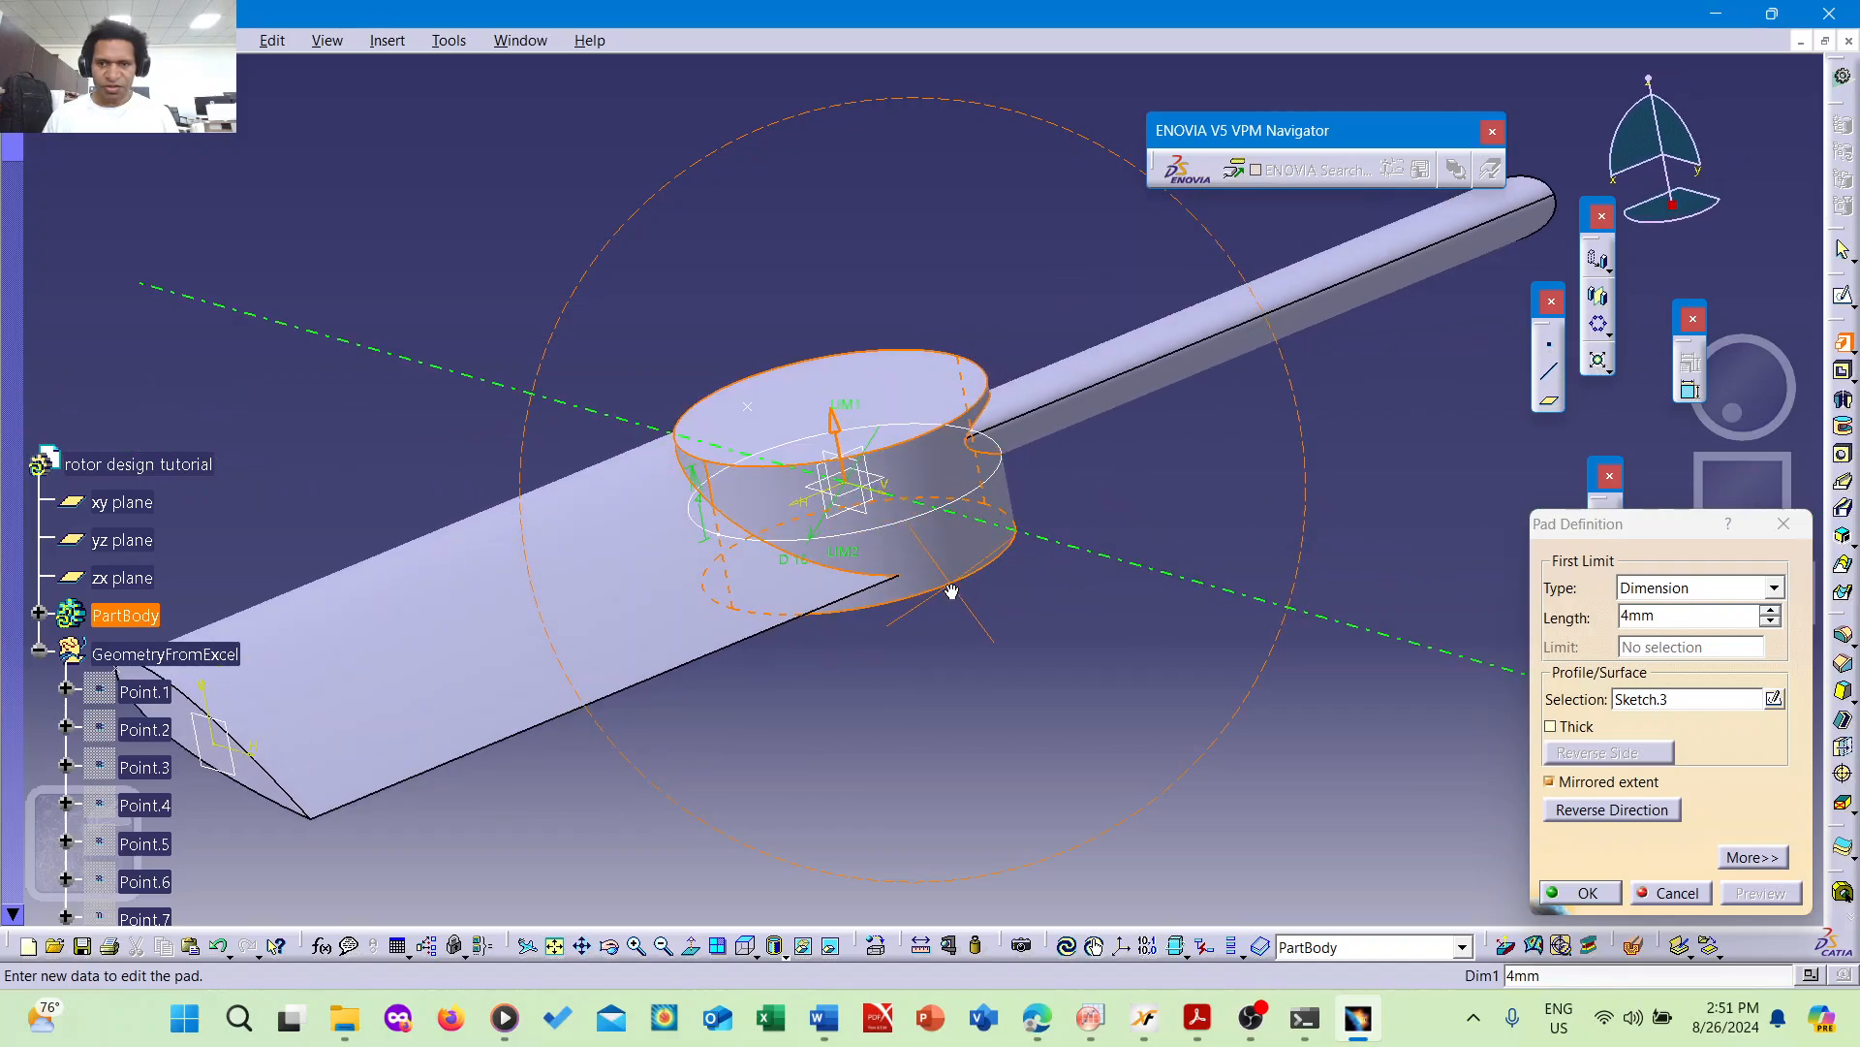
left_click(1589, 893)
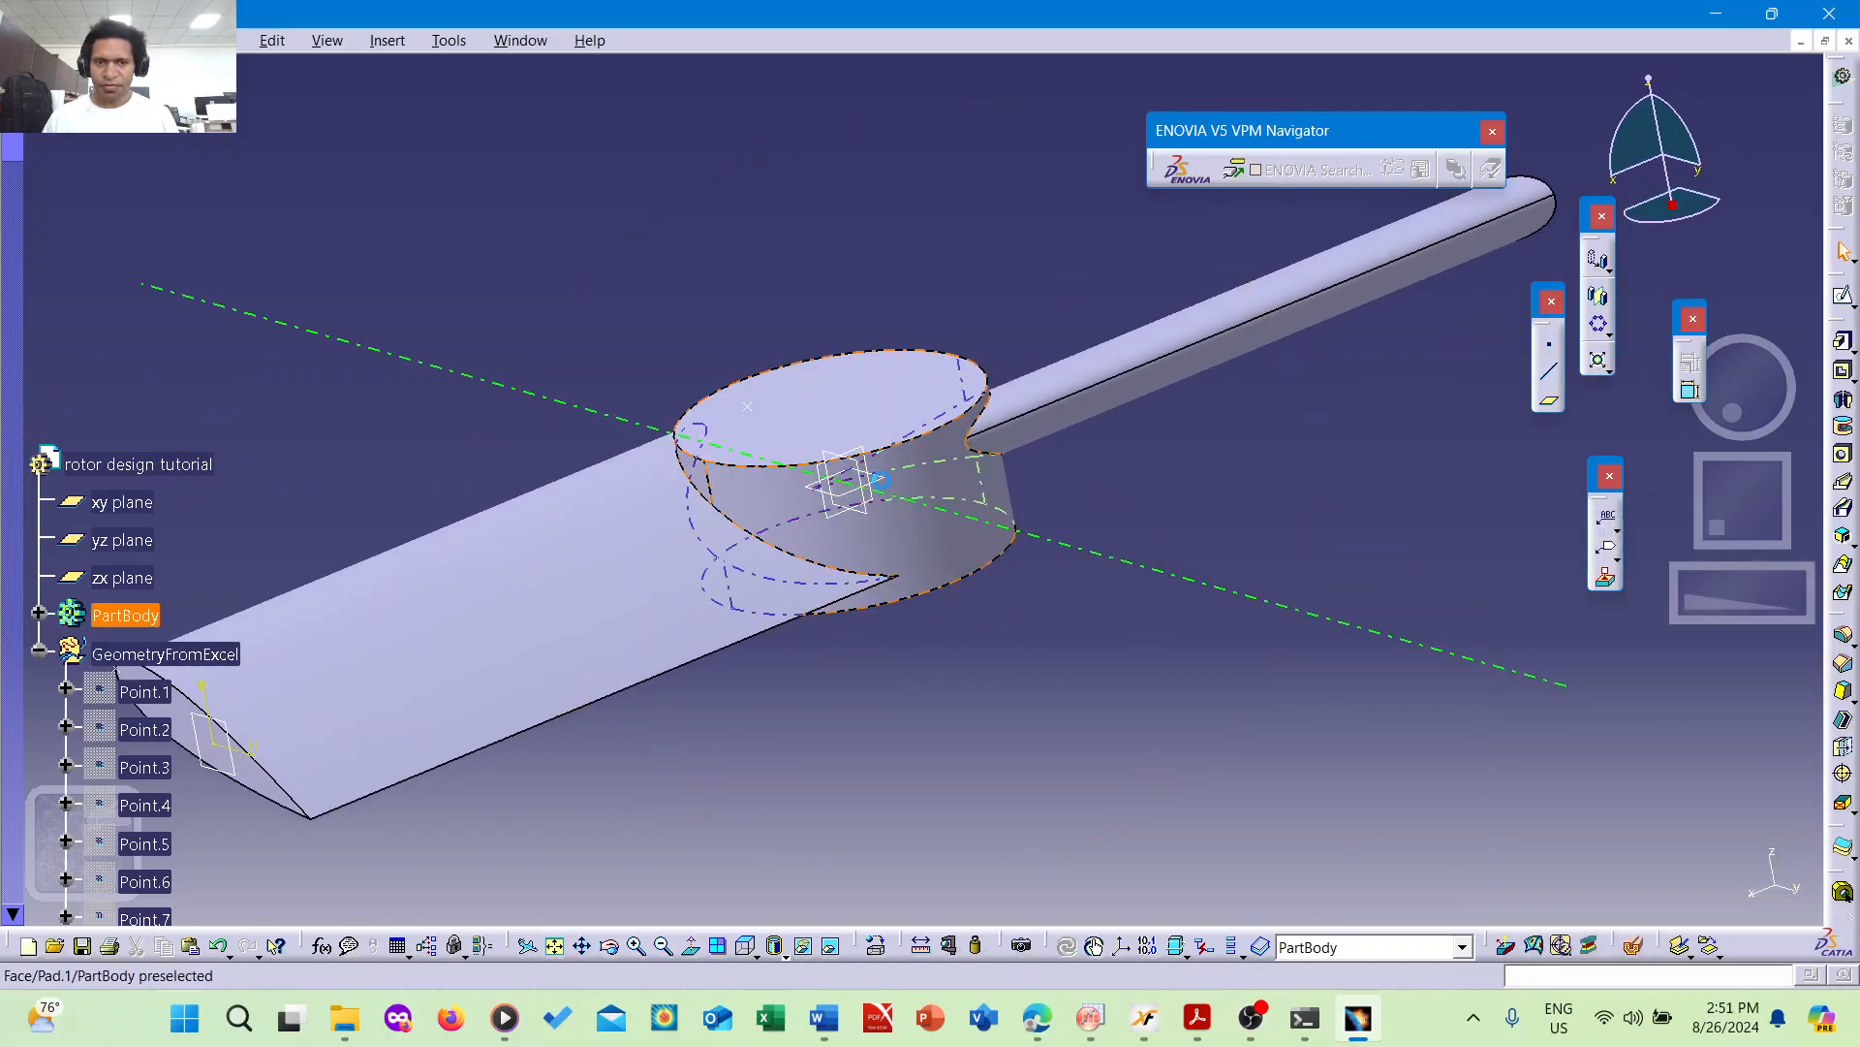
- Create a blind hole 4 mm in diameter and 10 mm deep in the centre of the hub's top face
middle_click_drag(745, 209, 837, 375)
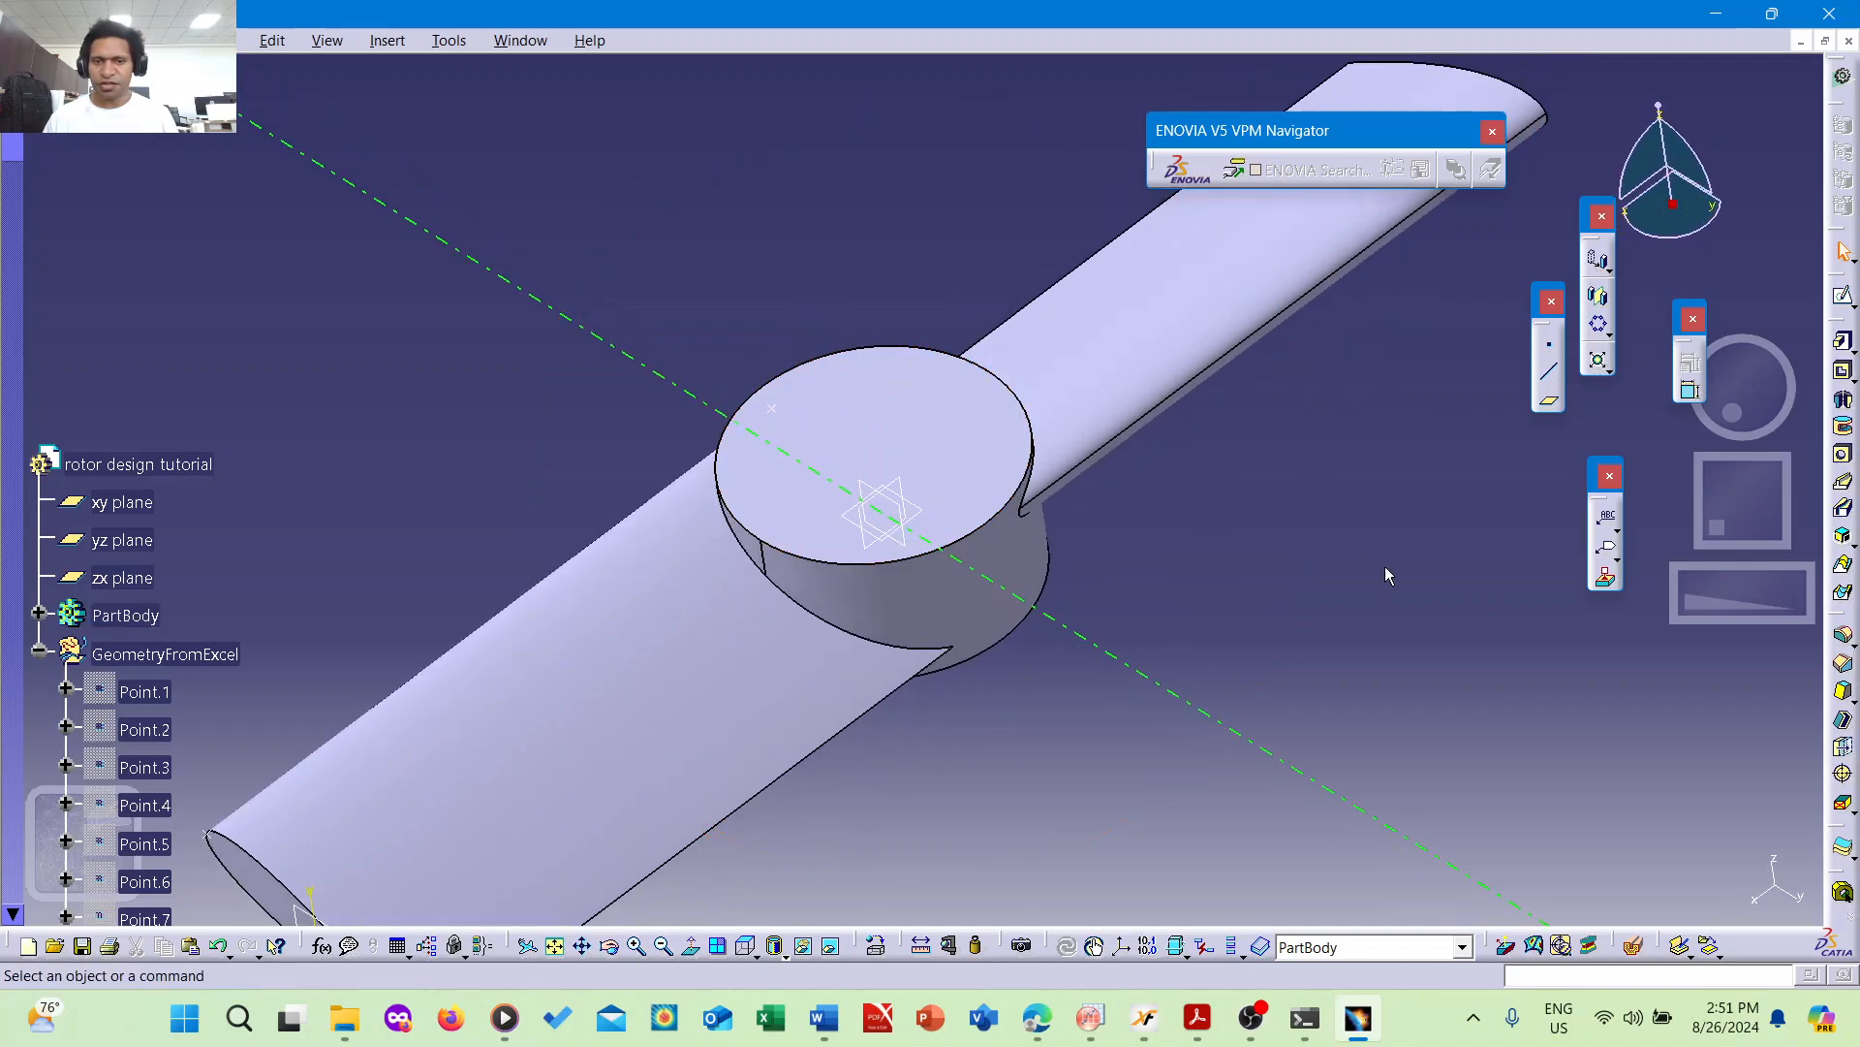
left_click(914, 459)
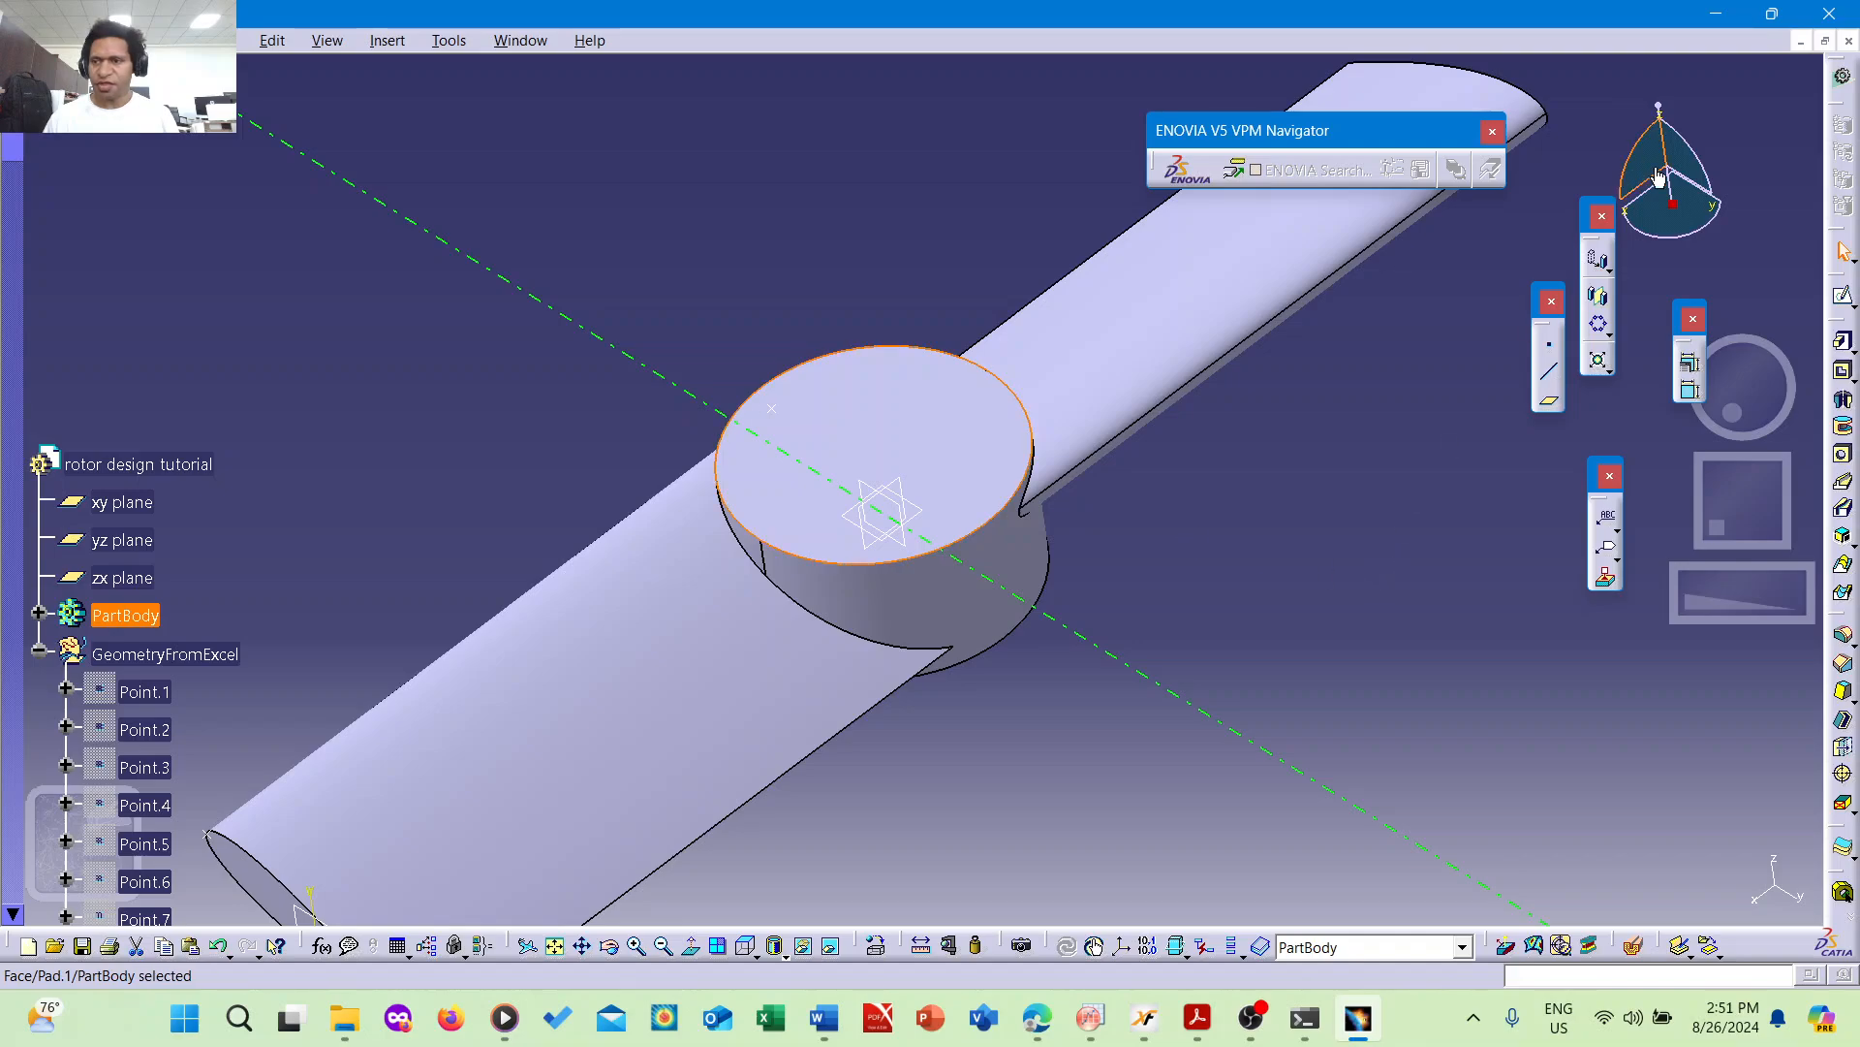
left_click(1843, 453)
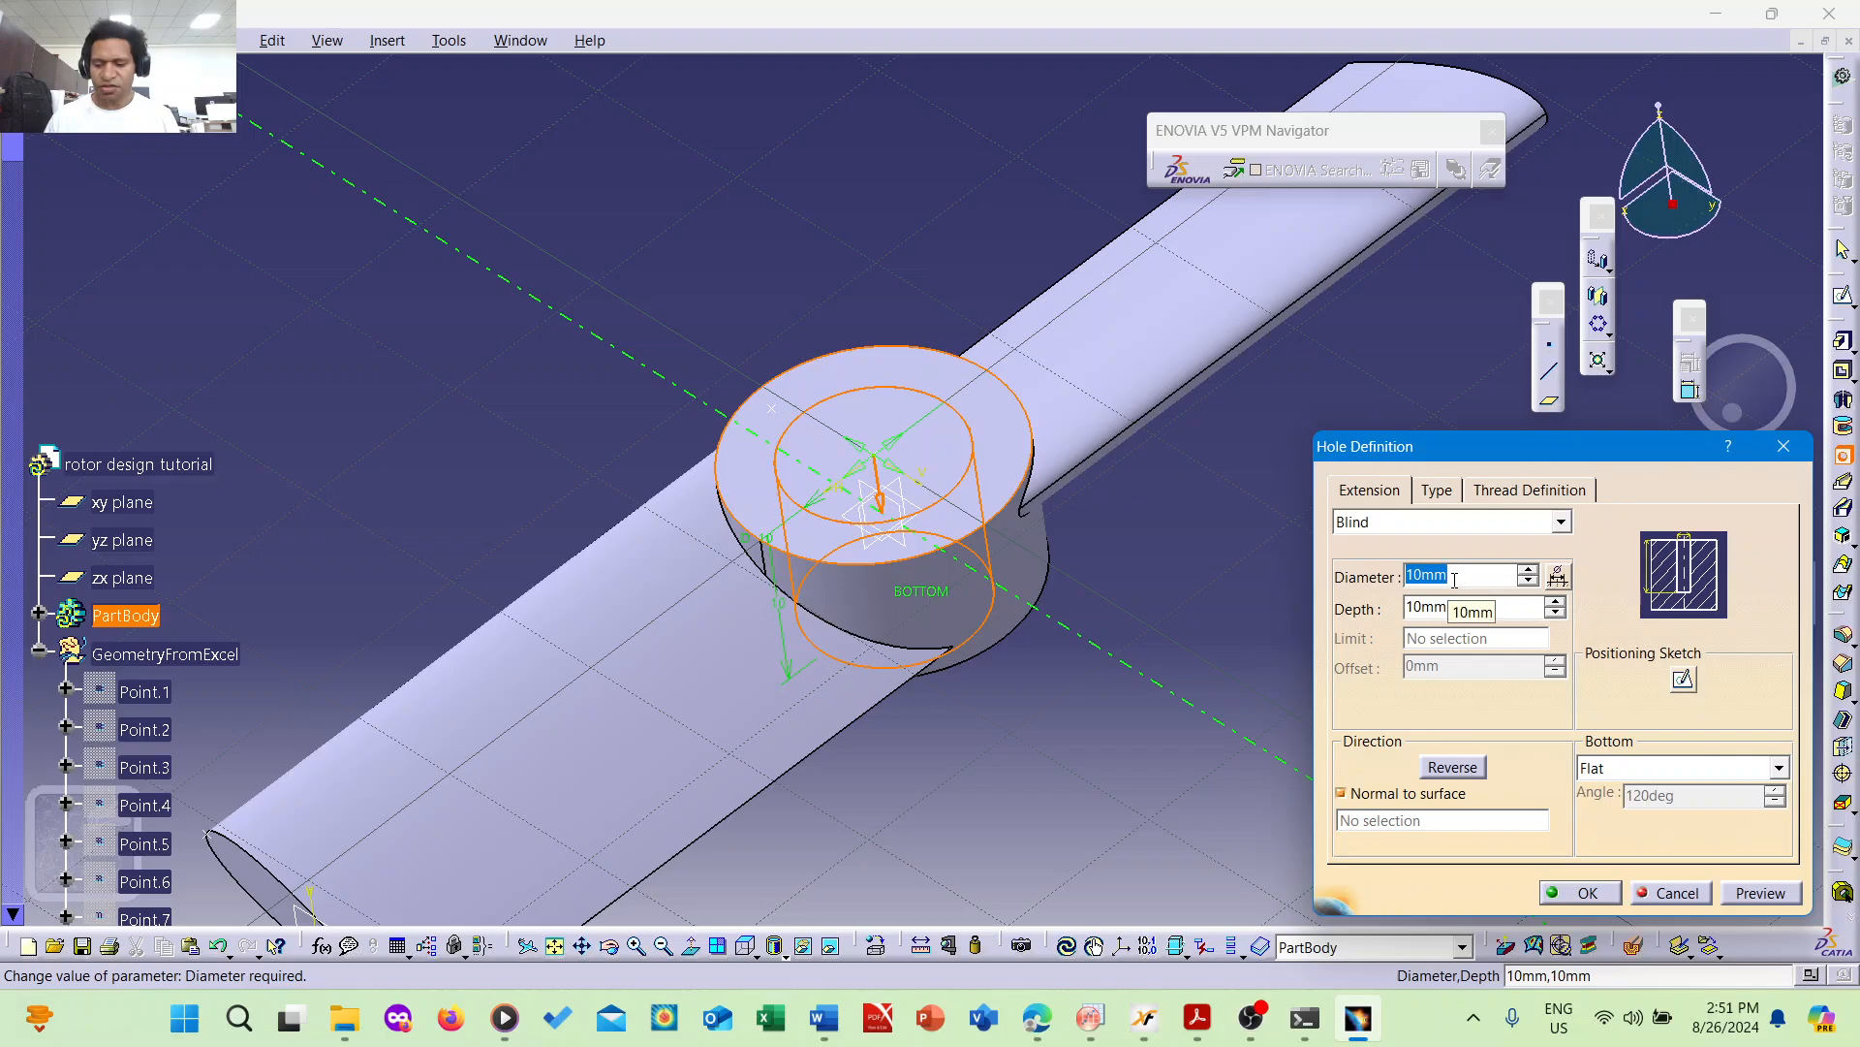
type("4")
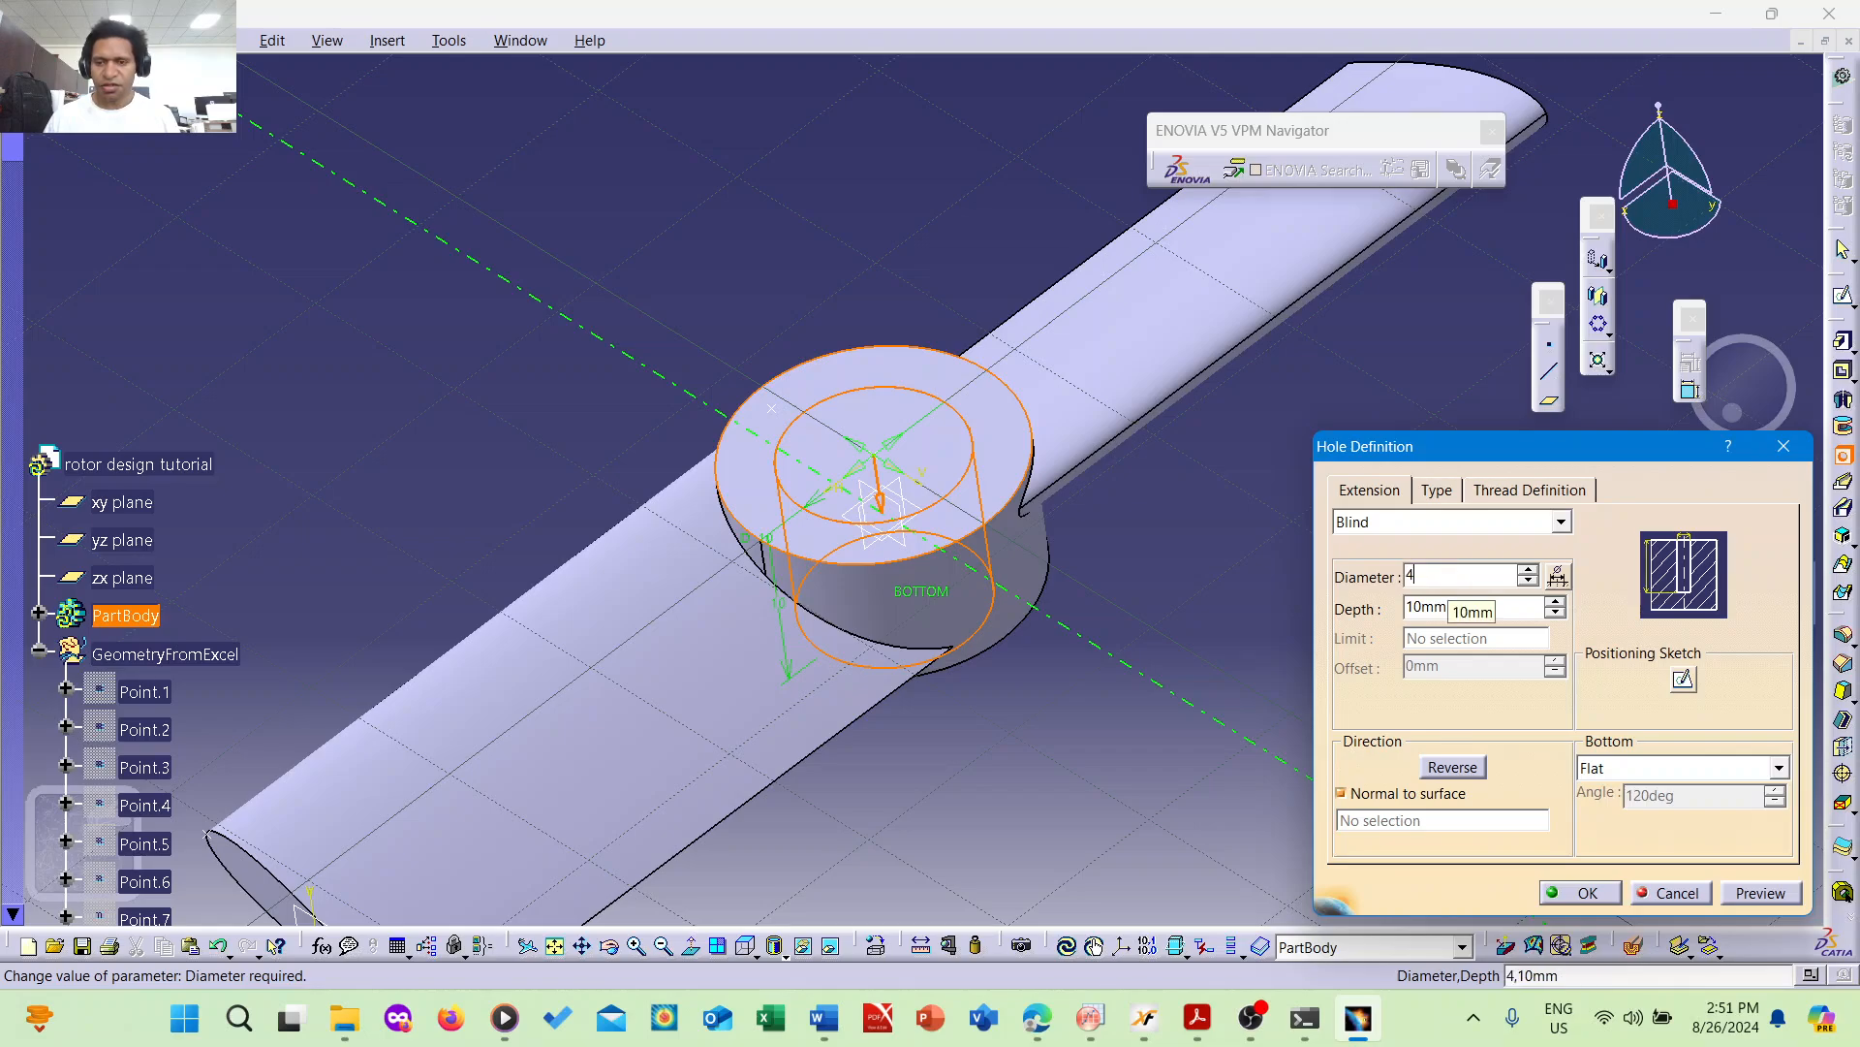
left_click(1753, 900)
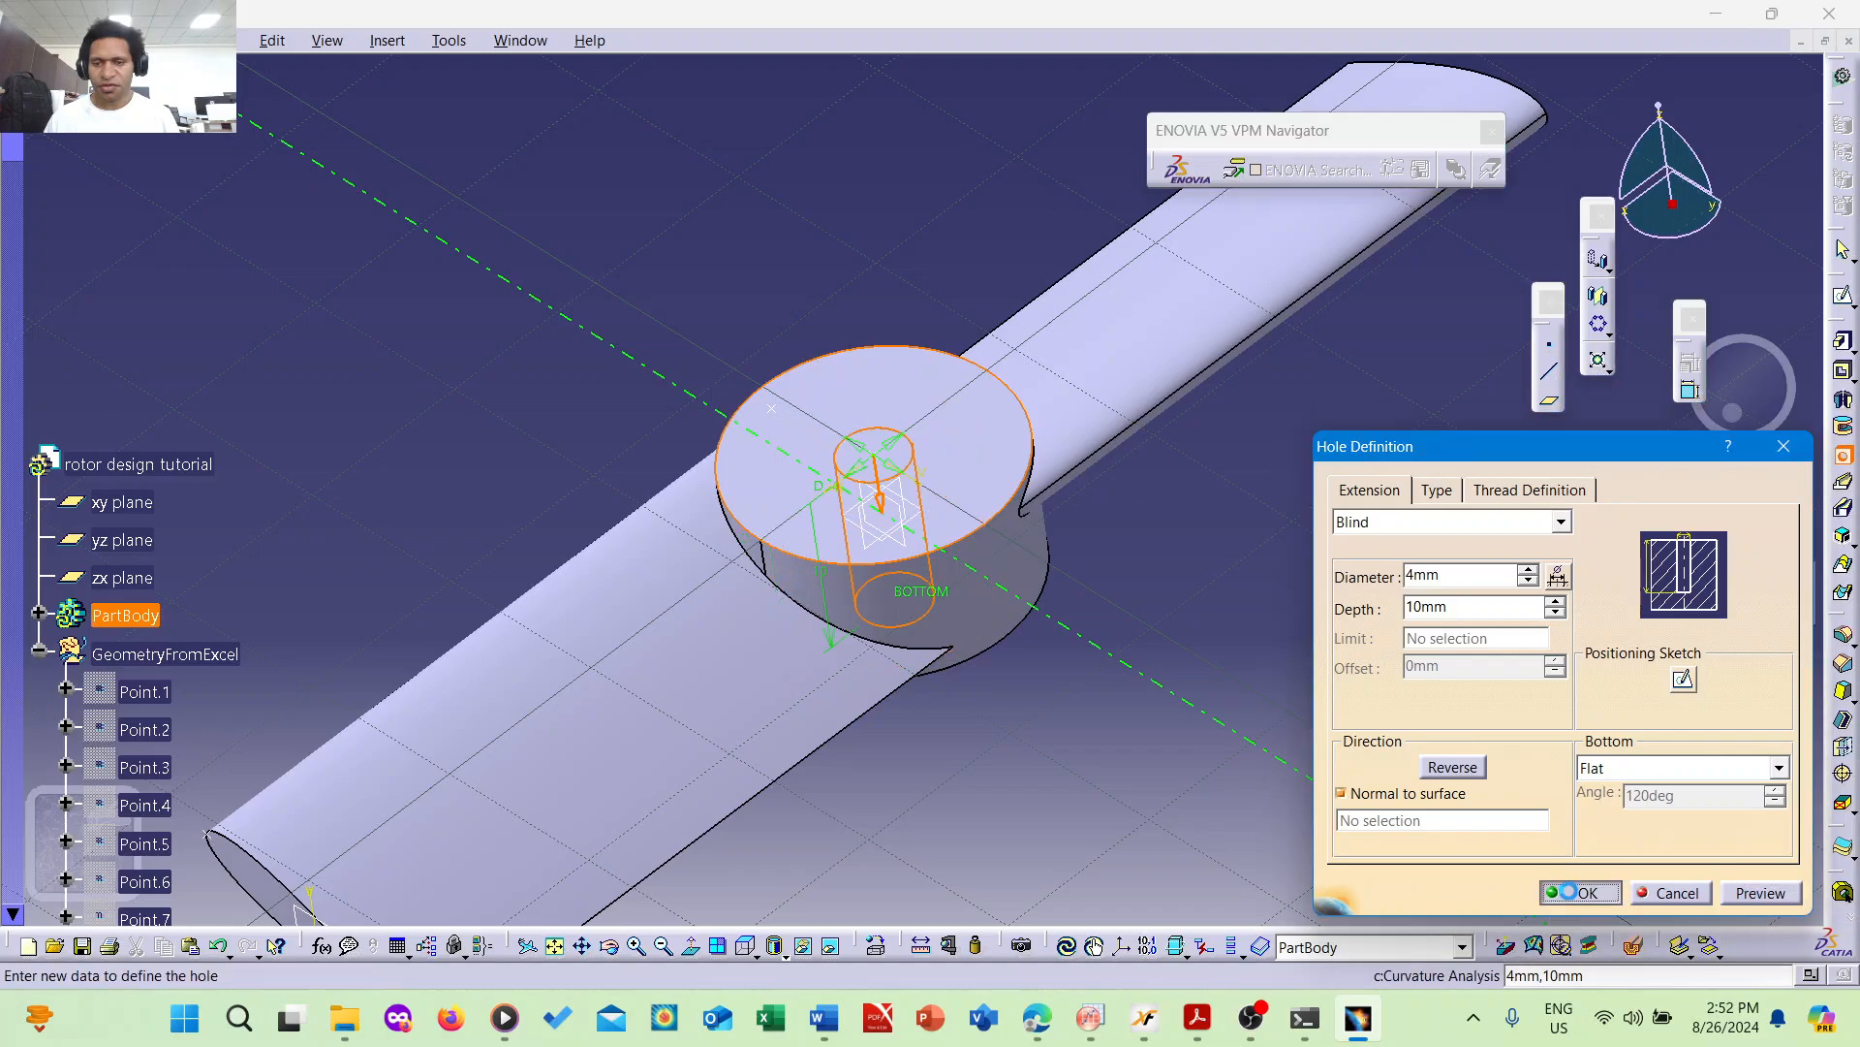
left_click(1579, 892)
middle_click_drag(709, 201, 775, 242)
scroll(772, 179, "up", 1)
middle_click_drag(1102, 391, 931, 580)
middle_click_drag(1124, 572, 1124, 541, "ctrl")
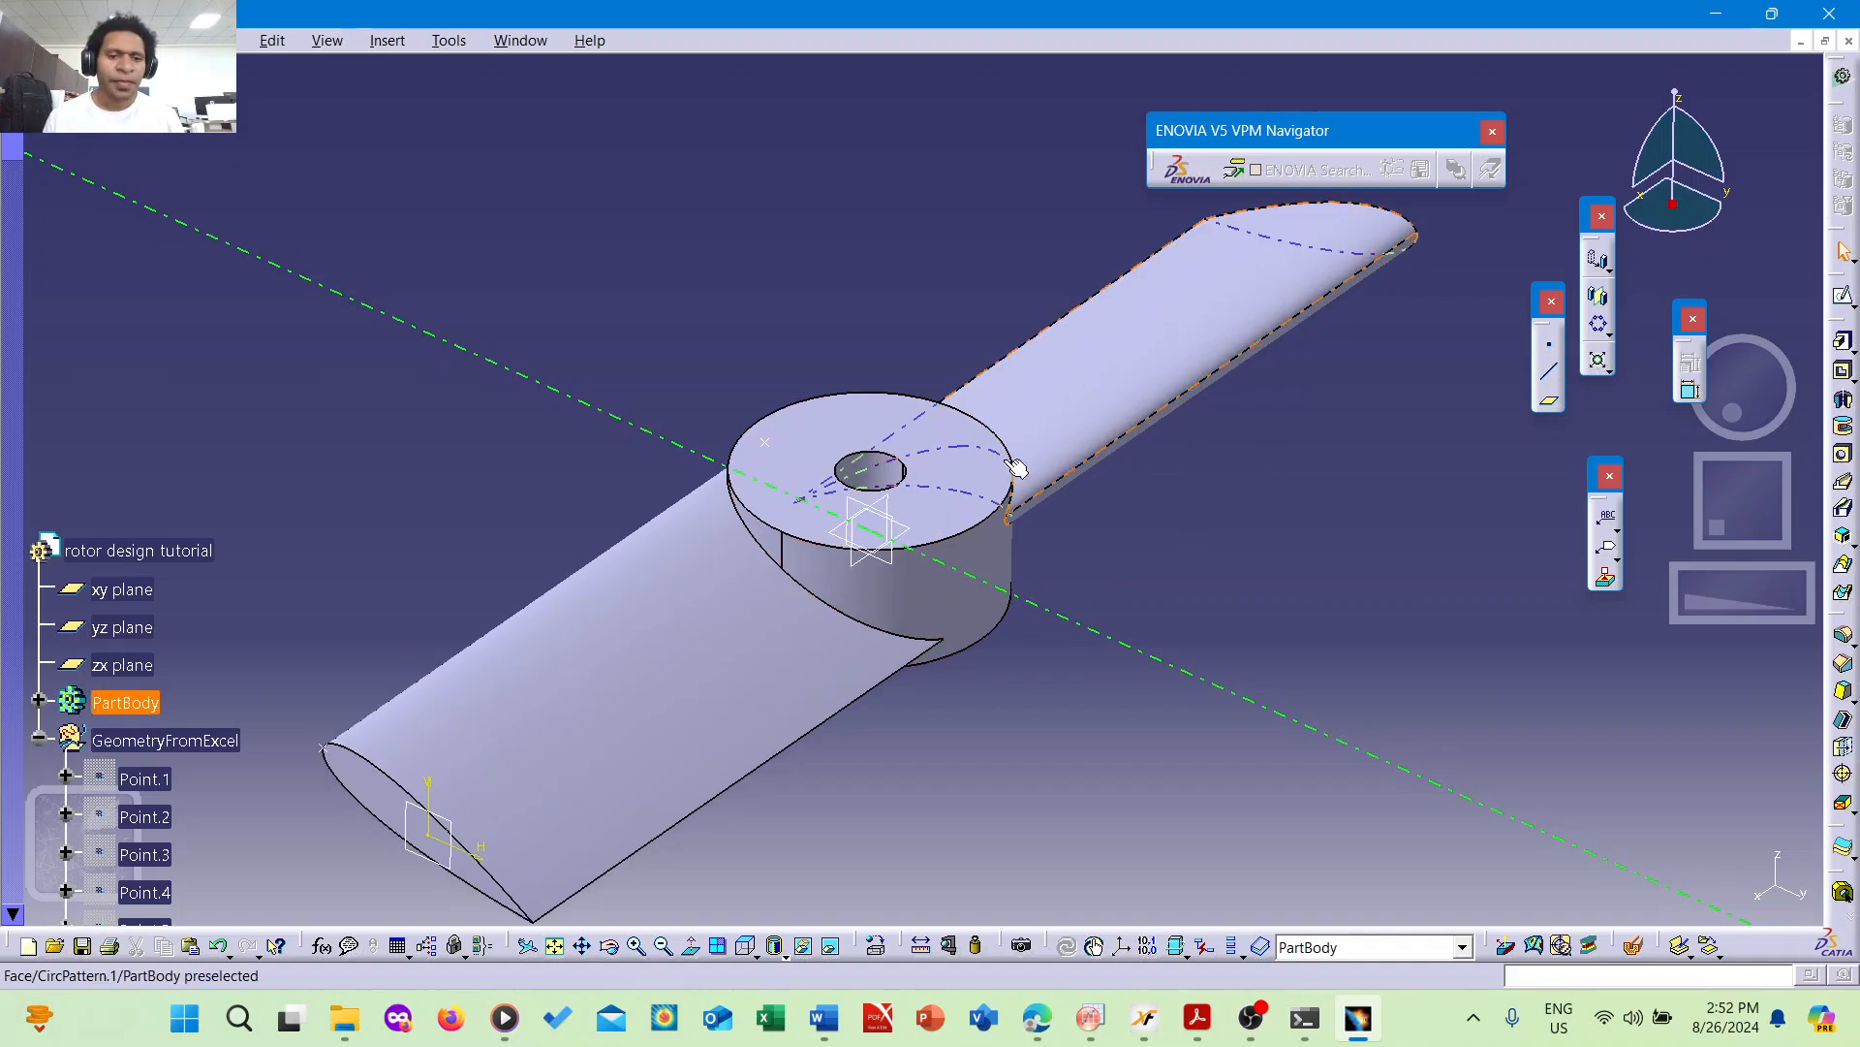
middle_click_drag(1017, 527, 899, 340, "ctrl")
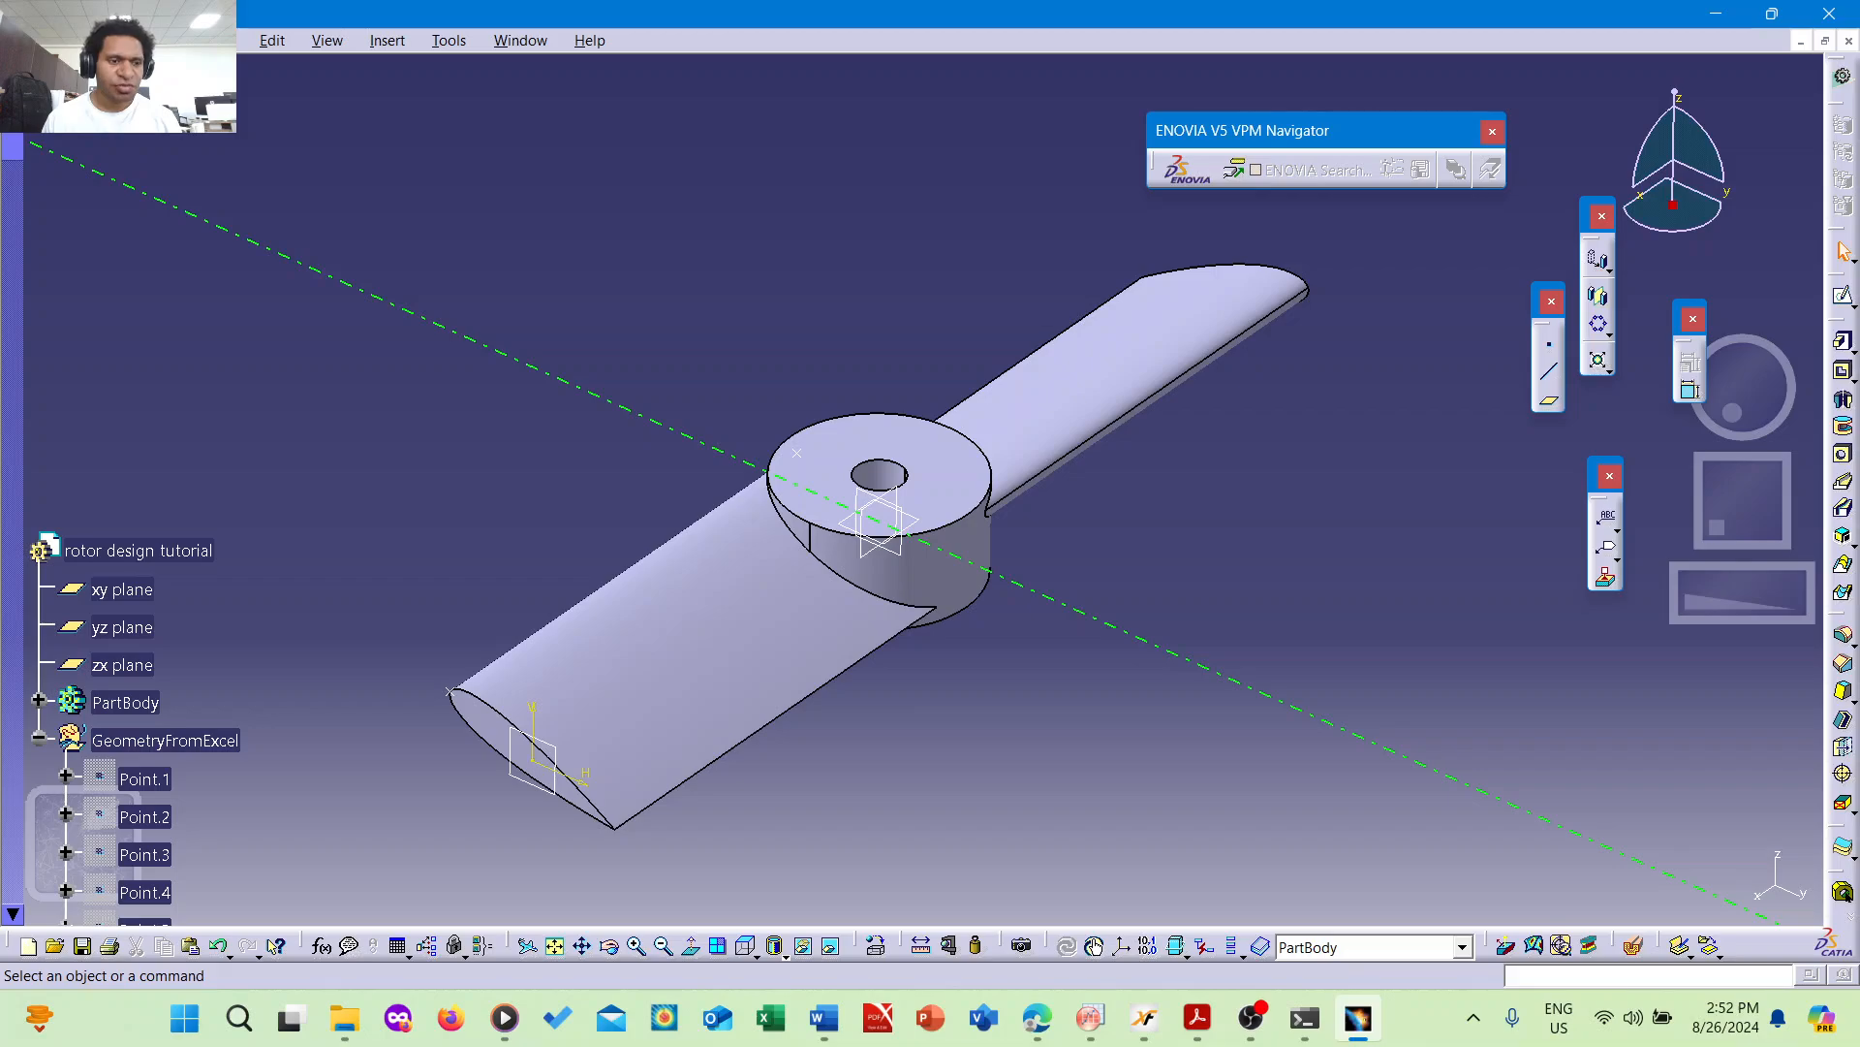
- Start saving the part under a new file and browse to the Rotor desgin tutorial folder on the Desktop
left_click(47, 40)
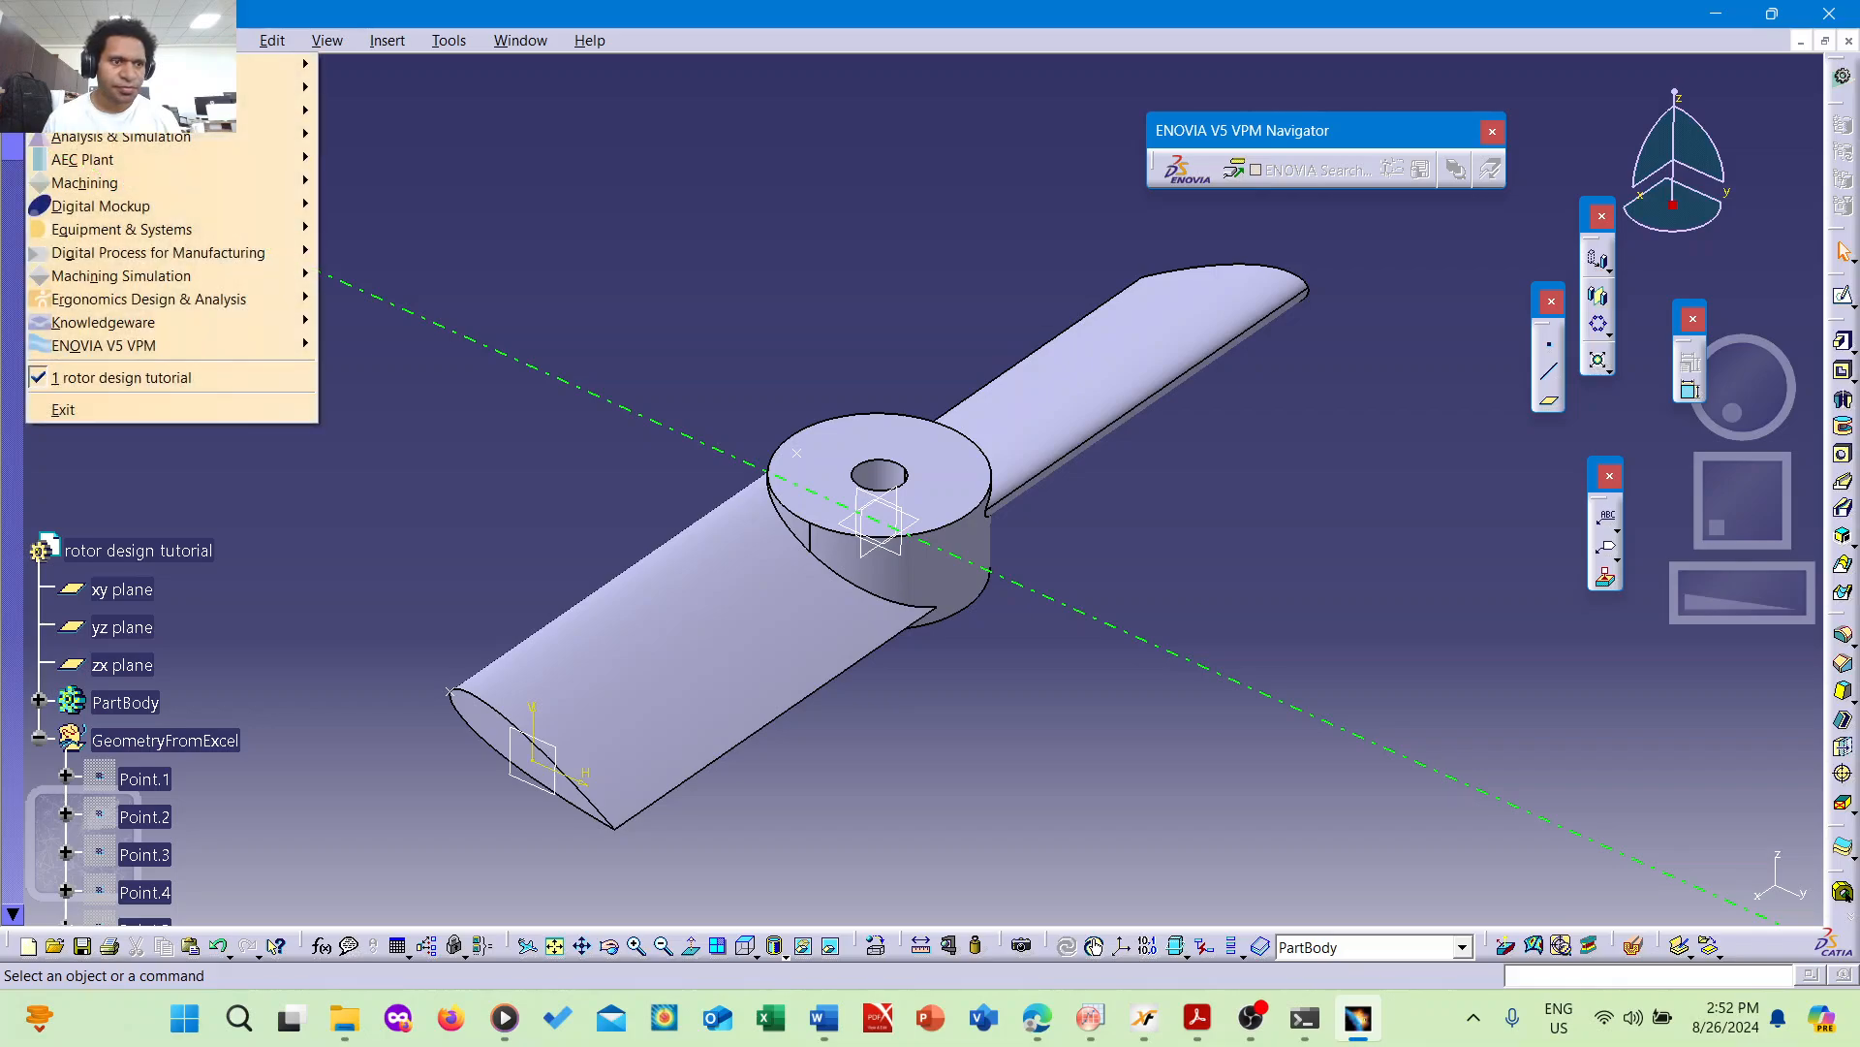
mouse_move(223, 41)
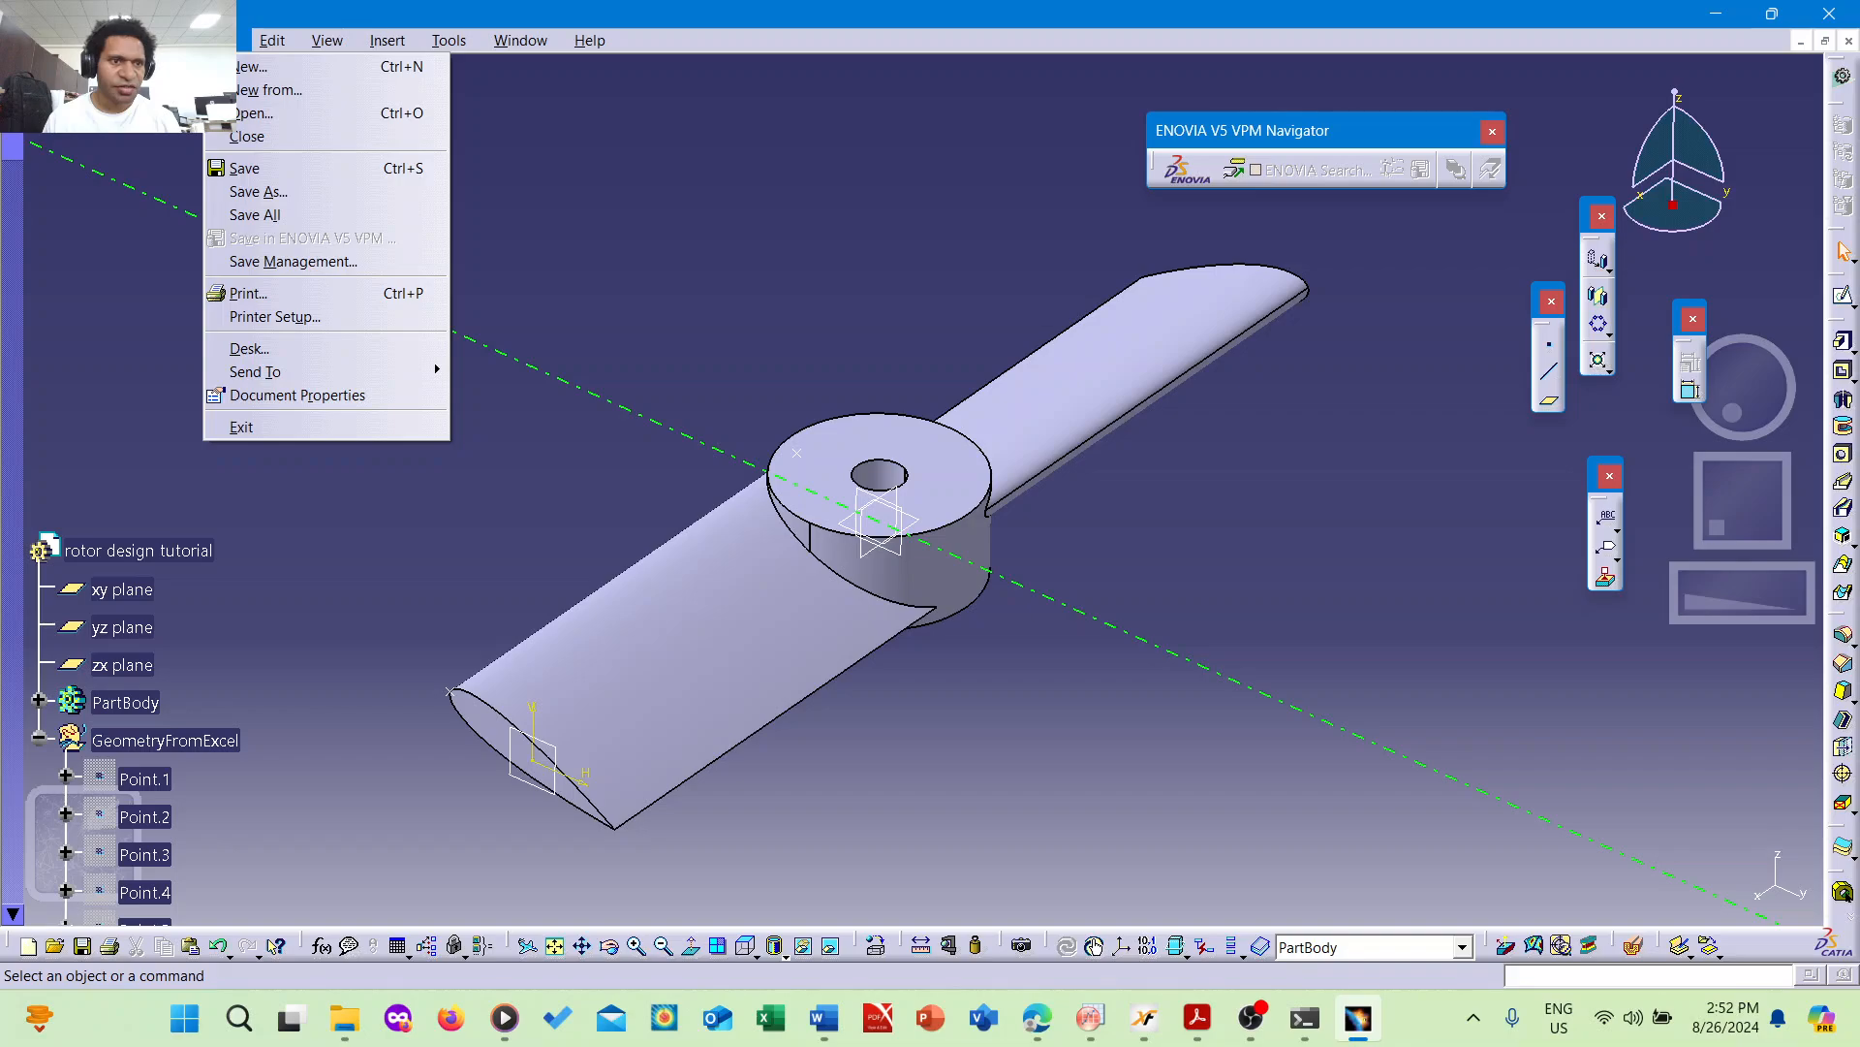
left_click(288, 201)
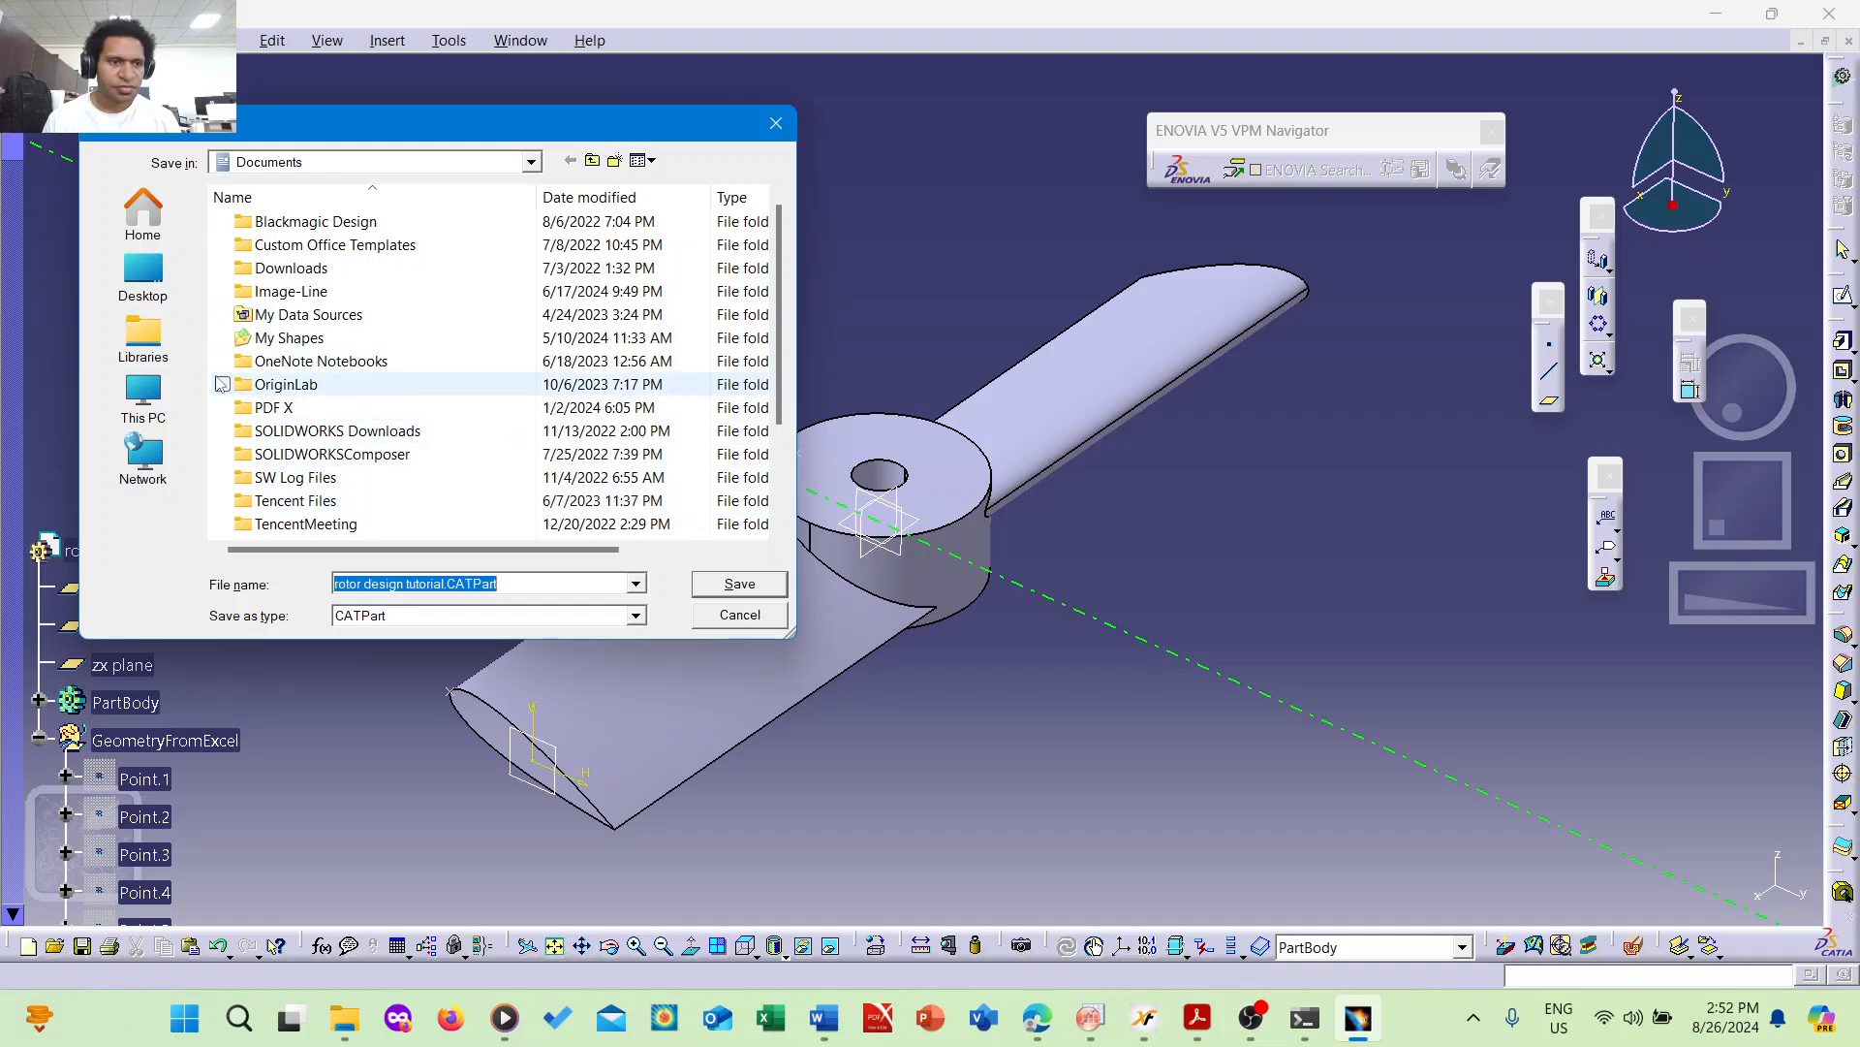
left_click(143, 274)
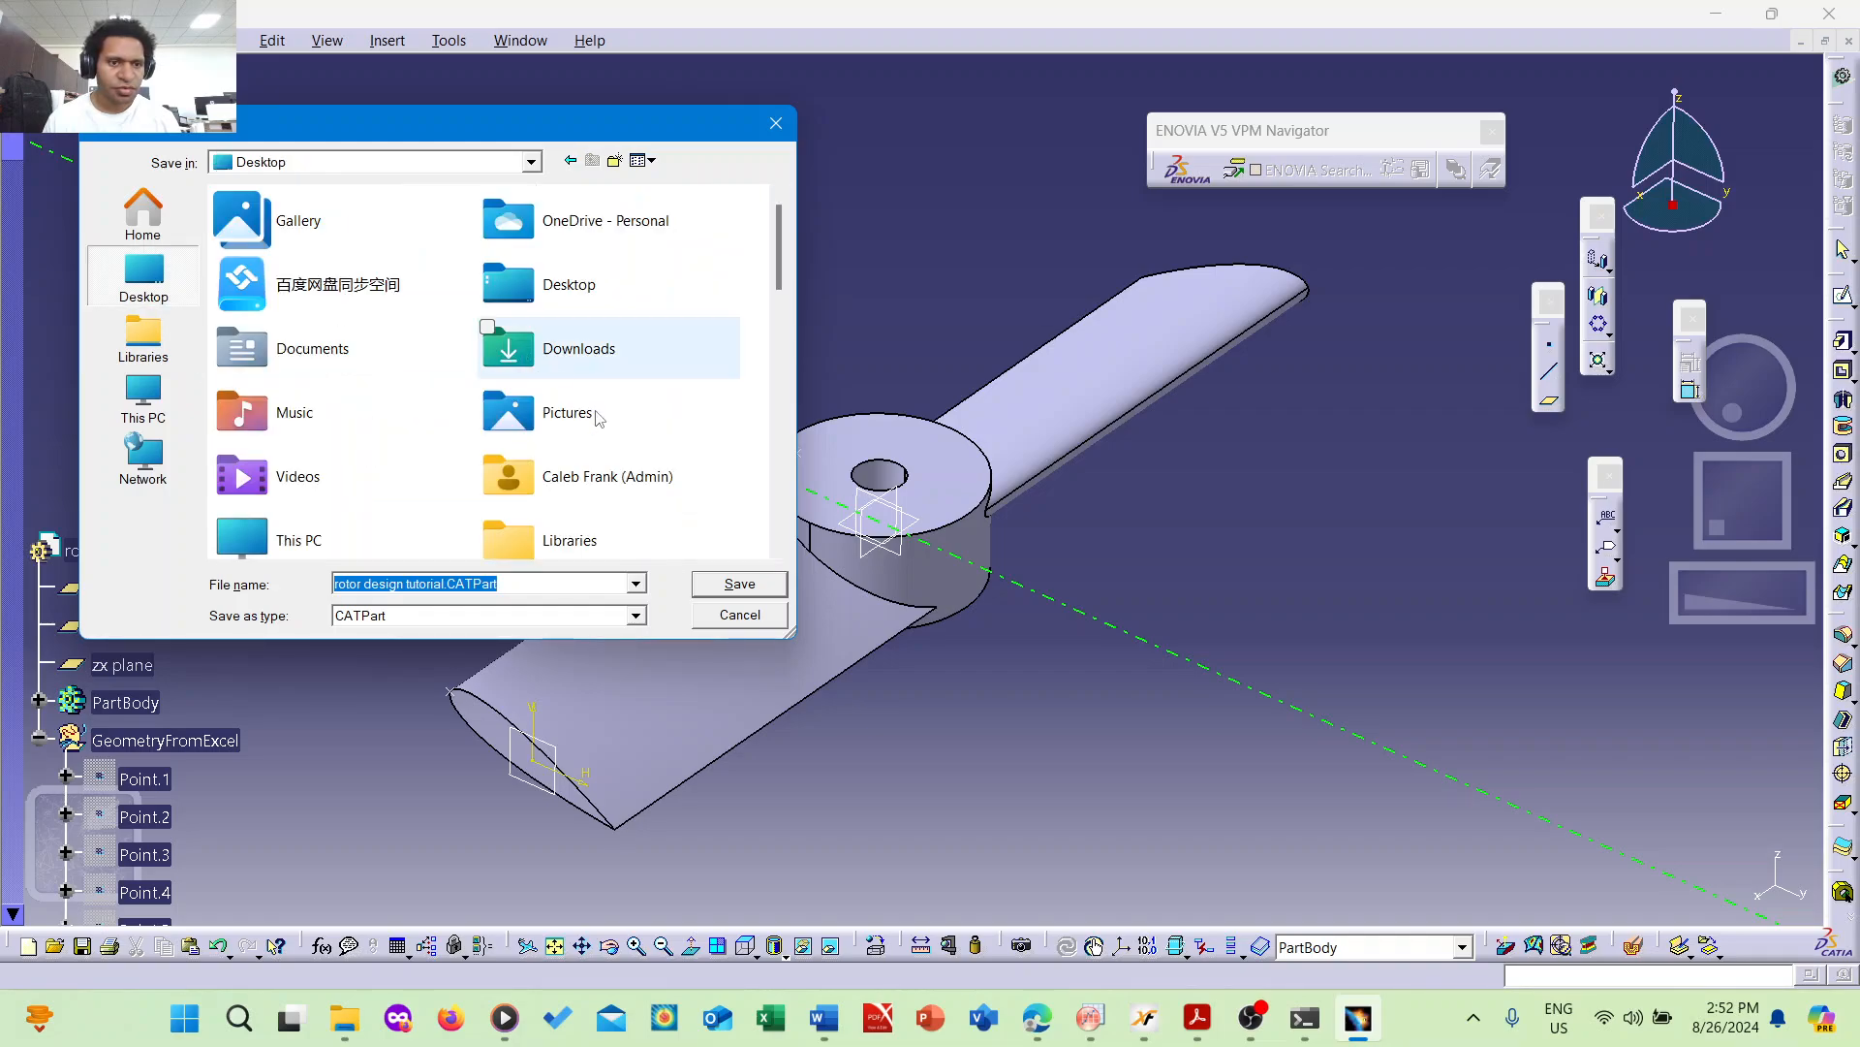
left_click_drag(797, 634, 1253, 637)
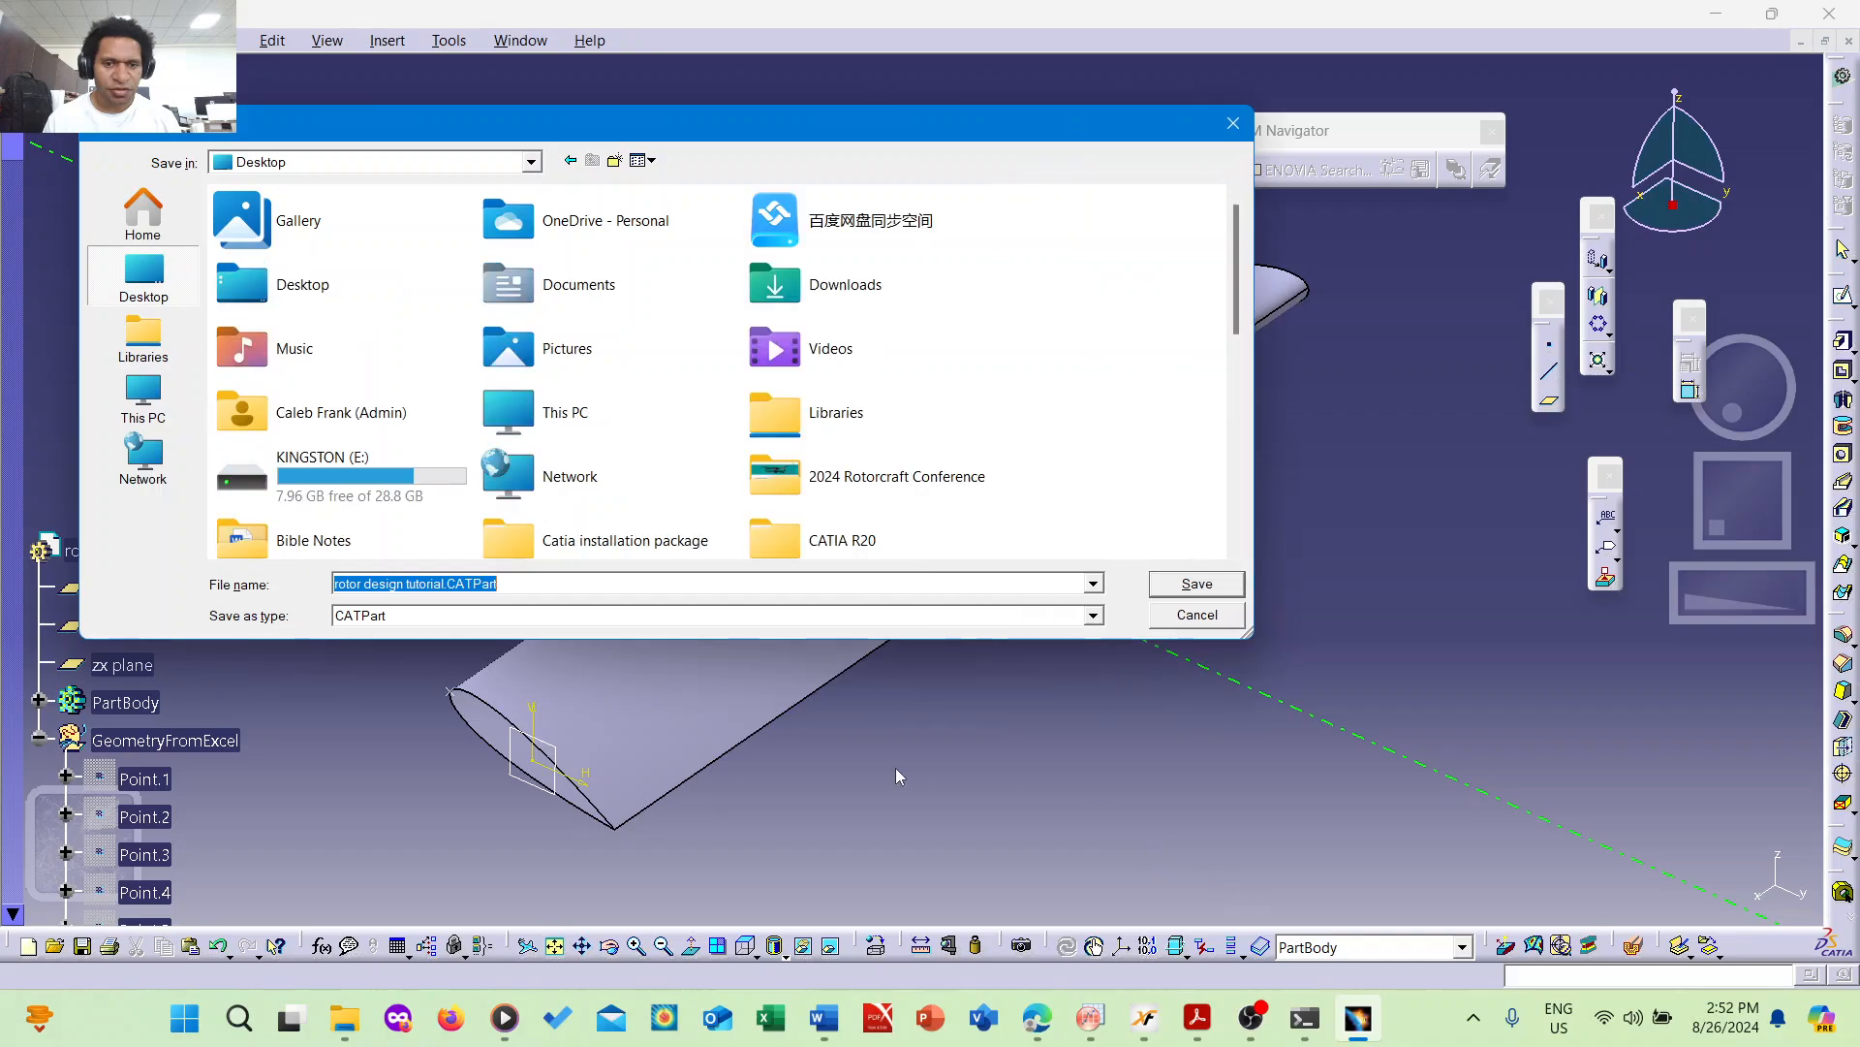
left_click_drag(852, 639, 852, 840)
scroll(843, 581, "down", 5)
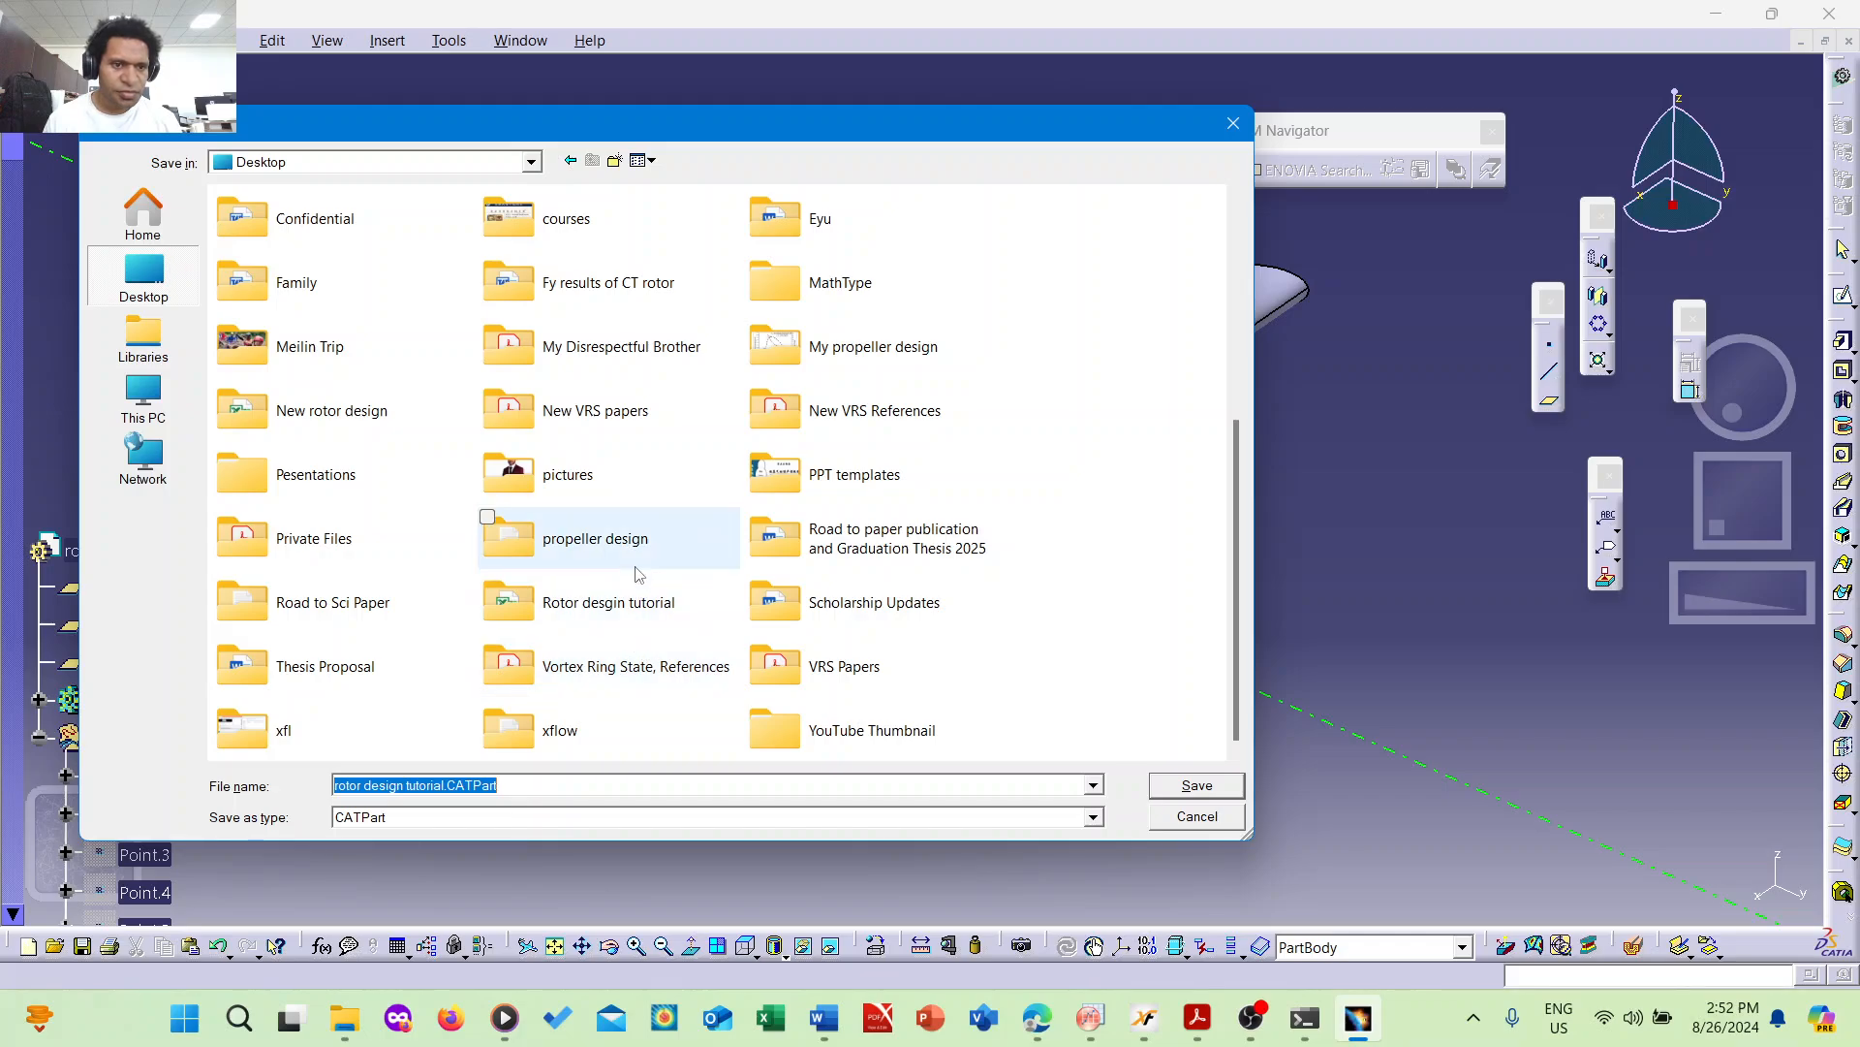
scroll(349, 407, "up", 3)
scroll(351, 368, "up", 1)
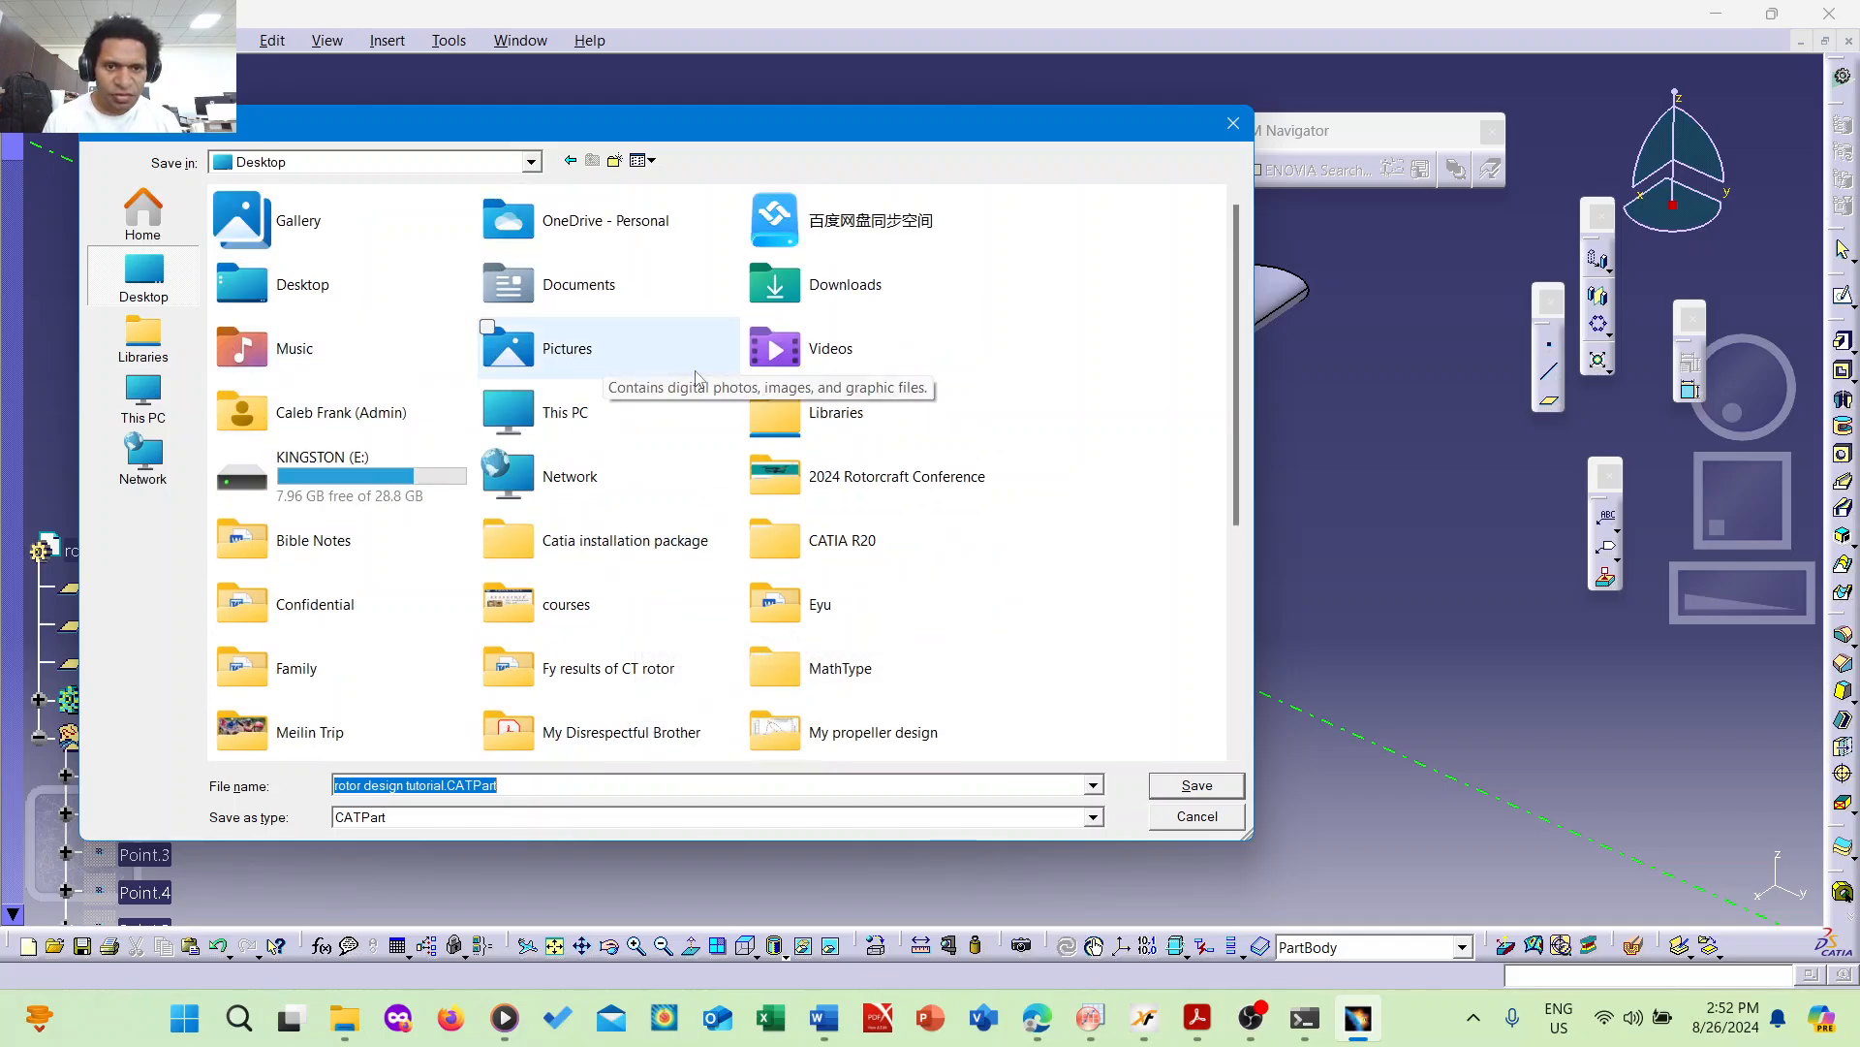
scroll(933, 459, "down", 3)
scroll(933, 459, "down", 3)
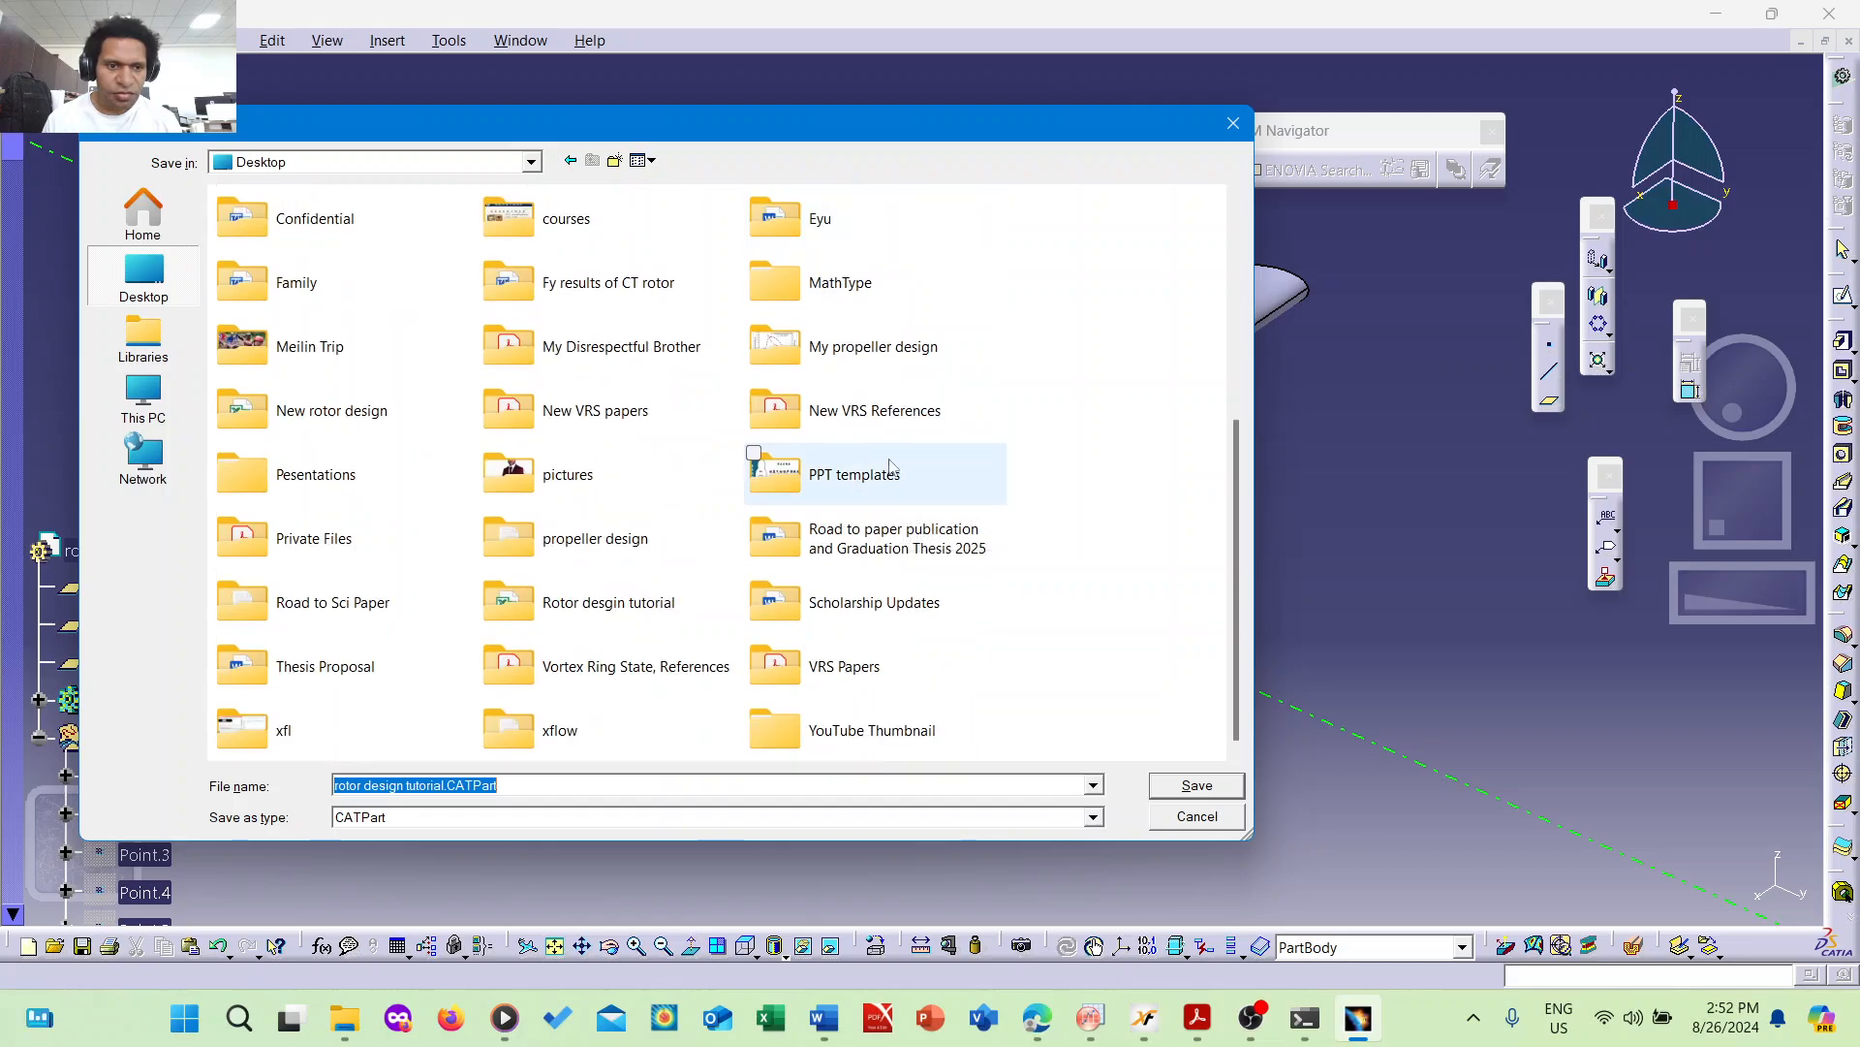
double_click(611, 603)
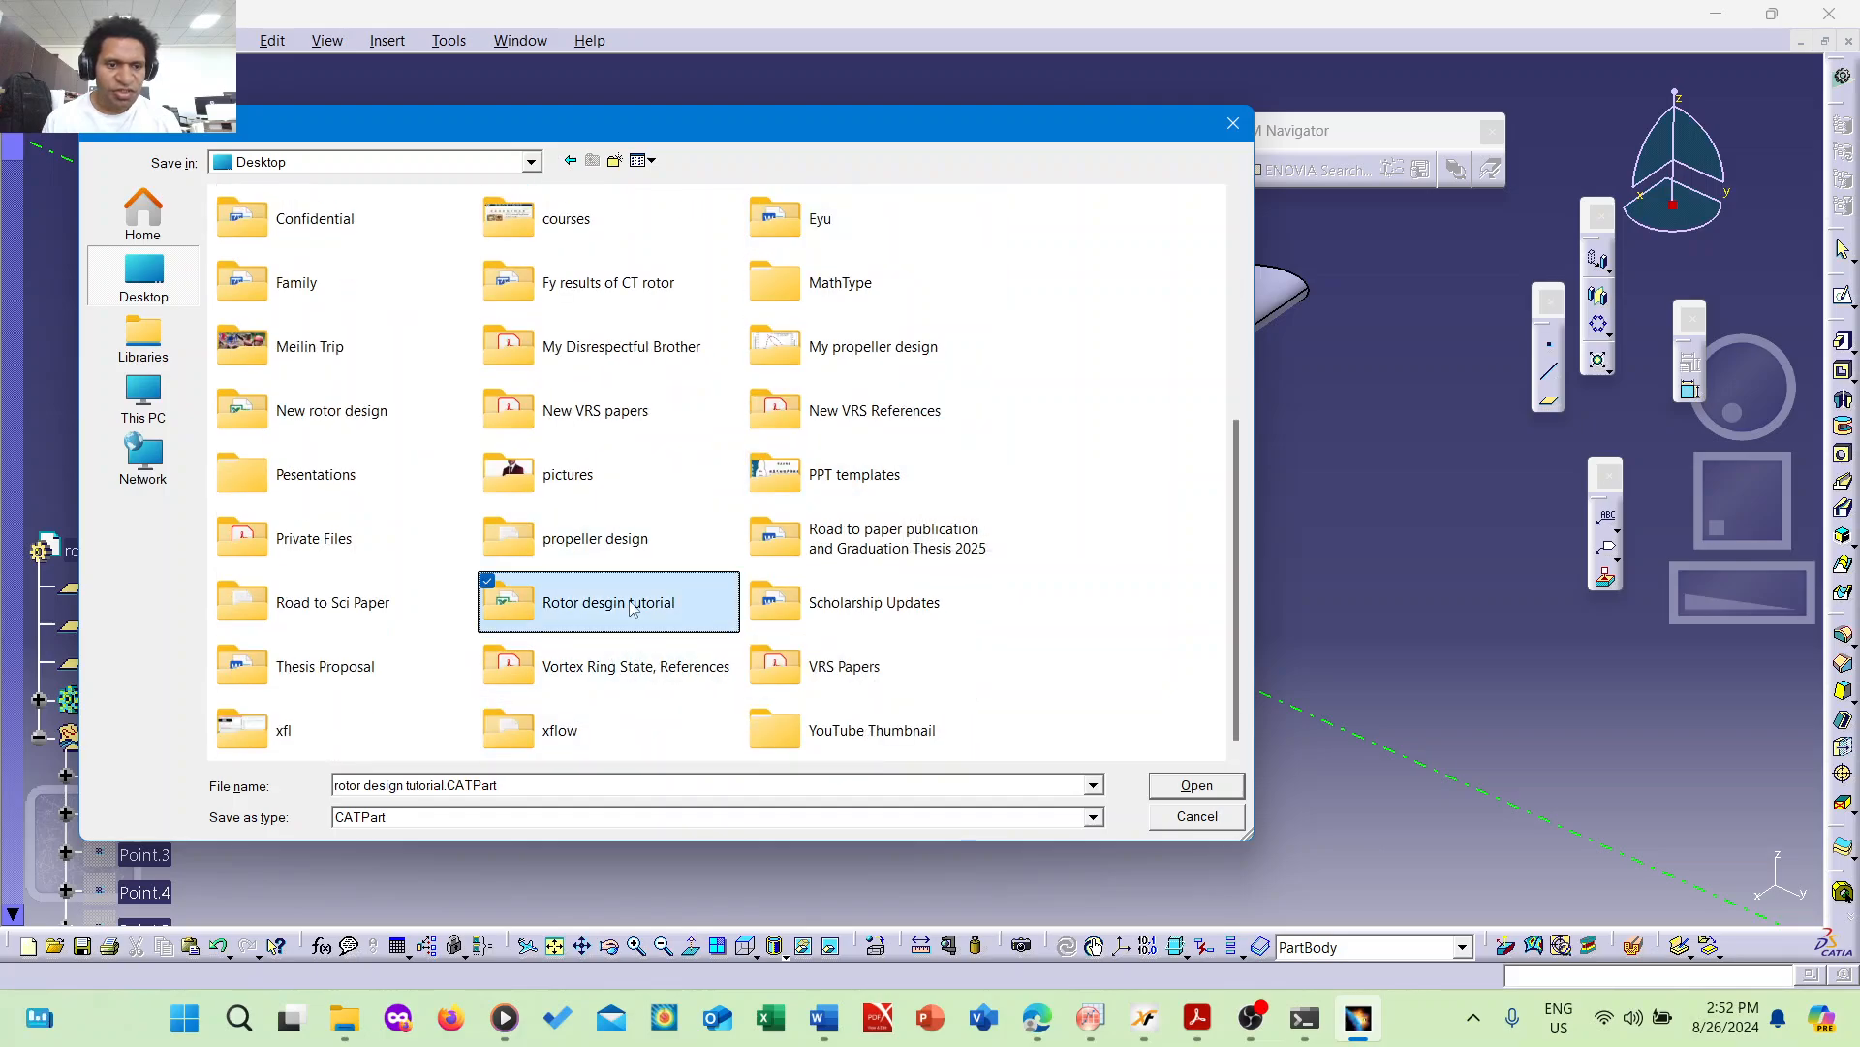
- Choose igs as the file type and save the rotor as rotor design tutorial.igs
left_click(520, 825)
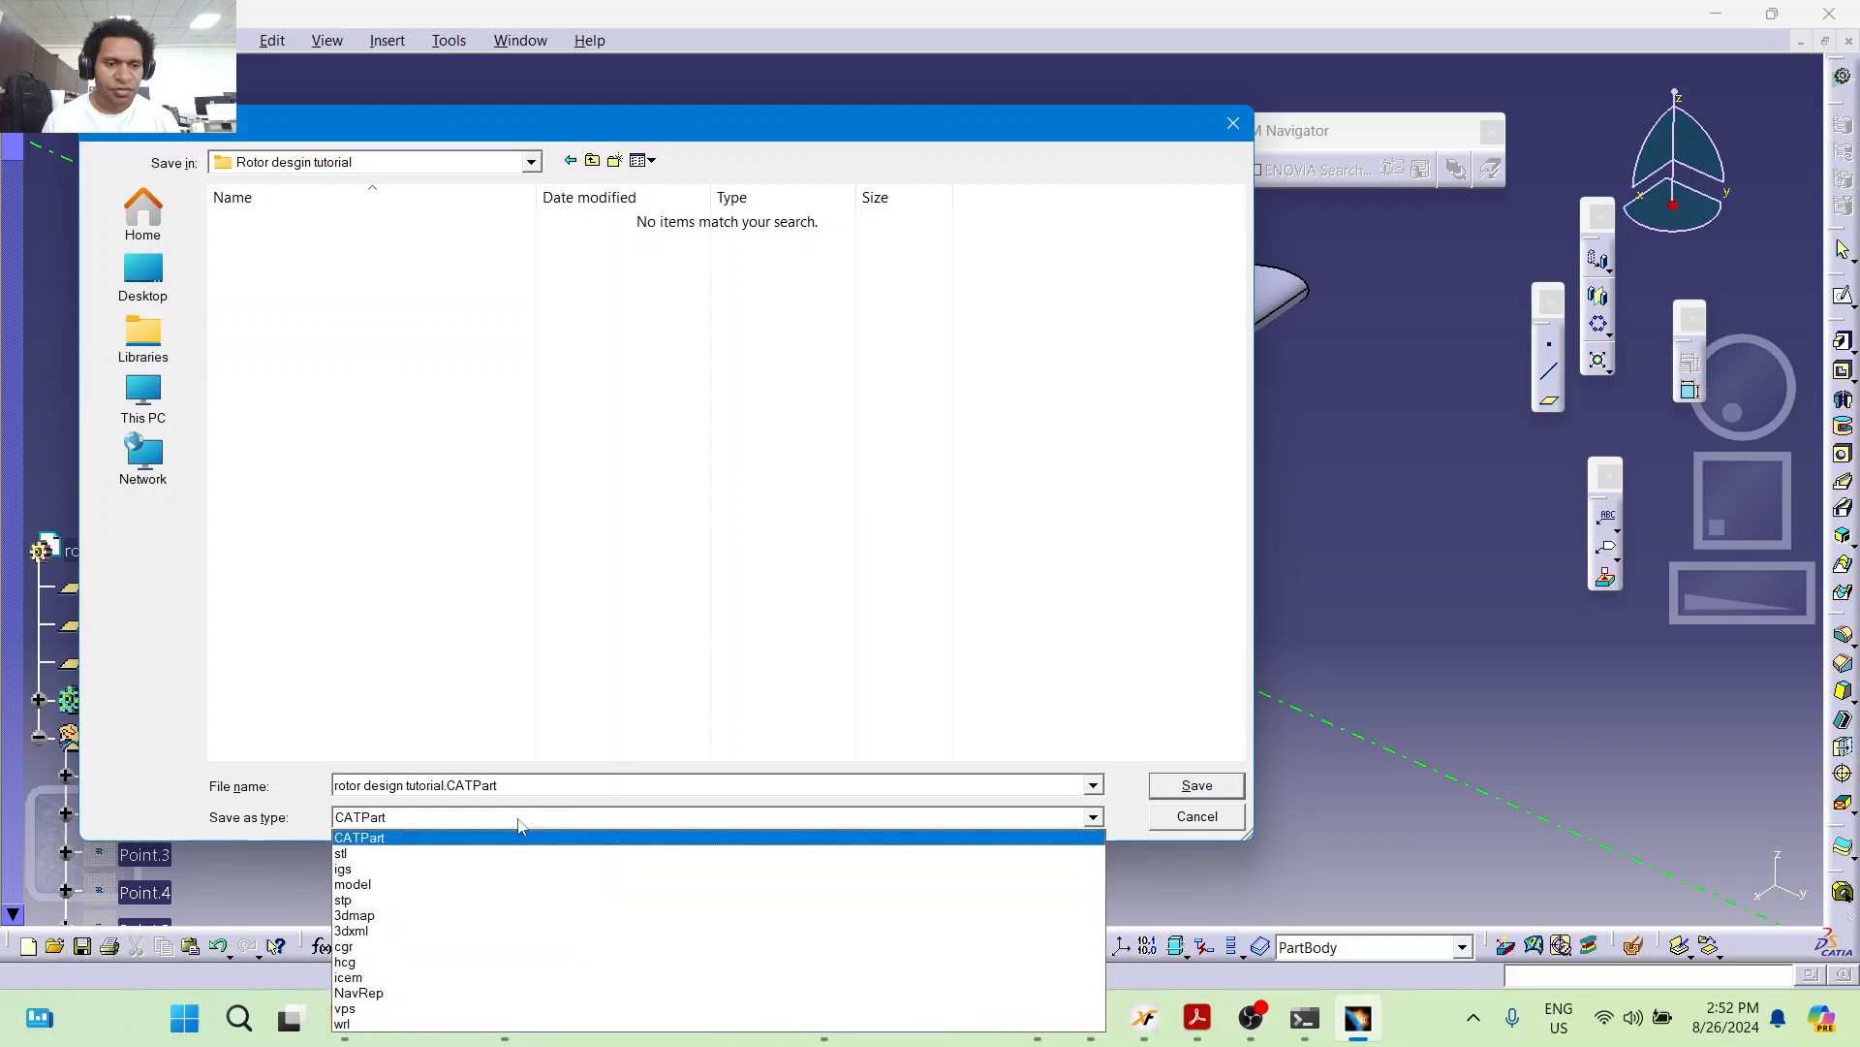
left_click(438, 868)
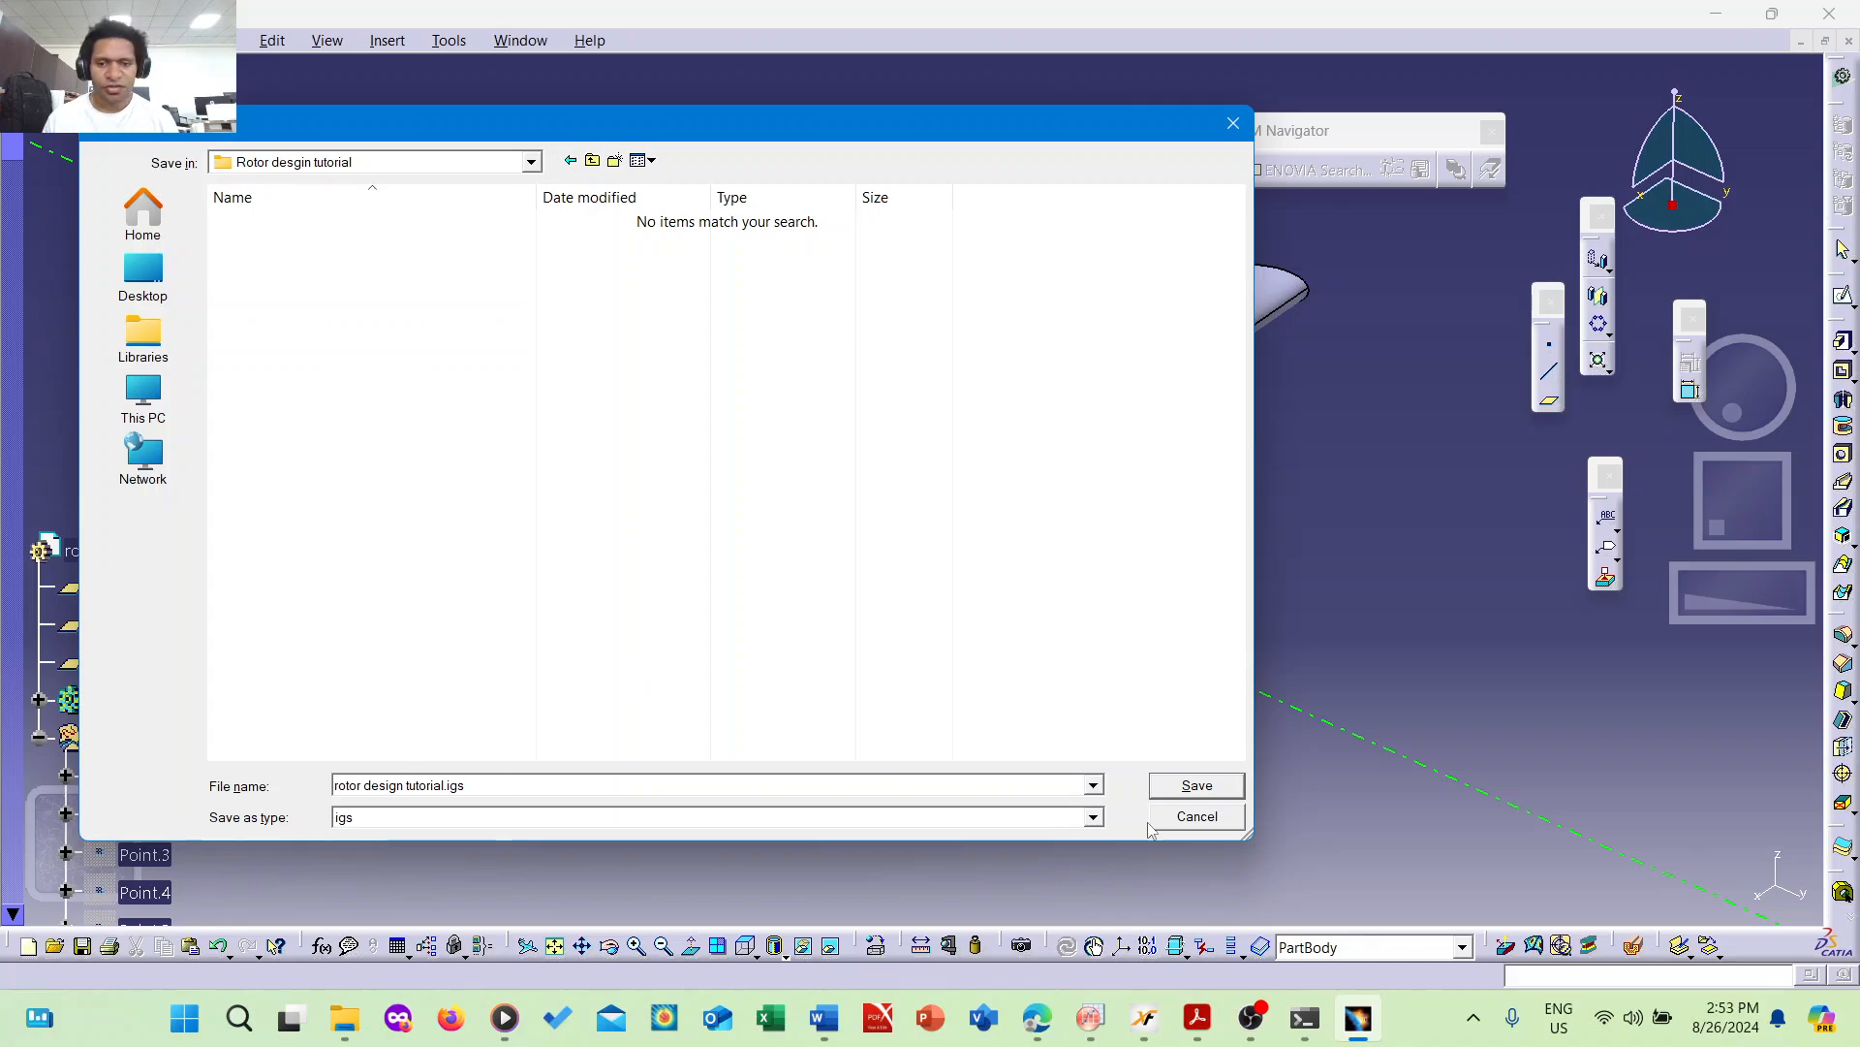
left_click(1190, 788)
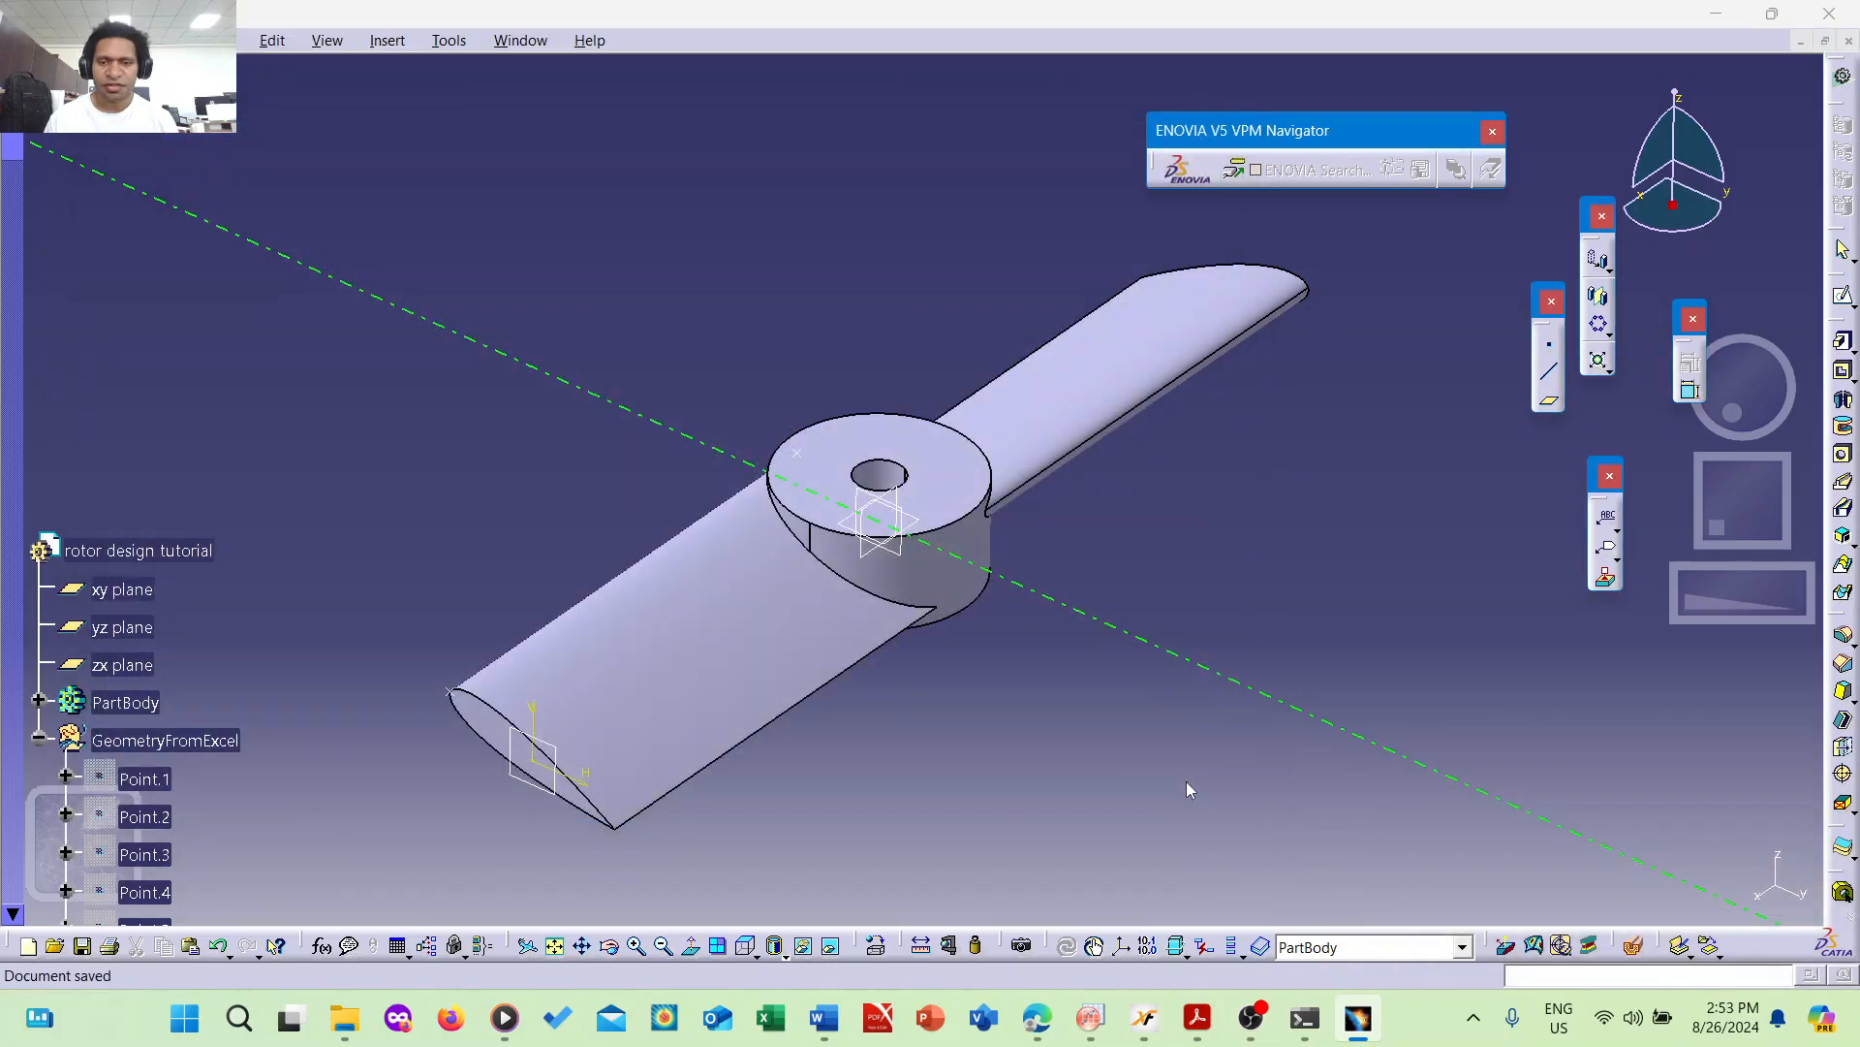
- Switch to File Explorer, open the Rotor desgin tutorial folder, select rotor design tutorial.igs and hide the file preview
left_click(1831, 9)
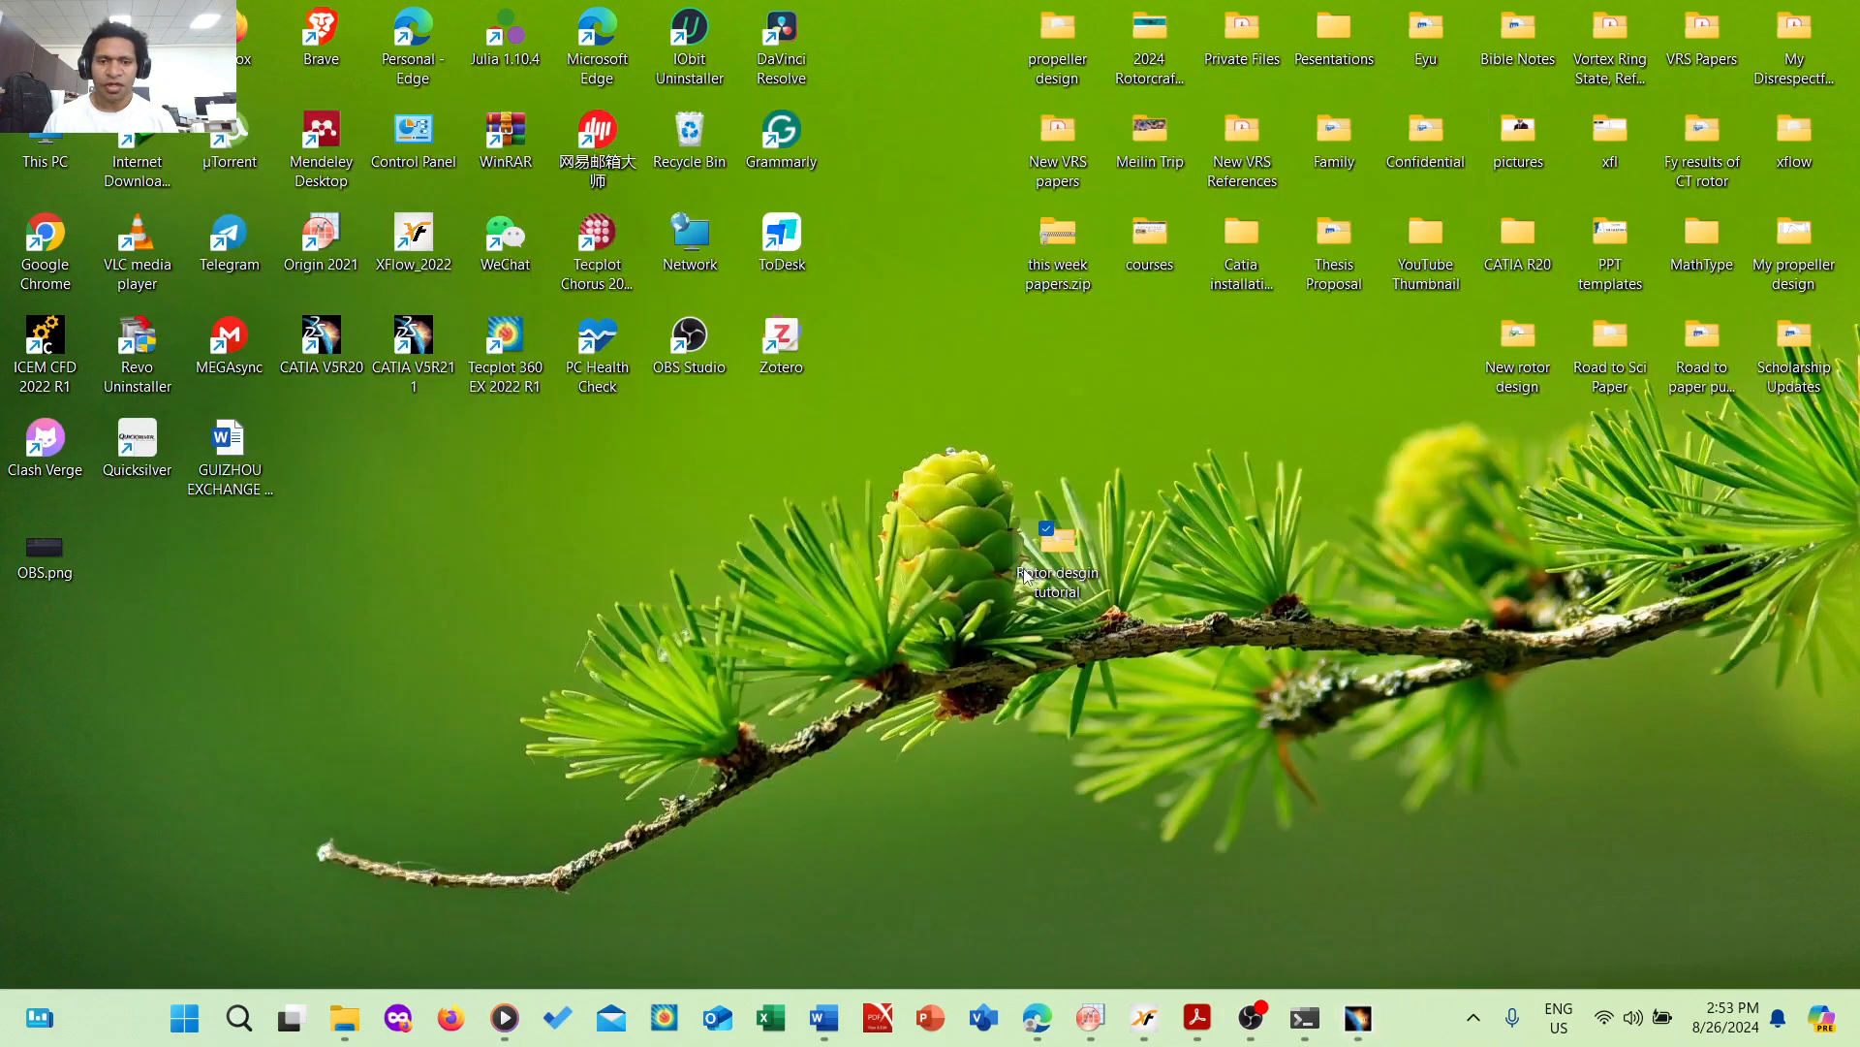
double_click(1041, 547)
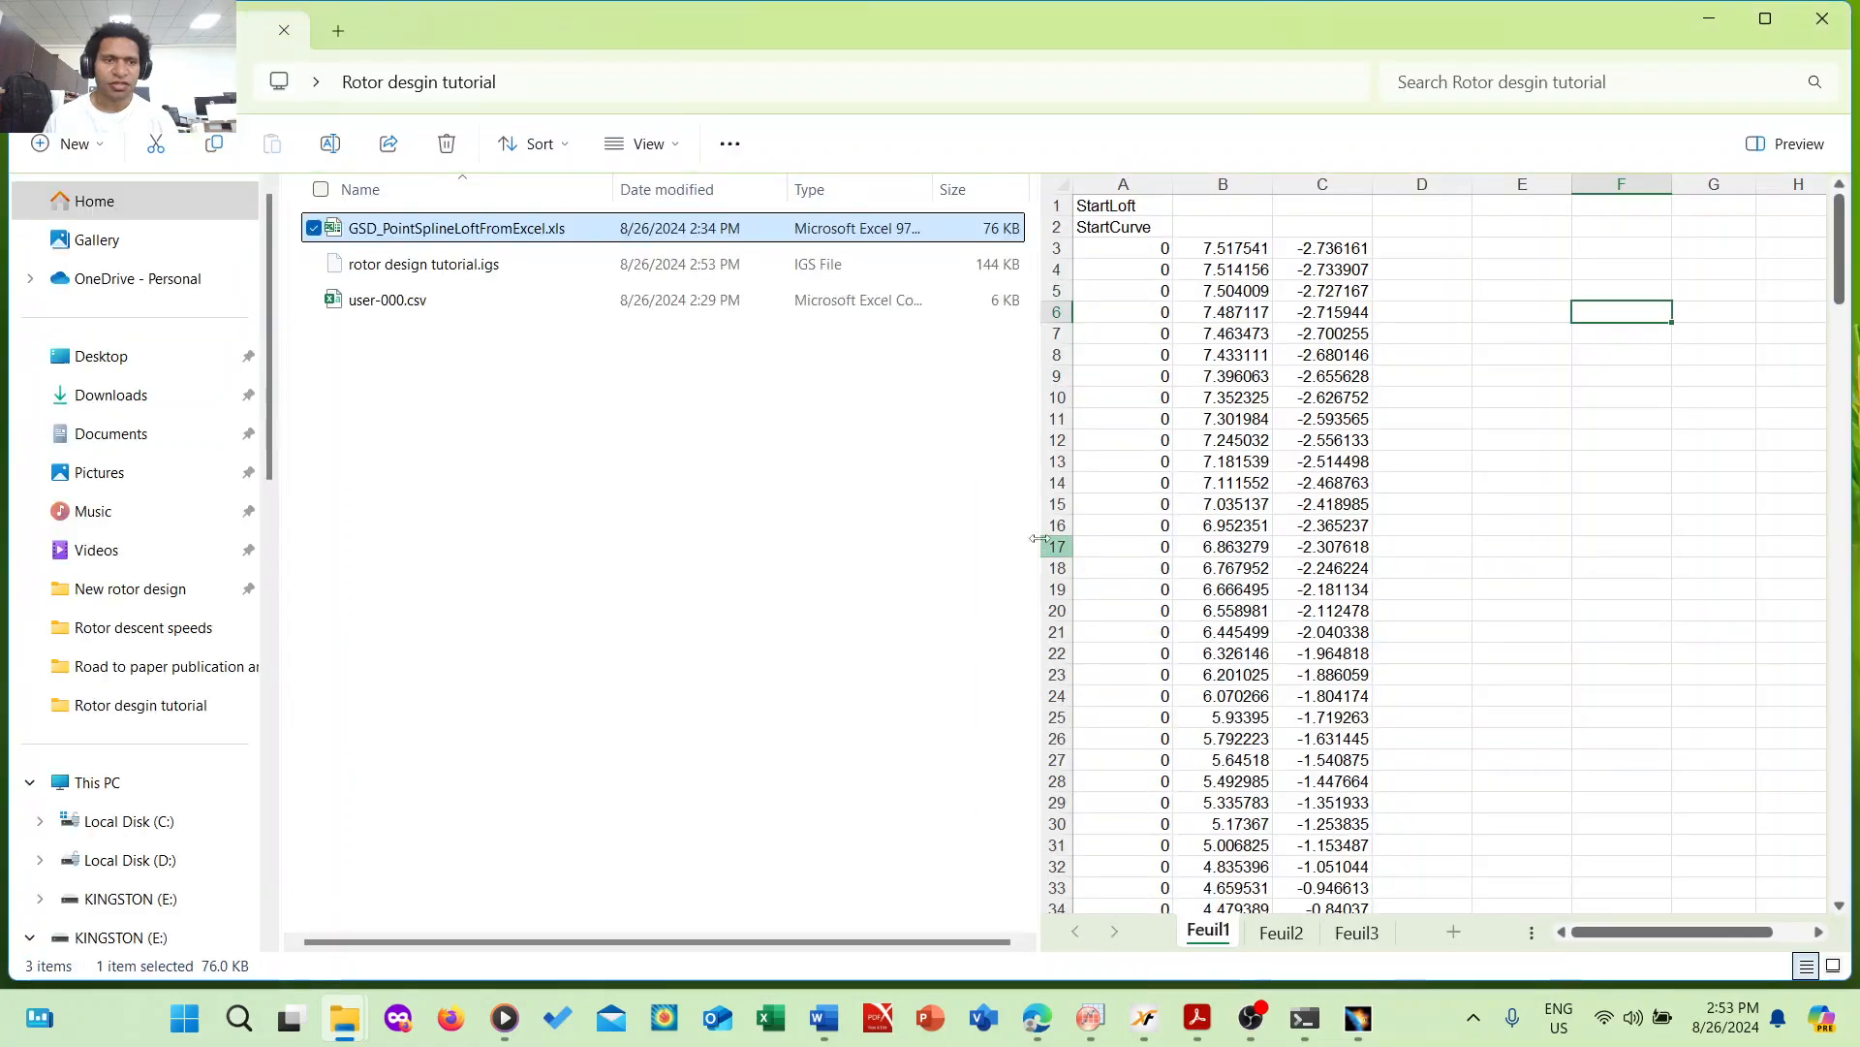
left_click(528, 387)
left_click(489, 276)
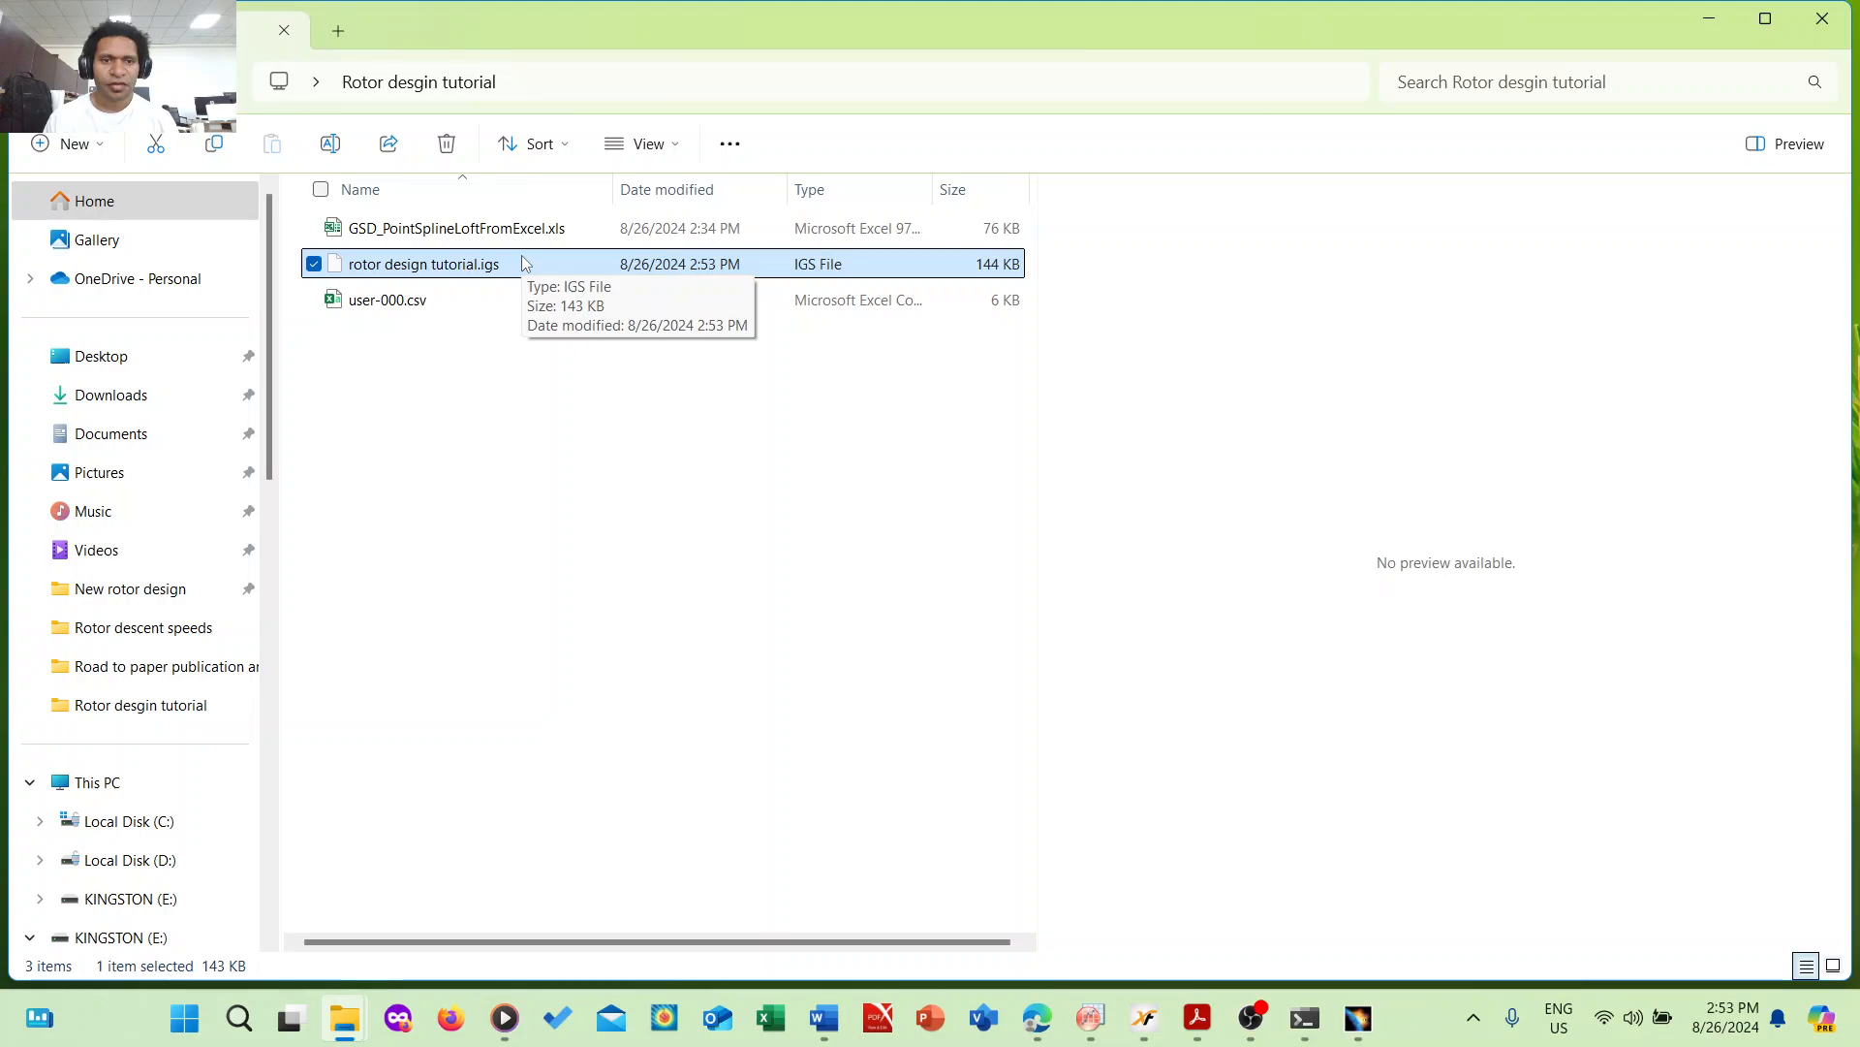
left_click(1759, 153)
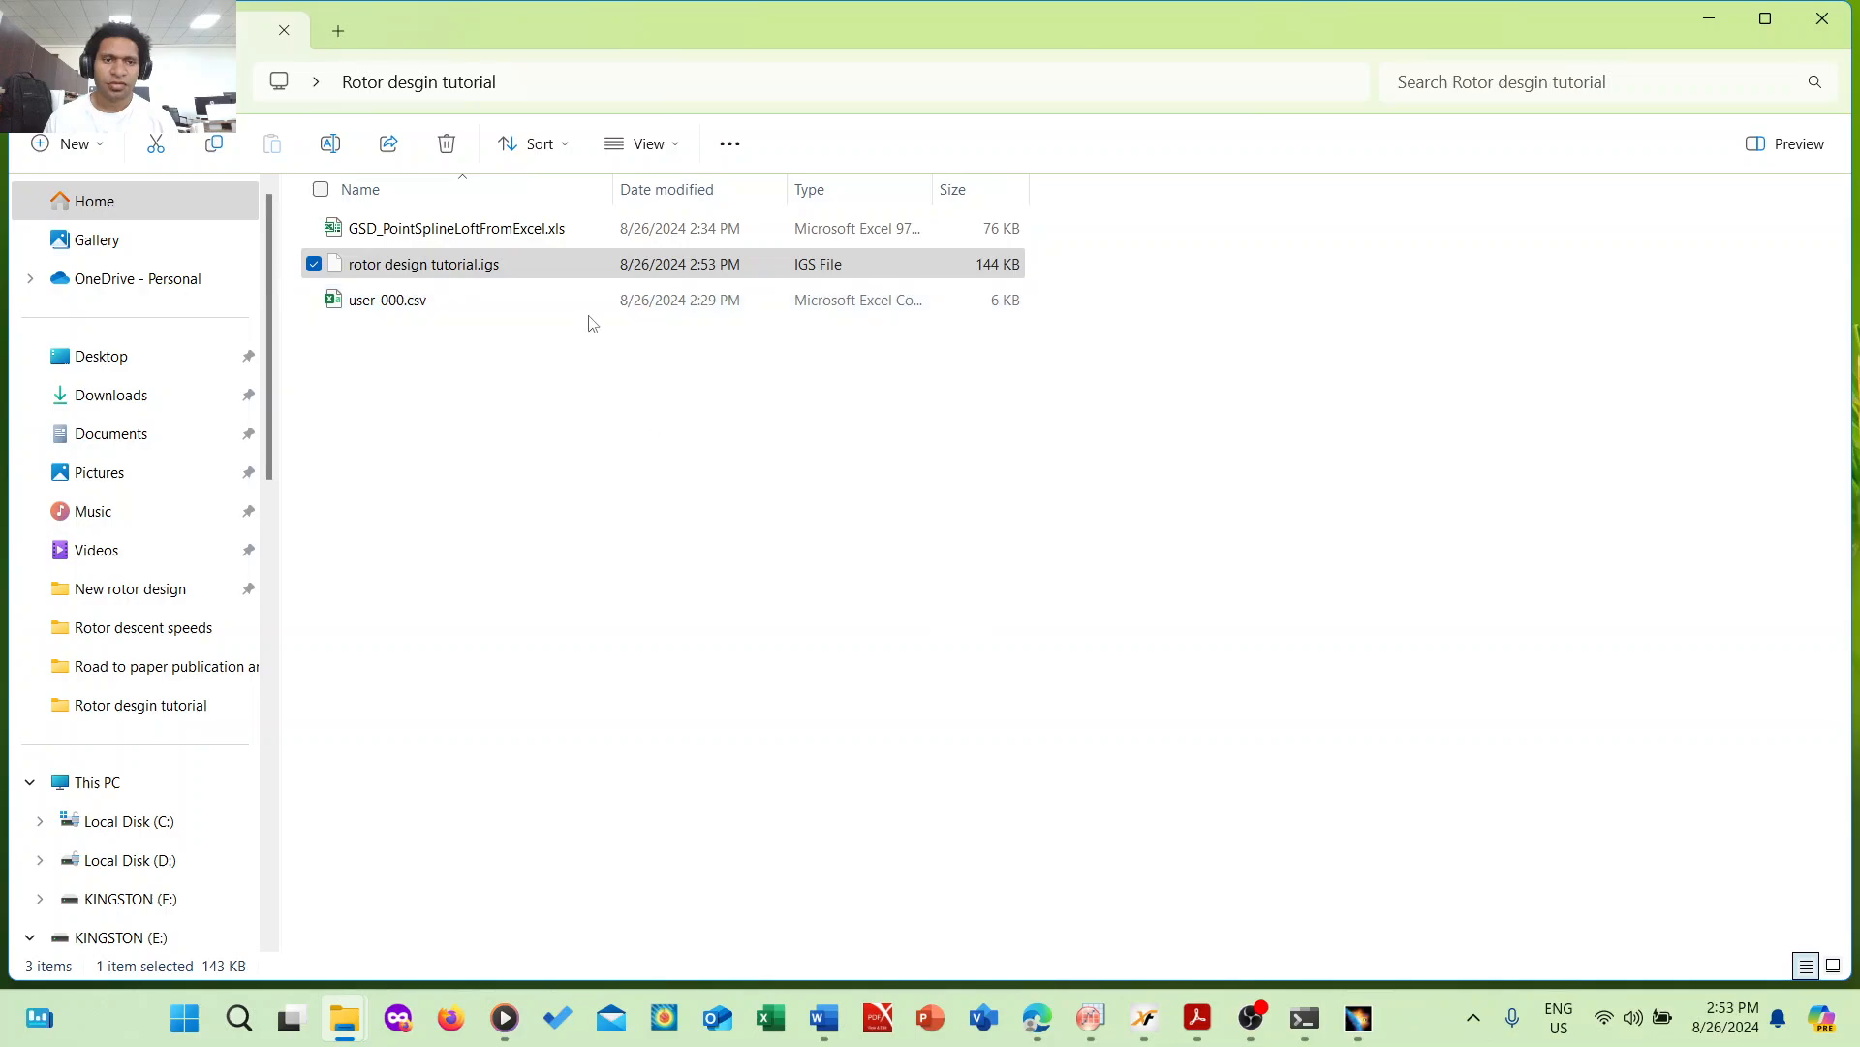
- Open rotor design tutorial.igs in XFlow, dismiss the Project Manager, then close XFlow and return to the desktop
left_click(567, 259)
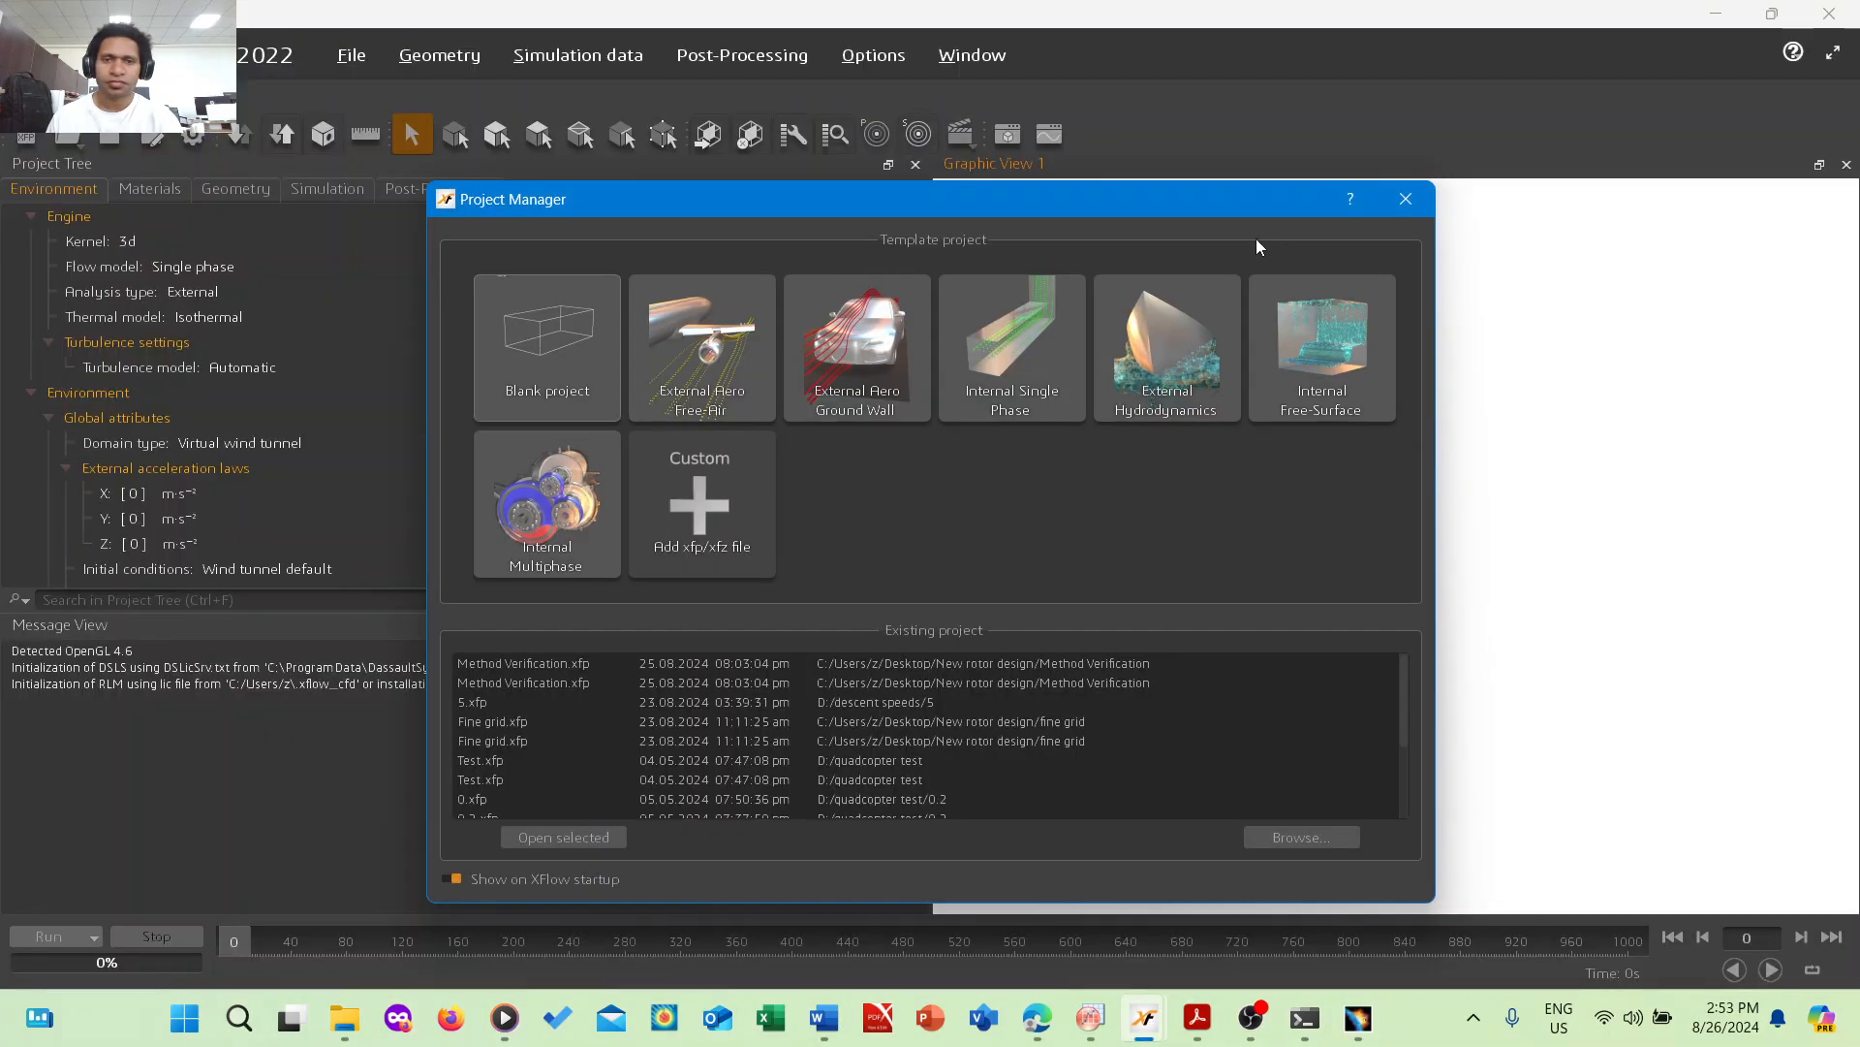
left_click(1404, 195)
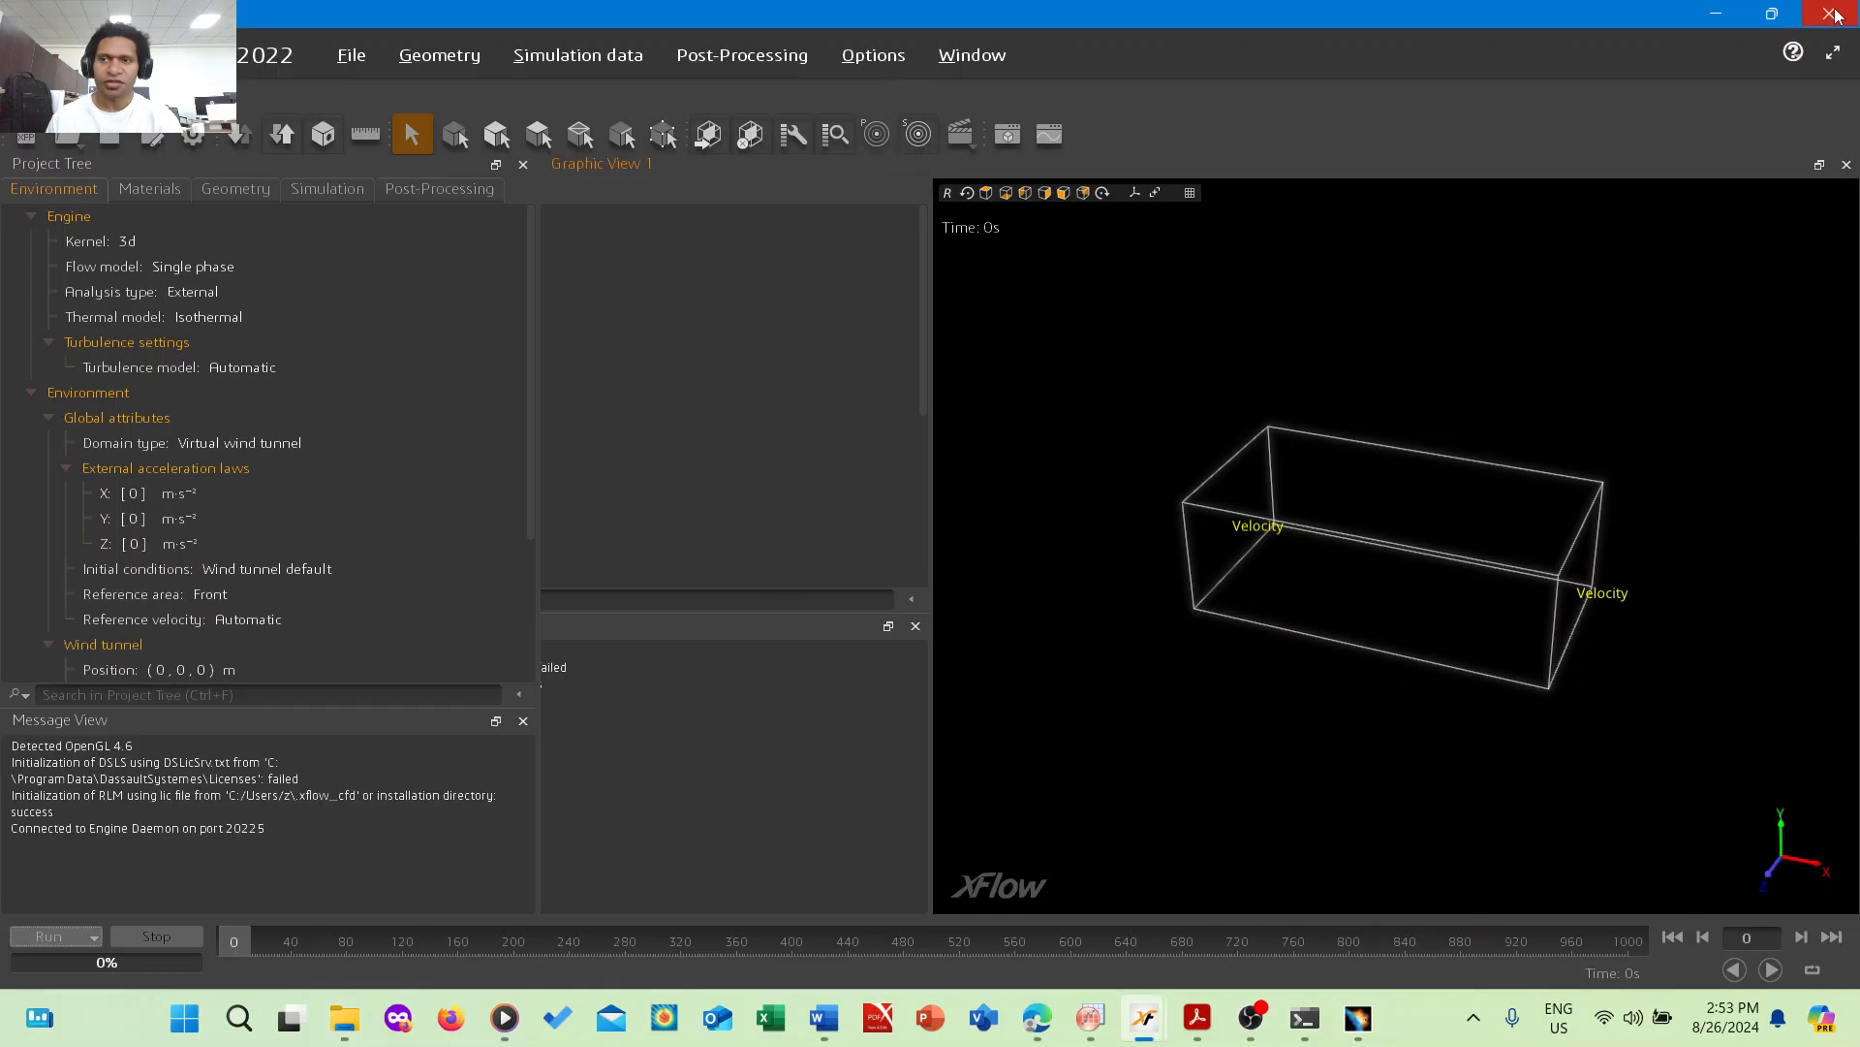
left_click(893, 532)
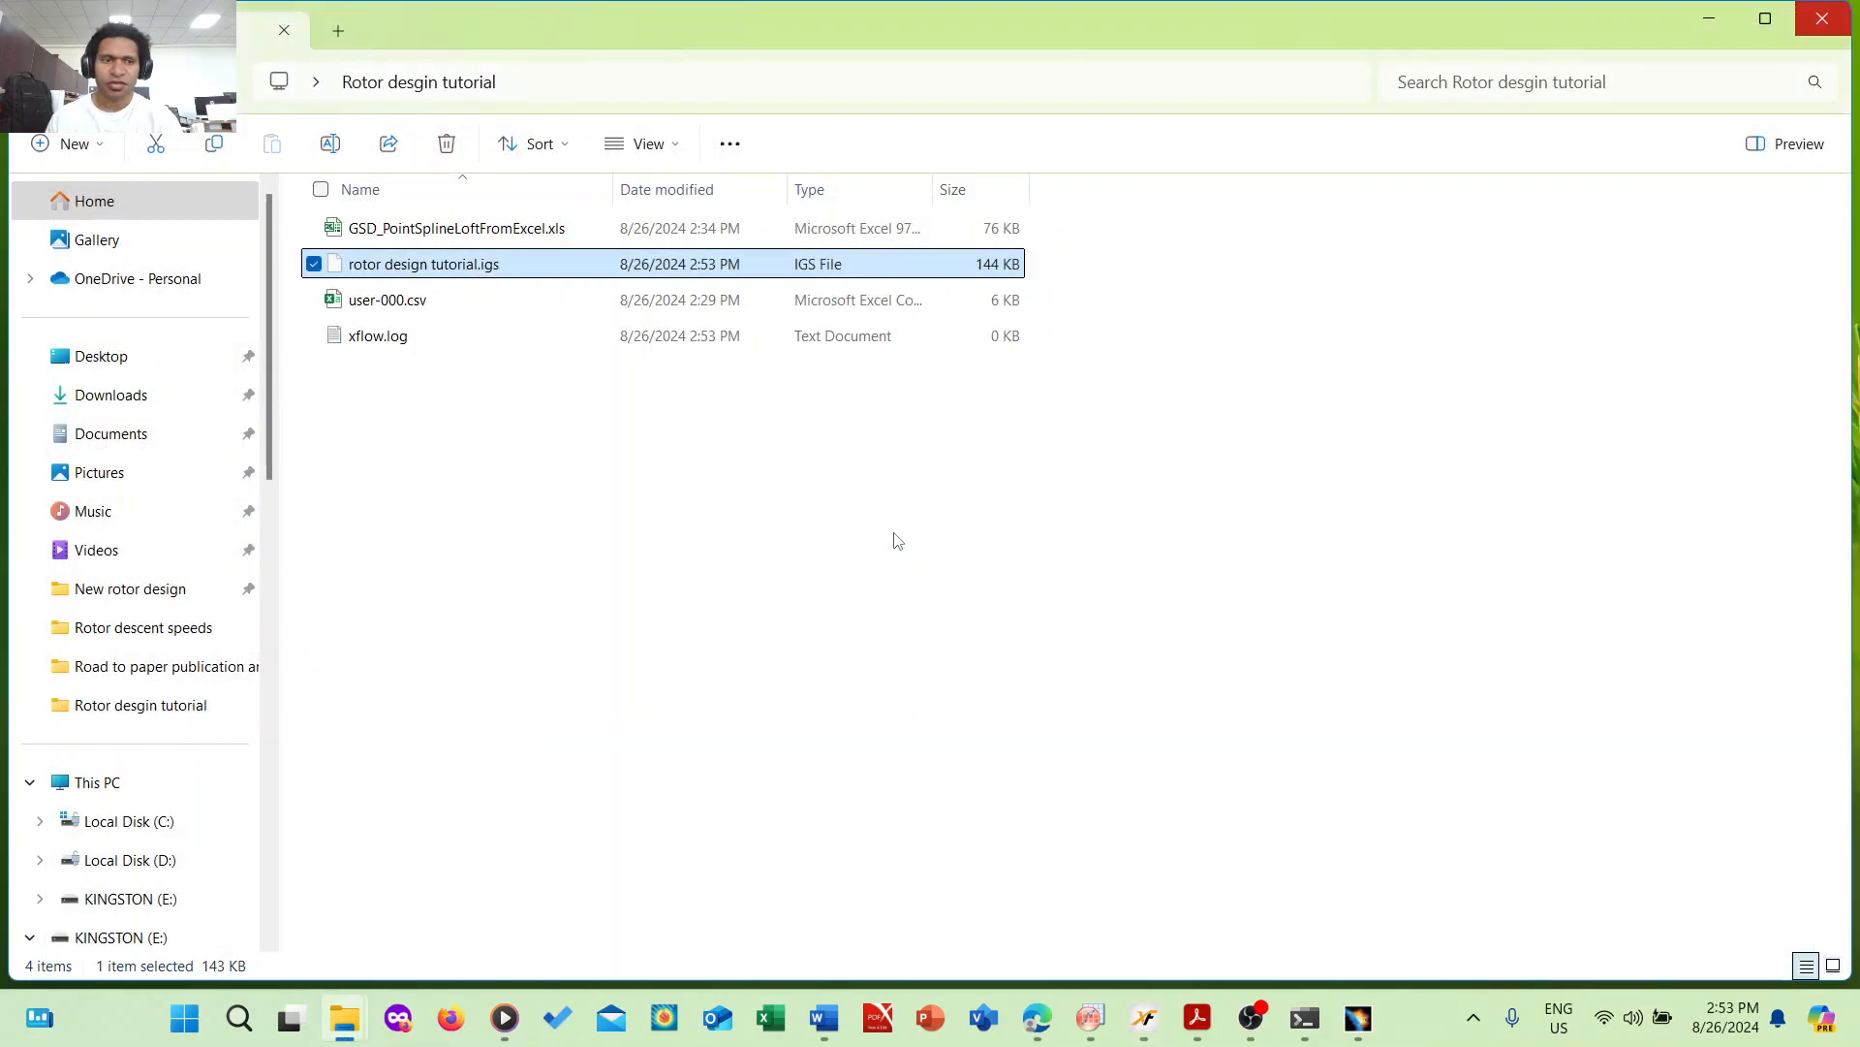
left_click(1695, 14)
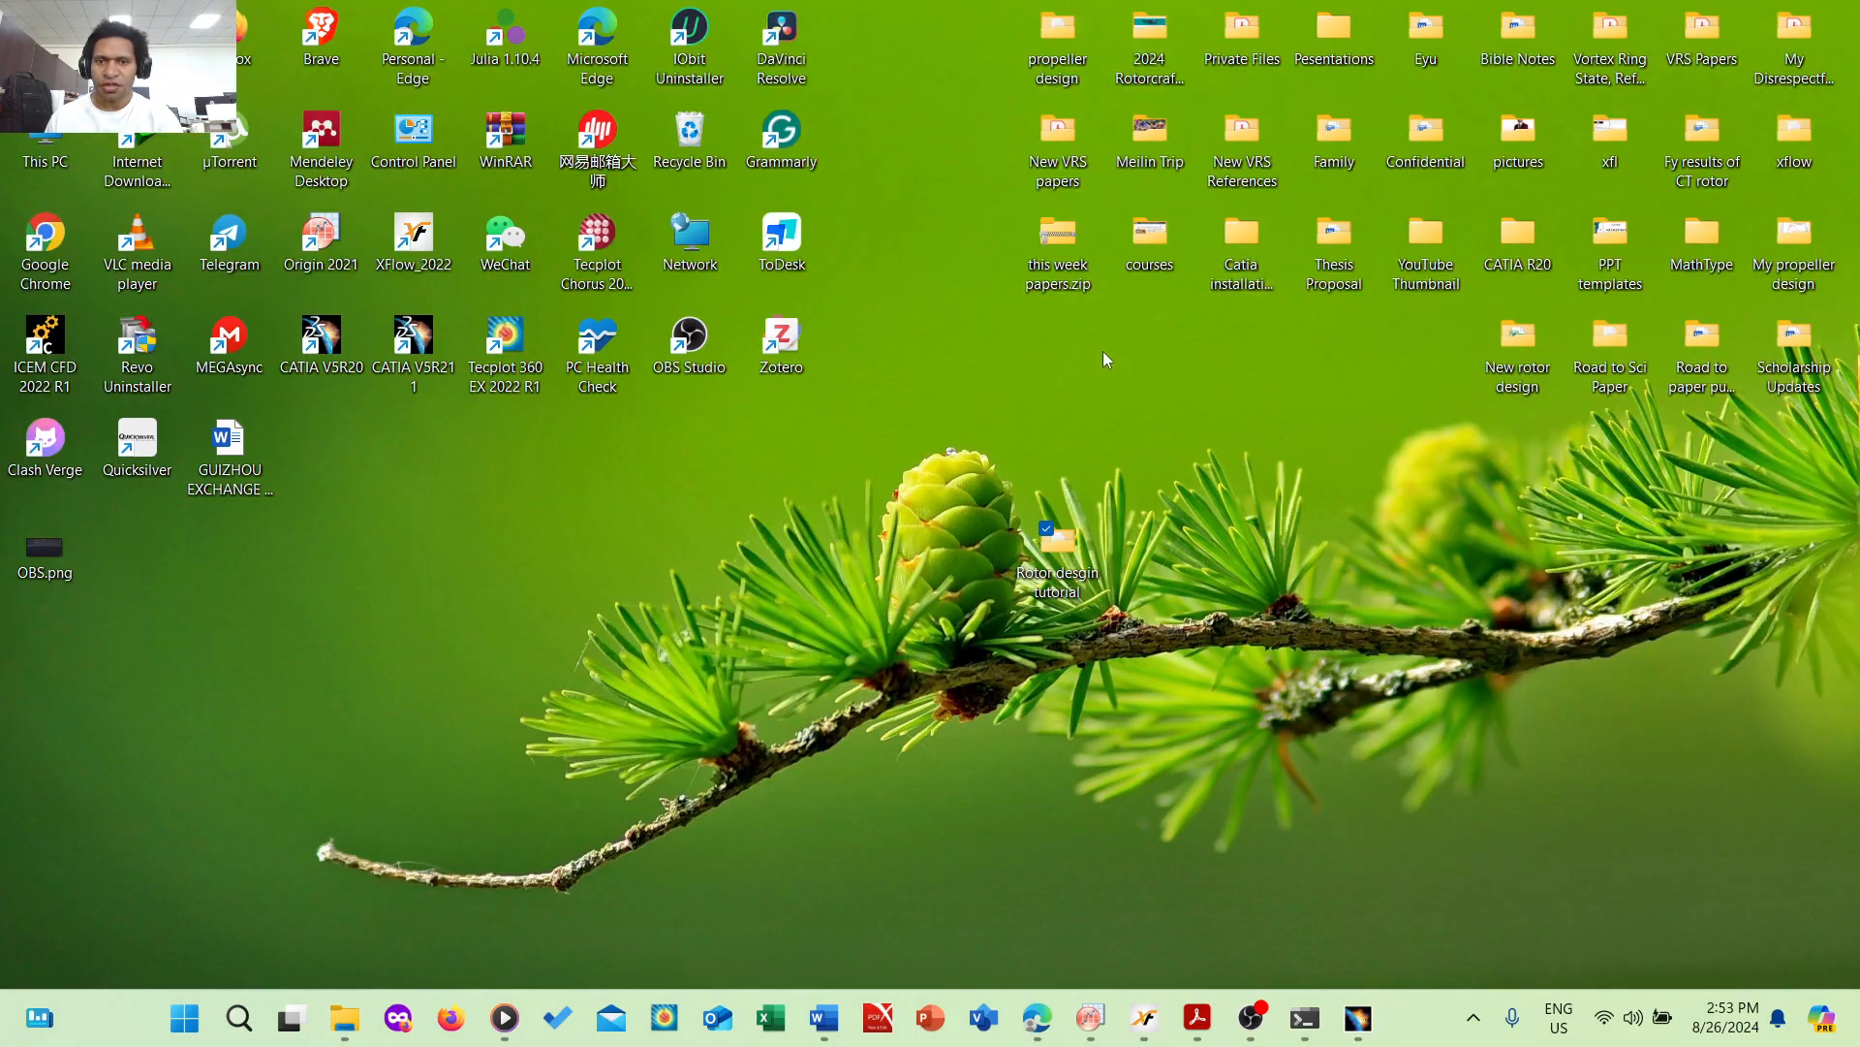
- Open the New rotor design folder from the desktop, check the file formats it contains, and close it
double_click(1517, 342)
left_click(455, 299)
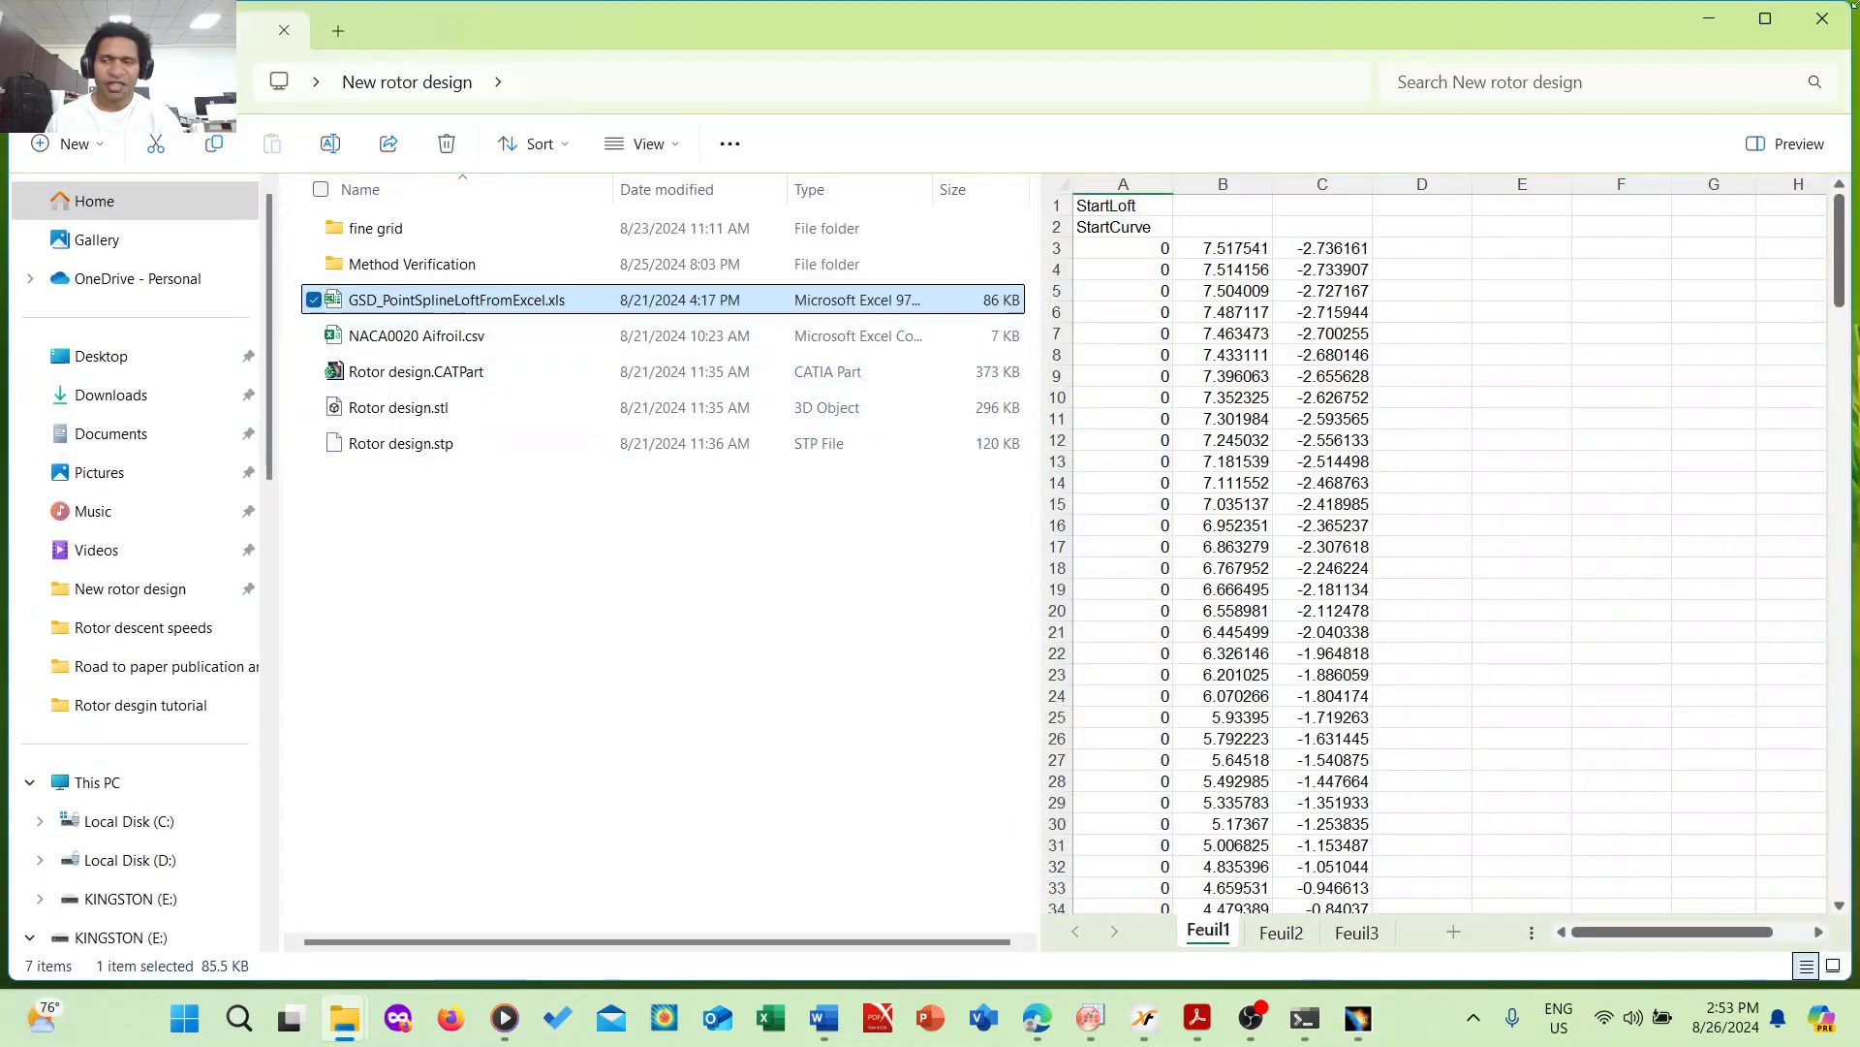
left_click(1821, 18)
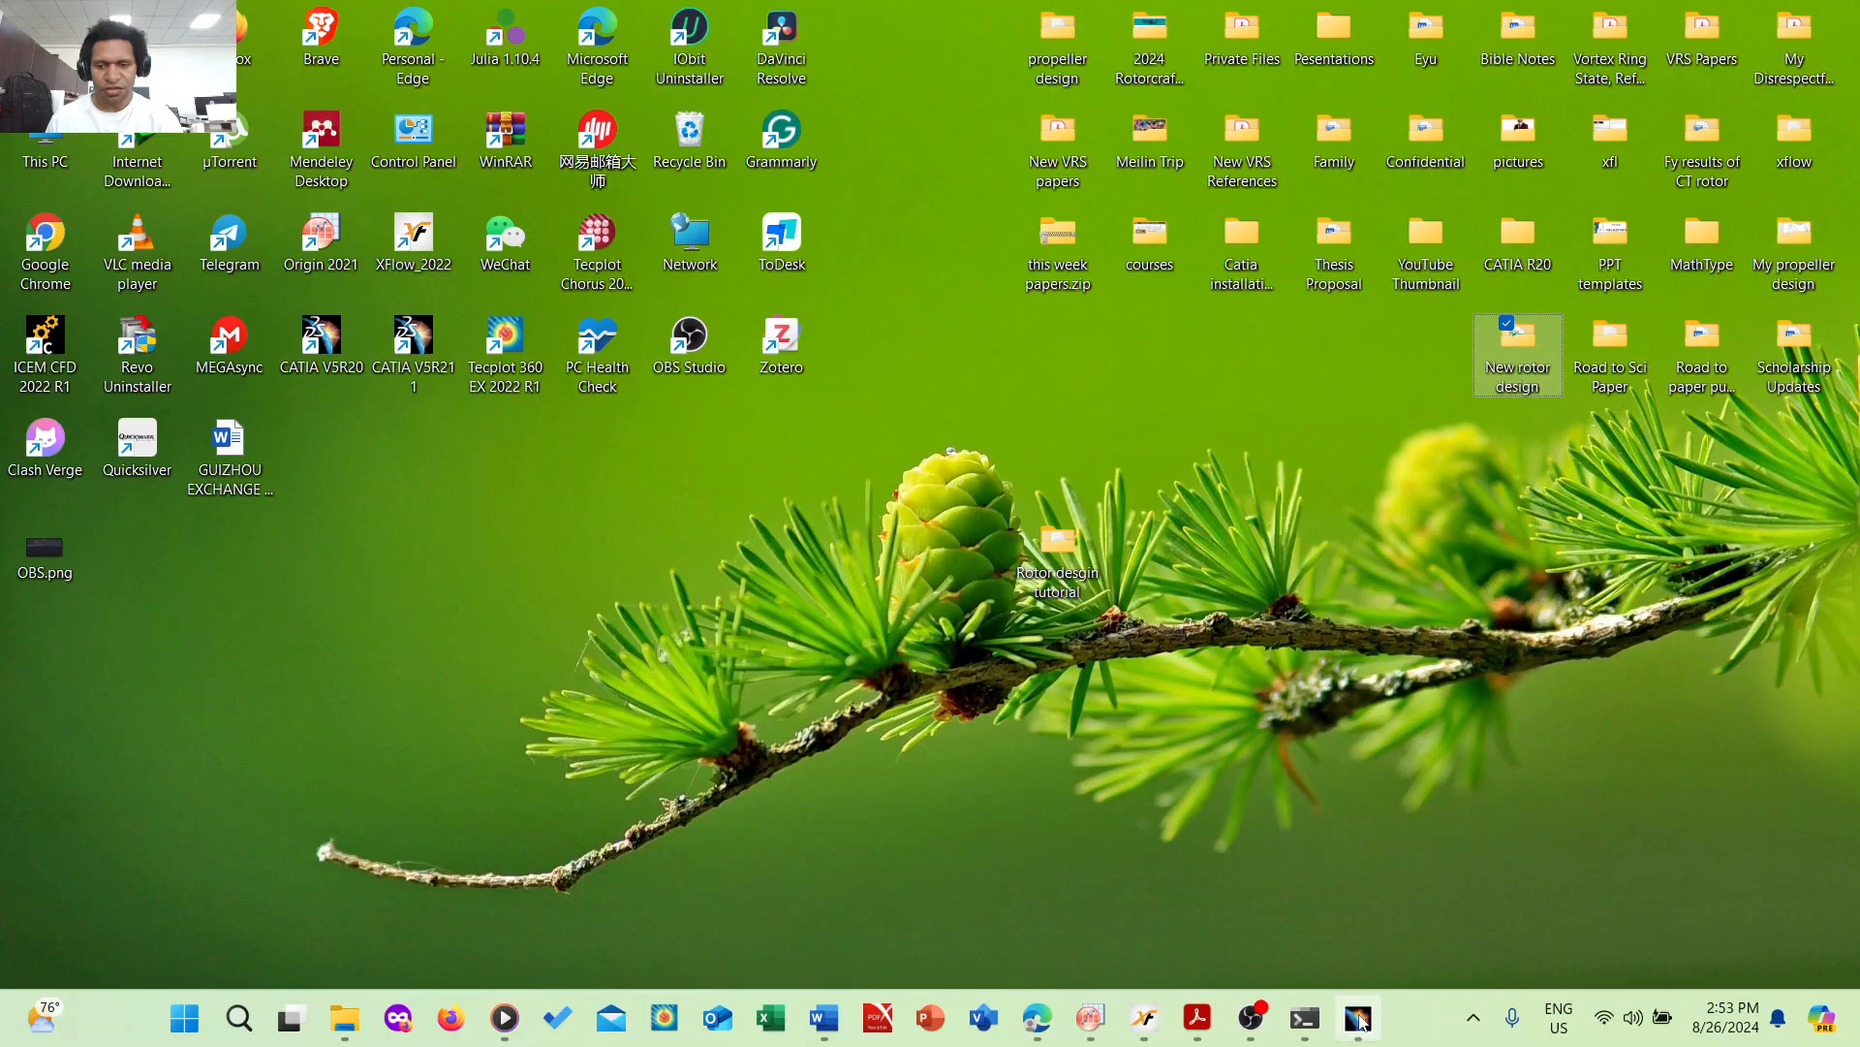
- Switch back to CATIA, save the rotor as rotor design tutorial.stl in the Rotor desgin tutorial folder, and minimise the program
left_click(1358, 1017)
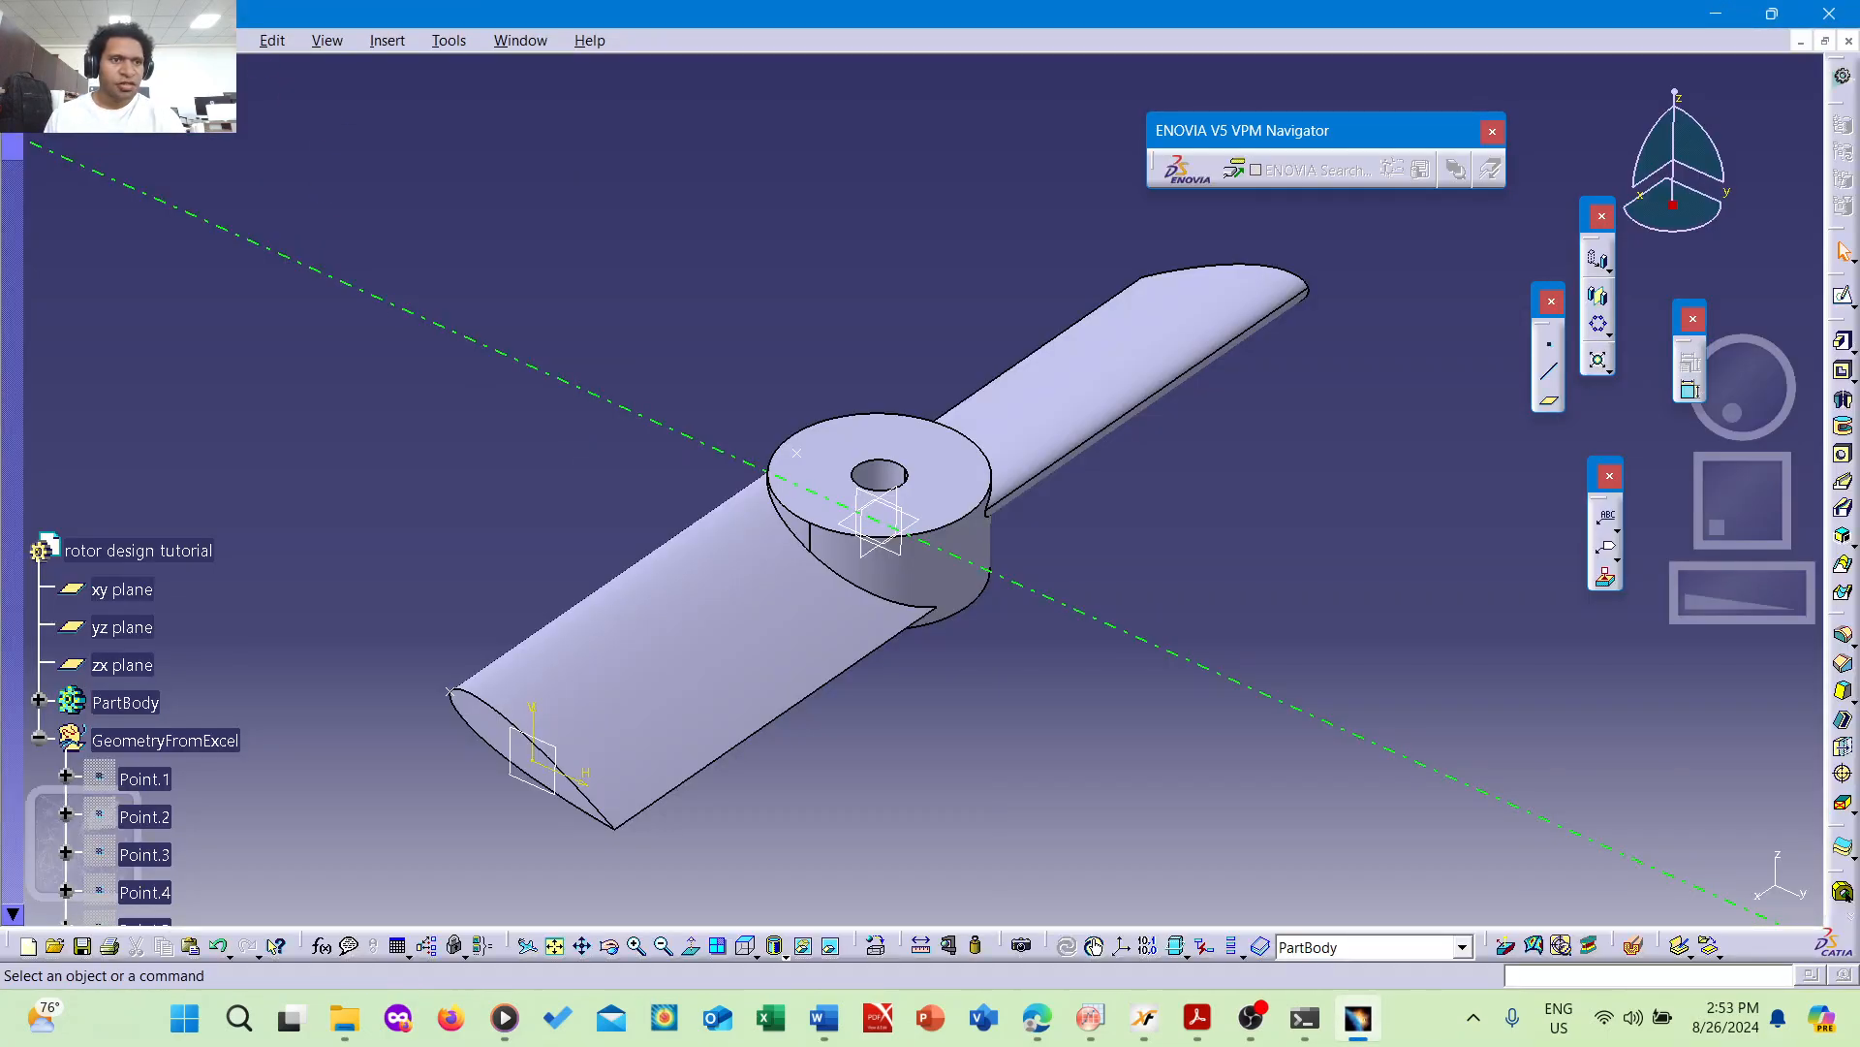
left_click(237, 46)
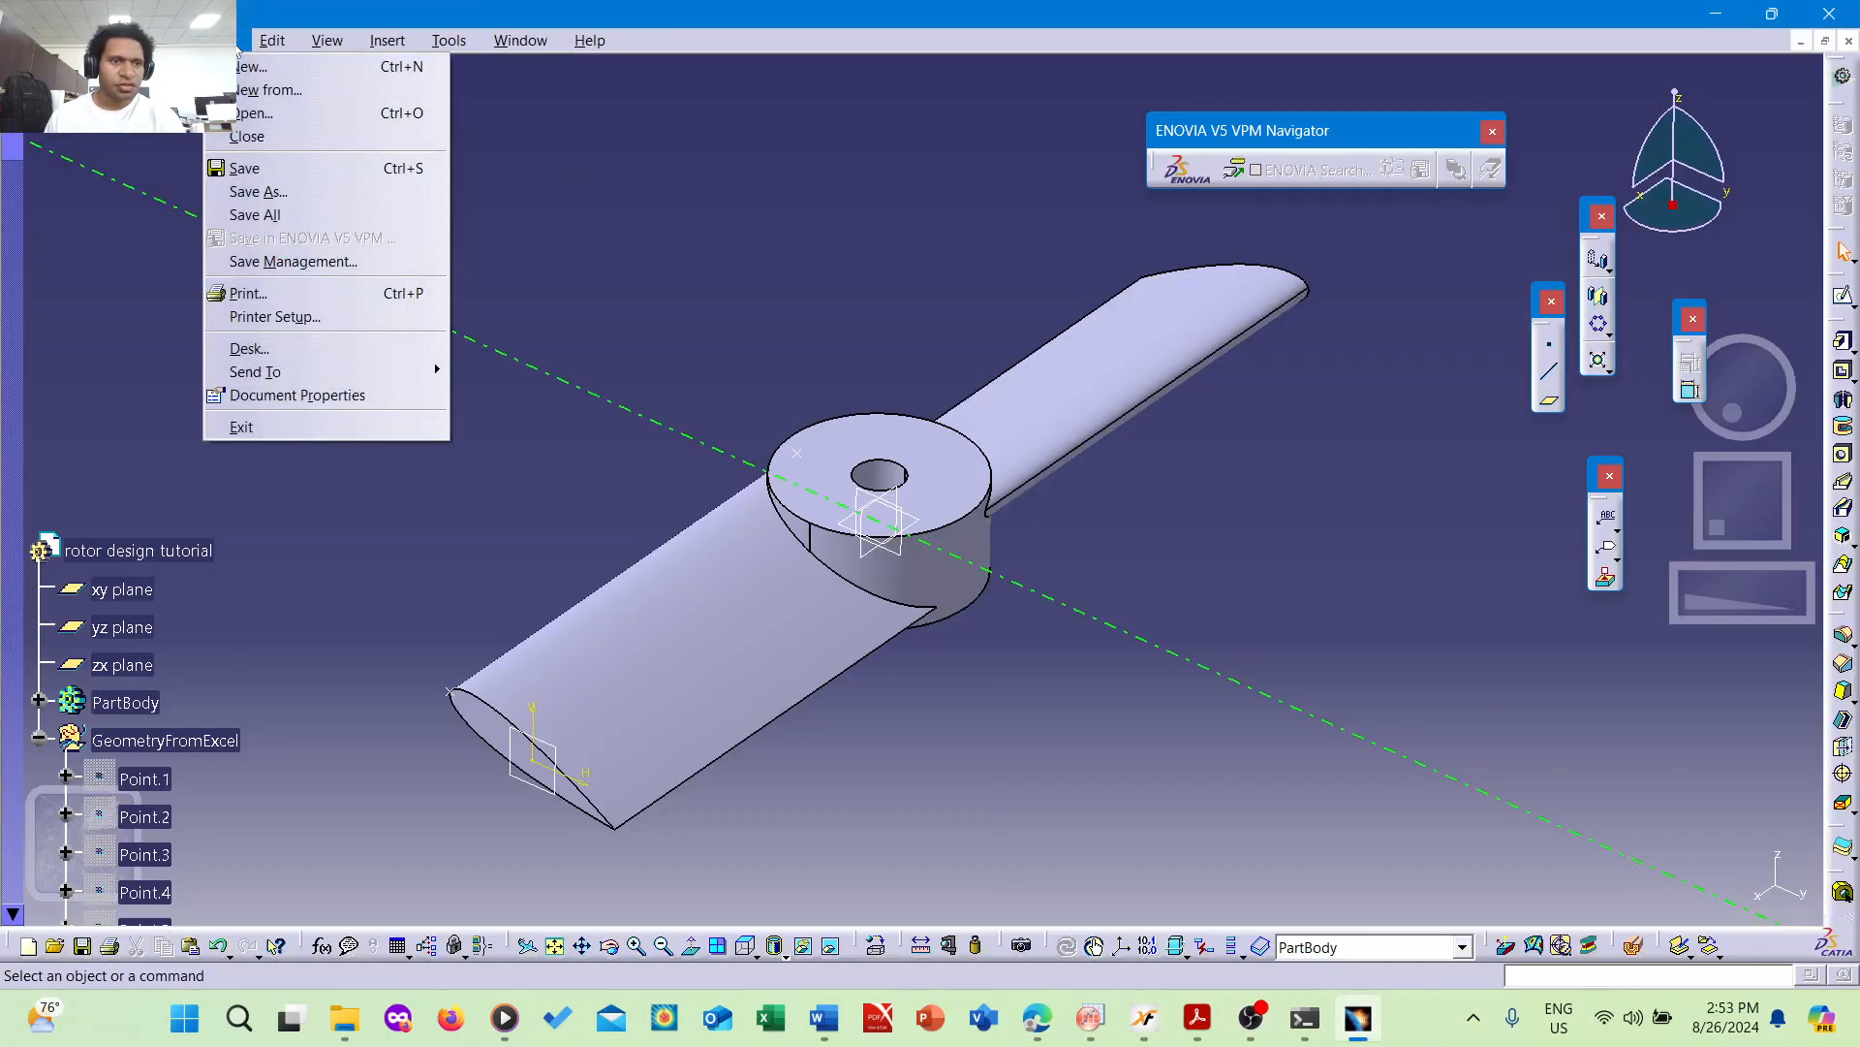
left_click(295, 190)
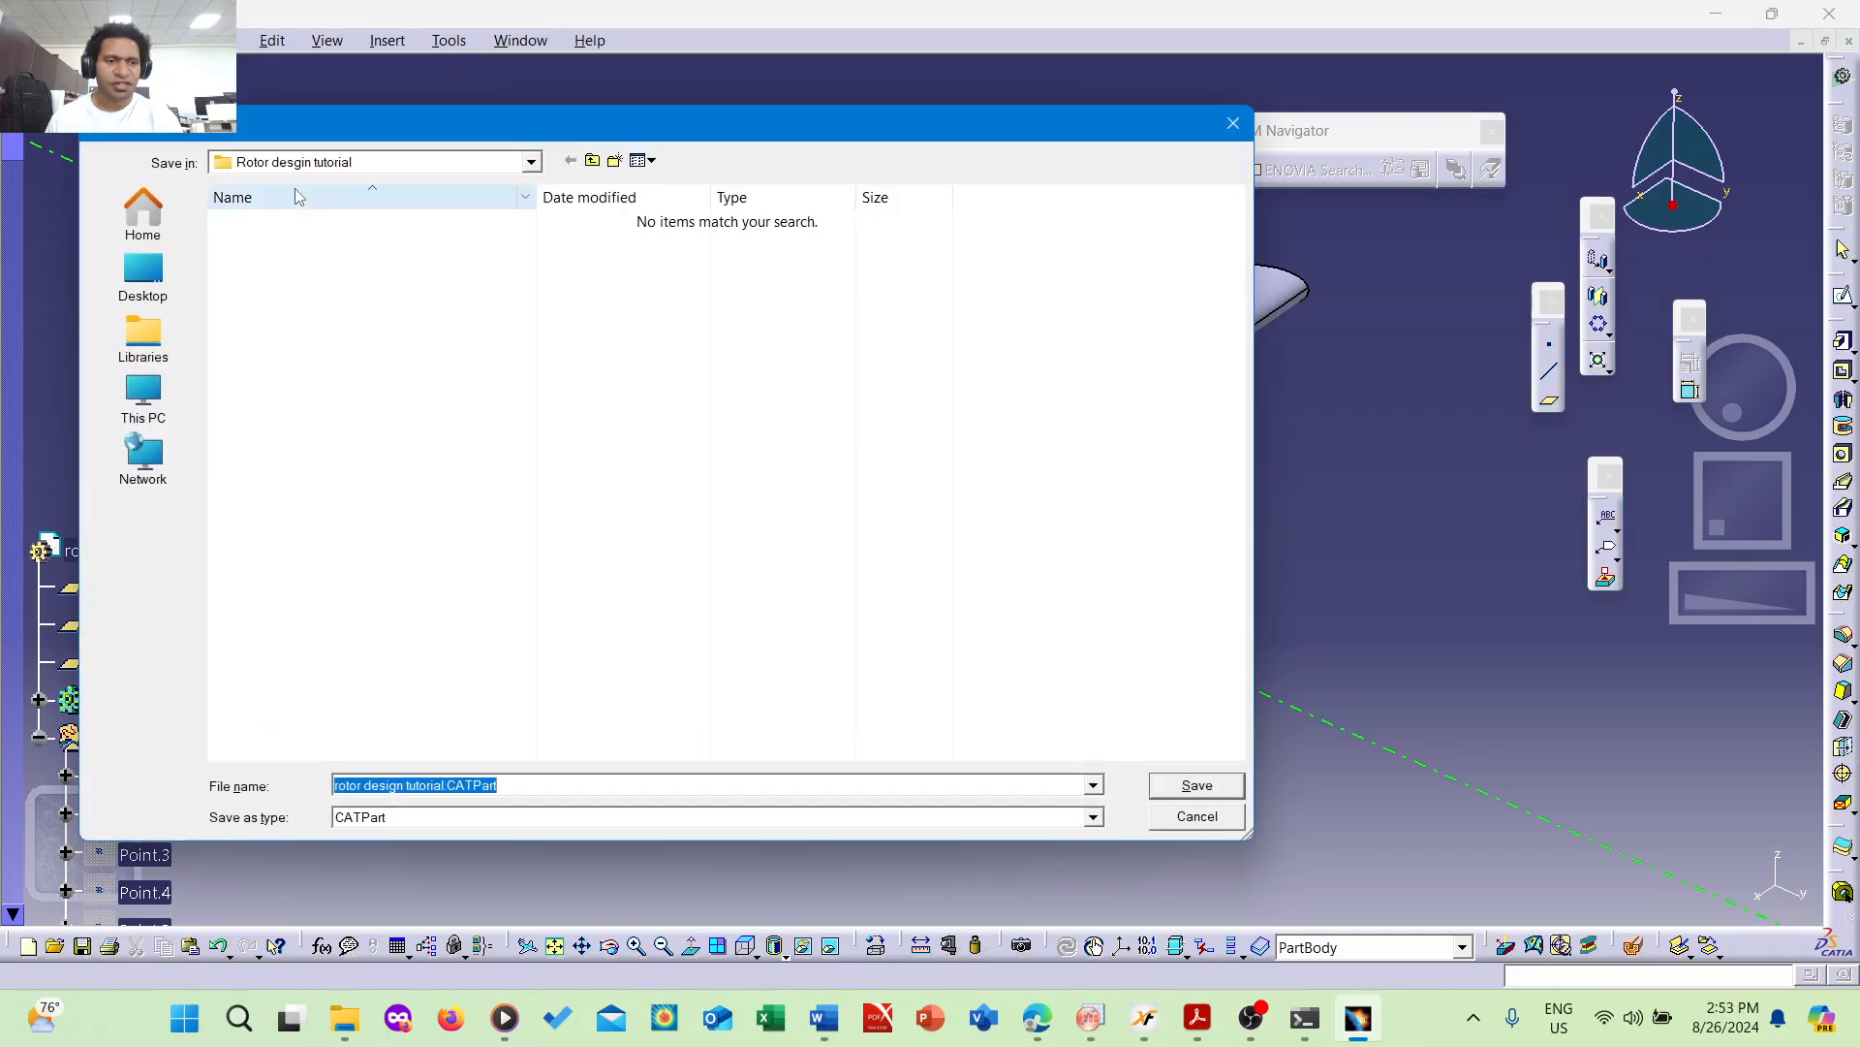
left_click(453, 817)
left_click(398, 861)
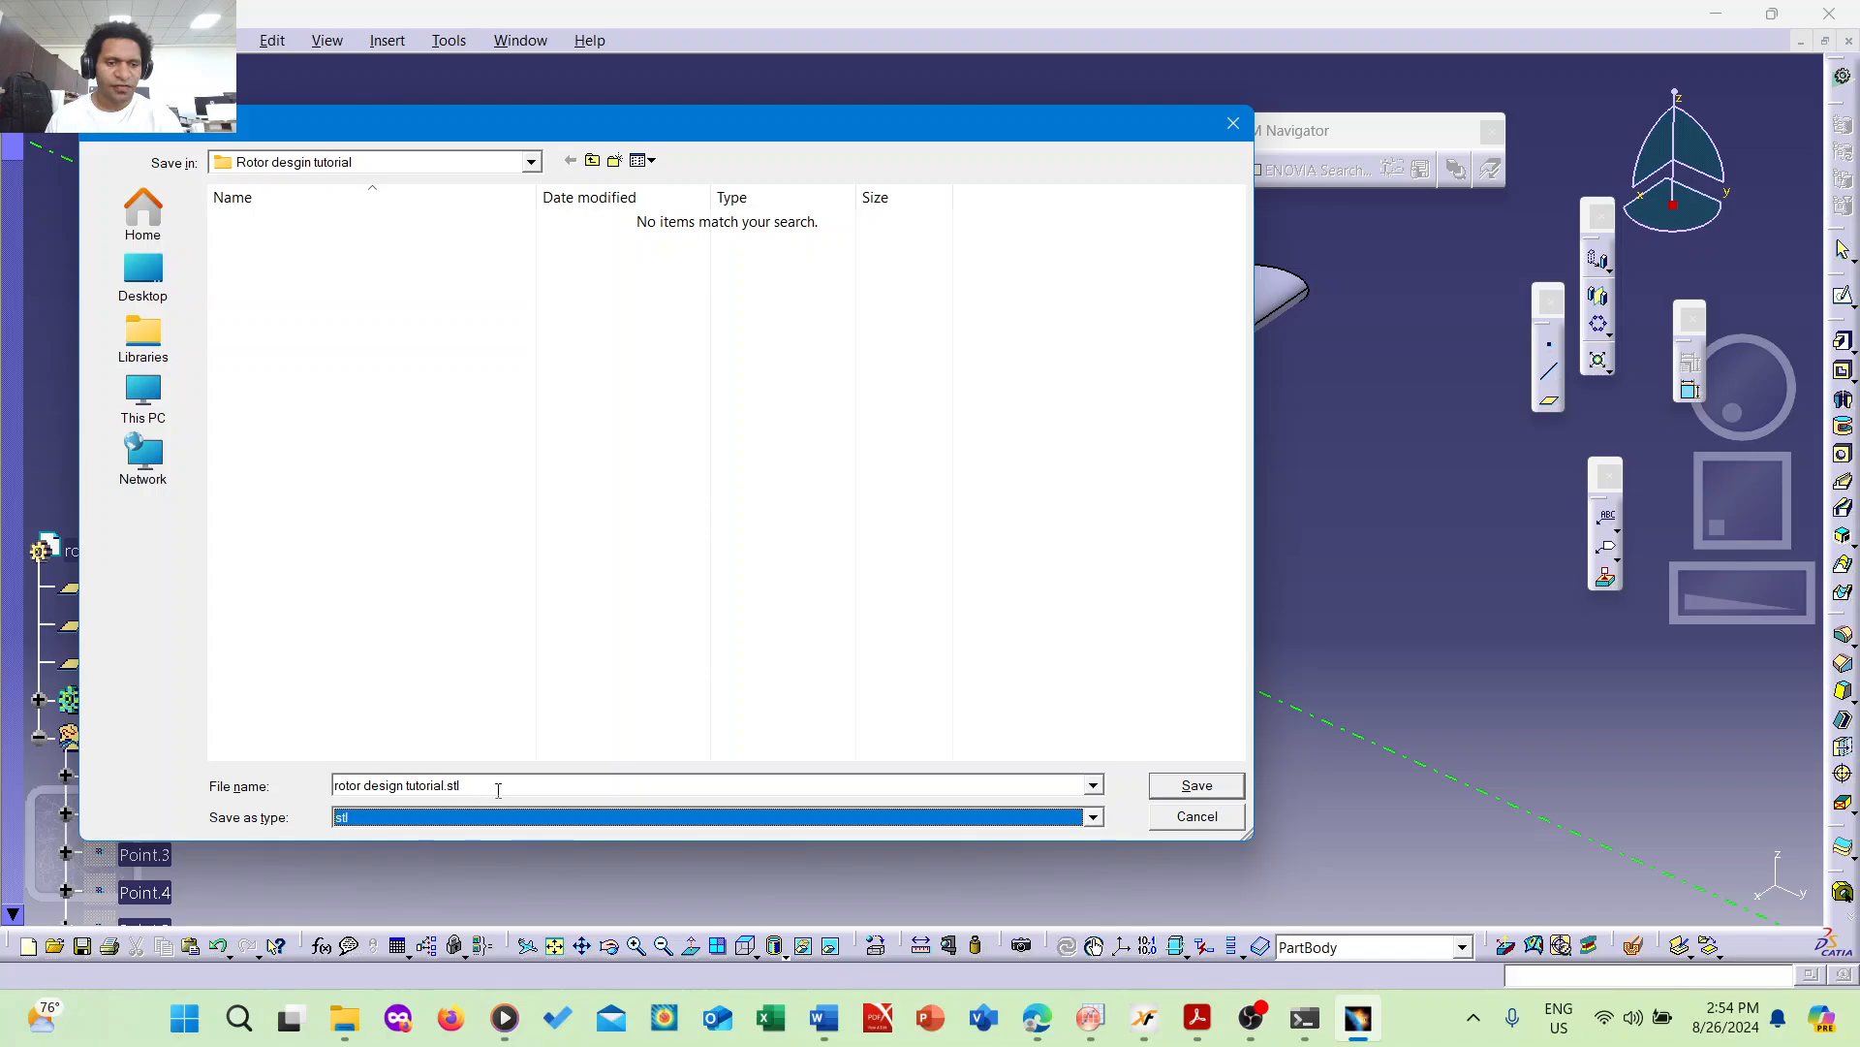
left_click(1193, 786)
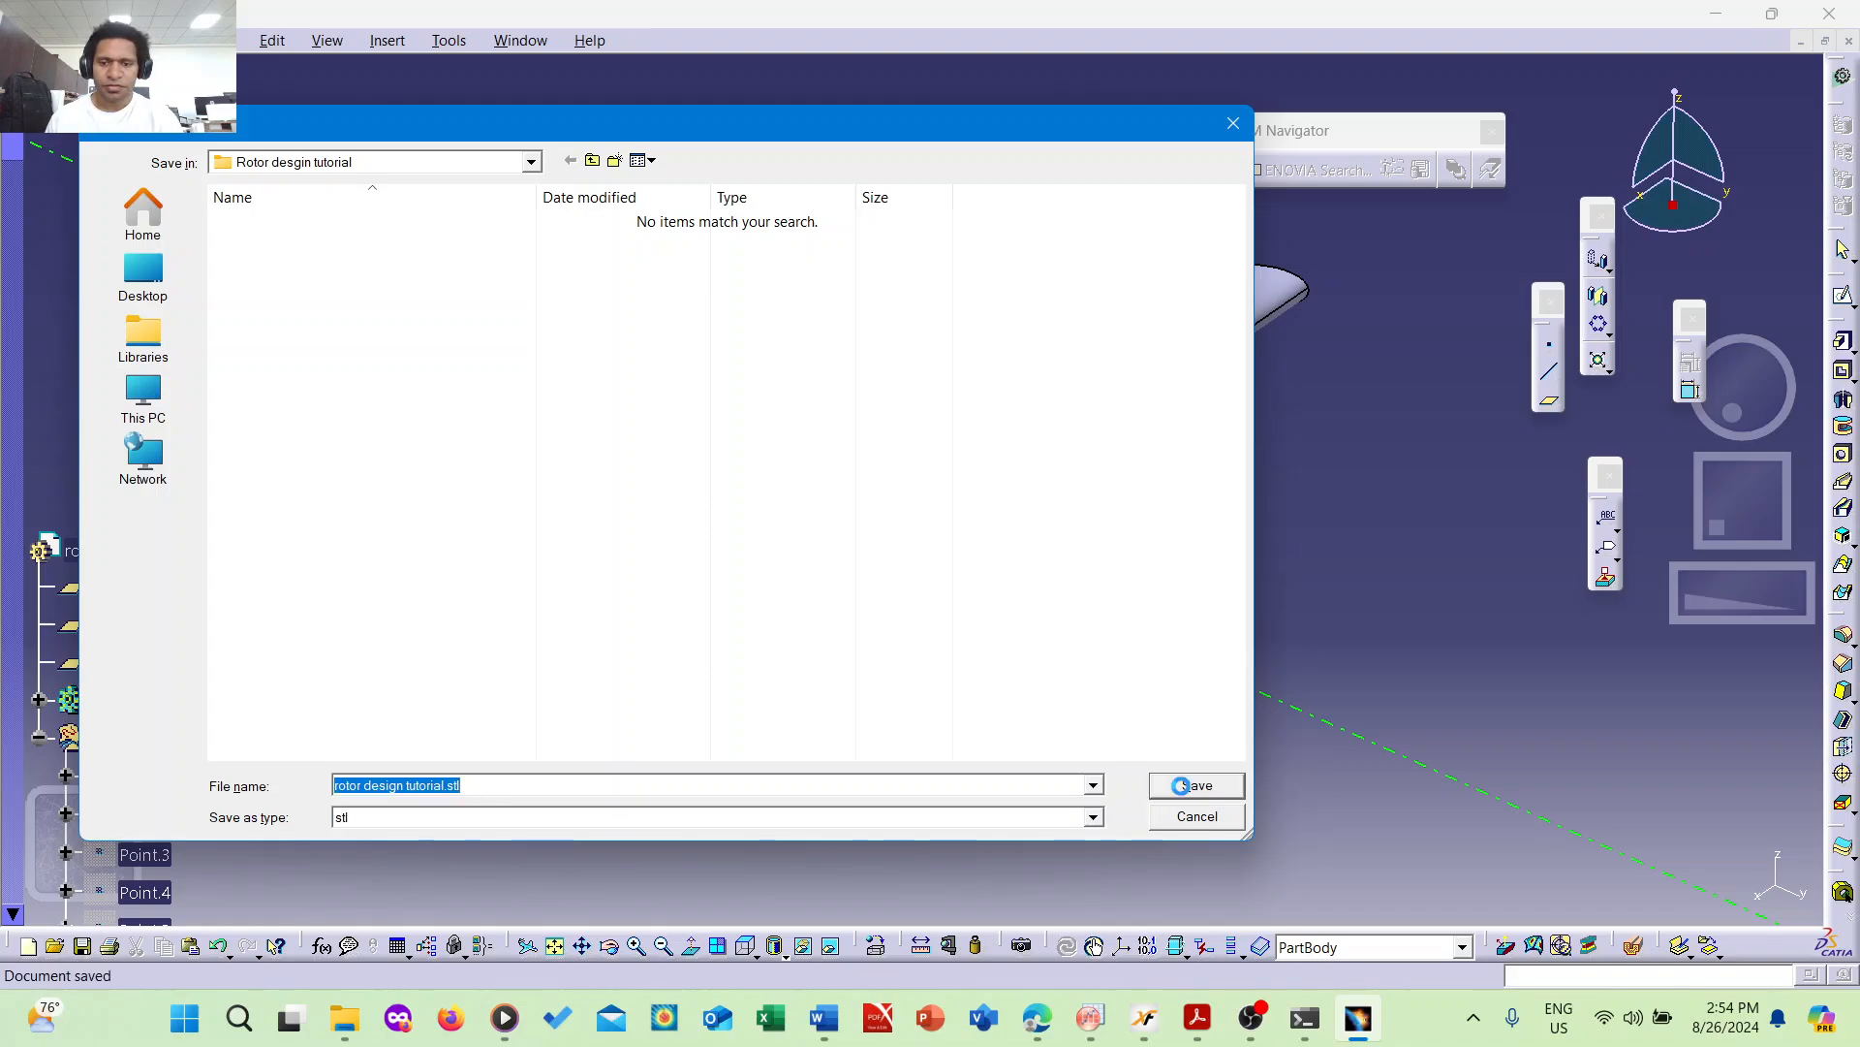
left_click(1716, 14)
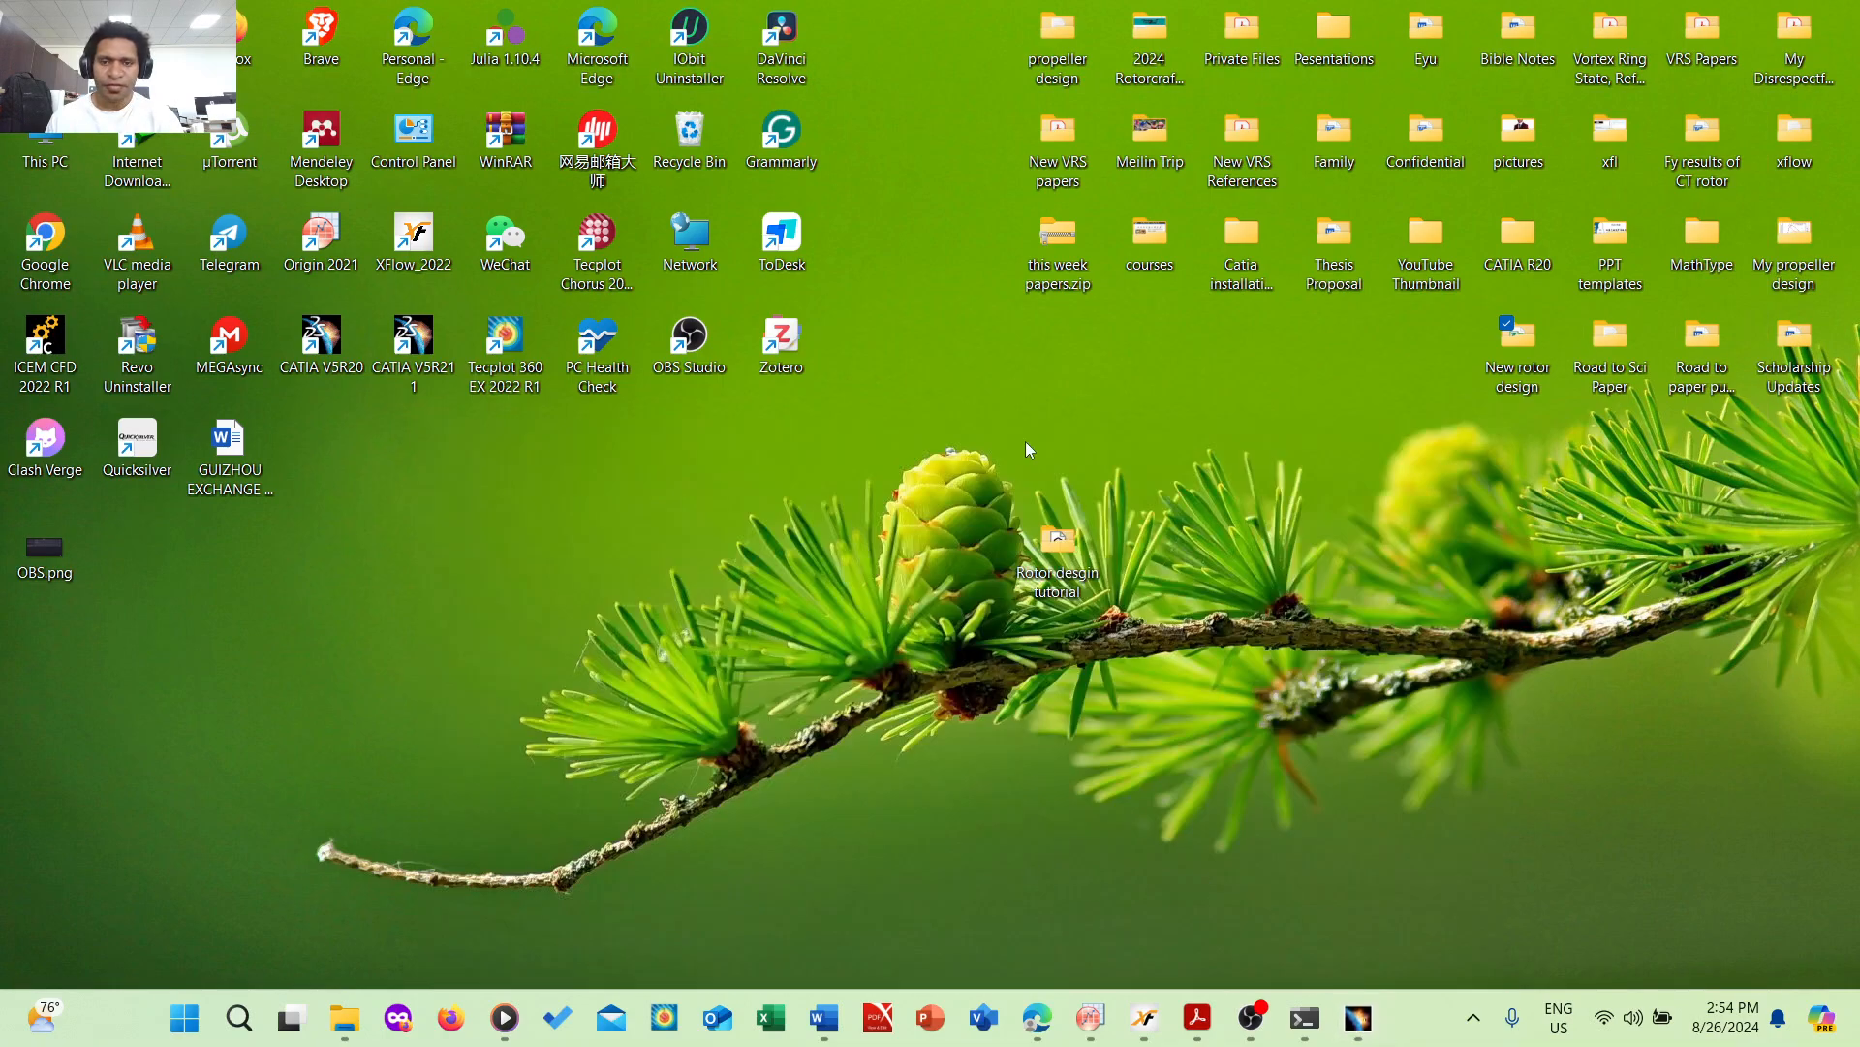
- Open the Rotor desgin tutorial folder from the desktop and delete rotor design tutorial.igs and xflow.log
double_click(1056, 539)
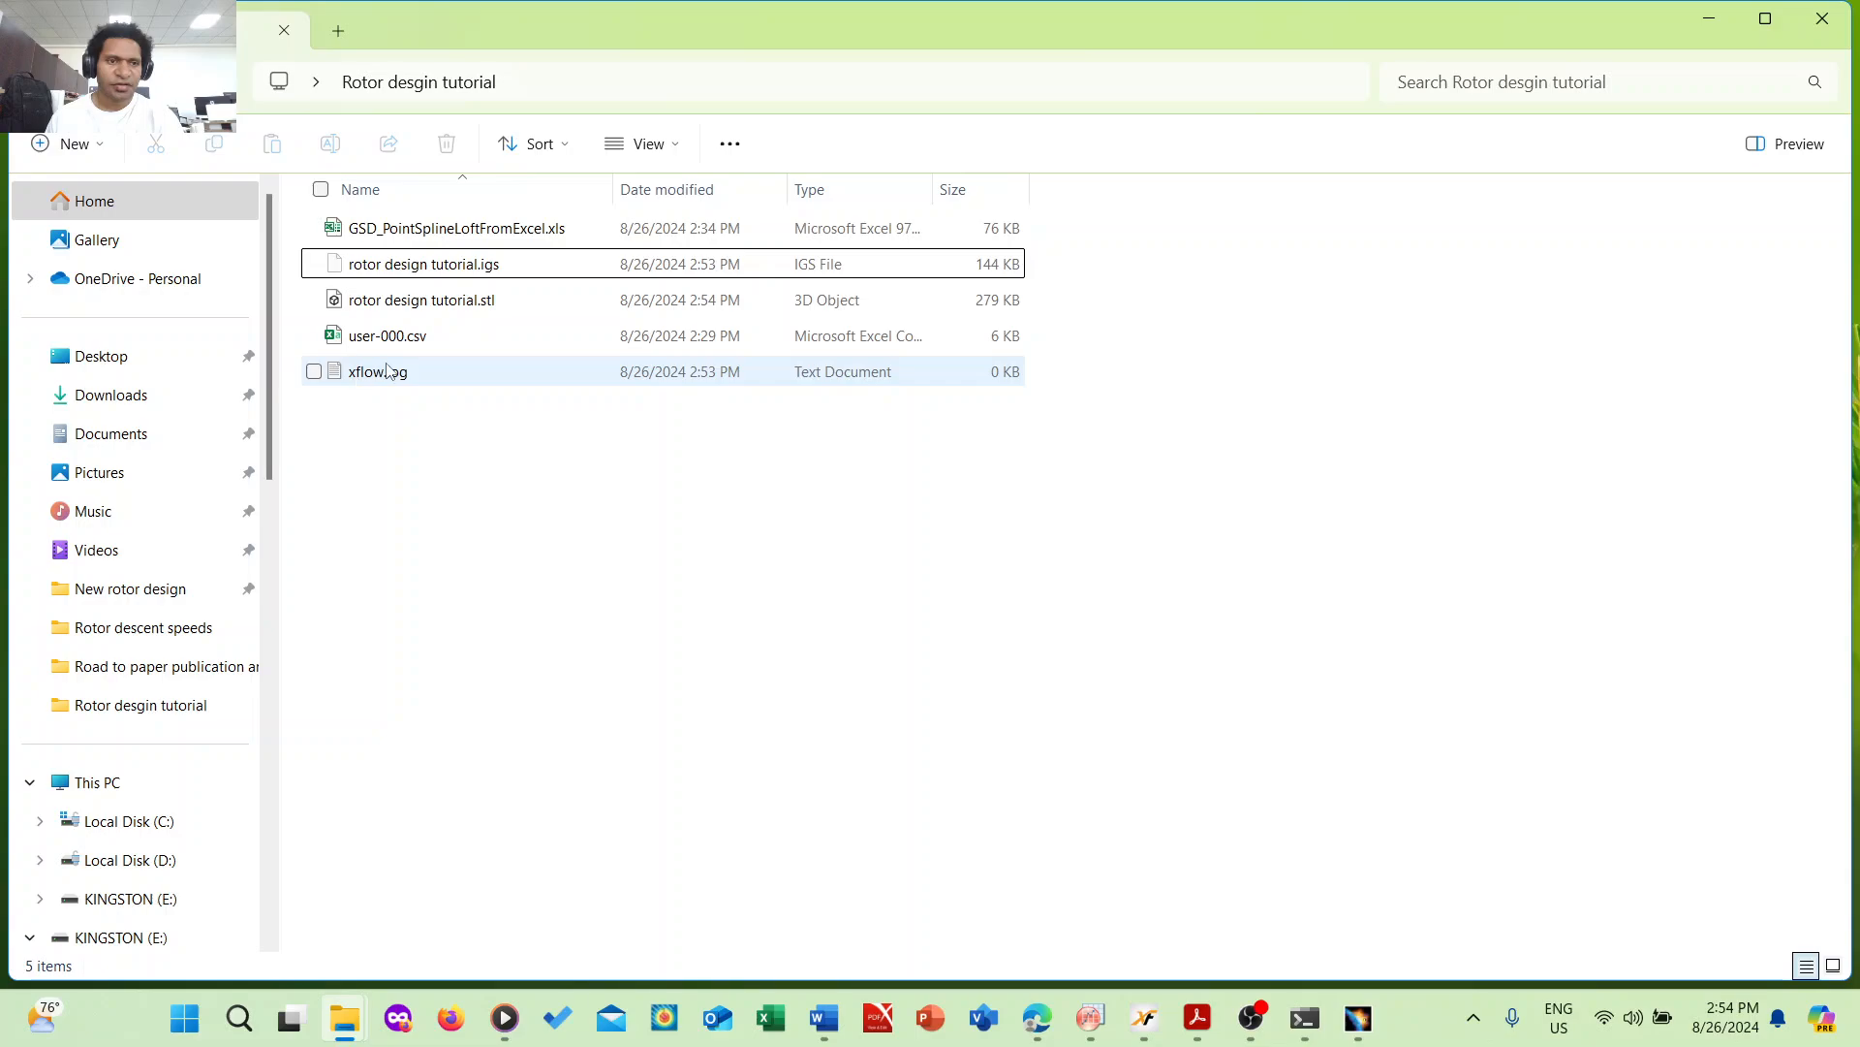
left_click(363, 264)
left_click(446, 143)
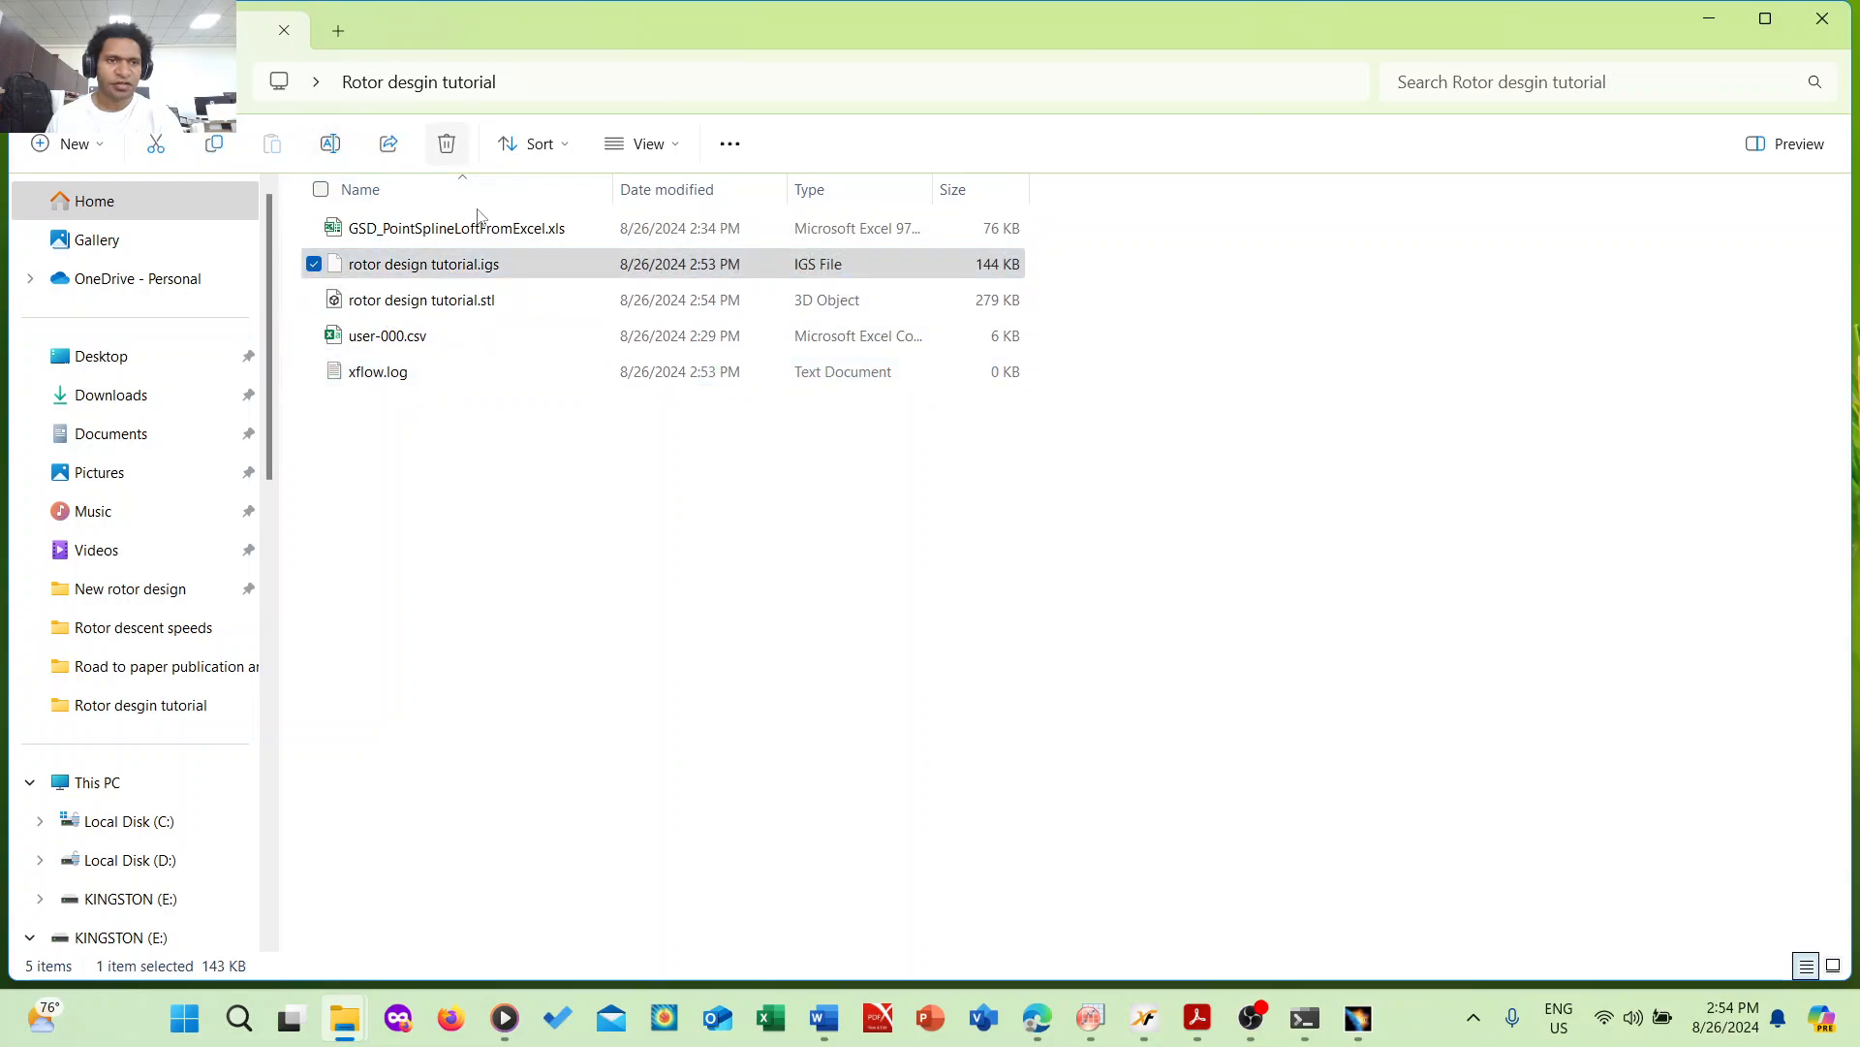
left_click(419, 336)
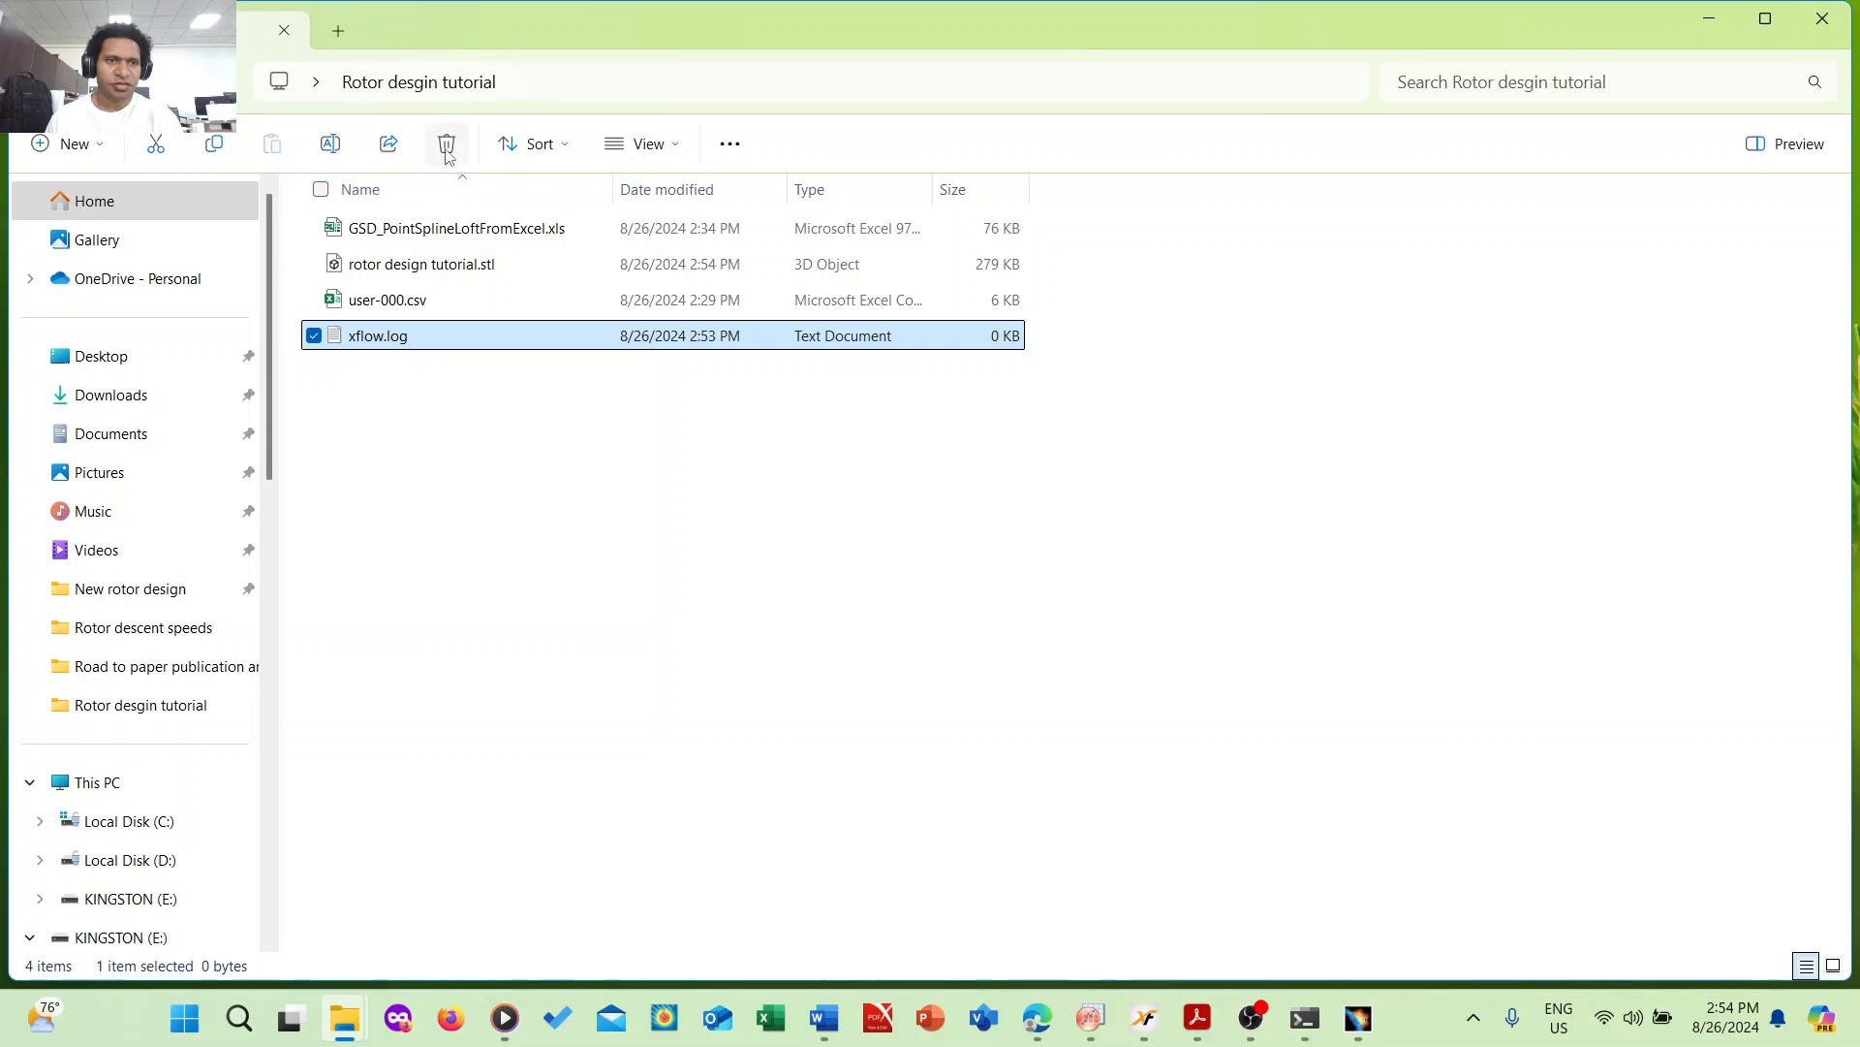
left_click(447, 143)
- Preview rotor design tutorial.stl in the folder, widen the preview area to inspect the rotor, and deselect the file
left_click(469, 266)
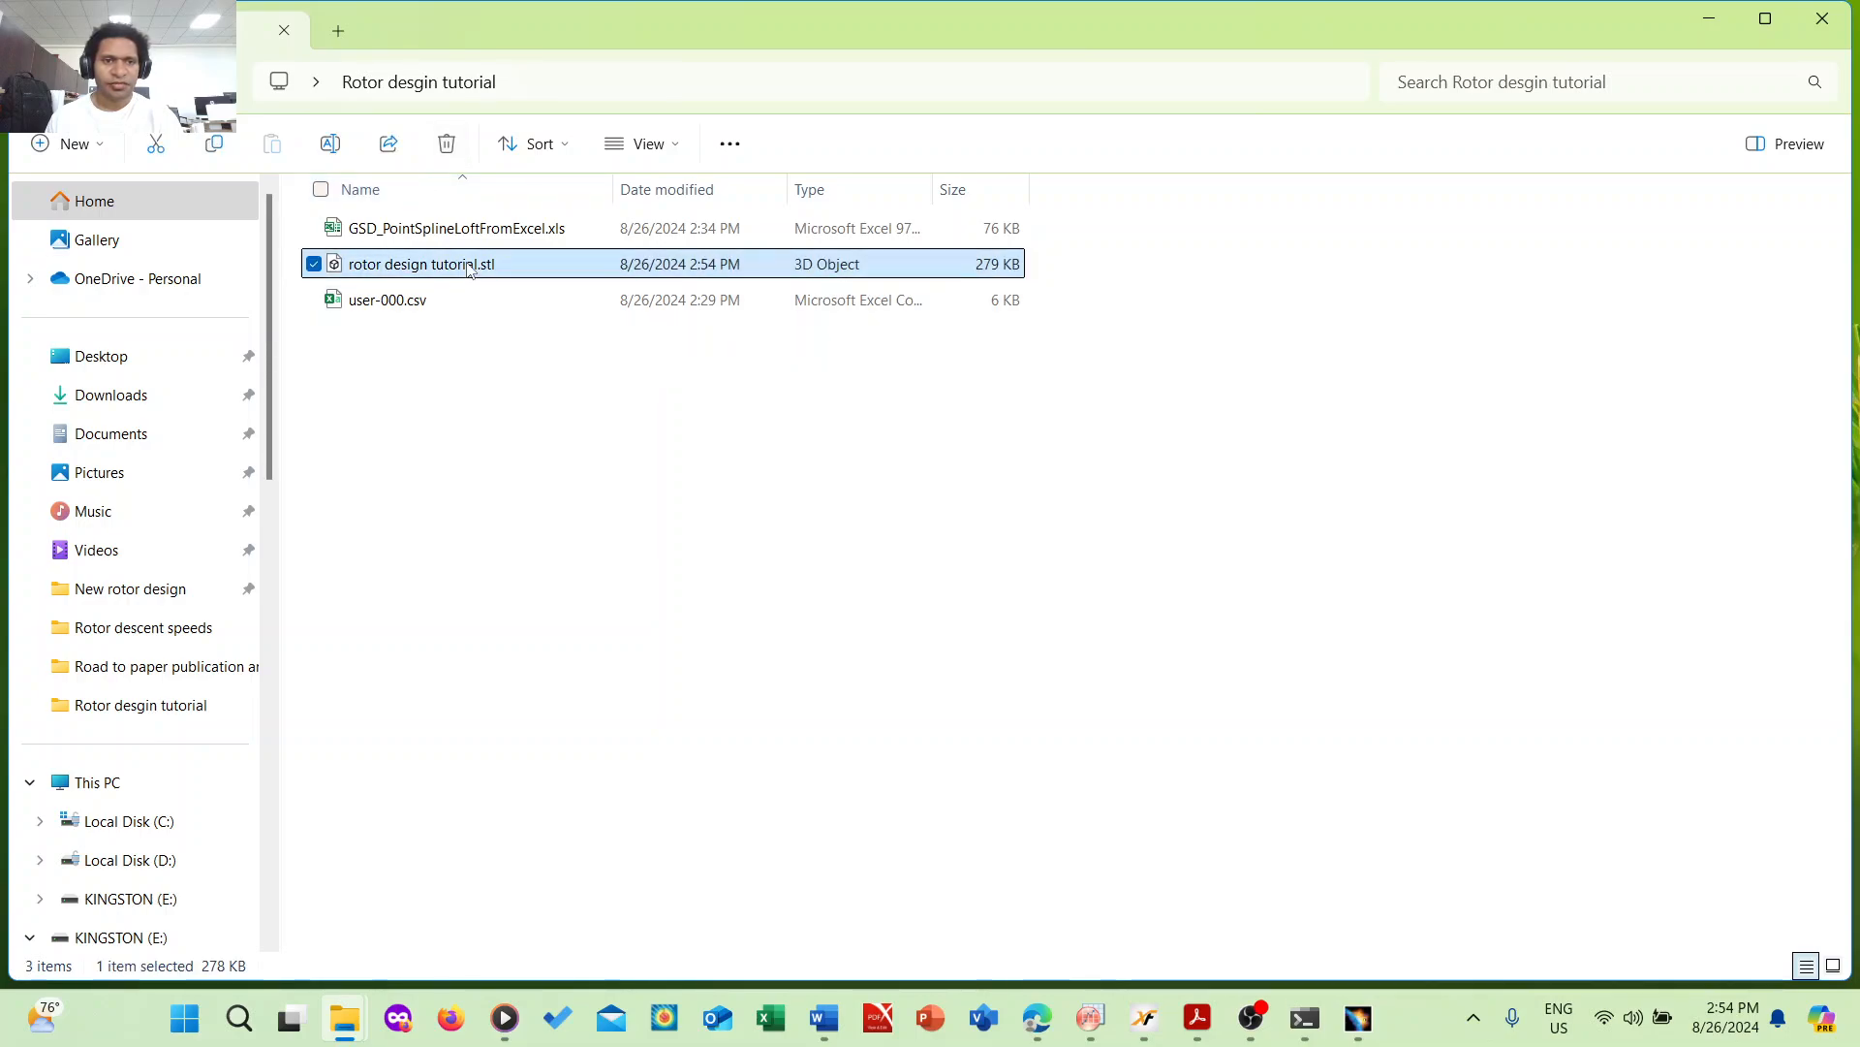
left_click(1812, 143)
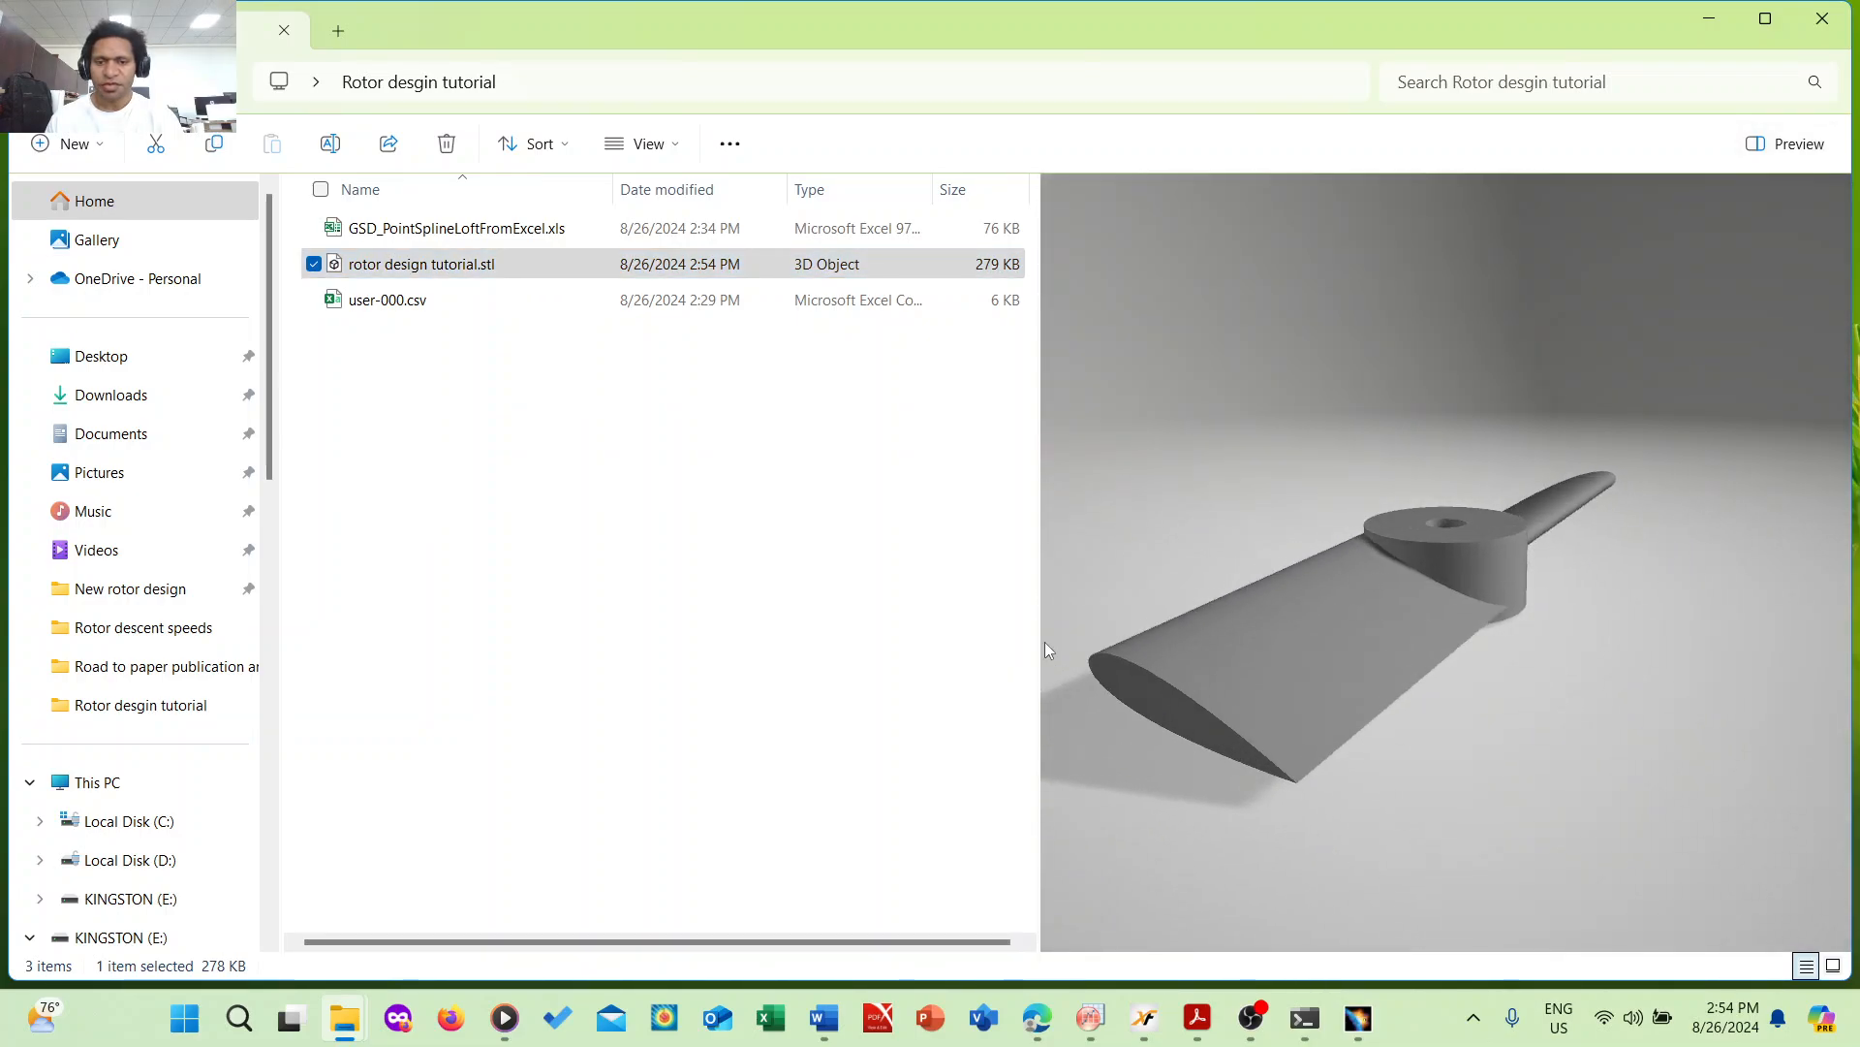
left_click_drag(1029, 637, 800, 635)
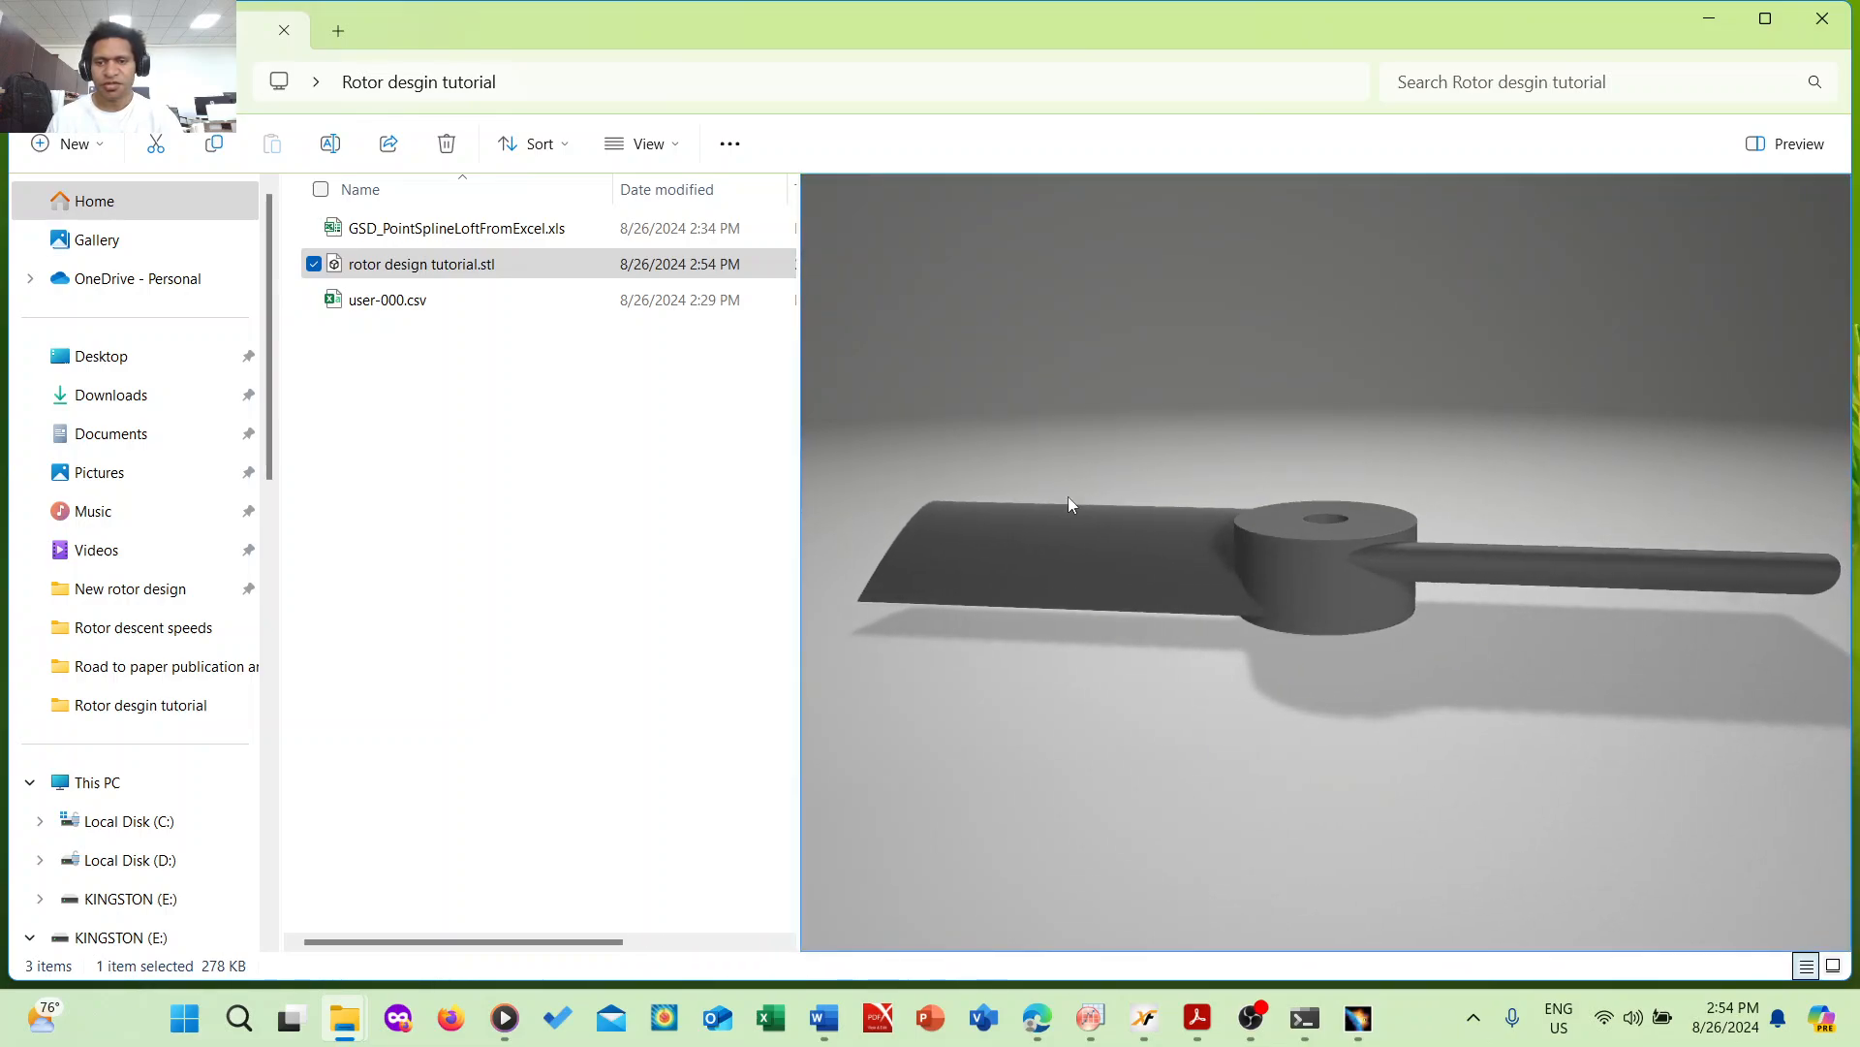
left_click(685, 424)
- Open rotor design tutorial.stl in the 3D viewer, inspect the rotor from several angles, close the viewer and reselect the file
left_click(482, 273)
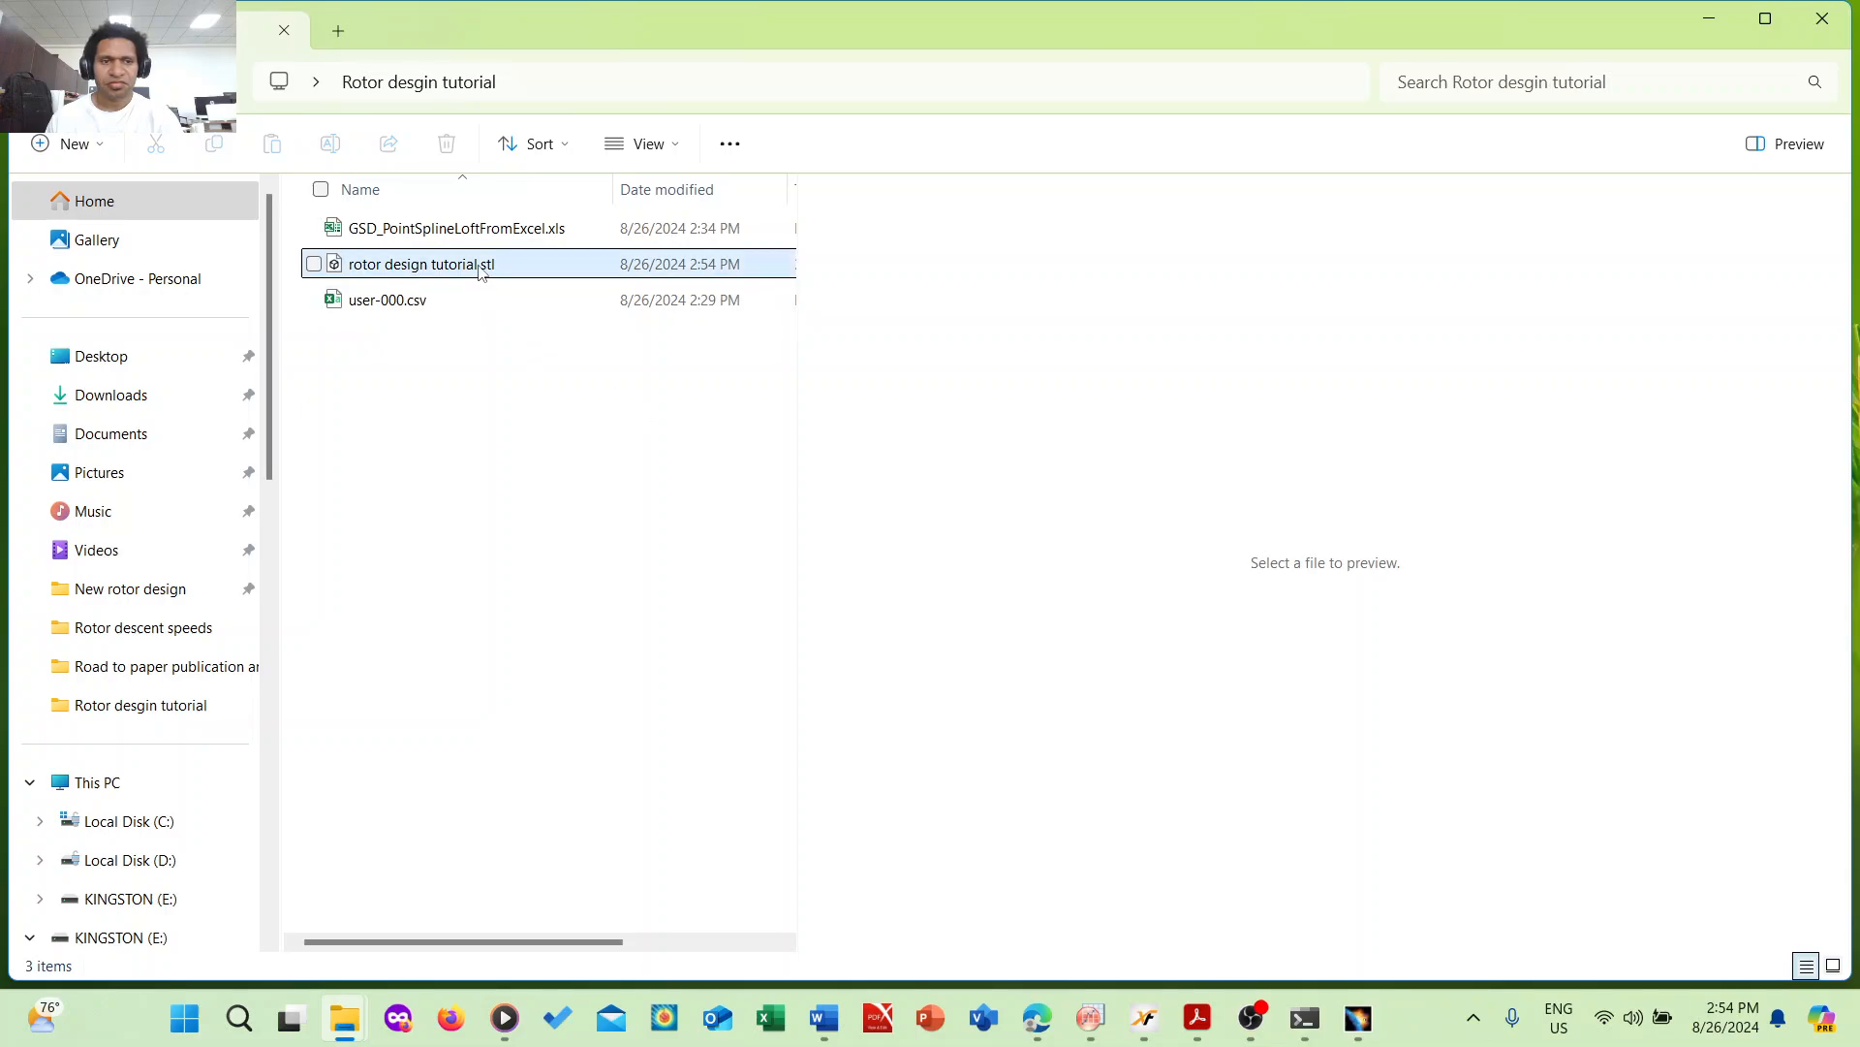
double_click(480, 268)
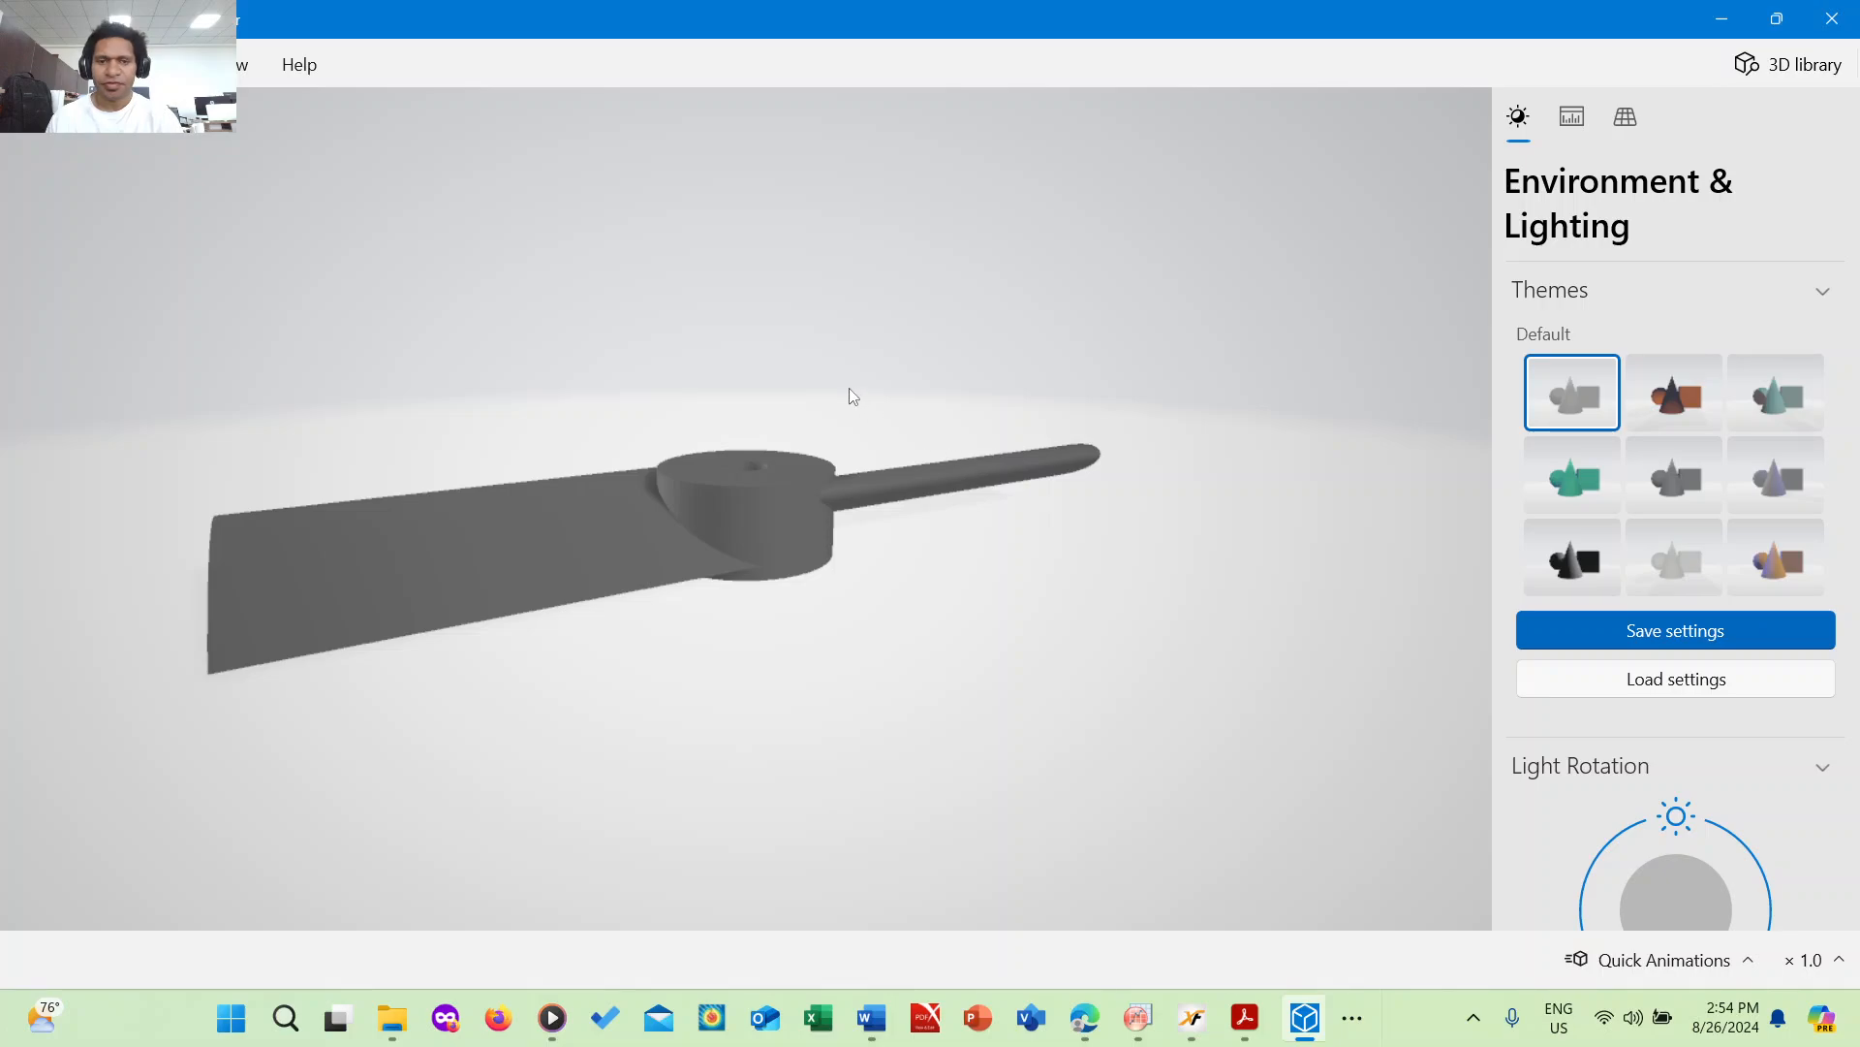
left_click_drag(754, 430, 1066, 543)
scroll(1730, 603, "down", 3)
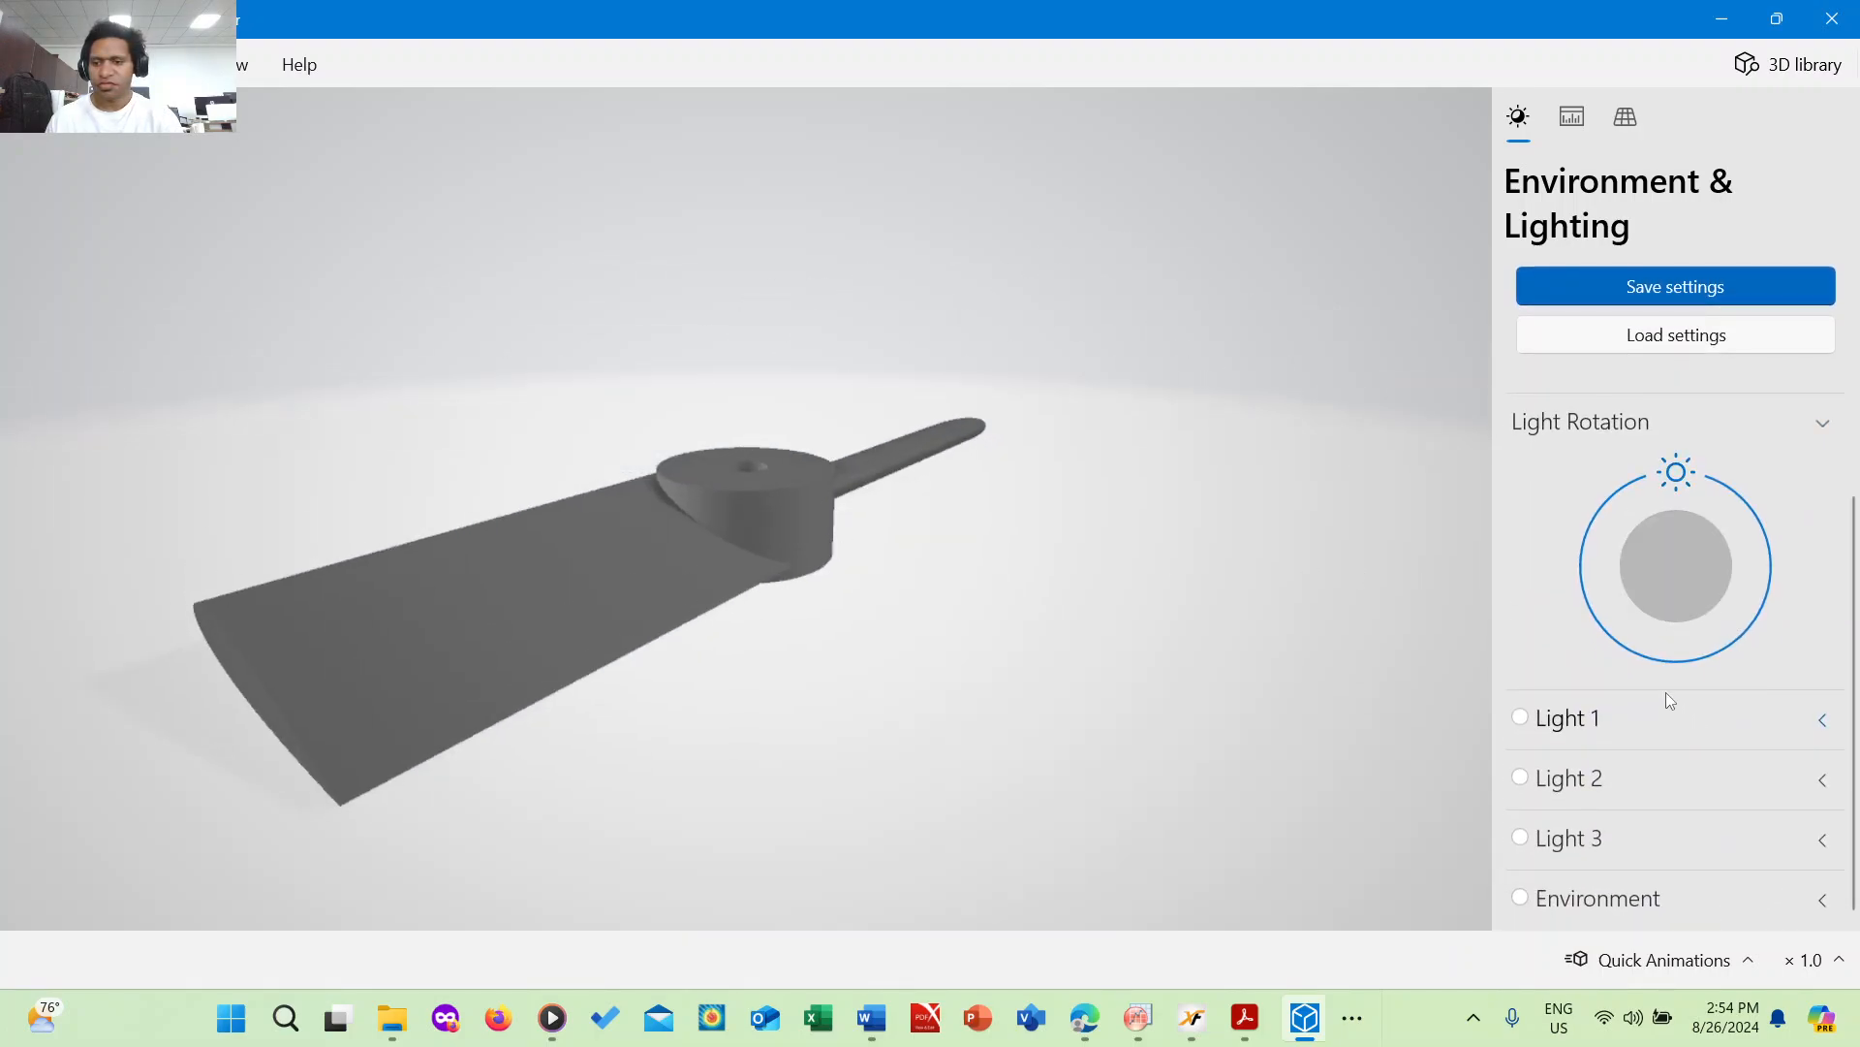
scroll(1667, 696, "up", 3)
left_click_drag(822, 482, 997, 404)
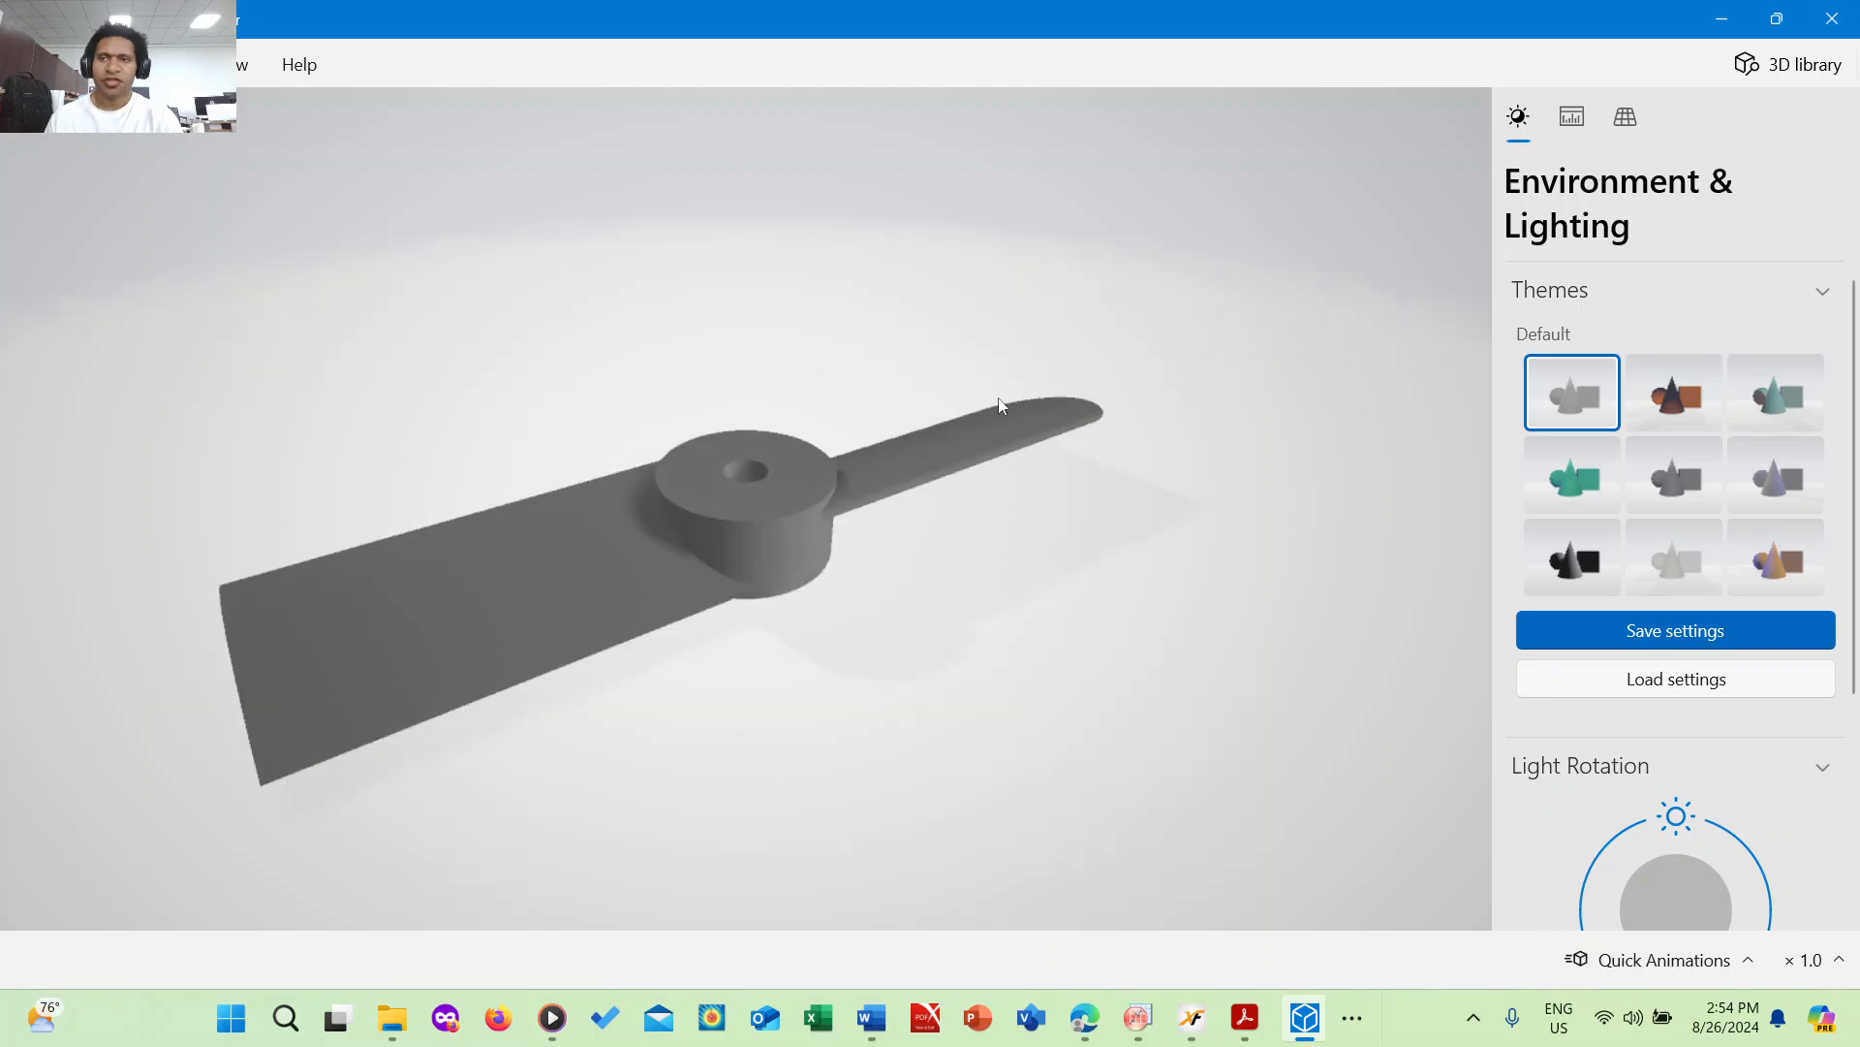
left_click(1831, 18)
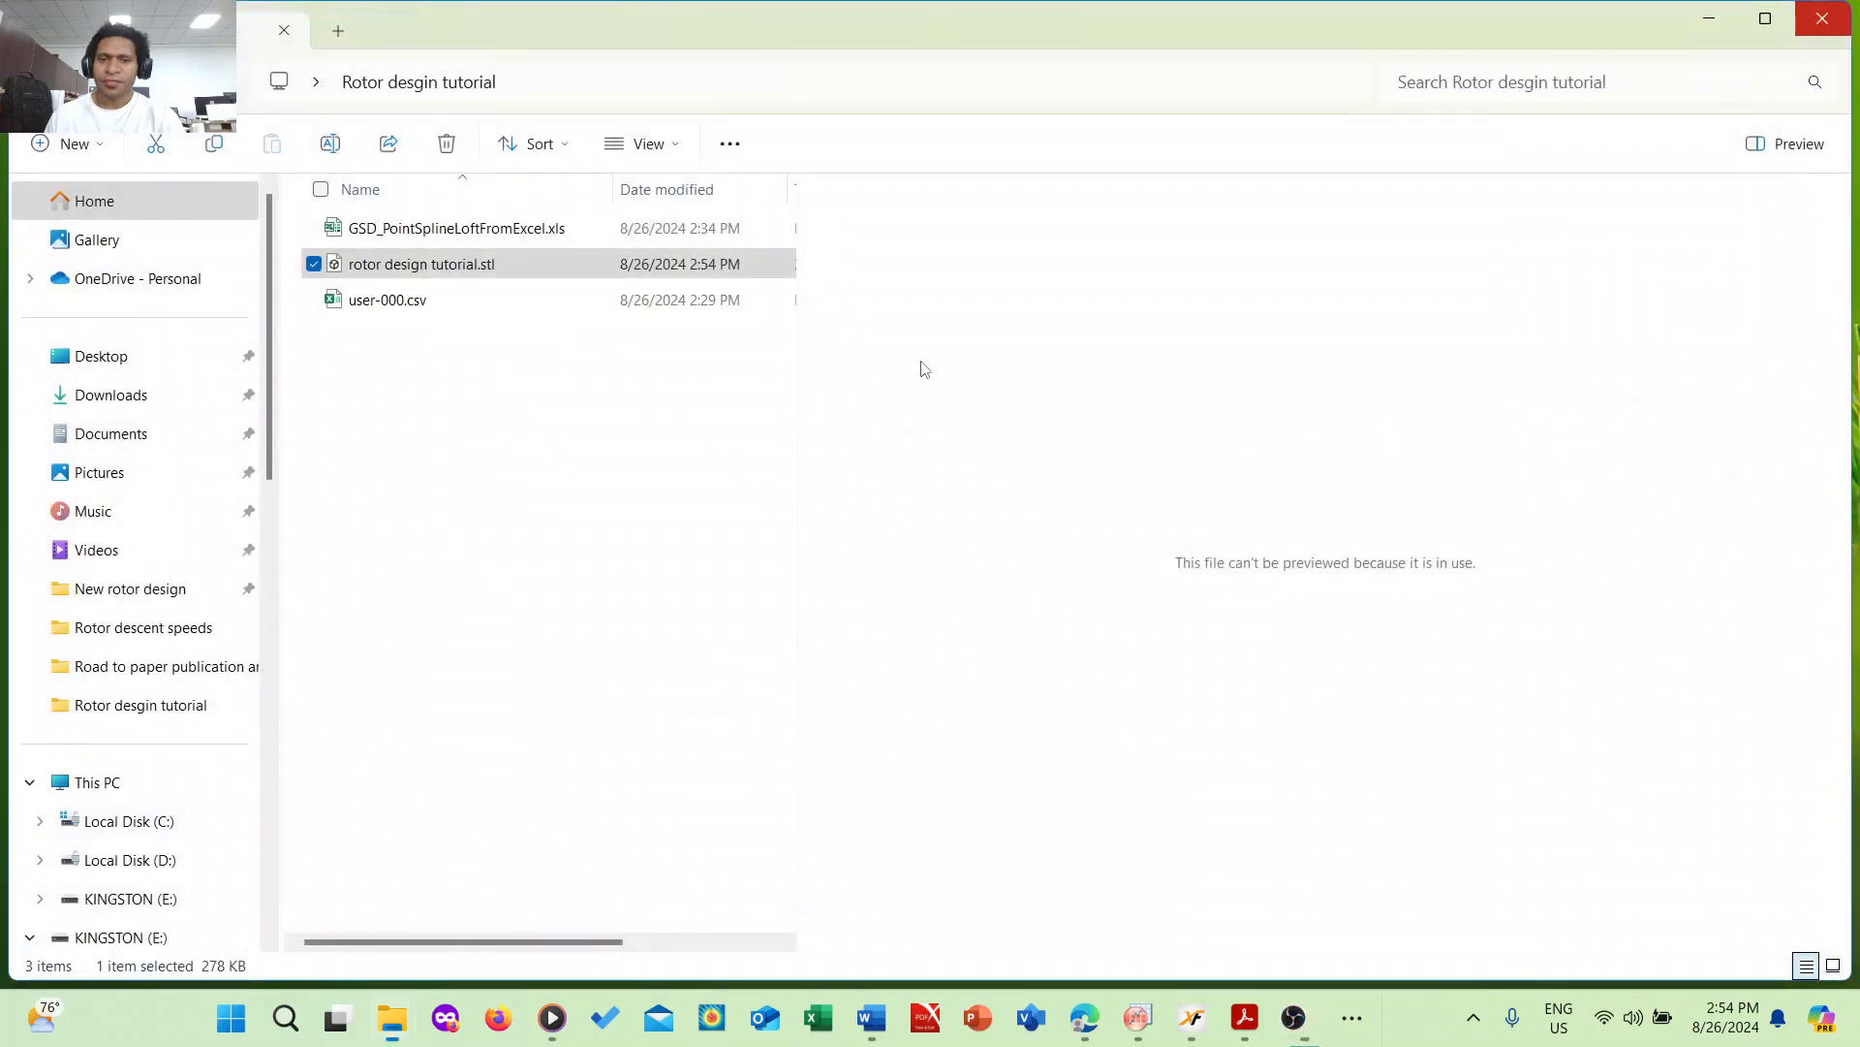
left_click(481, 267)
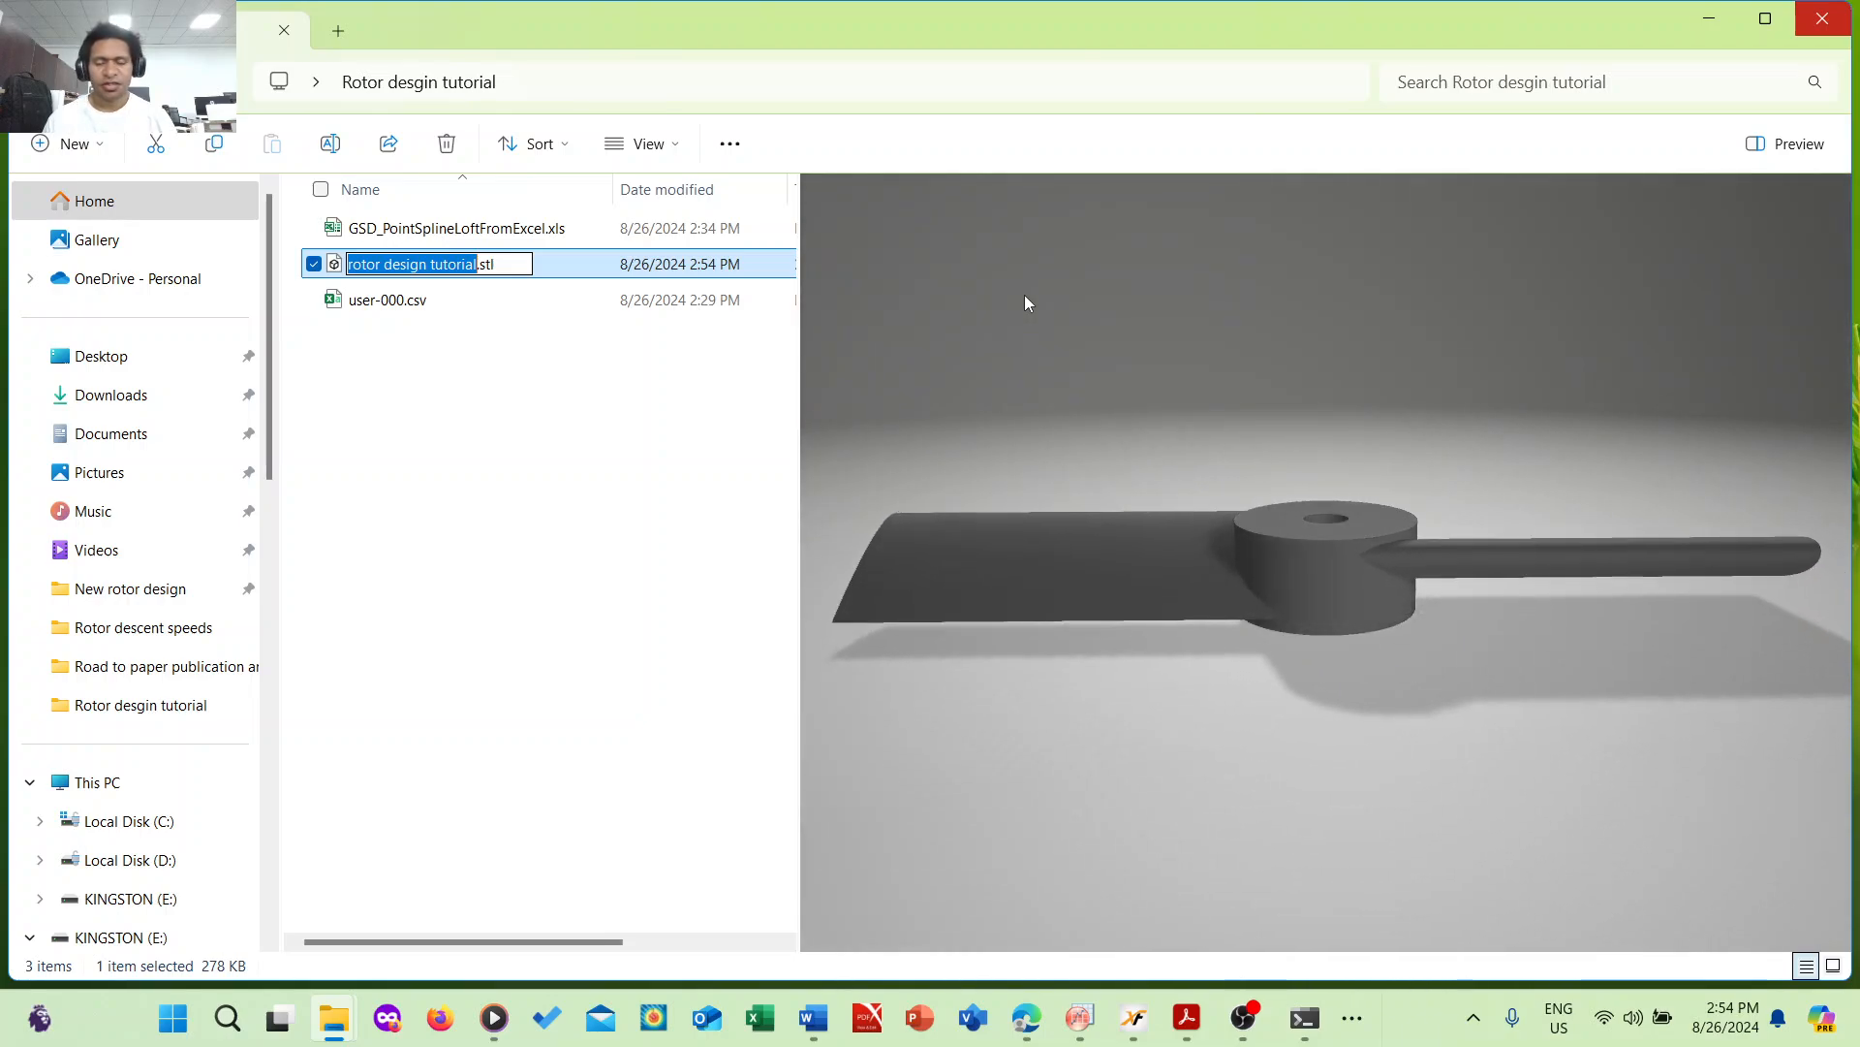
- Switch to the Word outline and highlight item 2, "Design the rotor blade in CATIA", in yellow
left_click(811, 1017)
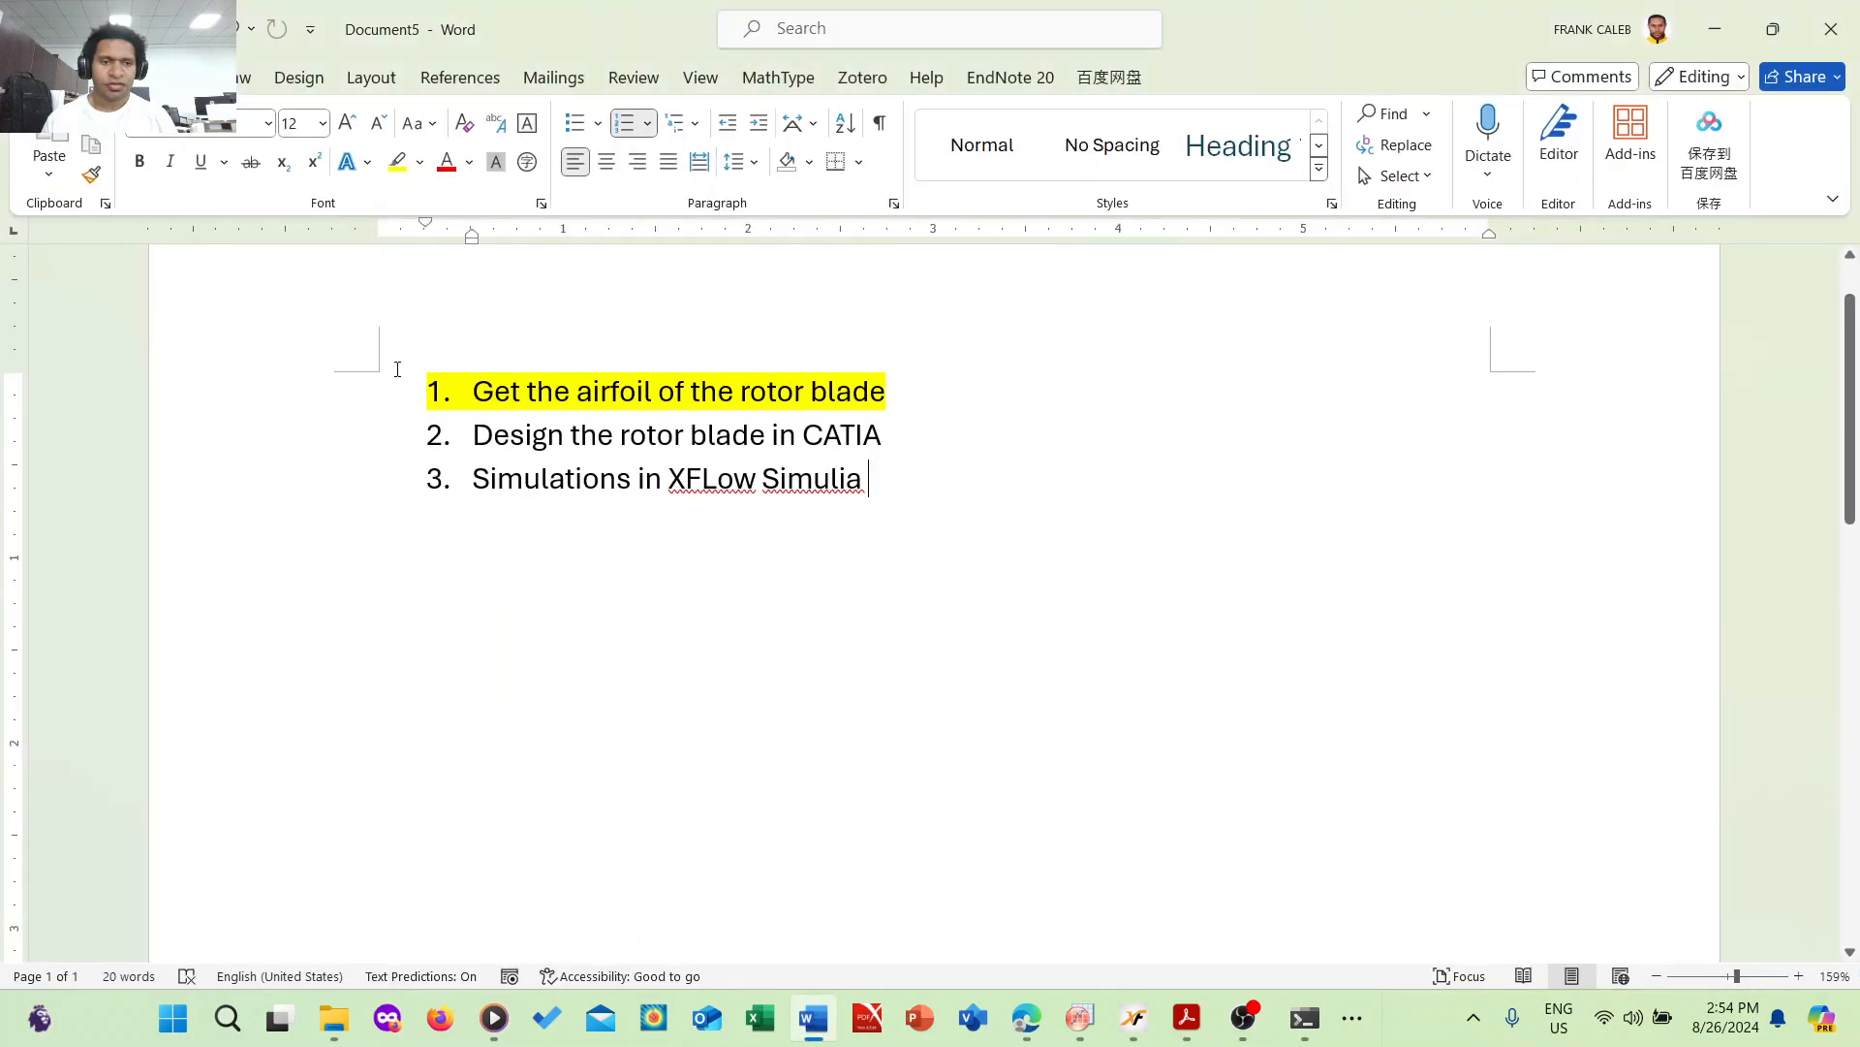
left_click(420, 432)
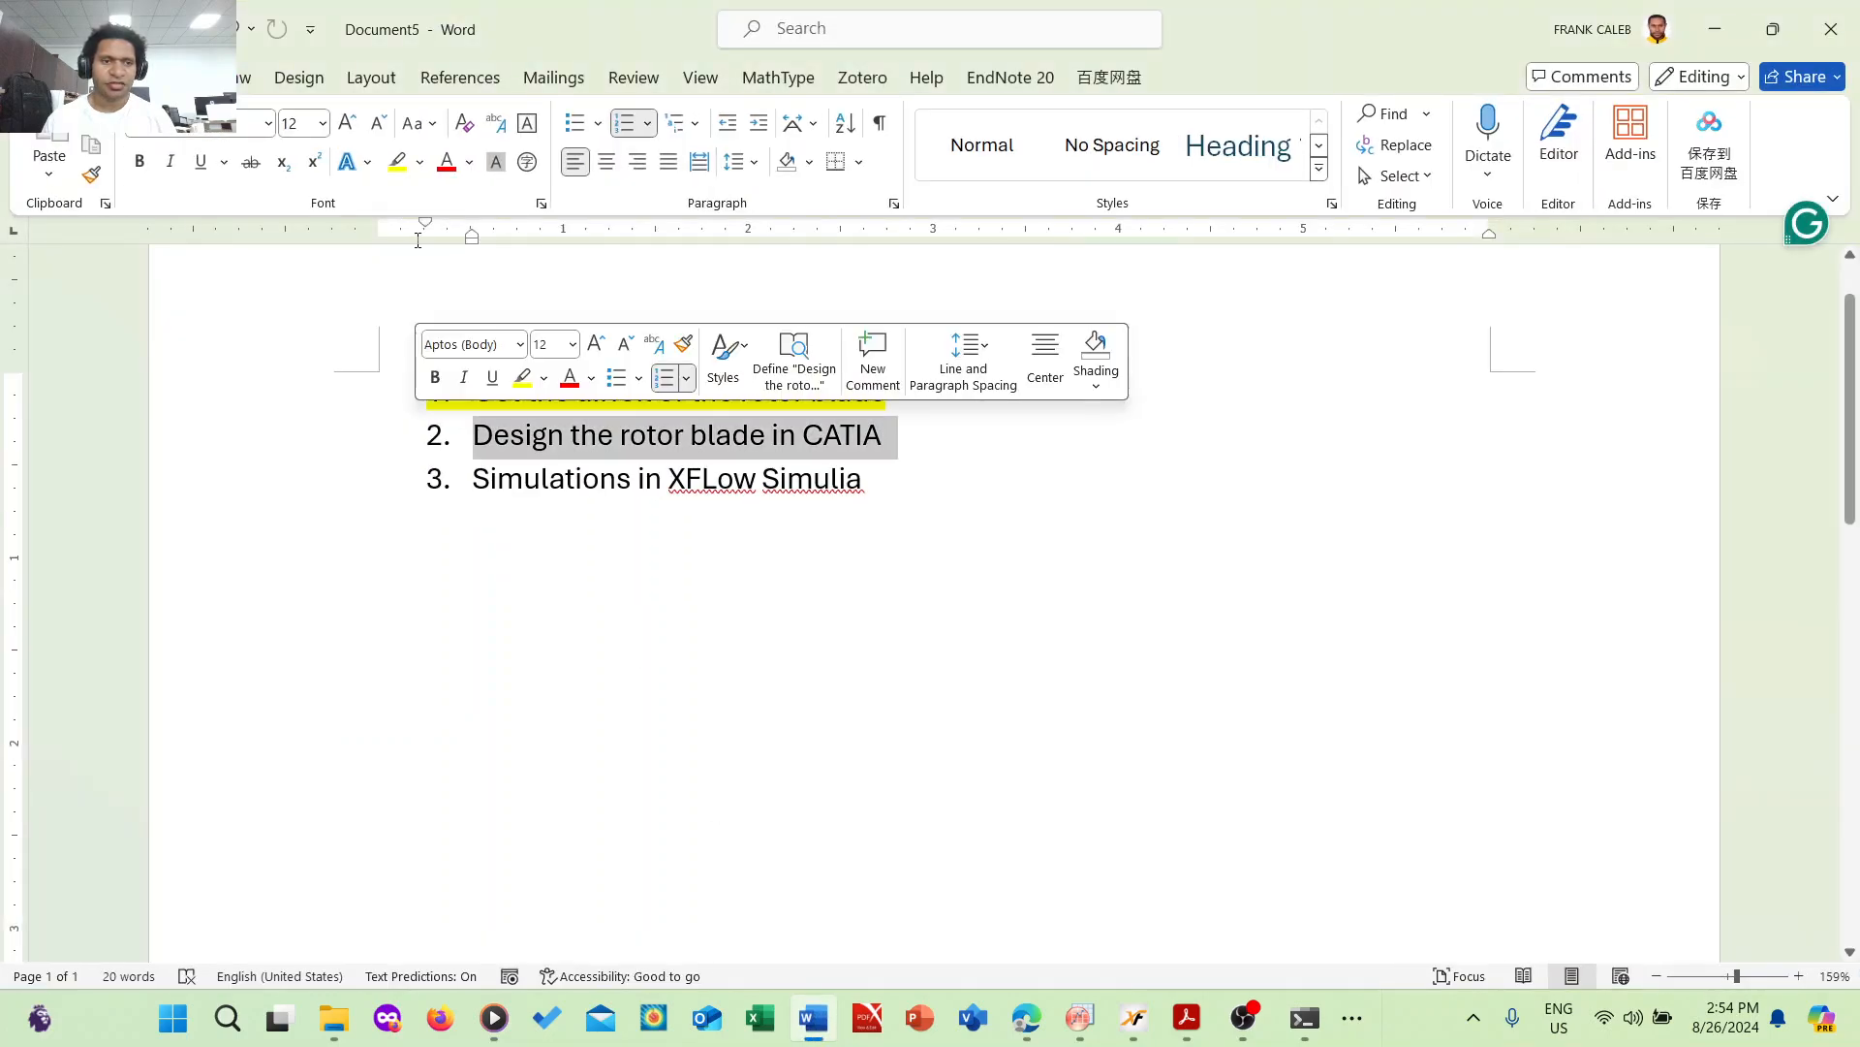
left_click(397, 162)
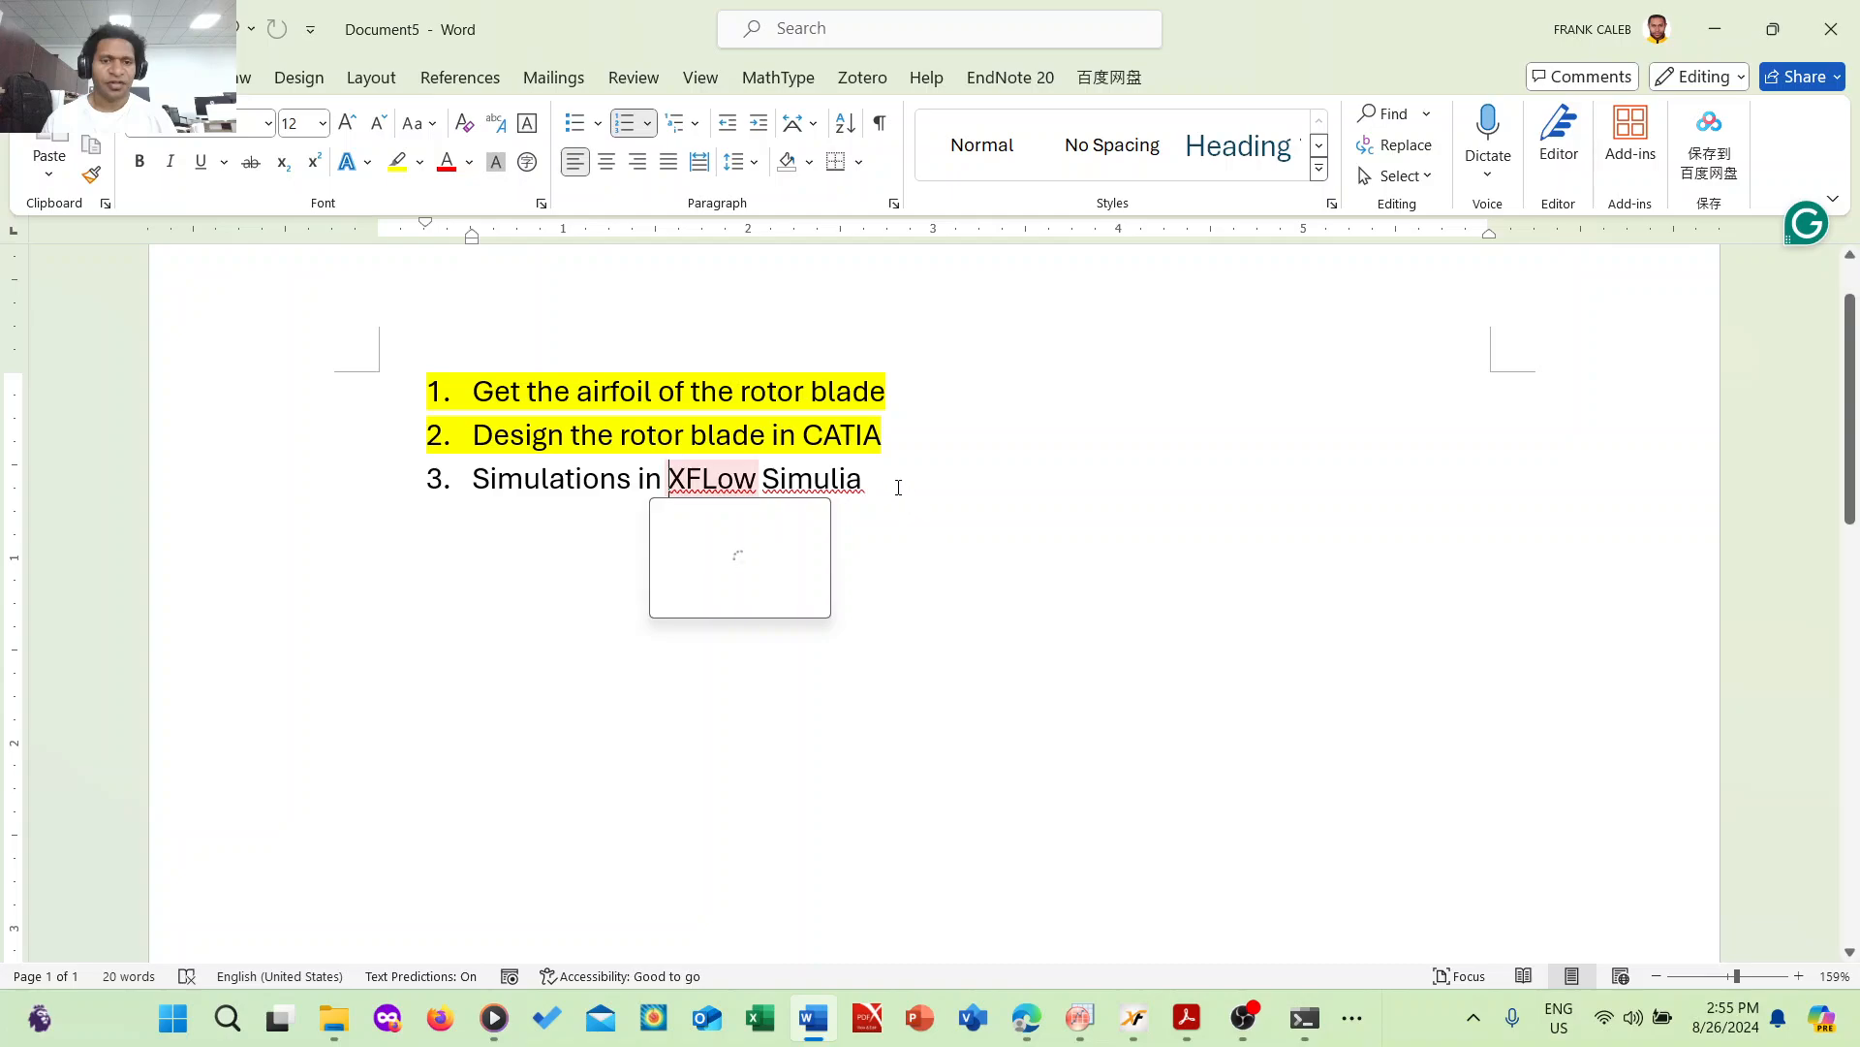
left_click(899, 487)
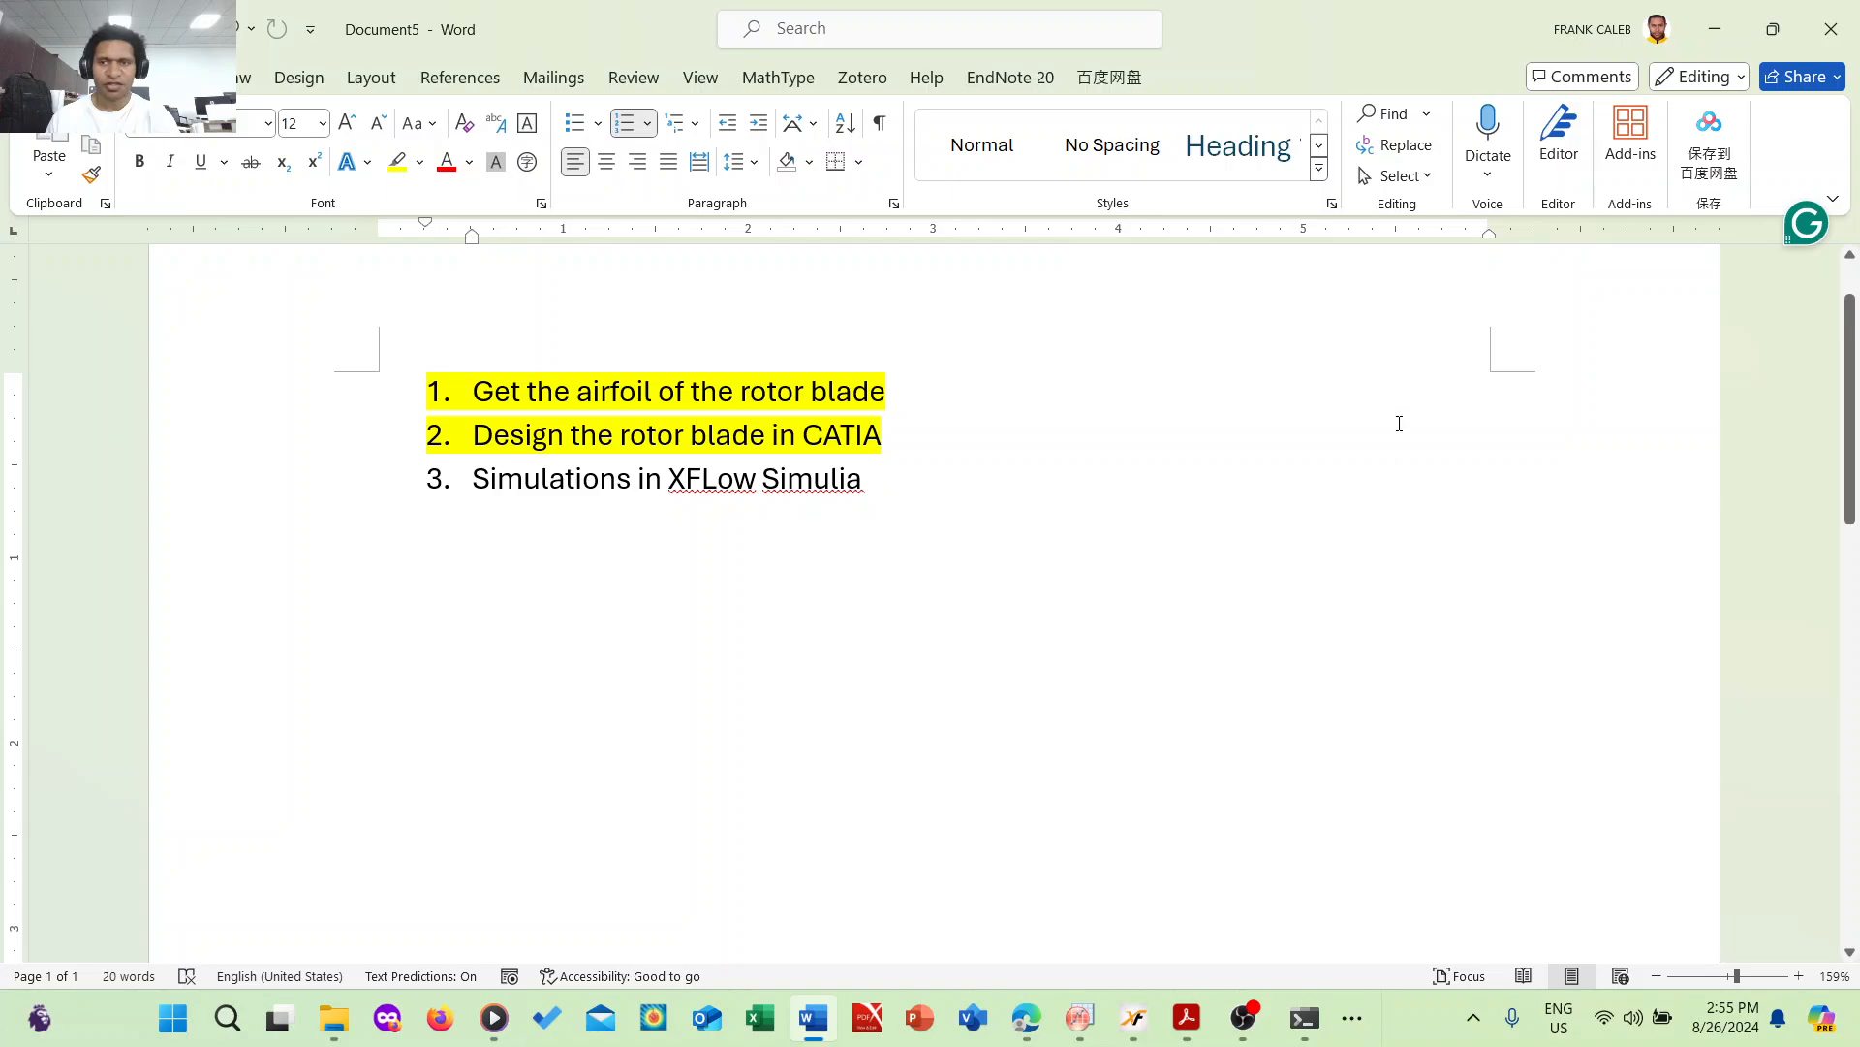
left_click(1258, 1037)
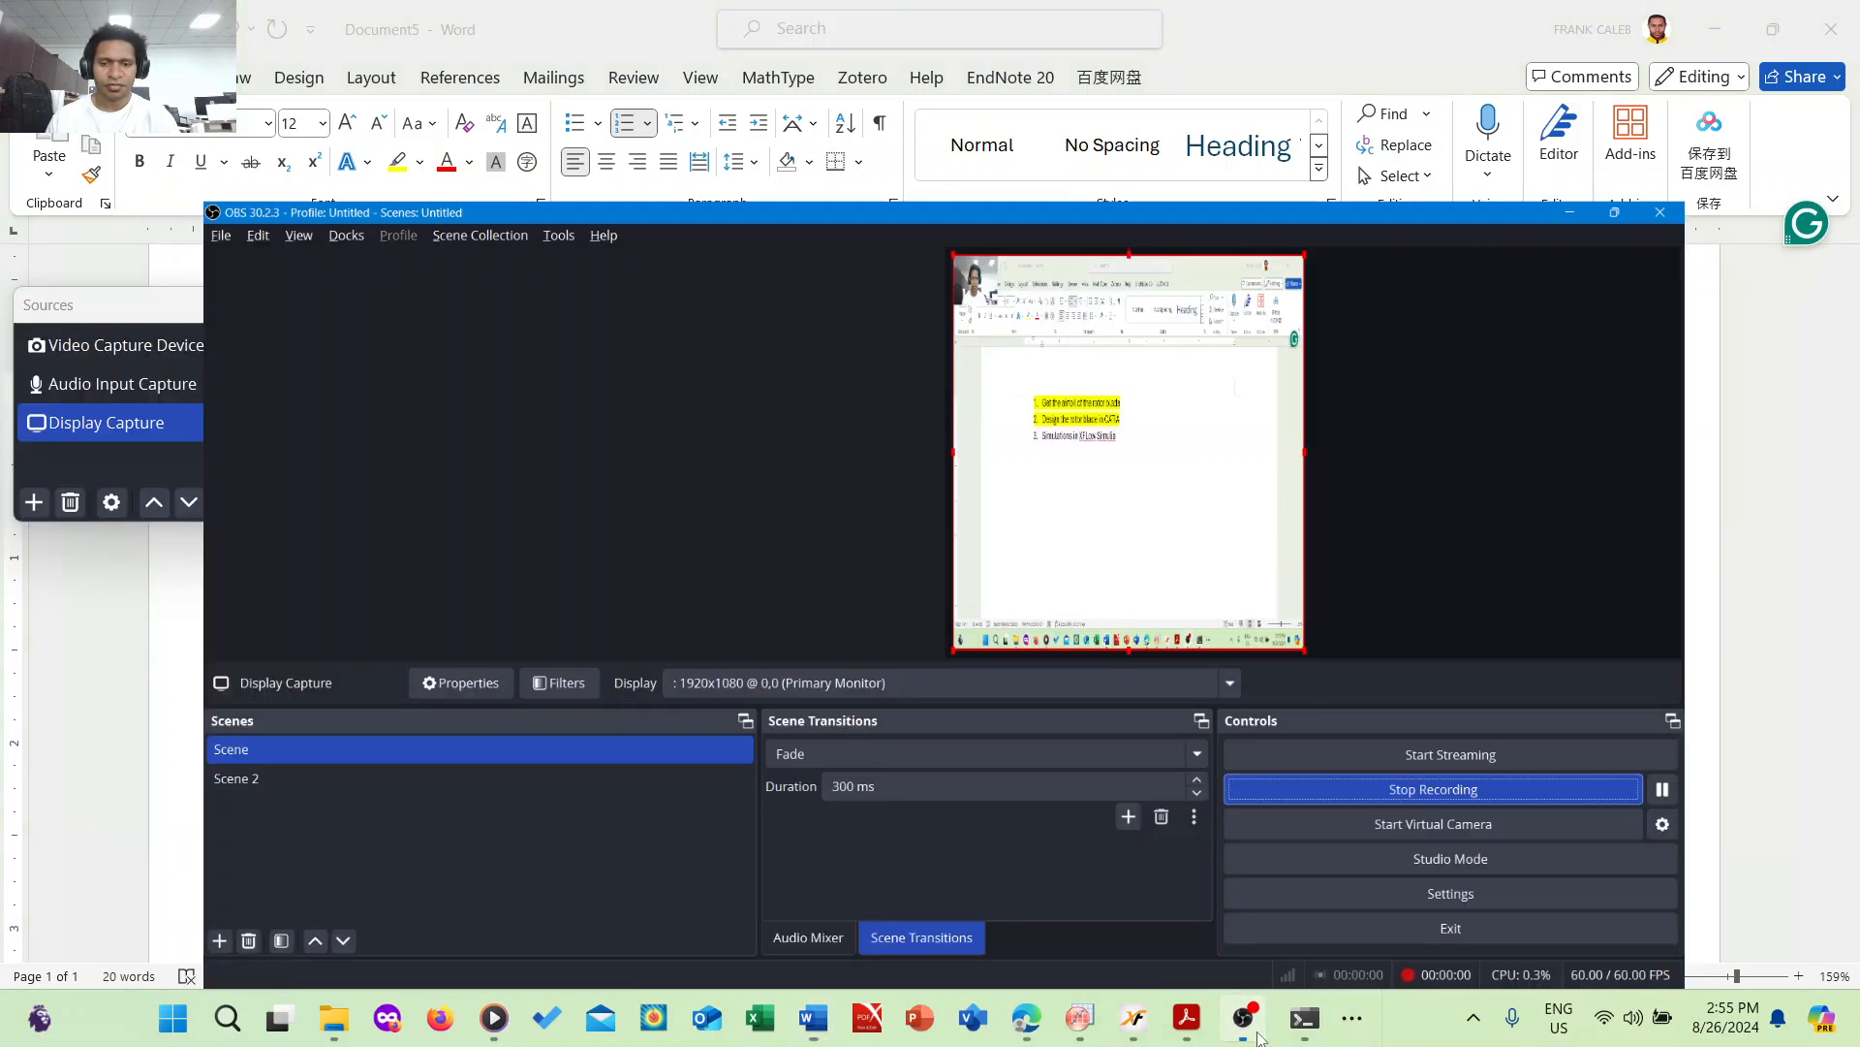